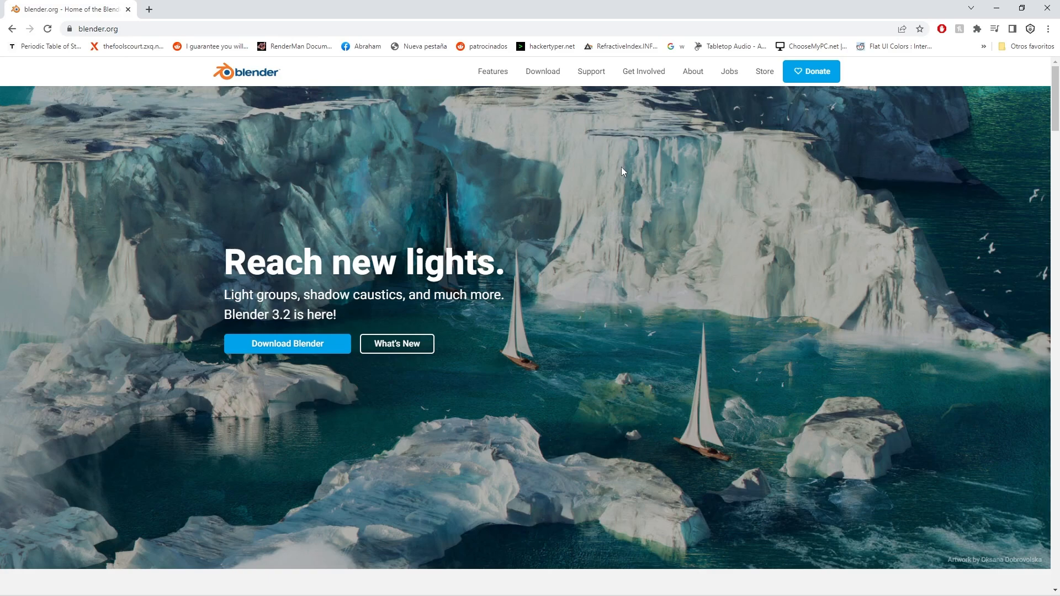
pyautogui.press('XF86AudioLowerVolume')
pyautogui.press('XF86AudioLowerVolume')
pyautogui.press('XF86AudioLowerVolume')
pyautogui.scroll(-2, 615, 233)
pyautogui.scroll(1, 592, 216)
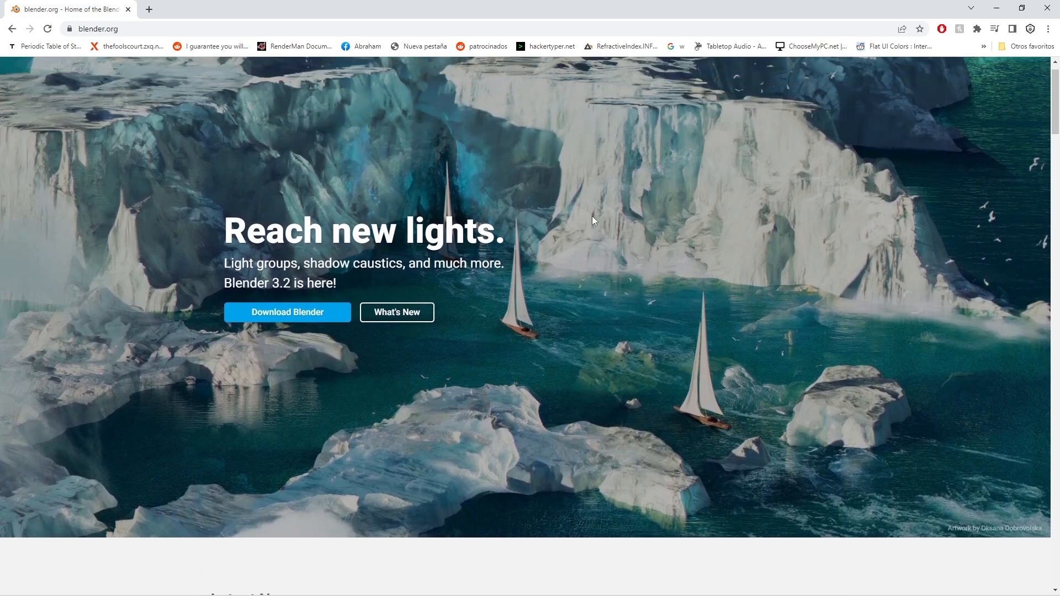
pyautogui.scroll(-3, 592, 216)
pyautogui.scroll(-1, 591, 217)
pyautogui.scroll(5, 591, 213)
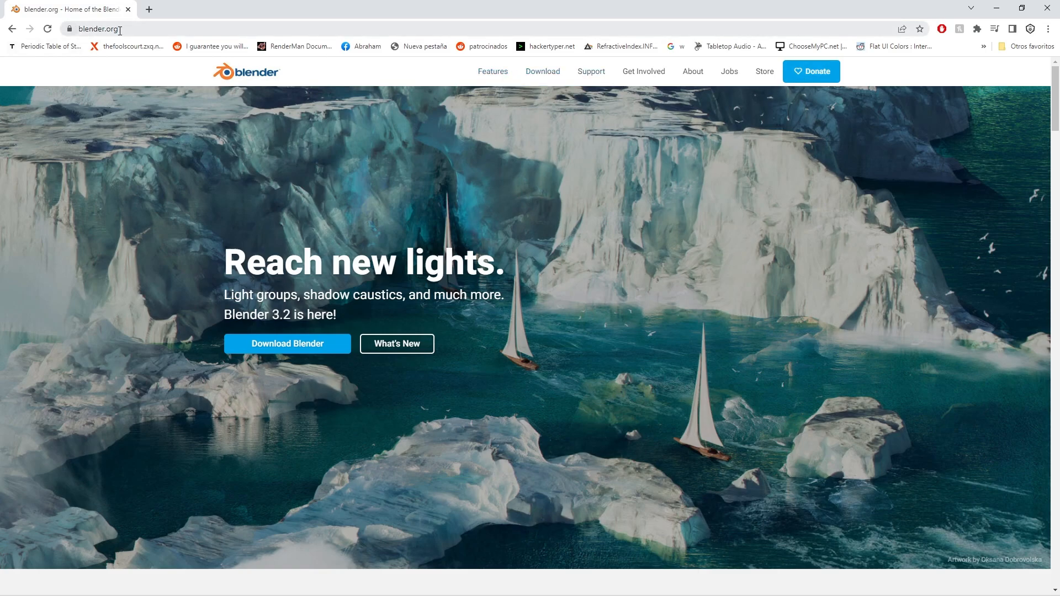
# Open the Blender download page and review the installers offered for macOS, Linux and other versions.
pyautogui.click(545, 77)
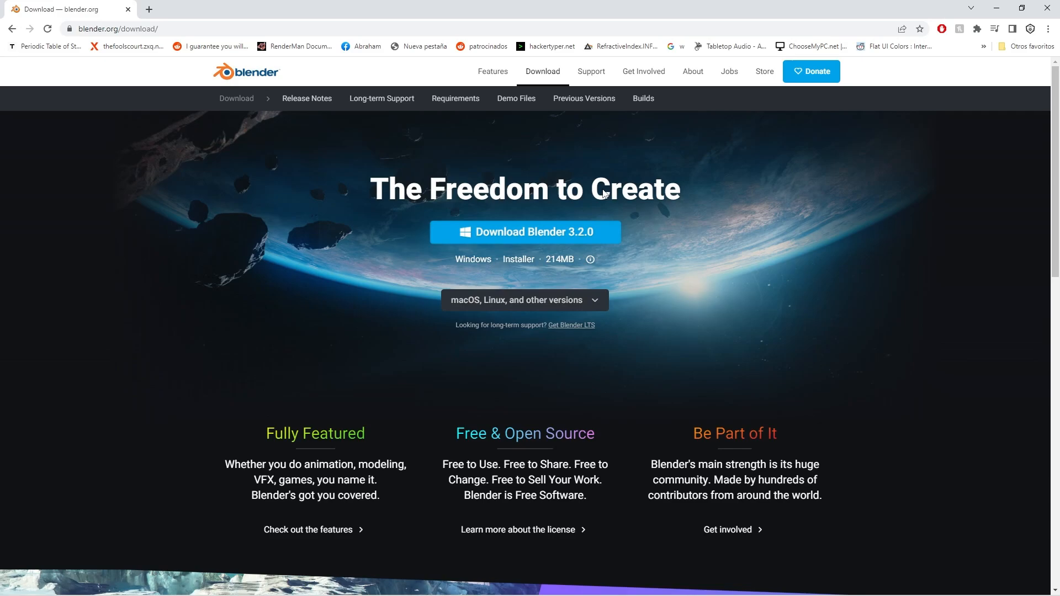
pyautogui.click(594, 300)
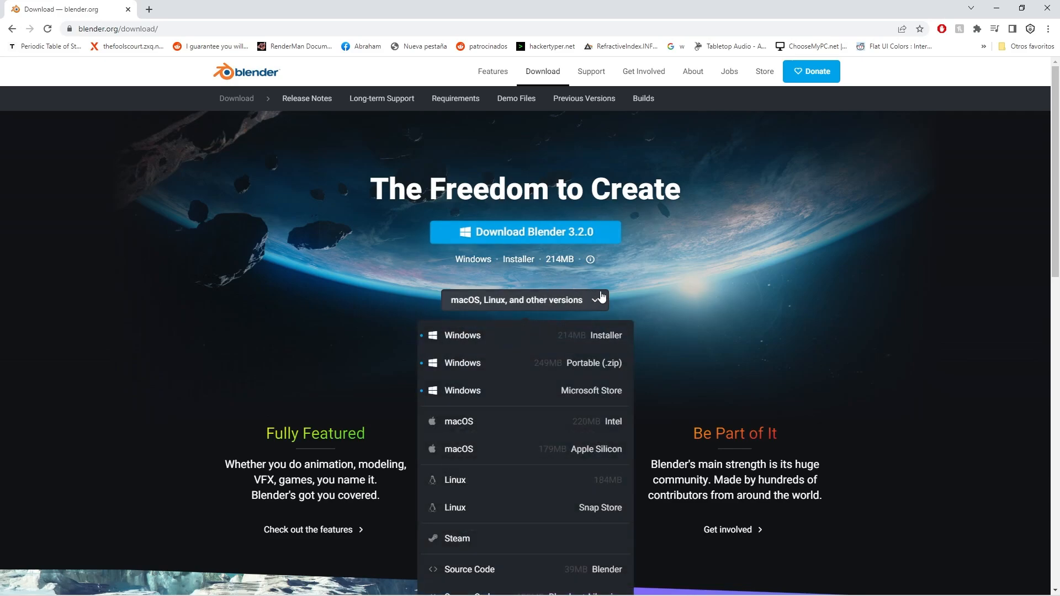
pyautogui.click(792, 335)
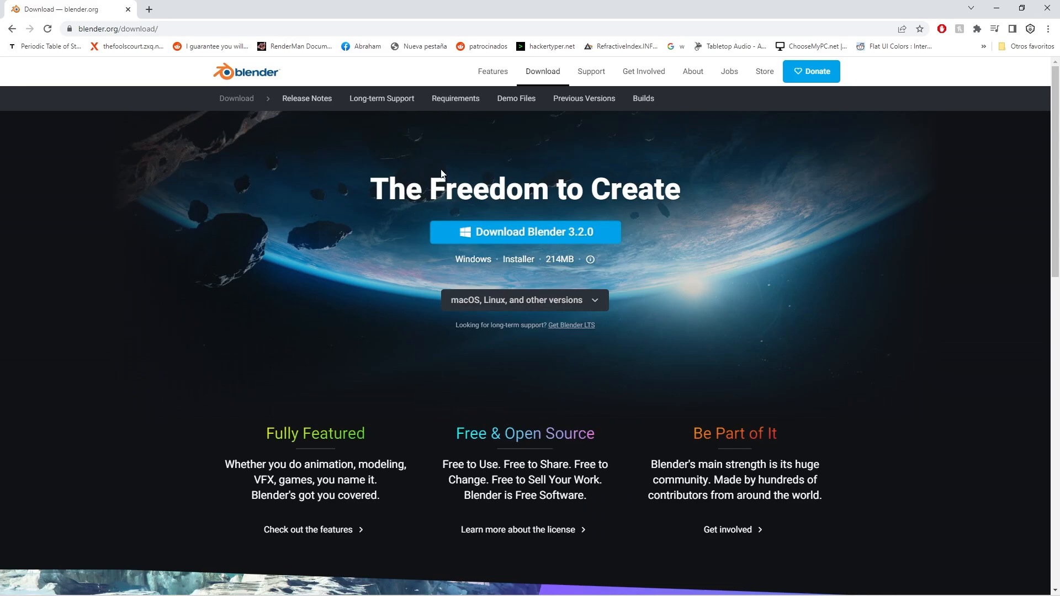
# Find the Blender 2.74 - Fishy Cat splash screen among the demo files and download it.
pyautogui.click(519, 102)
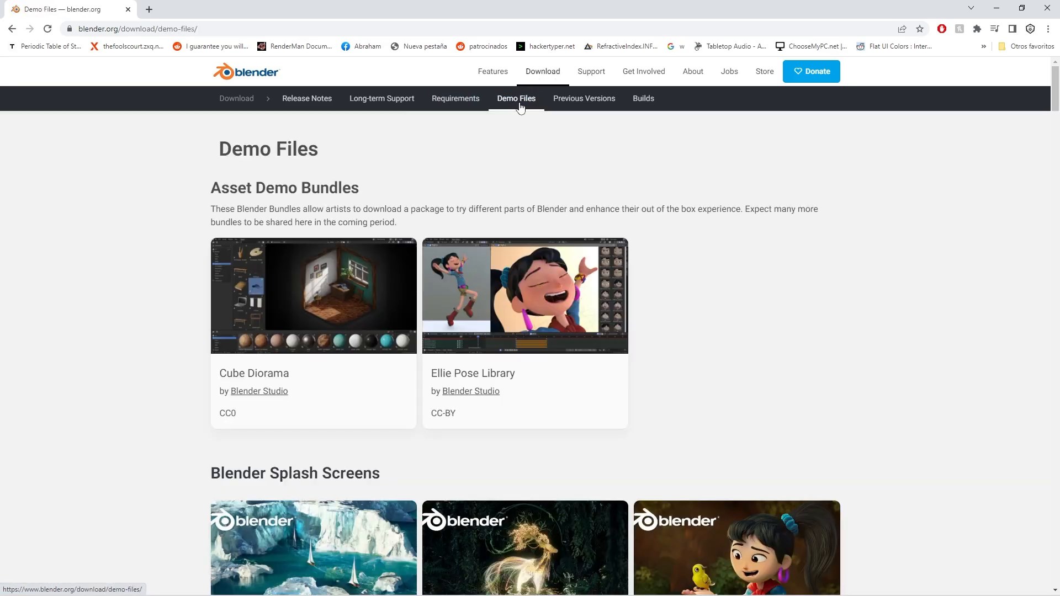
pyautogui.scroll(-8, 523, 106)
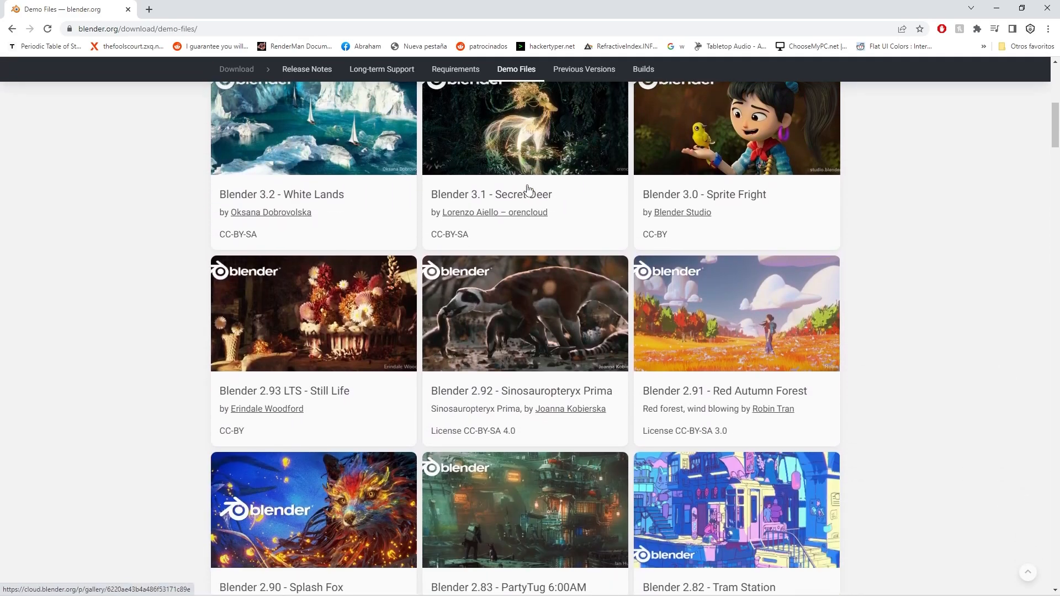
pyautogui.scroll(-2, 527, 185)
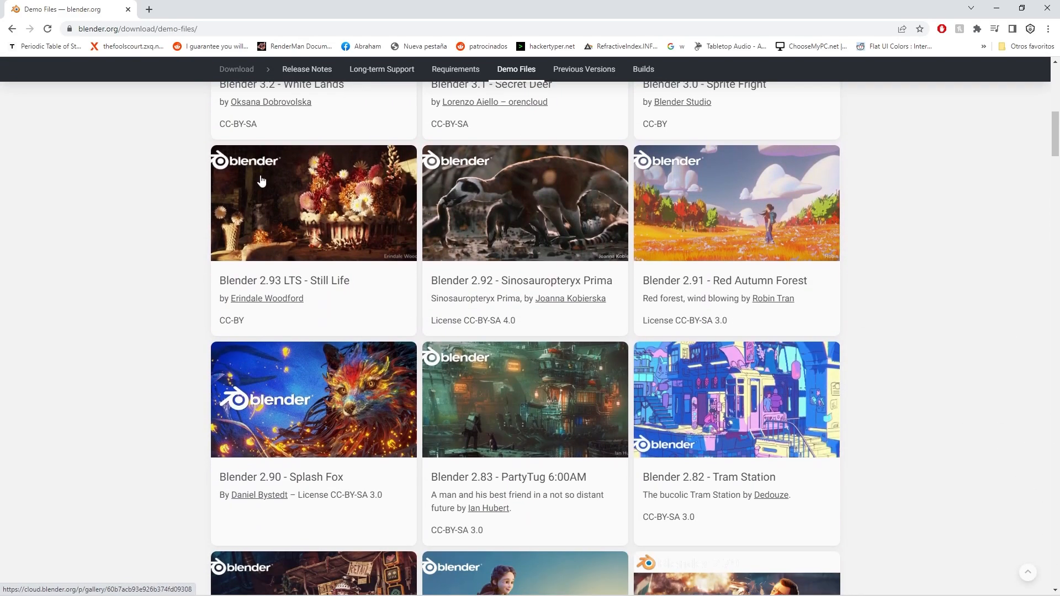
pyautogui.scroll(-7, 261, 181)
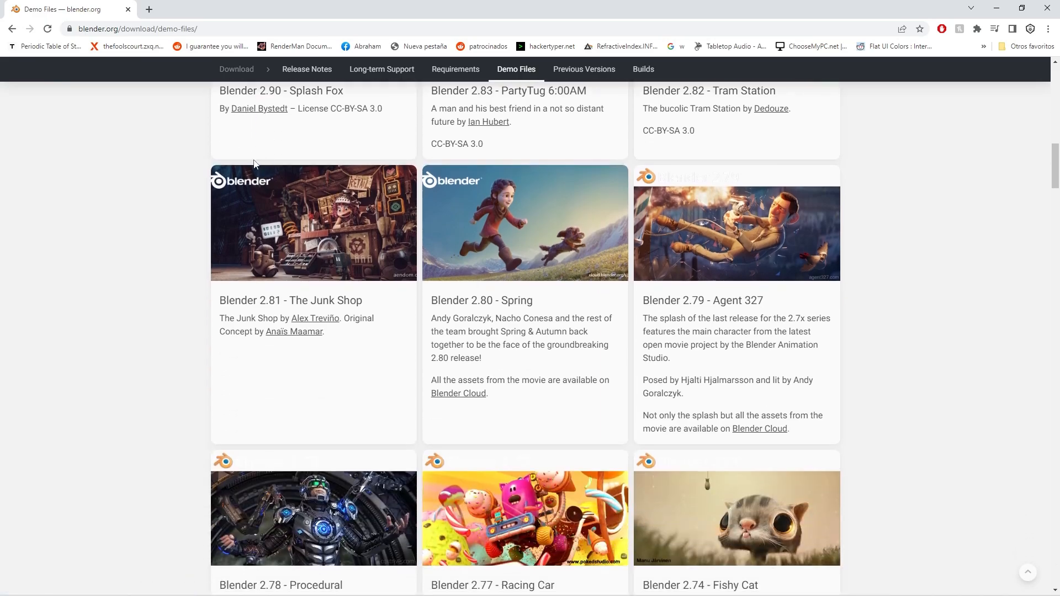
pyautogui.scroll(-4, 255, 164)
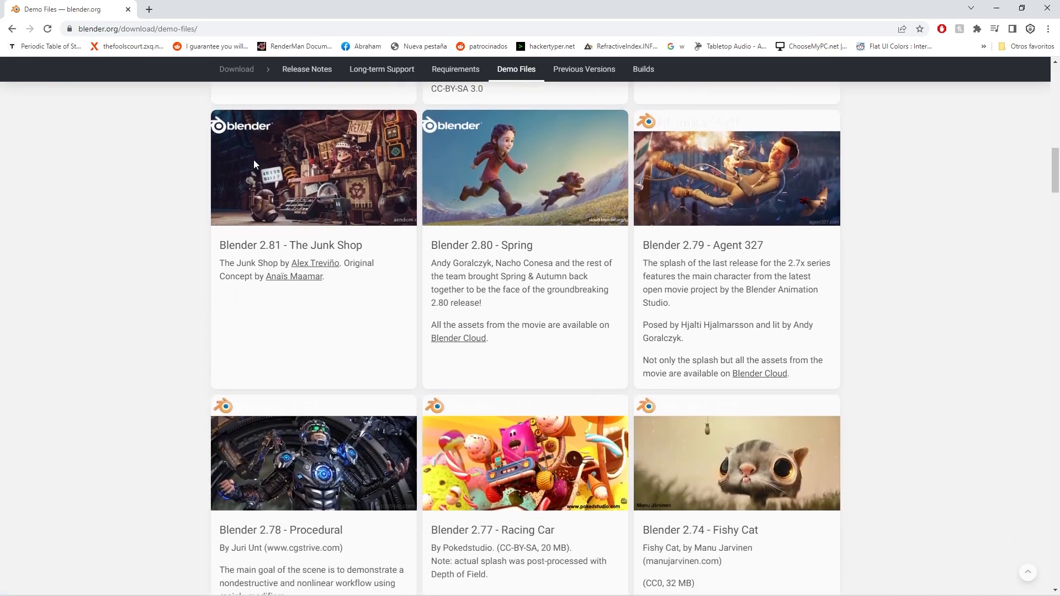
pyautogui.scroll(-2, 256, 164)
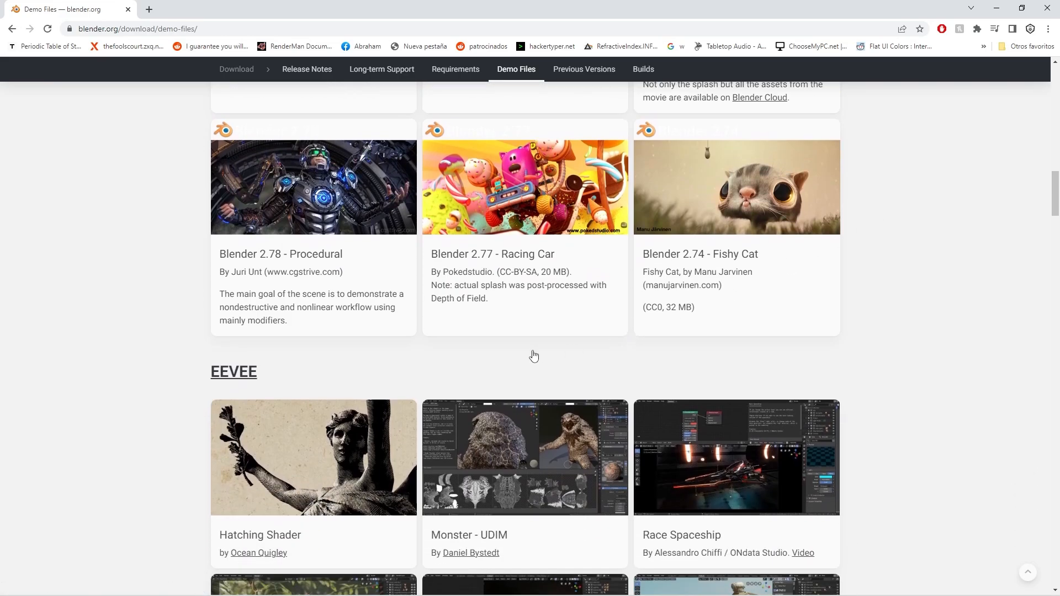
pyautogui.scroll(1, 706, 329)
pyautogui.scroll(1, 706, 326)
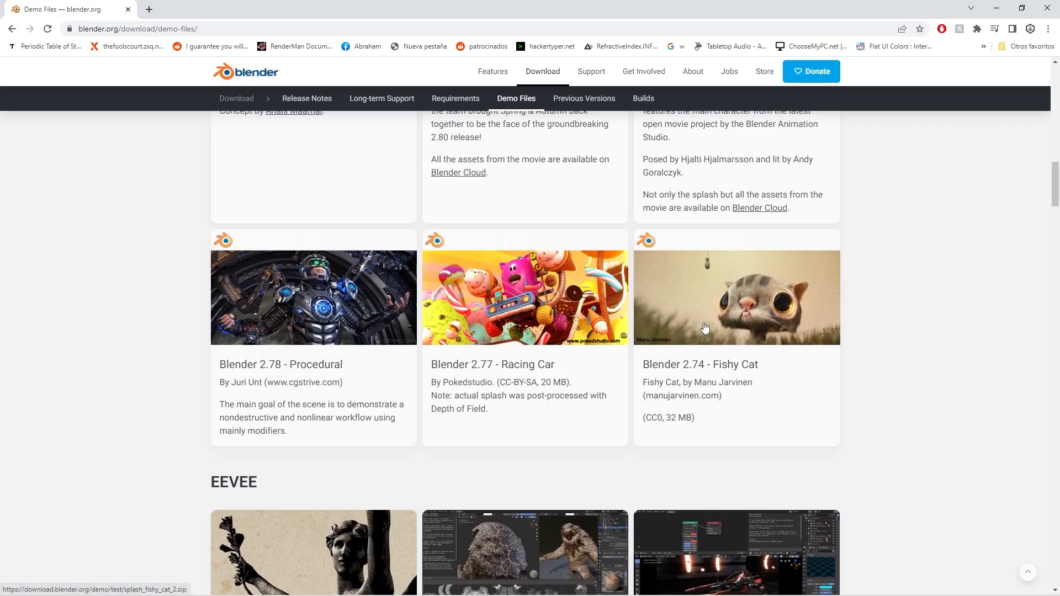
pyautogui.click(665, 372)
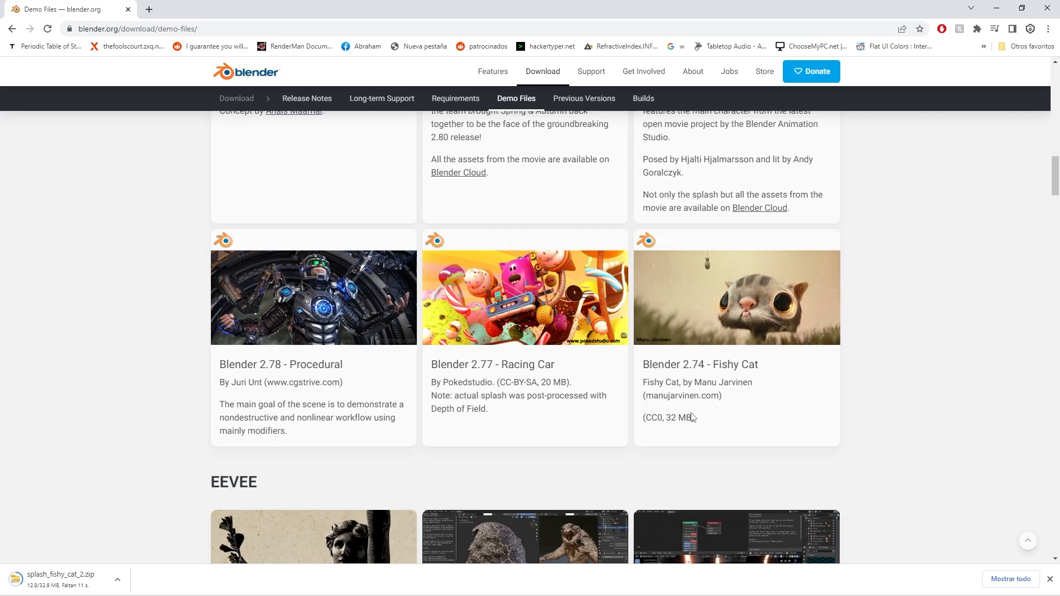
# Browse the other splash screen demos and check the licence line of Blender 2.82 - Tram Station.
pyautogui.scroll(1, 759, 406)
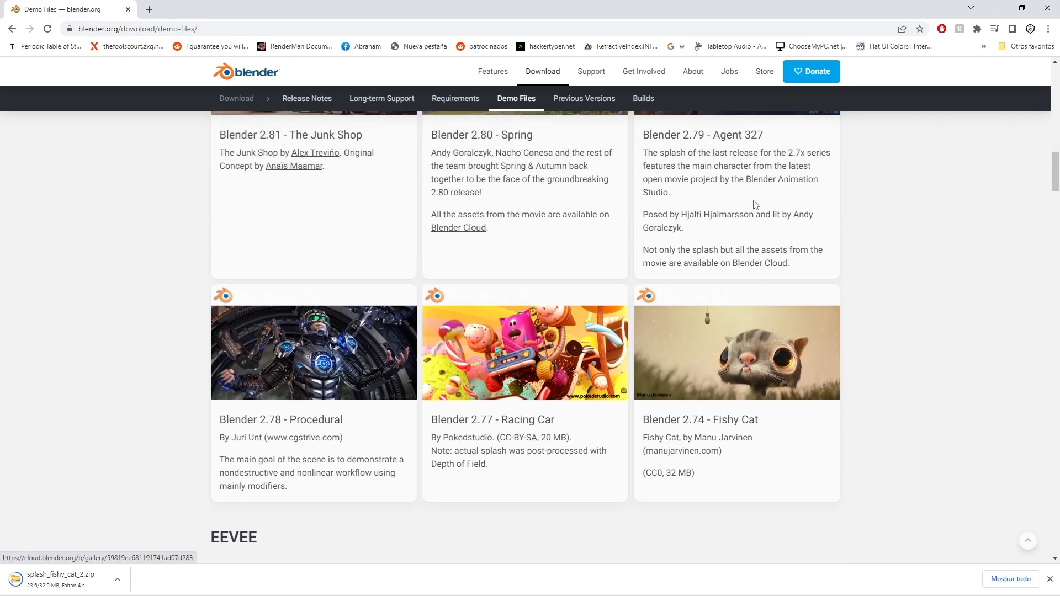
pyautogui.scroll(2, 740, 141)
pyautogui.scroll(3, 756, 338)
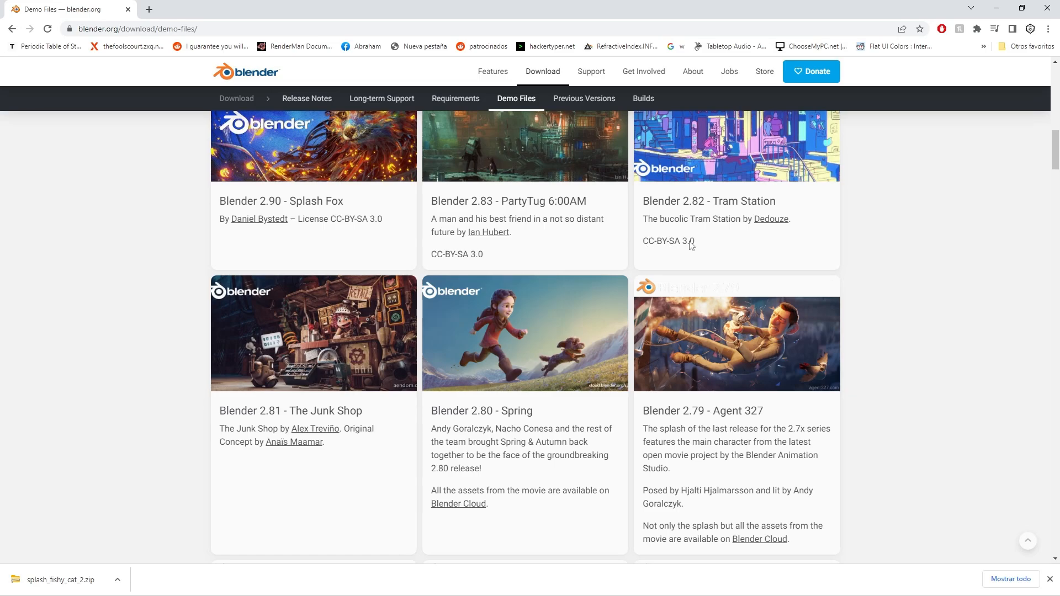
pyautogui.moveTo(697, 241); pyautogui.dragTo(642, 243)
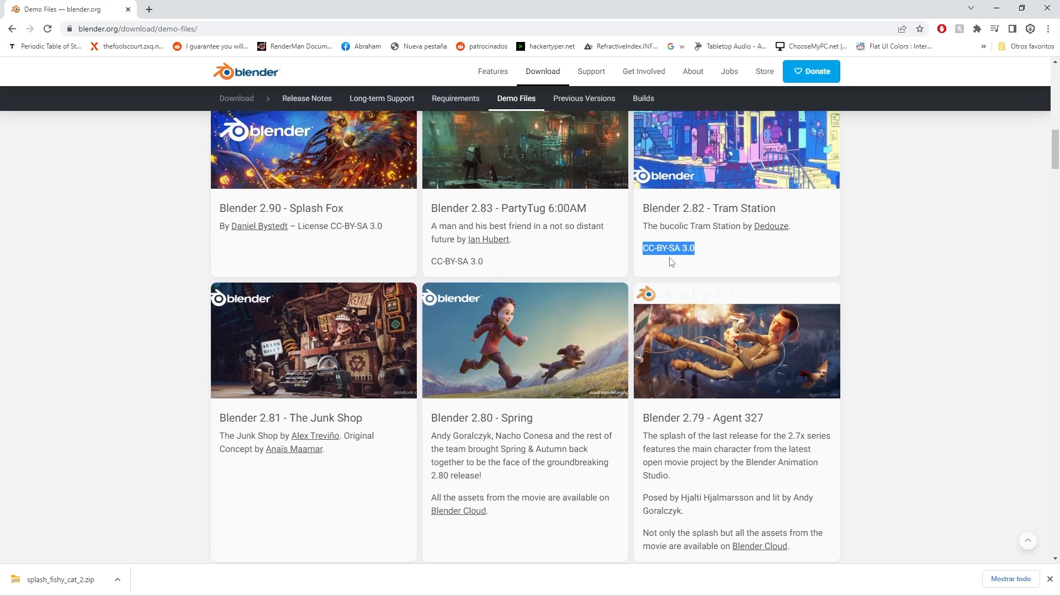
pyautogui.scroll(6, 669, 265)
pyautogui.scroll(3, 665, 320)
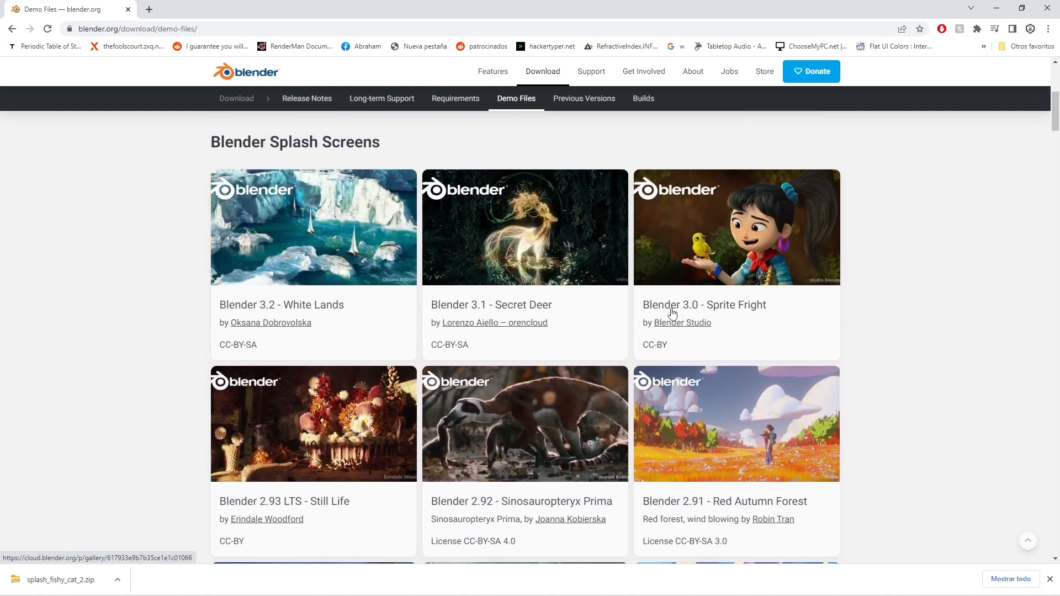
pyautogui.scroll(-1, 672, 313)
pyautogui.scroll(2, 672, 313)
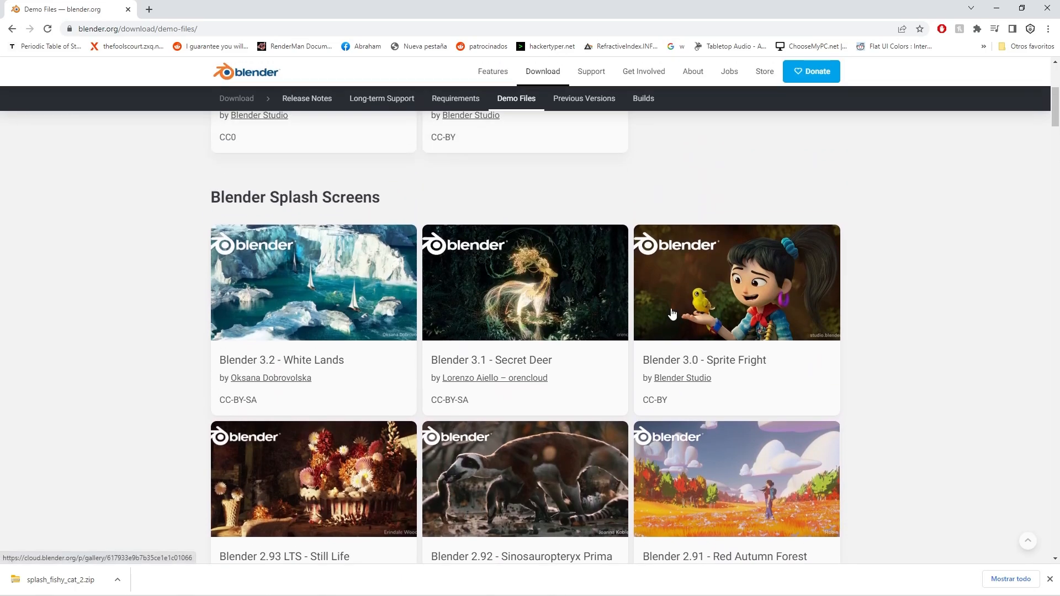
pyautogui.scroll(5, 672, 313)
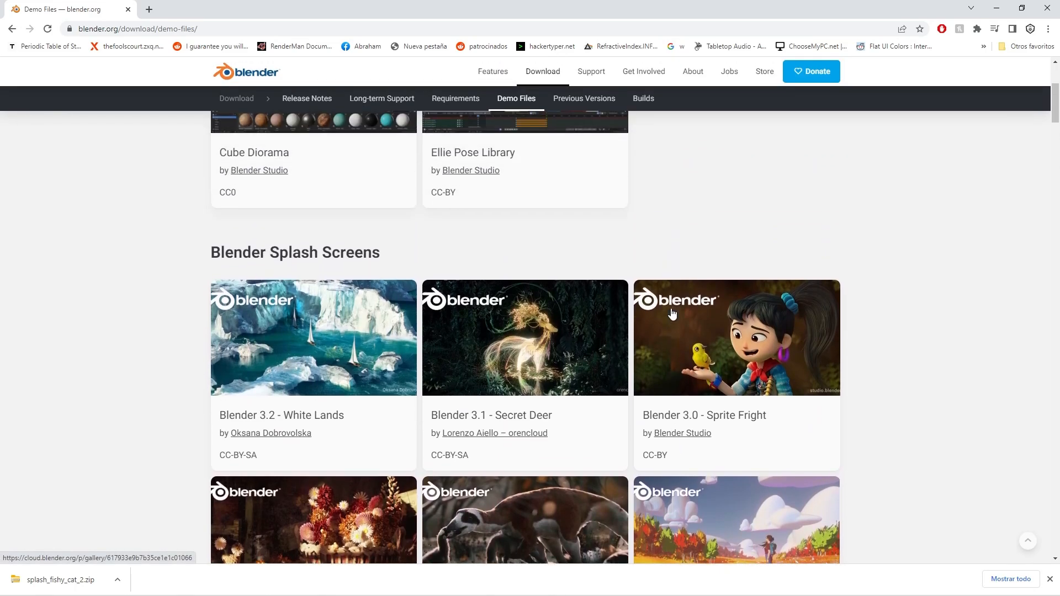
# Minimize the browser, launch Blender from the system search and dismiss its splash screen.
pyautogui.click(997, 7)
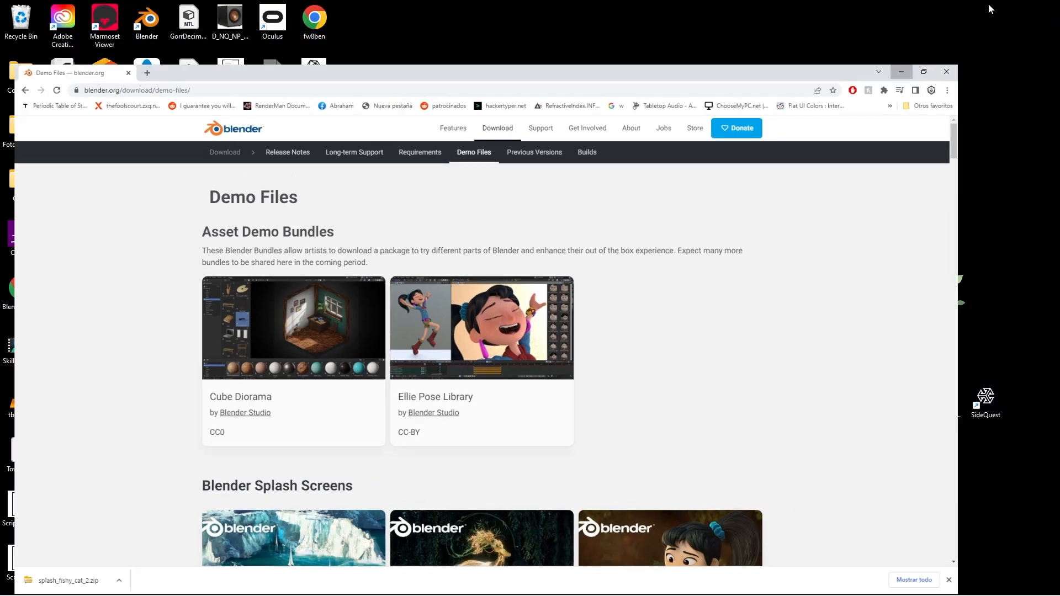
pyautogui.press('super')
pyautogui.write('bel')
pyautogui.press('BackSpace')
pyautogui.press('BackSpace')
pyautogui.write('lender')
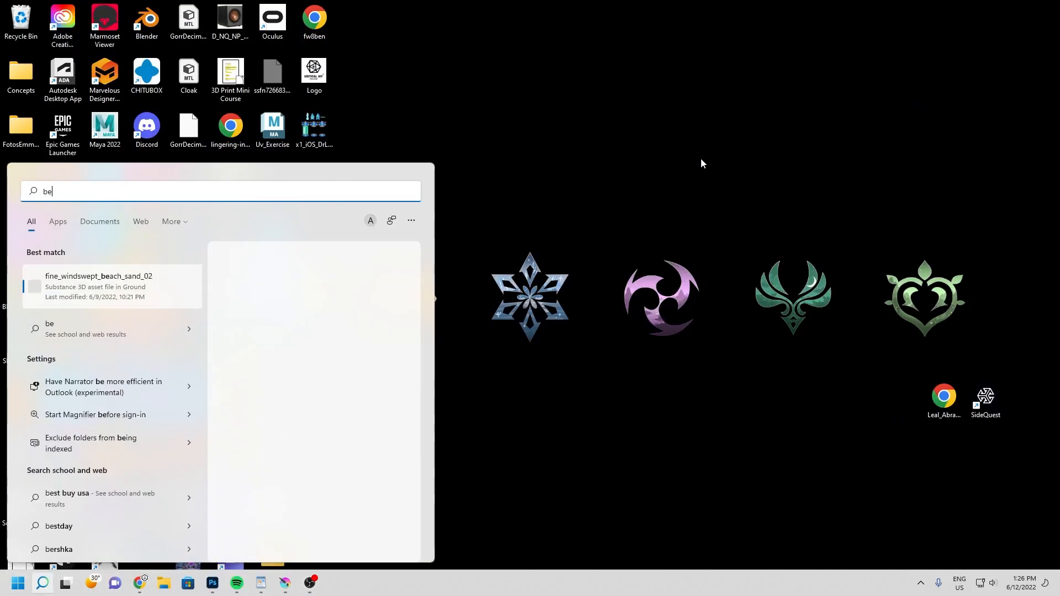
pyautogui.press('Return')
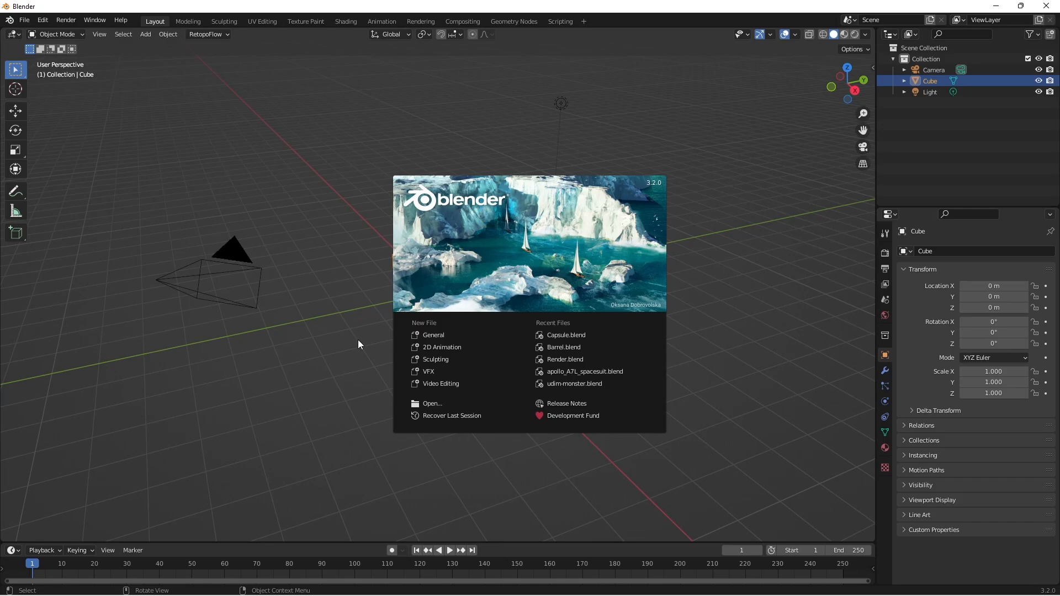
pyautogui.click(359, 314)
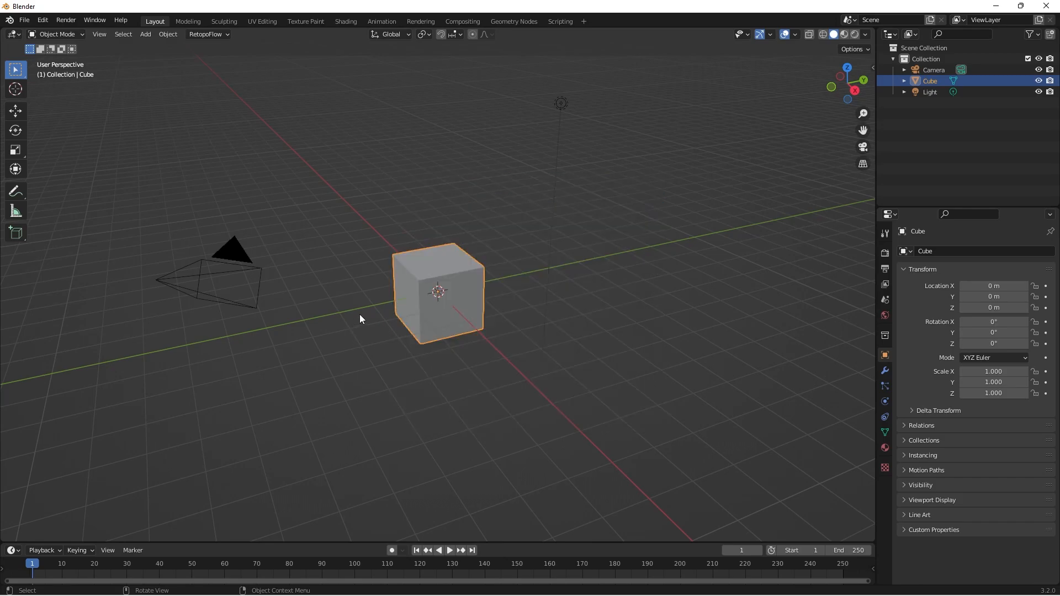
pyautogui.moveTo(359, 313); pyautogui.dragTo(535, 369, button='middle')
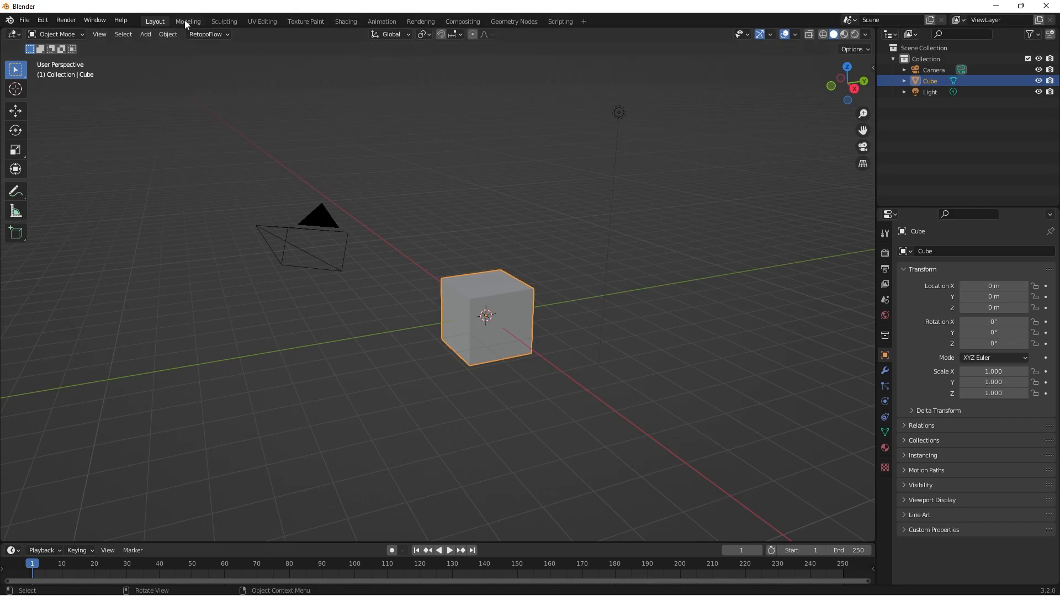
pyautogui.click(585, 18)
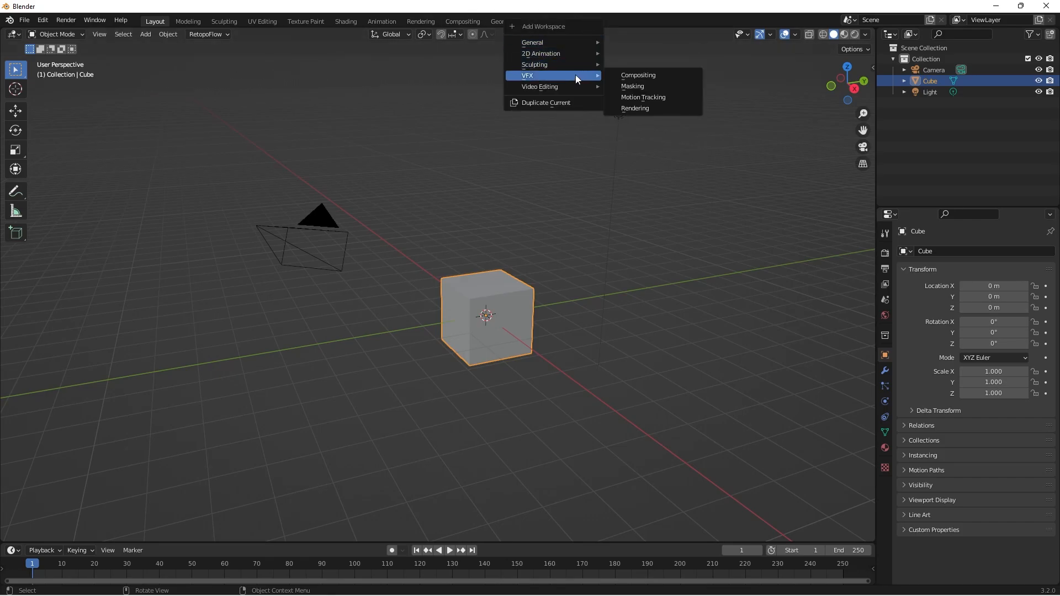
pyautogui.moveTo(579, 89)
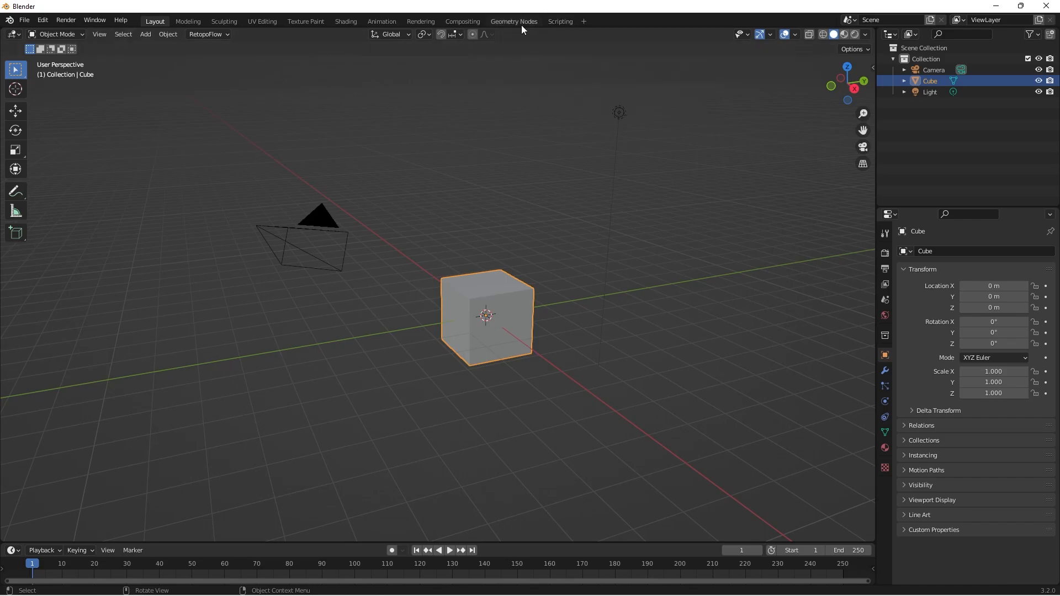
pyautogui.rightClick(517, 22)
pyautogui.click(25, 21)
# Select the default cube, the camera and the light in turn, look over the available object operations, and clear the selection.
pyautogui.moveTo(66, 38)
pyautogui.hotkey('alt', 'a')
pyautogui.click(504, 281)
pyautogui.click(318, 216)
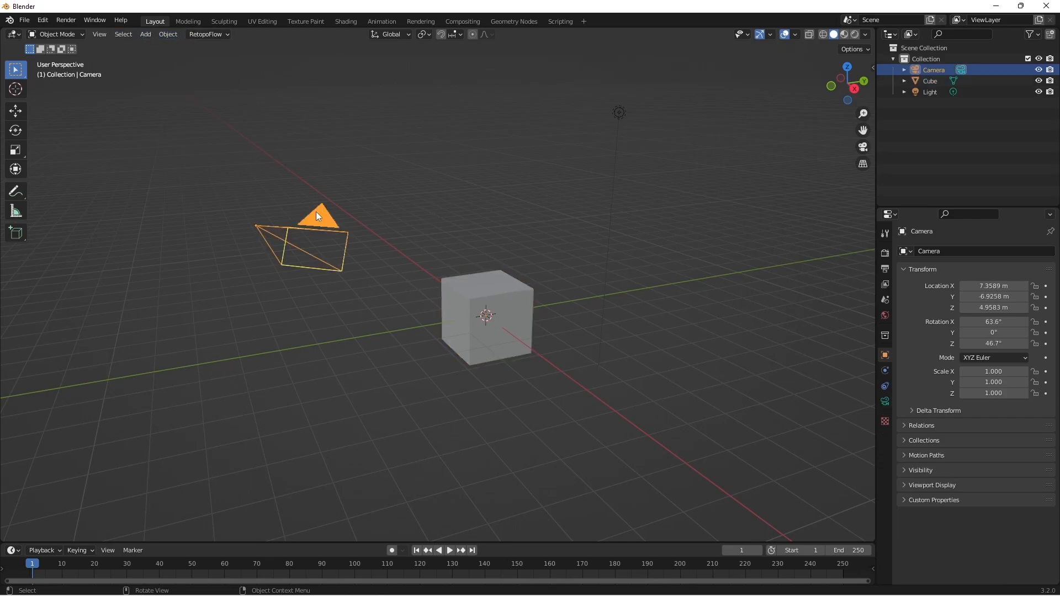
pyautogui.click(620, 116)
pyautogui.click(178, 31)
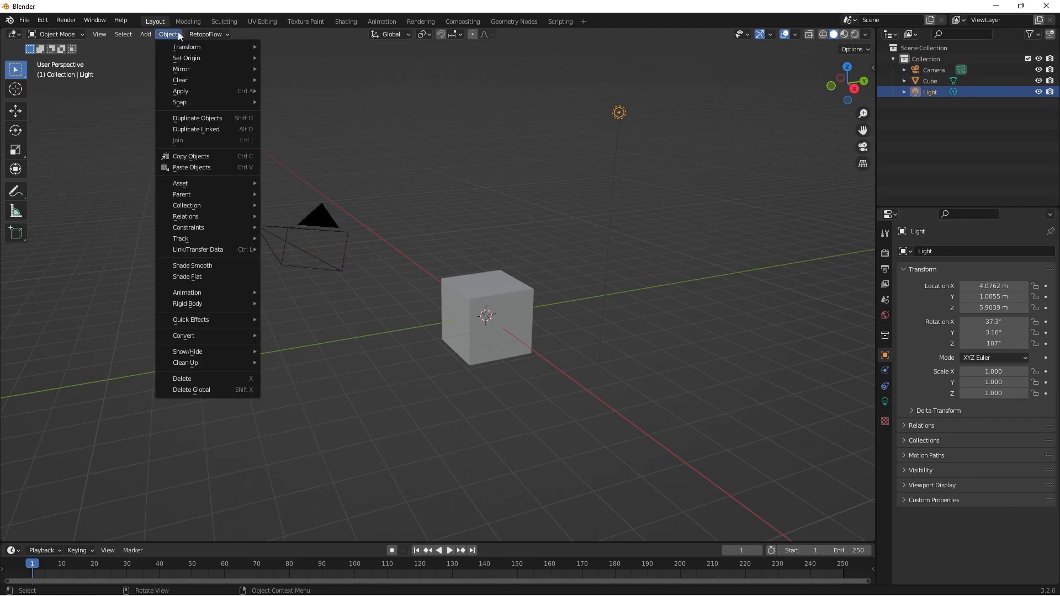
pyautogui.click(333, 125)
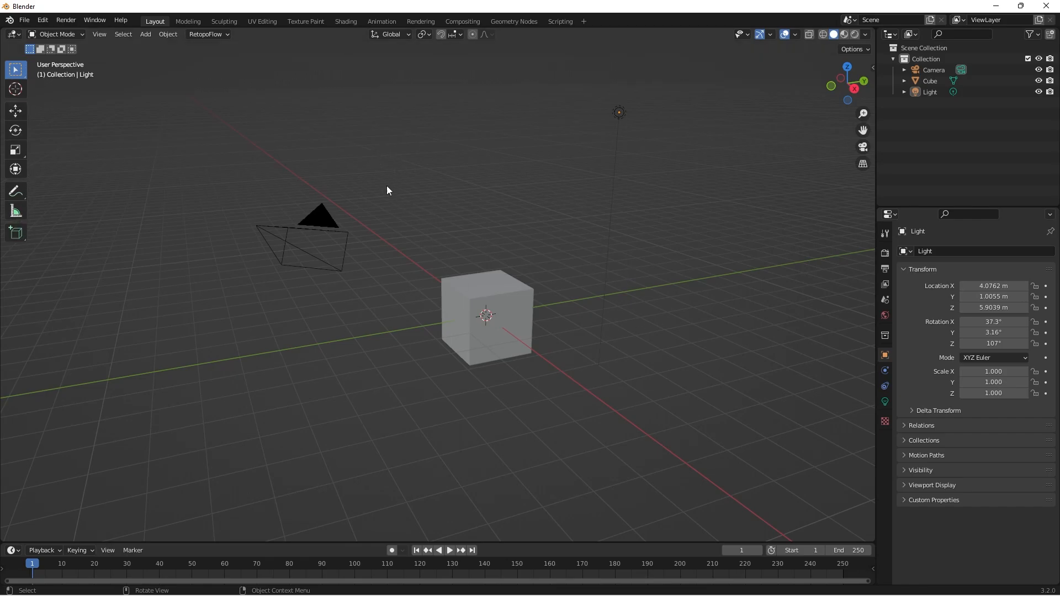
# Switch to Krita and sketch three axis arrows from a common origin below the "Blender" heading.
pyautogui.press('super')
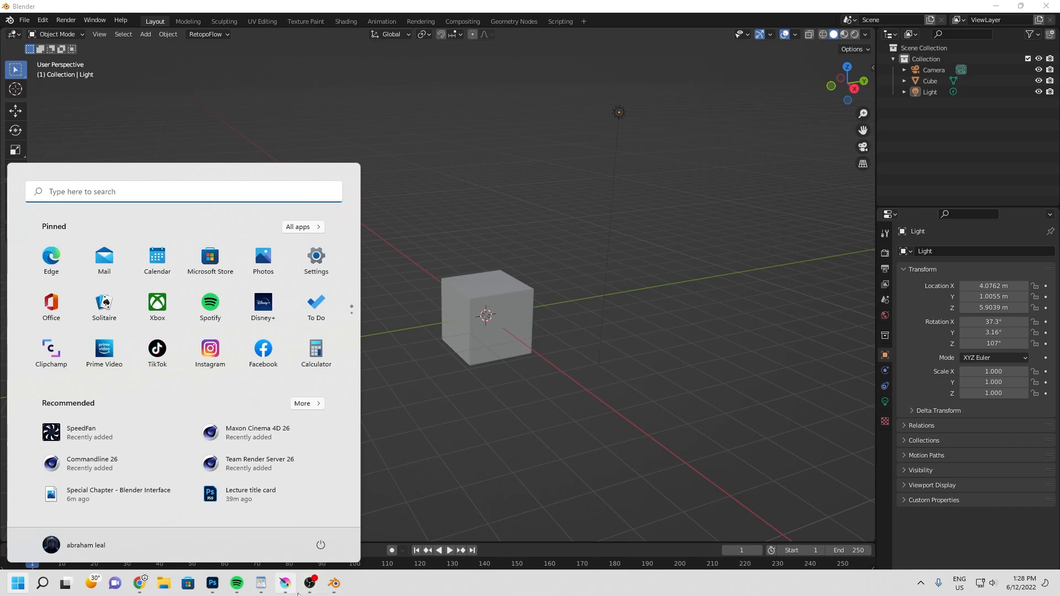
pyautogui.click(293, 589)
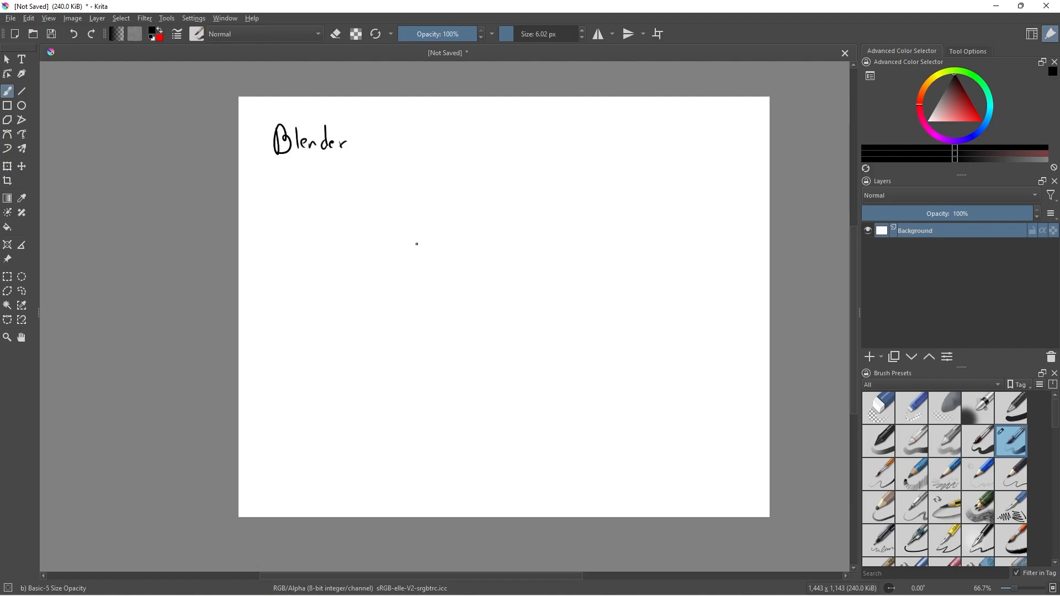
pyautogui.moveTo(413, 201); pyautogui.dragTo(417, 273)
pyautogui.moveTo(412, 199); pyautogui.dragTo(418, 207)
pyautogui.moveTo(419, 282); pyautogui.dragTo(493, 292)
pyautogui.moveTo(493, 287); pyautogui.dragTo(498, 297)
pyautogui.moveTo(414, 279); pyautogui.dragTo(383, 308)
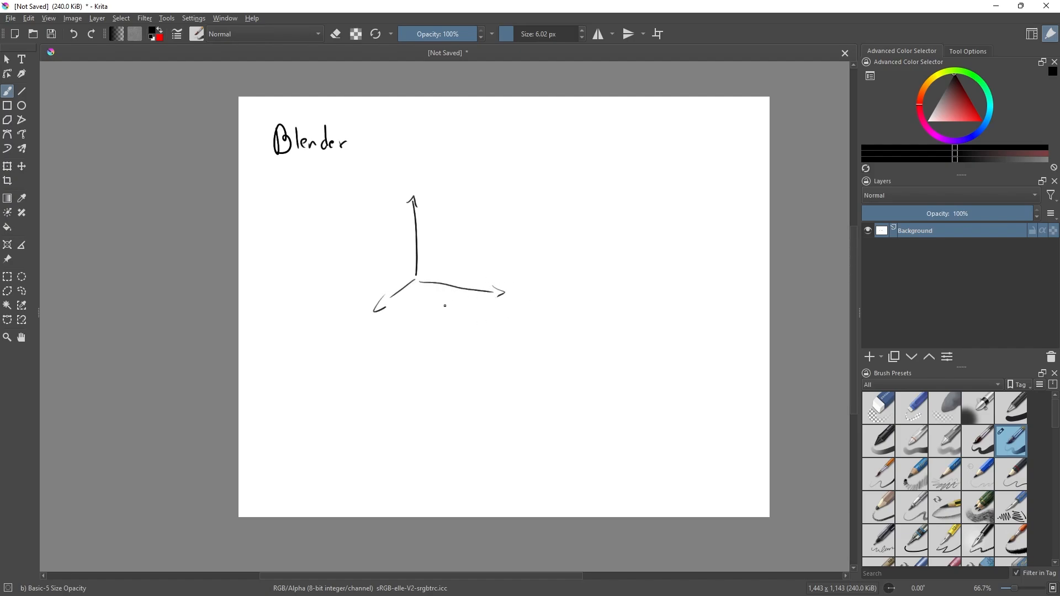
# Label the sketched axes X for the horizontal arrow, Y for the diagonal one and Z for the vertical one.
pyautogui.moveTo(482, 260); pyautogui.dragTo(491, 268)
pyautogui.moveTo(491, 259); pyautogui.dragTo(480, 270)
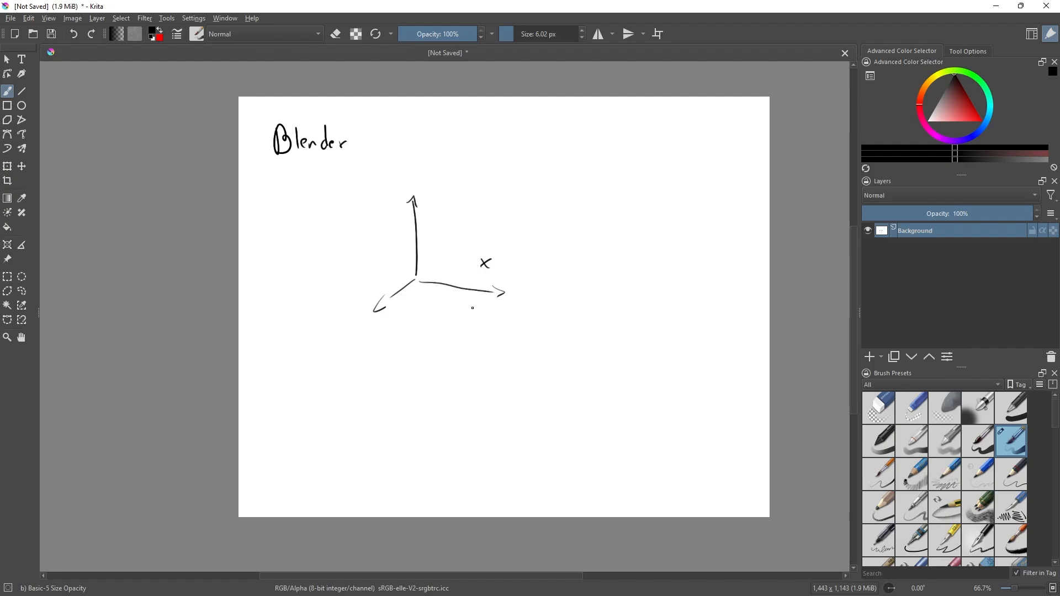
pyautogui.moveTo(399, 304); pyautogui.dragTo(397, 322)
pyautogui.moveTo(428, 215); pyautogui.dragTo(440, 224)
# Write "UE4 = UE5" above the axis sketch and draw an arrow from it toward the axes.
pyautogui.moveTo(498, 115); pyautogui.dragTo(533, 122)
pyautogui.moveTo(532, 117)
pyautogui.mouseDown()
pyautogui.moveTo(530, 128)
pyautogui.moveTo(580, 120)
pyautogui.moveTo(550, 118)
pyautogui.mouseUp()
pyautogui.moveTo(539, 123)
pyautogui.mouseDown()
pyautogui.moveTo(549, 122)
pyautogui.moveTo(505, 166)
pyautogui.mouseUp()
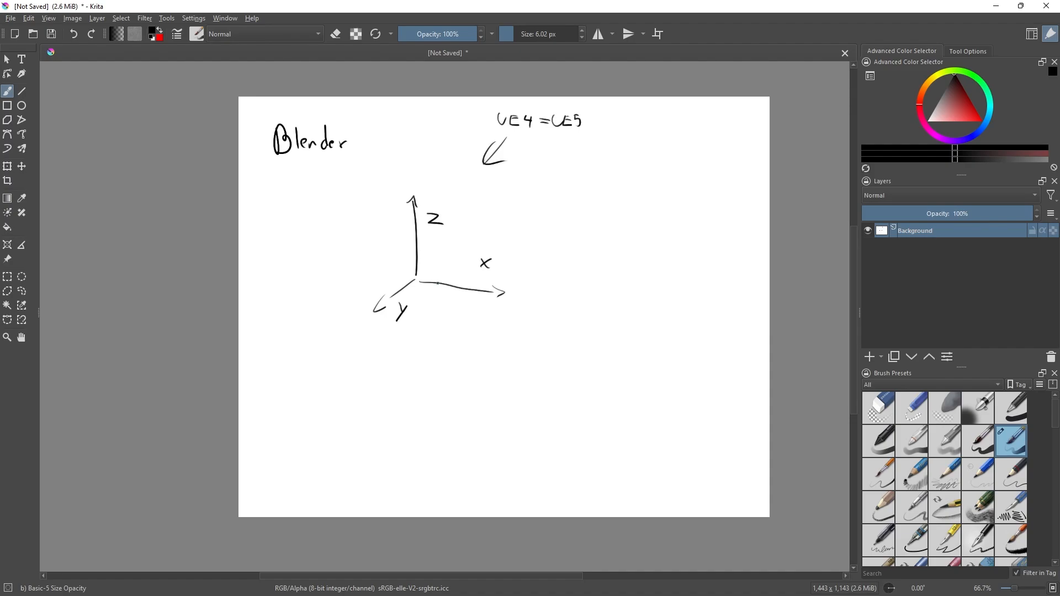
# Draw an arrow to a smaller axis sketch labelled X horizontal, Z diagonal and Y vertical, and circle the original Blender axes.
pyautogui.moveTo(533, 212); pyautogui.dragTo(558, 199)
pyautogui.moveTo(636, 175)
pyautogui.mouseDown()
pyautogui.moveTo(639, 207)
pyautogui.moveTo(664, 215)
pyautogui.moveTo(639, 169)
pyautogui.moveTo(660, 219)
pyautogui.moveTo(625, 220)
pyautogui.moveTo(683, 210)
pyautogui.mouseUp()
pyautogui.moveTo(683, 201); pyautogui.dragTo(675, 210)
pyautogui.moveTo(611, 197); pyautogui.dragTo(622, 205)
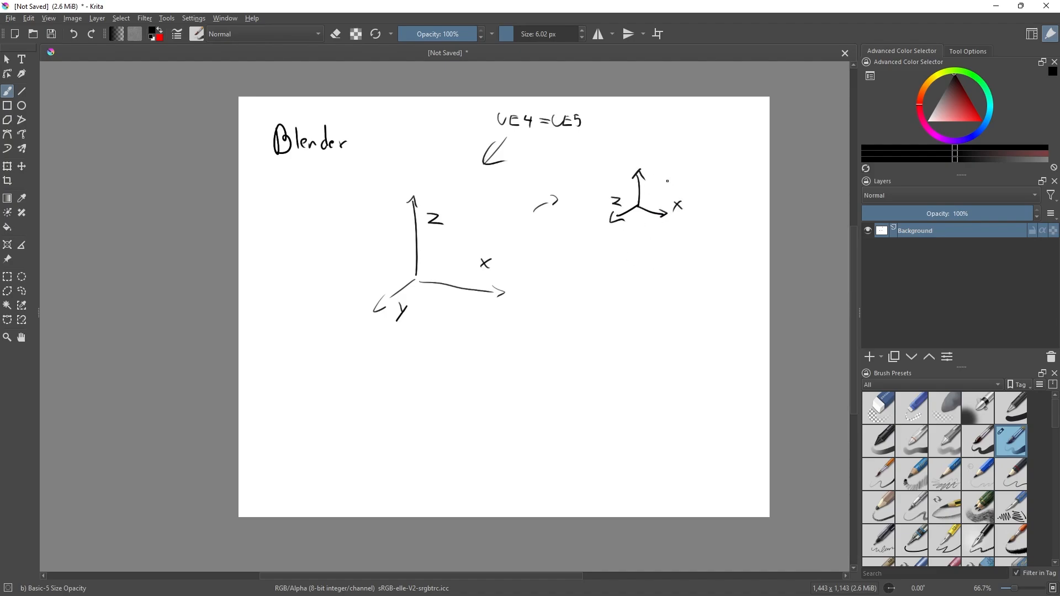
pyautogui.moveTo(653, 160); pyautogui.dragTo(654, 176)
pyautogui.moveTo(473, 203)
pyautogui.mouseDown()
pyautogui.moveTo(364, 335)
pyautogui.moveTo(417, 209)
pyautogui.mouseUp()
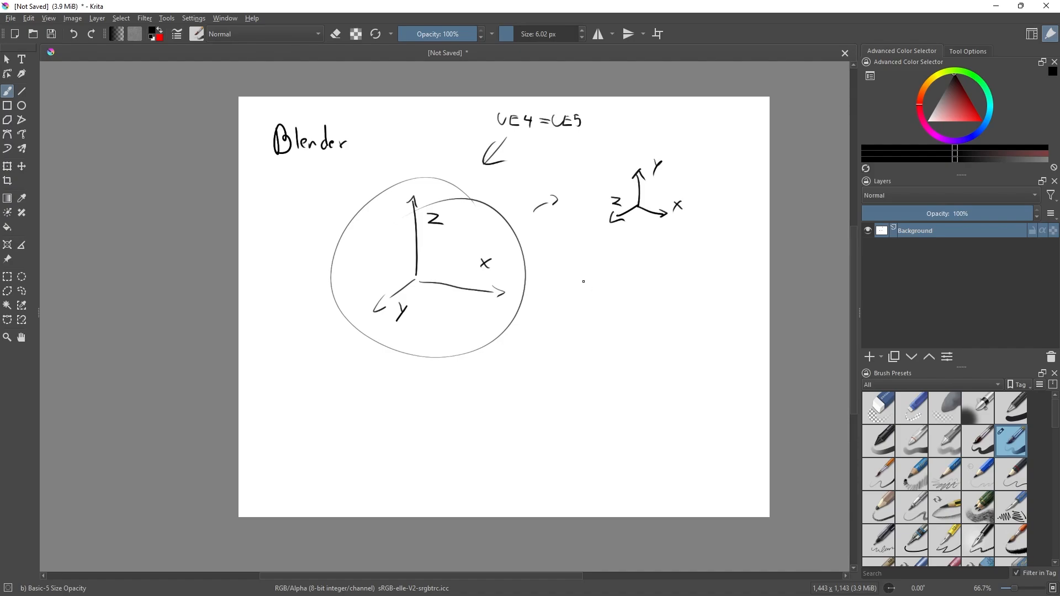
# Write the words "Move", "Pan" and "Zoom" as a list below the smaller axis sketch.
pyautogui.moveTo(579, 272); pyautogui.dragTo(588, 285)
pyautogui.moveTo(599, 280)
pyautogui.mouseDown()
pyautogui.moveTo(620, 290)
pyautogui.moveTo(585, 321)
pyautogui.mouseUp()
pyautogui.moveTo(585, 306); pyautogui.dragTo(586, 316)
pyautogui.moveTo(592, 317)
pyautogui.mouseDown()
pyautogui.moveTo(609, 323)
pyautogui.moveTo(590, 350)
pyautogui.mouseUp()
pyautogui.moveTo(601, 350); pyautogui.dragTo(613, 357)
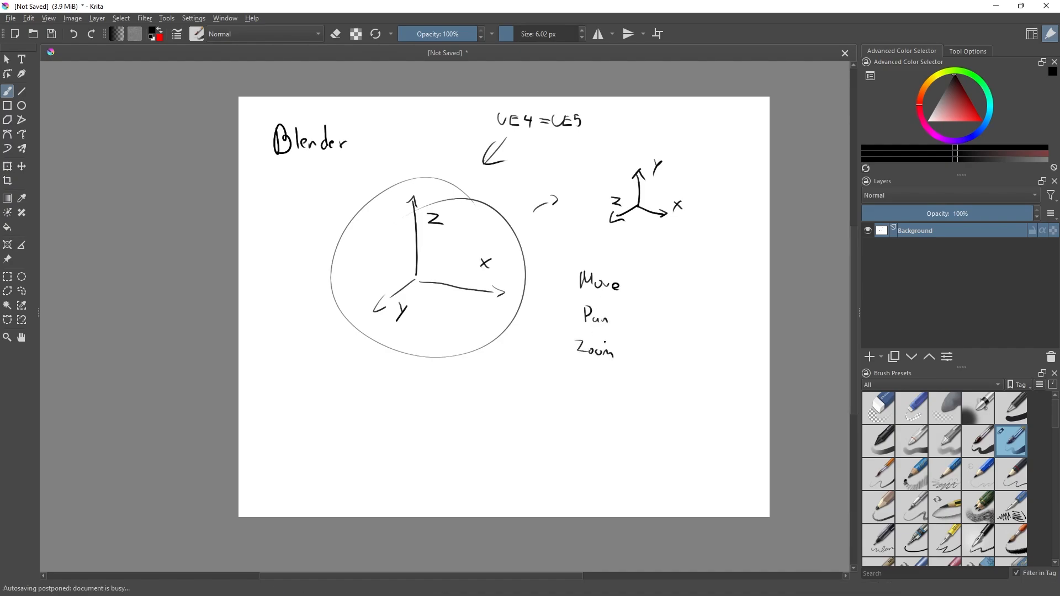
# Check the Blender viewport briefly, return to Krita and sketch a computer mouse below the list, marking its two buttons and wheel.
pyautogui.click(996, 6)
pyautogui.moveTo(595, 286); pyautogui.dragTo(575, 266, button='middle')
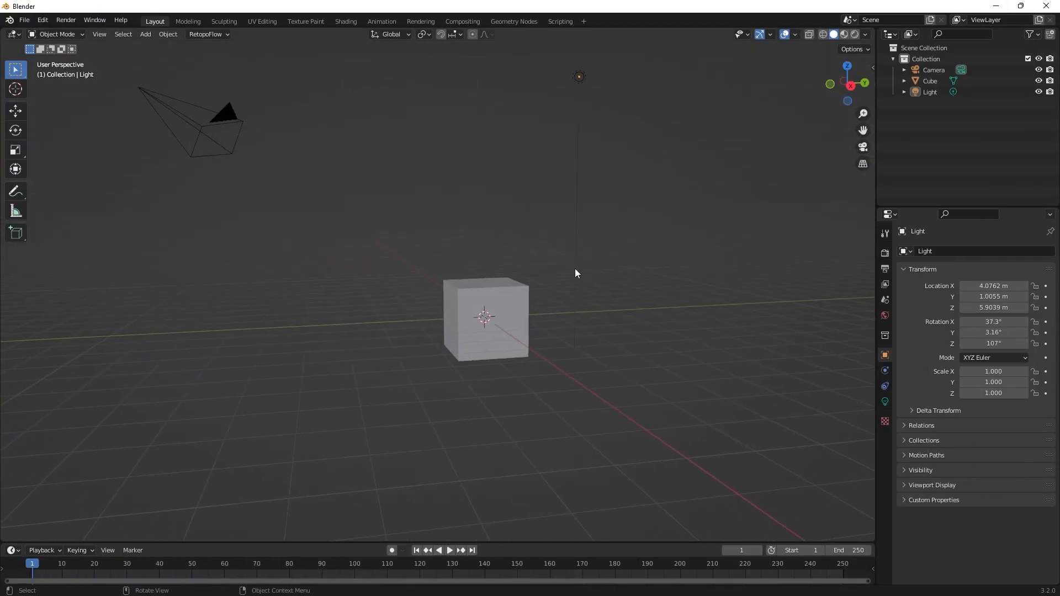
pyautogui.hotkey('alt', 'Tab')
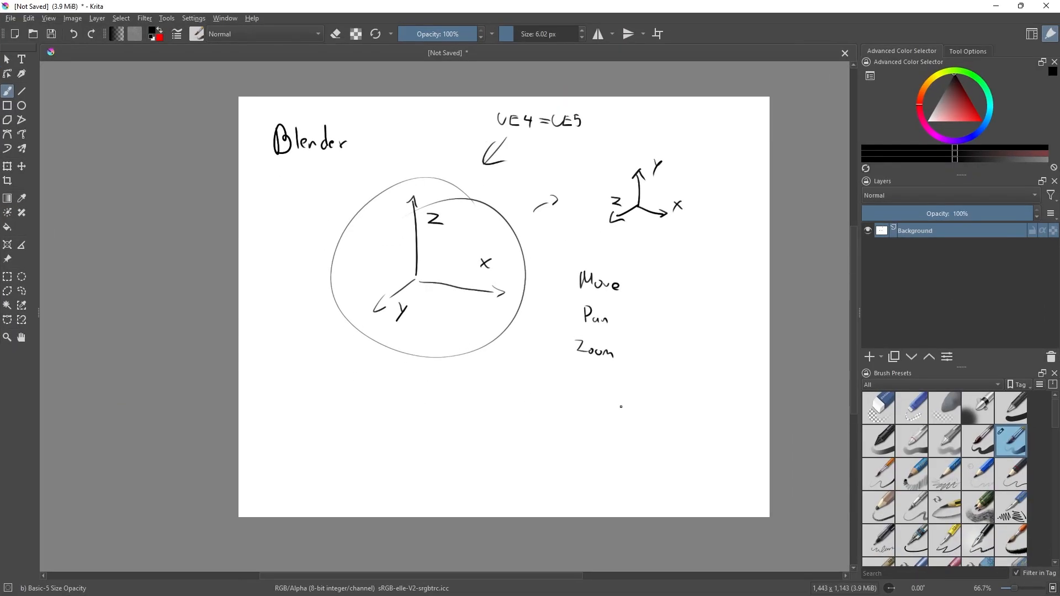
pyautogui.moveTo(618, 402)
pyautogui.mouseDown()
pyautogui.moveTo(662, 391)
pyautogui.moveTo(636, 442)
pyautogui.moveTo(616, 412)
pyautogui.moveTo(636, 410)
pyautogui.moveTo(607, 400)
pyautogui.mouseUp()
pyautogui.moveTo(671, 398)
pyautogui.mouseDown()
pyautogui.moveTo(665, 411)
pyautogui.moveTo(636, 409)
pyautogui.moveTo(639, 393)
pyautogui.mouseUp()
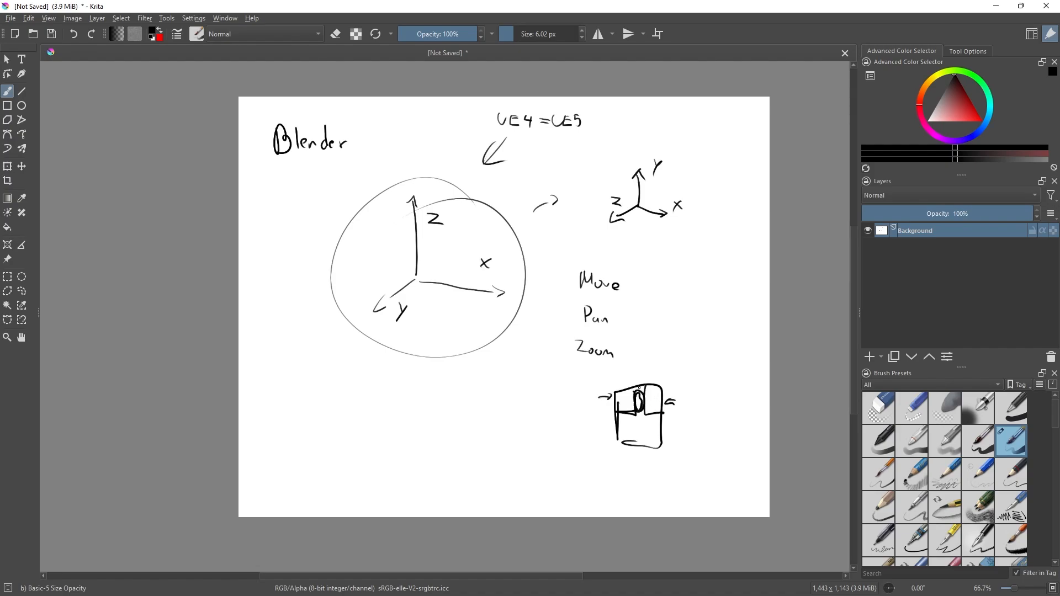
# Switch to Blender and examine the default cube by orbiting around it, panning the view and zooming in and out.
pyautogui.hotkey('alt', 'Tab')
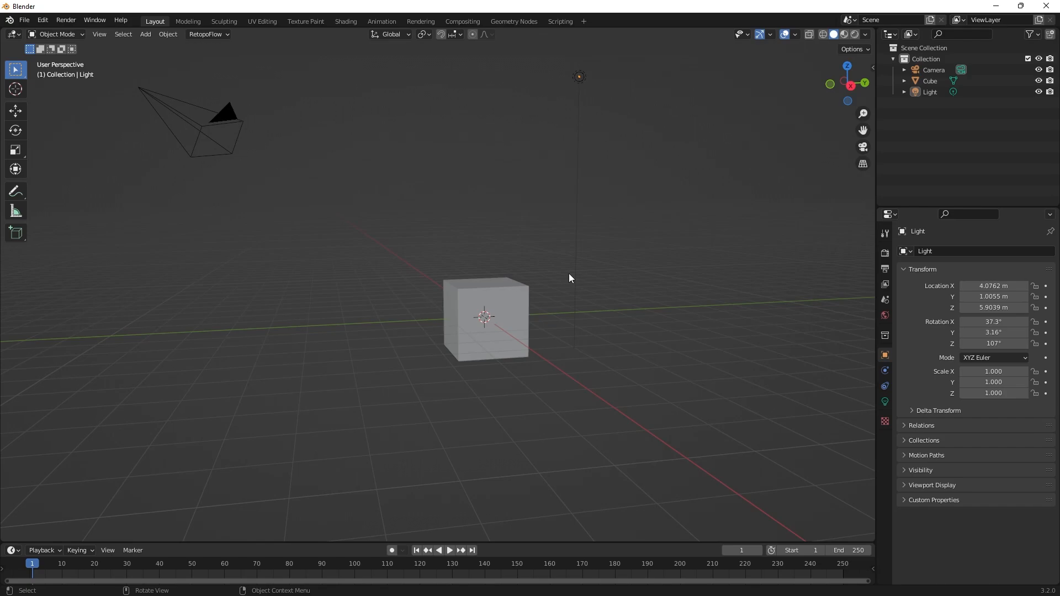
pyautogui.moveTo(577, 338); pyautogui.dragTo(641, 348, button='middle')
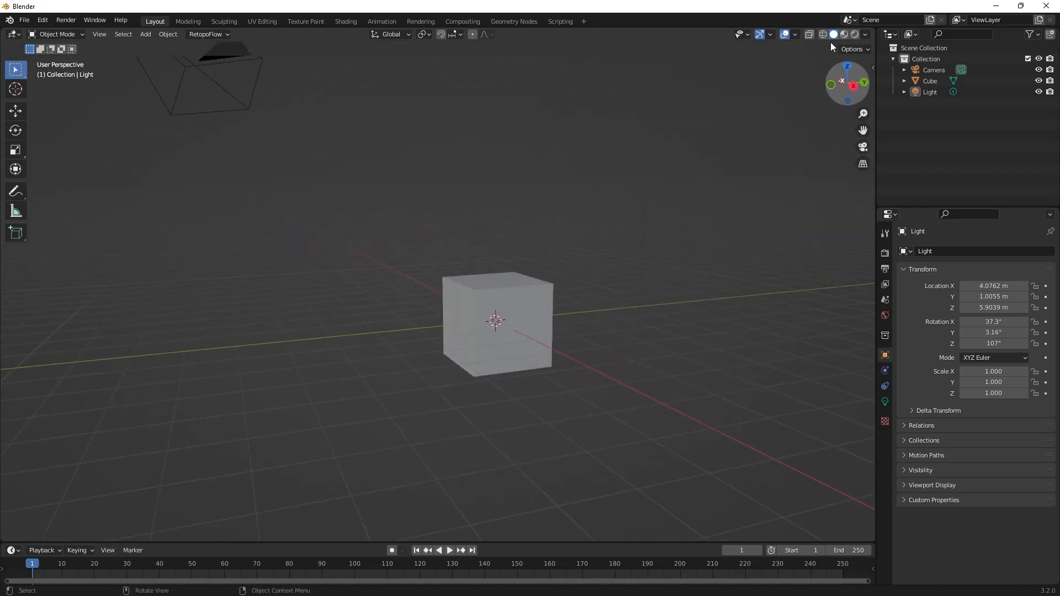
pyautogui.moveTo(844, 92); pyautogui.dragTo(823, 86)
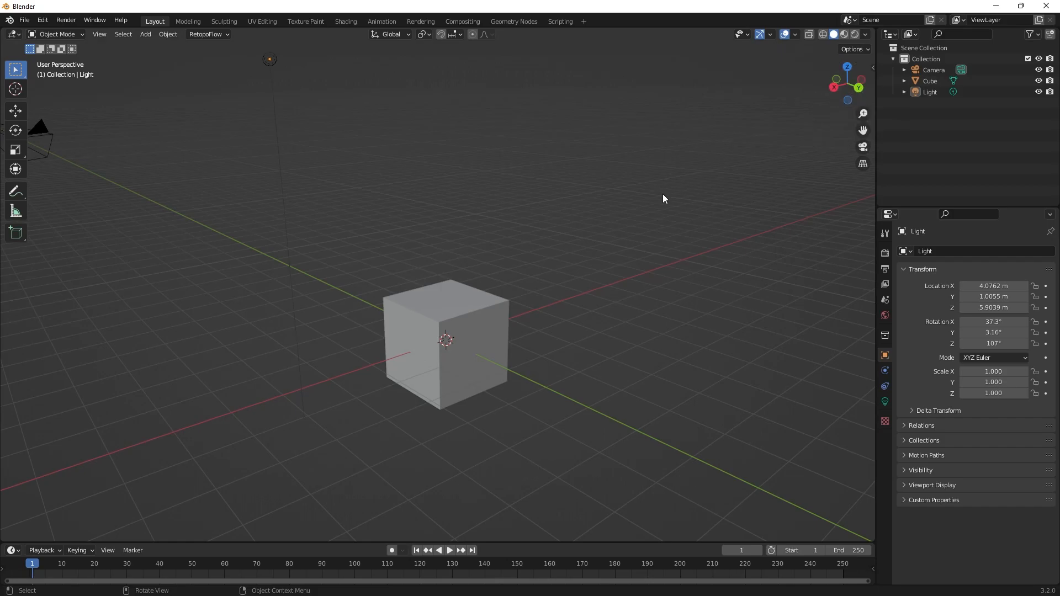
pyautogui.moveTo(529, 260); pyautogui.dragTo(570, 346, button='middle')
pyautogui.moveTo(589, 208); pyautogui.dragTo(530, 234, button='middle')
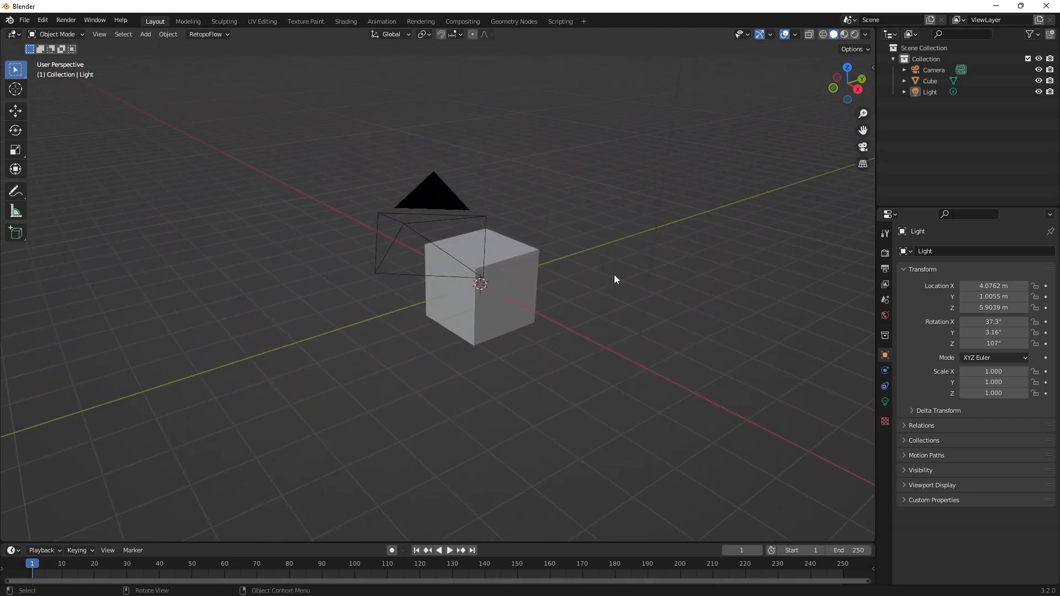
pyautogui.moveTo(614, 274); pyautogui.dragTo(622, 237, button='middle')
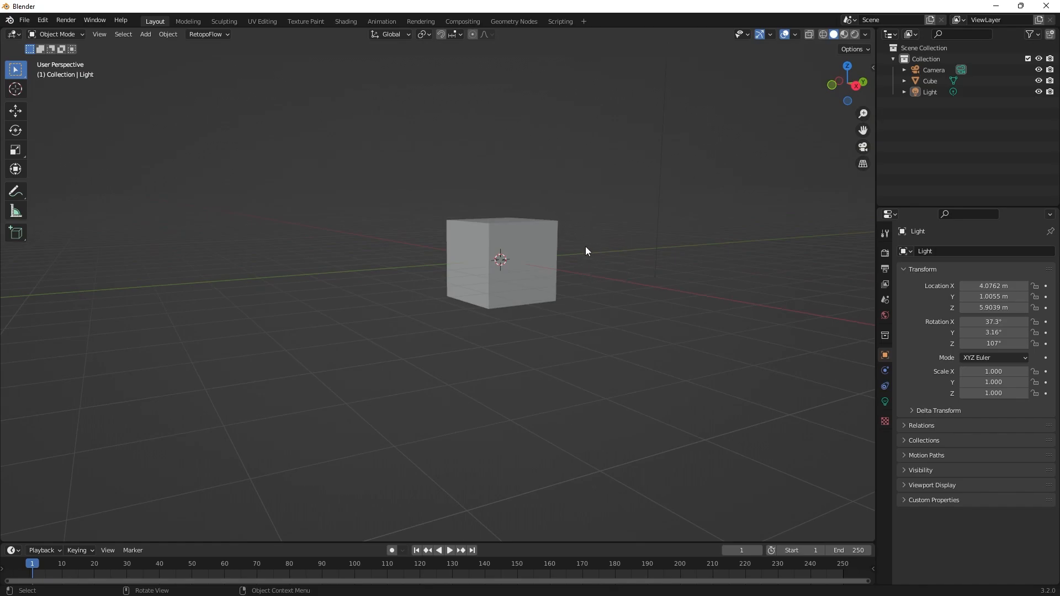
pyautogui.moveTo(585, 248); pyautogui.dragTo(648, 300, button='middle')
pyautogui.moveTo(602, 260); pyautogui.dragTo(632, 268, button='middle')
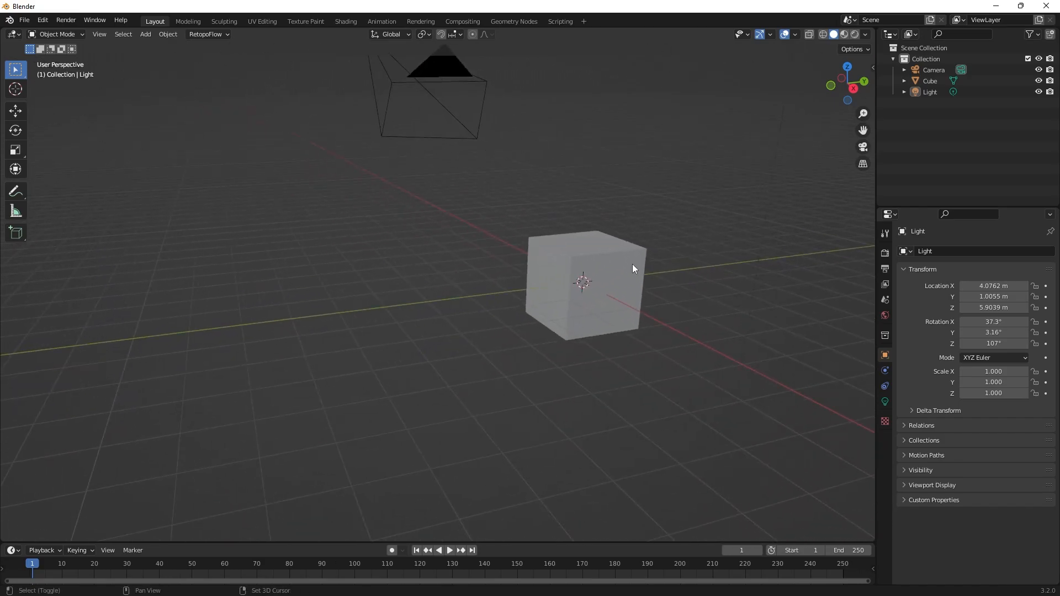
pyautogui.scroll(-2, 617, 305)
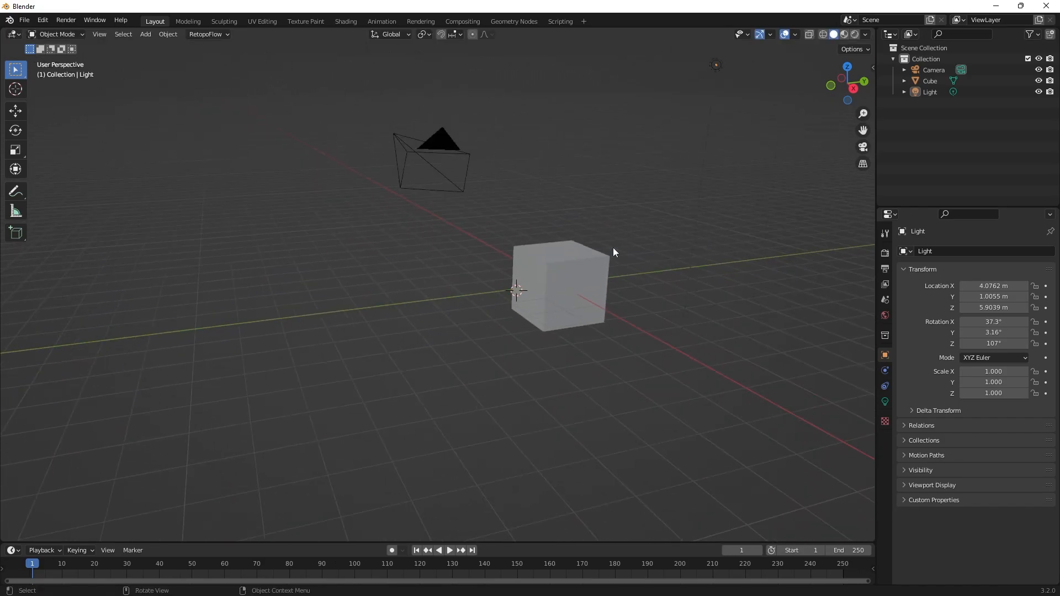
pyautogui.scroll(2, 651, 277)
pyautogui.scroll(-2, 664, 286)
pyautogui.scroll(4, 664, 287)
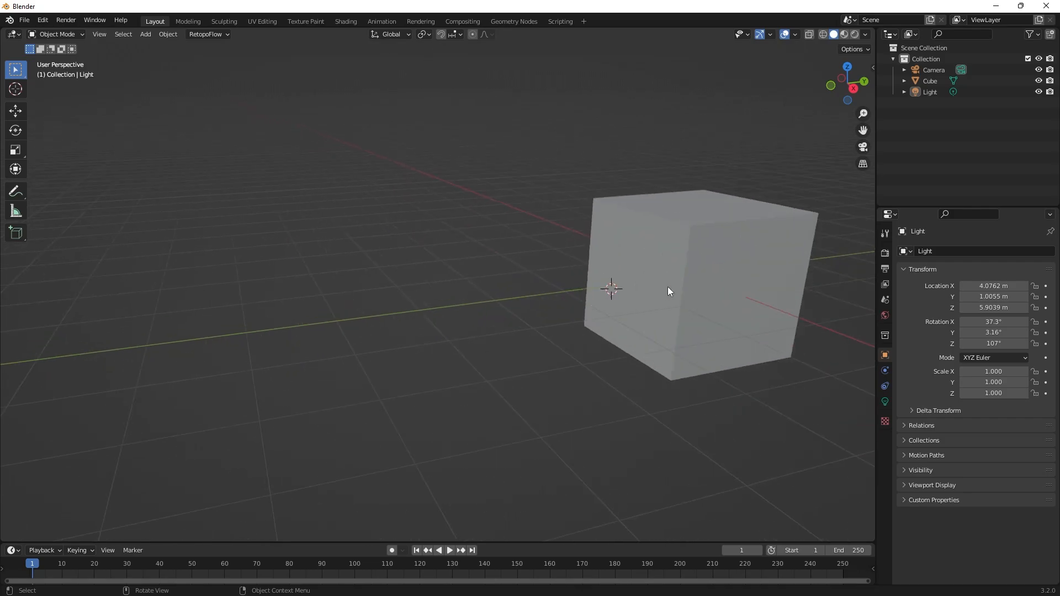
# Move the 3D cursor away from the cube and snap it back to the world origin.
pyautogui.keyDown('shift'); pyautogui.moveTo(668, 286); pyautogui.dragTo(622, 257, button='middle'); pyautogui.keyUp('shift')
pyautogui.press('g')
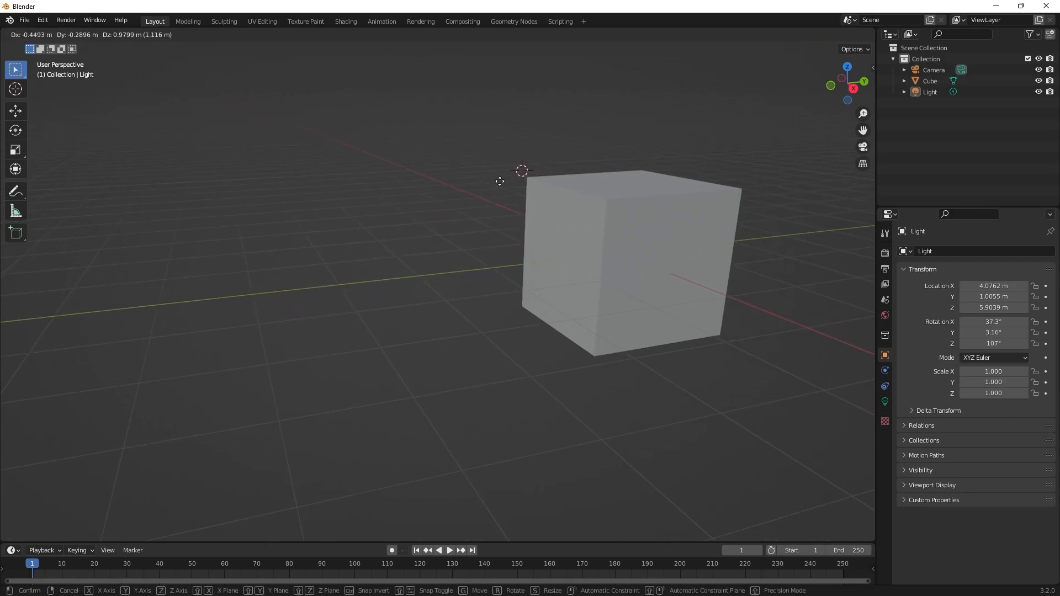
pyautogui.click(385, 246)
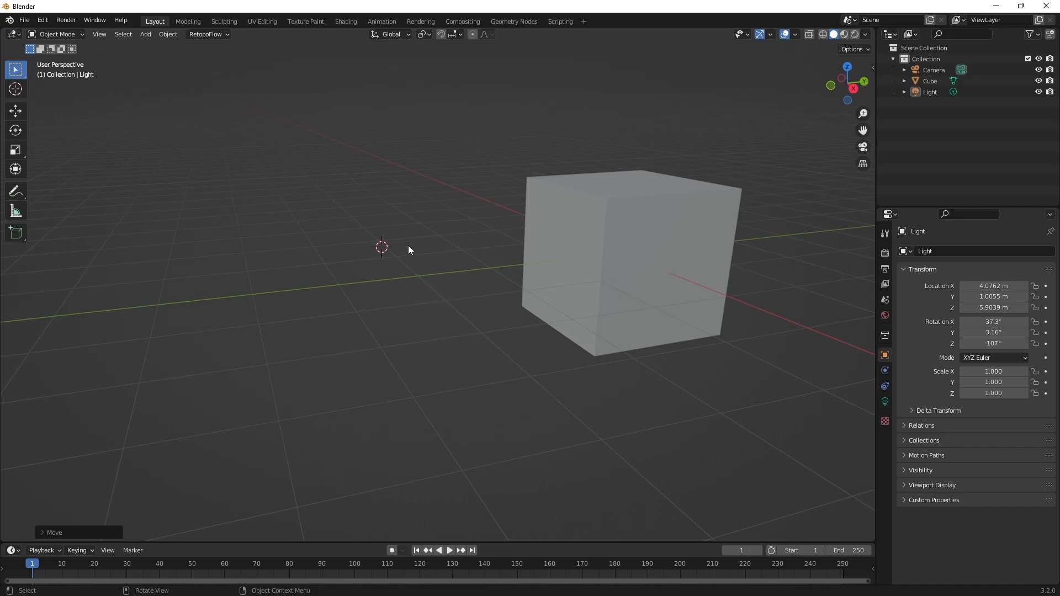
pyautogui.hotkey('shift', 's')
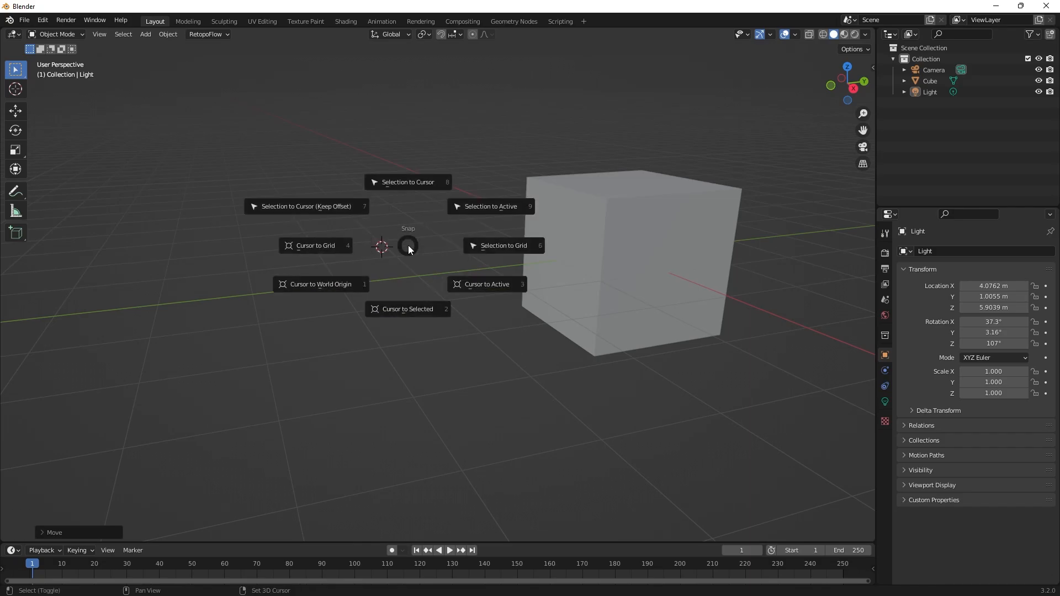
pyautogui.click(336, 283)
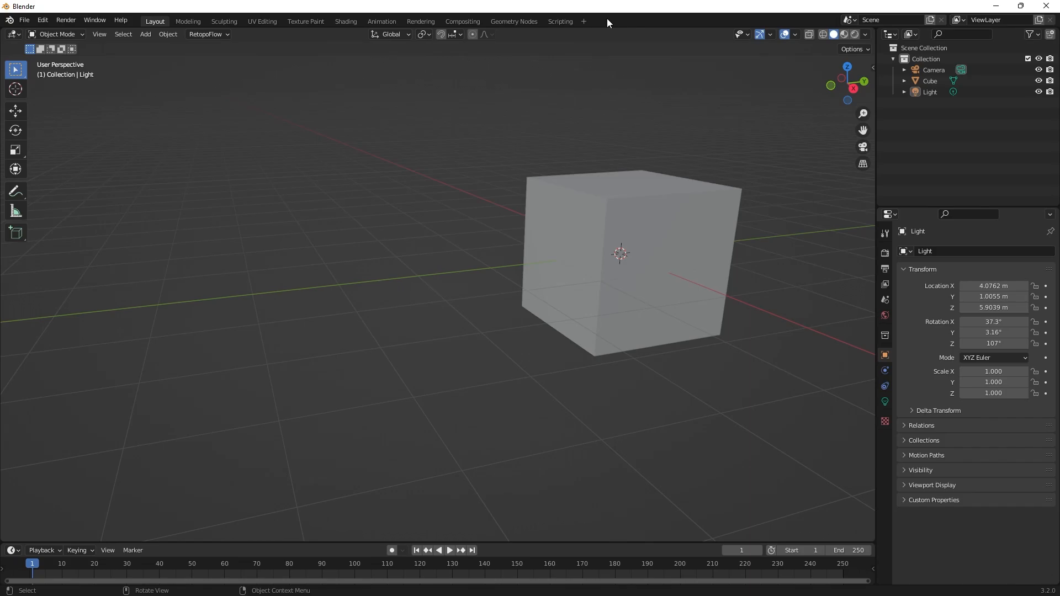
# Launch Carnac from the desktop and return the Blender window to full screen.
pyautogui.moveTo(525, 6); pyautogui.dragTo(617, 95)
pyautogui.click(991, 3)
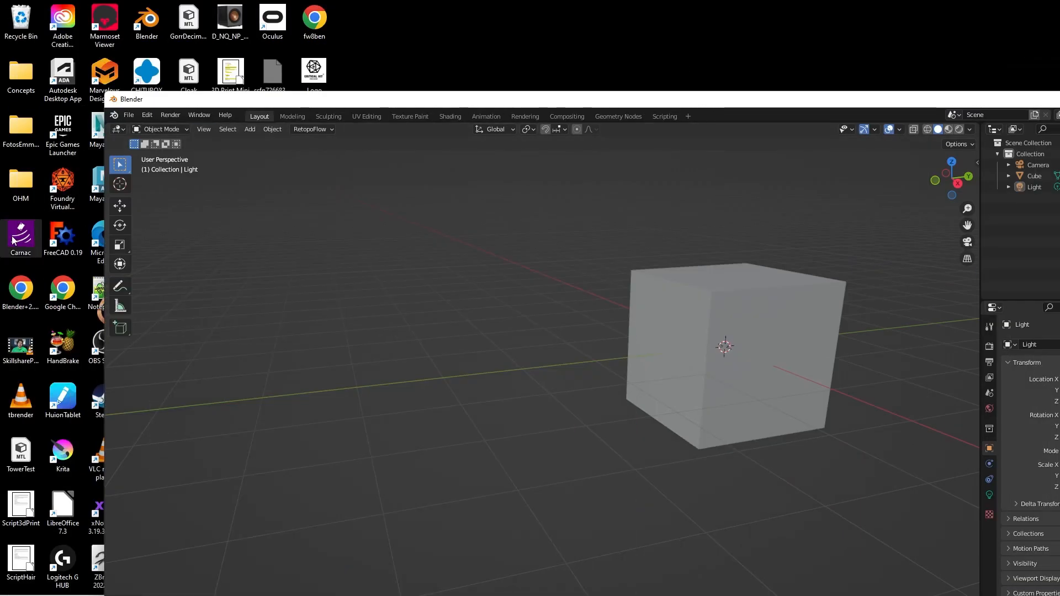
pyautogui.doubleClick(474, 46)
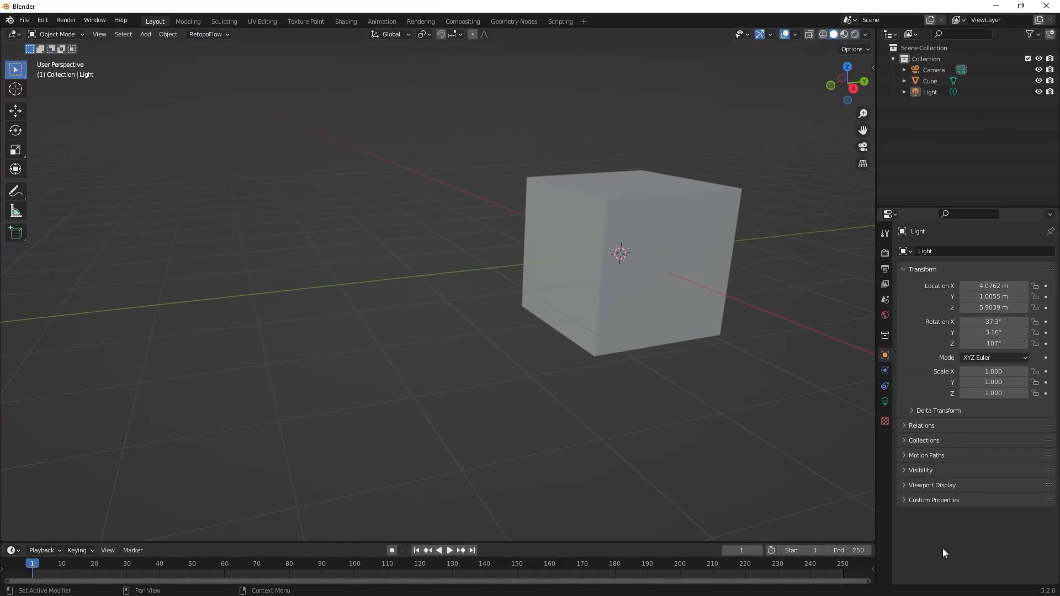
# Orbit the viewport around the cube, glance at the snap options, and zoom repeatedly in and out on the scene.
pyautogui.keyDown('shift'); pyautogui.moveTo(644, 427); pyautogui.dragTo(521, 302, button='middle'); pyautogui.keyUp('shift')
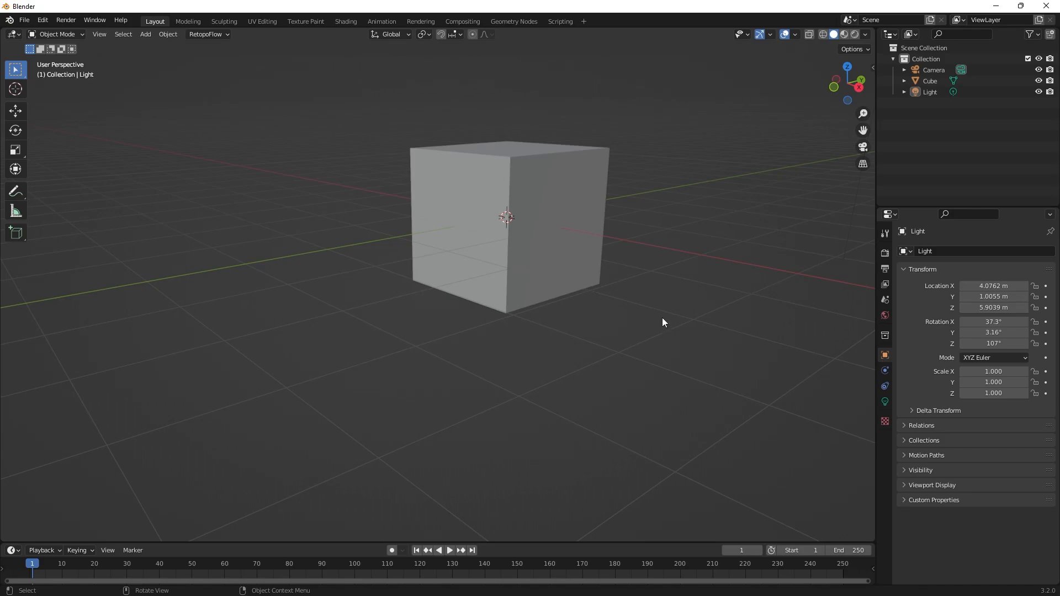
pyautogui.keyDown('shift'); pyautogui.moveTo(662, 319); pyautogui.dragTo(622, 329, button='middle'); pyautogui.keyUp('shift')
pyautogui.hotkey('shift', 's')
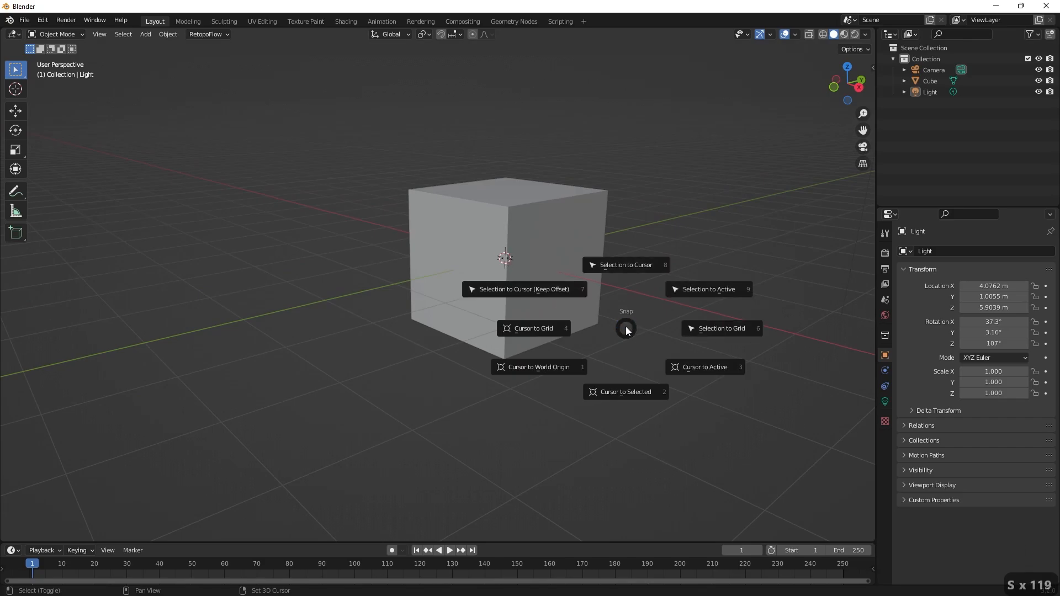
pyautogui.moveTo(635, 323); pyautogui.dragTo(612, 320, button='middle')
pyautogui.scroll(-3, 612, 320)
pyautogui.scroll(2, 612, 321)
pyautogui.scroll(-5, 635, 336)
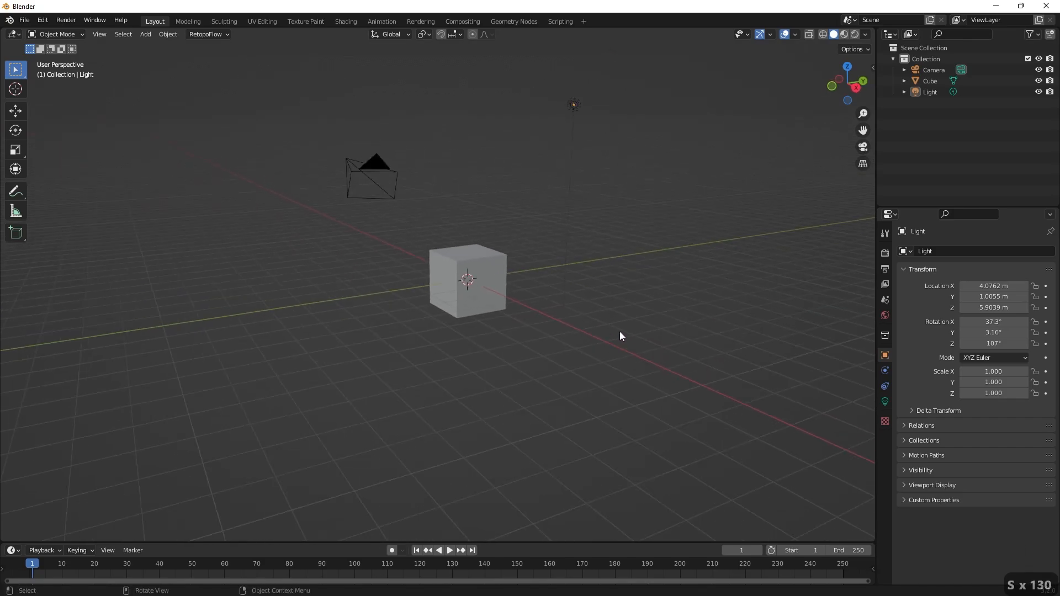
pyautogui.scroll(1, 599, 336)
pyautogui.scroll(-5, 577, 334)
pyautogui.scroll(7, 576, 335)
pyautogui.scroll(-3, 576, 336)
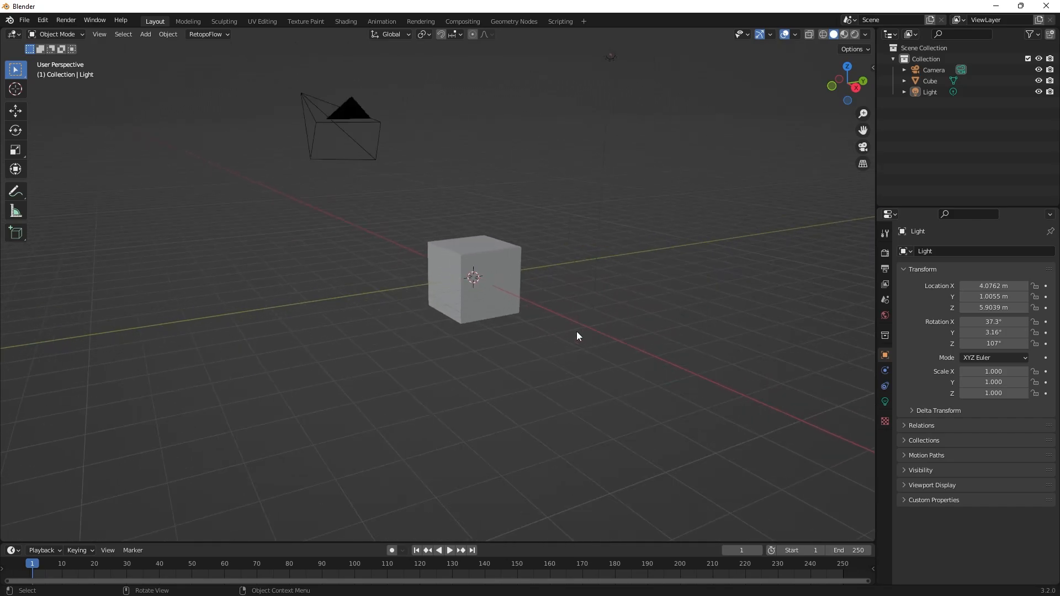
pyautogui.scroll(4, 577, 336)
pyautogui.scroll(-4, 576, 336)
pyautogui.scroll(2, 576, 335)
pyautogui.scroll(-2, 577, 332)
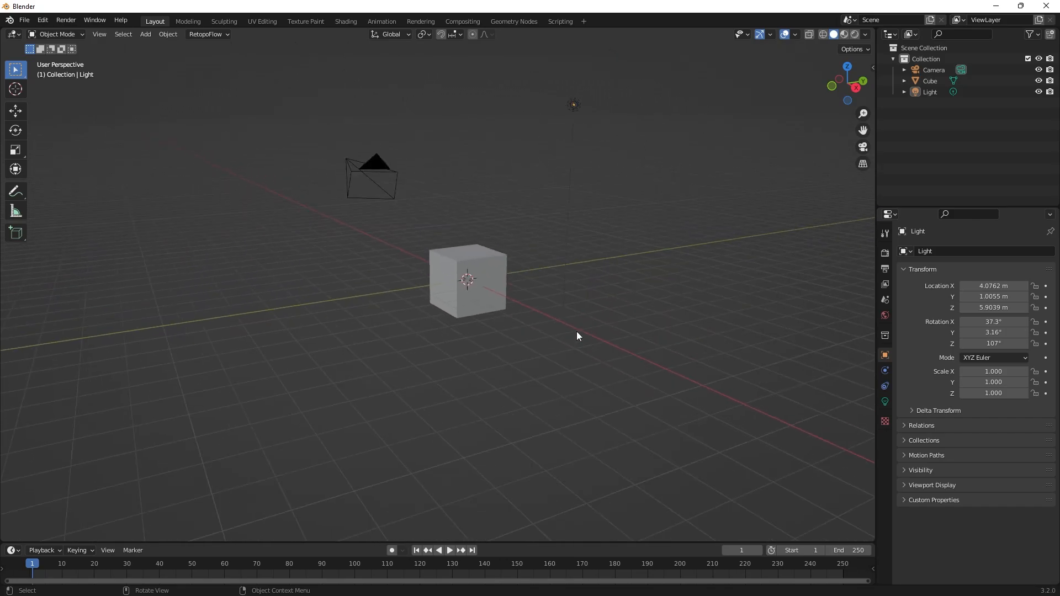
pyautogui.scroll(7, 577, 331)
pyautogui.scroll(-2, 577, 332)
pyautogui.scroll(-6, 576, 331)
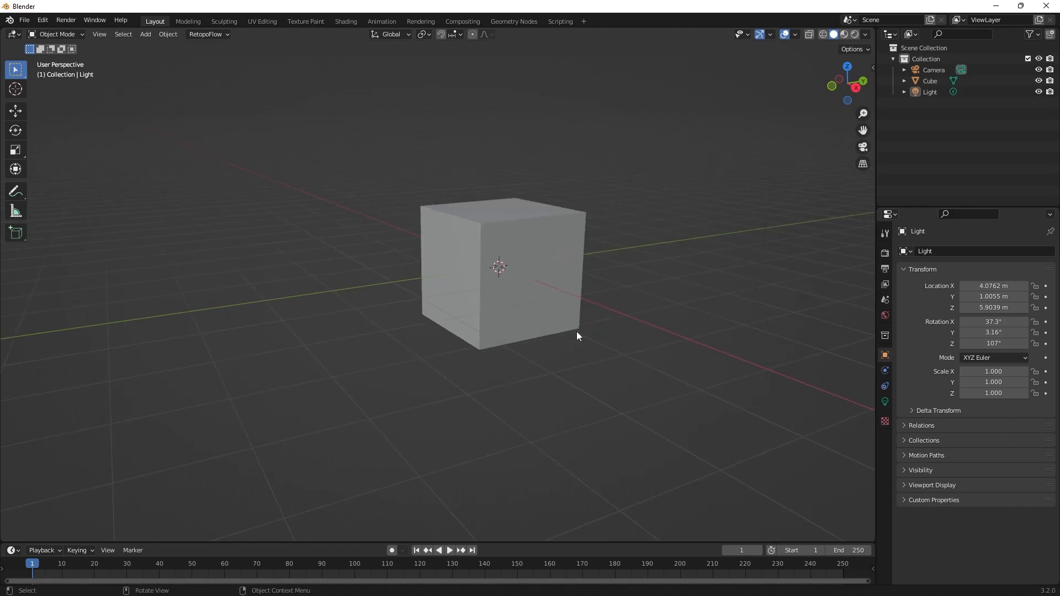
pyautogui.scroll(1, 578, 333)
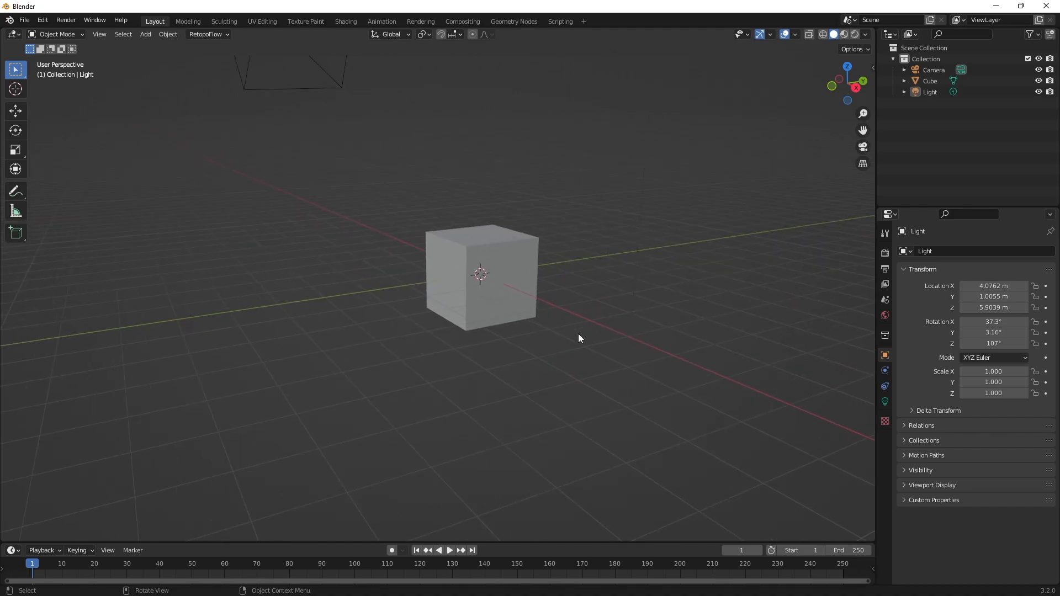
pyautogui.press('shift')
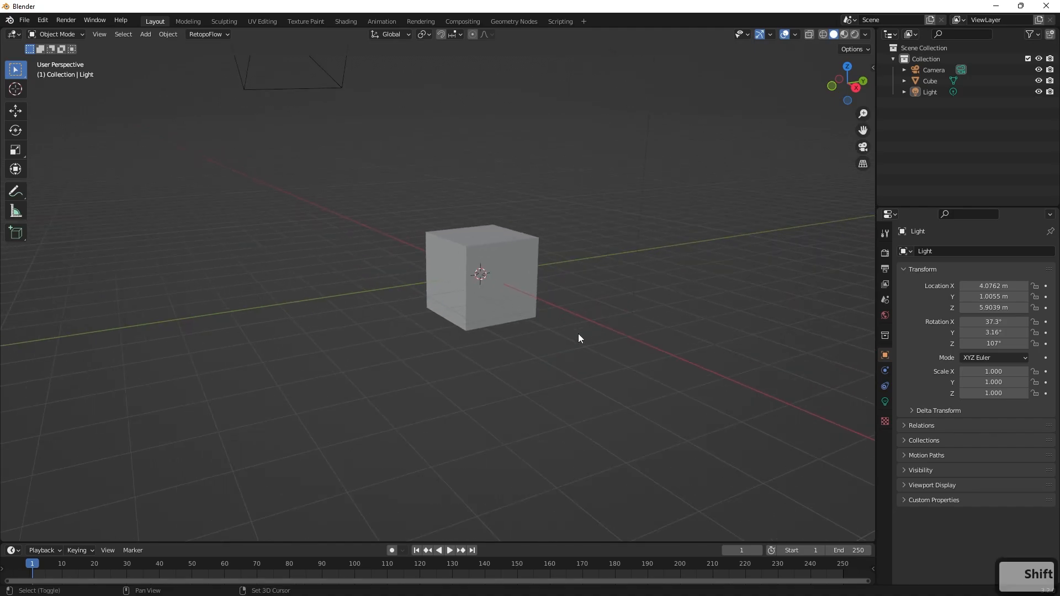
pyautogui.scroll(-2, 578, 333)
pyautogui.scroll(1, 578, 333)
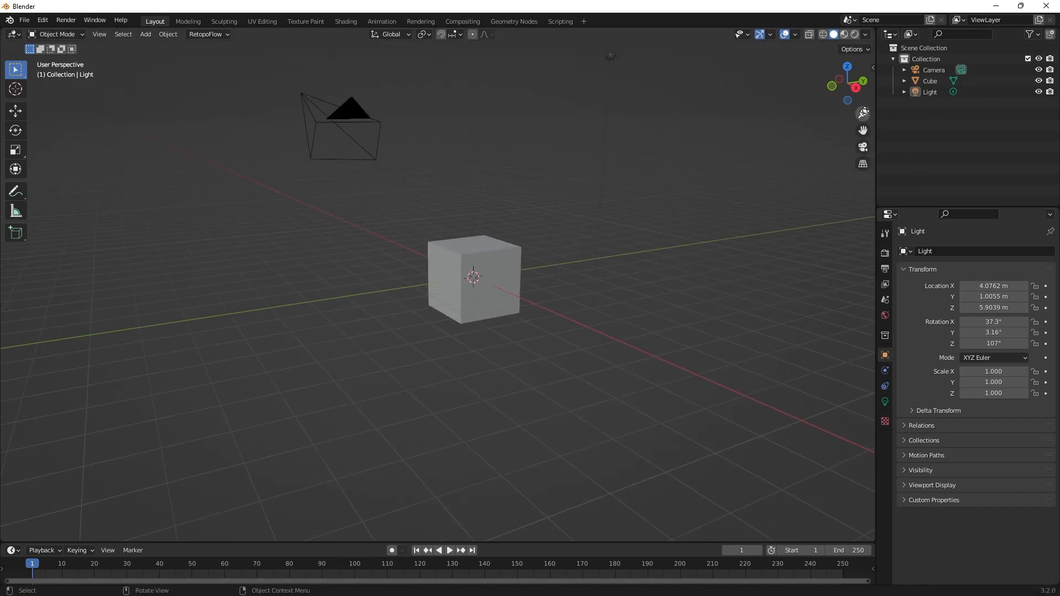
# Try the viewport's on-screen zoom and pan controls and toggle between perspective and orthographic projection.
pyautogui.moveTo(863, 114)
pyautogui.mouseDown()
pyautogui.moveTo(863, 131)
pyautogui.moveTo(863, 52)
pyautogui.moveTo(863, 133)
pyautogui.moveTo(863, 116)
pyautogui.mouseUp()
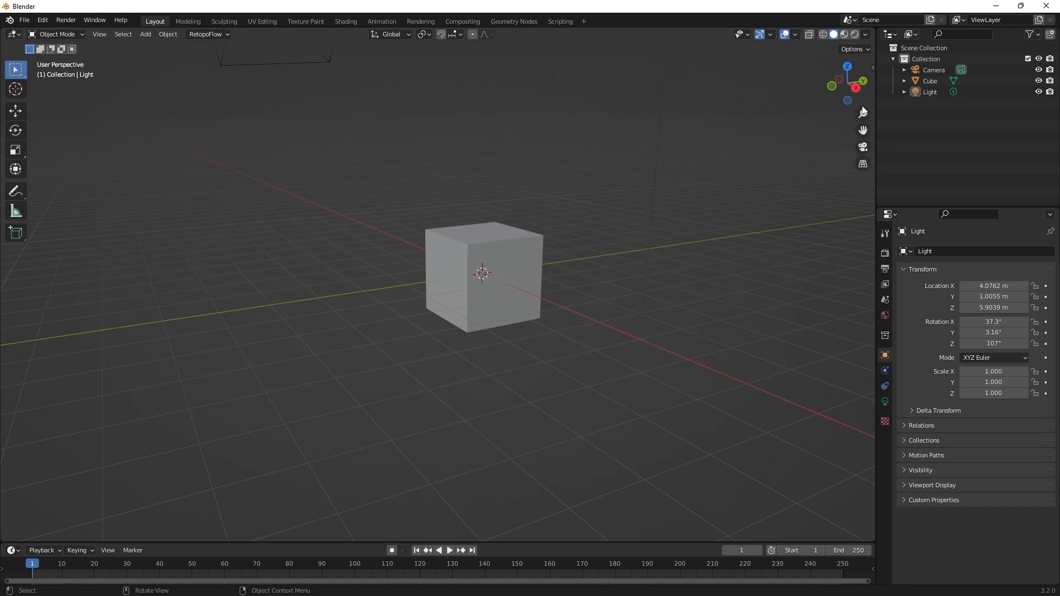
pyautogui.moveTo(863, 130); pyautogui.dragTo(866, 164)
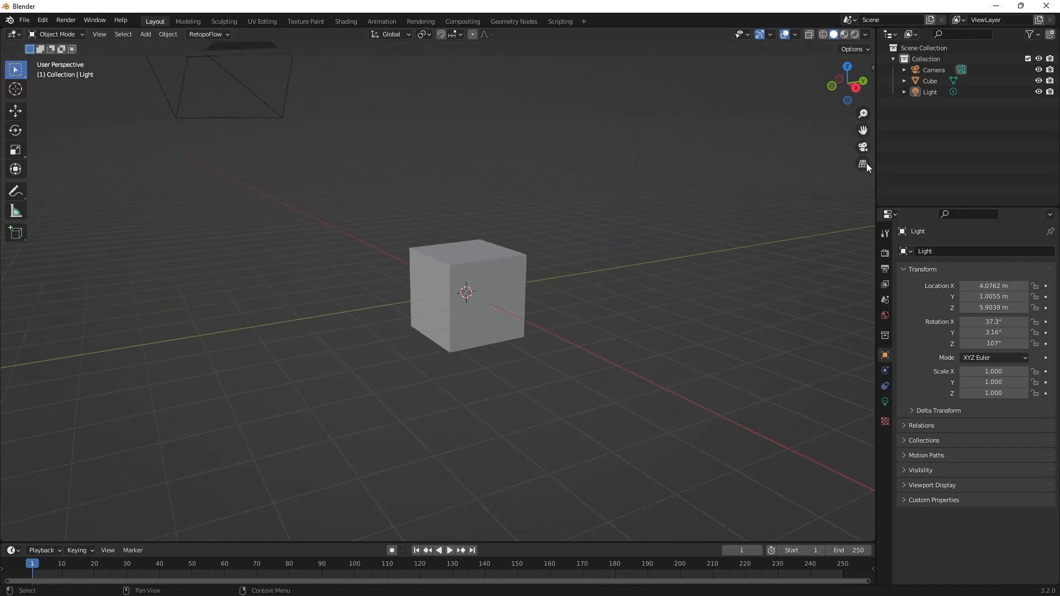
pyautogui.click(863, 163)
pyautogui.click(863, 164)
pyautogui.moveTo(616, 277); pyautogui.dragTo(570, 230, button='middle')
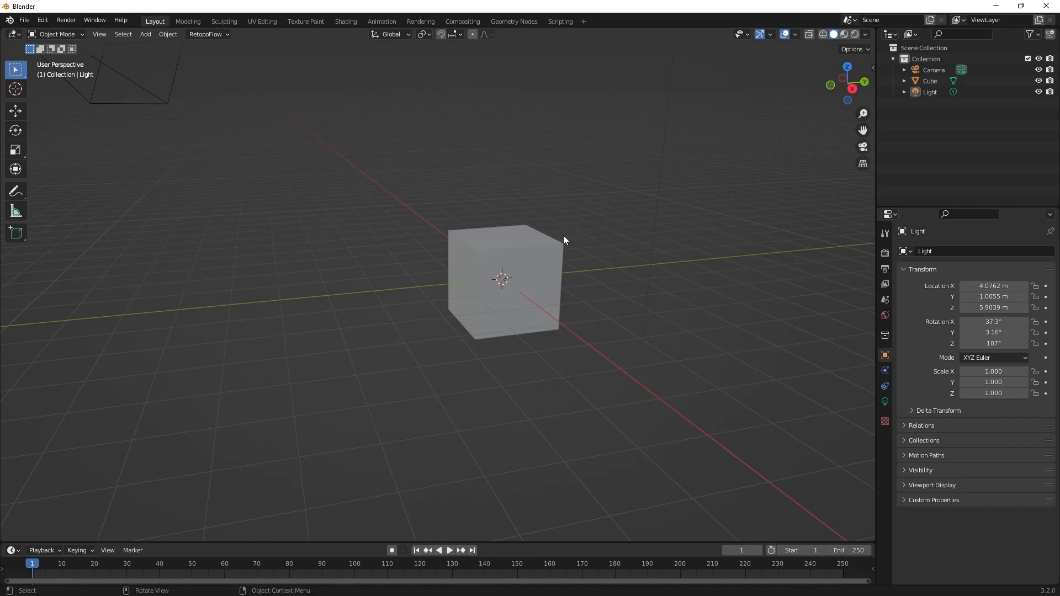
# Select the cube in the viewport.
pyautogui.click(535, 234)
pyautogui.moveTo(536, 233)
pyautogui.mouseDown(button='middle')
pyautogui.moveTo(614, 248)
pyautogui.moveTo(525, 230)
pyautogui.mouseUp(button='middle')
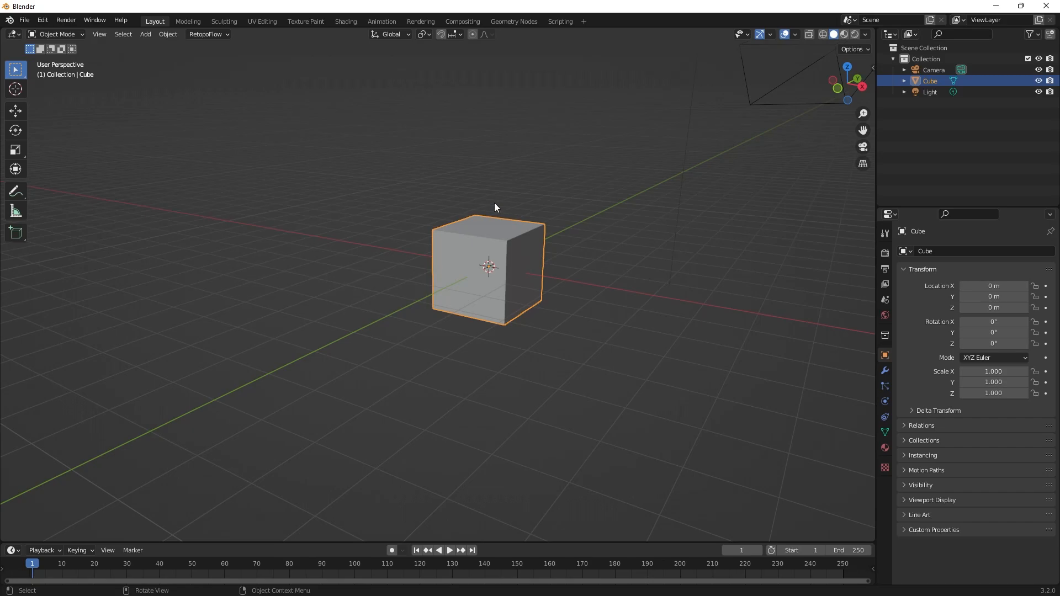
pyautogui.moveTo(532, 241); pyautogui.dragTo(513, 213, button='middle')
pyautogui.moveTo(332, 215); pyautogui.dragTo(425, 217, button='middle')
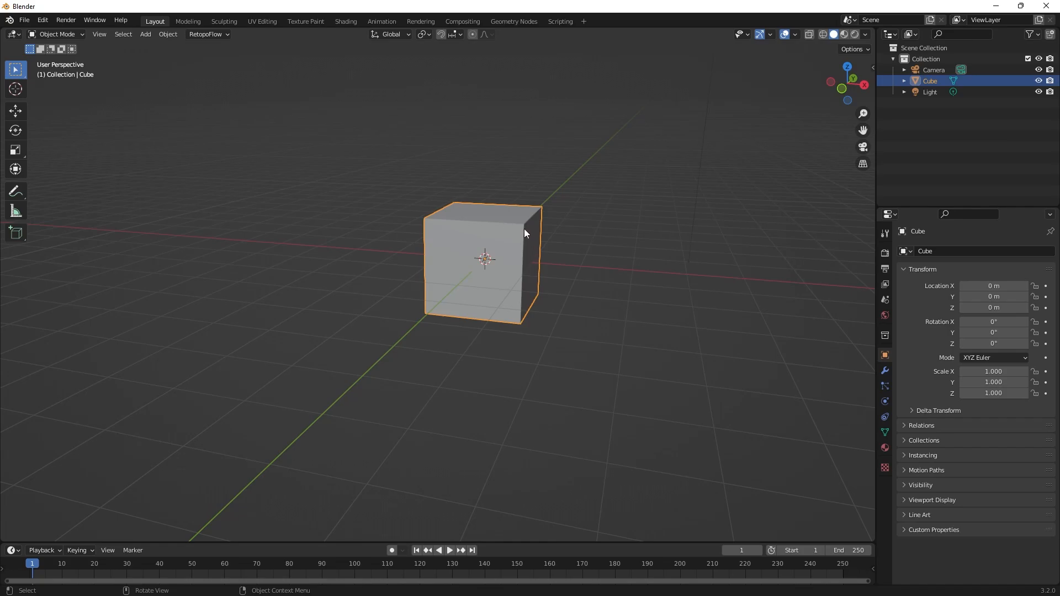
# Move the cube freely away from the world origin, cancel a second free move, and undo the first one.
pyautogui.press('g')
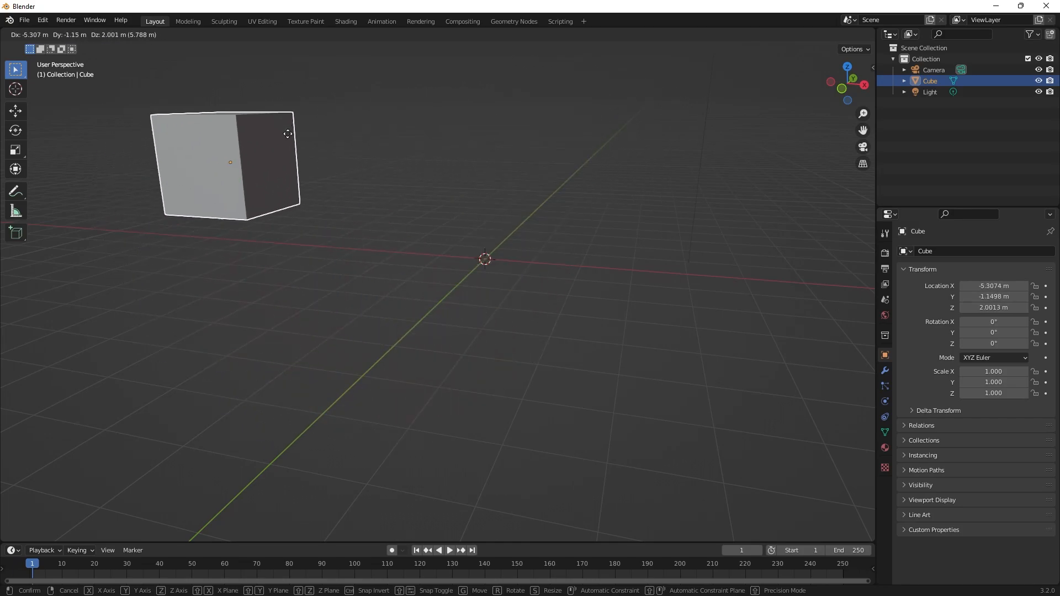
pyautogui.click(723, 157)
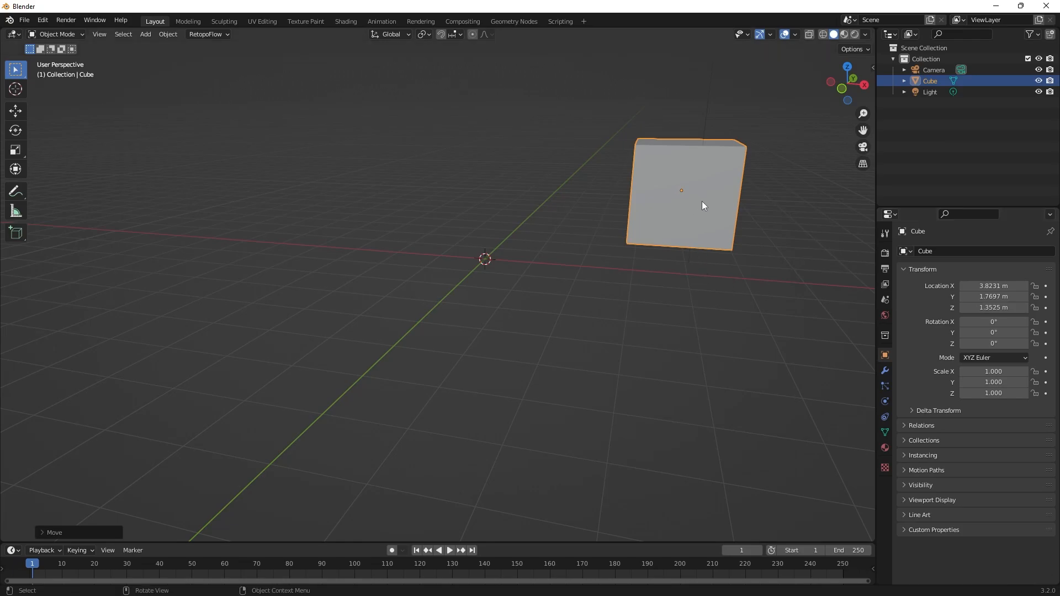
pyautogui.press('g')
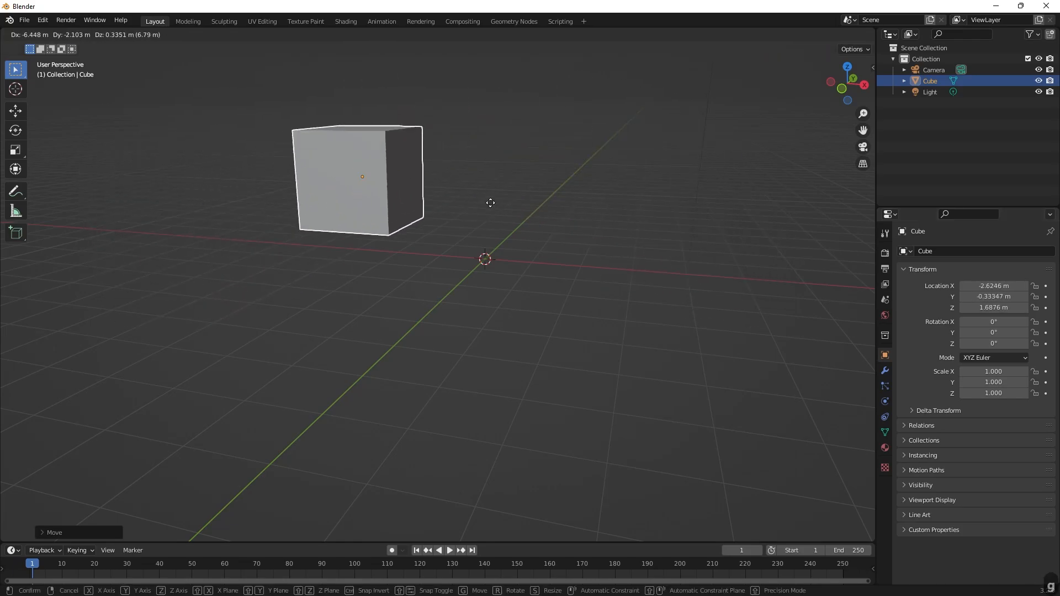
pyautogui.rightClick(558, 222)
pyautogui.hotkey('ctrl', 'z')
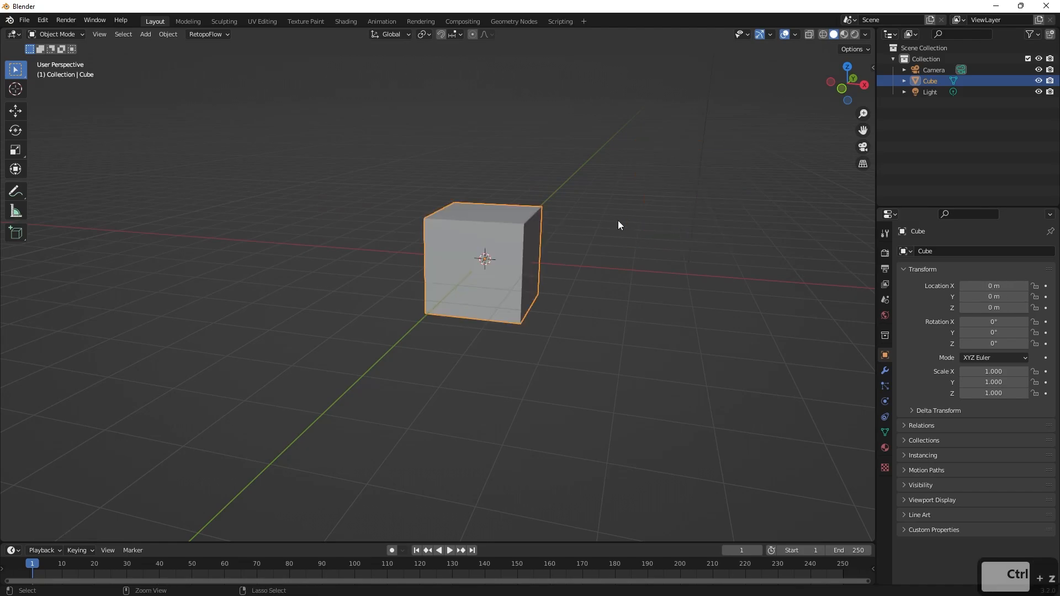
# Try moving the cube constrained to the global Z axis, and cancel the move.
pyautogui.moveTo(655, 320); pyautogui.dragTo(584, 286, button='middle')
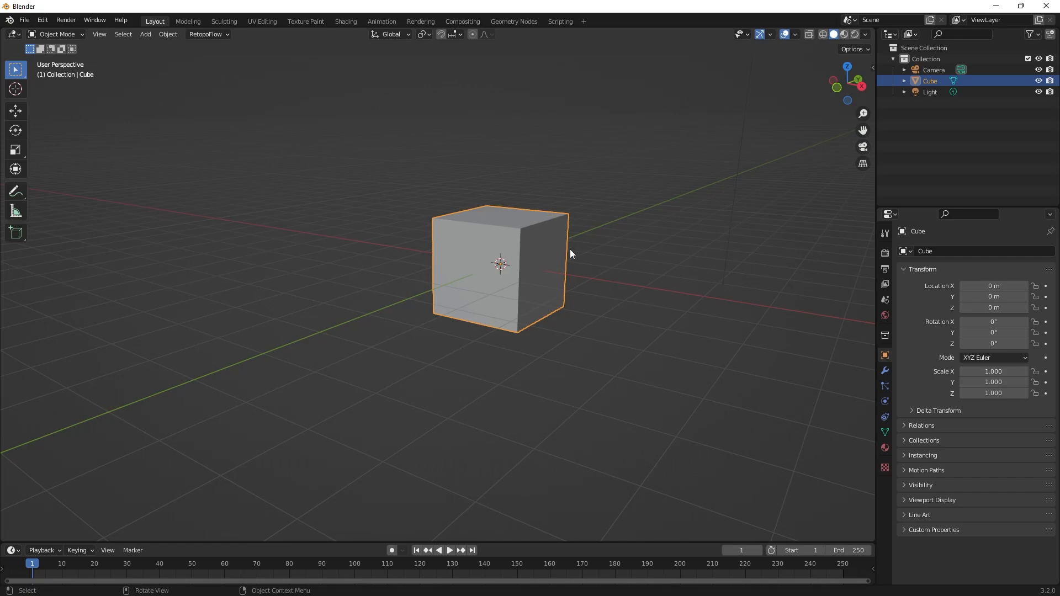
pyautogui.press('g')
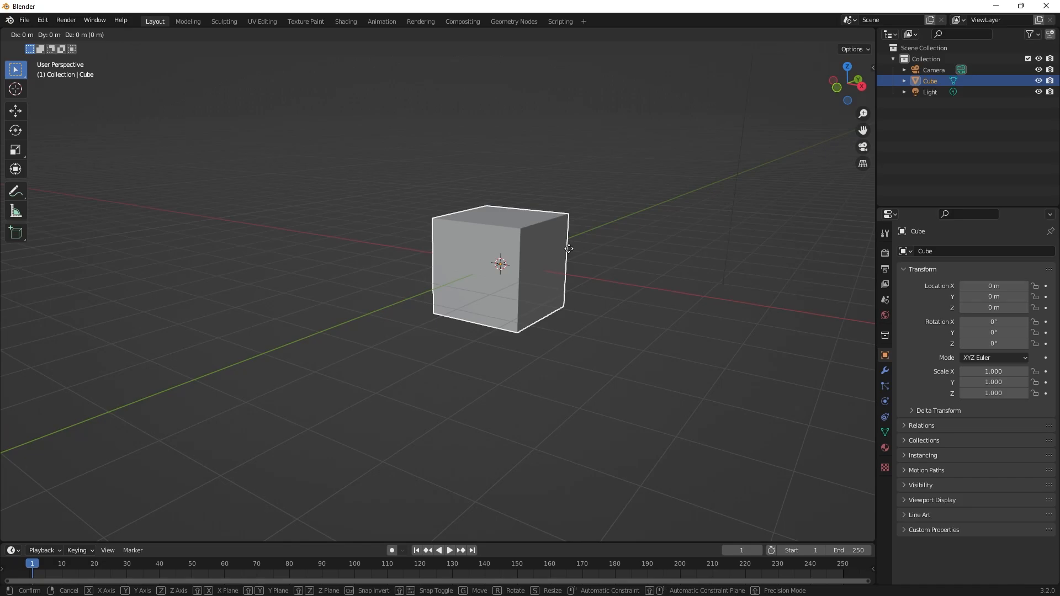
pyautogui.press('z')
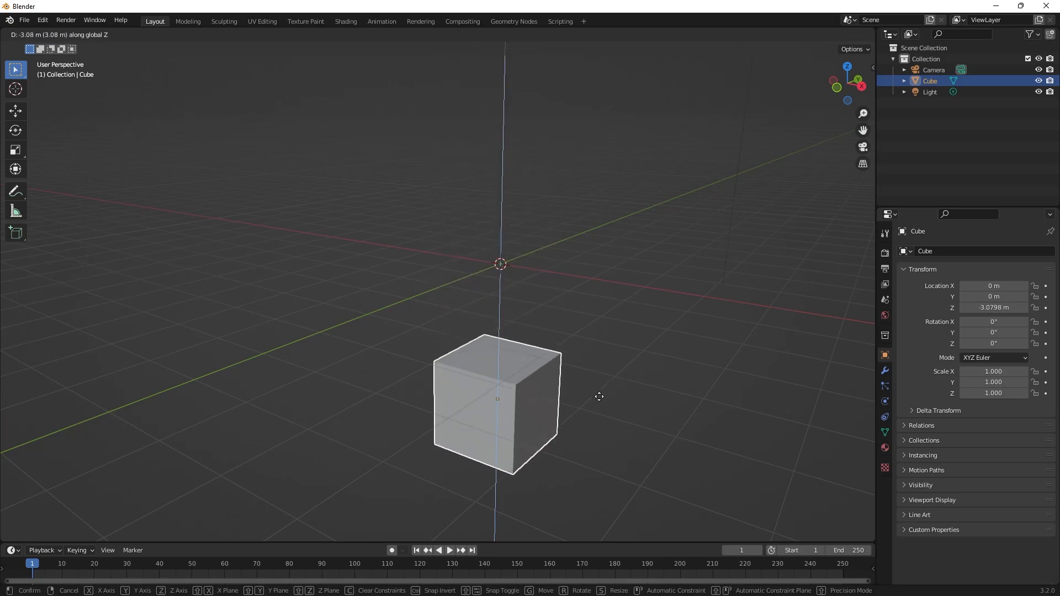
pyautogui.rightClick(604, 276)
pyautogui.scroll(-4, 596, 264)
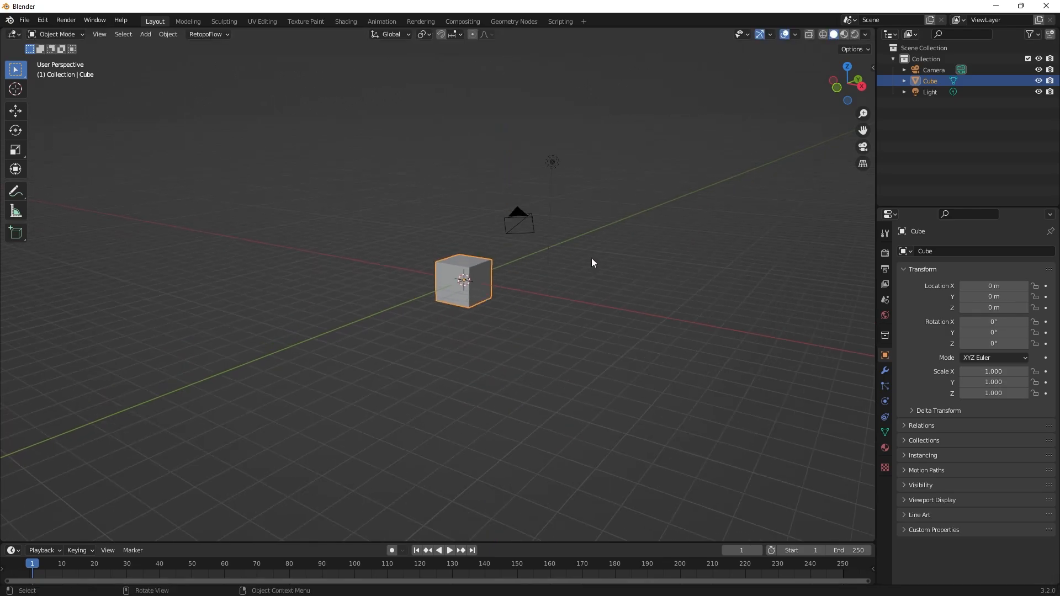
pyautogui.keyDown('shift'); pyautogui.moveTo(591, 258); pyautogui.dragTo(583, 319, button='middle'); pyautogui.keyUp('shift')
pyautogui.scroll(2, 523, 362)
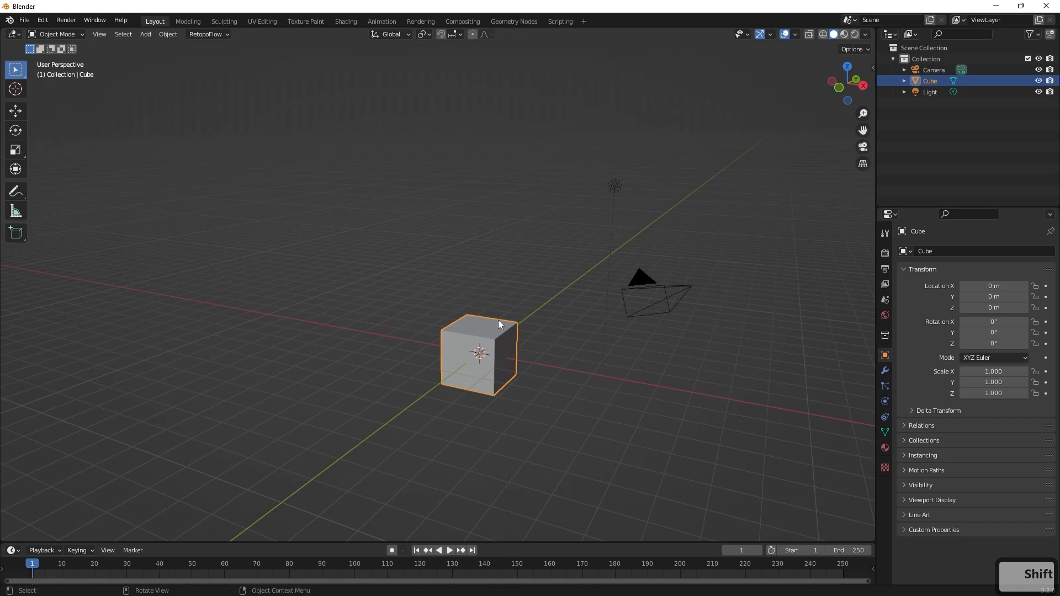
pyautogui.press('g')
pyautogui.press('z')
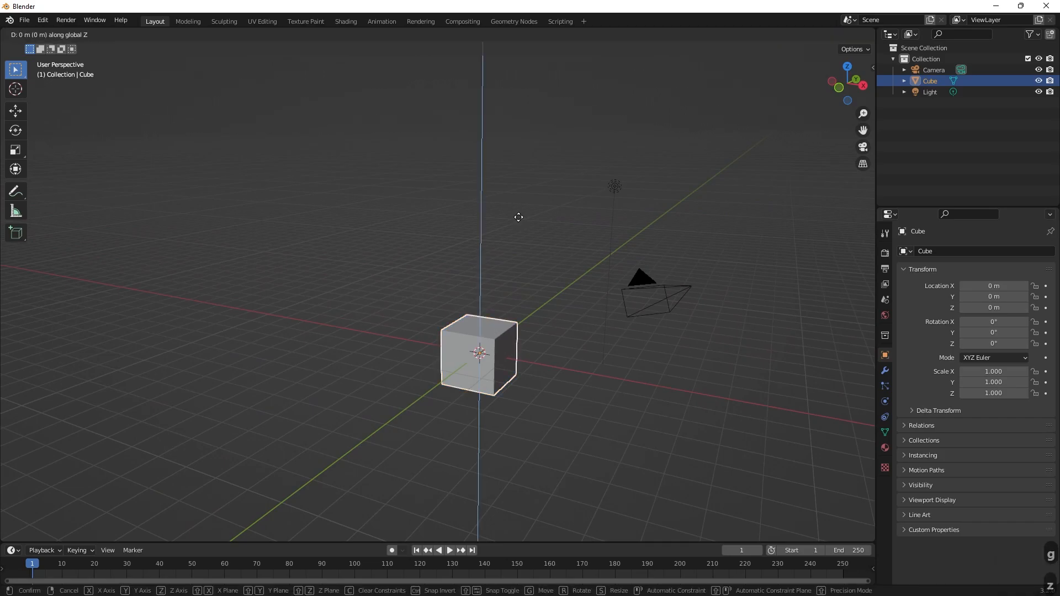
pyautogui.press('Escape')
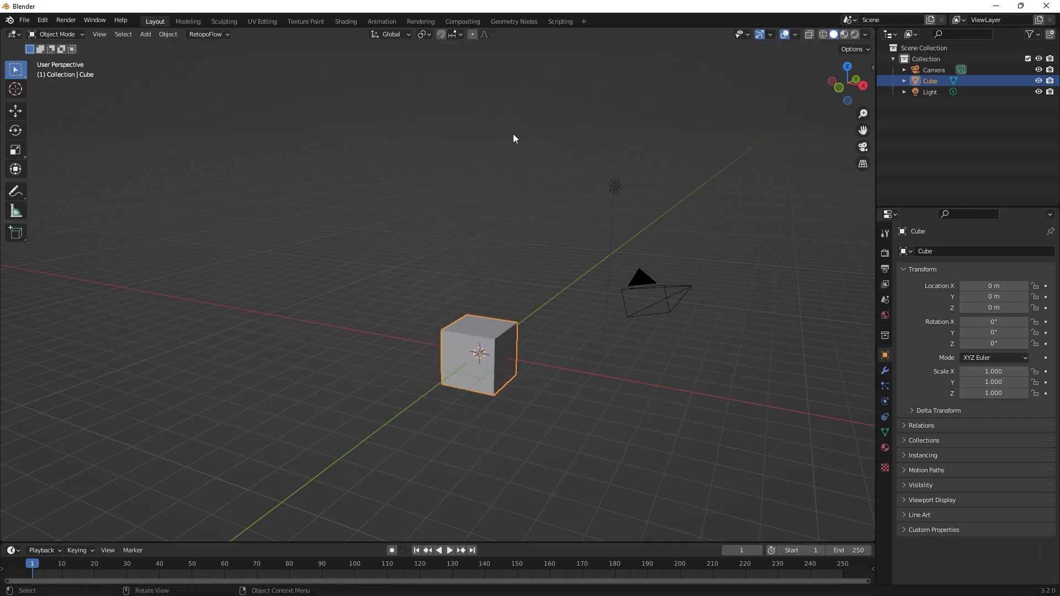
# Move the cube up by exactly 5 m along the global Z axis, and again by 5.45 m along the same axis.
pyautogui.write('gz')
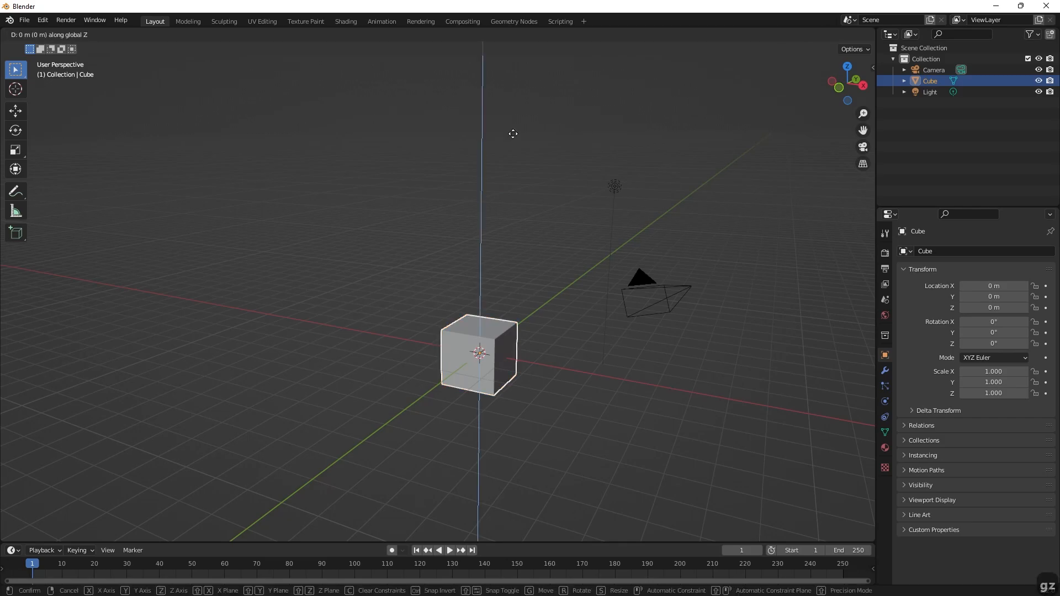
pyautogui.write('5')
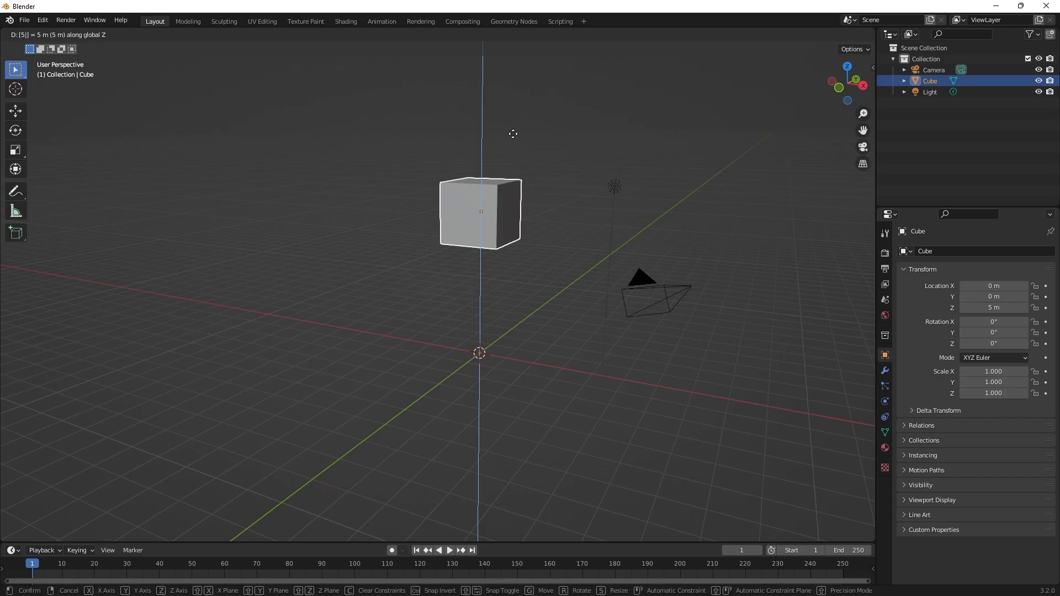
pyautogui.click(513, 134)
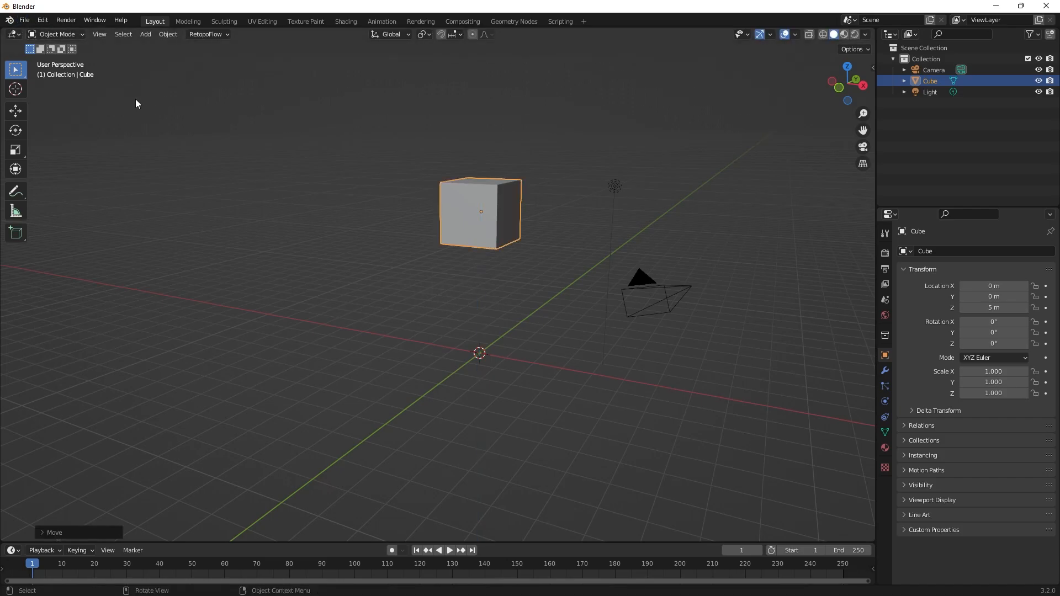
pyautogui.press('g')
pyautogui.press('z')
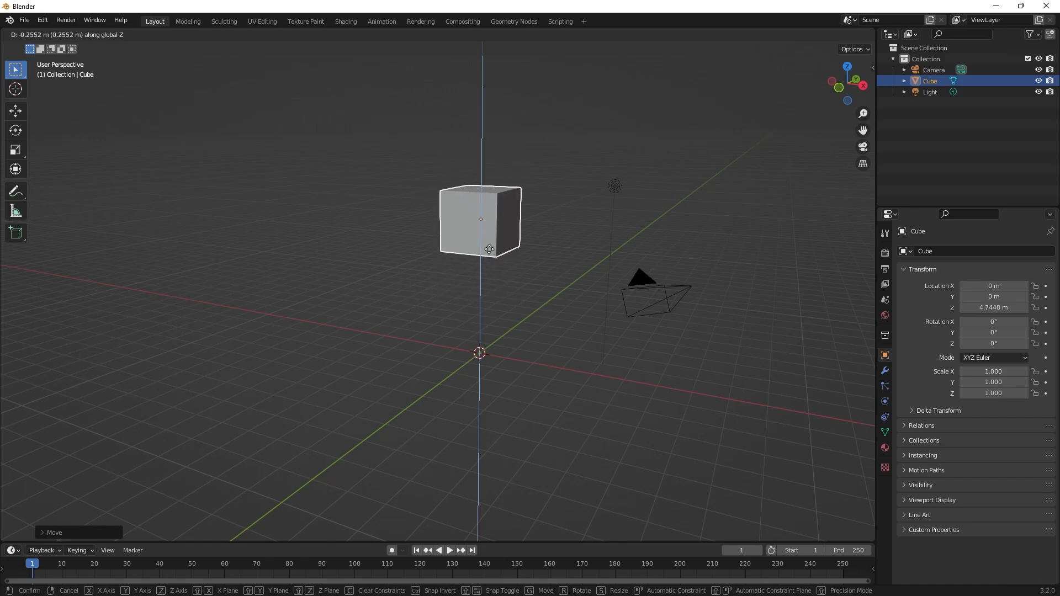
pyautogui.write('5.45')
pyautogui.press('Return')
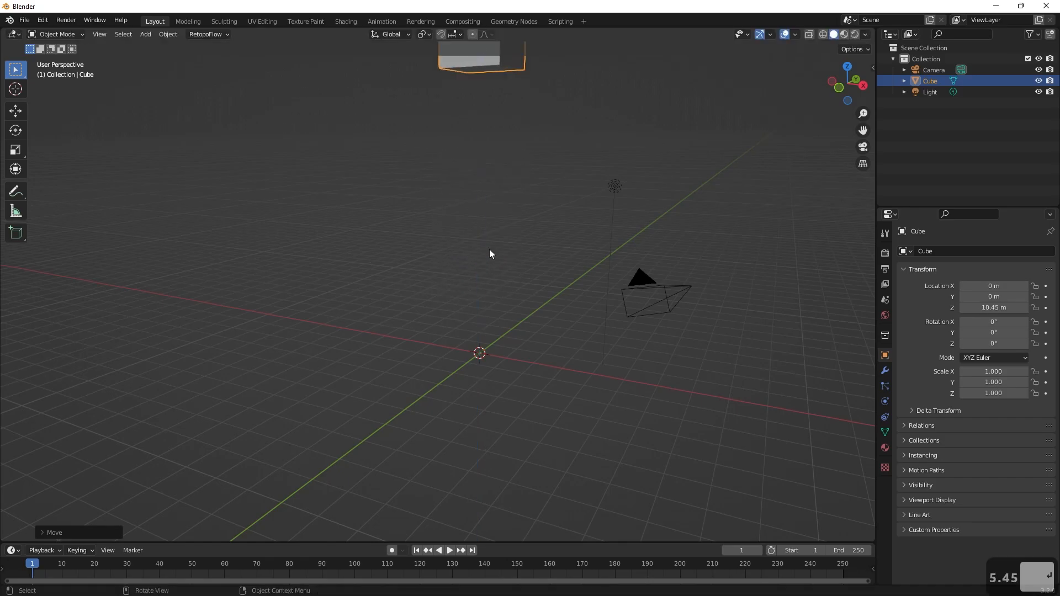
# Set the cube's Z location to 0 m in its object properties.
pyautogui.keyDown('shift'); pyautogui.moveTo(521, 173); pyautogui.dragTo(419, 161, button='middle'); pyautogui.keyUp('shift')
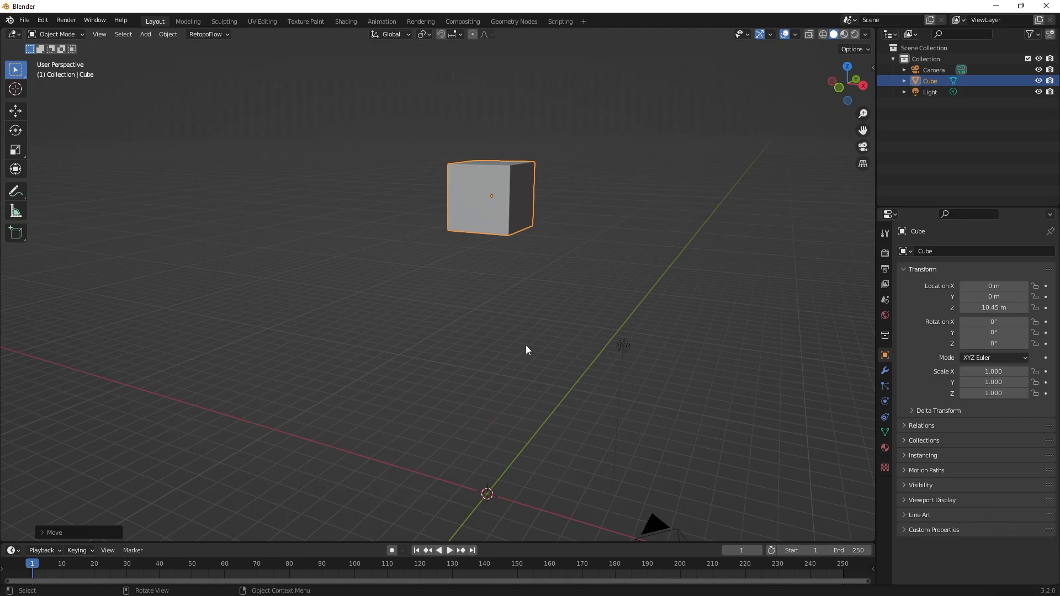
pyautogui.press('ctrl')
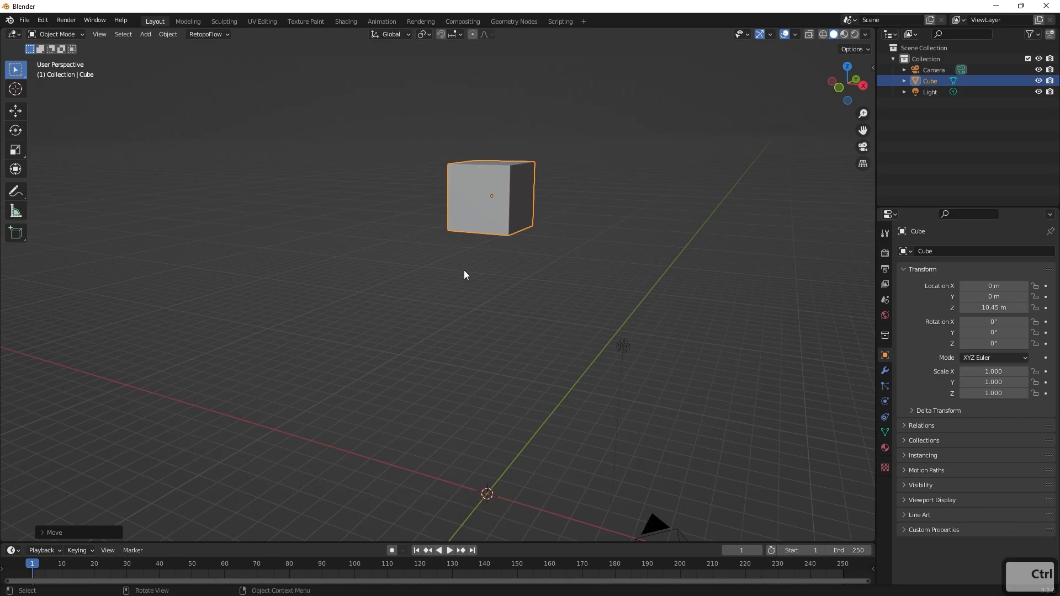
pyautogui.moveTo(552, 290); pyautogui.dragTo(530, 294, button='middle')
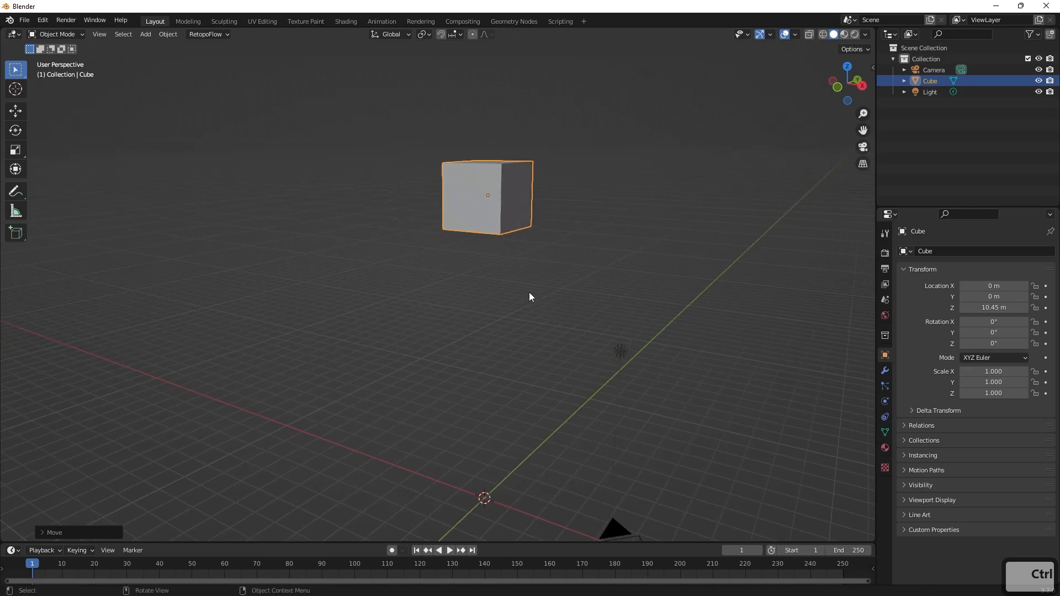
pyautogui.click(985, 308)
pyautogui.write('0')
pyautogui.press('Return')
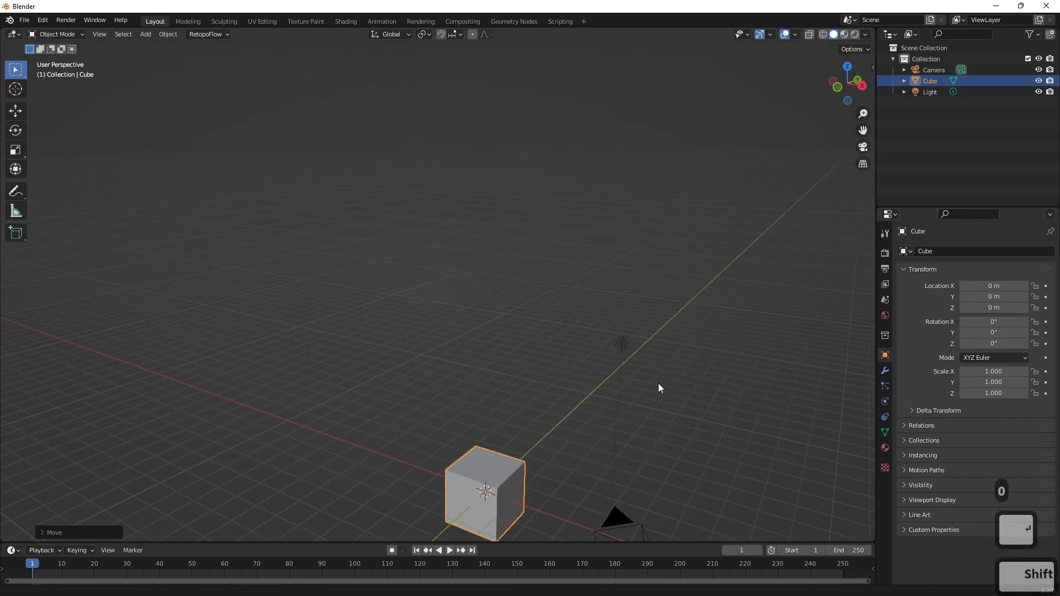
# Activate the Move tool to display the axis gizmo on the cube.
pyautogui.keyDown('shift'); pyautogui.moveTo(658, 383); pyautogui.dragTo(882, 355, button='middle'); pyautogui.keyUp('shift')
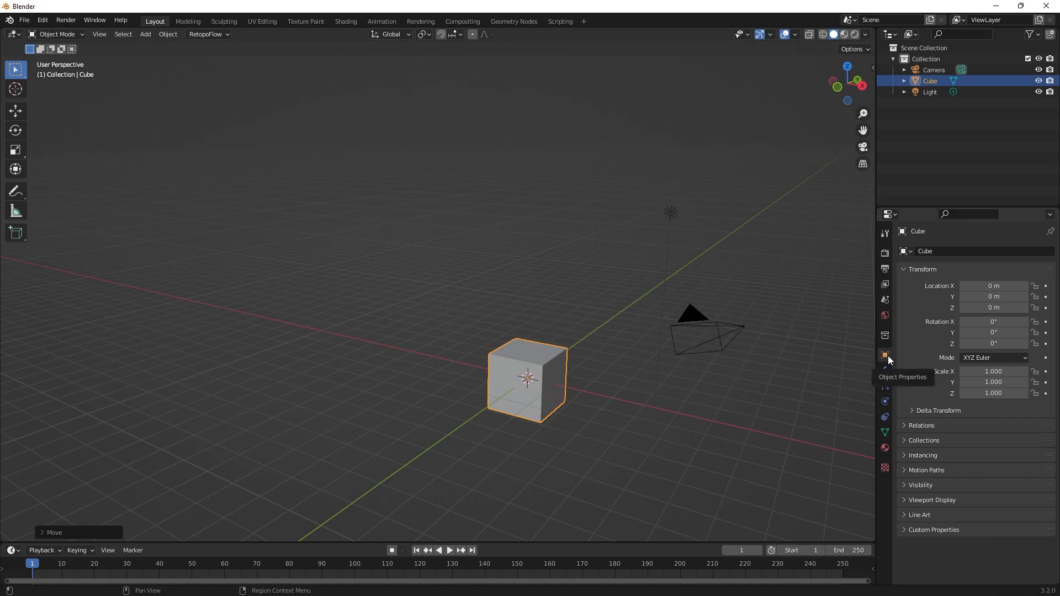
pyautogui.keyDown('shift'); pyautogui.moveTo(610, 378); pyautogui.dragTo(556, 325, button='middle'); pyautogui.keyUp('shift')
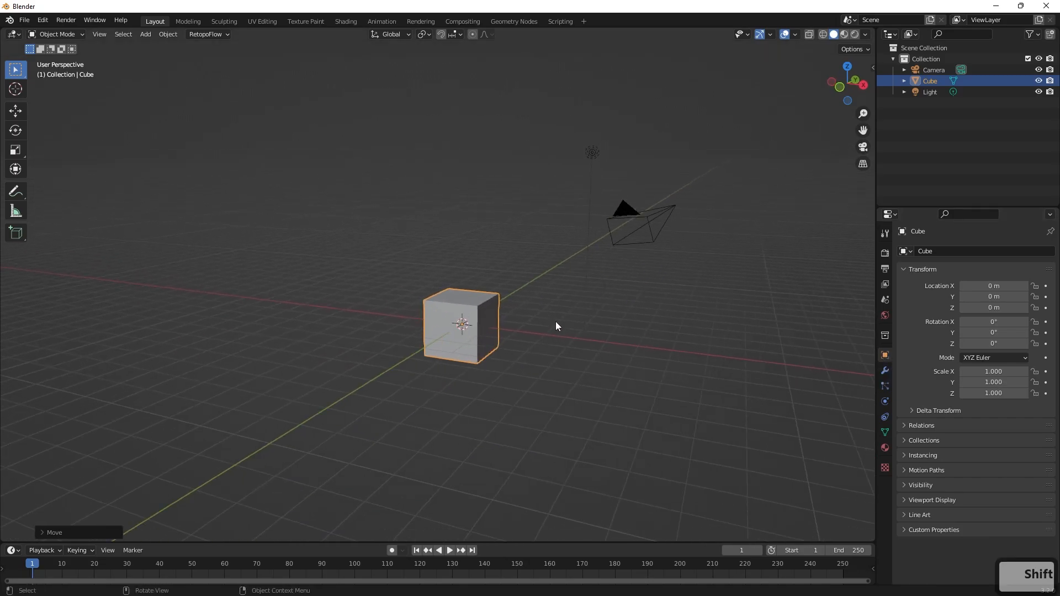
pyautogui.scroll(2, 535, 326)
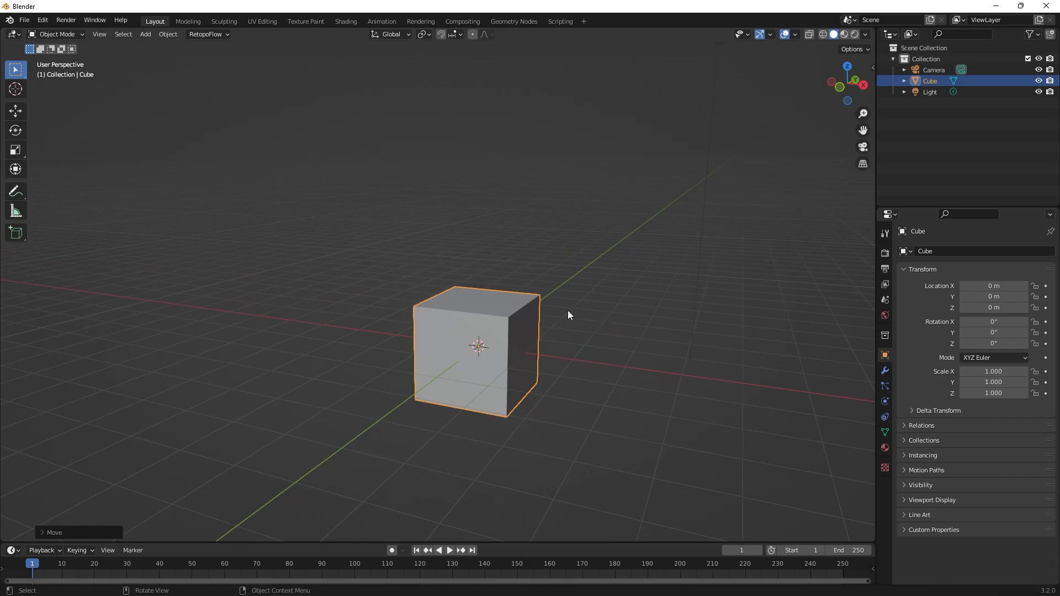
pyautogui.click(16, 112)
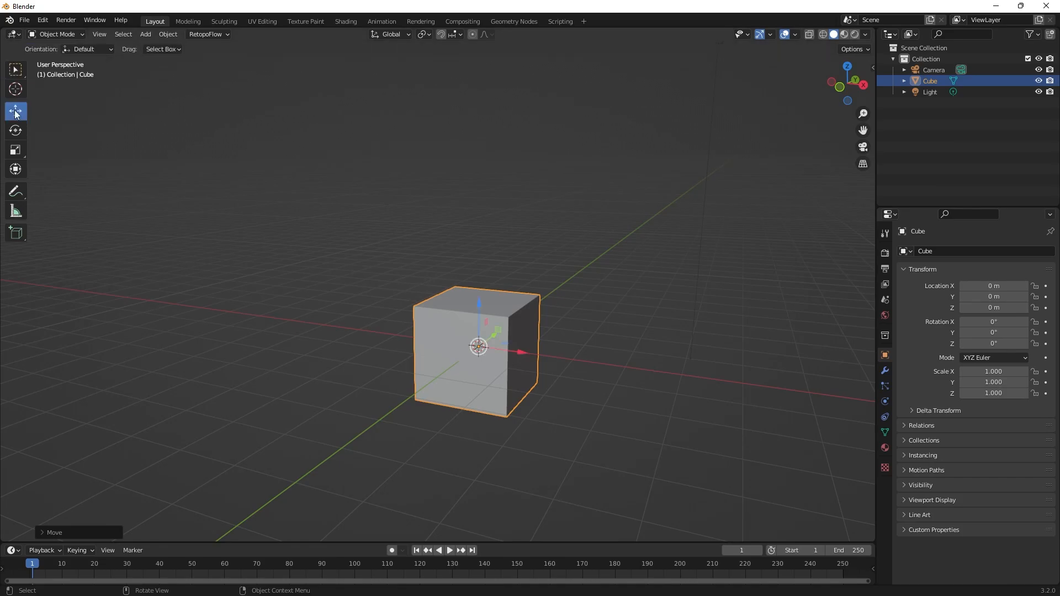
pyautogui.moveTo(566, 332); pyautogui.dragTo(419, 336, button='middle')
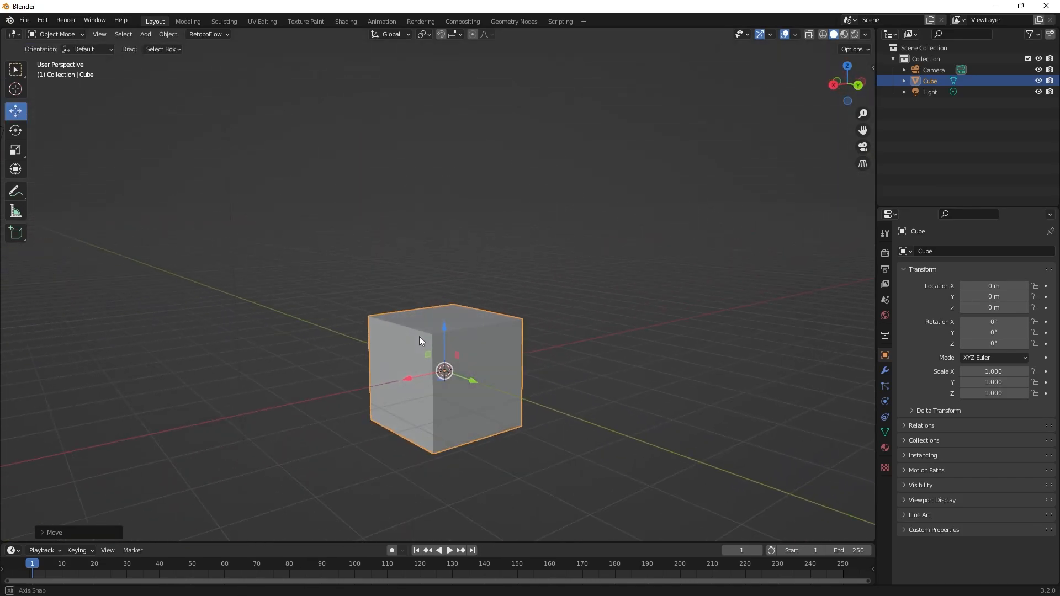
# Raise the cube about 2.98 m with the Z gizmo handle, shift it further with the gizmo, and undo these moves.
pyautogui.moveTo(446, 320); pyautogui.dragTo(439, 157)
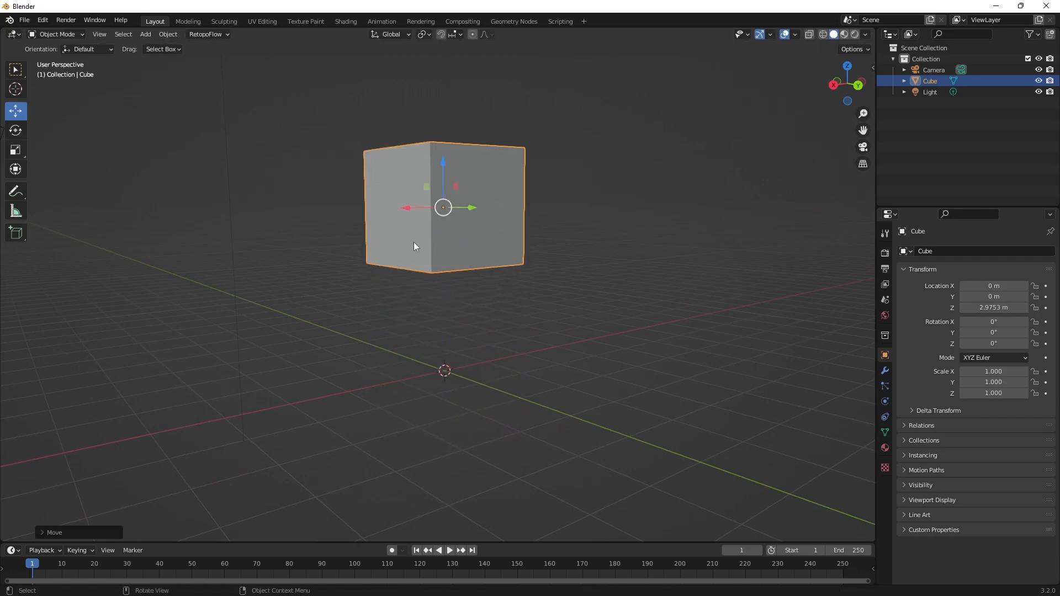
pyautogui.moveTo(407, 210); pyautogui.dragTo(333, 337)
pyautogui.moveTo(270, 359); pyautogui.dragTo(392, 333)
pyautogui.hotkey('ctrl', 'z')
pyautogui.hotkey('ctrl', 'z')
pyautogui.hotkey('ctrl', 'z')
pyautogui.hotkey('ctrl', 'z')
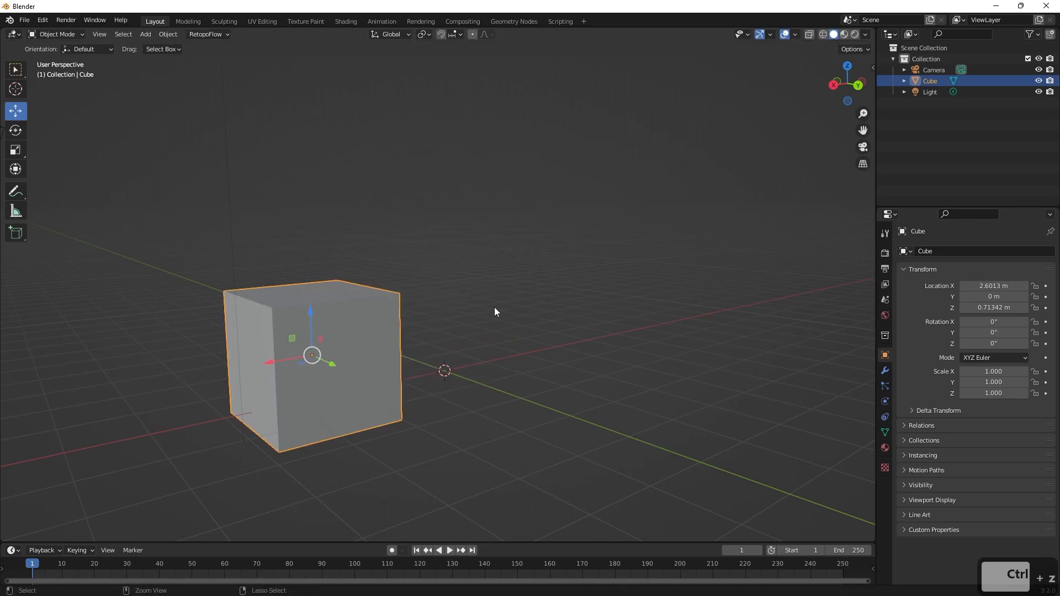
pyautogui.click(571, 284)
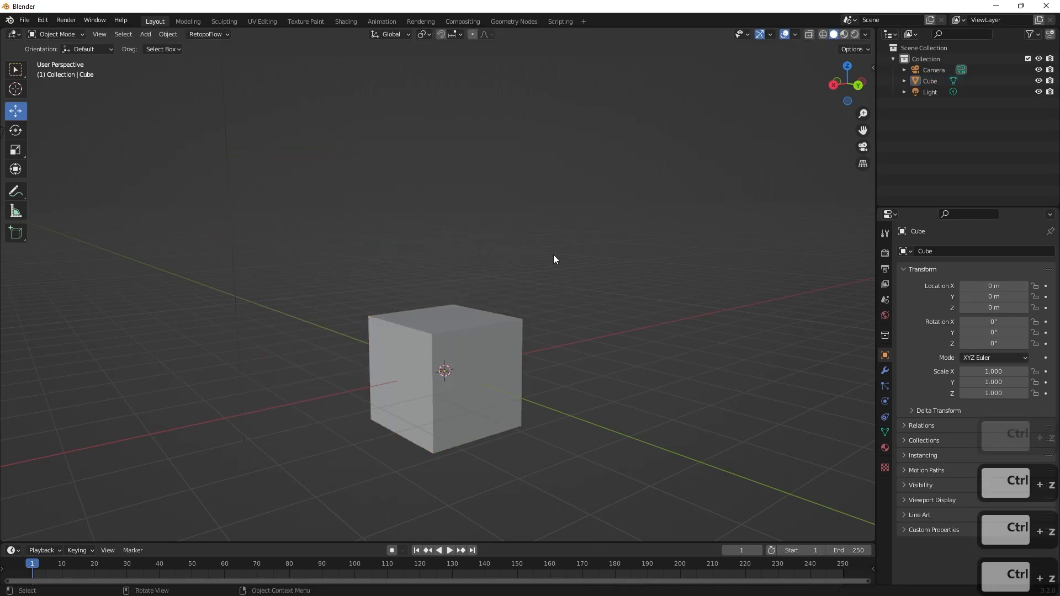
# Play the timeline briefly and stop it at frame 24.
pyautogui.moveTo(554, 255); pyautogui.dragTo(558, 281, button='middle')
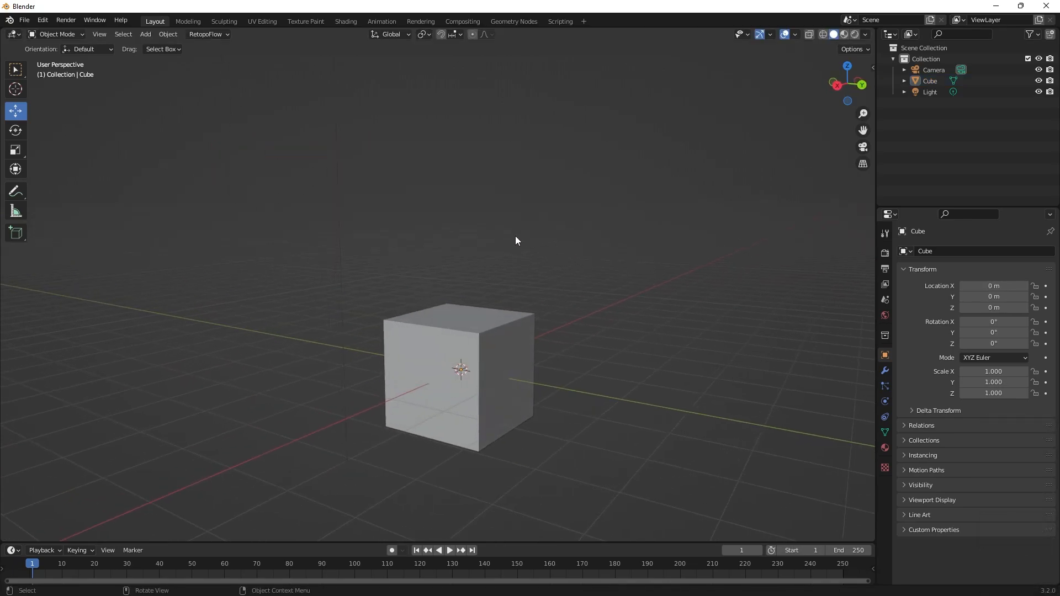
pyautogui.scroll(-1, 511, 237)
pyautogui.scroll(1, 539, 275)
pyautogui.keyDown('shift'); pyautogui.moveTo(572, 292); pyautogui.dragTo(545, 312, button='middle'); pyautogui.keyUp('shift')
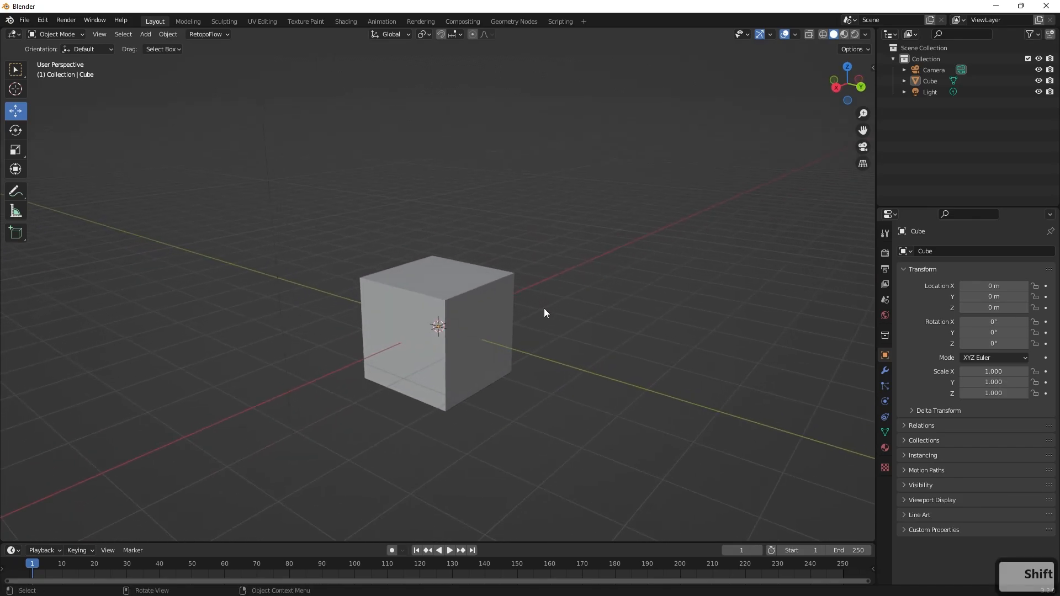
pyautogui.press('space')
pyautogui.press('space')
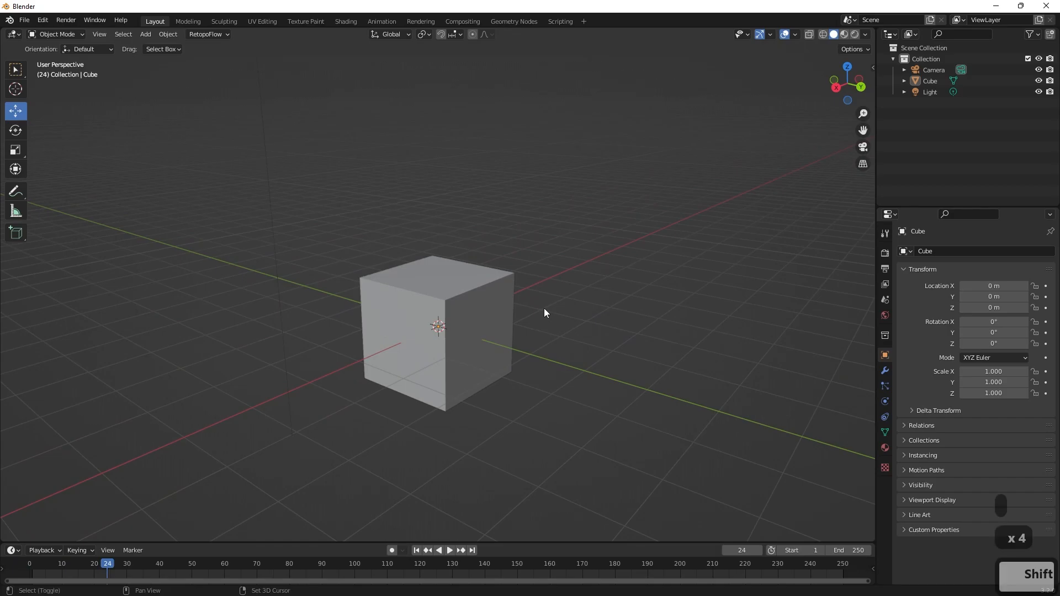
# Switch the active tool to Rotate using the pop-up tool list in the viewport.
pyautogui.rightClick(545, 312)
pyautogui.press('Escape')
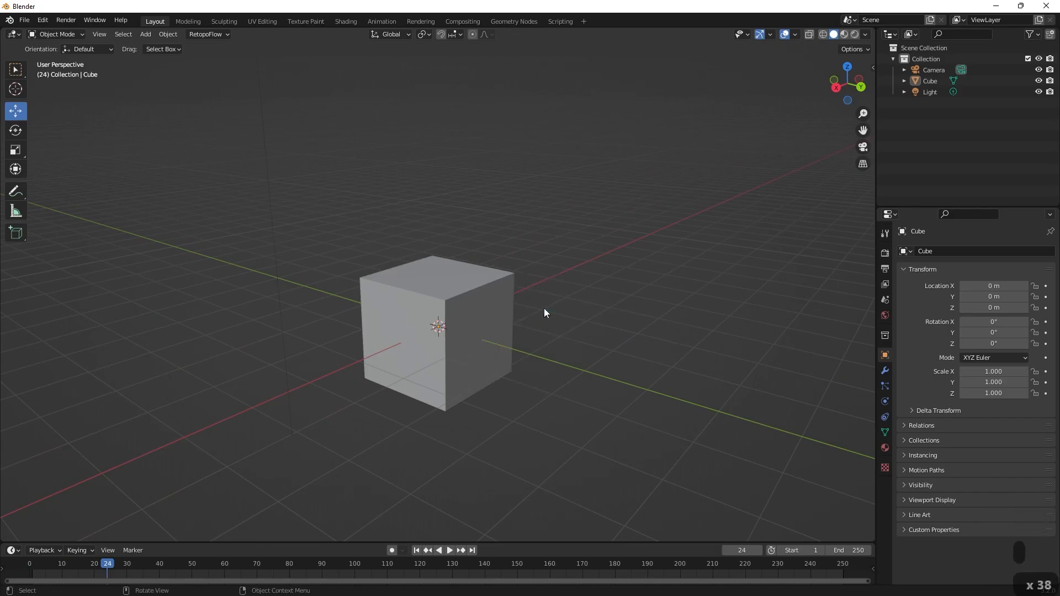
pyautogui.hotkey('shift', 'space')
pyautogui.click(539, 320)
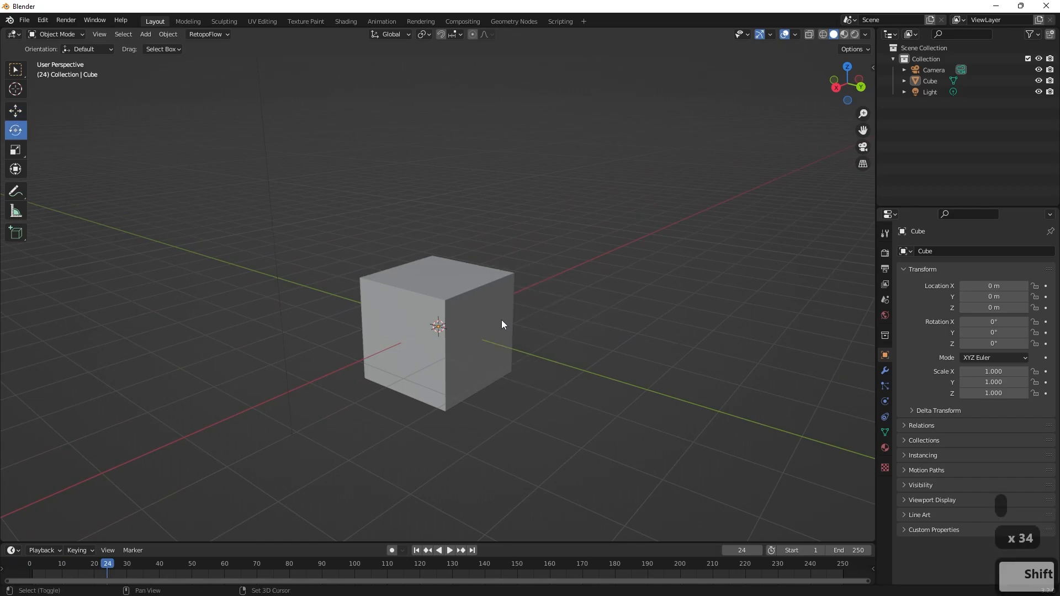
# Switch the active tool to Scale, select the cube, change the tool to Move, and deselect the cube.
pyautogui.hotkey('shift', 'space')
pyautogui.click(482, 330)
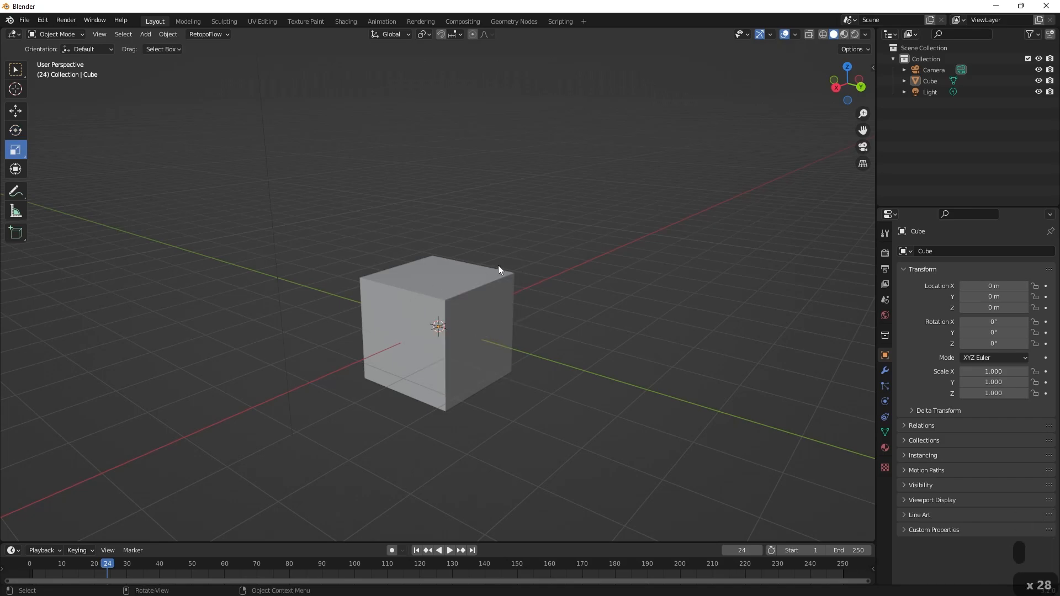
pyautogui.click(466, 273)
pyautogui.hotkey('shift', 'space')
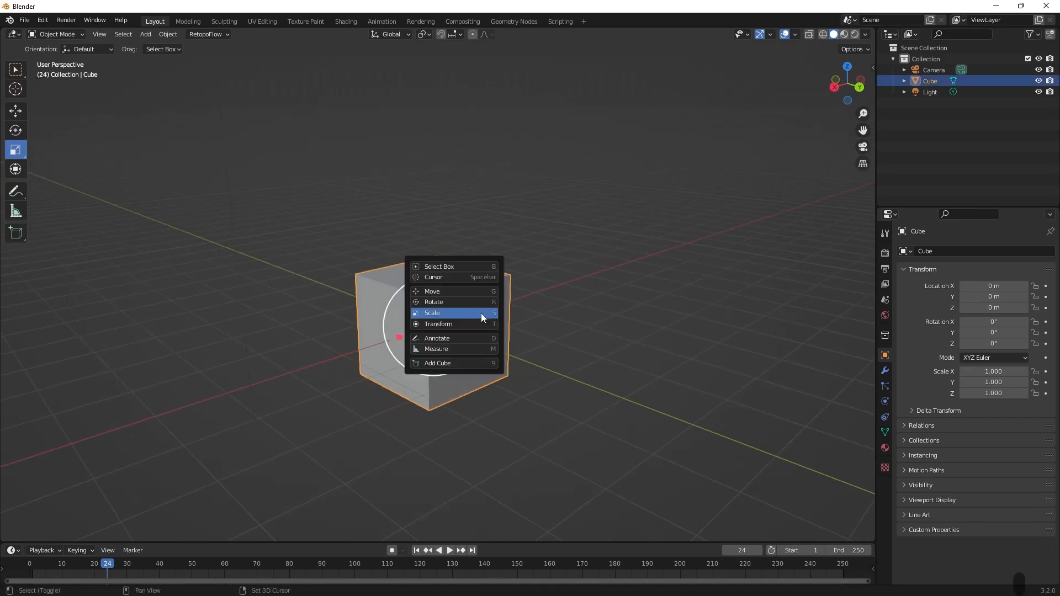
pyautogui.click(462, 291)
pyautogui.hotkey('alt', 'a')
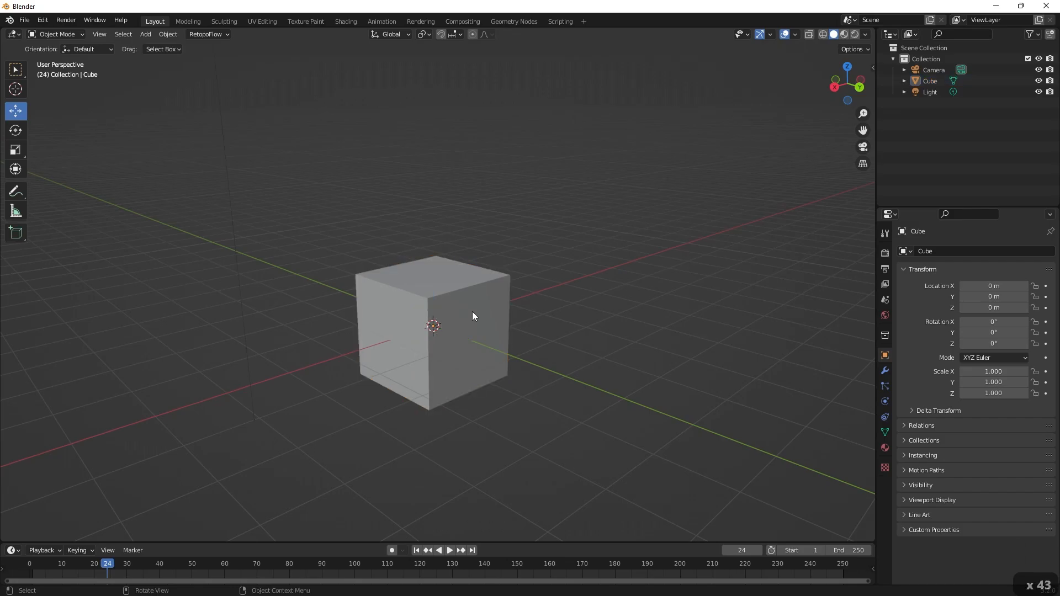
# Select the cube and switch its active tool through Move, Rotate and Scale with the pop-up tool list, then deselect it.
pyautogui.hotkey('shift', 'space')
pyautogui.click(482, 310)
pyautogui.hotkey('shift', 'space')
pyautogui.hotkey('shift', 'space')
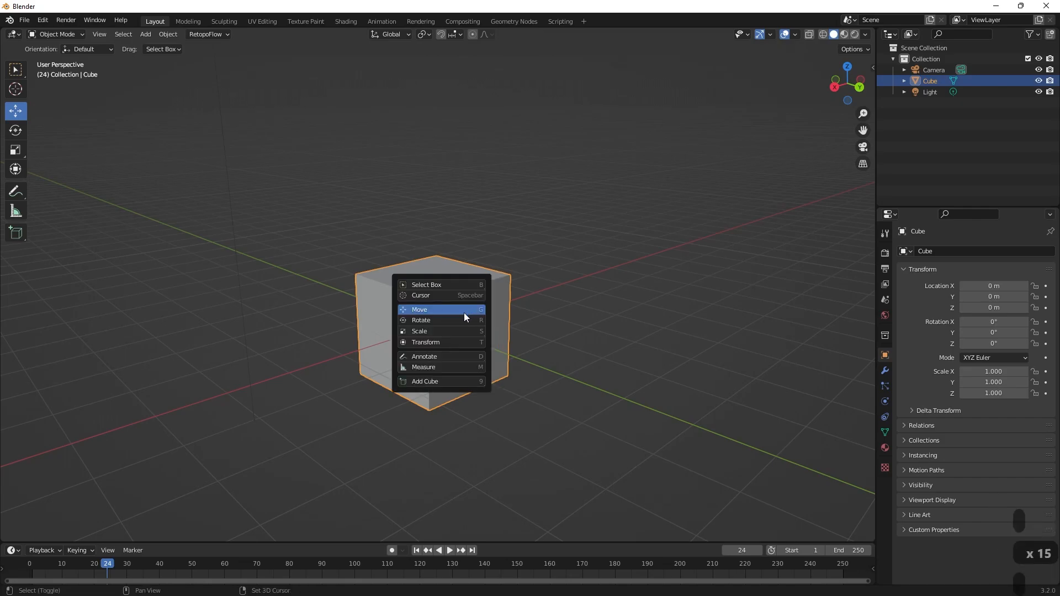
pyautogui.click(438, 322)
pyautogui.hotkey('shift', 'space')
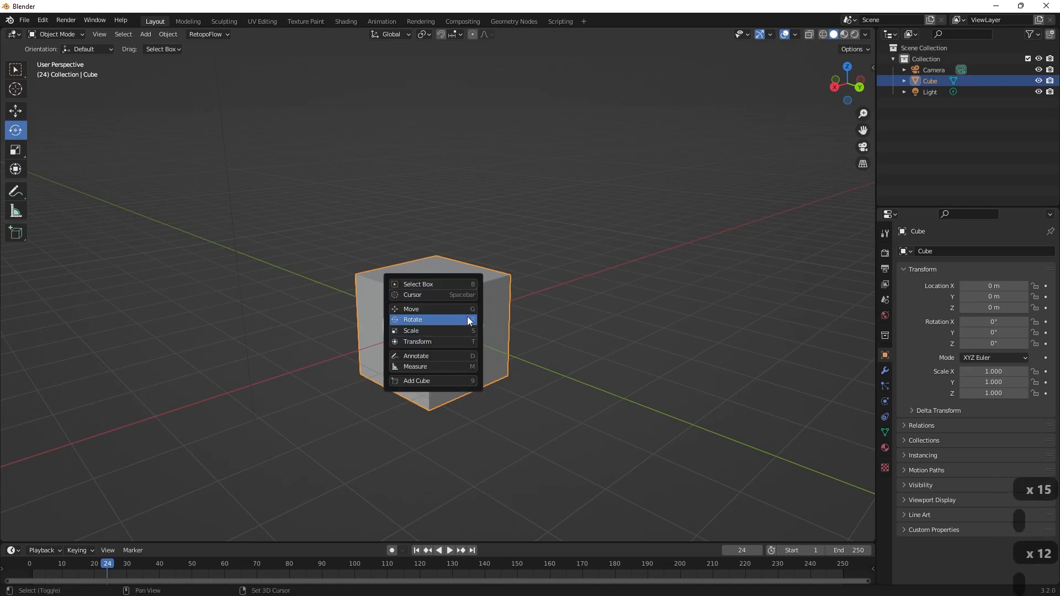
pyautogui.click(435, 330)
pyautogui.click(502, 325)
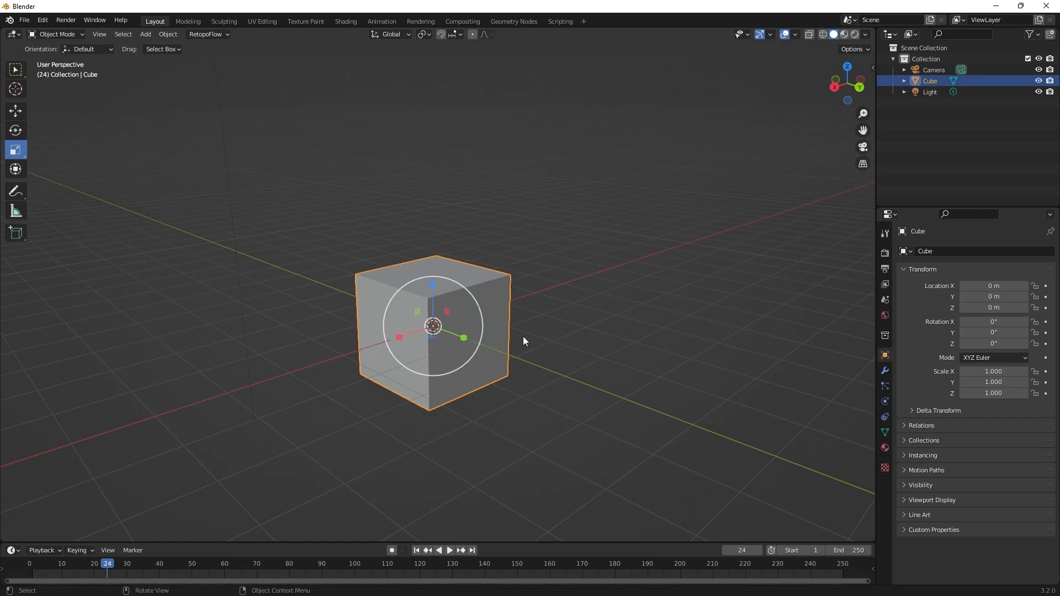
pyautogui.moveTo(524, 338); pyautogui.dragTo(558, 334, button='middle')
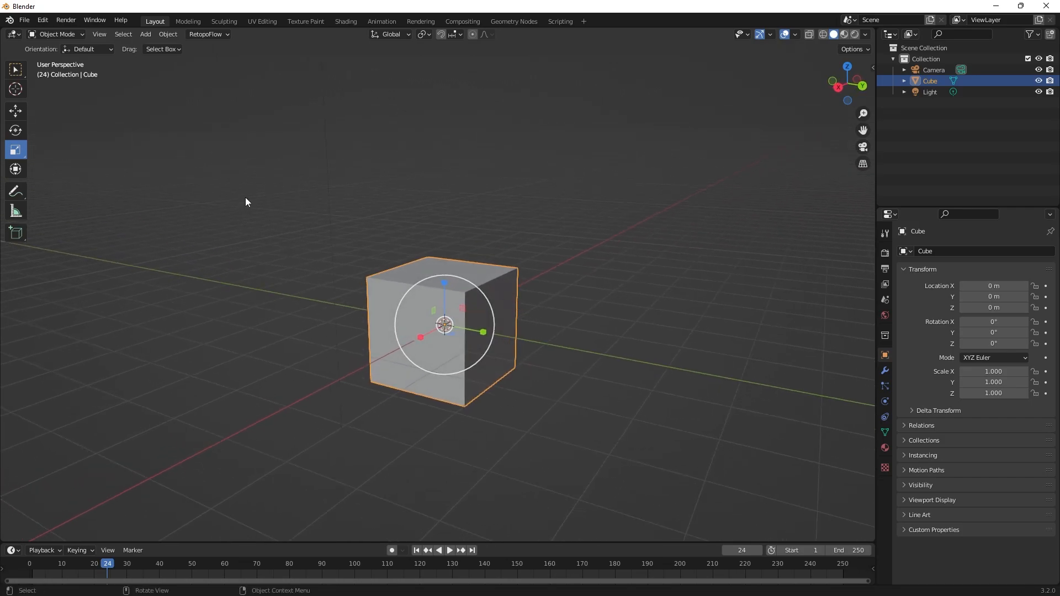
pyautogui.click(479, 241)
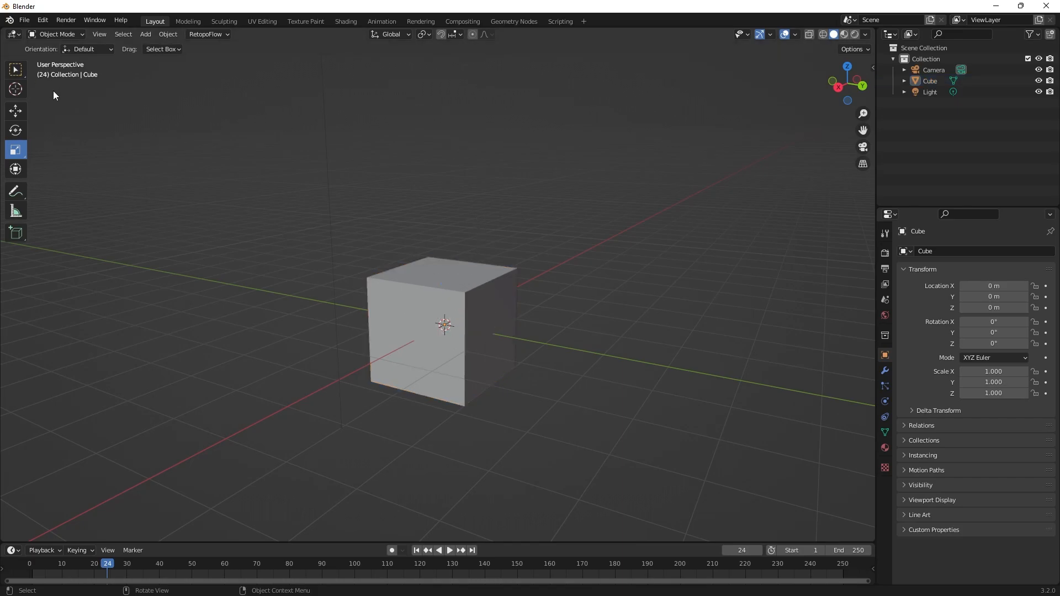
# Activate the Select Box tool and box-select the cube together with the light.
pyautogui.click(15, 70)
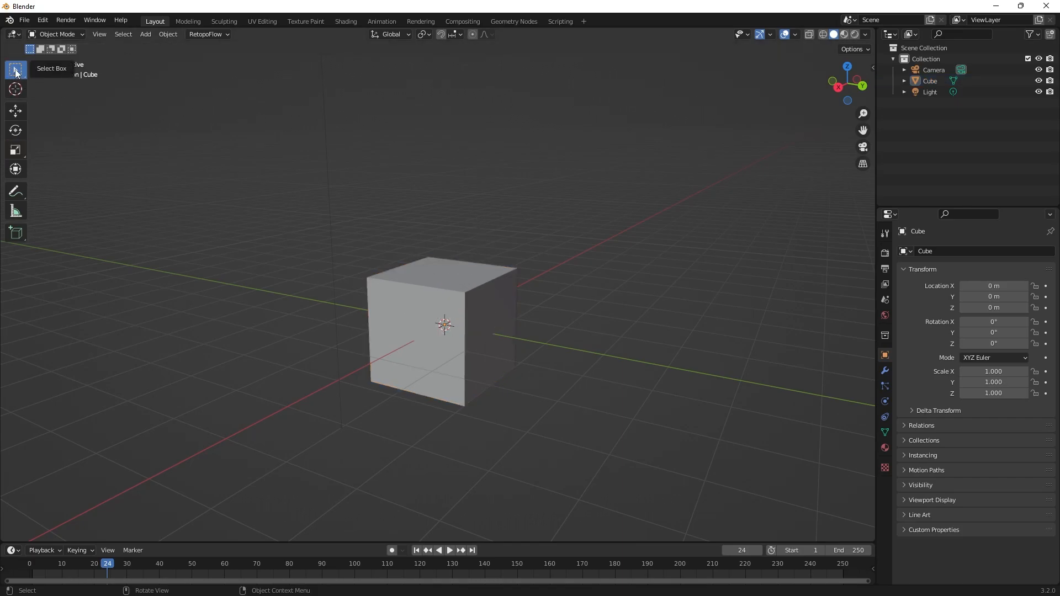
pyautogui.moveTo(15, 71); pyautogui.dragTo(55, 94)
pyautogui.click(422, 286)
pyautogui.moveTo(175, 107); pyautogui.dragTo(756, 508)
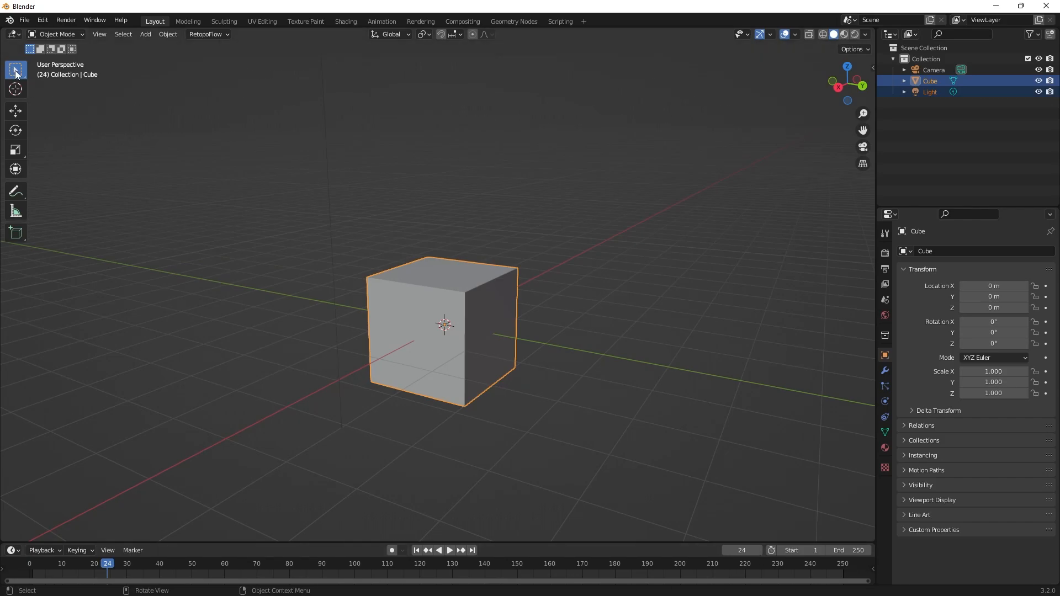
# Select the cube with the Select Circle tool, then switch to Select Lasso and draw a lasso in the viewport.
pyautogui.moveTo(15, 70); pyautogui.dragTo(71, 118)
pyautogui.moveTo(493, 234); pyautogui.dragTo(464, 503)
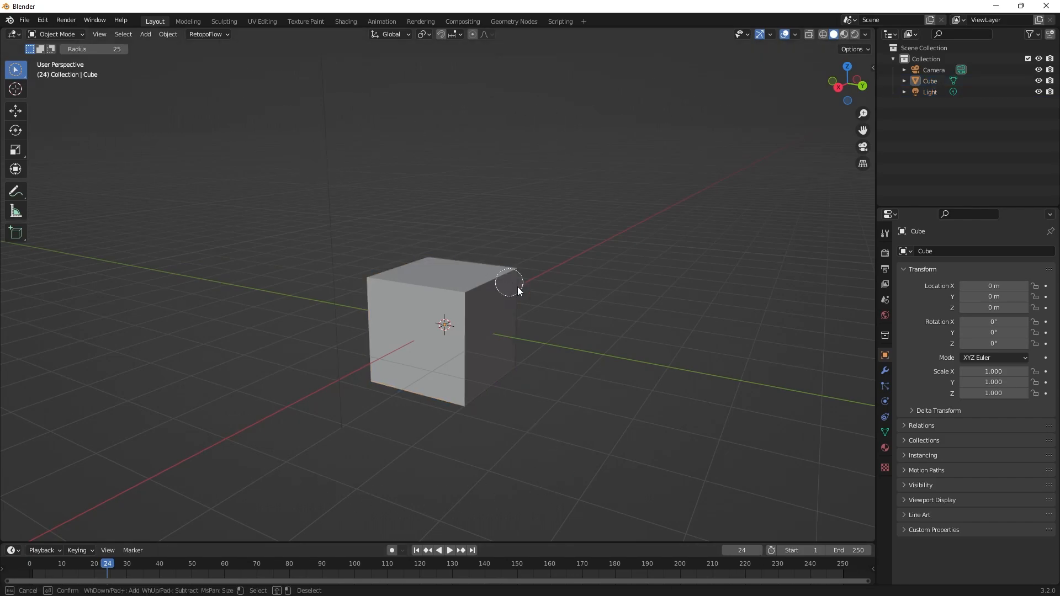
pyautogui.click(507, 319)
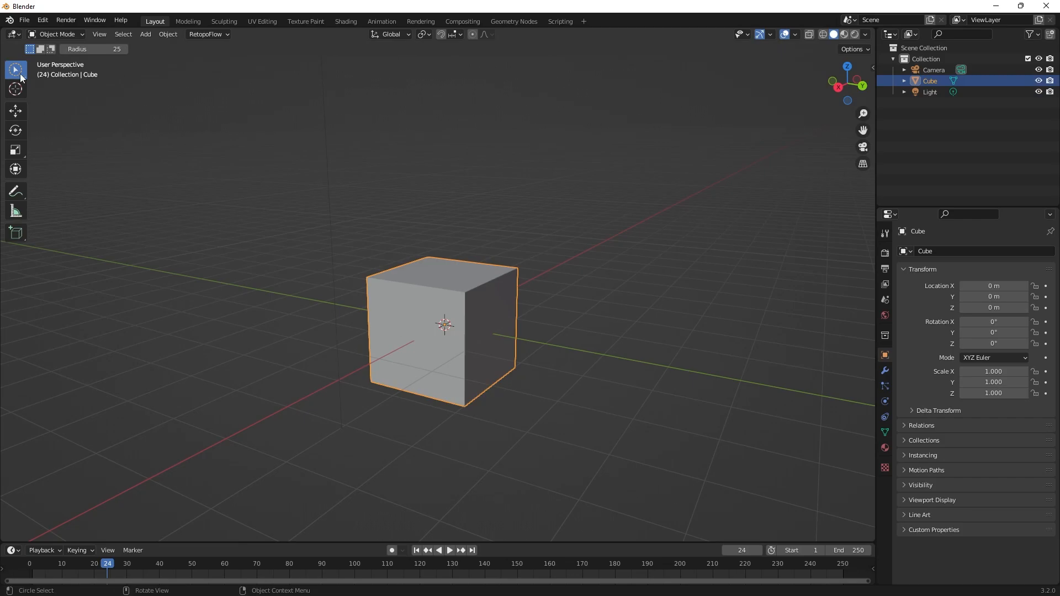
pyautogui.moveTo(15, 70); pyautogui.dragTo(68, 145)
pyautogui.moveTo(355, 91)
pyautogui.mouseDown()
pyautogui.moveTo(280, 420)
pyautogui.moveTo(521, 200)
pyautogui.moveTo(392, 247)
pyautogui.mouseUp()
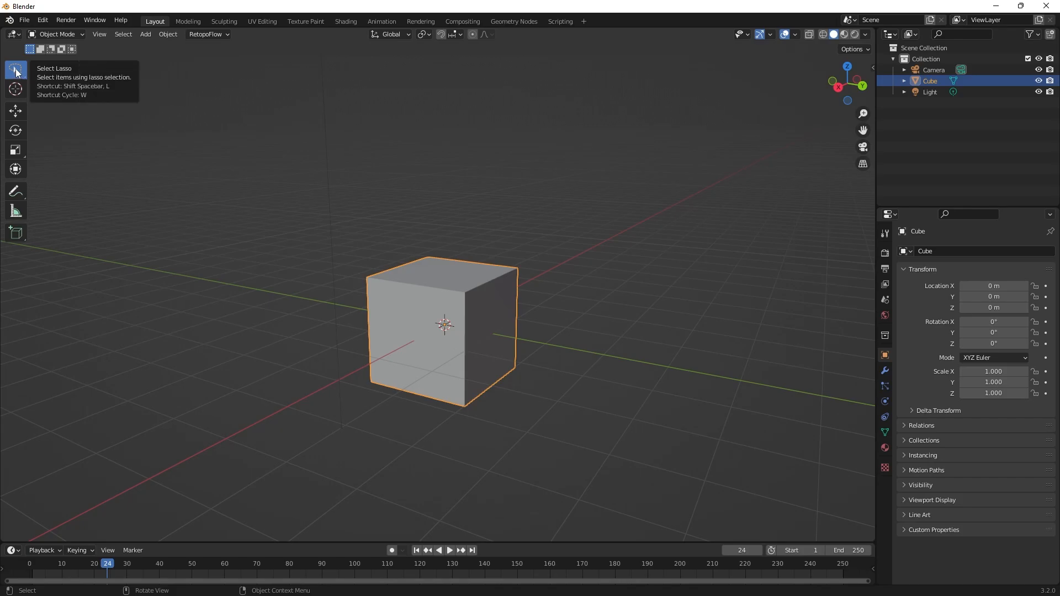
# Cycle the selection tool through its modes several times, ending on Tweak.
pyautogui.press('w')
pyautogui.press('w')
pyautogui.press('w')
pyautogui.press('w')
pyautogui.press('w')
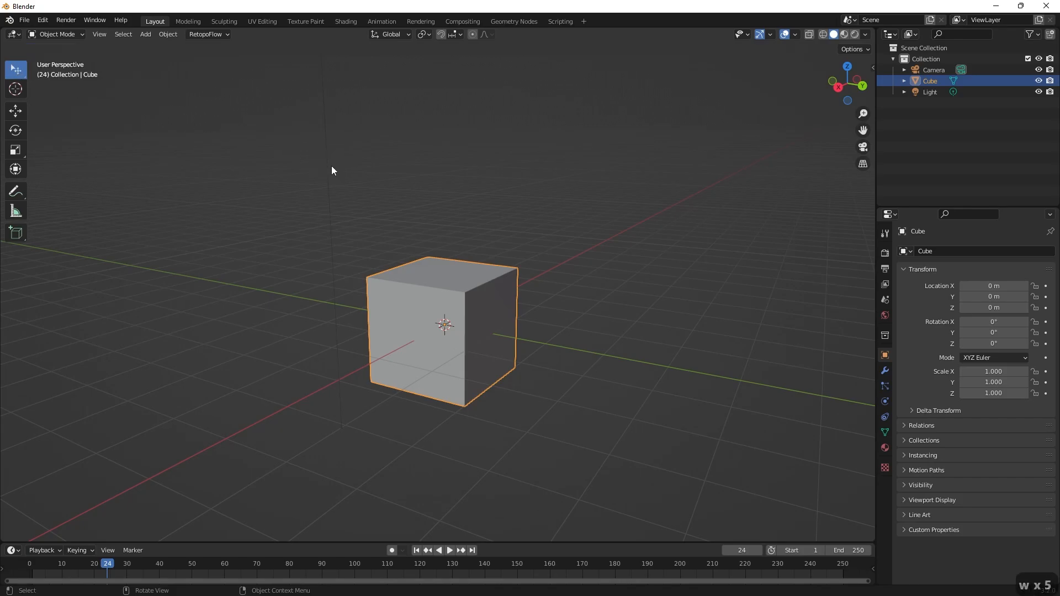
pyautogui.press('w')
pyautogui.press('w')
pyautogui.press('w')
pyautogui.press('w')
pyautogui.press('w')
pyautogui.press('w')
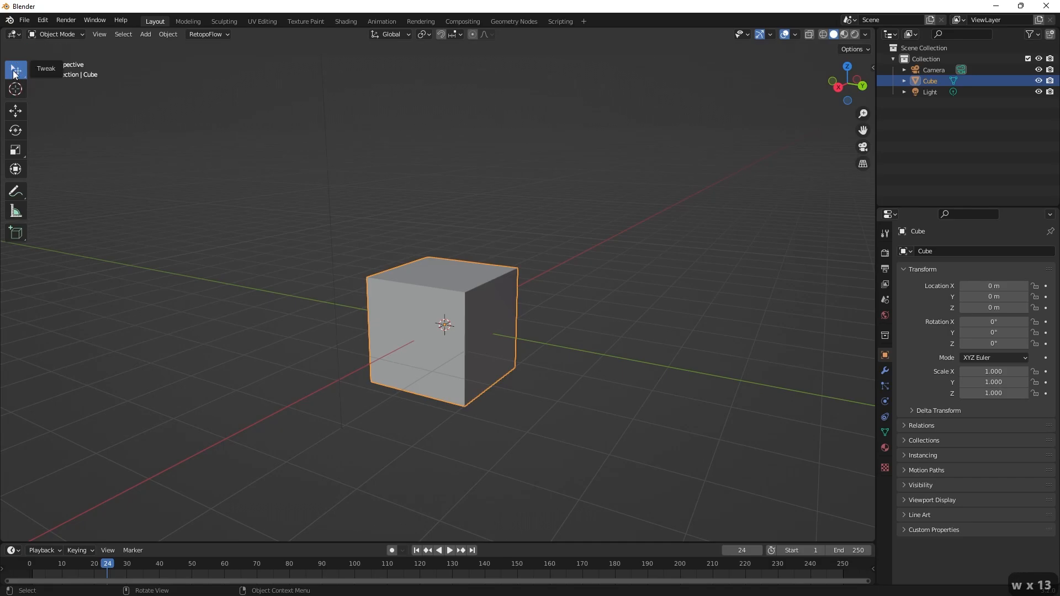
pyautogui.press('w')
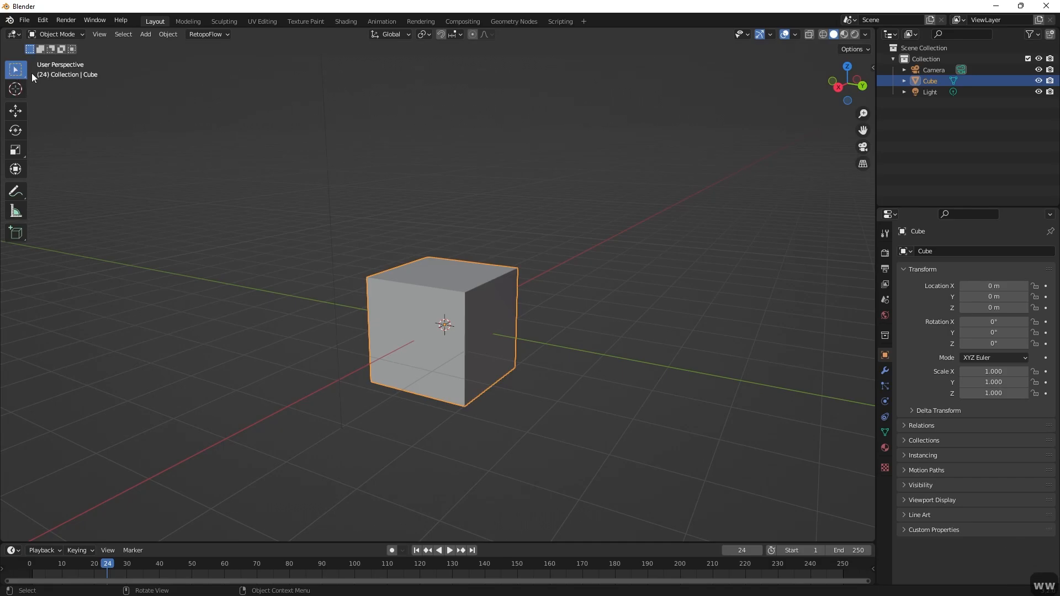
pyautogui.press('w')
pyautogui.press('w')
pyautogui.press('w')
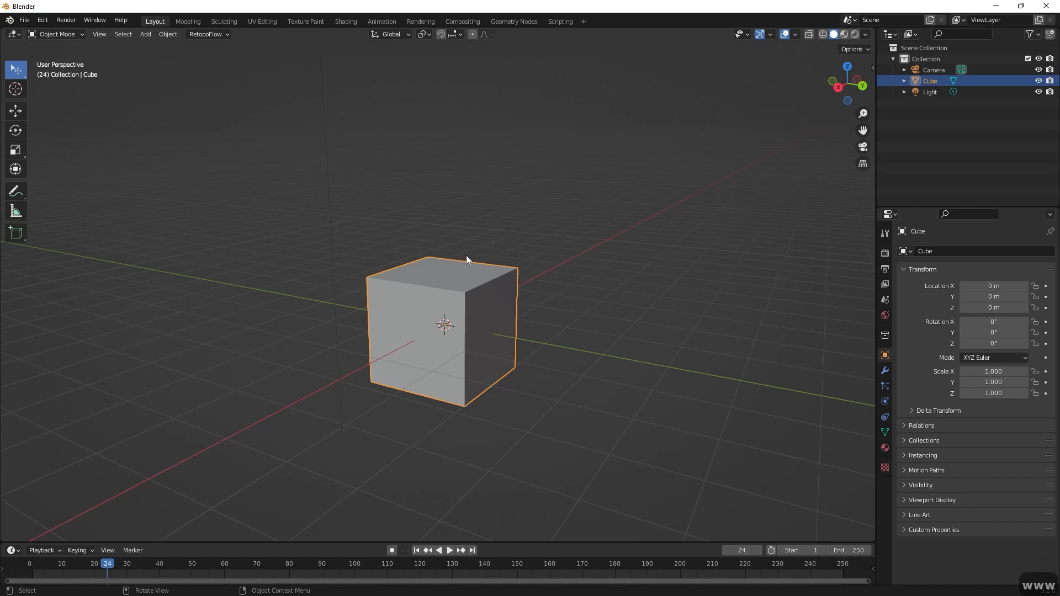
# Deselect the cube by picking empty space and select it again with the Tweak tool.
pyautogui.click(466, 255)
pyautogui.click(491, 279)
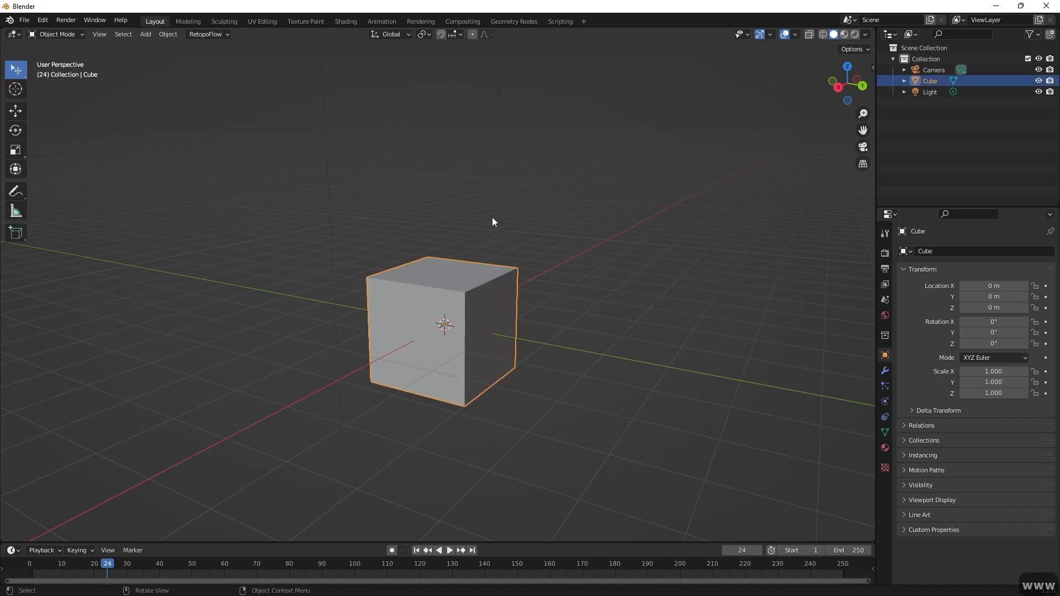
pyautogui.click(360, 212)
pyautogui.click(473, 288)
# Try moving the cube freely in the viewport twice.
pyautogui.press('g')
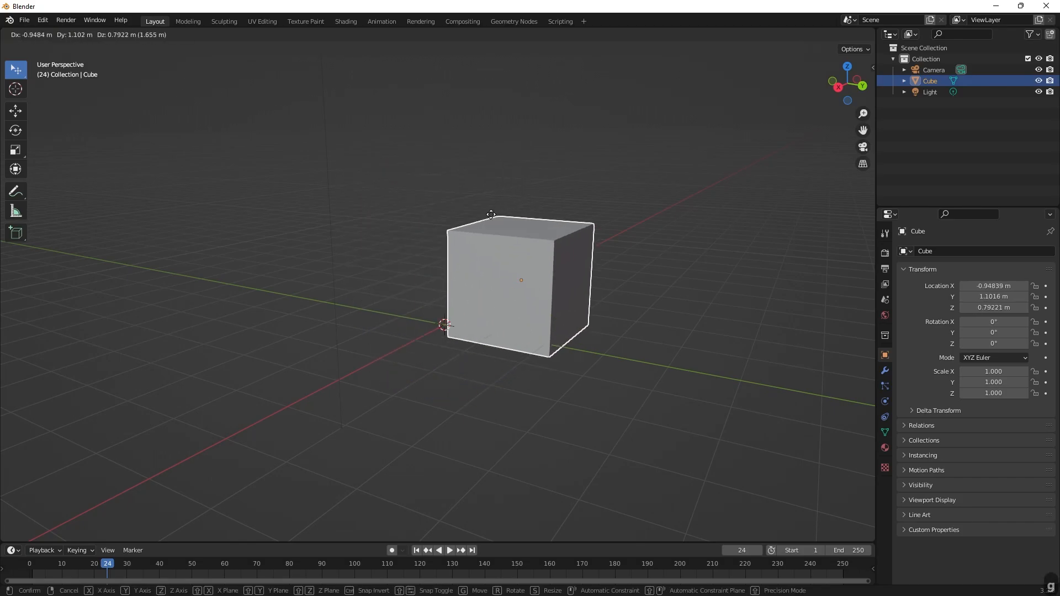
pyautogui.rightClick(462, 210)
pyautogui.press('g')
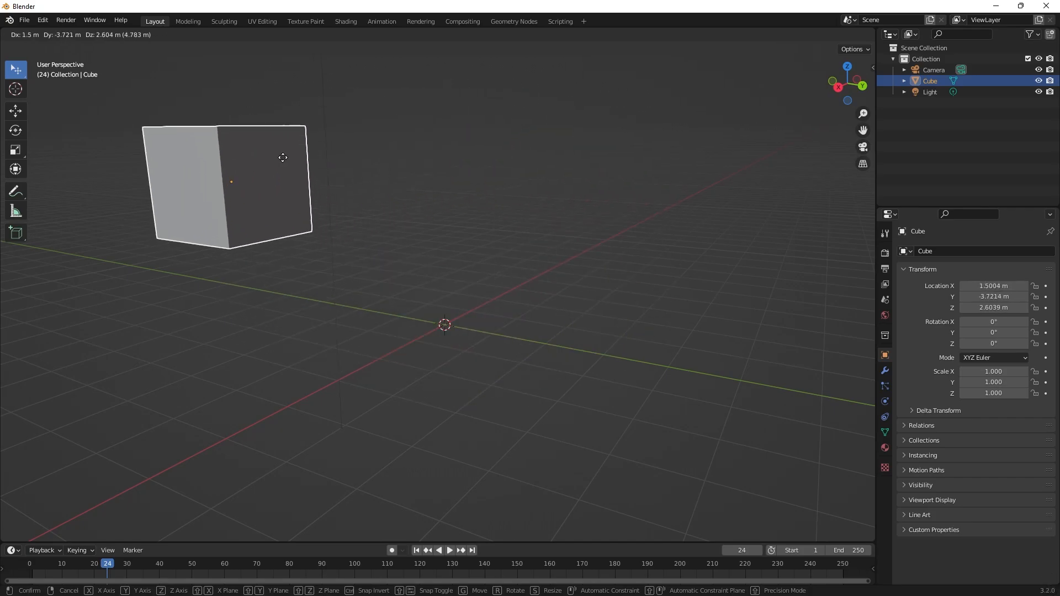
pyautogui.rightClick(282, 158)
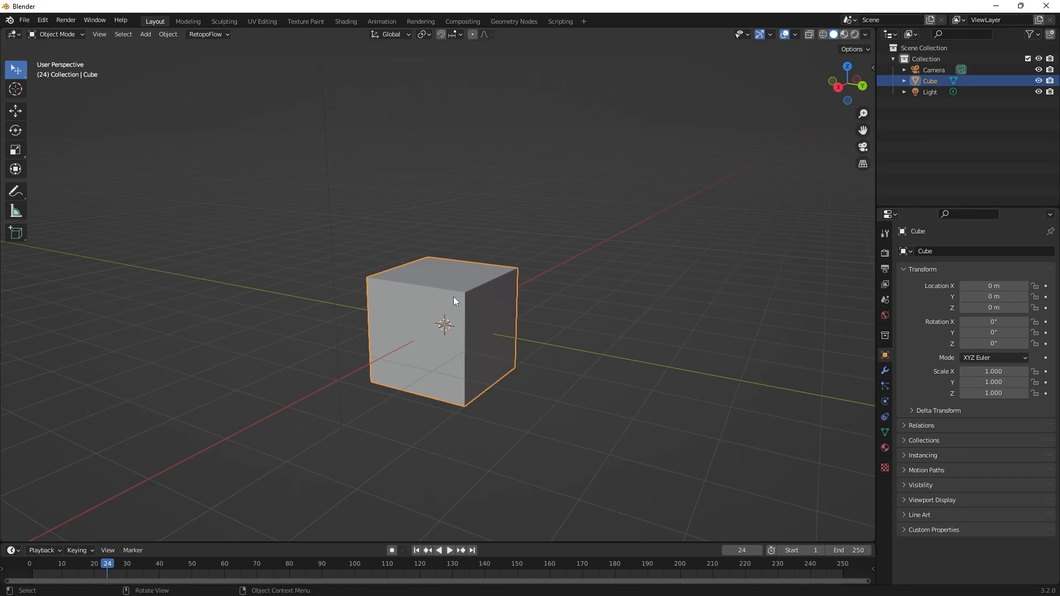
# Try scaling the cube uniformly from pointer positions near to and far from its origin.
pyautogui.press('s')
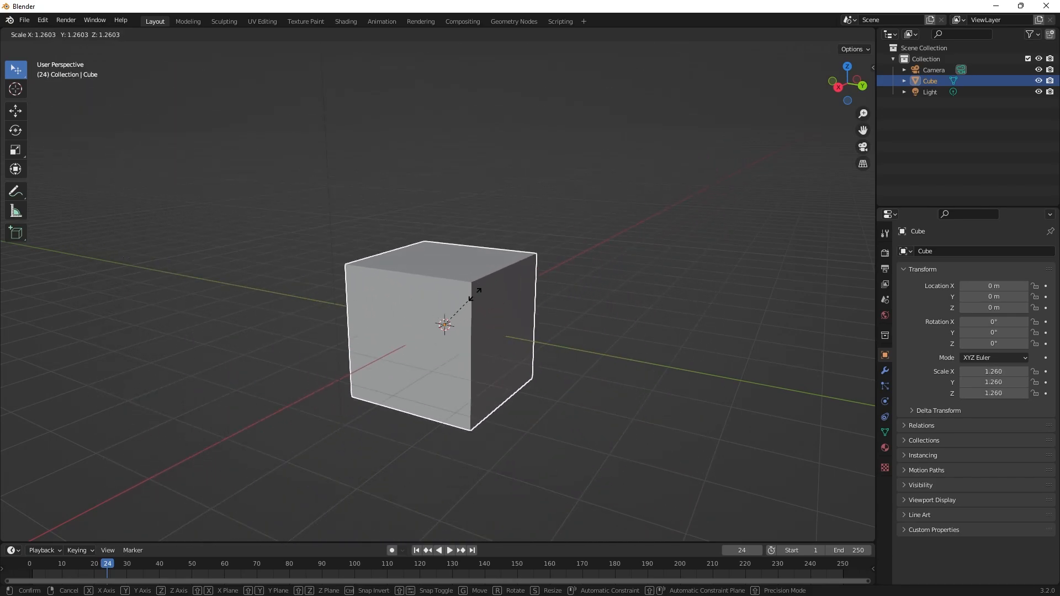
pyautogui.press('Escape')
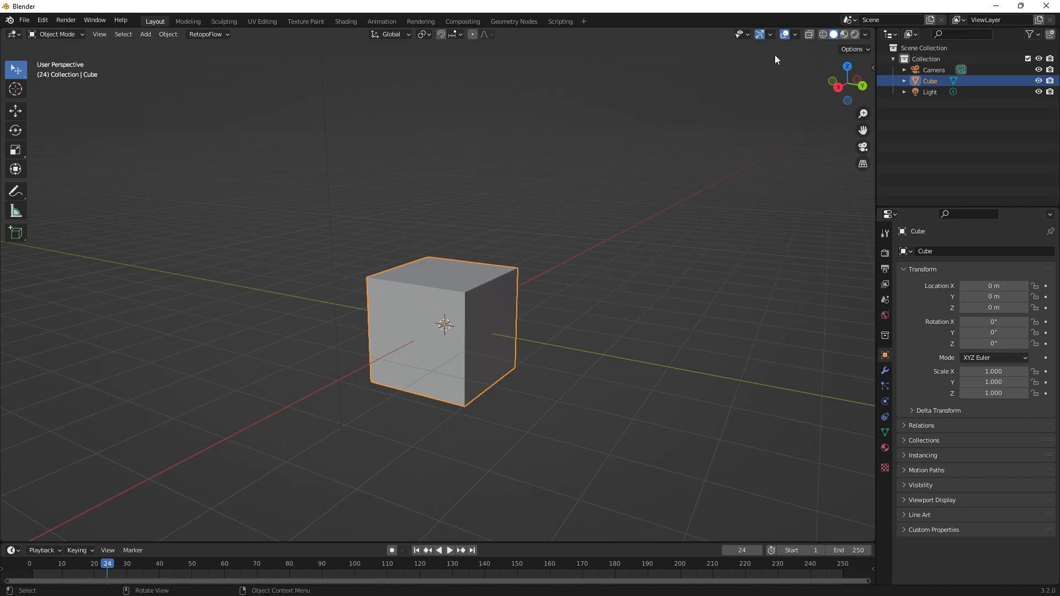
pyautogui.press('s')
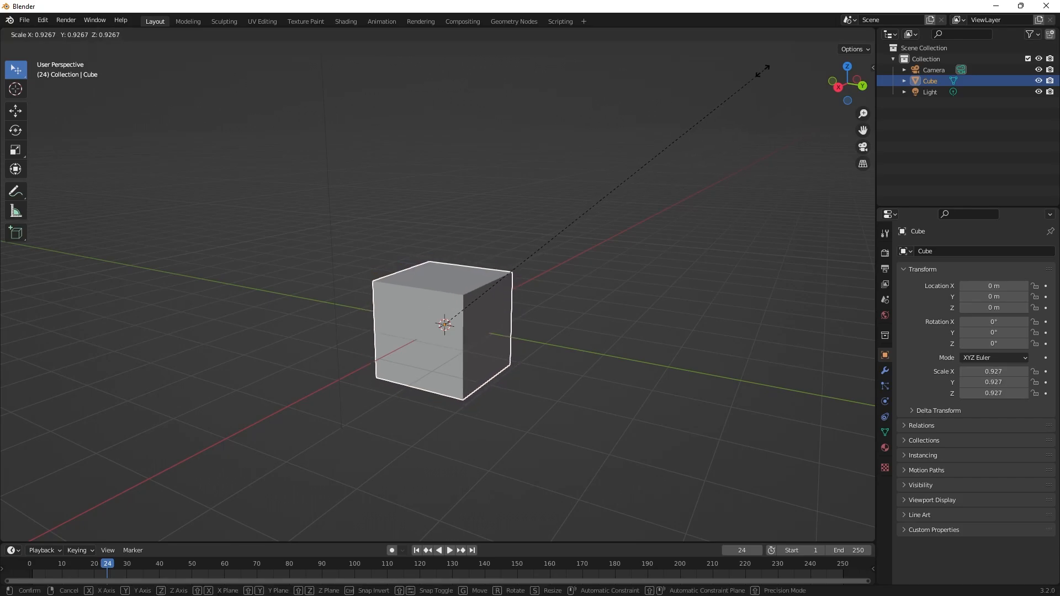
pyautogui.press('Escape')
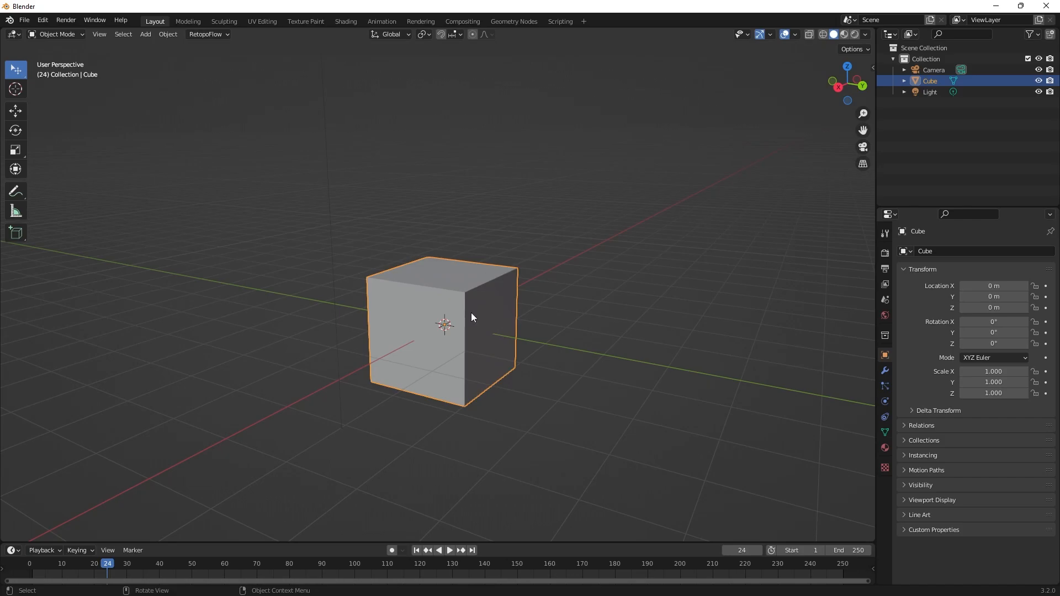
pyautogui.press('s')
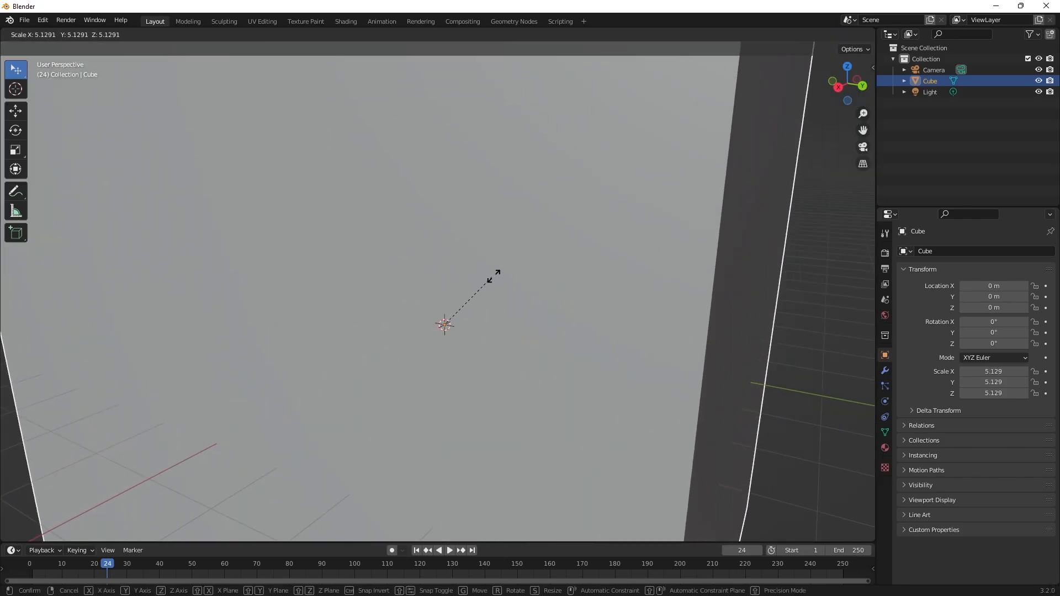
pyautogui.press('Escape')
# Shrink the cube almost to a point, then enlarge it uniformly in two passes to a scale of about -0.734.
pyautogui.press('s')
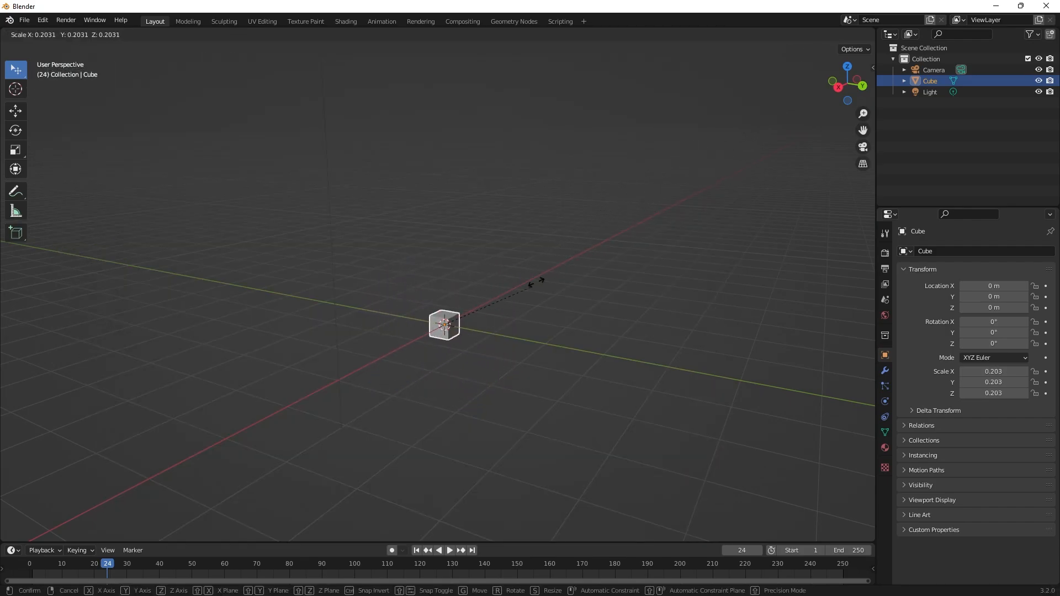
pyautogui.click(453, 343)
pyautogui.press('s')
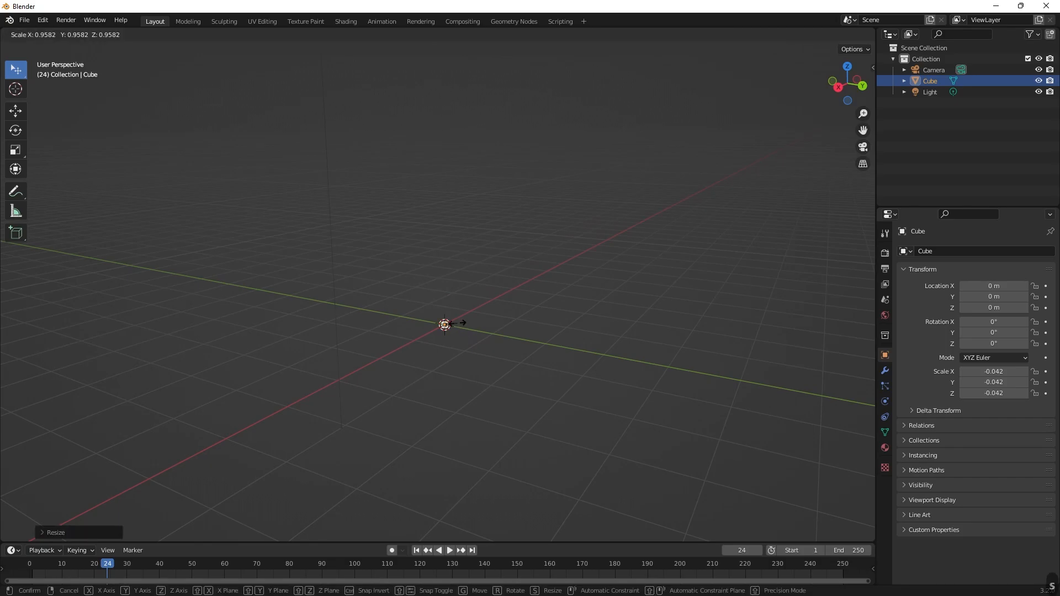
pyautogui.rightClick(794, 91)
pyautogui.press('s')
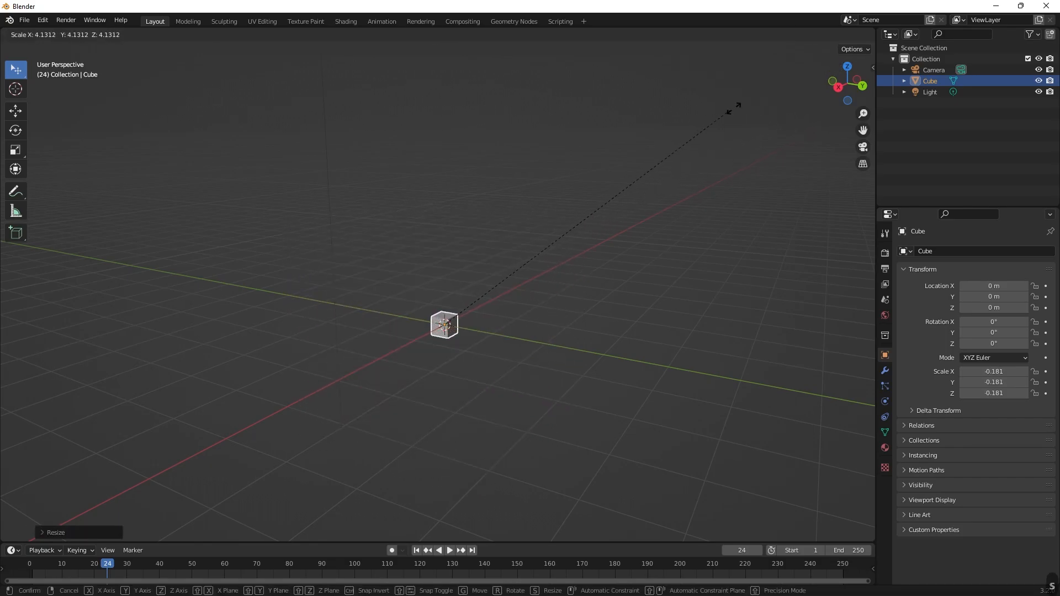
pyautogui.click(772, 80)
pyautogui.press('s')
pyautogui.click(719, 117)
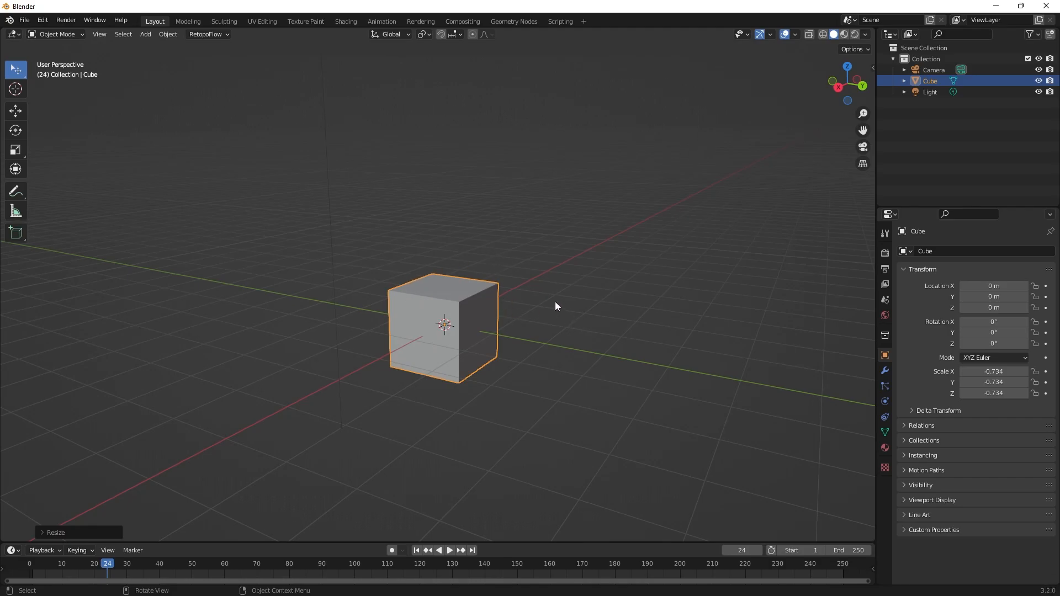
pyautogui.press('s')
pyautogui.press('x')
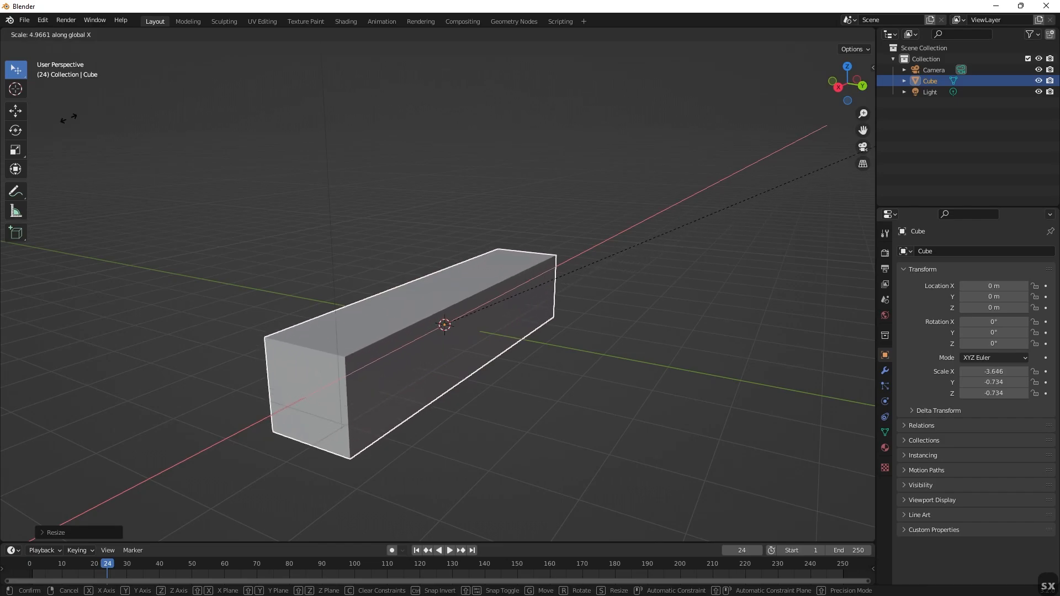
pyautogui.press('Escape')
# Scale the cube along the global X axis to about -0.931 and along the global Y axis to about -2.006.
pyautogui.press('s')
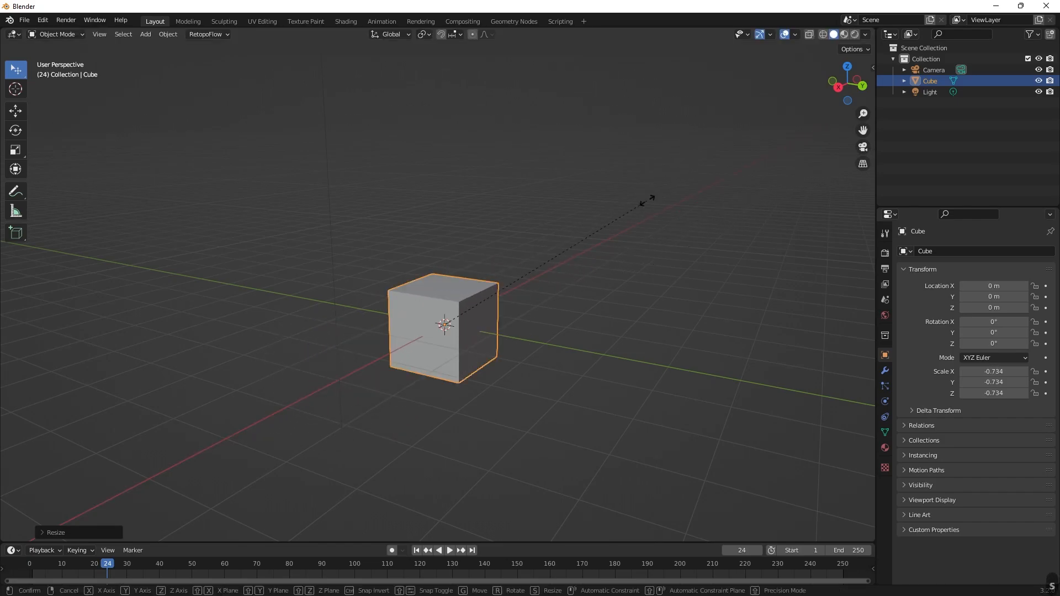
pyautogui.press('x')
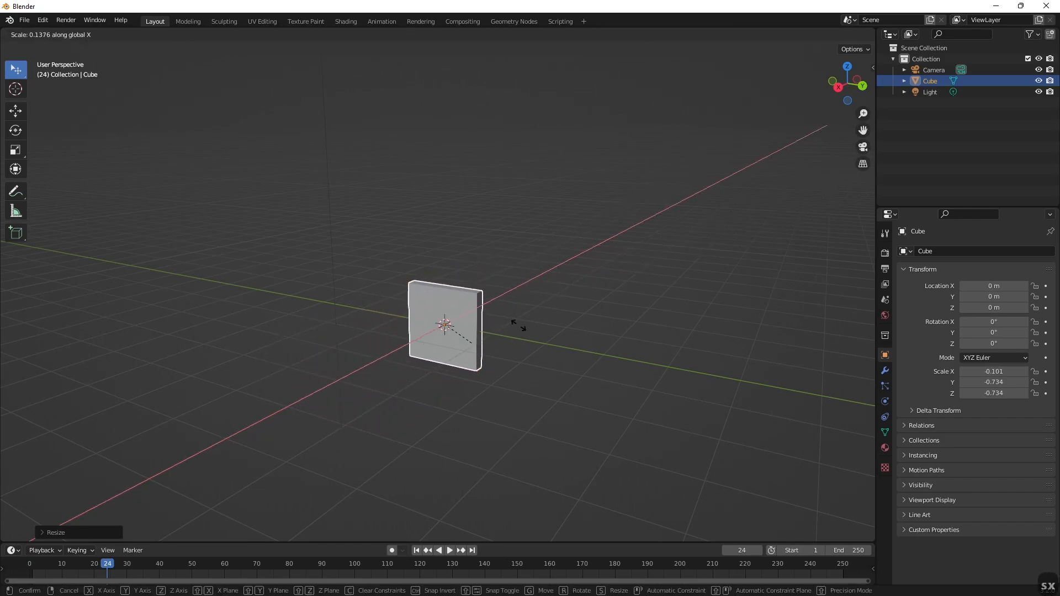
pyautogui.click(708, 180)
pyautogui.press('s')
pyautogui.press('y')
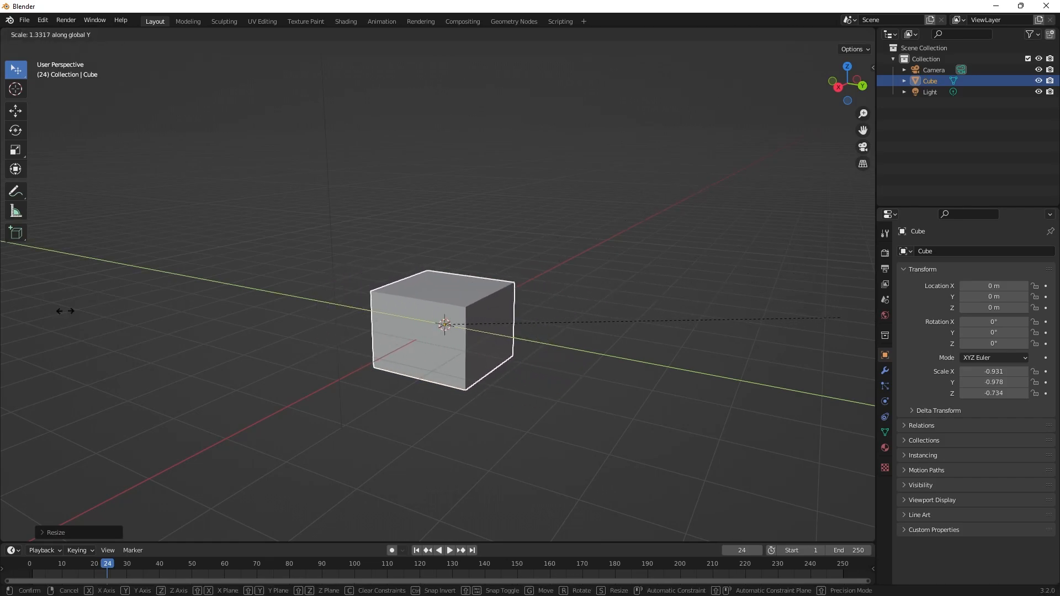
pyautogui.click(372, 263)
# Scale the cube along the global Z axis to about -2.424.
pyautogui.press('s')
pyautogui.press('z')
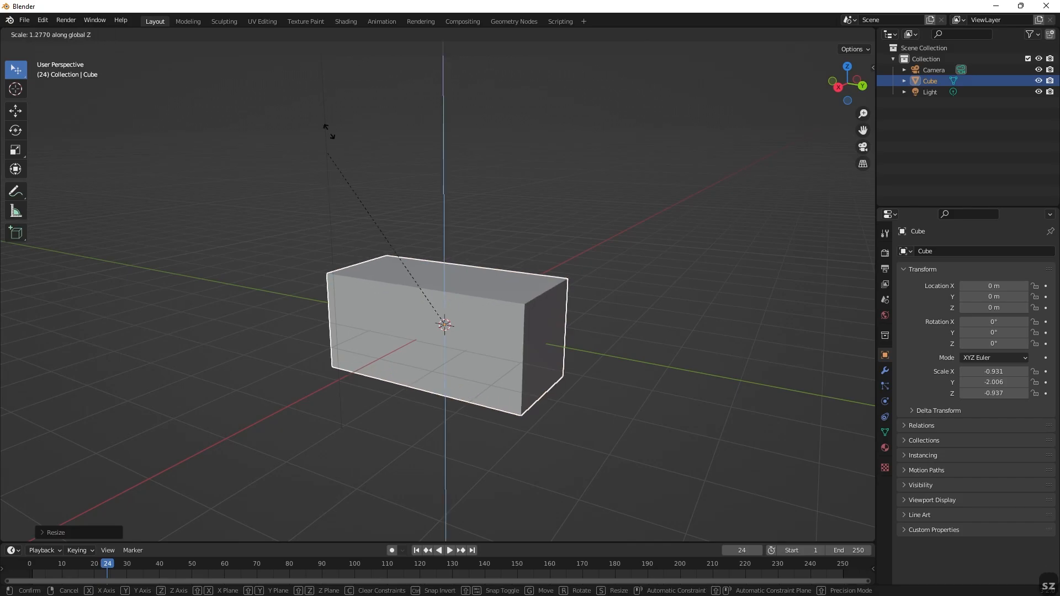
pyautogui.click(469, 286)
pyautogui.rightClick(626, 319)
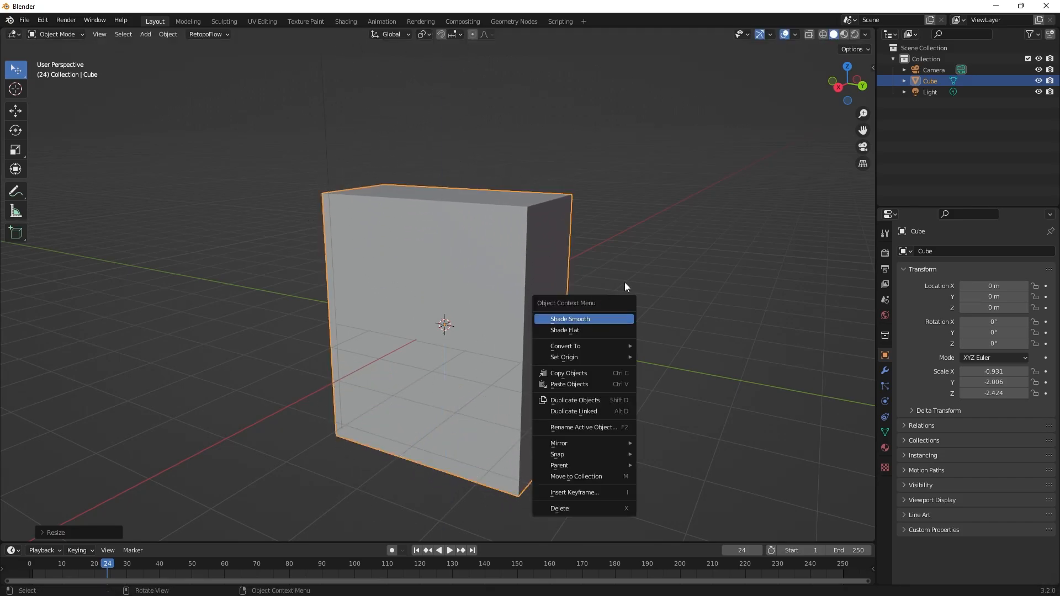
pyautogui.moveTo(670, 232); pyautogui.dragTo(638, 245, button='middle')
pyautogui.scroll(-2, 624, 268)
pyautogui.moveTo(588, 313); pyautogui.dragTo(611, 306, button='middle')
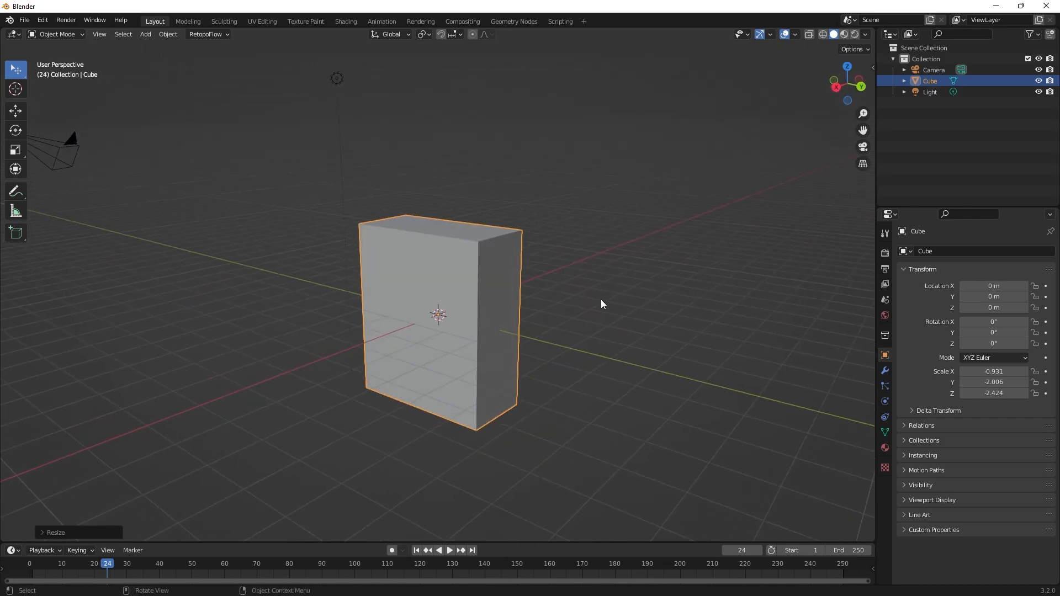
# Try rotating the cube freely around its origin in the viewport.
pyautogui.press('r')
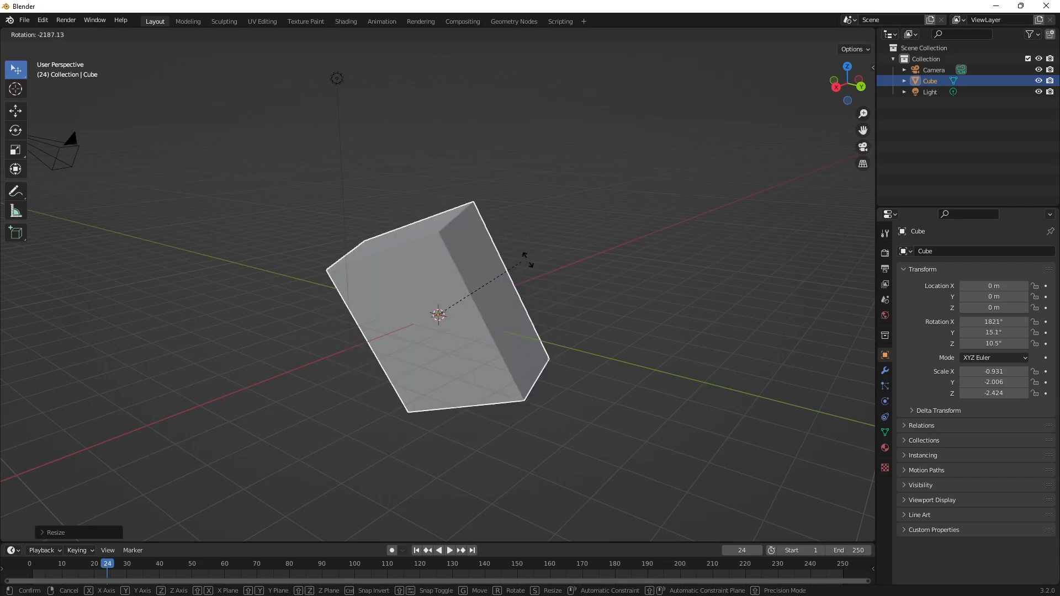
pyautogui.press('Escape')
pyautogui.hotkey('ctrl', 'z')
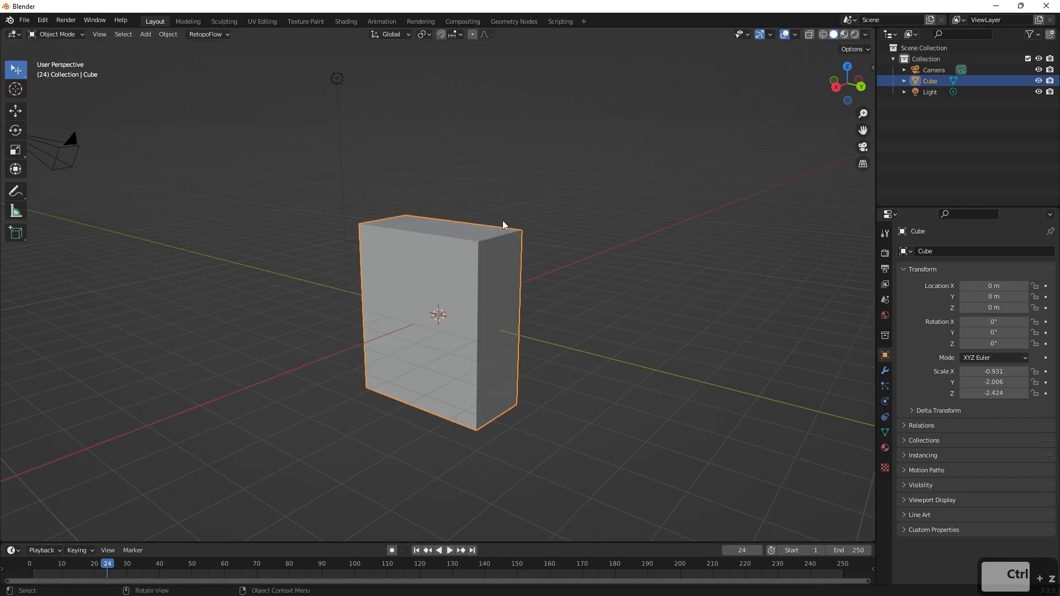
# Try rotating the cube about the global X axis and about its local Y axis.
pyautogui.press('r')
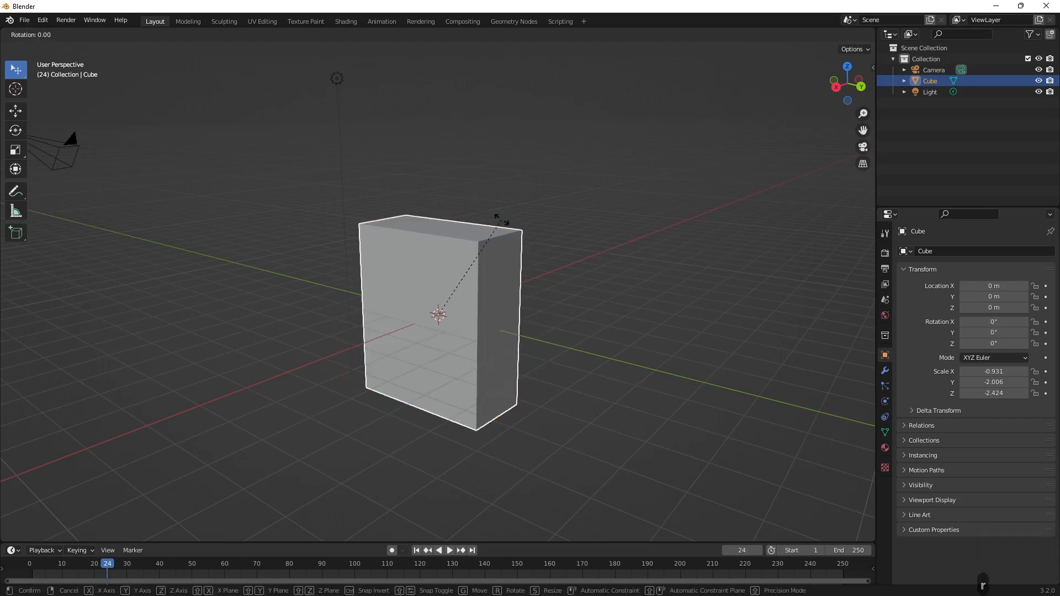
pyautogui.press('x')
pyautogui.press('Escape')
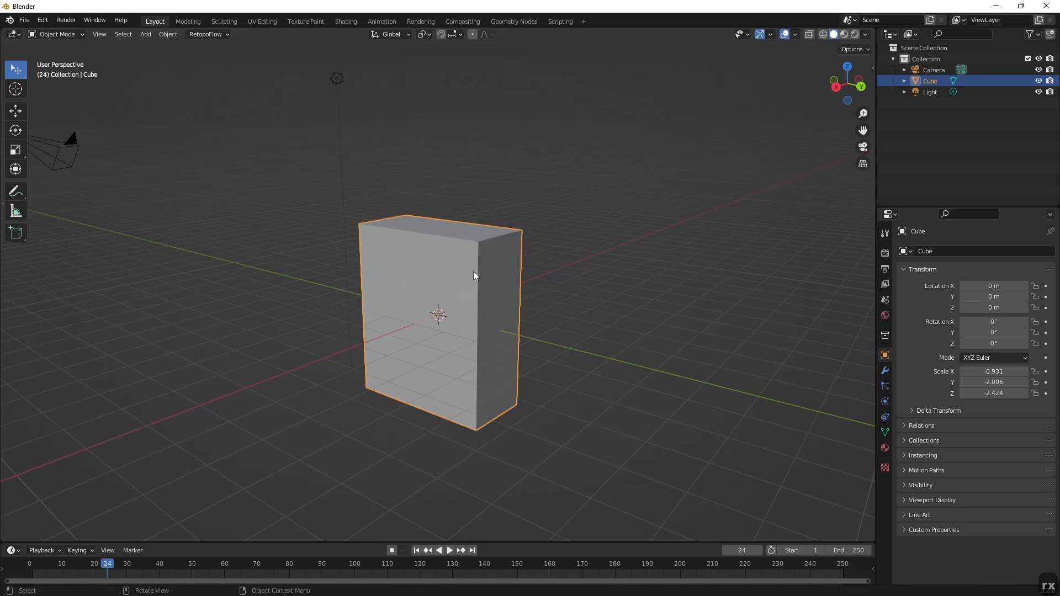
pyautogui.press('r')
pyautogui.press('y')
pyautogui.press('y')
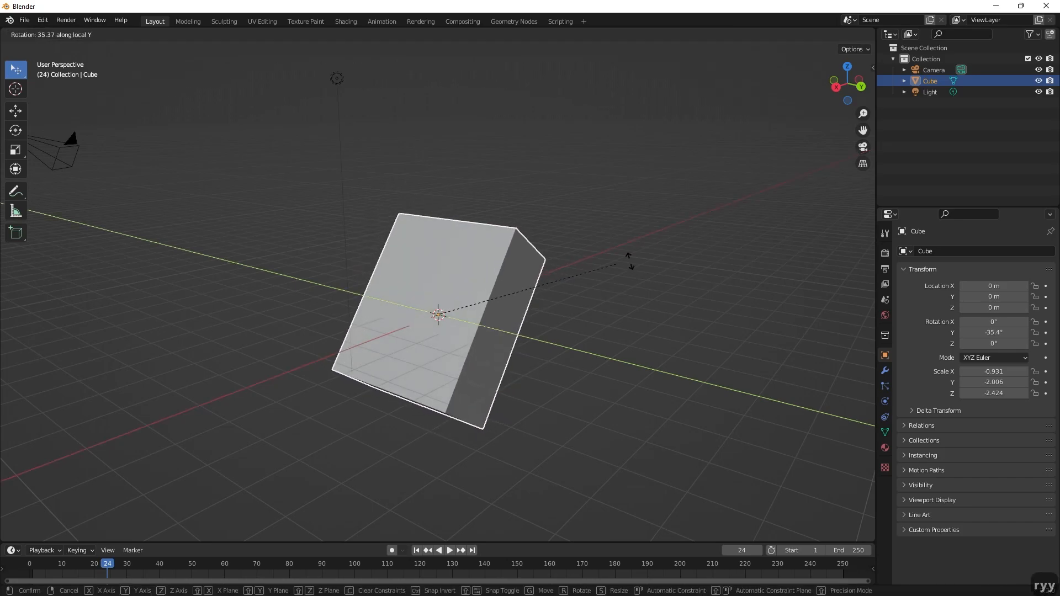
pyautogui.rightClick(582, 271)
# Rotate the cube about the global Z axis to about -2.86°.
pyautogui.press('r')
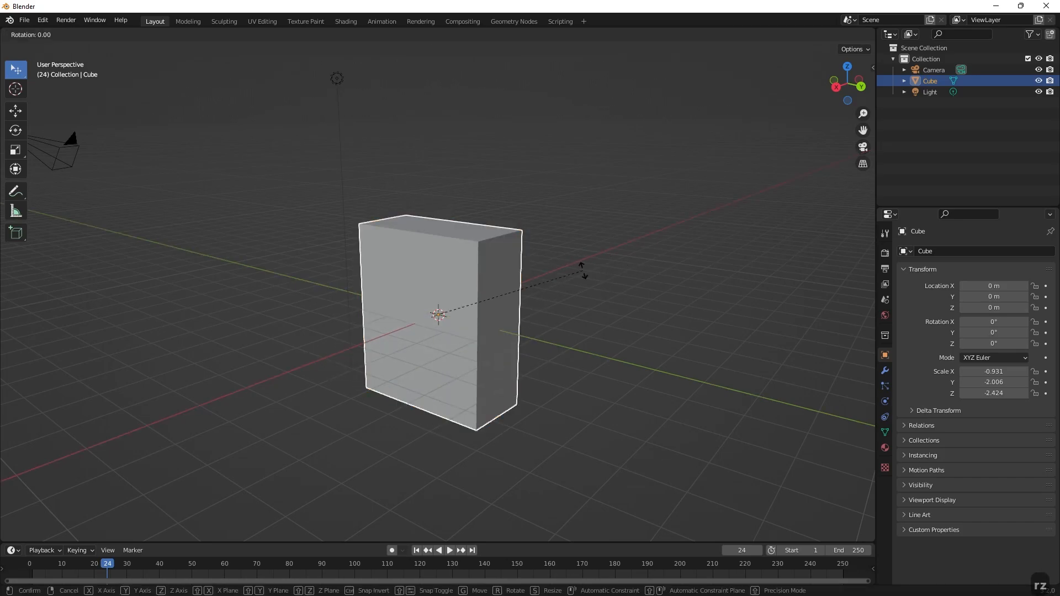
pyautogui.press('z')
pyautogui.click(529, 293)
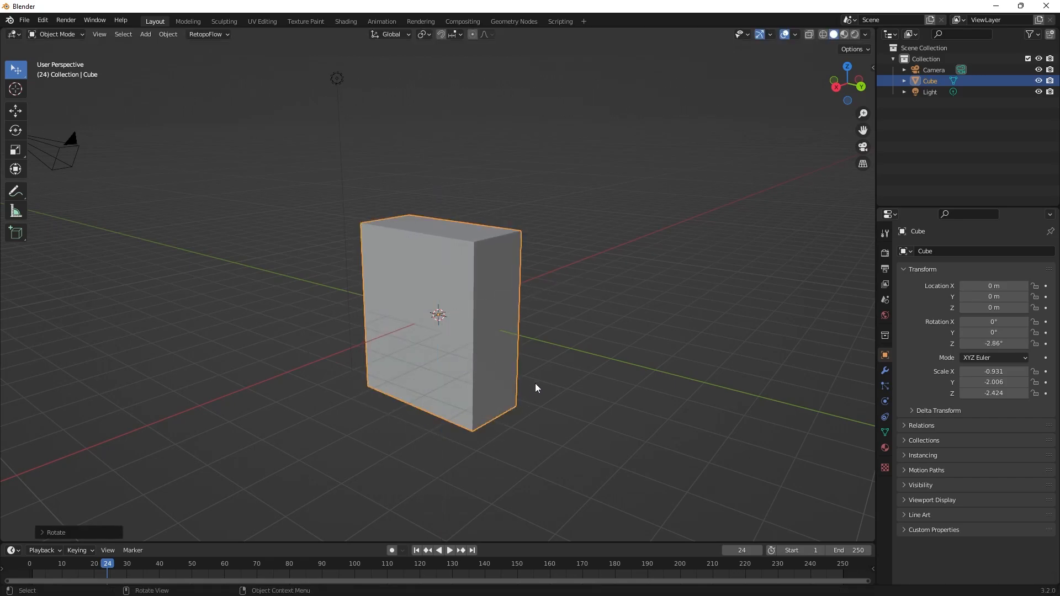
pyautogui.moveTo(577, 224); pyautogui.dragTo(581, 260, button='middle')
pyautogui.moveTo(632, 335); pyautogui.dragTo(600, 307, button='middle')
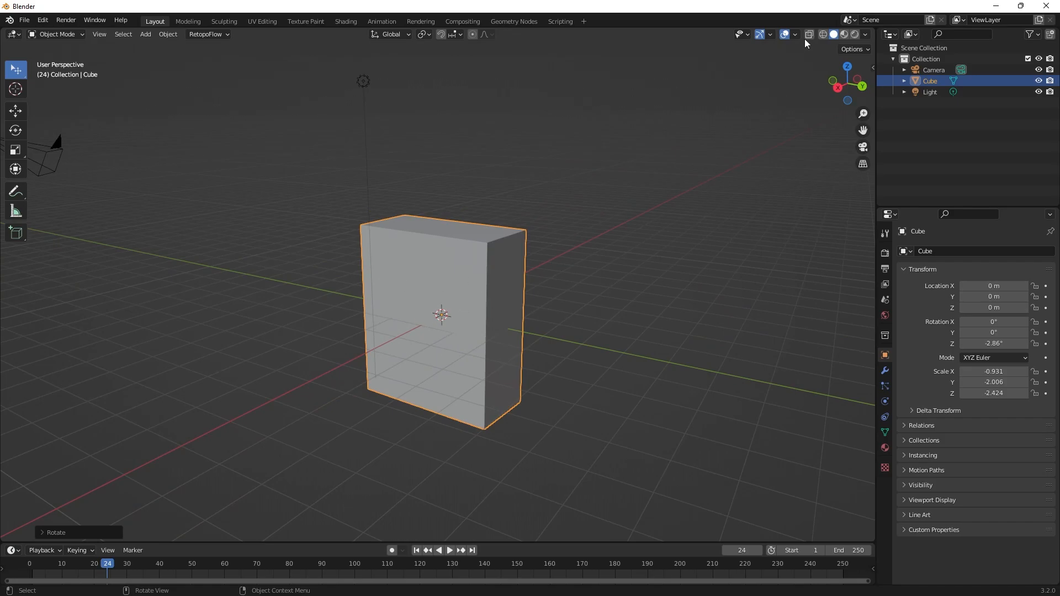
# Enable the Move, Rotate and Scale object gizmos for the viewport.
pyautogui.click(770, 34)
pyautogui.click(731, 152)
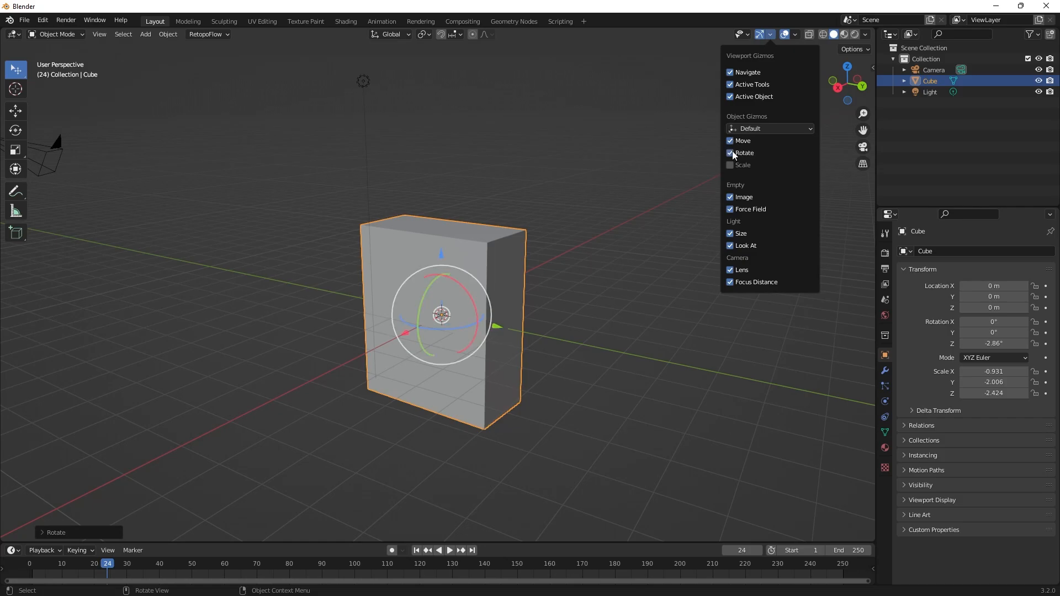
pyautogui.click(730, 165)
pyautogui.click(608, 284)
pyautogui.moveTo(608, 284)
pyautogui.mouseDown(button='middle')
pyautogui.moveTo(547, 303)
pyautogui.moveTo(495, 281)
pyautogui.moveTo(598, 275)
pyautogui.mouseUp(button='middle')
pyautogui.click(485, 271)
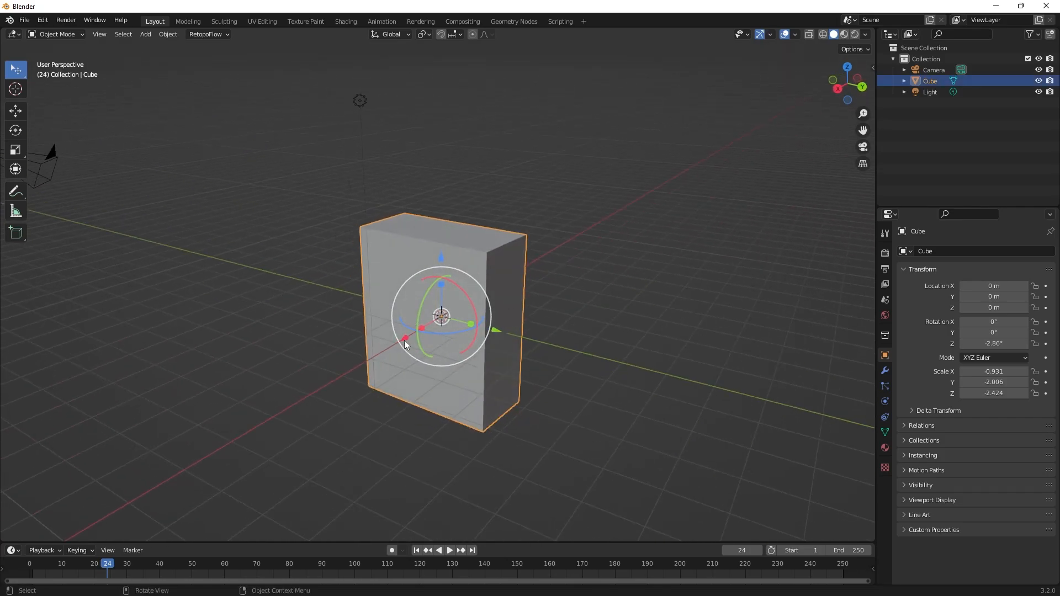
# Try moving the cube to about 3.53 m along X and rotating it about X with the gizmos, and undo both changes.
pyautogui.moveTo(405, 343); pyautogui.dragTo(319, 394)
pyautogui.moveTo(389, 399); pyautogui.dragTo(407, 372)
pyautogui.hotkey('ctrl', 'z')
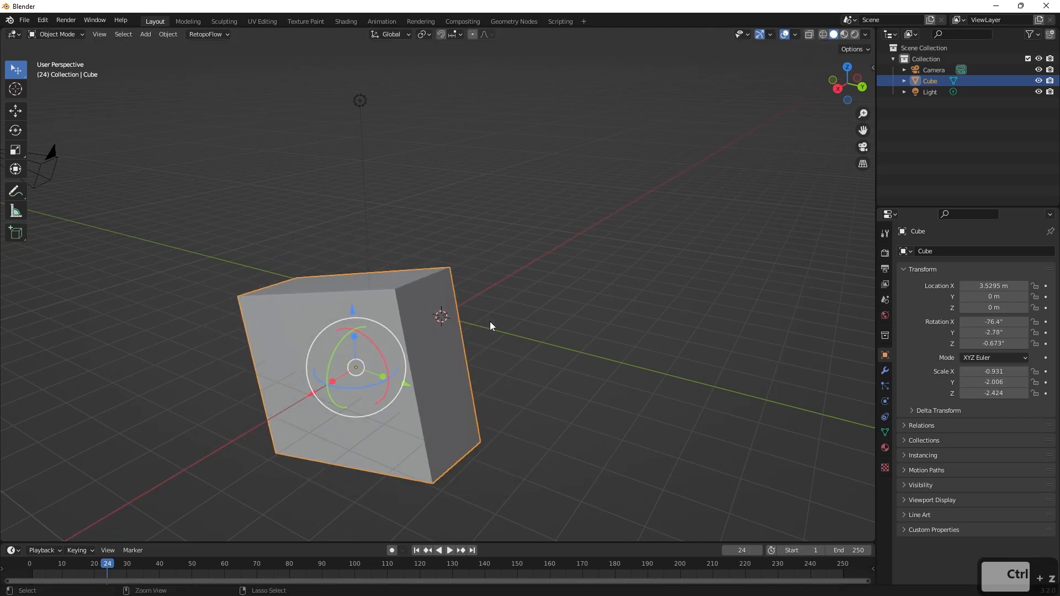
pyautogui.hotkey('ctrl', 'z')
pyautogui.hotkey('ctrl', 'z')
# Try deleting the cube twice, bringing up the list of addable objects in between, and undo each deletion.
pyautogui.scroll(-1, 618, 300)
pyautogui.moveTo(622, 299); pyautogui.dragTo(624, 271, button='middle')
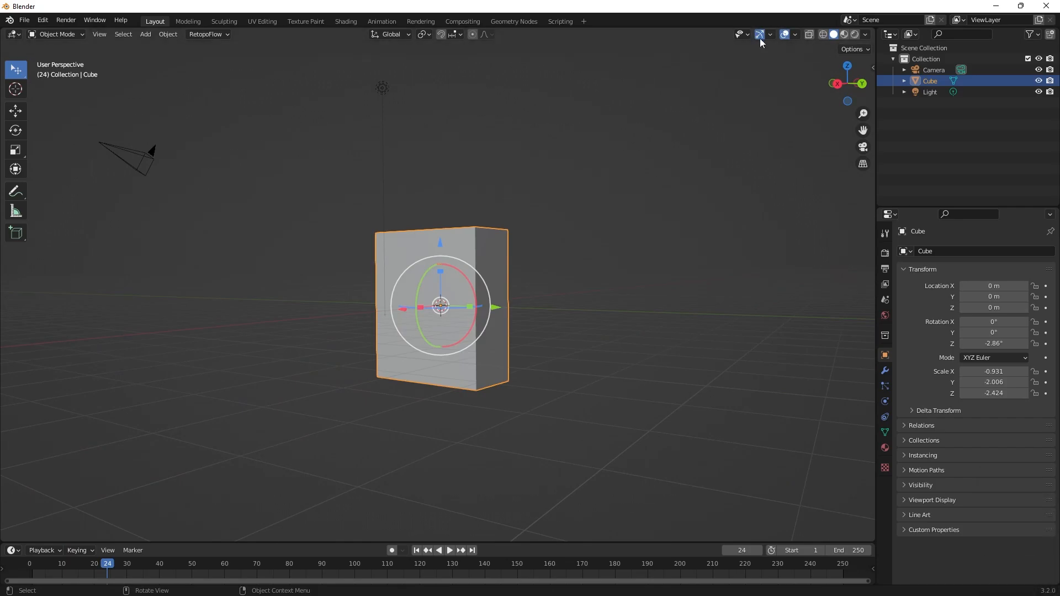
pyautogui.moveTo(609, 199); pyautogui.dragTo(570, 225, button='middle')
pyautogui.keyDown('shift'); pyautogui.moveTo(561, 290); pyautogui.dragTo(631, 286, button='middle'); pyautogui.keyUp('shift')
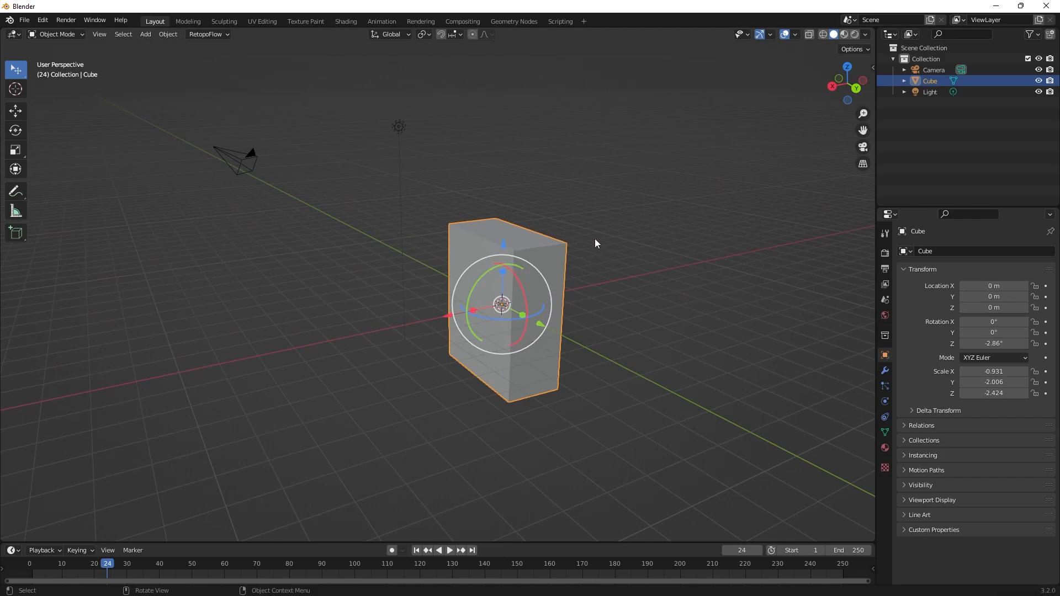
pyautogui.moveTo(693, 264); pyautogui.dragTo(711, 253, button='middle')
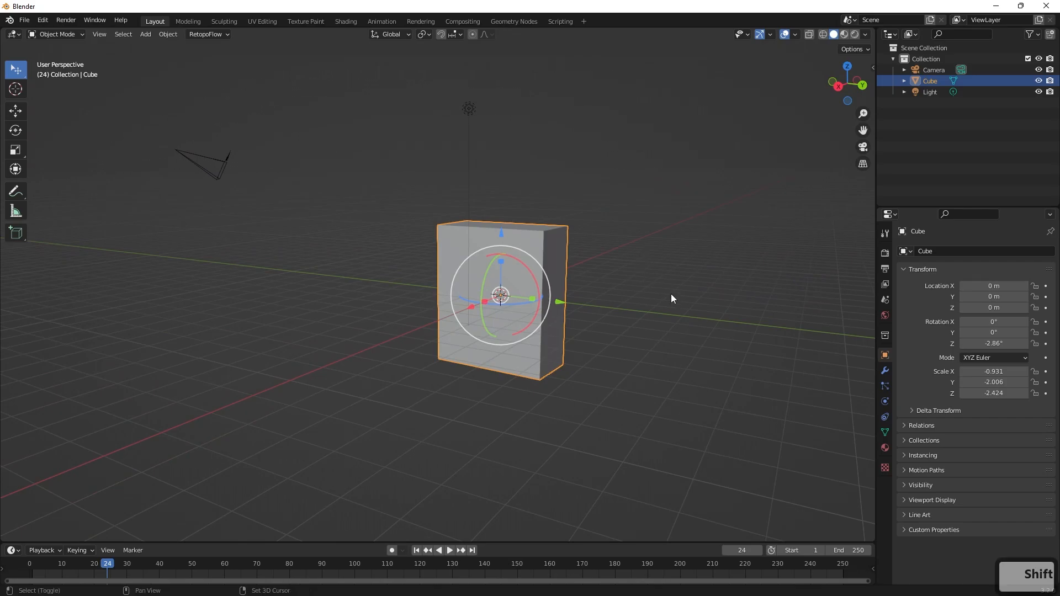
pyautogui.keyDown('shift'); pyautogui.moveTo(671, 293); pyautogui.dragTo(568, 278, button='middle'); pyautogui.keyUp('shift')
pyautogui.press('Delete')
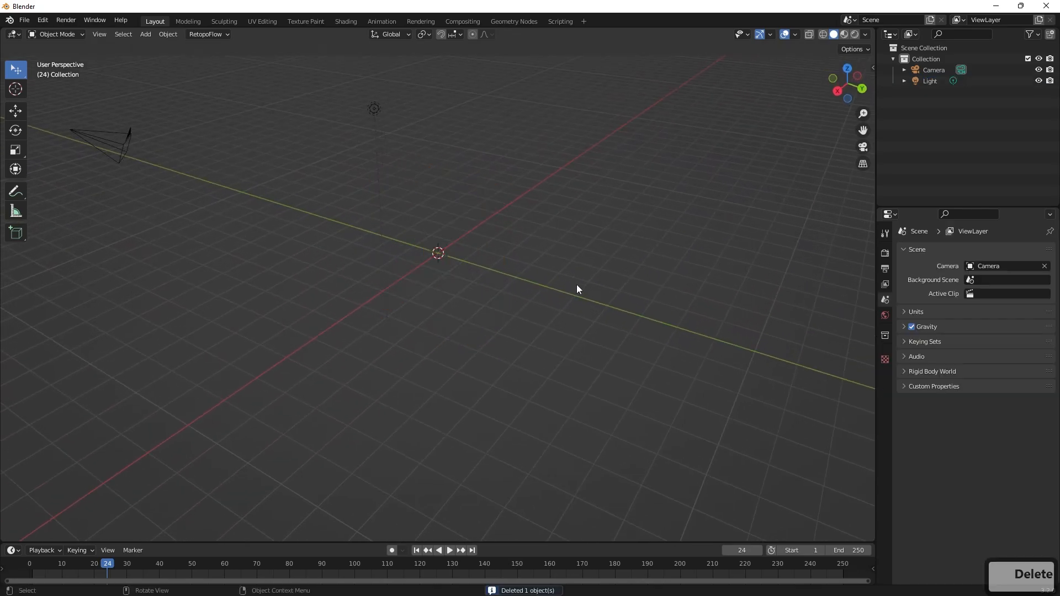
pyautogui.press('shift')
pyautogui.hotkey('shift', 'a')
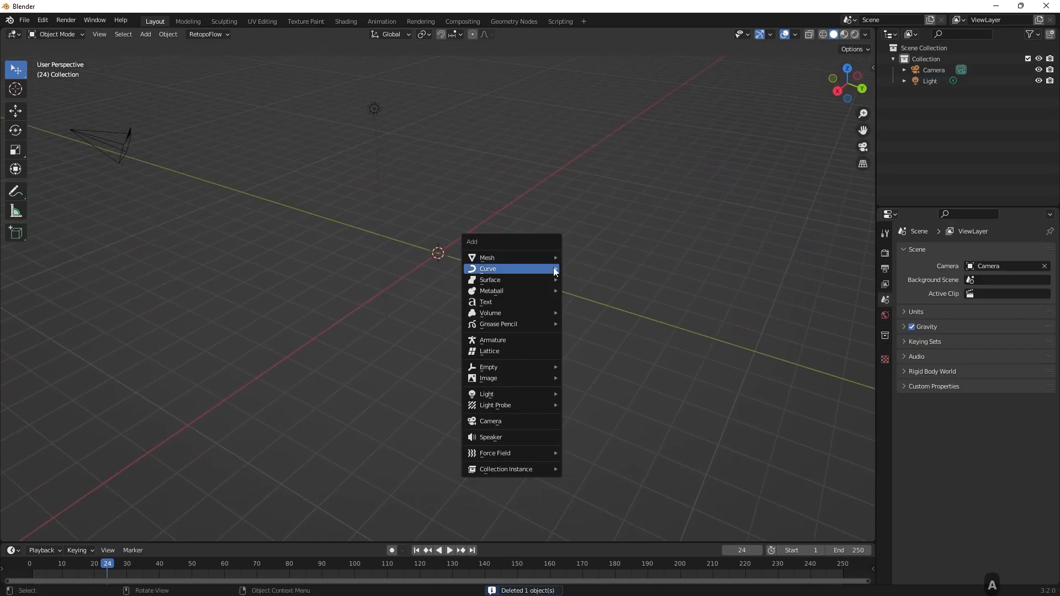
pyautogui.scroll(-3, 496, 256)
pyautogui.scroll(2, 496, 257)
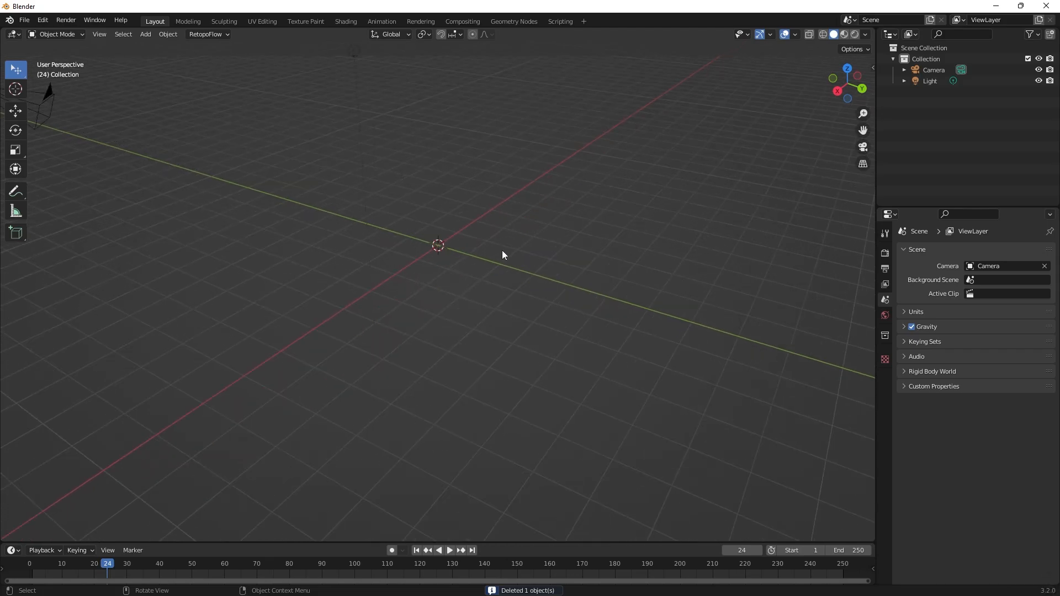
pyautogui.hotkey('ctrl', 'z')
pyautogui.click(509, 188)
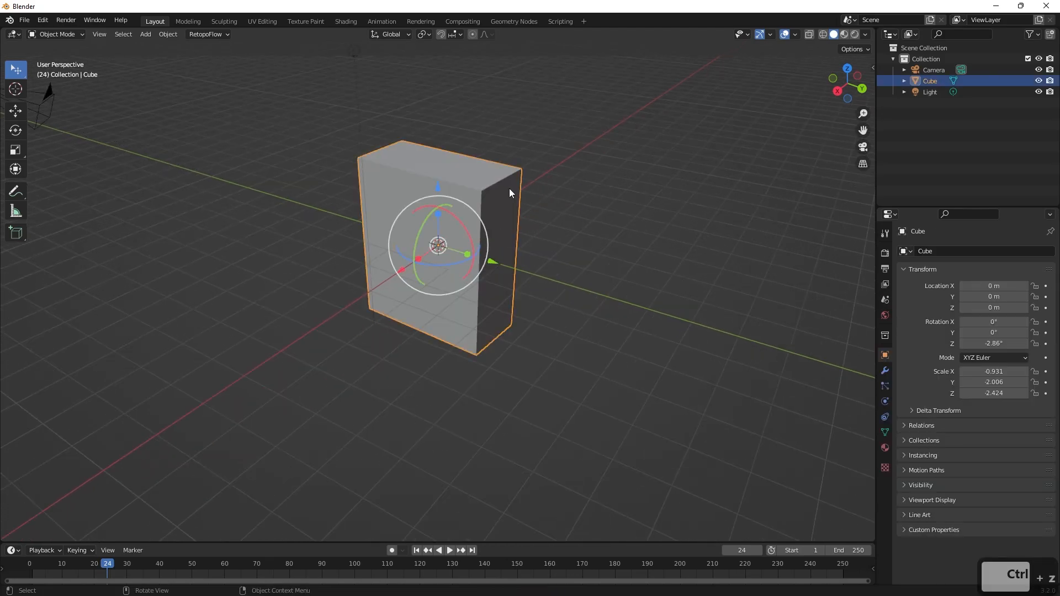
pyautogui.press('Delete')
pyautogui.hotkey('ctrl', 'z')
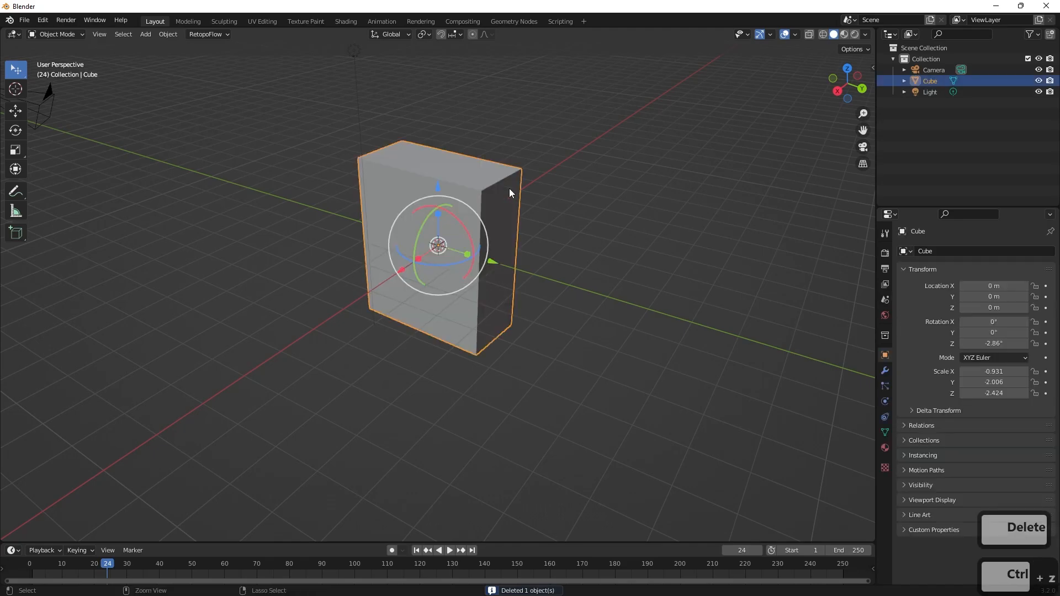
# Delete the cube from the scene, confirming the deletion.
pyautogui.press('x')
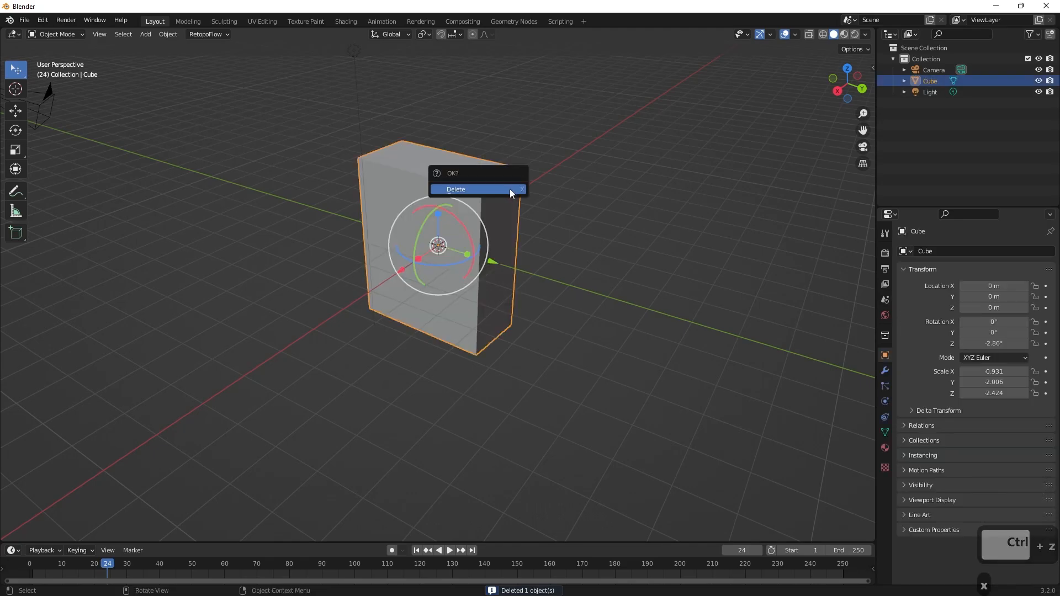
pyautogui.click(509, 189)
pyautogui.moveTo(532, 259); pyautogui.dragTo(534, 234, button='middle')
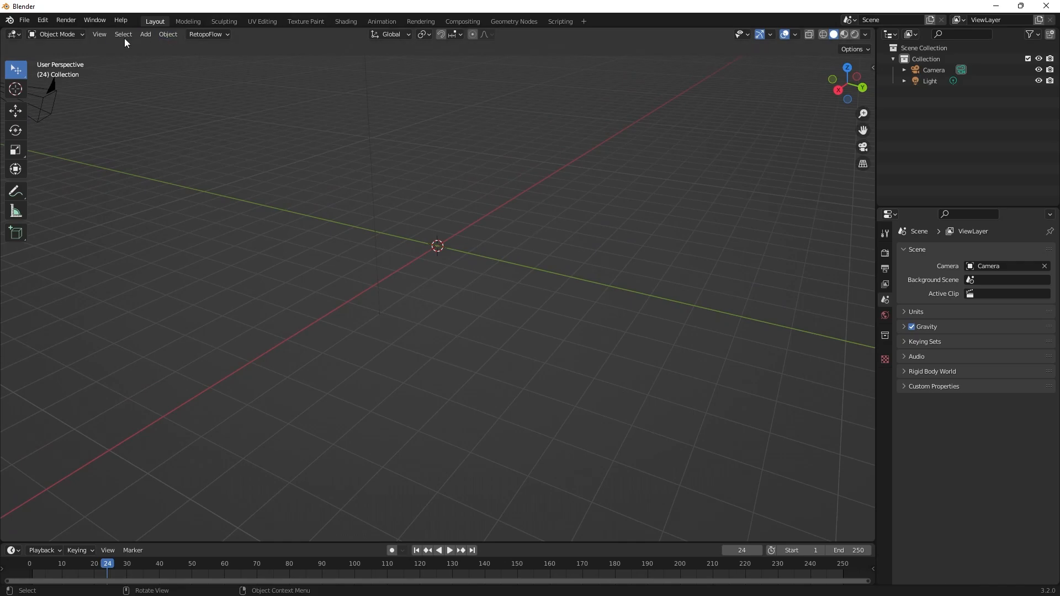
# Add a UV sphere mesh at the world origin and raise it along Z to about 1.037 m.
pyautogui.click(146, 35)
pyautogui.moveTo(166, 47)
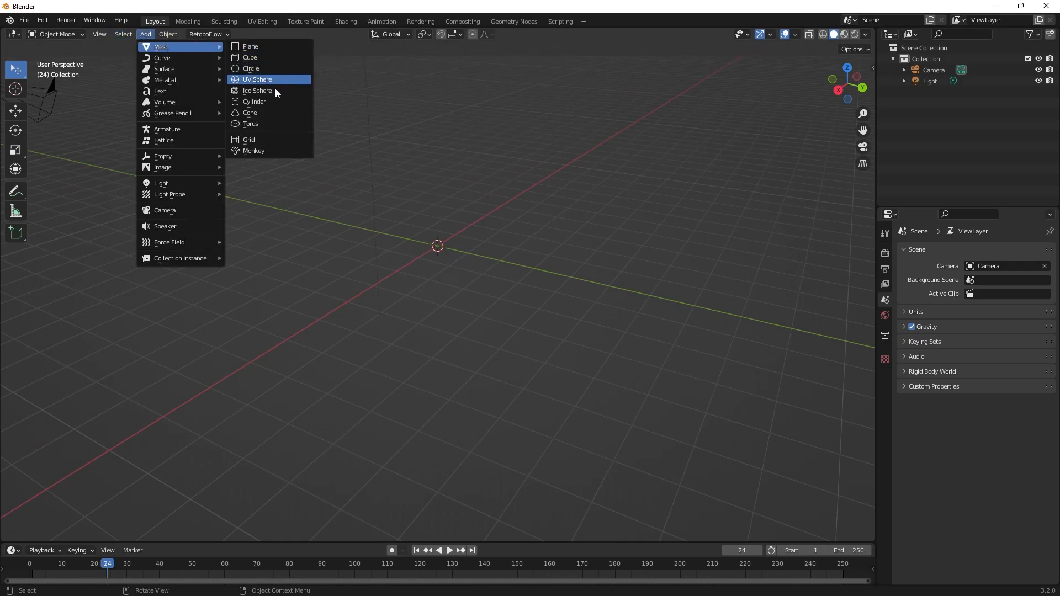
pyautogui.keyDown('shift'); pyautogui.moveTo(555, 229); pyautogui.dragTo(561, 287, button='middle'); pyautogui.keyUp('shift')
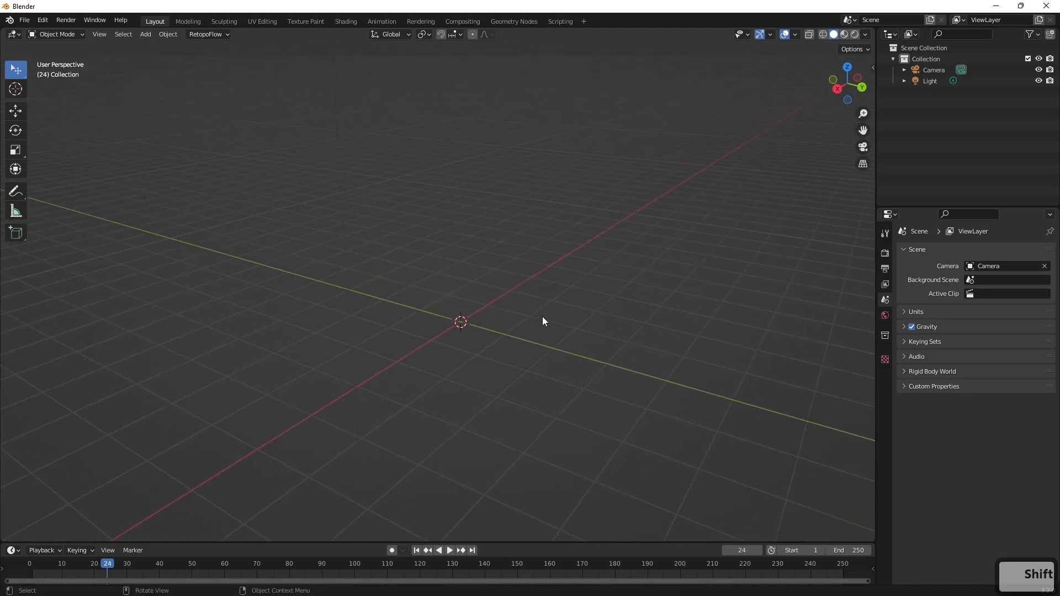
pyautogui.hotkey('shift', 'a')
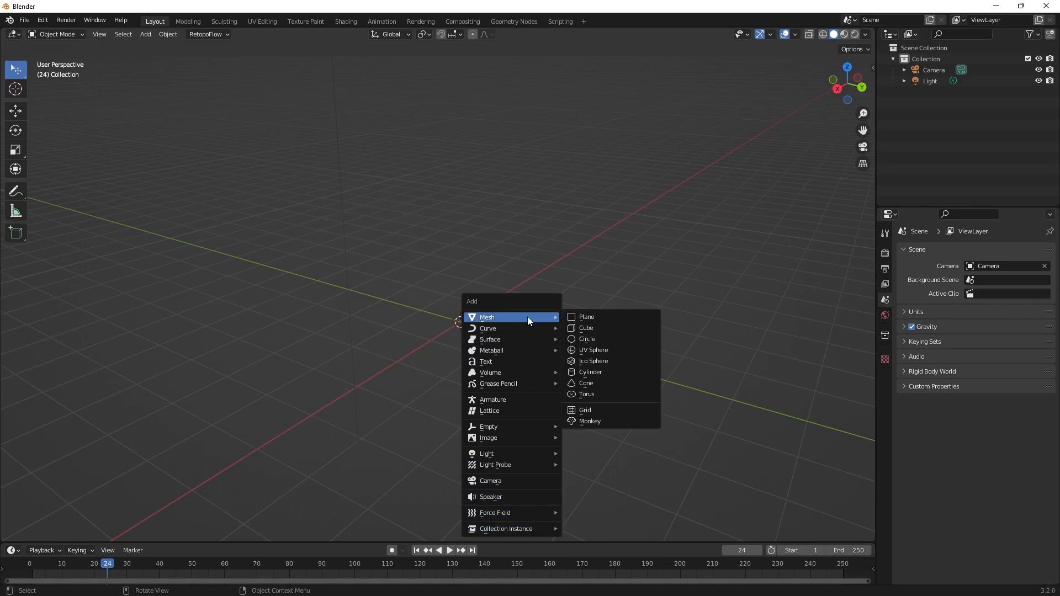
pyautogui.moveTo(528, 316)
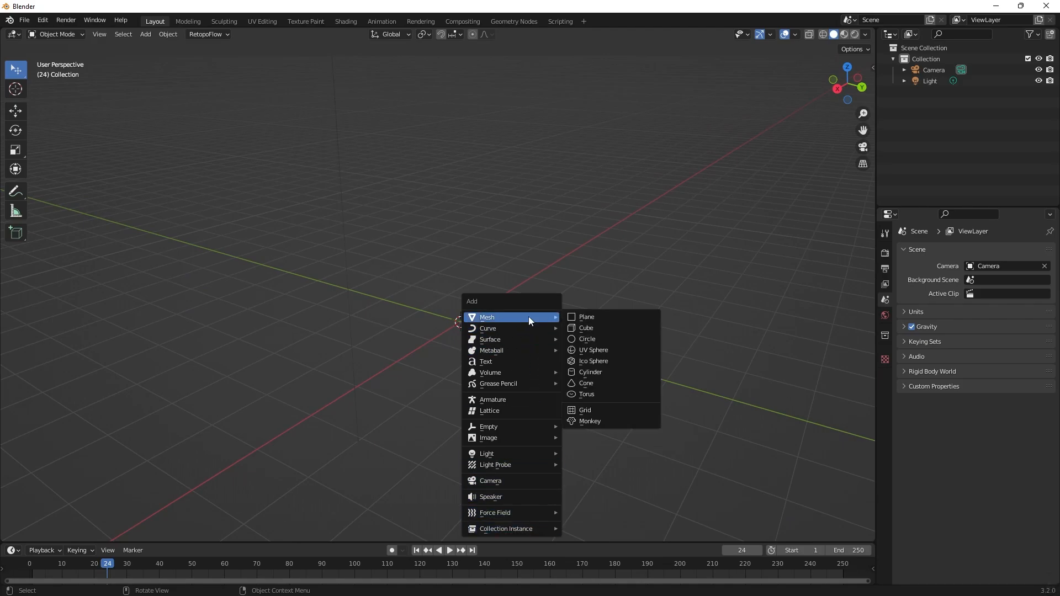
pyautogui.click(606, 351)
pyautogui.moveTo(528, 317); pyautogui.dragTo(498, 283, button='middle')
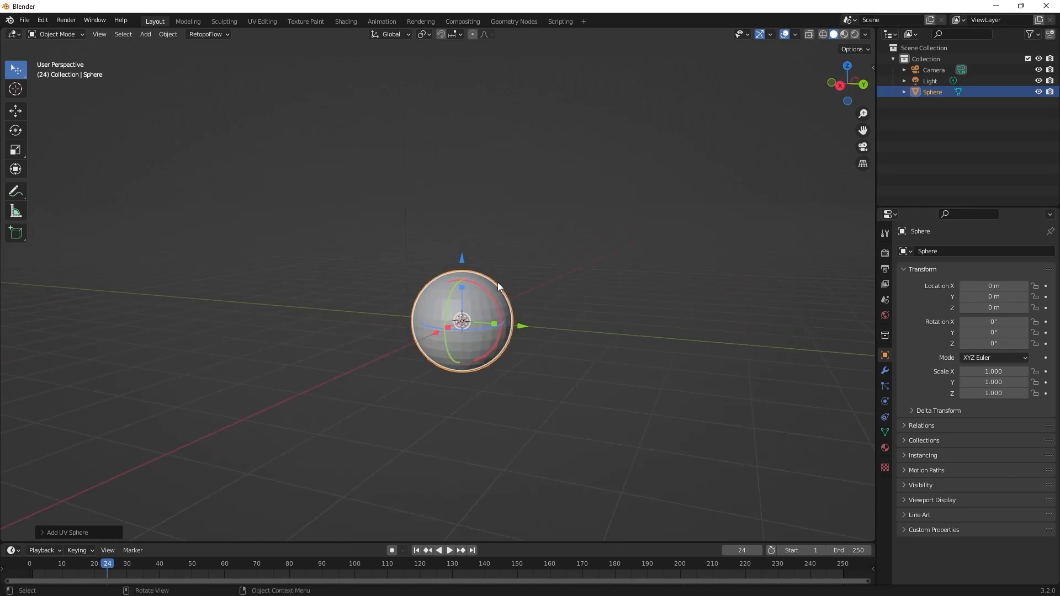
pyautogui.moveTo(459, 261); pyautogui.dragTo(465, 205)
pyautogui.click(611, 248)
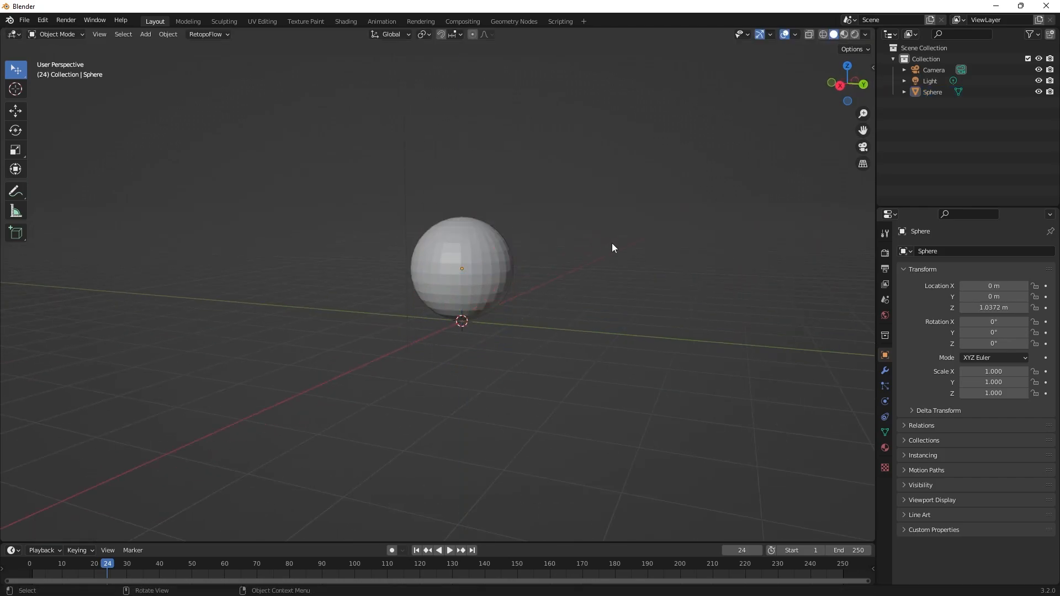
# Add a second UV sphere and raise it along Z to about 2.947 m, above the first sphere.
pyautogui.hotkey('shift', 'a')
pyautogui.moveTo(595, 245)
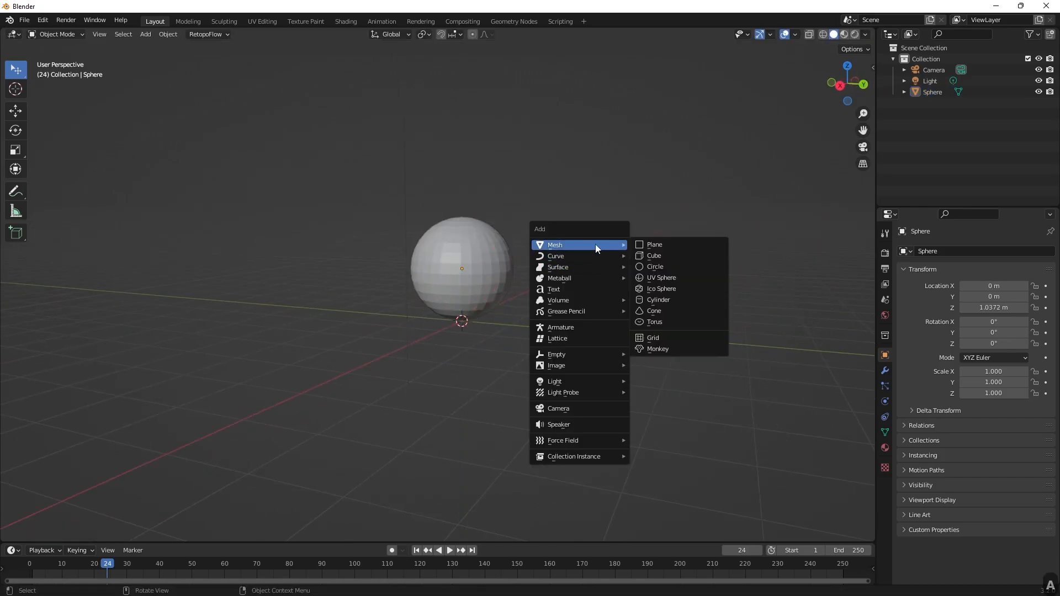
pyautogui.click(665, 278)
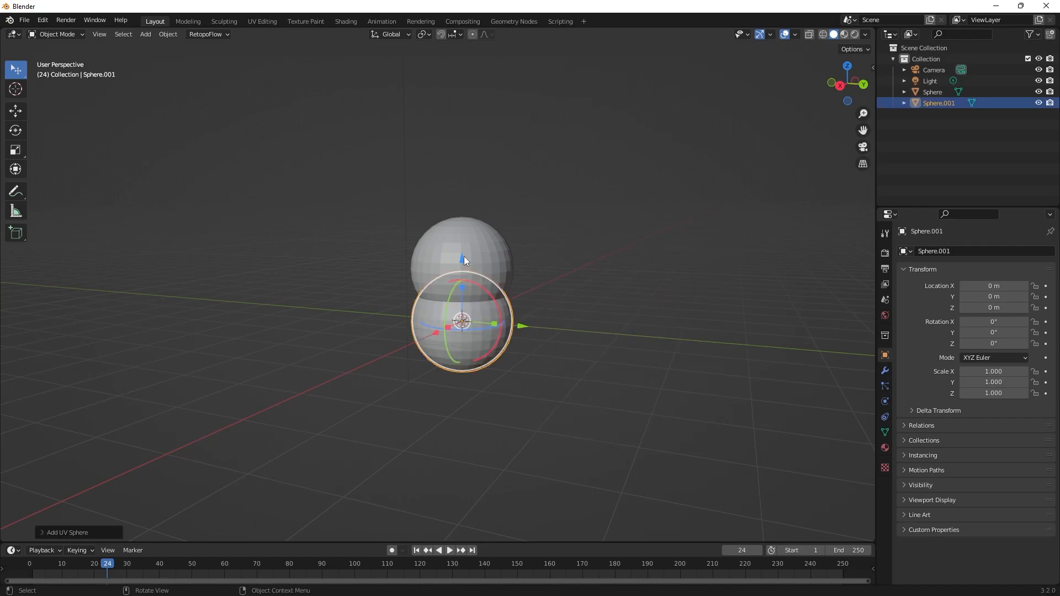
pyautogui.moveTo(464, 256); pyautogui.dragTo(464, 105)
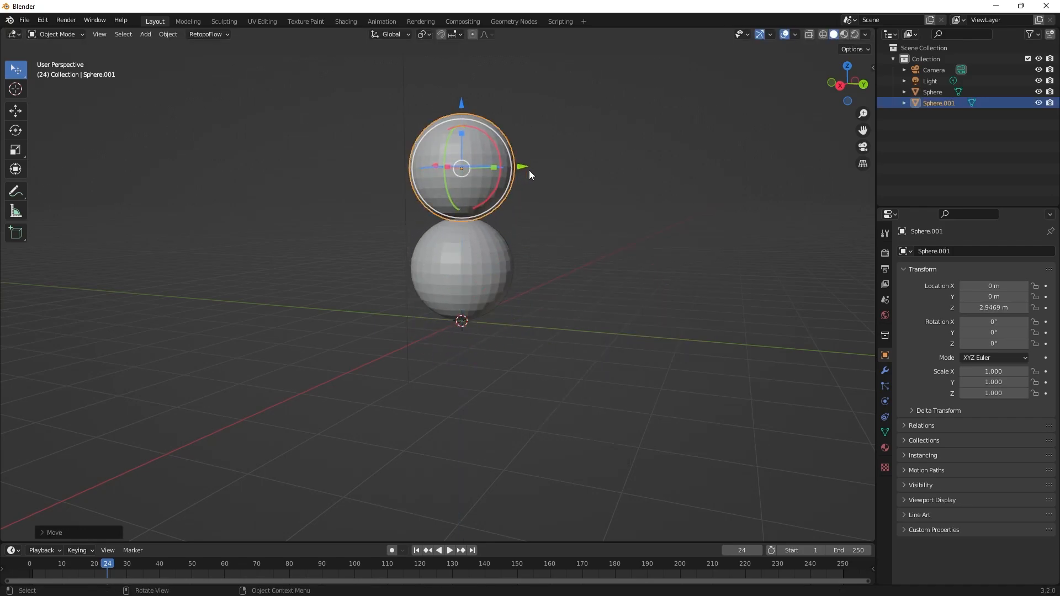
# Scale the upper sphere to about 0.728 and lower it along Z to about 2.72 m, resting on the bottom sphere.
pyautogui.press('s')
pyautogui.click(491, 169)
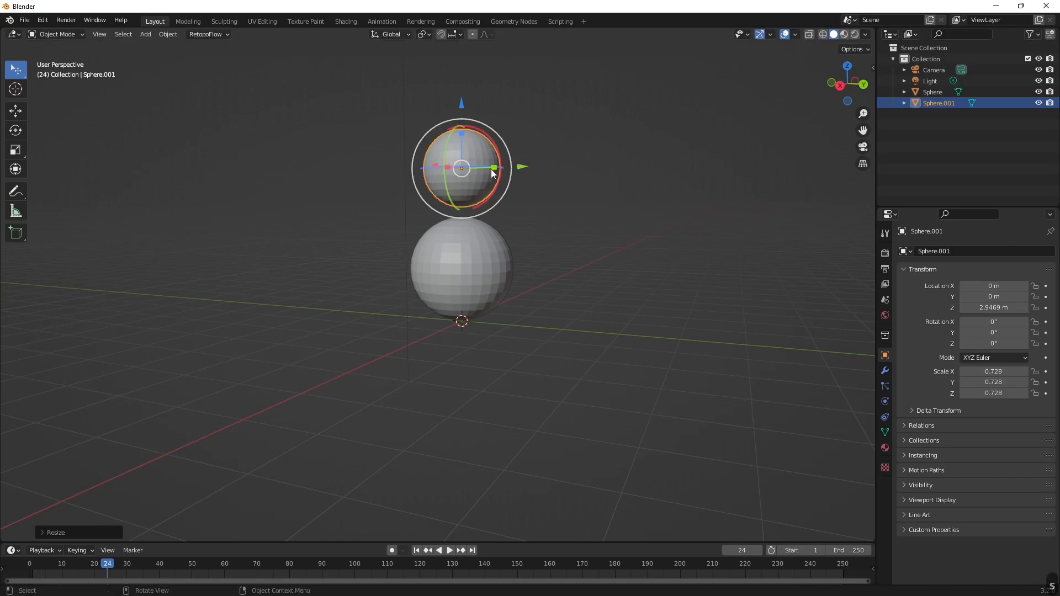
pyautogui.press('g')
pyautogui.press('z')
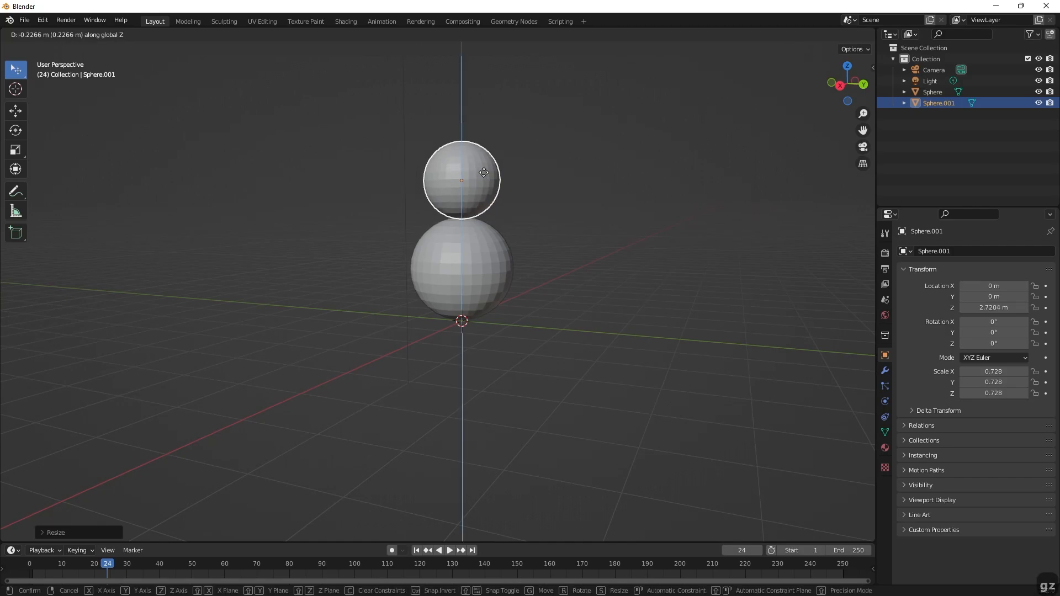
pyautogui.click(484, 173)
# Turn off the move, rotate and scale object gizmos in the viewport.
pyautogui.click(760, 34)
pyautogui.click(761, 34)
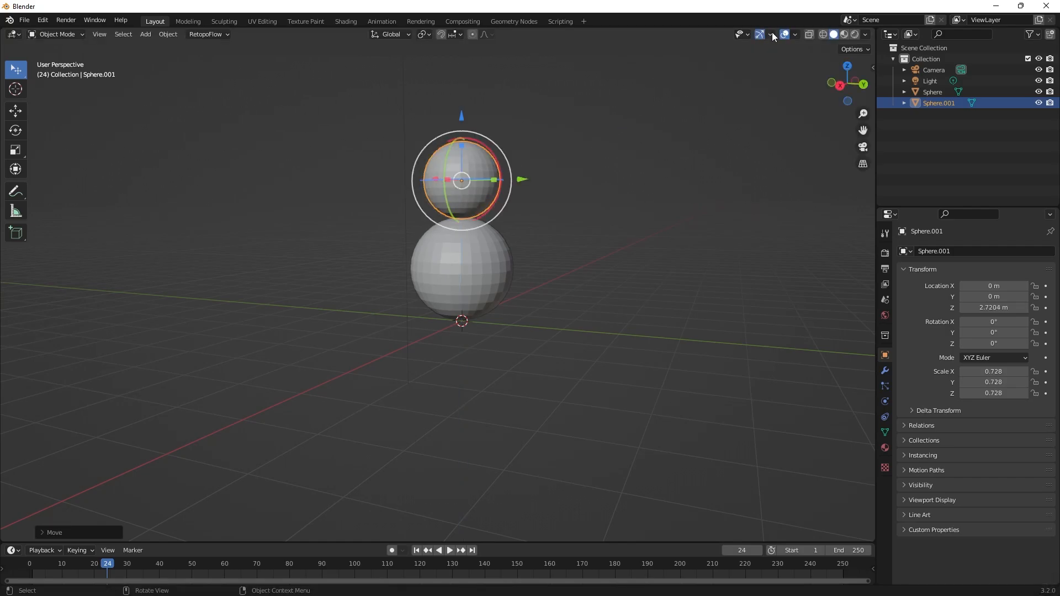
pyautogui.click(772, 34)
pyautogui.moveTo(728, 141); pyautogui.dragTo(729, 164)
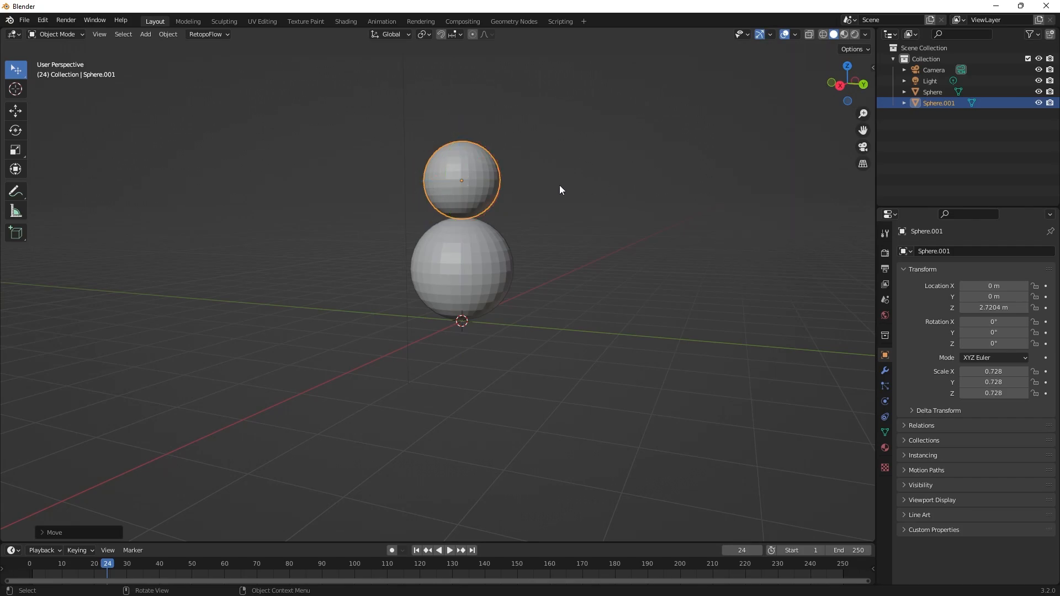
# Duplicate the smaller sphere and raise the copy along Z to about 4.175 m as the third ball of the stack.
pyautogui.keyDown('shift'); pyautogui.moveTo(559, 185); pyautogui.dragTo(571, 275, button='middle'); pyautogui.keyUp('shift')
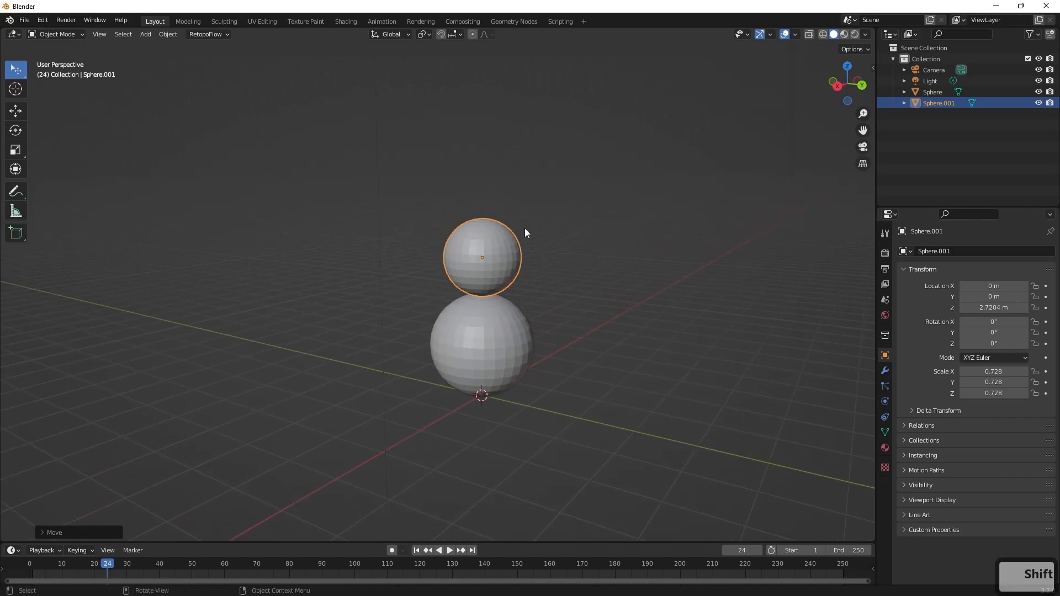
pyautogui.click(557, 254)
pyautogui.click(505, 245)
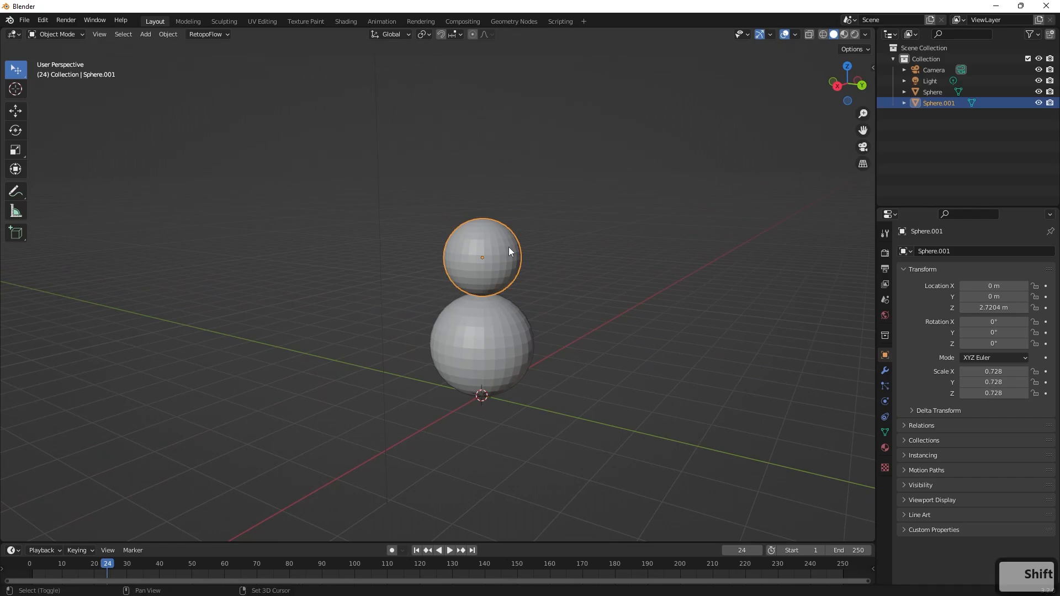
pyautogui.hotkey('shift', 'd')
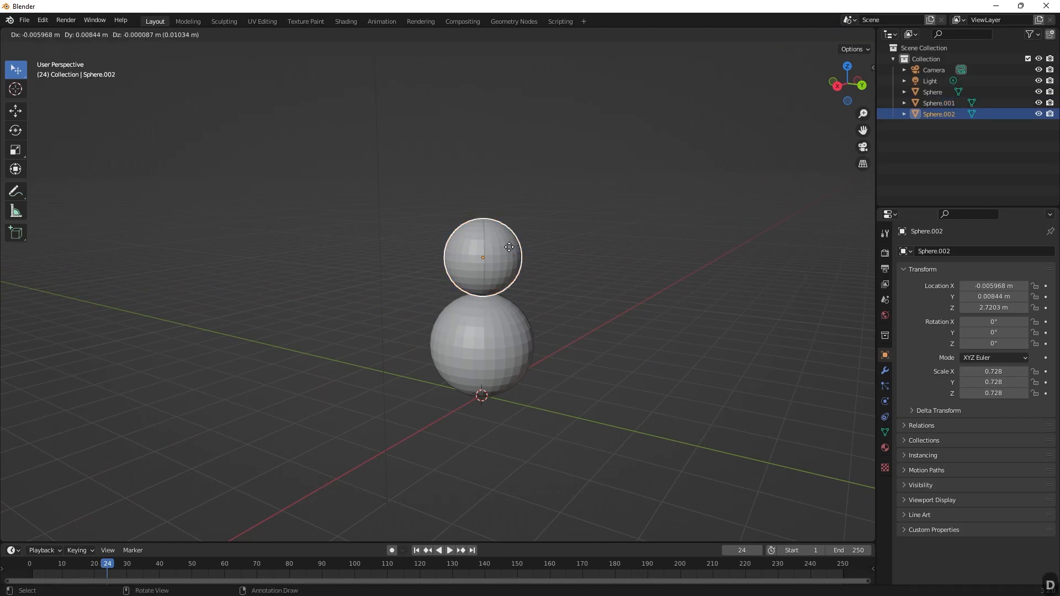
pyautogui.press('g')
pyautogui.press('z')
pyautogui.click(502, 168)
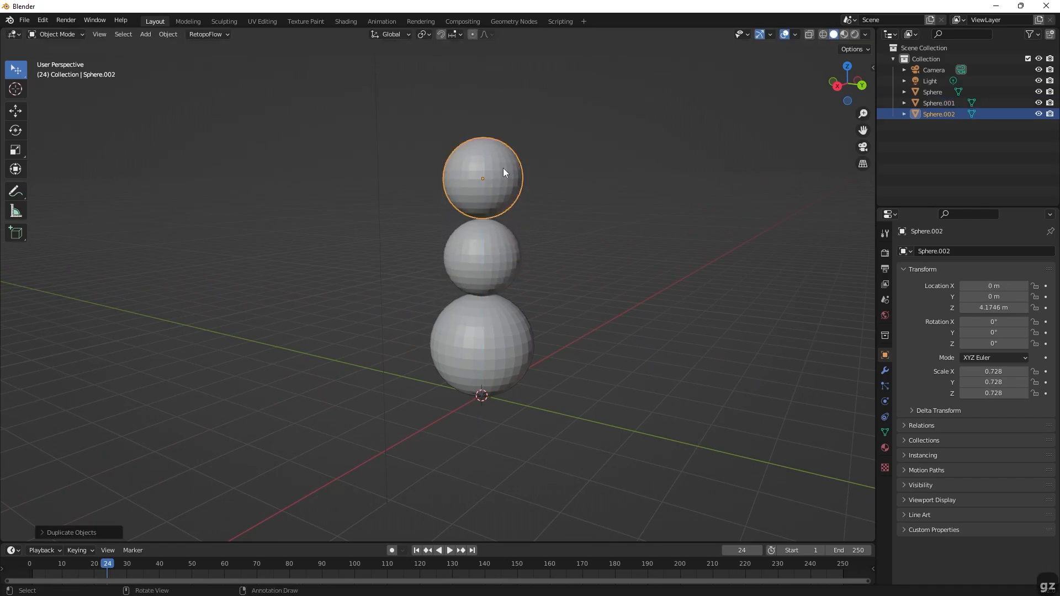
# Scale the top sphere to about 0.458 and lower it onto the middle sphere, at Z about 3.868 m.
pyautogui.press('s')
pyautogui.click(493, 171)
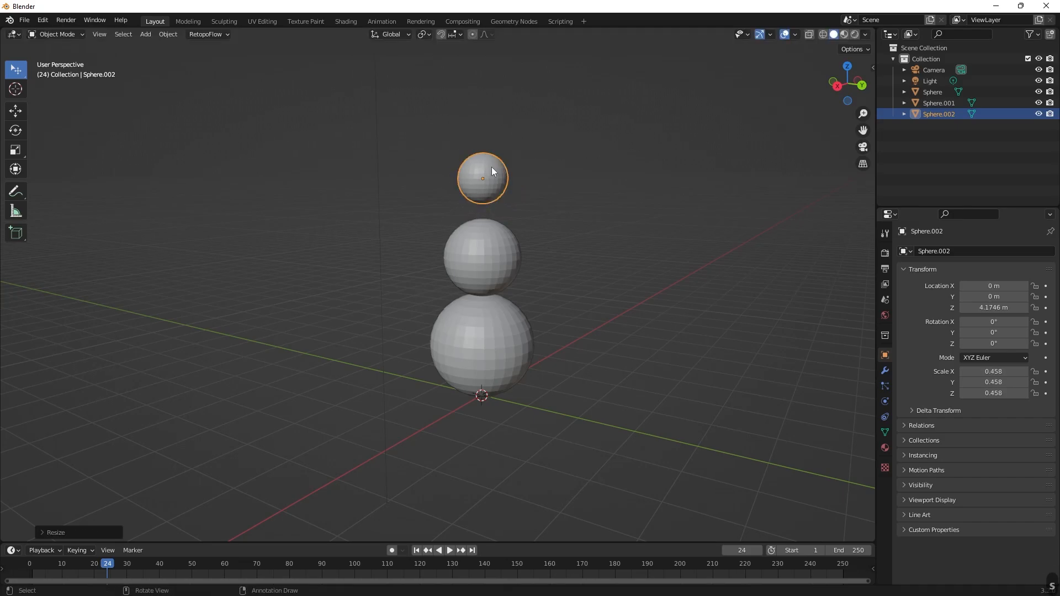
pyautogui.press('g')
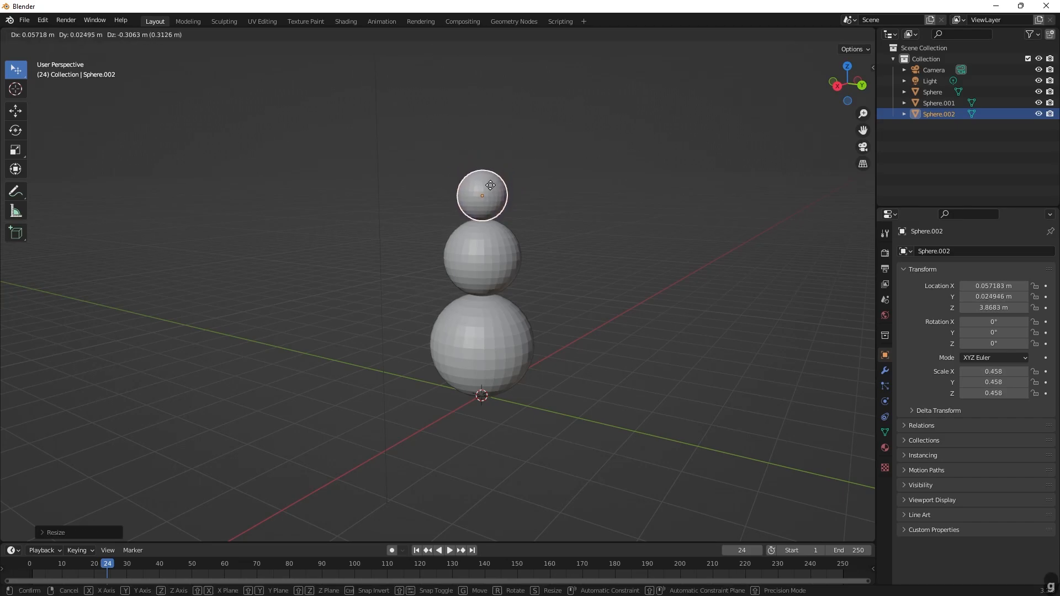
pyautogui.click(490, 186)
# Lower the middle sphere to Z about 2.612 m, slightly into the bottom one, and move the top sphere down against it.
pyautogui.moveTo(491, 186); pyautogui.dragTo(517, 190, button='middle')
pyautogui.click(502, 266)
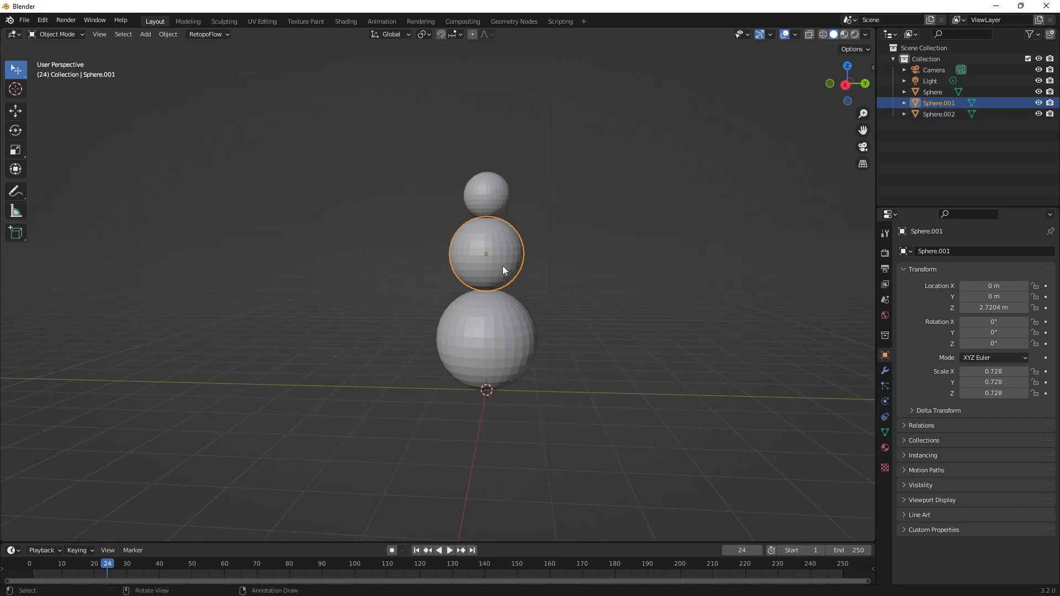
pyautogui.press('g')
pyautogui.click(503, 268)
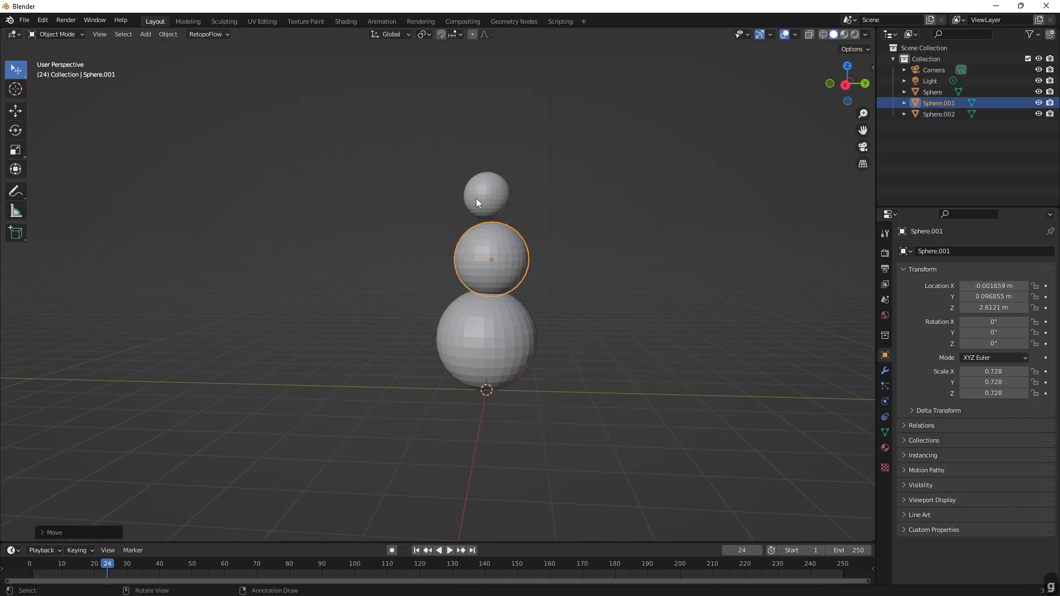
pyautogui.click(479, 201)
pyautogui.press('g')
pyautogui.click(485, 214)
# Realign the middle sphere over the bottom one at about X 0.027, Y -0.017, Z 2.624 m, and clear the selection.
pyautogui.moveTo(547, 228); pyautogui.dragTo(516, 243, button='middle')
pyautogui.click(511, 247)
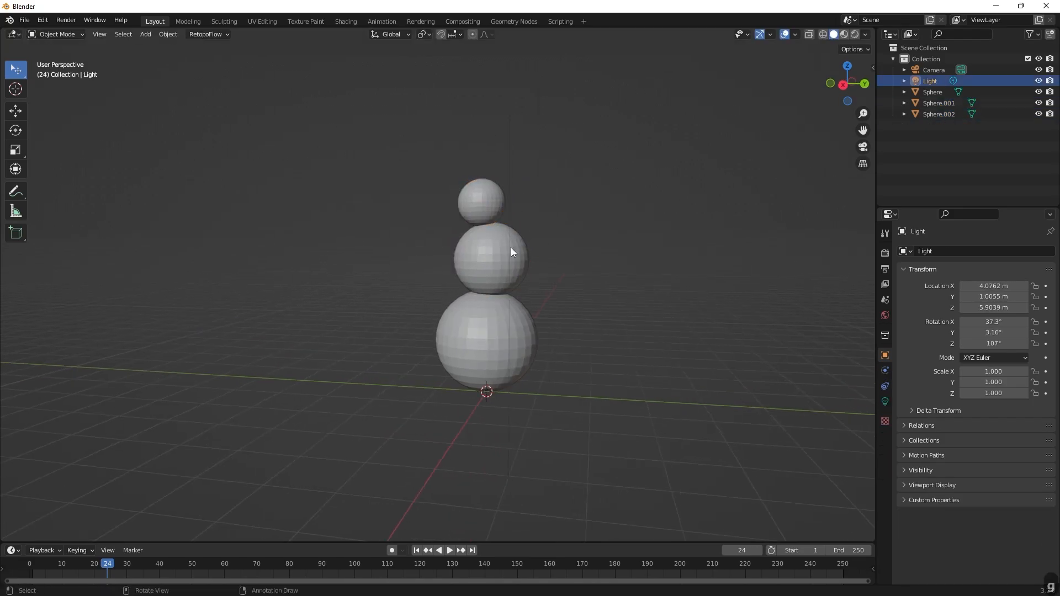
pyautogui.press('f')
pyautogui.click(501, 249)
pyautogui.press('g')
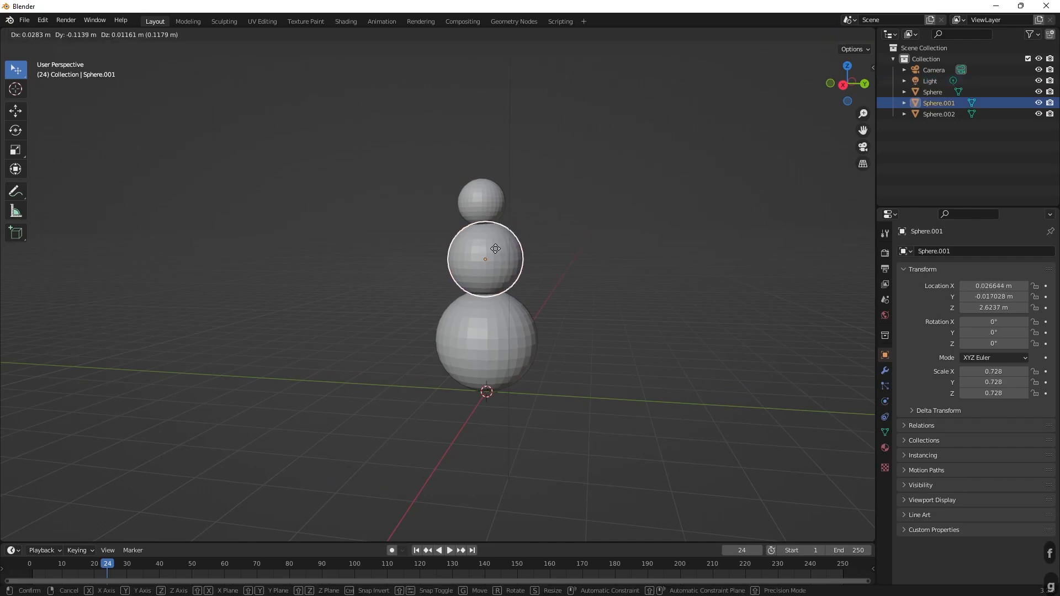
pyautogui.click(527, 240)
pyautogui.moveTo(527, 240); pyautogui.dragTo(594, 269, button='middle')
pyautogui.click(521, 251)
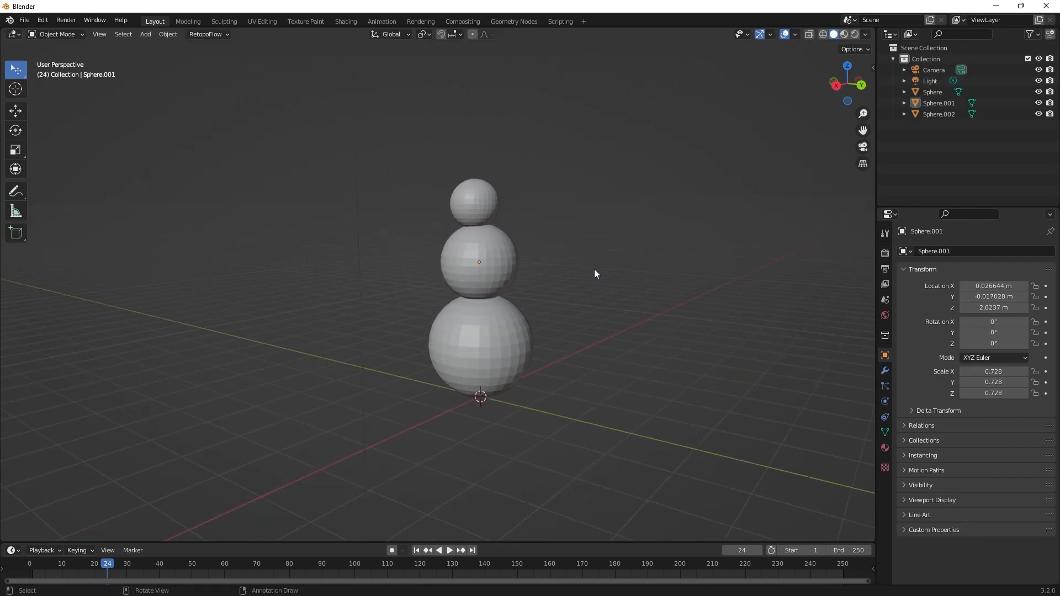
# Add a cylinder mesh and move it above the top sphere, to about X 0.03, Y -0.141, Z 4.842 m.
pyautogui.hotkey('shift', 'a')
pyautogui.moveTo(594, 269)
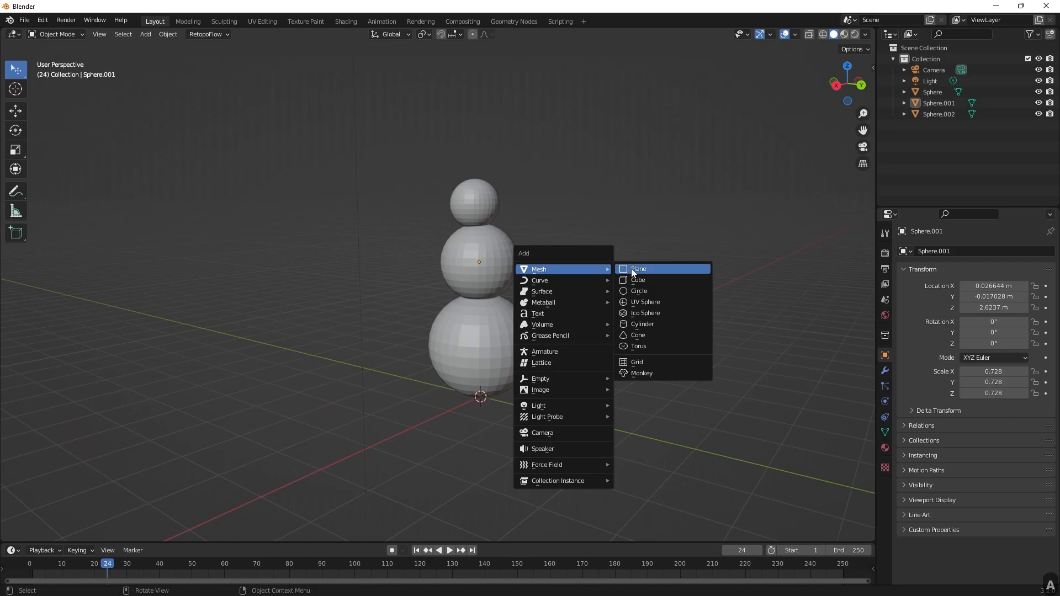
pyautogui.click(640, 325)
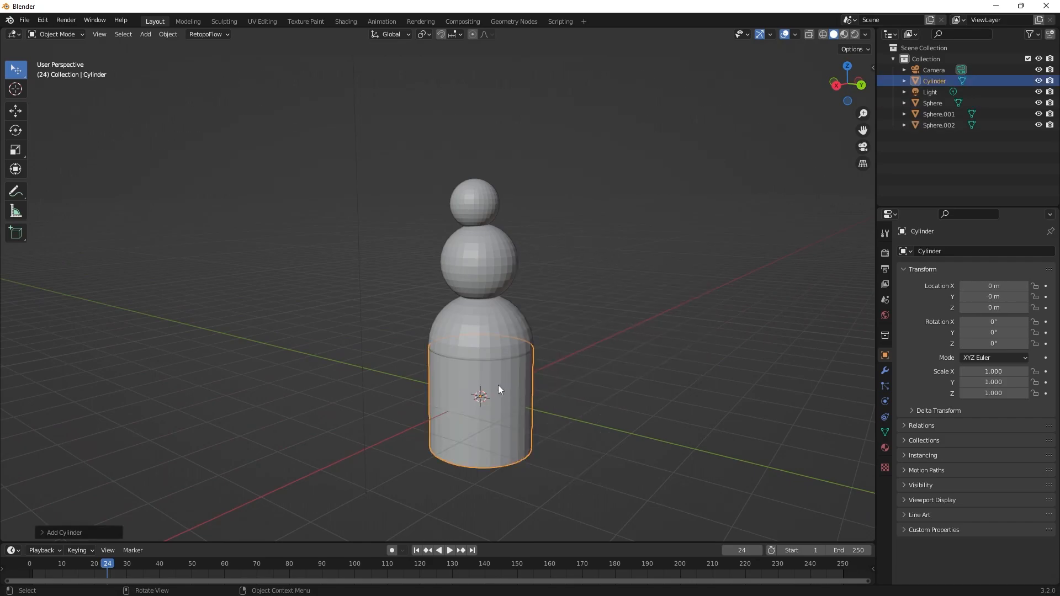
pyautogui.press('g')
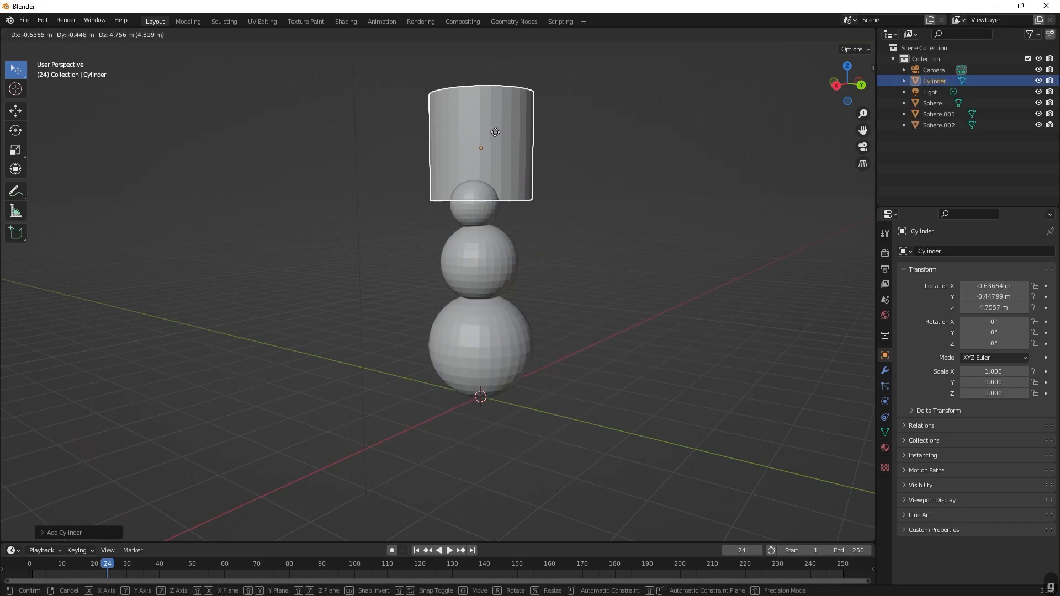
pyautogui.click(494, 131)
pyautogui.moveTo(495, 131); pyautogui.dragTo(610, 199, button='middle')
pyautogui.press('g')
pyautogui.click(454, 330)
# Flatten the cylinder along Z to a scale of about 0.094 and lower it onto the head, at Z about 4.16 m.
pyautogui.press('s')
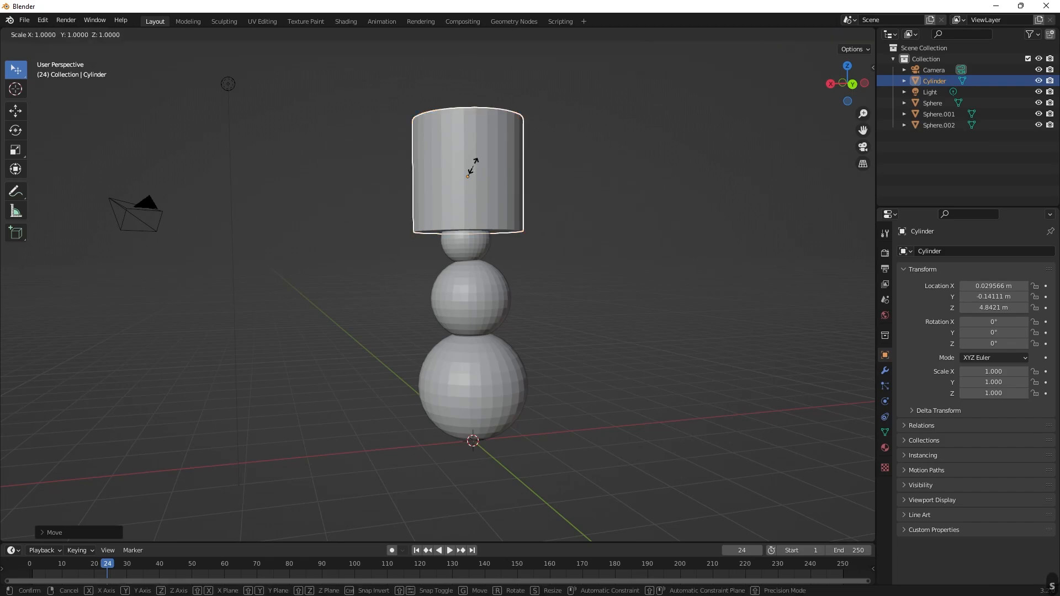
pyautogui.press('z')
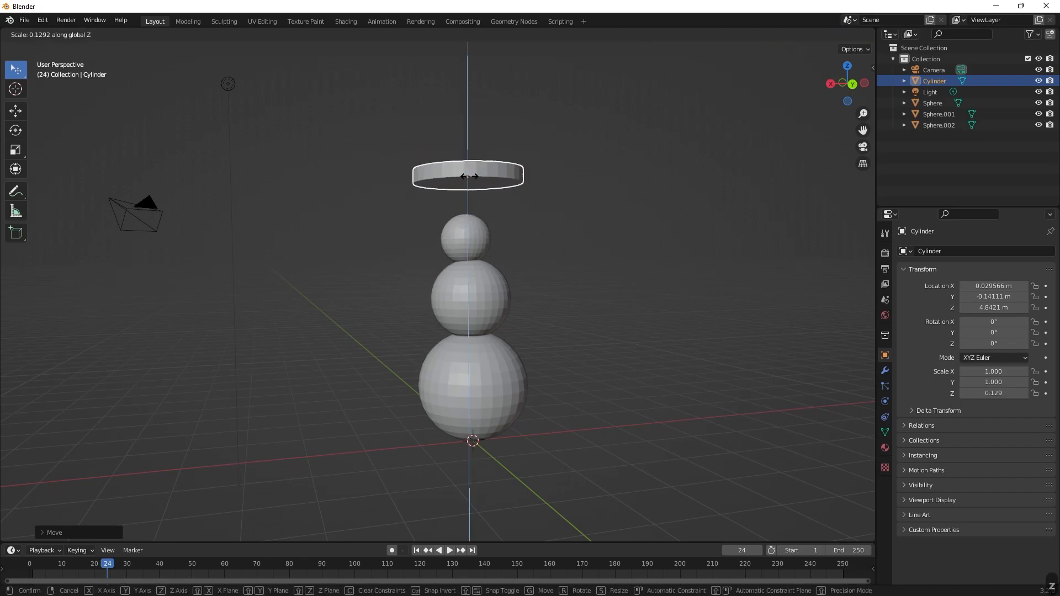
pyautogui.click(470, 179)
pyautogui.moveTo(468, 180); pyautogui.dragTo(468, 217)
# Tilt the flattened cylinder slightly, to a Y rotation of about 4°.
pyautogui.press('r')
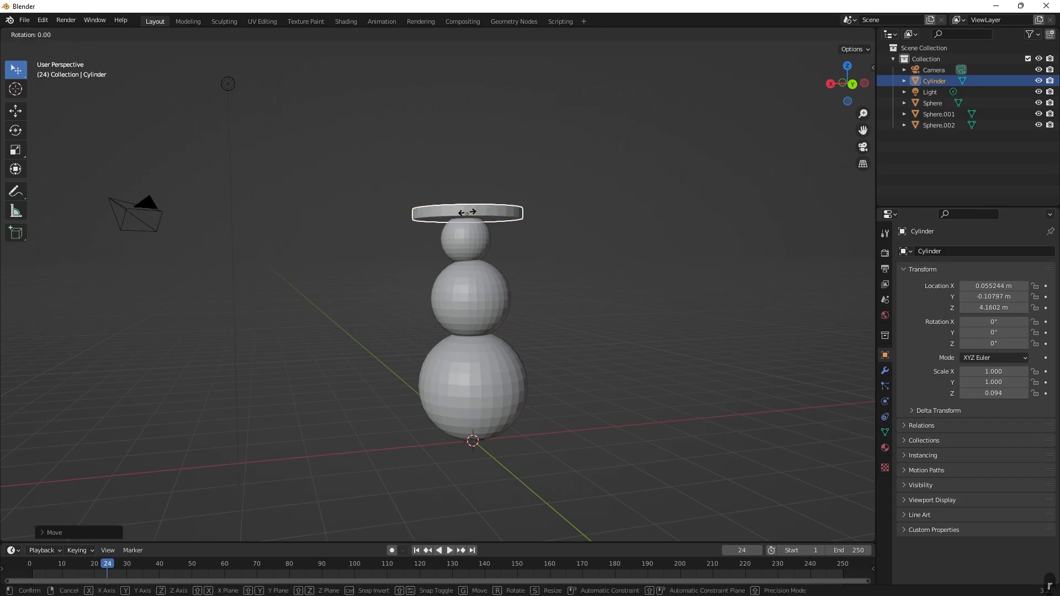
pyautogui.press('Escape')
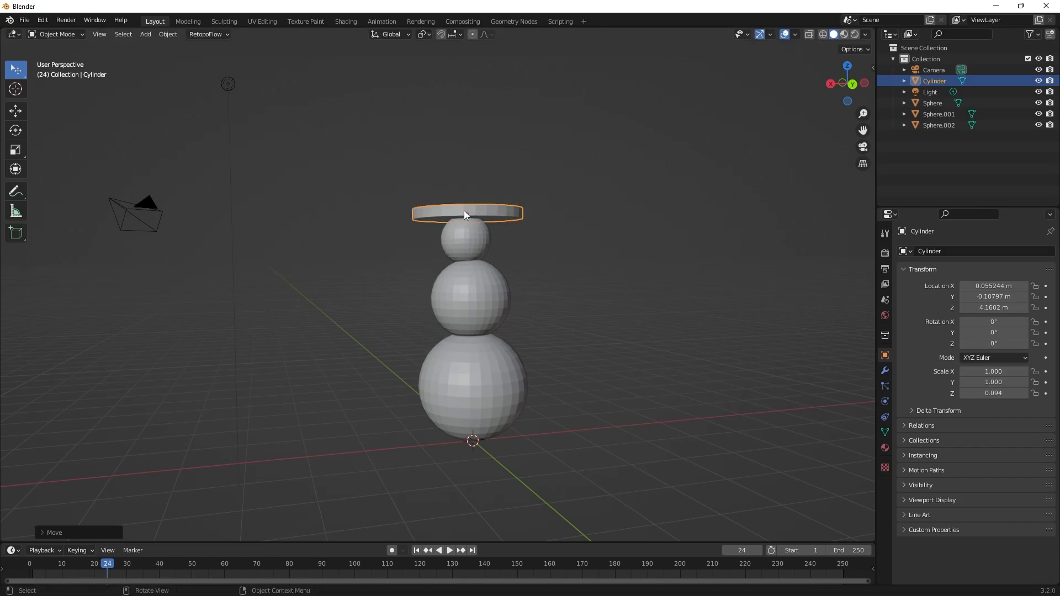
pyautogui.press('r')
pyautogui.click(462, 214)
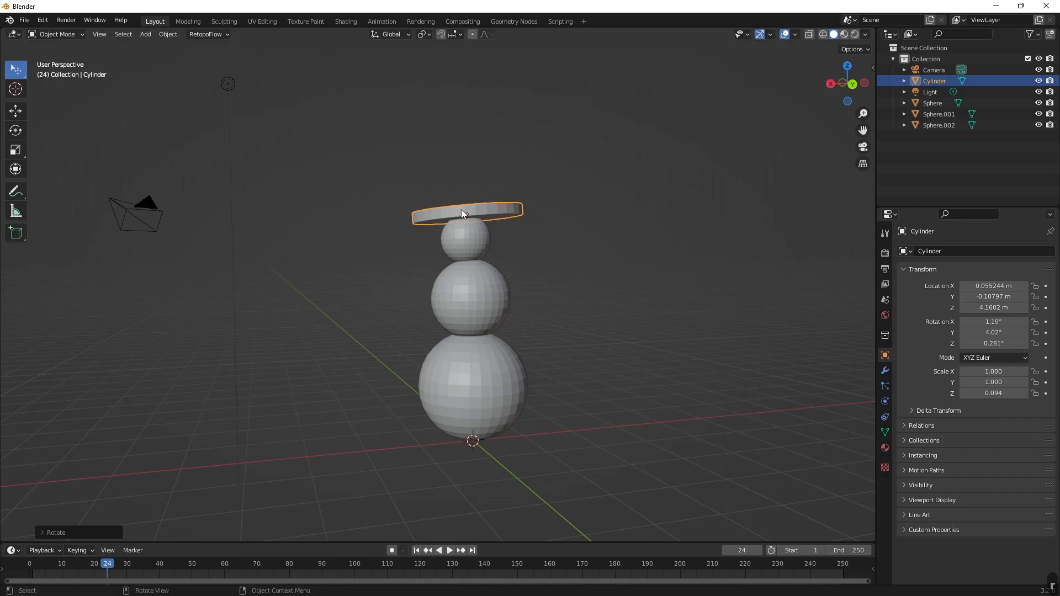
# Scale the hat brim to about 0.537 in X and Y, seat it on the head at Z about 4.09 m, and deselect it.
pyautogui.press('s')
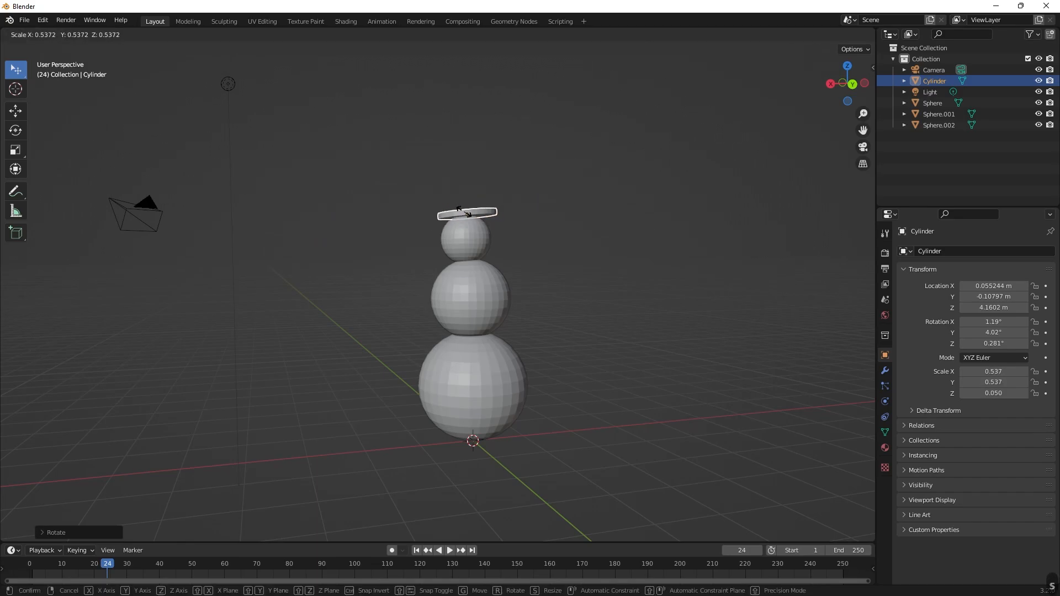
pyautogui.click(462, 212)
pyautogui.press('g')
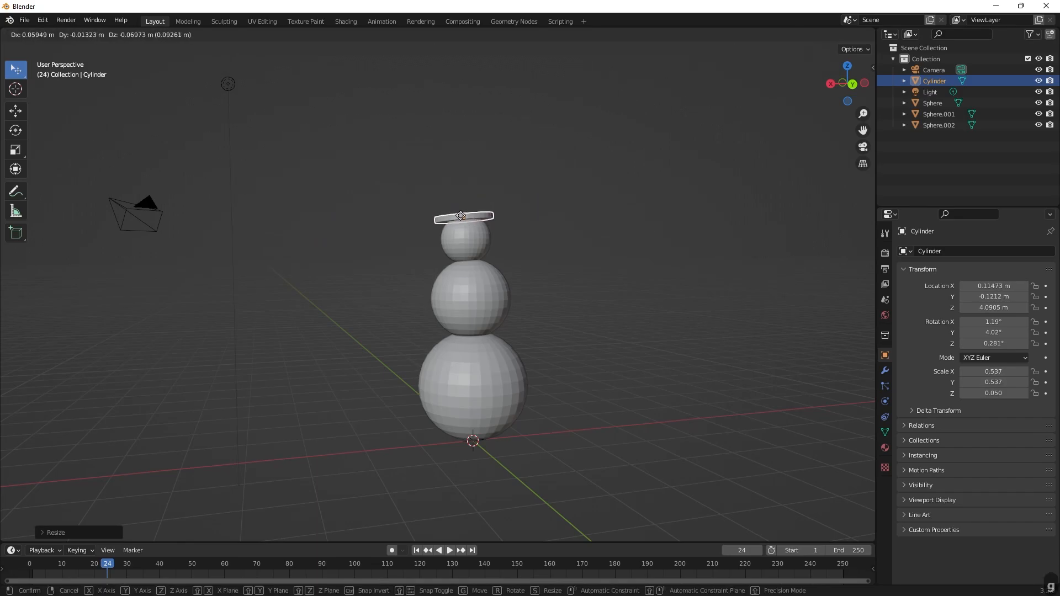
pyautogui.click(461, 216)
pyautogui.click(528, 218)
# Add a second cylinder for the hat's crown and move it above the snowman's head, to Z about 4.738 m.
pyautogui.moveTo(528, 219); pyautogui.dragTo(551, 296, button='middle')
pyautogui.scroll(5, 536, 254)
pyautogui.scroll(-4, 546, 256)
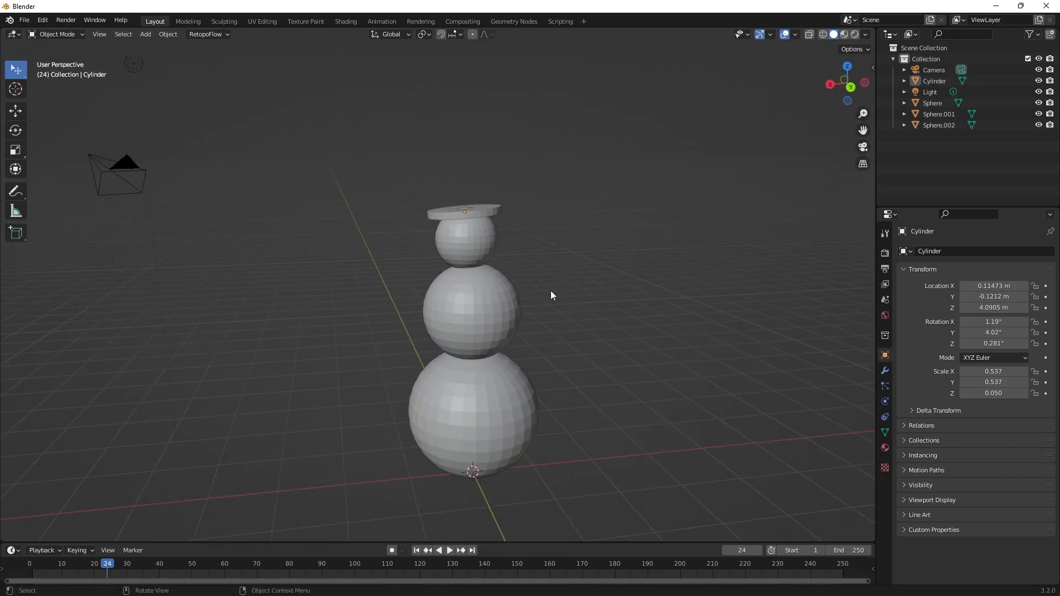
pyautogui.hotkey('shift', 'a')
pyautogui.moveTo(542, 276)
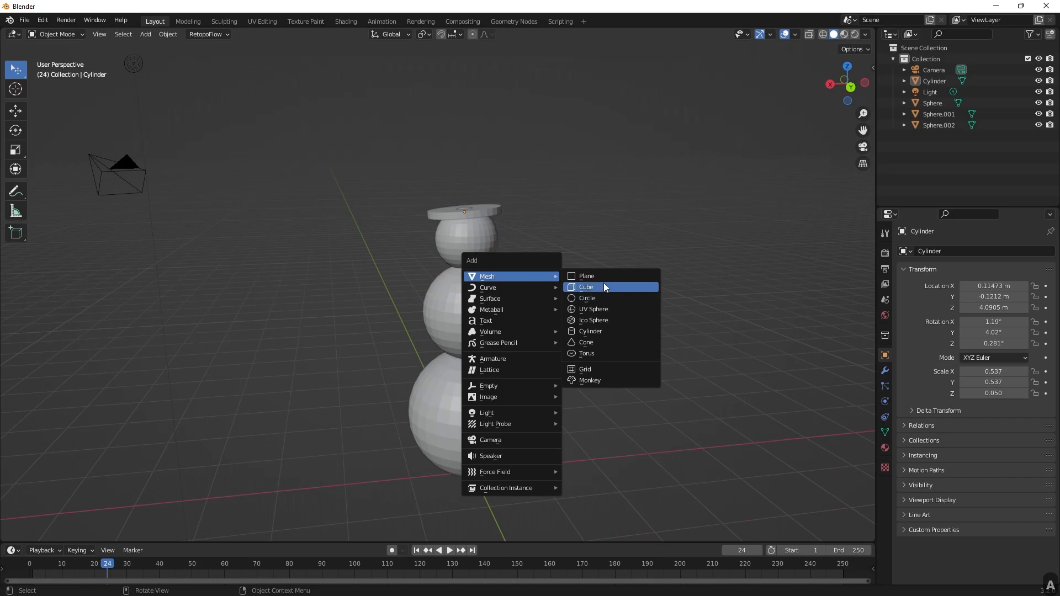
pyautogui.click(596, 331)
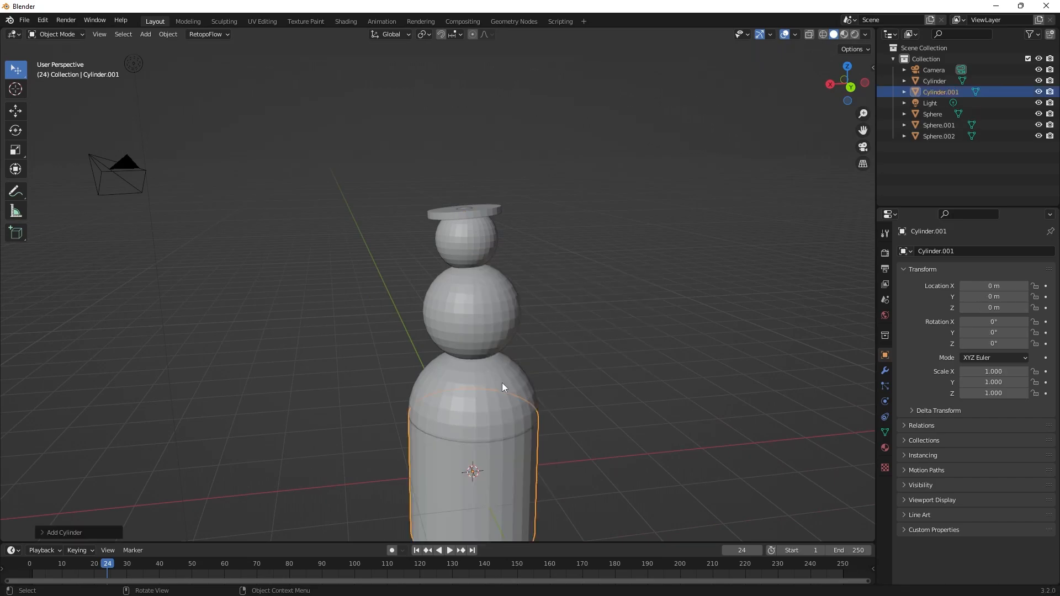
pyautogui.press('g')
pyautogui.click(492, 73)
# Scale the crown cylinder to about 0.529 and move it toward the brim, to about X -0.47, Y -0.291, Z 4.454 m.
pyautogui.moveTo(596, 165); pyautogui.dragTo(676, 183, button='middle')
pyautogui.press('s')
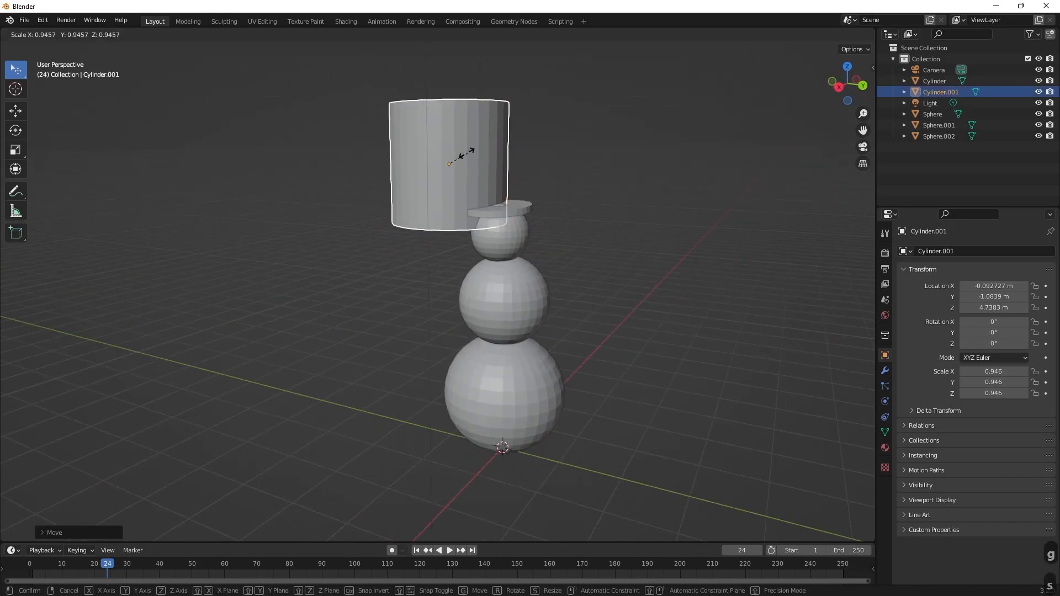
pyautogui.click(457, 170)
pyautogui.press('g')
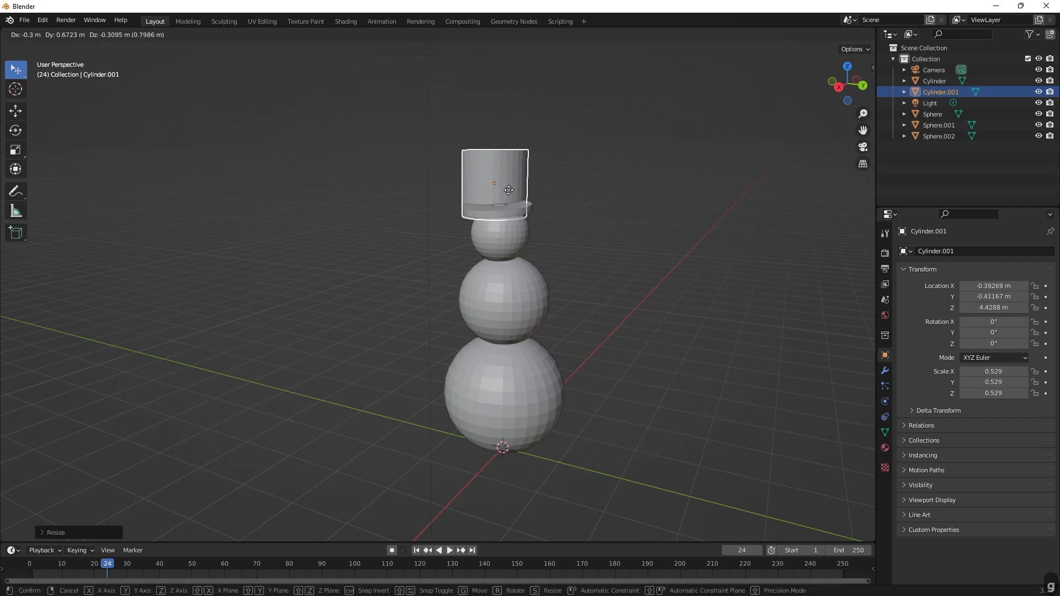
pyautogui.click(523, 191)
# Move the crown cylinder over the brim, to about X 0.078, Y -0.252, Z 4.412 m, and scale it to about 0.471.
pyautogui.moveTo(522, 191); pyautogui.dragTo(490, 226, button='middle')
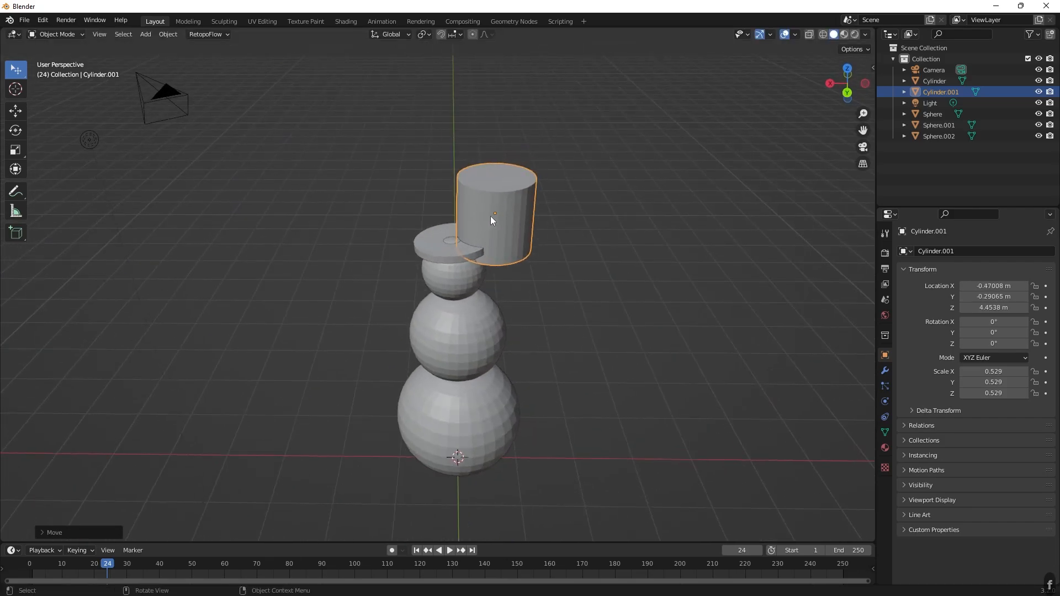
pyautogui.press('g')
pyautogui.click(445, 221)
pyautogui.press('s')
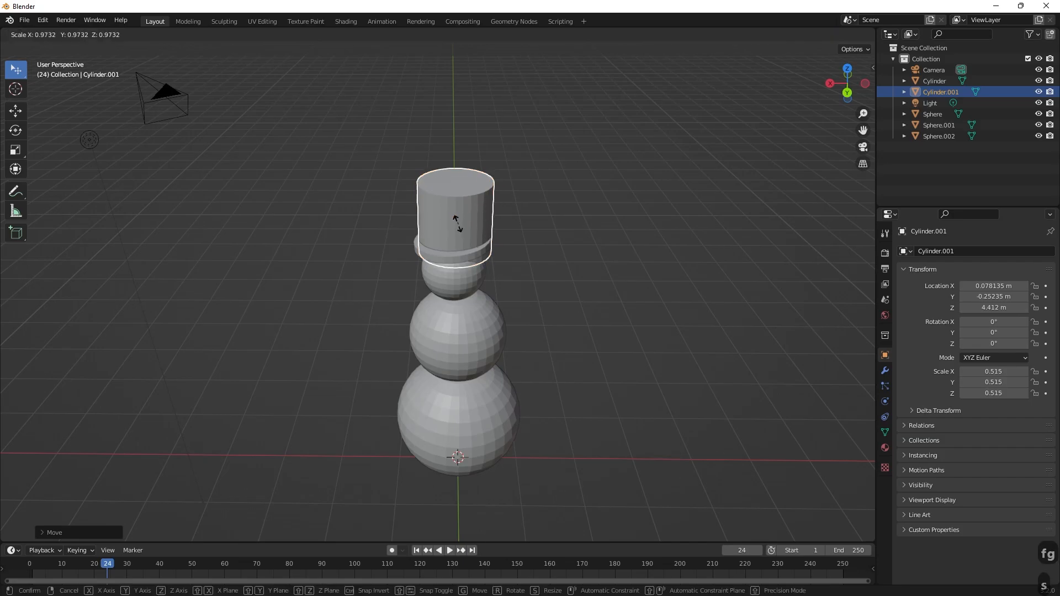
pyautogui.click(452, 220)
# Move the crown cylinder to about X 0.169, Y -0.227, Z 4.435 m and scale it down to about 0.349.
pyautogui.moveTo(525, 204); pyautogui.dragTo(442, 196, button='middle')
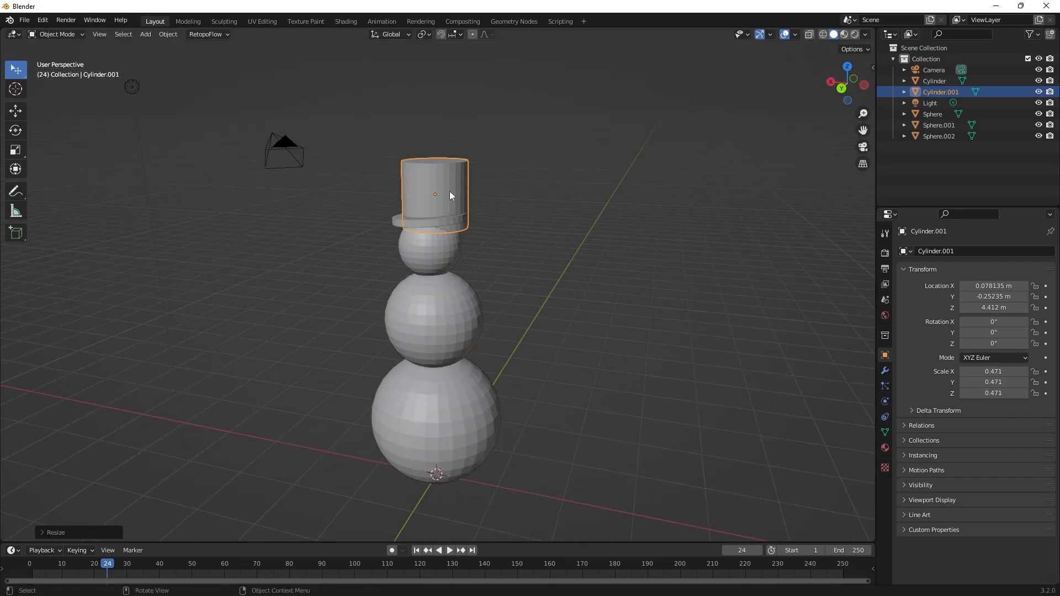
pyautogui.press('g')
pyautogui.click(443, 194)
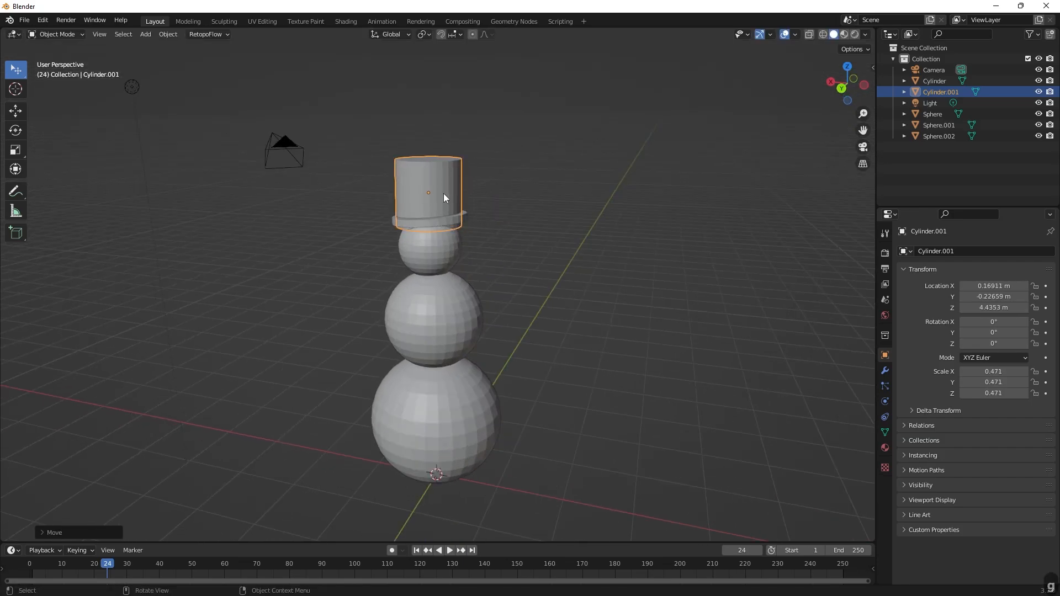
pyautogui.press('s')
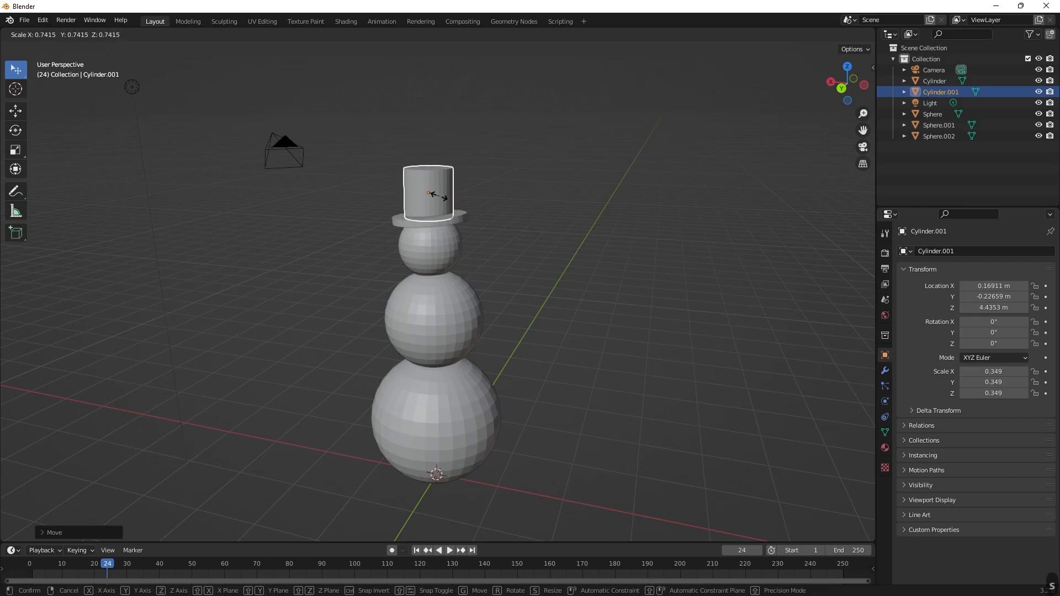
pyautogui.click(437, 195)
# Center the crown on the hat brim at about X 0.156, Y -0.105, Z 4.442 m and deselect it.
pyautogui.moveTo(532, 197); pyautogui.dragTo(652, 210, button='middle')
pyautogui.scroll(4, 654, 201)
pyautogui.scroll(2, 656, 193)
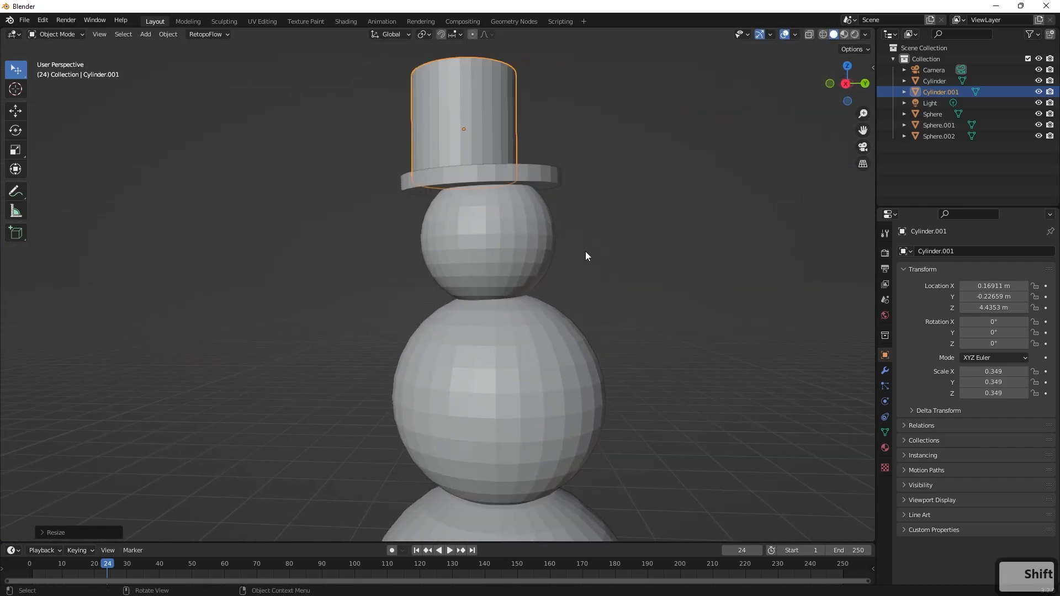
pyautogui.press('g')
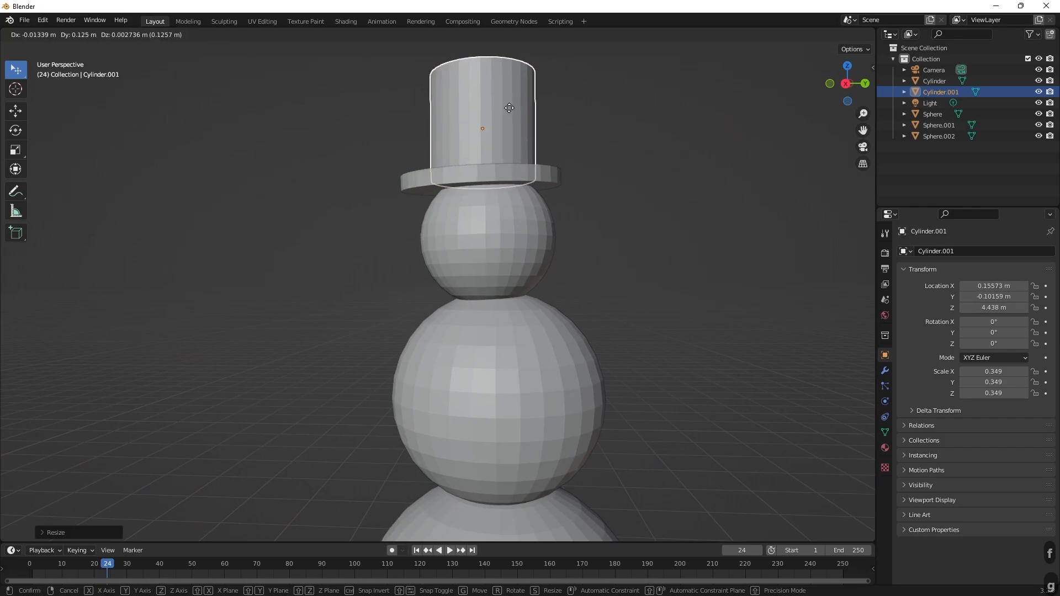
pyautogui.click(535, 116)
pyautogui.moveTo(535, 116); pyautogui.dragTo(471, 187, button='middle')
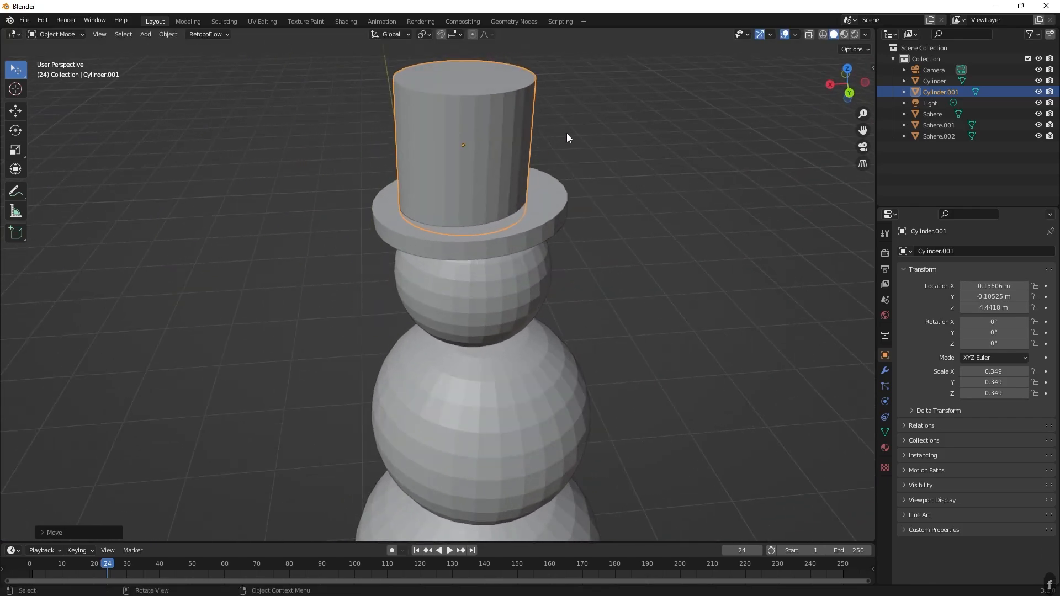
pyautogui.moveTo(565, 135); pyautogui.dragTo(595, 171, button='middle')
pyautogui.click(571, 180)
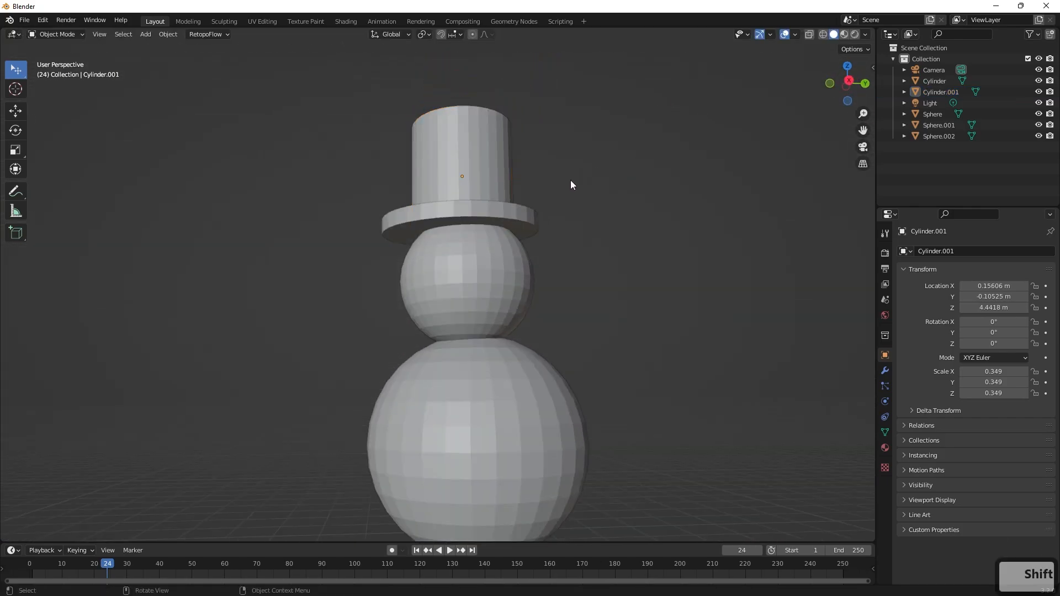
# Examine the whole snowman and the seating of its hat from several angles and distances.
pyautogui.scroll(-2, 572, 197)
pyautogui.moveTo(512, 226); pyautogui.dragTo(470, 367, button='middle')
pyautogui.scroll(-4, 486, 284)
pyautogui.scroll(-2, 572, 239)
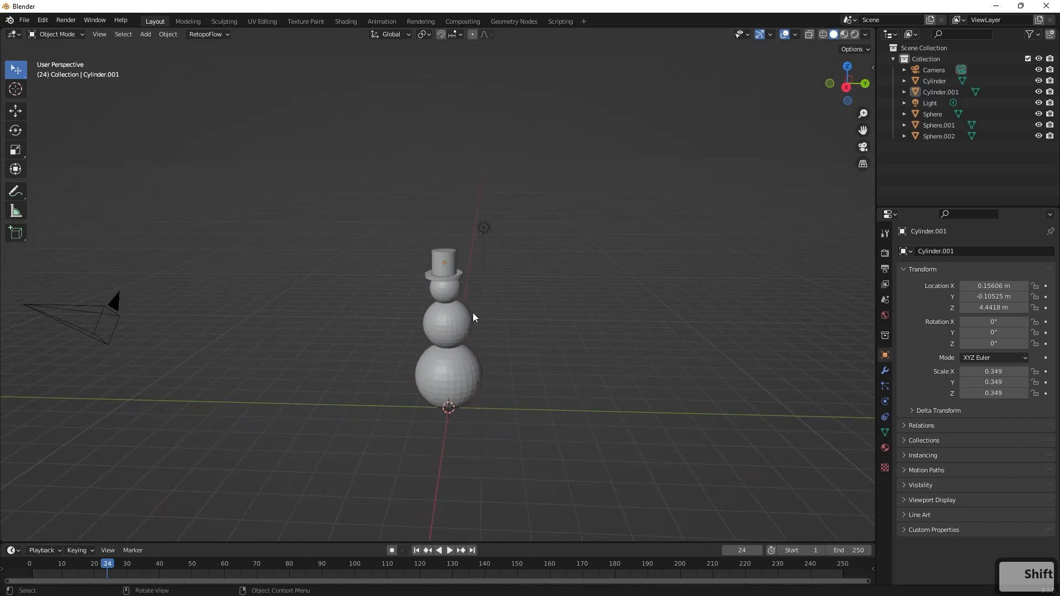
pyautogui.moveTo(472, 312); pyautogui.dragTo(485, 218, button='middle')
pyautogui.scroll(3, 538, 332)
pyautogui.scroll(2, 527, 248)
pyautogui.scroll(-4, 508, 232)
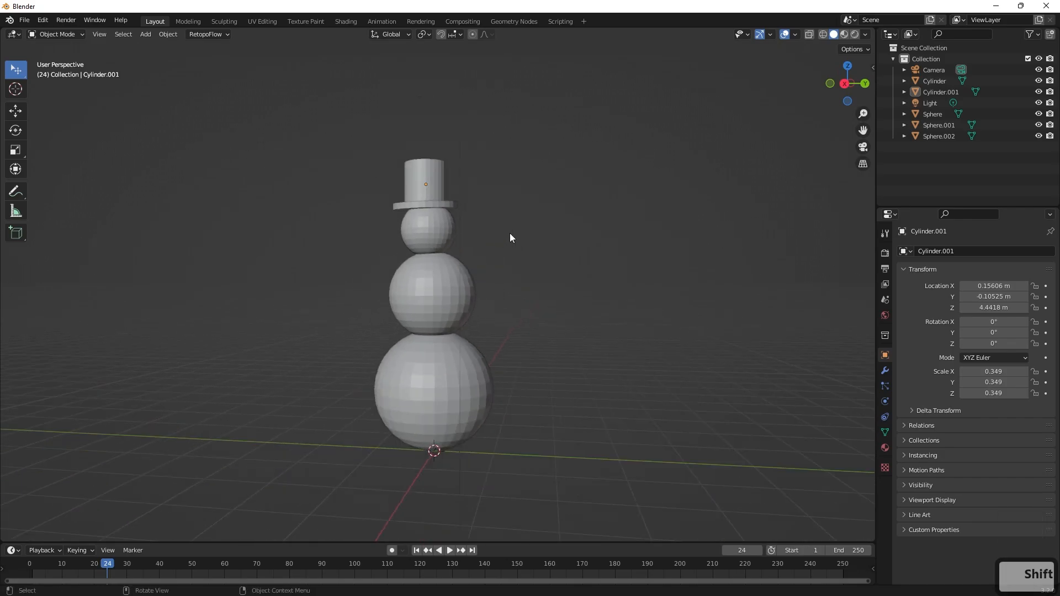
pyautogui.scroll(2, 509, 232)
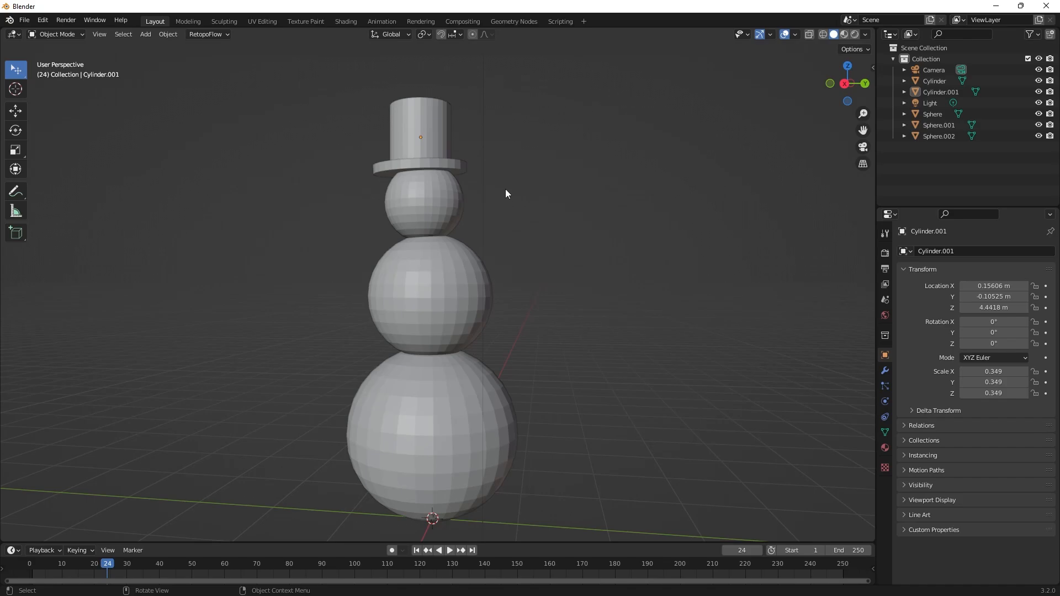
pyautogui.scroll(-2, 506, 189)
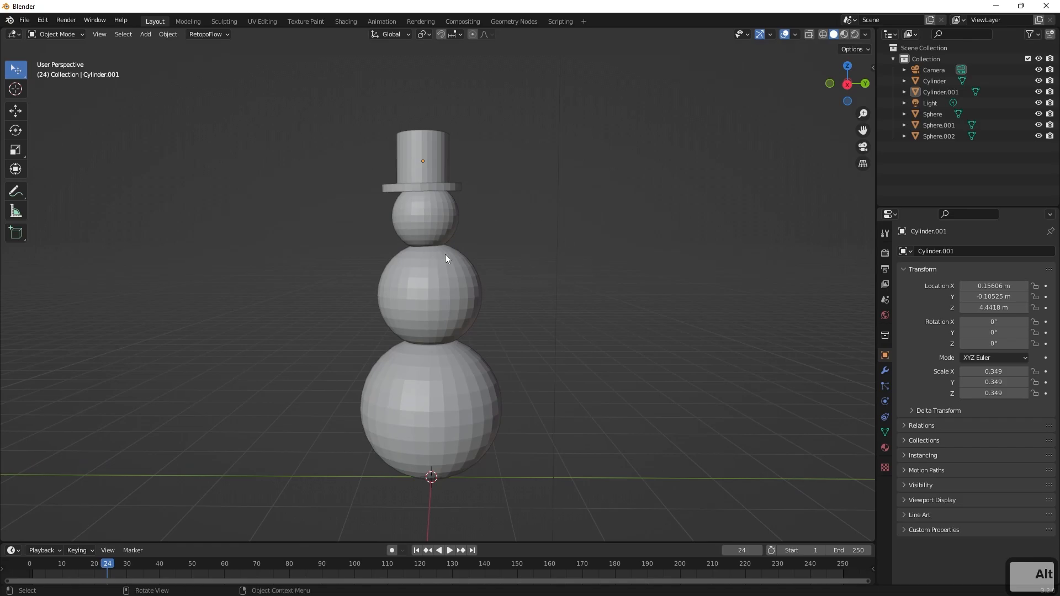
pyautogui.moveTo(446, 258); pyautogui.dragTo(476, 229, button='middle')
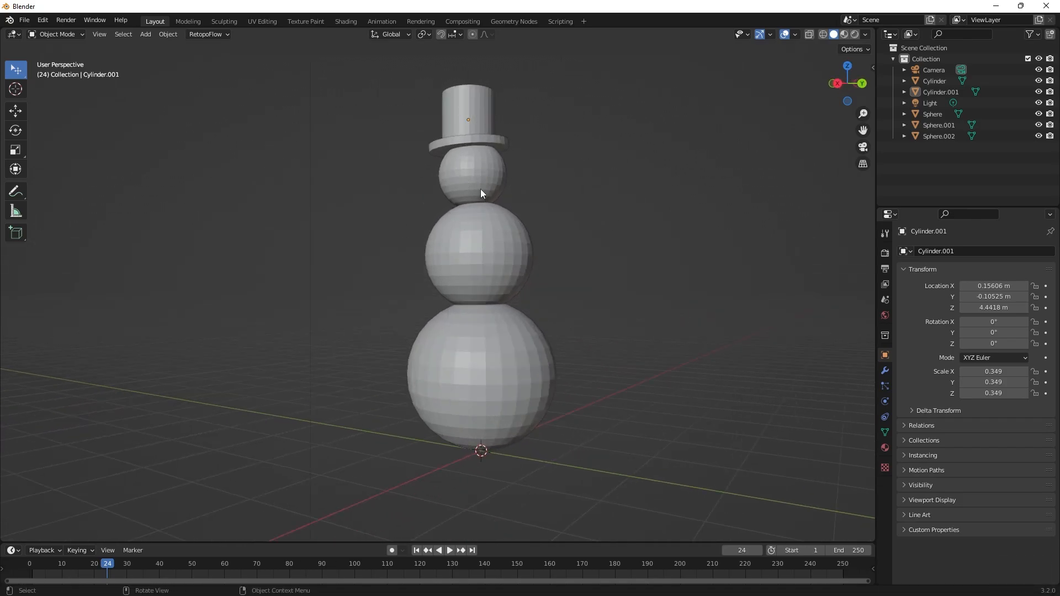
# Apply Shade Smooth to the snowman's head sphere.
pyautogui.click(491, 177)
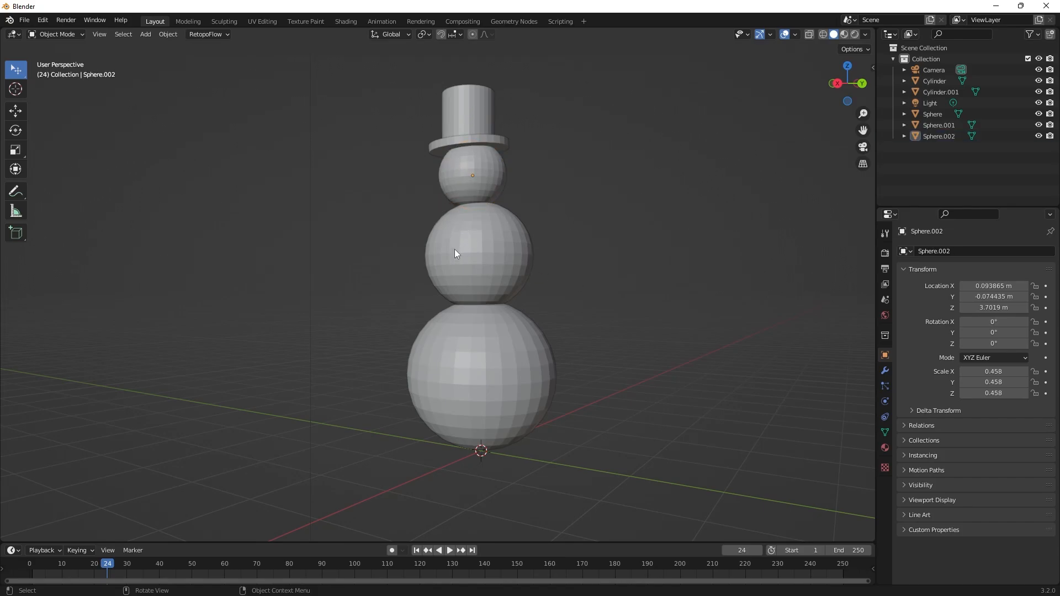
pyautogui.click(487, 243)
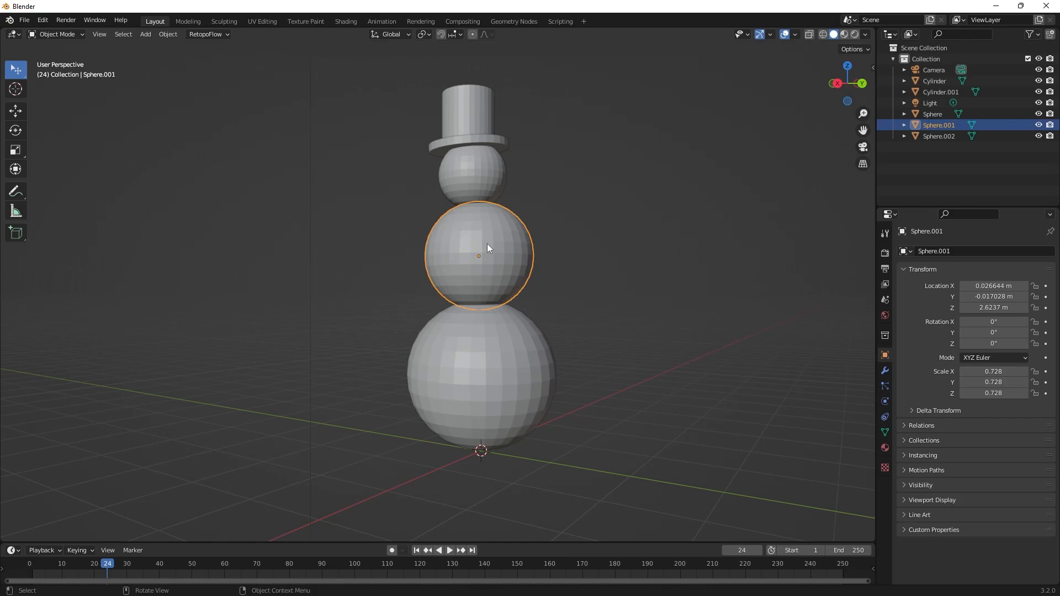
pyautogui.click(491, 181)
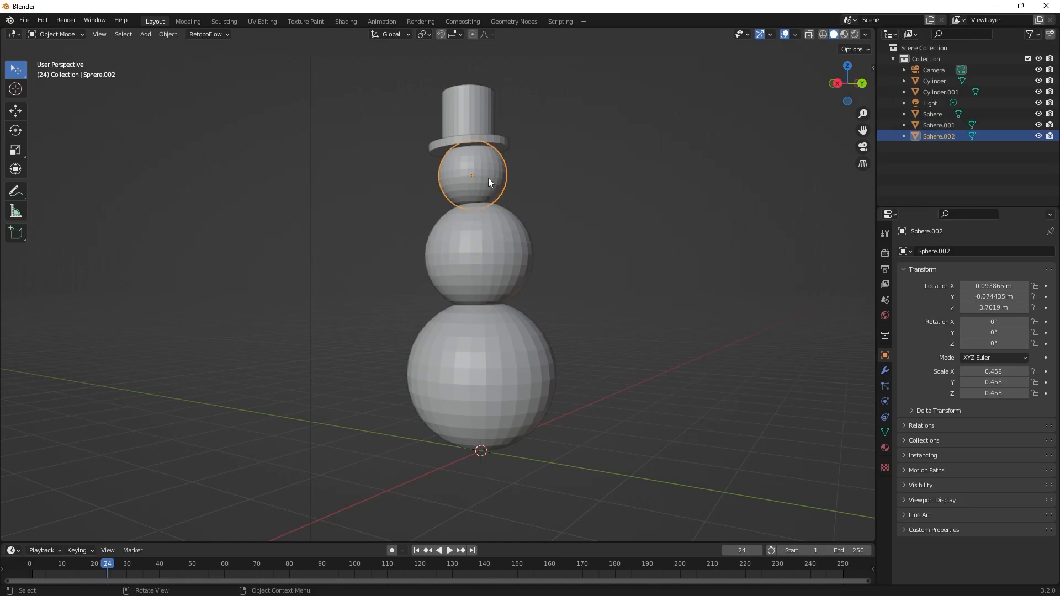
pyautogui.rightClick(488, 180)
pyautogui.click(594, 180)
pyautogui.click(482, 164)
pyautogui.rightClick(482, 163)
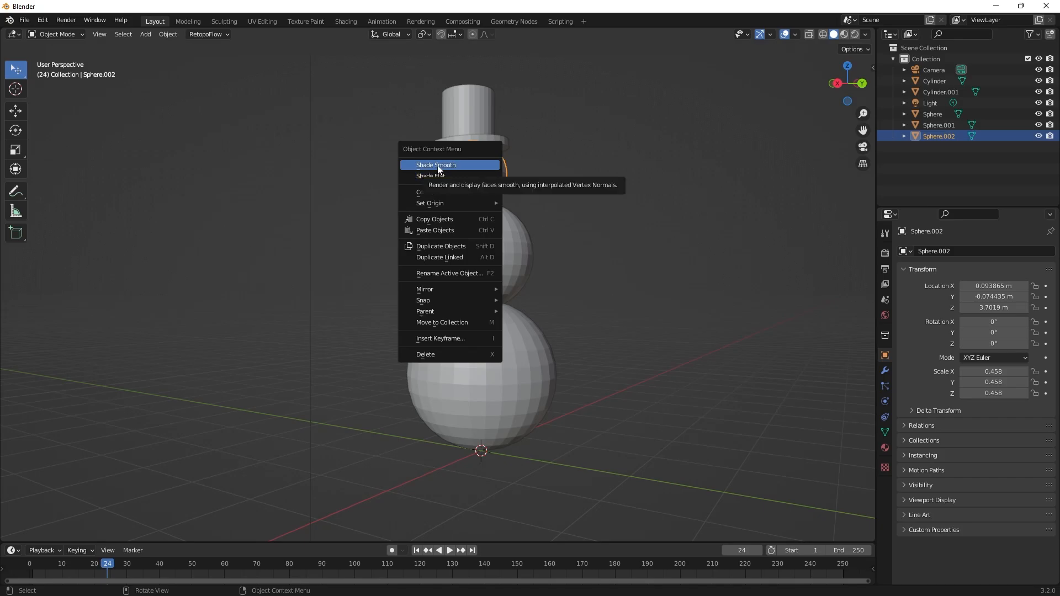
pyautogui.click(438, 166)
# Apply Shade Smooth to the middle and bottom body spheres, and clear the selection.
pyautogui.click(501, 230)
pyautogui.rightClick(501, 230)
pyautogui.click(501, 231)
pyautogui.click(492, 330)
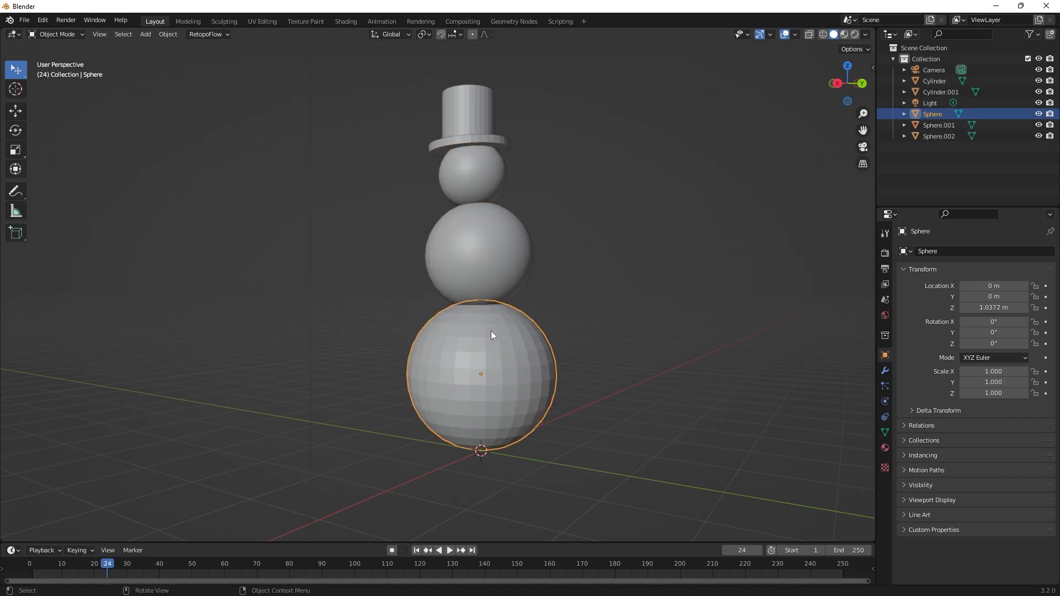
pyautogui.rightClick(491, 330)
pyautogui.click(451, 331)
pyautogui.click(586, 287)
# Add a UV sphere at the world origin, reduce its number of segments, and deselect it.
pyautogui.moveTo(586, 287)
pyautogui.mouseDown(button='middle')
pyautogui.moveTo(612, 303)
pyautogui.moveTo(582, 307)
pyautogui.mouseUp(button='middle')
pyautogui.hotkey('shift', 'a')
pyautogui.moveTo(566, 305)
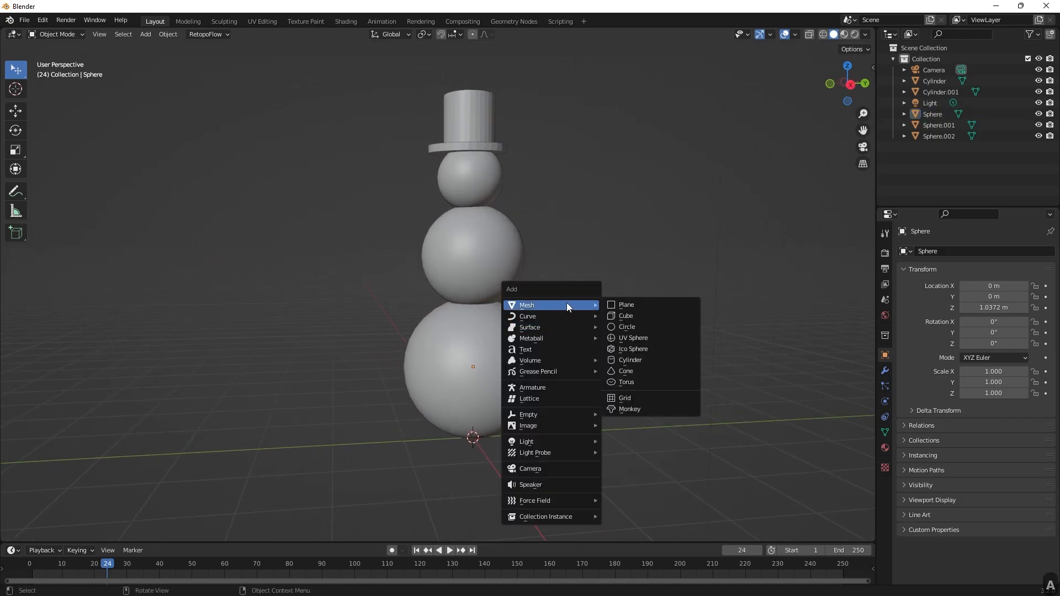
pyautogui.click(635, 337)
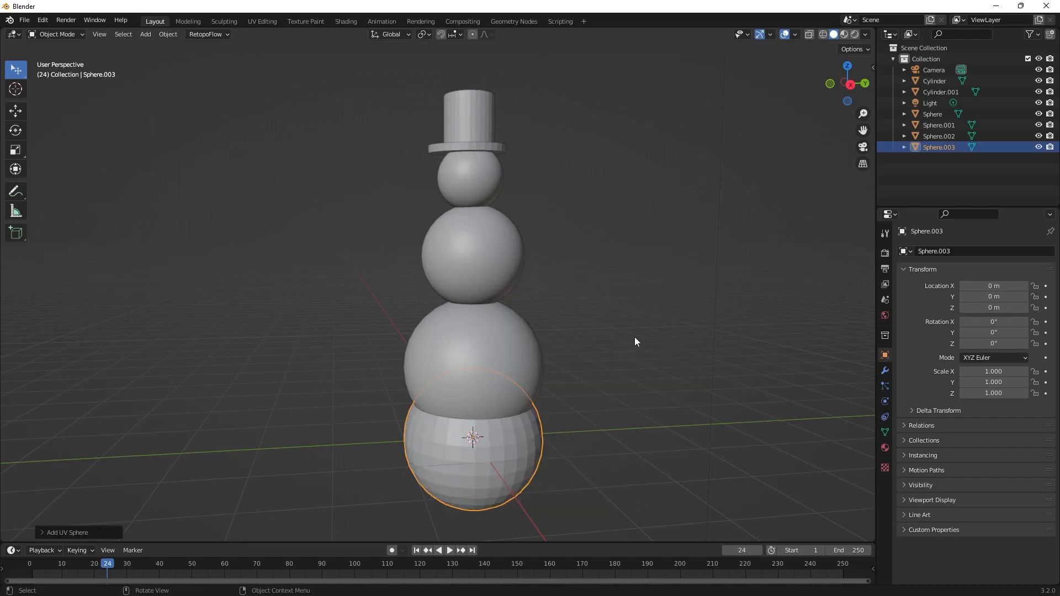
pyautogui.moveTo(634, 338); pyautogui.dragTo(445, 370, button='middle')
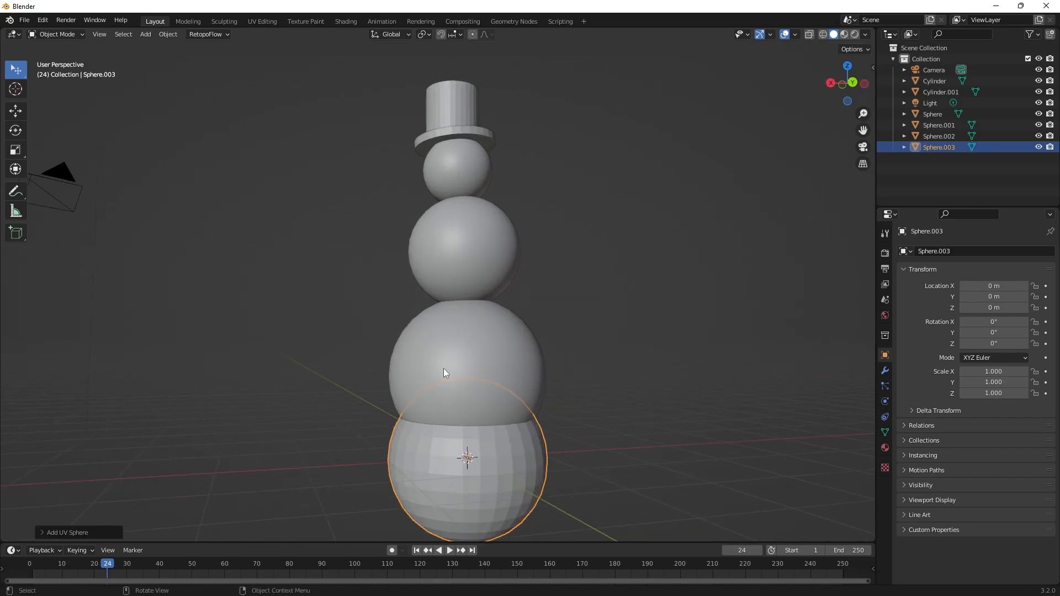
pyautogui.click(41, 532)
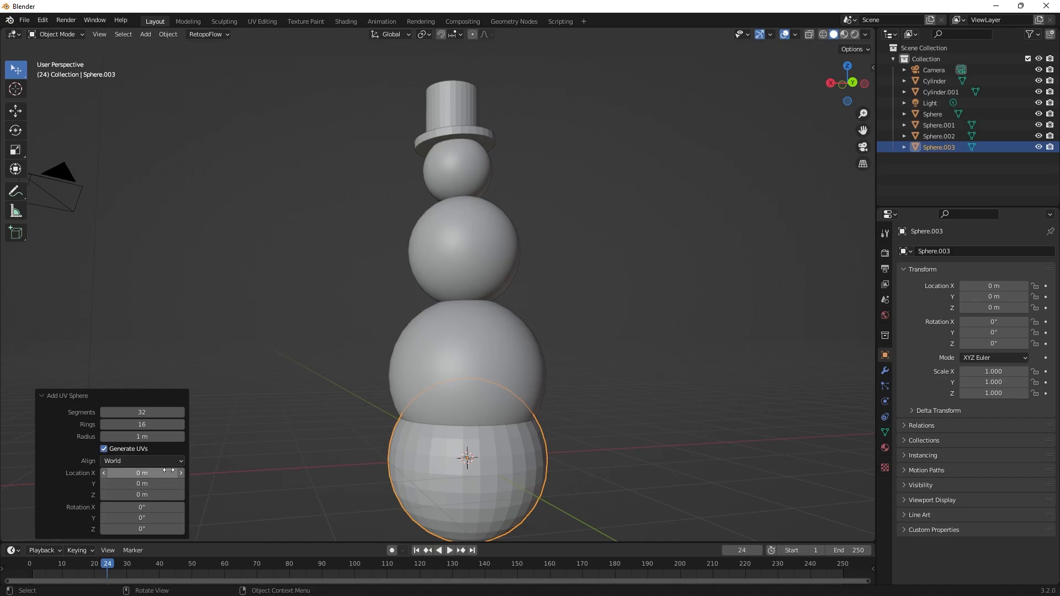
pyautogui.moveTo(160, 413); pyautogui.dragTo(137, 412)
pyautogui.click(704, 383)
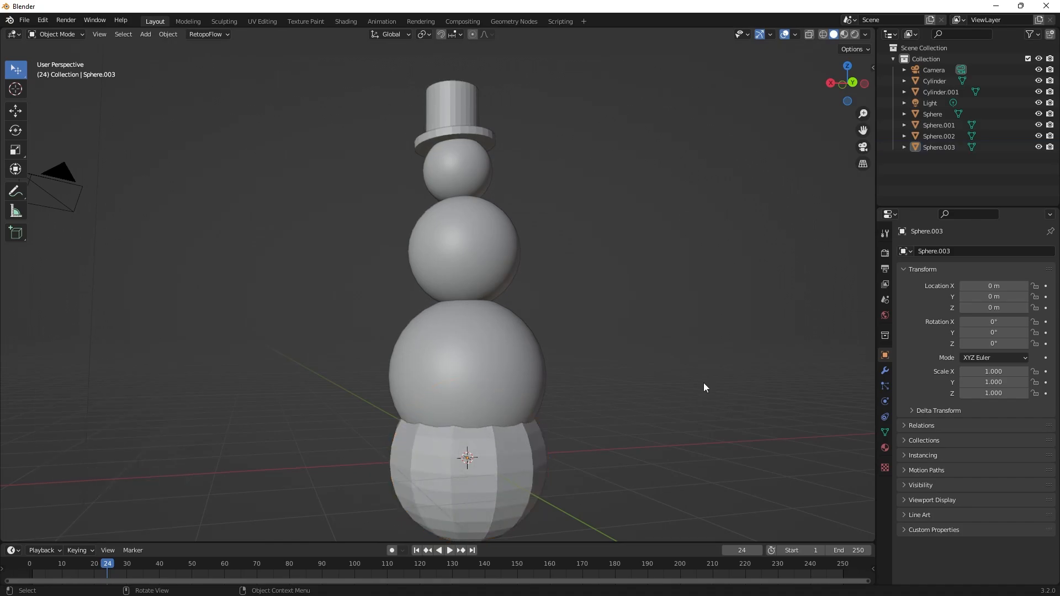
# Move the new low-segment sphere beside the head, to about X 0.93, Y 0.013, Z 3.662 m, and scale it to about 0.356.
pyautogui.click(478, 433)
pyautogui.press('s')
pyautogui.rightClick(422, 342)
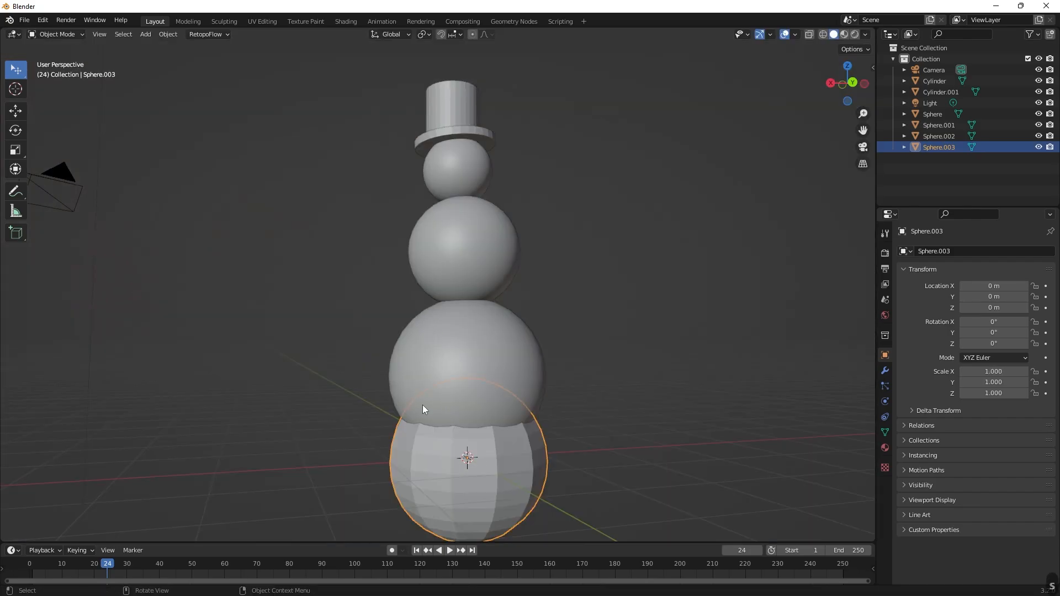
pyautogui.press('g')
pyautogui.click(389, 177)
pyautogui.press('s')
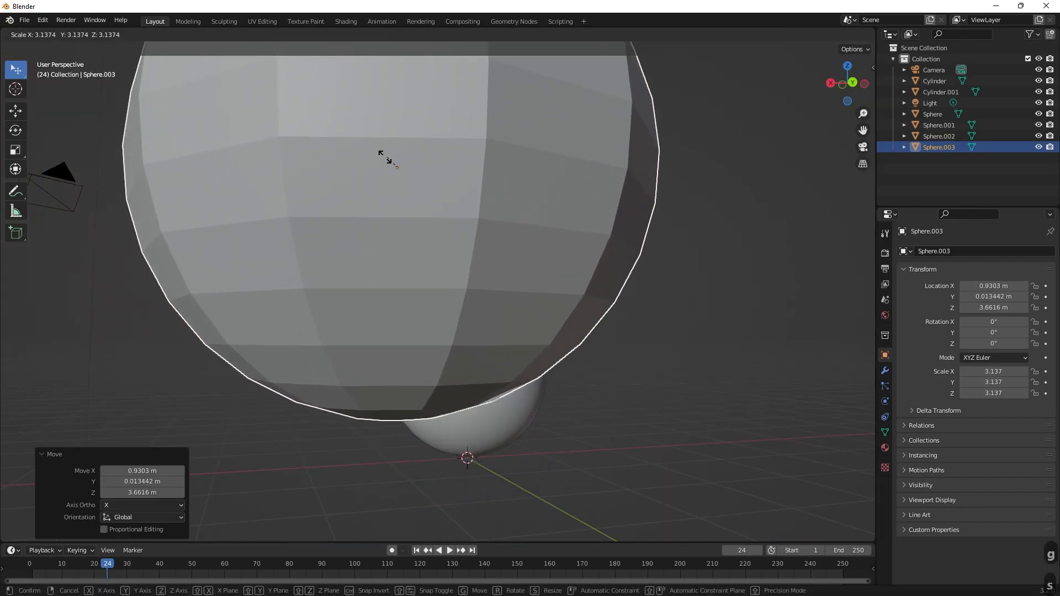
pyautogui.click(400, 167)
# Scale the sphere beside the head down to about 0.048 for an eye.
pyautogui.scroll(4, 400, 167)
pyautogui.keyDown('shift'); pyautogui.moveTo(400, 166); pyautogui.dragTo(469, 378, button='middle'); pyautogui.keyUp('shift')
pyautogui.press('s')
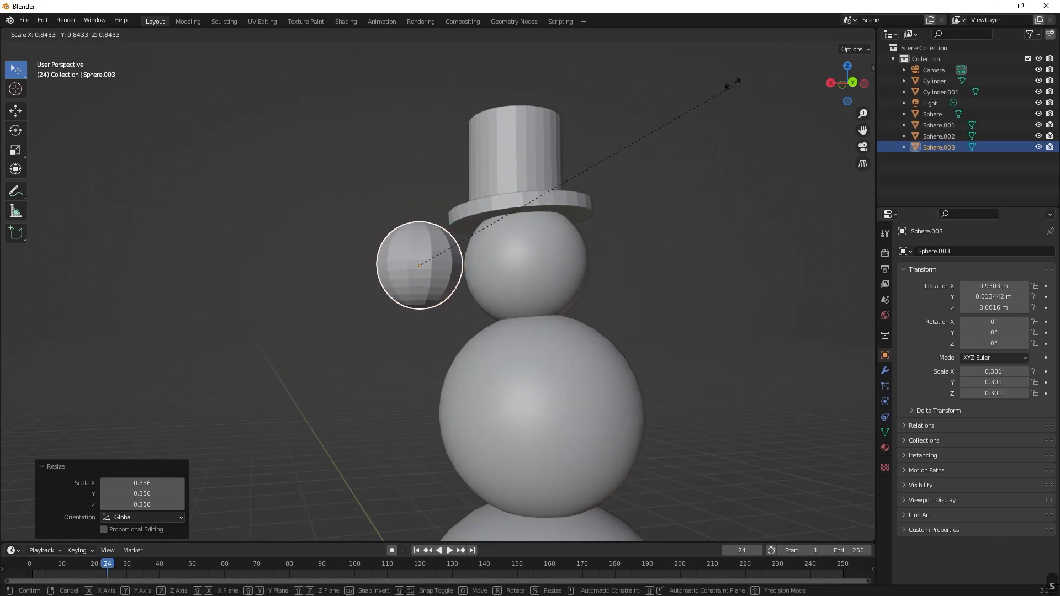
pyautogui.click(461, 222)
# Flatten the small eye sphere by scaling it 0.5 along the X axis.
pyautogui.scroll(4, 446, 285)
pyautogui.moveTo(465, 236)
pyautogui.mouseDown(button='middle')
pyautogui.moveTo(446, 286)
pyautogui.moveTo(415, 219)
pyautogui.moveTo(454, 236)
pyautogui.mouseUp(button='middle')
pyautogui.press('s')
pyautogui.press('x')
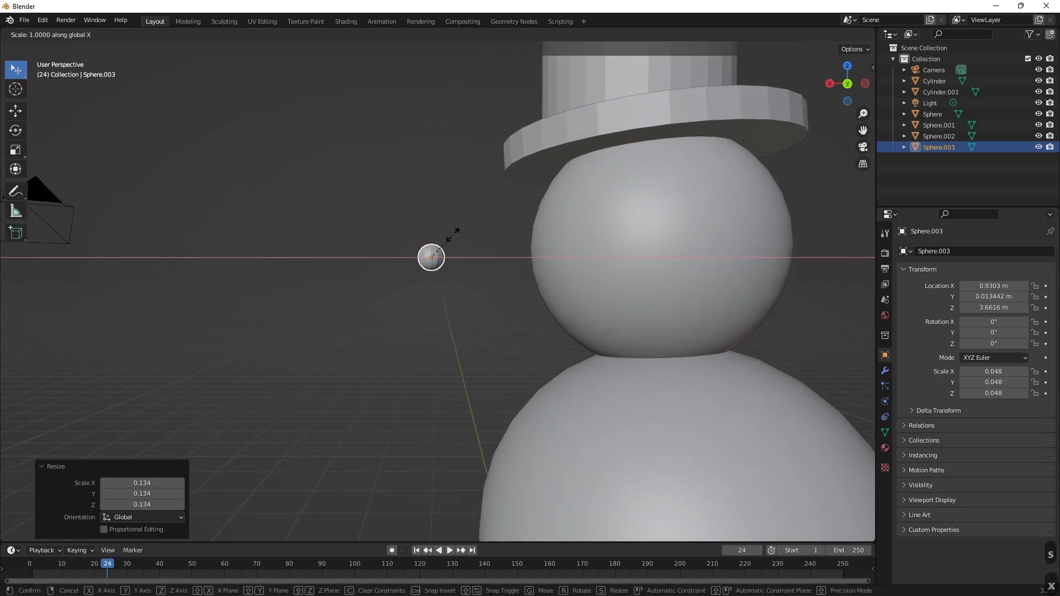
pyautogui.write('0.5')
pyautogui.press('Return')
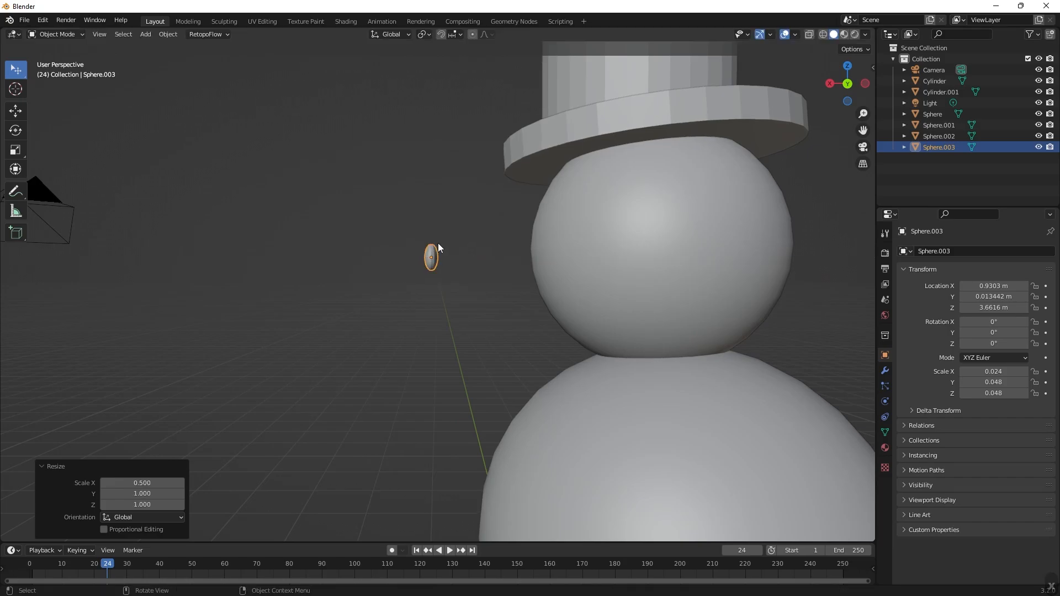
# Place the flattened eye on the head's face at about X 0.566, Y -0.325, Z 3.777 m and enlarge it by about 1.344.
pyautogui.moveTo(438, 243); pyautogui.dragTo(618, 279, button='middle')
pyautogui.press('g')
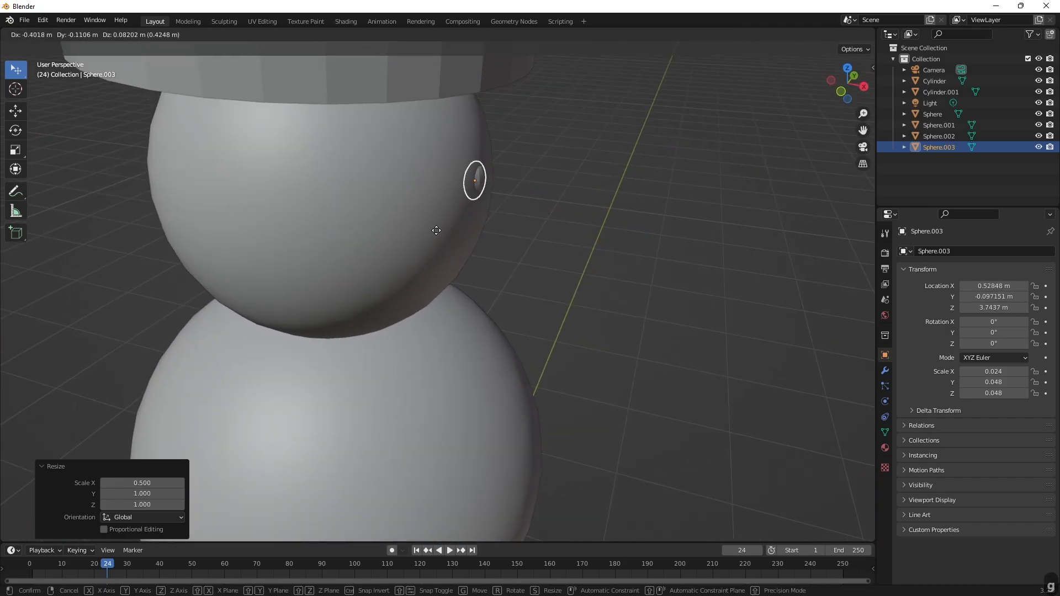
pyautogui.click(440, 230)
pyautogui.moveTo(440, 230); pyautogui.dragTo(650, 296, button='middle')
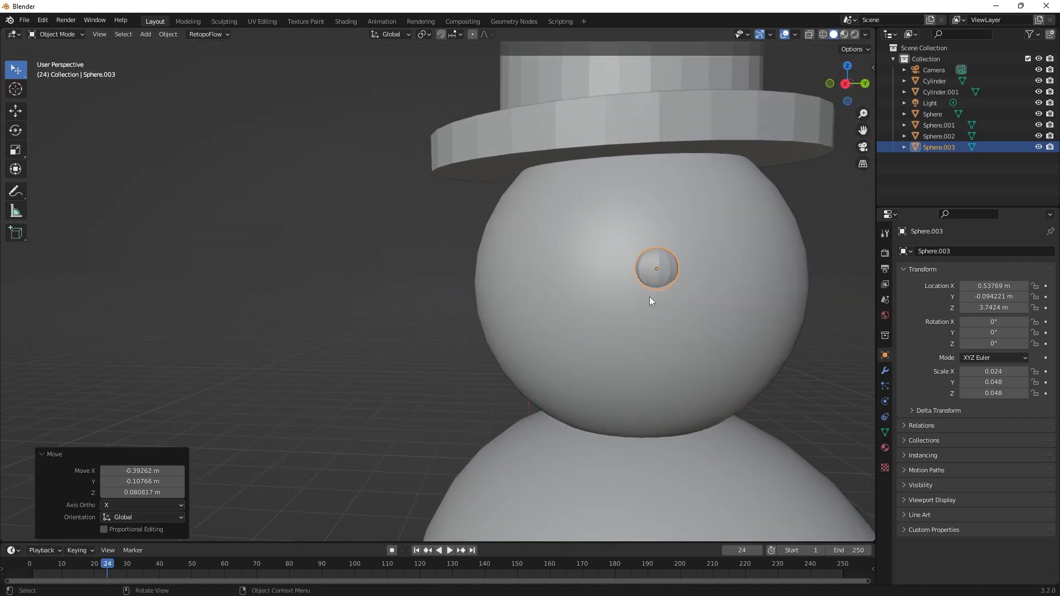
pyautogui.press('g')
pyautogui.click(548, 262)
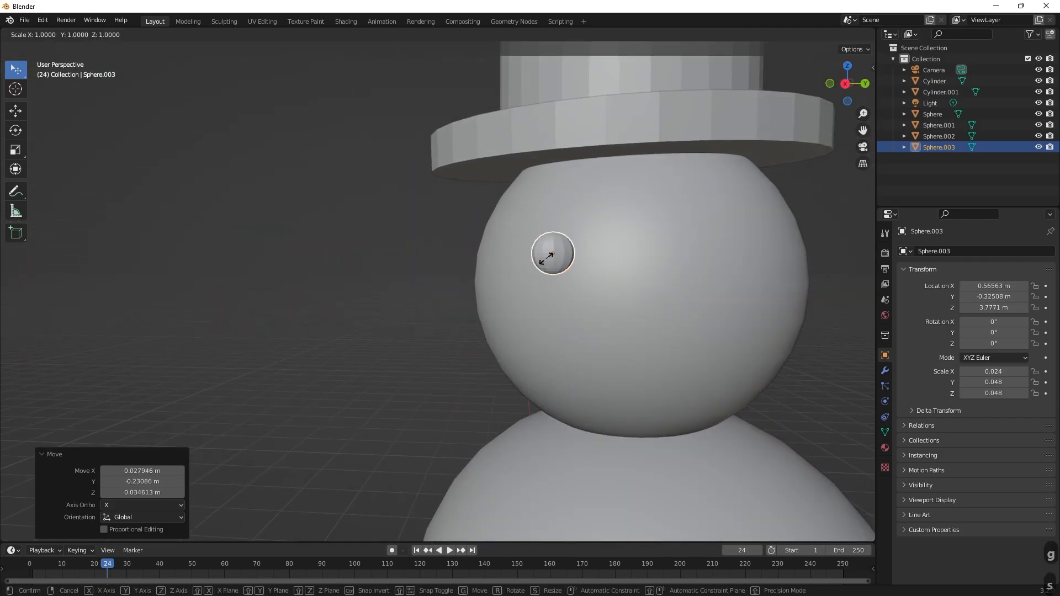
pyautogui.press('s')
pyautogui.click(516, 273)
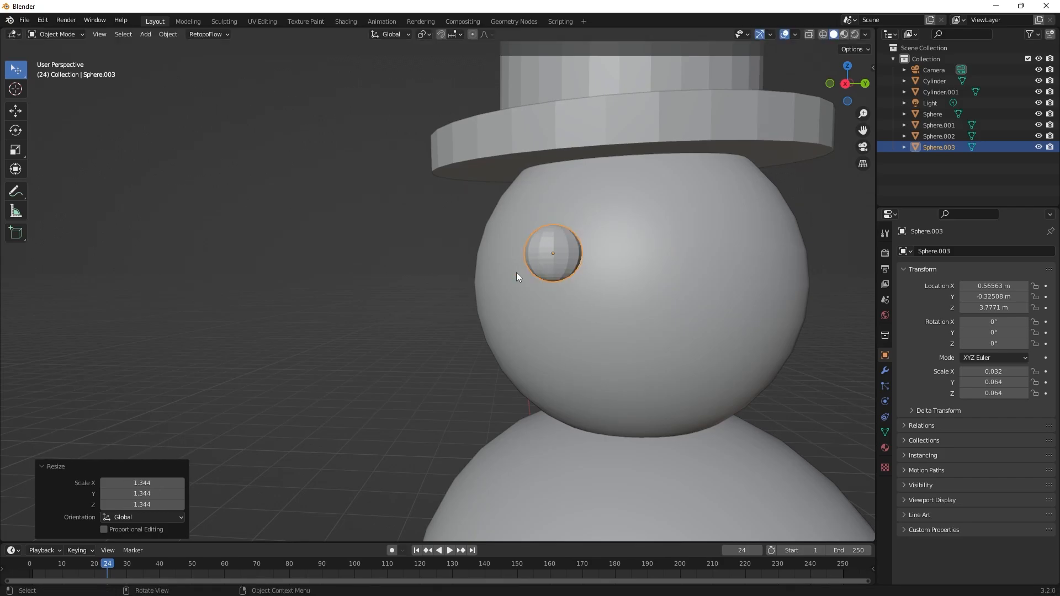
# Rotate the eye about 20.1° and push it onto the head surface, moving it about -0.089, 0.025, -0.019 m in X, Y, Z.
pyautogui.moveTo(516, 272); pyautogui.dragTo(449, 300, button='middle')
pyautogui.press('r')
pyautogui.click(428, 211)
pyautogui.press('g')
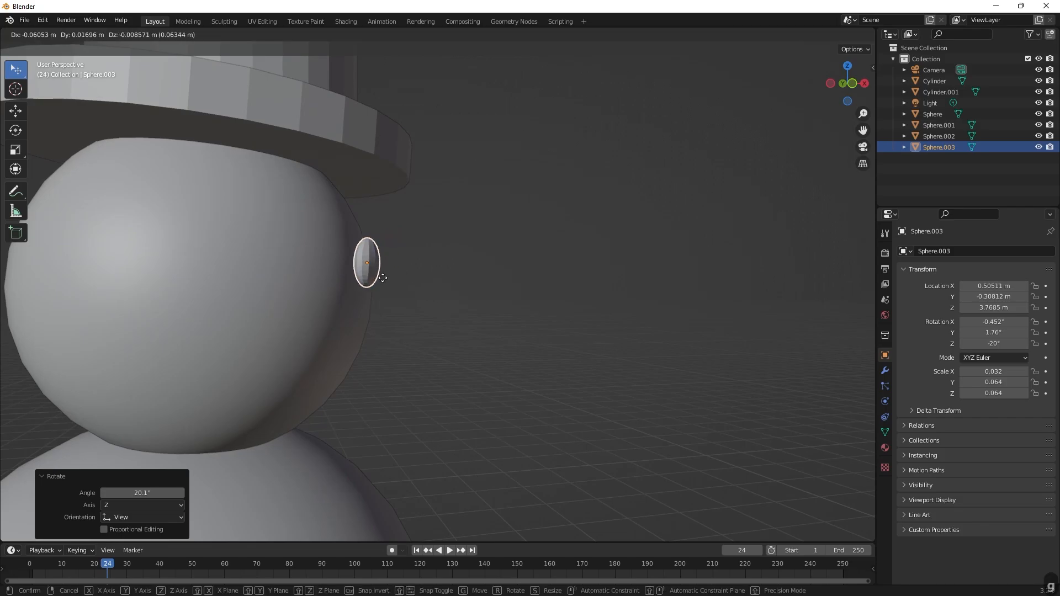
pyautogui.click(420, 287)
# Duplicate the eye and place the copy across the face at about X 0.455, Y 0.137, Z 3.751 m.
pyautogui.moveTo(439, 285); pyautogui.dragTo(298, 323, button='middle')
pyautogui.scroll(-2, 355, 285)
pyautogui.hotkey('shift', 'd')
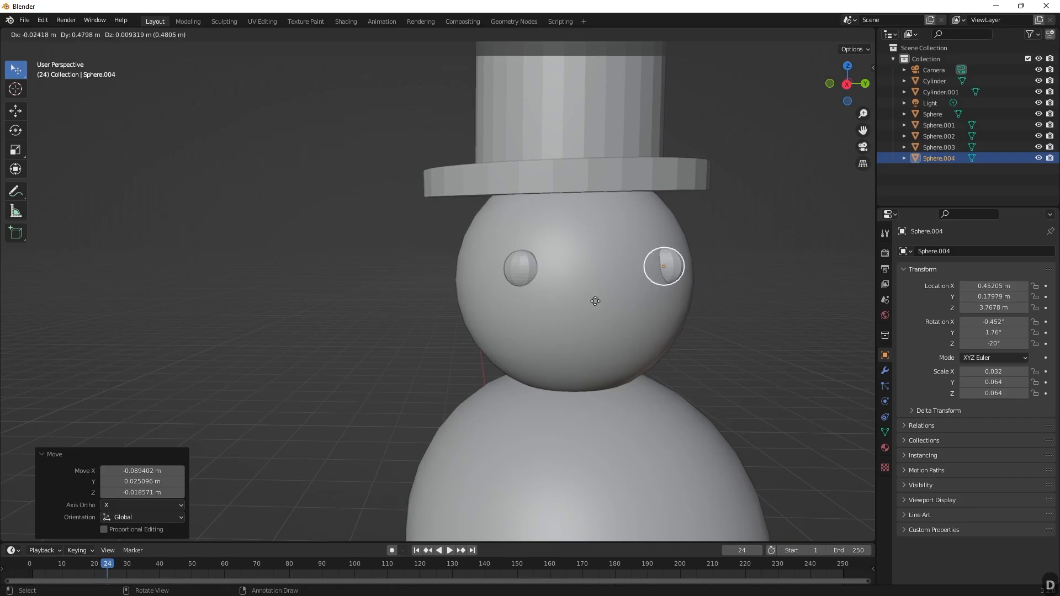
pyautogui.click(678, 282)
# Turn the second eye to follow the head's curvature with view-axis rotations of about -119° and 25.3°.
pyautogui.moveTo(678, 279); pyautogui.dragTo(633, 187, button='middle')
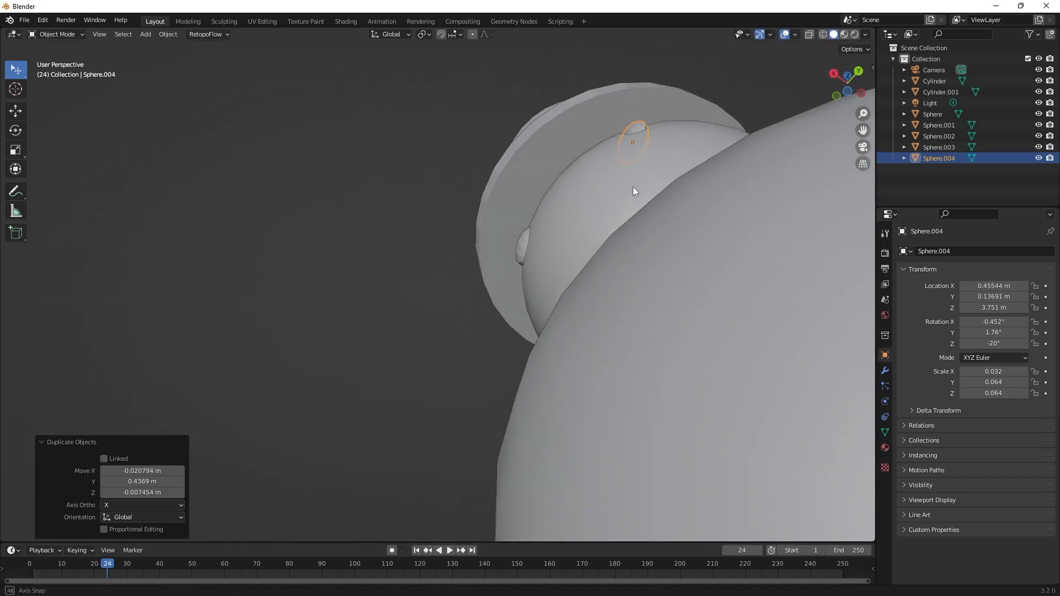
pyautogui.press('r')
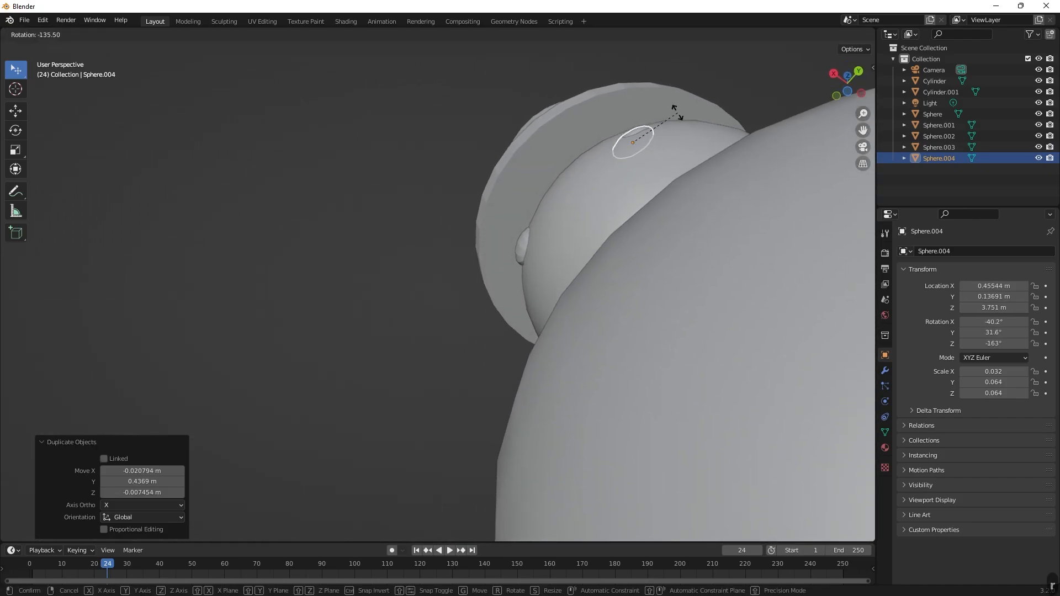
pyautogui.click(683, 121)
pyautogui.moveTo(682, 121); pyautogui.dragTo(857, 204, button='middle')
pyautogui.scroll(3, 624, 310)
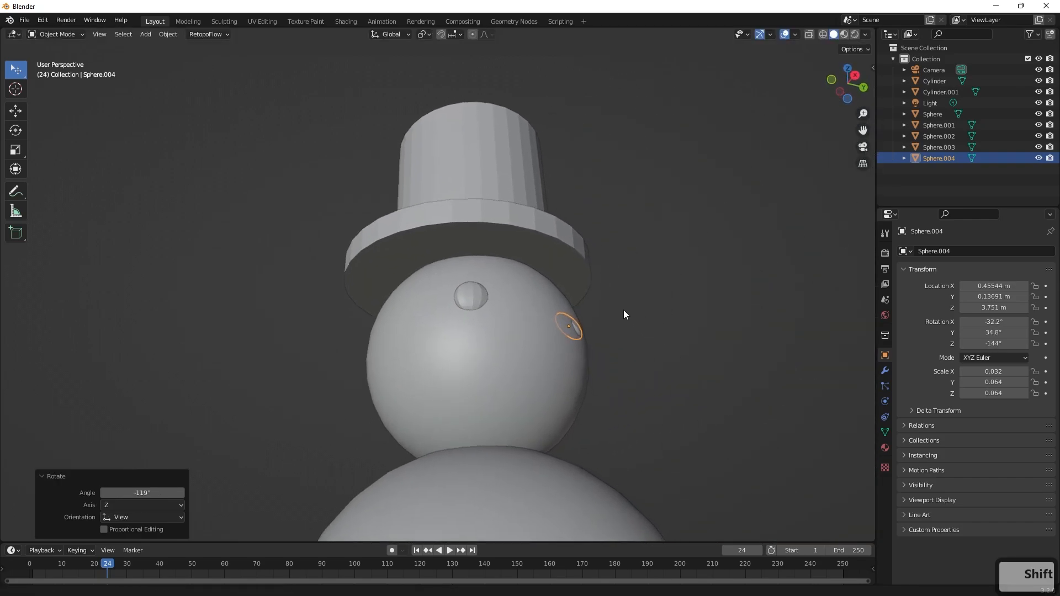
pyautogui.moveTo(613, 277); pyautogui.dragTo(521, 260, button='middle')
pyautogui.press('r')
pyautogui.click(571, 299)
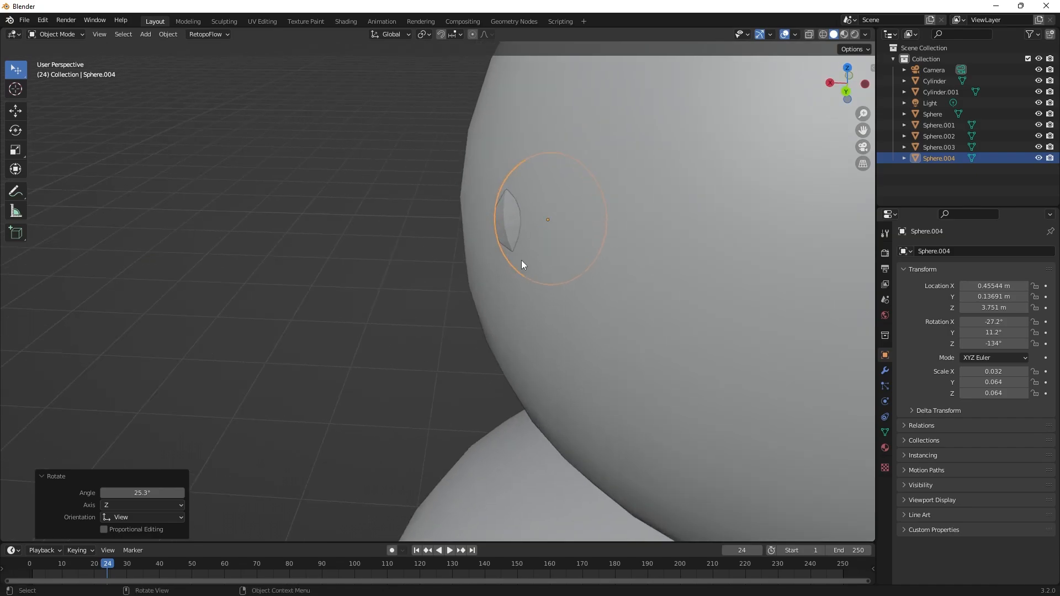
# Seat the second eye on the head surface at about X 0.506, Y 0.144, Z 3.745 m, rotated to about -38.2°, -0.3°, -145°.
pyautogui.press('g')
pyautogui.click(476, 243)
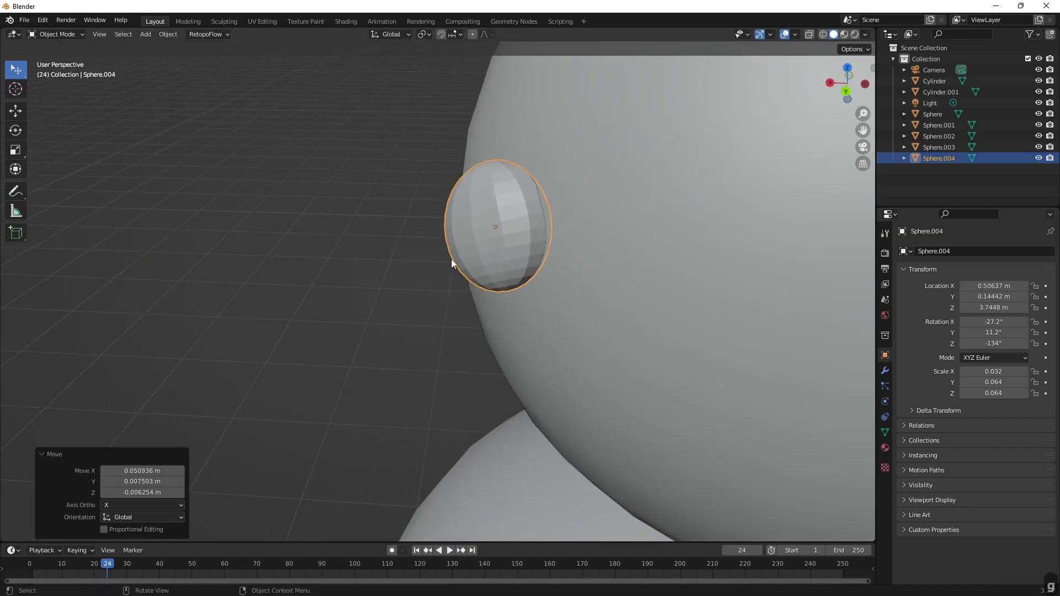
pyautogui.moveTo(452, 260); pyautogui.dragTo(325, 316, button='middle')
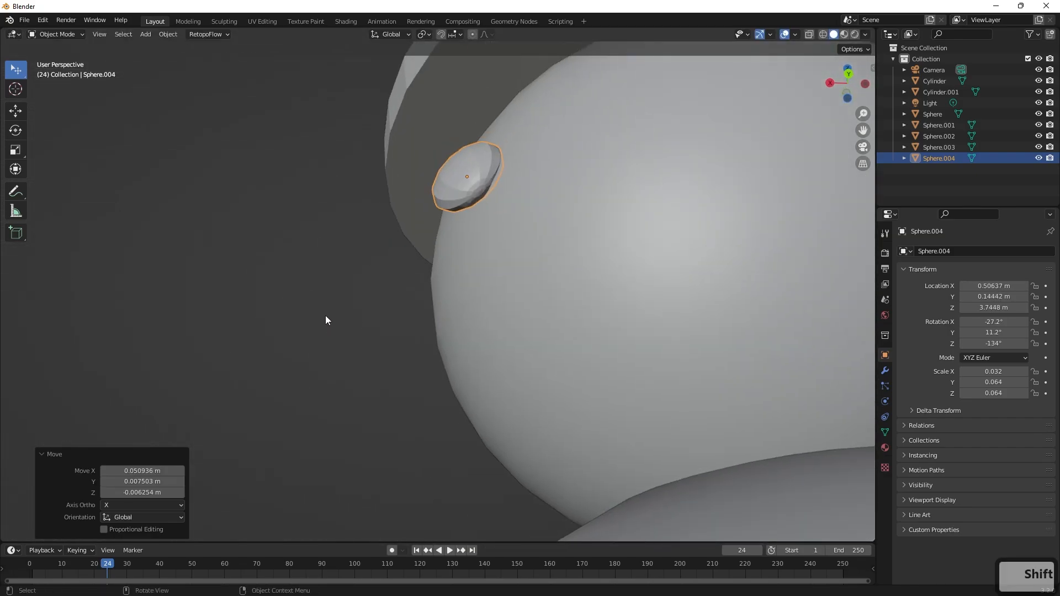
pyautogui.press('r')
pyautogui.click(515, 124)
pyautogui.moveTo(316, 240); pyautogui.dragTo(647, 264, button='middle')
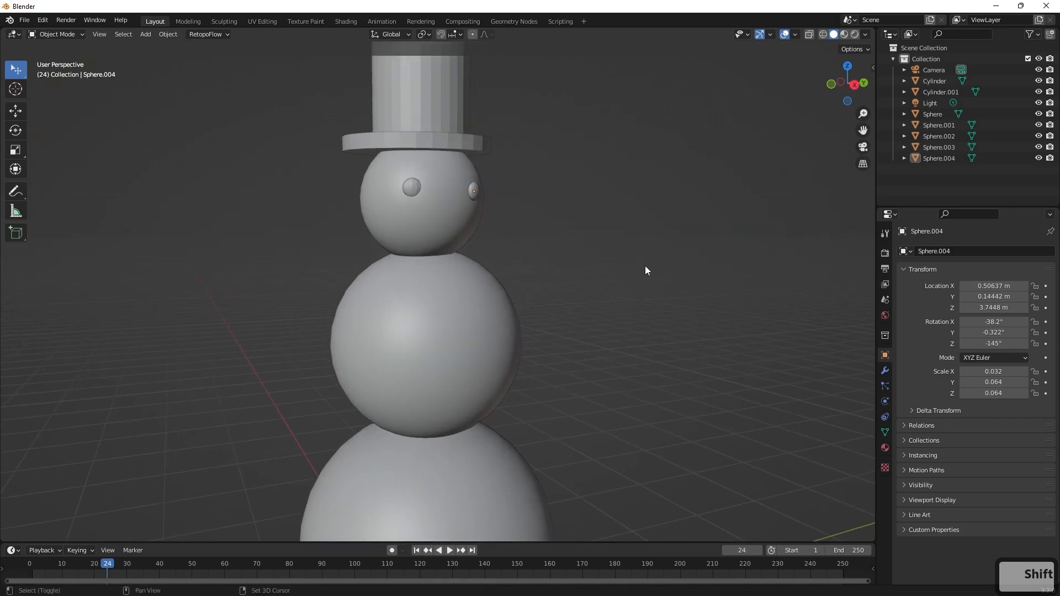
# Add a cone, scale it uniformly to about 0.236 and stretch it about 3.735 times along Z.
pyautogui.hotkey('shift', 'a')
pyautogui.moveTo(638, 266)
pyautogui.click(697, 332)
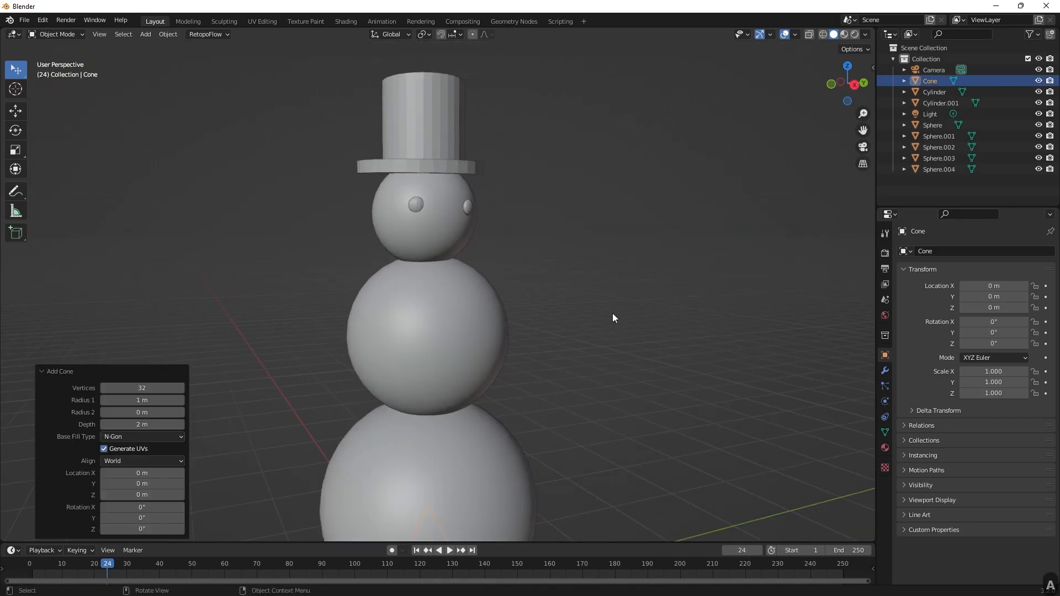
pyautogui.scroll(-4, 612, 313)
pyautogui.press('s')
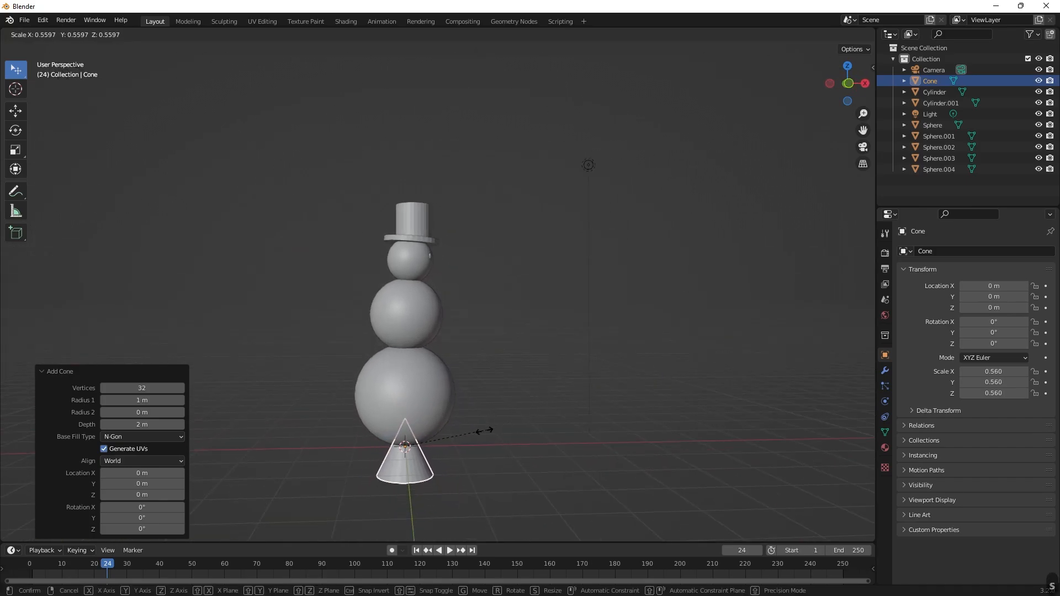
pyautogui.click(440, 445)
pyautogui.press('s')
pyautogui.press('z')
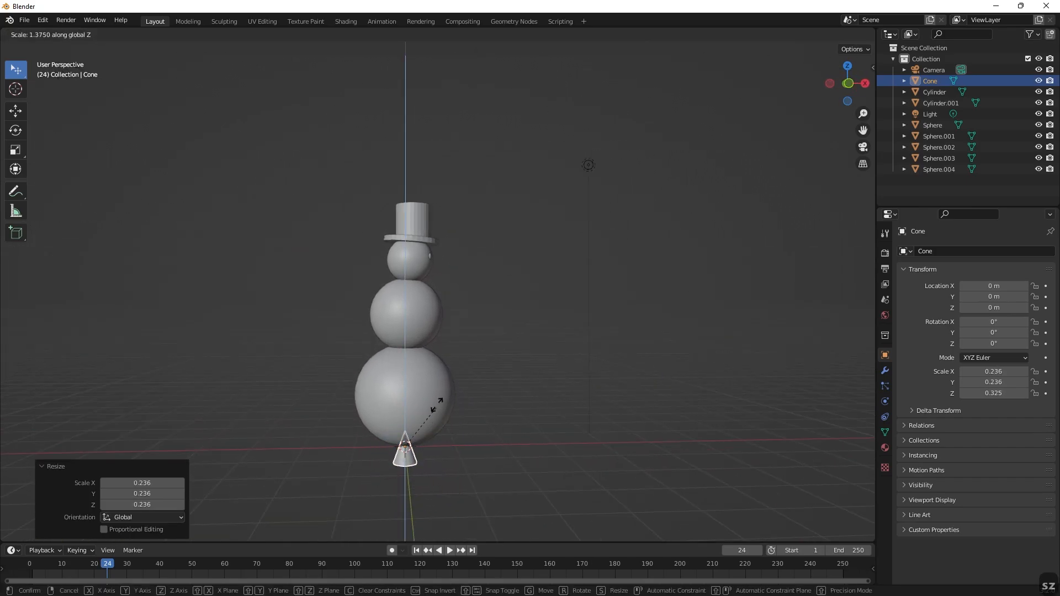
pyautogui.click(437, 317)
# Move the cone to about X 0.575, Y -0.103, Z 4.164 m beside the hat and rotate it 90° about the Y axis.
pyautogui.press('g')
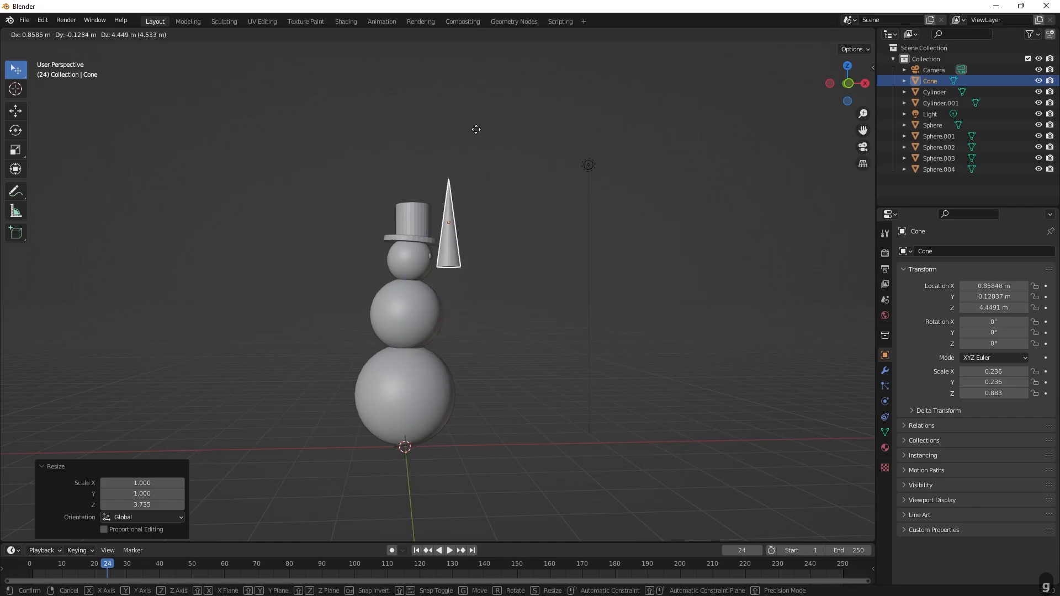
pyautogui.click(467, 145)
pyautogui.press('r')
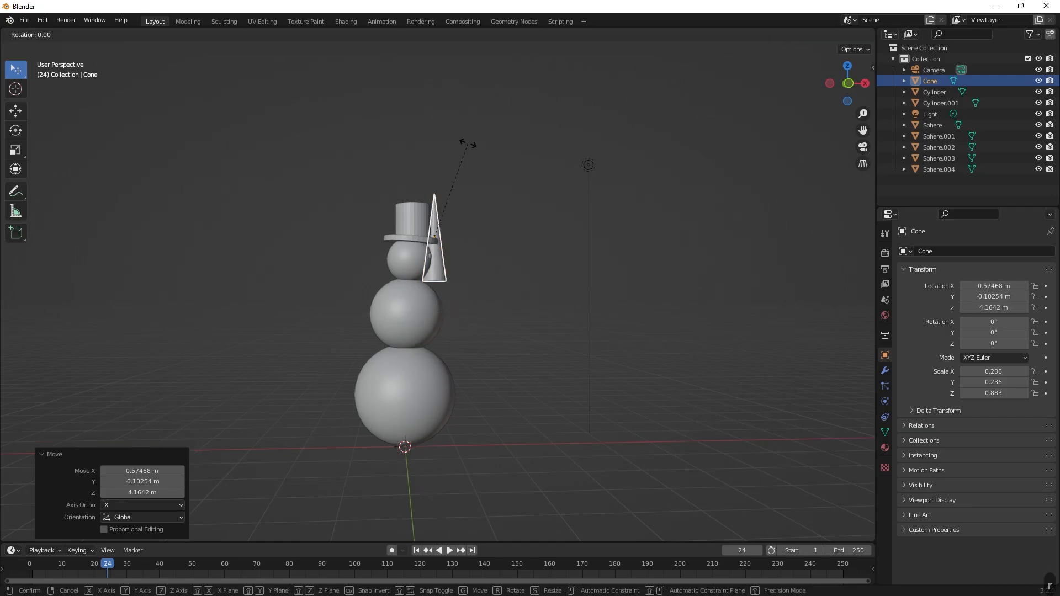
pyautogui.press('y')
pyautogui.press('ctrl')
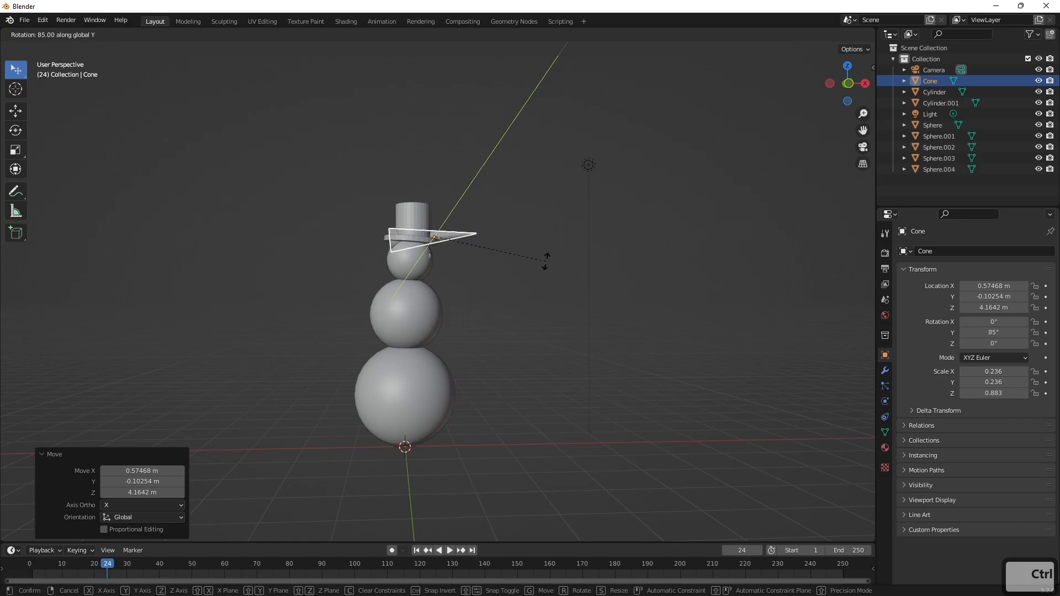
pyautogui.click(562, 286)
pyautogui.press('r')
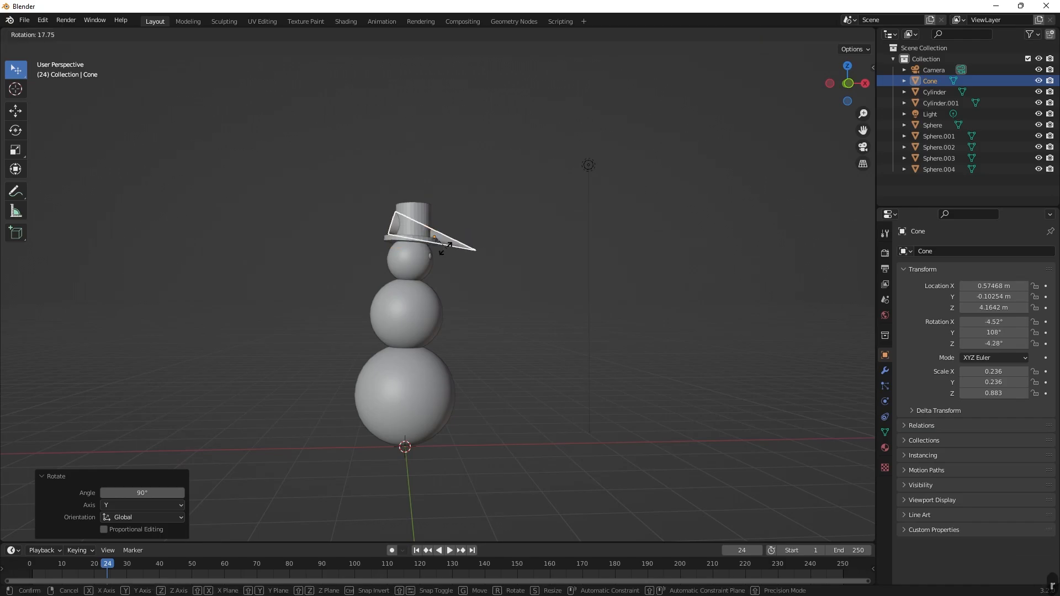
pyautogui.press('Escape')
# Scale the cone by about 0.481 and place it as the nose on the face at about X 0.706, Y -0.105, Z 3.616 m.
pyautogui.press('s')
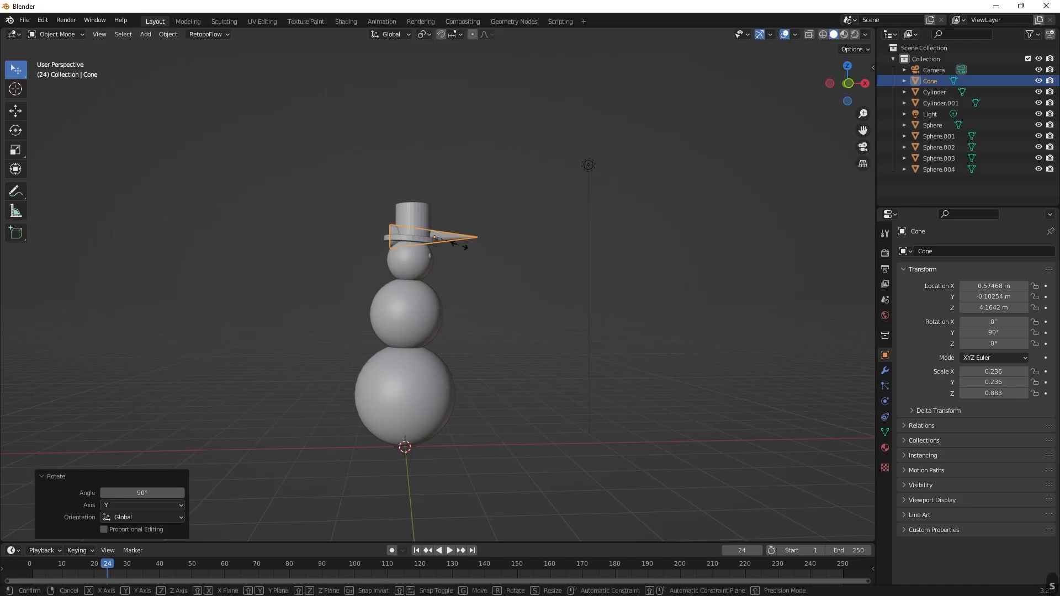
pyautogui.click(438, 249)
pyautogui.press('s')
pyautogui.press('g')
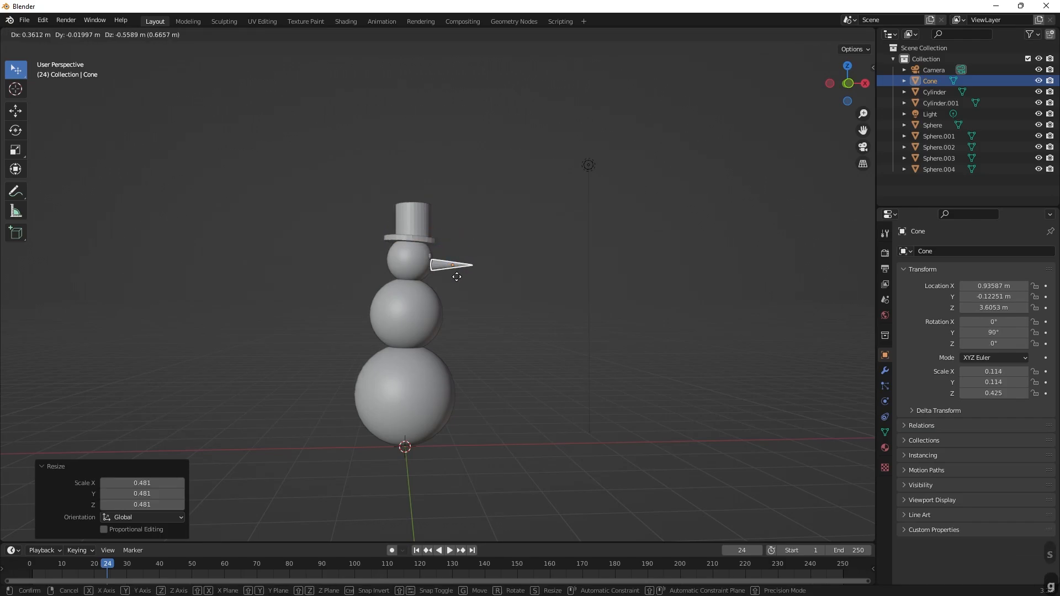
pyautogui.click(445, 276)
pyautogui.click(428, 288)
pyautogui.moveTo(485, 276); pyautogui.dragTo(336, 267, button='middle')
pyautogui.scroll(5, 372, 278)
pyautogui.scroll(-2, 336, 267)
pyautogui.scroll(-3, 336, 267)
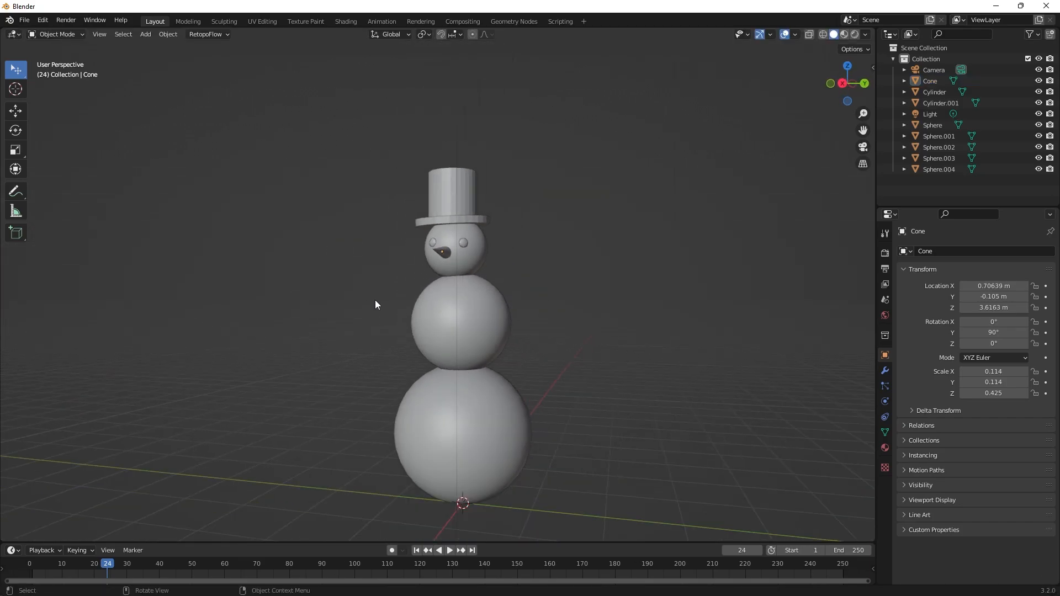
pyautogui.moveTo(379, 303); pyautogui.dragTo(391, 346, button='middle')
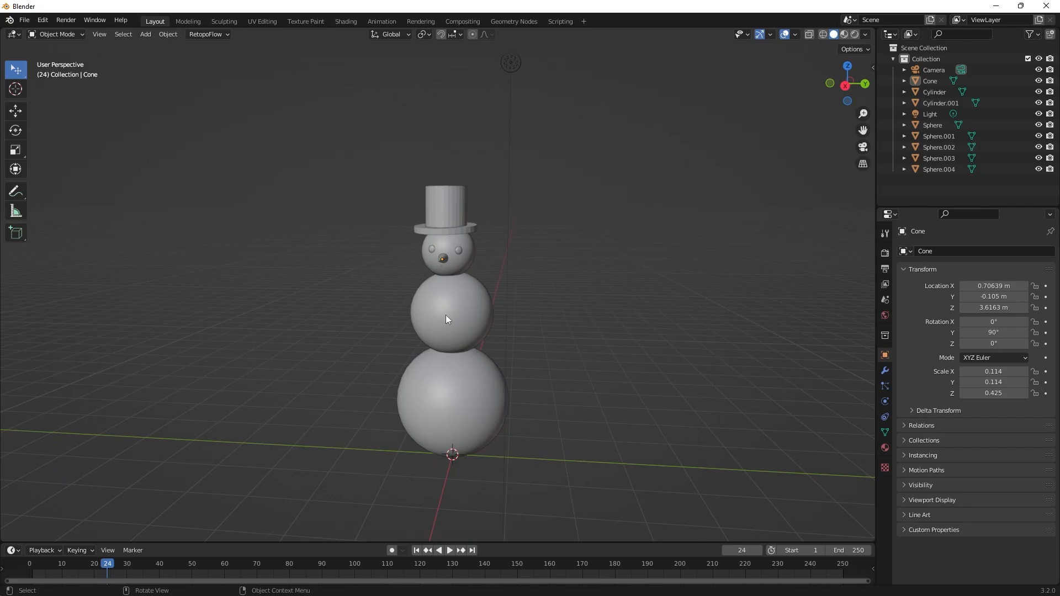
pyautogui.moveTo(454, 327); pyautogui.dragTo(472, 281, button='middle')
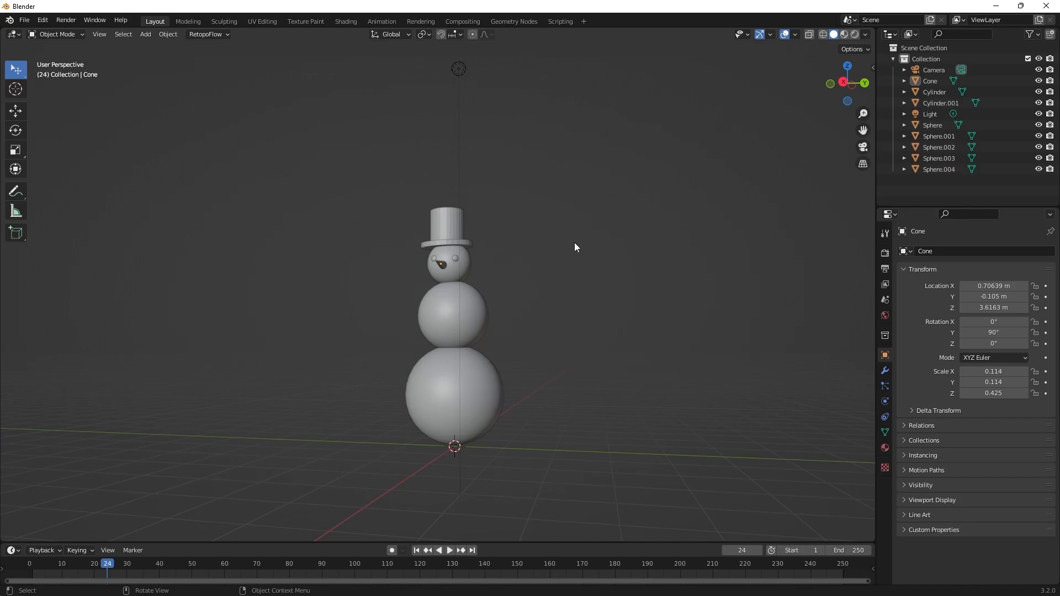
pyautogui.moveTo(574, 246); pyautogui.dragTo(565, 280, button='middle')
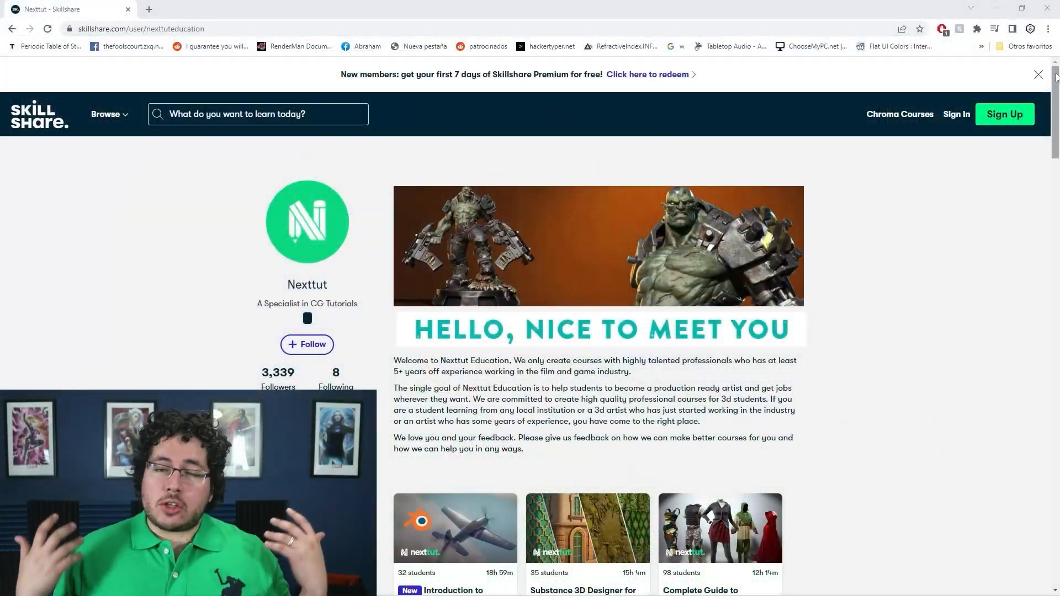
# Switch to the web browser and look through the course list on Nexttut's Skillshare profile page.
pyautogui.click(1038, 75)
pyautogui.scroll(-1, 1038, 221)
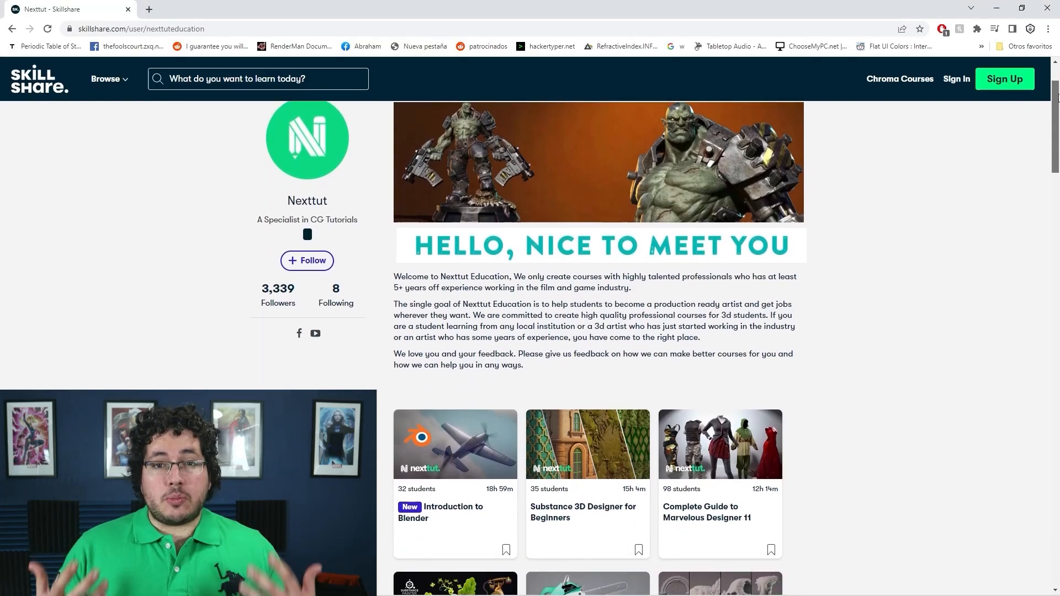
pyautogui.scroll(-3, 530, 331)
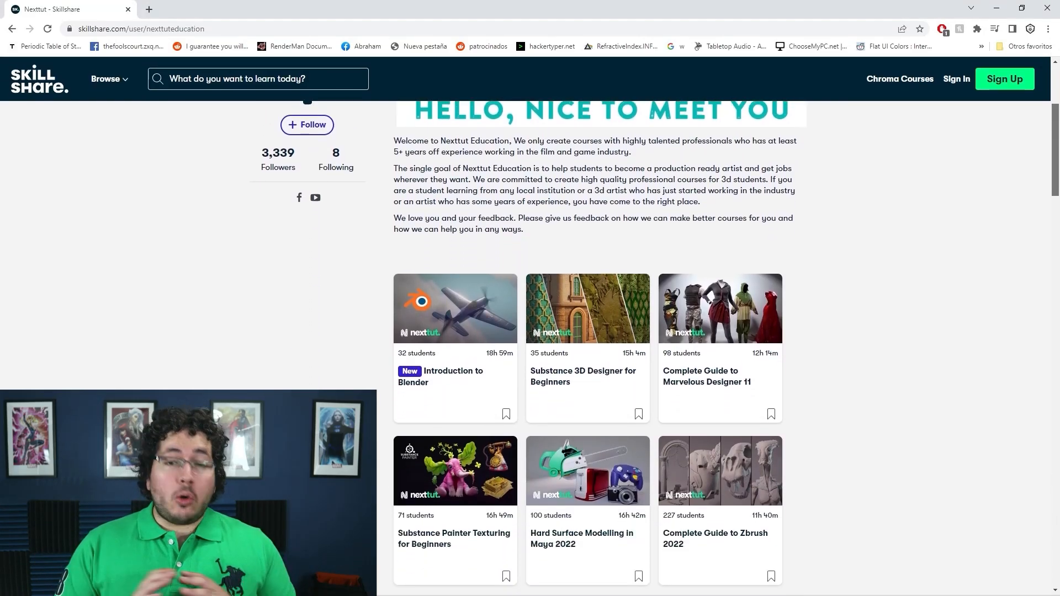
pyautogui.scroll(-1, 587, 342)
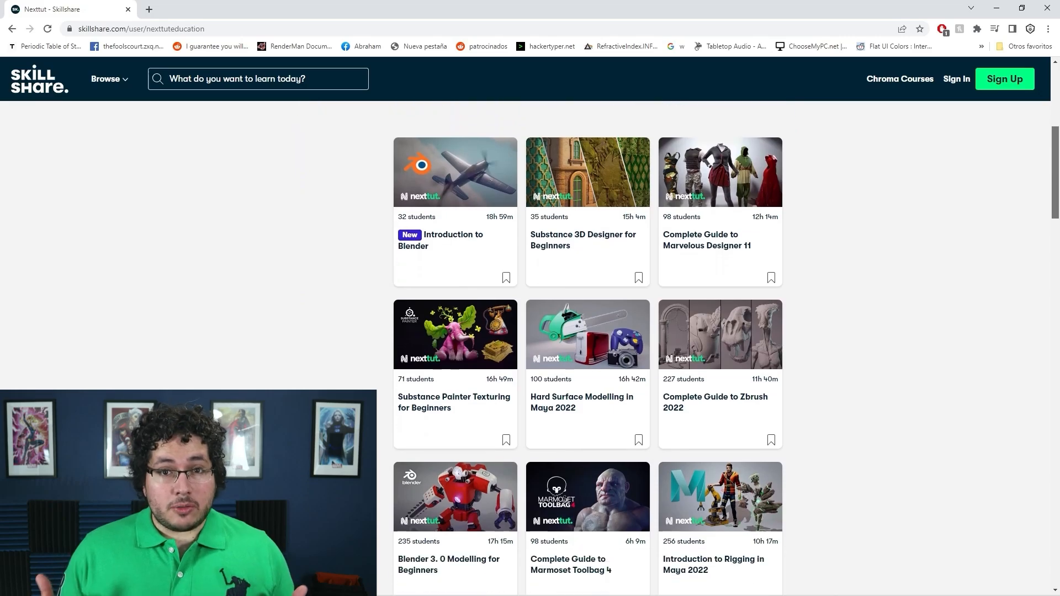
pyautogui.moveTo(1057, 167); pyautogui.dragTo(1054, 189)
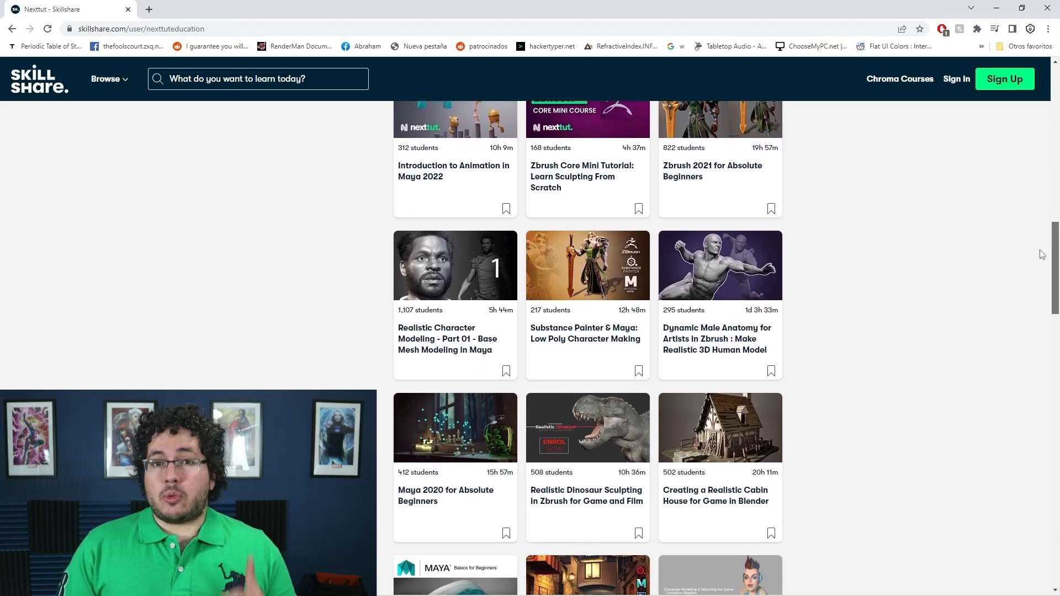
pyautogui.scroll(-4, 1041, 260)
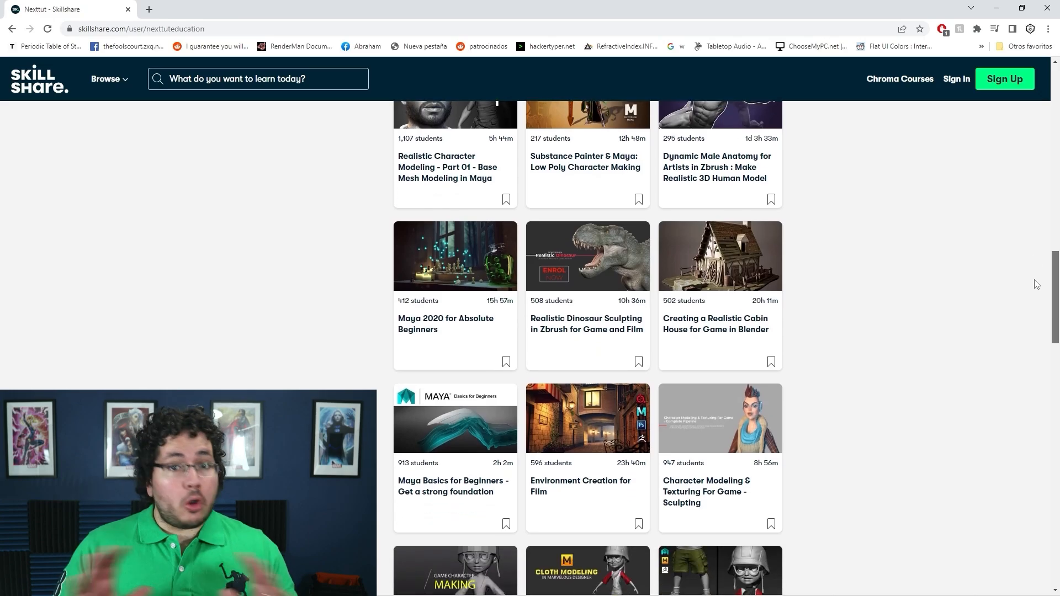
pyautogui.scroll(-3, 1032, 295)
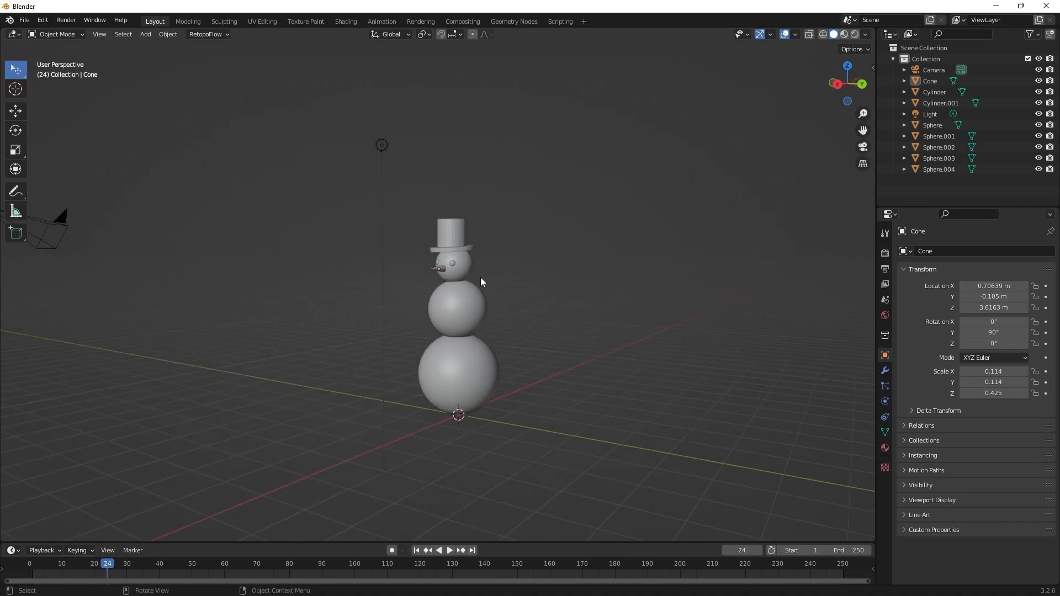
# Return to Blender and examine the finished snowman from the side and the front, both close up and from a distance.
pyautogui.scroll(2, 480, 277)
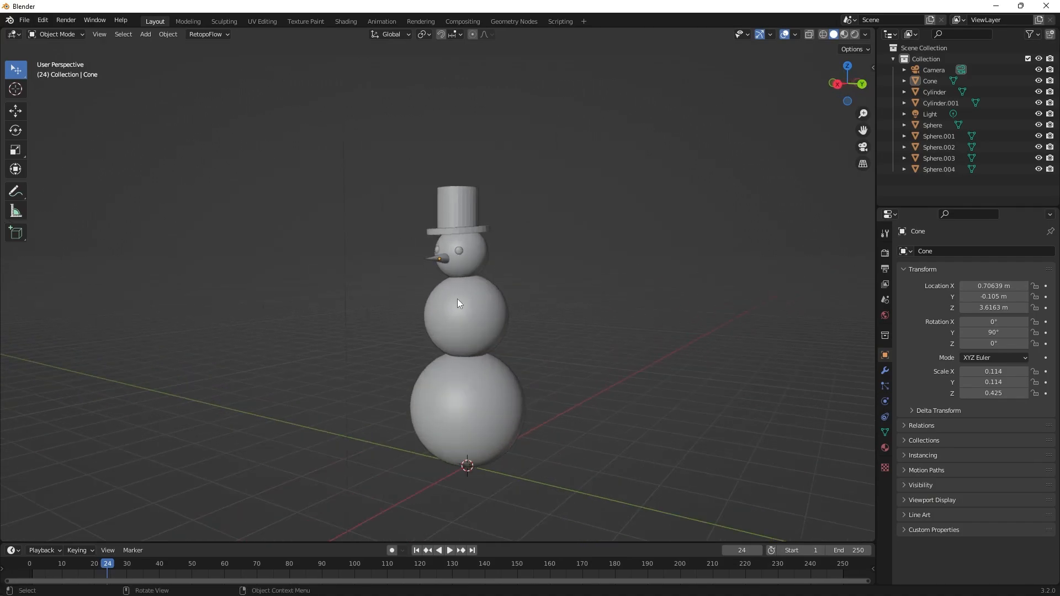
pyautogui.moveTo(457, 299); pyautogui.dragTo(414, 317, button='middle')
pyautogui.scroll(1, 482, 297)
pyautogui.scroll(-1, 581, 276)
pyautogui.scroll(1, 502, 317)
pyautogui.keyDown('shift'); pyautogui.moveTo(503, 317); pyautogui.dragTo(551, 290, button='middle'); pyautogui.keyUp('shift')
pyautogui.scroll(1, 569, 292)
pyautogui.scroll(-2, 462, 288)
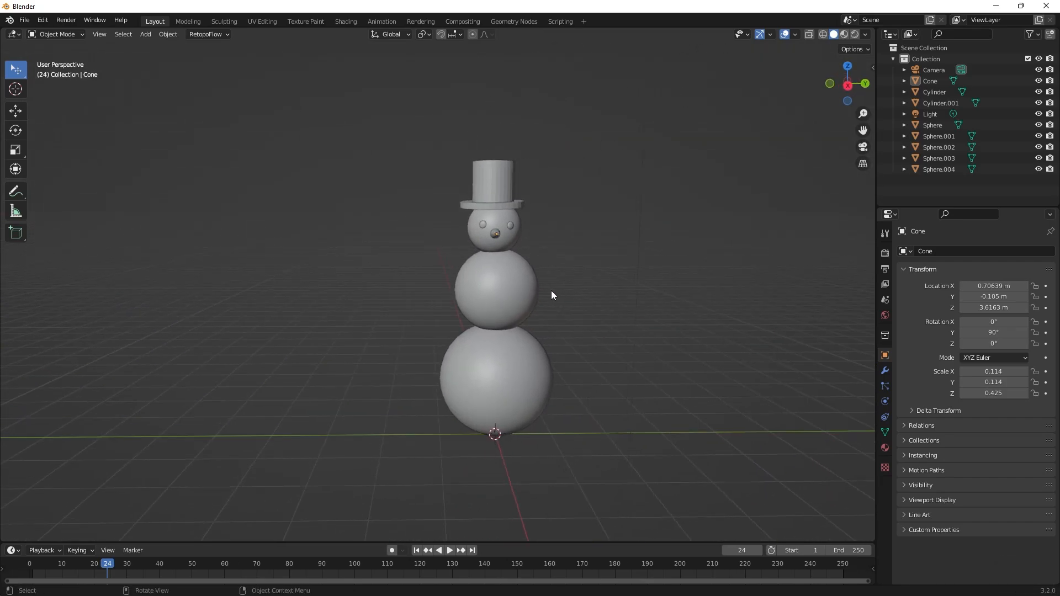
# Start saving the snowman scene as a Blender file.
pyautogui.click(24, 21)
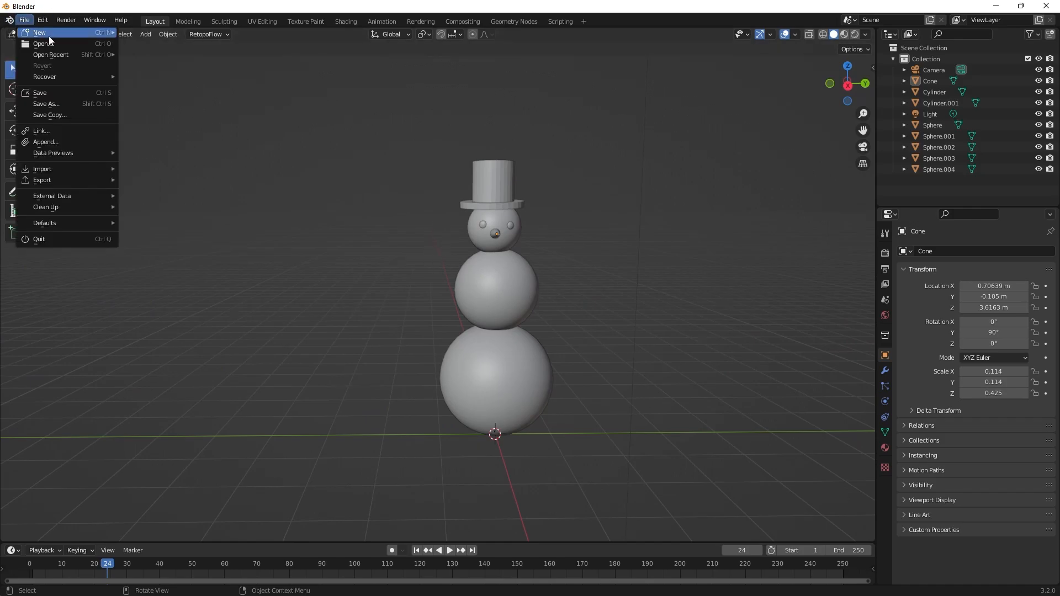
pyautogui.click(64, 91)
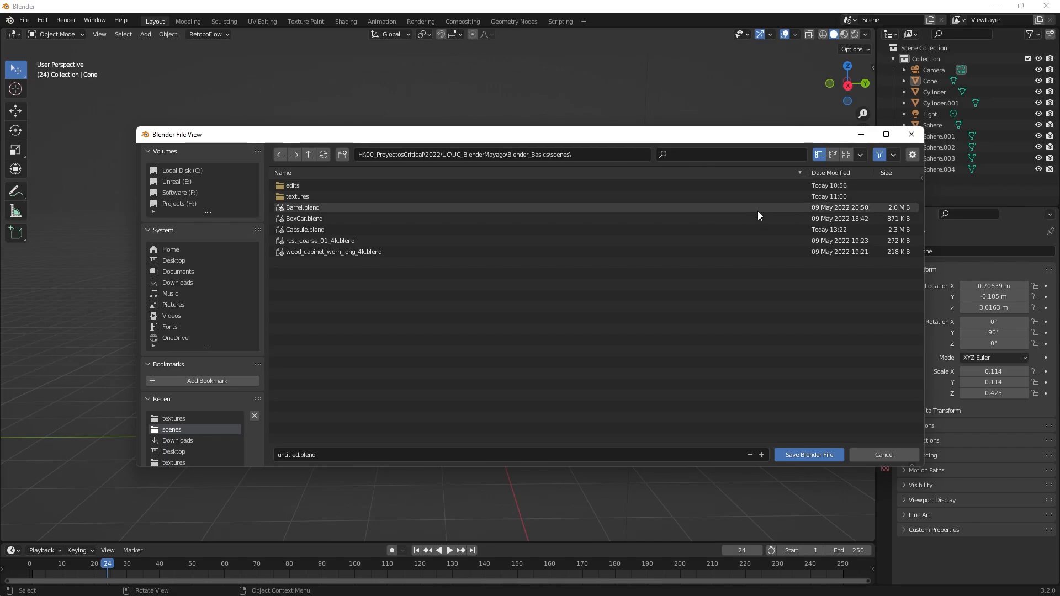
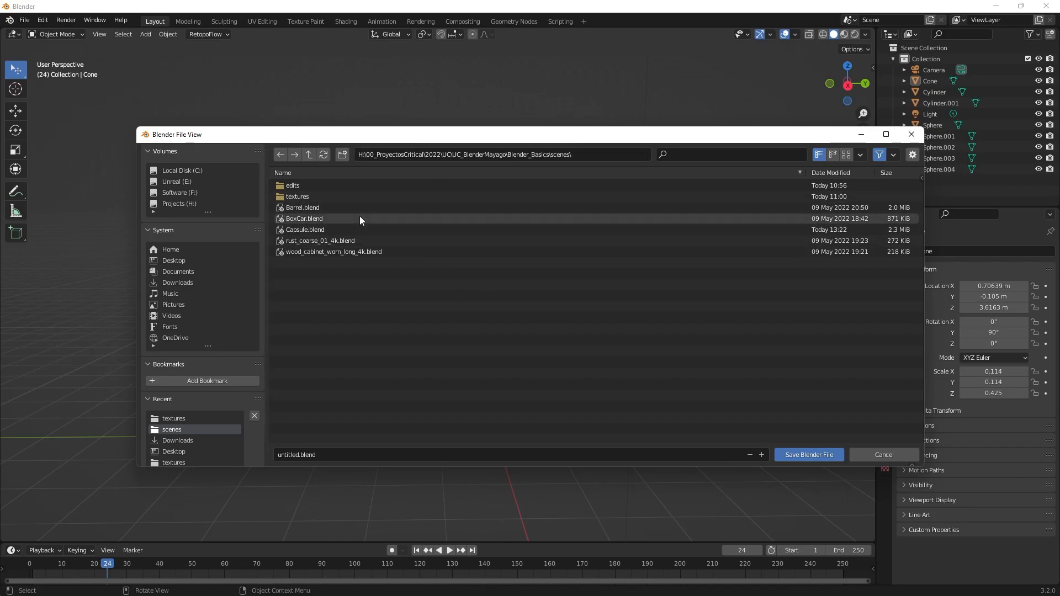
# Name the file snowman.blend and save it in the scenes folder.
pyautogui.click(331, 454)
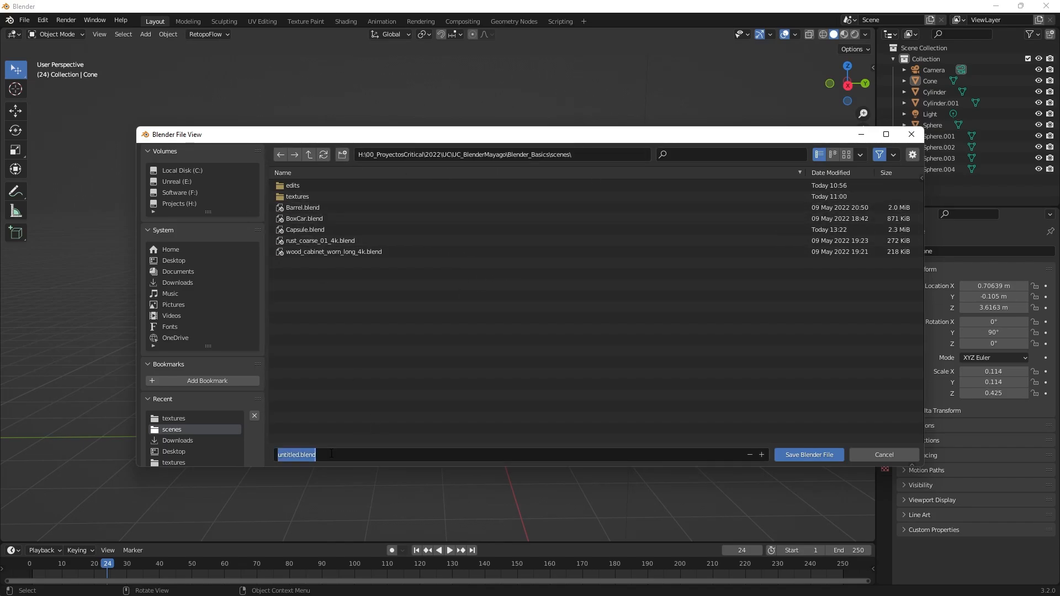
pyautogui.write('snowmab')
pyautogui.press('BackSpace')
pyautogui.write('n')
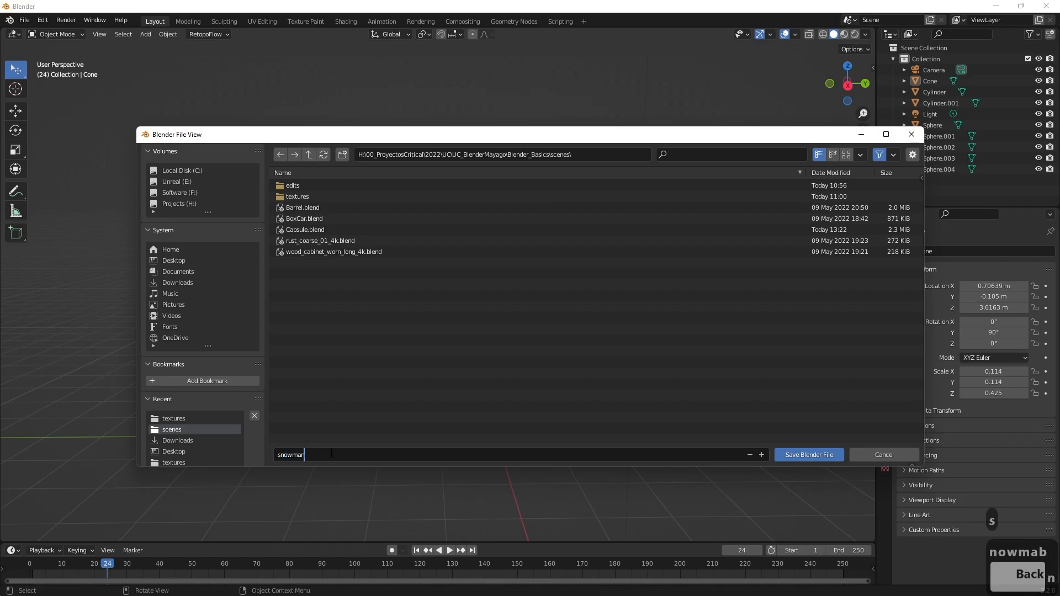
pyautogui.write('.blend')
pyautogui.press('Return')
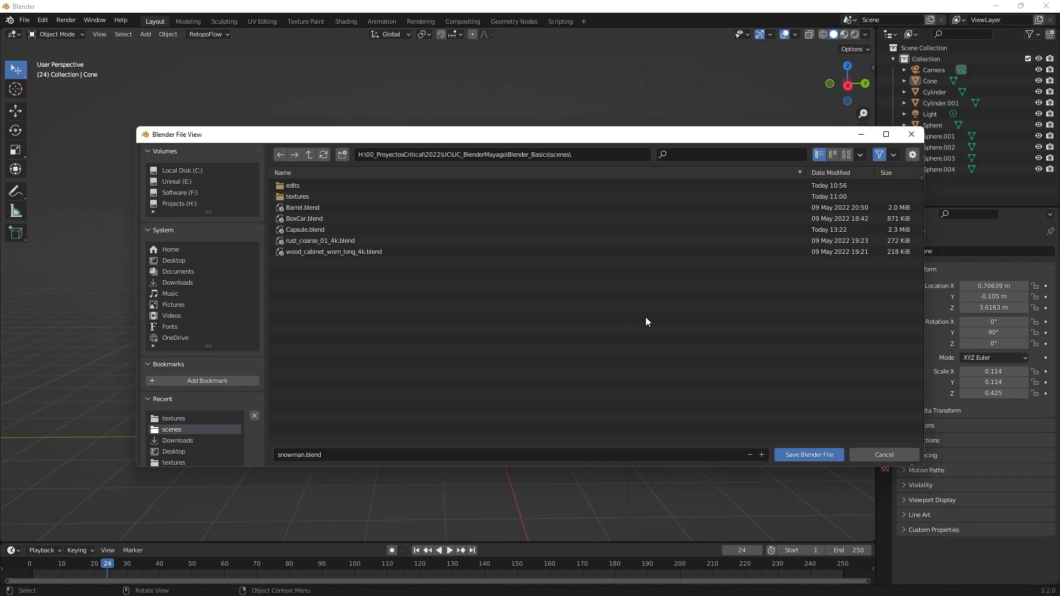
pyautogui.click(833, 456)
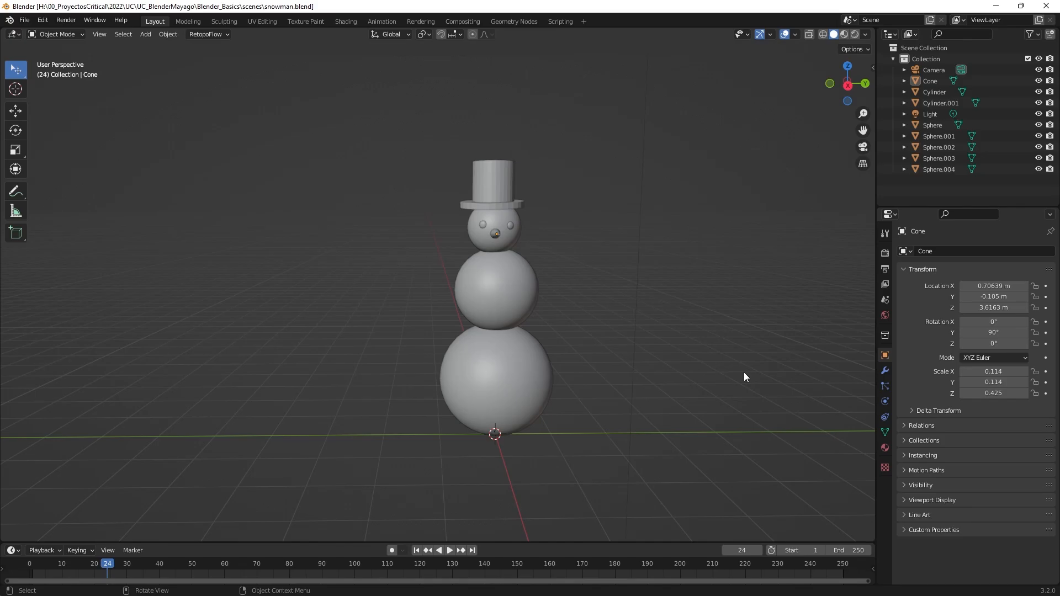
# Examine the snowman in the bottom, right, left and front orthographic views.
pyautogui.moveTo(738, 417); pyautogui.dragTo(621, 278, button='middle')
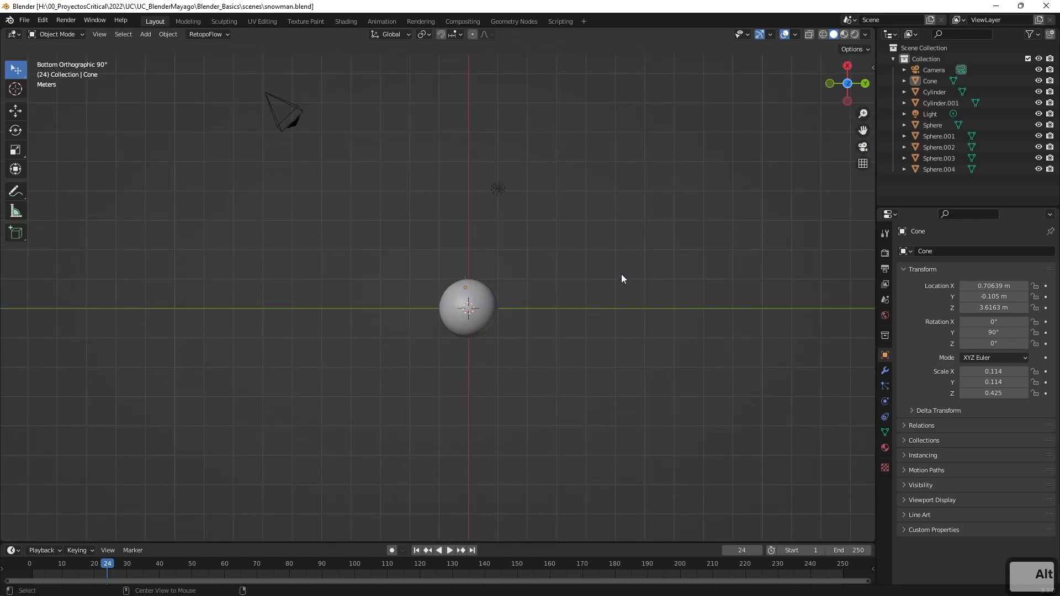
pyautogui.keyDown('alt'); pyautogui.moveTo(621, 197); pyautogui.dragTo(643, 311, button='middle'); pyautogui.keyUp('alt')
pyautogui.keyDown('alt'); pyautogui.moveTo(576, 328); pyautogui.dragTo(627, 315, button='middle'); pyautogui.keyUp('alt')
pyautogui.scroll(3, 626, 321)
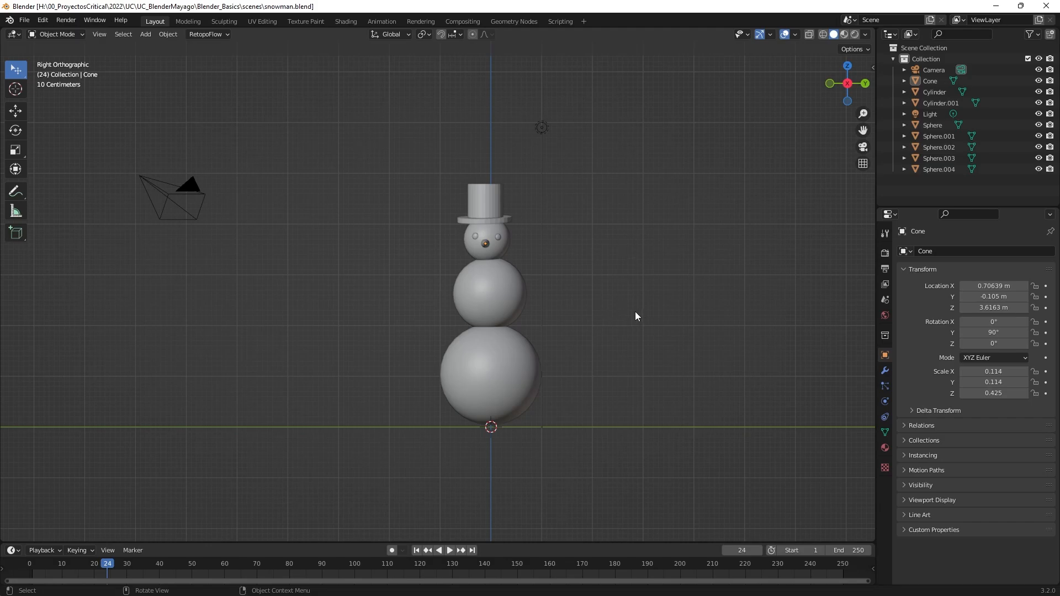
pyautogui.moveTo(597, 304); pyautogui.dragTo(651, 320, button='middle')
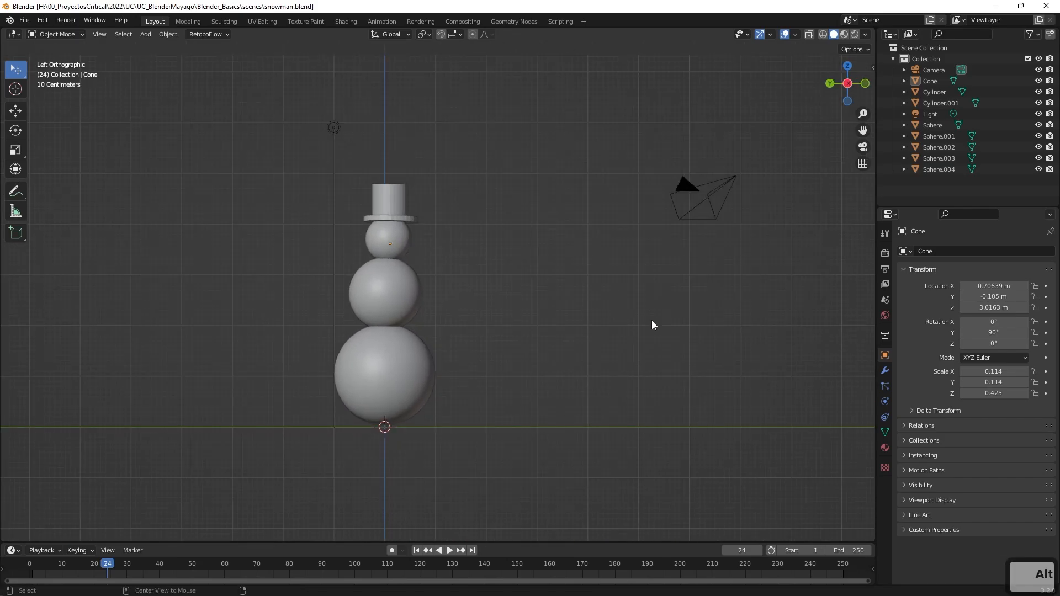
pyautogui.keyDown('alt'); pyautogui.moveTo(478, 281); pyautogui.dragTo(440, 267, button='middle'); pyautogui.keyUp('alt')
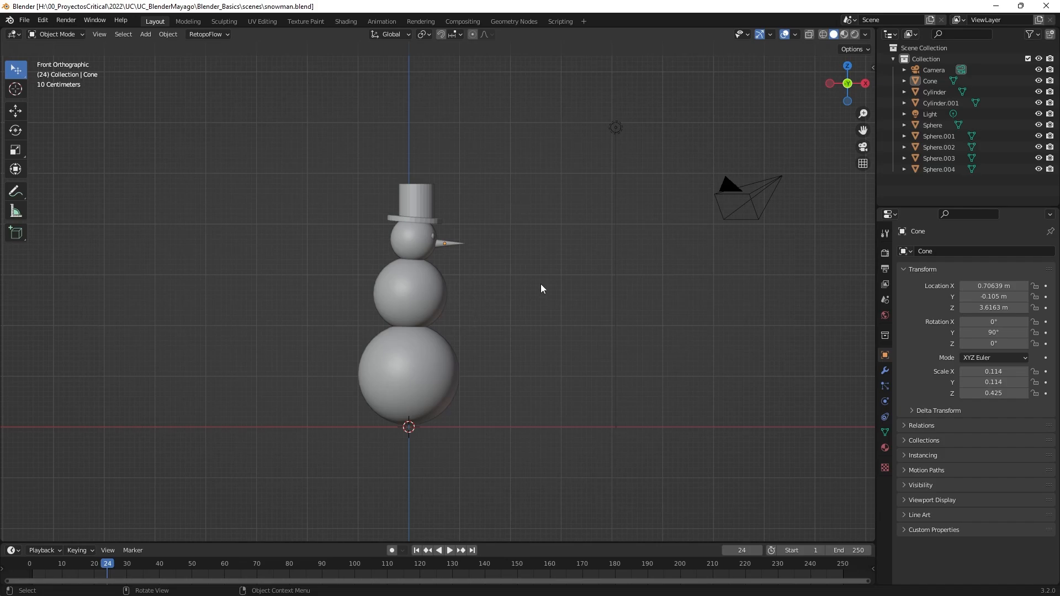
# Select all the snowman's parts, including hat, eyes and nose, and join them into one object.
pyautogui.moveTo(541, 288); pyautogui.dragTo(529, 369, button='middle')
pyautogui.click(415, 407)
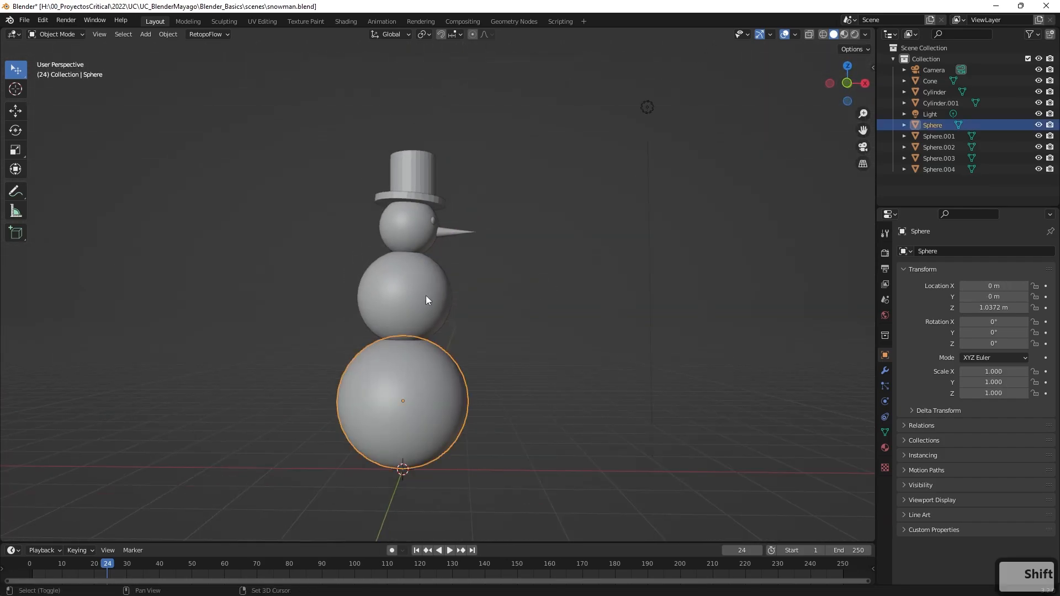
pyautogui.keyDown('shift'); pyautogui.click(425, 295); pyautogui.keyUp('shift')
pyautogui.keyDown('shift'); pyautogui.click(412, 225); pyautogui.keyUp('shift')
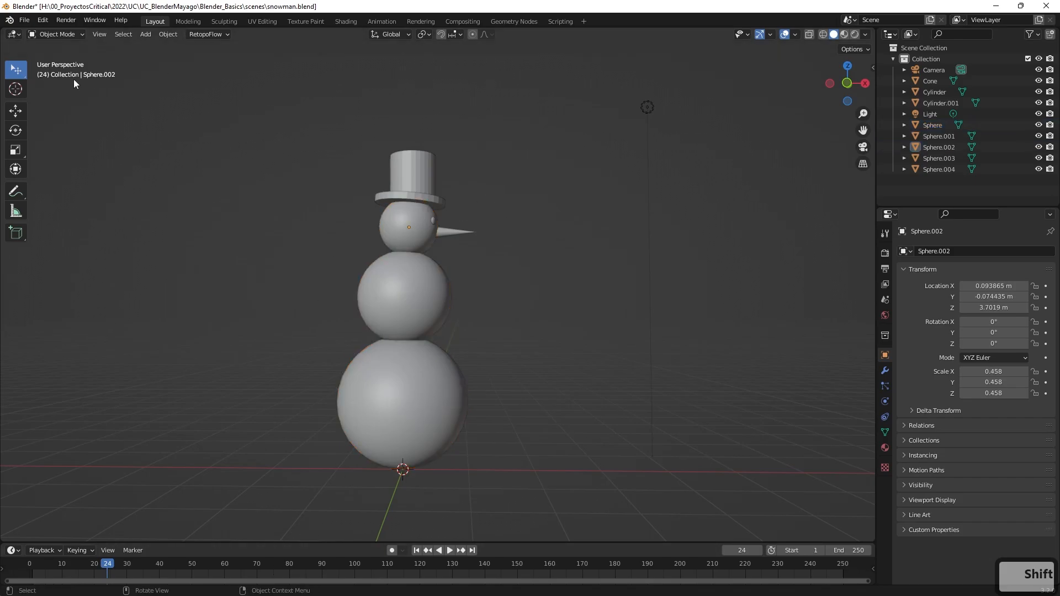
pyautogui.press('e')
pyautogui.press('w')
pyautogui.moveTo(280, 68); pyautogui.dragTo(537, 491)
pyautogui.moveTo(549, 453)
pyautogui.mouseDown(button='middle')
pyautogui.moveTo(555, 431)
pyautogui.moveTo(541, 442)
pyautogui.mouseUp(button='middle')
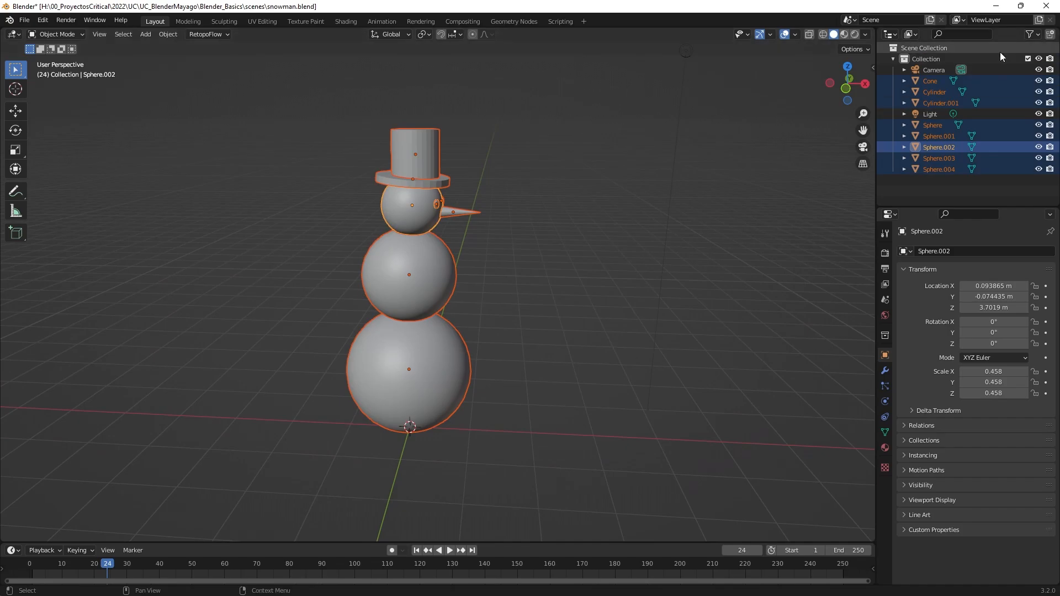
pyautogui.rightClick(406, 250)
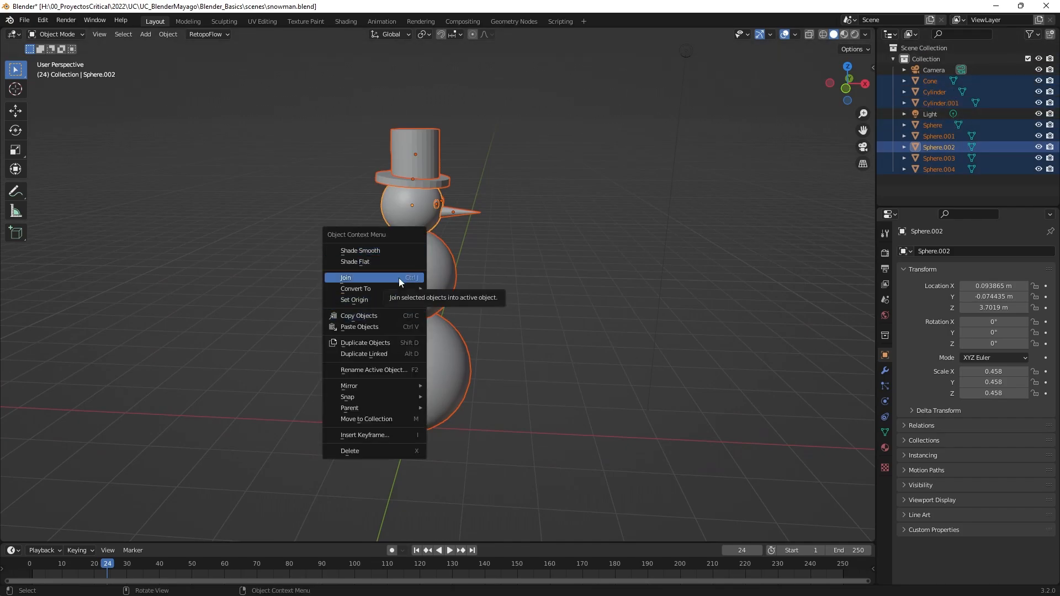
pyautogui.click(399, 277)
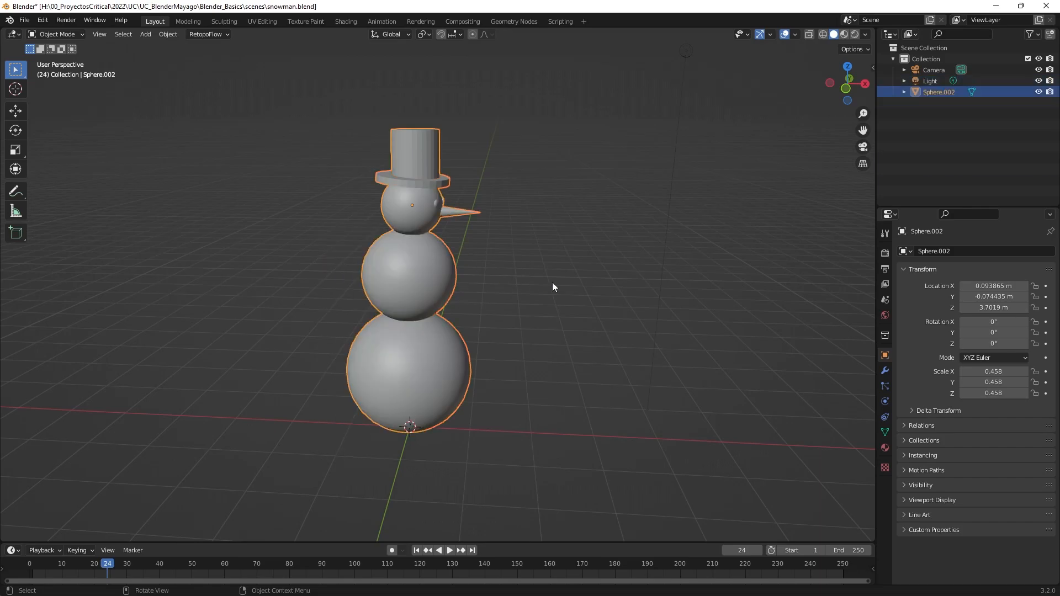
# Rotate the joined snowman -90° around the global Z axis.
pyautogui.moveTo(553, 286); pyautogui.dragTo(477, 280, button='middle')
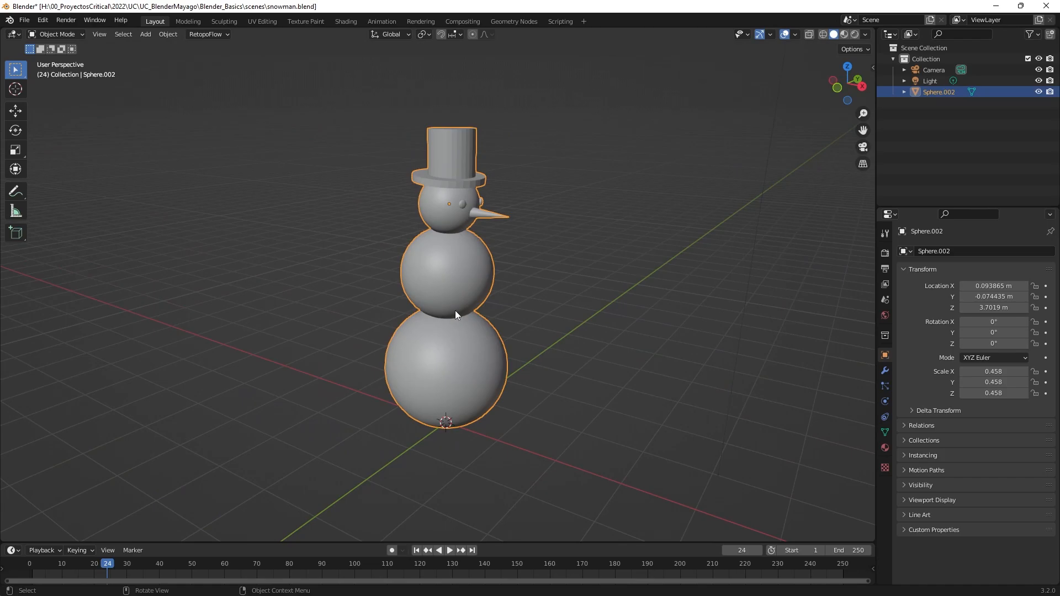
pyautogui.press('r')
pyautogui.press('z')
pyautogui.press('ctrl')
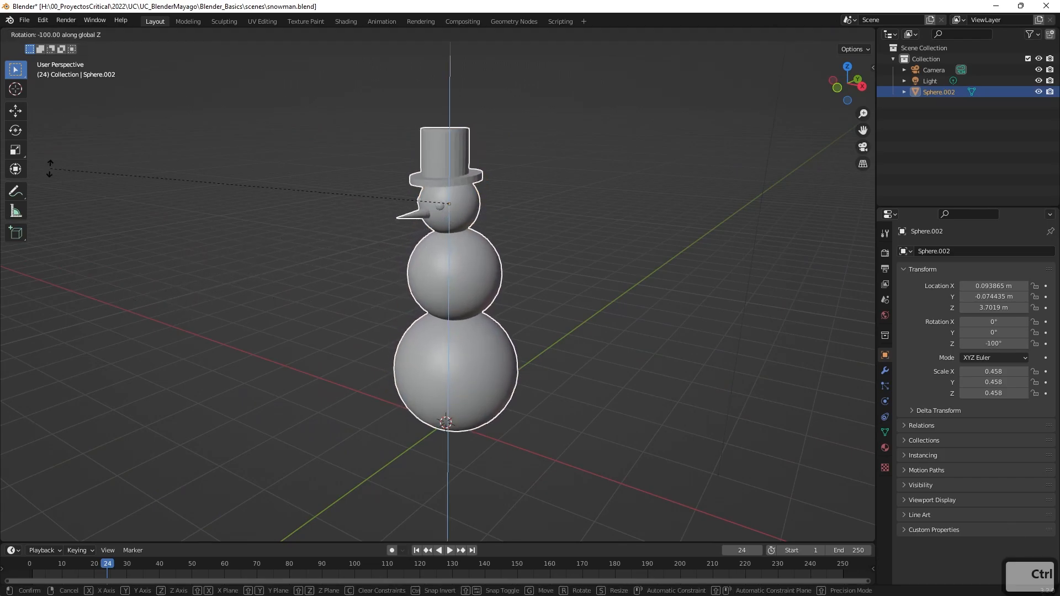
pyautogui.click(183, 270)
# Examine the rotated snowman in perspective and in the front, right, top and bottom orthographic views.
pyautogui.moveTo(443, 314); pyautogui.dragTo(494, 295, button='middle')
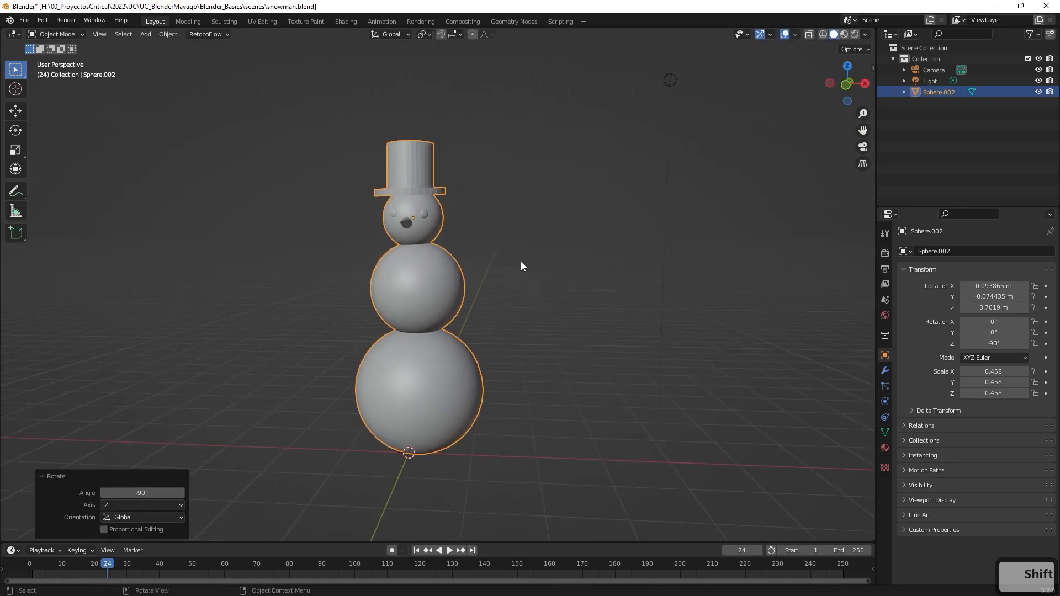
pyautogui.keyDown('shift'); pyautogui.moveTo(555, 272); pyautogui.dragTo(465, 252, button='middle'); pyautogui.keyUp('shift')
pyautogui.moveTo(563, 255); pyautogui.dragTo(648, 283, button='middle')
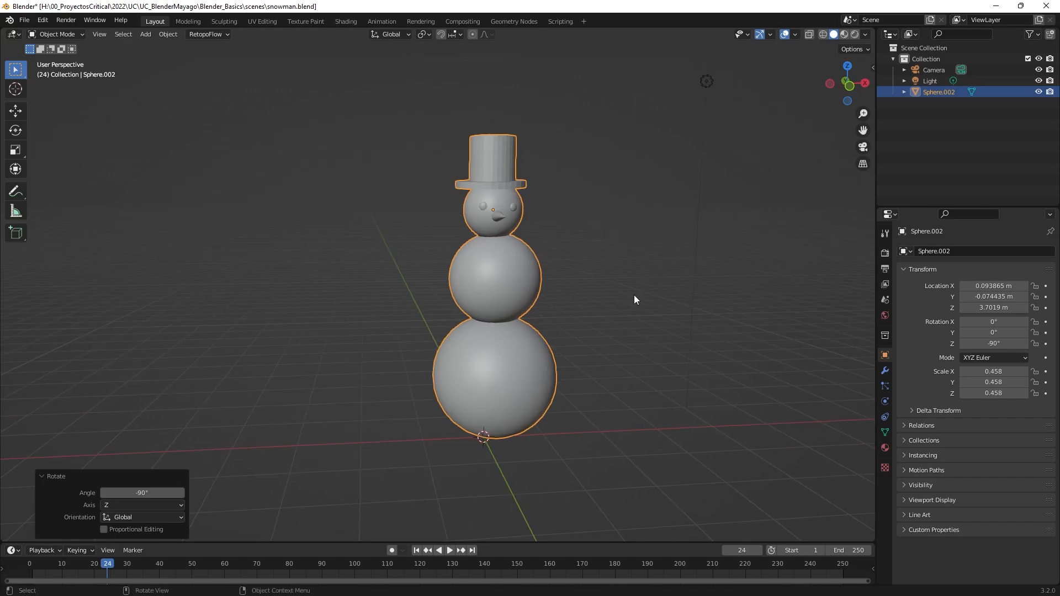
pyautogui.keyDown('shift'); pyautogui.moveTo(658, 310); pyautogui.dragTo(633, 284, button='middle'); pyautogui.keyUp('shift')
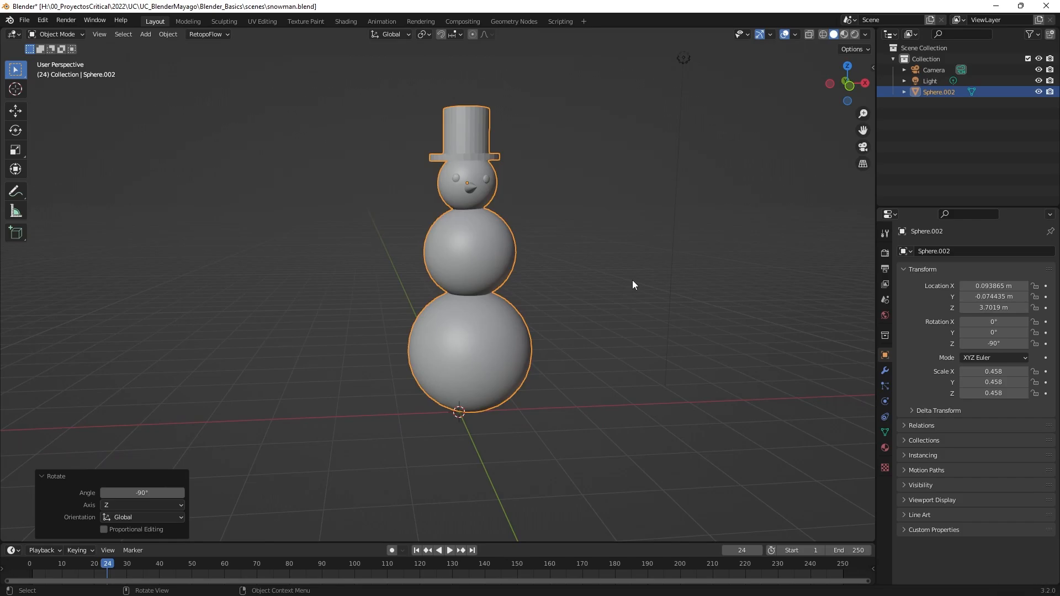
pyautogui.press('KP_1')
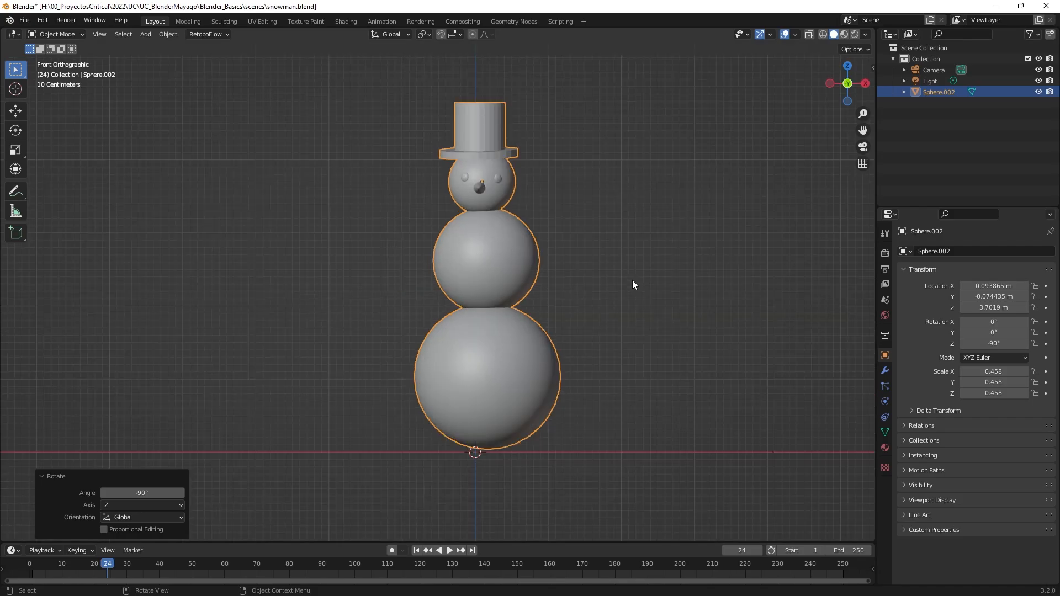
pyautogui.press('KP_3')
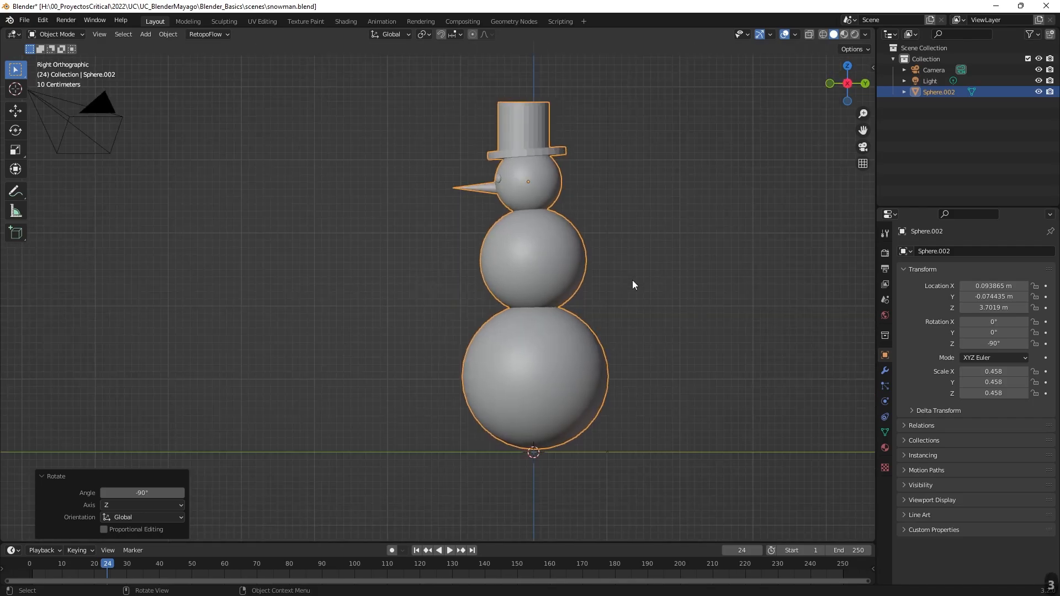
pyautogui.press('KP_7')
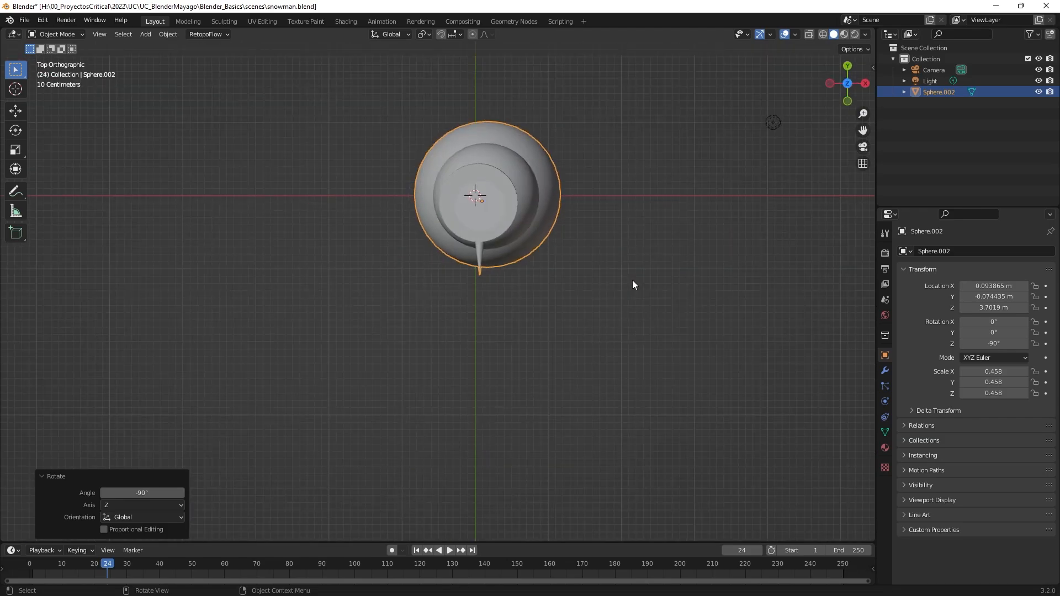
pyautogui.press('KP_9')
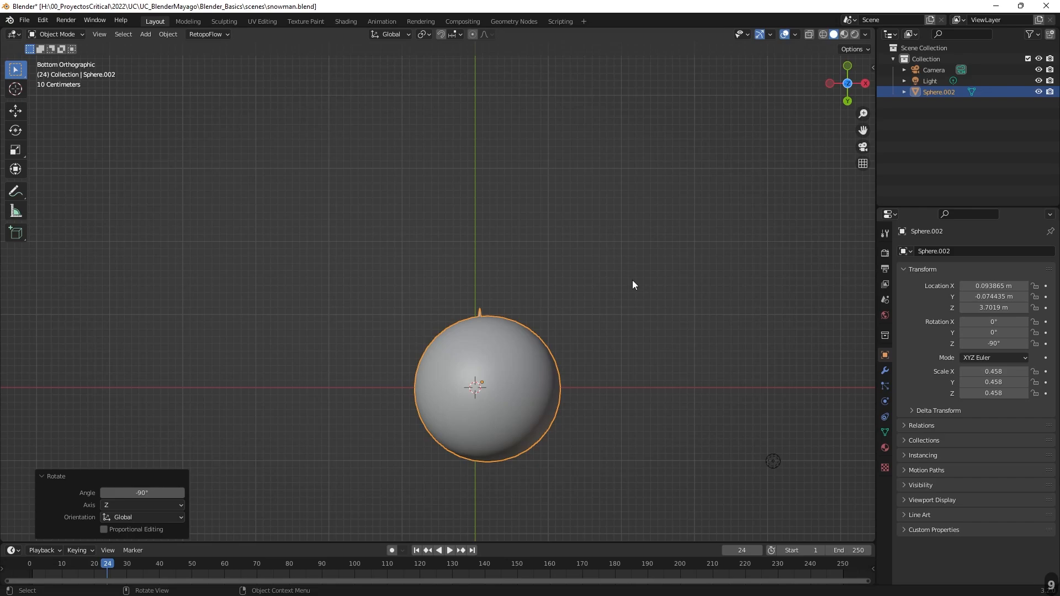
pyautogui.press('KP_4')
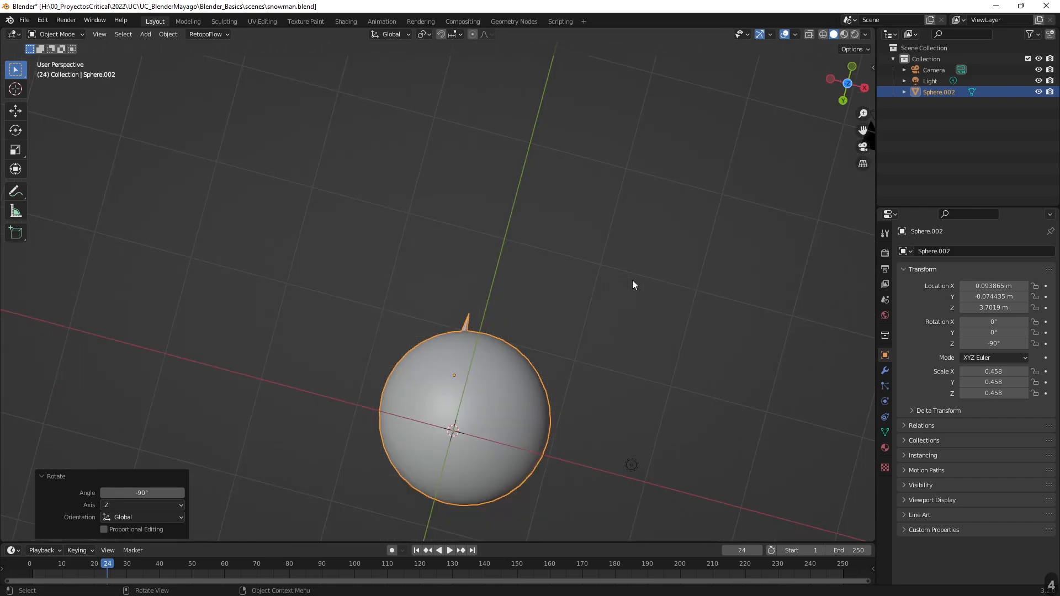
pyautogui.press('KP_5')
pyautogui.press('KP_6')
pyautogui.press('KP_3')
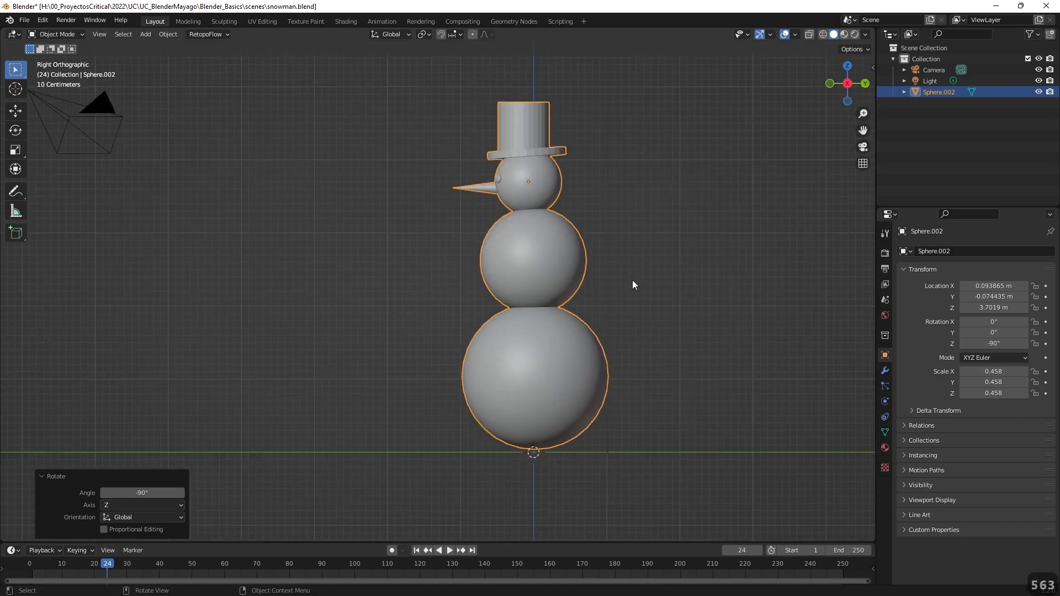
pyautogui.press('KP_8')
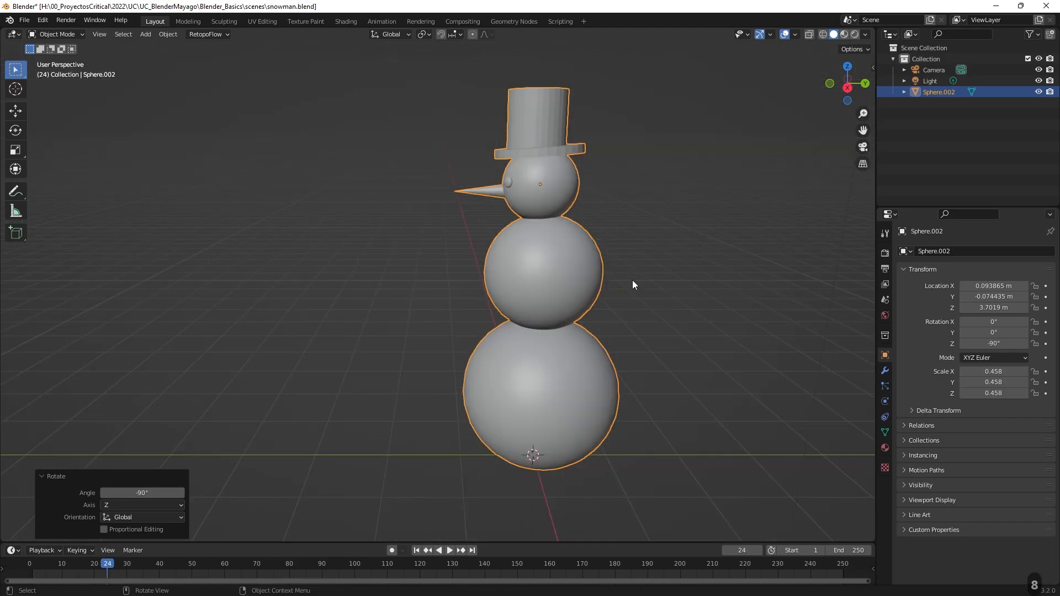
pyautogui.press('KP_1')
pyautogui.press('KP_3')
pyautogui.press('KP_7')
pyautogui.press('KP_9')
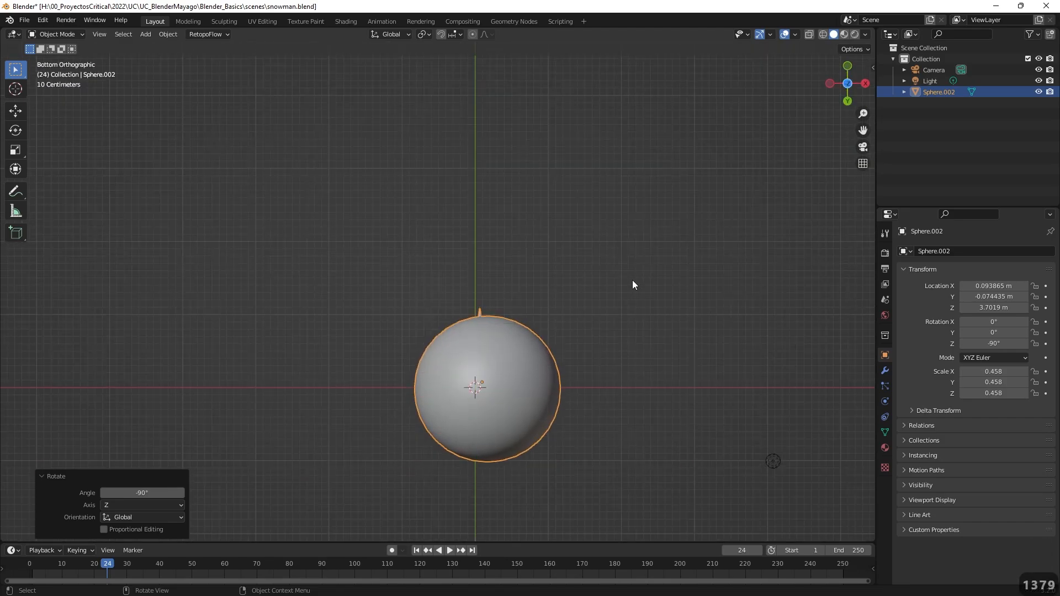
pyautogui.moveTo(632, 285); pyautogui.dragTo(646, 429, button='middle')
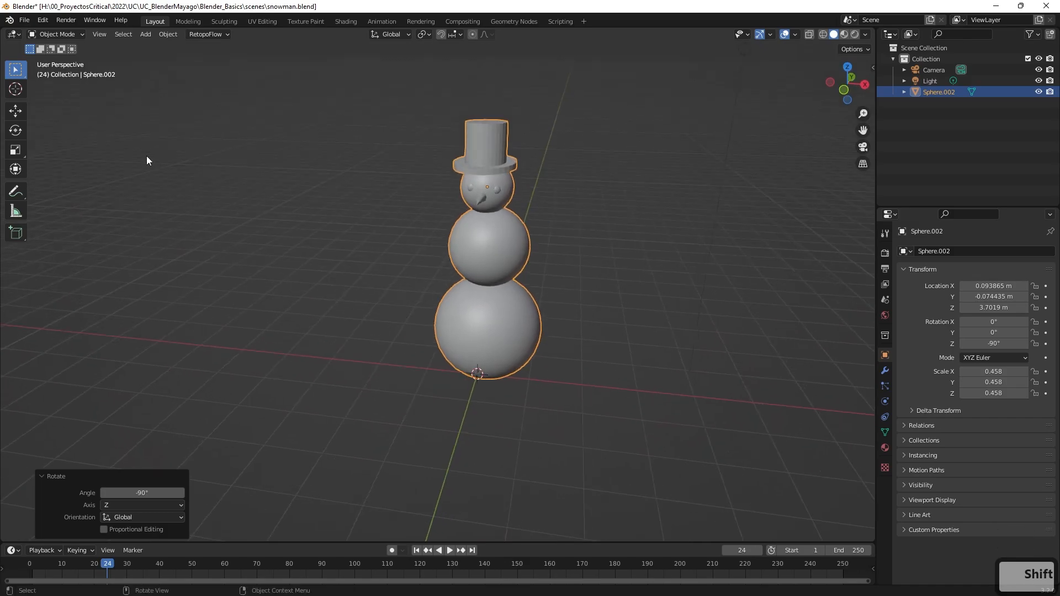
# Create a new General file without saving the latest changes to the snowman scene.
pyautogui.click(22, 20)
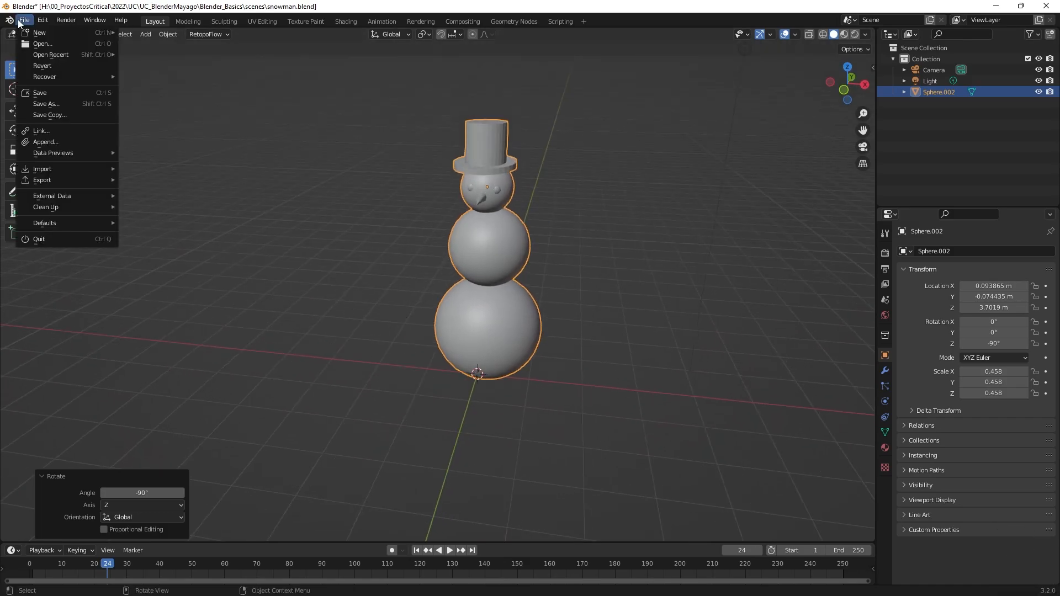
pyautogui.moveTo(38, 34)
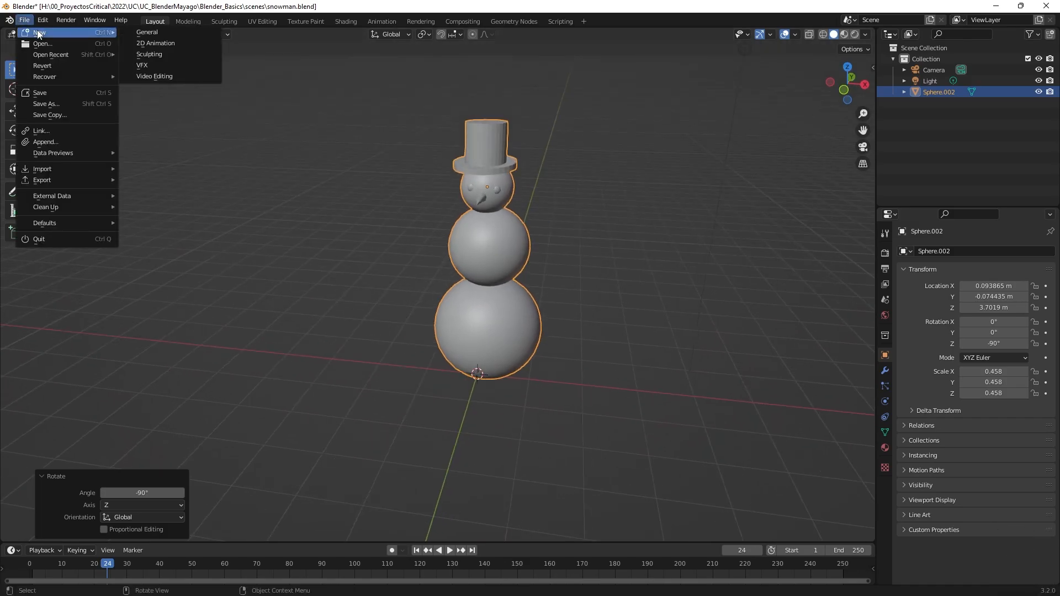
pyautogui.click(142, 32)
pyautogui.click(565, 320)
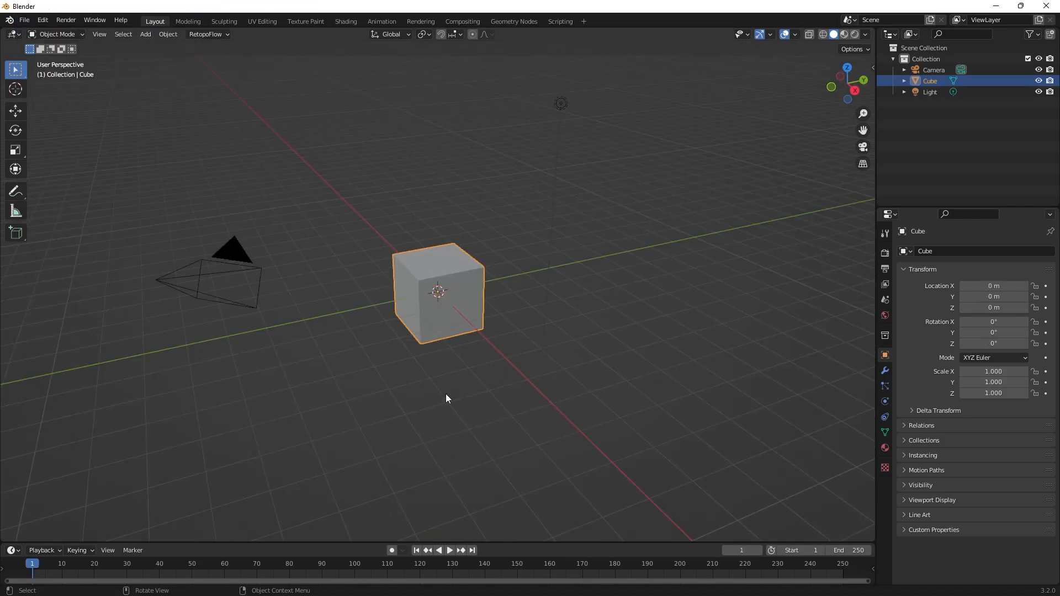
pyautogui.moveTo(446, 393); pyautogui.dragTo(419, 298, button='middle')
pyautogui.scroll(4, 530, 363)
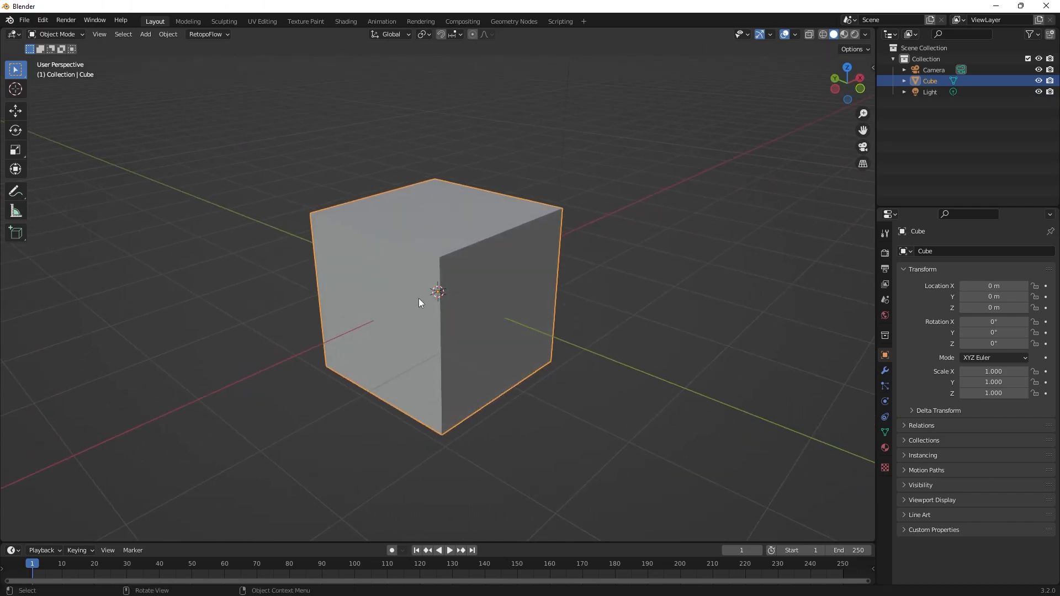
pyautogui.scroll(1, 393, 303)
pyautogui.scroll(-3, 393, 303)
pyautogui.moveTo(552, 362); pyautogui.dragTo(565, 333, button='middle')
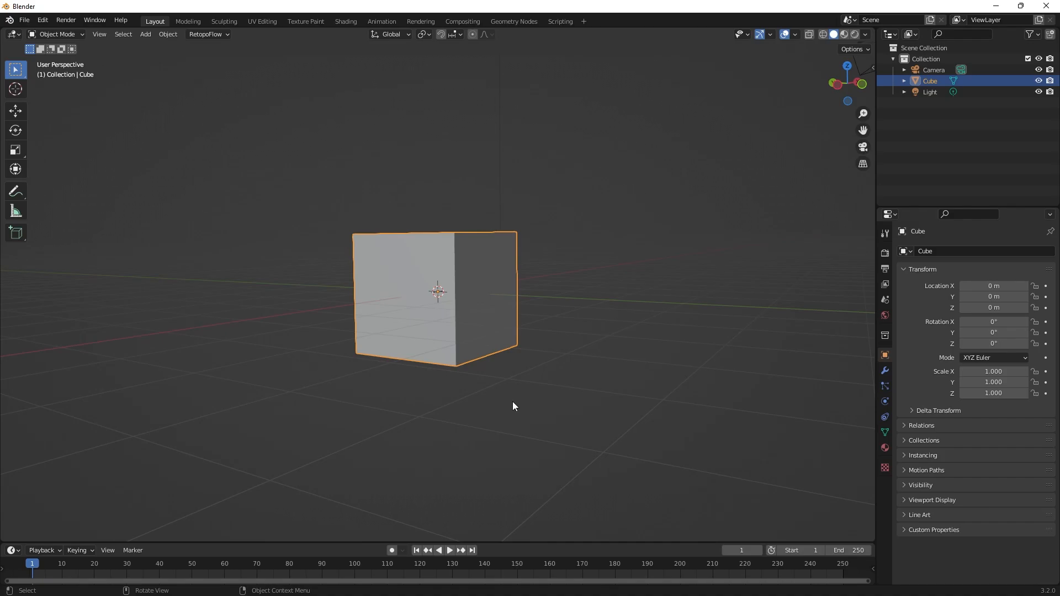
# Switch to Chrome, search Google Images for "d6" and preview the red 12mm die as a reference.
pyautogui.press('super')
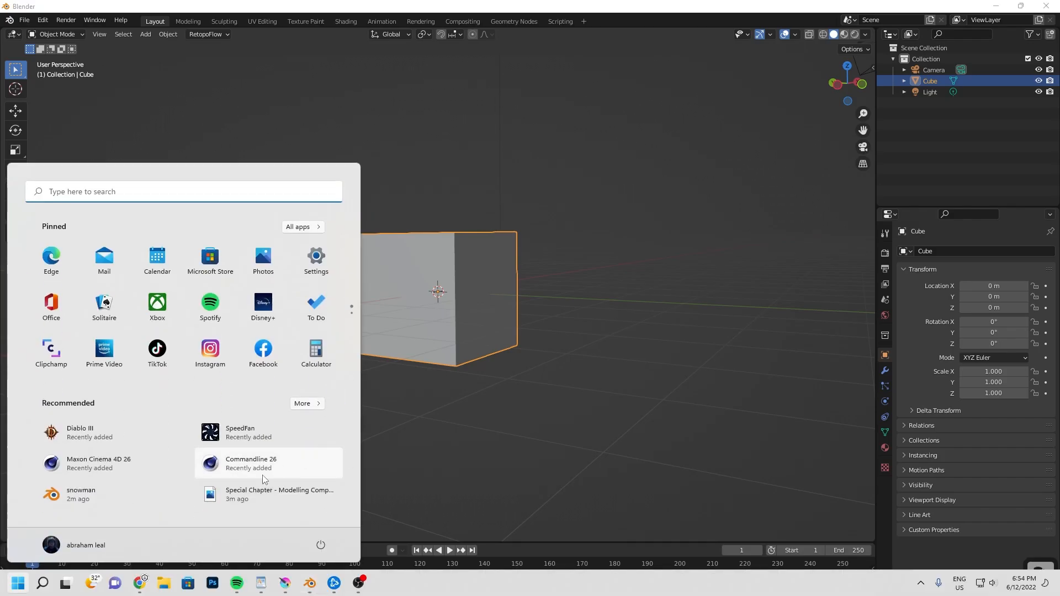
pyautogui.press('super')
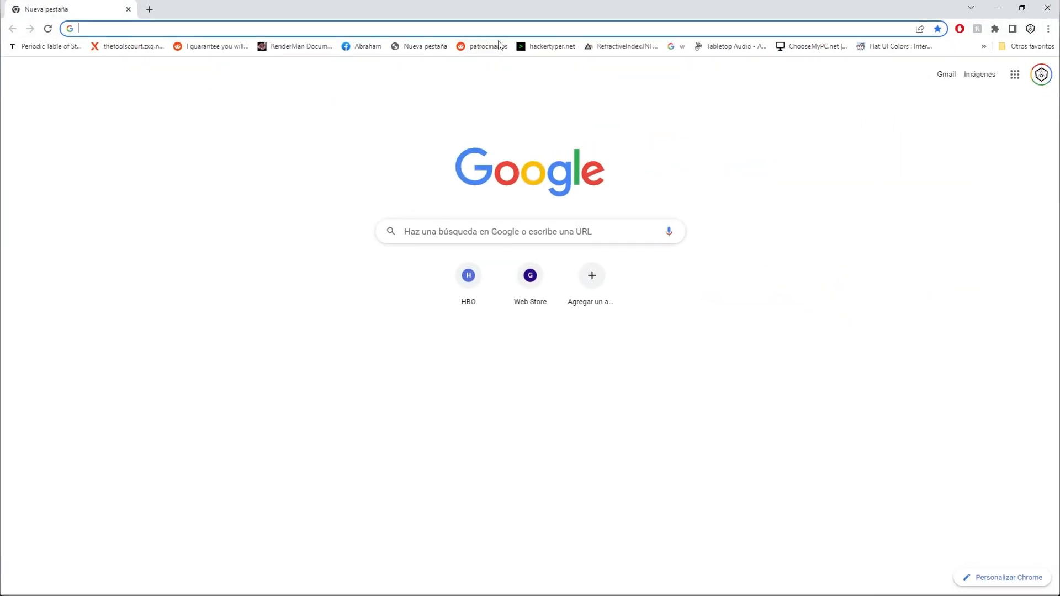
pyautogui.click(500, 33)
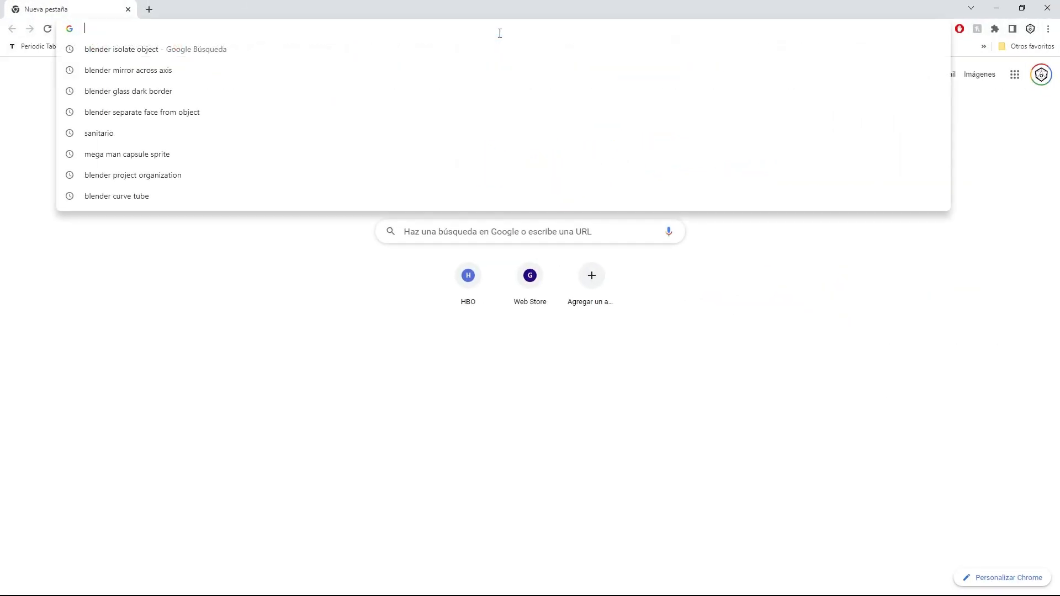
pyautogui.write('d6')
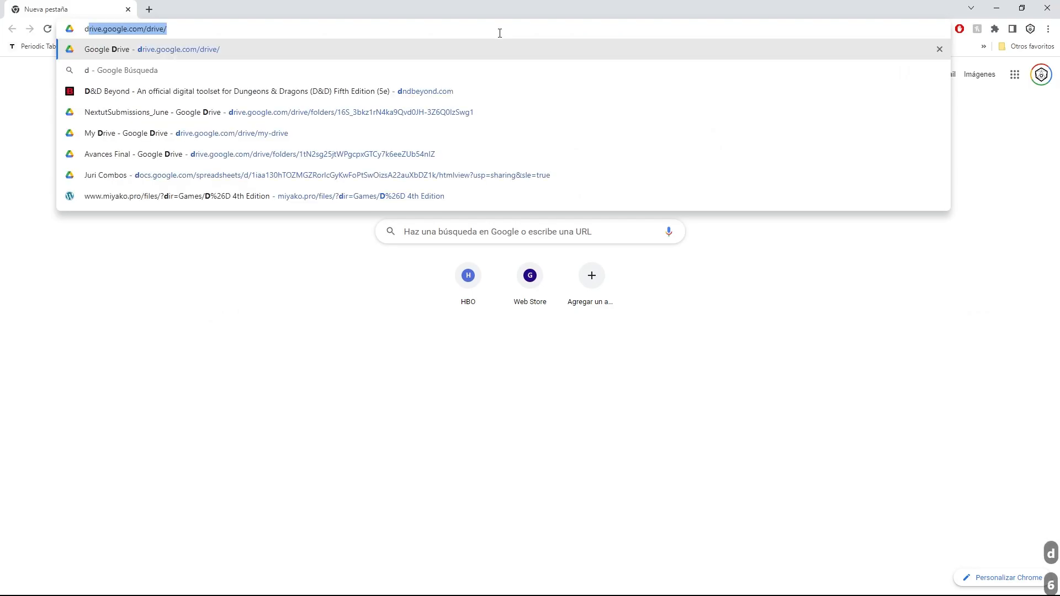
pyautogui.press('Return')
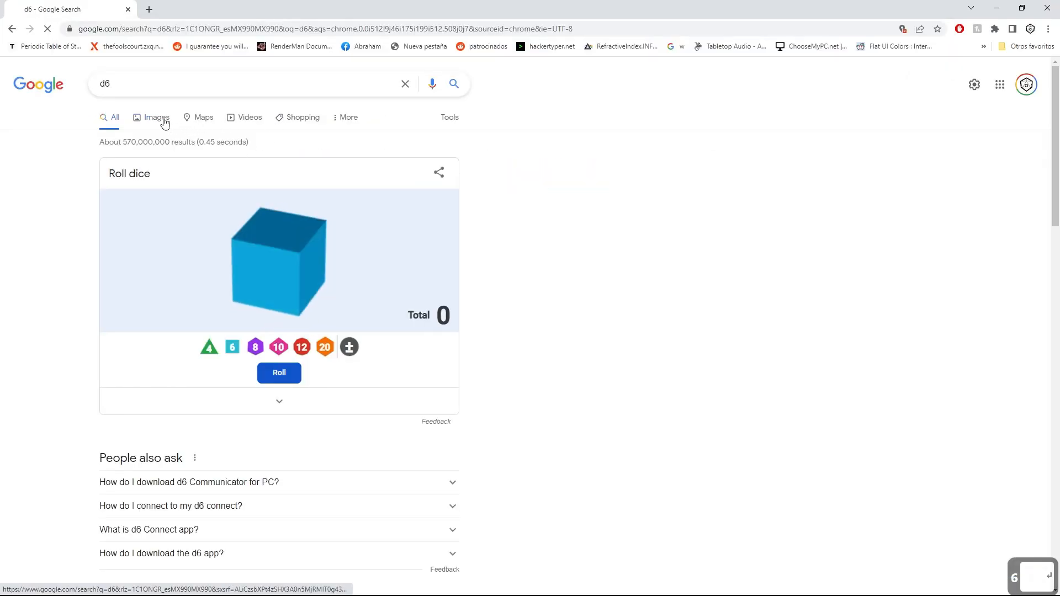
pyautogui.click(162, 119)
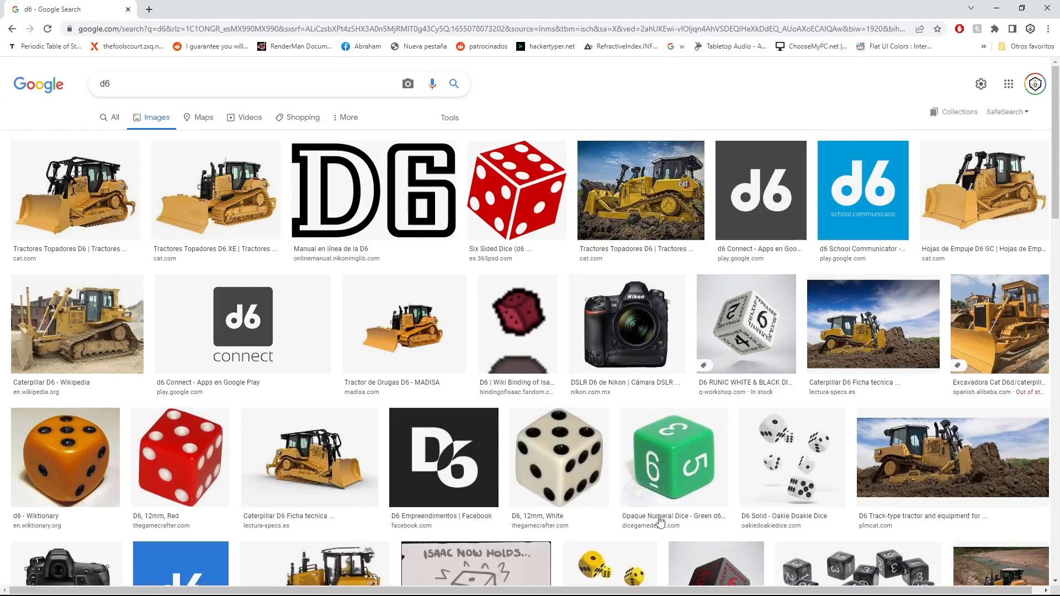
pyautogui.click(186, 441)
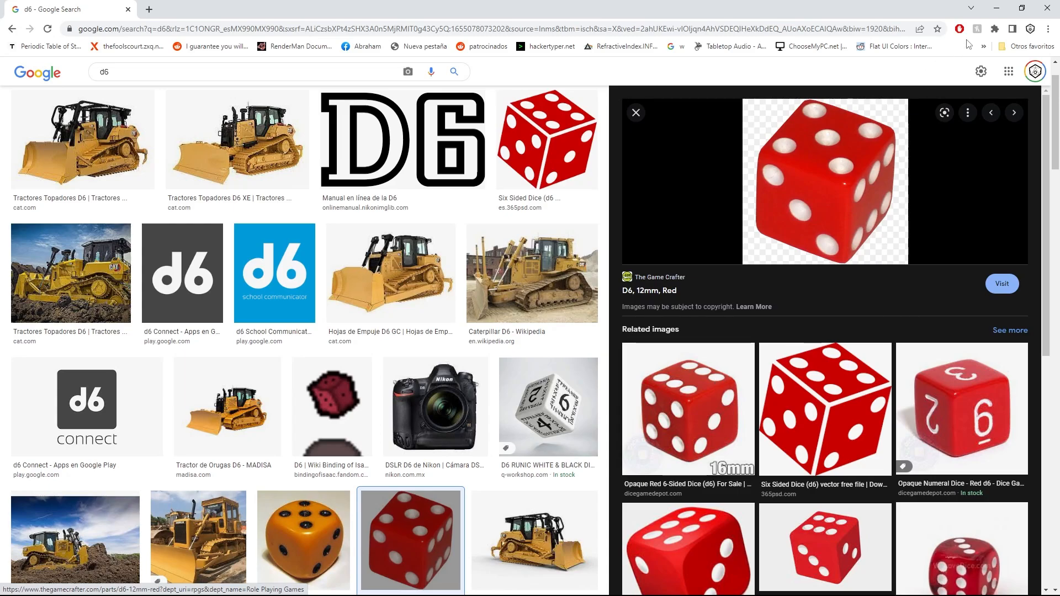
pyautogui.click(996, 8)
# Toggle the default cube between Object Mode and Edit Mode, finishing in Edit Mode.
pyautogui.moveTo(596, 345); pyautogui.dragTo(589, 351, button='middle')
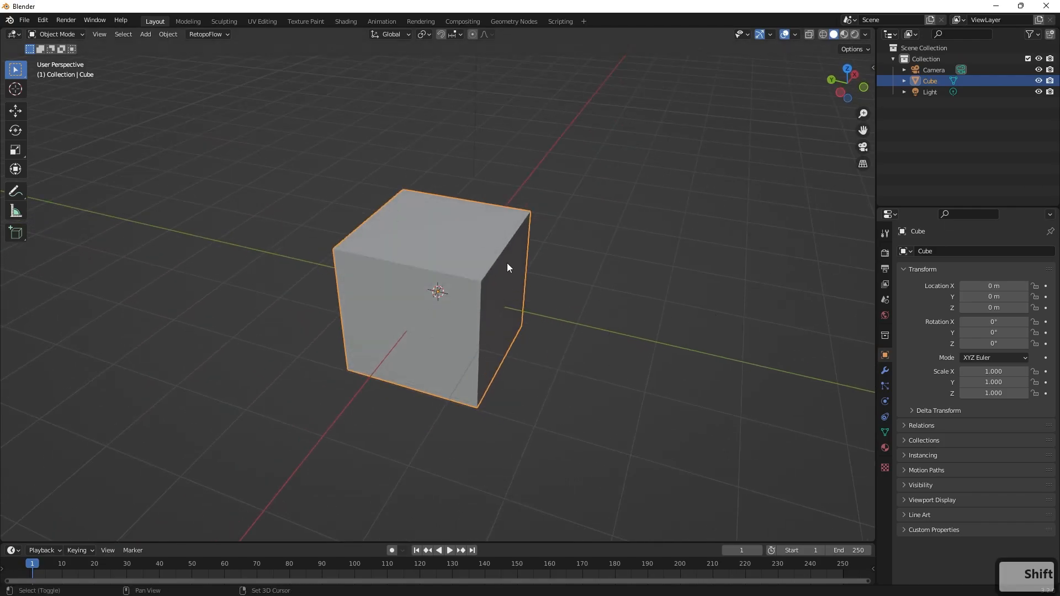
pyautogui.keyDown('shift'); pyautogui.moveTo(507, 264); pyautogui.dragTo(680, 286, button='middle'); pyautogui.keyUp('shift')
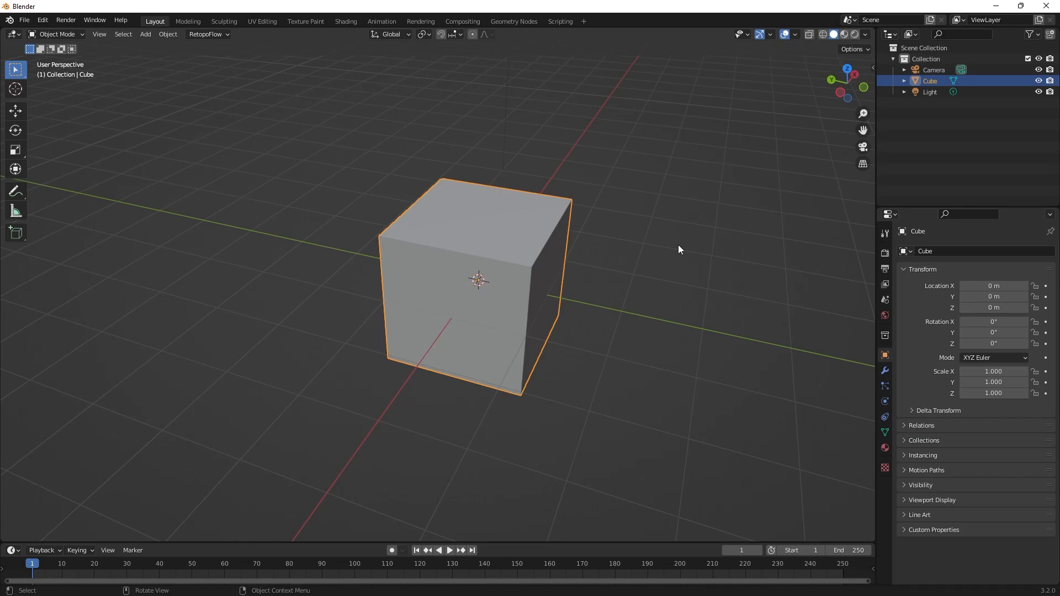
pyautogui.moveTo(679, 250); pyautogui.dragTo(613, 268, button='middle')
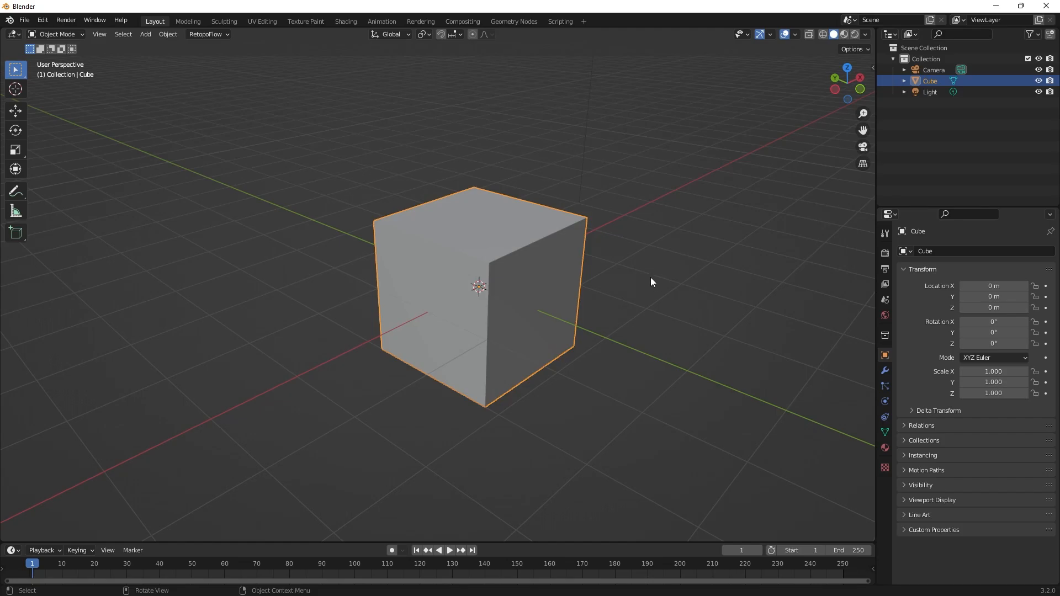
pyautogui.moveTo(606, 276); pyautogui.dragTo(640, 269, button='middle')
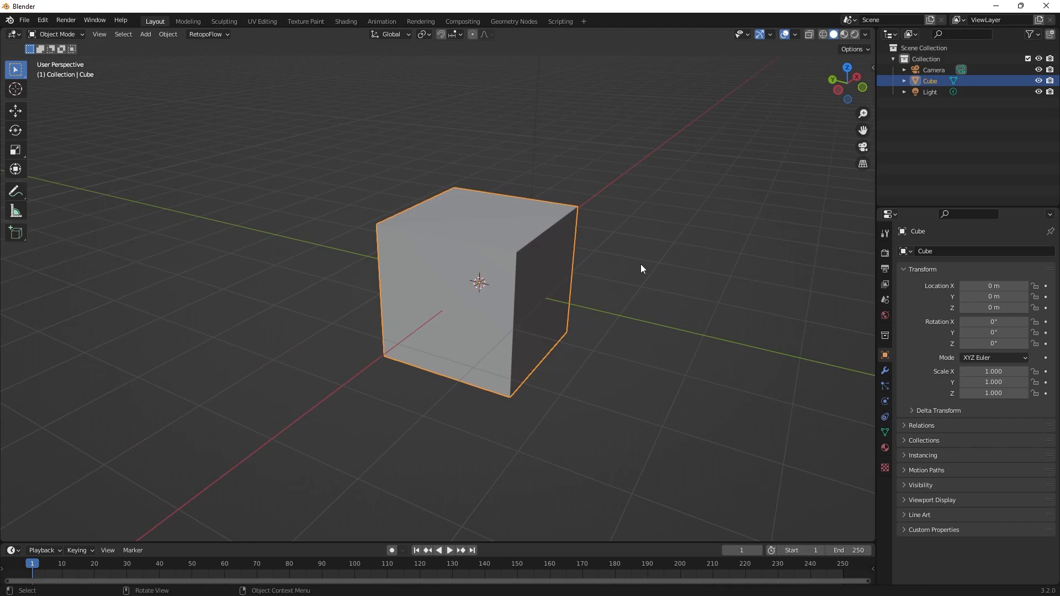
pyautogui.press('Tab')
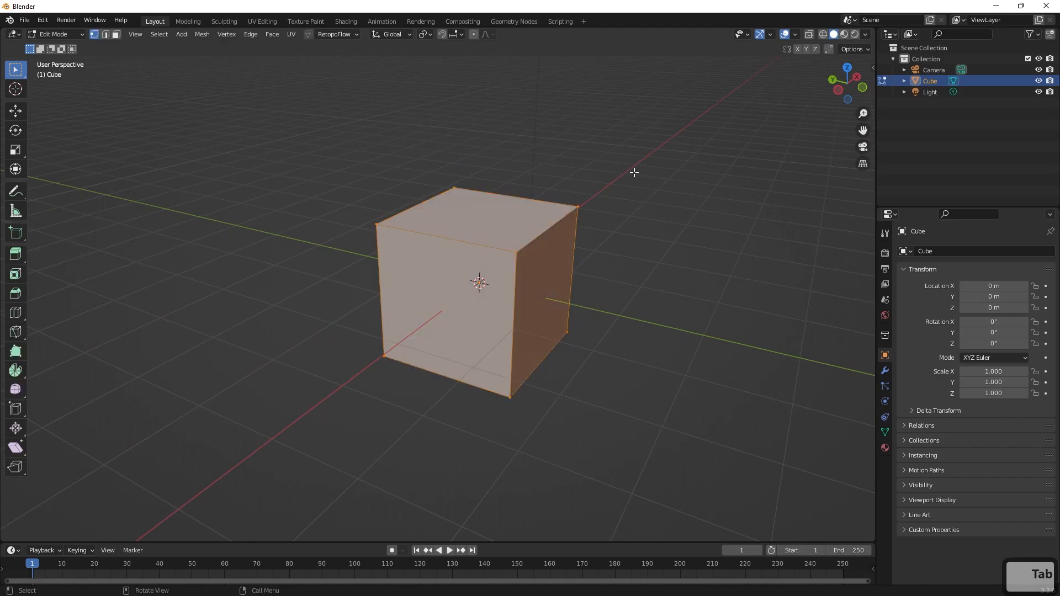
pyautogui.click(58, 35)
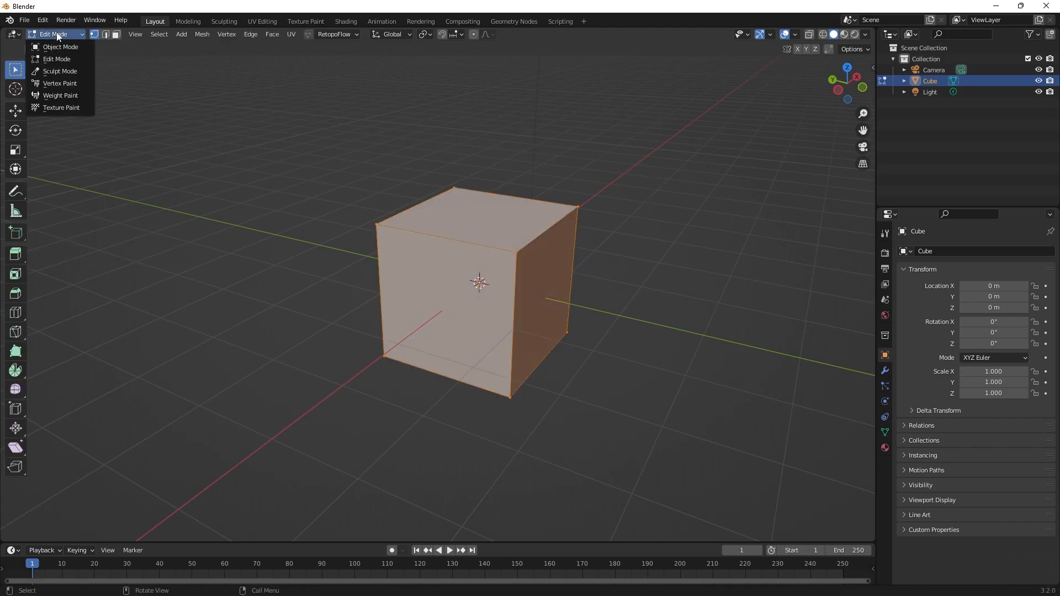
pyautogui.click(56, 47)
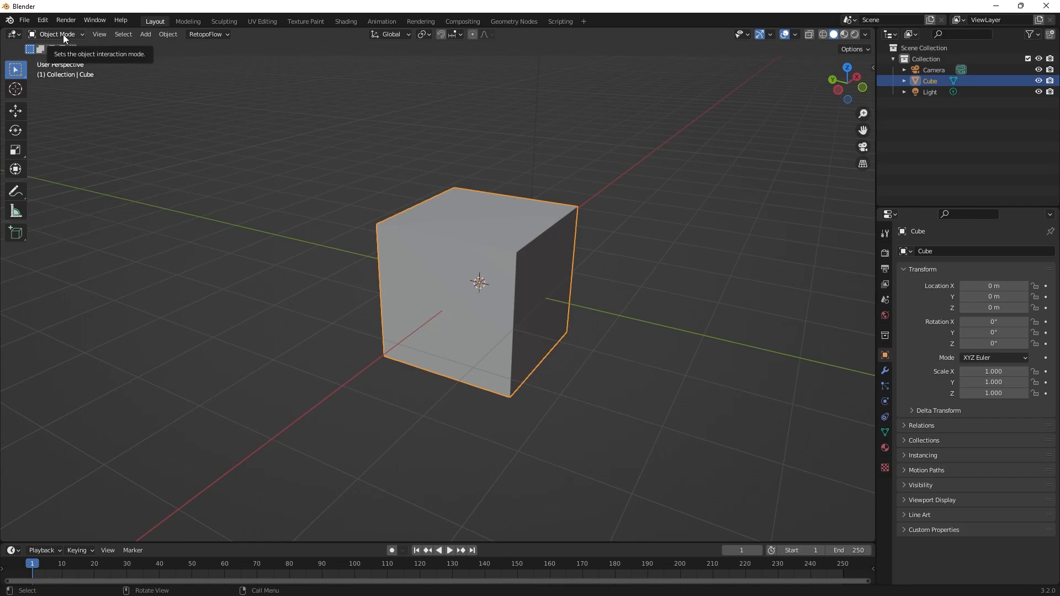
pyautogui.click(63, 34)
pyautogui.click(62, 58)
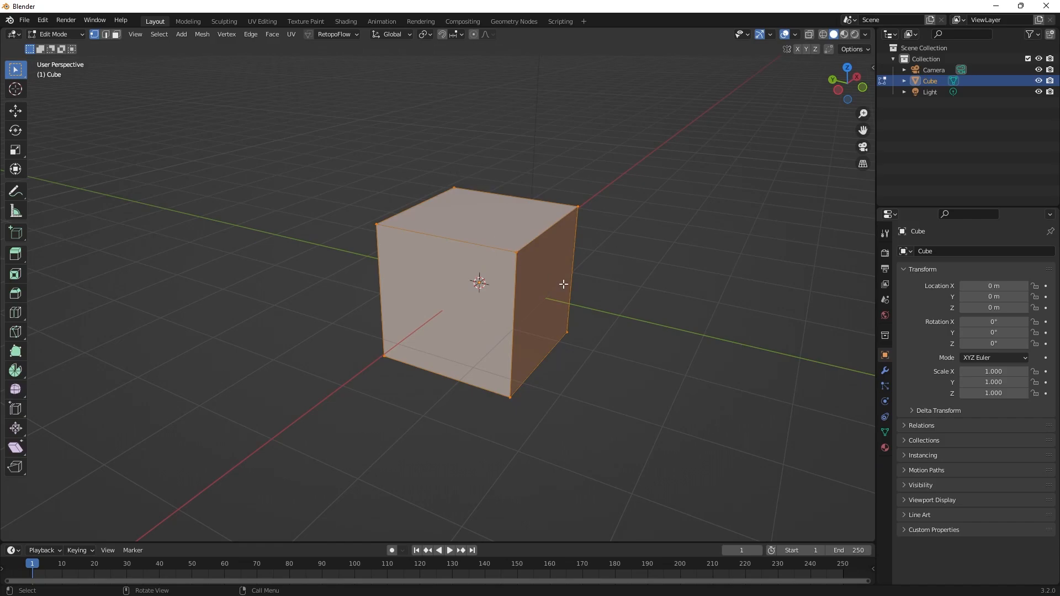
# Select individual upper vertices of the cube, try moving the one nearest the positive X axis line, and undo the move.
pyautogui.scroll(1, 635, 231)
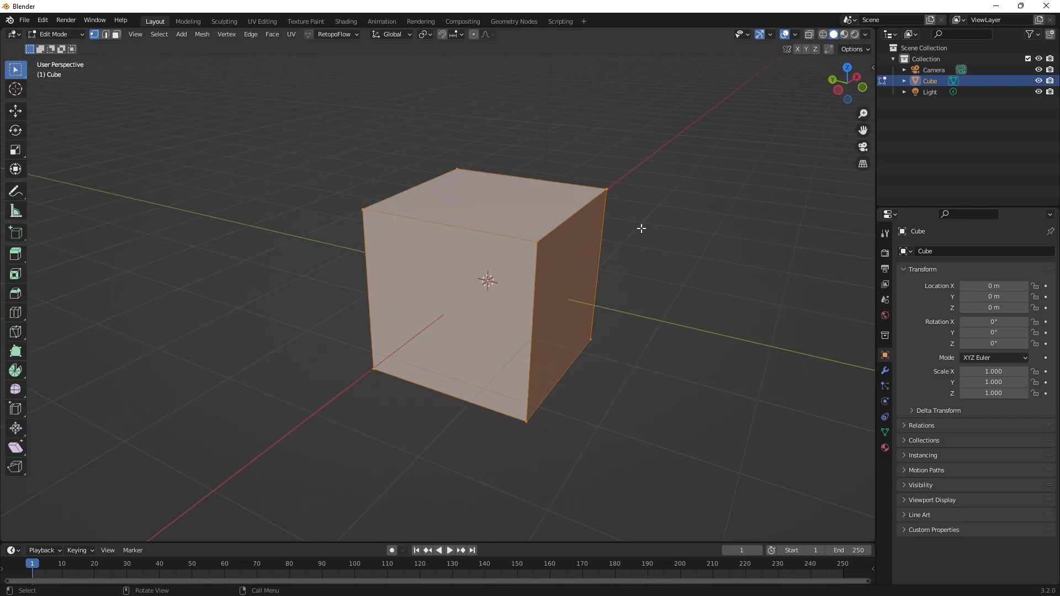
pyautogui.moveTo(641, 228); pyautogui.dragTo(624, 233, button='middle')
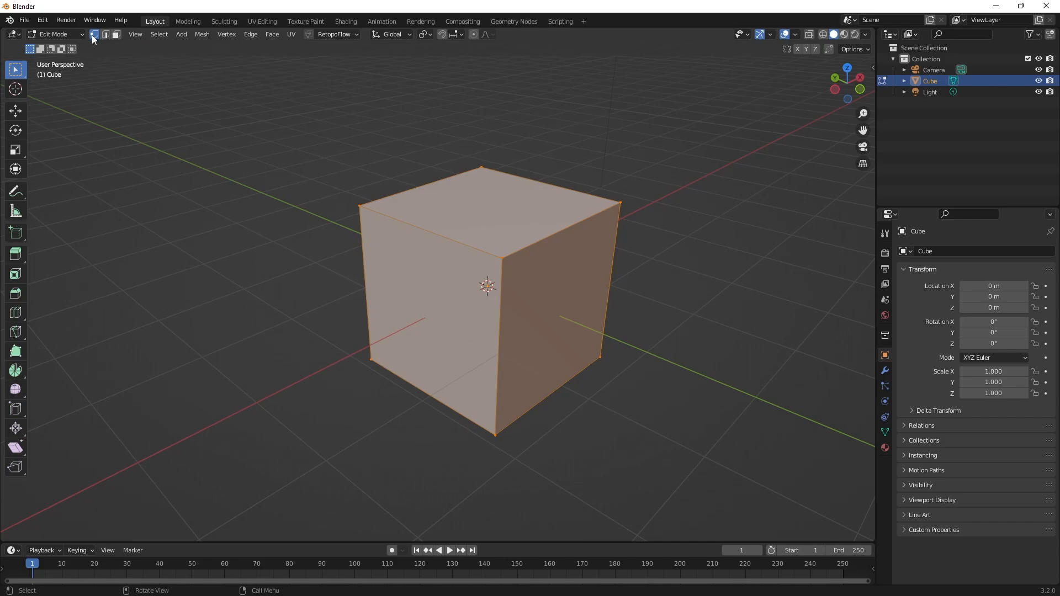
pyautogui.click(294, 248)
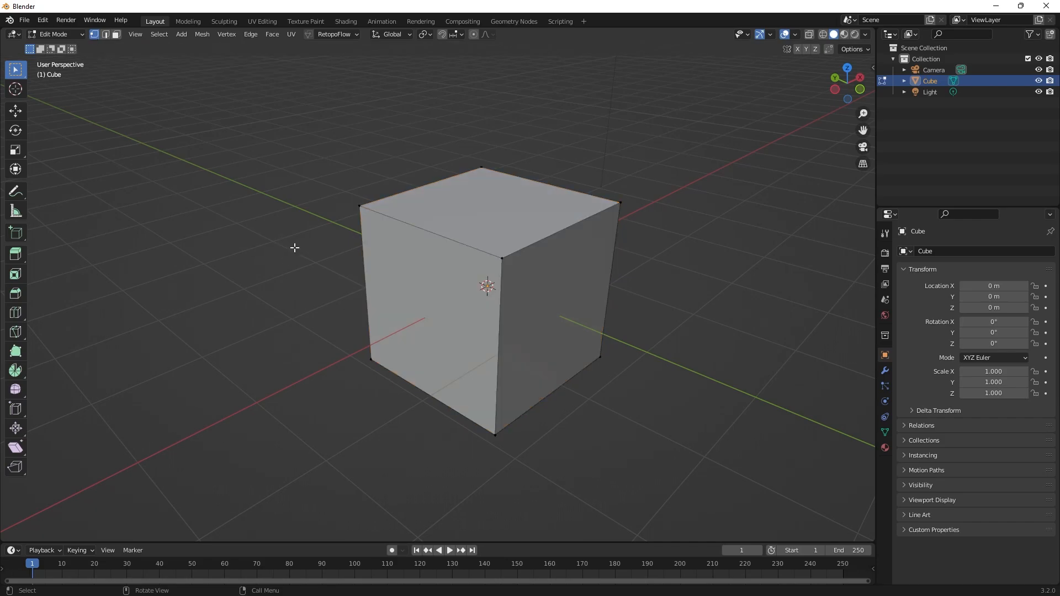
pyautogui.click(502, 258)
pyautogui.click(618, 204)
pyautogui.press('g')
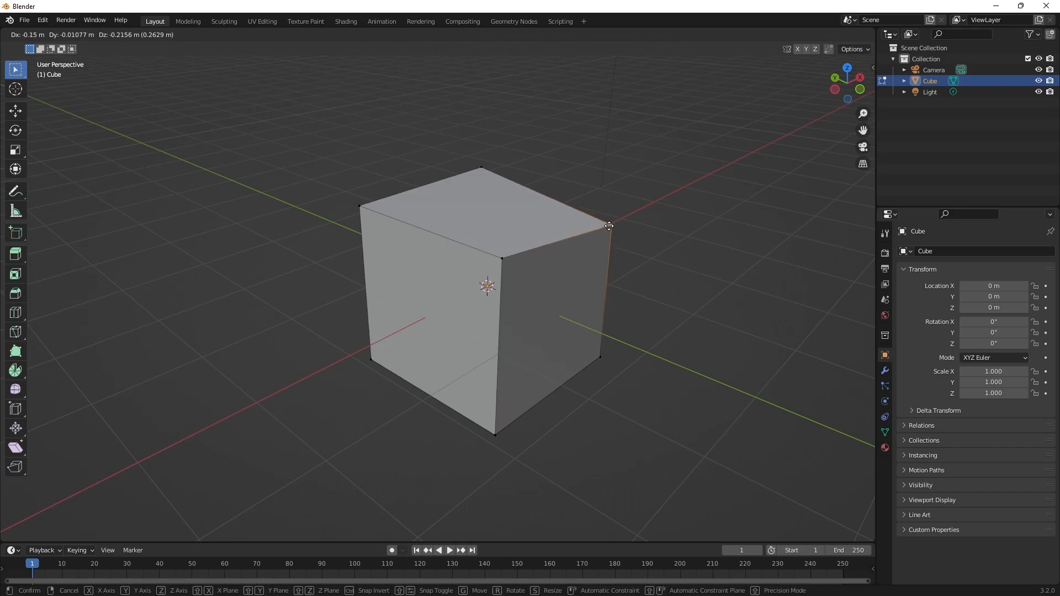
pyautogui.click(632, 188)
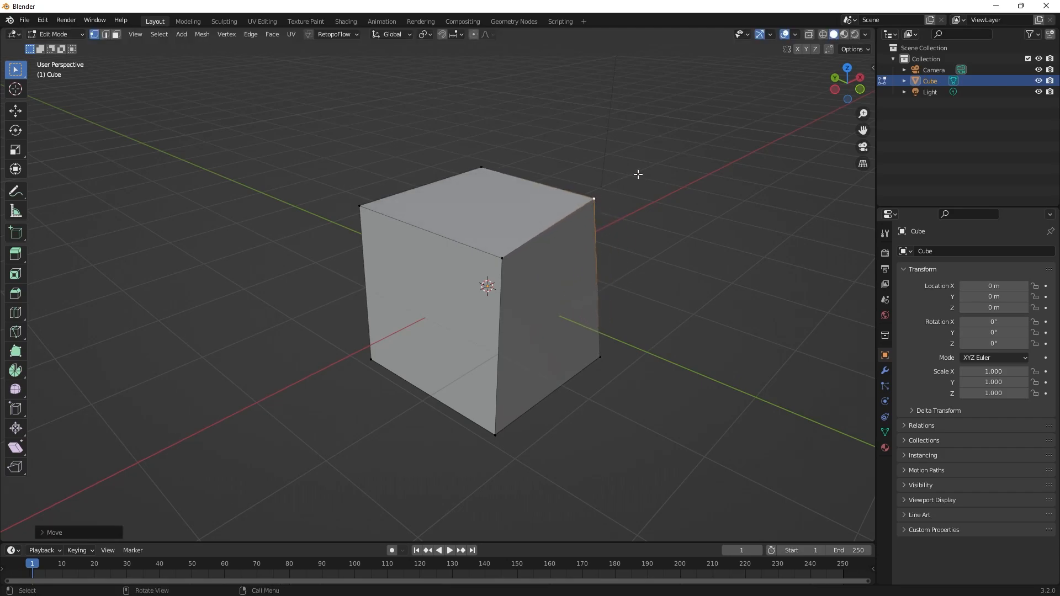
pyautogui.hotkey('ctrl', 'z')
# In edge select mode, try moving the front right edge of the cube's top face and undo the move.
pyautogui.press('2')
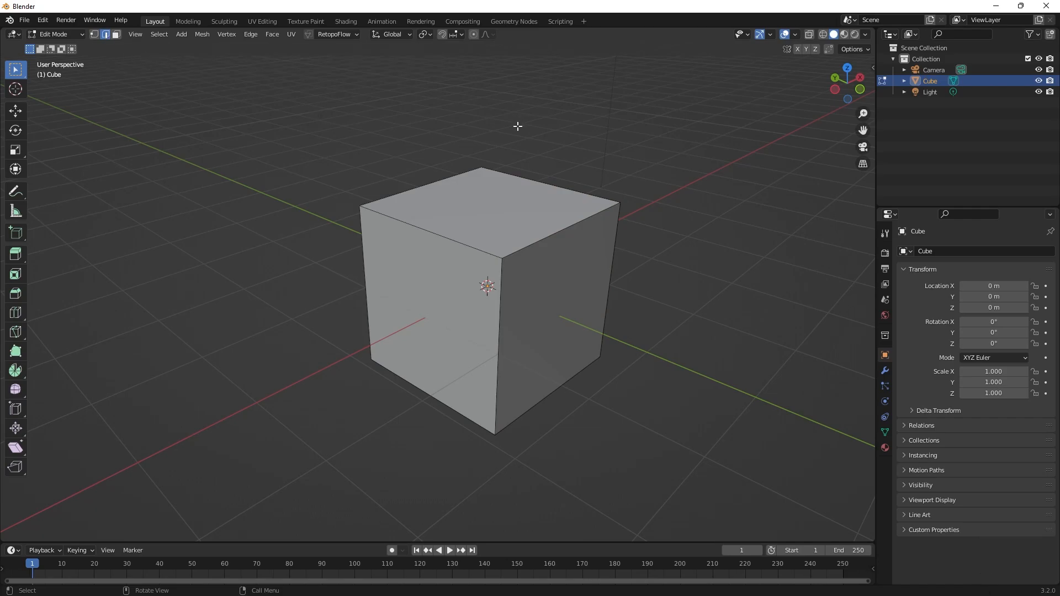
pyautogui.click(555, 229)
pyautogui.press('g')
pyautogui.click(609, 207)
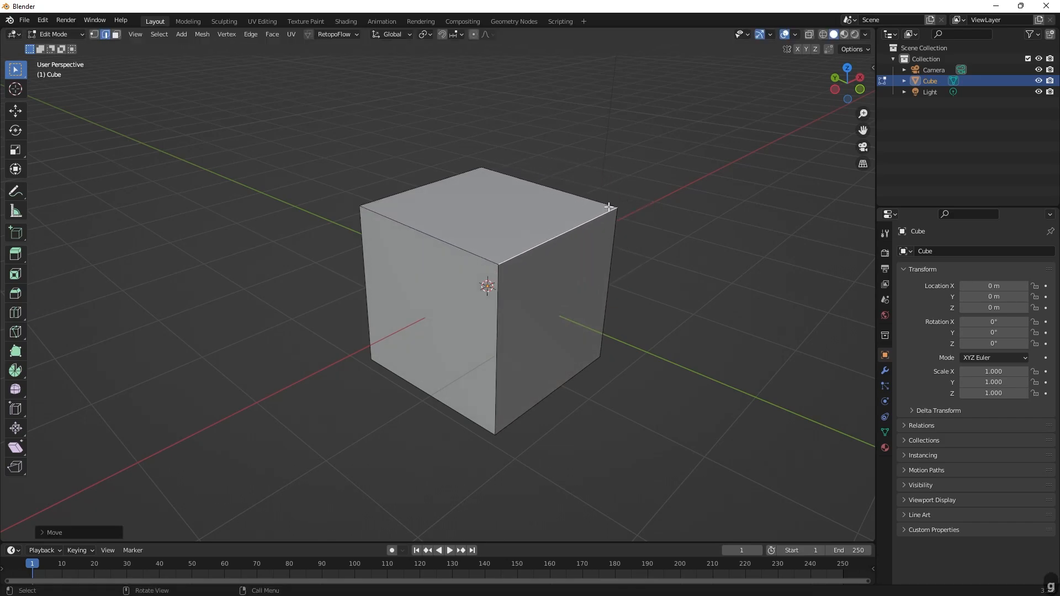
pyautogui.press('g')
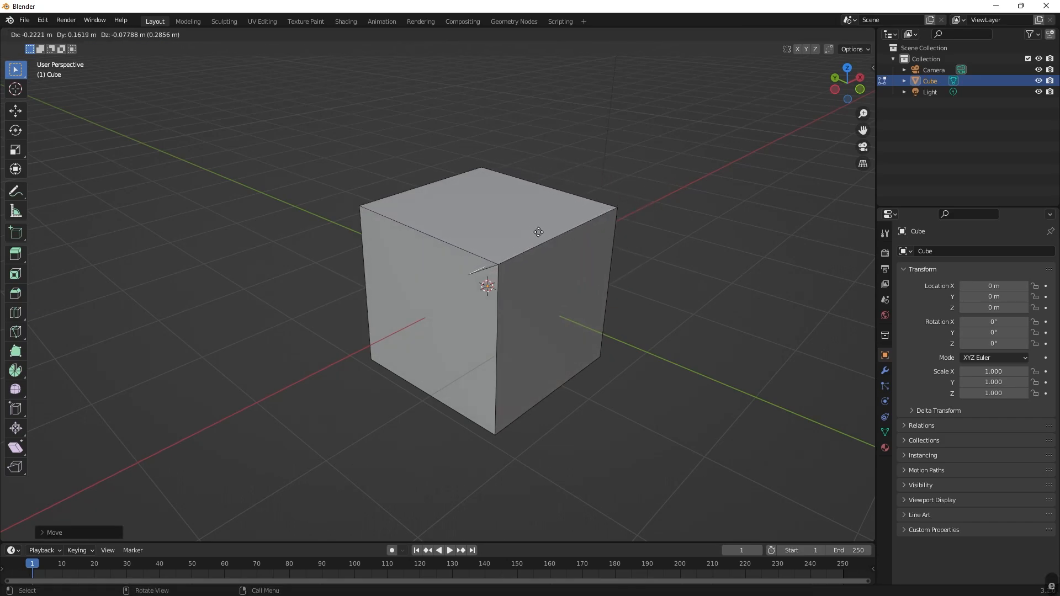
pyautogui.rightClick(576, 213)
pyautogui.hotkey('ctrl', 'z')
pyautogui.hotkey('ctrl', 'z')
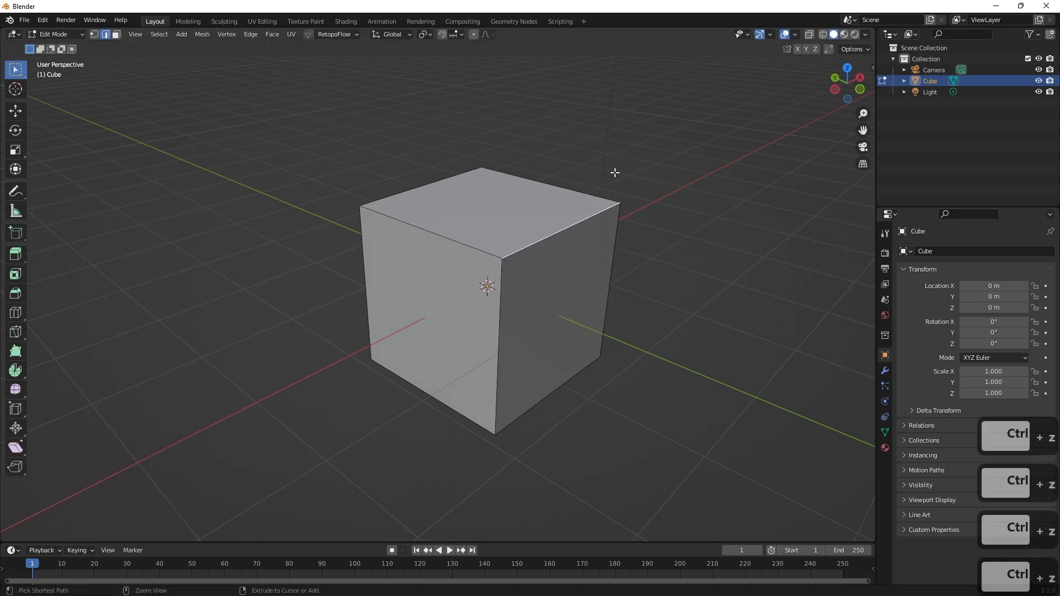
# Try rotating the selected top edge about -58° and scaling it to about 0.40, and undo both changes.
pyautogui.press('r')
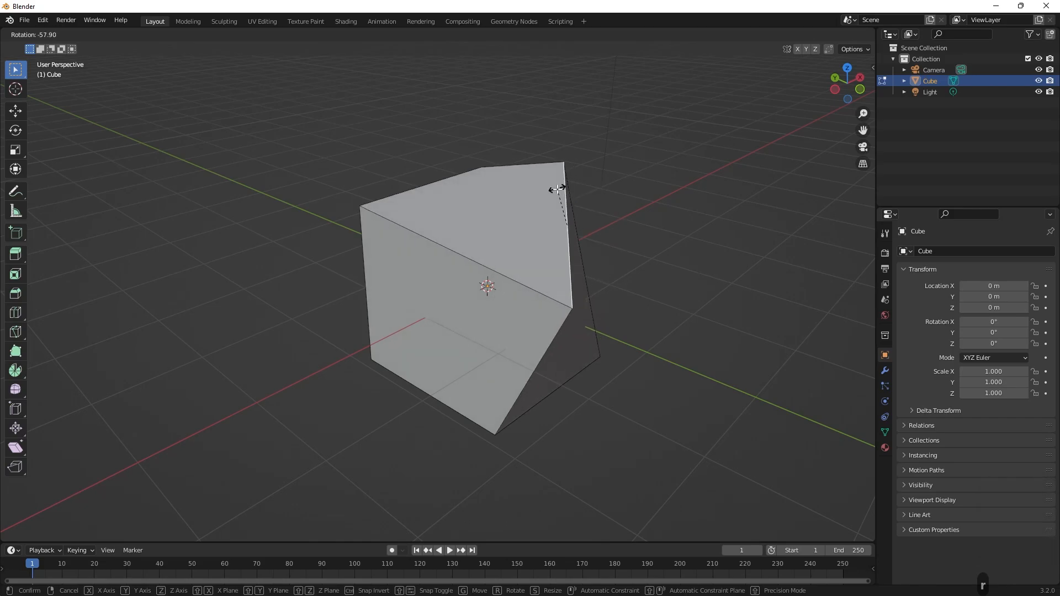
pyautogui.click(558, 186)
pyautogui.press('s')
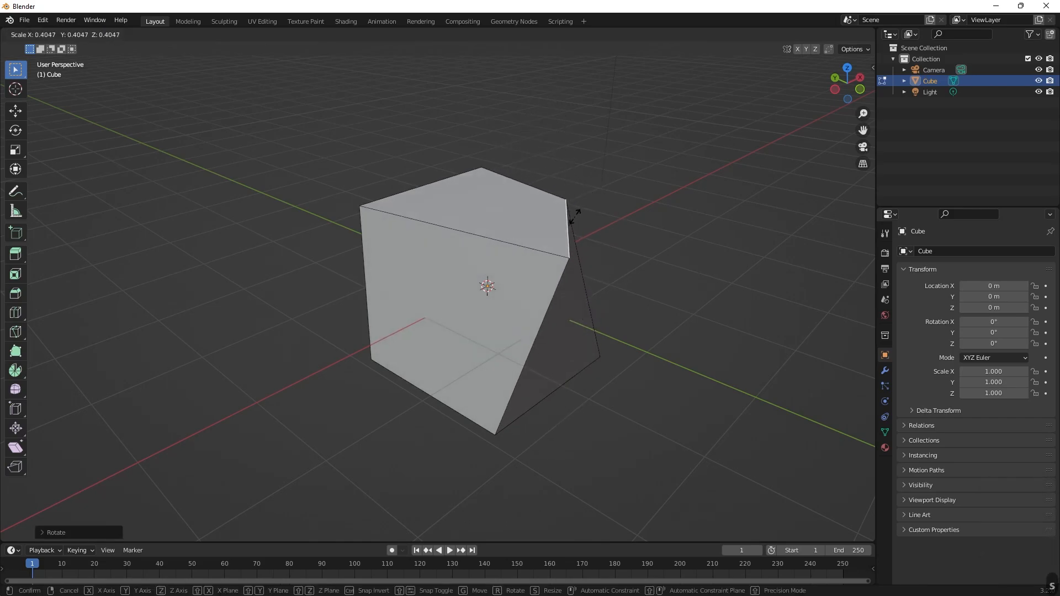
pyautogui.click(573, 216)
pyautogui.hotkey('ctrl', 'z')
pyautogui.hotkey('ctrl', 'z')
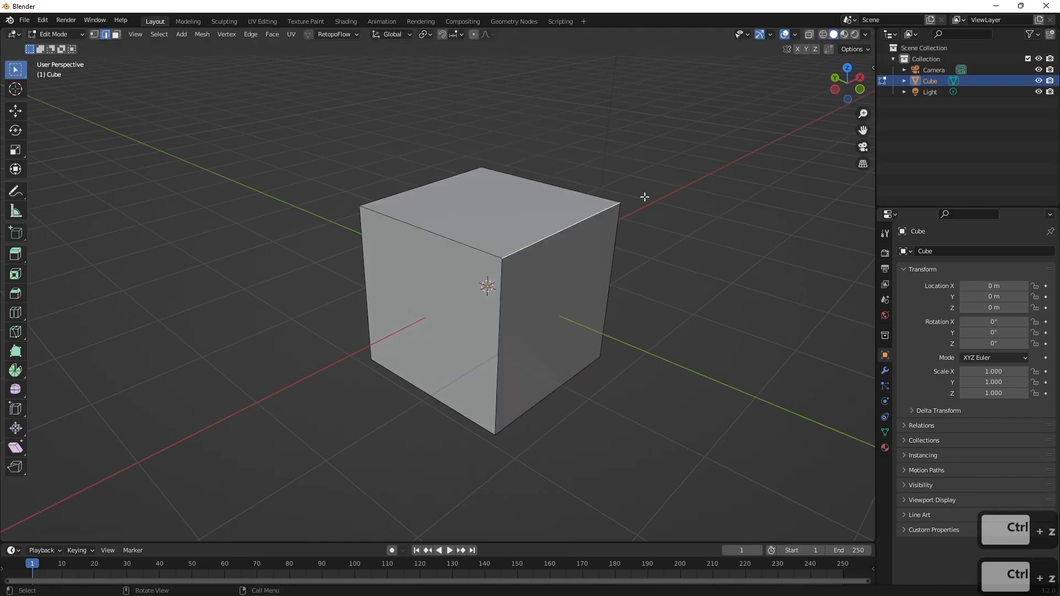
# In vertex select mode, try moving the selected corner vertex about 0.06 m, rotating and scaling it, and undo the move.
pyautogui.press('1')
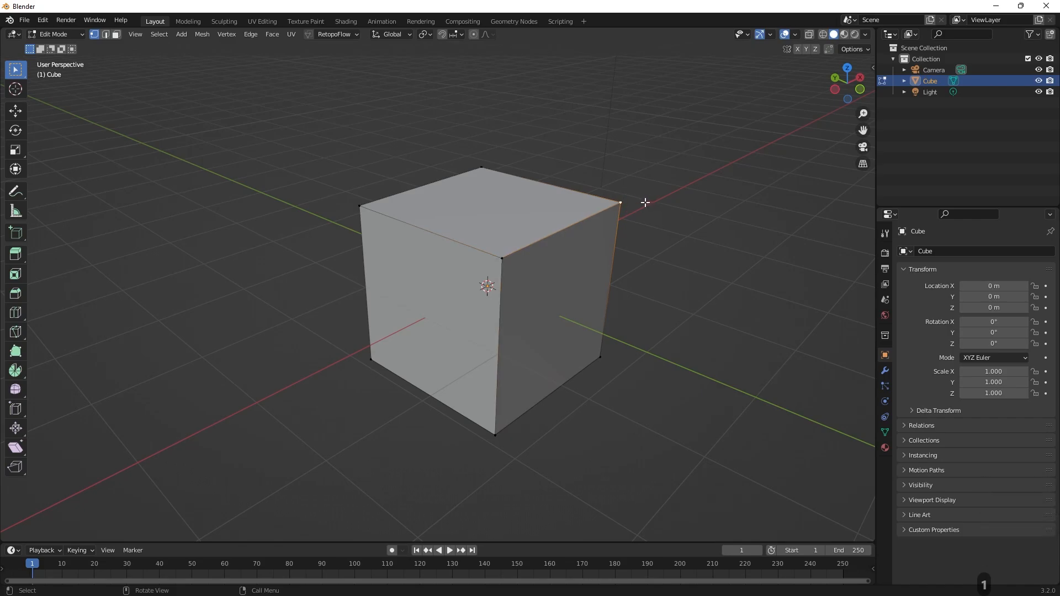
pyautogui.press('g')
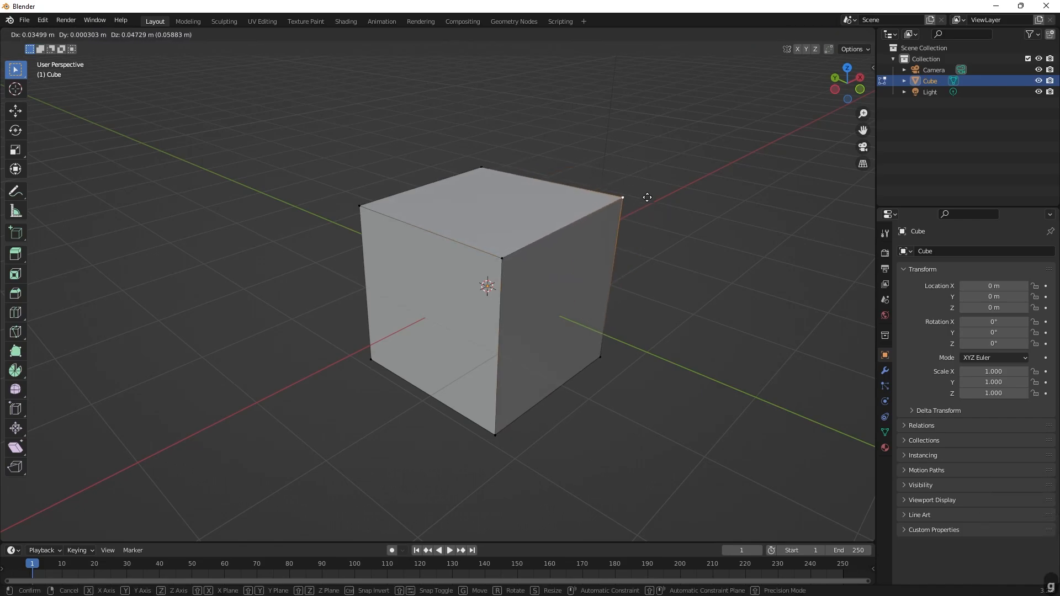
pyautogui.click(646, 197)
pyautogui.press('r')
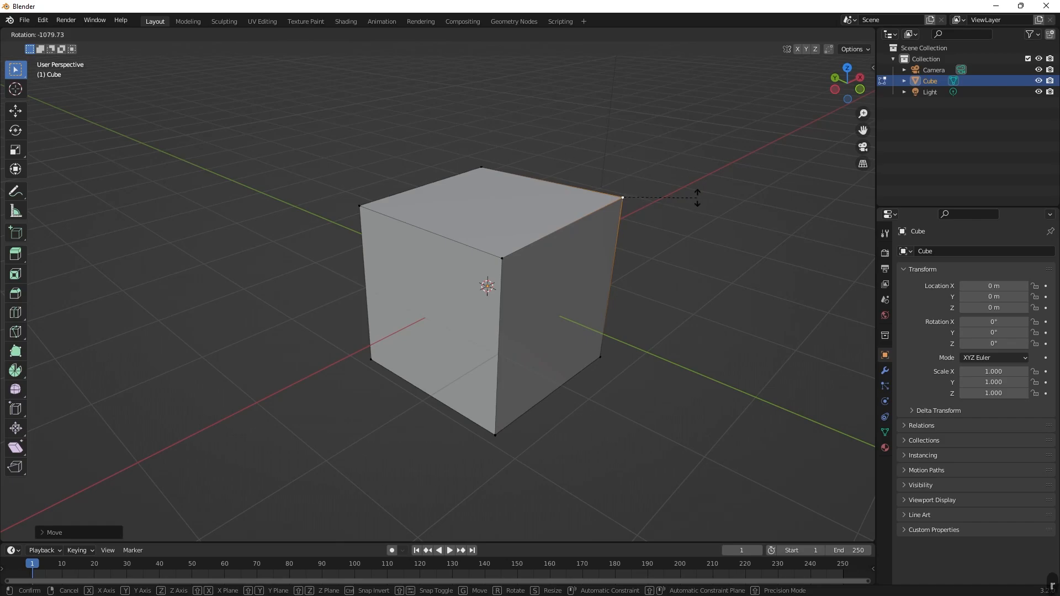
pyautogui.press('s')
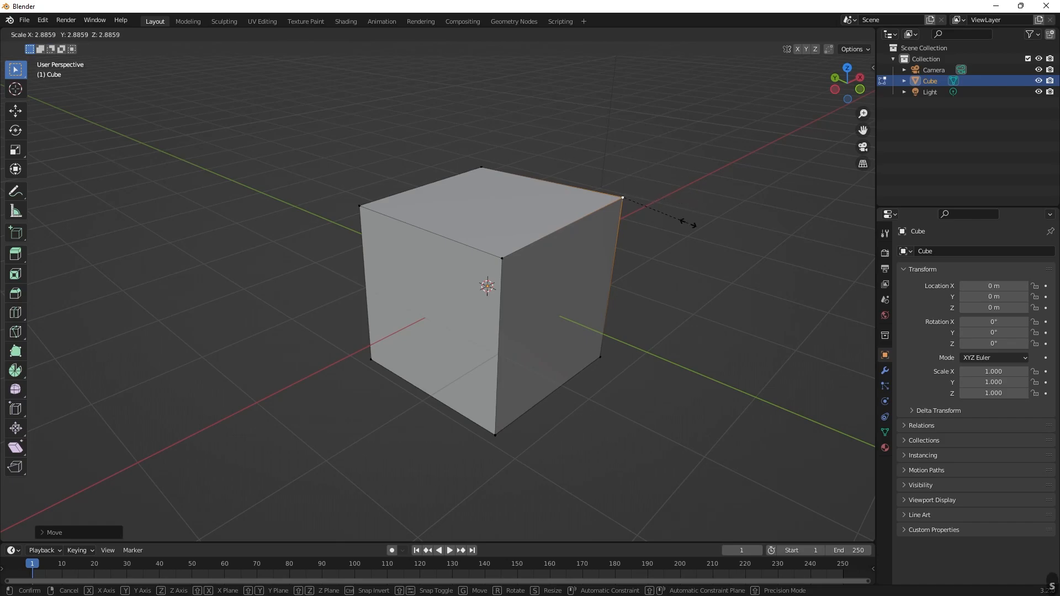
pyautogui.rightClick(632, 211)
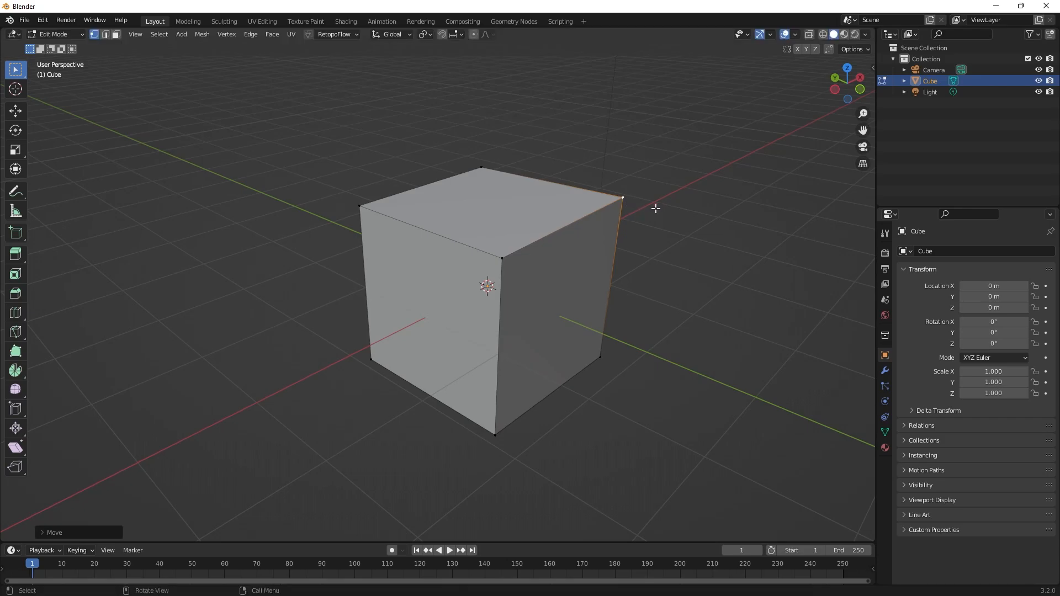
pyautogui.hotkey('ctrl', 'z')
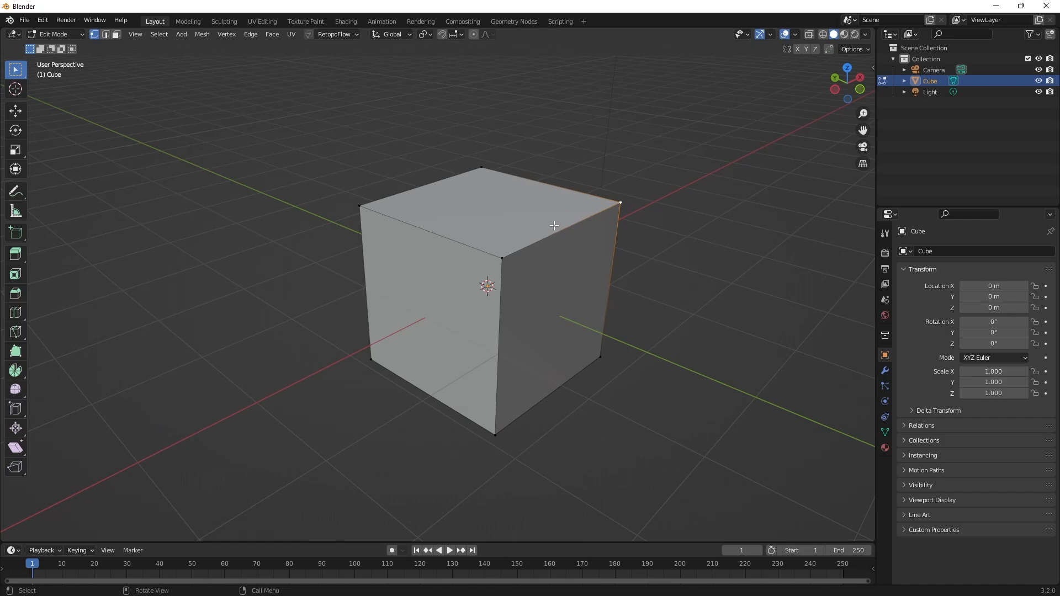
# In face select mode, try moving the cube's top face about 0.14 m, scaling it to about 0.90 and rotating it, and undo the changes.
pyautogui.press('3')
pyautogui.click(510, 198)
pyautogui.scroll(-1, 585, 193)
pyautogui.scroll(1, 587, 192)
pyautogui.keyDown('shift'); pyautogui.moveTo(561, 193); pyautogui.dragTo(582, 207, button='middle'); pyautogui.keyUp('shift')
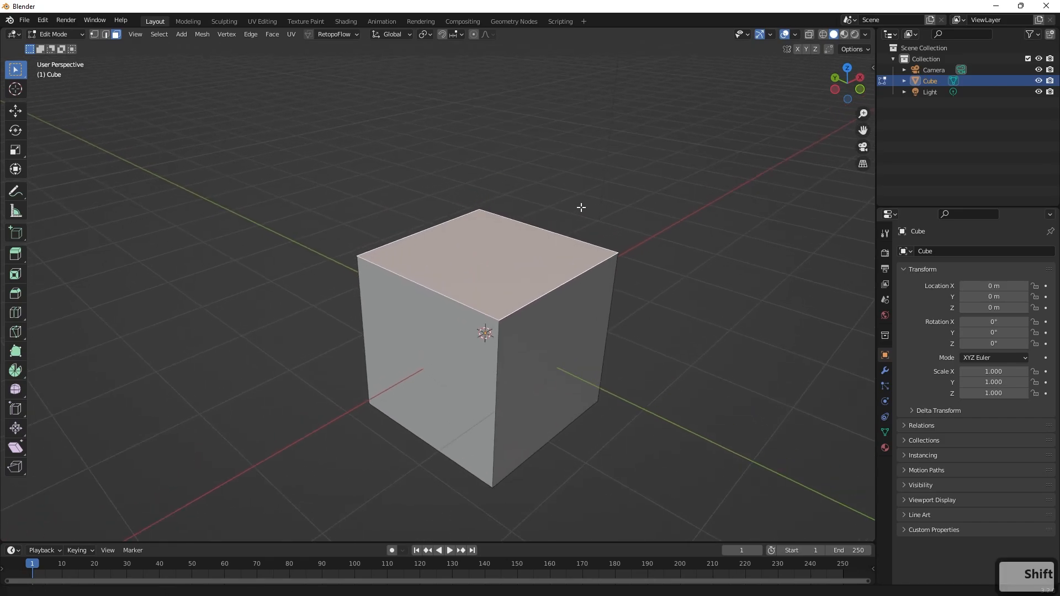
pyautogui.press('g')
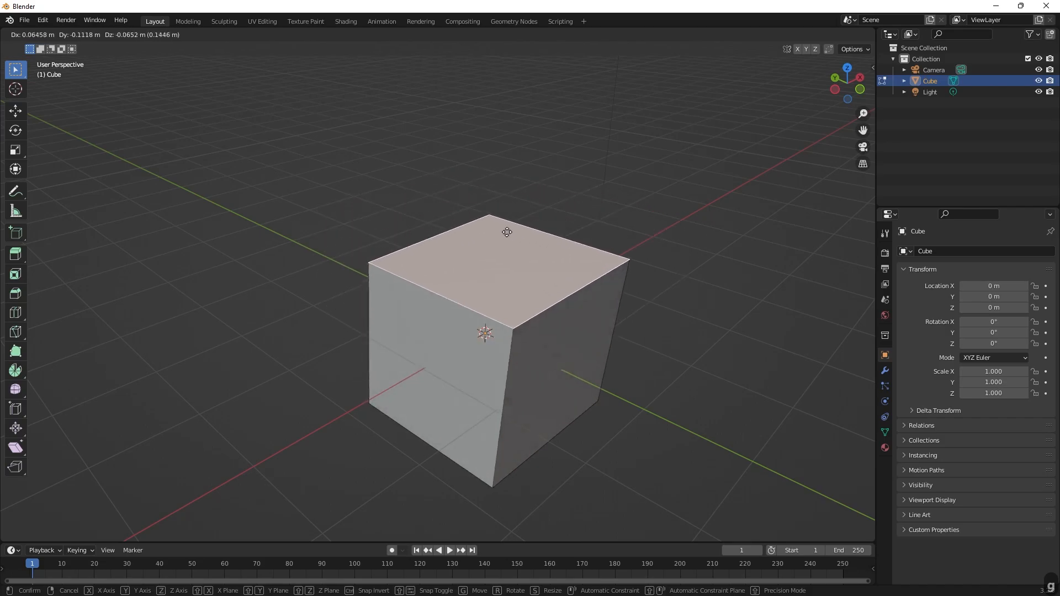
pyautogui.press('s')
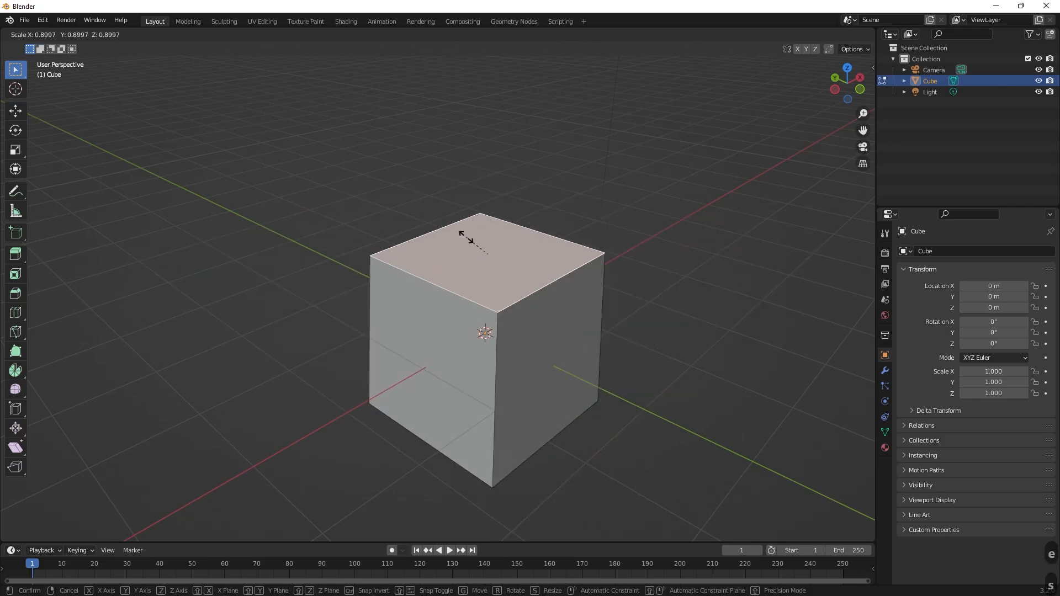
pyautogui.rightClick(492, 228)
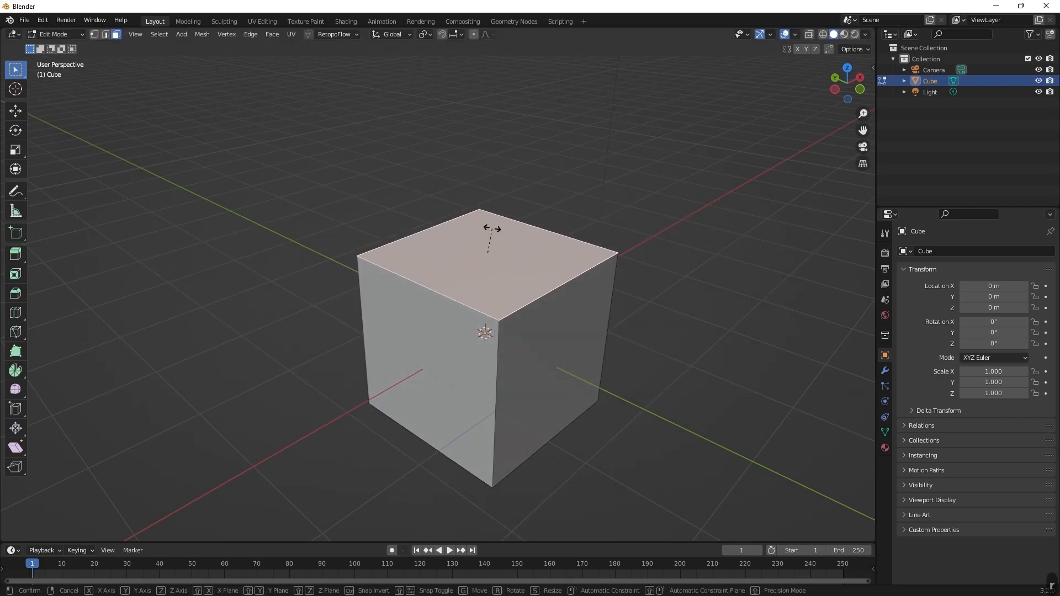
pyautogui.press('r')
pyautogui.click(480, 223)
pyautogui.rightClick(535, 209)
pyautogui.hotkey('ctrl', 'z')
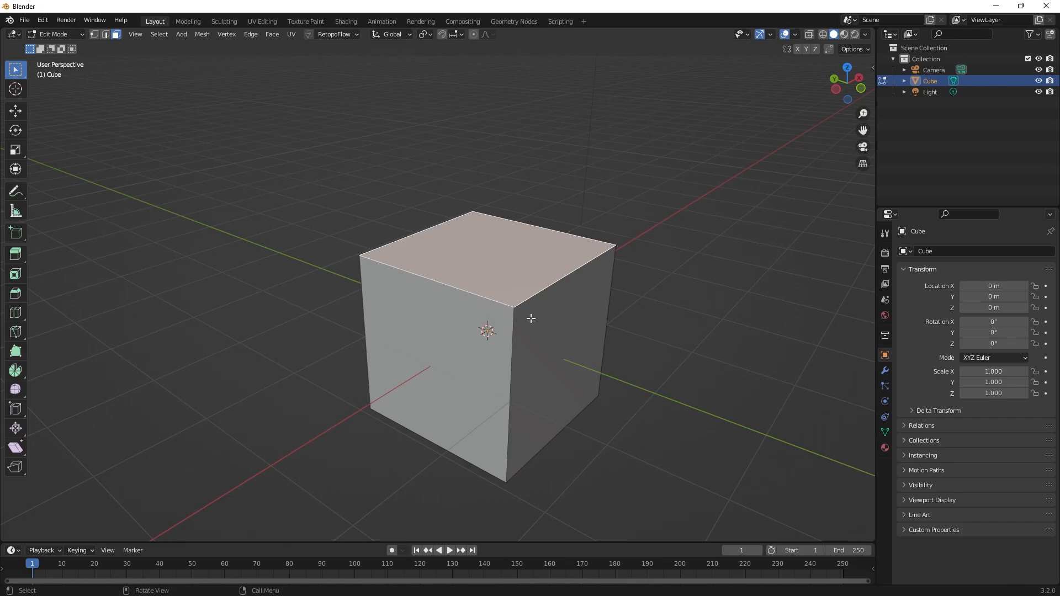
# Return to Object Mode and replace the edited cube with a newly added mesh cube.
pyautogui.press('Tab')
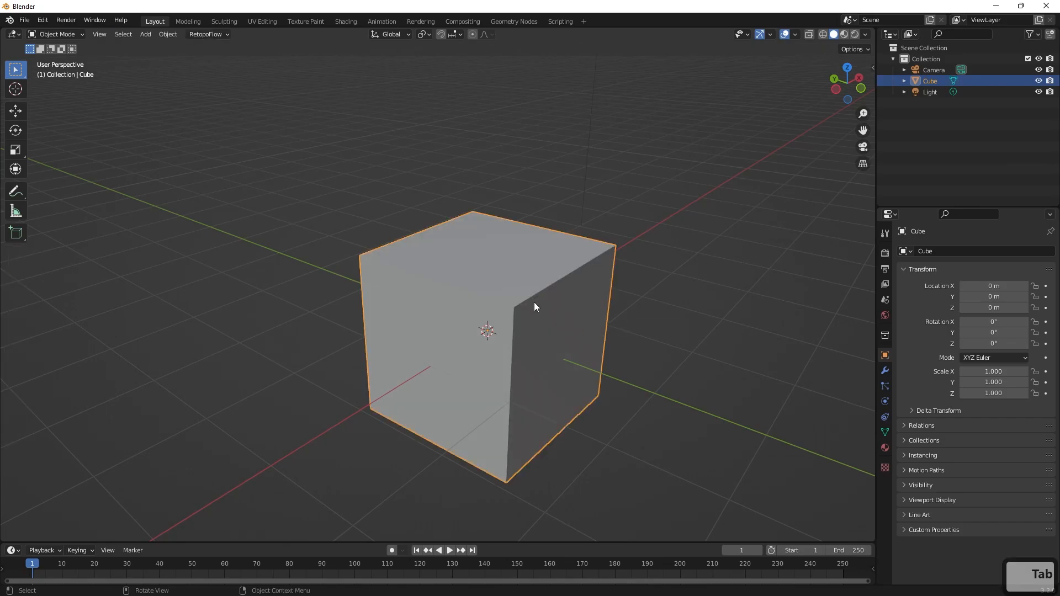
pyautogui.press('Delete')
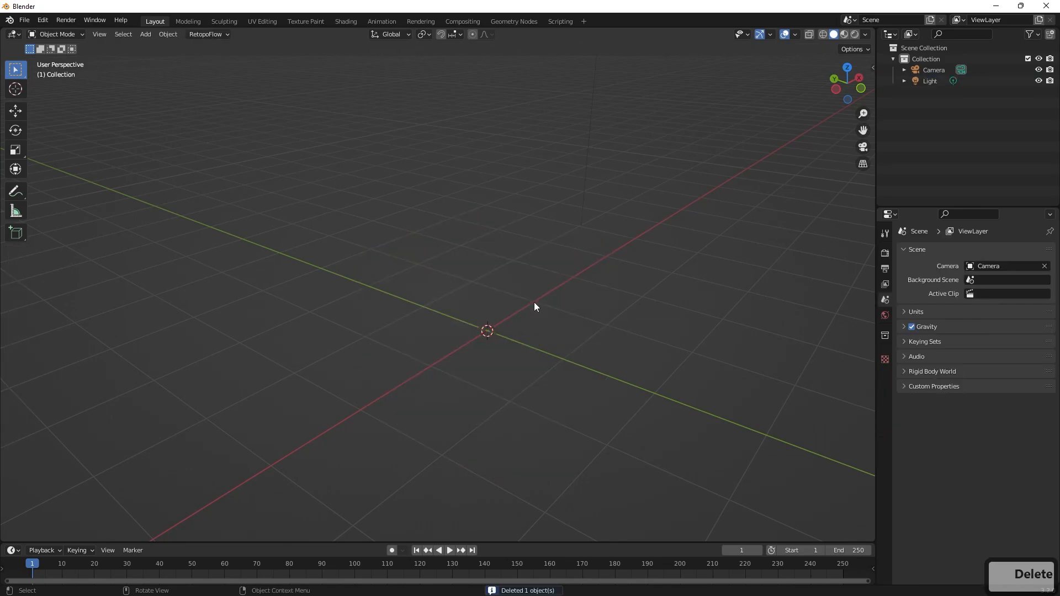
pyautogui.hotkey('shift', 'a')
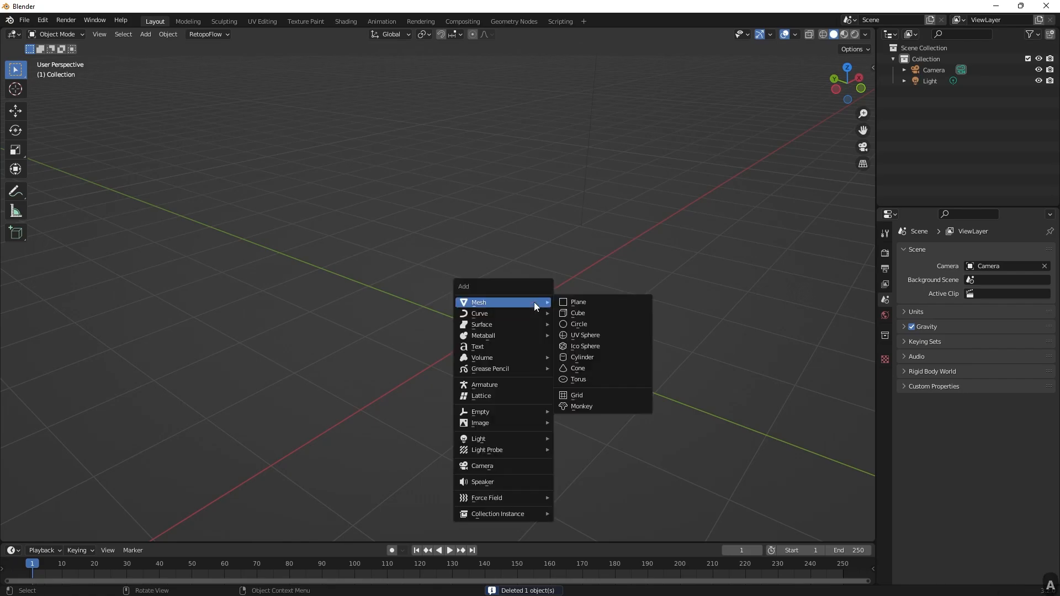
pyautogui.click(598, 309)
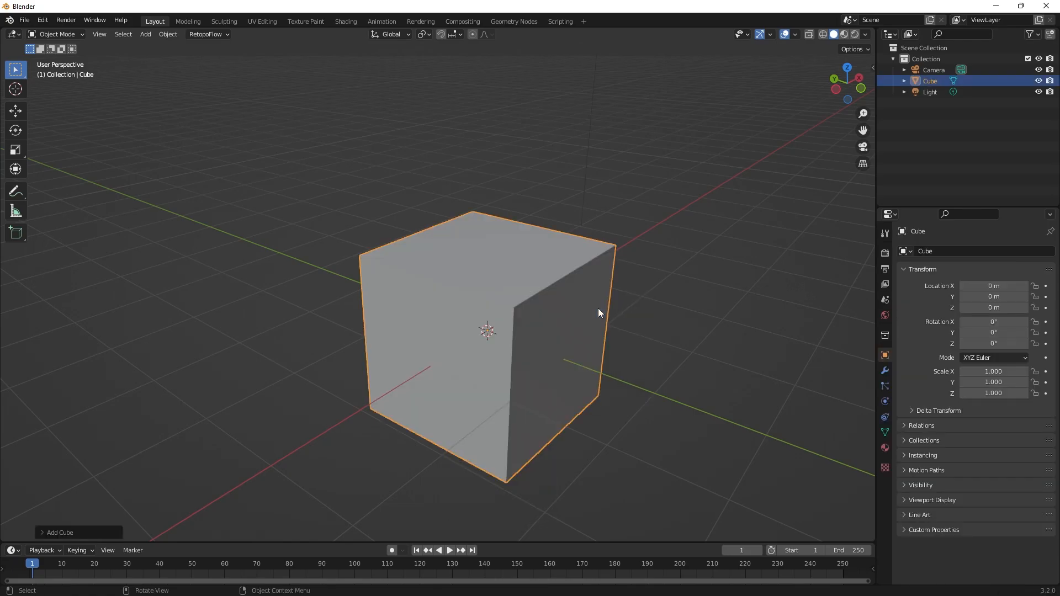
# Expand the new cube's creation settings and set its size to 2 cm.
pyautogui.click(44, 529)
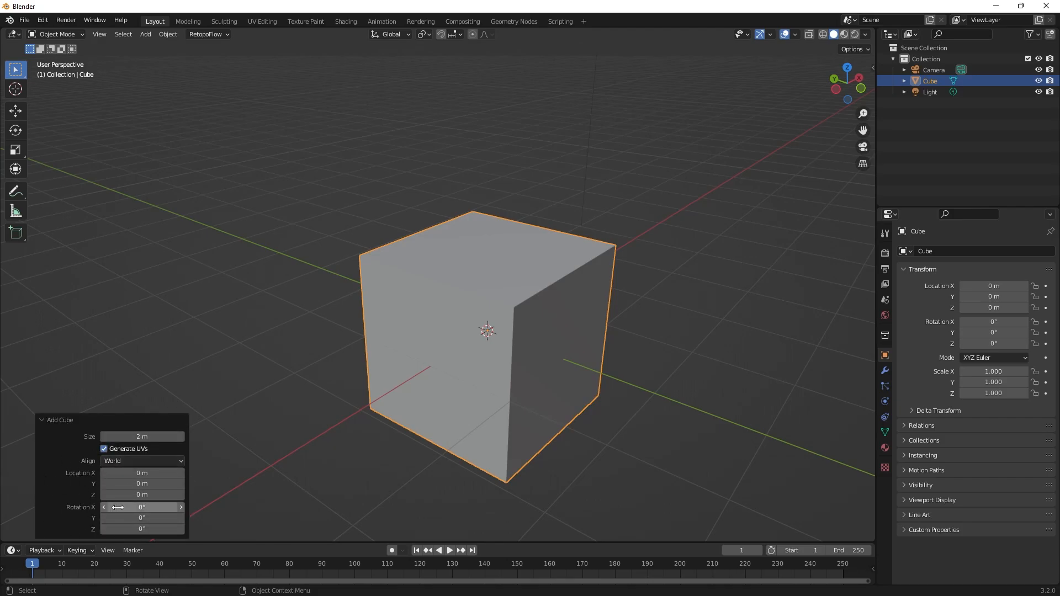
pyautogui.click(143, 436)
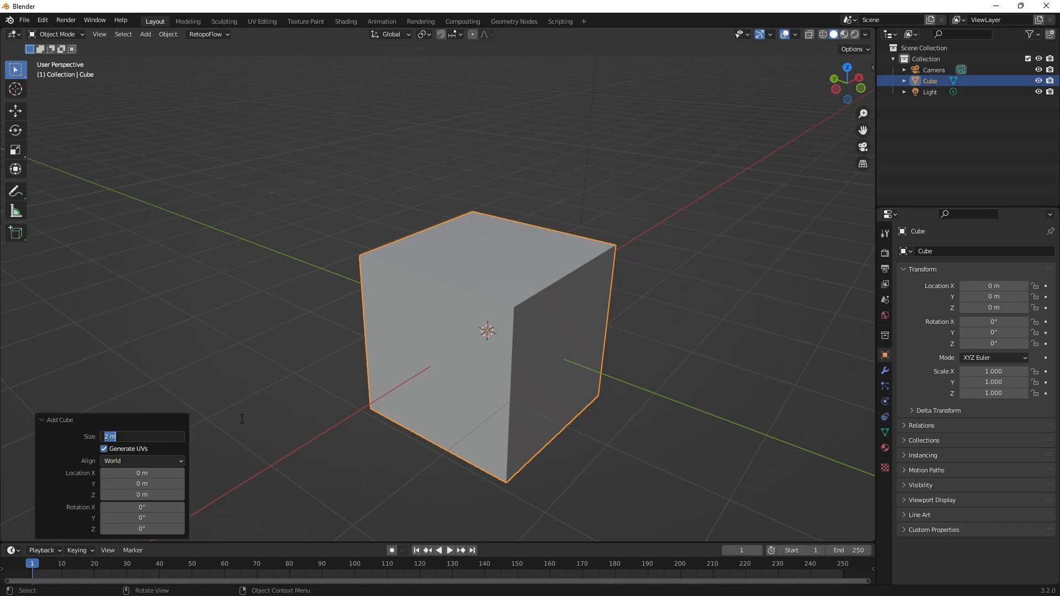
pyautogui.write('2 cm')
pyautogui.press('Return')
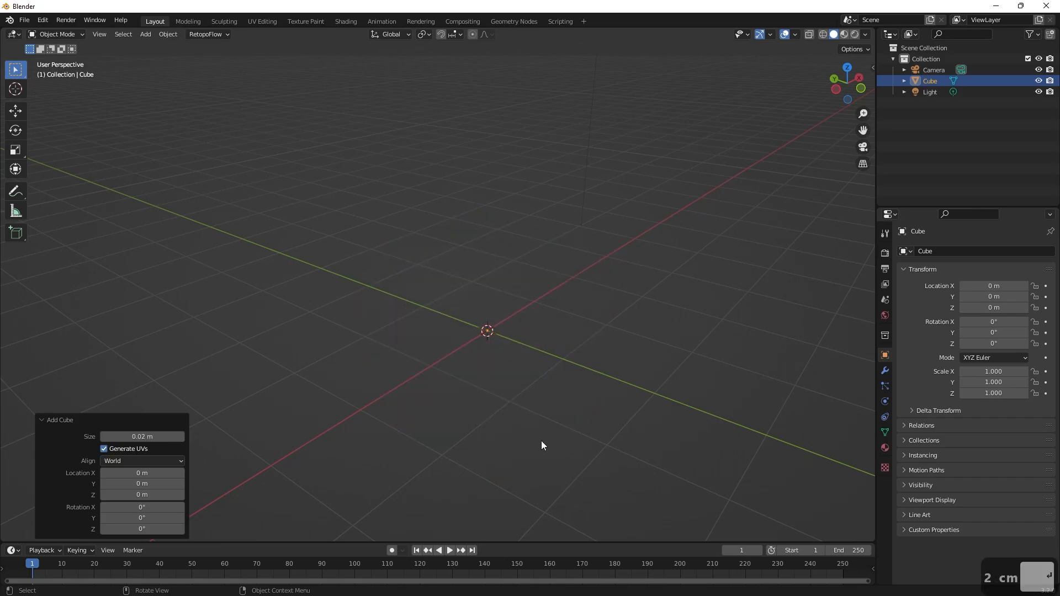
# Zoom in on the resized cube at the origin and frame it to examine its shape.
pyautogui.scroll(4, 585, 386)
pyautogui.keyDown('shift'); pyautogui.moveTo(652, 383); pyautogui.dragTo(607, 316, button='middle'); pyautogui.keyUp('shift')
pyautogui.scroll(3, 661, 364)
pyautogui.scroll(3, 661, 363)
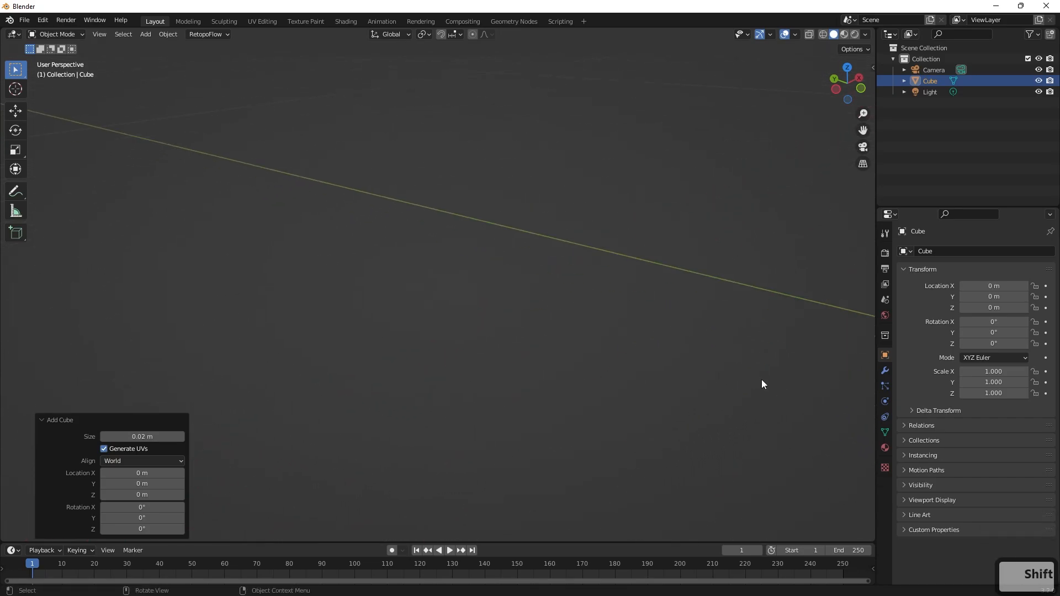
pyautogui.keyDown('shift'); pyautogui.moveTo(761, 379); pyautogui.dragTo(526, 360, button='middle'); pyautogui.keyUp('shift')
pyautogui.scroll(4, 667, 339)
pyautogui.keyDown('shift'); pyautogui.moveTo(667, 339); pyautogui.dragTo(619, 381, button='middle'); pyautogui.keyUp('shift')
pyautogui.scroll(-2, 464, 385)
pyautogui.scroll(2, 625, 347)
pyautogui.scroll(-4, 661, 326)
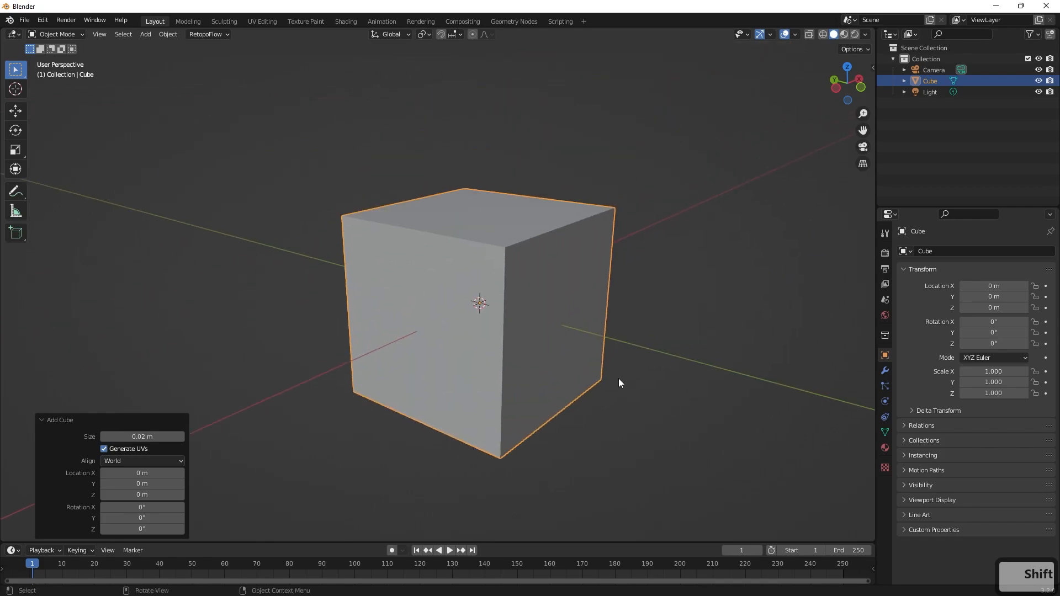
# Try shifting the new cube to 0.04 m along X, and undo back to before the cube was added.
pyautogui.scroll(-3, 618, 381)
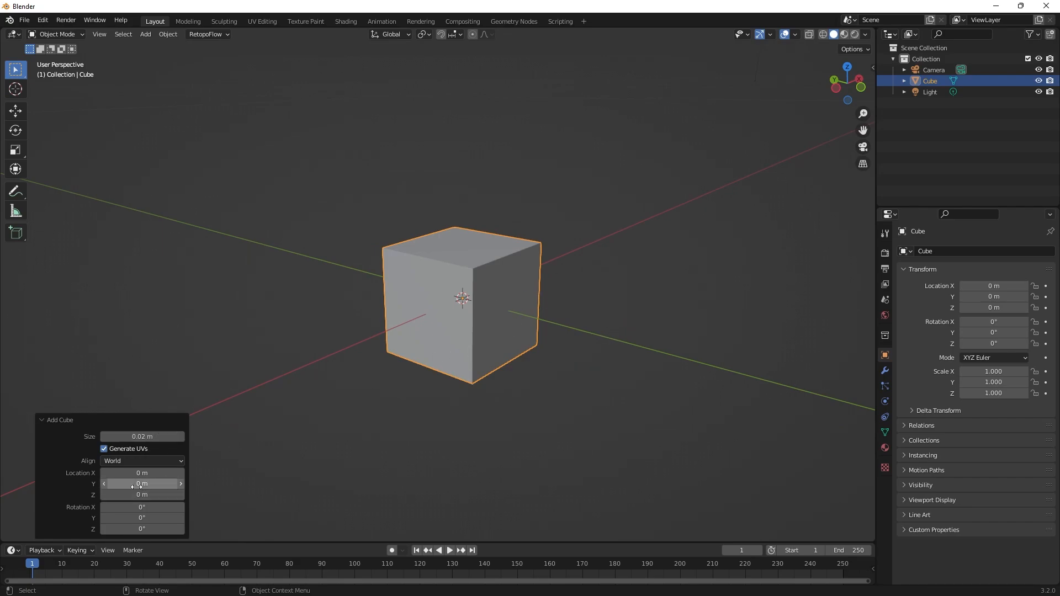
pyautogui.moveTo(134, 473); pyautogui.dragTo(138, 473)
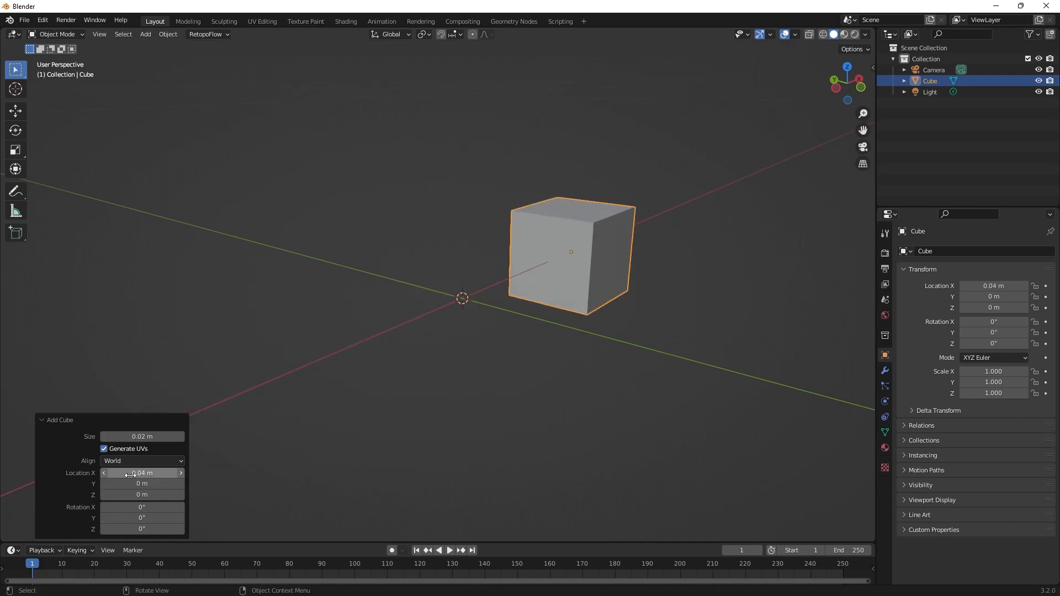
pyautogui.hotkey('ctrl', 'z')
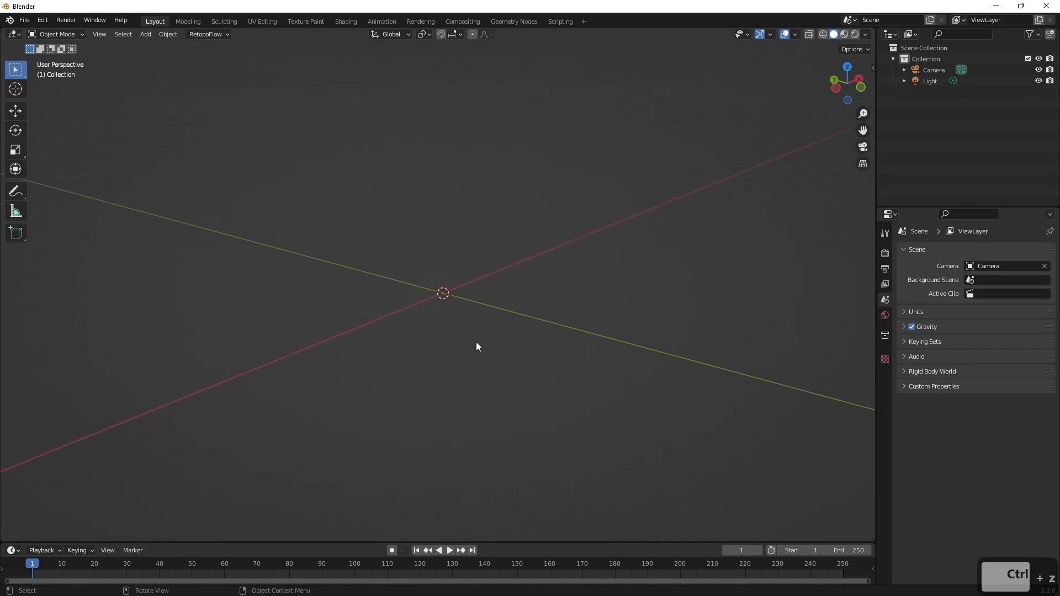
# Add a mesh cube of size 0.02 m at the world origin.
pyautogui.hotkey('ctrl', 'a')
pyautogui.hotkey('shift', 'a')
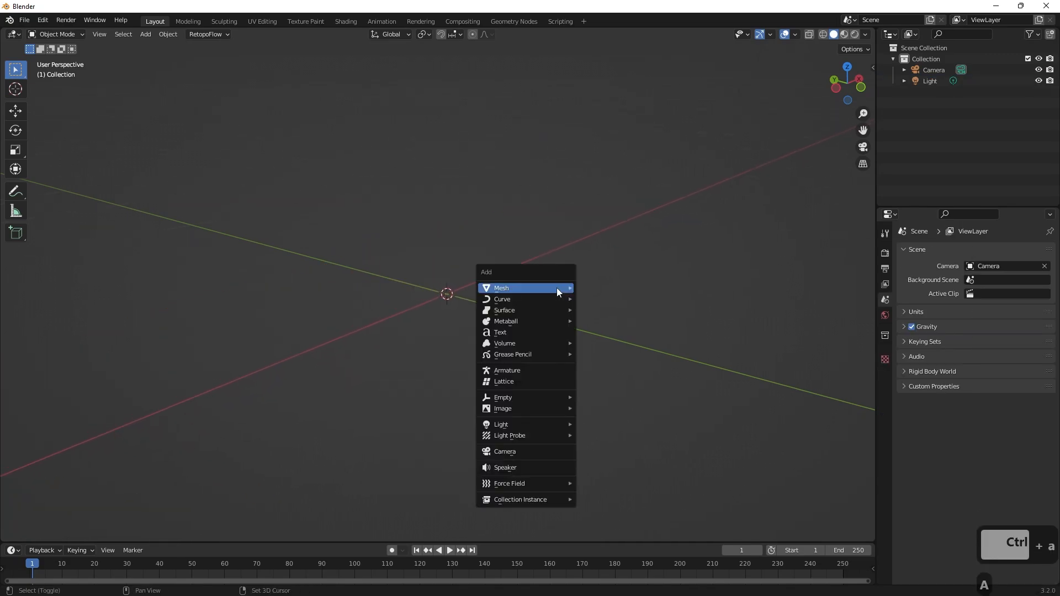
pyautogui.moveTo(545, 289)
pyautogui.click(601, 299)
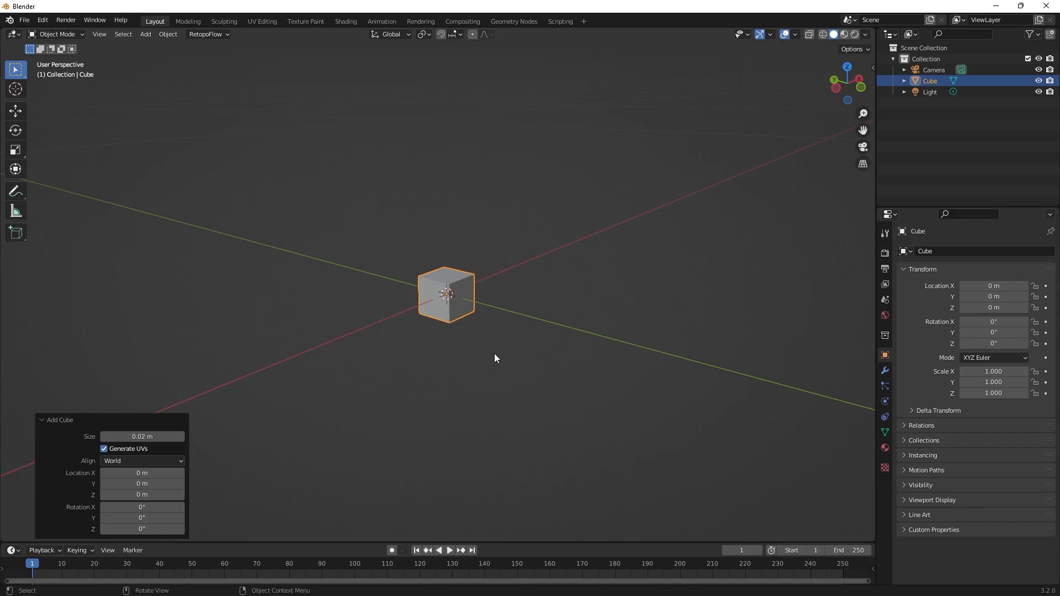
pyautogui.scroll(6, 494, 358)
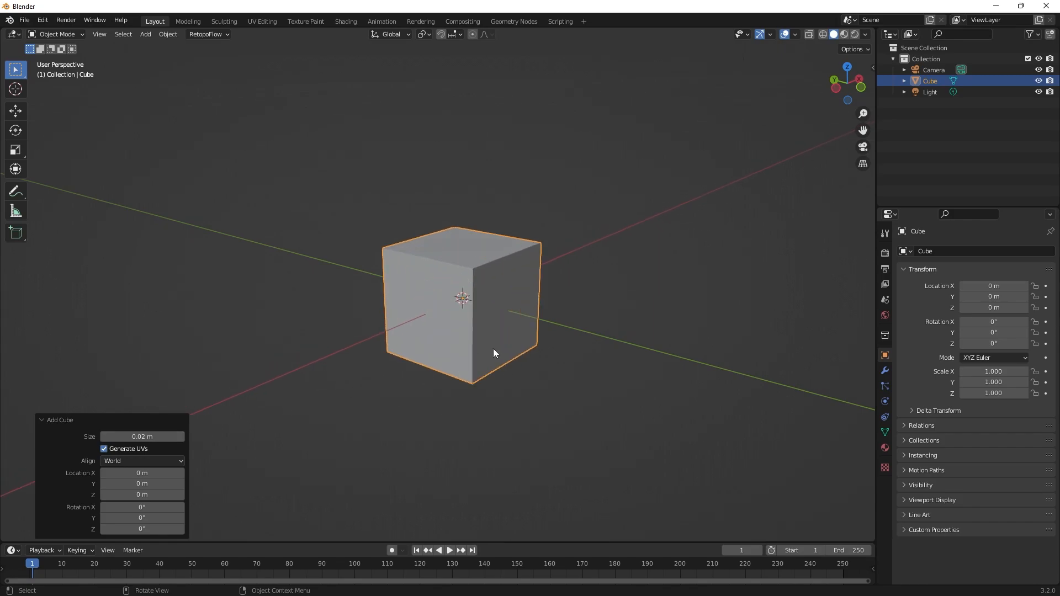
# Collapse and reopen the cube's creation settings, and deselect the cube to dismiss them.
pyautogui.click(51, 421)
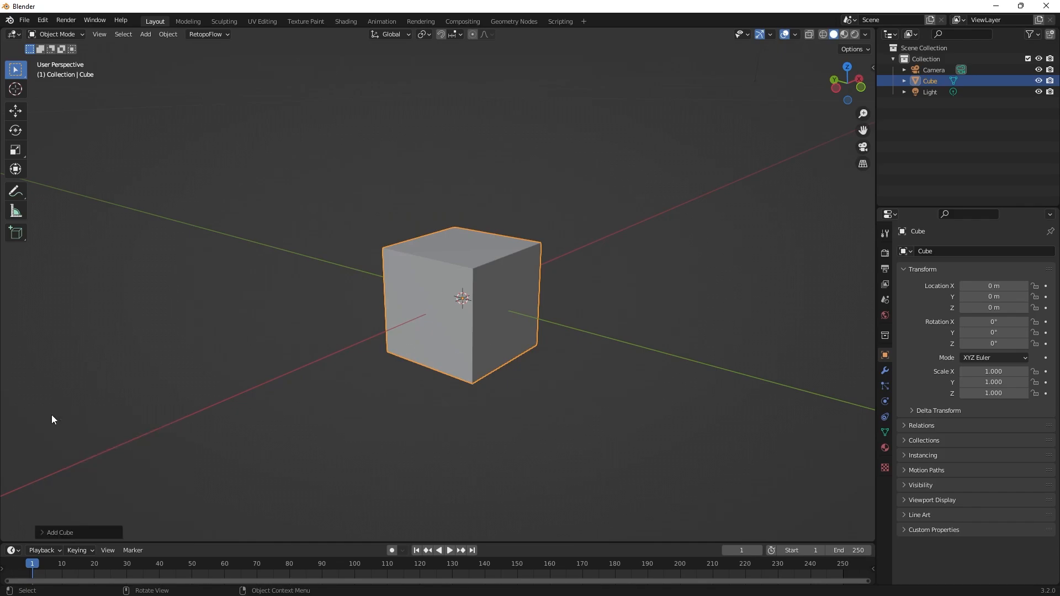
pyautogui.click(43, 529)
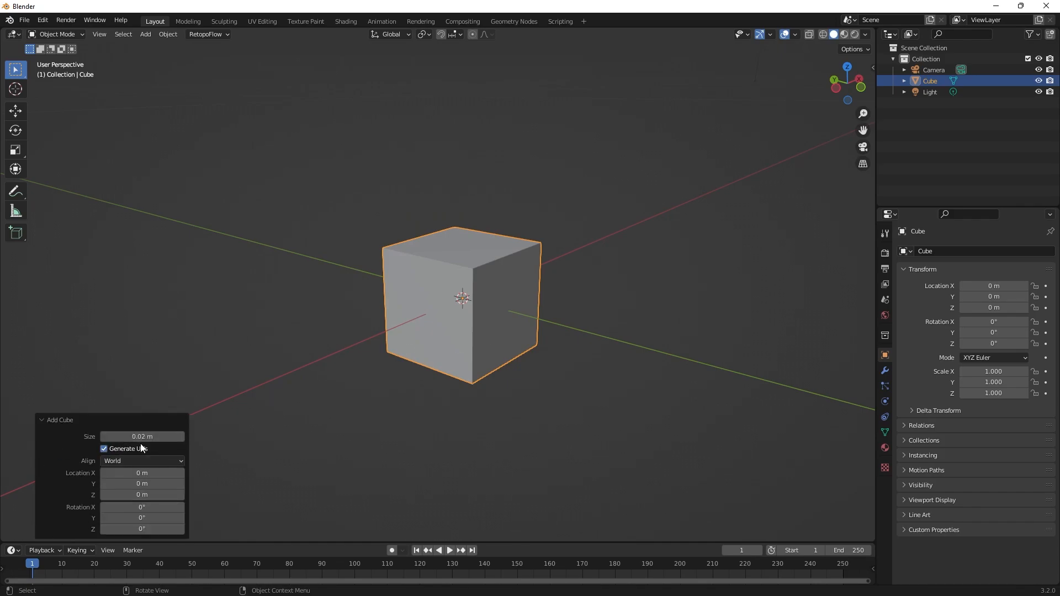
pyautogui.click(420, 392)
# Add a mesh cylinder with 54 vertices, a radius of 1.59 m and a depth of 0.32 m.
pyautogui.scroll(-10, 420, 392)
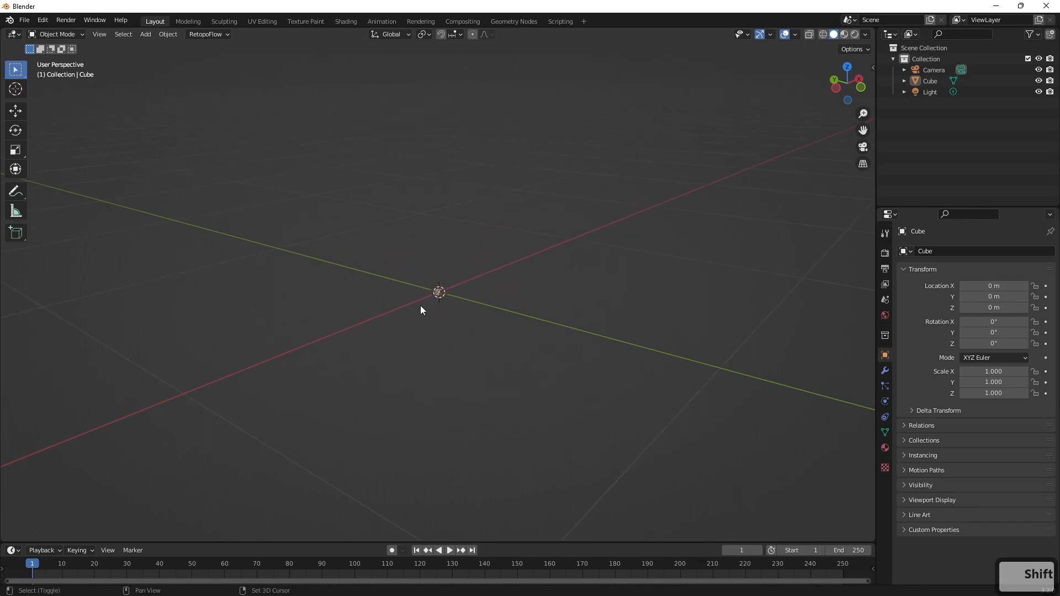
pyautogui.hotkey('shift', 'a')
pyautogui.moveTo(418, 295)
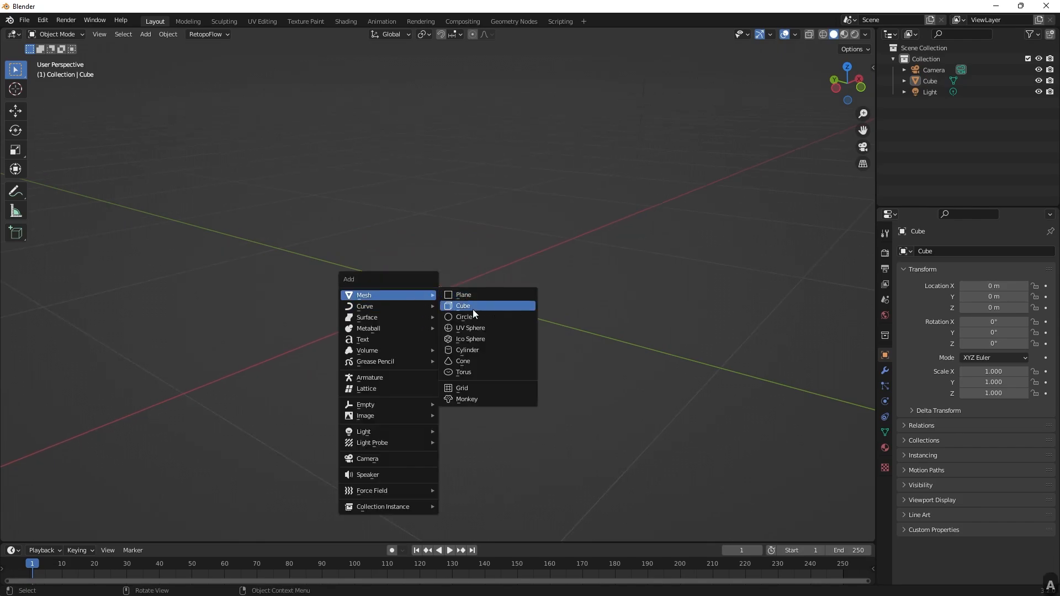
pyautogui.click(478, 347)
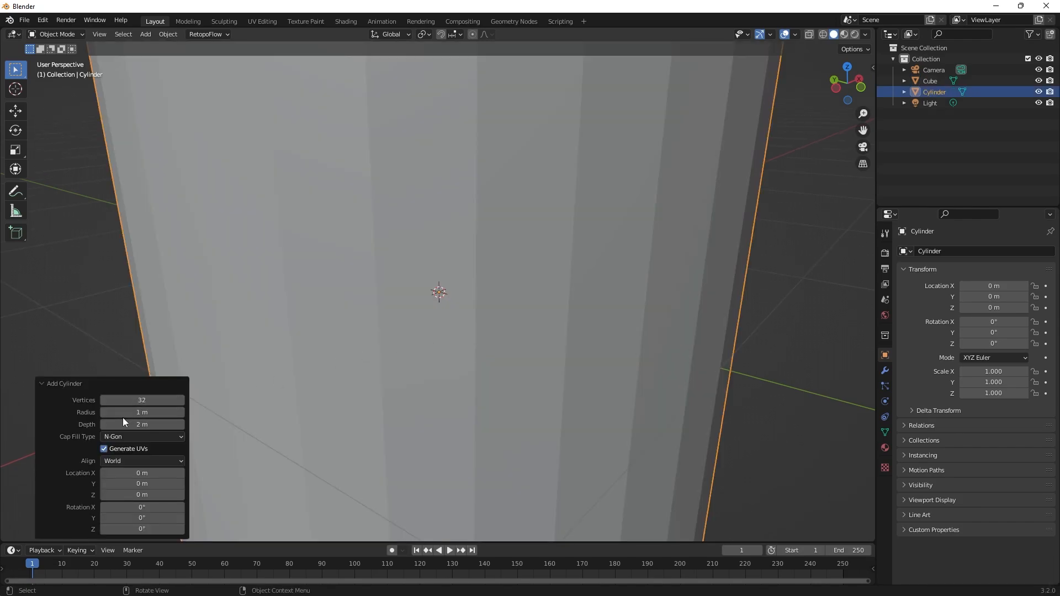
pyautogui.scroll(-4, 451, 302)
pyautogui.scroll(2, 451, 303)
pyautogui.scroll(-2, 450, 302)
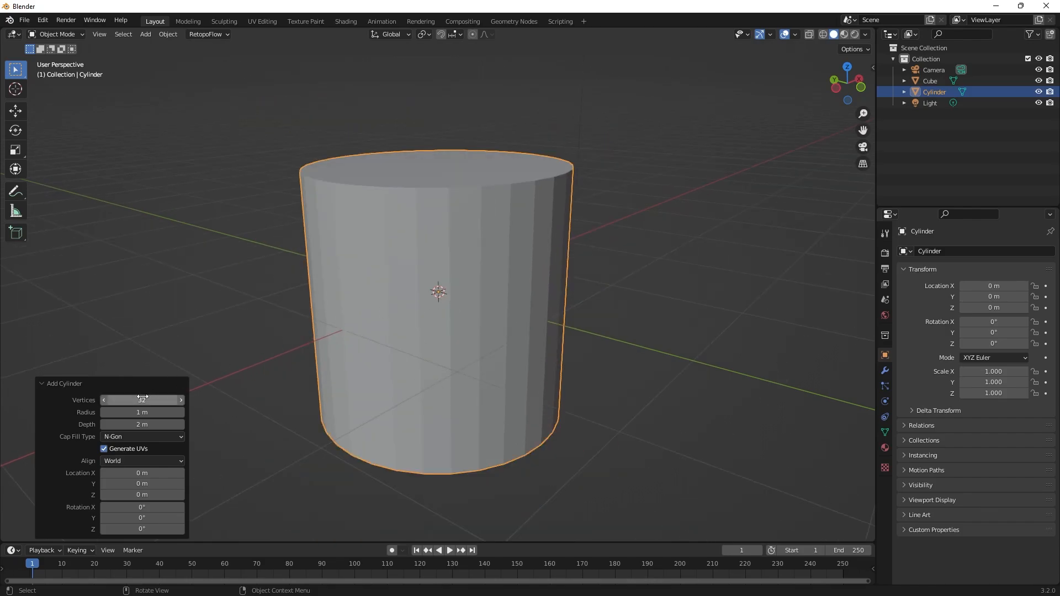
pyautogui.moveTo(142, 399); pyautogui.dragTo(172, 406)
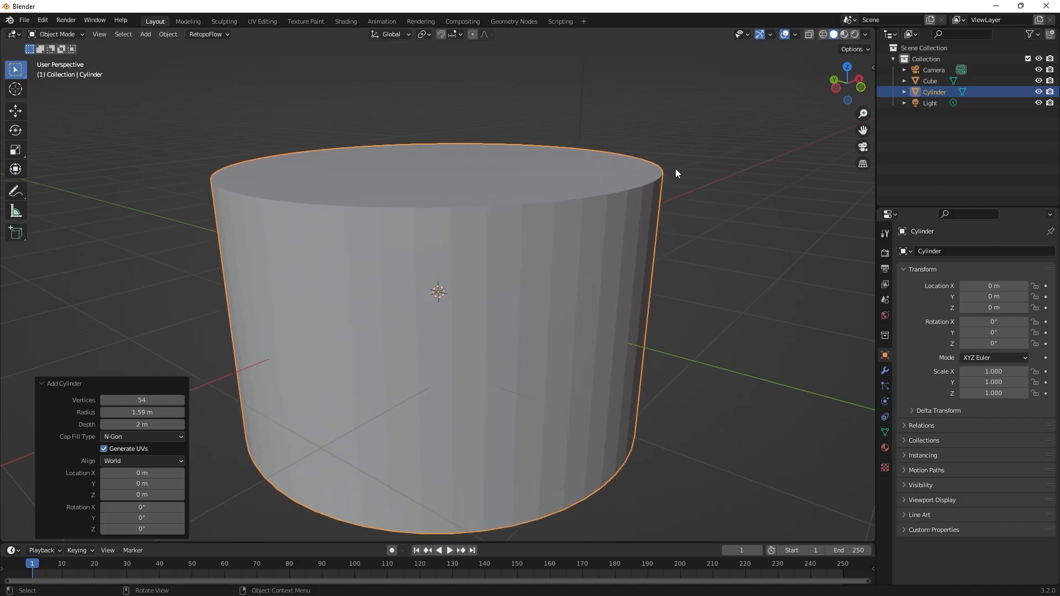
pyautogui.moveTo(111, 424); pyautogui.dragTo(55, 419)
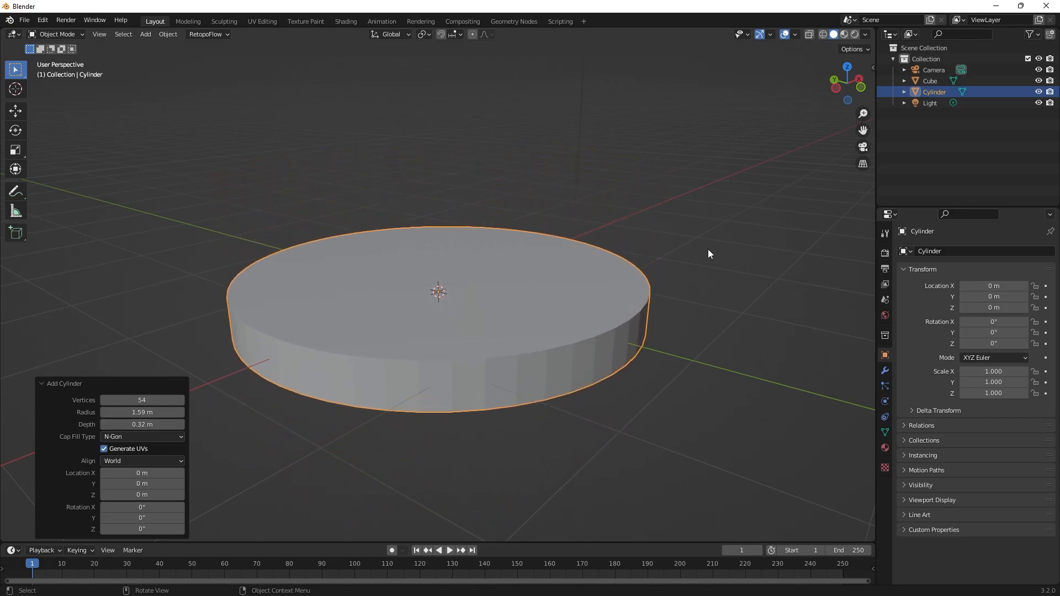
# Delete the cylinder, leaving the small cube in the scene.
pyautogui.click(707, 249)
pyautogui.click(588, 342)
pyautogui.press('x')
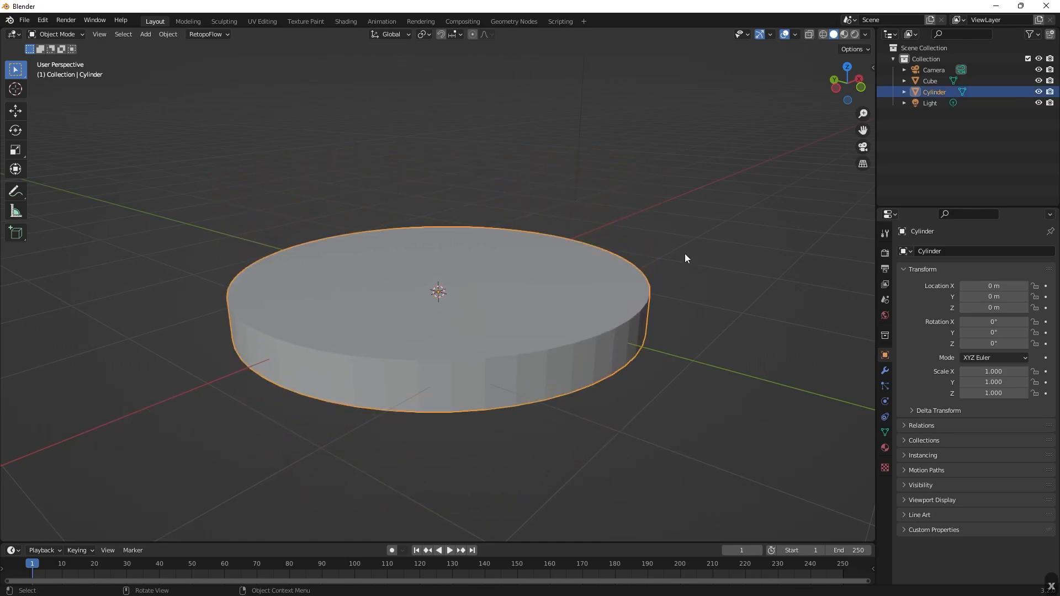
pyautogui.press('x')
pyautogui.click(621, 290)
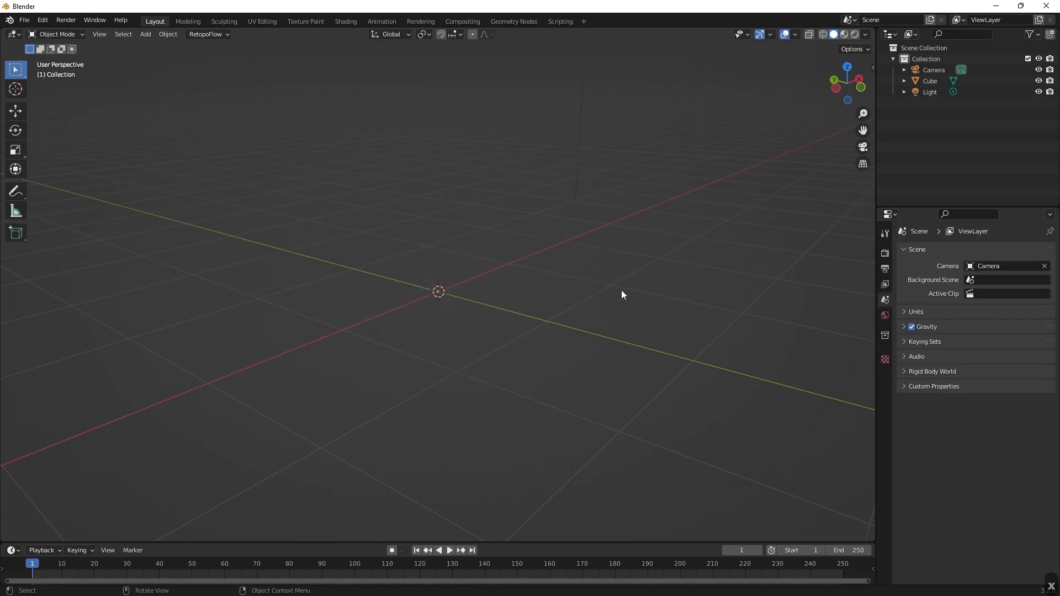
# Switch to the Chrome d6 image search, examine the red six-sided die reference, and return to Blender.
pyautogui.scroll(10, 535, 295)
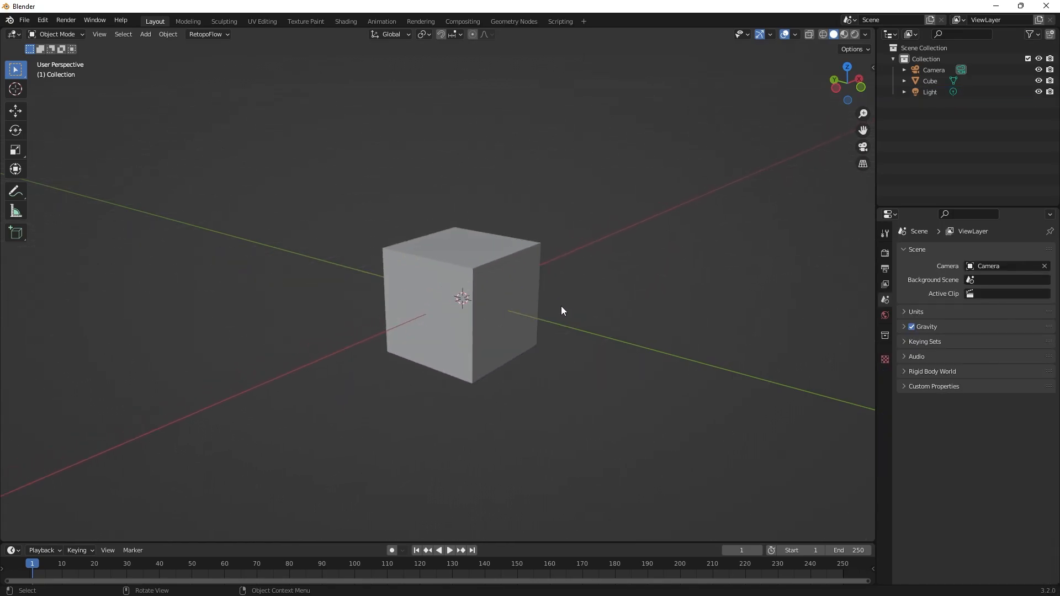
pyautogui.moveTo(561, 306); pyautogui.dragTo(600, 316, button='middle')
pyautogui.scroll(2, 601, 316)
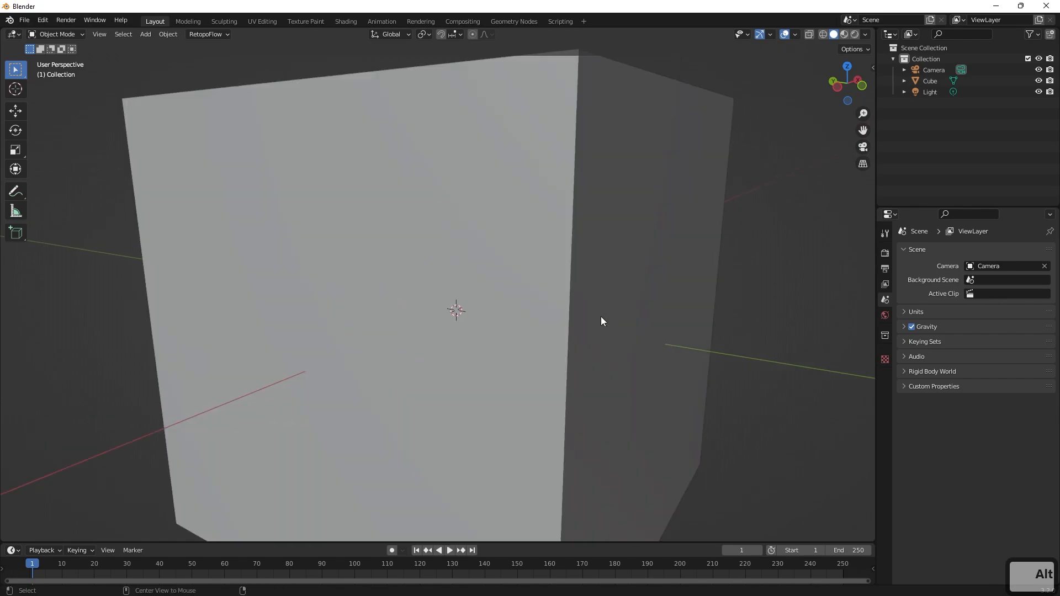
pyautogui.hotkey('alt', 'Tab')
pyautogui.scroll(-2, 600, 316)
pyautogui.press('Tab')
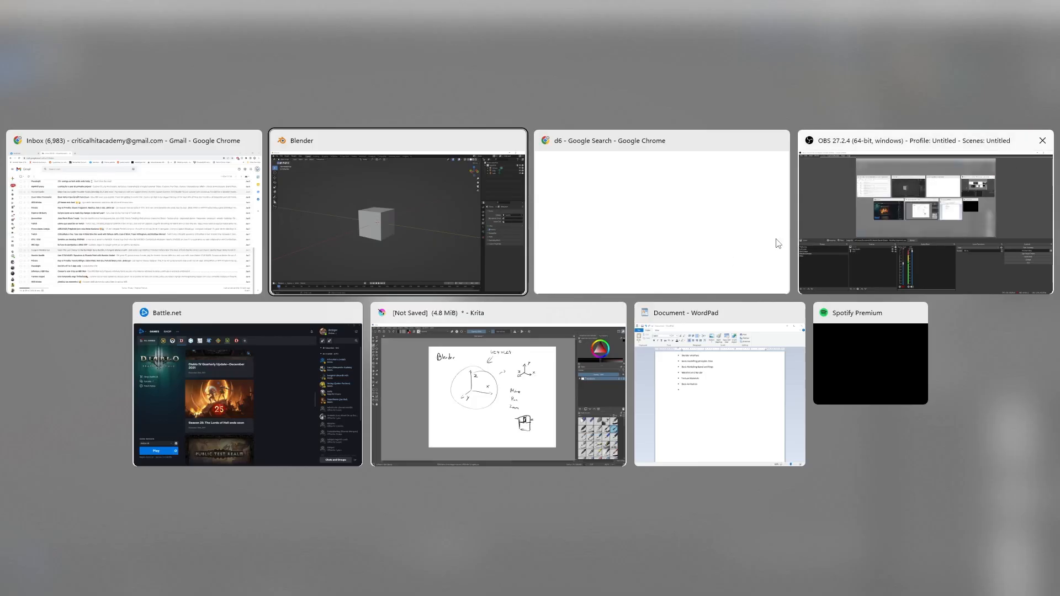
pyautogui.click(646, 244)
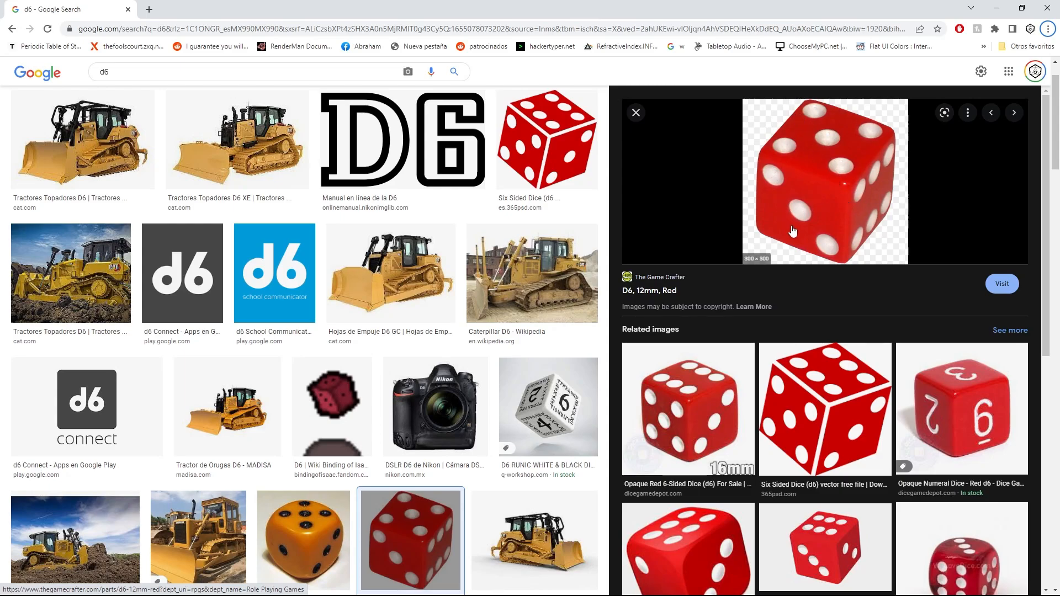
pyautogui.click(996, 7)
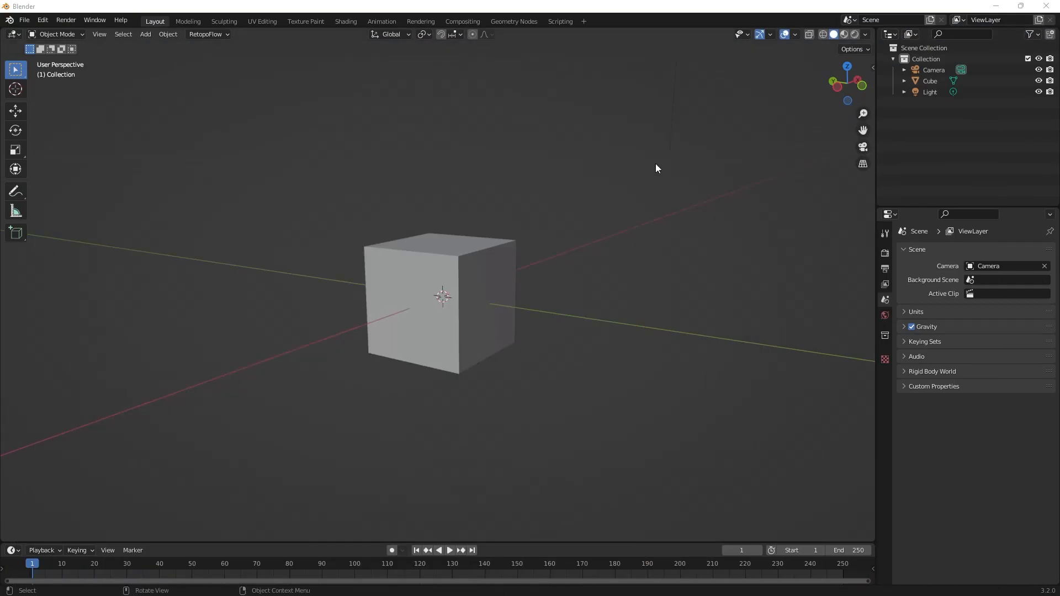
# Select the cube and enter Edit Mode.
pyautogui.scroll(6, 543, 306)
pyautogui.scroll(-7, 572, 311)
pyautogui.click(498, 298)
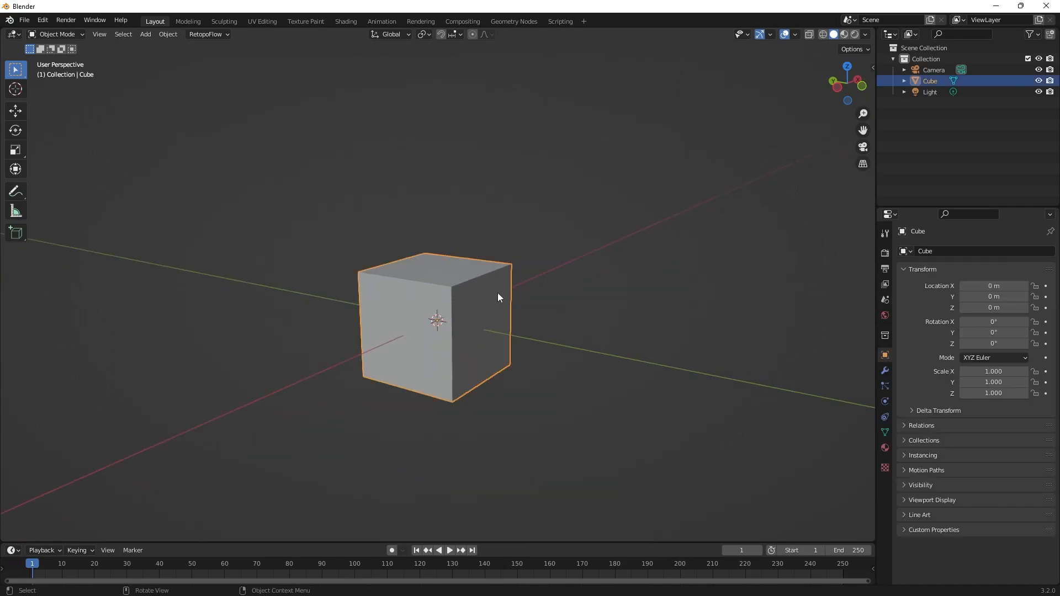
pyautogui.press('Tab')
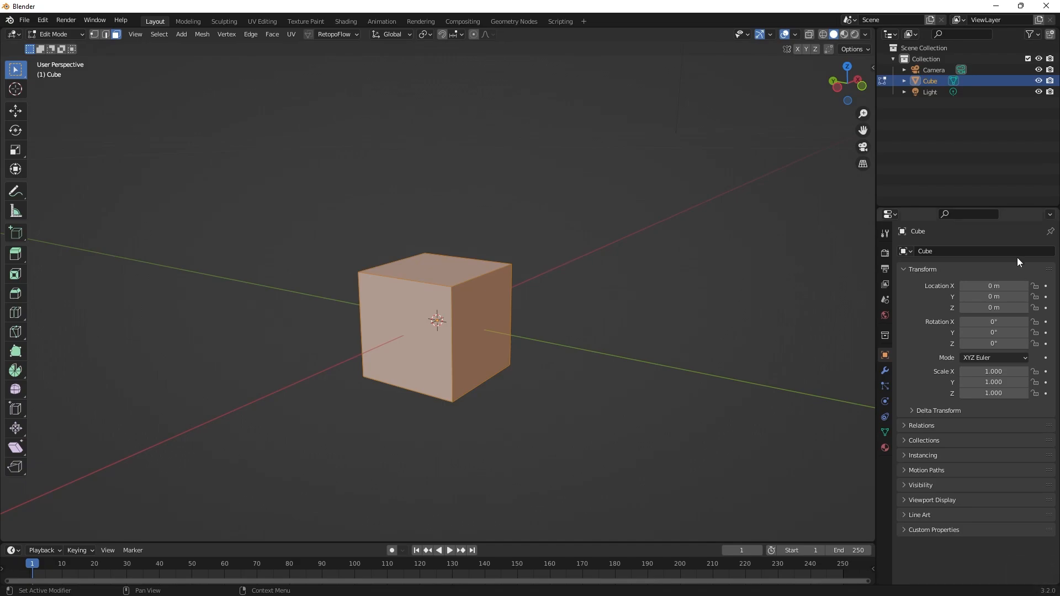
pyautogui.keyDown('shift'); pyautogui.moveTo(563, 270); pyautogui.dragTo(625, 281, button='middle'); pyautogui.keyUp('shift')
pyautogui.scroll(3, 683, 304)
pyautogui.keyDown('shift'); pyautogui.moveTo(683, 304); pyautogui.dragTo(601, 259, button='middle'); pyautogui.keyUp('shift')
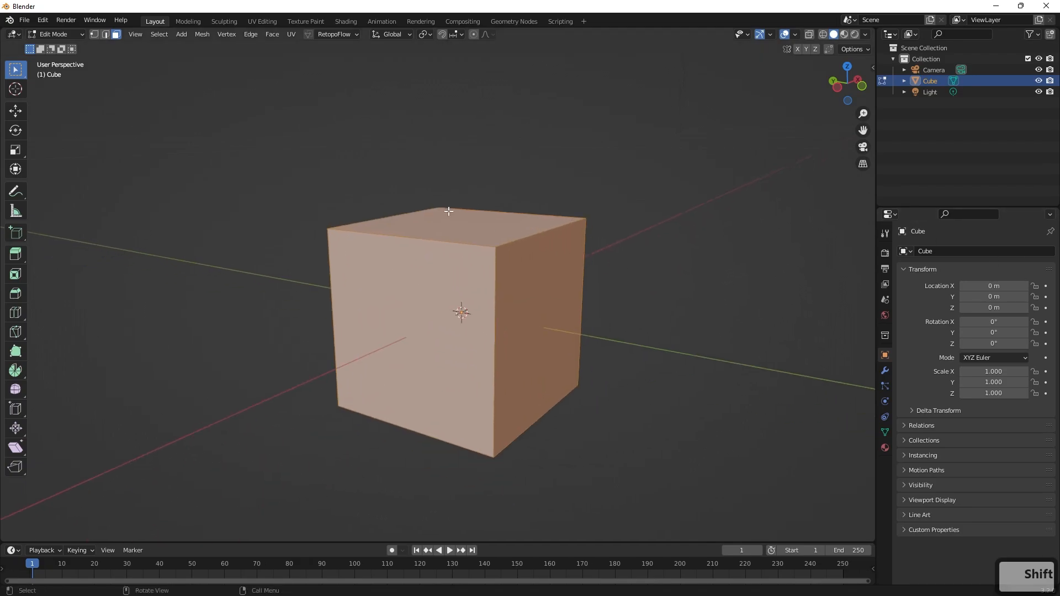
# Switch from the cube's top face to edge selection and try to scale the rear edge of that face.
pyautogui.click(394, 216)
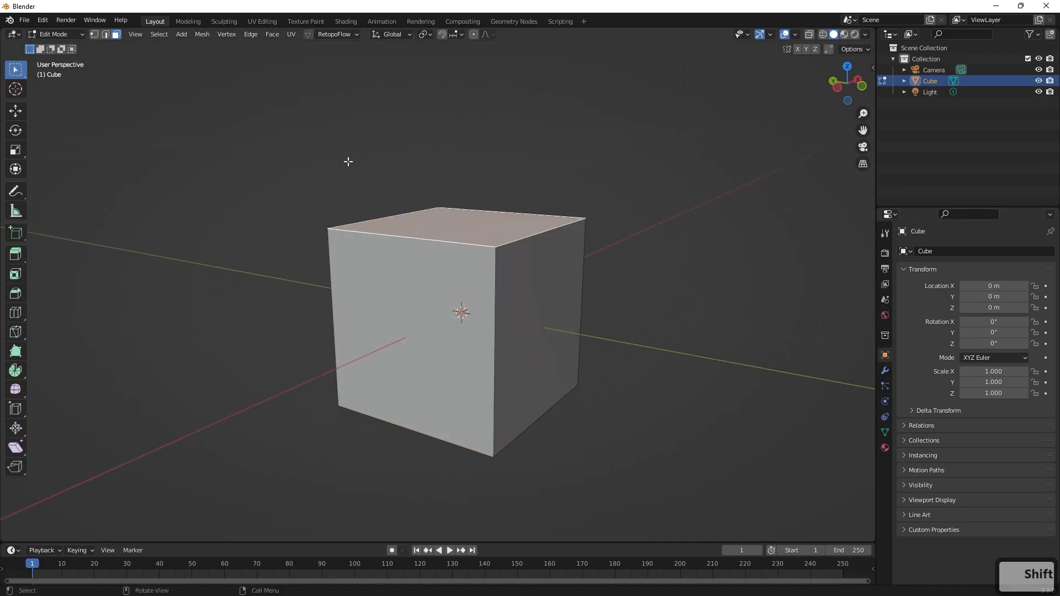
pyautogui.press('2')
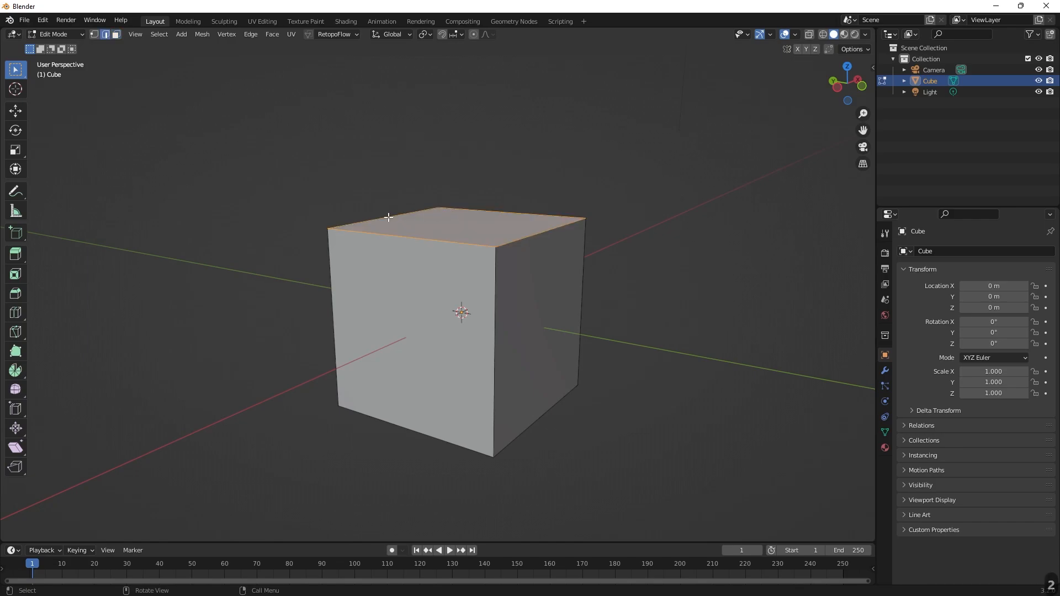
pyautogui.click(387, 217)
pyautogui.keyDown('shift'); pyautogui.click(390, 235); pyautogui.keyUp('shift')
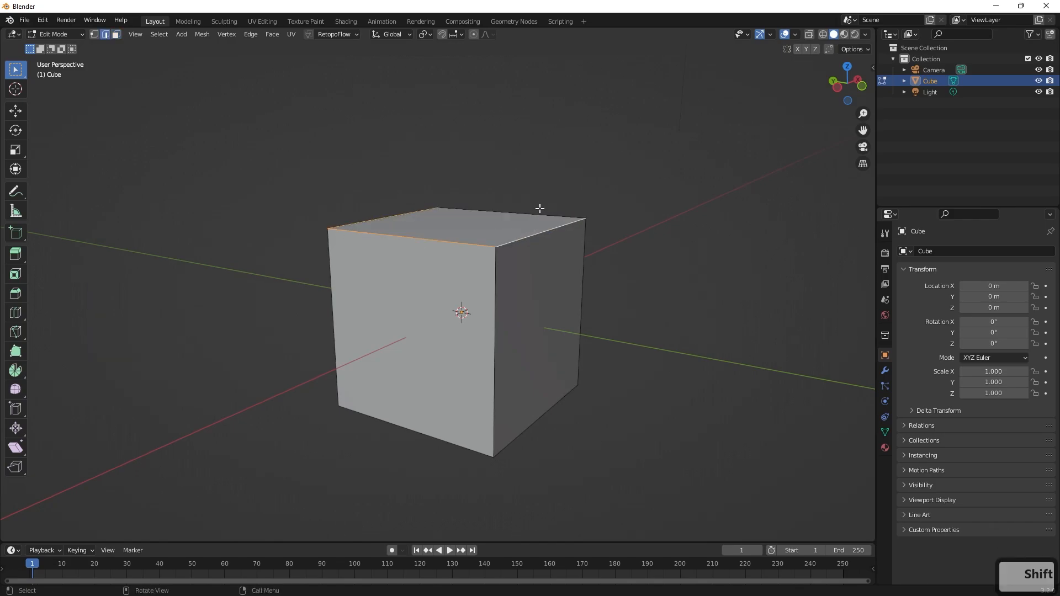
pyautogui.keyDown('shift'); pyautogui.click(531, 235); pyautogui.keyUp('shift')
pyautogui.click(524, 210)
pyautogui.press('s')
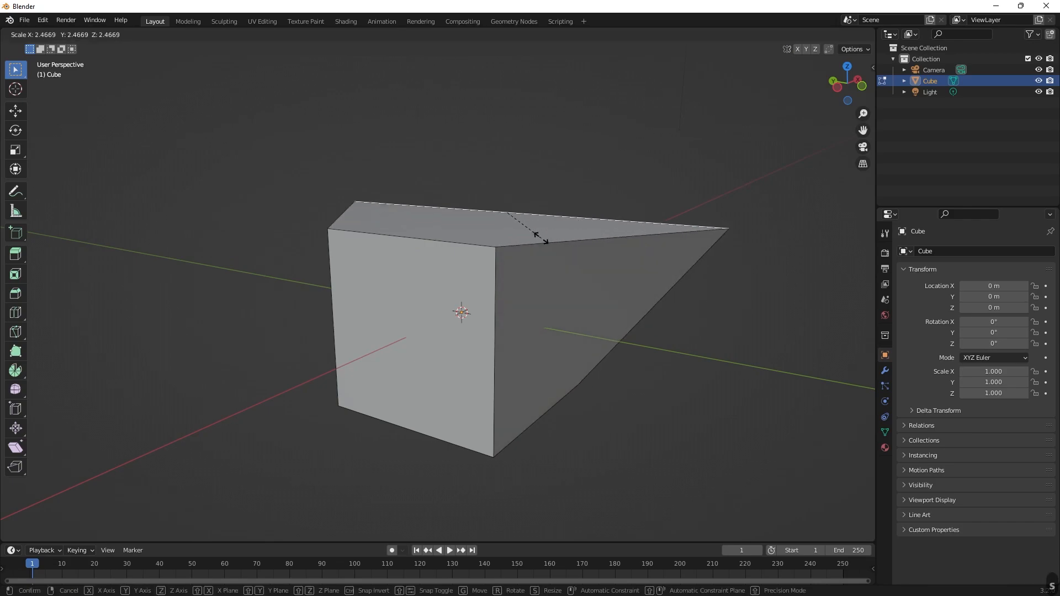
pyautogui.rightClick(550, 225)
# Bevel all the cube's edges with a width of about 0.00088 m and 2 segments, and return to Object Mode.
pyautogui.press('a')
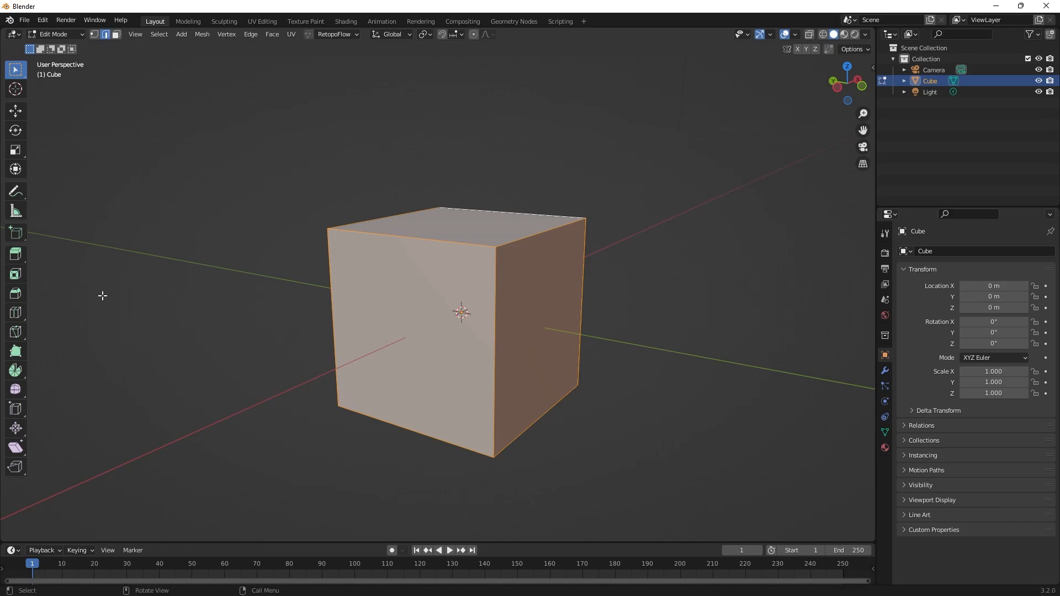
pyautogui.click(15, 293)
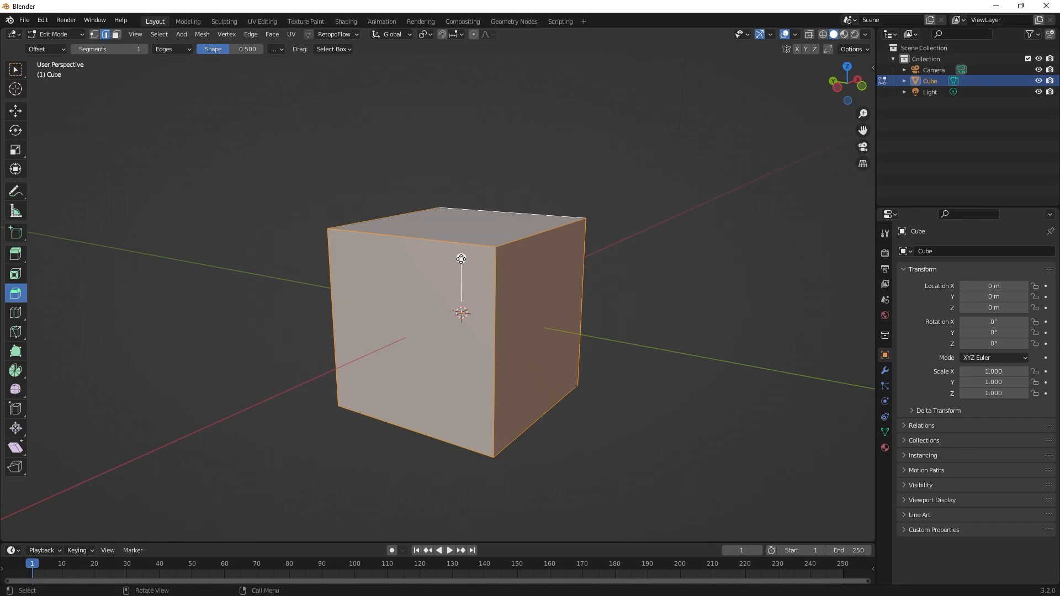
pyautogui.moveTo(461, 259)
pyautogui.mouseDown()
pyautogui.moveTo(458, 194)
pyautogui.moveTo(460, 250)
pyautogui.moveTo(450, 234)
pyautogui.moveTo(457, 240)
pyautogui.mouseUp()
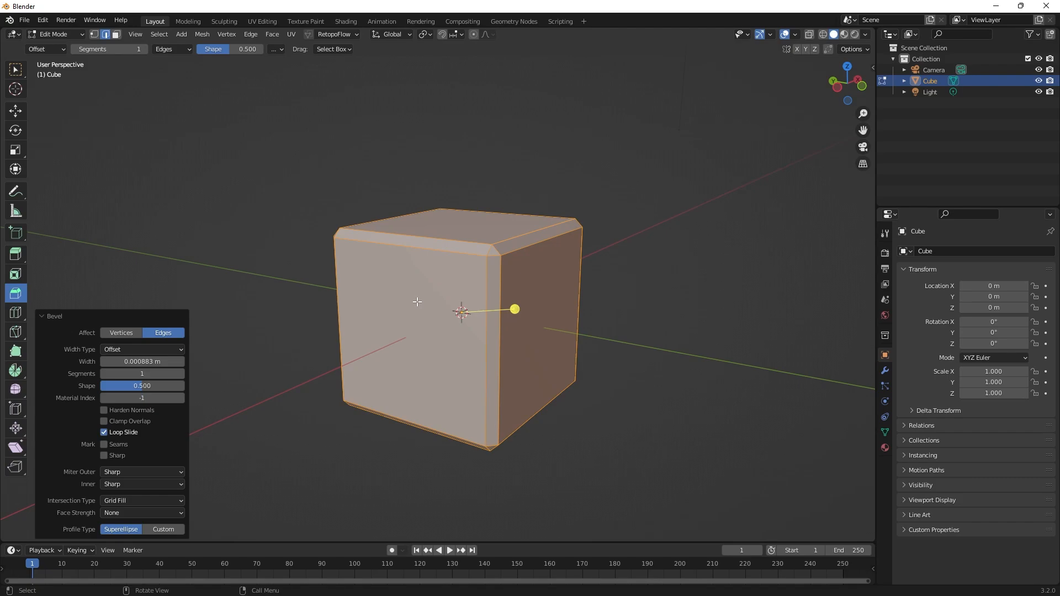
pyautogui.click(180, 374)
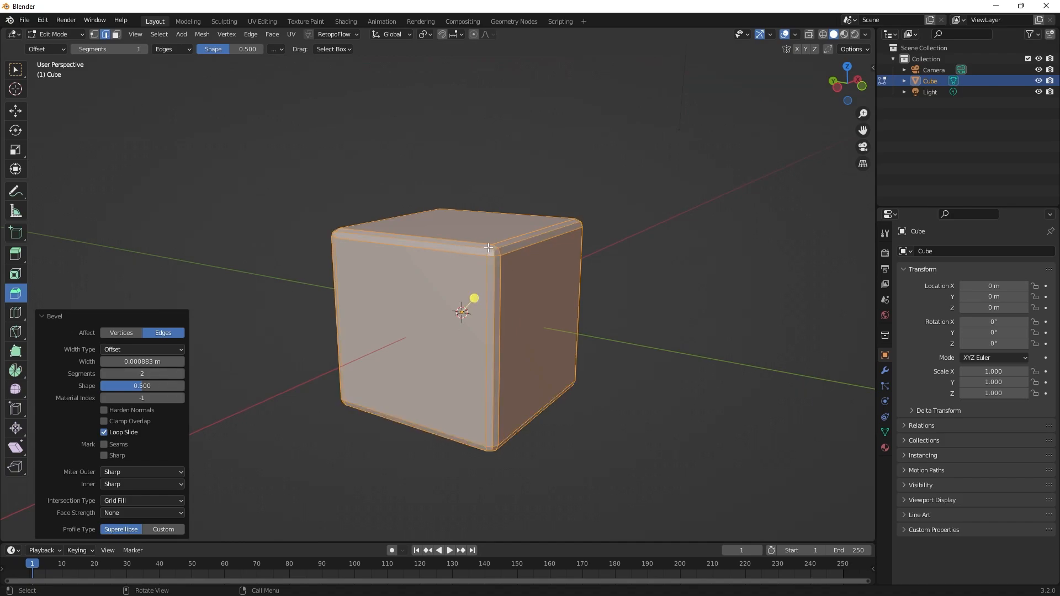
pyautogui.keyDown('shift'); pyautogui.moveTo(606, 270); pyautogui.dragTo(639, 271, button='middle'); pyautogui.keyUp('shift')
pyautogui.scroll(4, 657, 258)
pyautogui.scroll(-4, 658, 257)
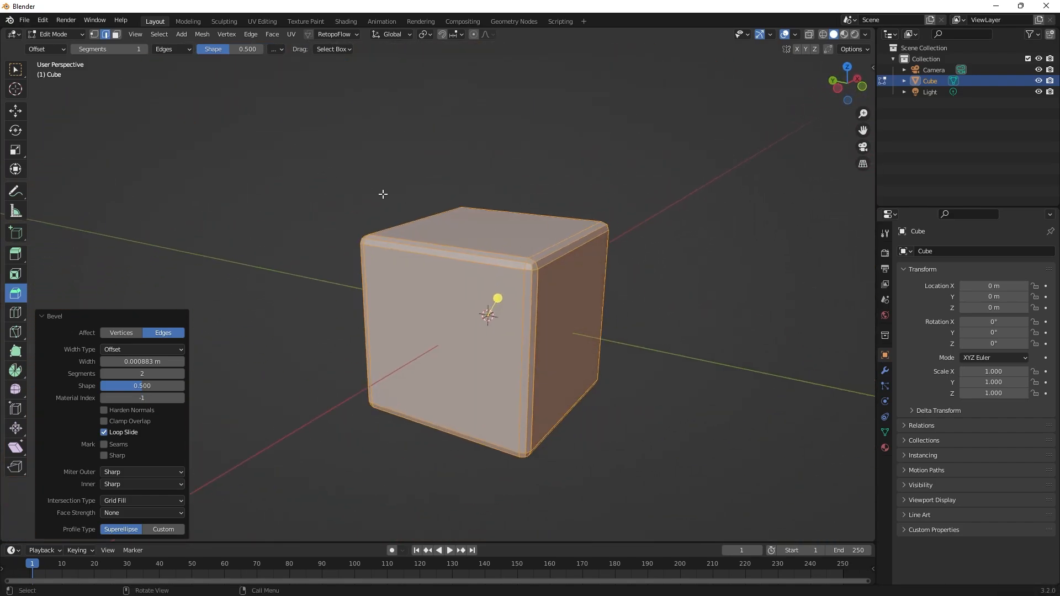
pyautogui.press('Tab')
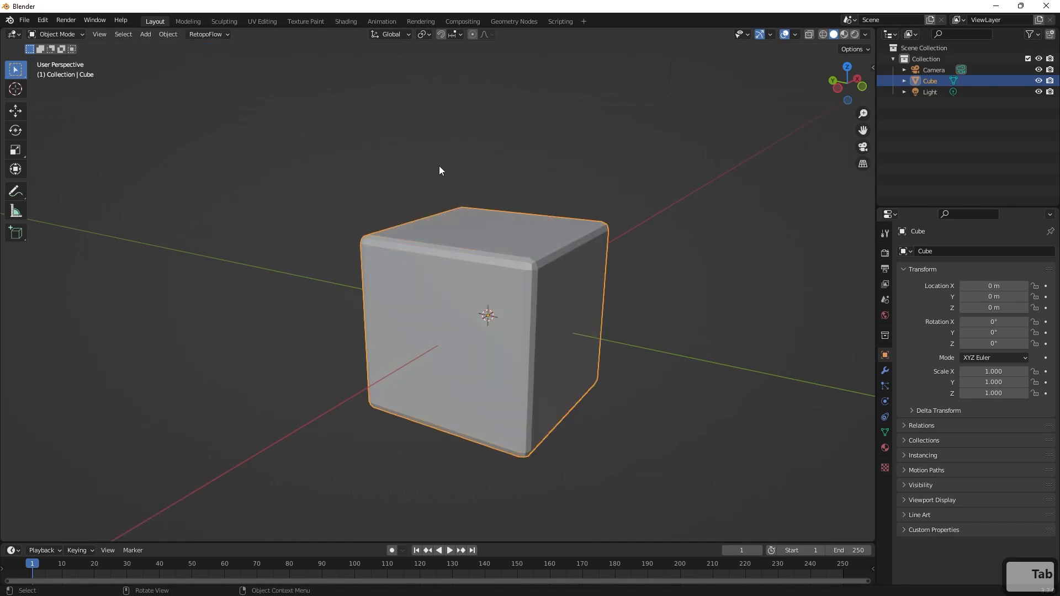
# Move the view far away from the cube and use Frame All to bring the whole scene into view.
pyautogui.click(100, 35)
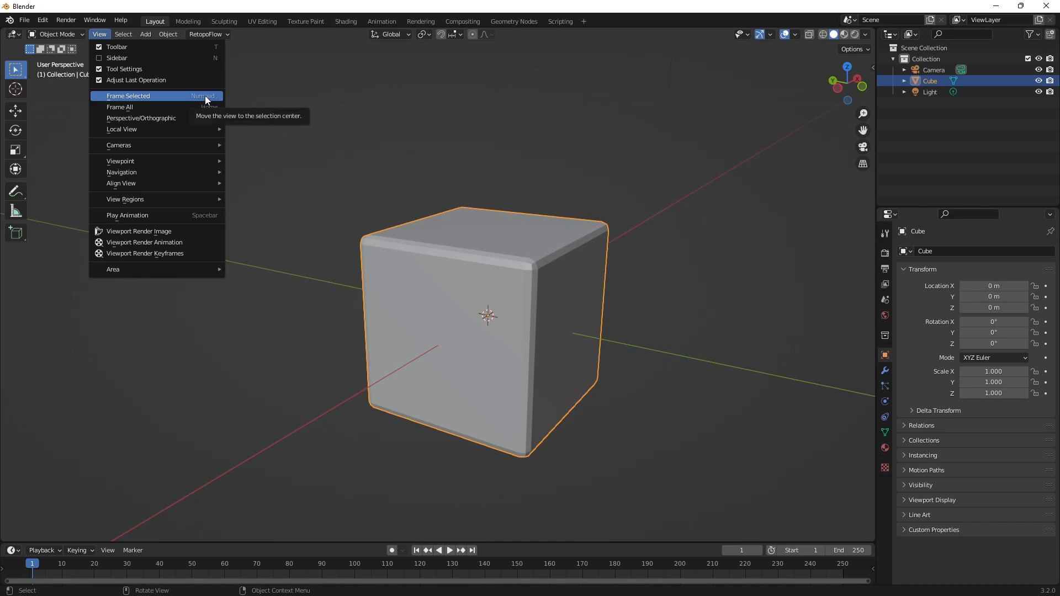
pyautogui.click(588, 216)
pyautogui.click(495, 352)
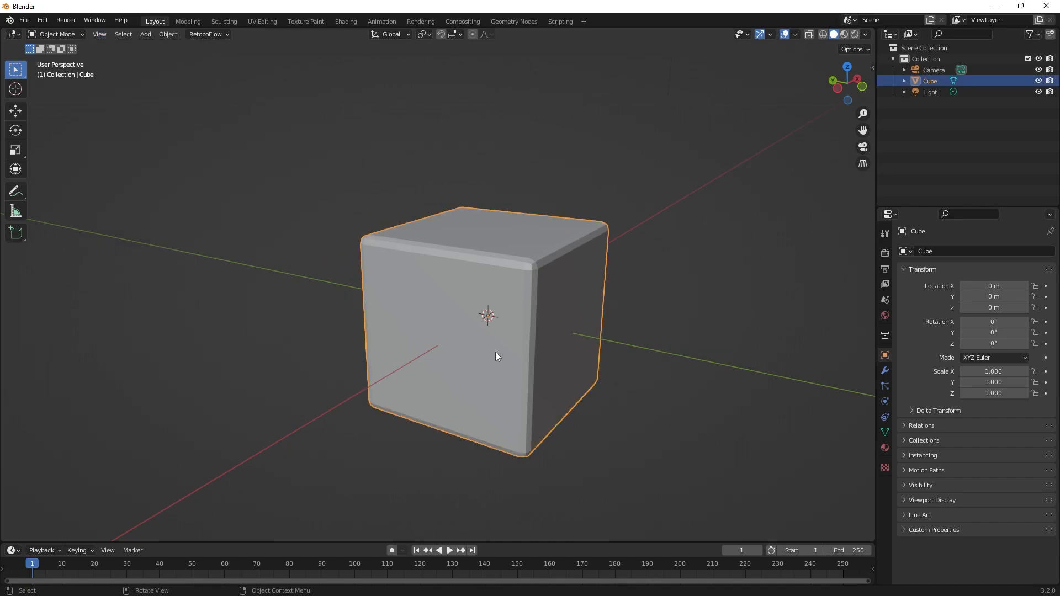
pyautogui.scroll(3, 495, 356)
pyautogui.scroll(-5, 555, 300)
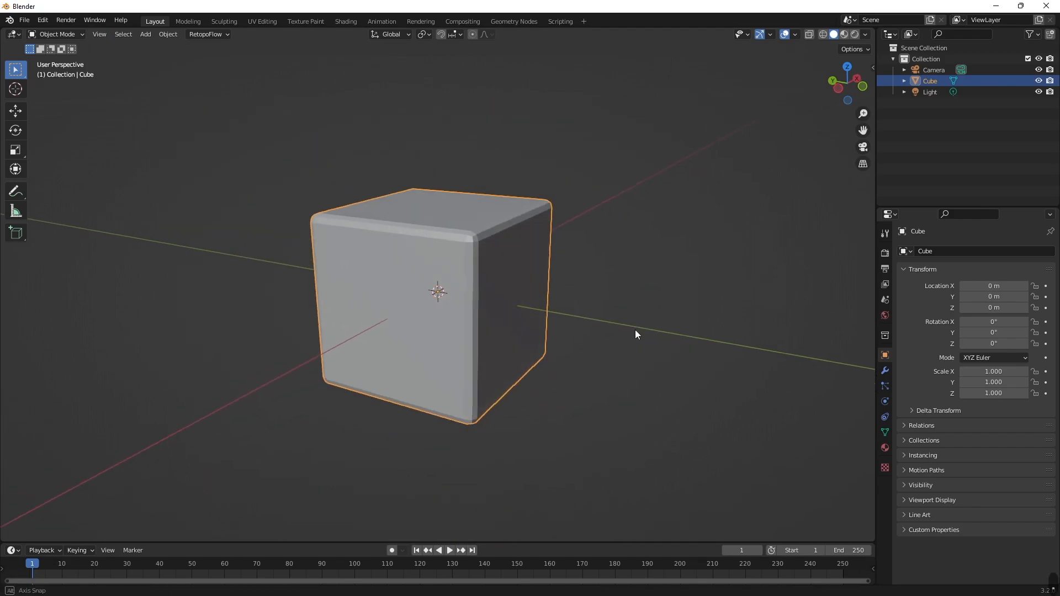
pyautogui.moveTo(634, 333); pyautogui.dragTo(663, 323, button='middle')
pyautogui.click(664, 323)
pyautogui.scroll(-4, 663, 322)
pyautogui.moveTo(574, 345)
pyautogui.keyDown('shift'); pyautogui.mouseDown(button='middle')
pyautogui.moveTo(280, 333)
pyautogui.moveTo(695, 336)
pyautogui.moveTo(597, 299)
pyautogui.moveTo(589, 367)
pyautogui.moveTo(627, 317)
pyautogui.moveTo(465, 376)
pyautogui.moveTo(556, 341)
pyautogui.mouseUp(button='middle'); pyautogui.keyUp('shift')
pyautogui.click(108, 33)
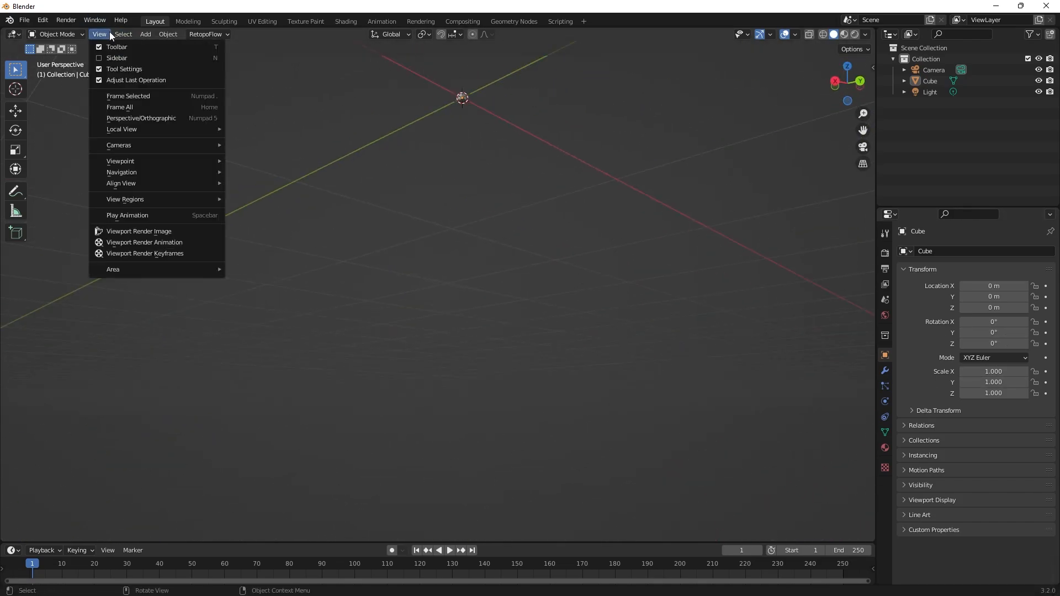
pyautogui.click(140, 108)
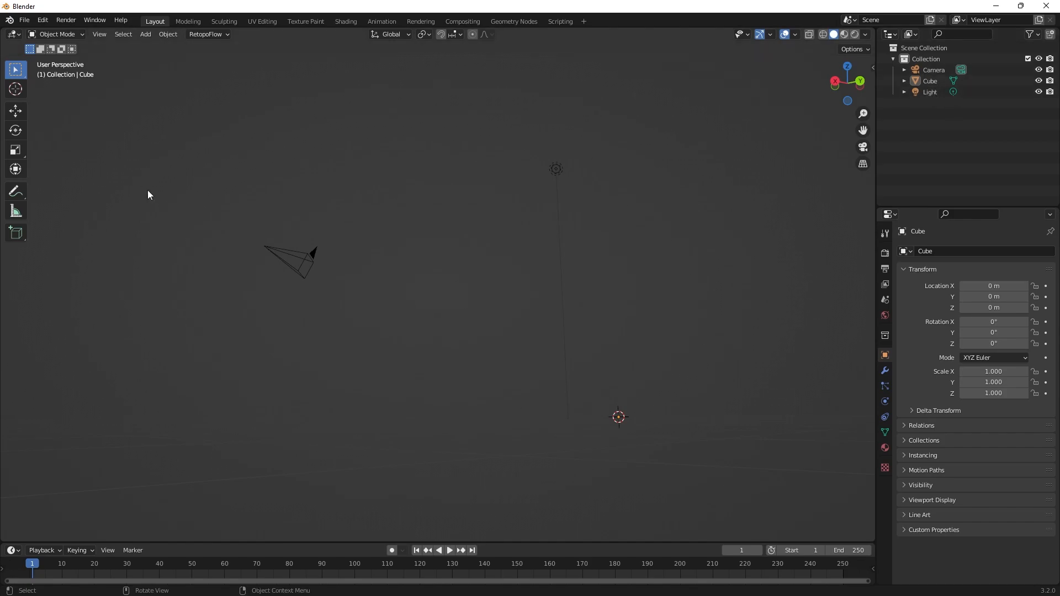
pyautogui.moveTo(515, 309); pyautogui.dragTo(491, 347, button='middle')
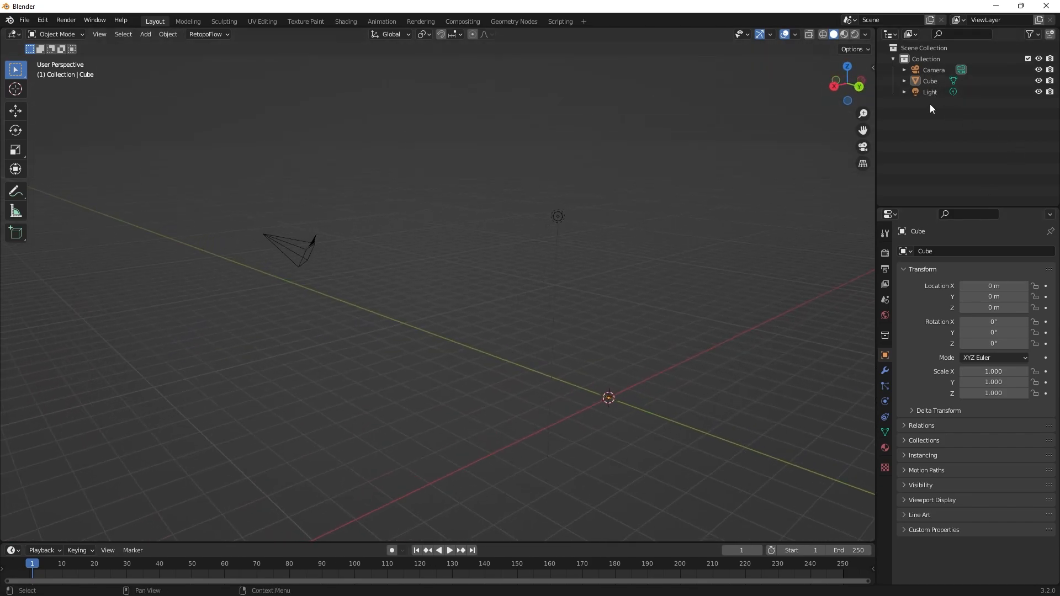
# Select the Cube object and frame it in the viewport.
pyautogui.click(930, 81)
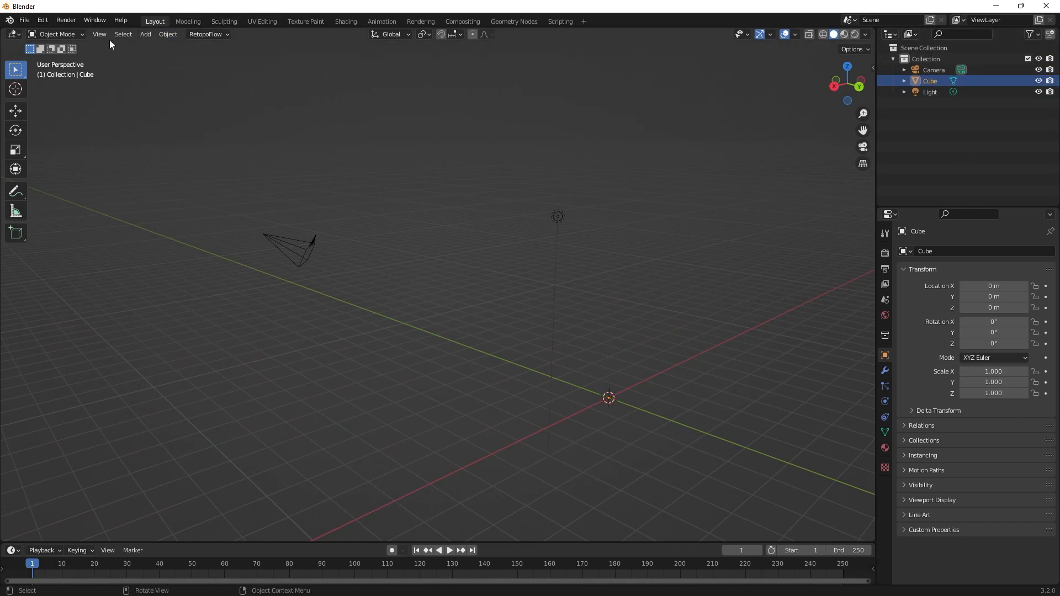
pyautogui.click(97, 33)
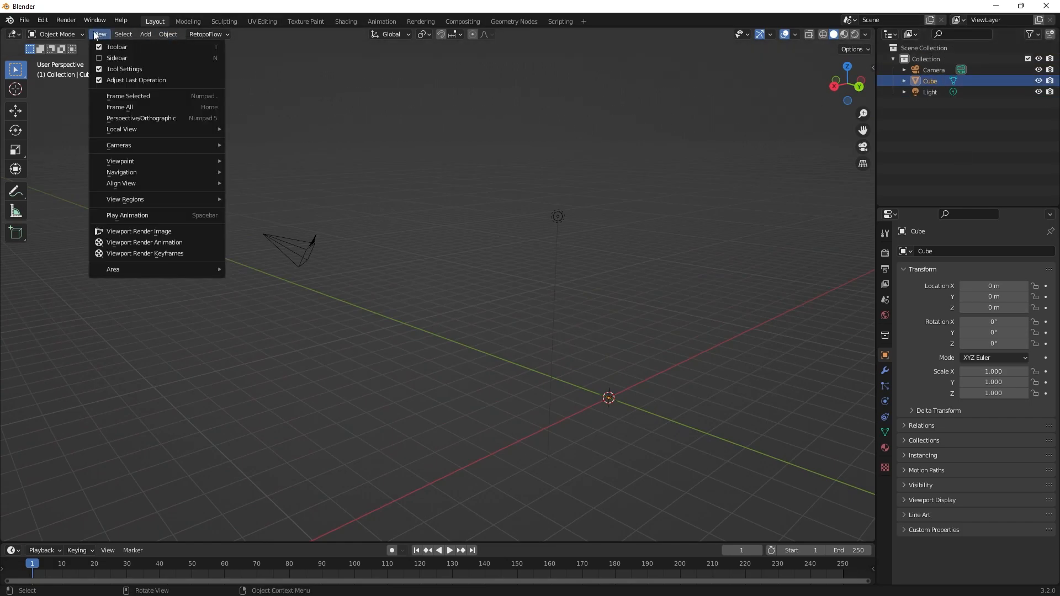
pyautogui.click(127, 101)
pyautogui.scroll(-3, 522, 251)
pyautogui.moveTo(526, 253); pyautogui.dragTo(659, 300, button='middle')
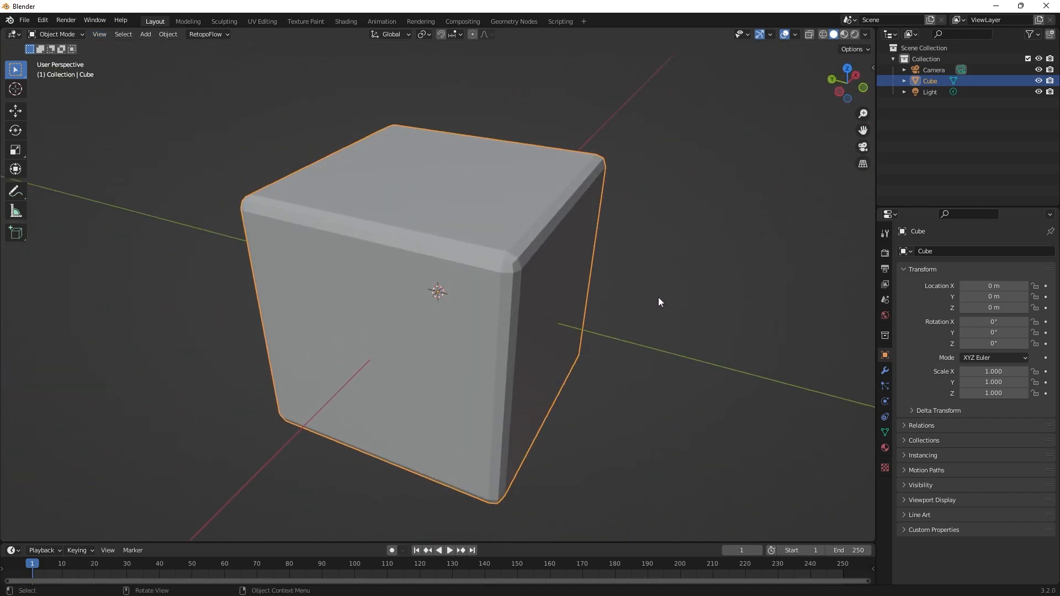
# Apply smooth shading to the bevelled cube and inspect its rounded edges.
pyautogui.scroll(2, 559, 242)
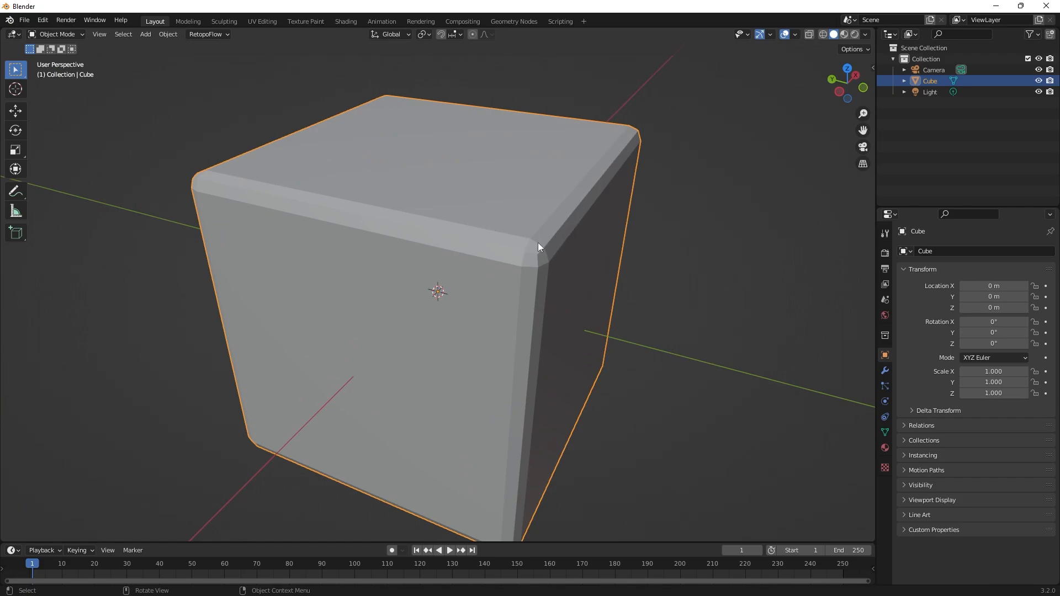
pyautogui.rightClick(490, 174)
pyautogui.click(483, 176)
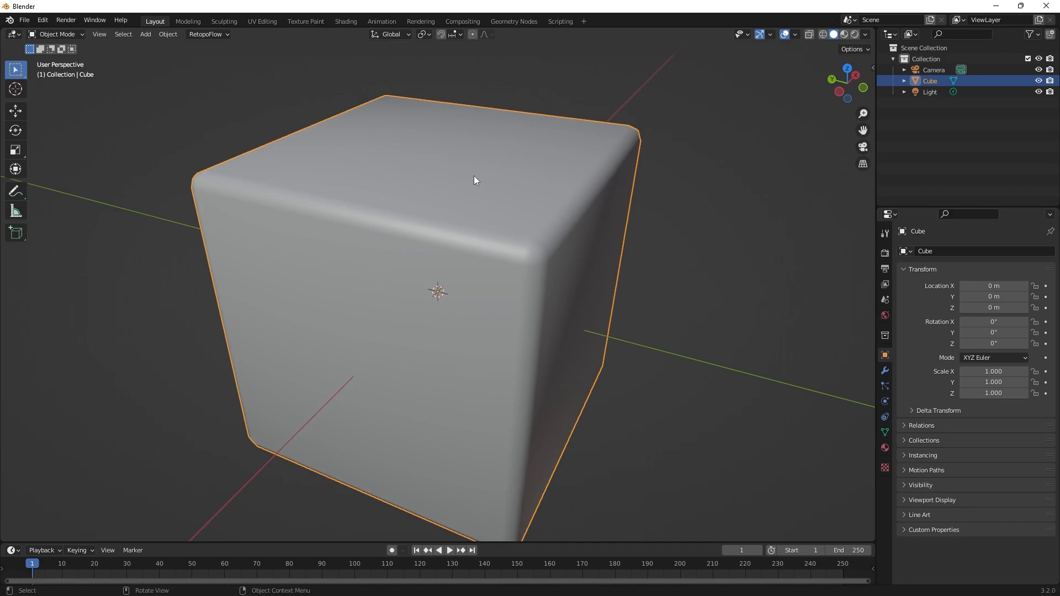
pyautogui.click(727, 232)
pyautogui.moveTo(727, 232)
pyautogui.mouseDown(button='middle')
pyautogui.moveTo(621, 245)
pyautogui.moveTo(715, 220)
pyautogui.moveTo(696, 253)
pyautogui.moveTo(509, 248)
pyautogui.moveTo(481, 255)
pyautogui.moveTo(486, 277)
pyautogui.moveTo(529, 214)
pyautogui.moveTo(571, 216)
pyautogui.mouseUp(button='middle')
pyautogui.scroll(2, 531, 167)
pyautogui.click(531, 166)
pyautogui.scroll(-3, 566, 241)
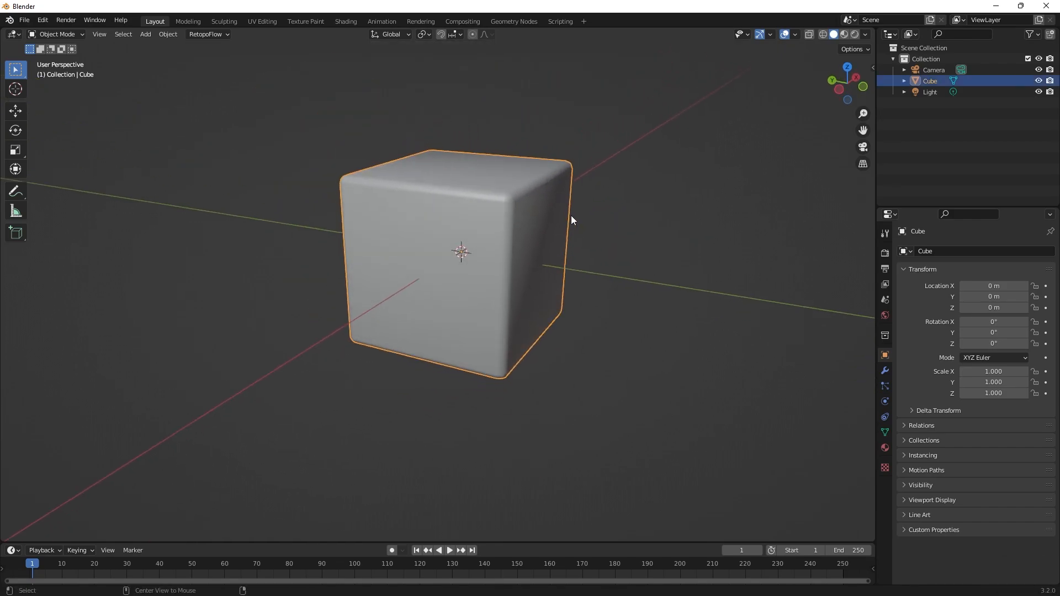
# Enter Edit Mode on the cube, deselect all its geometry, and examine its flat faces.
pyautogui.press('Tab')
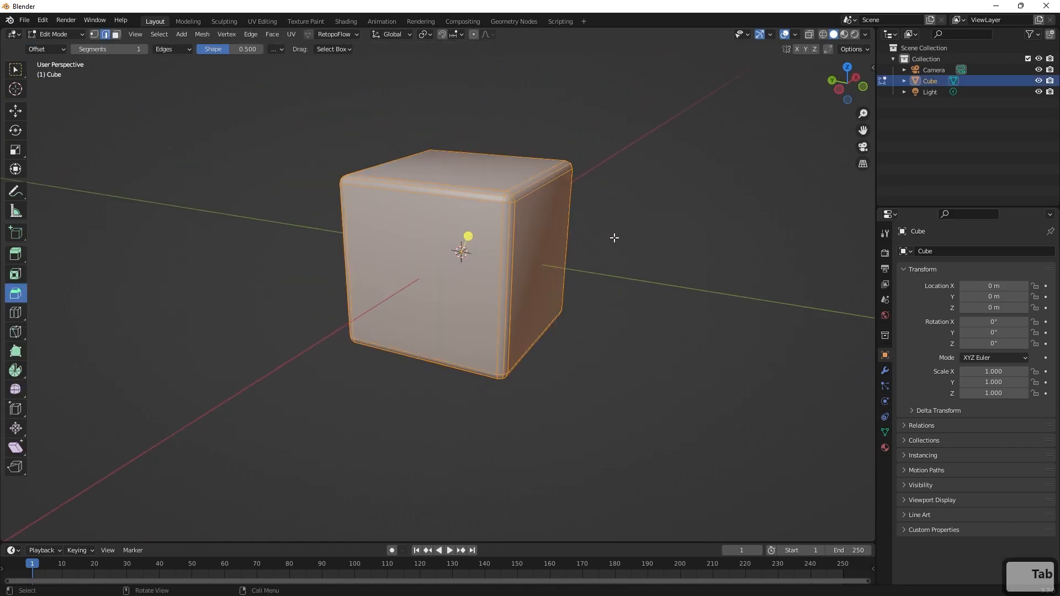
pyautogui.moveTo(614, 237); pyautogui.dragTo(656, 269, button='middle')
pyautogui.click(656, 269)
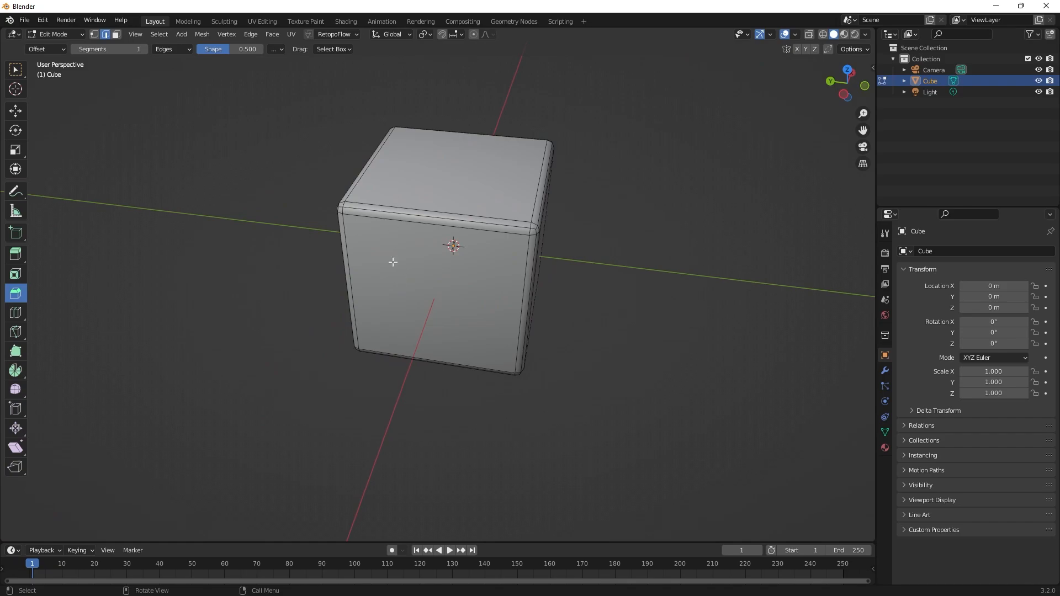
pyautogui.moveTo(404, 305); pyautogui.dragTo(417, 235, button='middle')
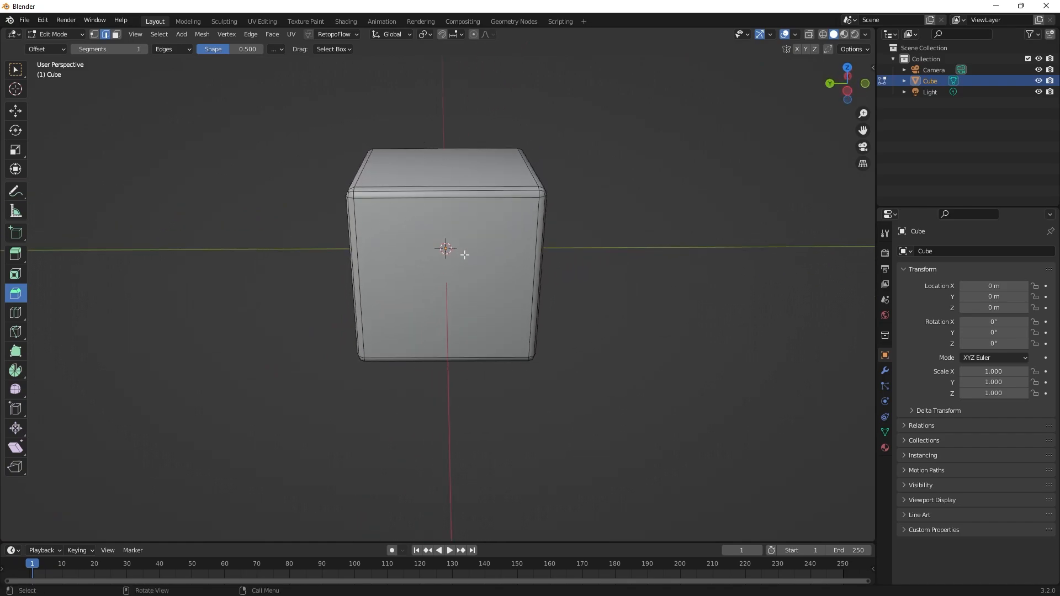
pyautogui.moveTo(553, 239); pyautogui.dragTo(539, 213, button='middle')
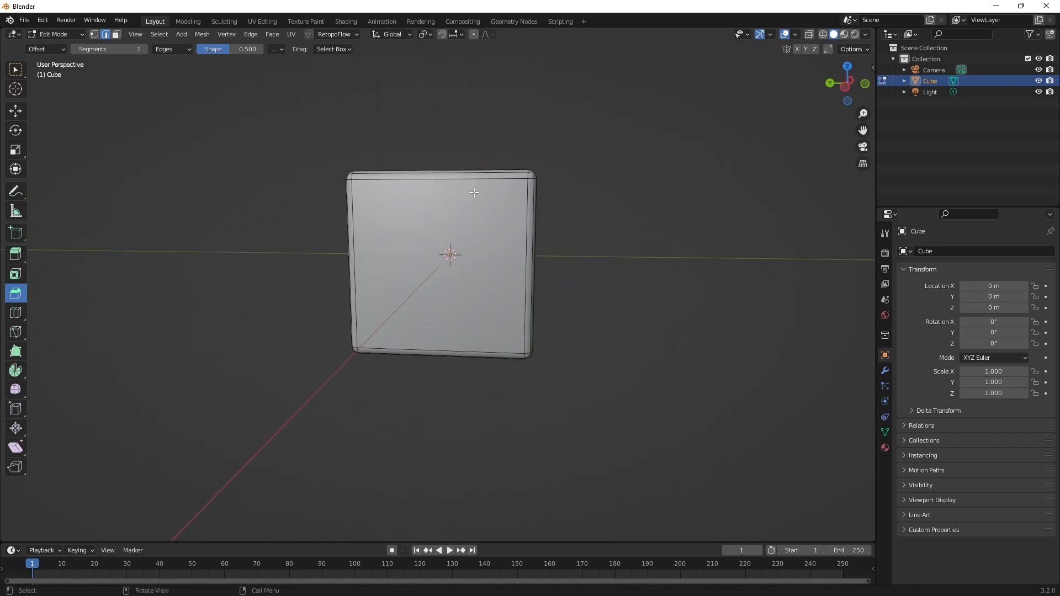
pyautogui.moveTo(638, 257); pyautogui.dragTo(575, 262, button='middle')
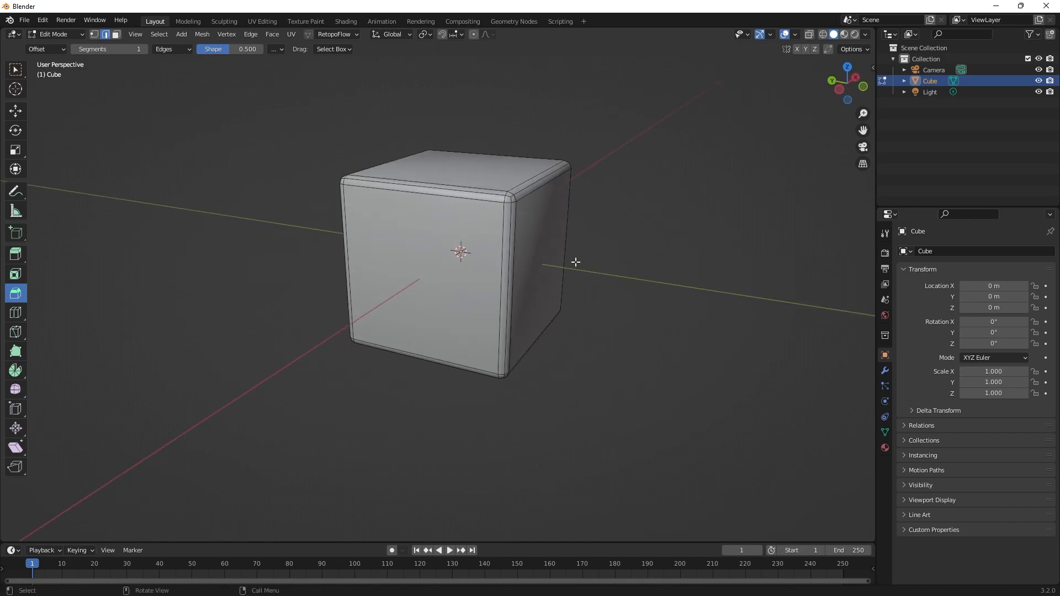
# Add two evenly spaced vertical loop cuts through the cube's front and top faces with the Loop Cut tool.
pyautogui.click(19, 317)
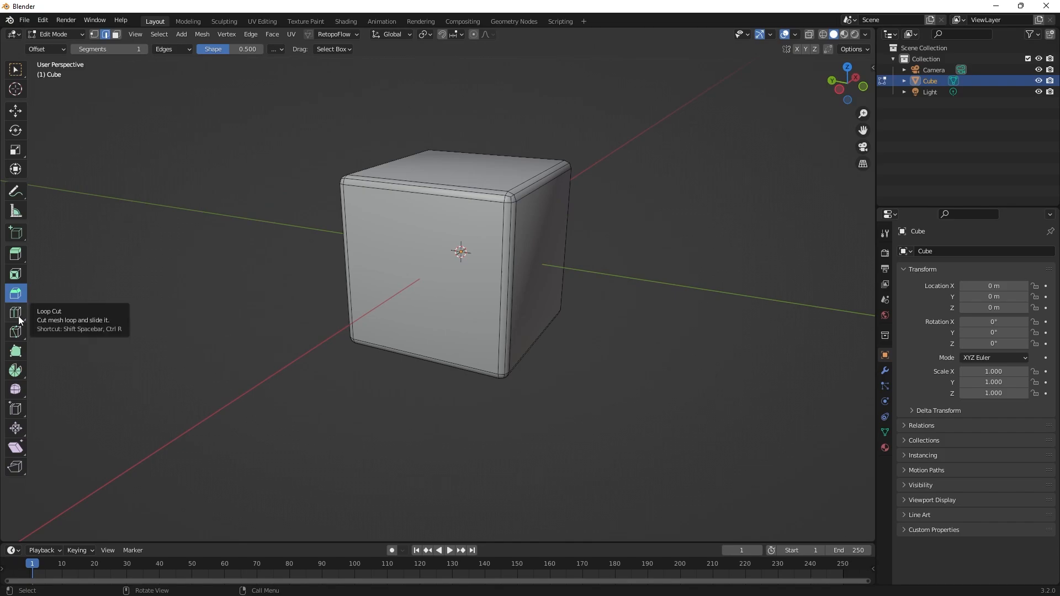
pyautogui.click(19, 317)
pyautogui.click(22, 313)
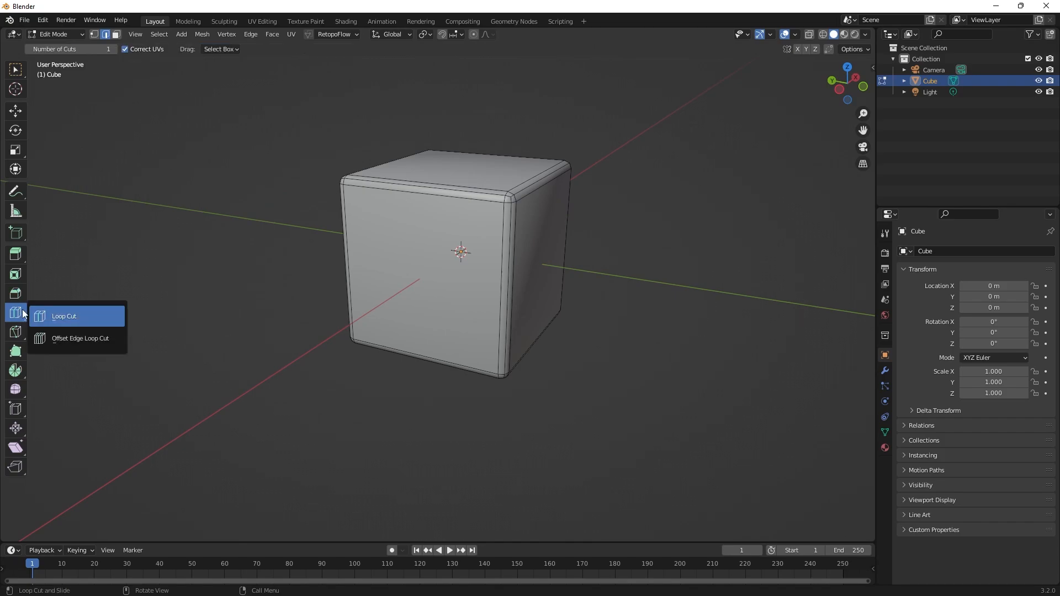
pyautogui.click(421, 189)
pyautogui.click(421, 189)
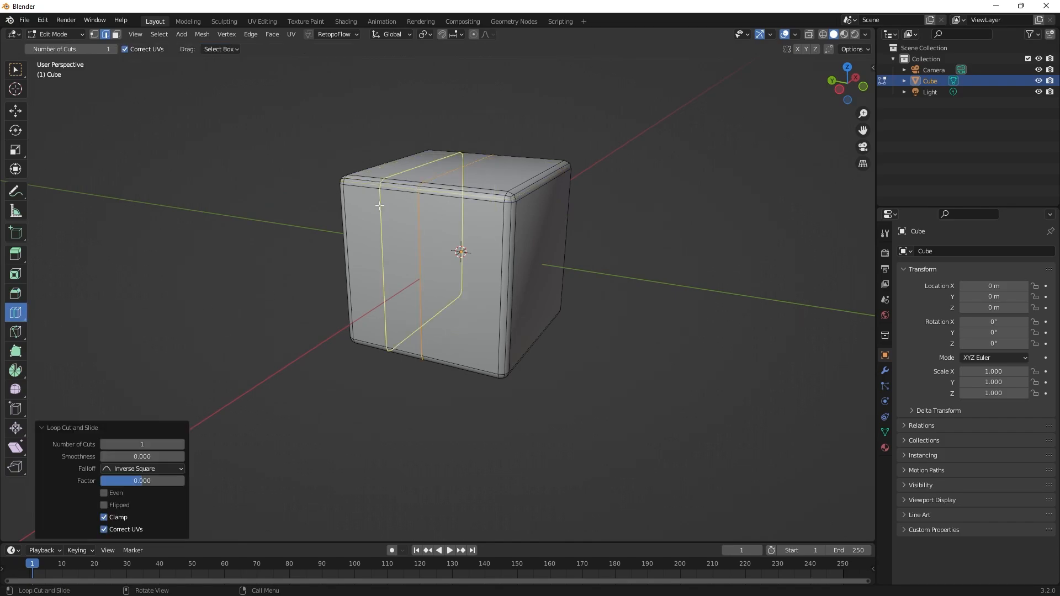
pyautogui.click(182, 445)
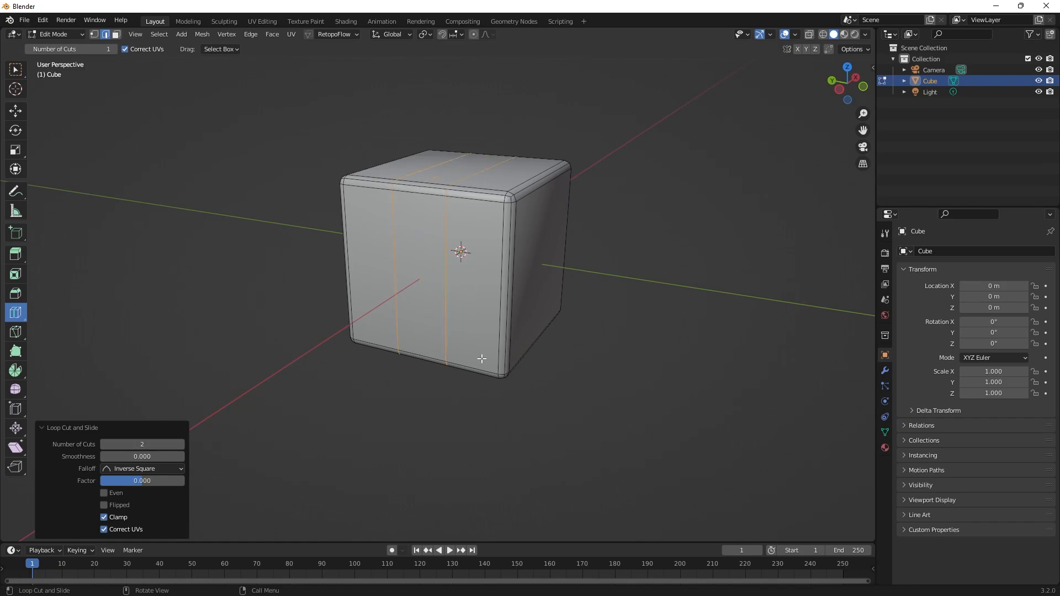
# Add two evenly spaced loop cuts in each of the cube's two remaining directions, dividing every face into a three-by-three grid.
pyautogui.click(546, 183)
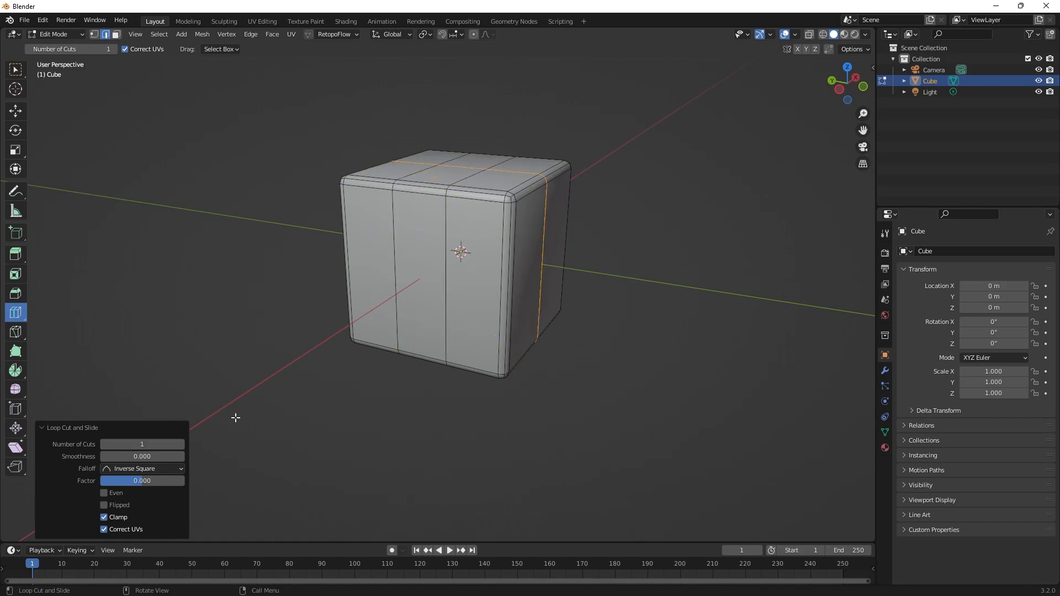
pyautogui.click(182, 444)
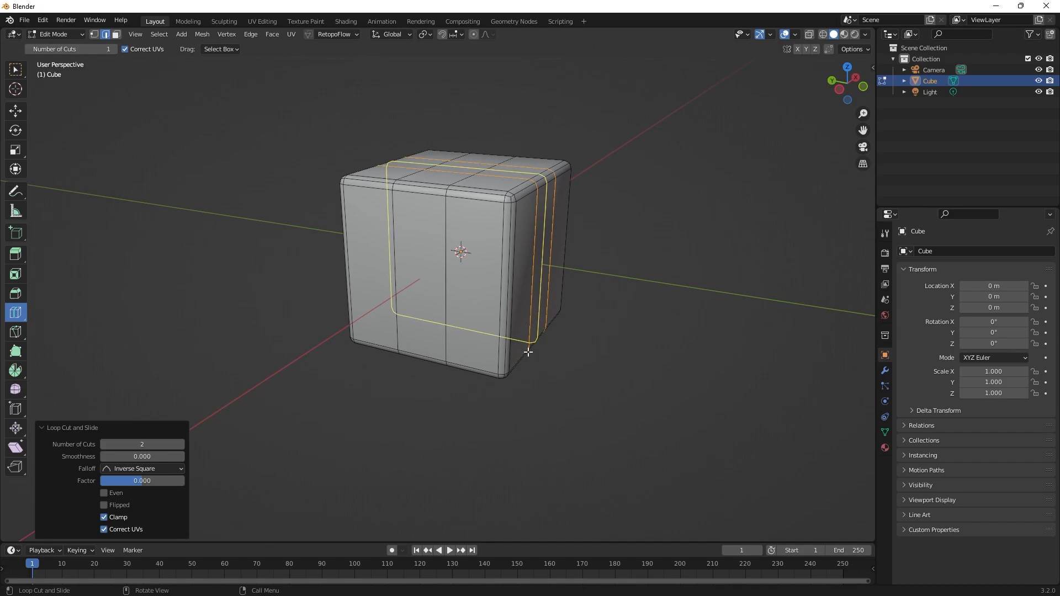
pyautogui.click(513, 279)
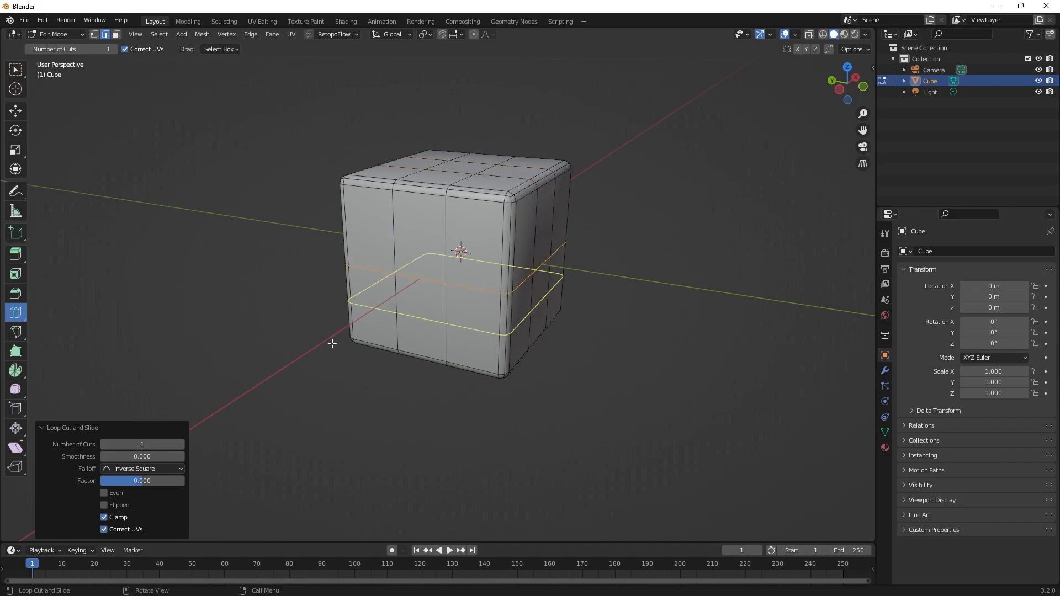
pyautogui.click(181, 444)
pyautogui.moveTo(642, 289); pyautogui.dragTo(606, 296, button='middle')
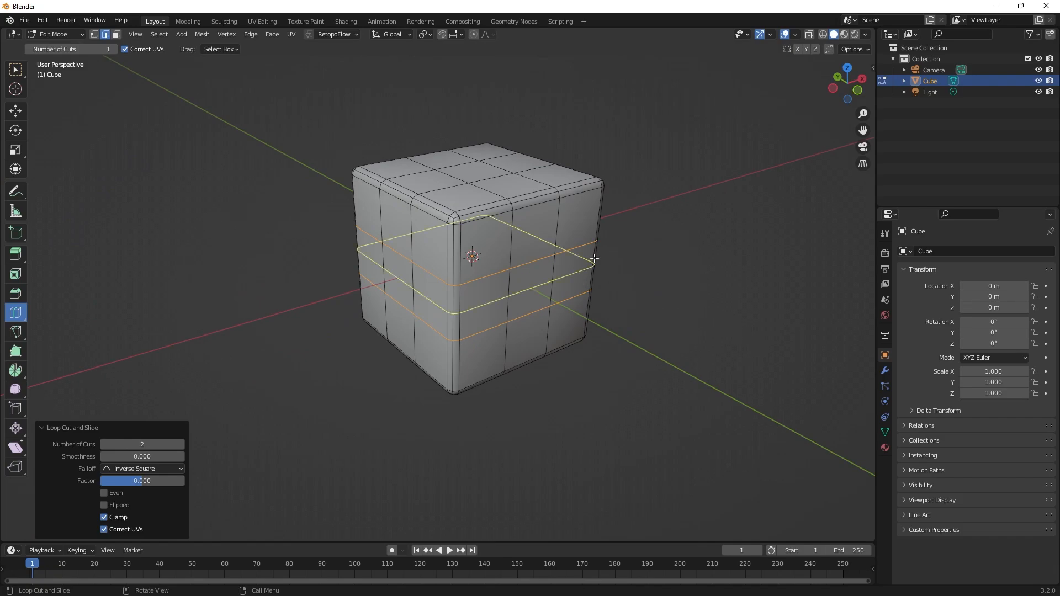
pyautogui.moveTo(740, 331); pyautogui.dragTo(771, 222, button='middle')
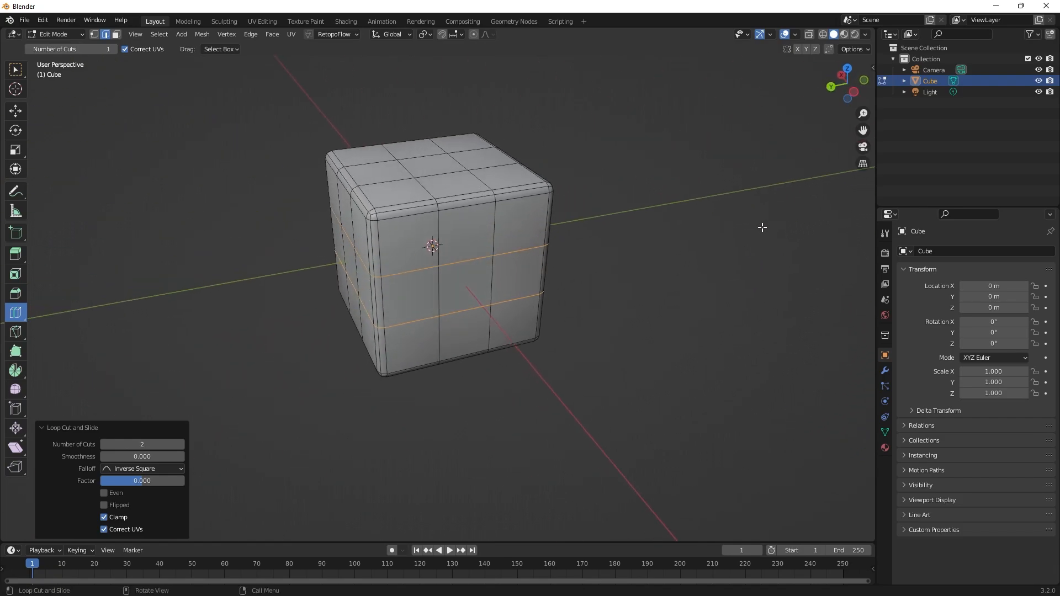
# Return to the Select Box tool, clear the selection, and examine the three-by-three grid on the cube's faces.
pyautogui.click(10, 77)
pyautogui.click(190, 183)
pyautogui.moveTo(243, 218); pyautogui.dragTo(226, 213, button='middle')
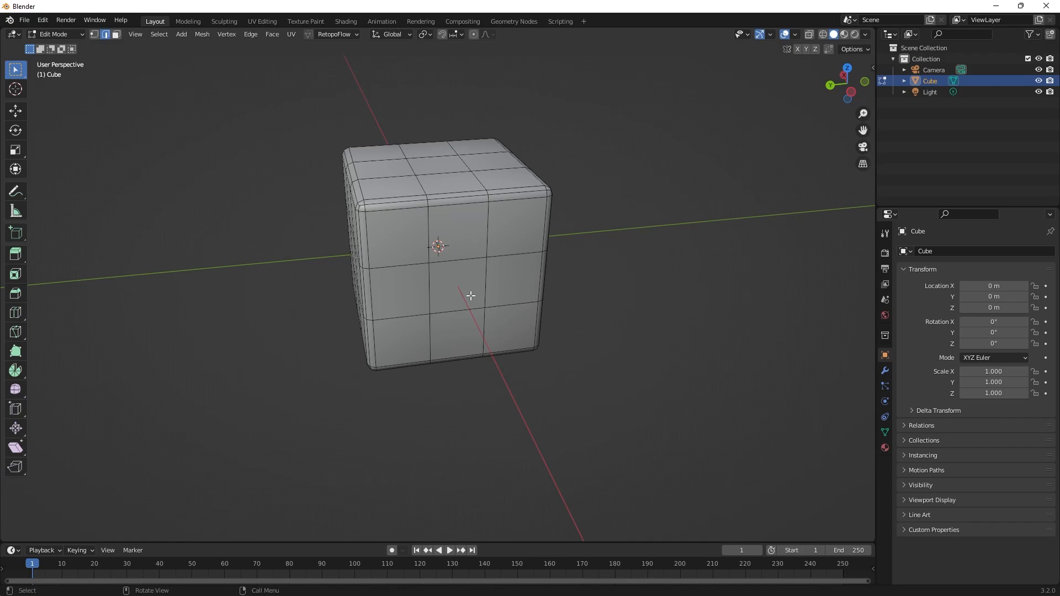
pyautogui.moveTo(601, 303); pyautogui.dragTo(603, 282, button='middle')
pyautogui.scroll(2, 658, 284)
pyautogui.scroll(-3, 641, 274)
pyautogui.scroll(4, 585, 243)
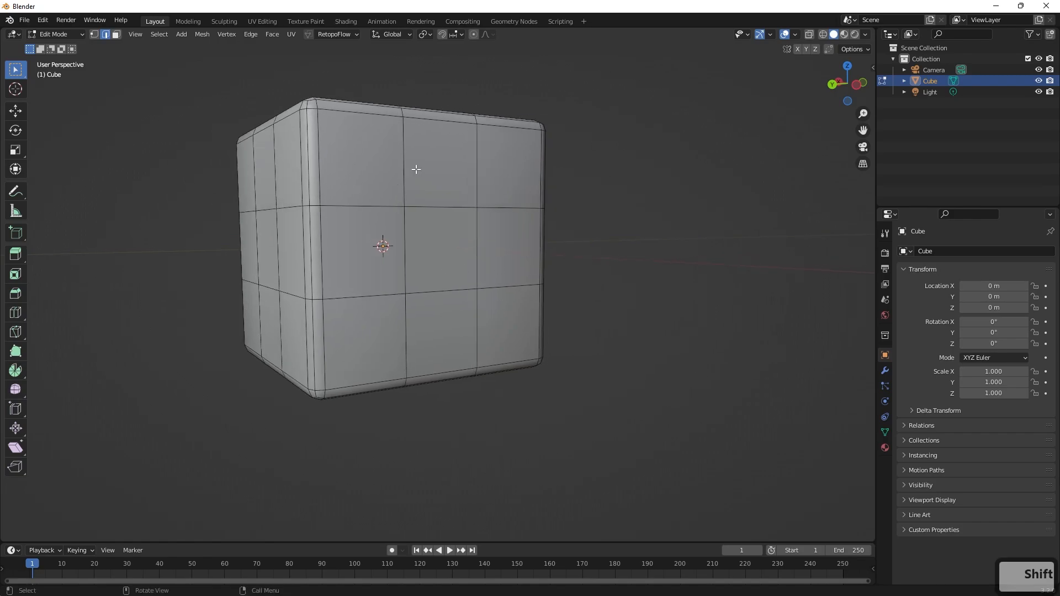
pyautogui.moveTo(632, 242)
pyautogui.mouseDown(button='middle')
pyautogui.moveTo(563, 243)
pyautogui.moveTo(623, 260)
pyautogui.mouseUp(button='middle')
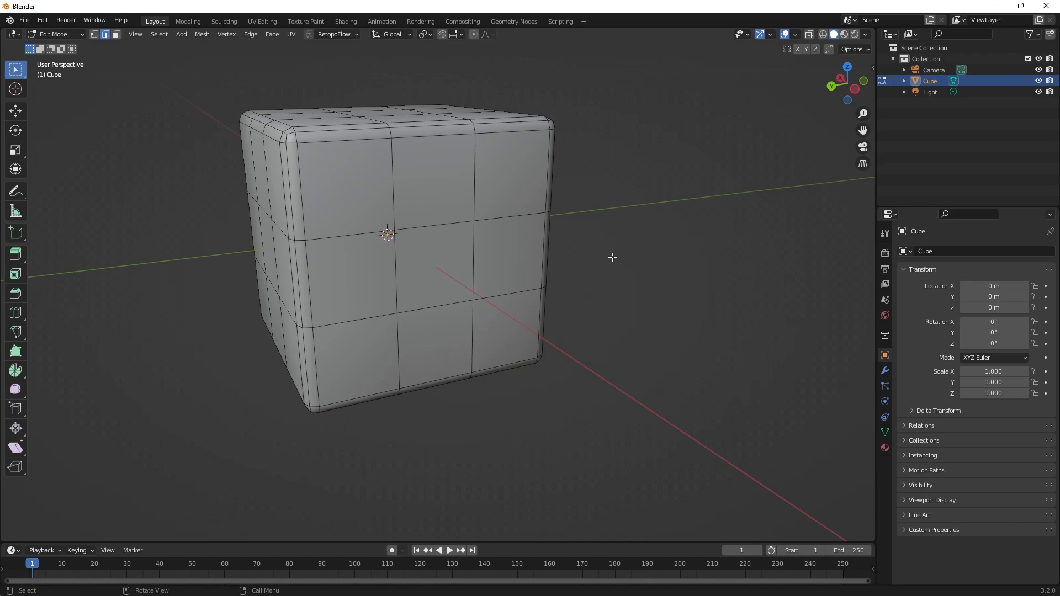
pyautogui.moveTo(644, 297); pyautogui.dragTo(606, 260, button='middle')
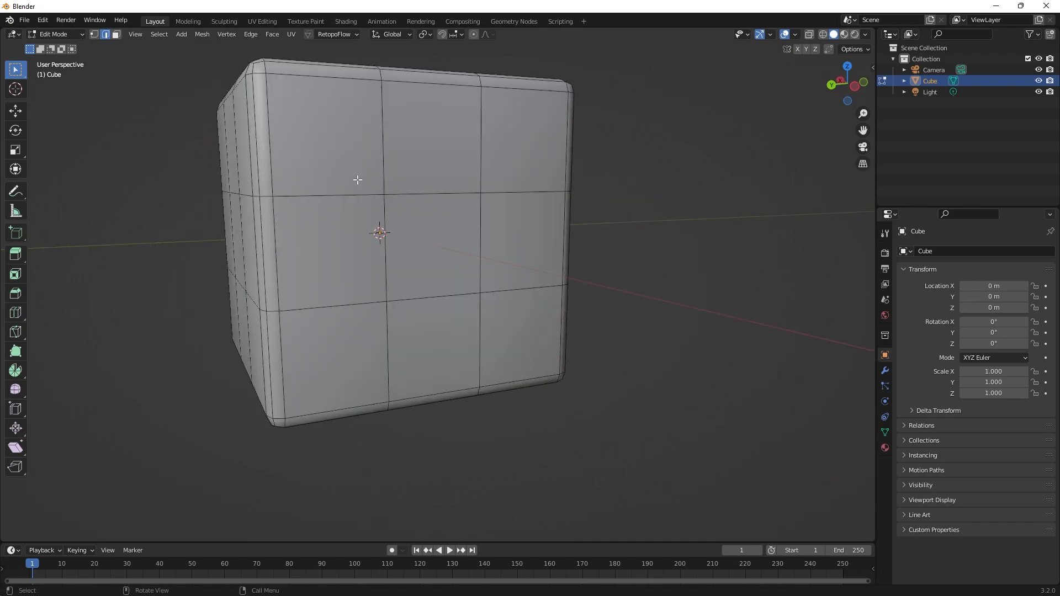
# In face select mode, extrude the centre square of the front face inward about 0.0034 m and inspect the recess.
pyautogui.press('3')
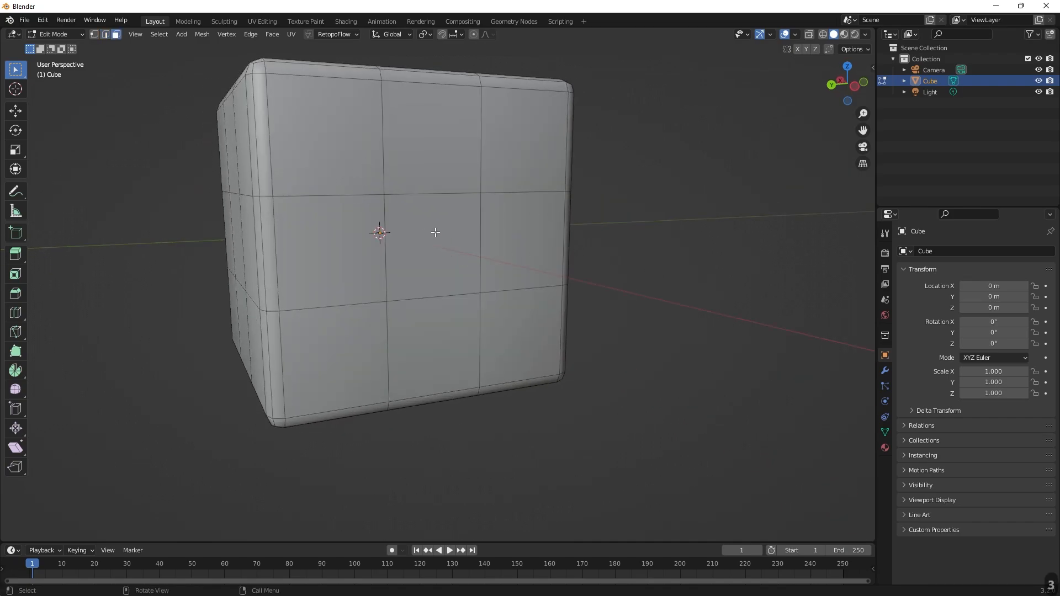
pyautogui.click(435, 233)
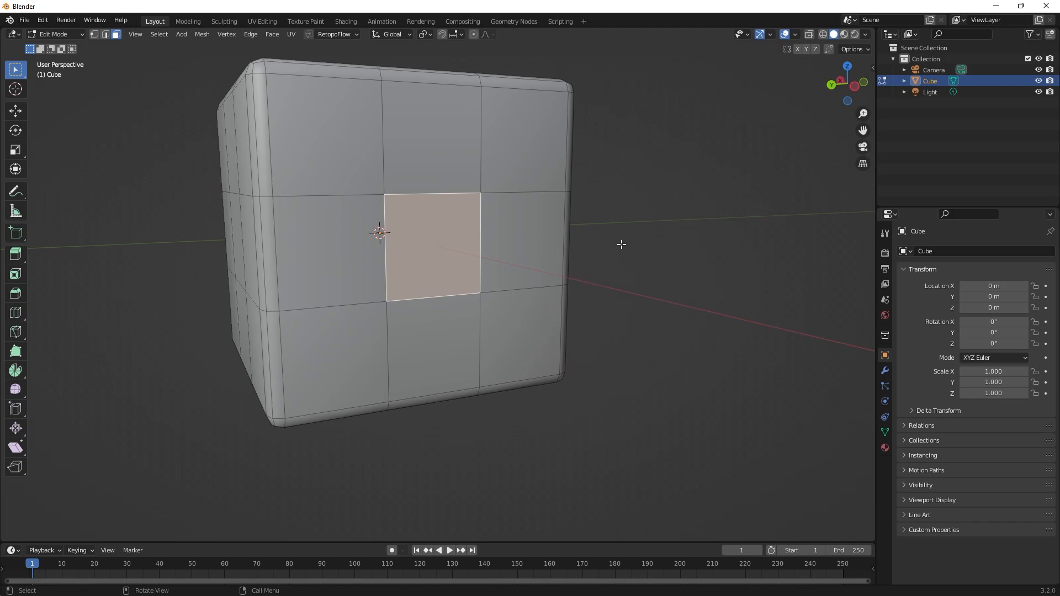
pyautogui.press('e')
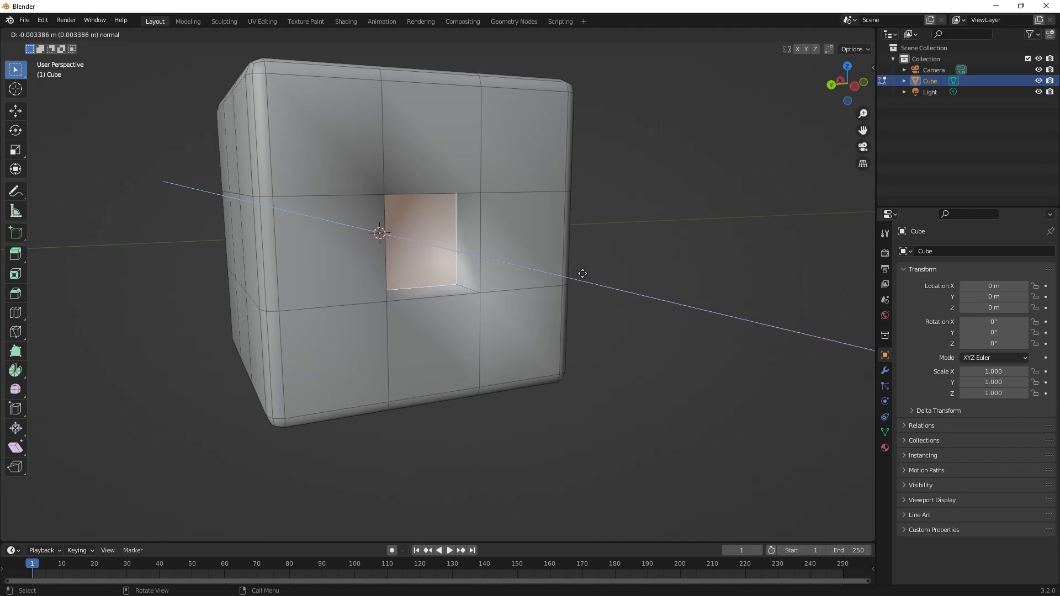
pyautogui.click(582, 273)
pyautogui.moveTo(669, 238); pyautogui.dragTo(605, 210, button='middle')
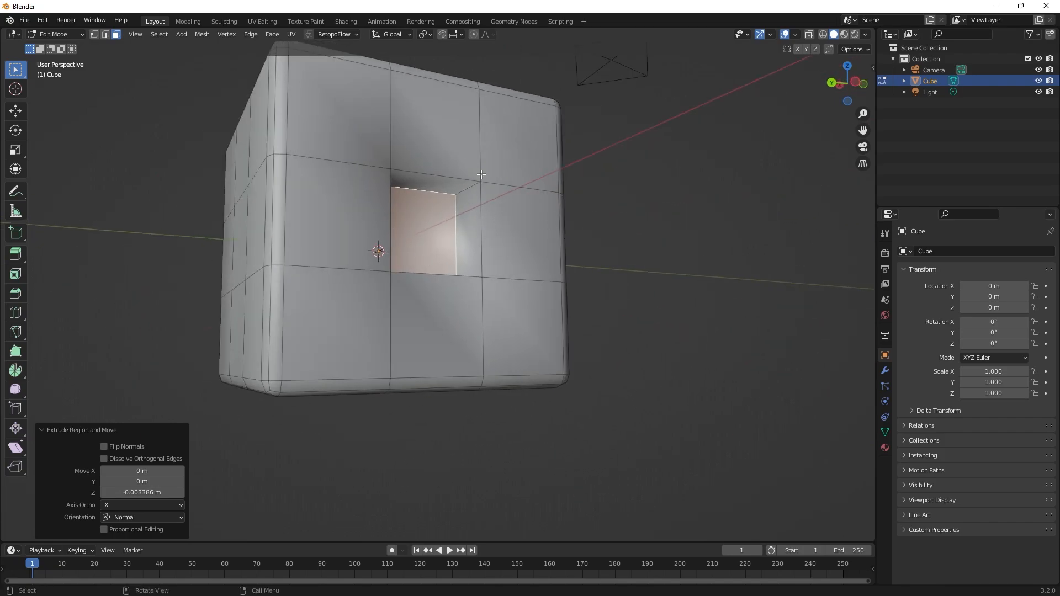
pyautogui.moveTo(467, 221); pyautogui.dragTo(624, 255, button='middle')
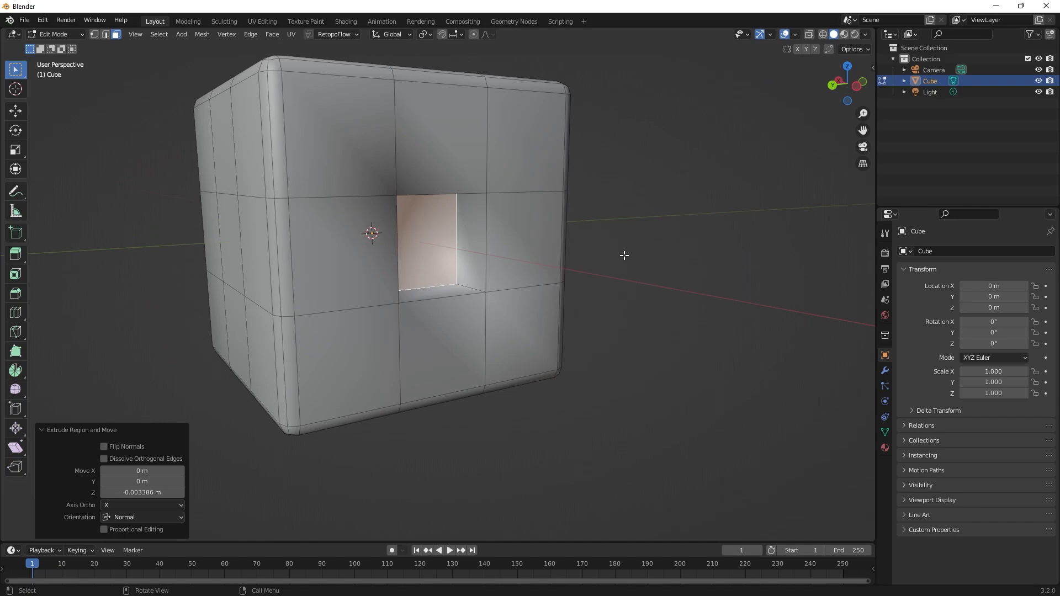
# Return to Object Mode and add a Subdivision Surface modifier to the cube.
pyautogui.press('Tab')
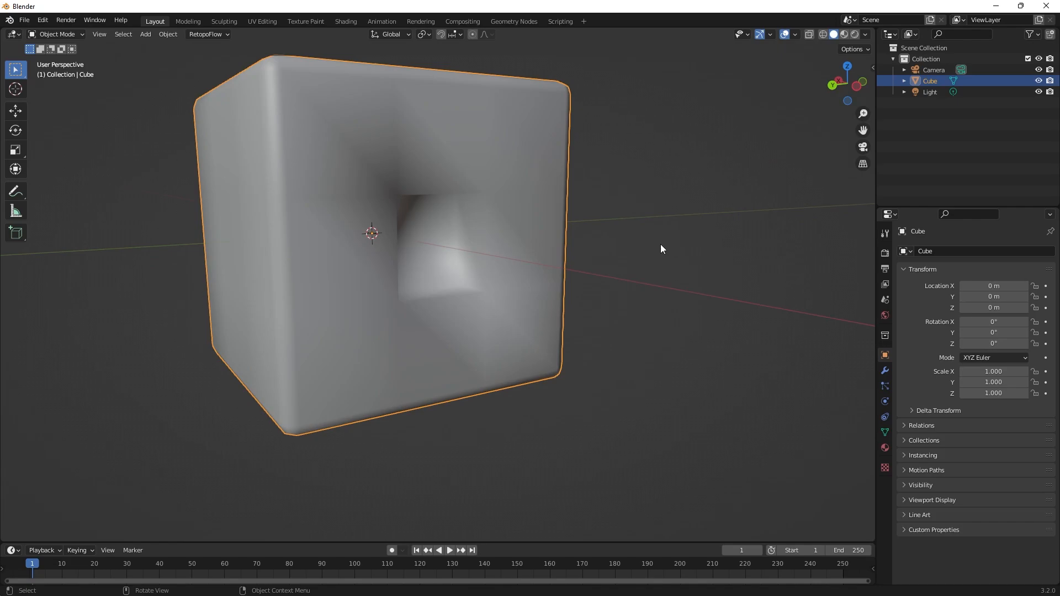
pyautogui.click(885, 371)
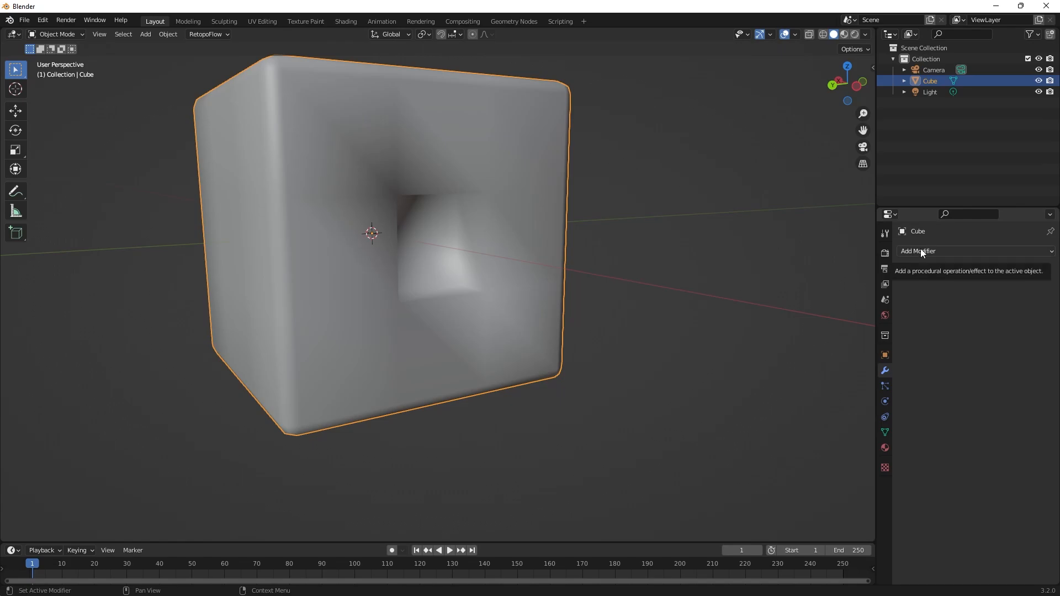
pyautogui.click(598, 142)
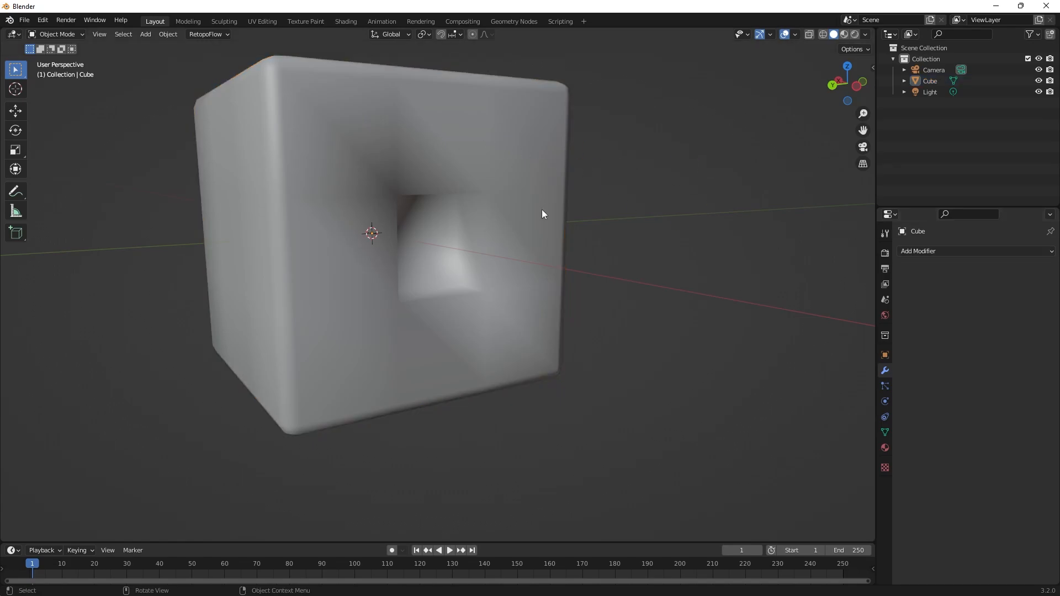
pyautogui.click(460, 145)
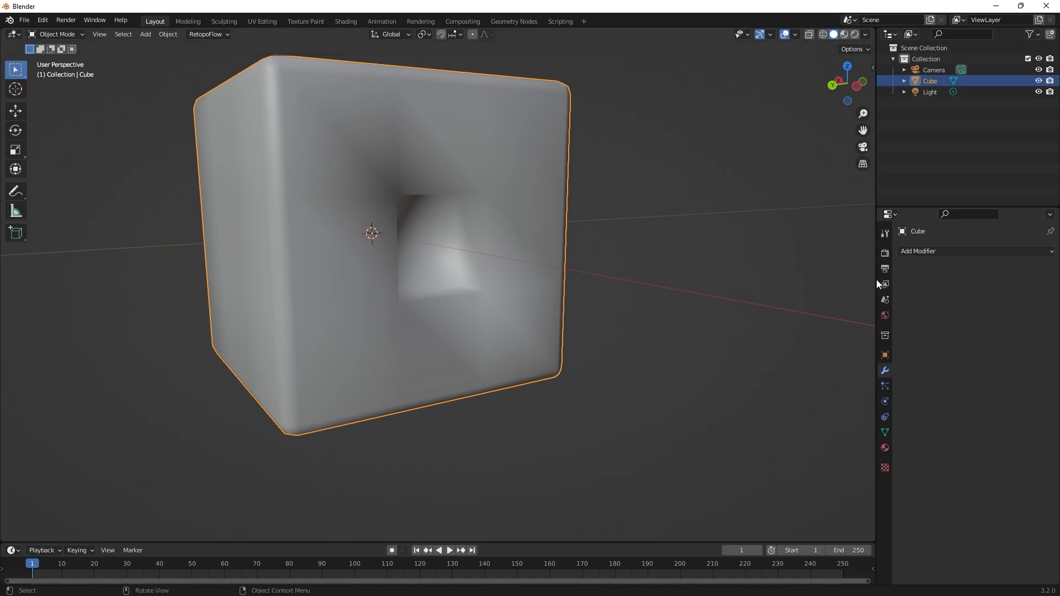
pyautogui.click(918, 252)
pyautogui.moveTo(635, 242); pyautogui.dragTo(441, 220, button='middle')
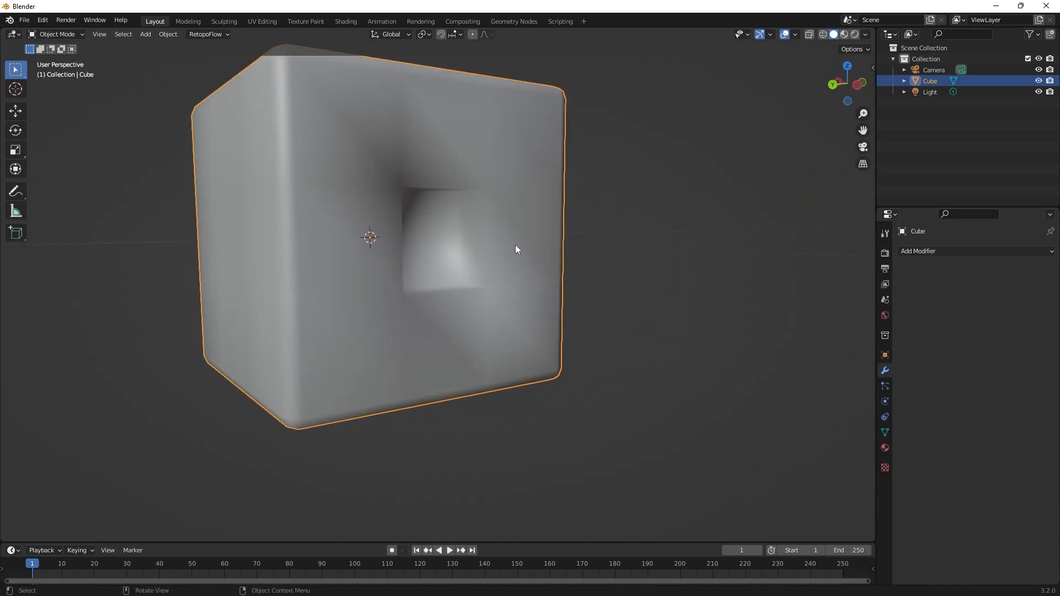
pyautogui.click(917, 251)
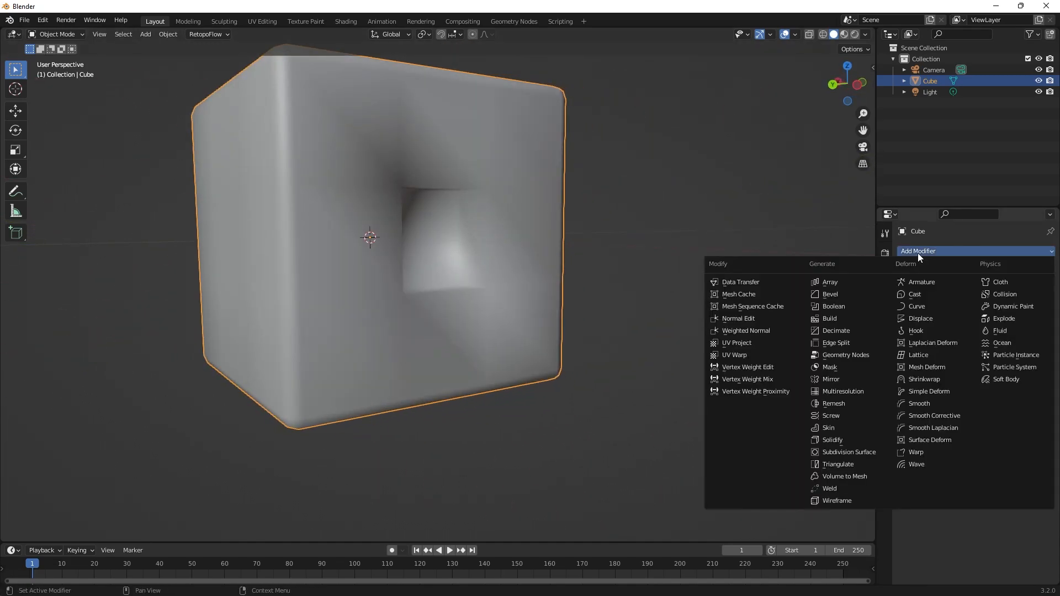
pyautogui.click(844, 452)
# Set the Subdivision modifier's viewport levels to 2 and inspect the rounded recess.
pyautogui.moveTo(690, 381); pyautogui.dragTo(735, 349, button='middle')
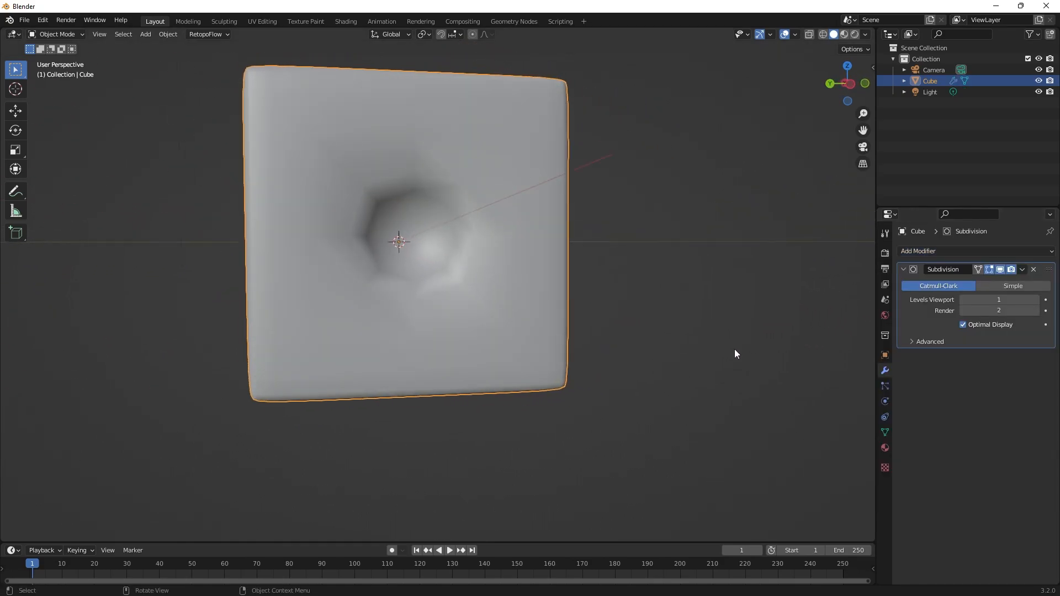
pyautogui.click(1036, 302)
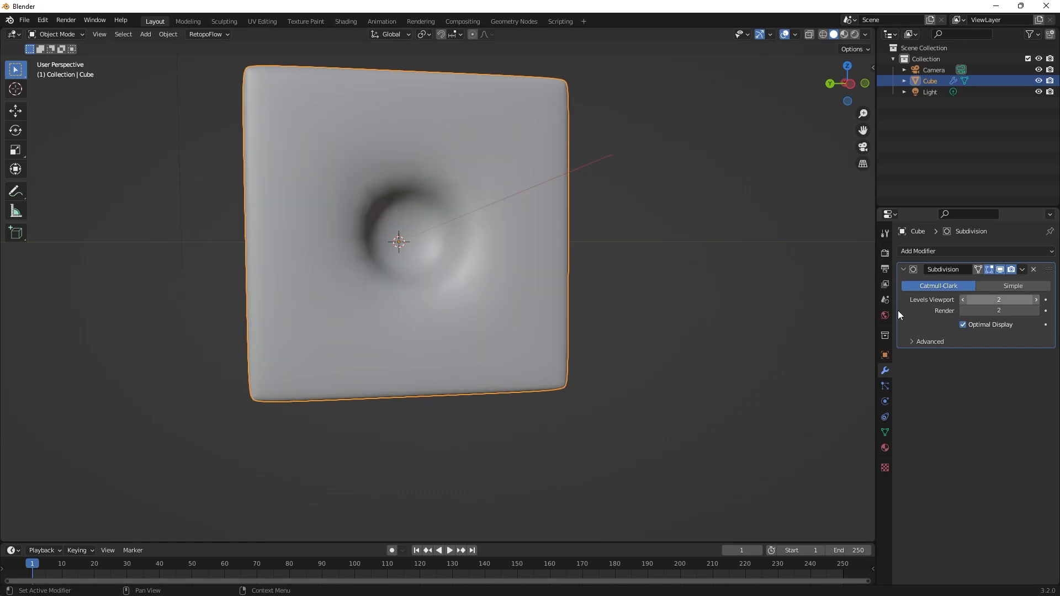
pyautogui.moveTo(663, 317)
pyautogui.mouseDown(button='middle')
pyautogui.moveTo(639, 320)
pyautogui.moveTo(684, 304)
pyautogui.moveTo(589, 243)
pyautogui.moveTo(529, 307)
pyautogui.moveTo(589, 340)
pyautogui.moveTo(644, 326)
pyautogui.mouseUp(button='middle')
# Switch to Krita and sketch three black points marked with arrows, joined by lines into an L-shaped corner.
pyautogui.press('super')
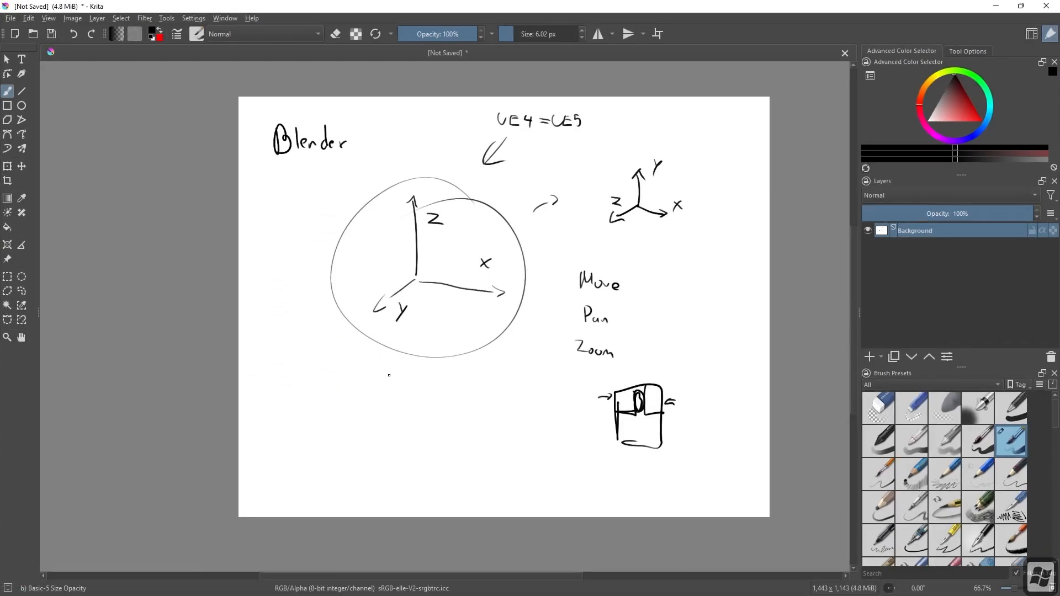
pyautogui.scroll(5, 414, 448)
pyautogui.scroll(-5, 413, 448)
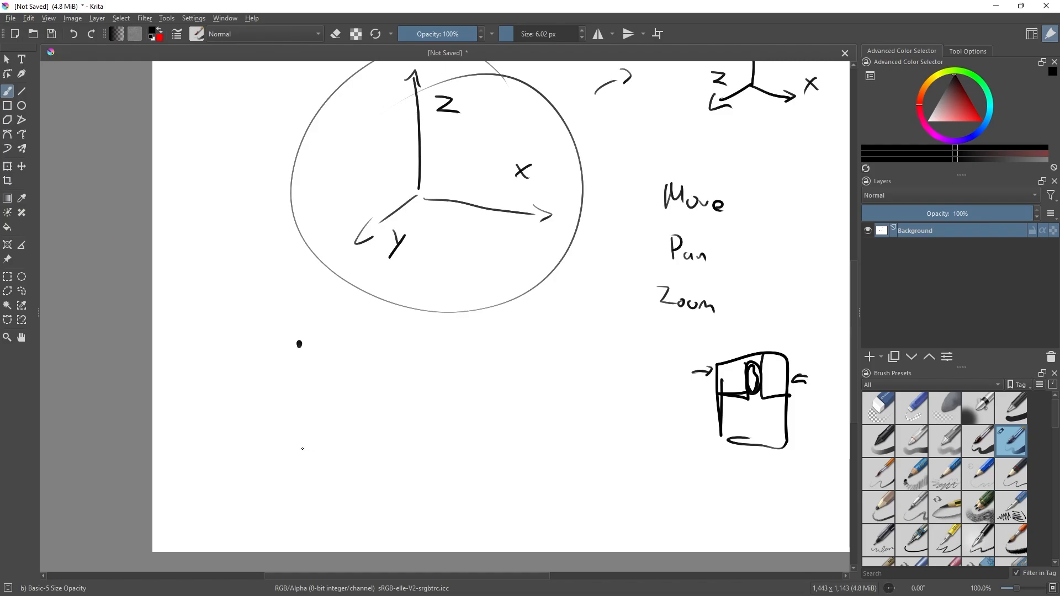
pyautogui.click(457, 455)
pyautogui.moveTo(270, 325); pyautogui.dragTo(287, 334)
pyautogui.moveTo(288, 471); pyautogui.dragTo(299, 484)
pyautogui.moveTo(458, 479); pyautogui.dragTo(469, 508)
pyautogui.moveTo(299, 344)
pyautogui.mouseDown()
pyautogui.moveTo(300, 446)
pyautogui.moveTo(462, 453)
pyautogui.mouseUp()
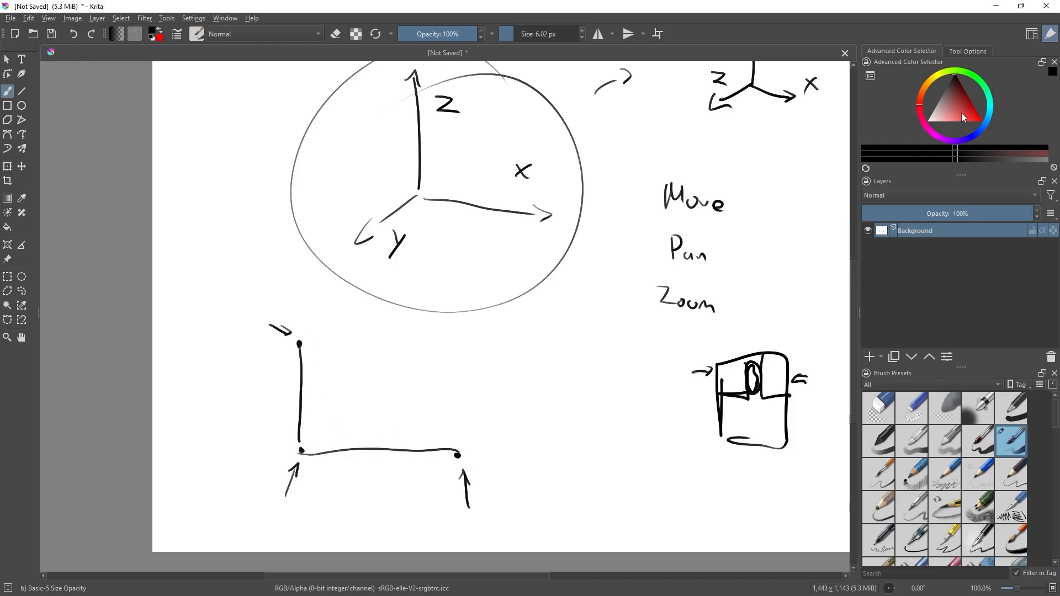
# In red, draw a smooth curve with intermediate points across the L-shaped corner, plus a jagged line with its smoothed version beside it.
pyautogui.click(981, 119)
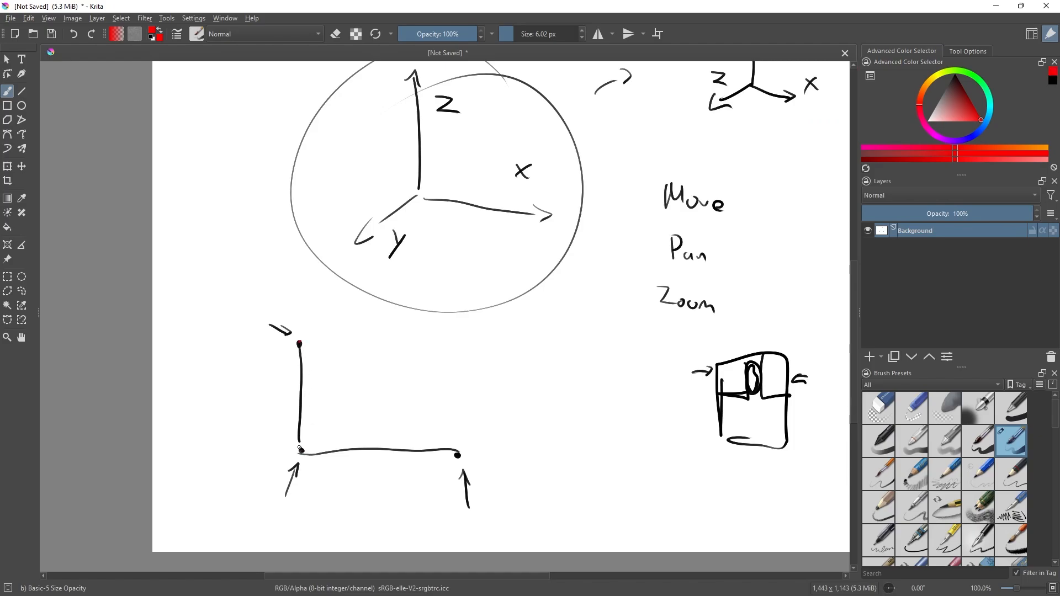
pyautogui.click(303, 389)
pyautogui.click(330, 423)
pyautogui.moveTo(299, 343)
pyautogui.mouseDown()
pyautogui.moveTo(309, 400)
pyautogui.moveTo(343, 436)
pyautogui.moveTo(456, 456)
pyautogui.mouseUp()
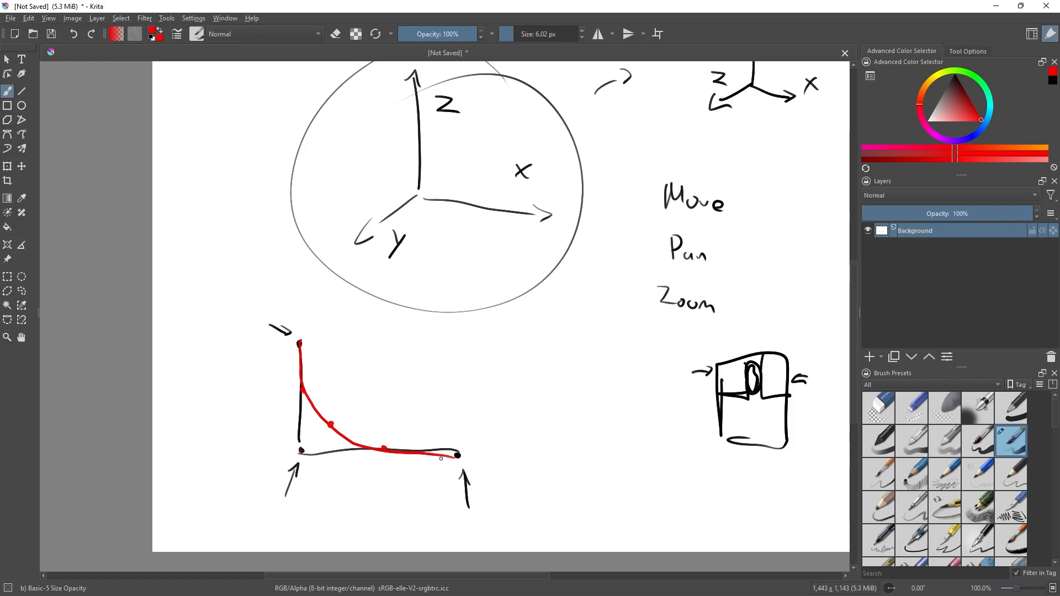
pyautogui.moveTo(533, 444)
pyautogui.mouseDown()
pyautogui.moveTo(542, 392)
pyautogui.moveTo(597, 359)
pyautogui.moveTo(636, 371)
pyautogui.mouseUp()
pyautogui.moveTo(539, 453)
pyautogui.mouseDown()
pyautogui.moveTo(583, 419)
pyautogui.moveTo(666, 386)
pyautogui.mouseUp()
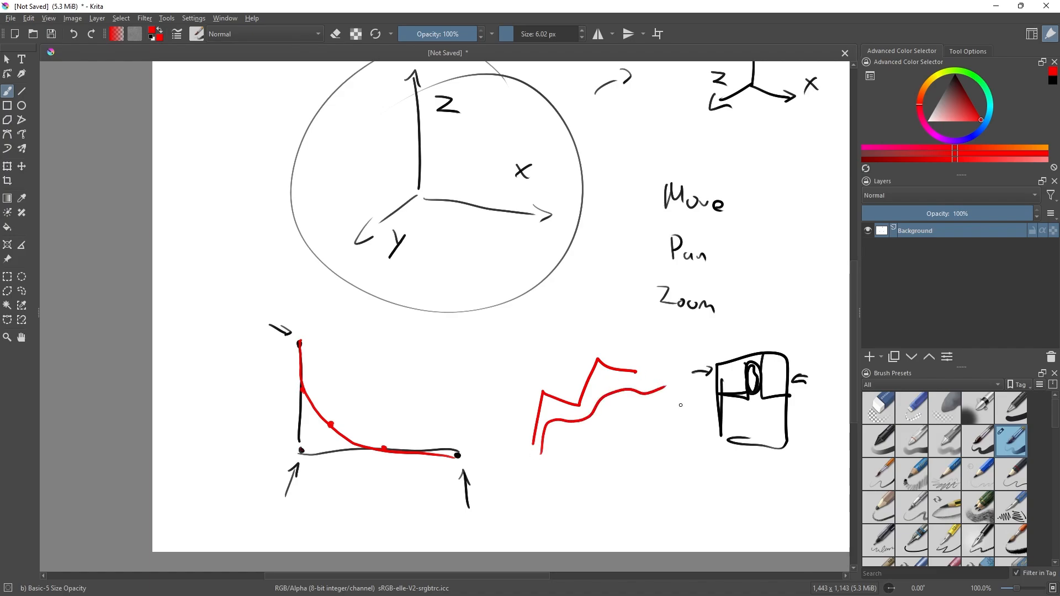
# Switch back to Blender and display the subdivided cube in wireframe shading.
pyautogui.hotkey('alt', 'Tab')
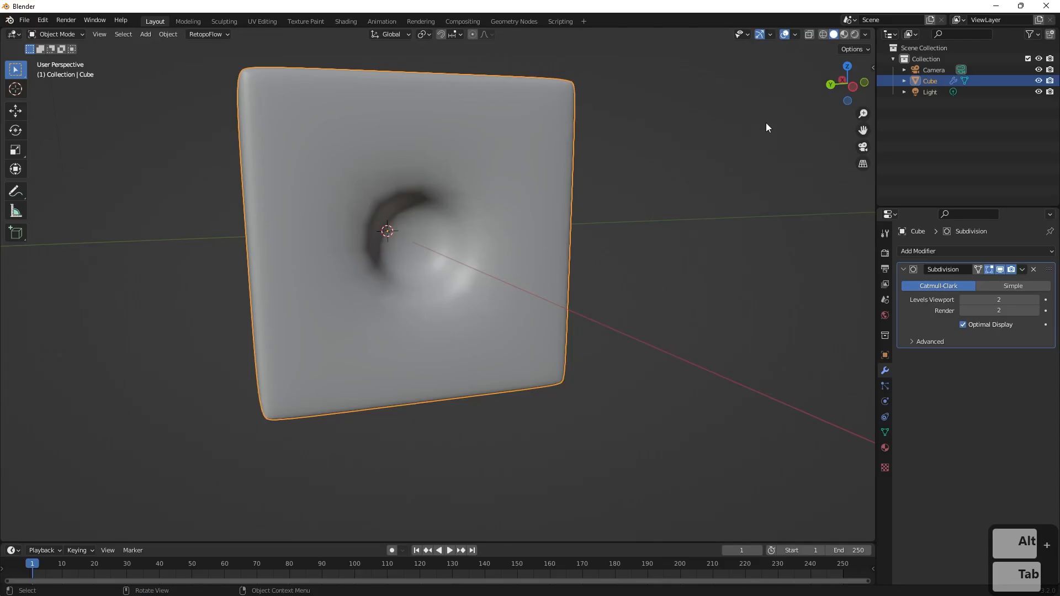
pyautogui.click(822, 34)
pyautogui.moveTo(704, 177)
pyautogui.mouseDown(button='middle')
pyautogui.moveTo(734, 190)
pyautogui.moveTo(740, 206)
pyautogui.moveTo(744, 171)
pyautogui.moveTo(712, 163)
pyautogui.moveTo(645, 153)
pyautogui.moveTo(627, 184)
pyautogui.moveTo(746, 182)
pyautogui.mouseUp(button='middle')
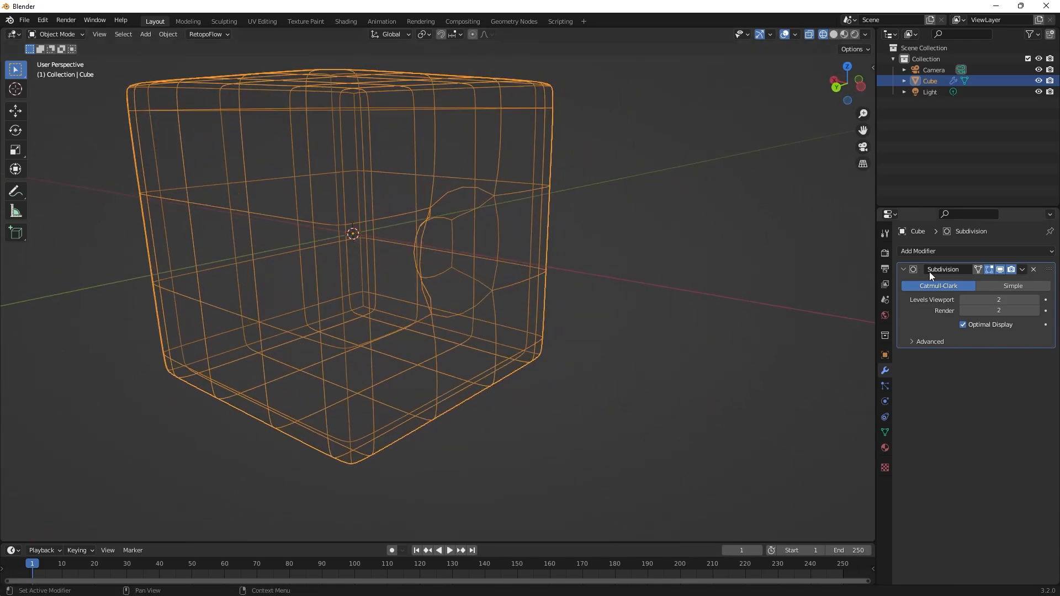
# Set the Subdivision modifier's viewport levels to 0 and examine the unsubdivided wireframe.
pyautogui.click(963, 299)
pyautogui.click(963, 300)
pyautogui.moveTo(654, 317); pyautogui.dragTo(647, 295, button='middle')
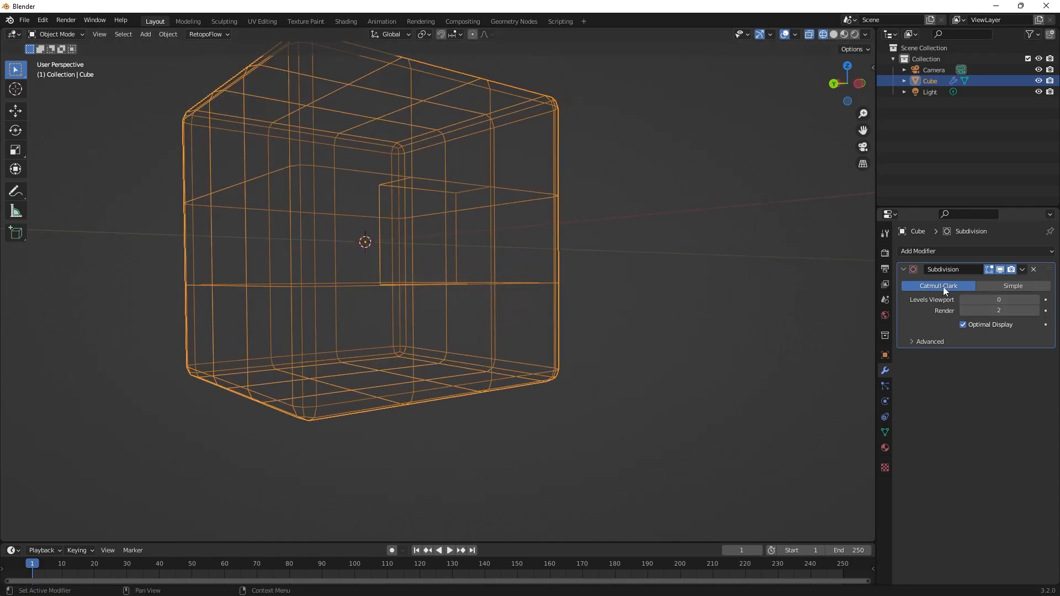
# Set the Subdivision modifier's viewport levels to 1 and examine the recess's wireframe from the front, above and the side.
pyautogui.click(1035, 299)
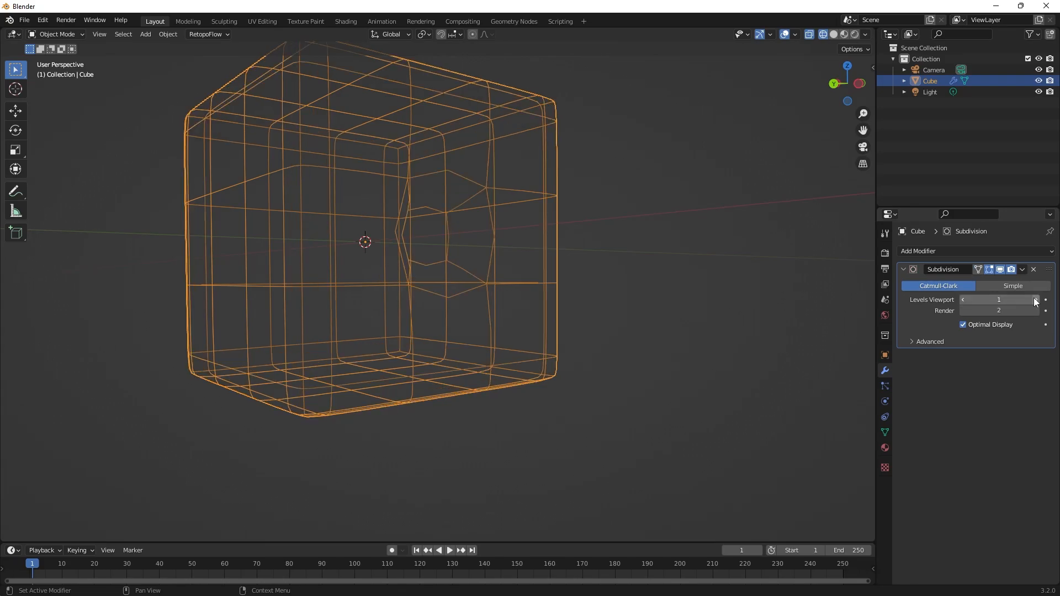
pyautogui.moveTo(602, 312); pyautogui.dragTo(528, 289, button='middle')
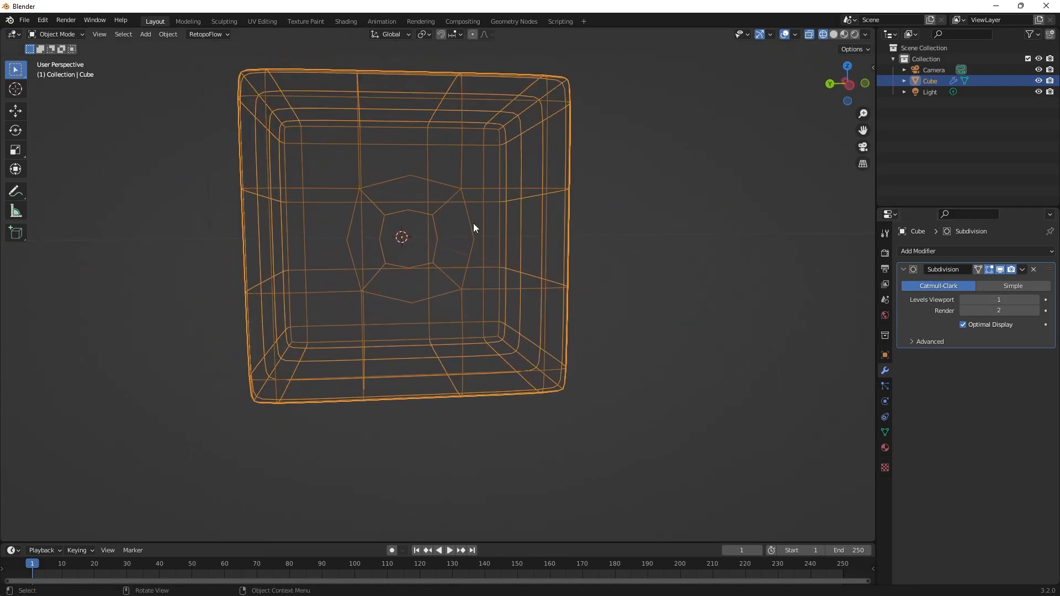
pyautogui.moveTo(609, 276); pyautogui.dragTo(397, 333, button='middle')
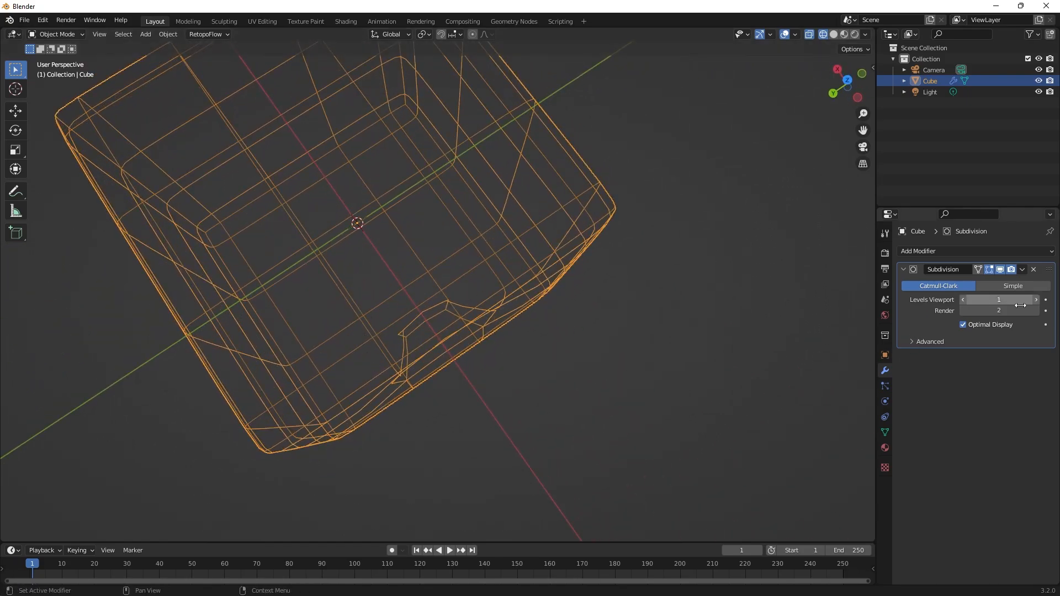
pyautogui.moveTo(552, 348); pyautogui.dragTo(568, 237, button='middle')
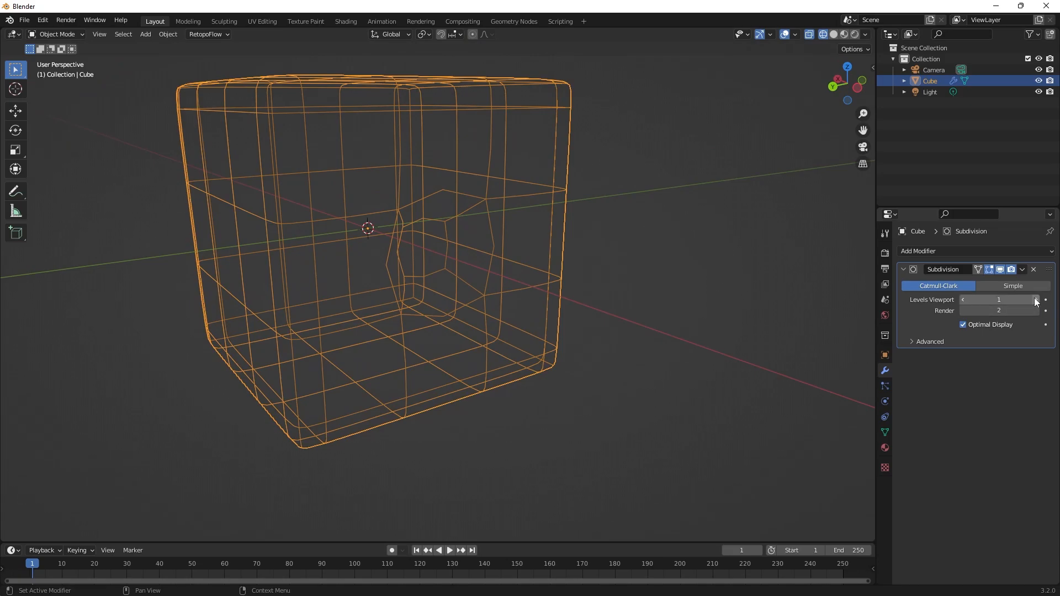
# Set the Subdivision modifier's viewport levels to 2 and return the viewport to solid shading.
pyautogui.click(1035, 299)
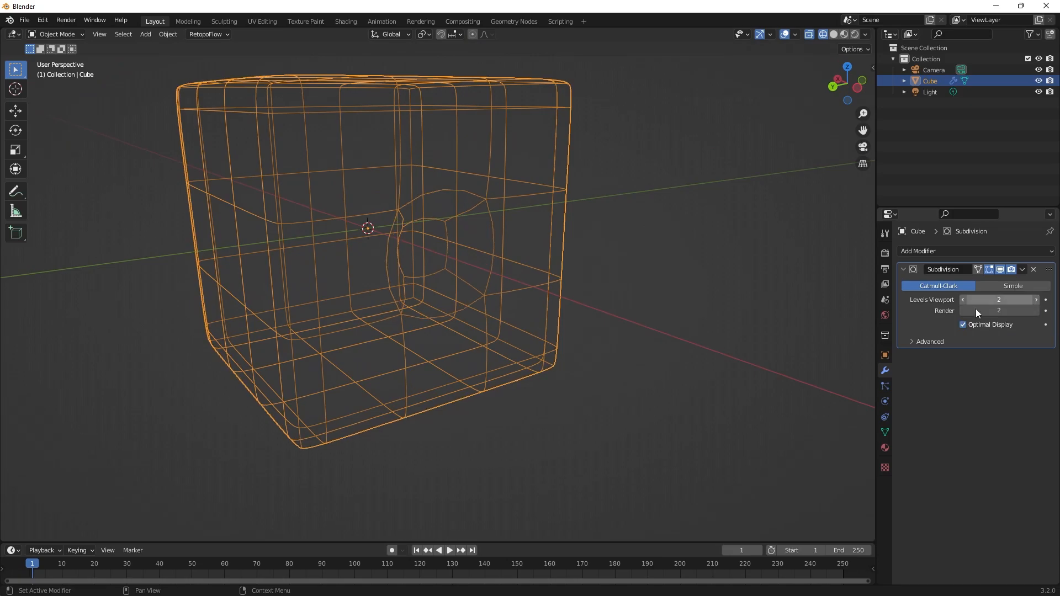
pyautogui.click(833, 34)
pyautogui.moveTo(629, 247)
pyautogui.keyDown('alt'); pyautogui.mouseDown(button='middle')
pyautogui.moveTo(577, 286)
pyautogui.moveTo(633, 297)
pyautogui.moveTo(558, 243)
pyautogui.moveTo(504, 263)
pyautogui.moveTo(647, 309)
pyautogui.moveTo(607, 314)
pyautogui.mouseUp(button='middle'); pyautogui.keyUp('alt')
# Switch to Krita and draw a small black L-shaped corner with dots at its ends, at its corner and on both arms beside the corner.
pyautogui.hotkey('alt', 'Tab')
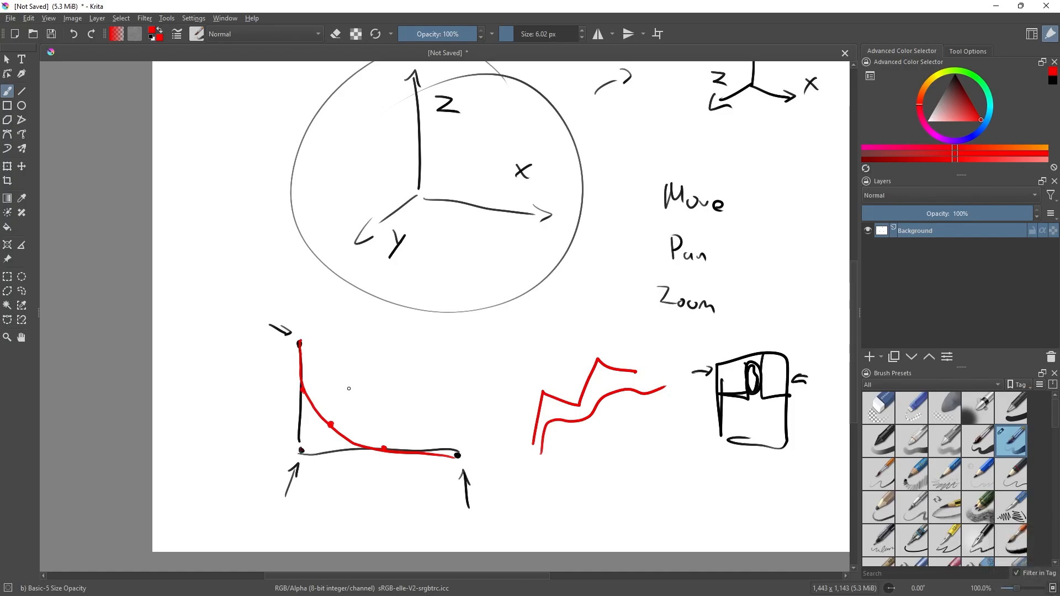
pyautogui.click(955, 74)
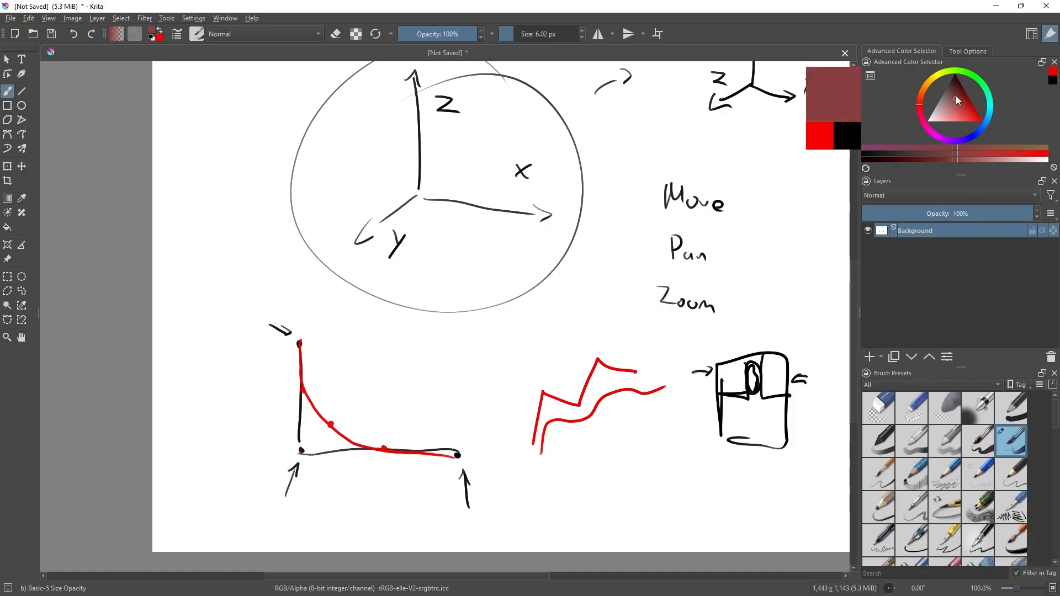
pyautogui.moveTo(403, 323)
pyautogui.mouseDown()
pyautogui.moveTo(448, 387)
pyautogui.moveTo(470, 385)
pyautogui.mouseUp()
pyautogui.click(404, 386)
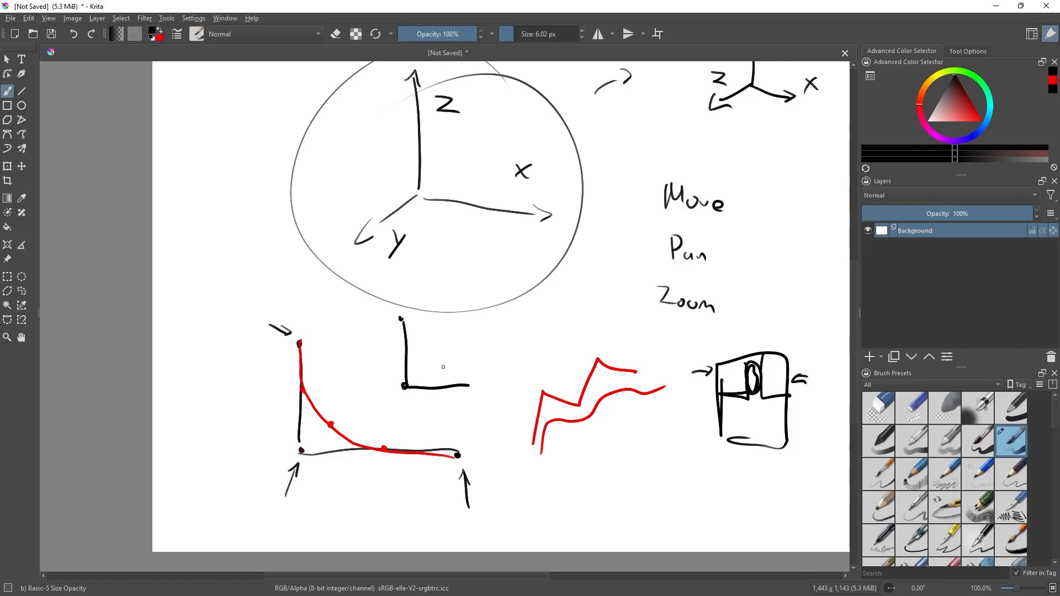
pyautogui.click(470, 387)
pyautogui.click(401, 319)
# In red, mark a midpoint on each arm, draw a tight curve hugging the corner, and add arrows to the two dots beside it.
pyautogui.moveTo(943, 110); pyautogui.dragTo(975, 117)
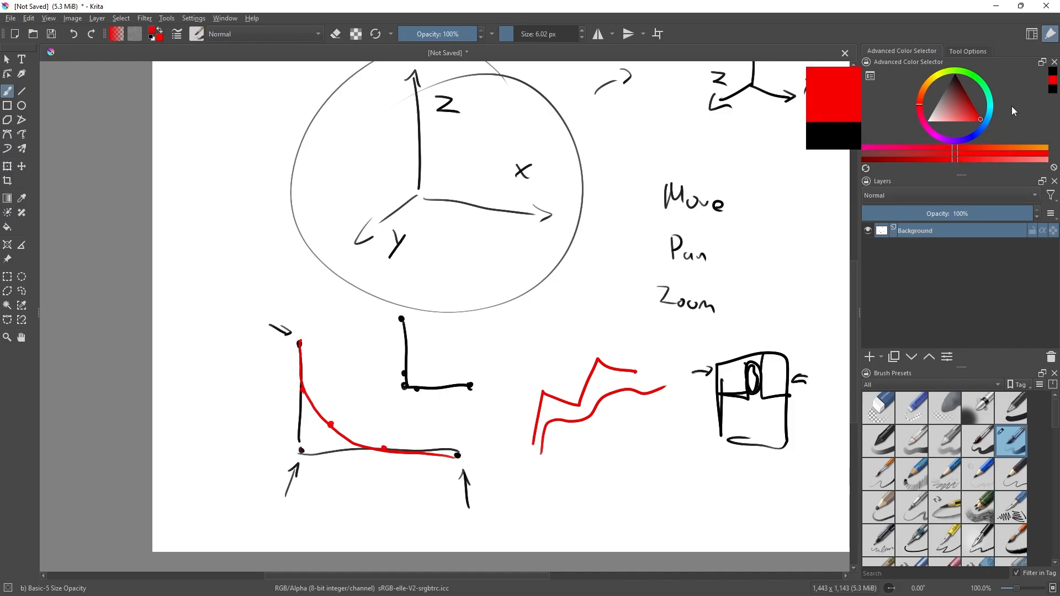
pyautogui.click(407, 342)
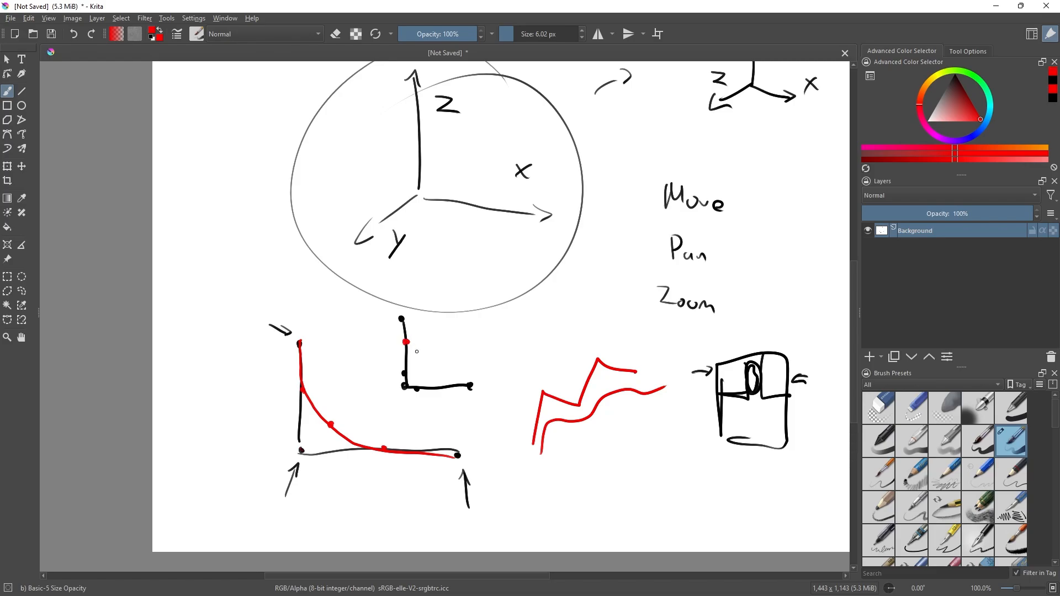
pyautogui.click(442, 389)
pyautogui.moveTo(405, 323)
pyautogui.mouseDown()
pyautogui.moveTo(408, 374)
pyautogui.moveTo(477, 381)
pyautogui.mouseUp()
pyautogui.moveTo(373, 377)
pyautogui.mouseDown()
pyautogui.moveTo(393, 377)
pyautogui.moveTo(416, 430)
pyautogui.mouseUp()
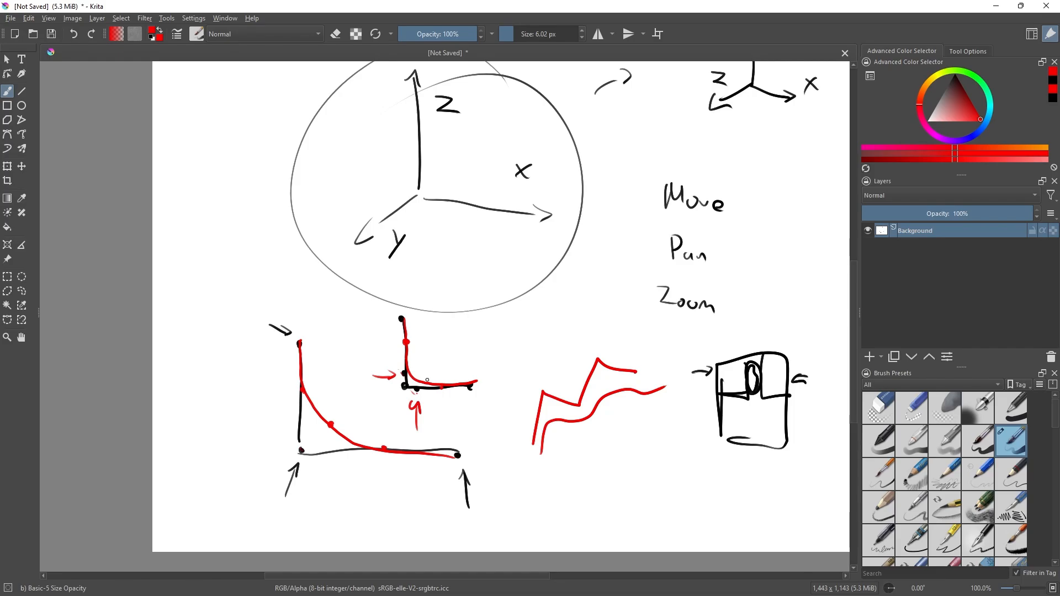
# Switch back to Blender, hide the Subdivision modifier in the viewport and enter Edit Mode on the cube.
pyautogui.hotkey('alt', 'Tab')
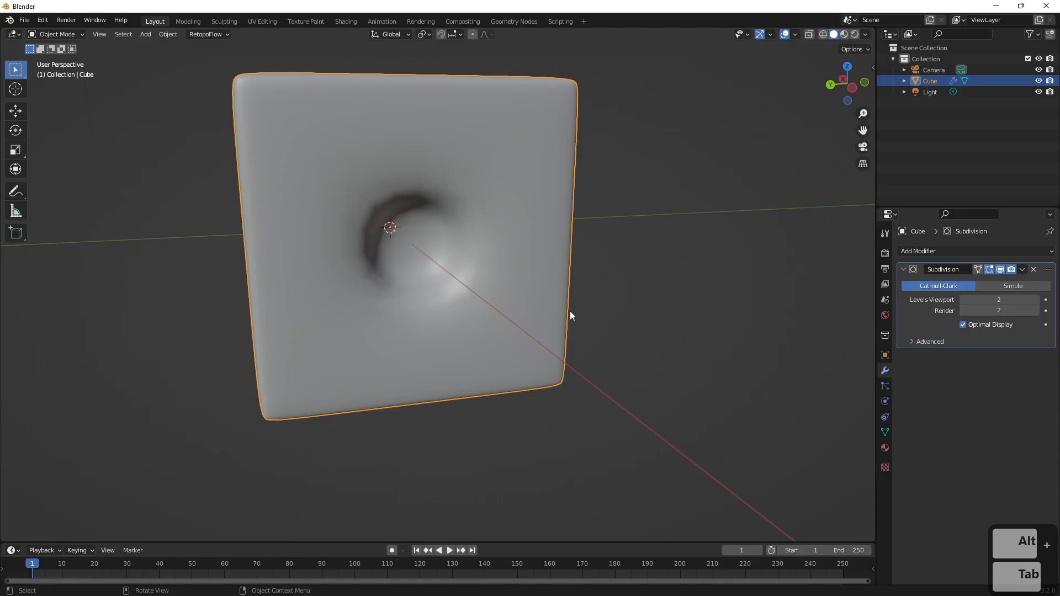
pyautogui.moveTo(570, 310); pyautogui.dragTo(534, 224, button='middle')
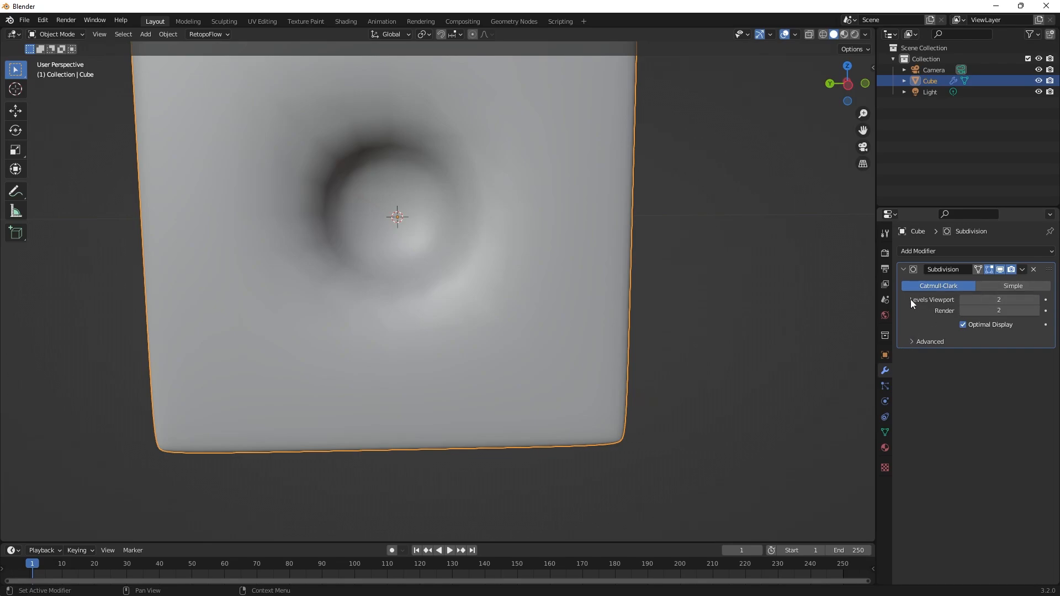
pyautogui.click(1000, 270)
pyautogui.moveTo(712, 297); pyautogui.dragTo(694, 159, button='middle')
pyautogui.press('Tab')
# Add loop cuts around the recess's inner walls, one near the rim and one near the bottom with a slide factor of -0.767.
pyautogui.keyDown('shift'); pyautogui.moveTo(519, 224); pyautogui.dragTo(591, 281, button='middle'); pyautogui.keyUp('shift')
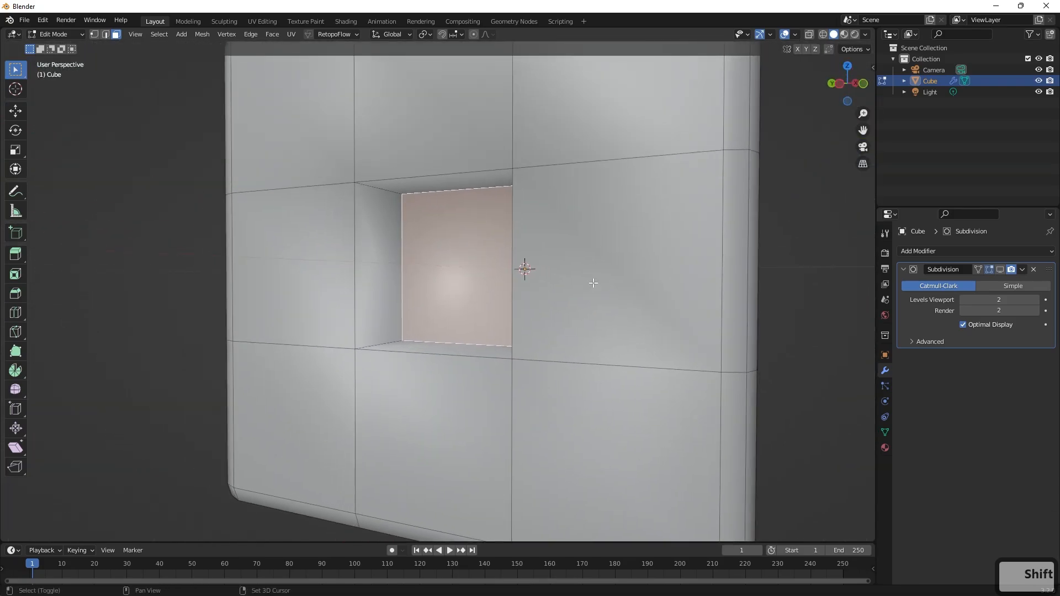
pyautogui.scroll(1, 591, 281)
pyautogui.click(16, 312)
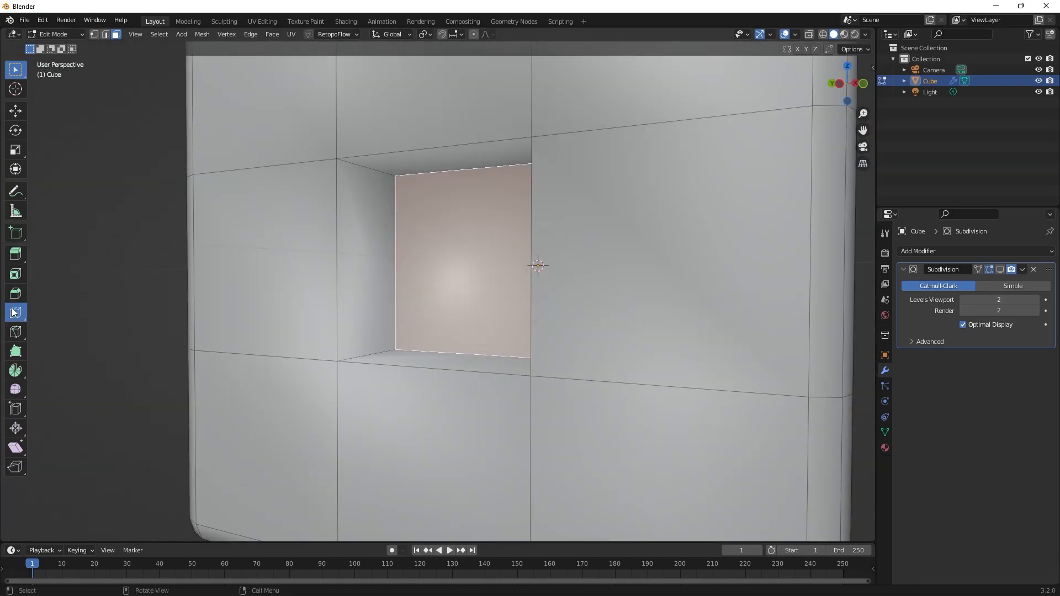
pyautogui.moveTo(361, 164); pyautogui.dragTo(403, 178)
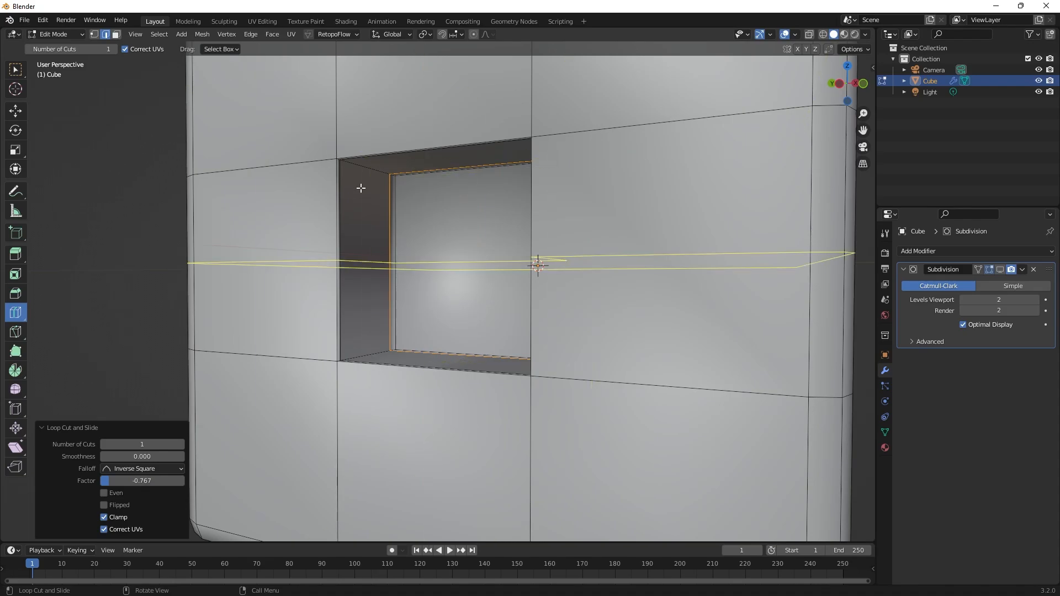
# Show the Subdivision modifier in the viewport again and examine how the loop cuts shape the recess.
pyautogui.moveTo(398, 287); pyautogui.dragTo(438, 303, button='middle')
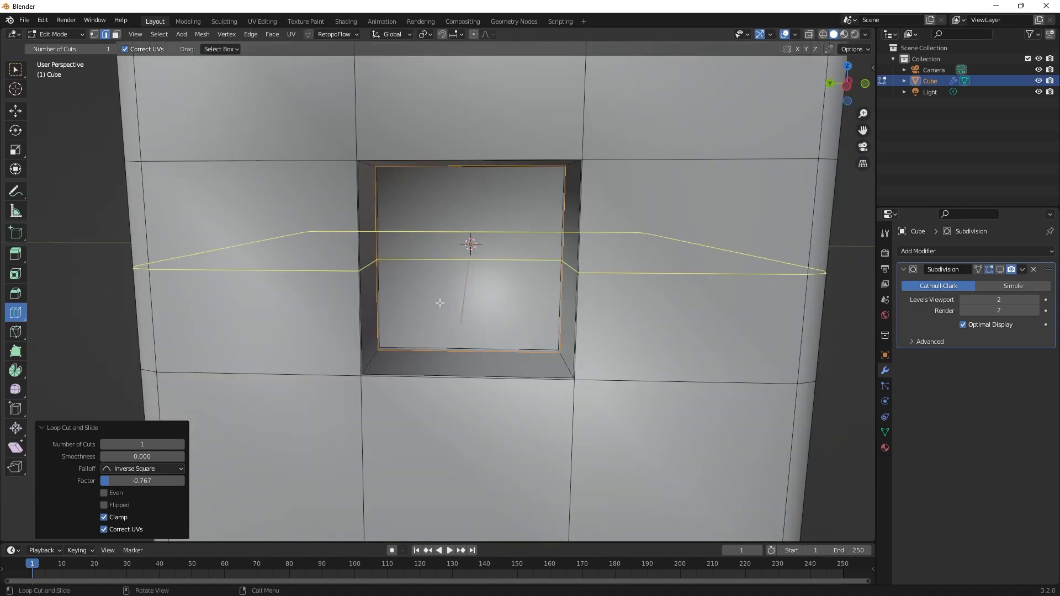
pyautogui.scroll(-2, 438, 303)
pyautogui.click(999, 270)
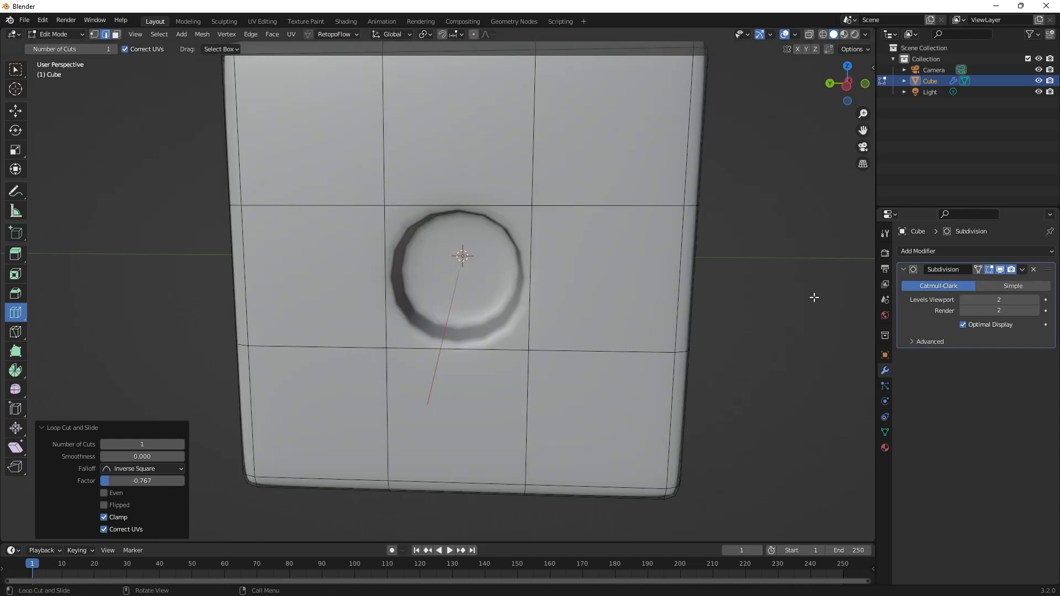
pyautogui.moveTo(813, 296); pyautogui.dragTo(767, 303, button='middle')
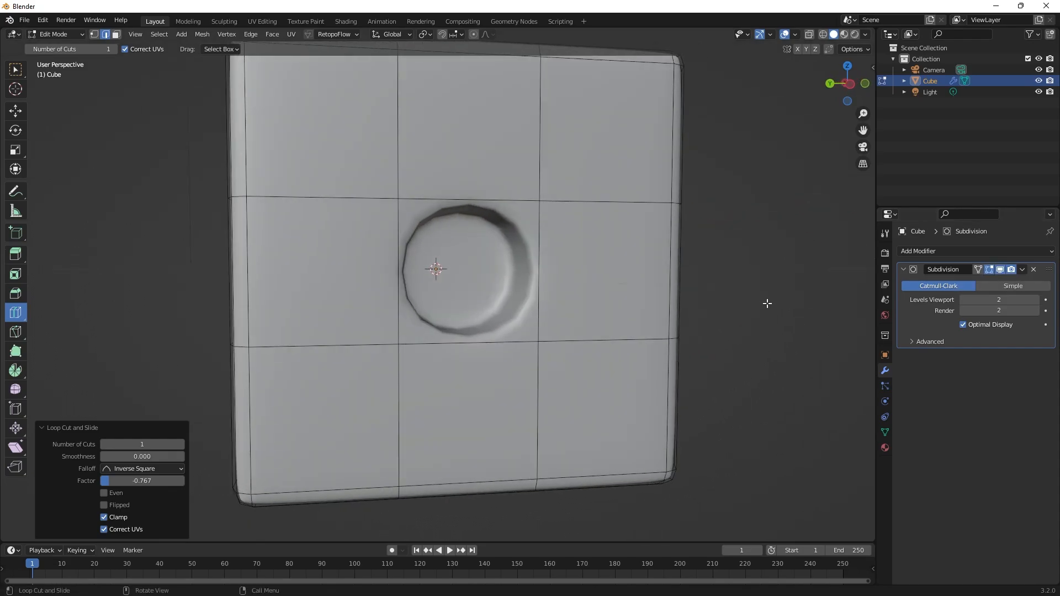
# Undo the loop cut near the recess's bottom and examine the pip with only the rim cut.
pyautogui.hotkey('ctrl', 'z')
pyautogui.moveTo(766, 303); pyautogui.dragTo(407, 288, button='middle')
pyautogui.moveTo(547, 317); pyautogui.dragTo(776, 331, button='middle')
pyautogui.scroll(-3, 510, 249)
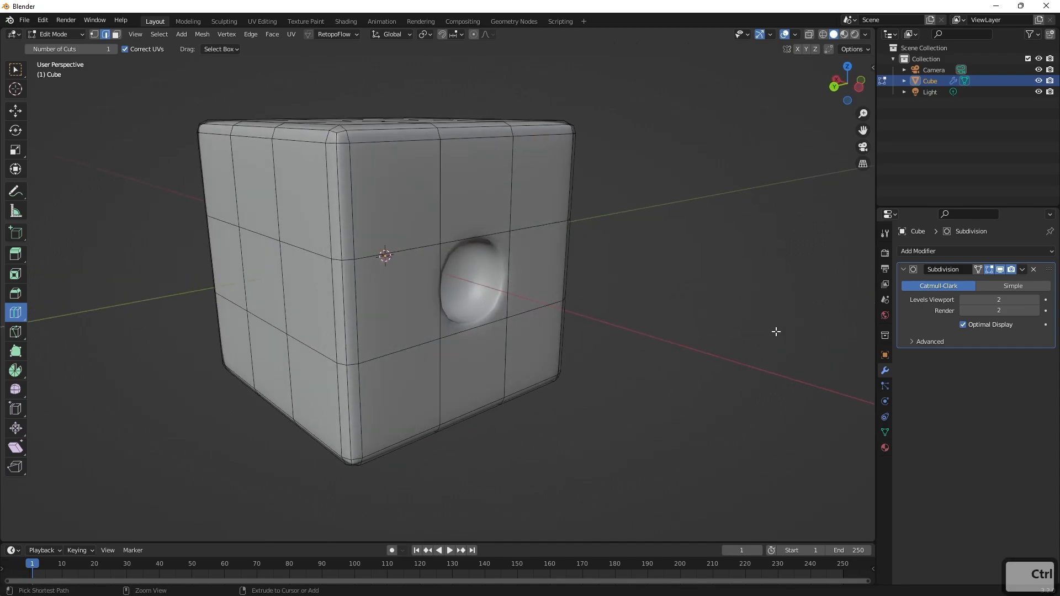
# Undo the rim loop cut, the Subdivision modifier and the recess extrusion, back to the cube with only its loop cuts.
pyautogui.hotkey('ctrl', 'z')
pyautogui.hotkey('ctrl', 'z')
pyautogui.hotkey('ctrl', 'z')
pyautogui.hotkey('ctrl', 'z')
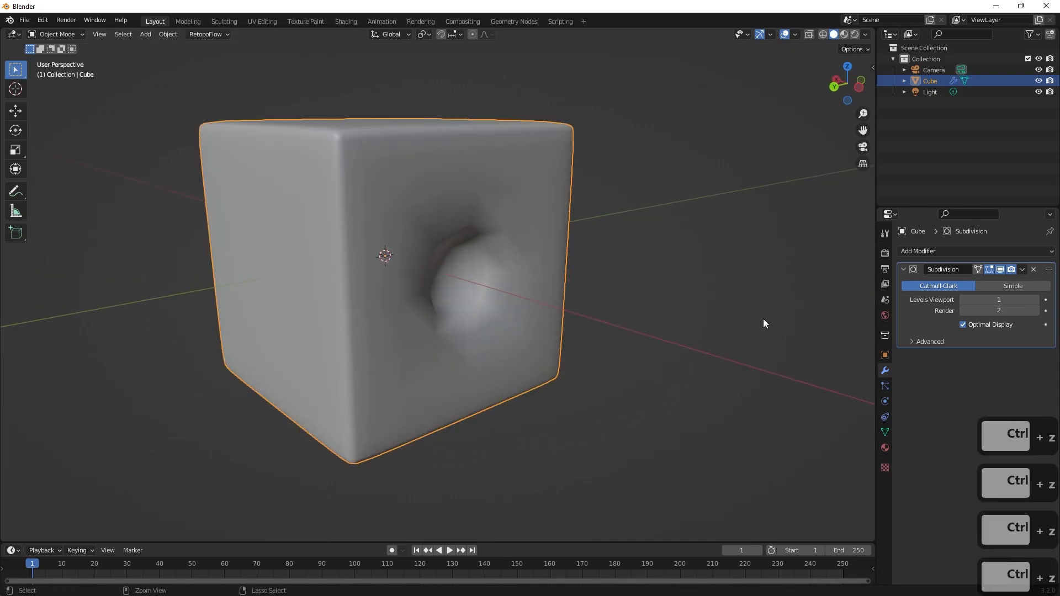
pyautogui.hotkey('ctrl', 'z')
pyautogui.hotkey('ctrl', 'z')
pyautogui.hotkey('ctrl', 'z')
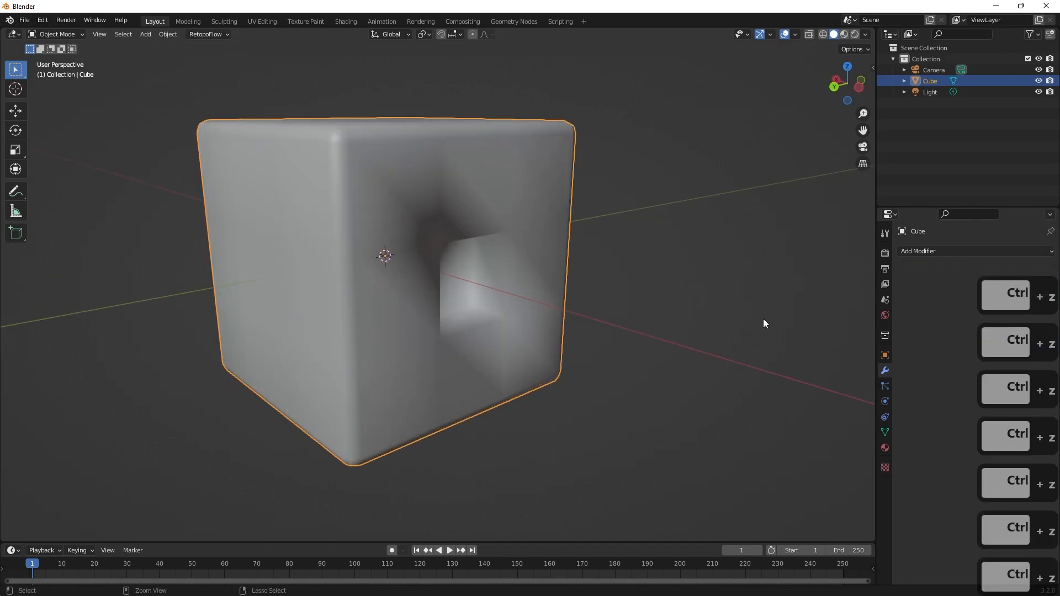
pyautogui.hotkey('ctrl', 'z')
pyautogui.hotkey('ctrl', 'z')
pyautogui.hotkey('ctrl', 'z')
pyautogui.hotkey('ctrl', 'z')
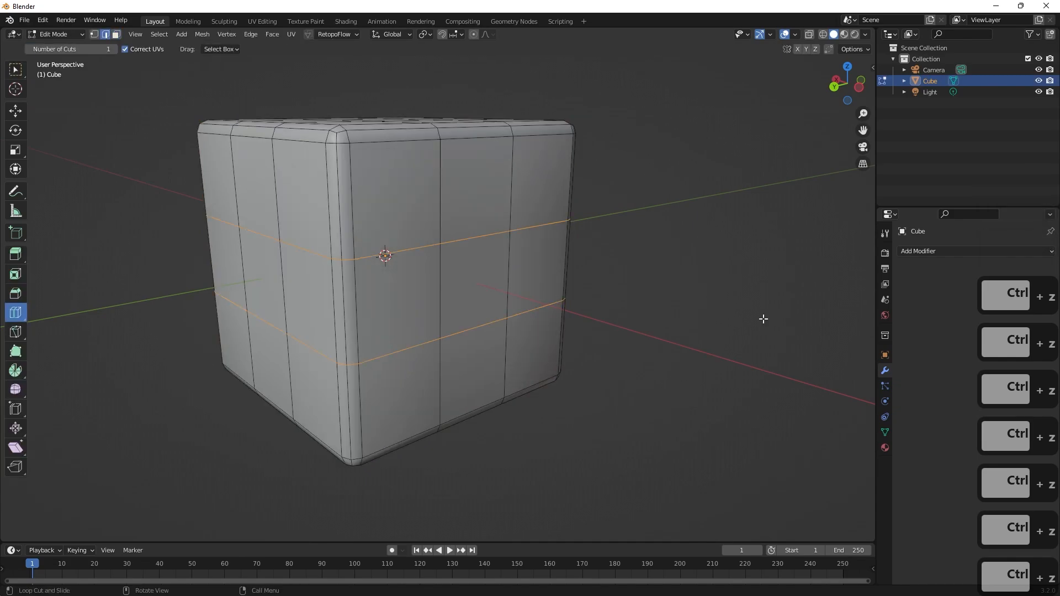
# With the Select Box tool in face mode, select the centre and four corner squares of one cube side as the five-pip pattern.
pyautogui.press('q')
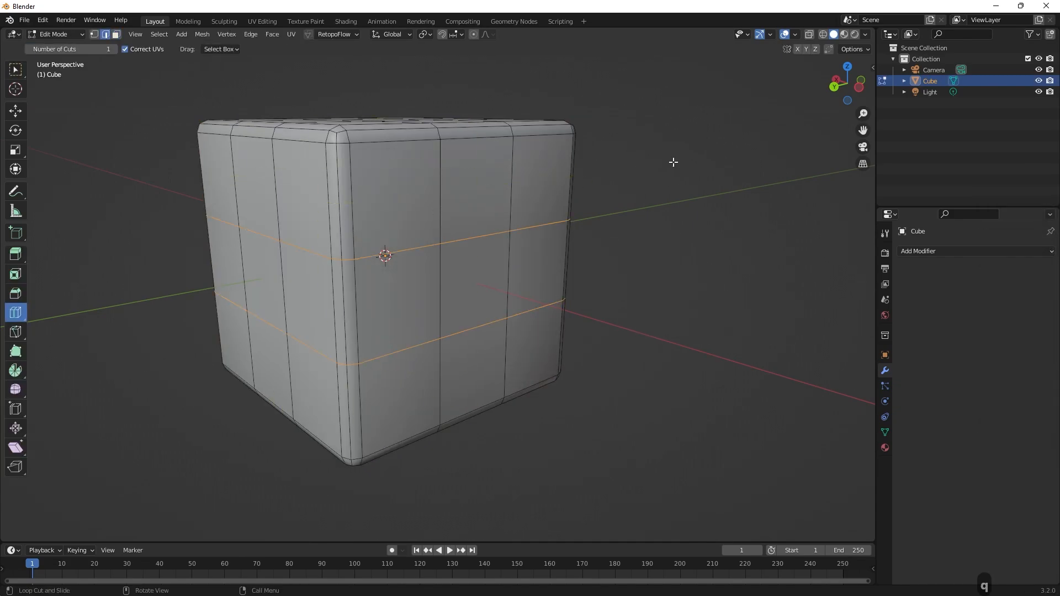
pyautogui.press('w')
pyautogui.moveTo(661, 259); pyautogui.dragTo(706, 301, button='middle')
pyautogui.moveTo(683, 311); pyautogui.dragTo(676, 308, button='middle')
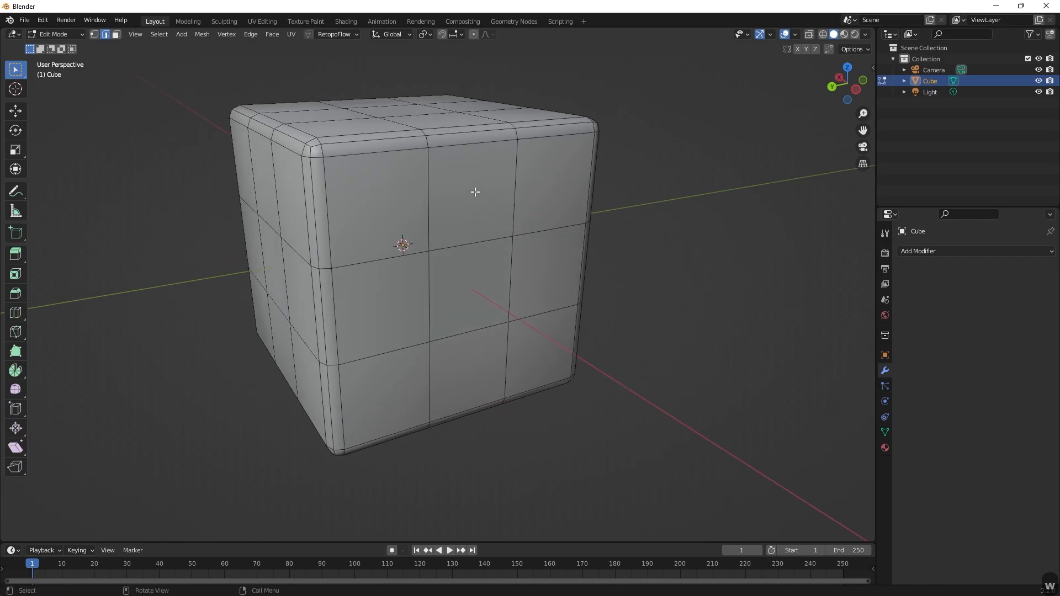
pyautogui.press('3')
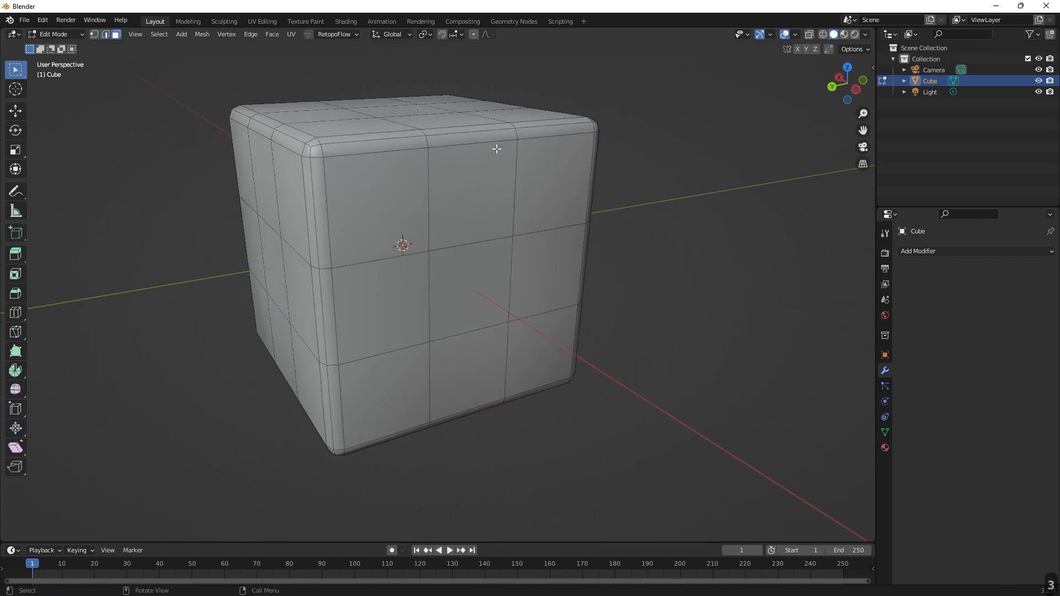
pyautogui.click(462, 280)
pyautogui.keyDown('shift'); pyautogui.click(419, 207); pyautogui.keyUp('shift')
pyautogui.keyDown('shift'); pyautogui.click(532, 200); pyautogui.keyUp('shift')
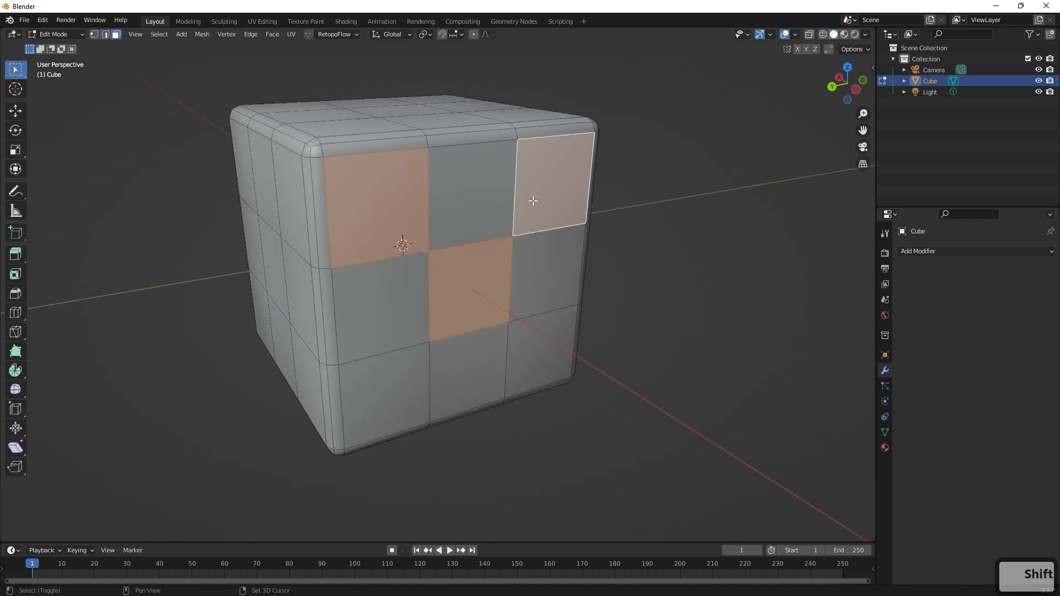
pyautogui.keyDown('shift'); pyautogui.click(531, 342); pyautogui.keyUp('shift')
pyautogui.keyDown('shift'); pyautogui.click(378, 367); pyautogui.keyUp('shift')
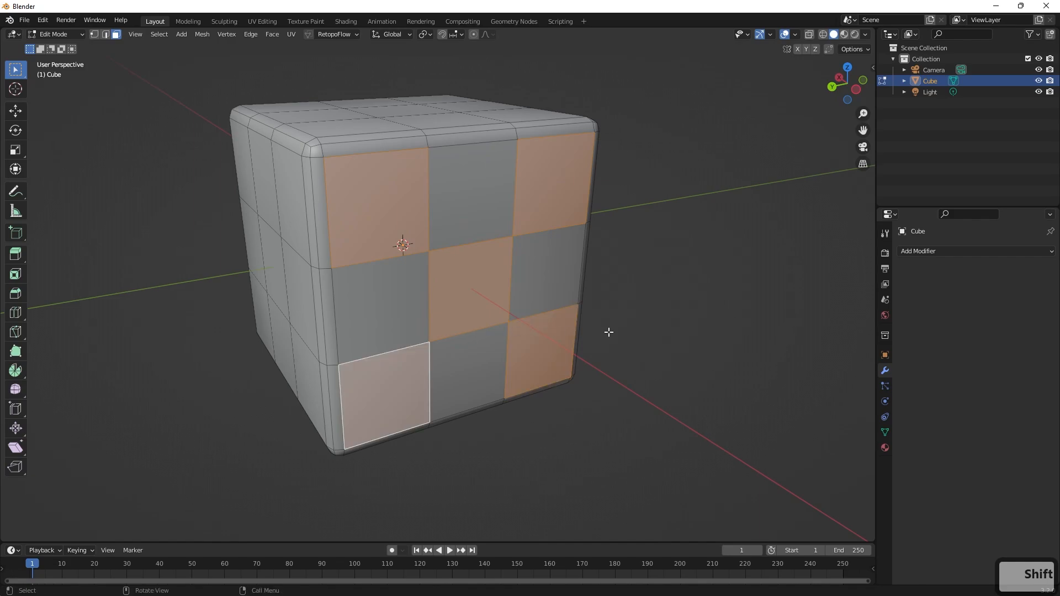
# Switch to the browser and check the pip layout in the red d6 reference images.
pyautogui.hotkey('alt', 'Tab')
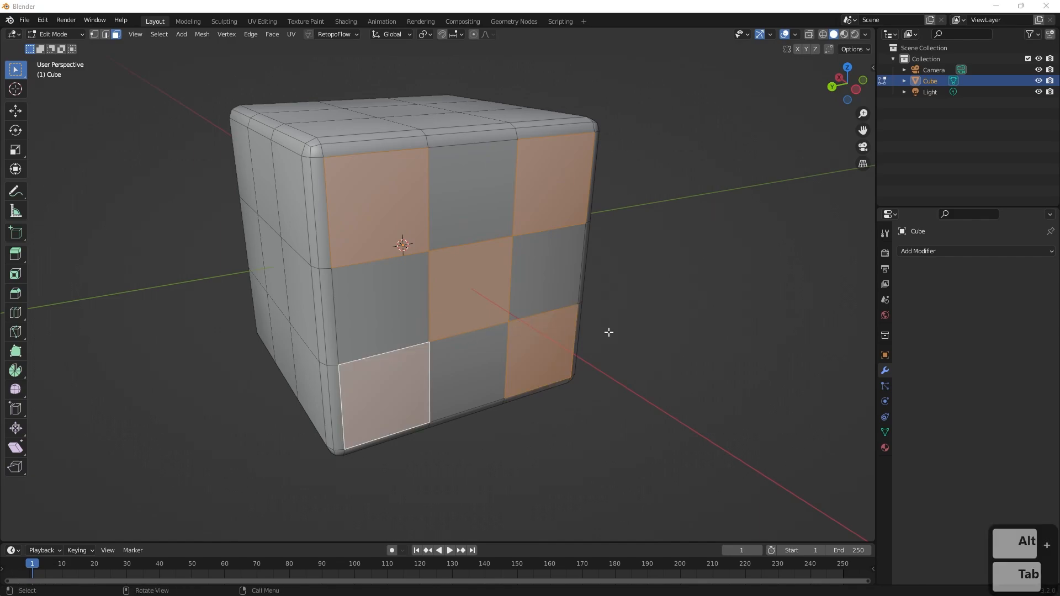
pyautogui.hotkey('alt', 'Tab')
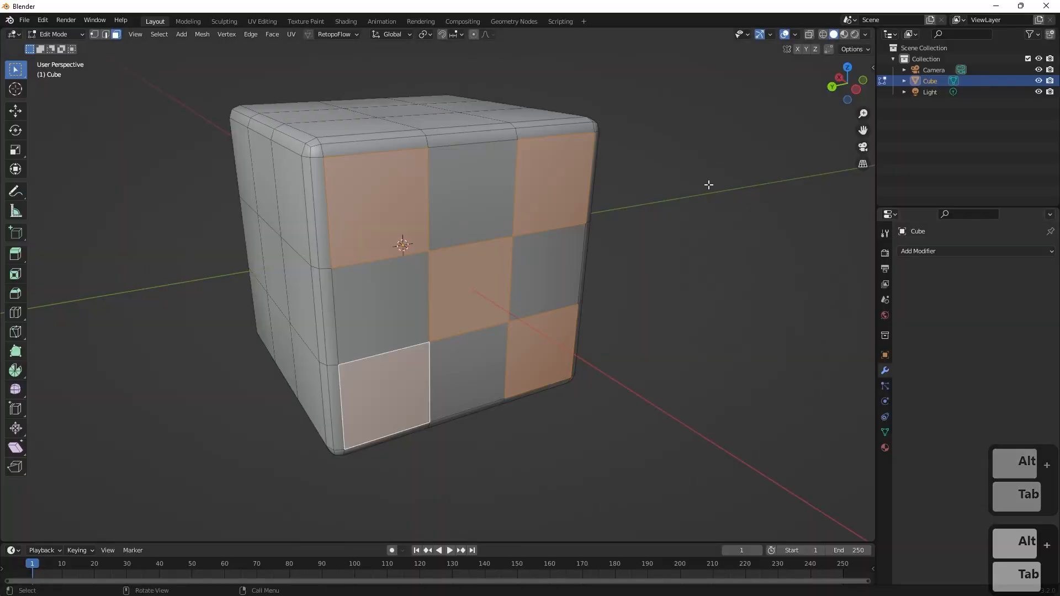
pyautogui.hotkey('alt', 'Tab')
pyautogui.press('Tab')
pyautogui.press('Tab')
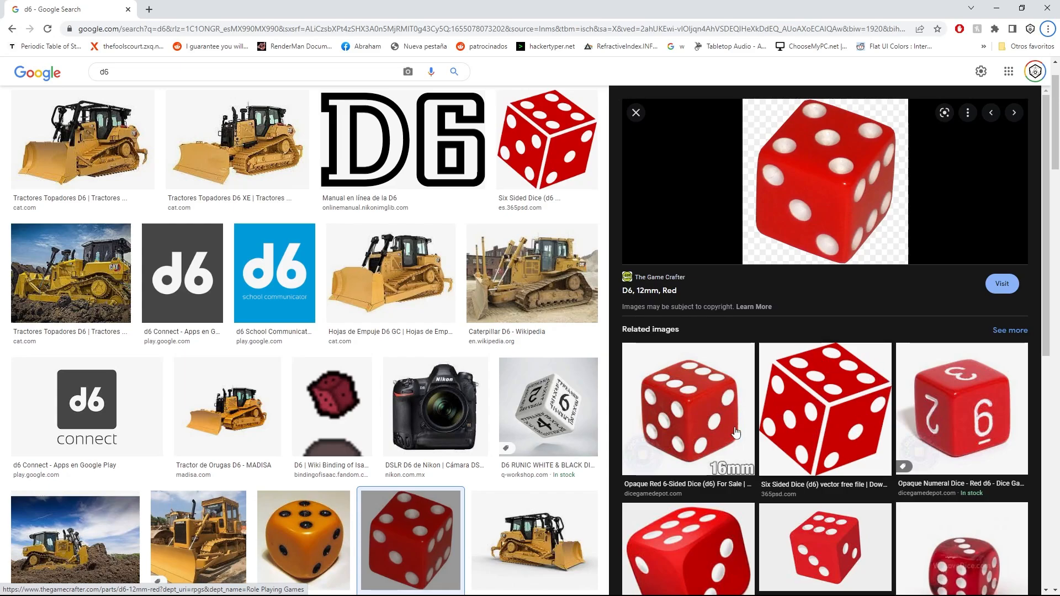
# Switch back to Blender and add two diagonally opposite corner squares on the side opposite the five to the selection.
pyautogui.hotkey('alt', 'Tab')
pyautogui.moveTo(389, 401); pyautogui.dragTo(547, 397, button='middle')
pyautogui.keyDown('shift'); pyautogui.click(117, 231); pyautogui.keyUp('shift')
pyautogui.keyDown('shift'); pyautogui.click(277, 513); pyautogui.keyUp('shift')
pyautogui.scroll(-3, 563, 355)
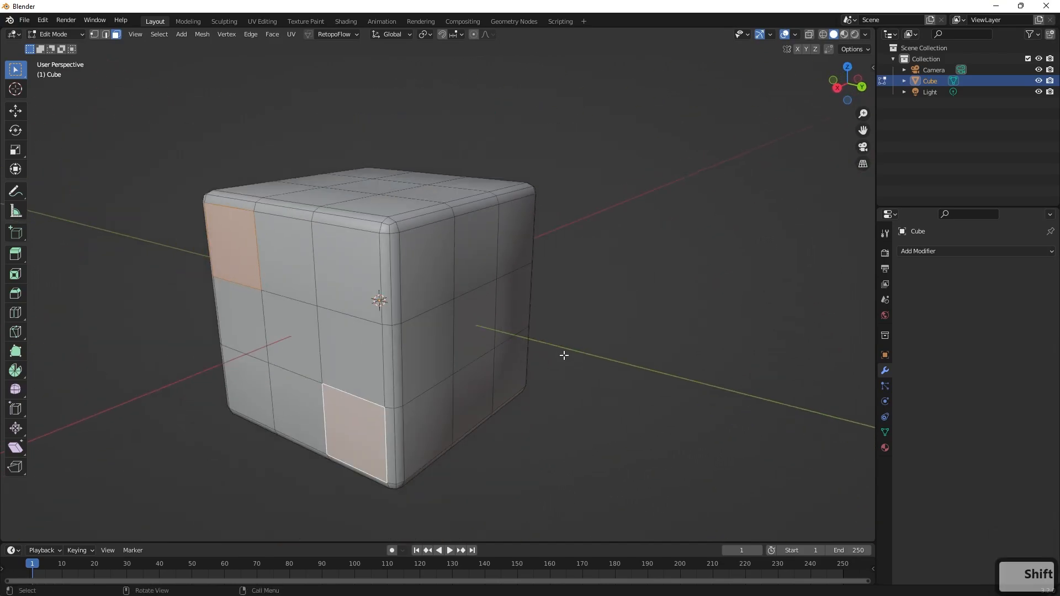
# Add two opposite rows of three squares on the cube's top and the centre square on its bottom to the selection.
pyautogui.moveTo(563, 355); pyautogui.dragTo(525, 258, button='middle')
pyautogui.keyDown('shift'); pyautogui.click(275, 268); pyautogui.keyUp('shift')
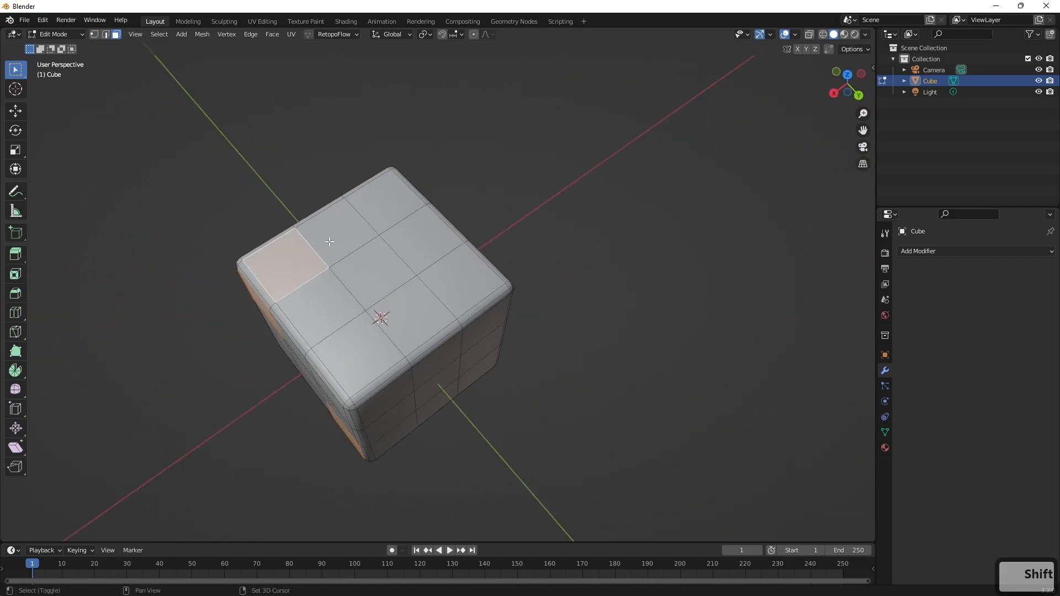
pyautogui.keyDown('shift'); pyautogui.click(334, 237); pyautogui.keyUp('shift')
pyautogui.keyDown('shift'); pyautogui.click(404, 197); pyautogui.keyUp('shift')
pyautogui.keyDown('shift'); pyautogui.click(460, 294); pyautogui.keyUp('shift')
pyautogui.keyDown('shift'); pyautogui.click(401, 327); pyautogui.keyUp('shift')
pyautogui.moveTo(400, 326); pyautogui.dragTo(367, 218, button='middle')
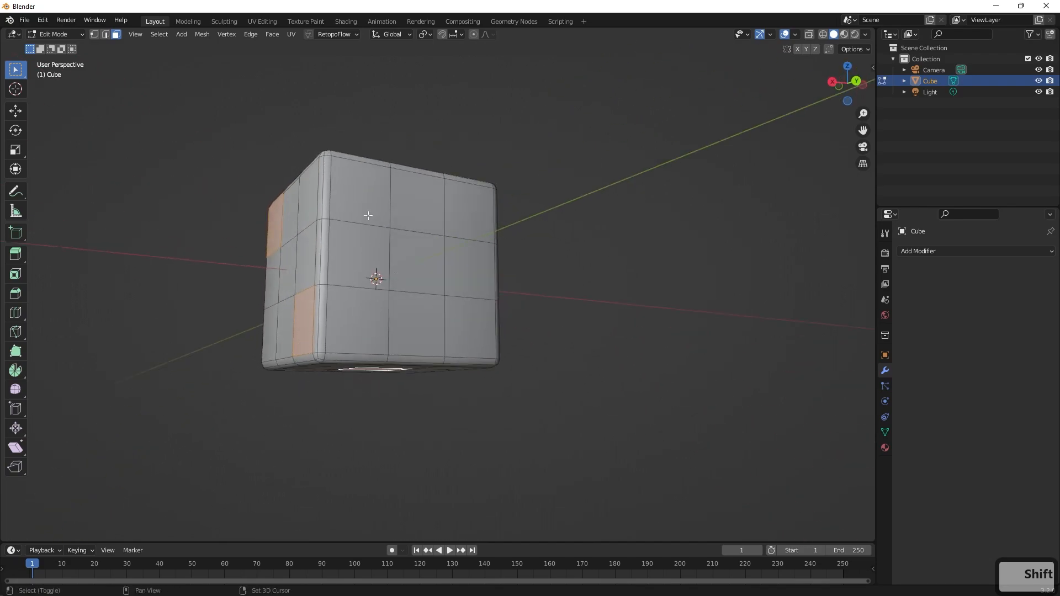
# Add the four corner squares of the side adjacent to the two-pip face to the selection.
pyautogui.keyDown('shift'); pyautogui.click(363, 204); pyautogui.keyUp('shift')
pyautogui.keyDown('shift'); pyautogui.click(473, 211); pyautogui.keyUp('shift')
pyautogui.keyDown('shift'); pyautogui.click(342, 325); pyautogui.keyUp('shift')
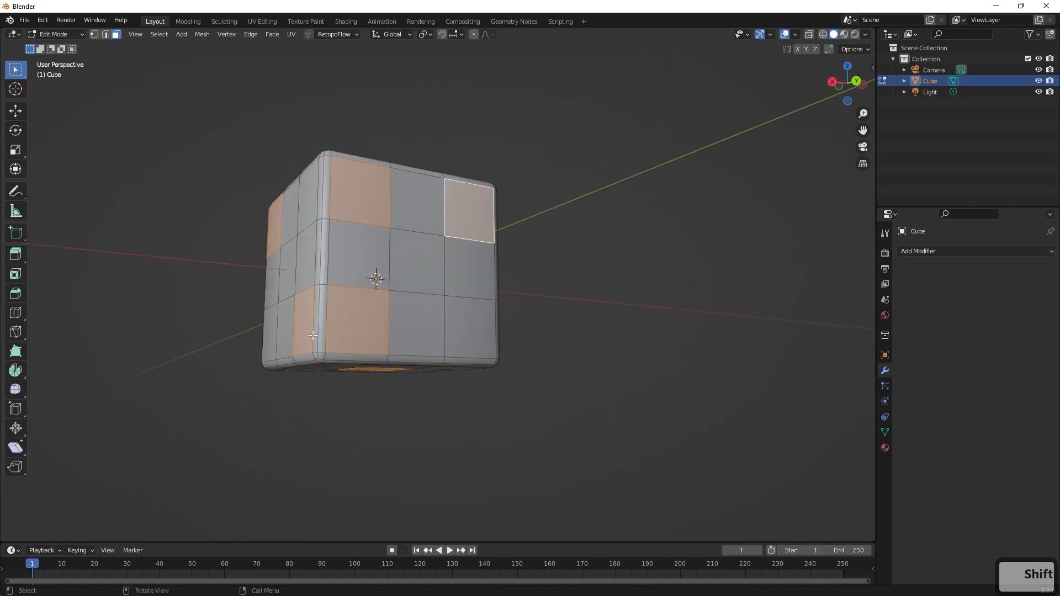
pyautogui.keyDown('shift'); pyautogui.click(484, 327); pyautogui.keyUp('shift')
# Add the three diagonal squares of the side opposite the four-pip face to the selection.
pyautogui.moveTo(585, 315); pyautogui.dragTo(308, 327, button='middle')
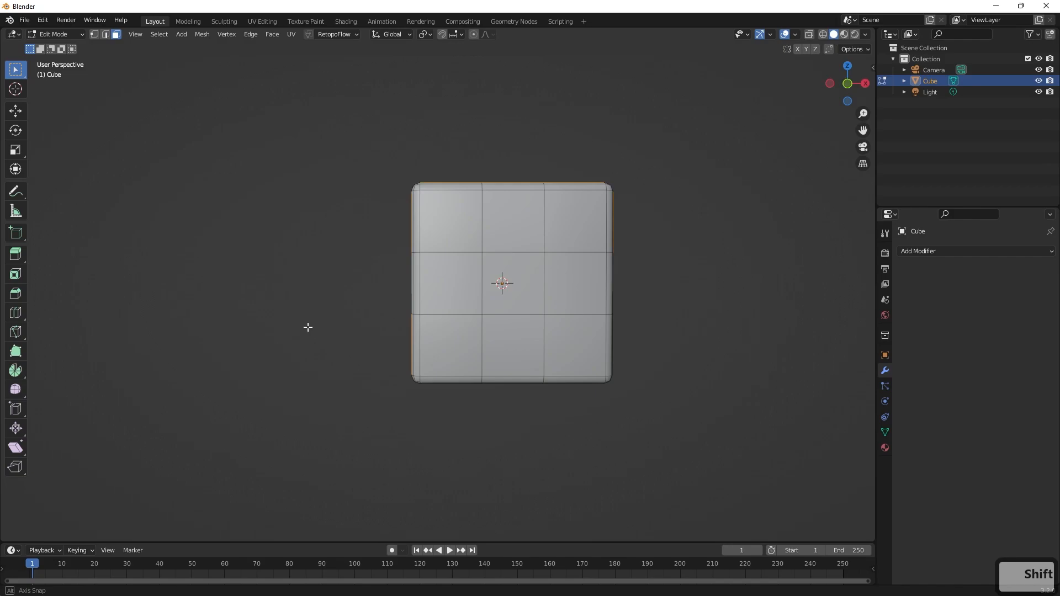
pyautogui.keyDown('shift'); pyautogui.click(446, 220); pyautogui.keyUp('shift')
pyautogui.keyDown('shift'); pyautogui.click(524, 268); pyautogui.keyUp('shift')
pyautogui.keyDown('shift'); pyautogui.click(566, 342); pyautogui.keyUp('shift')
# Inset all selected pip faces with a thickness of about 0.000758 m.
pyautogui.moveTo(567, 342); pyautogui.dragTo(757, 336, button='middle')
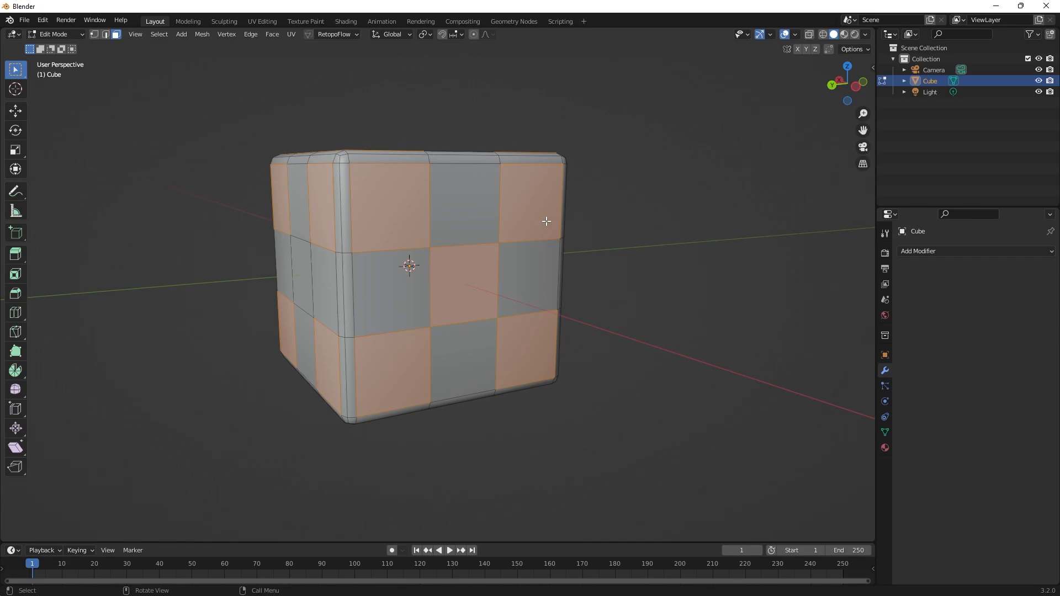
pyautogui.press('i')
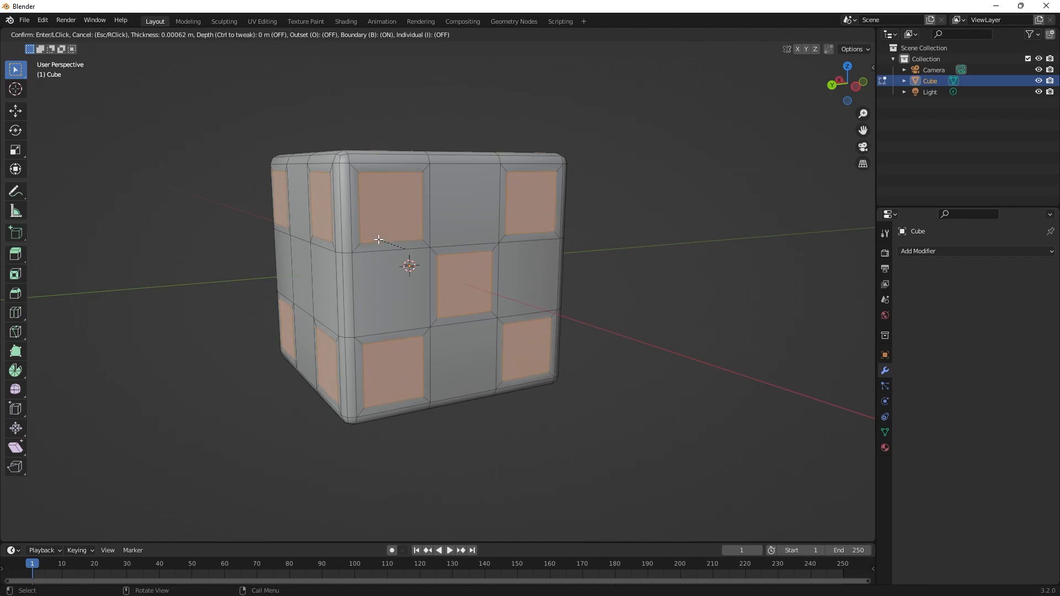
pyautogui.click(391, 243)
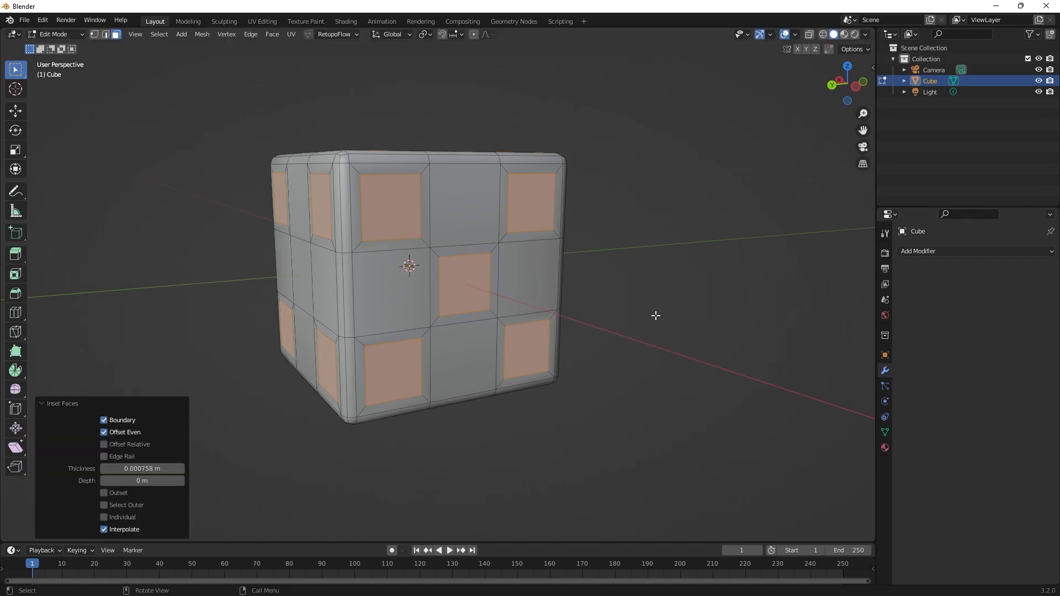
# Switch the inset on the selected pip faces to Individual so each square is inset separately.
pyautogui.moveTo(694, 234); pyautogui.dragTo(556, 265, button='middle')
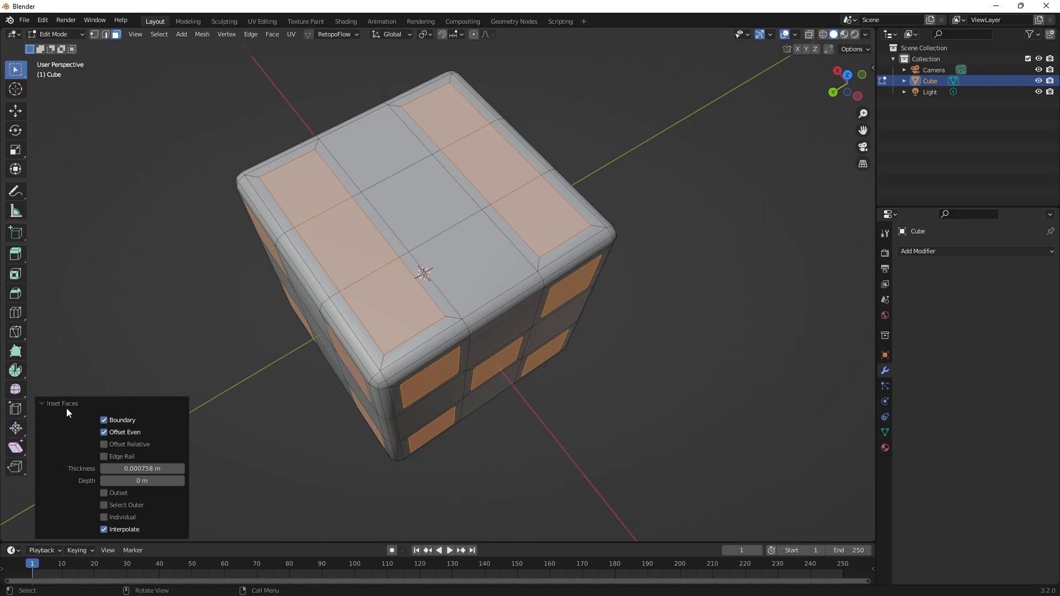
pyautogui.click(104, 518)
pyautogui.moveTo(652, 350); pyautogui.dragTo(653, 308, button='middle')
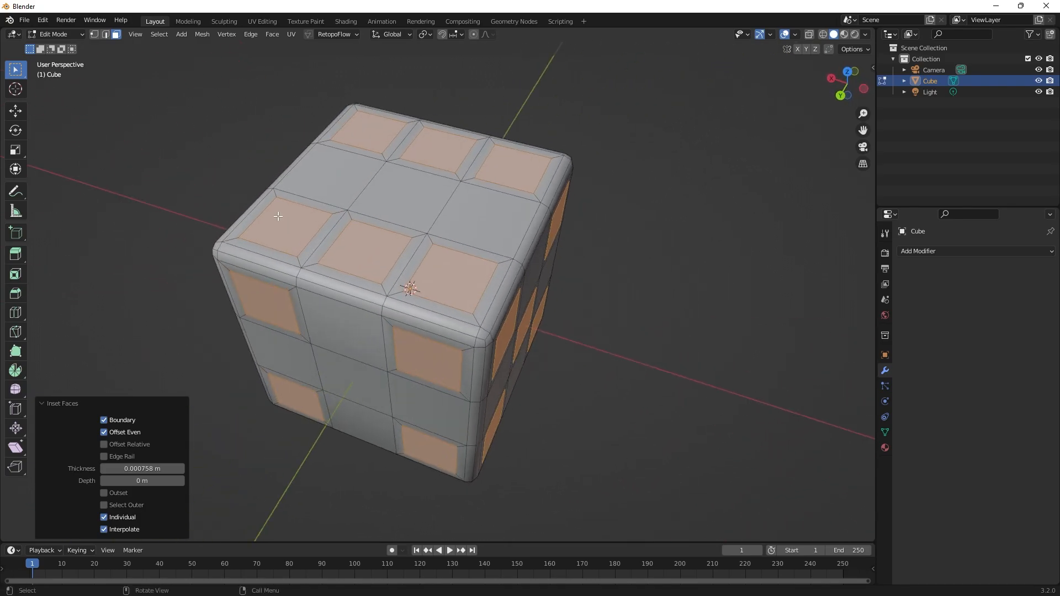
pyautogui.press('e')
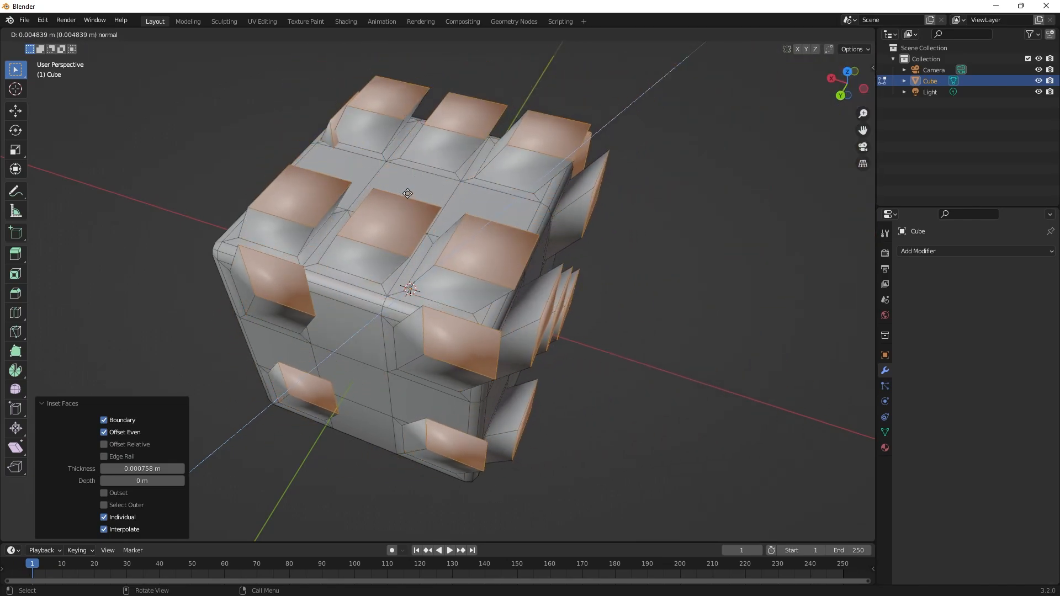
pyautogui.press('Escape')
pyautogui.moveTo(577, 244); pyautogui.dragTo(637, 206, button='middle')
pyautogui.hotkey('ctrl', 'z')
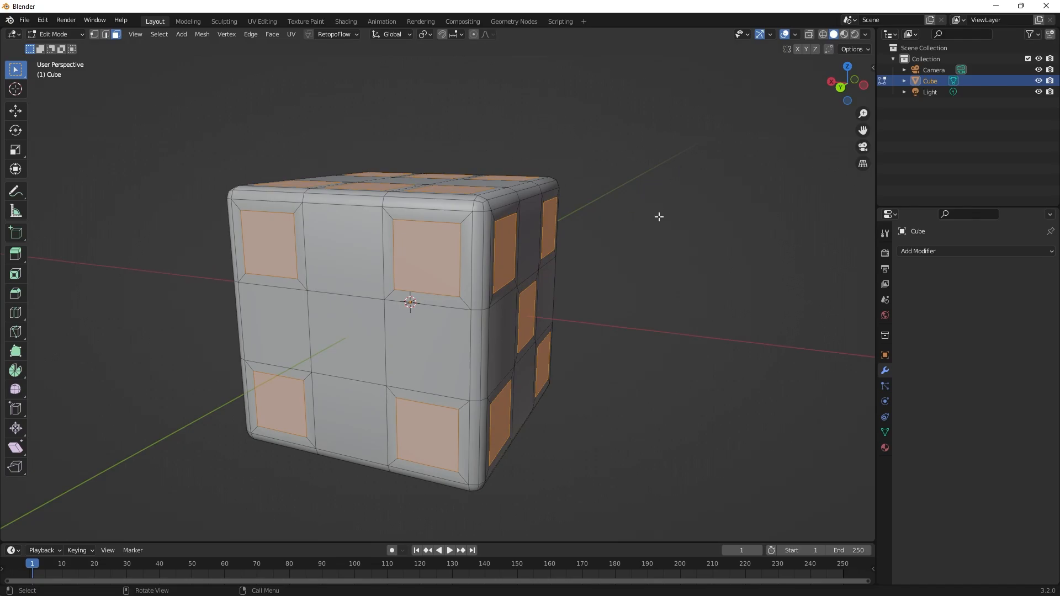
# Extrude the selected pip faces inward into the cube with Extrude Along Normals to form recessed pips.
pyautogui.moveTo(659, 217); pyautogui.dragTo(575, 208, button='middle')
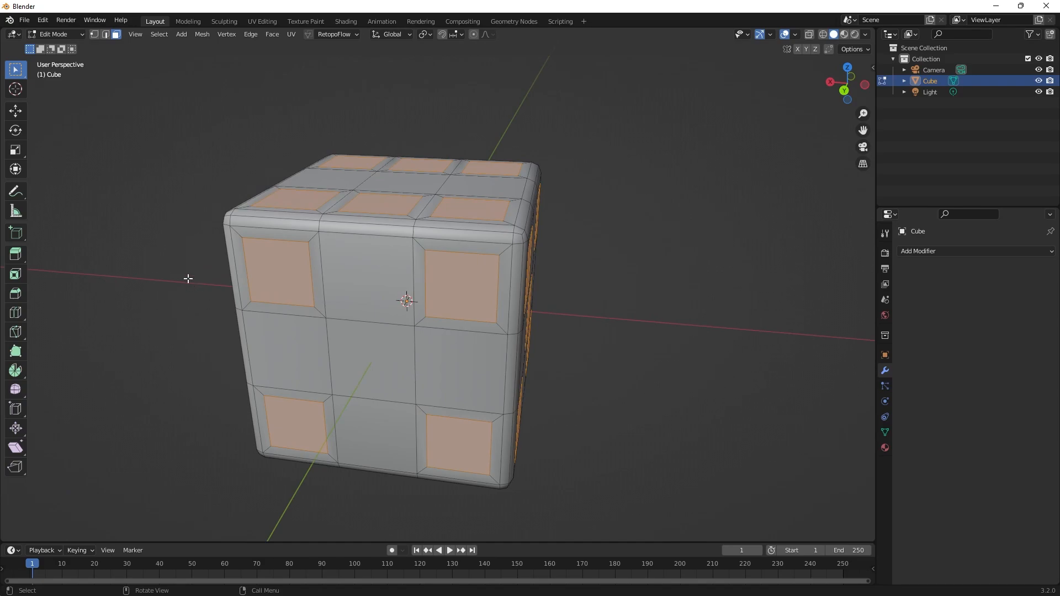
pyautogui.click(15, 261)
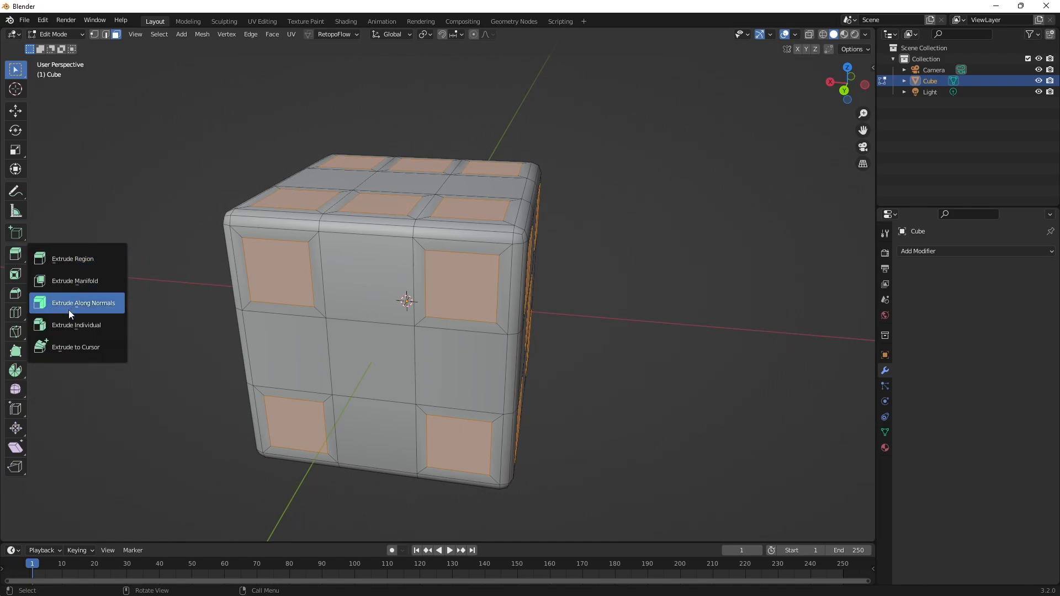
pyautogui.click(81, 302)
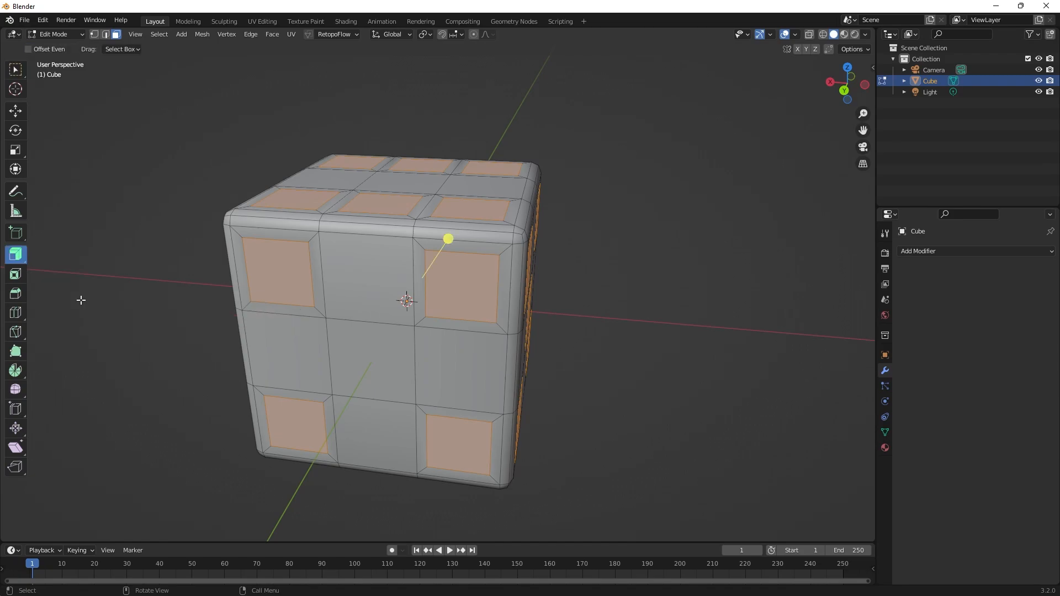
pyautogui.moveTo(447, 237)
pyautogui.mouseDown()
pyautogui.moveTo(481, 159)
pyautogui.moveTo(456, 252)
pyautogui.moveTo(456, 242)
pyautogui.mouseUp()
pyautogui.moveTo(674, 246); pyautogui.dragTo(784, 262, button='middle')
# Return to Object Mode and add a Subdivision Surface modifier to the die with the viewport level set to 2.
pyautogui.press('Tab')
pyautogui.click(920, 251)
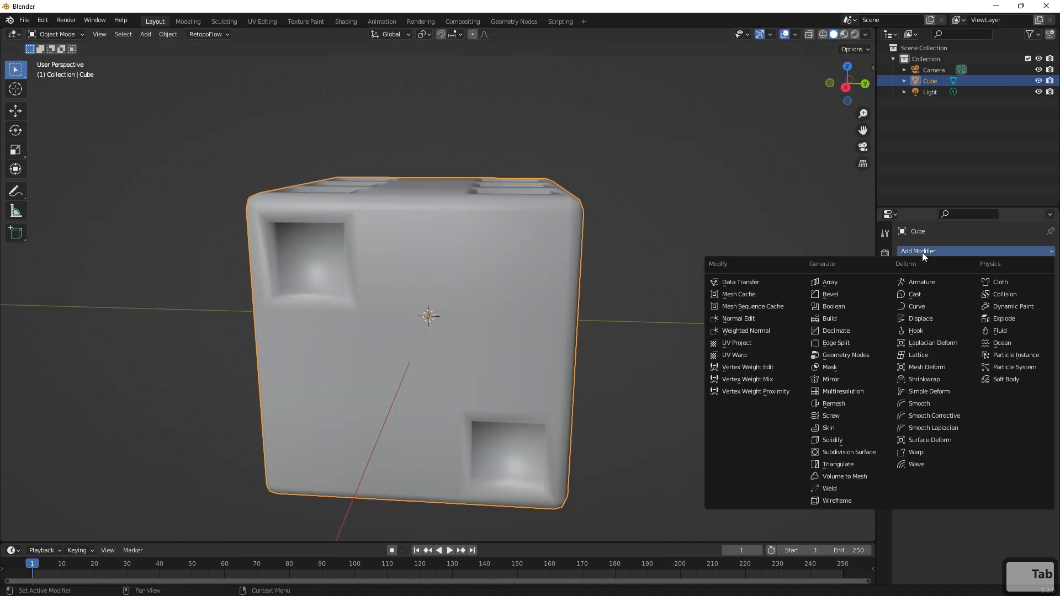
pyautogui.click(838, 453)
pyautogui.moveTo(837, 452); pyautogui.dragTo(789, 430, button='middle')
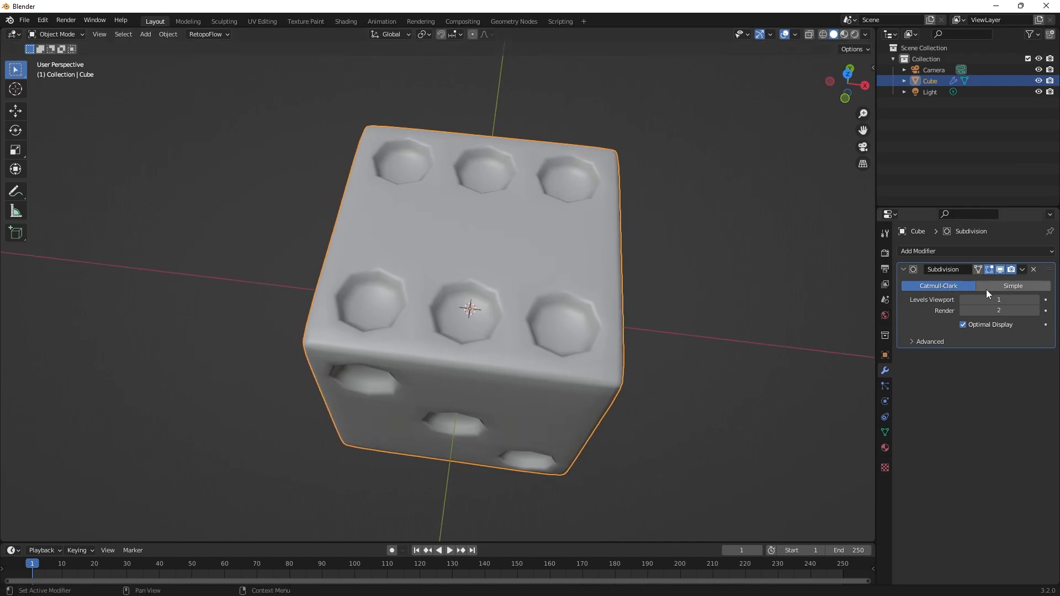
pyautogui.click(1034, 300)
pyautogui.click(652, 397)
pyautogui.moveTo(651, 397)
pyautogui.mouseDown(button='middle')
pyautogui.moveTo(656, 348)
pyautogui.moveTo(573, 374)
pyautogui.moveTo(712, 383)
pyautogui.moveTo(627, 405)
pyautogui.moveTo(456, 353)
pyautogui.moveTo(396, 382)
pyautogui.moveTo(462, 406)
pyautogui.moveTo(480, 402)
pyautogui.mouseUp(button='middle')
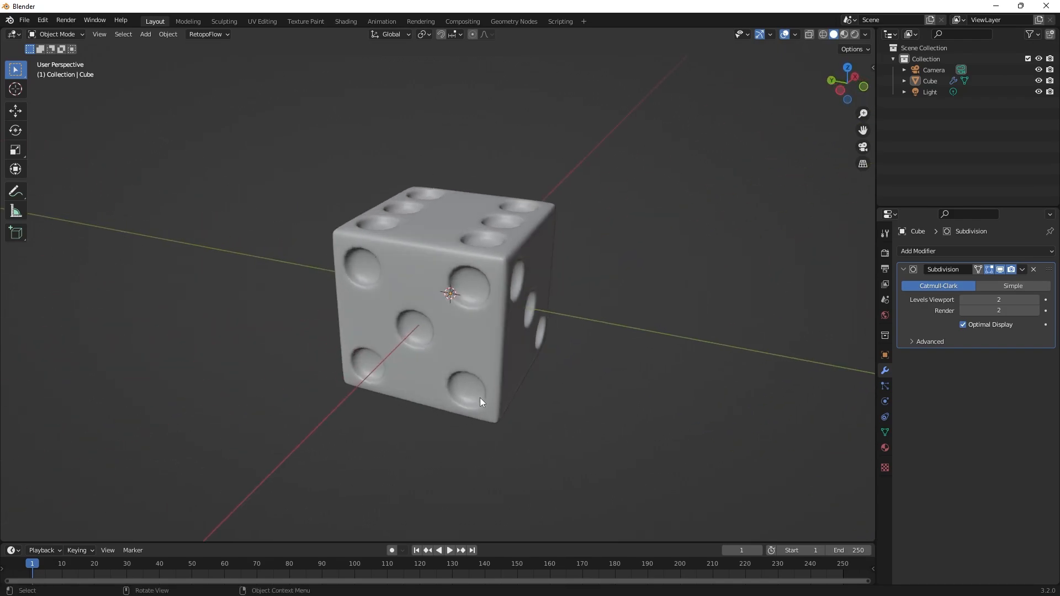
# Select the die and move it up about 0.012 m along the global Z axis.
pyautogui.click(465, 254)
pyautogui.moveTo(465, 253); pyautogui.dragTo(484, 162)
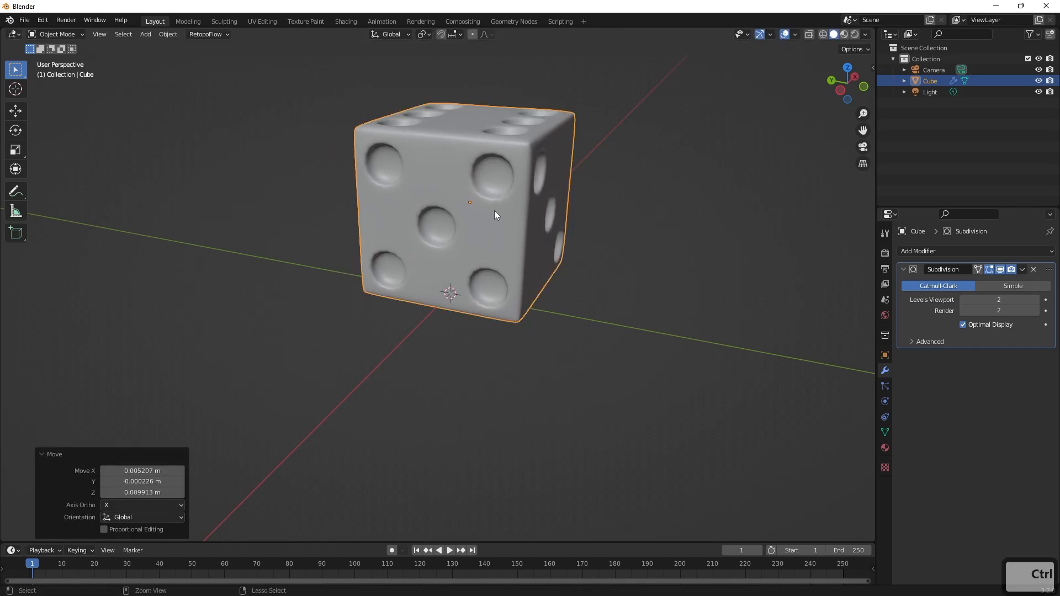
pyautogui.hotkey('ctrl', 'z')
pyautogui.press('g')
pyautogui.press('z')
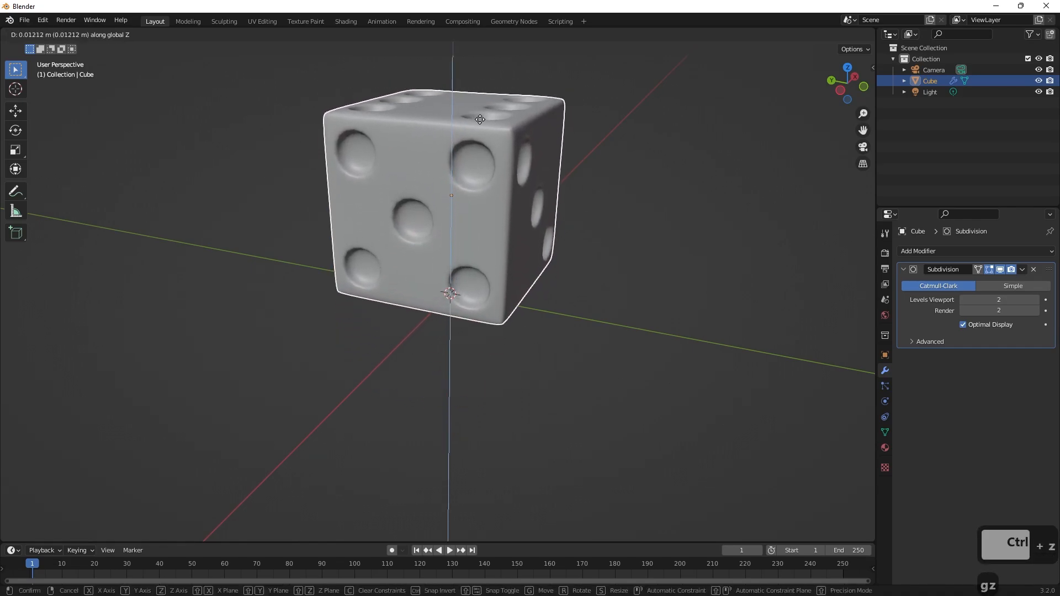
pyautogui.click(477, 121)
# Examine the raised die from several angles and compare it with the red D6 reference photo in the browser.
pyautogui.moveTo(582, 232); pyautogui.dragTo(561, 220, button='middle')
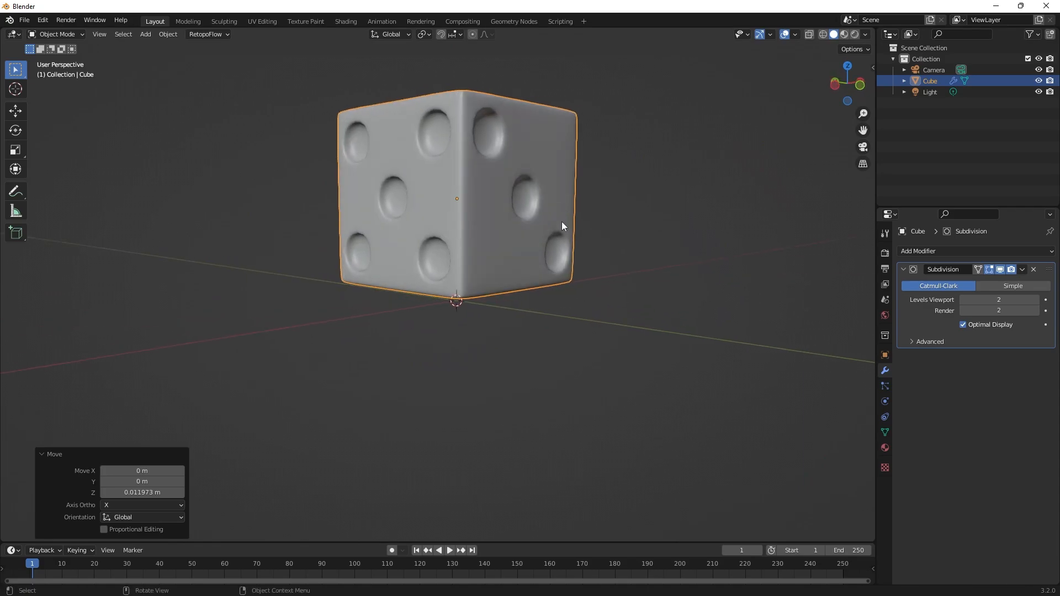
pyautogui.scroll(-6, 560, 235)
pyautogui.scroll(6, 511, 294)
pyautogui.scroll(2, 488, 301)
pyautogui.moveTo(562, 281); pyautogui.dragTo(594, 302, button='middle')
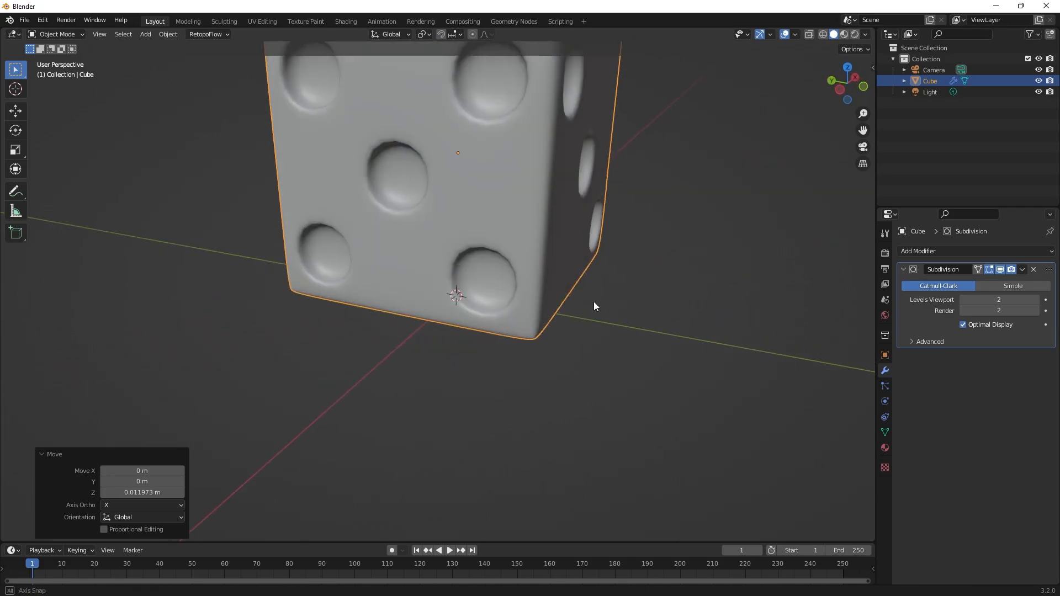
pyautogui.scroll(-8, 580, 303)
pyautogui.scroll(4, 569, 314)
pyautogui.scroll(3, 567, 310)
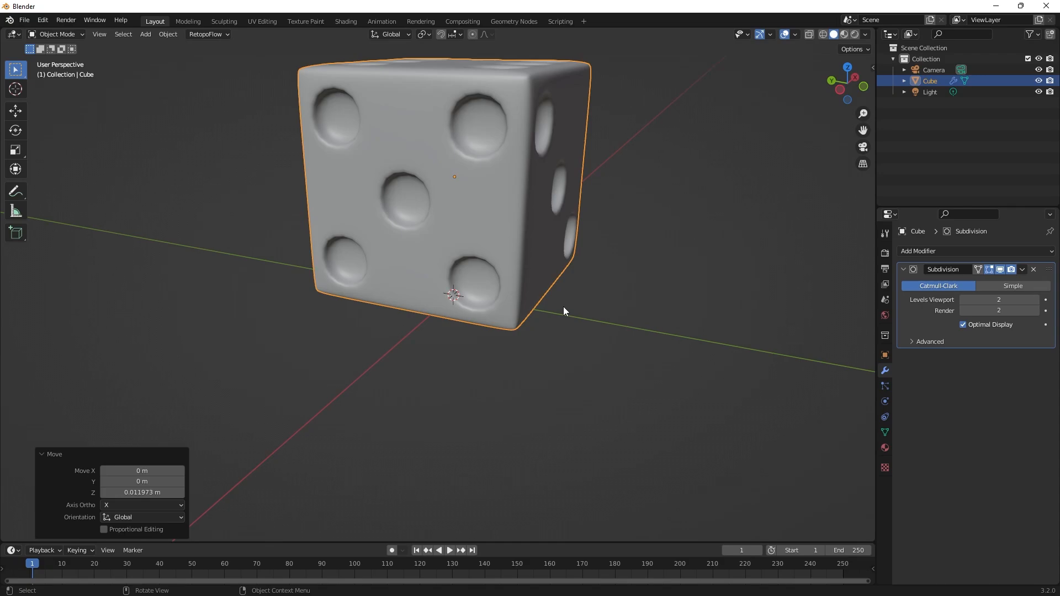
pyautogui.moveTo(609, 283); pyautogui.dragTo(568, 322, button='middle')
pyautogui.hotkey('alt', 'Tab')
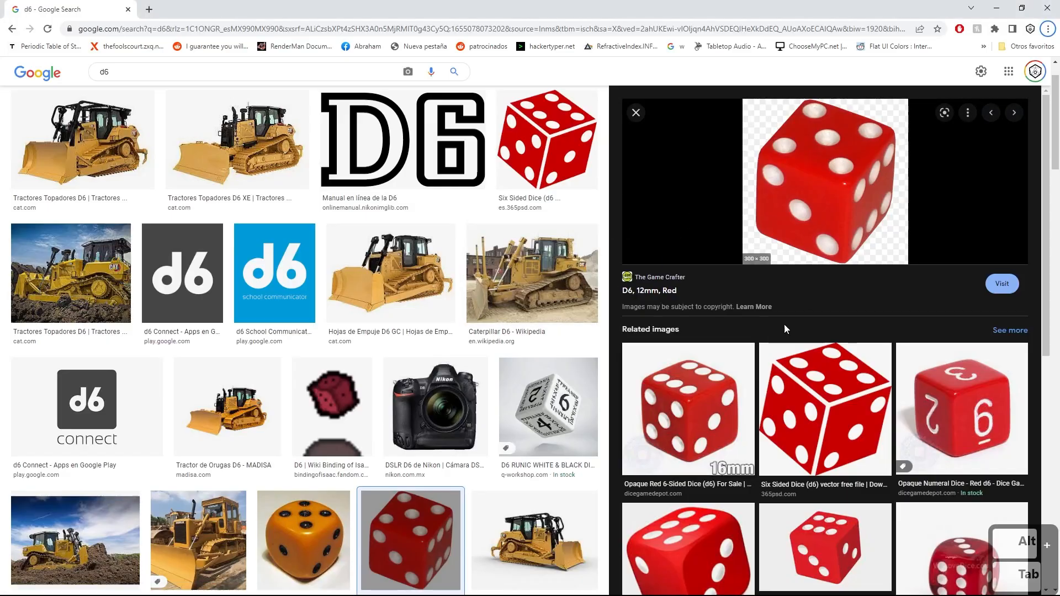
pyautogui.hotkey('alt', 'Tab')
pyautogui.moveTo(592, 277); pyautogui.dragTo(641, 274, button='middle')
pyautogui.scroll(-5, 639, 275)
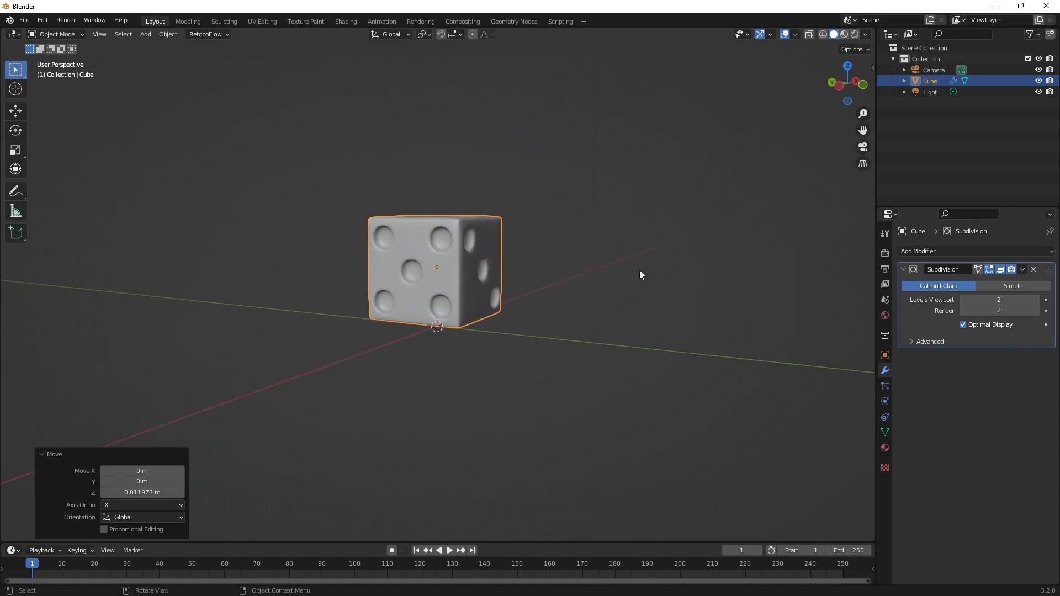
pyautogui.scroll(7, 639, 276)
pyautogui.scroll(-4, 639, 278)
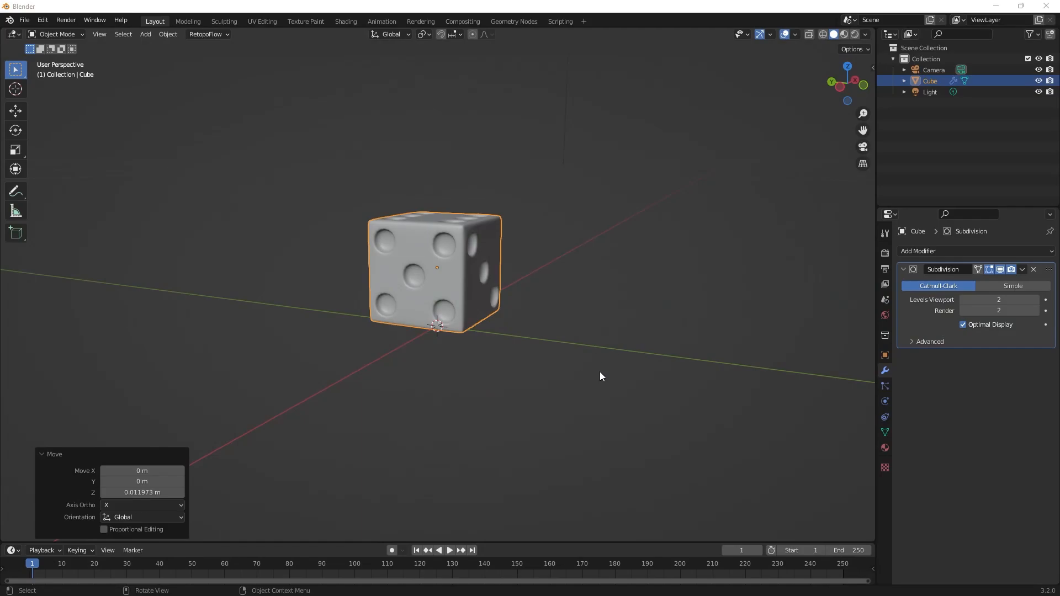
# Save the scene as d6.blend in the Blender_Basics scenes folder.
pyautogui.hotkey('ctrl', 's')
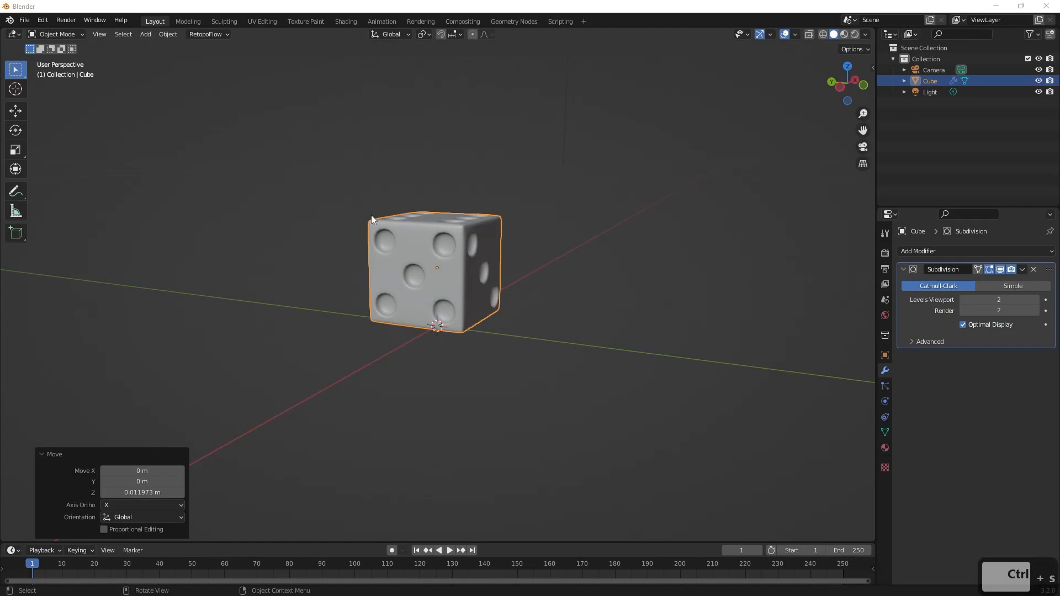
pyautogui.click(24, 20)
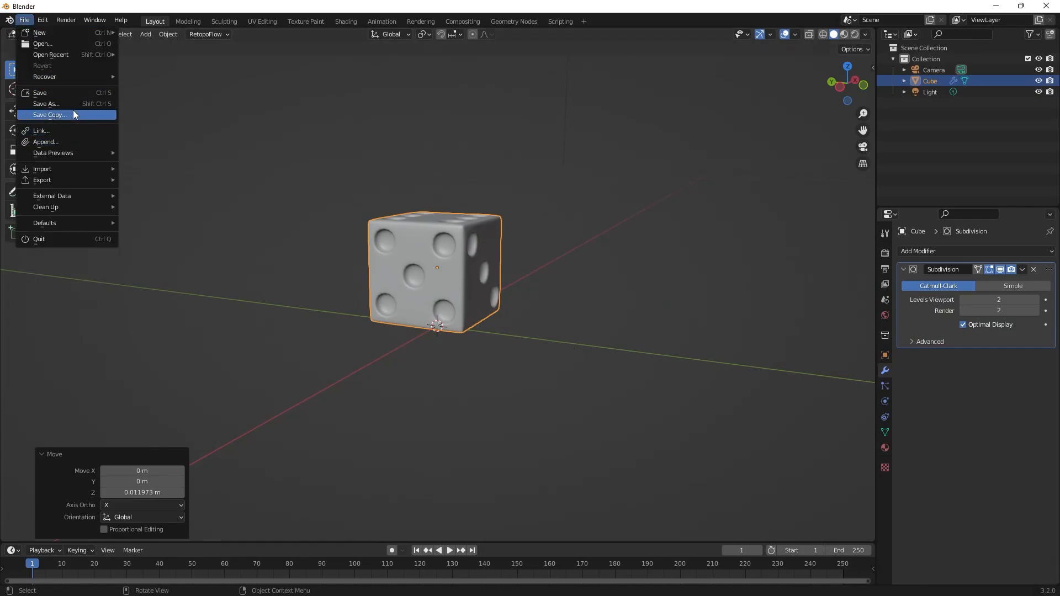
pyautogui.click(60, 94)
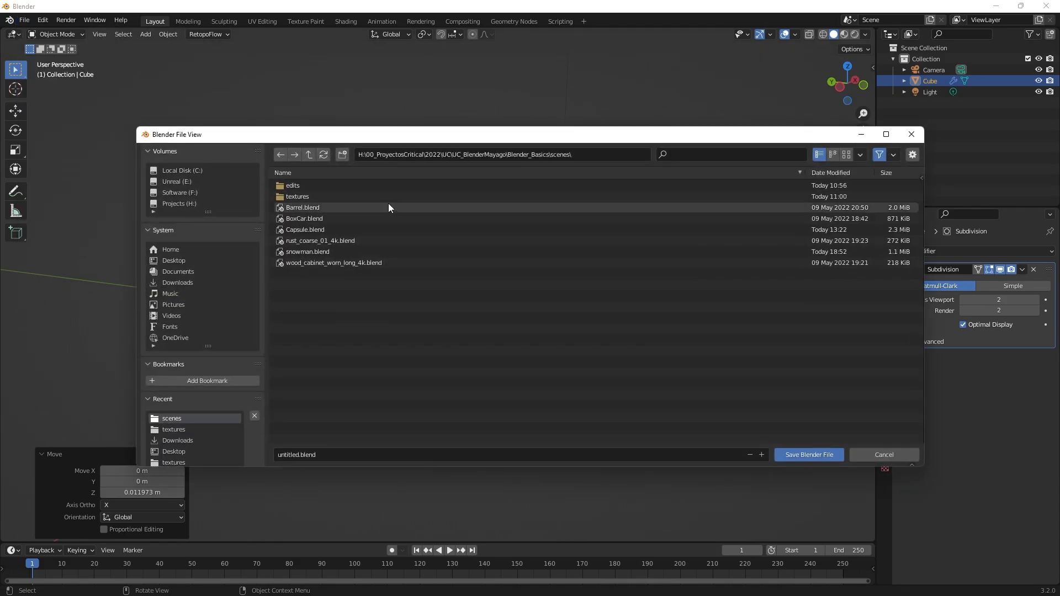
pyautogui.click(353, 455)
pyautogui.write('d6')
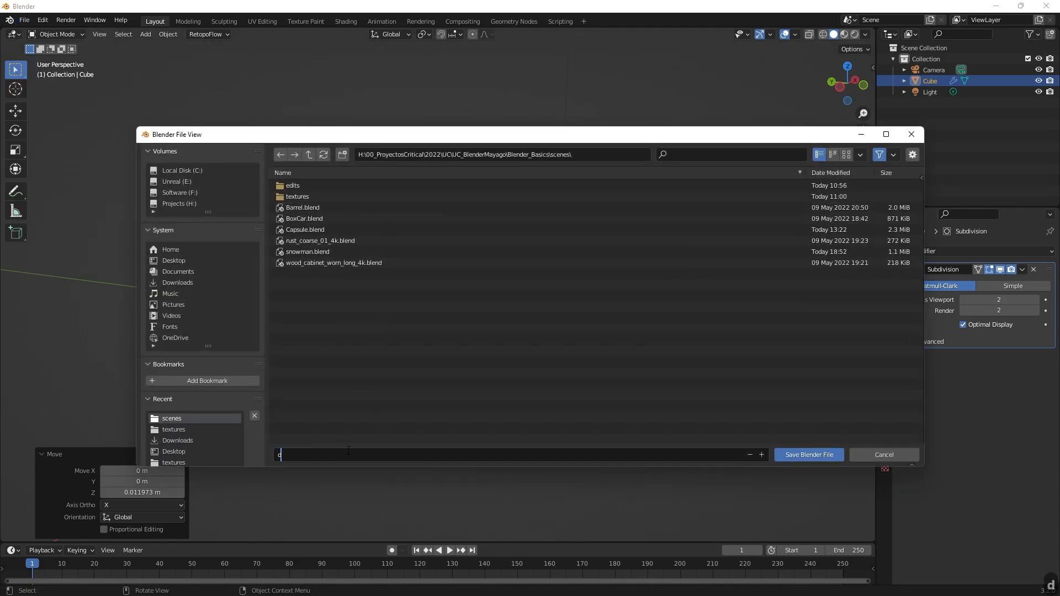
pyautogui.write('.blned')
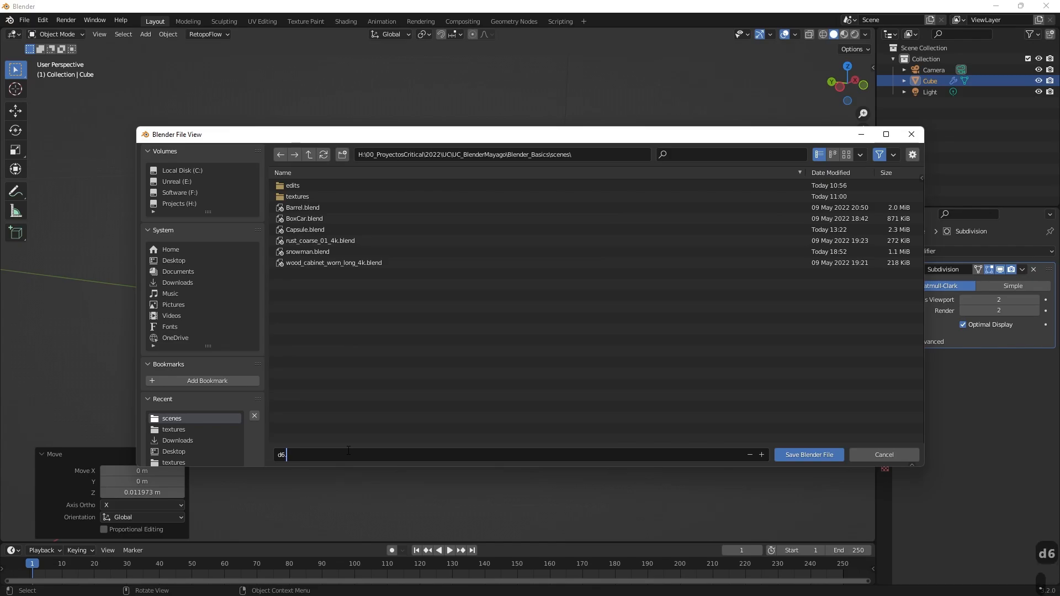
pyautogui.press('BackSpace')
pyautogui.press('BackSpace')
pyautogui.press('BackSpace')
pyautogui.write('end')
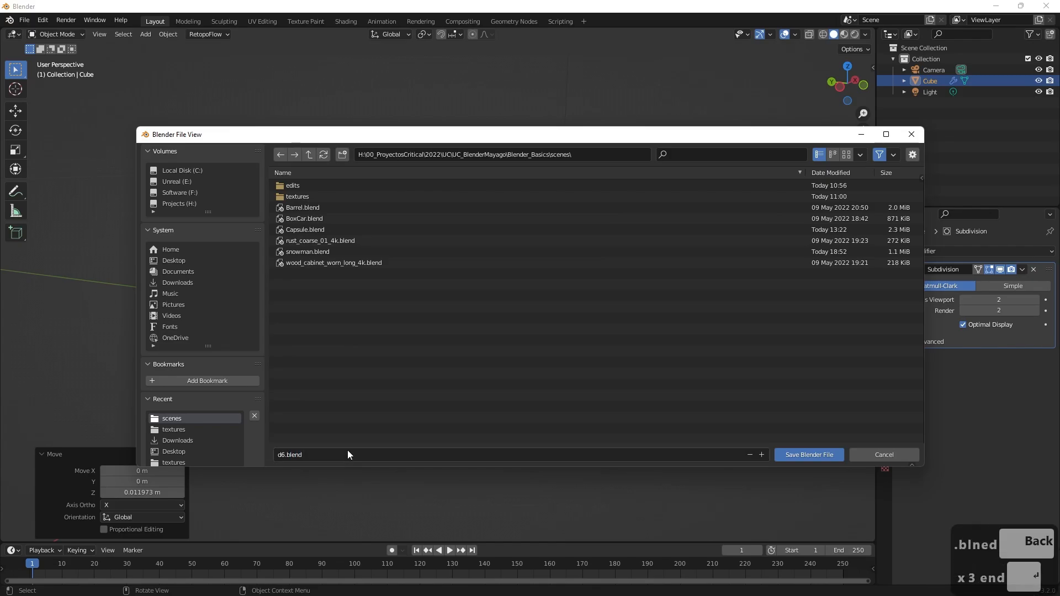
pyautogui.press('Return')
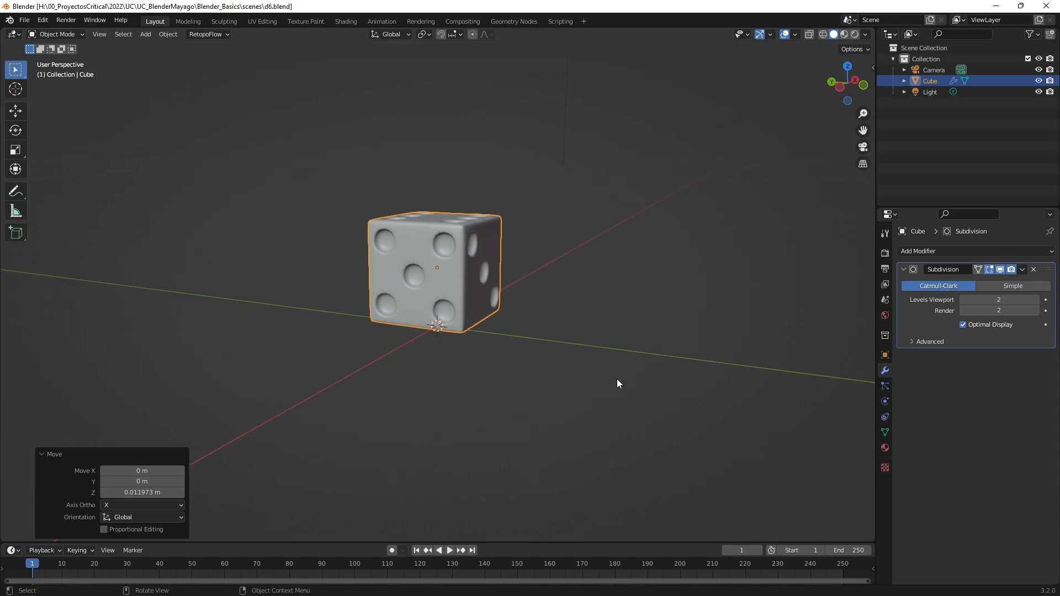
# Switch to the Chrome browser and search Google Images for "barrel".
pyautogui.moveTo(639, 352); pyautogui.dragTo(661, 342, button='middle')
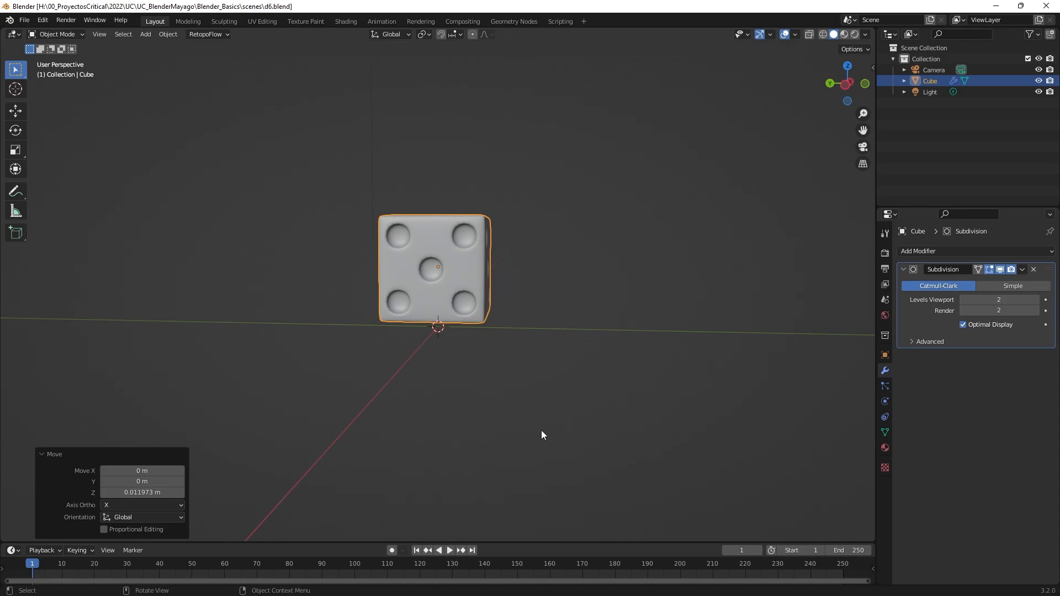
pyautogui.press('super')
pyautogui.click(147, 584)
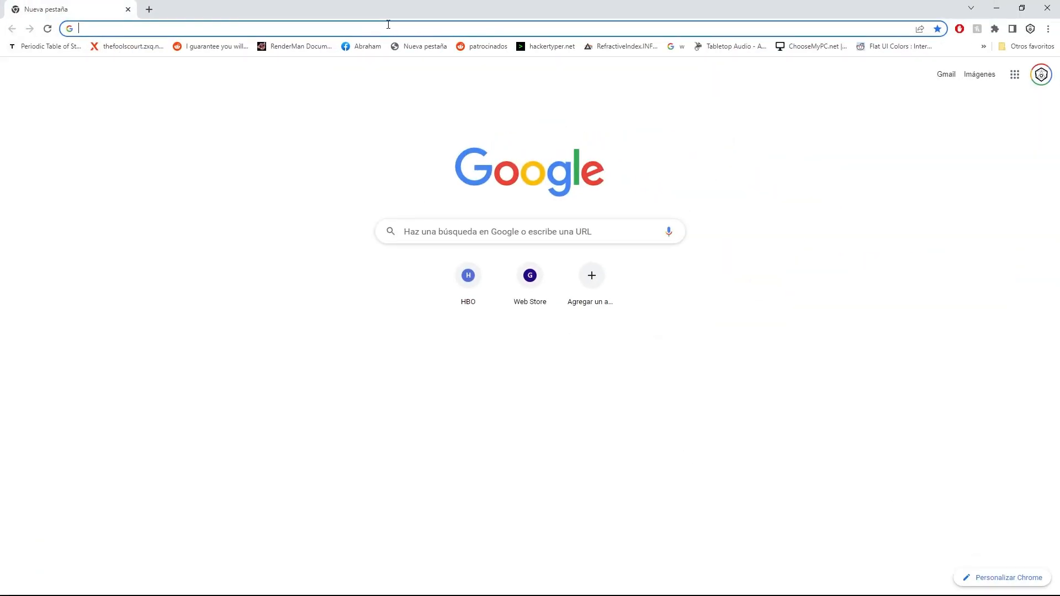
pyautogui.click(392, 30)
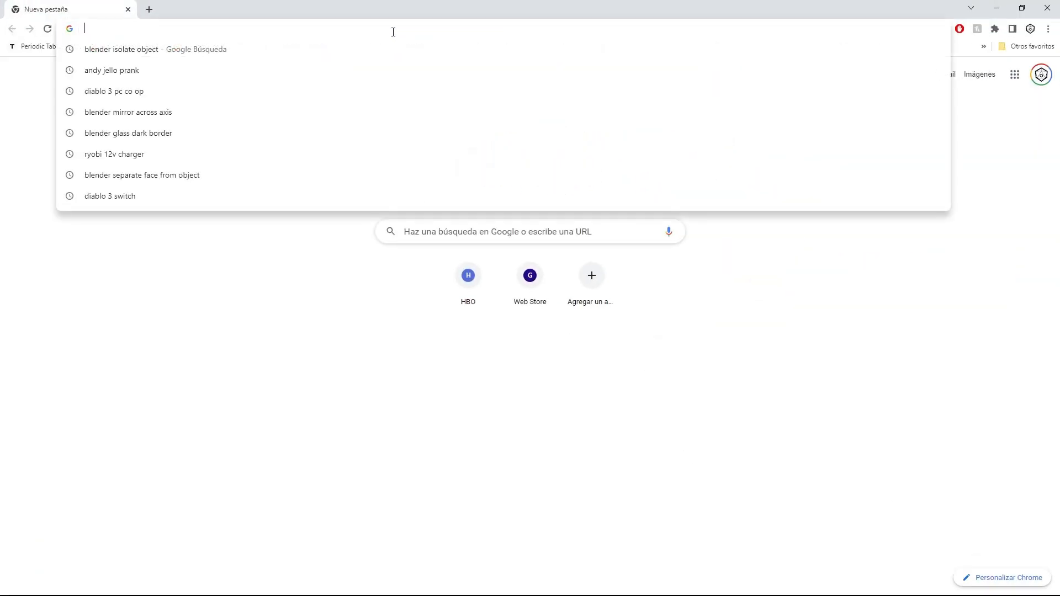
pyautogui.write('barrel')
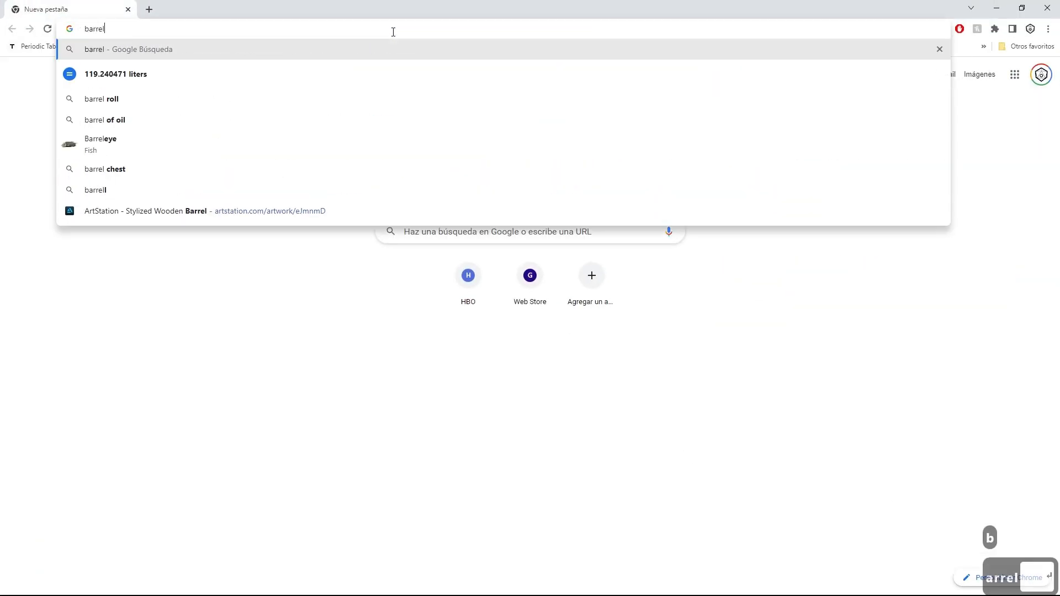
pyautogui.press('Return')
pyautogui.press('Delete')
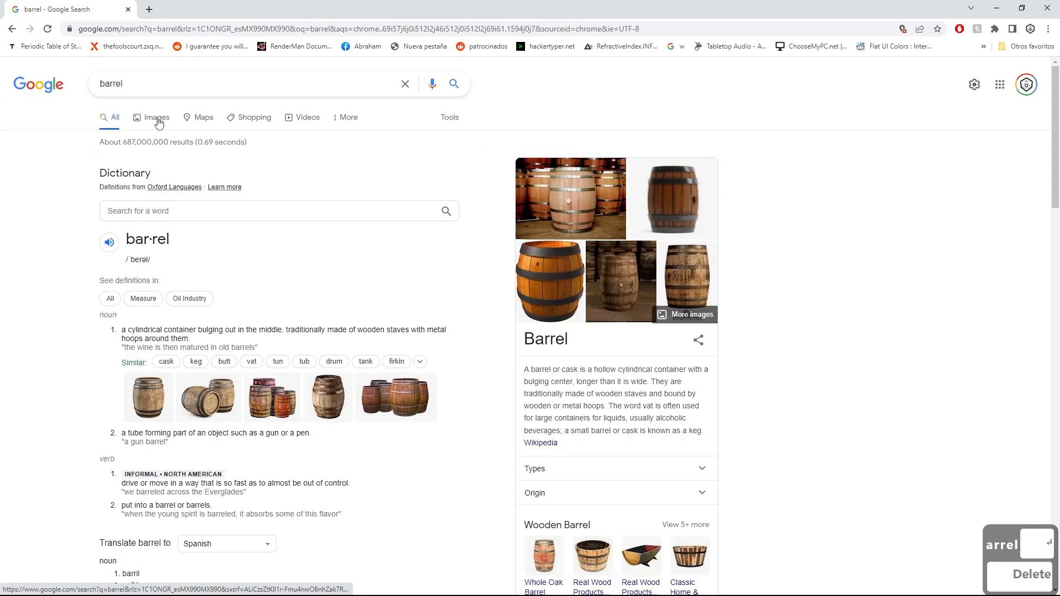
pyautogui.click(152, 117)
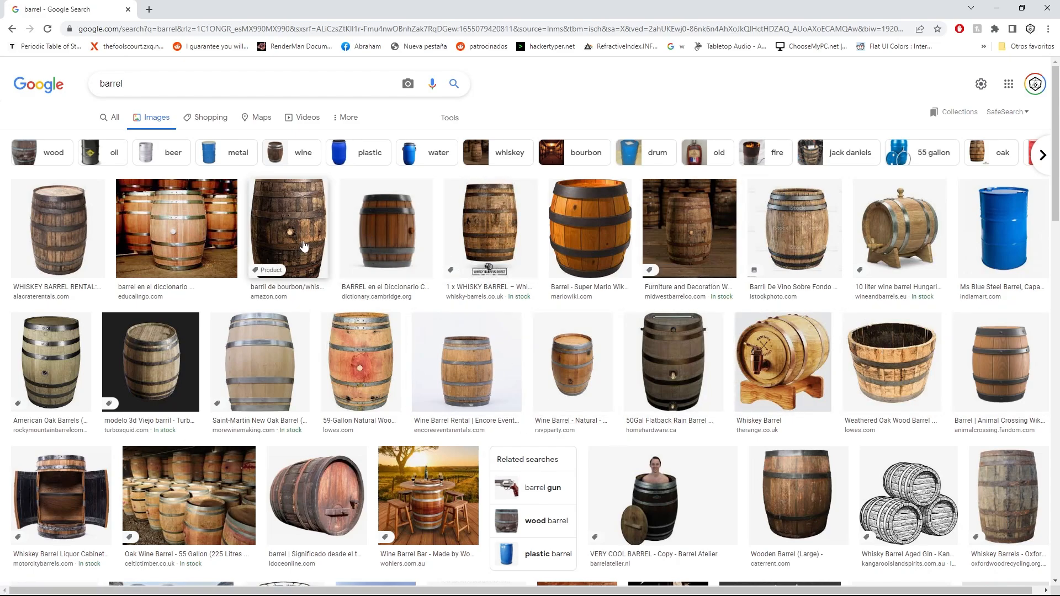
# Preview barrel images in the Google results and save the iStock wooden barrel photo to the Desktop as "barrel".
pyautogui.click(380, 230)
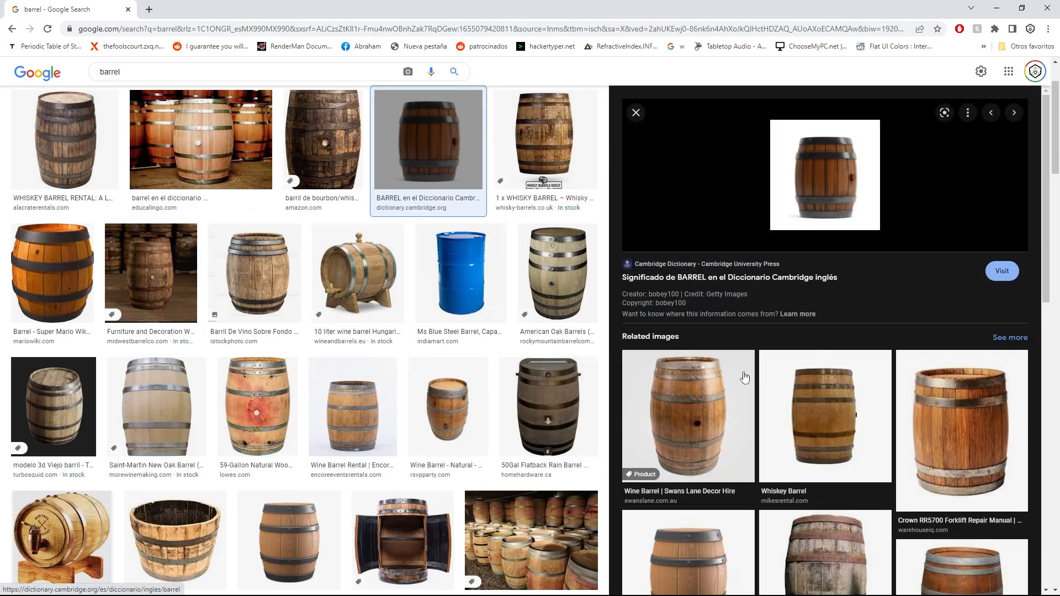
pyautogui.click(651, 427)
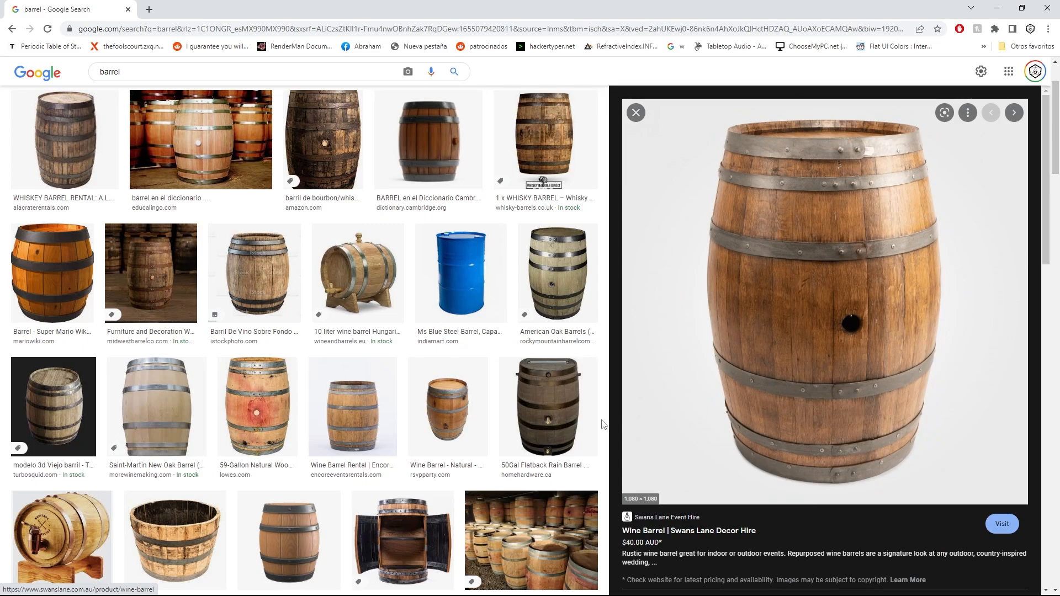
pyautogui.click(246, 262)
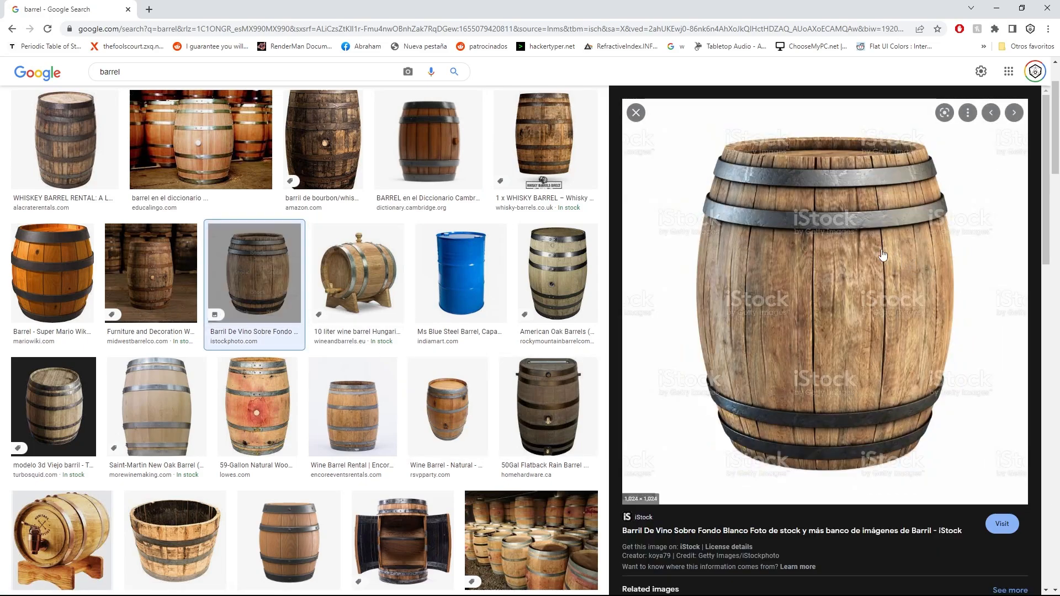
pyautogui.rightClick(838, 226)
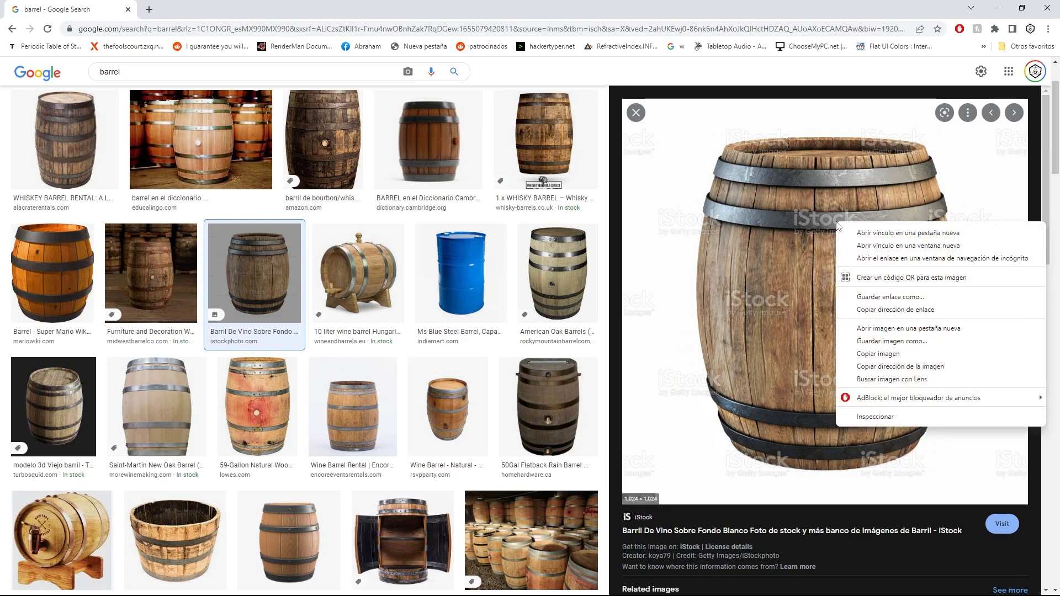
pyautogui.click(897, 342)
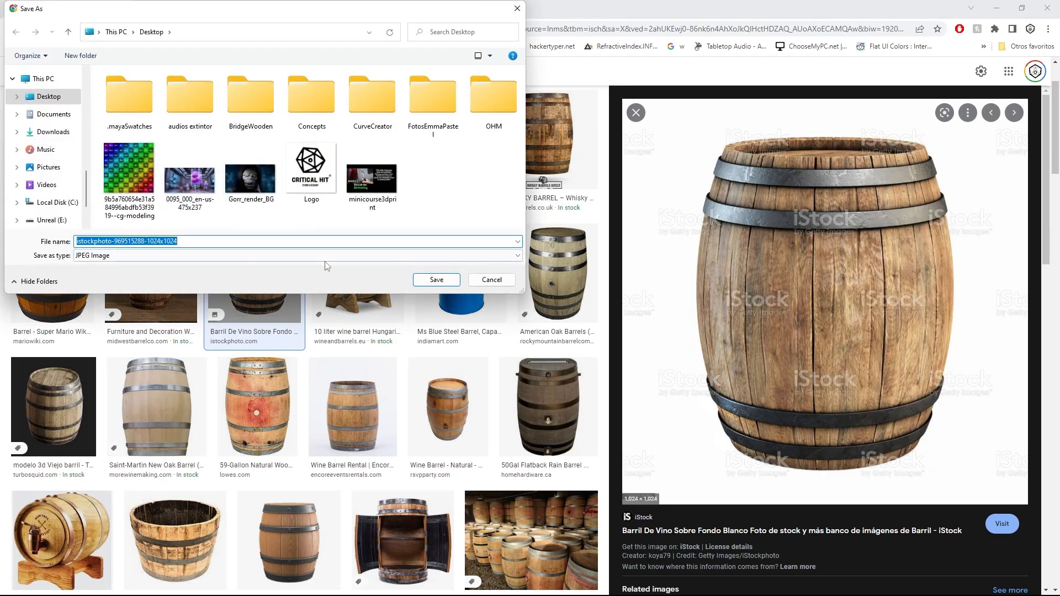
pyautogui.write('barrel')
pyautogui.press('Return')
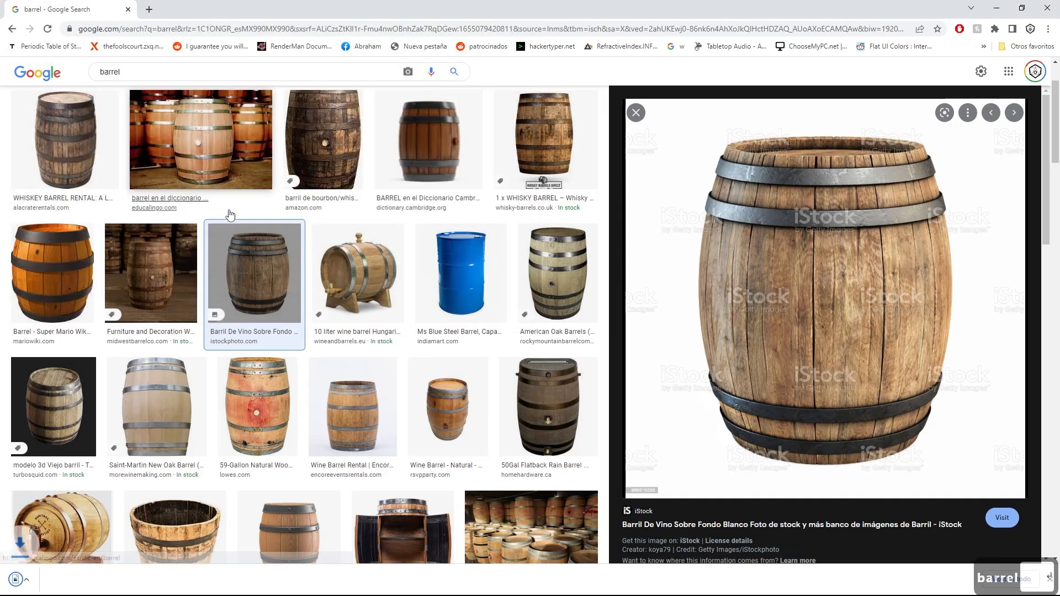
# Switch to Blender, start a new General file and delete the default cube.
pyautogui.click(998, 7)
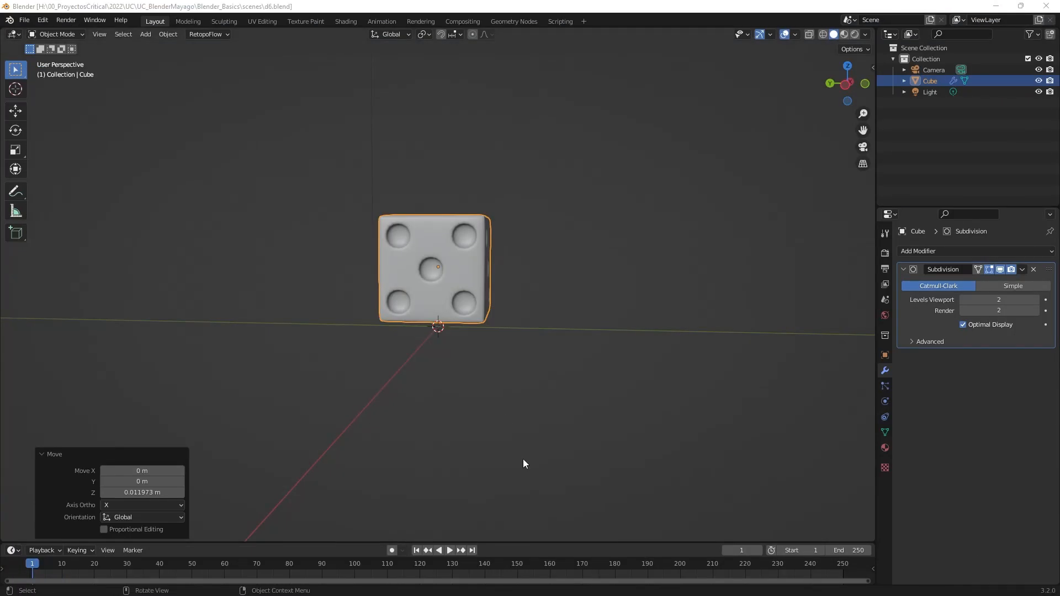
pyautogui.click(24, 20)
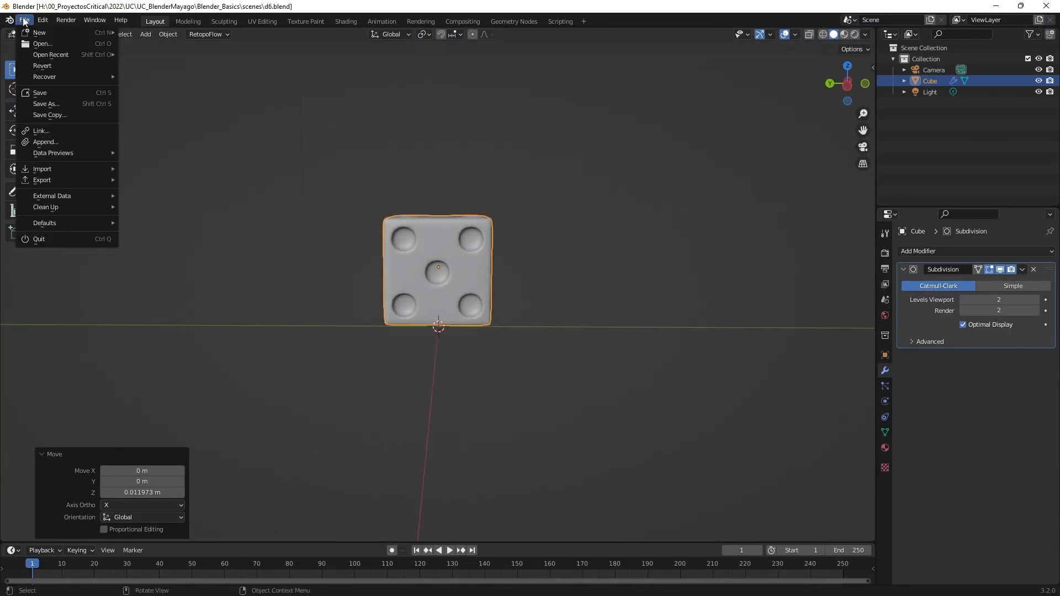
pyautogui.moveTo(47, 32)
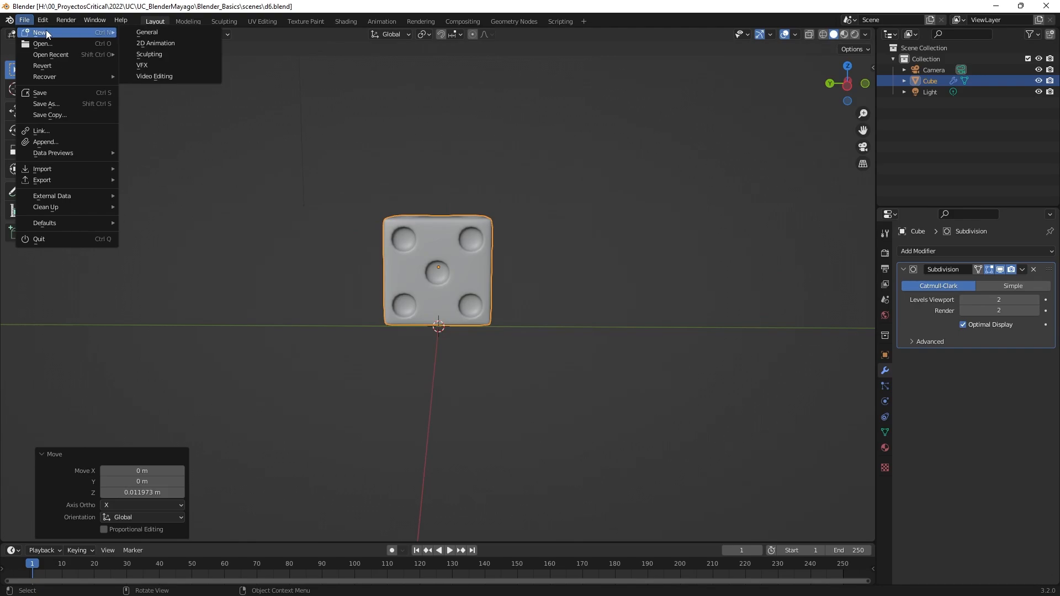
pyautogui.click(165, 32)
pyautogui.moveTo(568, 305)
pyautogui.mouseDown(button='middle')
pyautogui.moveTo(535, 280)
pyautogui.moveTo(559, 253)
pyautogui.moveTo(552, 314)
pyautogui.moveTo(561, 318)
pyautogui.mouseUp(button='middle')
pyautogui.press('Delete')
pyautogui.moveTo(494, 296); pyautogui.dragTo(591, 298, button='middle')
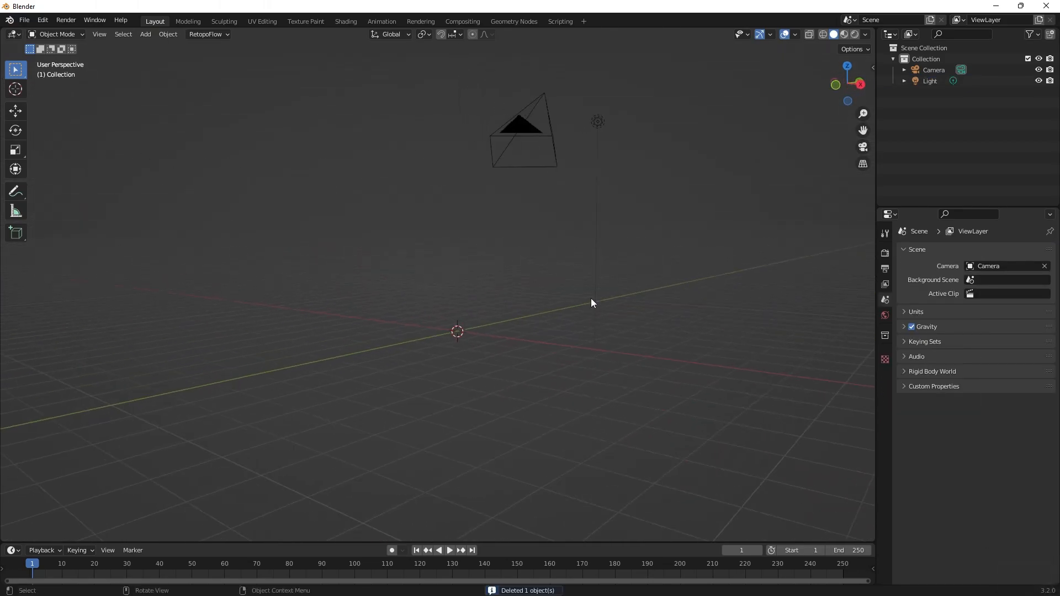
# In the front orthographic view, load barrel.jpg from the Desktop as a reference image.
pyautogui.press('KP_1')
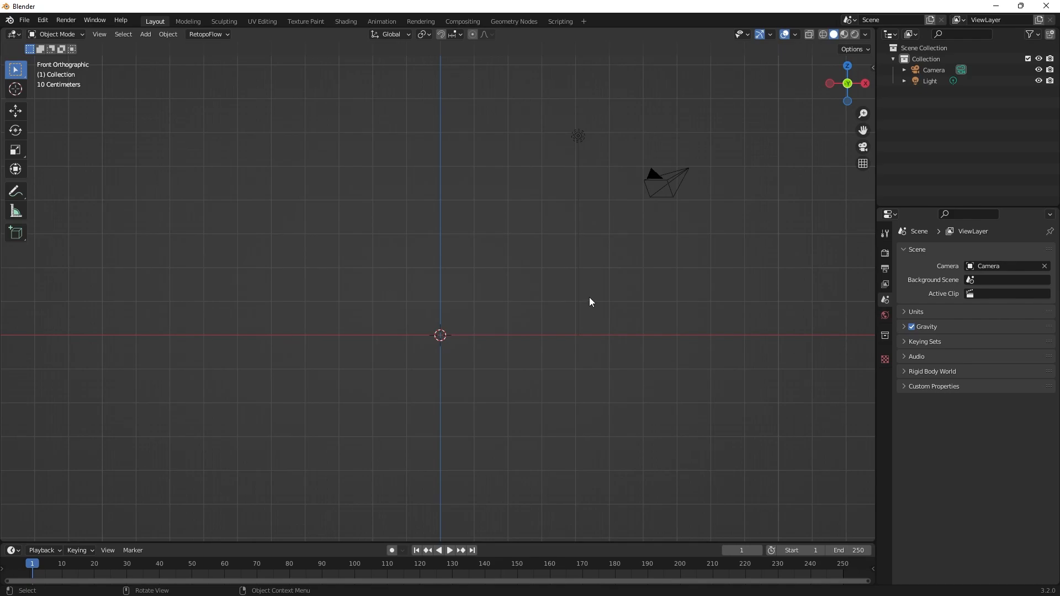
pyautogui.scroll(5, 495, 299)
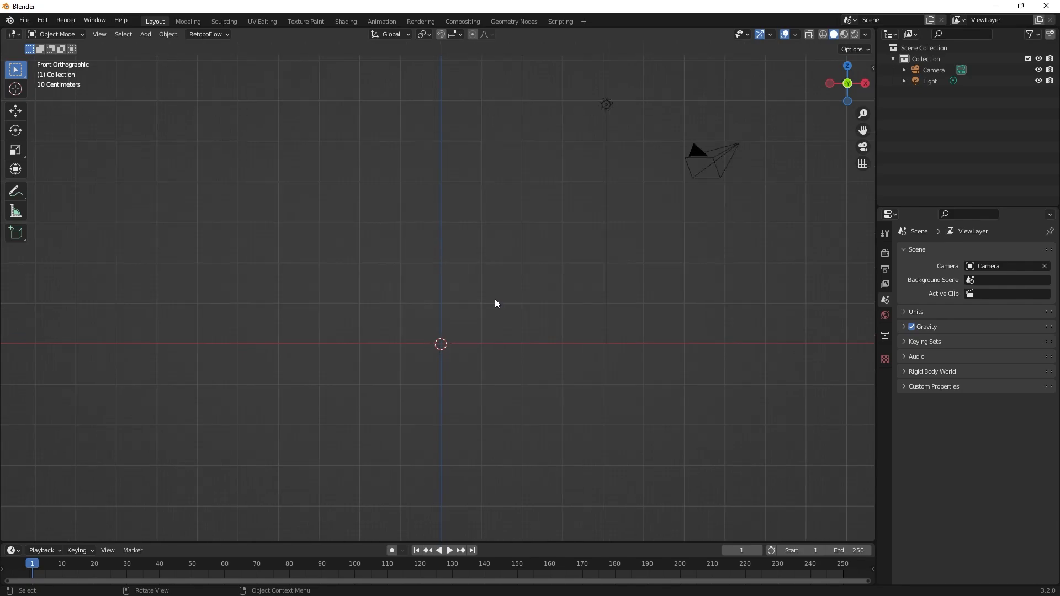
pyautogui.scroll(3, 504, 359)
pyautogui.keyDown('shift'); pyautogui.moveTo(501, 413); pyautogui.dragTo(499, 313, button='middle'); pyautogui.keyUp('shift')
pyautogui.scroll(-3, 499, 313)
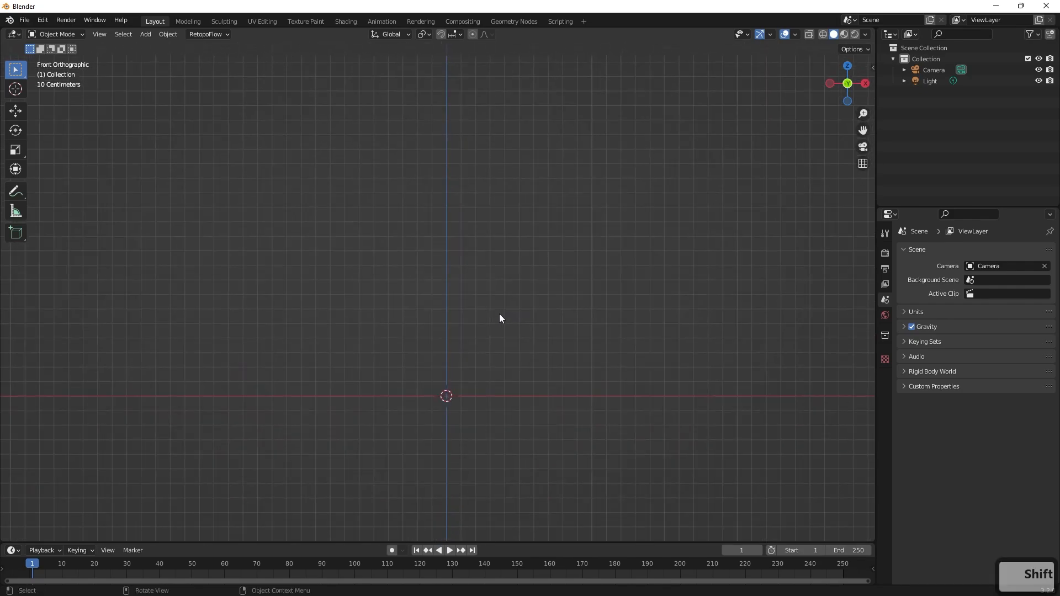
pyautogui.scroll(2, 499, 314)
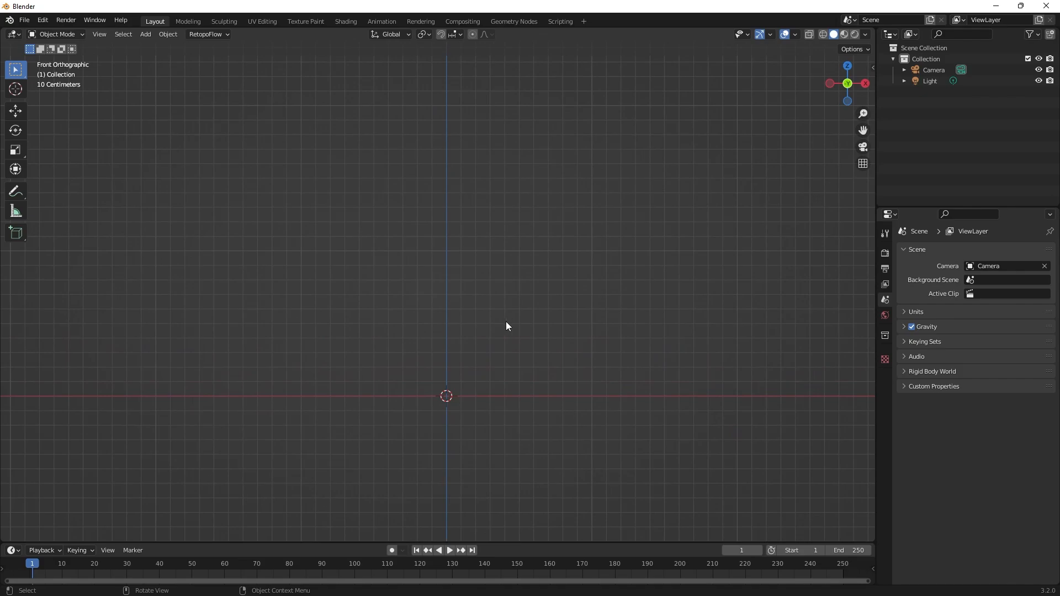
pyautogui.hotkey('shift', 'a')
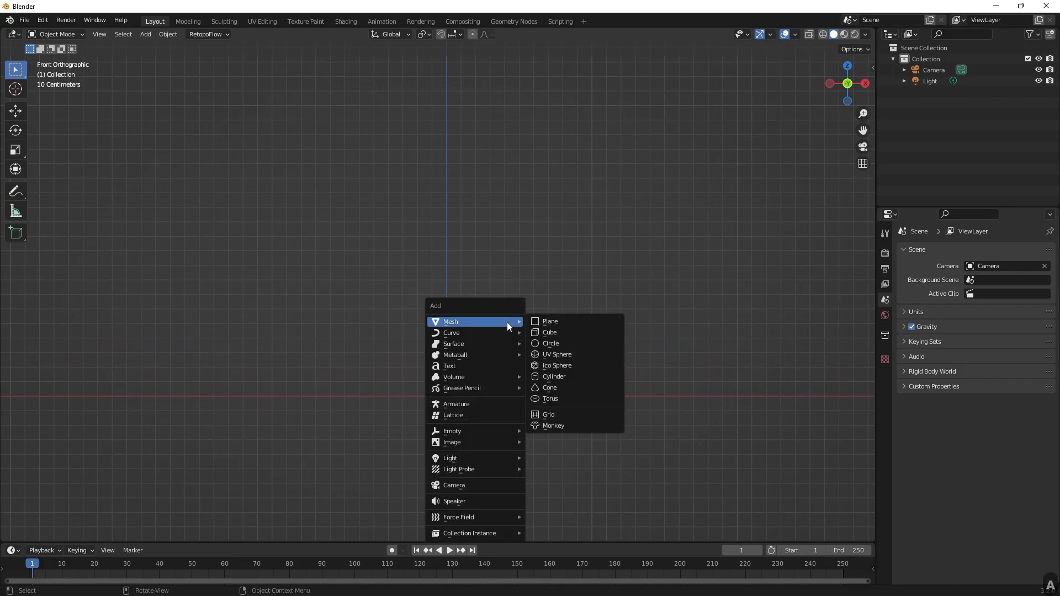
pyautogui.moveTo(480, 442)
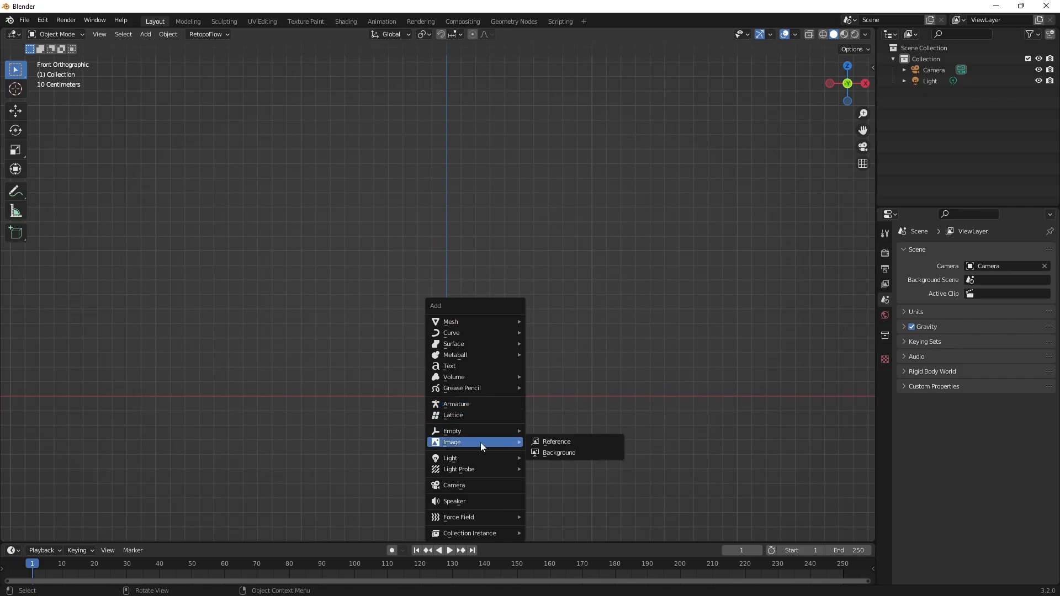
pyautogui.click(568, 442)
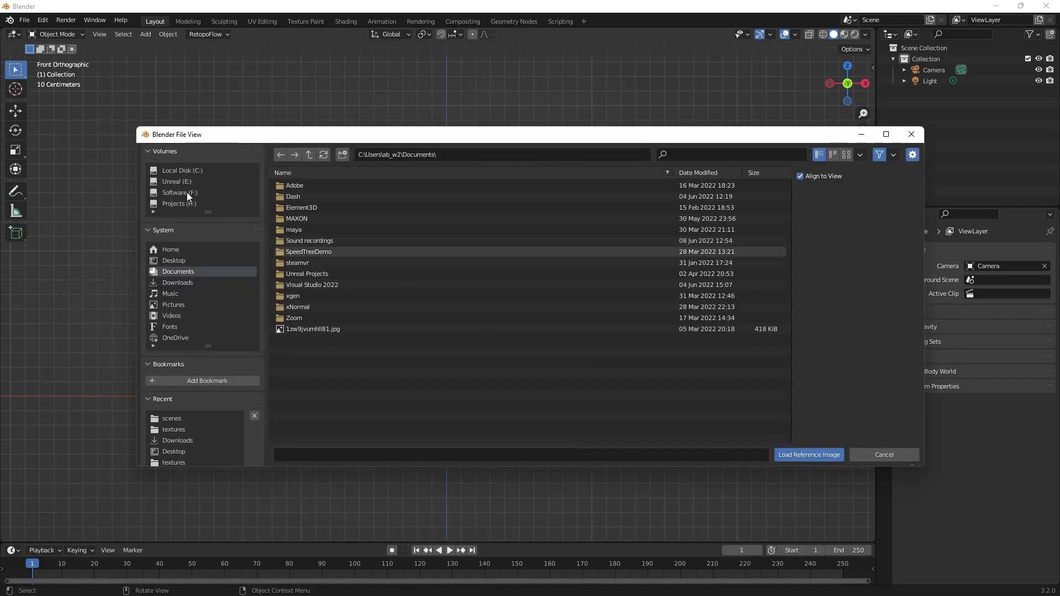
pyautogui.click(174, 261)
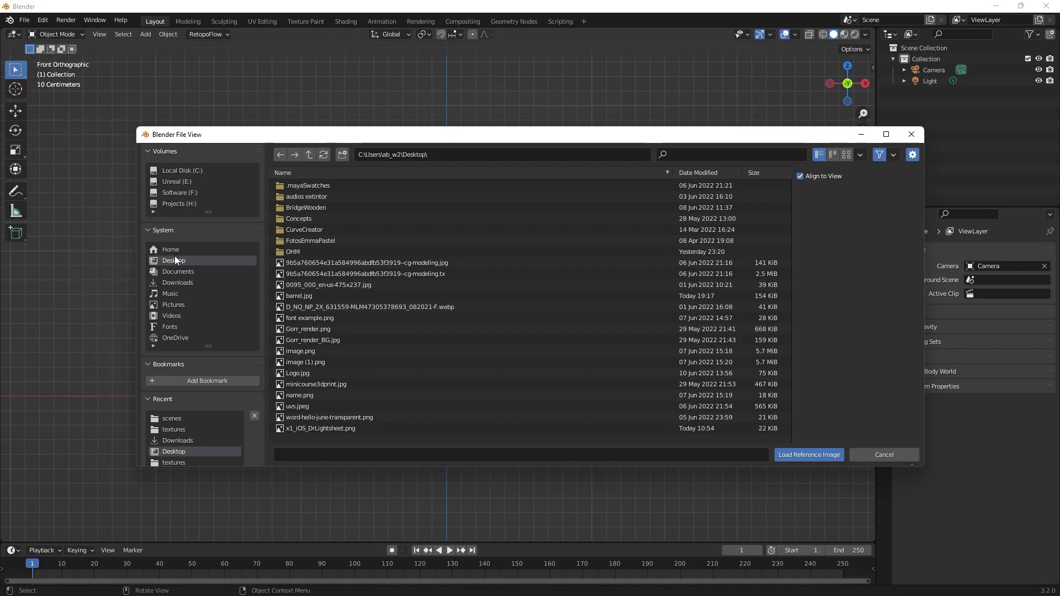
pyautogui.click(329, 296)
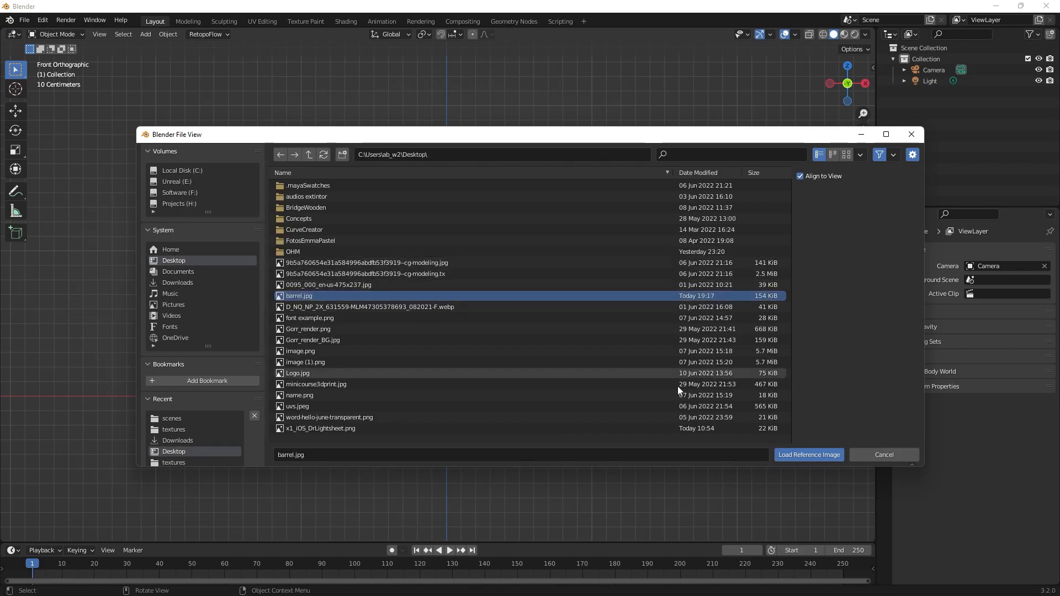
pyautogui.click(795, 454)
pyautogui.scroll(-6, 506, 358)
pyautogui.scroll(4, 506, 355)
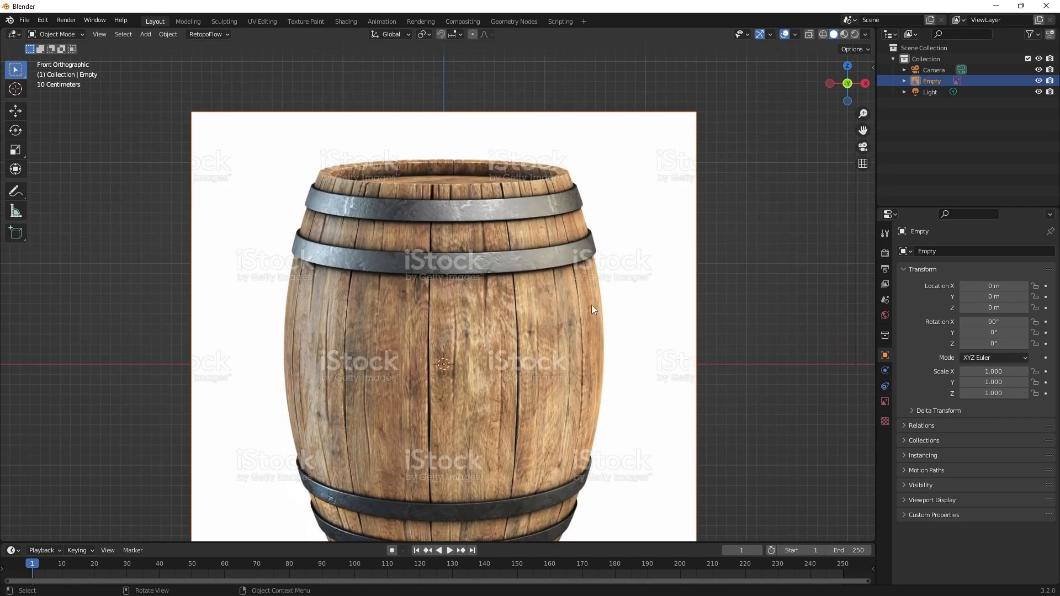
# Scale the barrel reference image to about 0.188 and move it up about 0.396 m along the global Z axis.
pyautogui.press('s')
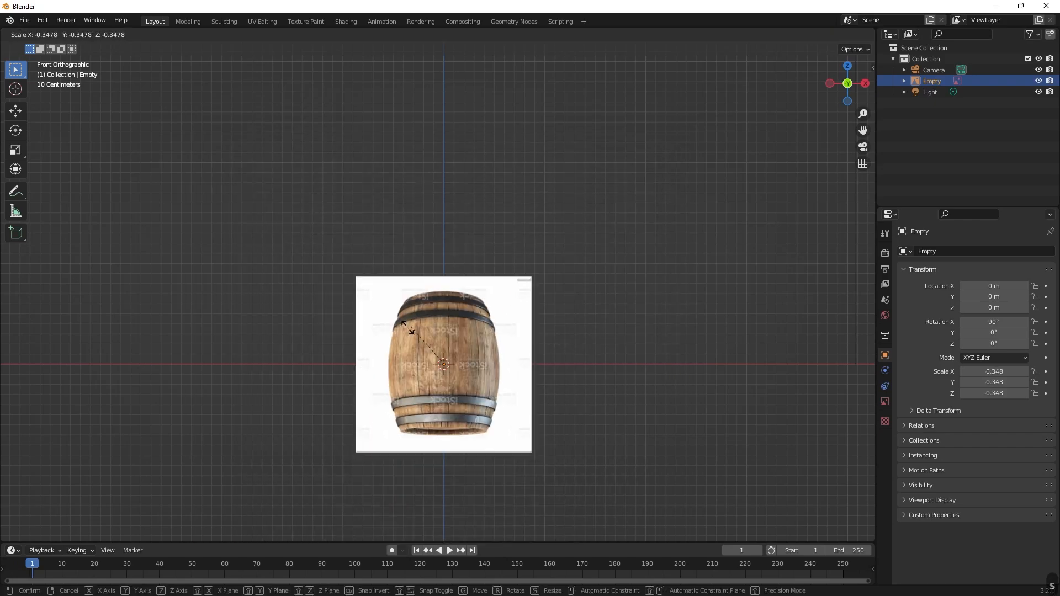
pyautogui.click(470, 379)
pyautogui.scroll(5, 473, 380)
pyautogui.keyDown('shift'); pyautogui.moveTo(535, 356); pyautogui.dragTo(542, 293, button='middle'); pyautogui.keyUp('shift')
pyautogui.press('g')
pyautogui.press('z')
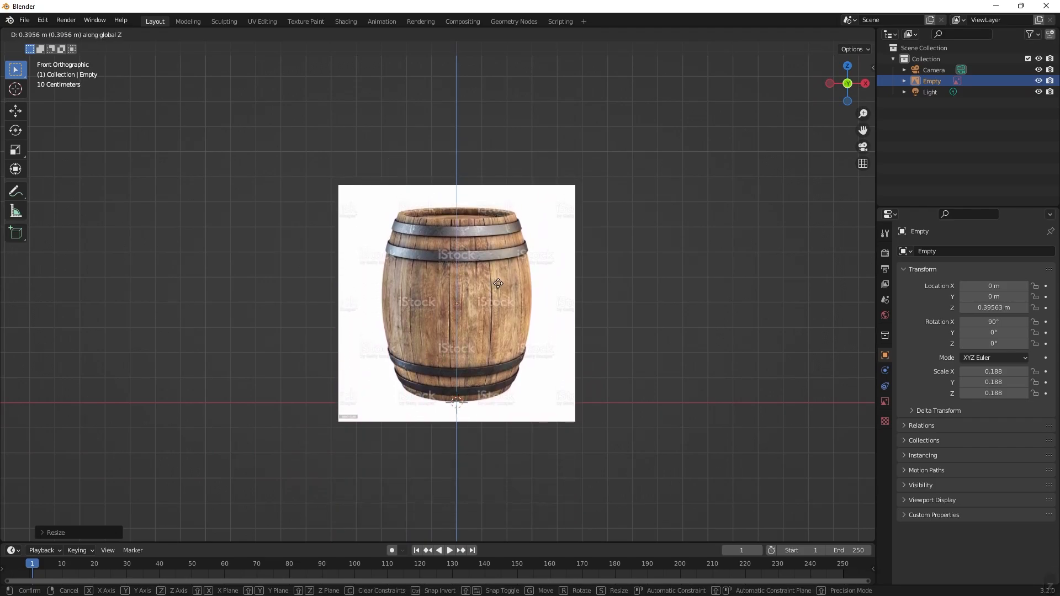
pyautogui.click(498, 283)
# Examine the placed barrel reference image in perspective and in the front orthographic view.
pyautogui.moveTo(621, 320); pyautogui.dragTo(366, 187, button='middle')
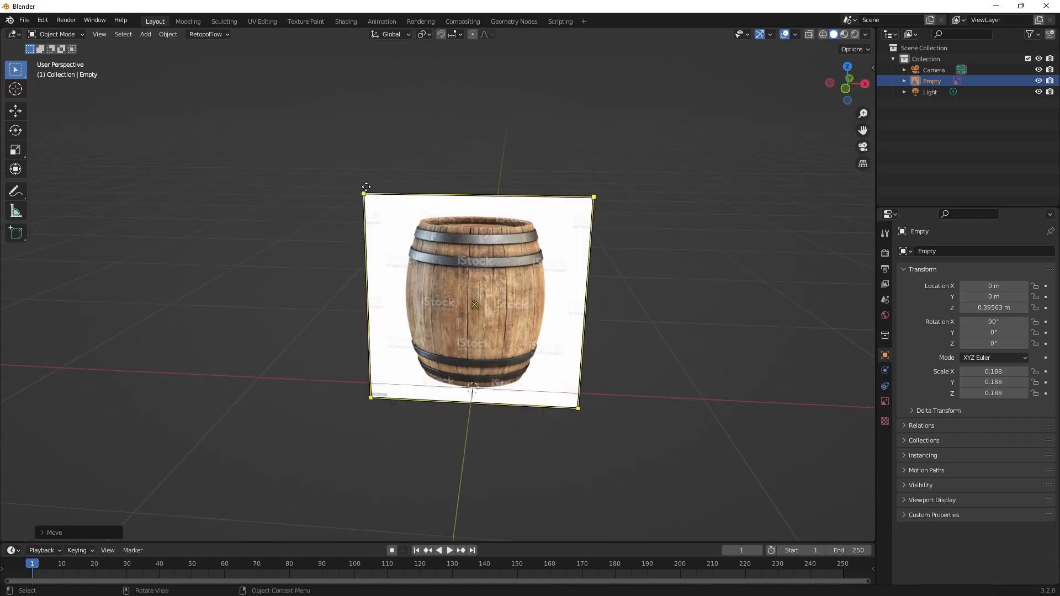
pyautogui.scroll(3, 649, 356)
pyautogui.keyDown('shift'); pyautogui.moveTo(723, 359); pyautogui.dragTo(634, 328, button='middle'); pyautogui.keyUp('shift')
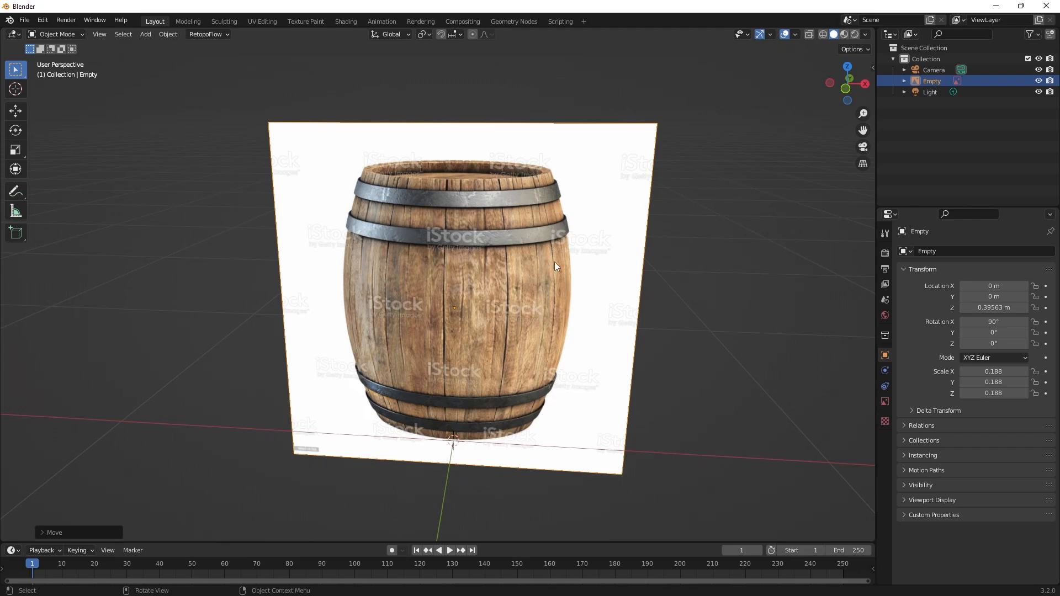
pyautogui.moveTo(519, 316); pyautogui.dragTo(544, 295, button='middle')
pyautogui.press('KP_1')
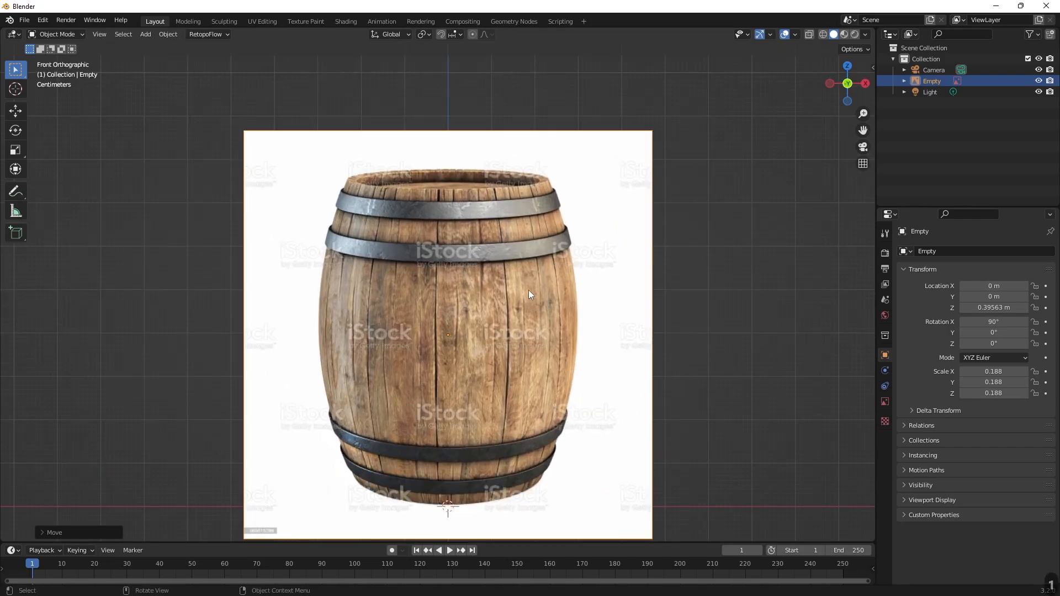
pyautogui.scroll(-1, 528, 290)
pyautogui.keyDown('shift'); pyautogui.moveTo(537, 339); pyautogui.dragTo(553, 286, button='middle'); pyautogui.keyUp('shift')
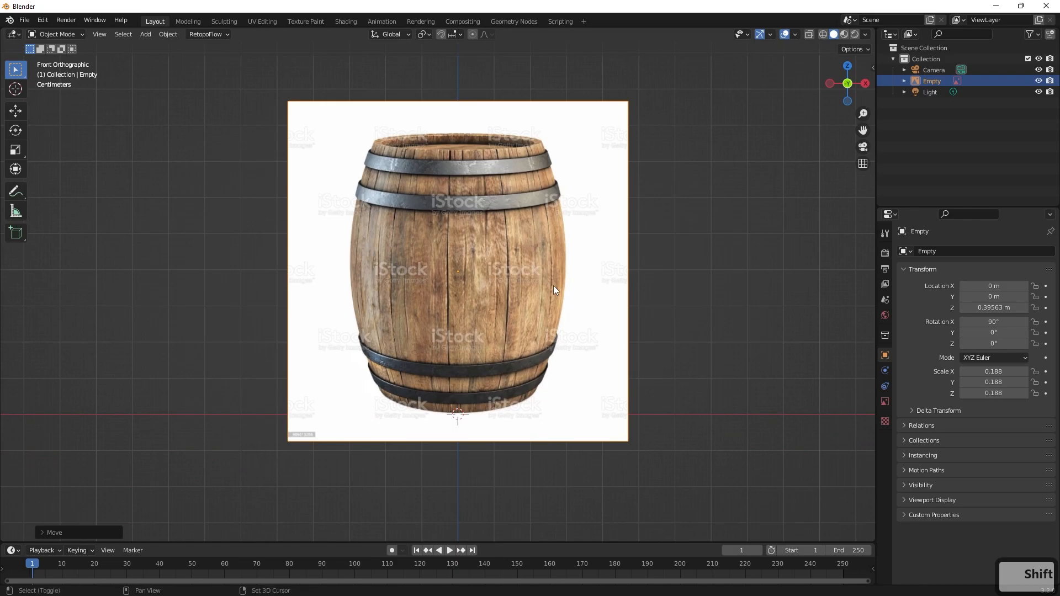
# Add a cylinder mesh and scale it uniformly to about 0.295 to match the width of the barrel reference.
pyautogui.hotkey('shift', 'a')
pyautogui.moveTo(553, 286)
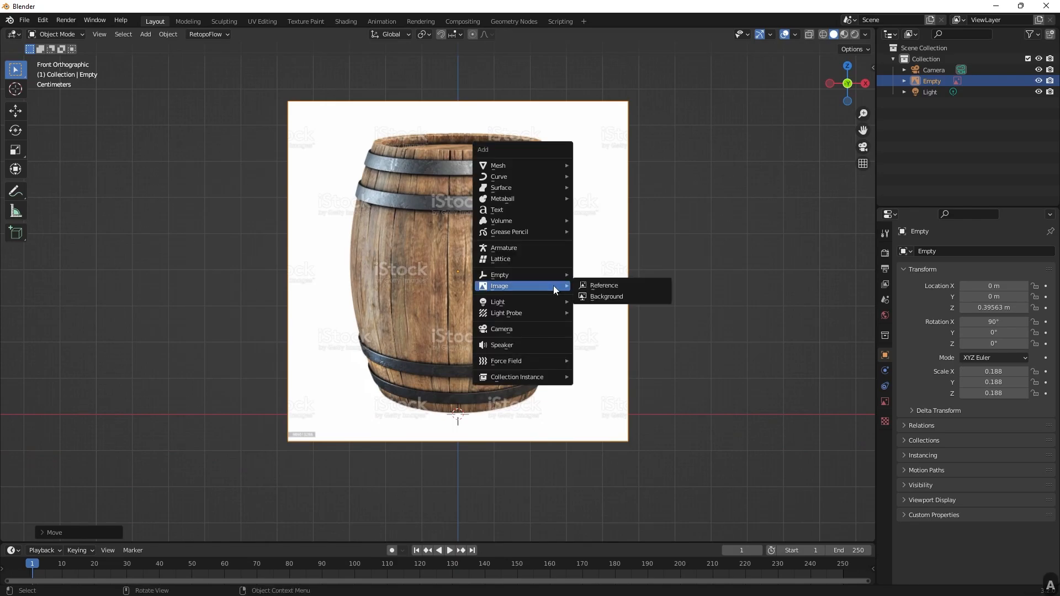
pyautogui.moveTo(539, 165)
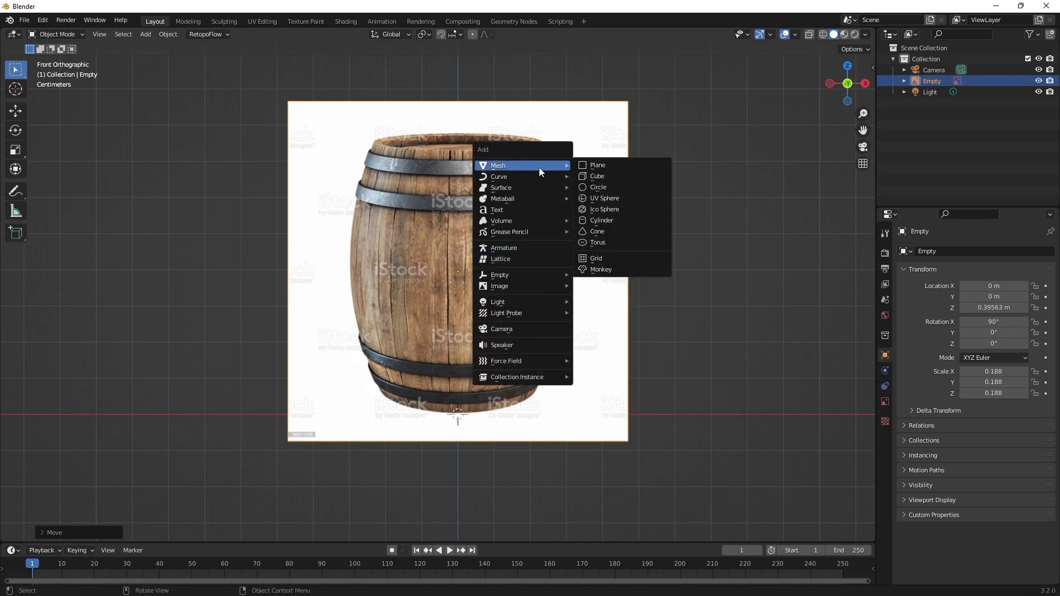
pyautogui.click(607, 220)
pyautogui.scroll(-2, 555, 279)
pyautogui.scroll(1, 513, 276)
pyautogui.press('s')
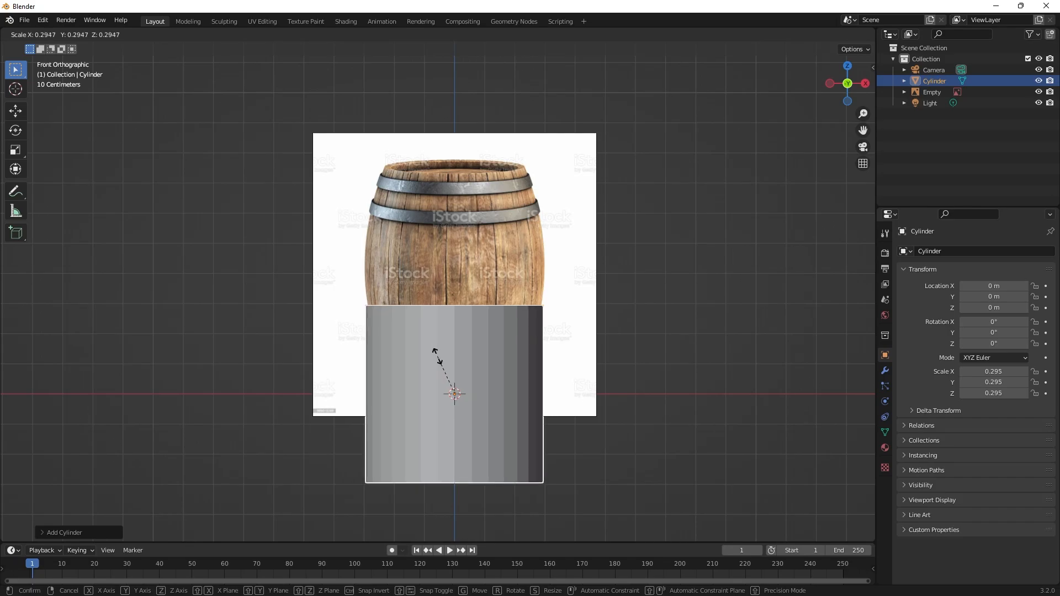
pyautogui.click(438, 361)
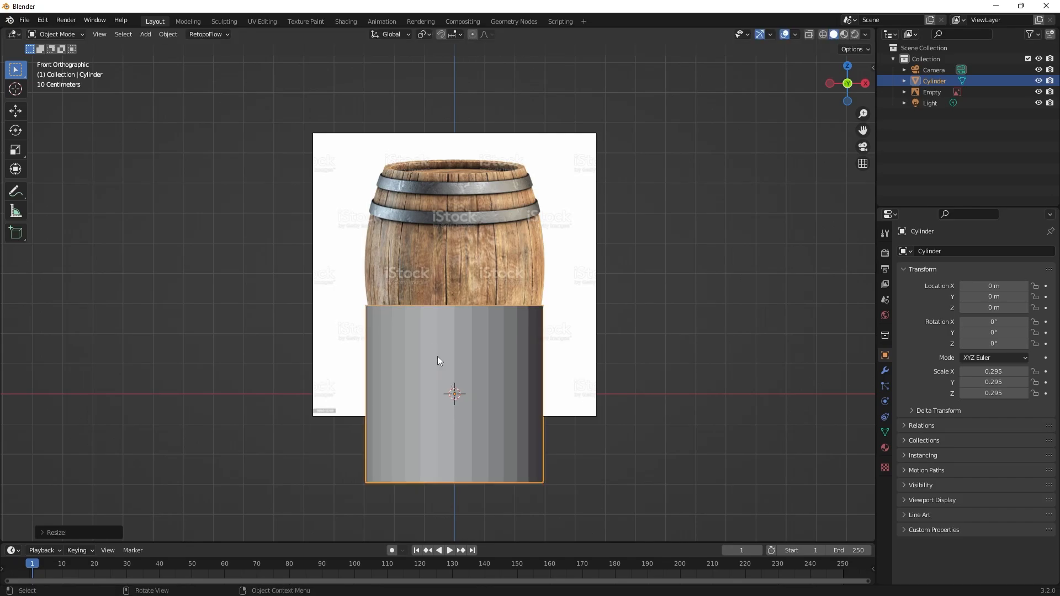
# Move the cylinder up about 0.412 m along the global Z axis and stretch its Z scale to about 0.376.
pyautogui.press('g')
pyautogui.press('z')
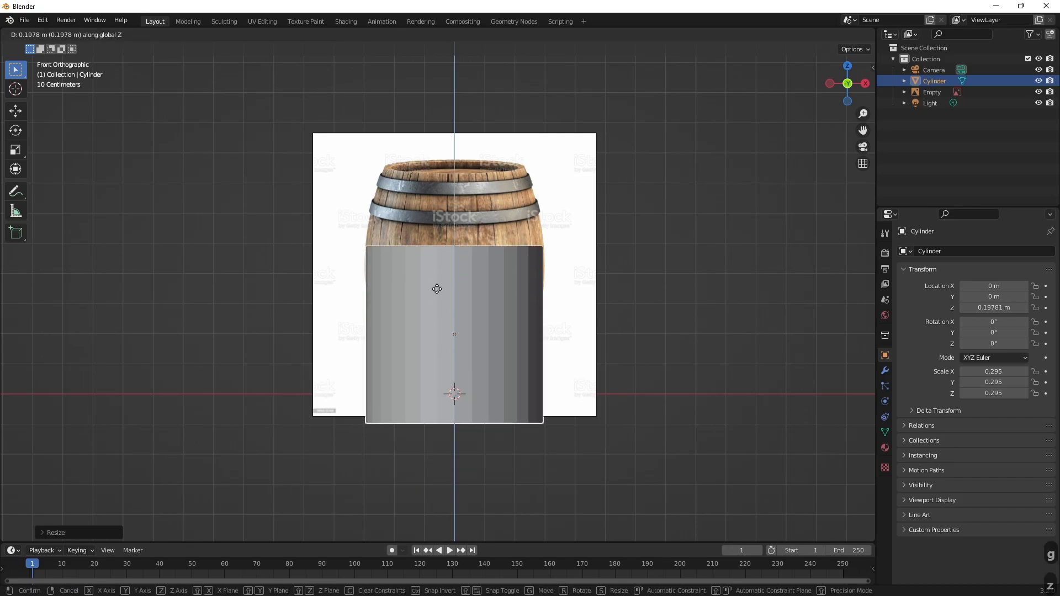
pyautogui.click(439, 232)
pyautogui.press('s')
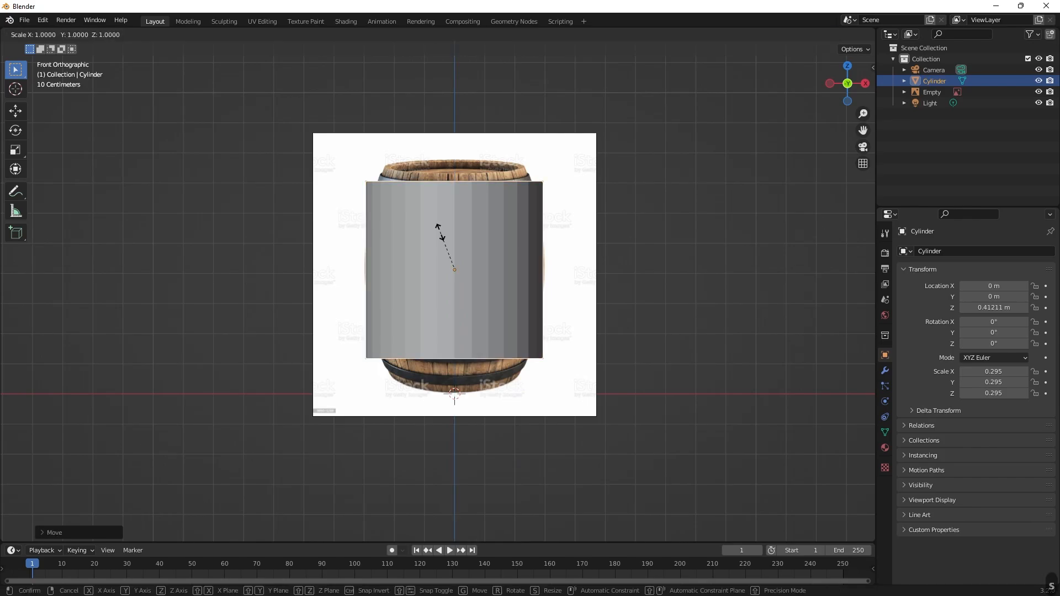
pyautogui.press('z')
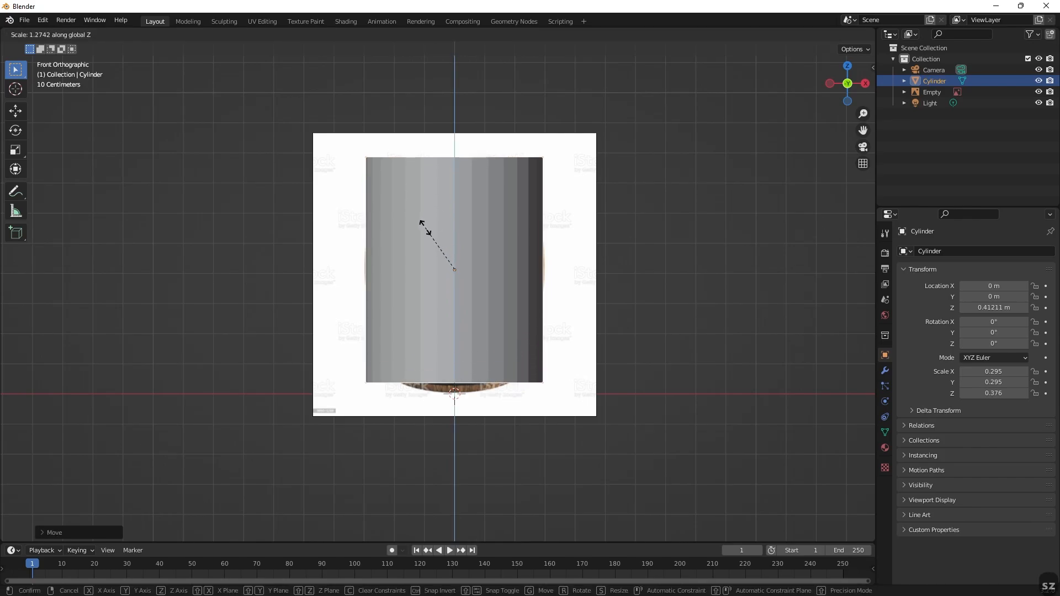
pyautogui.click(425, 227)
# Lower the cylinder to a Z location of about 0.388 m and stretch its Z scale to about 0.396 to cover the barrel's height.
pyautogui.press('g')
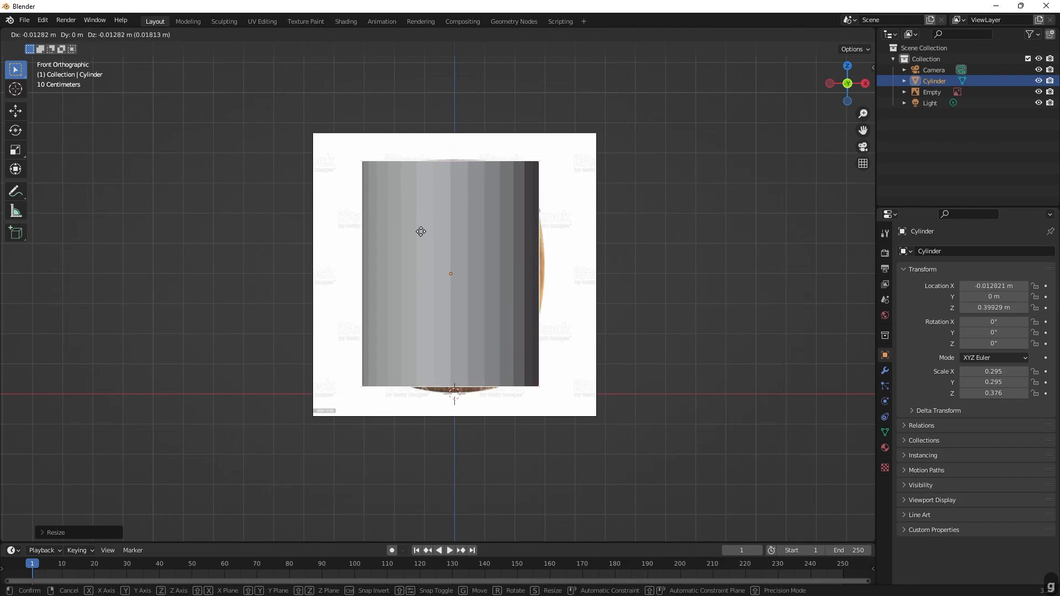
pyautogui.press('z')
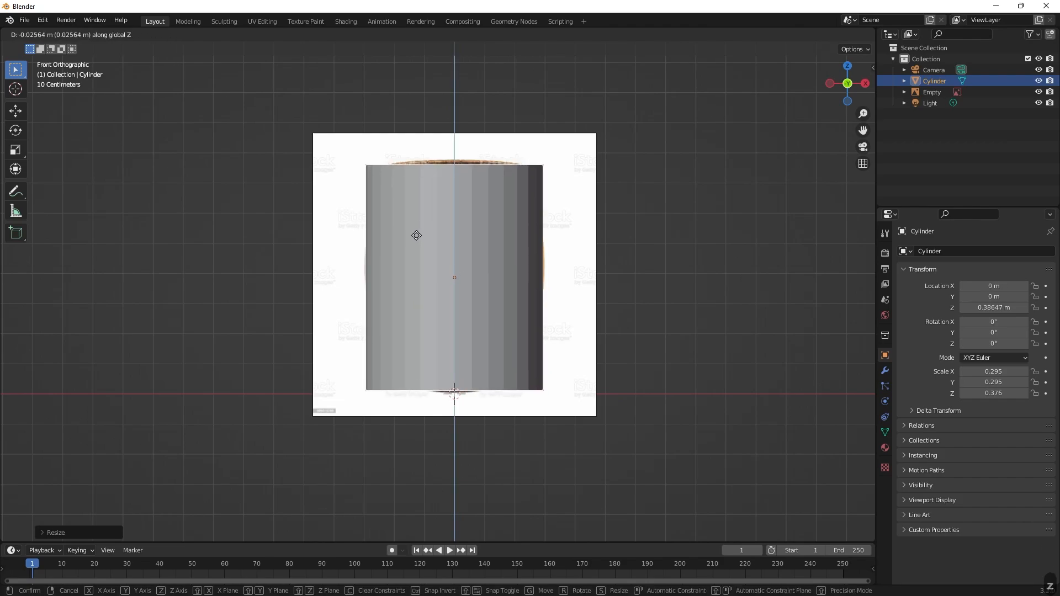
pyautogui.click(416, 236)
pyautogui.press('s')
pyautogui.press('z')
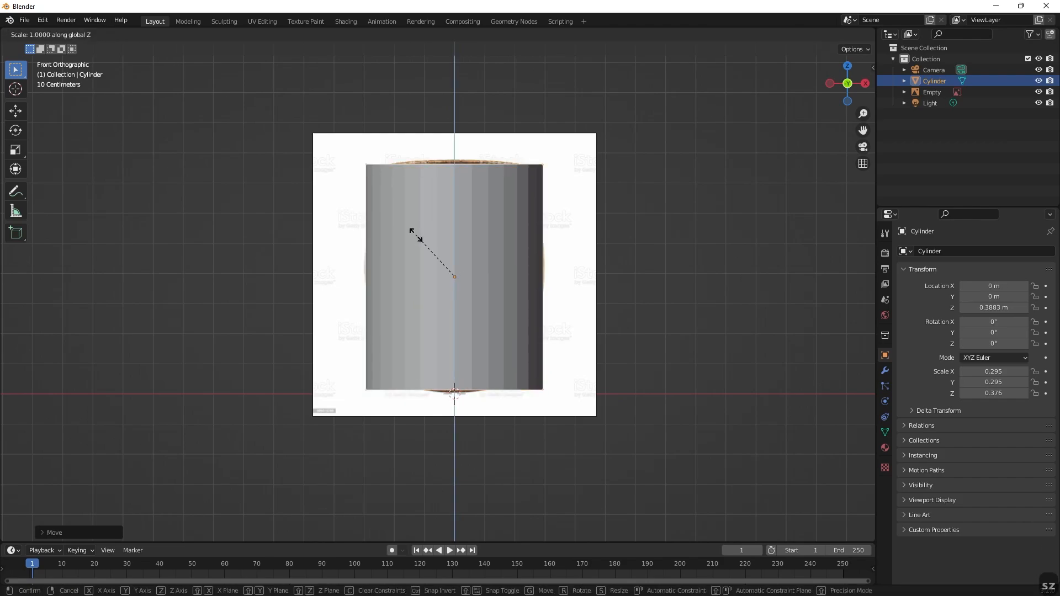
pyautogui.click(413, 234)
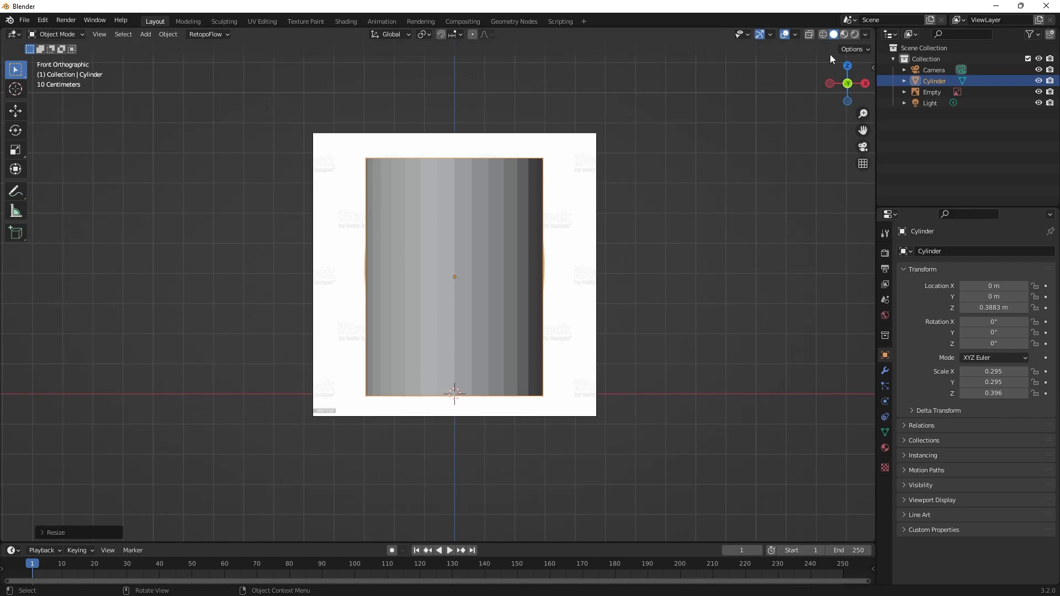
# Compare the cylinder with the barrel reference in the front view by alternating between wireframe and solid shading.
pyautogui.click(819, 35)
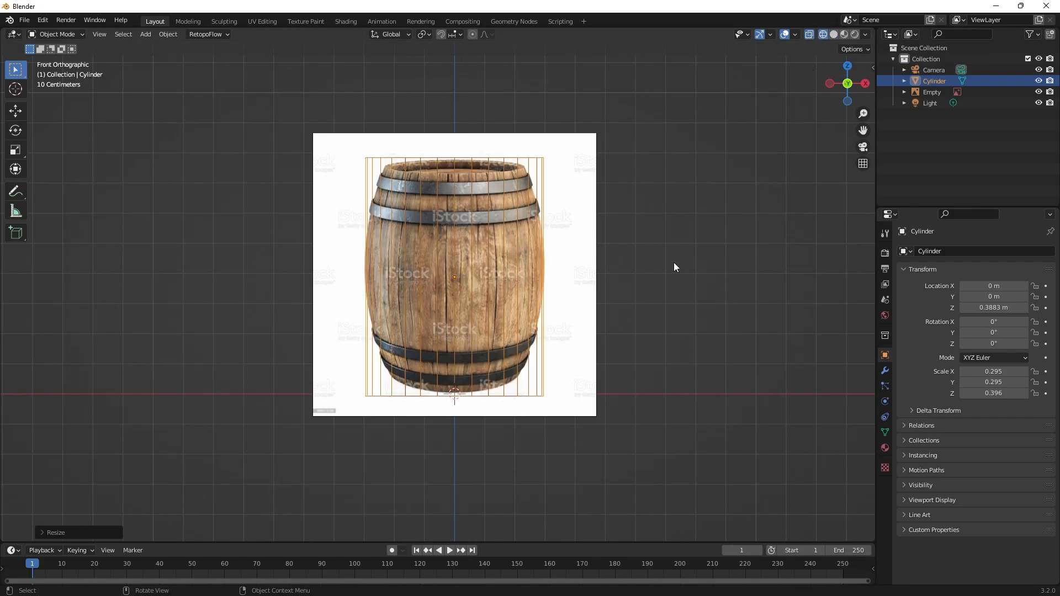
pyautogui.press('z')
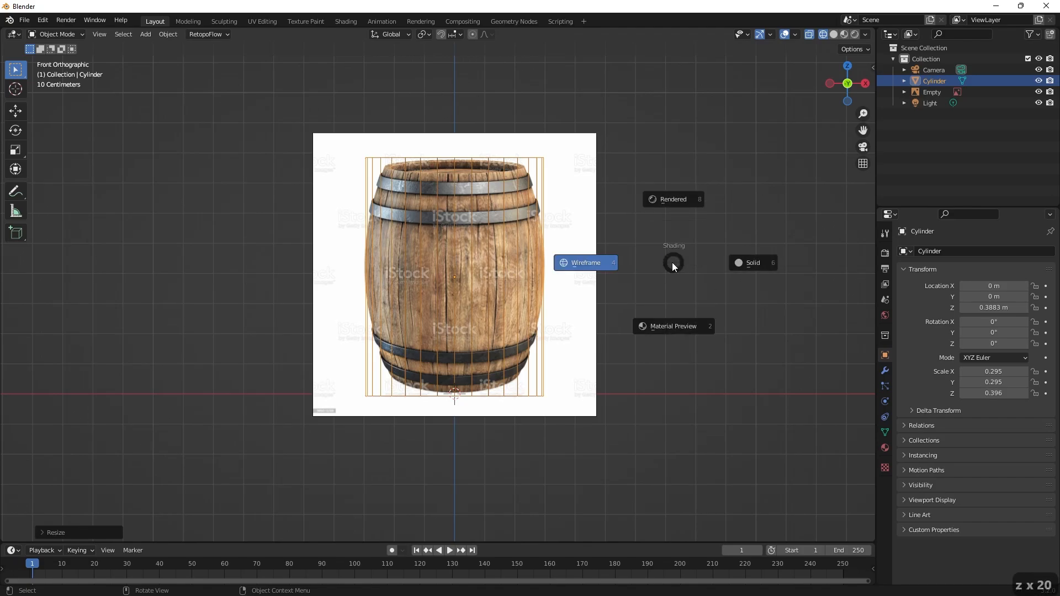
pyautogui.click(762, 257)
pyautogui.press('z')
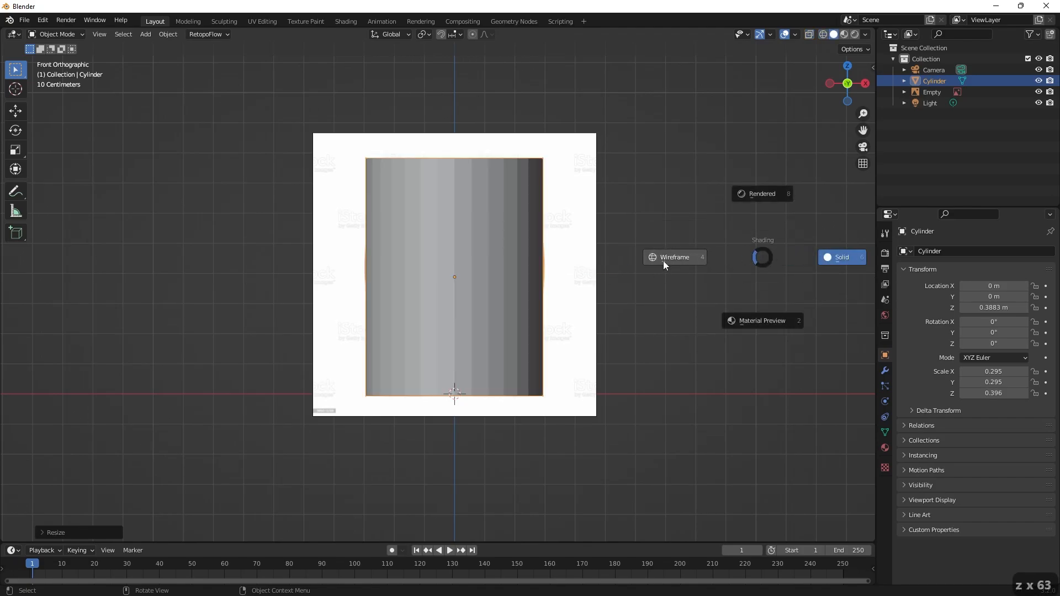
pyautogui.click(664, 260)
pyautogui.press('z')
pyautogui.click(737, 254)
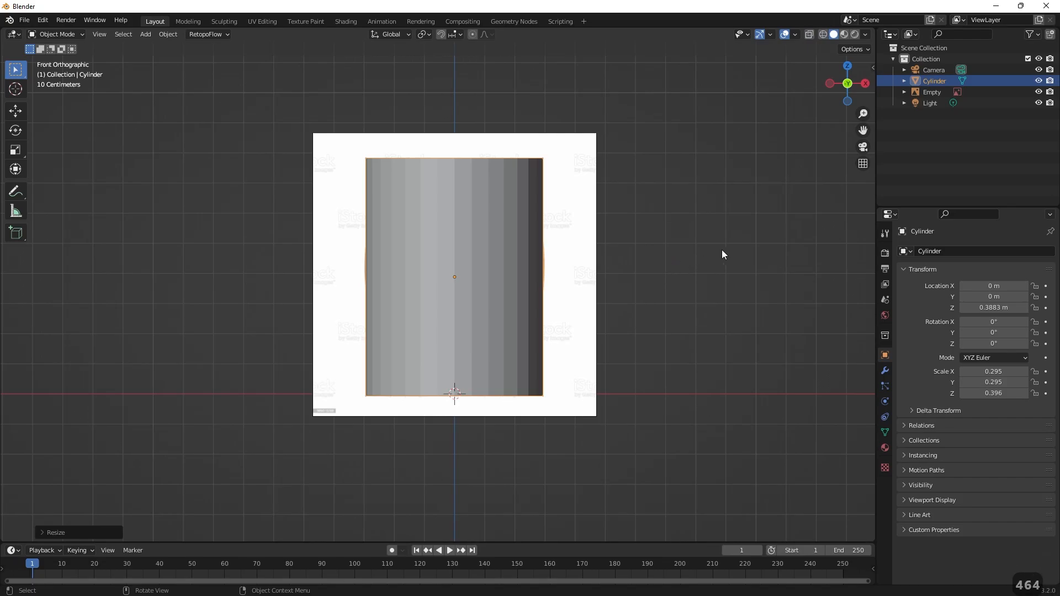
# Examine the cylinder against the reference image in perspective, alternating between wireframe and solid shading.
pyautogui.press('KP_4')
pyautogui.press('KP_6')
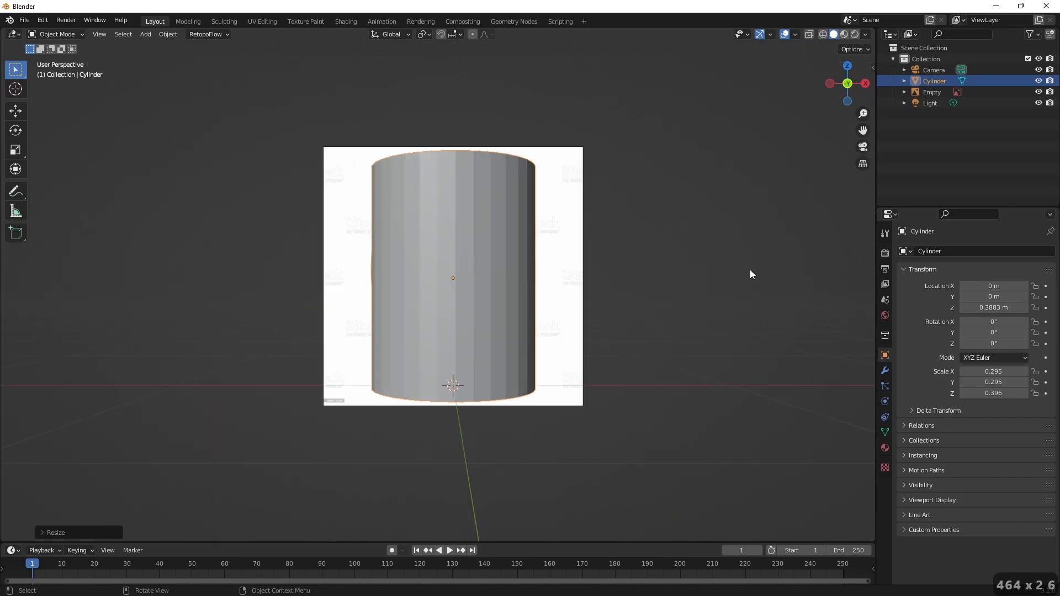
pyautogui.keyDown('alt'); pyautogui.moveTo(695, 297); pyautogui.dragTo(689, 300); pyautogui.keyUp('alt')
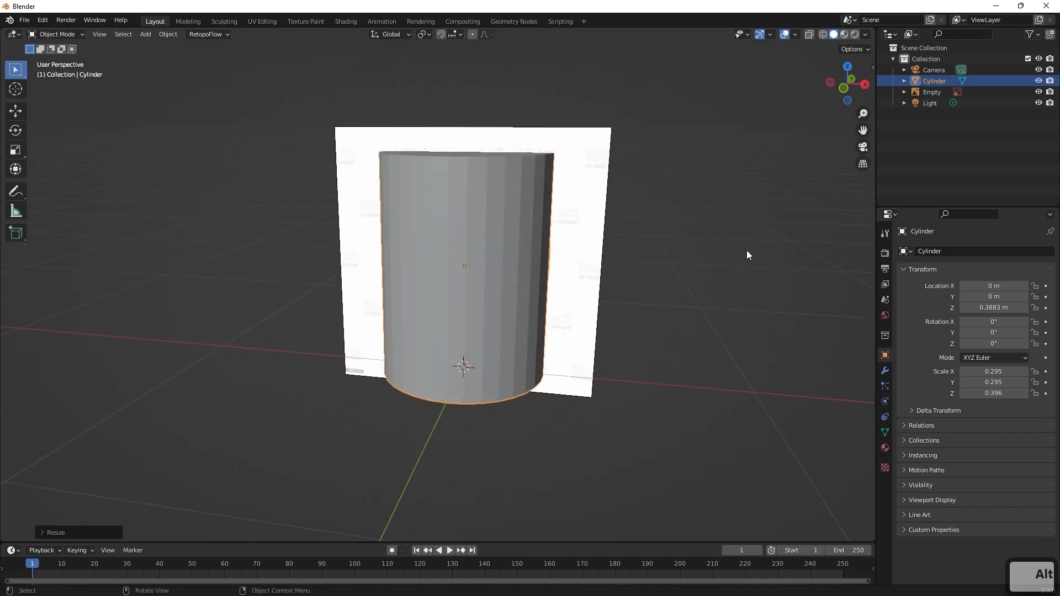
pyautogui.press('z')
pyautogui.press('4')
pyautogui.press('z')
pyautogui.press('6')
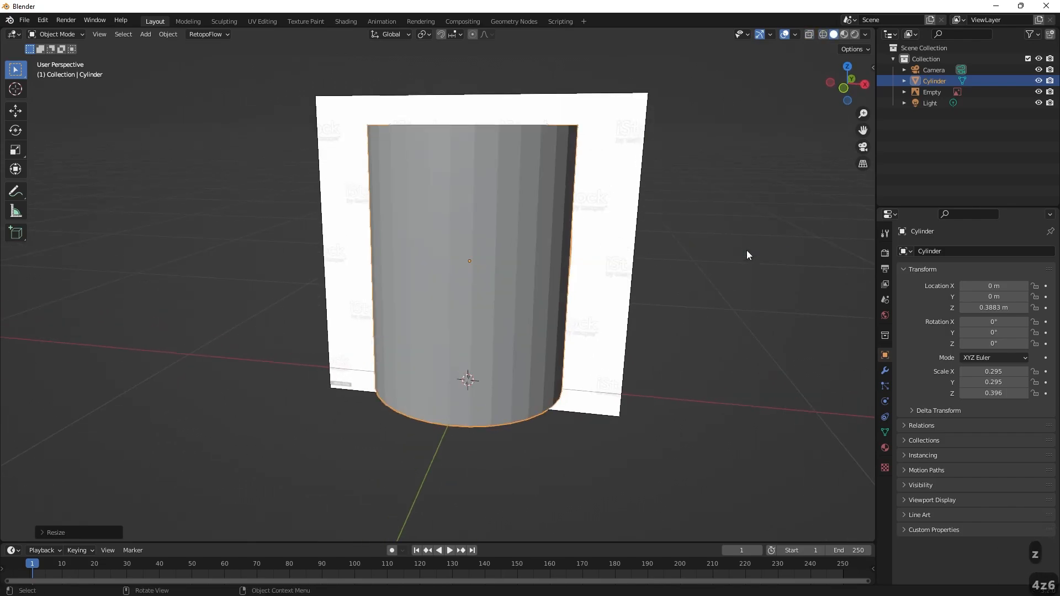
# Set the viewport shading to wireframe and return to the front orthographic view of the barrel.
pyautogui.press('z')
pyautogui.click(526, 229)
pyautogui.moveTo(618, 249); pyautogui.dragTo(640, 223, button='middle')
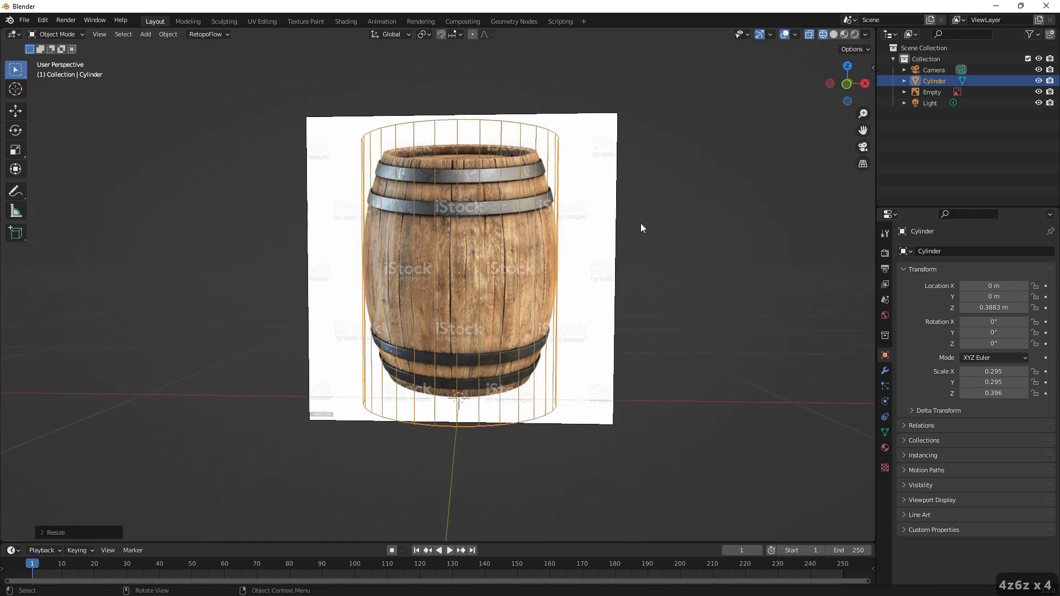
pyautogui.press('1')
pyautogui.press('z')
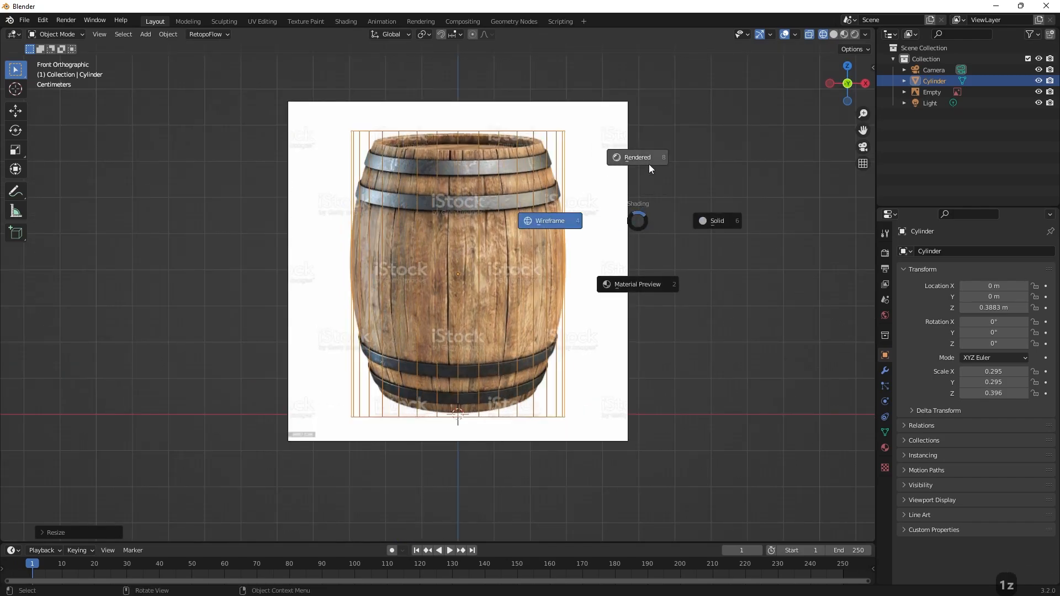
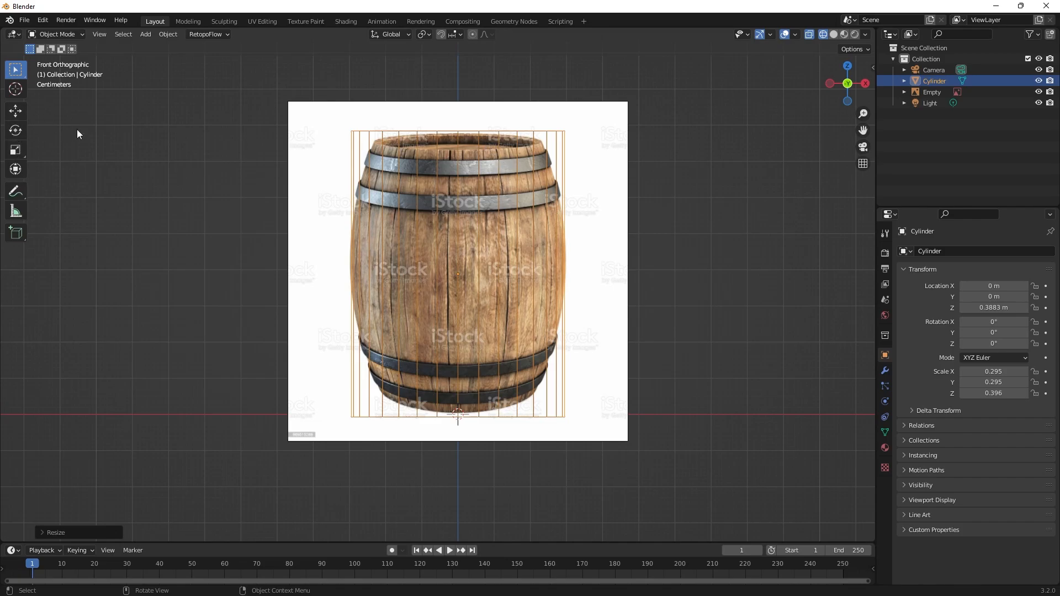
# Add horizontal loop cuts to the cylinder mesh at mid-height and at three evenly spaced levels above it.
pyautogui.press('Tab')
pyautogui.click(106, 34)
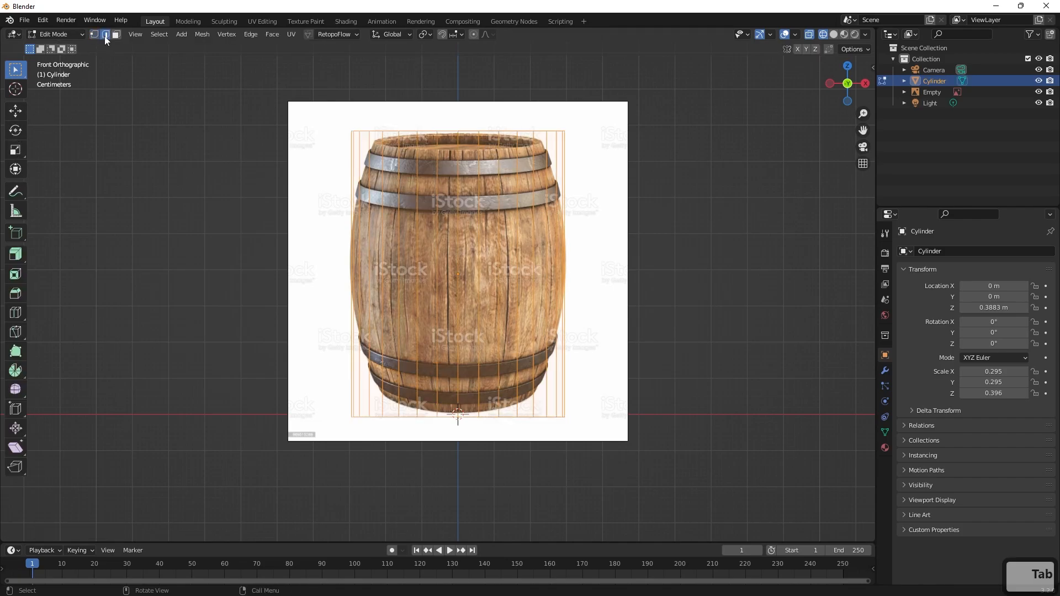
pyautogui.click(16, 312)
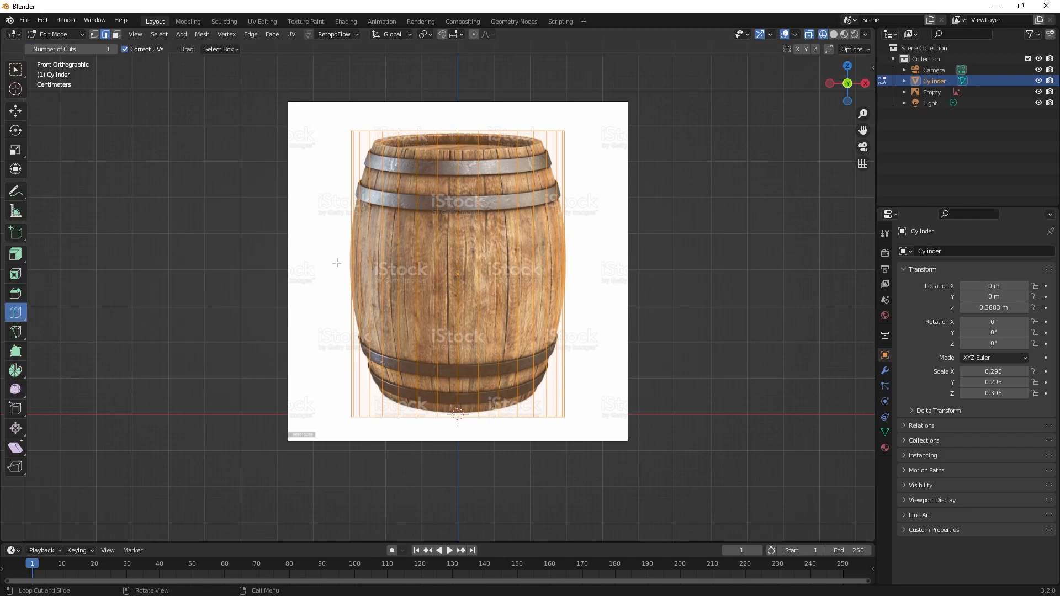
pyautogui.click(371, 265)
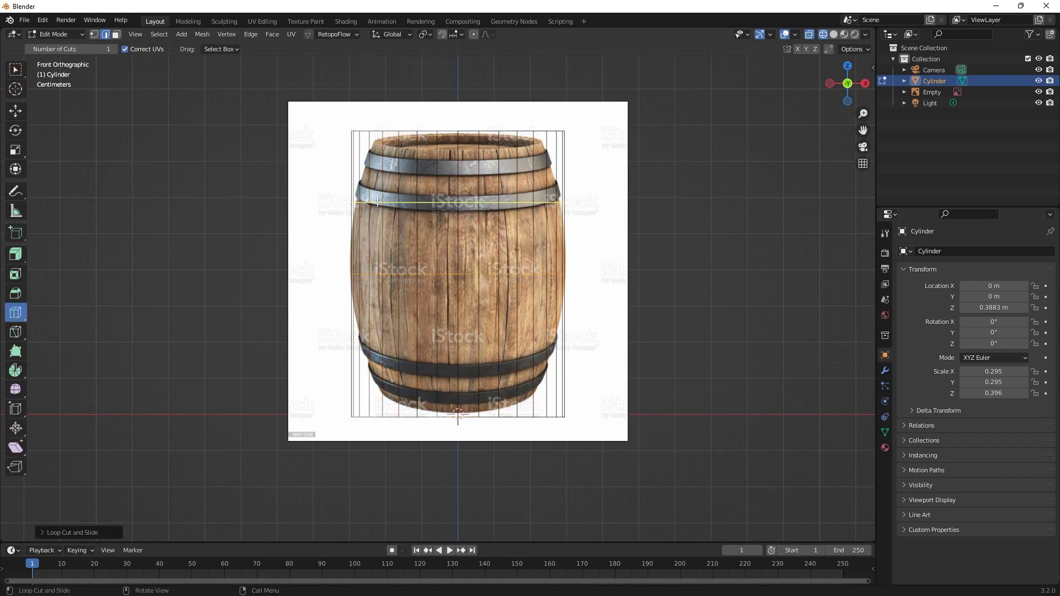
pyautogui.click(376, 237)
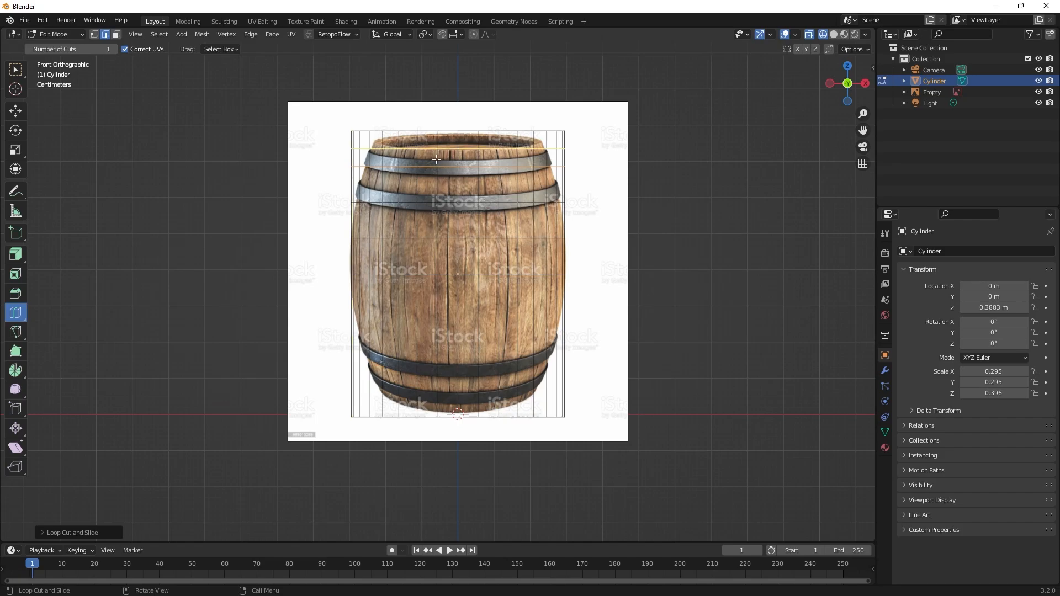
# Scale the cylinder's top ring of vertices inward to match the rim of the barrel in the reference image.
pyautogui.press('1')
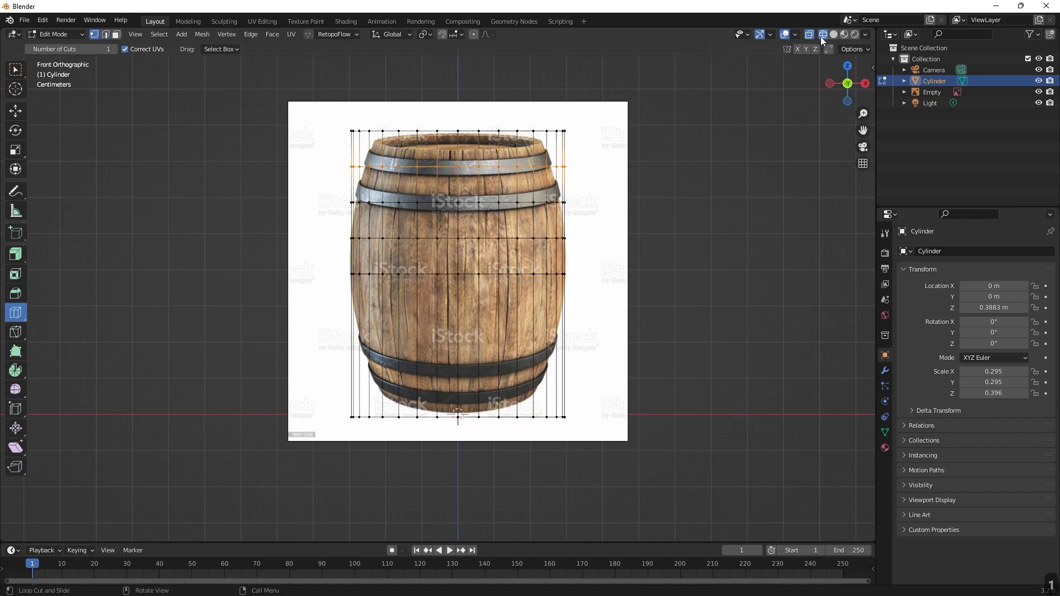
pyautogui.click(15, 70)
pyautogui.moveTo(302, 103); pyautogui.dragTo(639, 150)
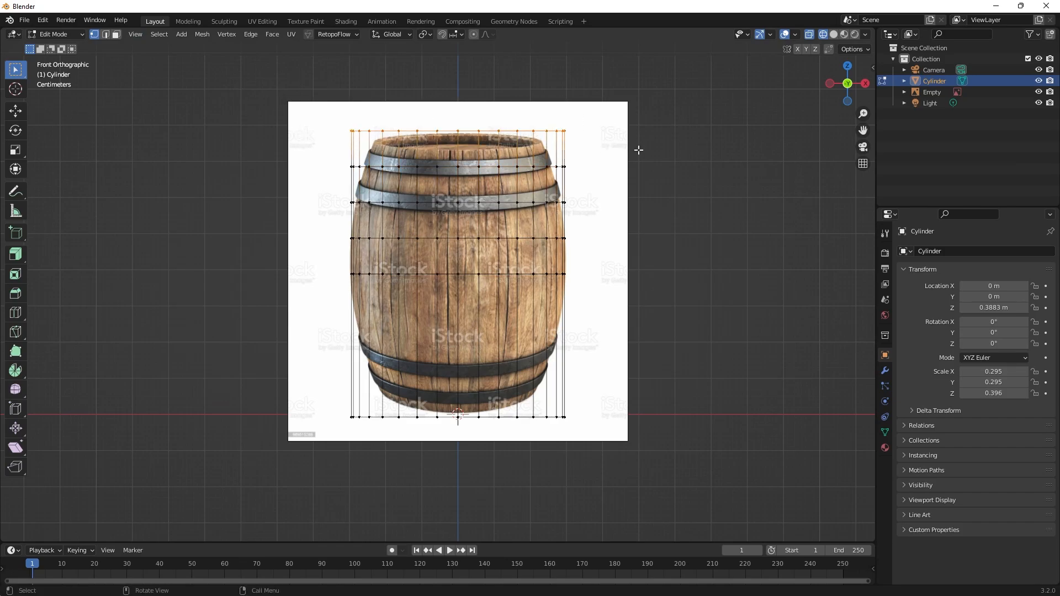
pyautogui.press('s')
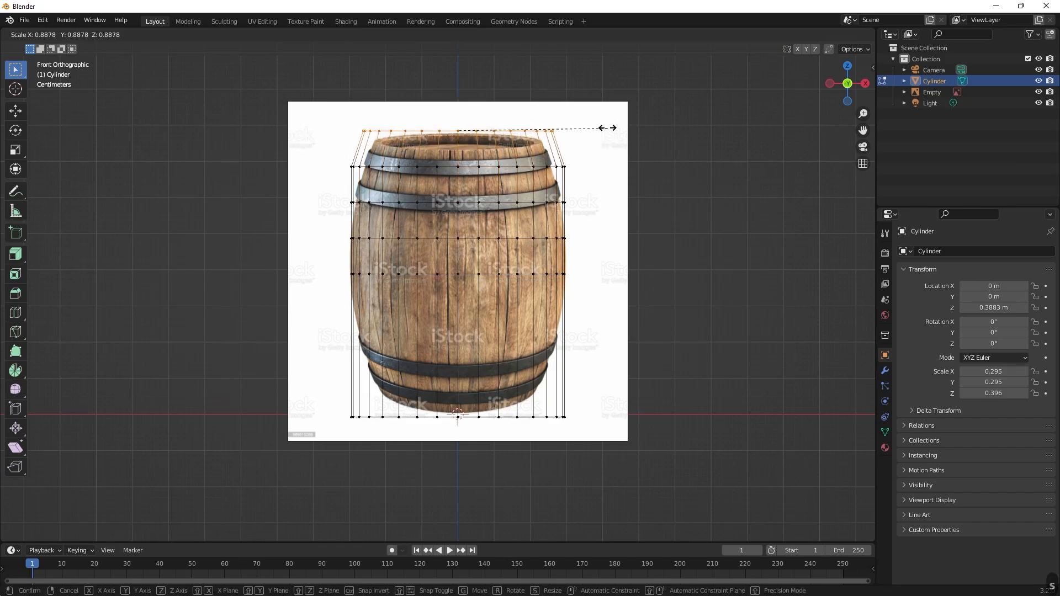
pyautogui.click(579, 111)
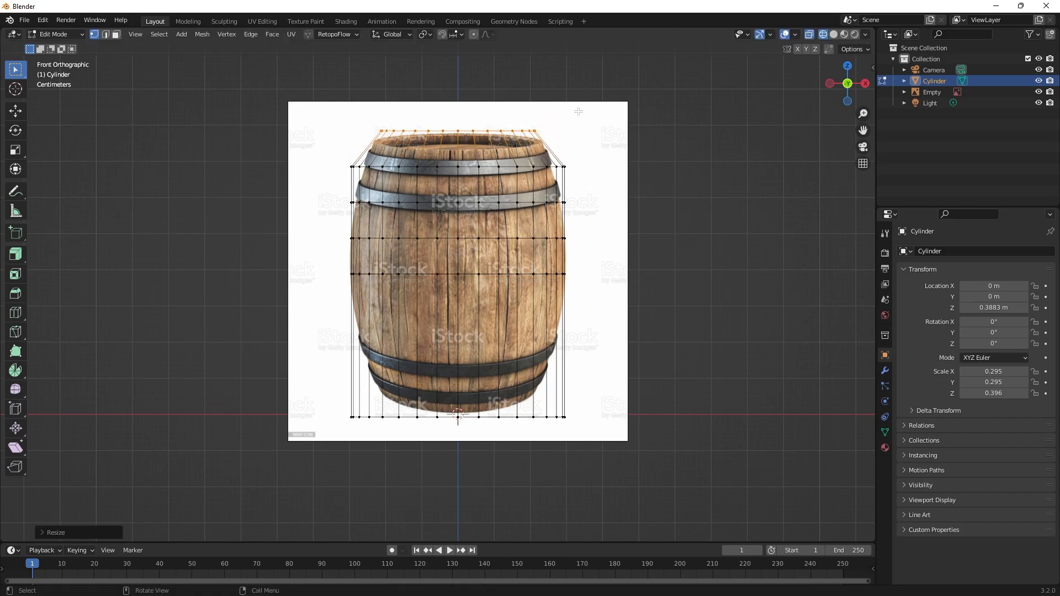
# Scale the second and third vertex rings from the top inward to follow the barrel's outline.
pyautogui.moveTo(616, 149); pyautogui.dragTo(310, 194)
pyautogui.press('s')
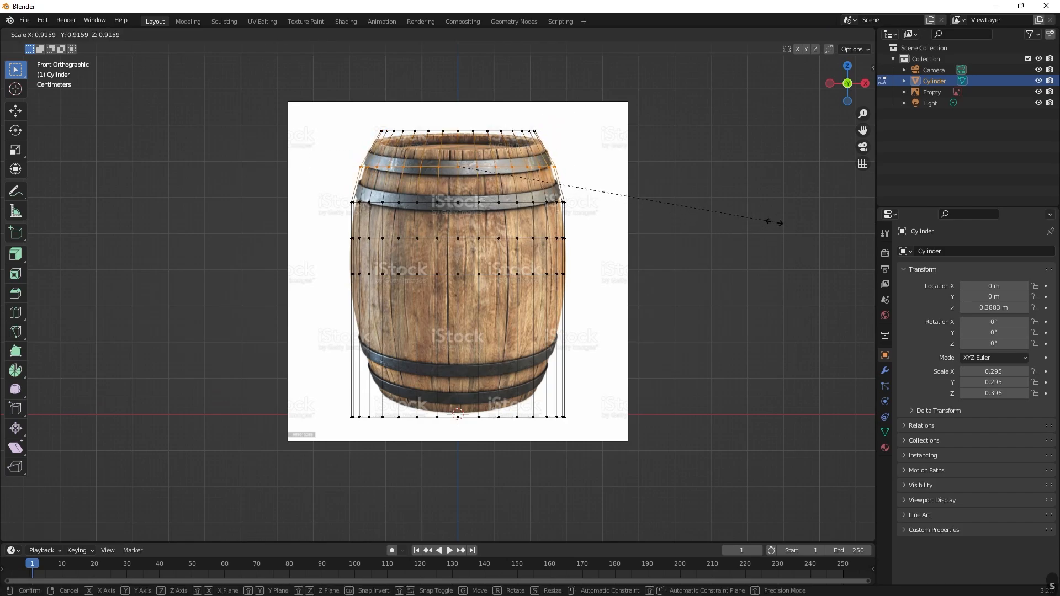
pyautogui.click(762, 213)
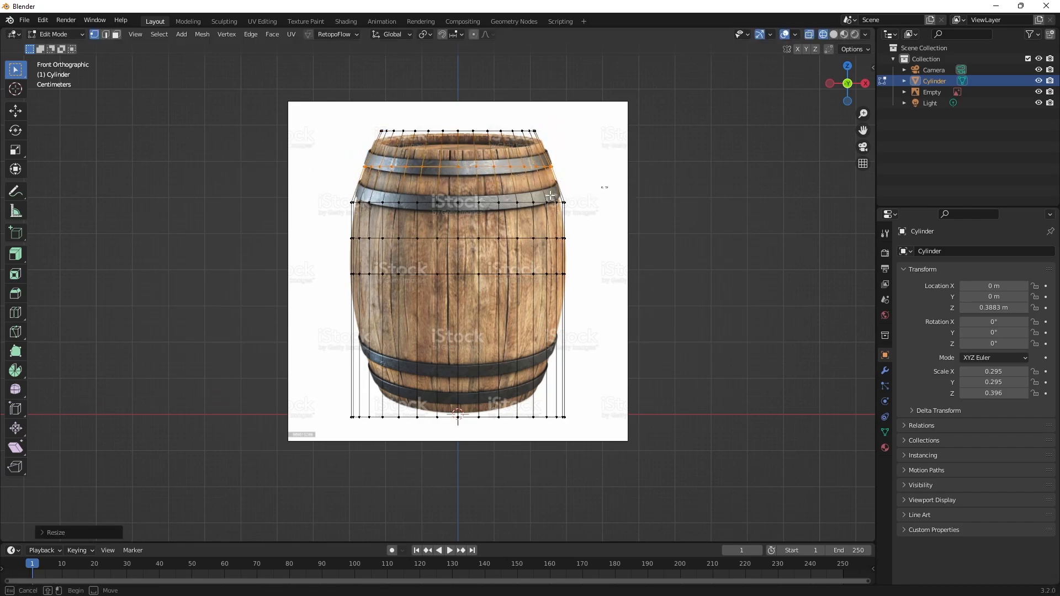
pyautogui.moveTo(607, 180); pyautogui.dragTo(328, 218)
pyautogui.press('s')
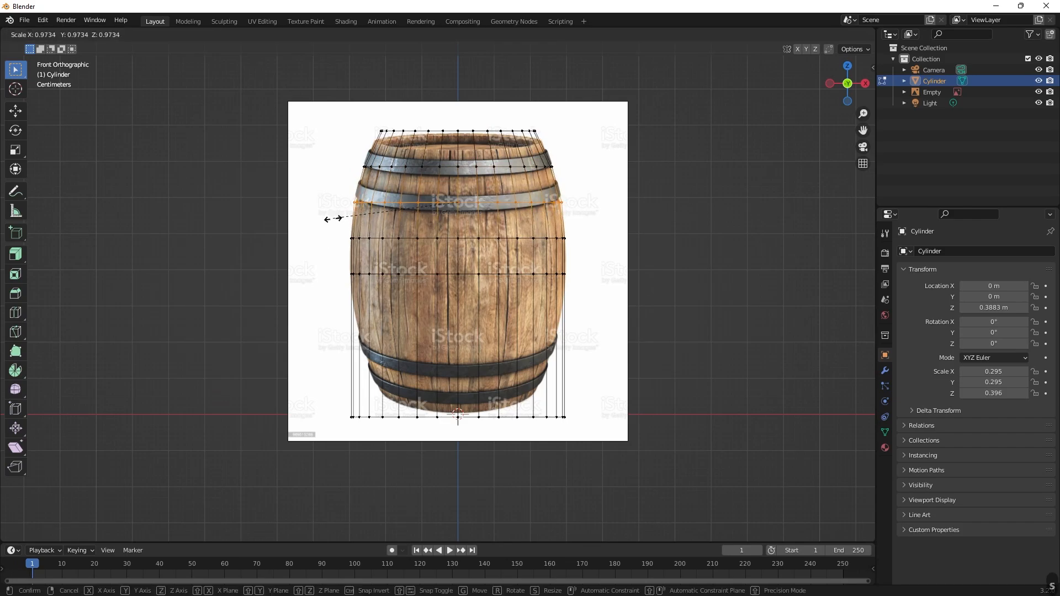
pyautogui.click(332, 220)
# Scale the cylinder's middle vertex ring outward to about 1.014 to match the barrel's widest part.
pyautogui.scroll(4, 636, 268)
pyautogui.moveTo(757, 142); pyautogui.dragTo(189, 227)
pyautogui.press('s')
pyautogui.press('Escape')
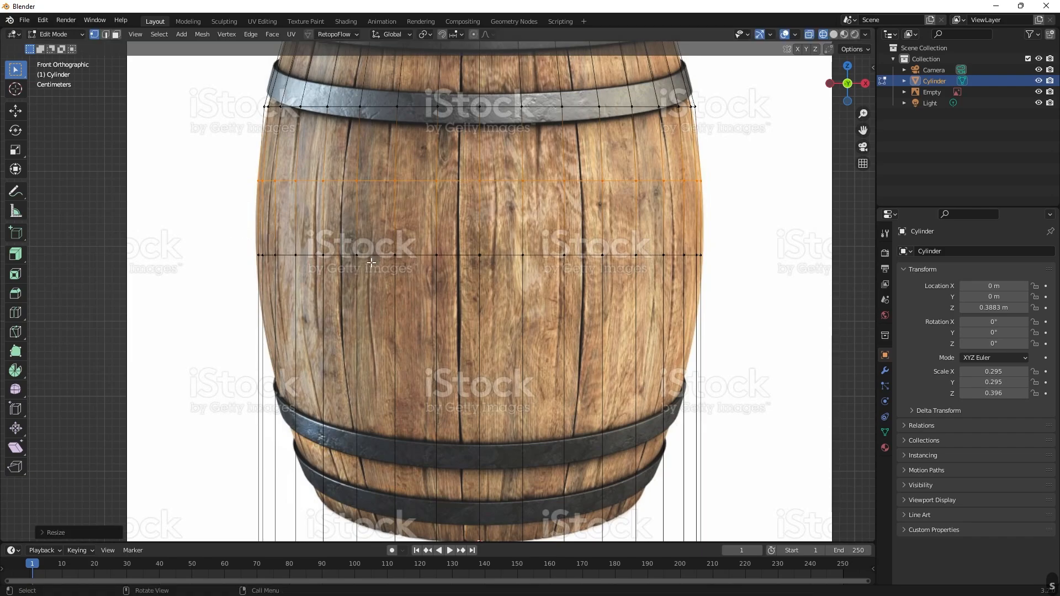
pyautogui.moveTo(705, 231); pyautogui.dragTo(209, 307)
pyautogui.press('s')
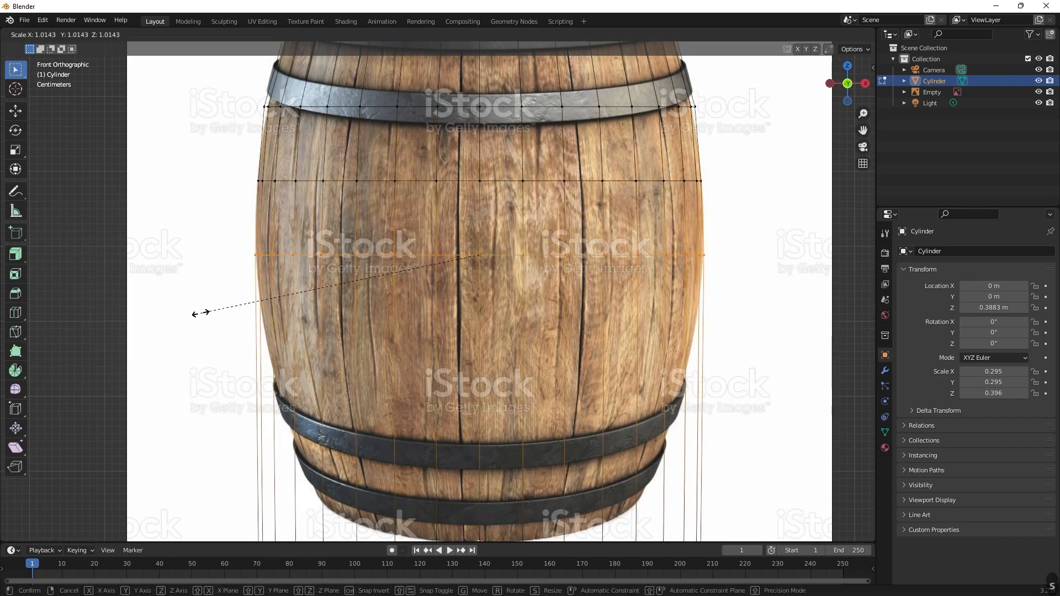
pyautogui.click(203, 312)
pyautogui.scroll(-4, 479, 282)
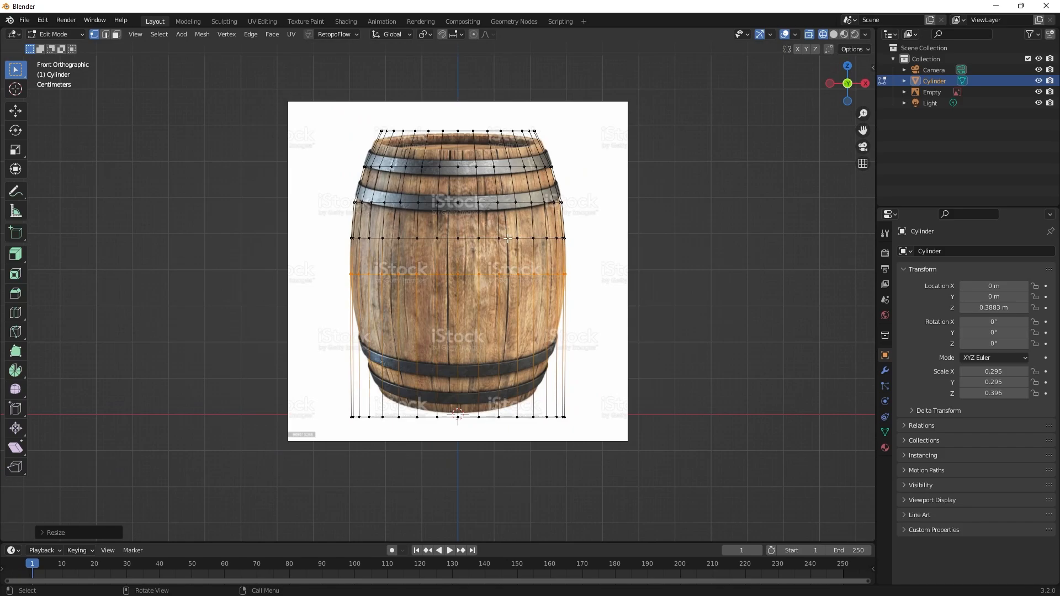
# Switch the viewport to solid shading and examine the tapered upper half of the cylinder from several angles.
pyautogui.moveTo(634, 243); pyautogui.dragTo(798, 315, button='middle')
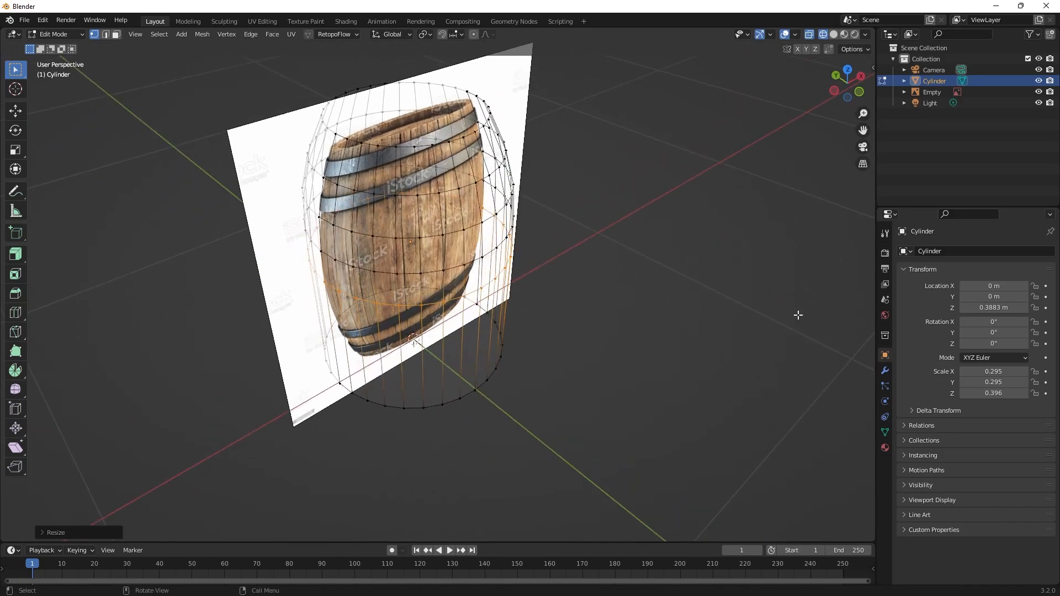
pyautogui.press('z')
pyautogui.click(752, 217)
pyautogui.moveTo(703, 222); pyautogui.dragTo(562, 163, button='middle')
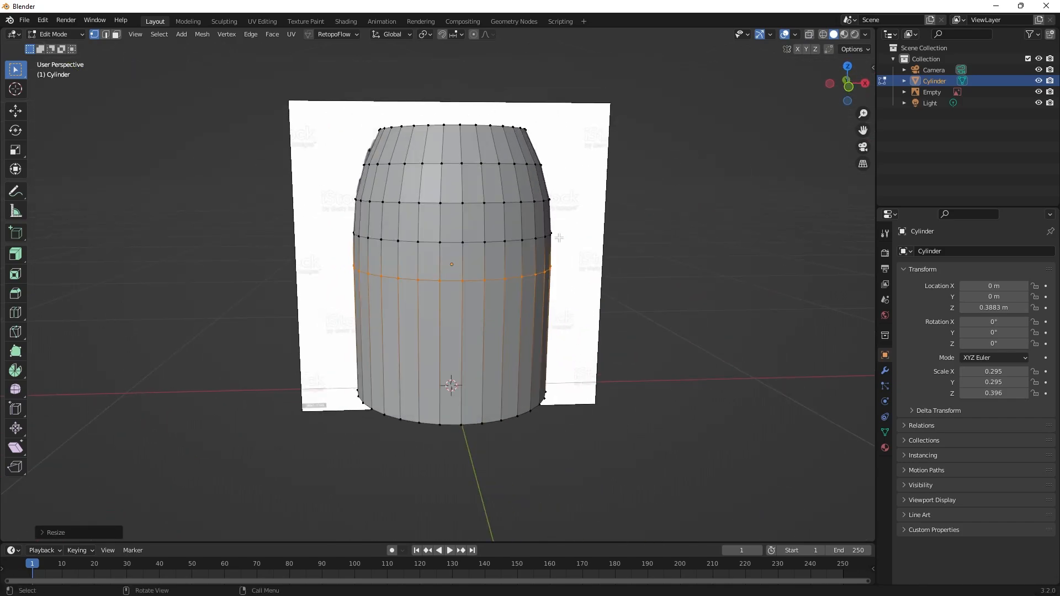
pyautogui.moveTo(560, 238); pyautogui.dragTo(475, 148, button='middle')
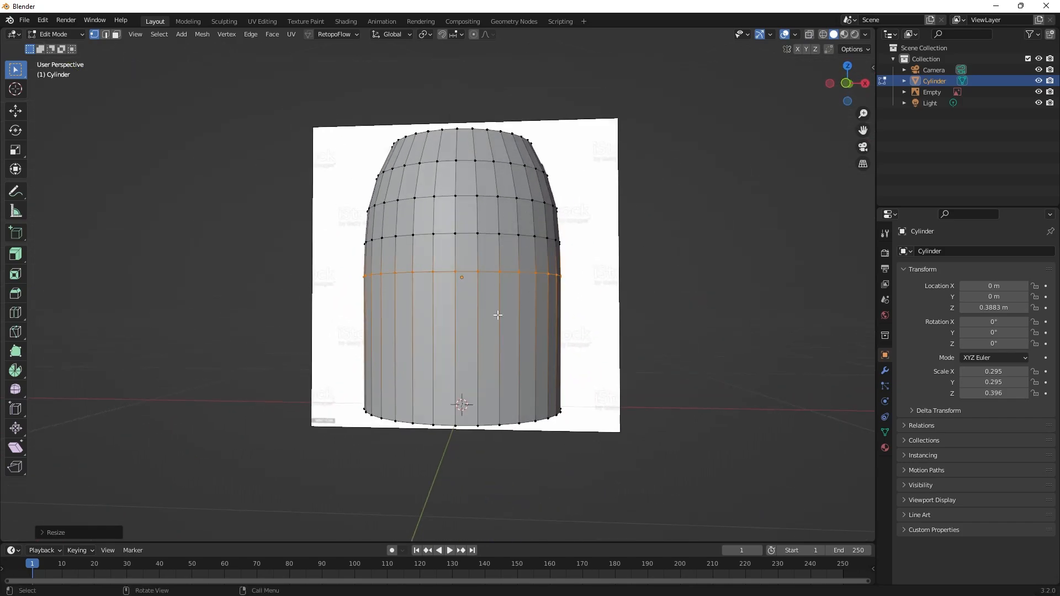
pyautogui.moveTo(646, 365); pyautogui.dragTo(684, 380, button='middle')
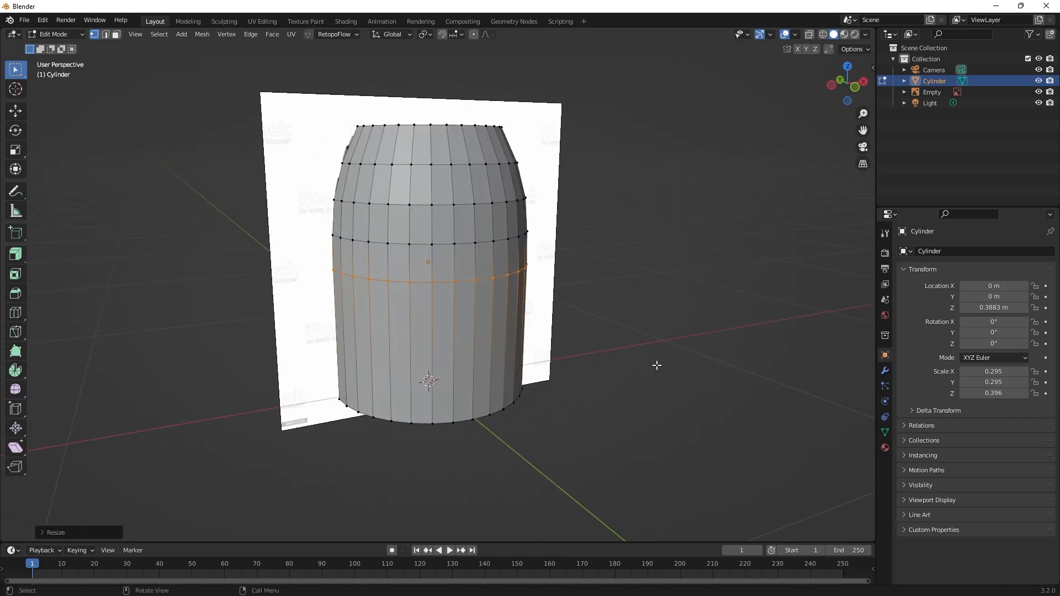
pyautogui.press('q')
pyautogui.click(671, 265)
pyautogui.moveTo(671, 265); pyautogui.dragTo(641, 267, button='middle')
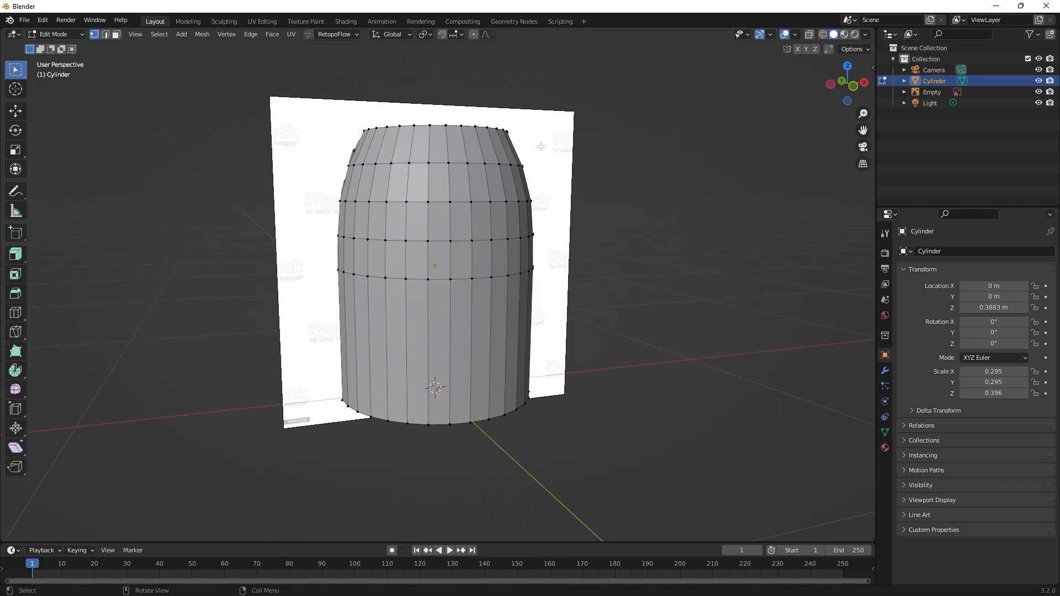
# Return to Object Mode and move the barrel reference image back along the Y axis to about 1.44 m.
pyautogui.press('Tab')
pyautogui.moveTo(620, 168); pyautogui.dragTo(569, 131, button='middle')
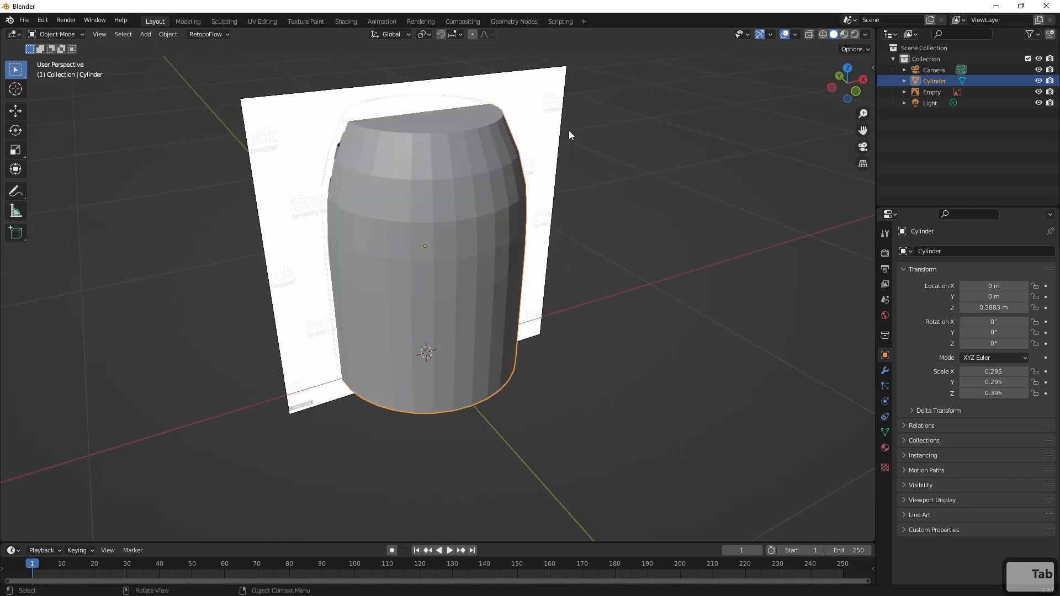
pyautogui.click(541, 116)
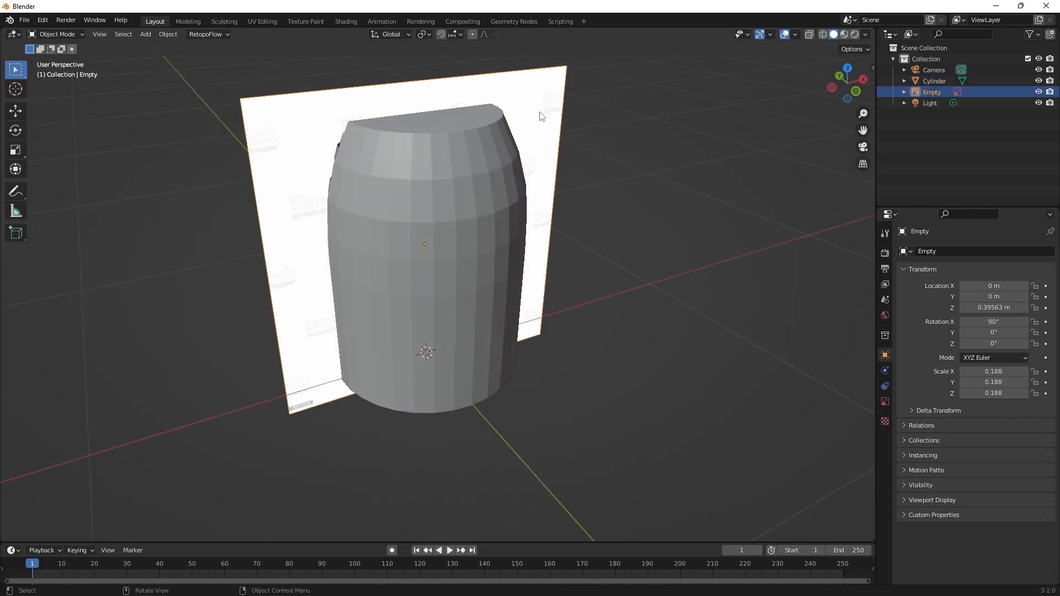
pyautogui.press('g')
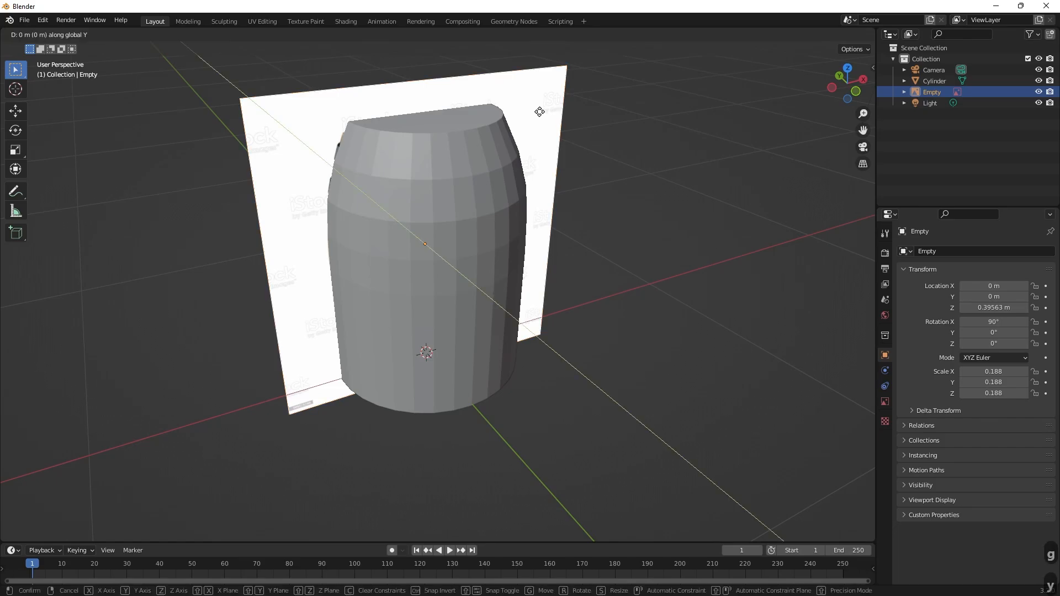
pyautogui.press('y')
pyautogui.click(557, 457)
pyautogui.moveTo(558, 456); pyautogui.dragTo(485, 289, button='middle')
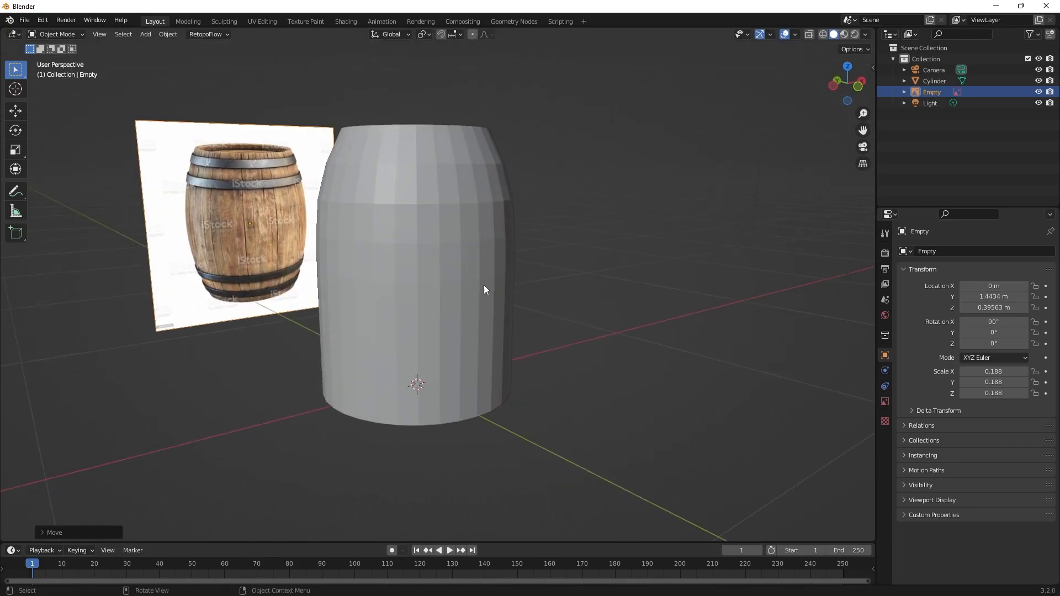
# Add a Mirror modifier to the cylinder.
pyautogui.click(464, 291)
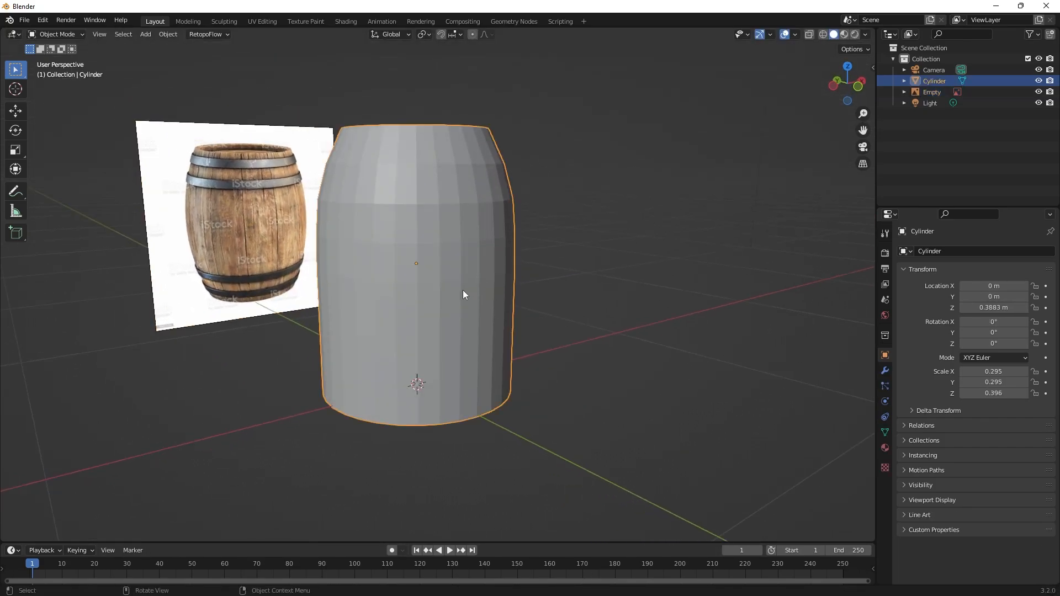
pyautogui.click(887, 370)
pyautogui.click(934, 250)
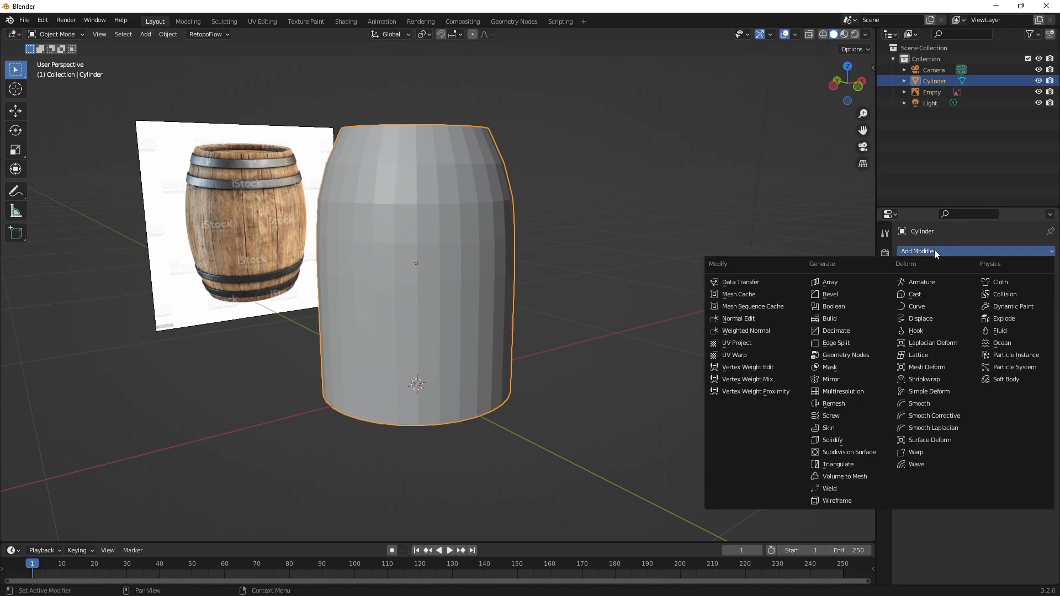
pyautogui.click(839, 381)
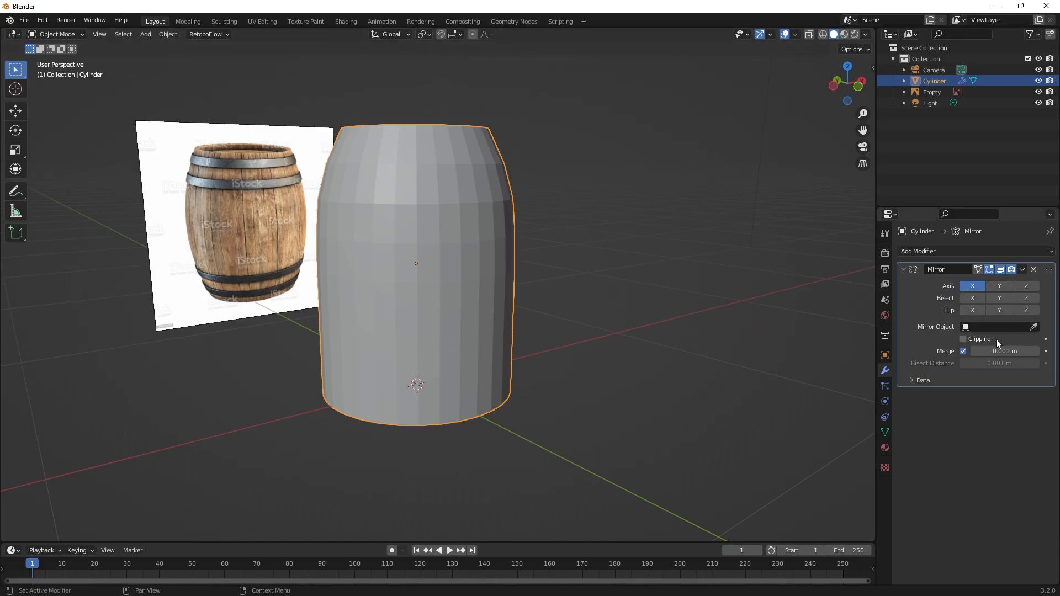
# Try to assign the cylinder as its own mirror object, and turn off all of the modifier's mirror axes.
pyautogui.click(1031, 328)
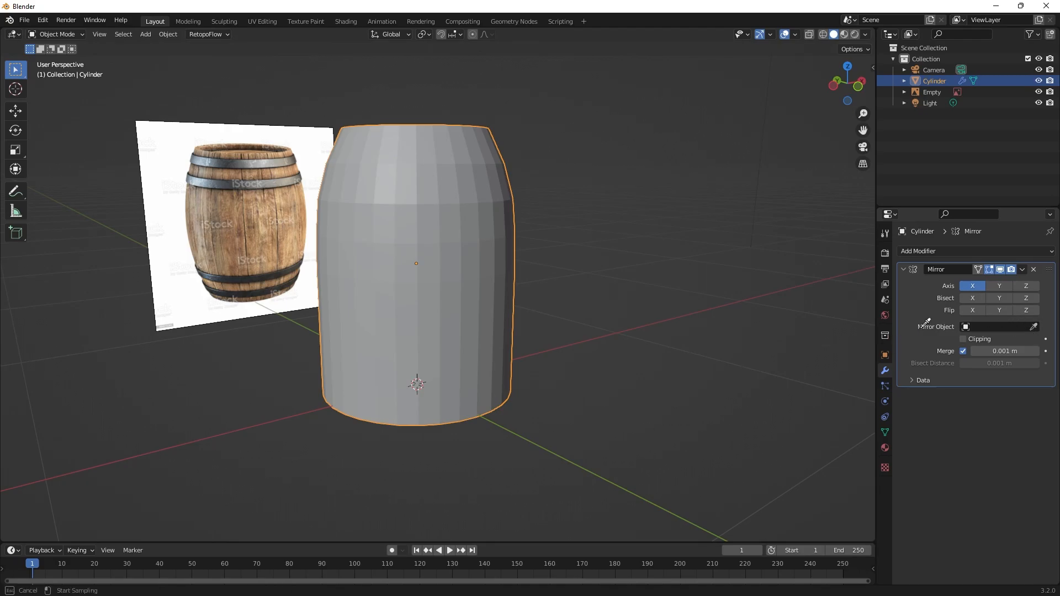
pyautogui.click(461, 258)
pyautogui.moveTo(735, 348); pyautogui.dragTo(800, 342, button='middle')
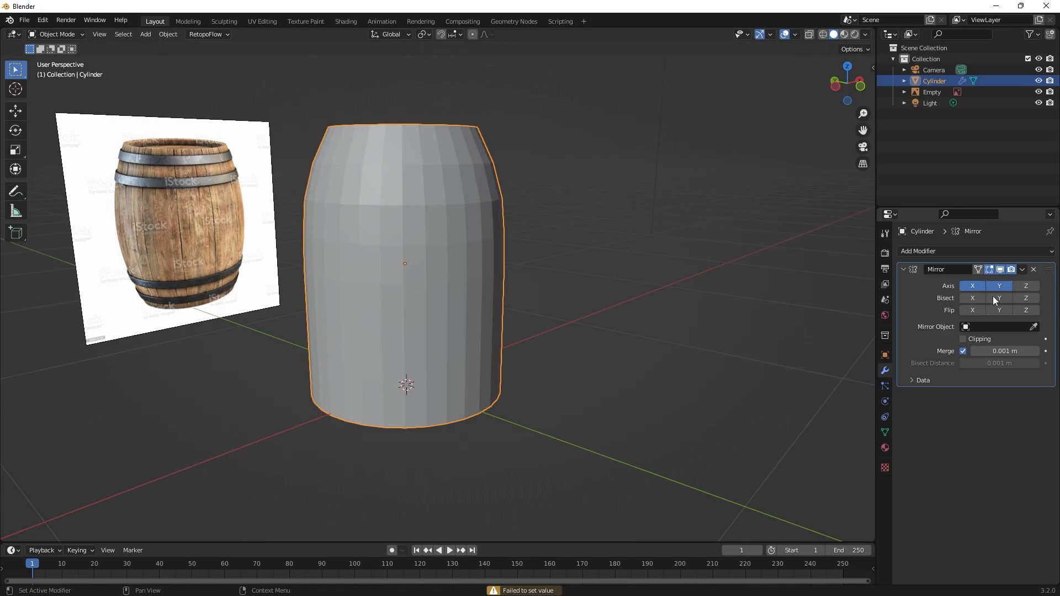
pyautogui.moveTo(591, 421); pyautogui.dragTo(564, 375, button='middle')
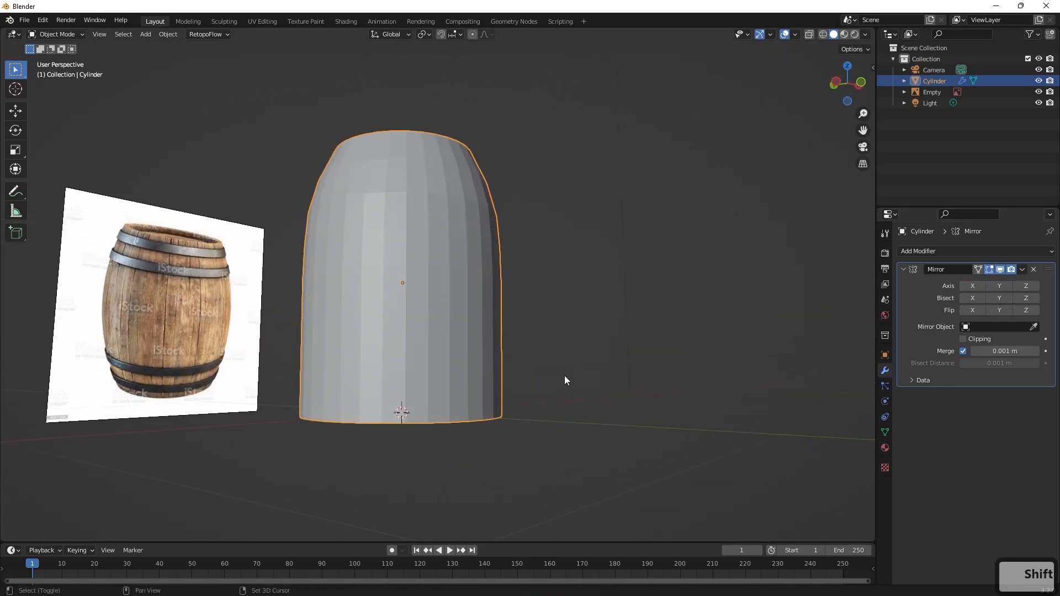
# Add a Plain Axes empty at the world origin.
pyautogui.hotkey('shift', 'a')
pyautogui.moveTo(564, 376)
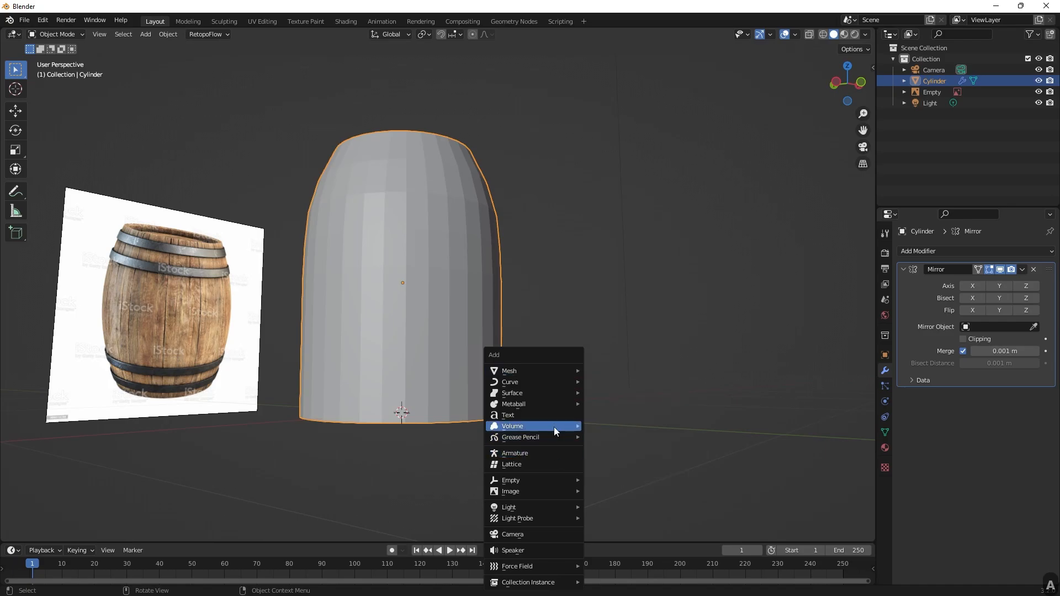
pyautogui.moveTo(541, 482)
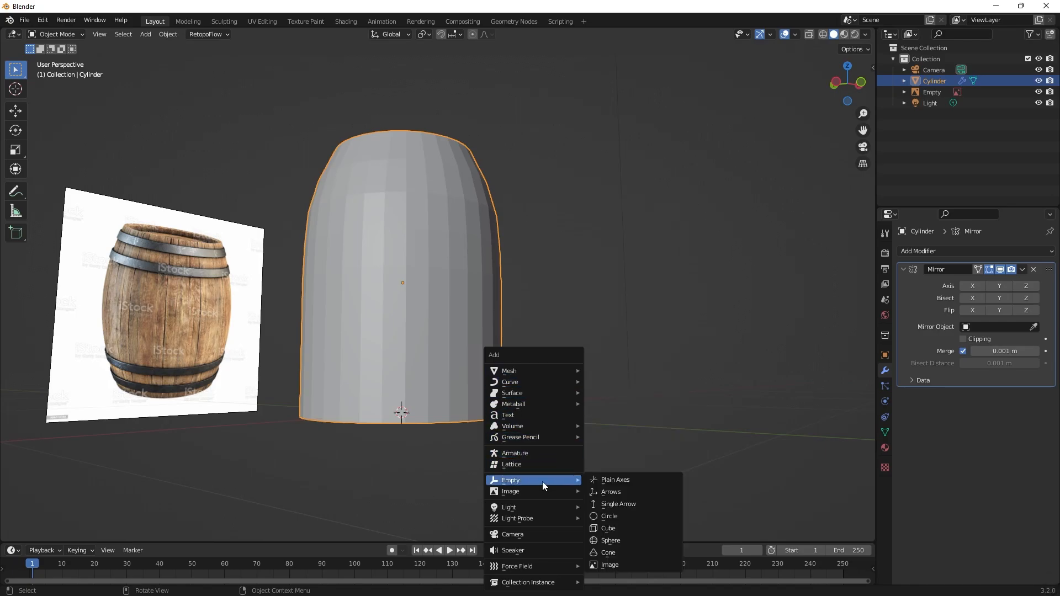
pyautogui.click(618, 482)
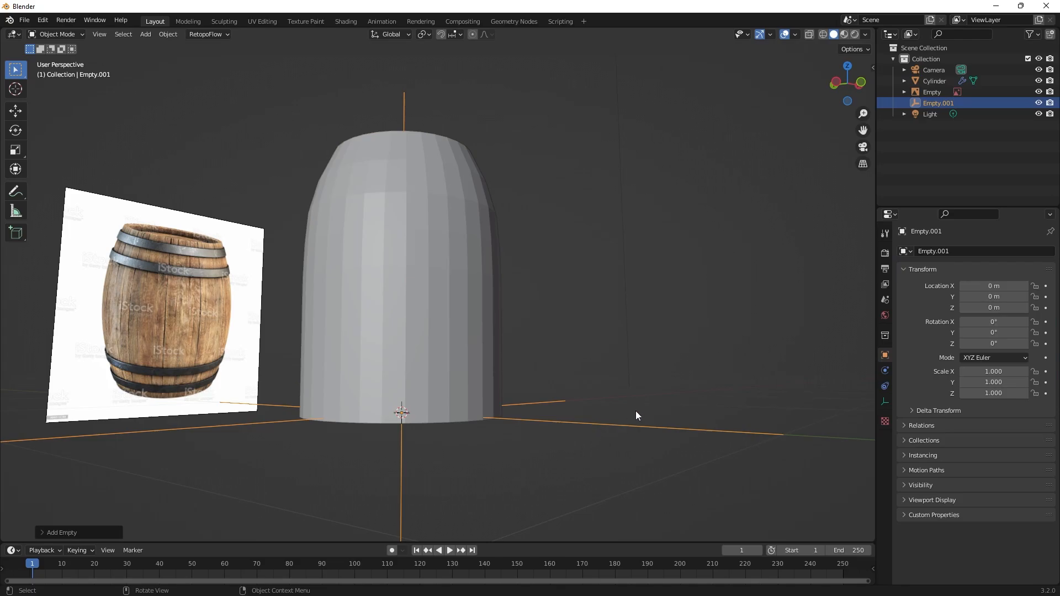
pyautogui.moveTo(635, 415); pyautogui.dragTo(631, 425, button='middle')
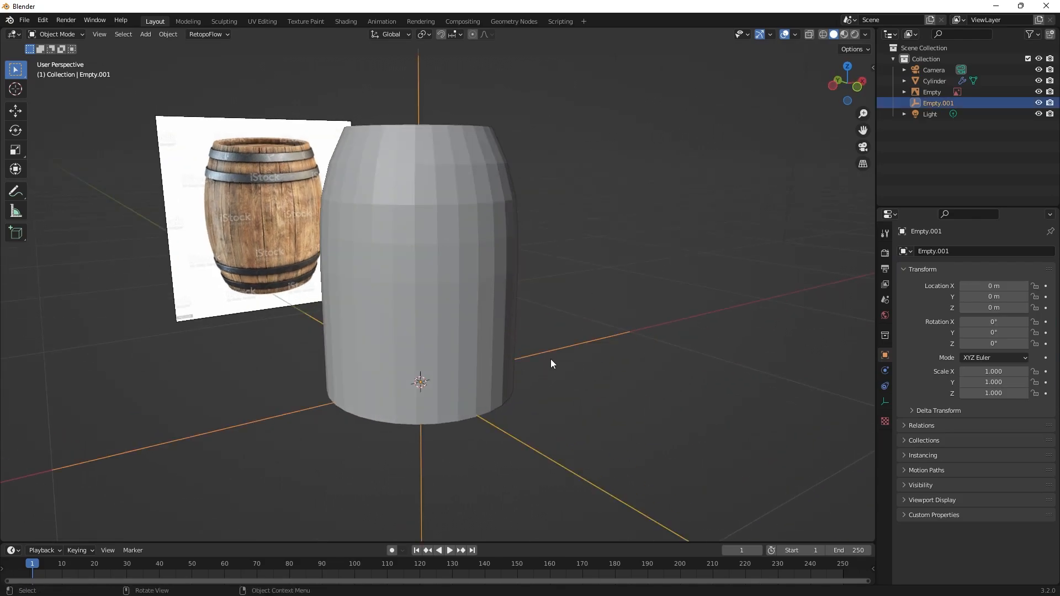
# Enable only the Z axis in the cylinder's Mirror modifier.
pyautogui.click(501, 235)
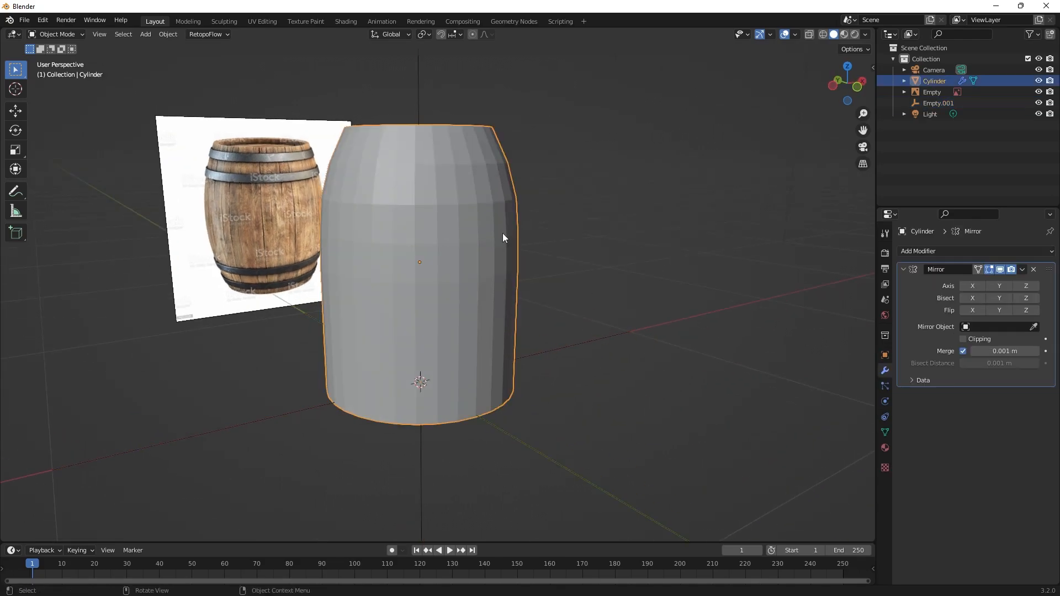
pyautogui.moveTo(610, 293); pyautogui.dragTo(581, 380)
pyautogui.click(455, 253)
pyautogui.click(999, 286)
pyautogui.click(1000, 286)
pyautogui.click(1022, 285)
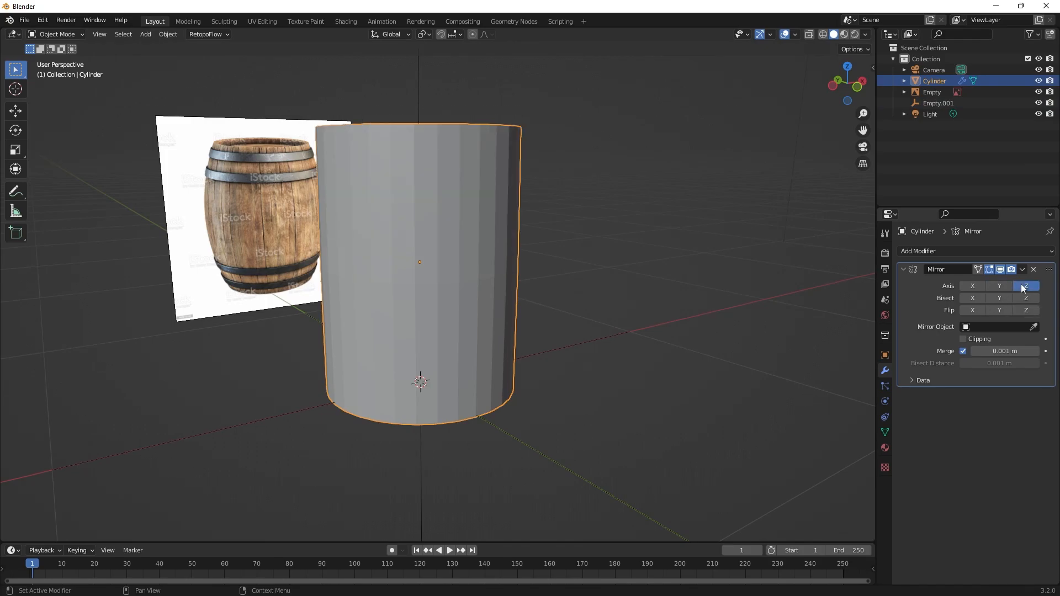
# Try the reference image's empty as the Mirror modifier's mirror object, and clear it again.
pyautogui.scroll(-2, 597, 270)
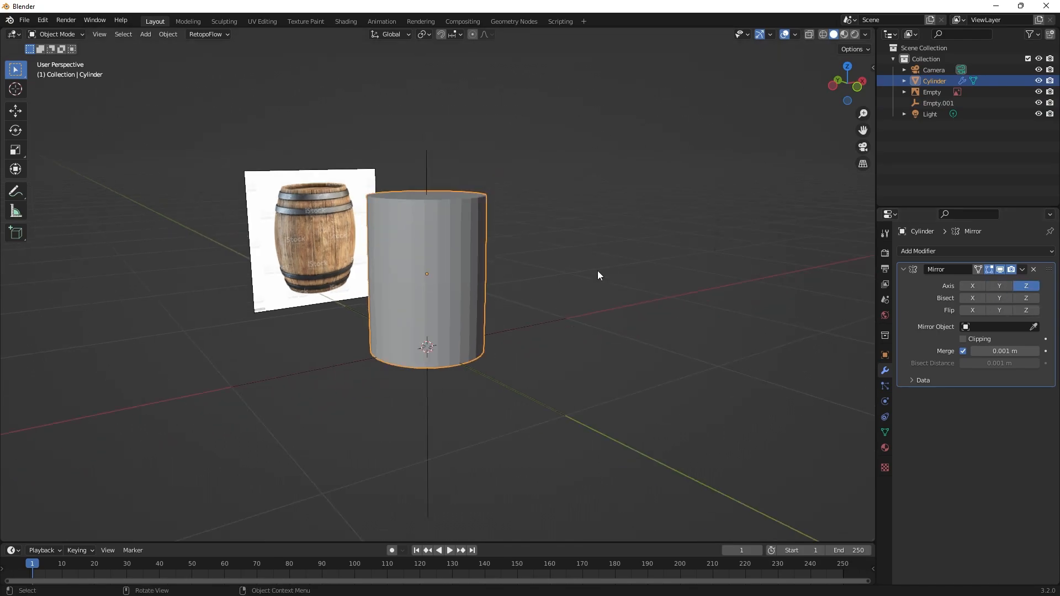
pyautogui.click(1034, 326)
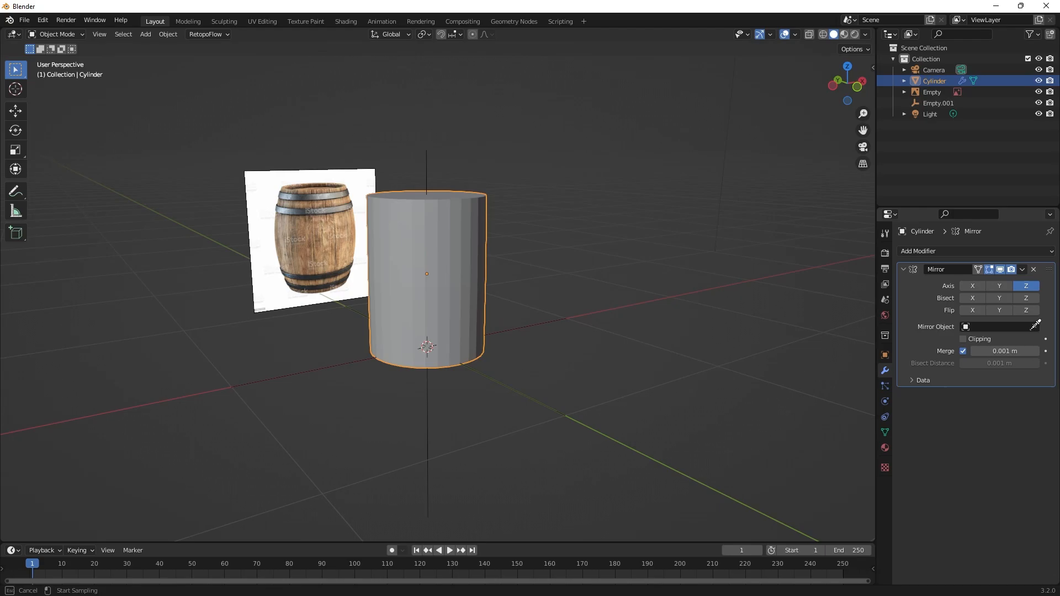
pyautogui.click(935, 91)
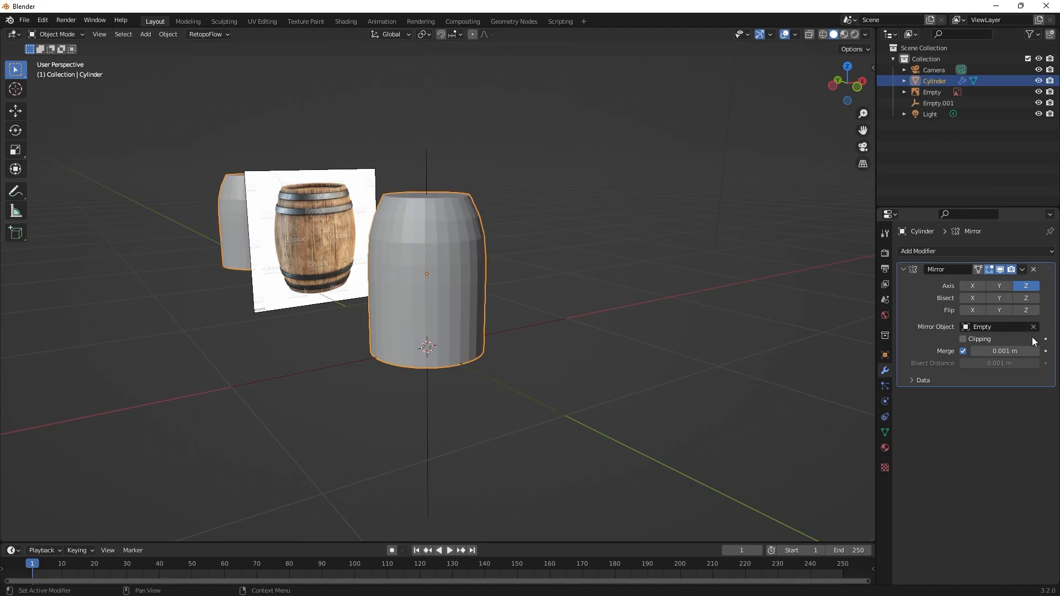
pyautogui.click(1017, 326)
pyautogui.press('Escape')
pyautogui.click(1034, 327)
# Set the plain axes empty, Empty.001, as the mirror object of the cylinder's Mirror modifier.
pyautogui.click(1033, 326)
pyautogui.click(936, 103)
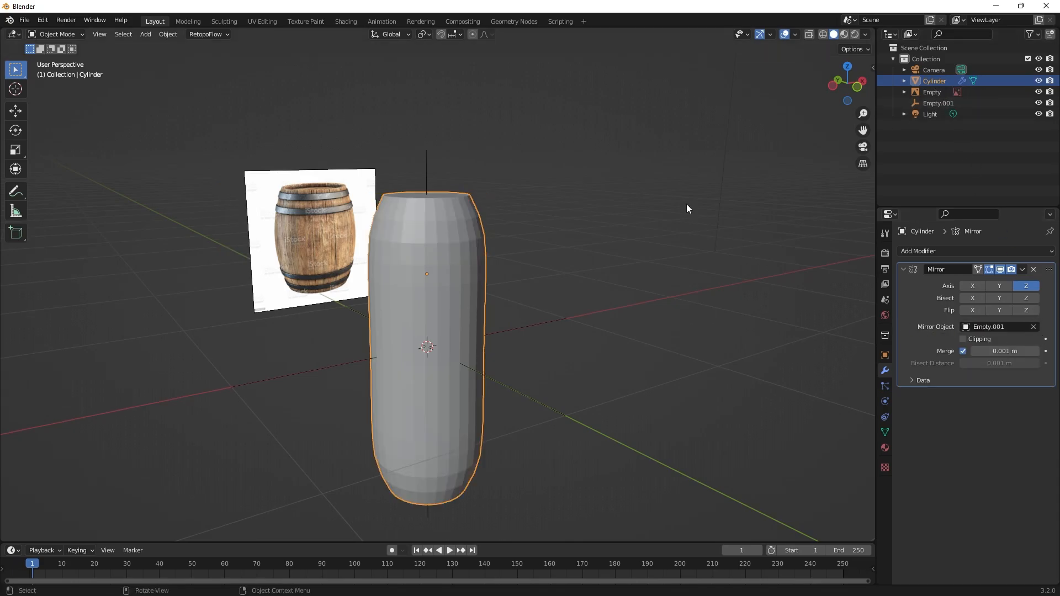
pyautogui.scroll(1, 579, 249)
pyautogui.moveTo(523, 275); pyautogui.dragTo(571, 284, button='middle')
pyautogui.keyDown('shift'); pyautogui.moveTo(571, 284); pyautogui.dragTo(544, 286, button='middle'); pyautogui.keyUp('shift')
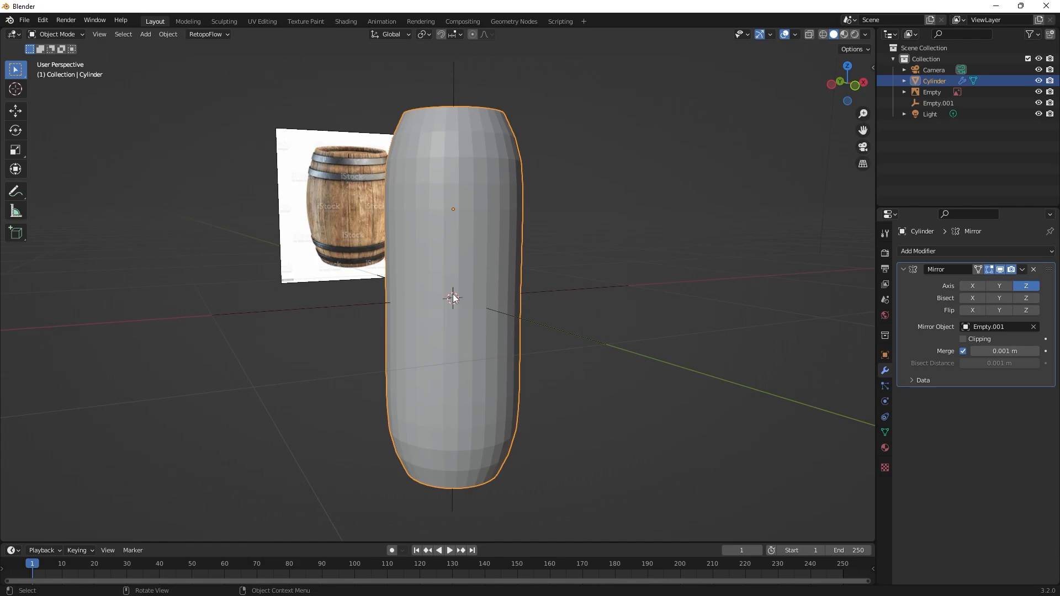
# Move the plain axes empty down along the Z axis to about -0.21 m.
pyautogui.click(563, 290)
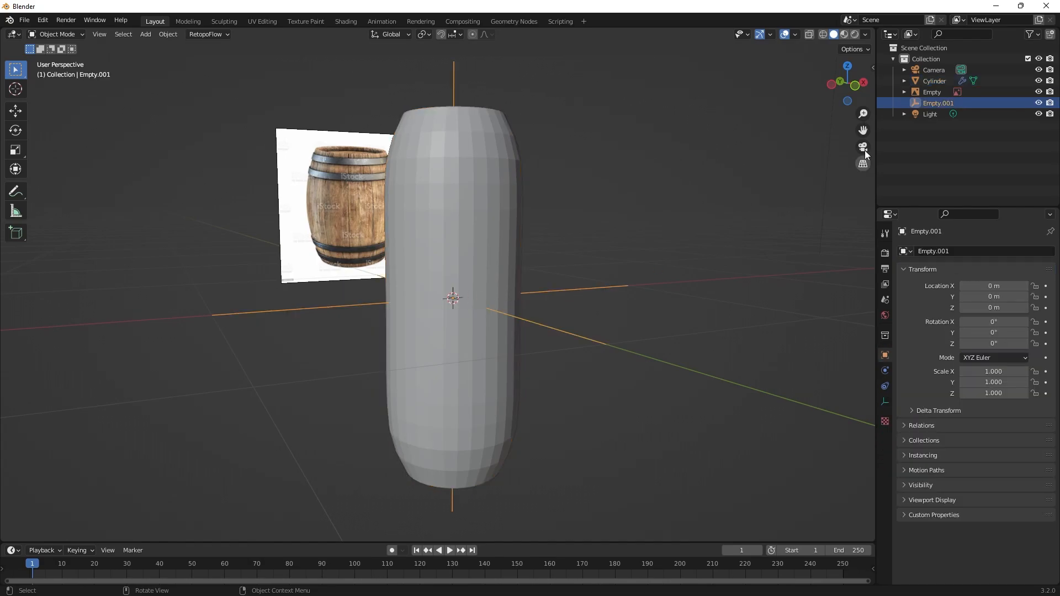
pyautogui.press('g')
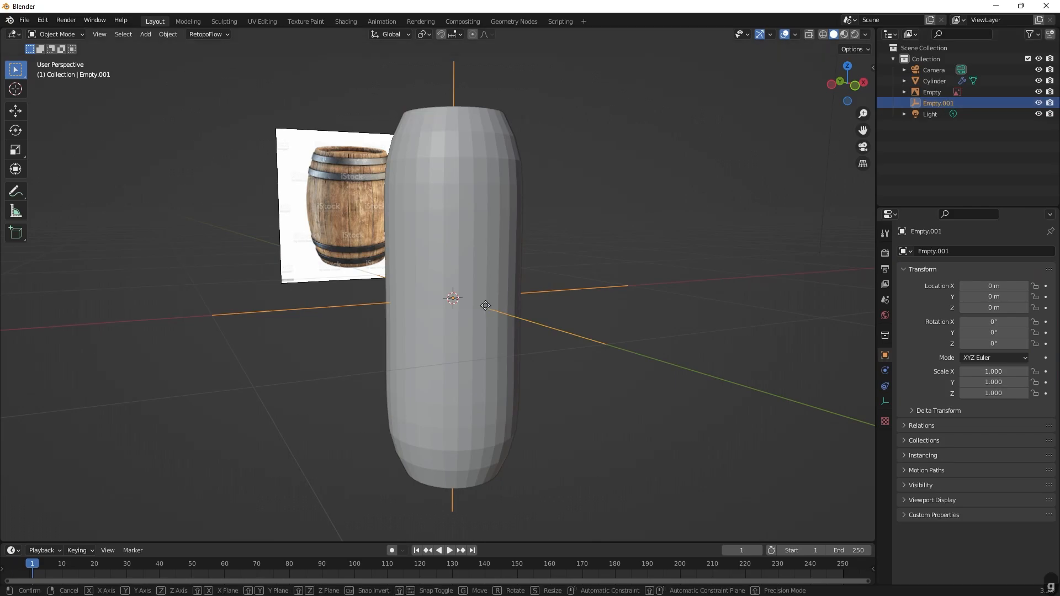
pyautogui.press('z')
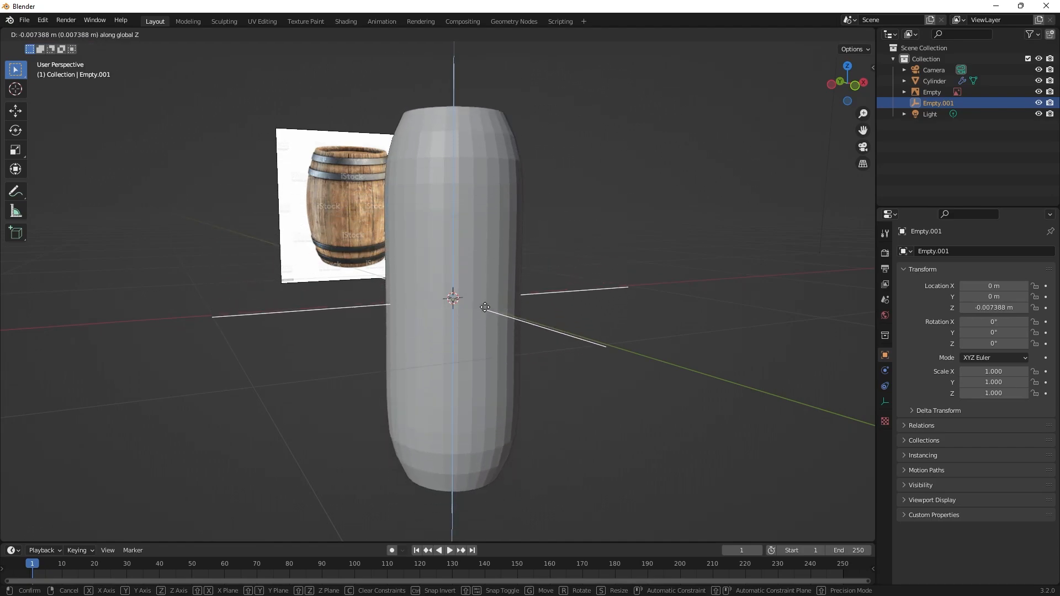
pyautogui.click(513, 353)
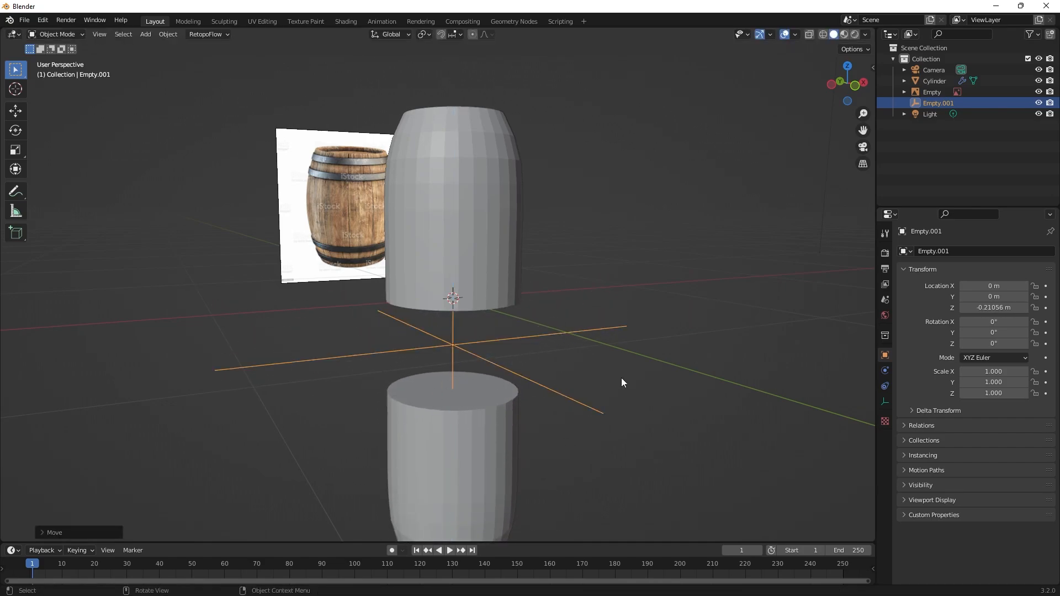
# Enable Z bisect in the cylinder's Mirror modifier and raise the plain axes empty along Z to about 0.396 m.
pyautogui.click(454, 224)
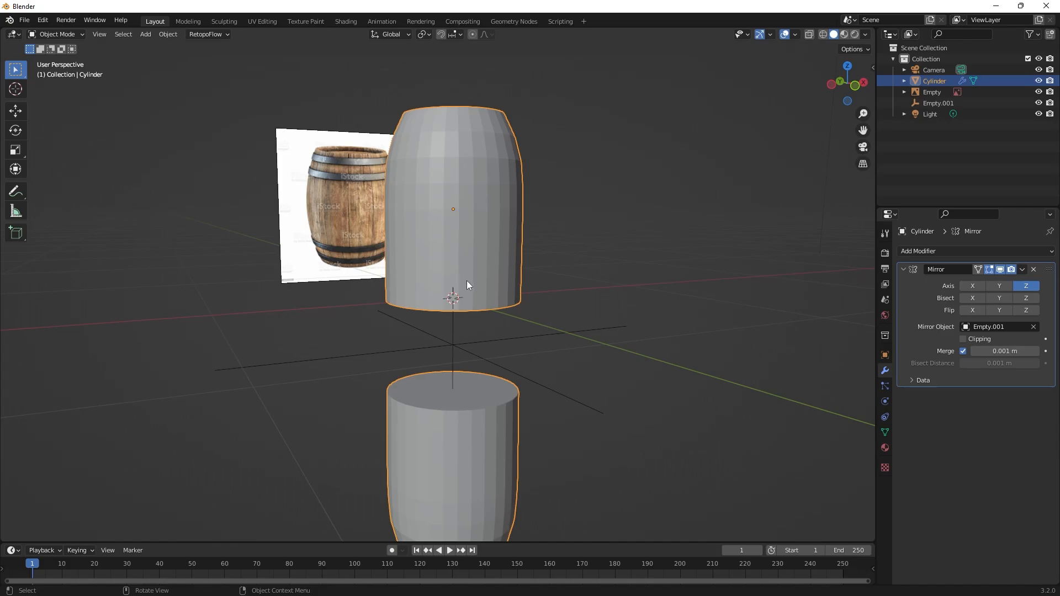
pyautogui.click(1022, 300)
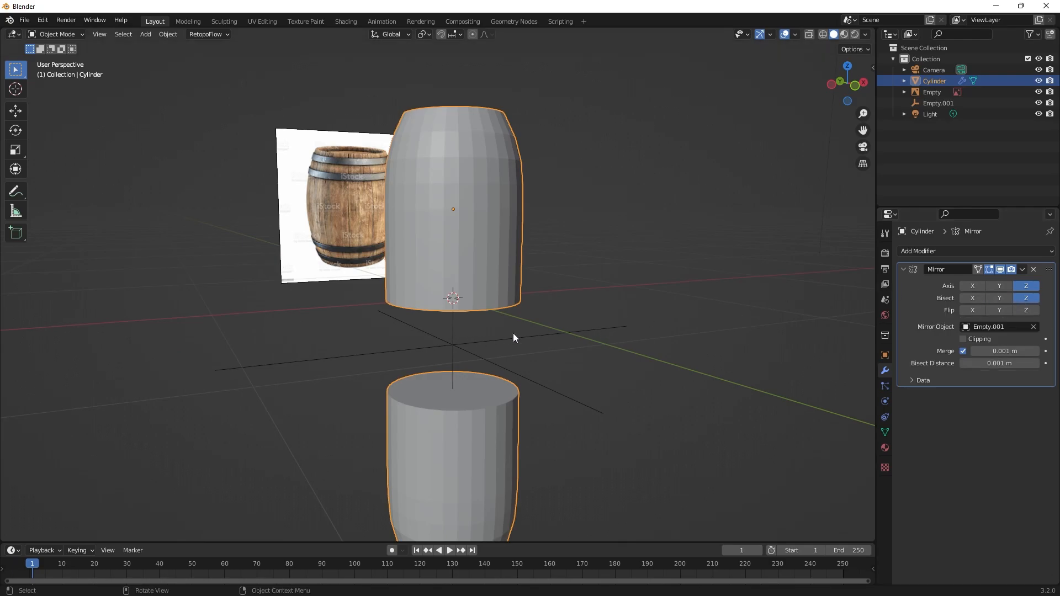
pyautogui.click(551, 335)
pyautogui.press('g')
pyautogui.press('z')
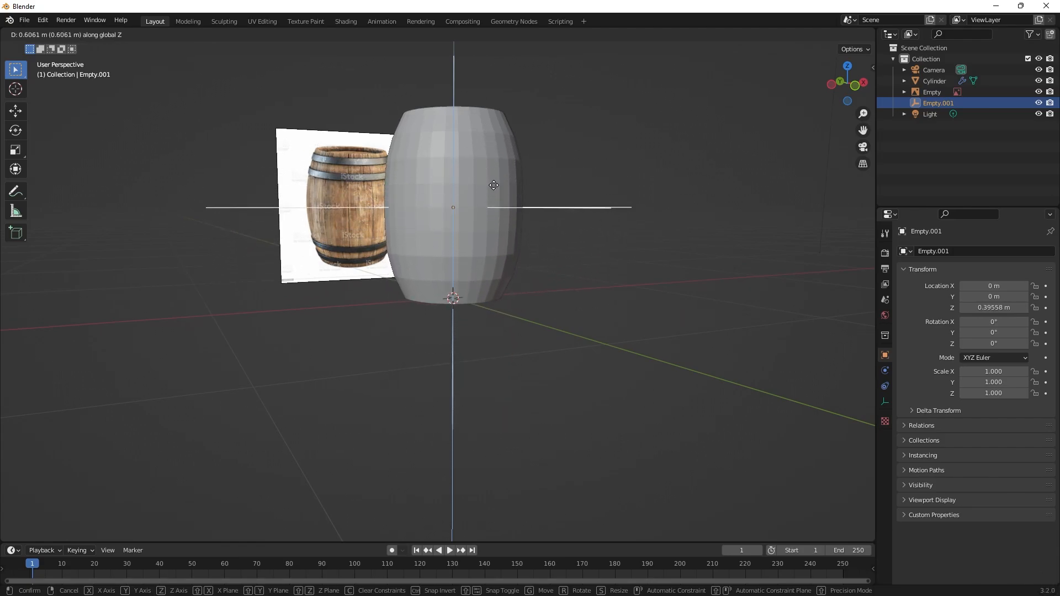
pyautogui.click(494, 186)
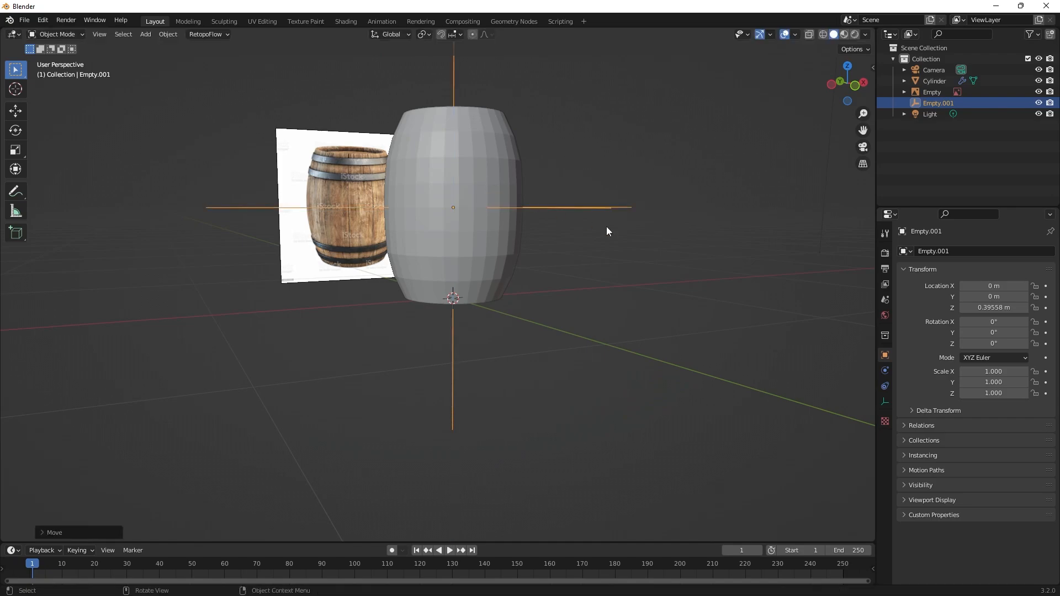
# Apply the Mirror modifier to the barrel-shaped cylinder.
pyautogui.moveTo(607, 227); pyautogui.dragTo(519, 210, button='middle')
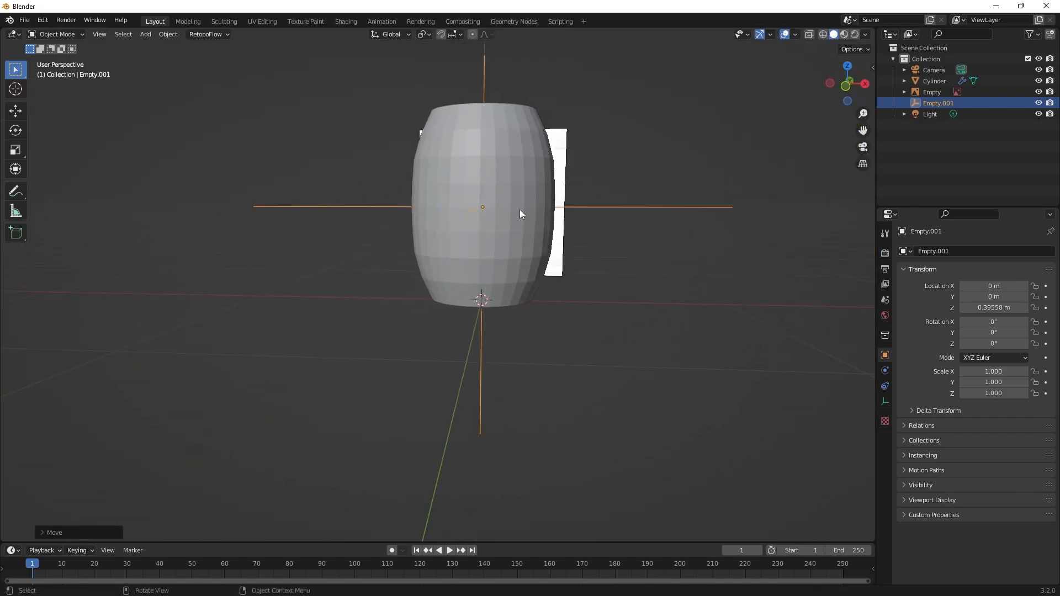
pyautogui.click(520, 144)
pyautogui.click(1021, 272)
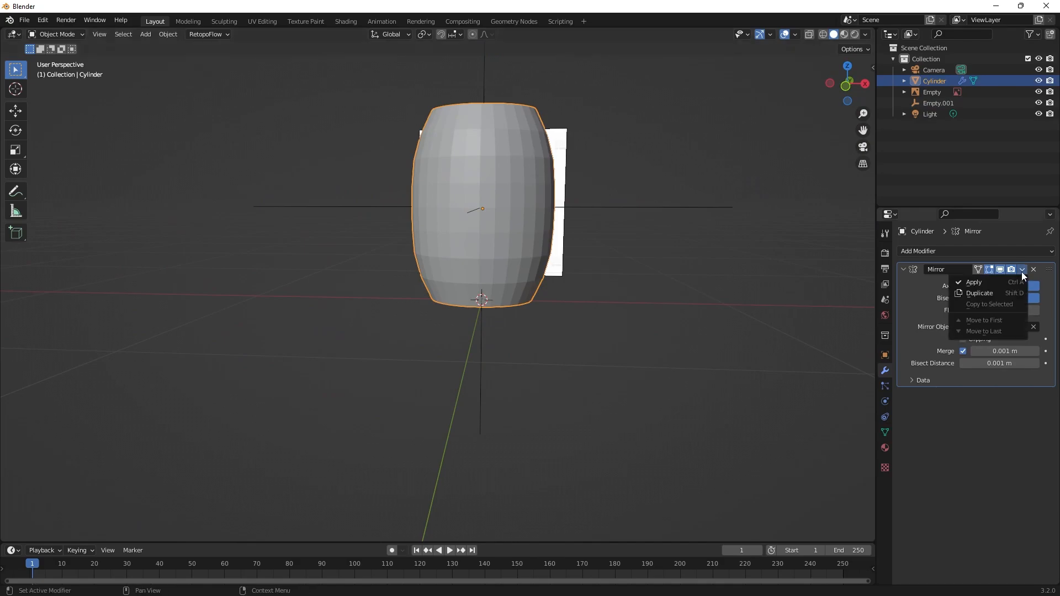
pyautogui.click(999, 282)
# Enter Edit Mode on the mirrored barrel mesh.
pyautogui.moveTo(699, 275); pyautogui.dragTo(707, 375, button='middle')
pyautogui.scroll(4, 714, 287)
pyautogui.scroll(-1, 604, 333)
pyautogui.scroll(-1, 604, 333)
pyautogui.moveTo(604, 334)
pyautogui.mouseDown(button='middle')
pyautogui.moveTo(599, 389)
pyautogui.moveTo(568, 334)
pyautogui.moveTo(608, 338)
pyautogui.mouseUp(button='middle')
pyautogui.keyDown('shift'); pyautogui.moveTo(619, 378); pyautogui.dragTo(645, 435, button='middle'); pyautogui.keyUp('shift')
pyautogui.moveTo(603, 245); pyautogui.dragTo(609, 351, button='middle')
pyautogui.scroll(1, 538, 220)
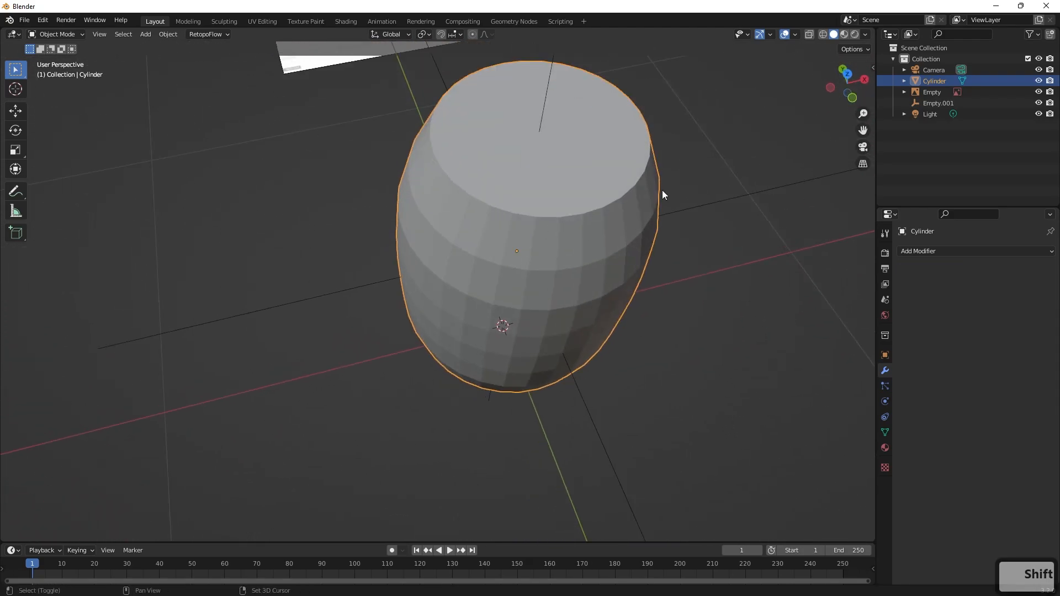
pyautogui.press('Tab')
pyautogui.moveTo(651, 213)
pyautogui.mouseDown(button='middle')
pyautogui.moveTo(662, 220)
pyautogui.moveTo(644, 180)
pyautogui.moveTo(679, 217)
pyautogui.moveTo(642, 219)
pyautogui.mouseUp(button='middle')
pyautogui.moveTo(637, 226); pyautogui.dragTo(641, 254, button='middle')
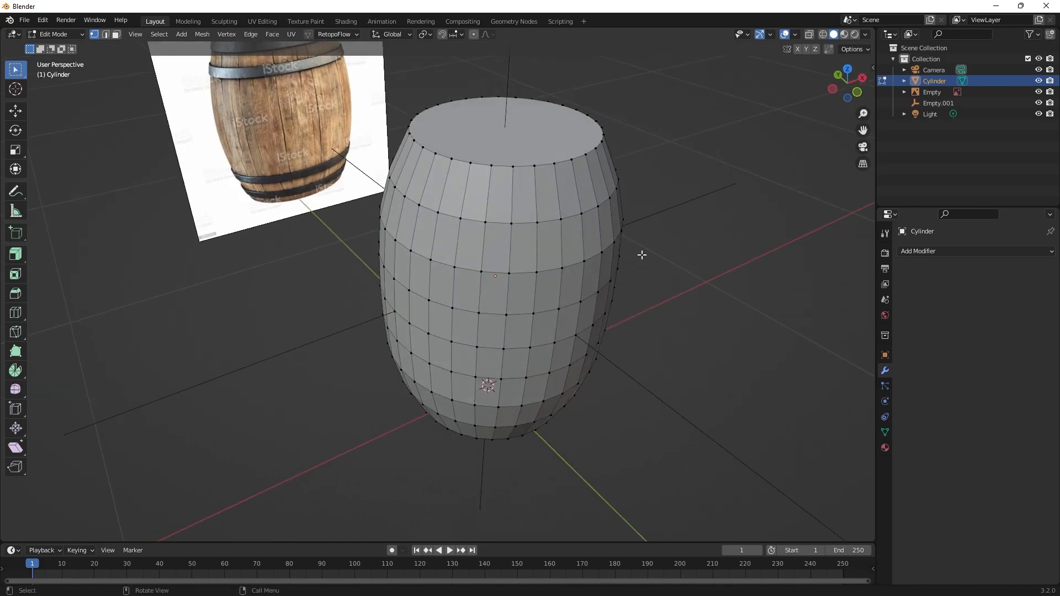
# Try a Subdivision Surface modifier on the barrel, check its effect around the upper rim, and remove it.
pyautogui.click(945, 251)
pyautogui.click(858, 454)
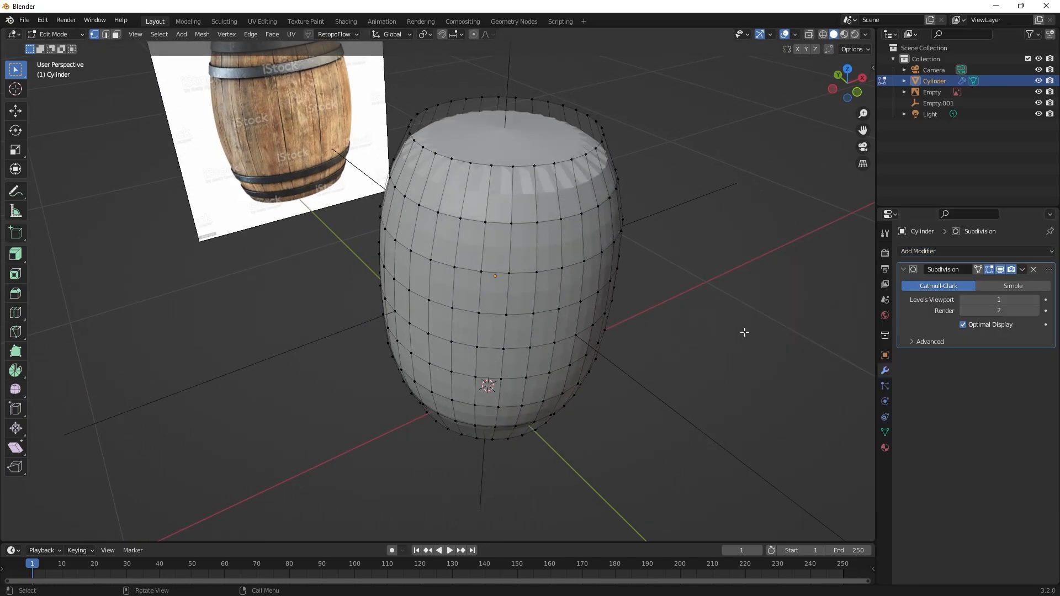
pyautogui.moveTo(639, 258); pyautogui.dragTo(635, 233, button='middle')
pyautogui.keyDown('shift'); pyautogui.moveTo(634, 233); pyautogui.dragTo(597, 350, button='middle'); pyautogui.keyUp('shift')
pyautogui.scroll(5, 654, 332)
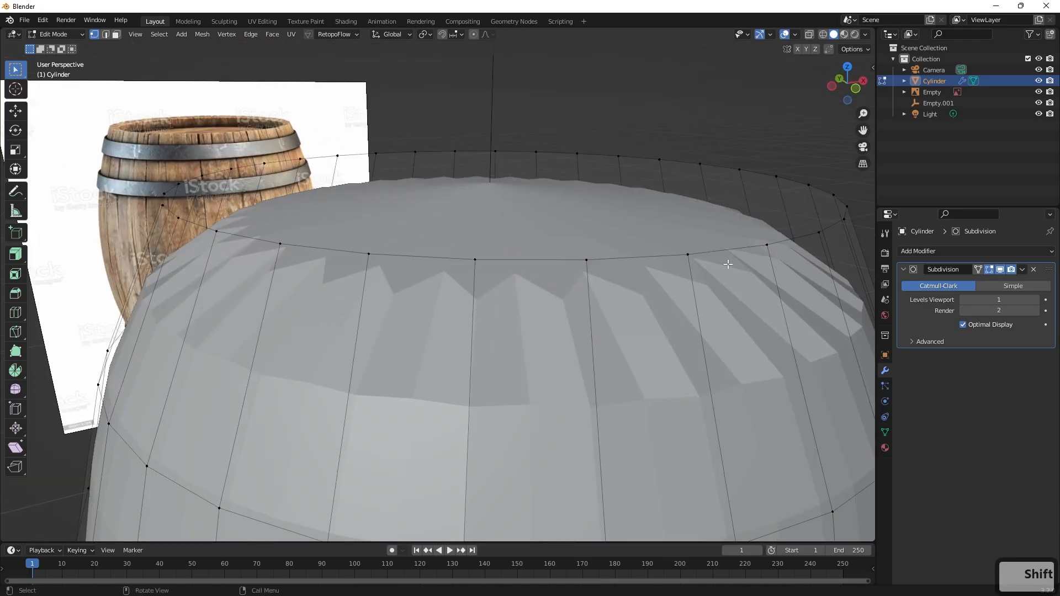
pyautogui.scroll(-2, 773, 291)
pyautogui.hotkey('ctrl', 'z')
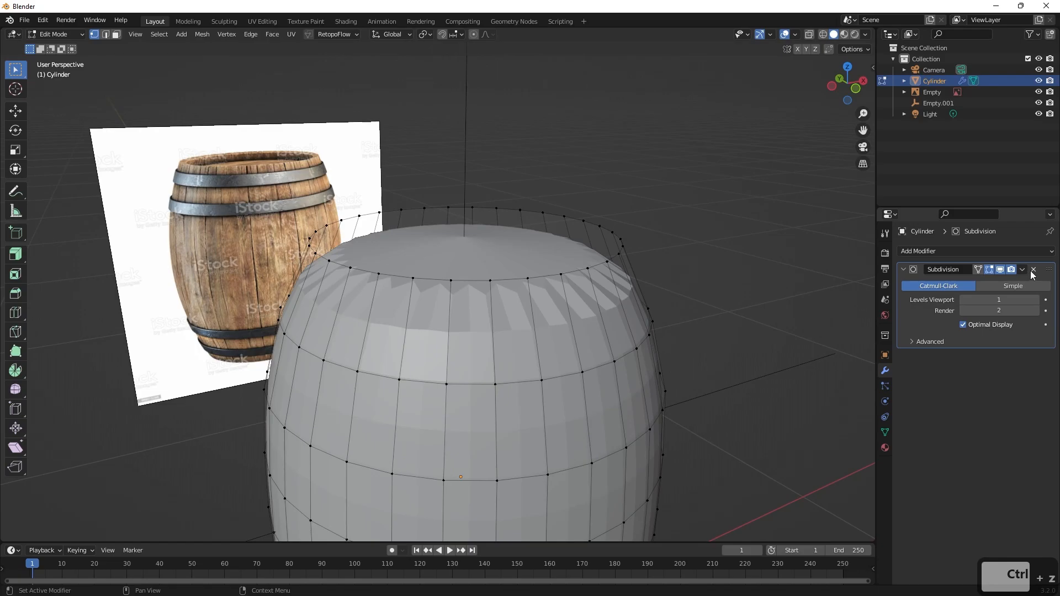
pyautogui.click(1032, 269)
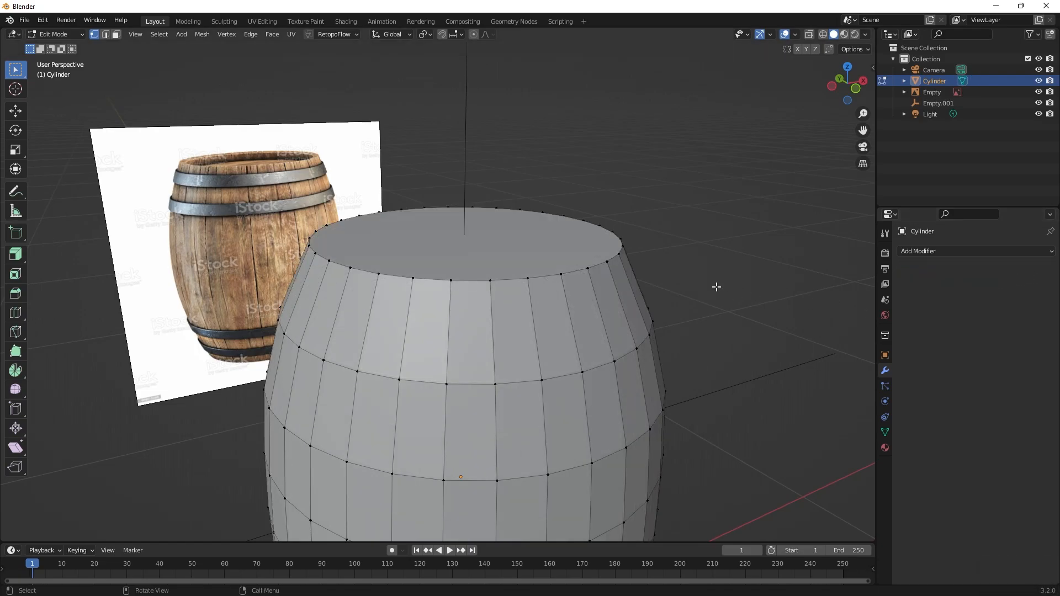
# Inset the barrel's top face to leave a narrow rim, and extrude the inner face about 0.036 m down into the barrel.
pyautogui.moveTo(708, 295); pyautogui.dragTo(663, 299, button='middle')
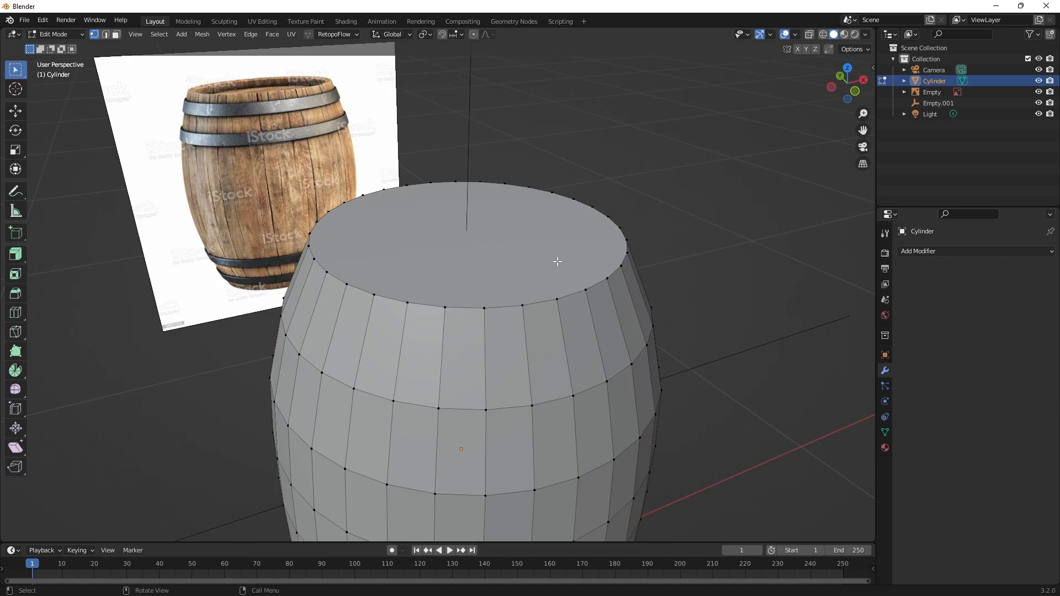
pyautogui.keyDown('shift'); pyautogui.moveTo(492, 261); pyautogui.dragTo(508, 281, button='middle'); pyautogui.keyUp('shift')
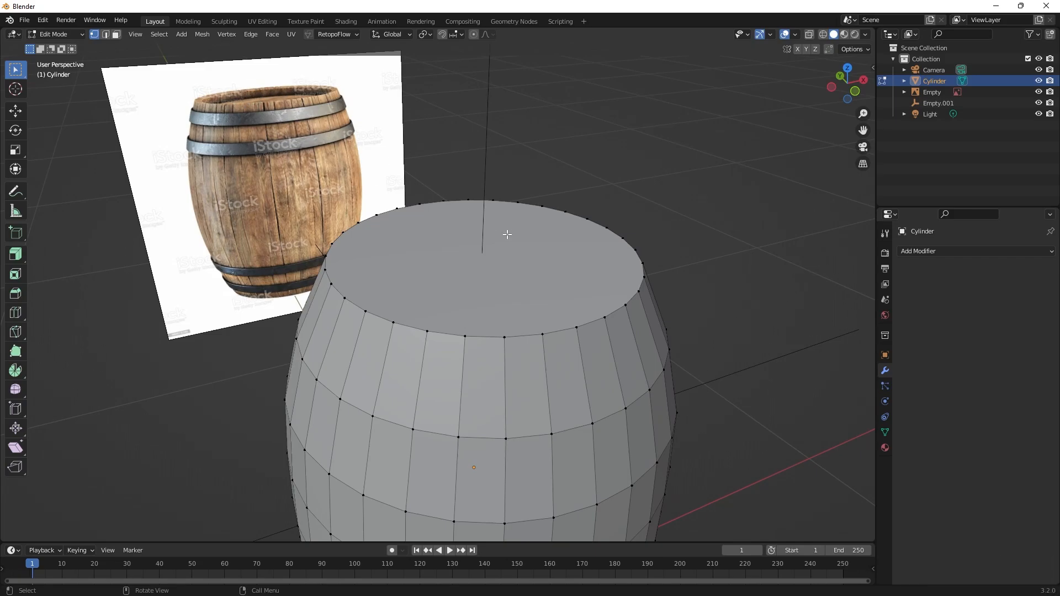
pyautogui.press('3')
pyautogui.click(495, 269)
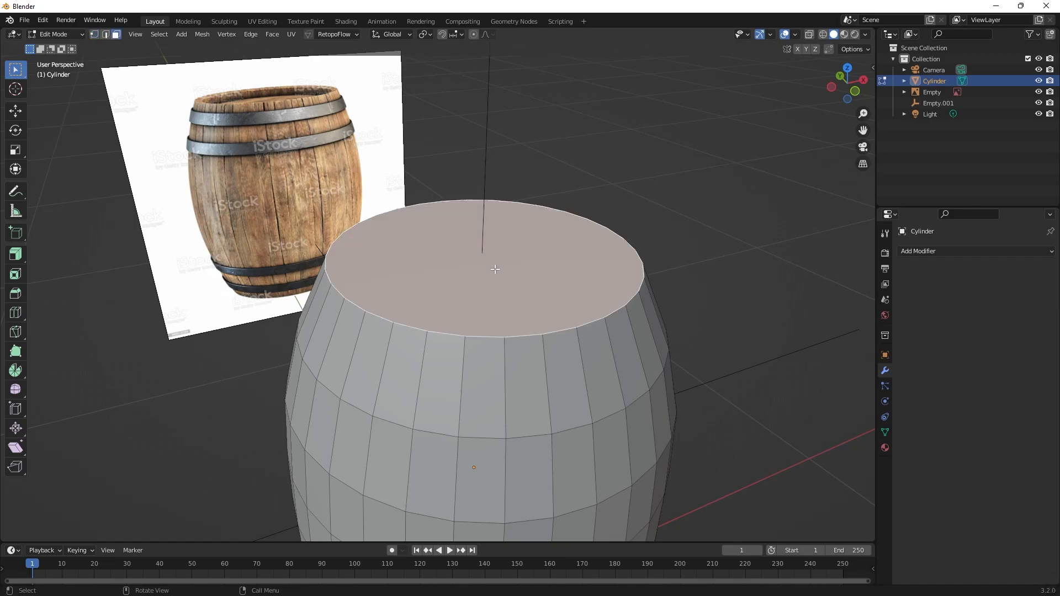
pyautogui.press('i')
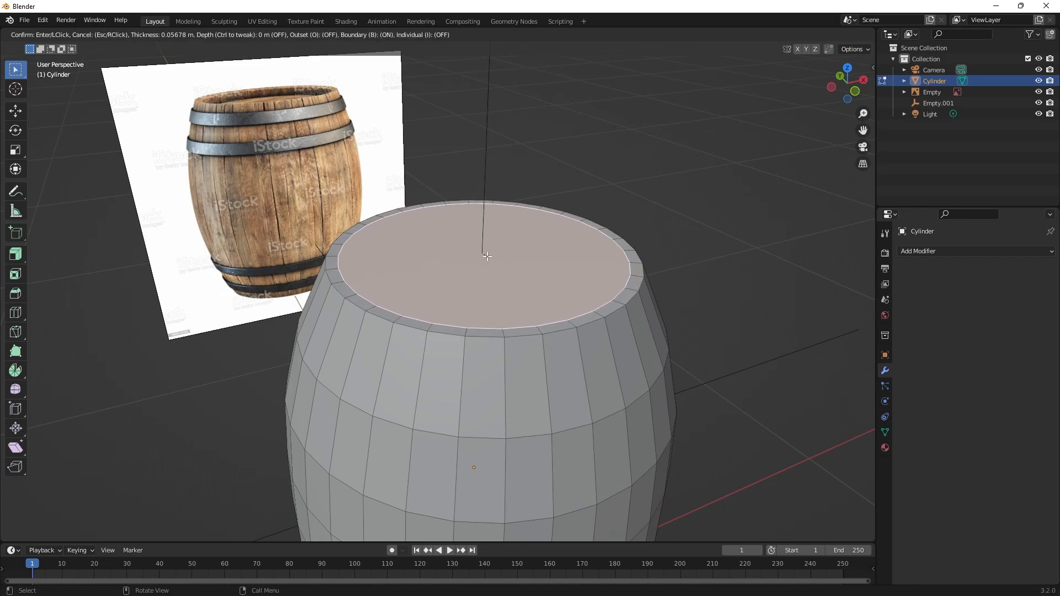
pyautogui.click(481, 254)
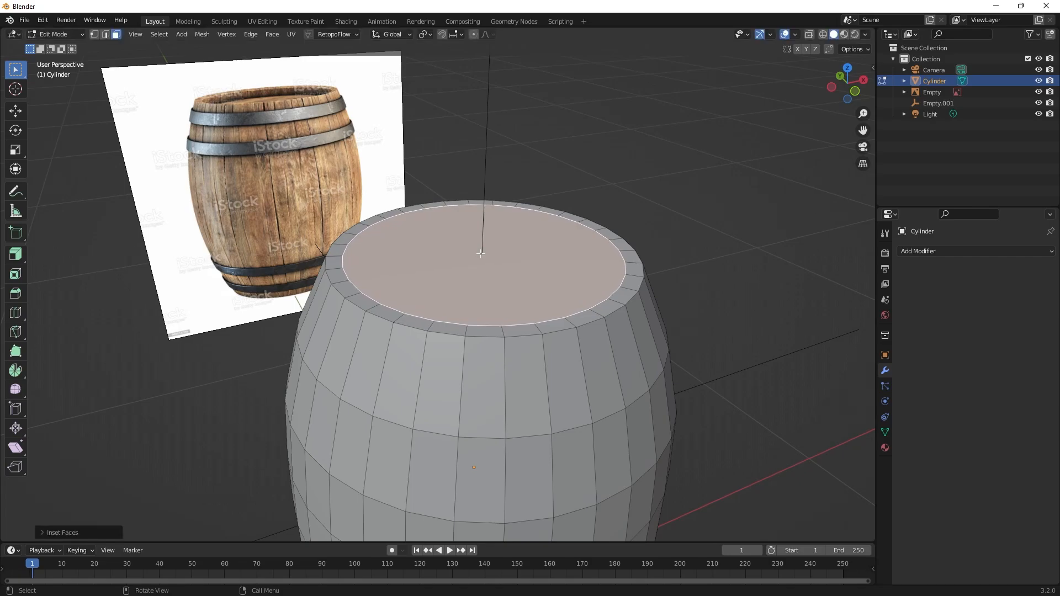
pyautogui.press('e')
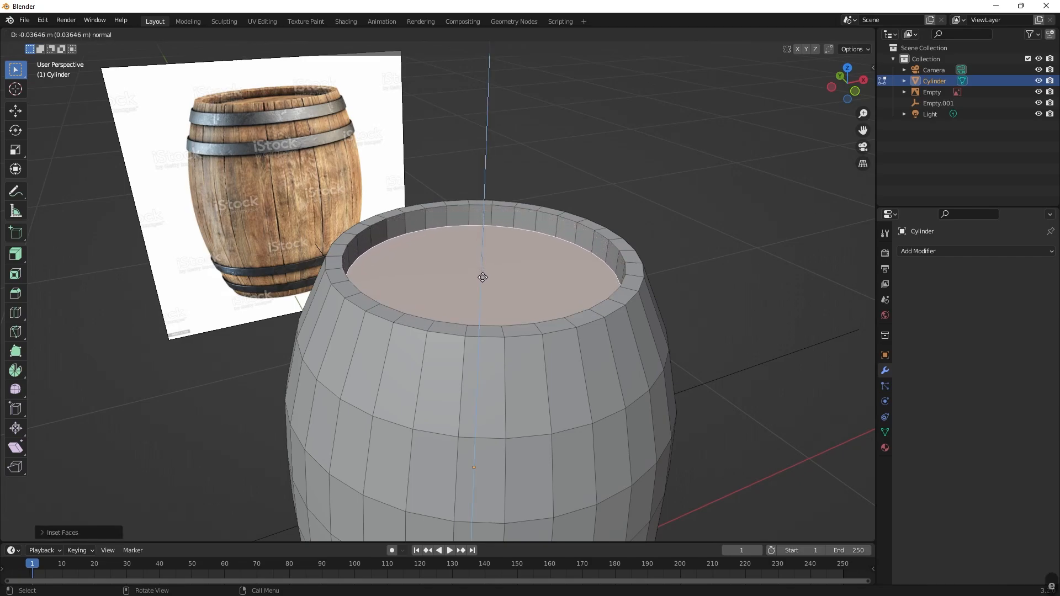
pyautogui.click(482, 276)
# Inset the barrel's bottom face to leave a narrow rim, and extrude the inner face about 0.029 m into the barrel.
pyautogui.moveTo(771, 300); pyautogui.dragTo(541, 230, button='middle')
pyautogui.click(541, 230)
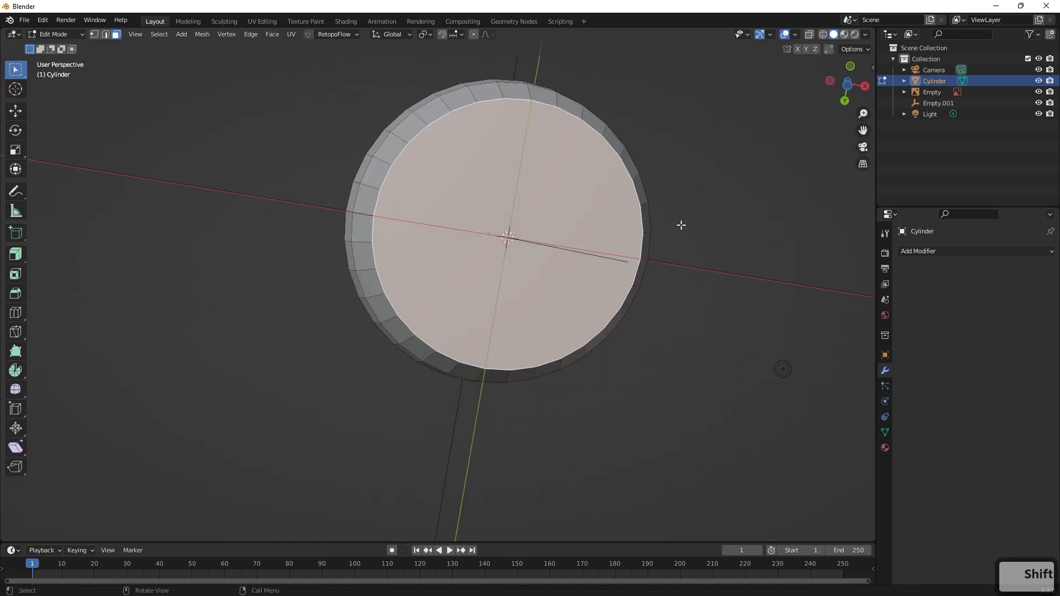
pyautogui.press('i')
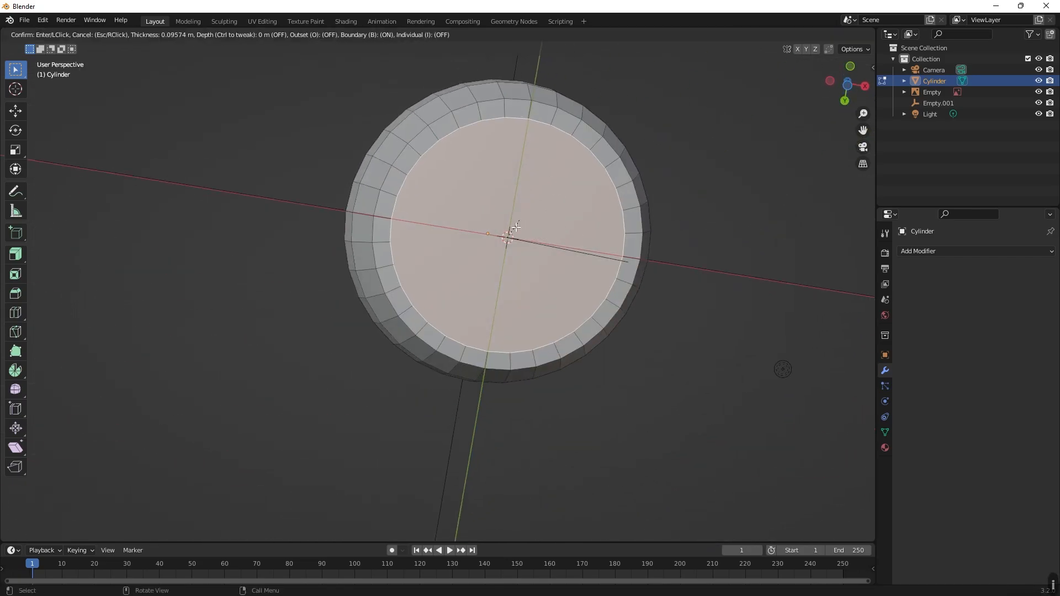
pyautogui.click(527, 220)
pyautogui.moveTo(599, 237); pyautogui.dragTo(598, 364, button='middle')
pyautogui.press('e')
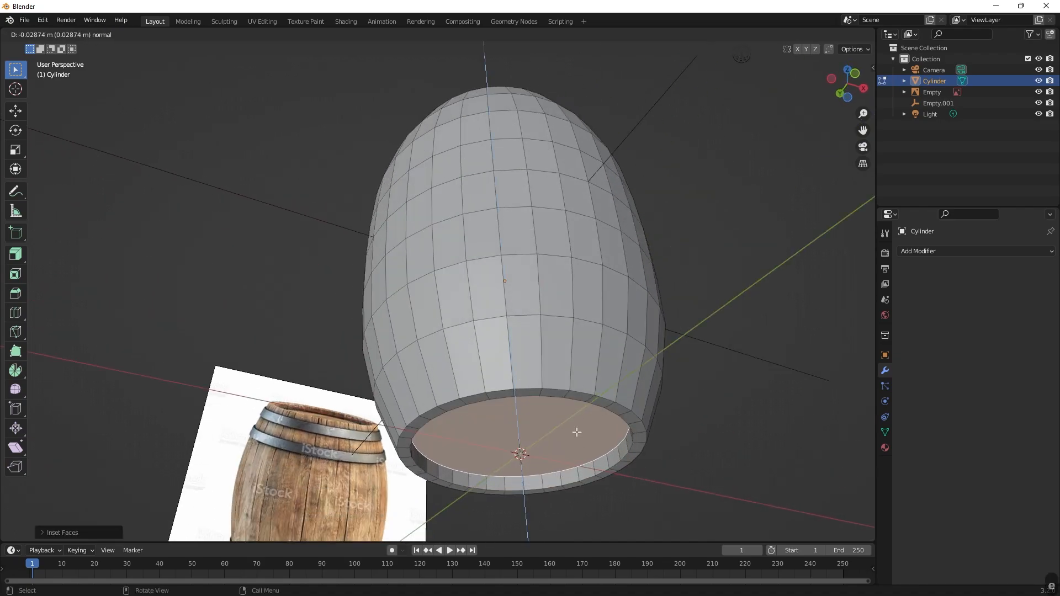
pyautogui.click(576, 433)
# Switch to edge selection and select the edge loops around the barrel's bottom rim: the rim's inner and outer edges and the recess floor's edge.
pyautogui.moveTo(577, 433); pyautogui.dragTo(673, 341, button='middle')
pyautogui.press('w')
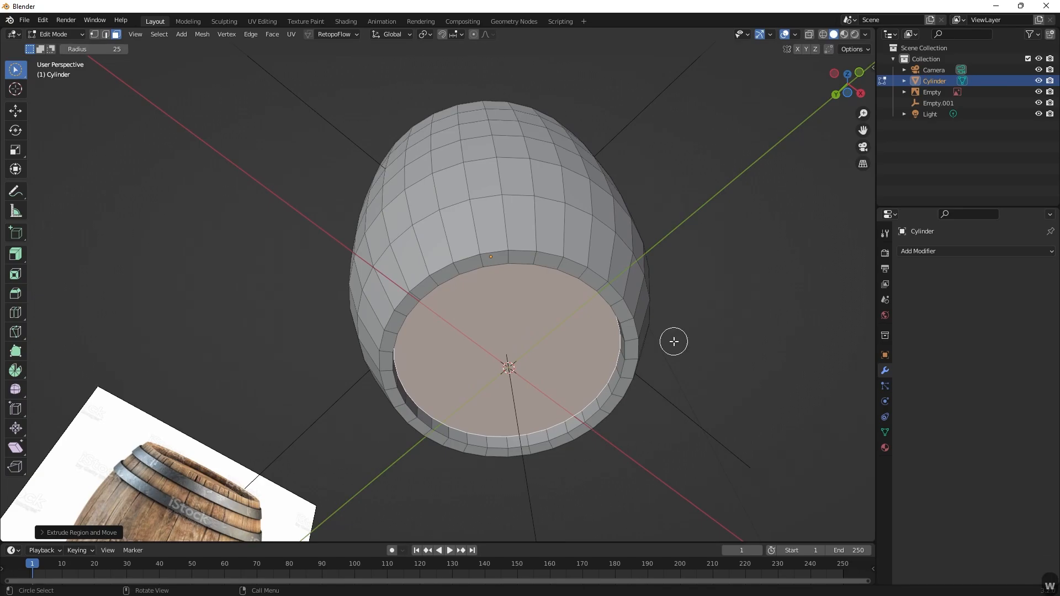
pyautogui.scroll(3, 719, 346)
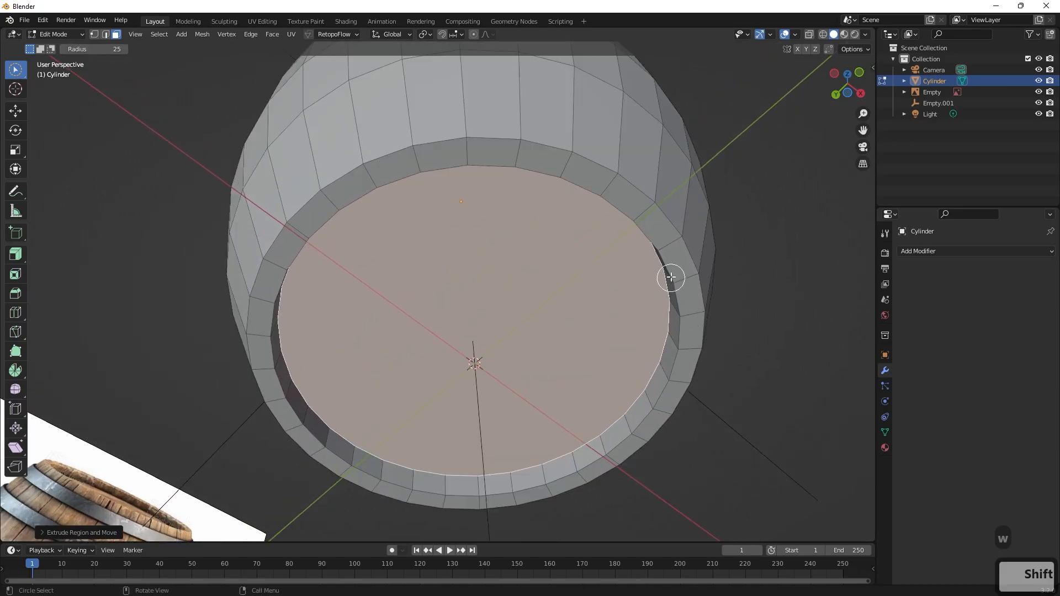
pyautogui.press('2')
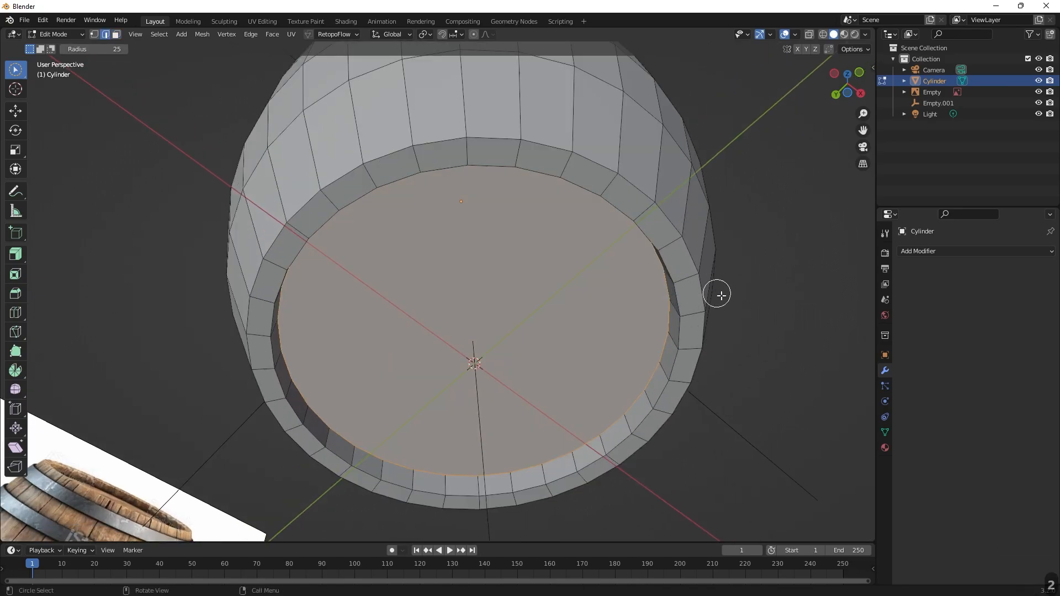
pyautogui.keyDown('alt'); pyautogui.click(666, 261); pyautogui.keyUp('alt')
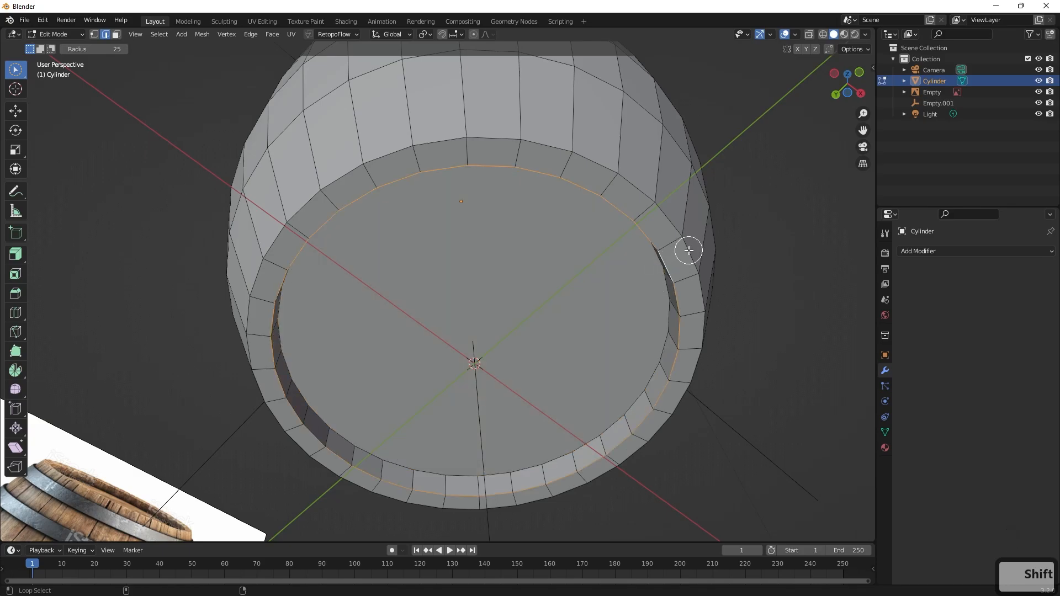
pyautogui.keyDown('alt'); pyautogui.keyDown('shift'); pyautogui.click(692, 253); pyautogui.keyUp('shift'); pyautogui.keyUp('alt')
pyautogui.click(758, 285)
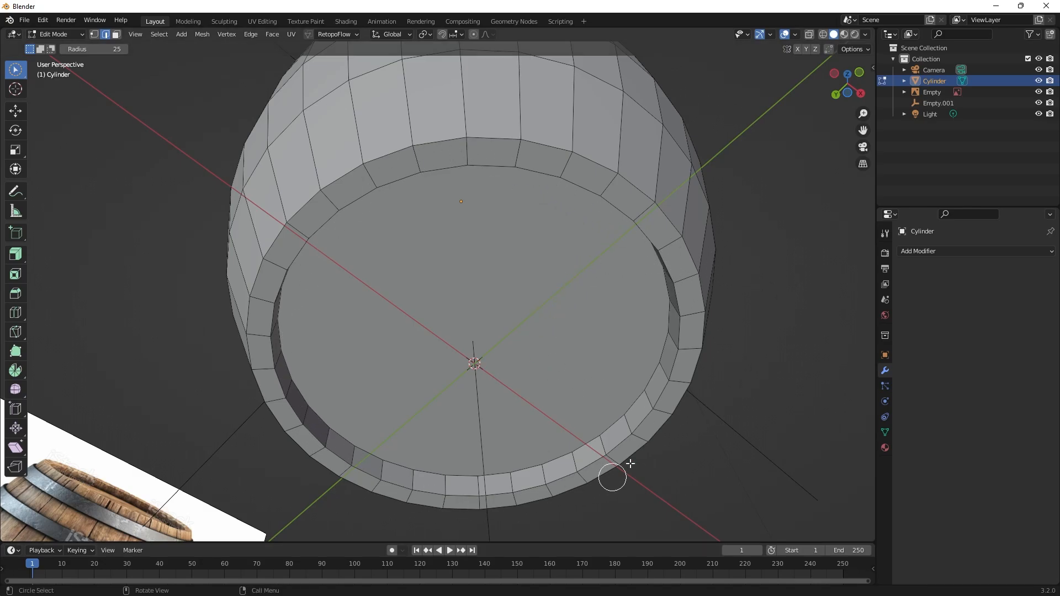
pyautogui.keyDown('alt'); pyautogui.click(678, 300); pyautogui.keyUp('alt')
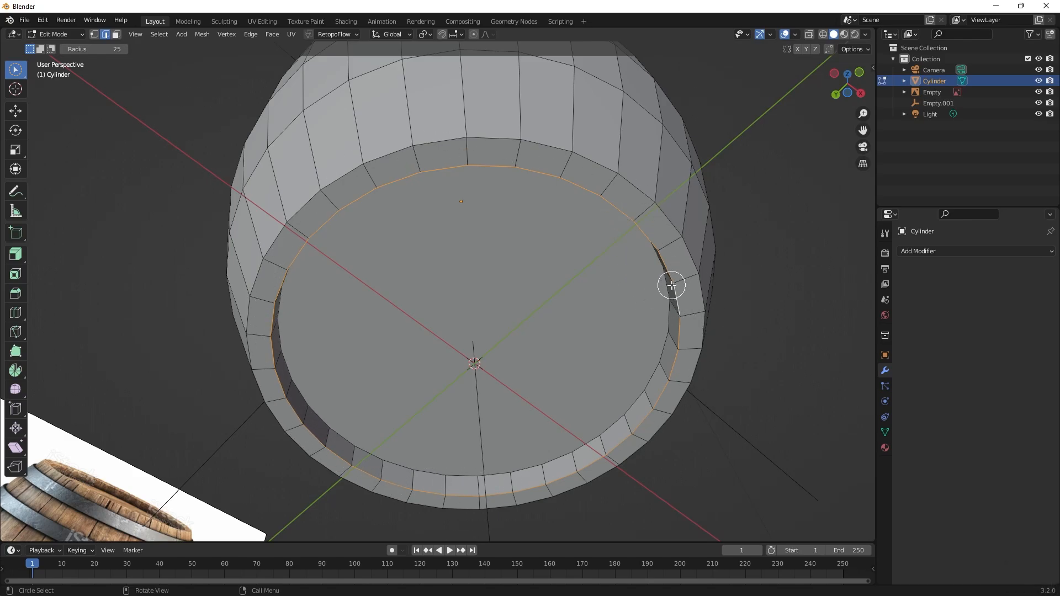
pyautogui.keyDown('alt'); pyautogui.keyDown('shift'); pyautogui.click(670, 219); pyautogui.keyUp('shift'); pyautogui.keyUp('alt')
pyautogui.moveTo(750, 243); pyautogui.dragTo(711, 300, button='middle')
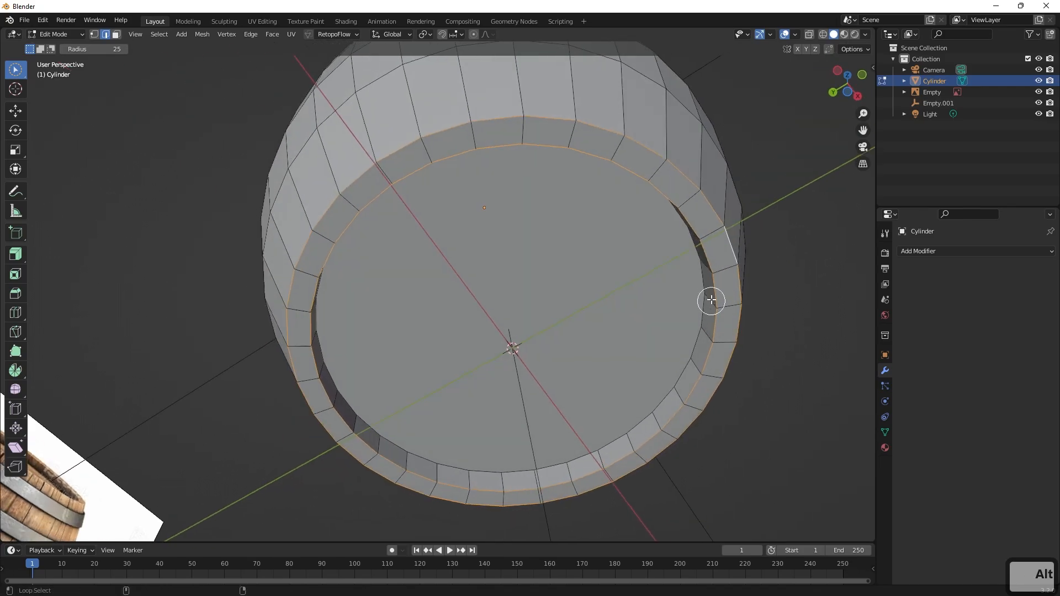
pyautogui.keyDown('alt'); pyautogui.keyDown('shift'); pyautogui.click(702, 280); pyautogui.keyUp('shift'); pyautogui.keyUp('alt')
# Add the matching edge loops of the barrel's top rim and recess to the selection.
pyautogui.moveTo(781, 219); pyautogui.dragTo(705, 213, button='middle')
pyautogui.keyDown('alt'); pyautogui.keyDown('shift'); pyautogui.click(697, 154); pyautogui.keyUp('shift'); pyautogui.keyUp('alt')
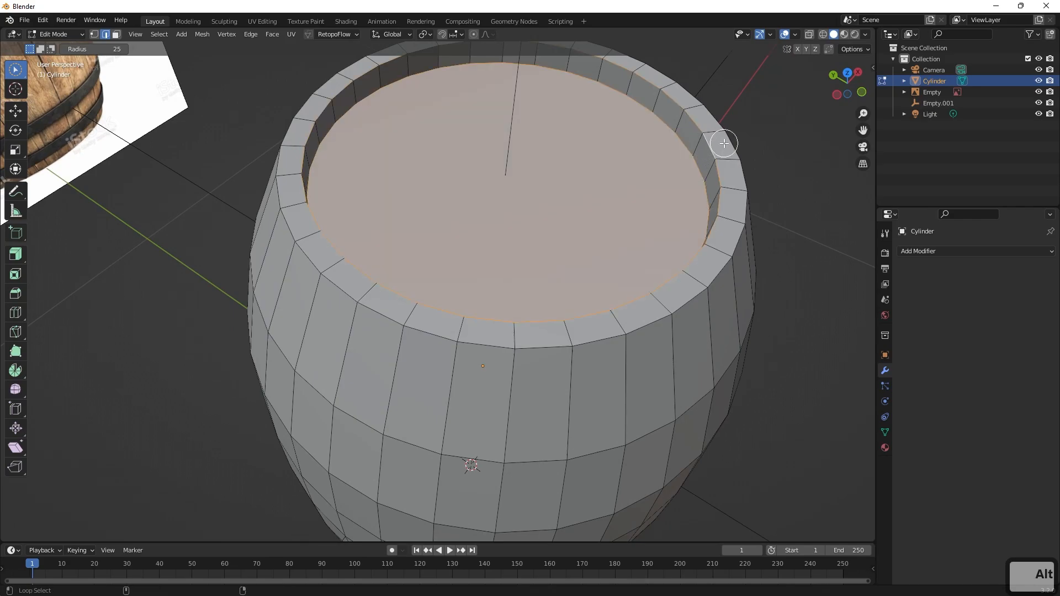
pyautogui.moveTo(786, 163); pyautogui.dragTo(772, 134, button='middle')
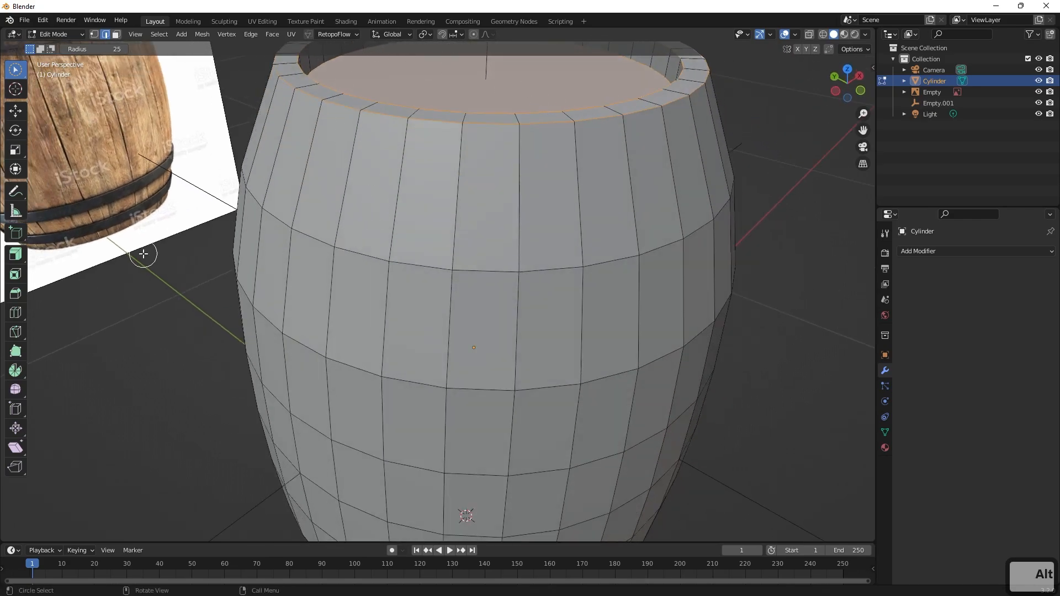
# Bevel the selected rim edges at both barrel ends with a width of about 0.0088 m and 2 segments.
pyautogui.click(15, 293)
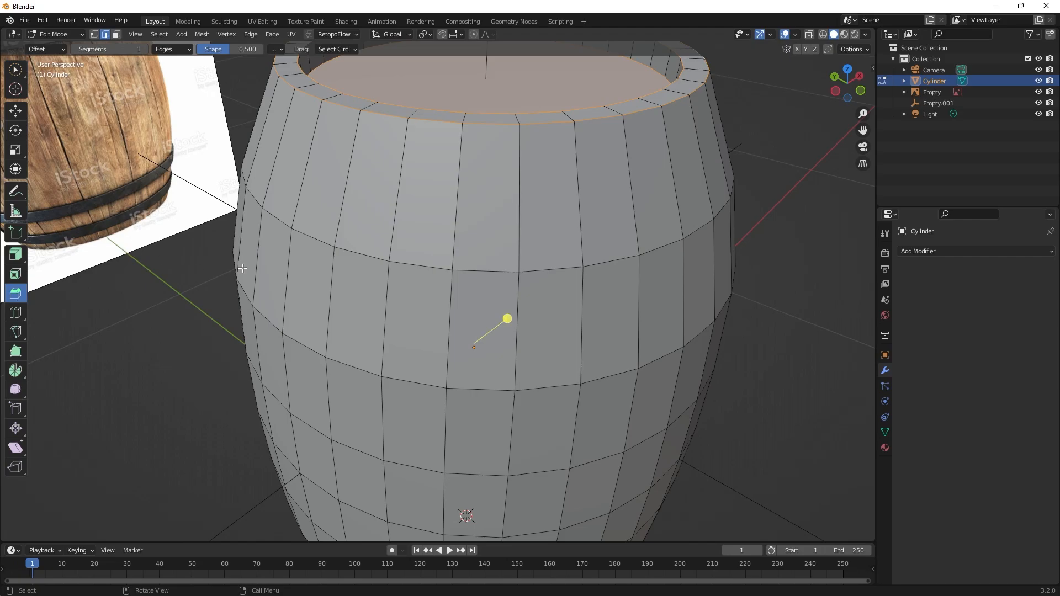
pyautogui.moveTo(507, 318); pyautogui.dragTo(514, 310)
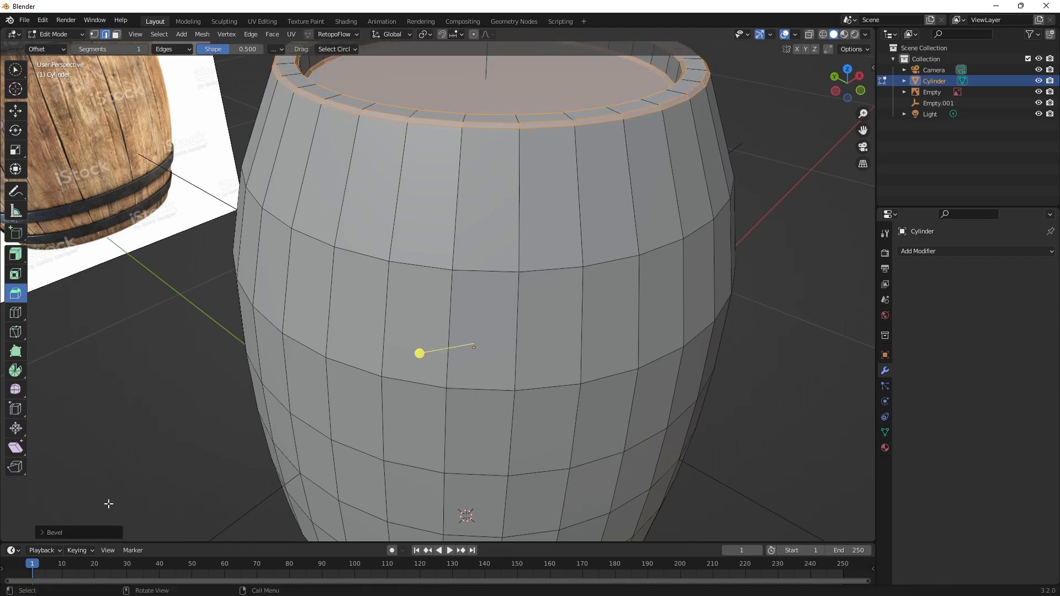
pyautogui.click(58, 532)
pyautogui.click(179, 374)
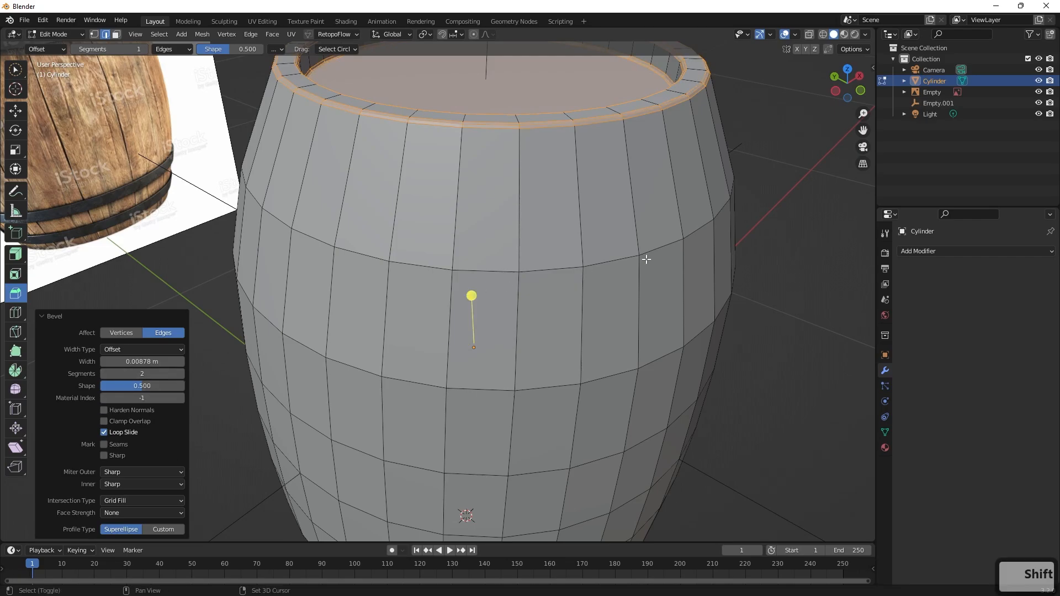
# Return to Object Mode and add a Subdivision Surface modifier to the barrel.
pyautogui.keyDown('shift'); pyautogui.moveTo(646, 259); pyautogui.dragTo(623, 322, button='middle'); pyautogui.keyUp('shift')
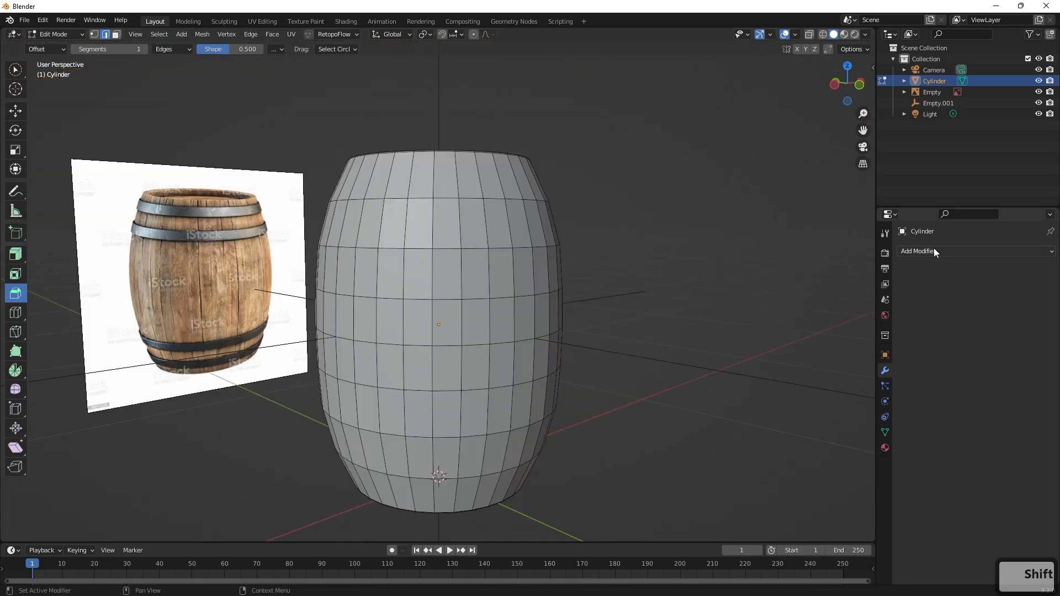
pyautogui.press('Tab')
pyautogui.moveTo(568, 301); pyautogui.dragTo(840, 258, button='middle')
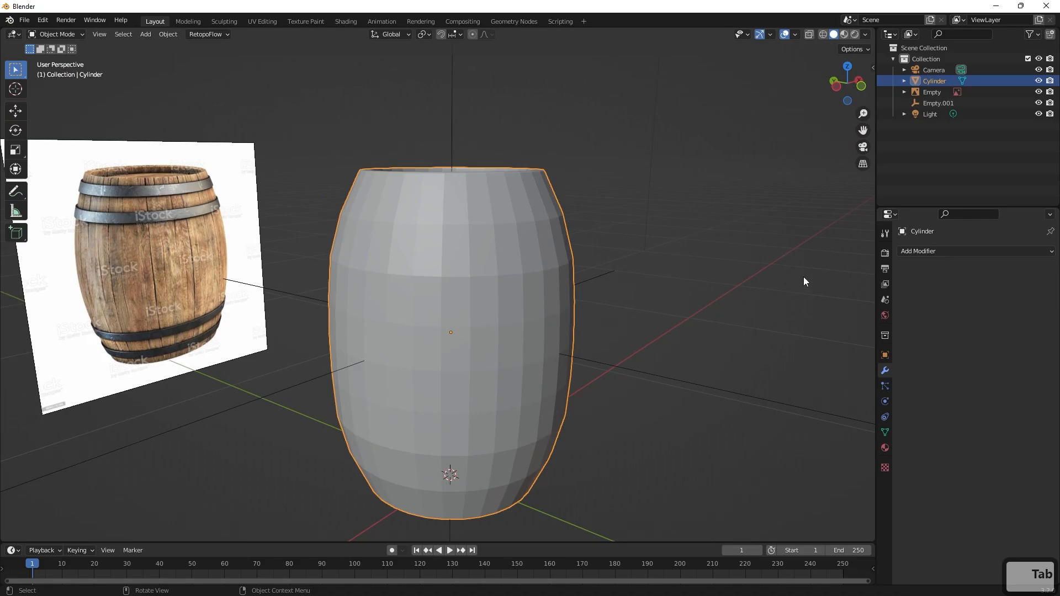
pyautogui.click(919, 252)
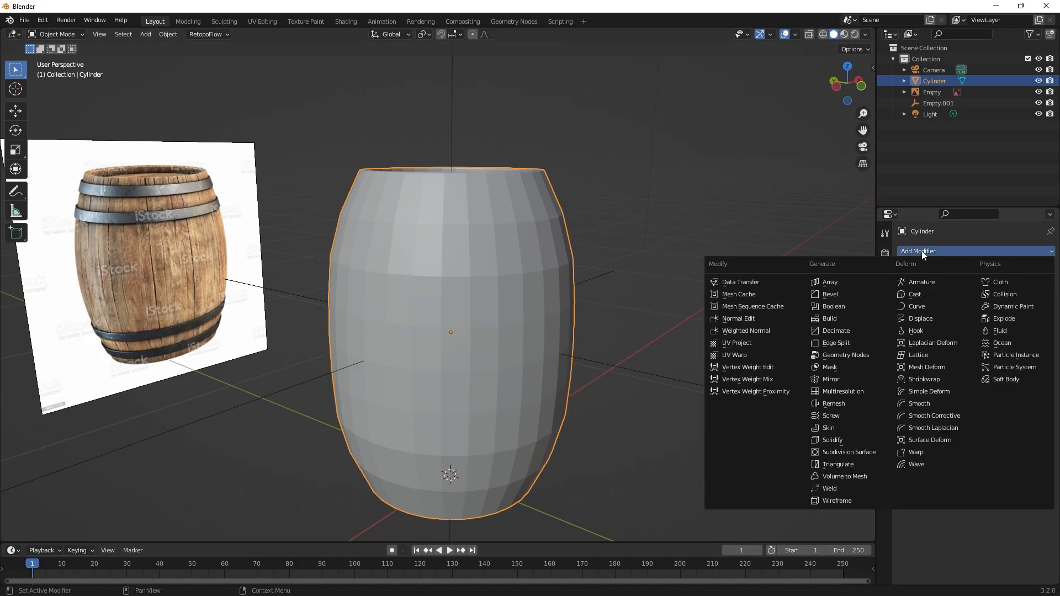
pyautogui.click(859, 453)
pyautogui.click(633, 291)
# Apply Shade Smooth to the barrel and deselect it.
pyautogui.moveTo(648, 321)
pyautogui.mouseDown(button='middle')
pyautogui.moveTo(683, 389)
pyautogui.moveTo(649, 310)
pyautogui.mouseUp(button='middle')
pyautogui.rightClick(475, 194)
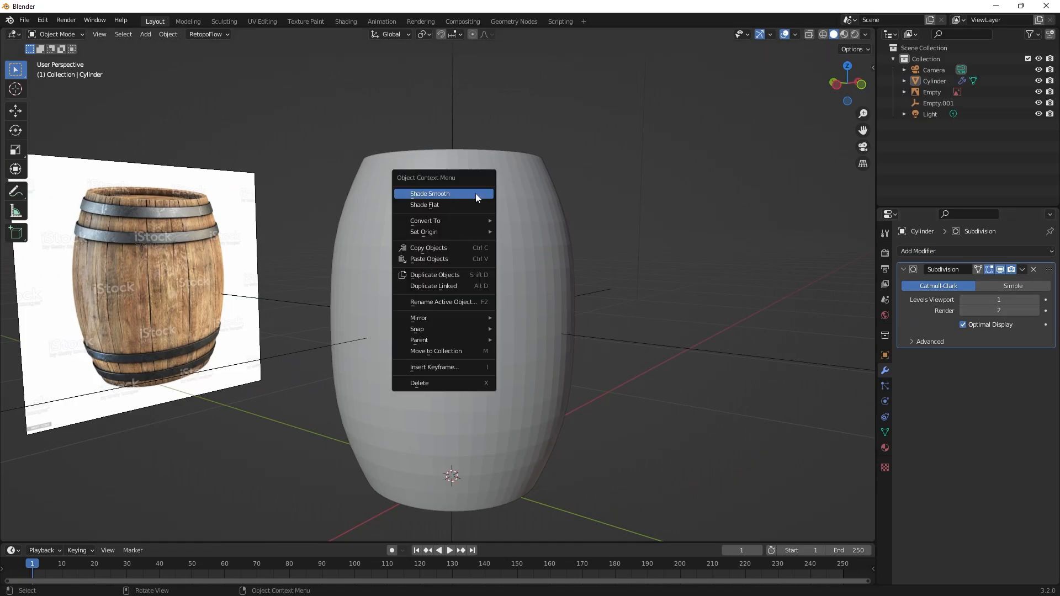
pyautogui.click(514, 184)
pyautogui.rightClick(515, 184)
pyautogui.click(514, 183)
pyautogui.click(607, 190)
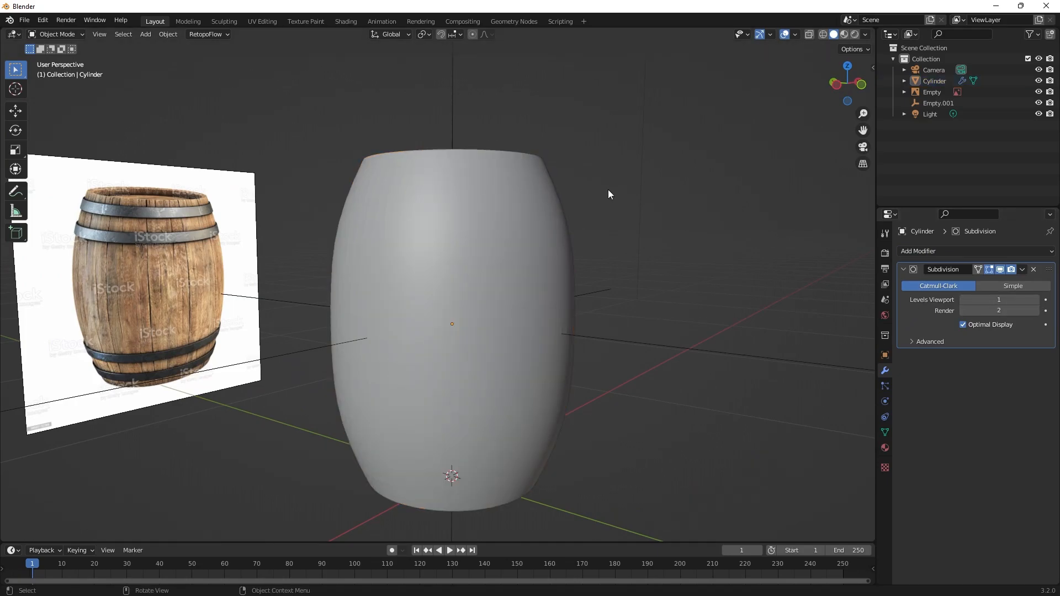
# Examine the smoothed barrel and its mesh against the reference image, in perspective and in the front view.
pyautogui.moveTo(608, 189); pyautogui.dragTo(568, 310, button='middle')
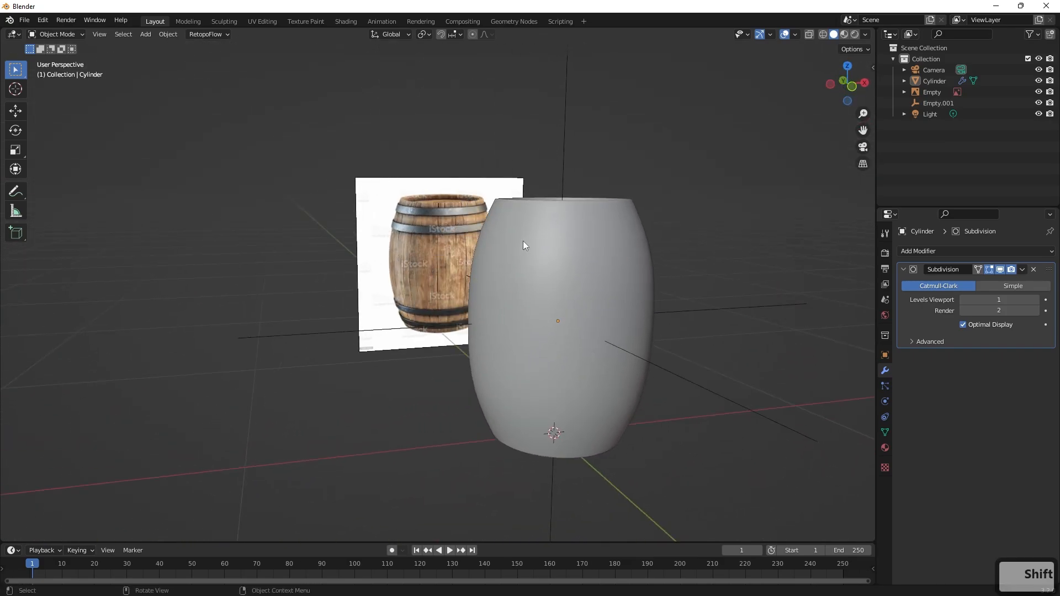
pyautogui.moveTo(578, 267); pyautogui.dragTo(572, 198, button='middle')
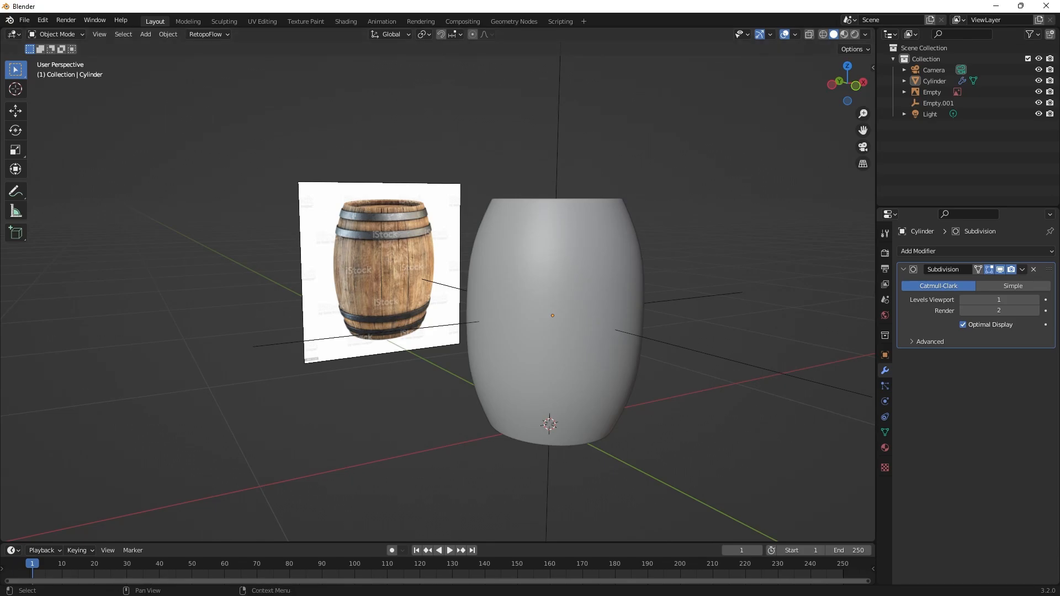
pyautogui.moveTo(654, 247); pyautogui.dragTo(597, 258, button='middle')
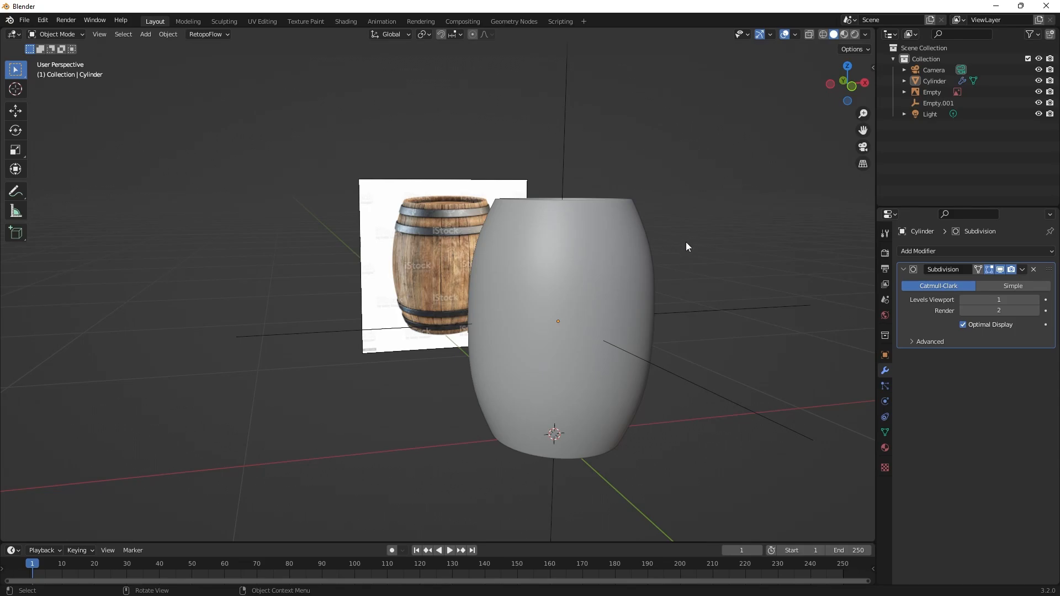
pyautogui.moveTo(686, 242); pyautogui.dragTo(680, 253, button='middle')
pyautogui.scroll(1, 679, 253)
pyautogui.click(622, 231)
pyautogui.keyDown('shift'); pyautogui.moveTo(611, 237); pyautogui.dragTo(561, 255, button='middle'); pyautogui.keyUp('shift')
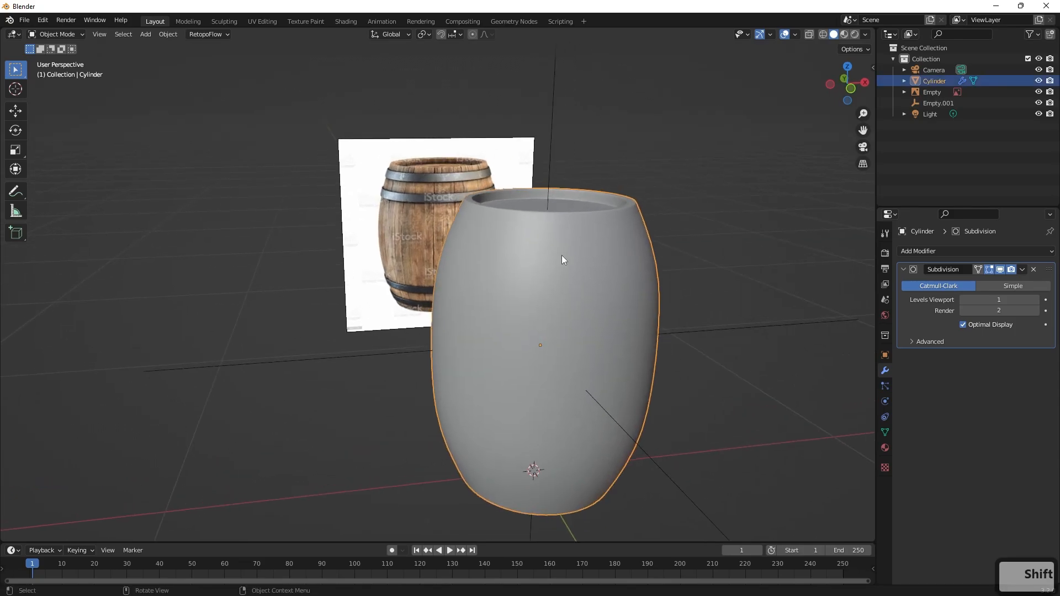
pyautogui.press('Tab')
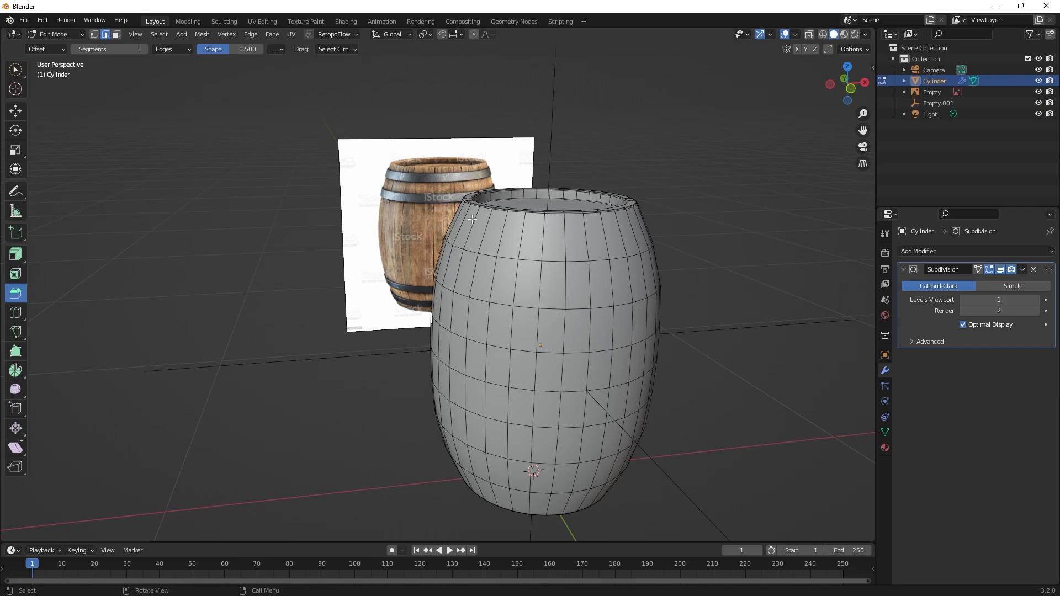
pyautogui.scroll(2, 612, 259)
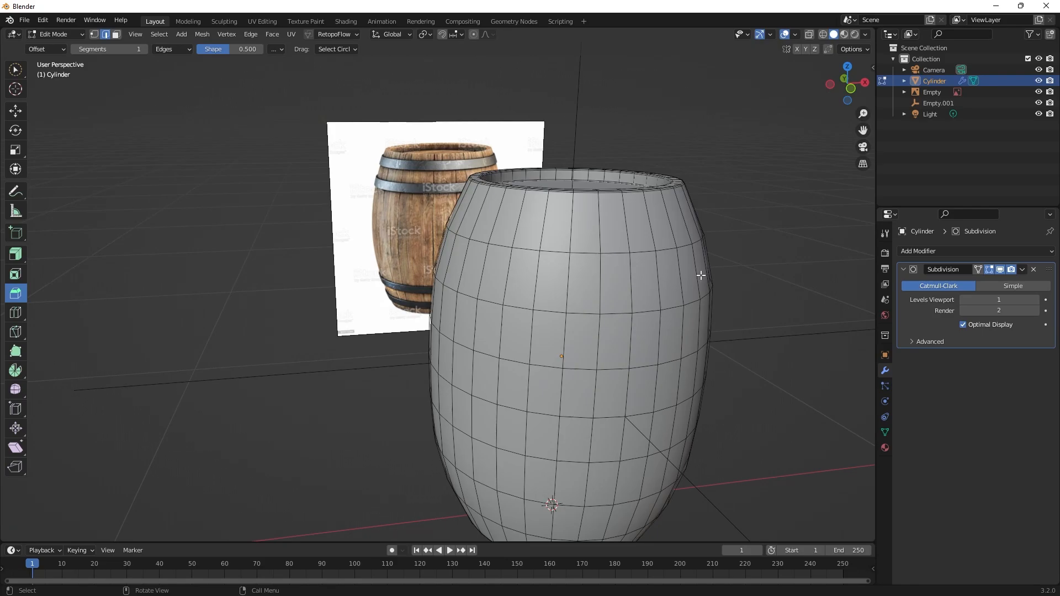
pyautogui.press('KP_1')
pyautogui.scroll(-1, 701, 279)
pyautogui.keyDown('shift'); pyautogui.moveTo(701, 293); pyautogui.dragTo(639, 269, button='middle'); pyautogui.keyUp('shift')
pyautogui.scroll(2, 639, 269)
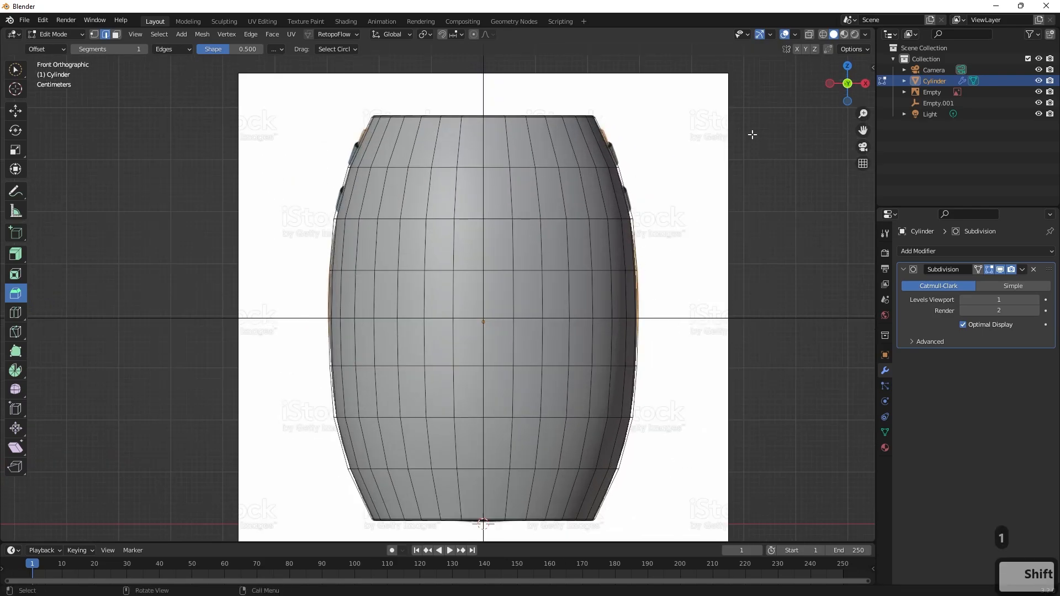
pyautogui.scroll(-2, 607, 273)
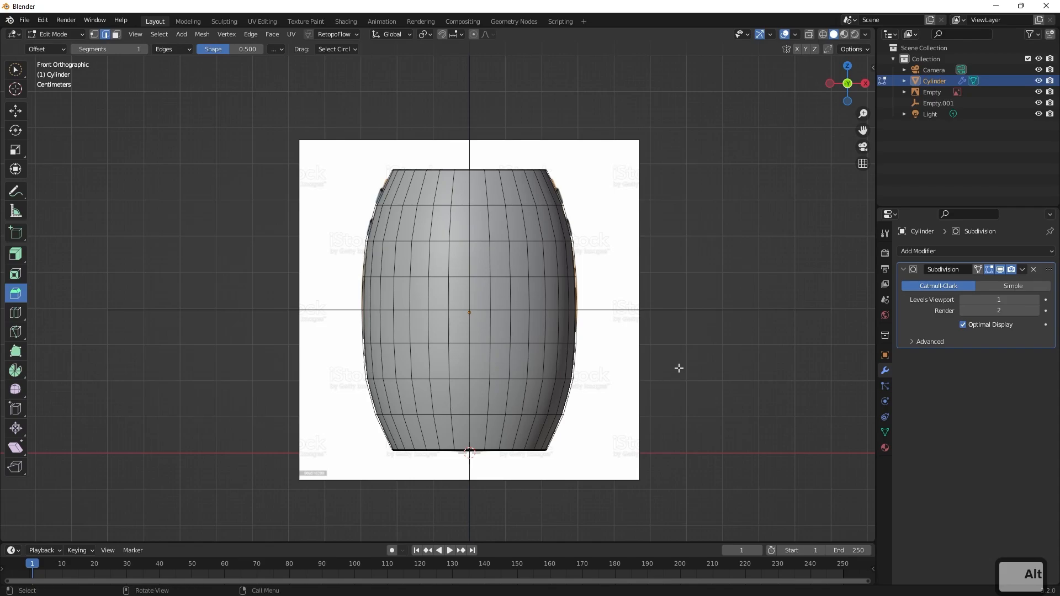
# In Object Mode, add a cylinder mesh and move it up about 1.8 m along Z, clear of the barrel.
pyautogui.press('Tab')
pyautogui.hotkey('shift', 'a')
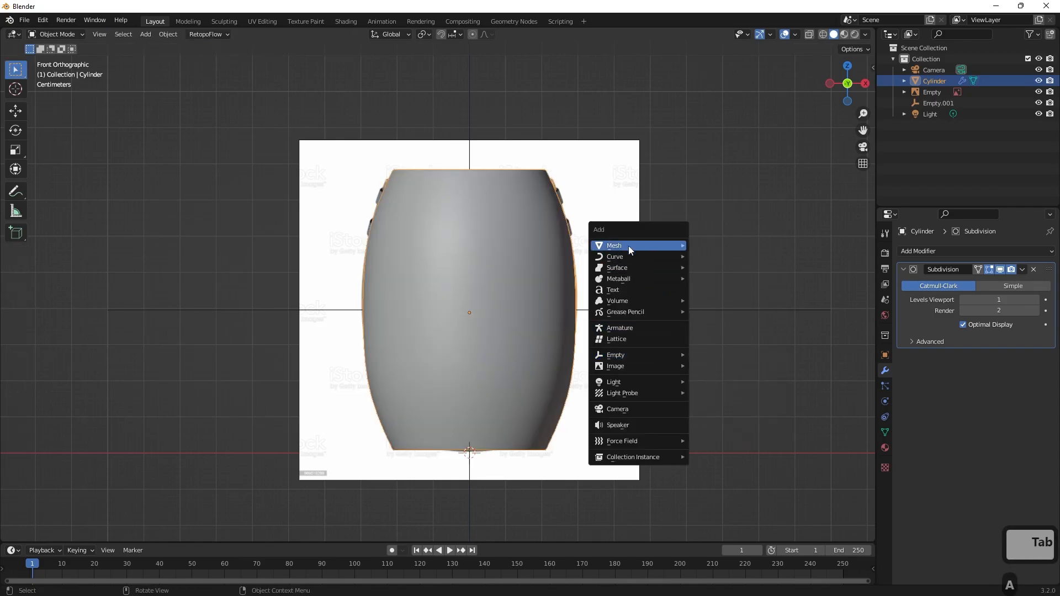
pyautogui.moveTo(632, 243)
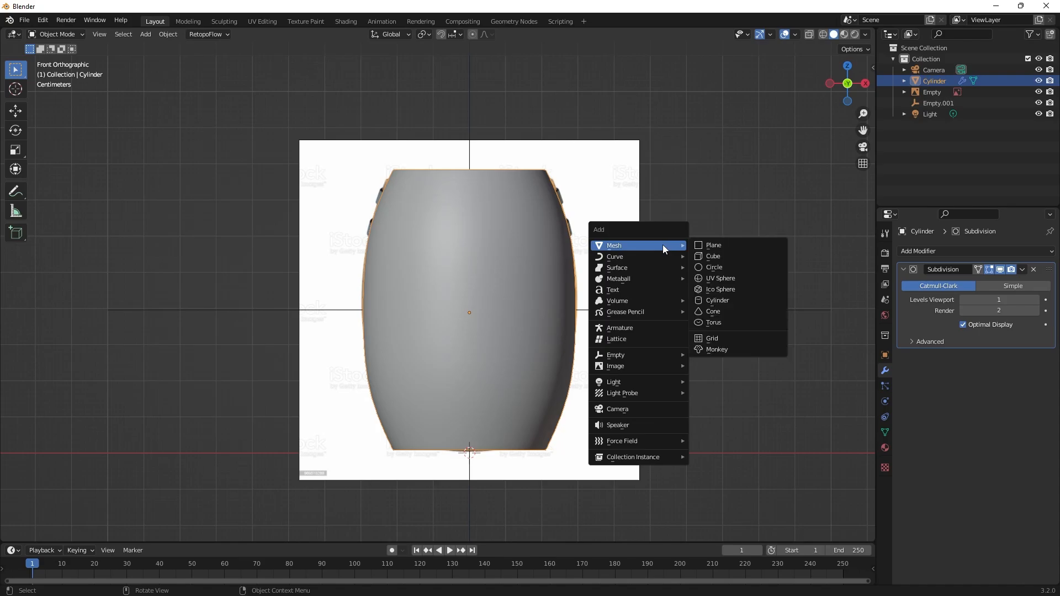
pyautogui.click(718, 300)
pyautogui.scroll(-2, 641, 293)
pyautogui.scroll(-4, 604, 290)
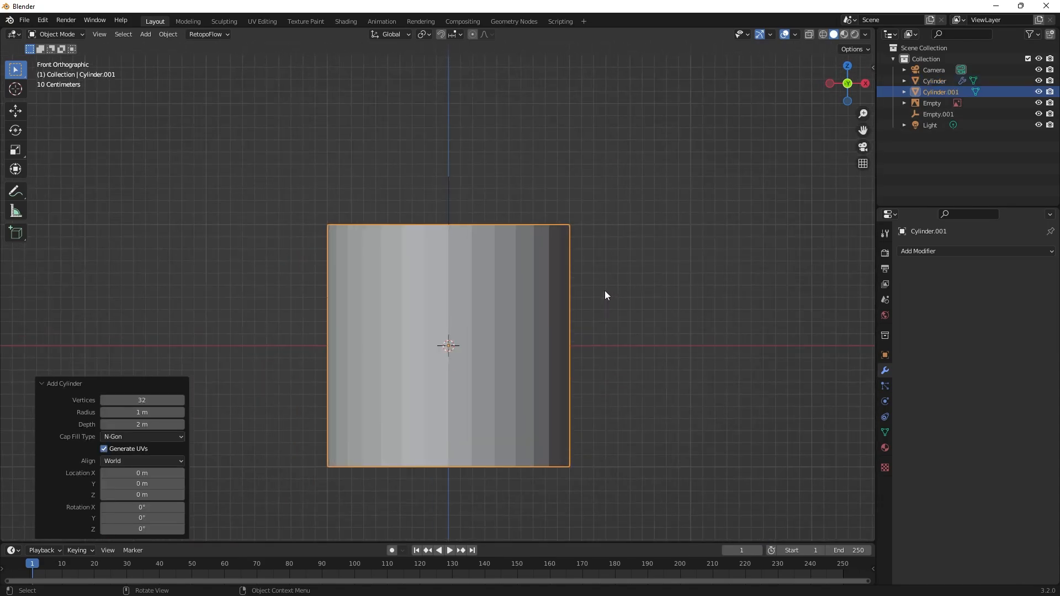
pyautogui.press('g')
pyautogui.press('z')
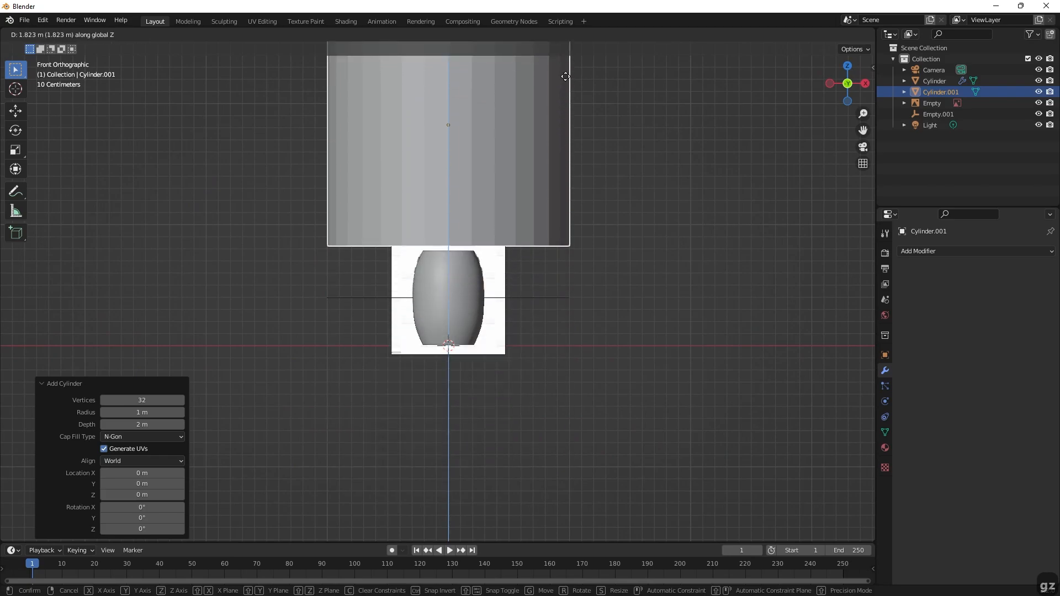
pyautogui.click(607, 179)
# Delete the top and bottom faces of the new cylinder, leaving an open tube.
pyautogui.moveTo(607, 178); pyautogui.dragTo(601, 300, button='middle')
pyautogui.scroll(1, 601, 299)
pyautogui.moveTo(634, 234); pyautogui.dragTo(632, 201, button='middle')
pyautogui.press('Tab')
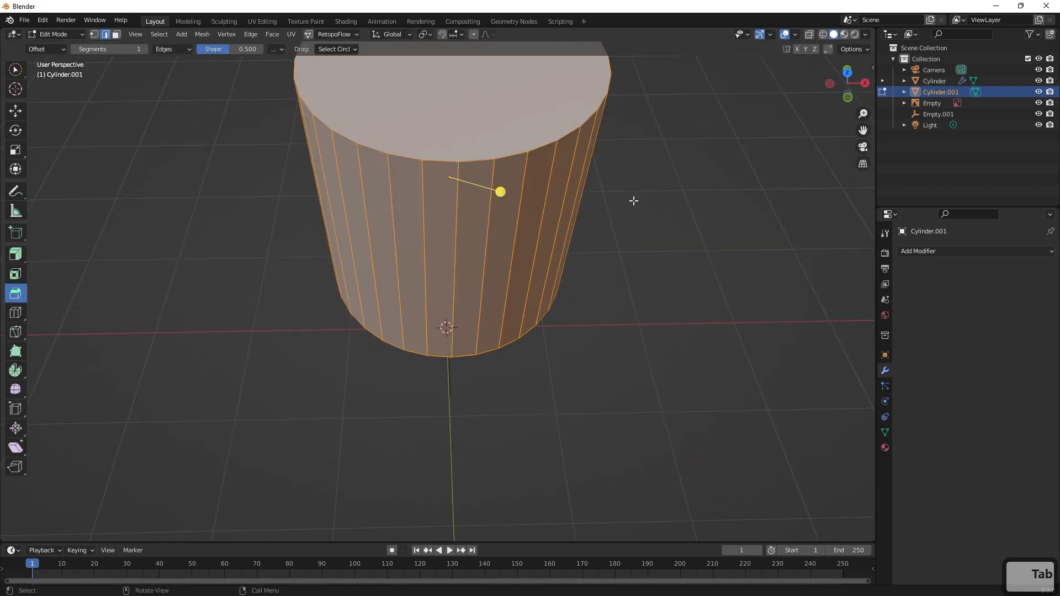
pyautogui.keyDown('shift'); pyautogui.moveTo(670, 153); pyautogui.dragTo(678, 177, button='middle'); pyautogui.keyUp('shift')
pyautogui.click(694, 182)
pyautogui.press('3')
pyautogui.click(549, 156)
pyautogui.moveTo(690, 284); pyautogui.dragTo(706, 168, button='middle')
pyautogui.keyDown('shift'); pyautogui.click(496, 212); pyautogui.keyUp('shift')
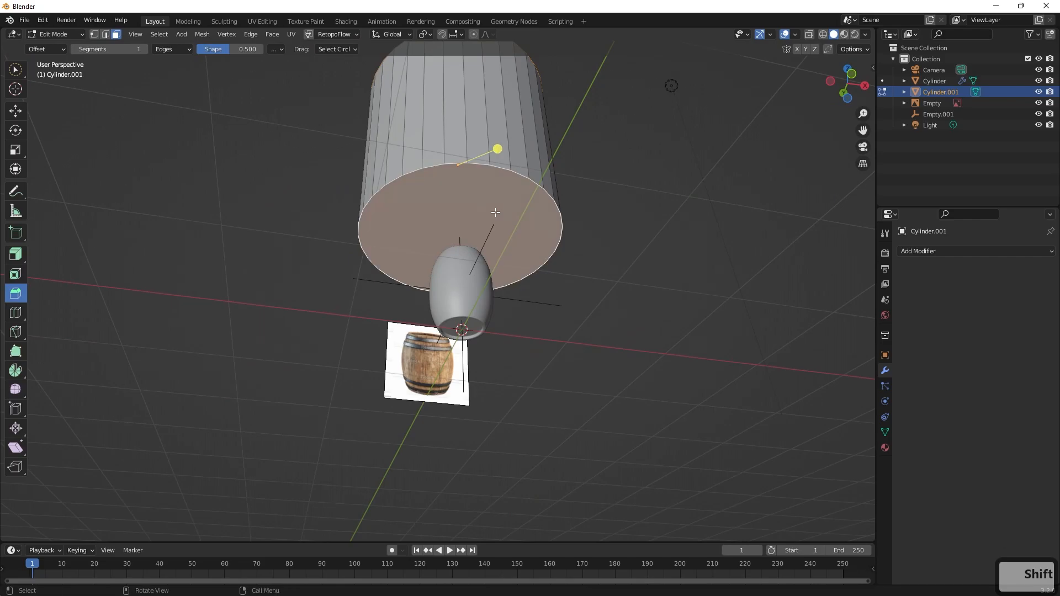
pyautogui.press('x')
pyautogui.click(484, 238)
pyautogui.moveTo(582, 189); pyautogui.dragTo(577, 265, button='middle')
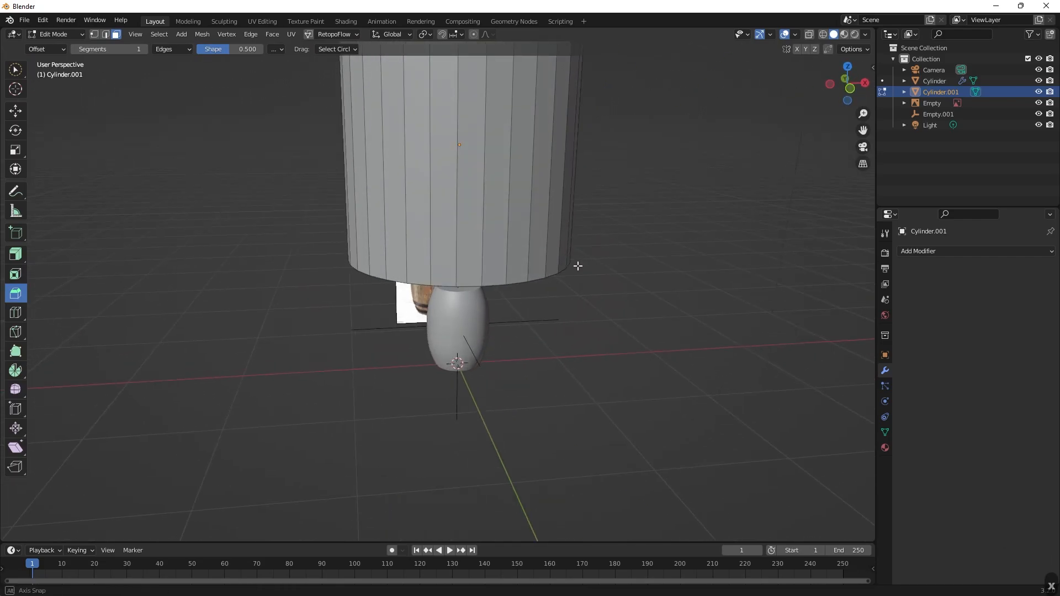
# In Object Mode, flatten the tube to 0.073 along Z and scale the resulting ring uniformly to 0.350.
pyautogui.press('Tab')
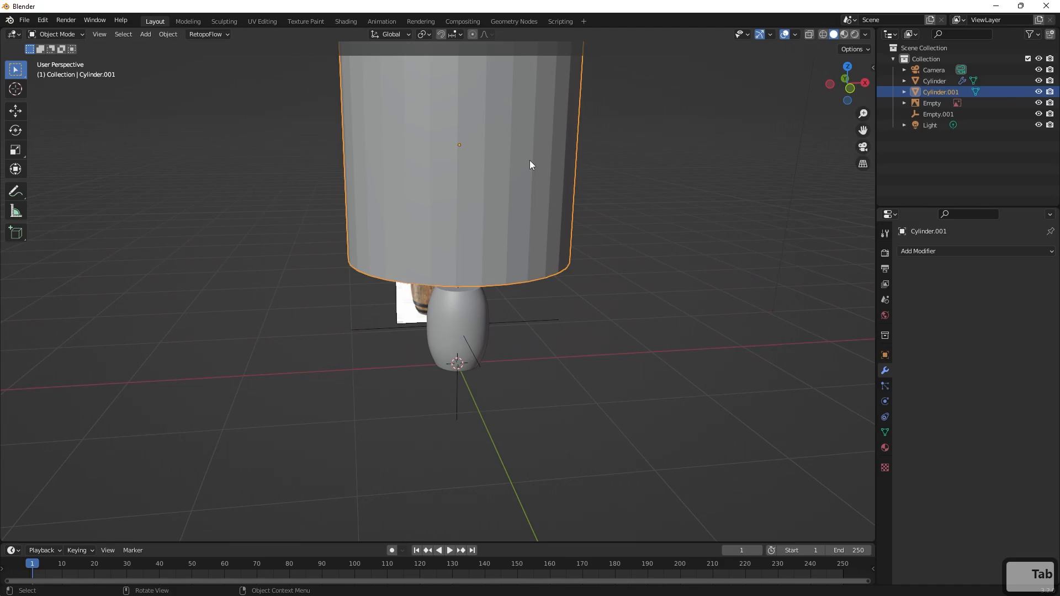
pyautogui.press('s')
pyautogui.press('z')
pyautogui.click(463, 141)
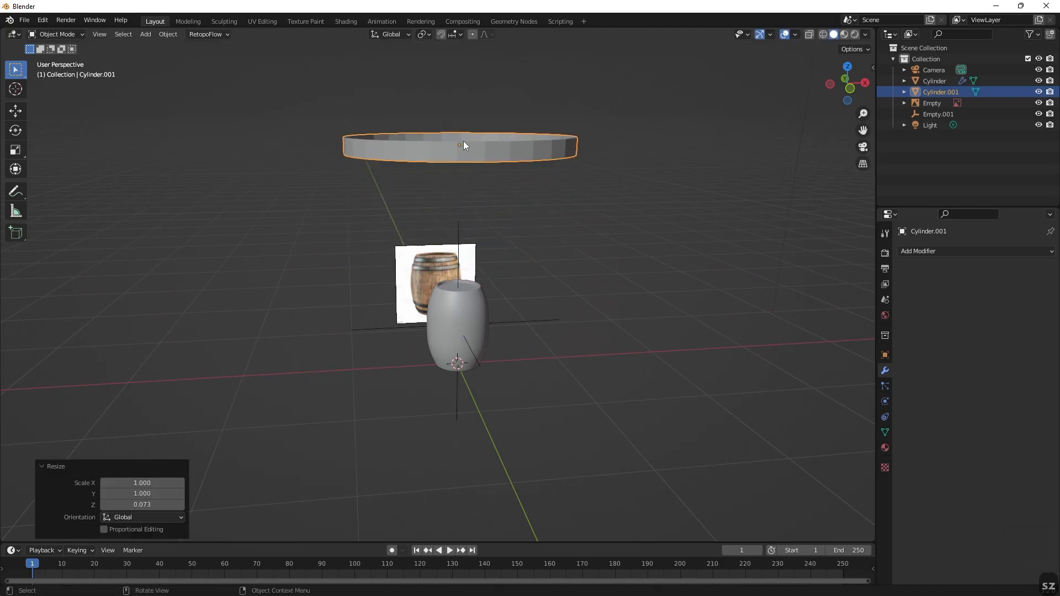
pyautogui.press('s')
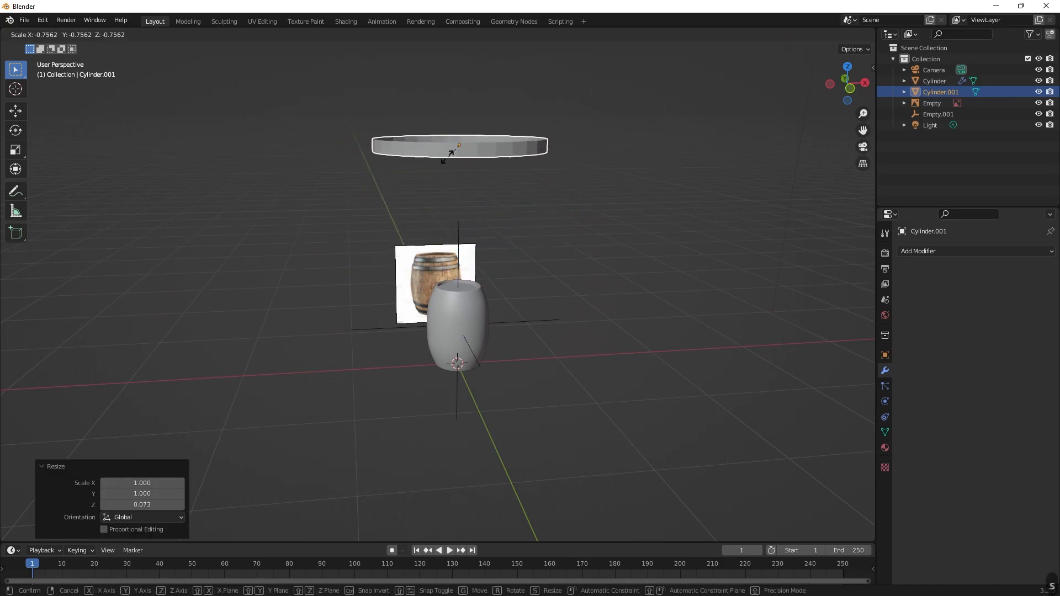
pyautogui.click(462, 152)
# Lower the ring about 1.44 m along Z, then in wireframe front view raise it about 0.066 m to the reference's uppermost hoop.
pyautogui.press('g')
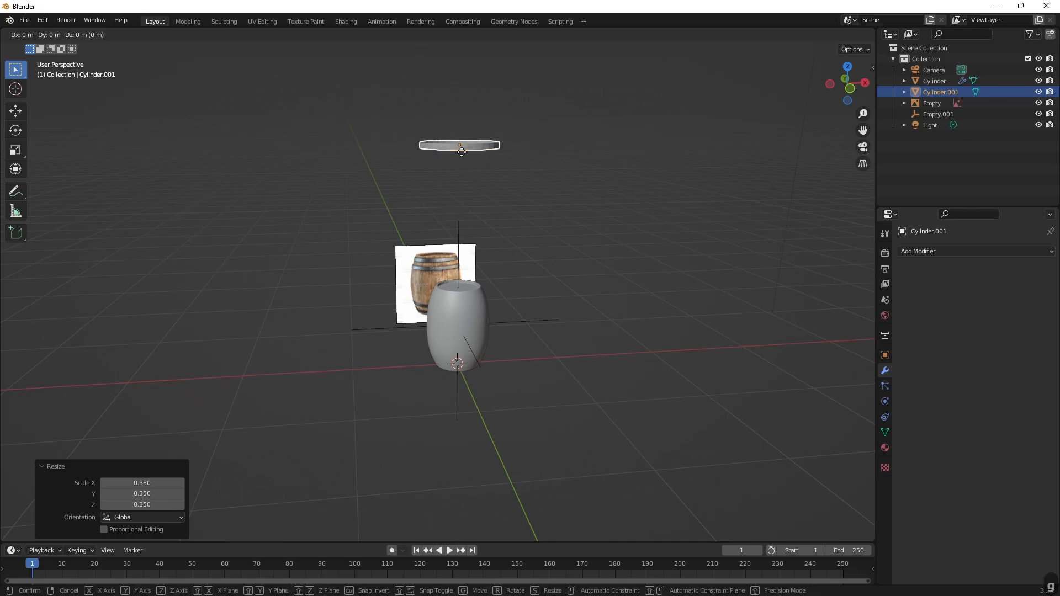
pyautogui.press('z')
pyautogui.click(478, 314)
pyautogui.press('KP_1')
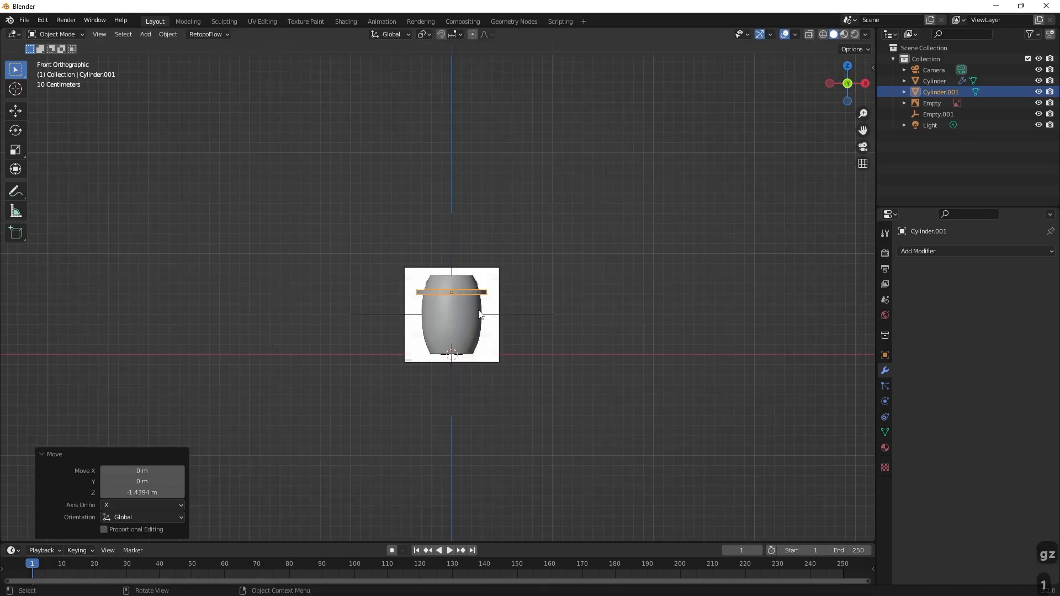
pyautogui.scroll(9, 590, 305)
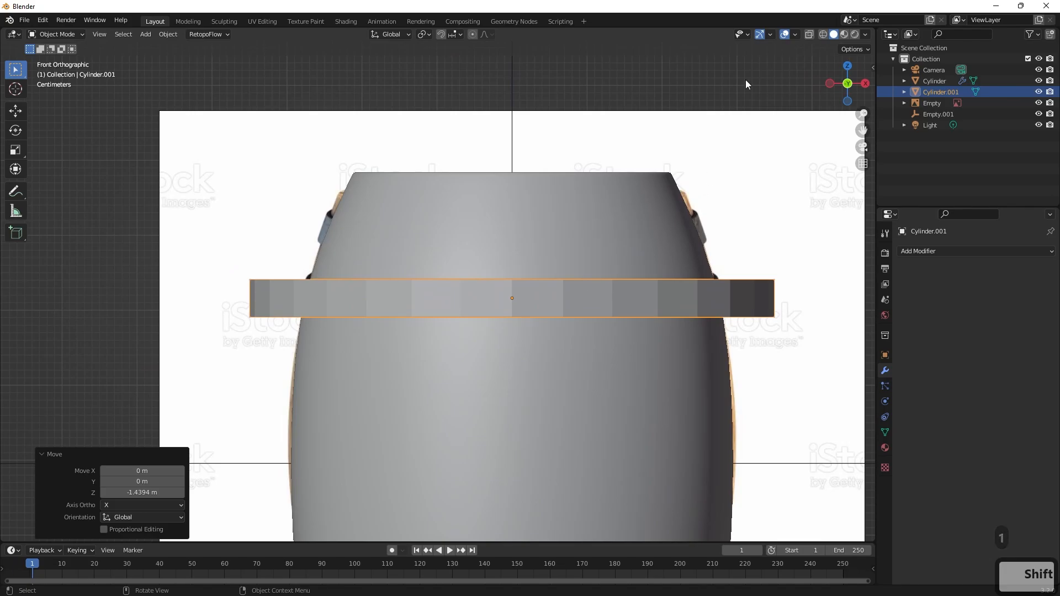
pyautogui.click(822, 34)
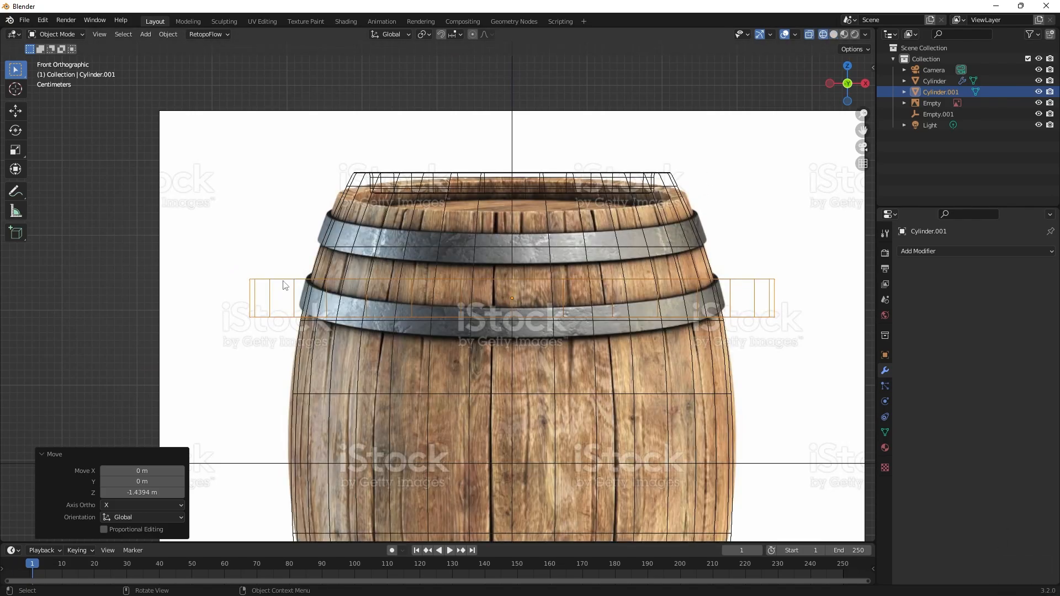
pyautogui.press('g')
pyautogui.press('z')
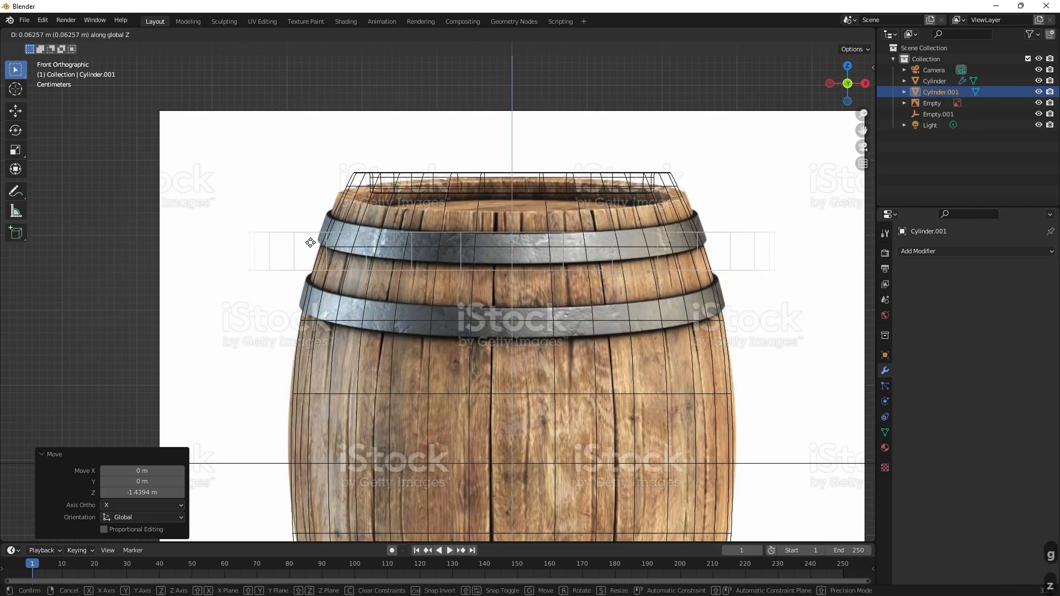
pyautogui.click(309, 244)
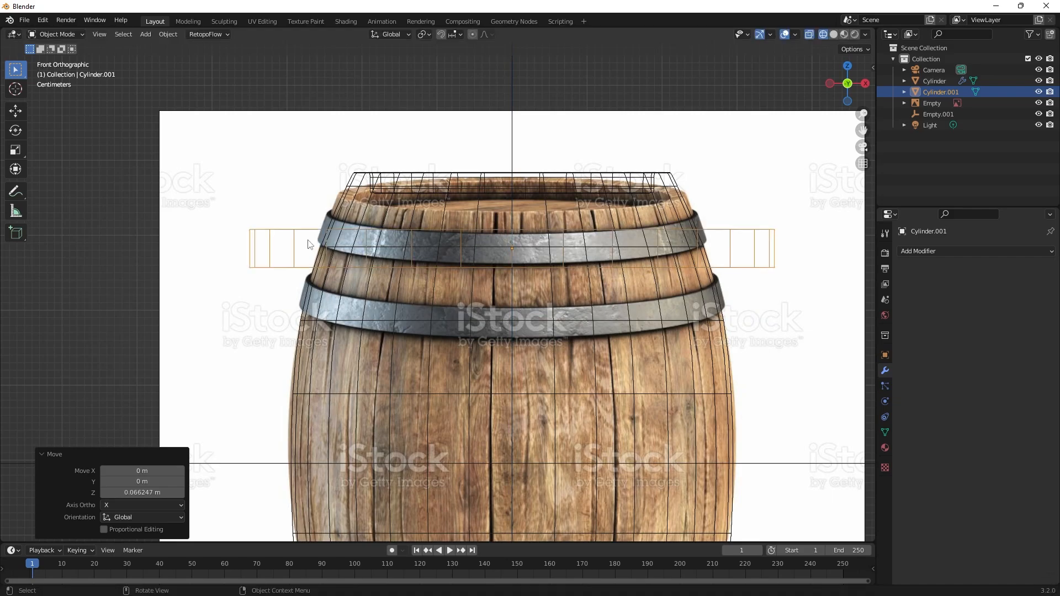
# Scale the ring to 0.849 along Z and then uniformly to 0.760 to fit the reference's uppermost hoop.
pyautogui.press('s')
pyautogui.press('z')
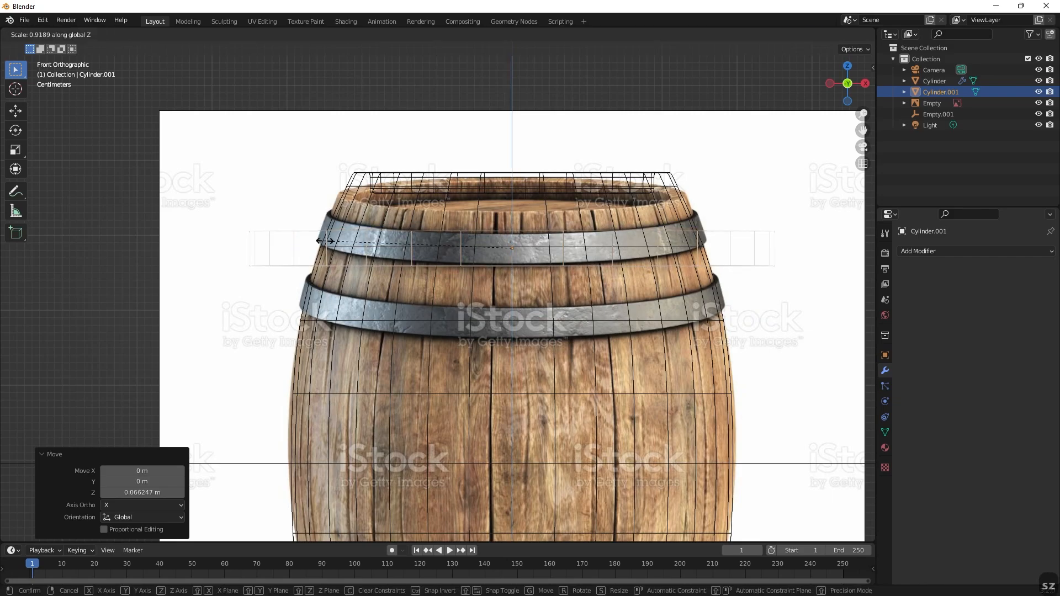
pyautogui.click(340, 247)
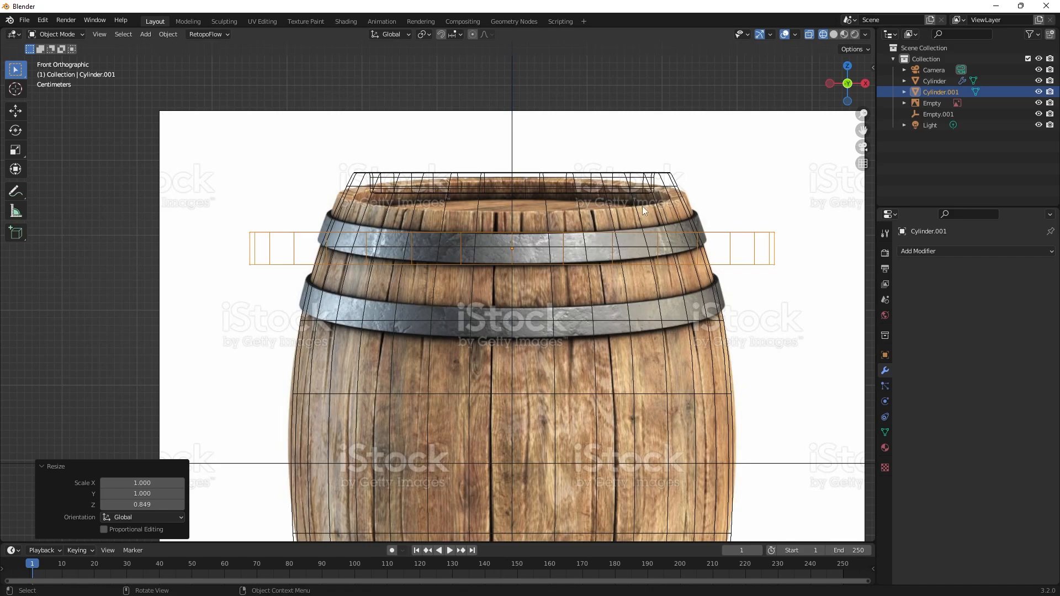
pyautogui.press('s')
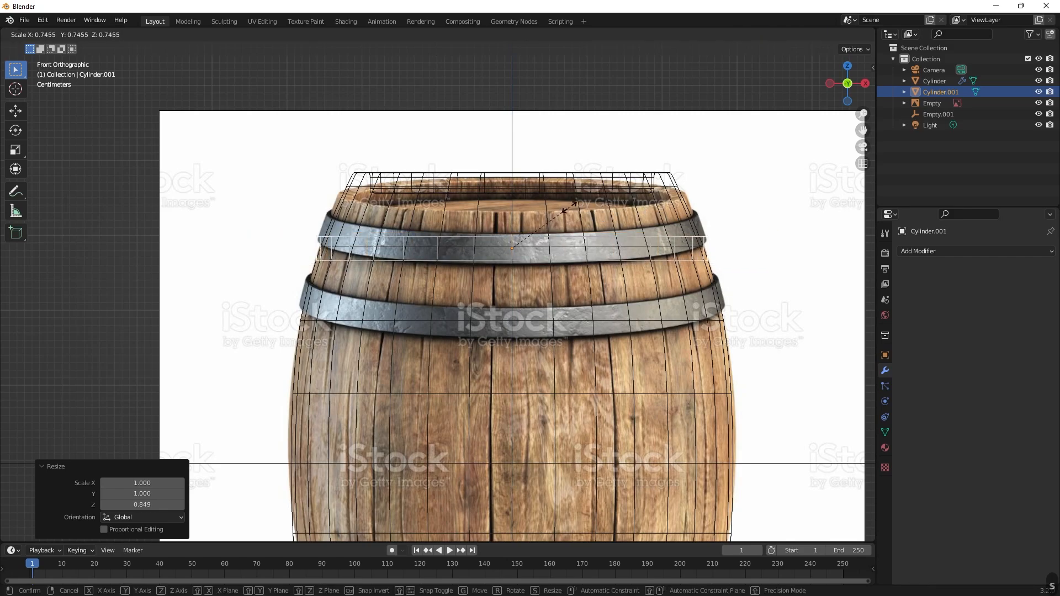
pyautogui.click(571, 207)
pyautogui.scroll(2, 751, 254)
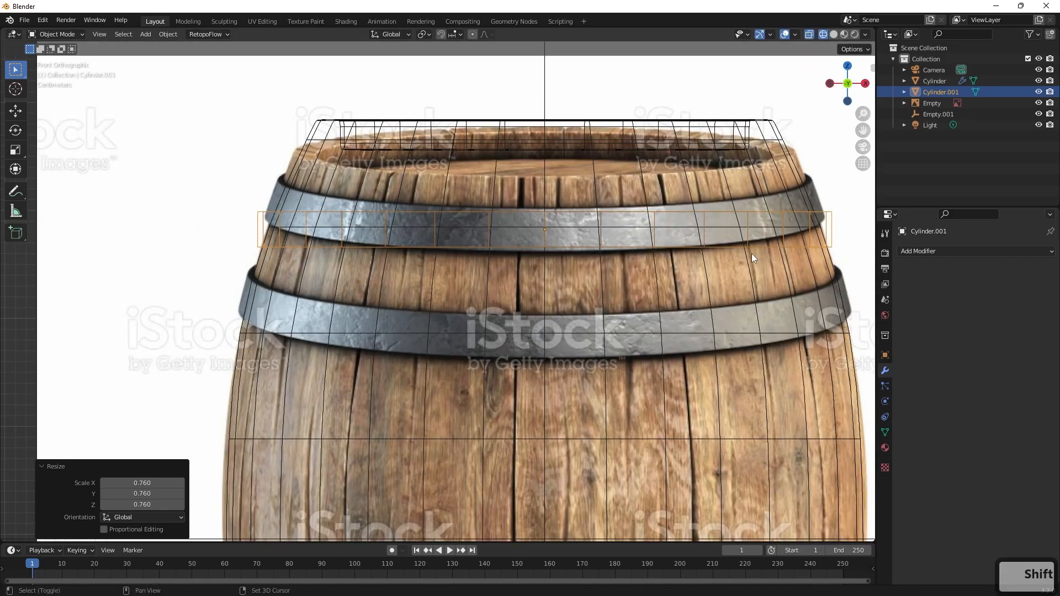
# In Edit Mode, box-select the ring's upper row of vertices and scale it to 0.958 so the hoop tapers with the barrel.
pyautogui.keyDown('shift'); pyautogui.moveTo(751, 254); pyautogui.dragTo(650, 257, button='middle'); pyautogui.keyUp('shift')
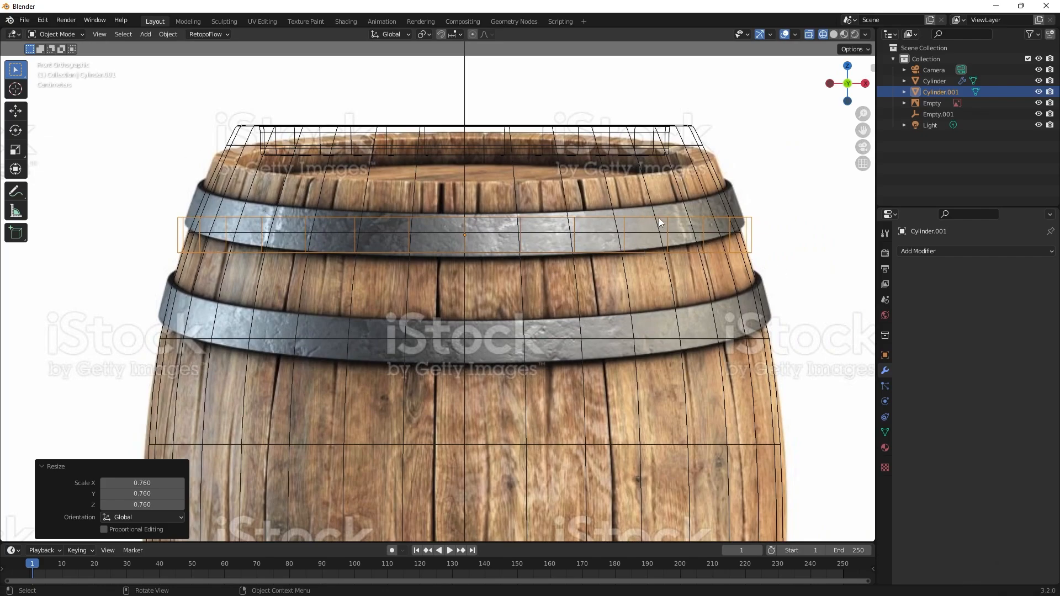
pyautogui.press('Tab')
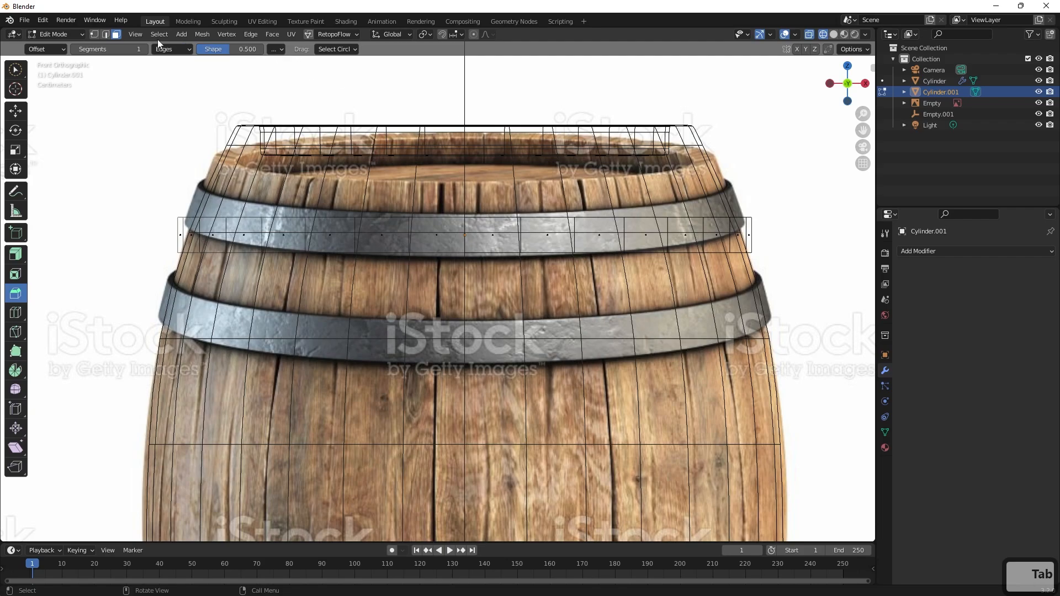
pyautogui.click(94, 34)
pyautogui.hotkey('ctrl', 'z')
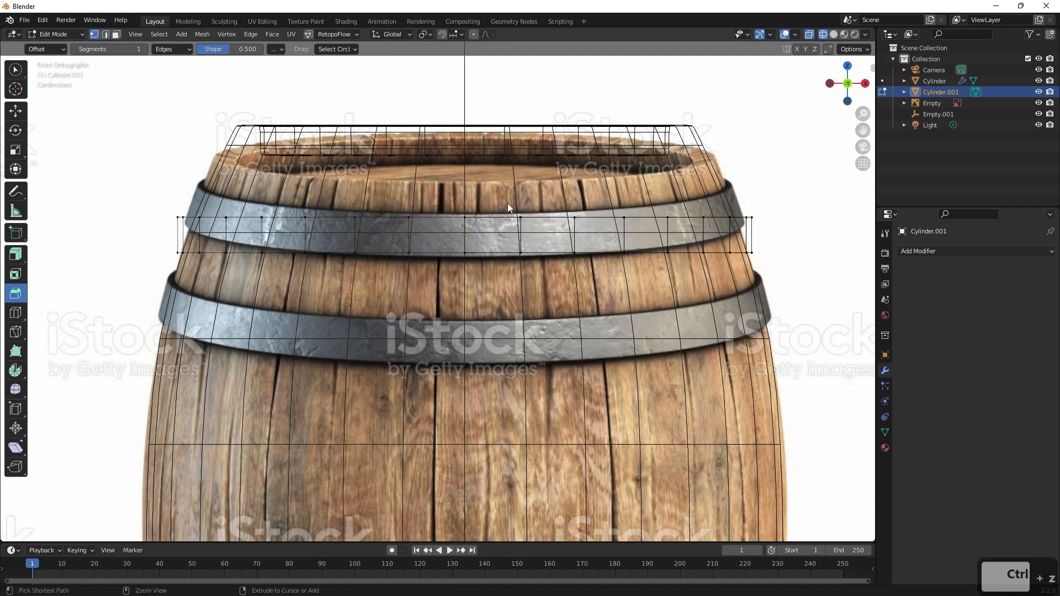
pyautogui.click(17, 67)
pyautogui.moveTo(256, 194); pyautogui.dragTo(305, 215)
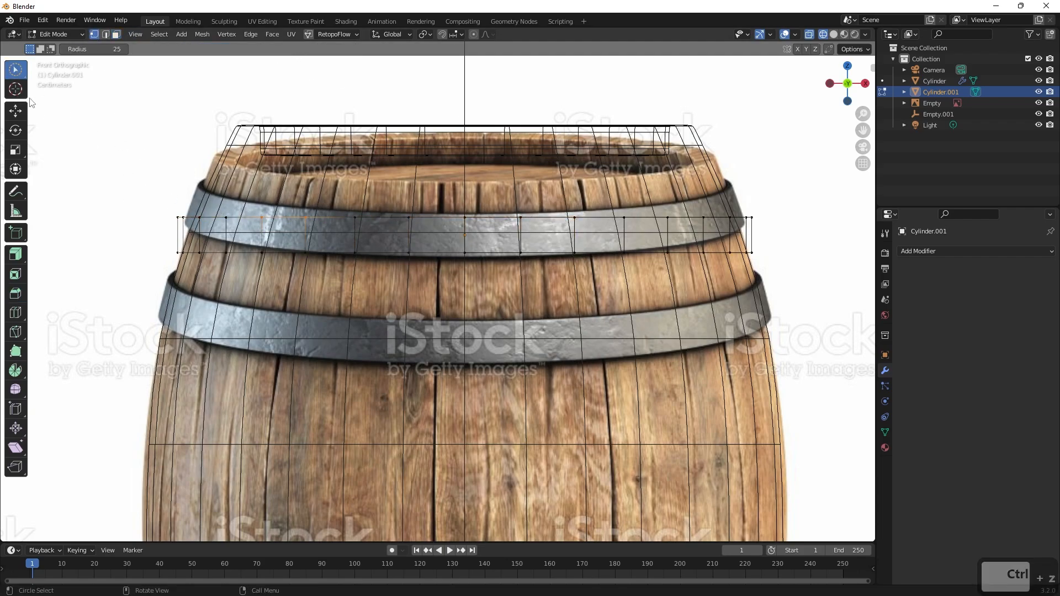
pyautogui.press('w')
pyautogui.press('w')
pyautogui.press('w')
pyautogui.moveTo(126, 170); pyautogui.dragTo(827, 236)
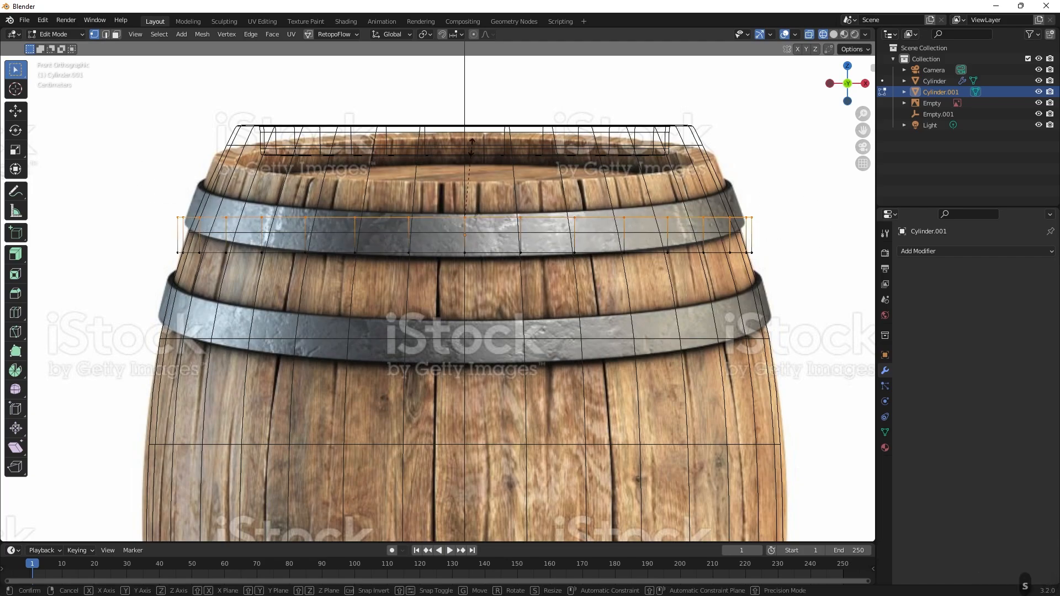
pyautogui.press('s')
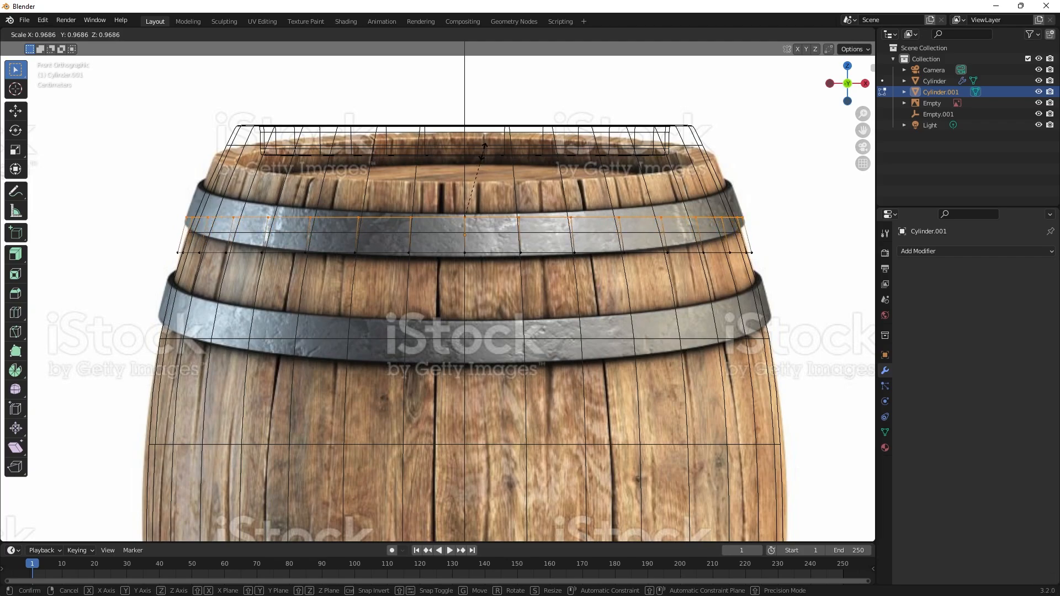
pyautogui.click(487, 155)
# Switch the viewport to solid shading in a perspective view and return to Object Mode.
pyautogui.moveTo(480, 194); pyautogui.dragTo(493, 231, button='middle')
pyautogui.scroll(-3, 493, 231)
pyautogui.press('z')
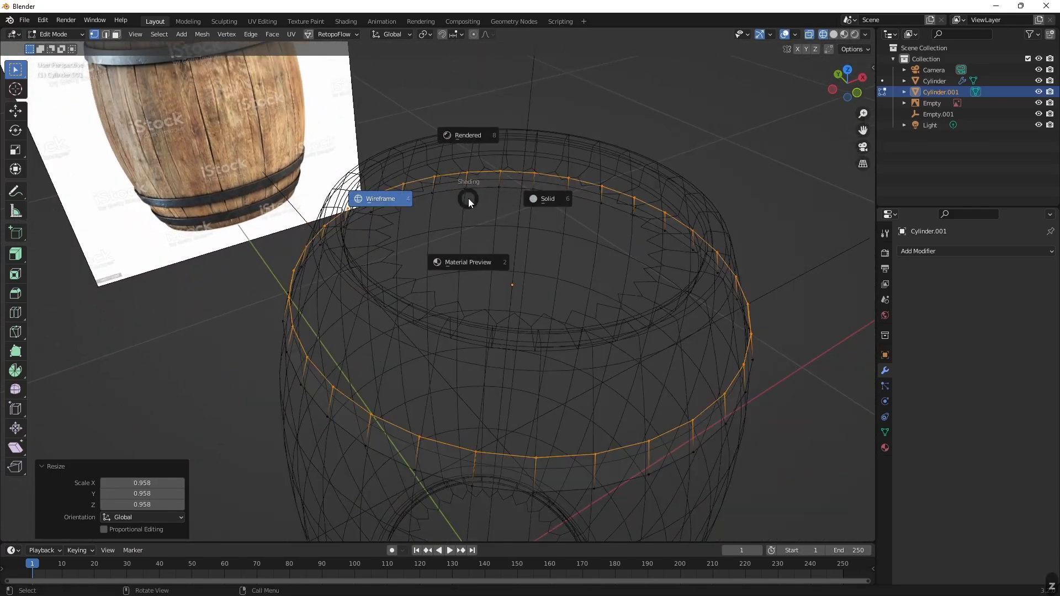
pyautogui.scroll(-1, 586, 222)
pyautogui.press('Tab')
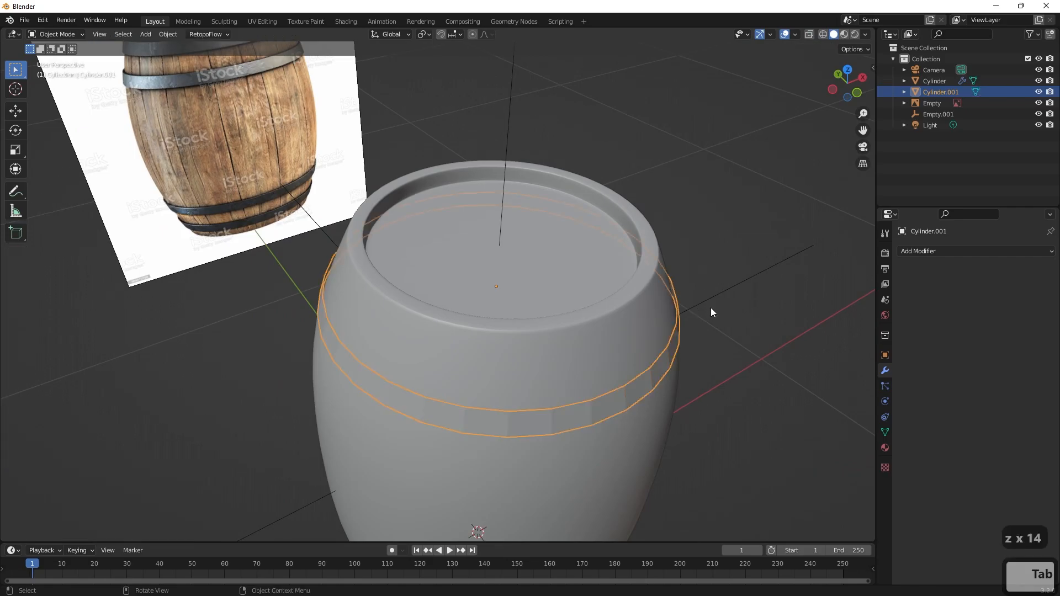
# Scale the whole hoop uniformly to 0.973 so it sits just inside the barrel's surface.
pyautogui.click(739, 324)
pyautogui.keyDown('shift'); pyautogui.moveTo(740, 326); pyautogui.dragTo(581, 248, button='middle'); pyautogui.keyUp('shift')
pyautogui.scroll(2, 536, 284)
pyautogui.click(535, 284)
pyautogui.scroll(1, 608, 270)
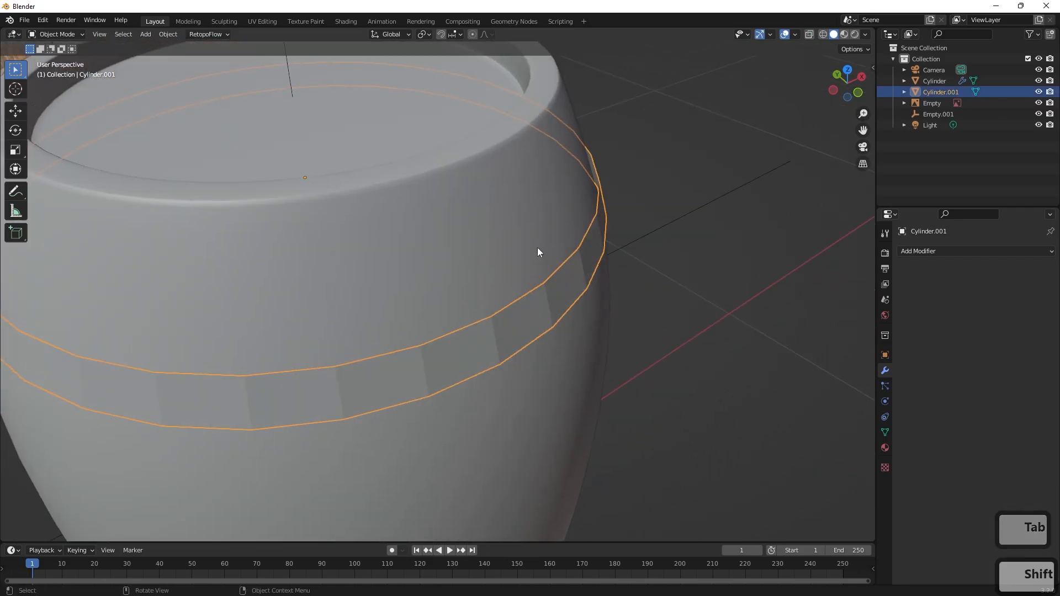
pyautogui.press('s')
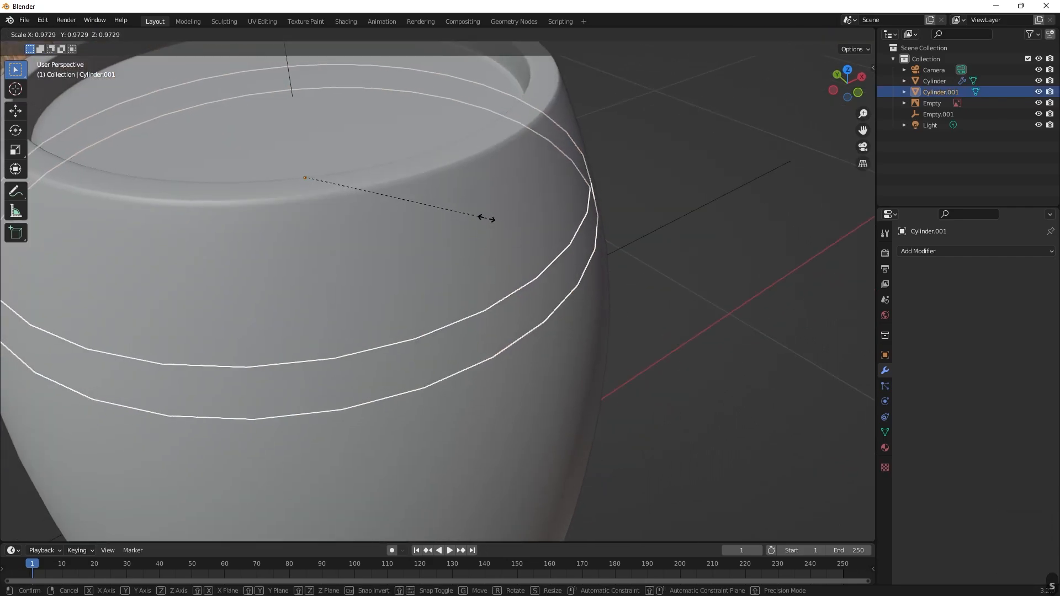
pyautogui.click(486, 218)
# Add a Solidify modifier to the hoop and isolate the hoop in local view.
pyautogui.click(928, 251)
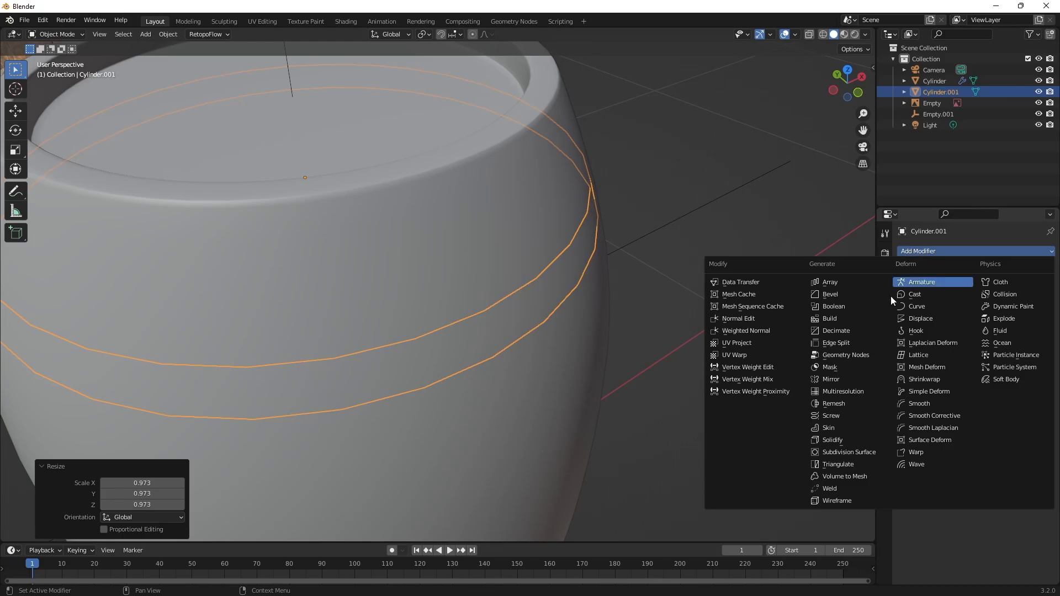
pyautogui.click(843, 440)
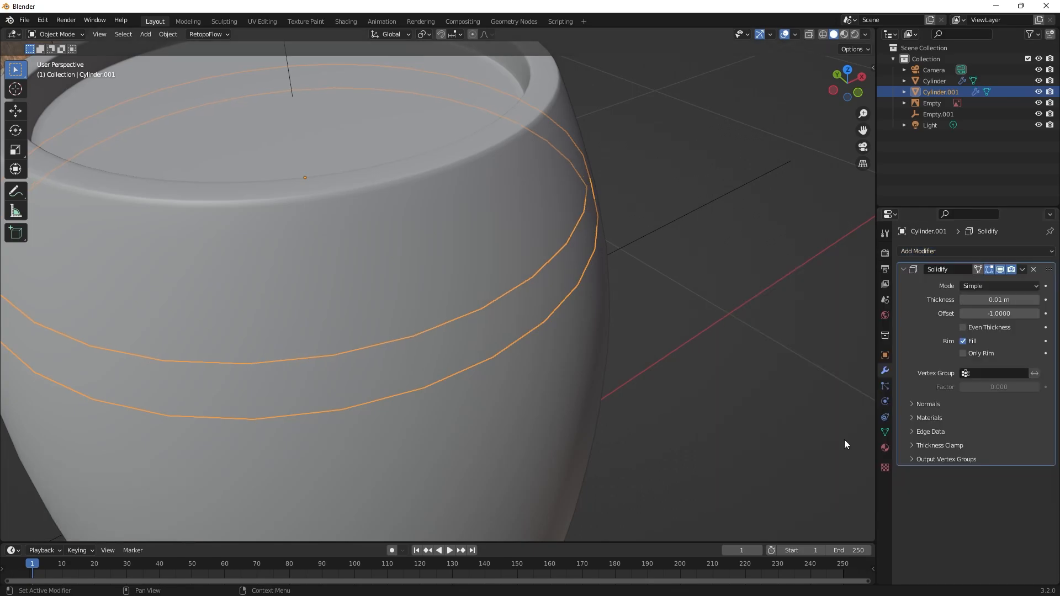
pyautogui.moveTo(670, 320); pyautogui.dragTo(773, 249, button='middle')
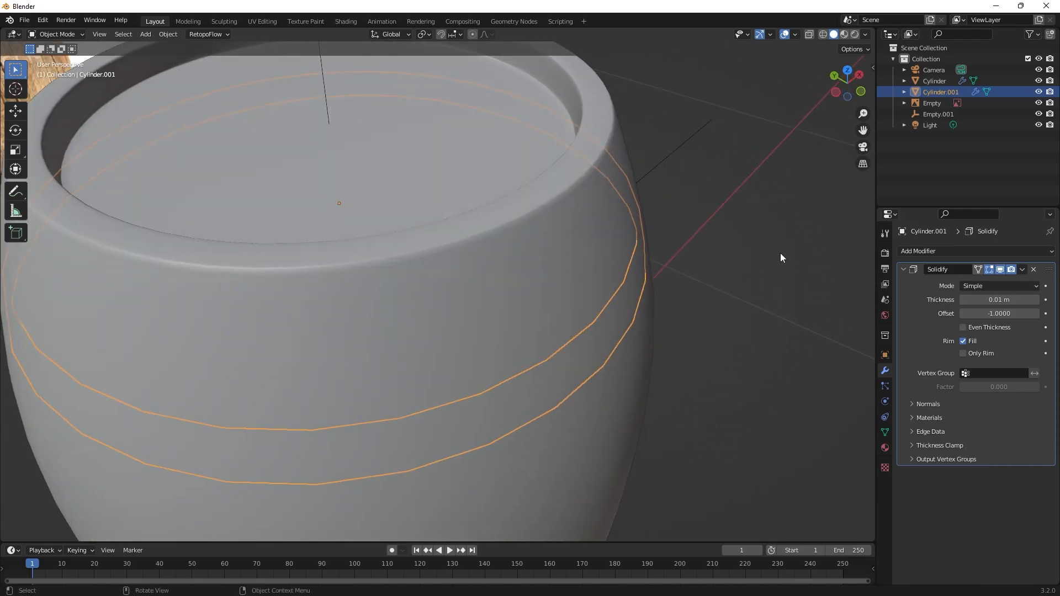
pyautogui.press('KP_Divide')
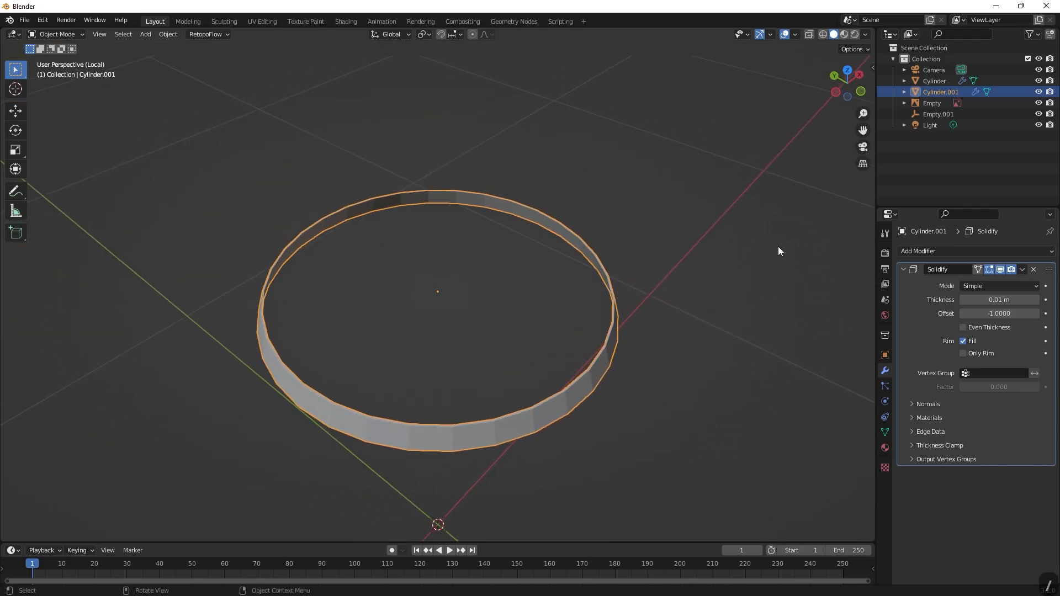
pyautogui.scroll(5, 741, 324)
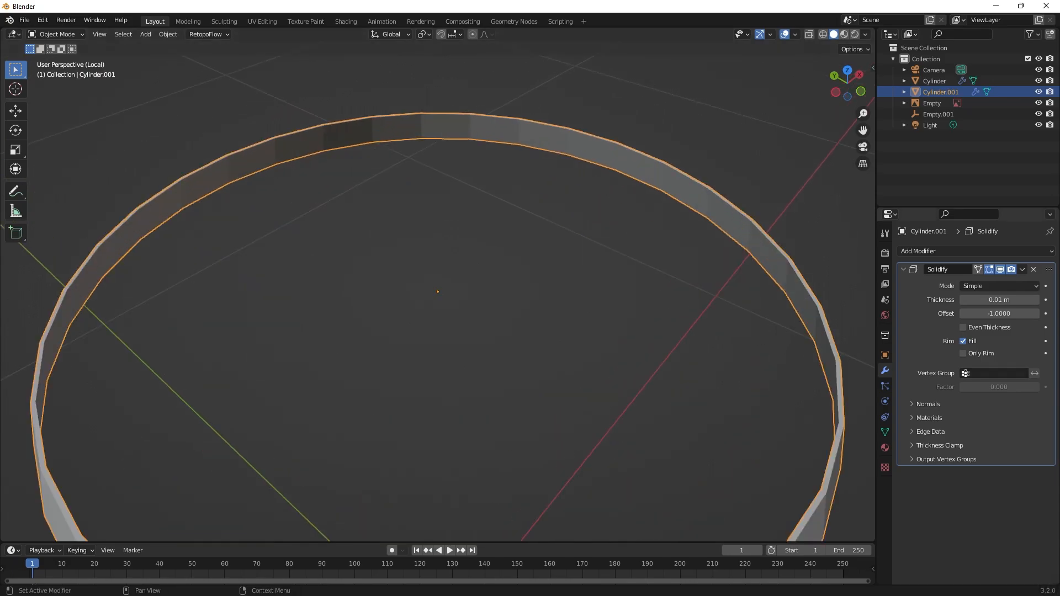
# Set the Solidify modifier's thickness to 0.04 m and its offset to 1.
pyautogui.moveTo(999, 300)
pyautogui.mouseDown()
pyautogui.moveTo(1038, 300)
pyautogui.moveTo(991, 300)
pyautogui.moveTo(1032, 300)
pyautogui.moveTo(1001, 300)
pyautogui.moveTo(1009, 316)
pyautogui.mouseUp()
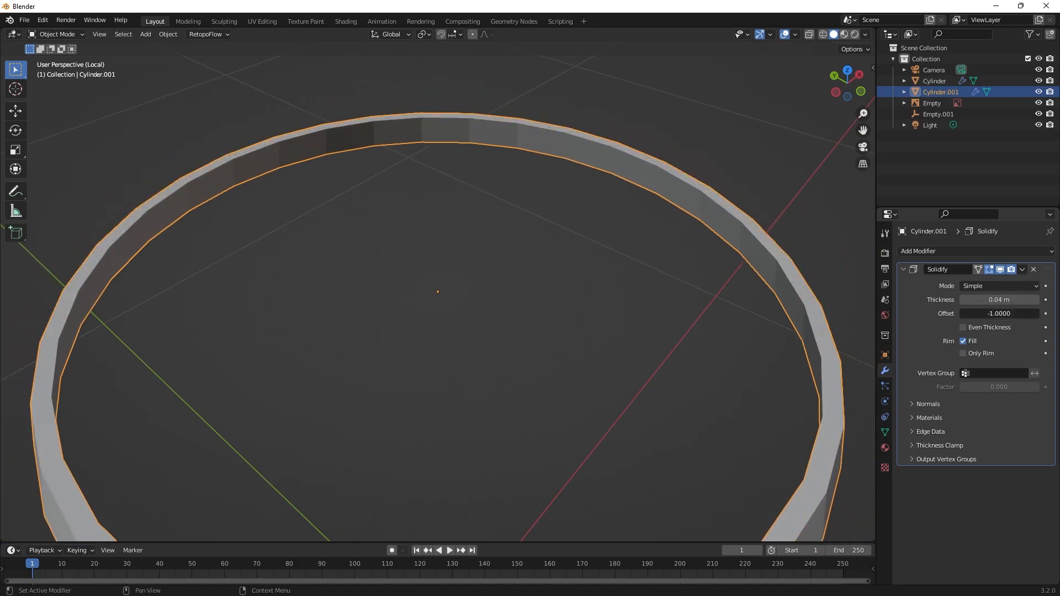
pyautogui.write('1')
pyautogui.press('Return')
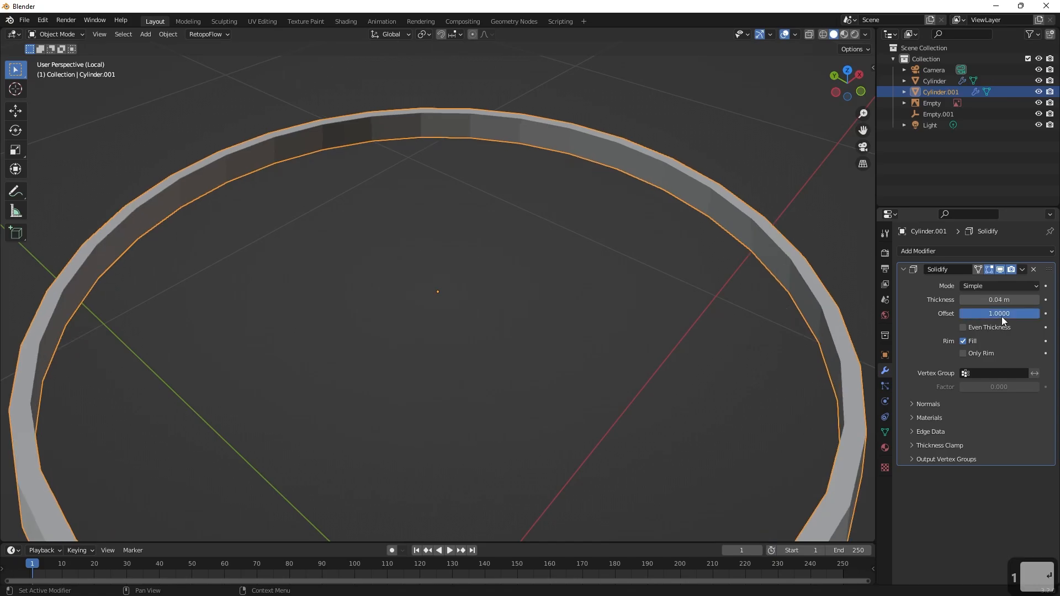
pyautogui.moveTo(706, 356)
pyautogui.mouseDown(button='middle')
pyautogui.moveTo(700, 384)
pyautogui.moveTo(707, 361)
pyautogui.mouseUp(button='middle')
# Leave local view, deselect the hoop and apply its Solidify modifier.
pyautogui.press('/')
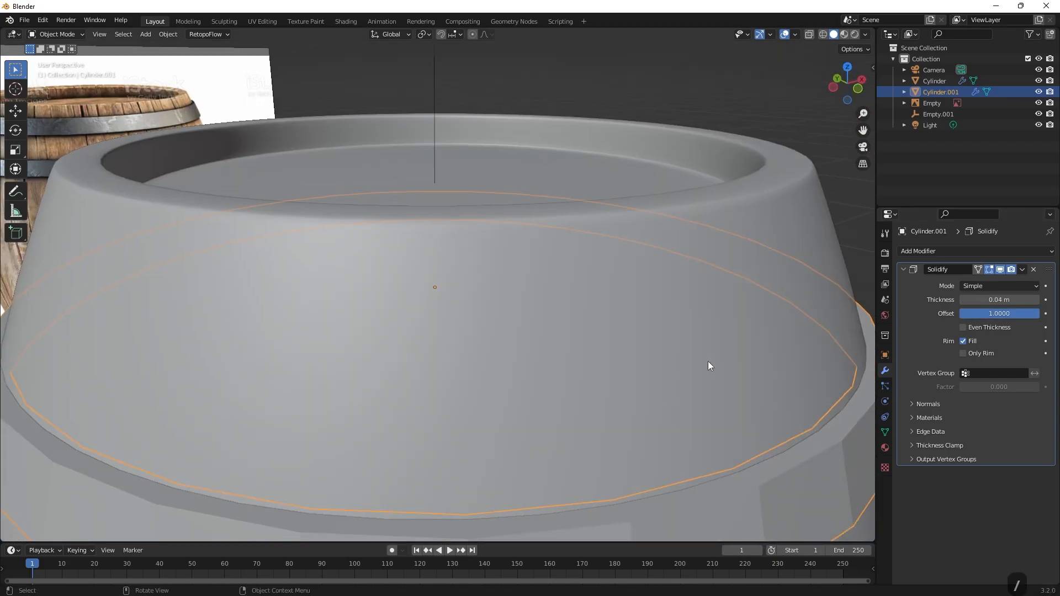
pyautogui.moveTo(714, 325); pyautogui.dragTo(765, 363, button='middle')
pyautogui.scroll(-3, 764, 345)
pyautogui.click(764, 365)
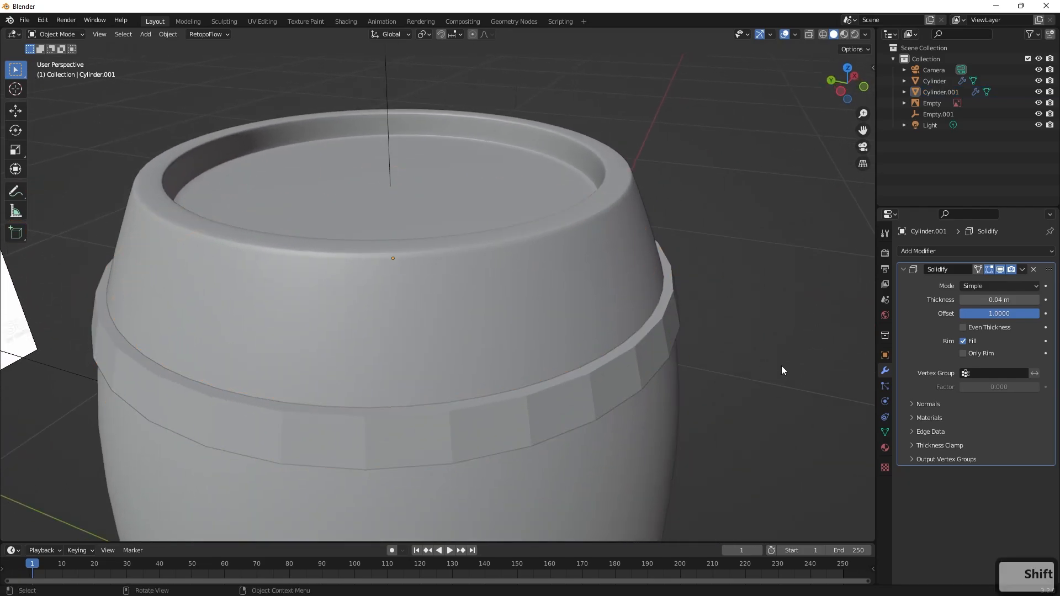
pyautogui.click(1022, 269)
pyautogui.click(989, 283)
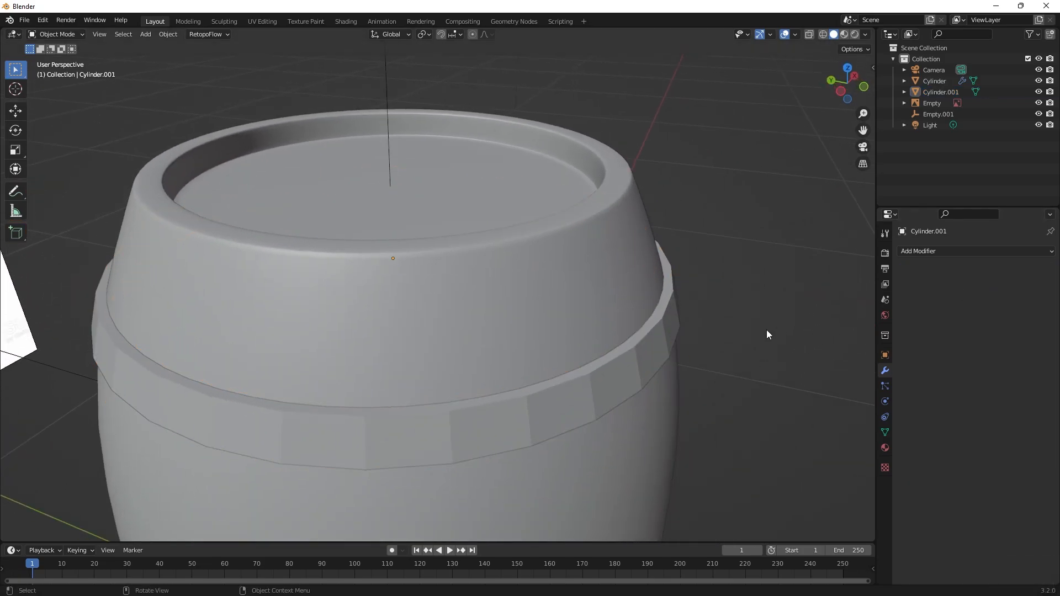
# Select the hoop on the barrel and isolate it in local view.
pyautogui.click(677, 317)
pyautogui.press('/')
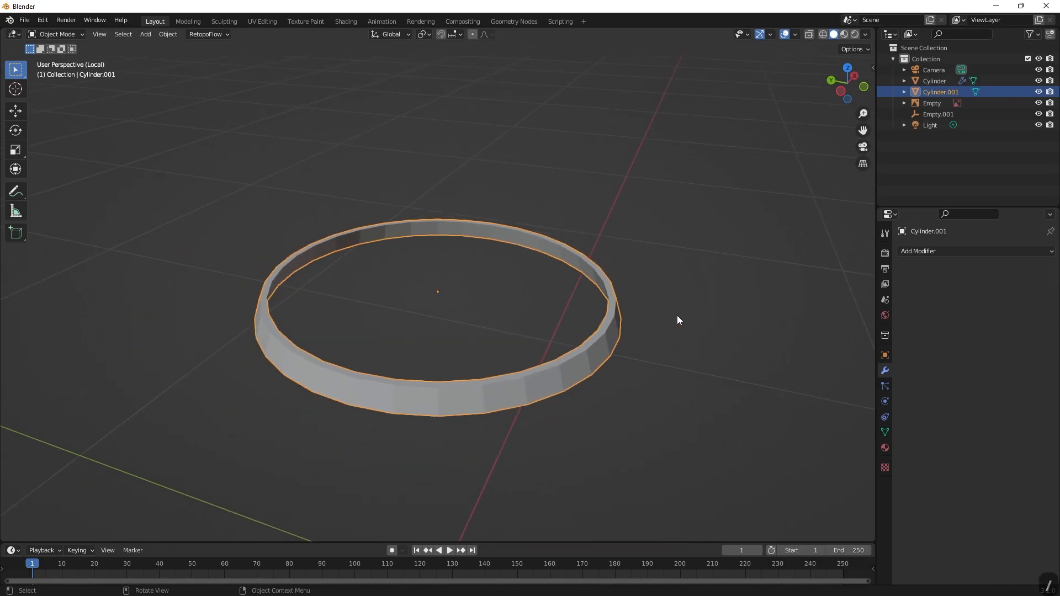
pyautogui.keyDown('shift'); pyautogui.moveTo(714, 363); pyautogui.dragTo(683, 308, button='middle'); pyautogui.keyUp('shift')
# Add a Subdivision Surface modifier to the hoop and turn off its viewport display.
pyautogui.click(942, 250)
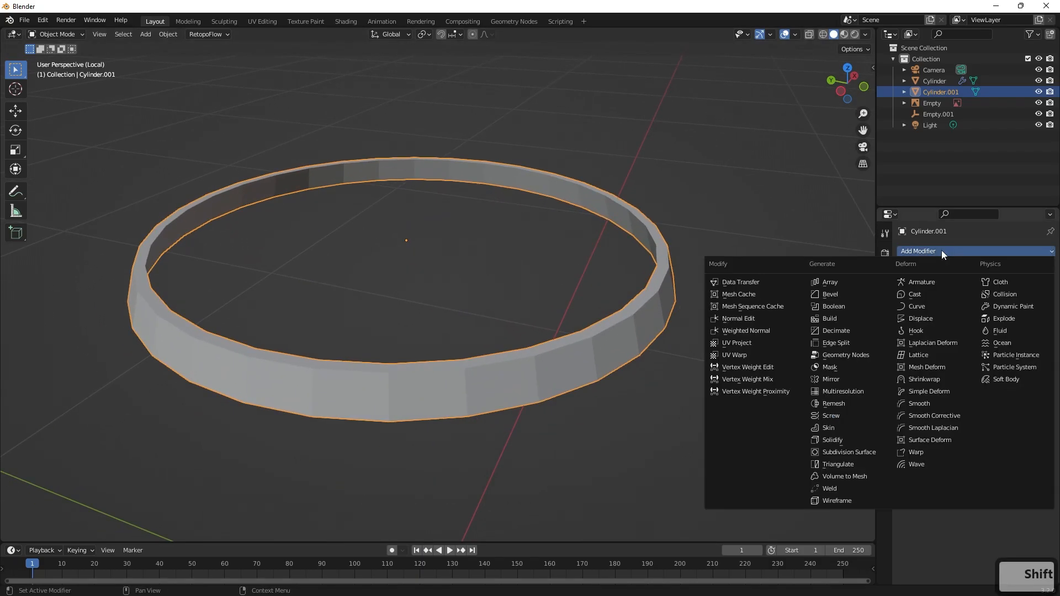
pyautogui.click(840, 452)
pyautogui.scroll(2, 778, 368)
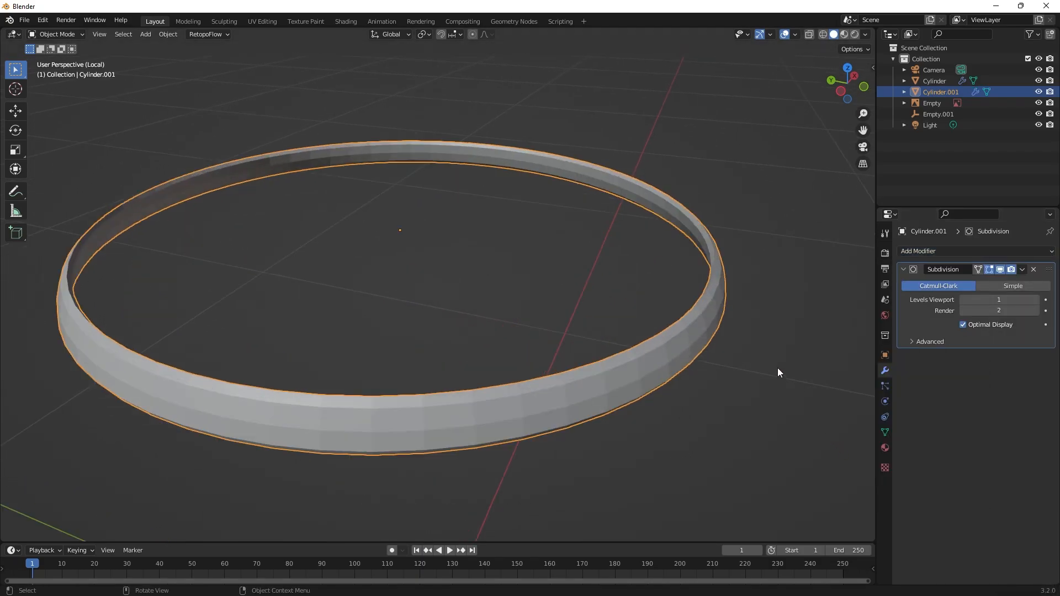
pyautogui.keyDown('shift'); pyautogui.moveTo(820, 366); pyautogui.dragTo(761, 348, button='middle'); pyautogui.keyUp('shift')
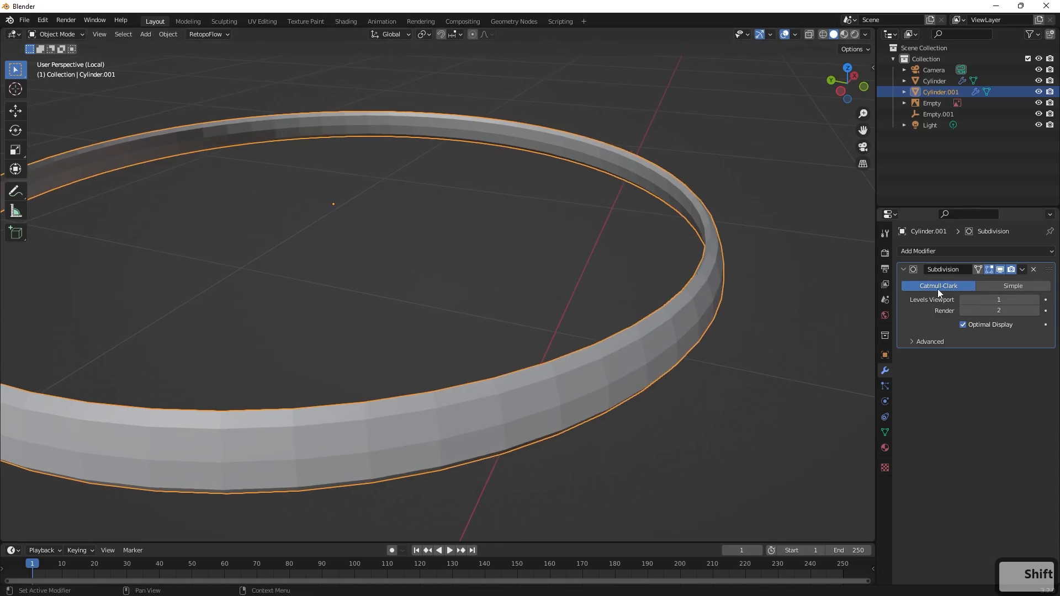
pyautogui.click(1000, 269)
# Enter Edit Mode on the hoop, switch to face selection and clear the selection.
pyautogui.press('Tab')
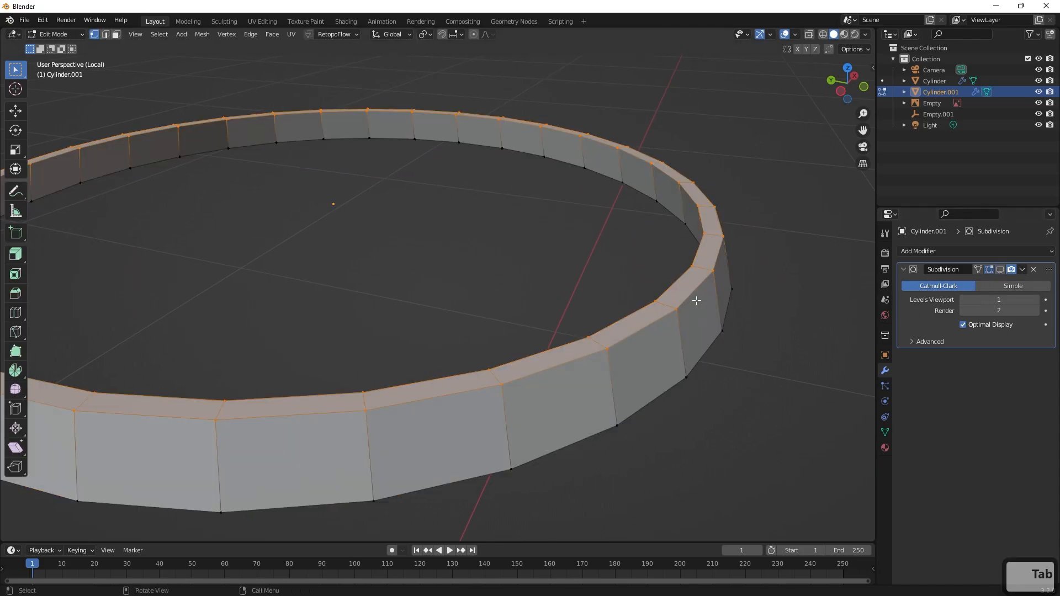
pyautogui.press('2')
pyautogui.press('3')
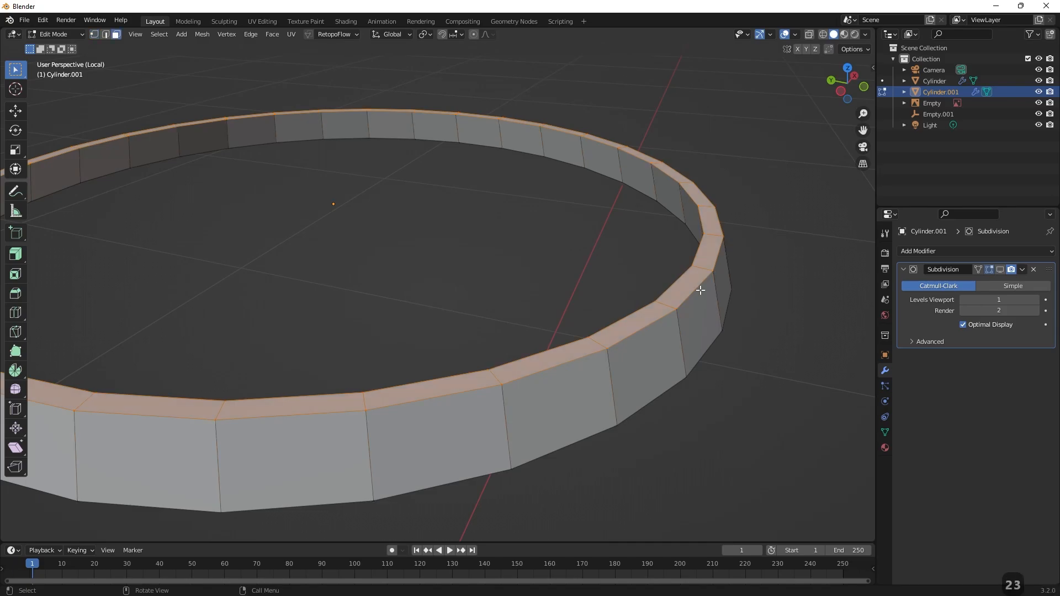
pyautogui.click(697, 293)
pyautogui.hotkey('alt', 'a')
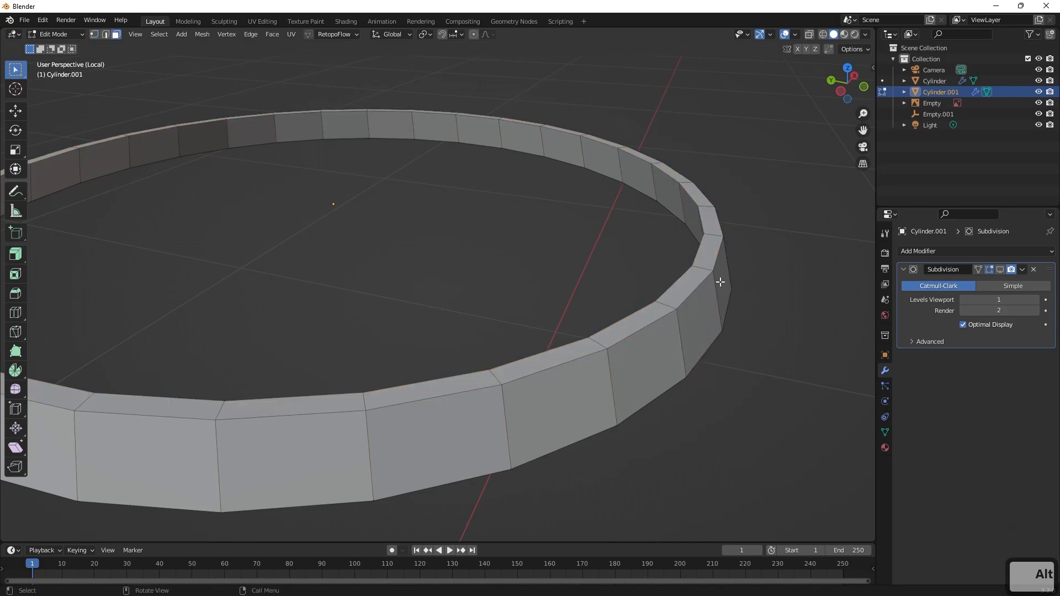
# Try to bevel the hoop's top and bottom rim edge loops all together, and undo the attempt.
pyautogui.press('2')
pyautogui.keyDown('alt'); pyautogui.click(710, 285); pyautogui.keyUp('alt')
pyautogui.keyDown('alt'); pyautogui.keyDown('shift'); pyautogui.click(692, 300); pyautogui.keyUp('shift'); pyautogui.keyUp('alt')
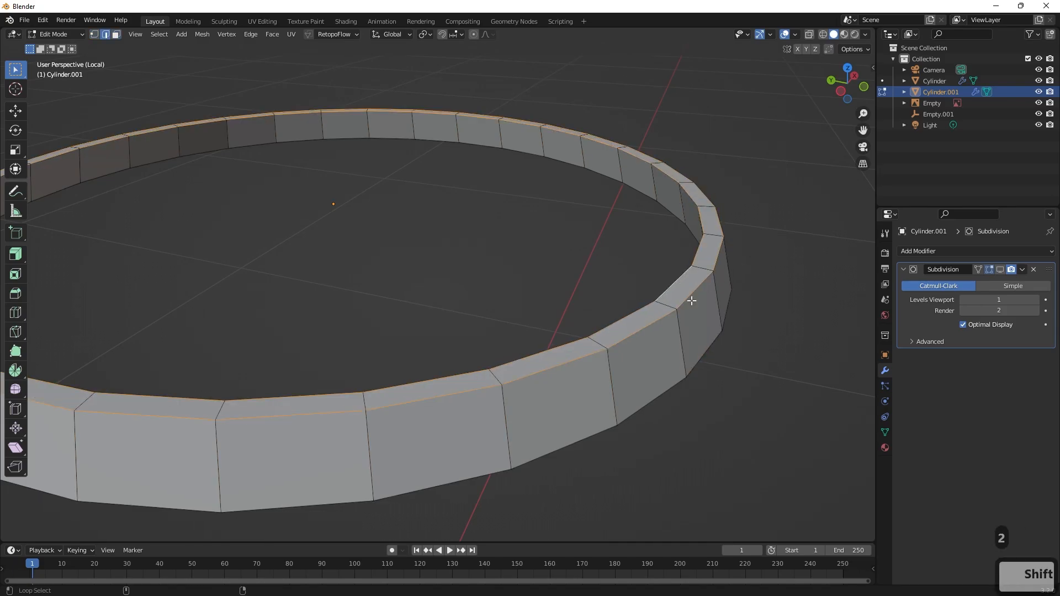
pyautogui.moveTo(701, 355); pyautogui.dragTo(672, 226, button='middle')
pyautogui.keyDown('alt'); pyautogui.keyDown('shift'); pyautogui.click(672, 225); pyautogui.keyUp('shift'); pyautogui.keyUp('alt')
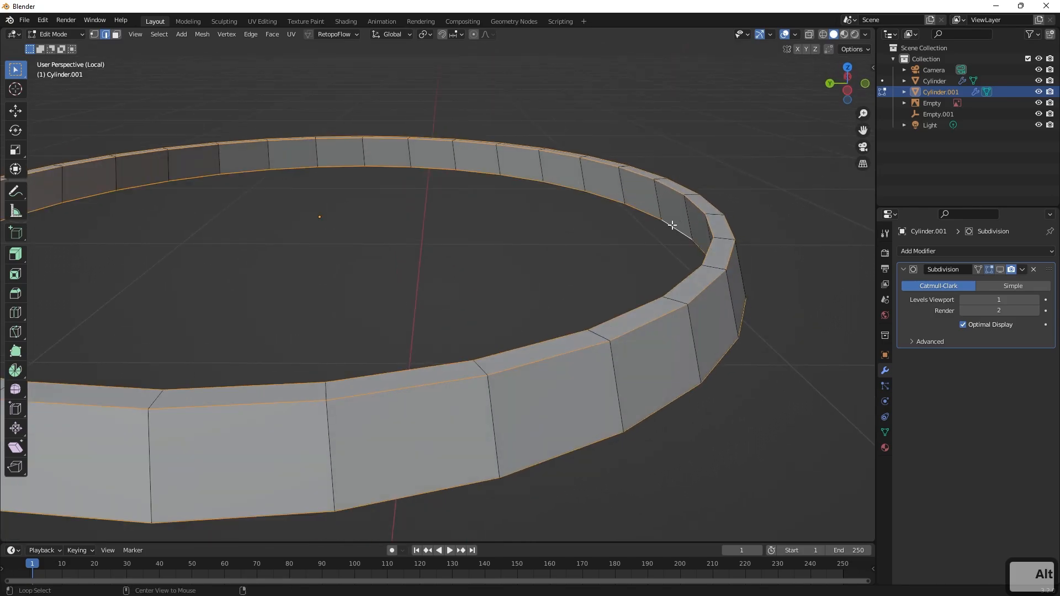
pyautogui.click(14, 278)
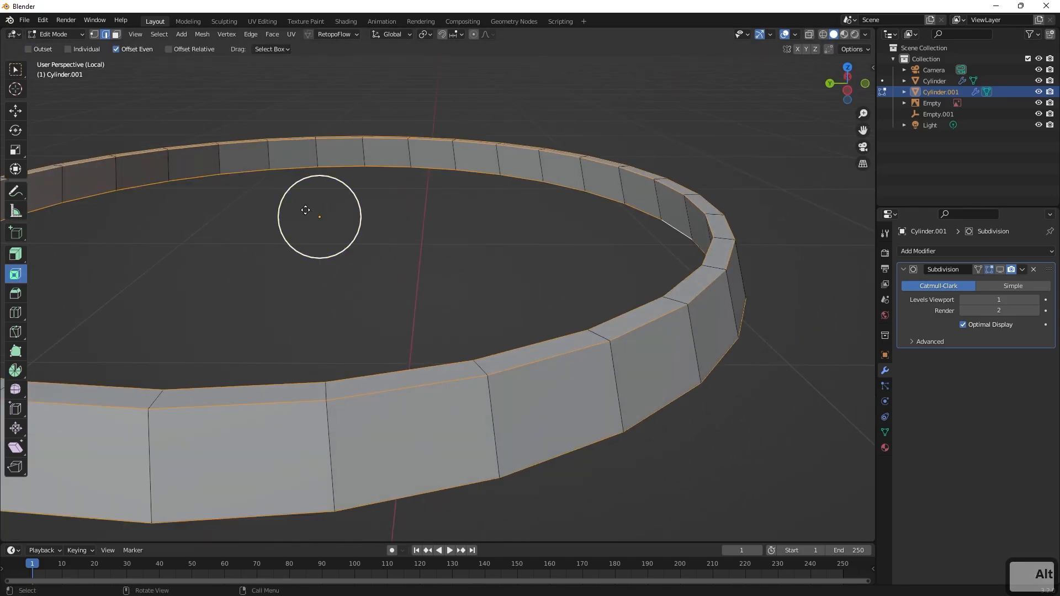
pyautogui.click(15, 298)
pyautogui.moveTo(313, 160); pyautogui.dragTo(525, 182)
pyautogui.hotkey('ctrl', 'z')
pyautogui.hotkey('ctrl', 'z')
pyautogui.hotkey('ctrl', 'z')
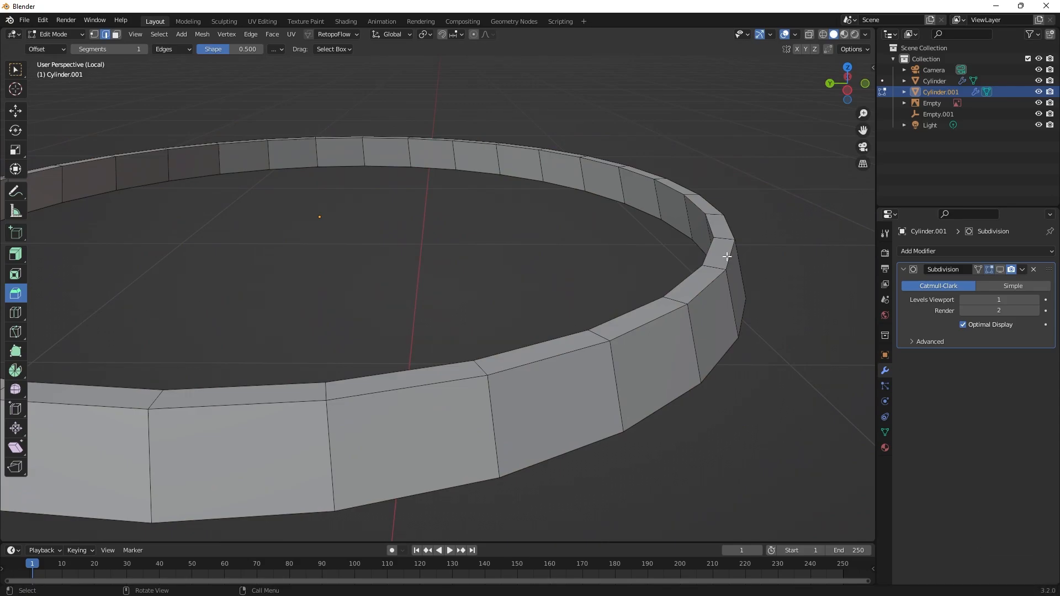
# Return to the selection tool and remove the Subdivision modifier from the hoop.
pyautogui.click(17, 70)
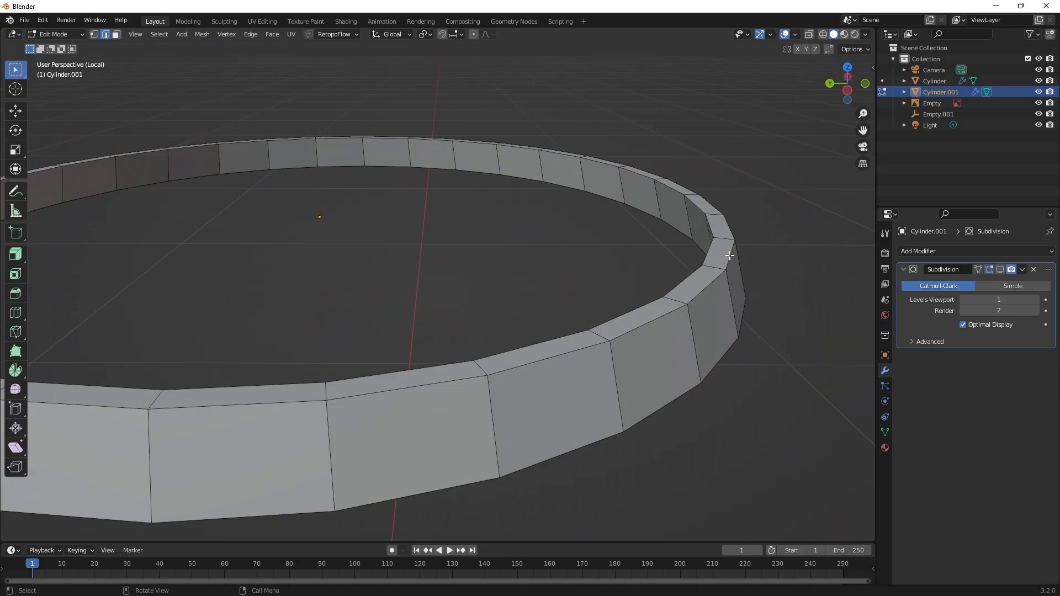
pyautogui.click(1022, 270)
pyautogui.click(1034, 270)
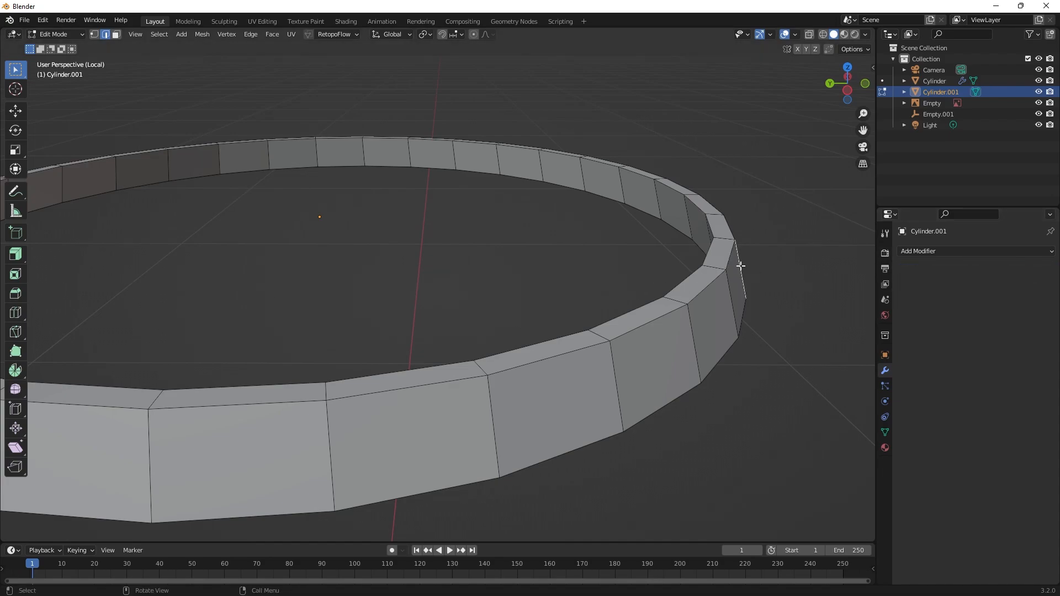
# Try moving a single edge of the hoop freely and undo the move.
pyautogui.press('g')
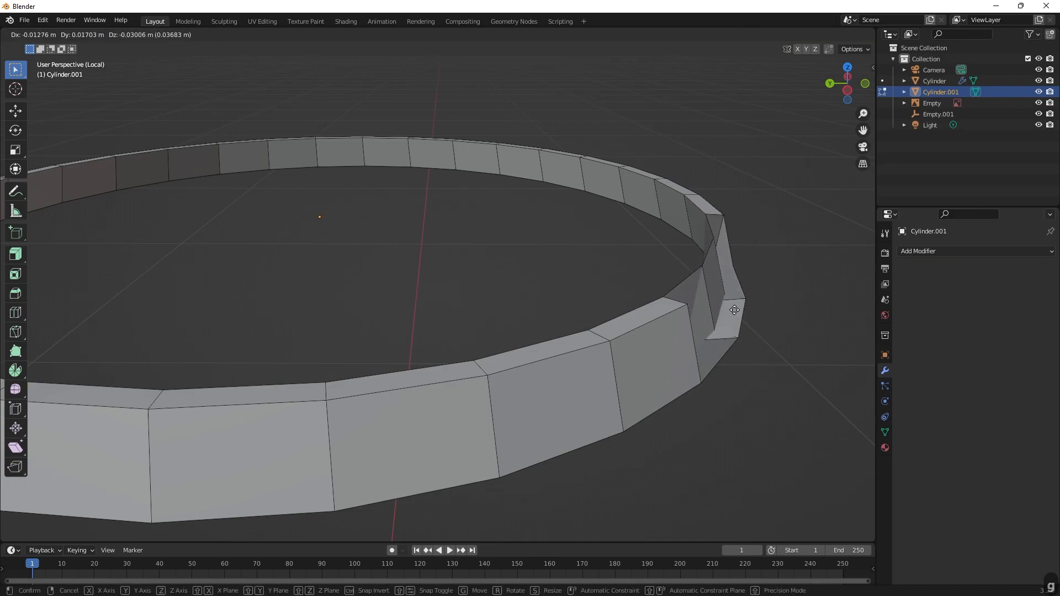
pyautogui.click(757, 245)
pyautogui.rightClick(761, 242)
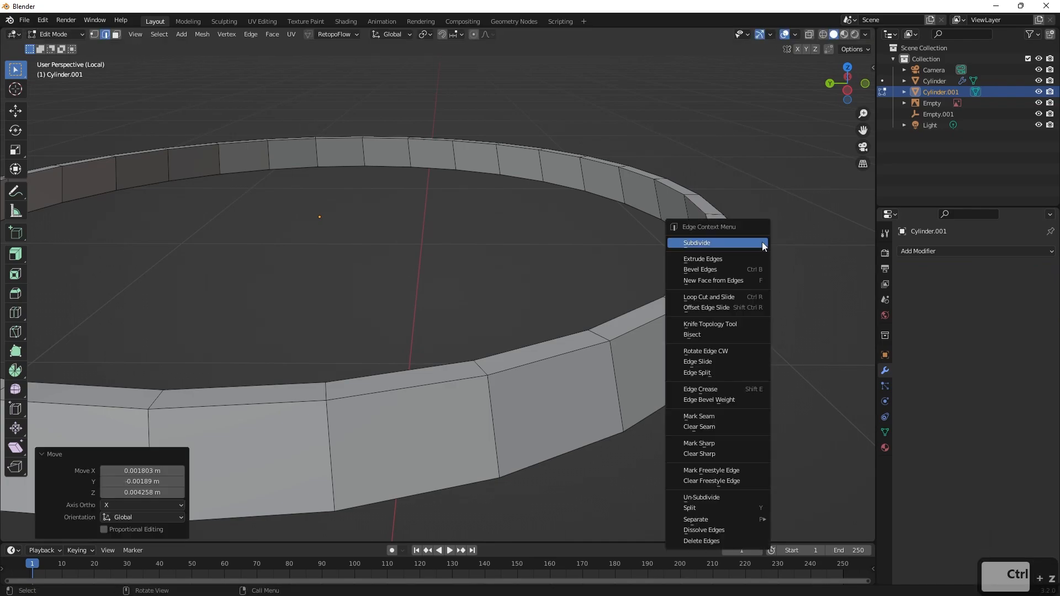
pyautogui.hotkey('ctrl', 'z')
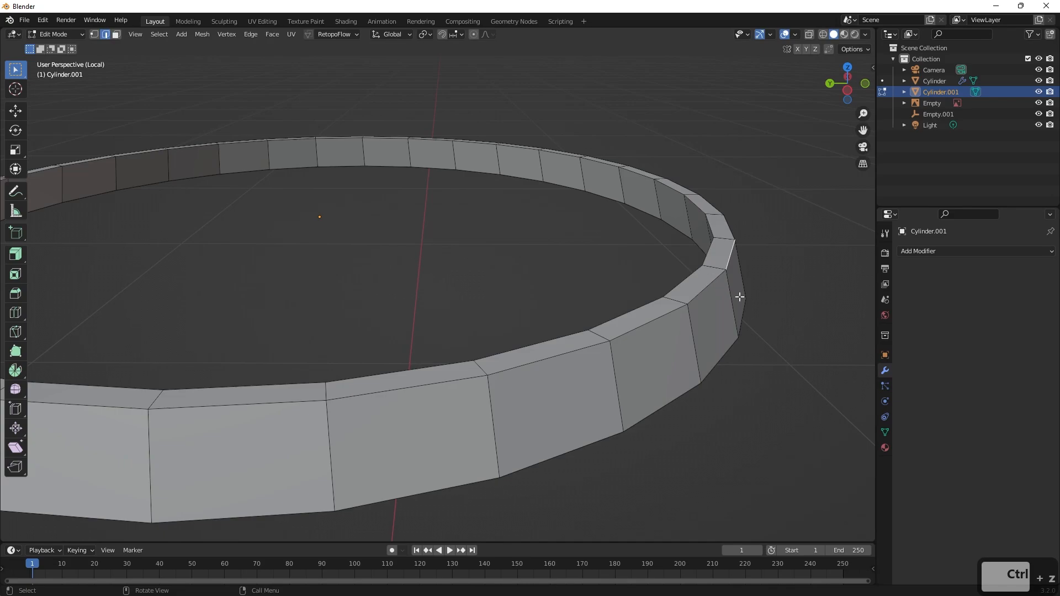
# Select the hoop's outer and inner top edge loops and bevel them by about 0.008 m.
pyautogui.press('2')
pyautogui.keyDown('alt'); pyautogui.keyDown('shift'); pyautogui.click(701, 251); pyautogui.keyUp('shift'); pyautogui.keyUp('alt')
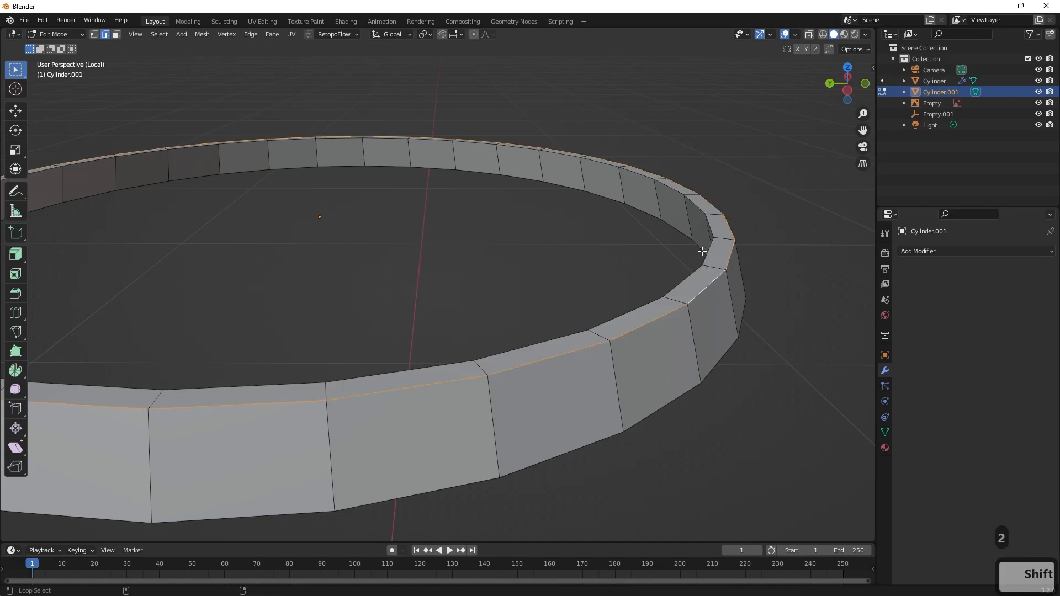
pyautogui.keyDown('alt'); pyautogui.keyDown('shift'); pyautogui.click(708, 251); pyautogui.keyUp('shift'); pyautogui.keyUp('alt')
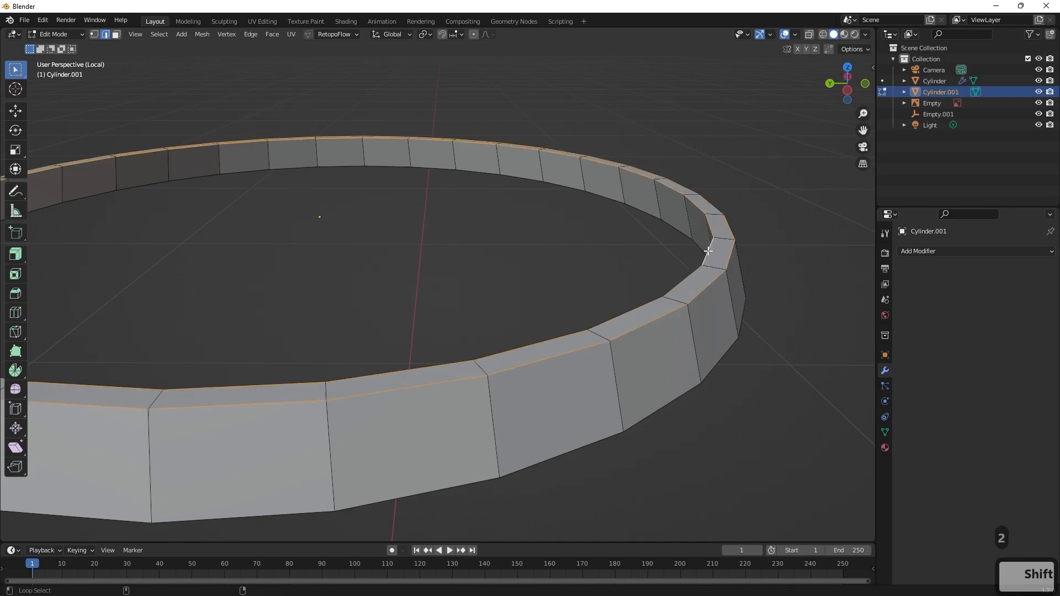
pyautogui.click(16, 293)
pyautogui.click(310, 137)
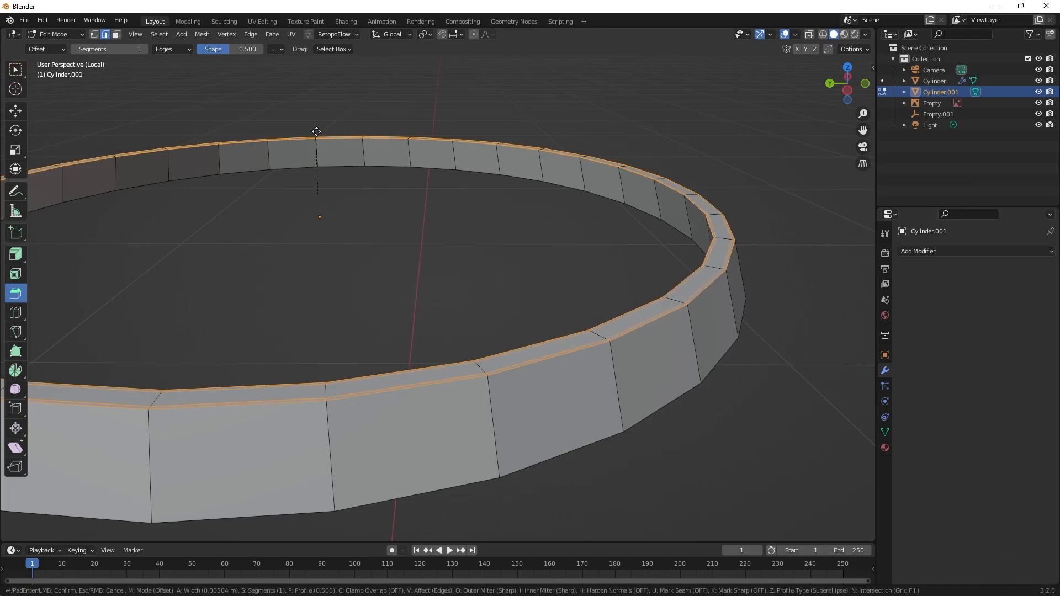
pyautogui.moveTo(317, 131); pyautogui.dragTo(324, 132)
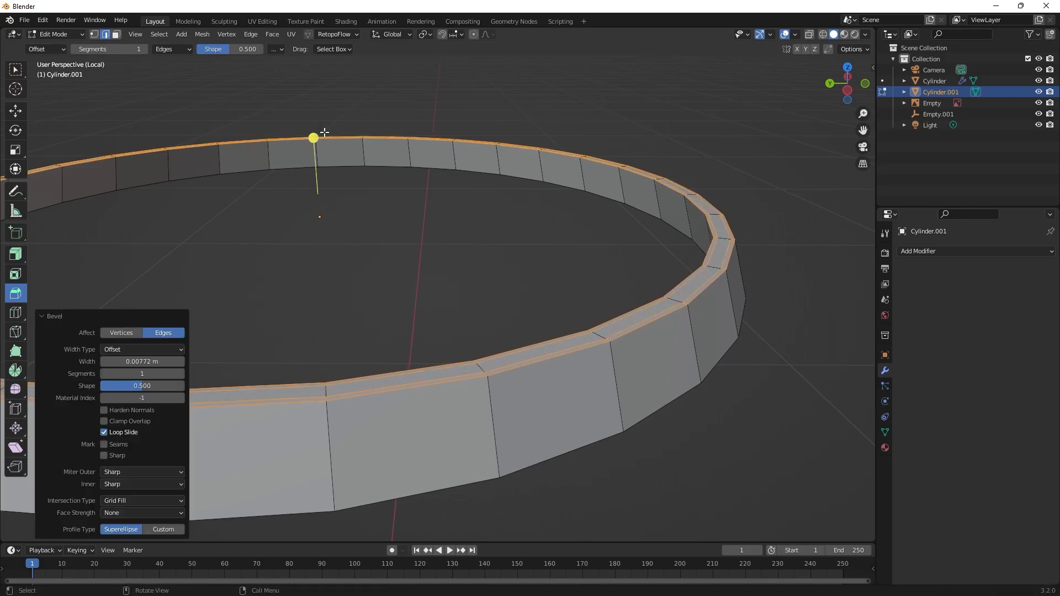
# Adjust the top bevel's width, keep the Offset width type, and set 2 segments with a shape of 0.474.
pyautogui.moveTo(145, 384); pyautogui.dragTo(146, 362)
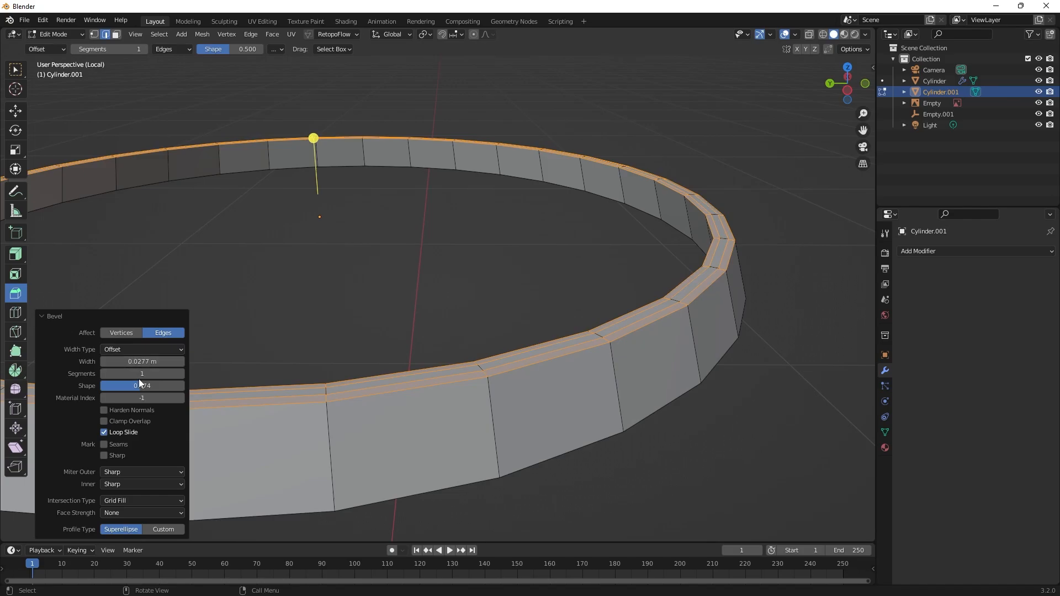
pyautogui.click(180, 351)
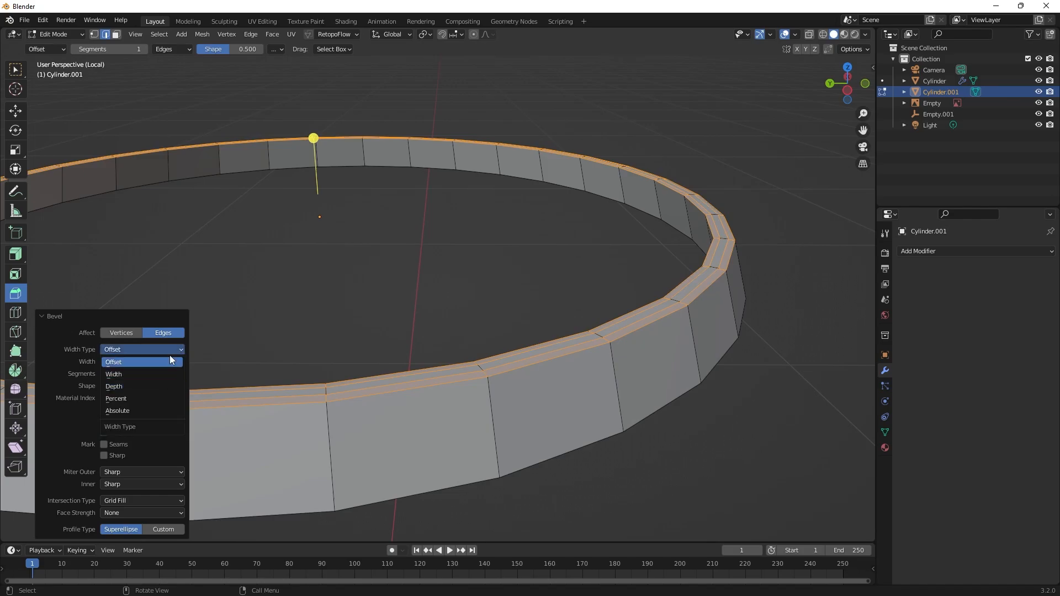
pyautogui.click(169, 359)
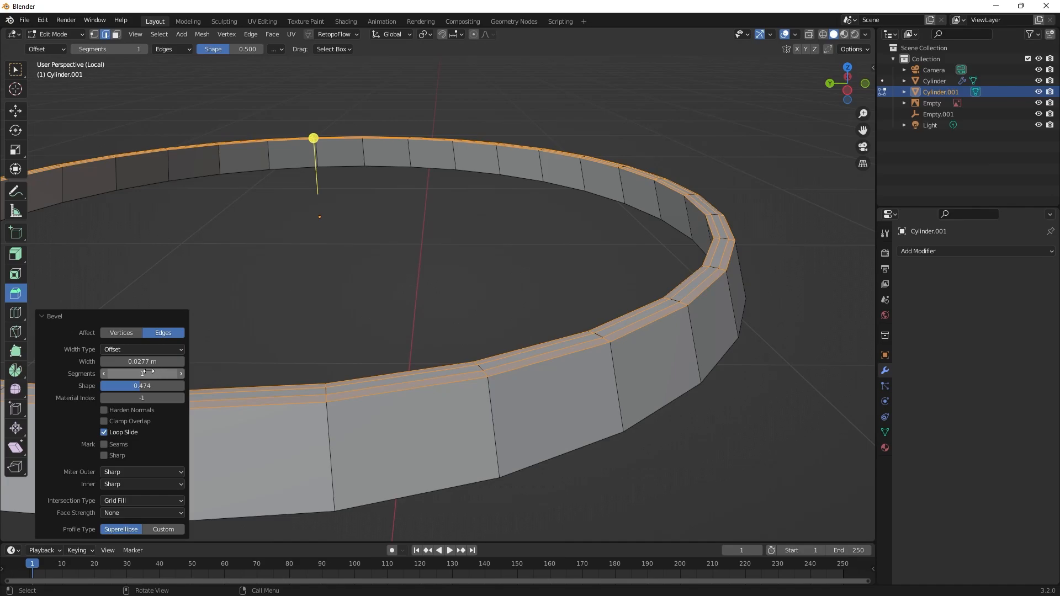
pyautogui.moveTo(148, 372); pyautogui.dragTo(158, 372)
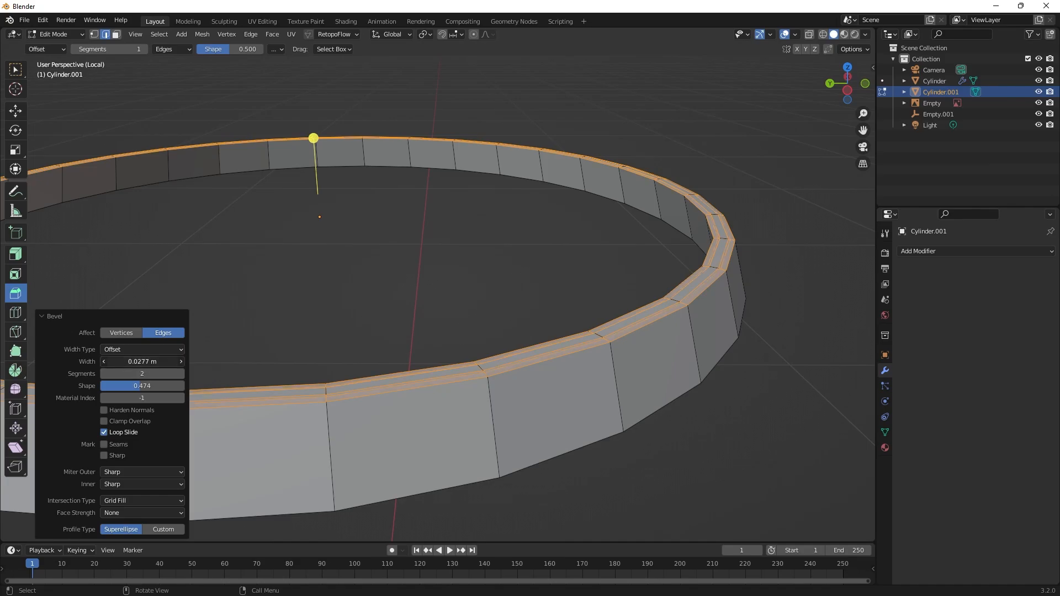
pyautogui.click(103, 361)
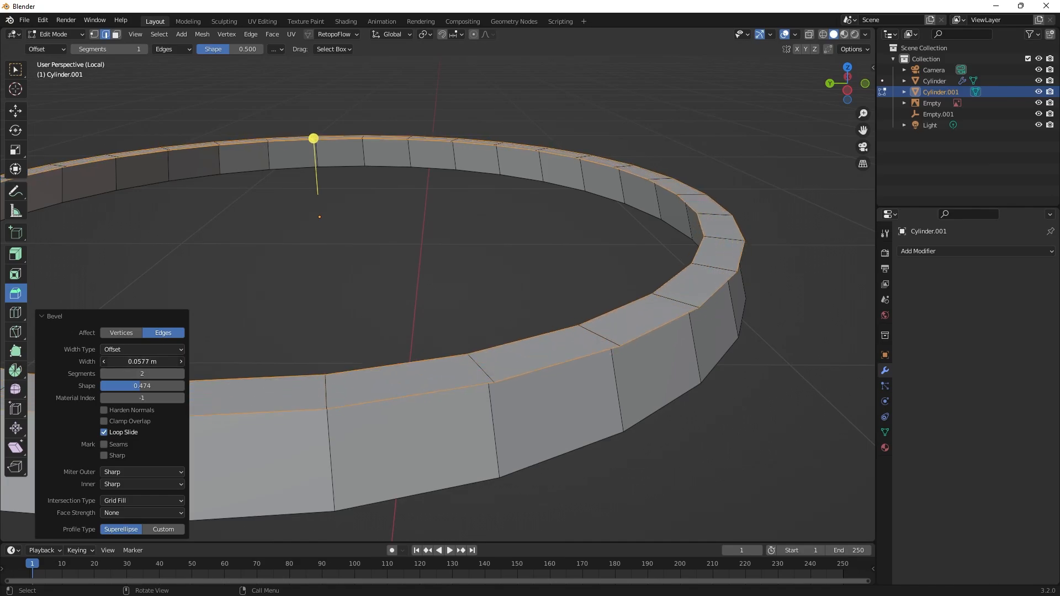
pyautogui.moveTo(142, 361); pyautogui.dragTo(143, 361)
# Select the hoop's inner and outer bottom edge loops and bevel them by about 0.033 m with one segment.
pyautogui.moveTo(651, 356); pyautogui.dragTo(753, 232, button='middle')
pyautogui.click(785, 234)
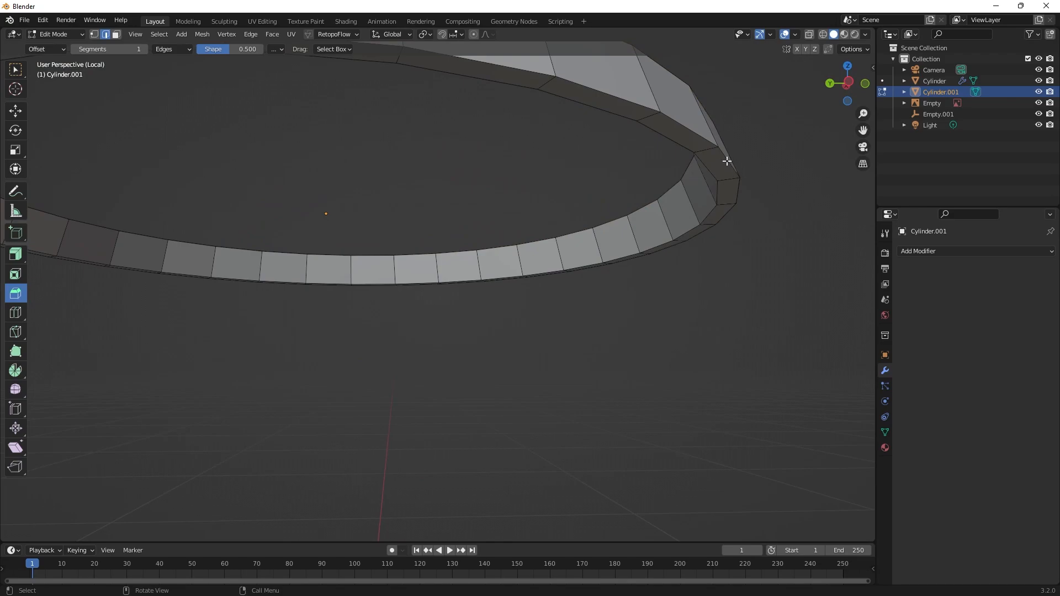
pyautogui.keyDown('alt'); pyautogui.click(705, 166); pyautogui.keyUp('alt')
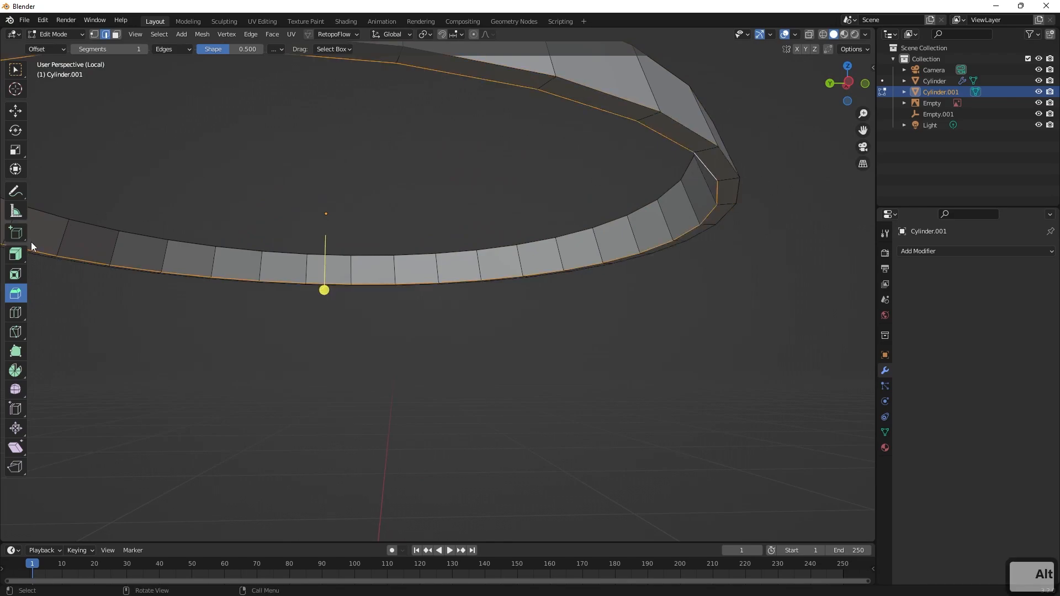
pyautogui.keyDown('alt'); pyautogui.keyDown('shift'); pyautogui.click(725, 159); pyautogui.keyUp('shift'); pyautogui.keyUp('alt')
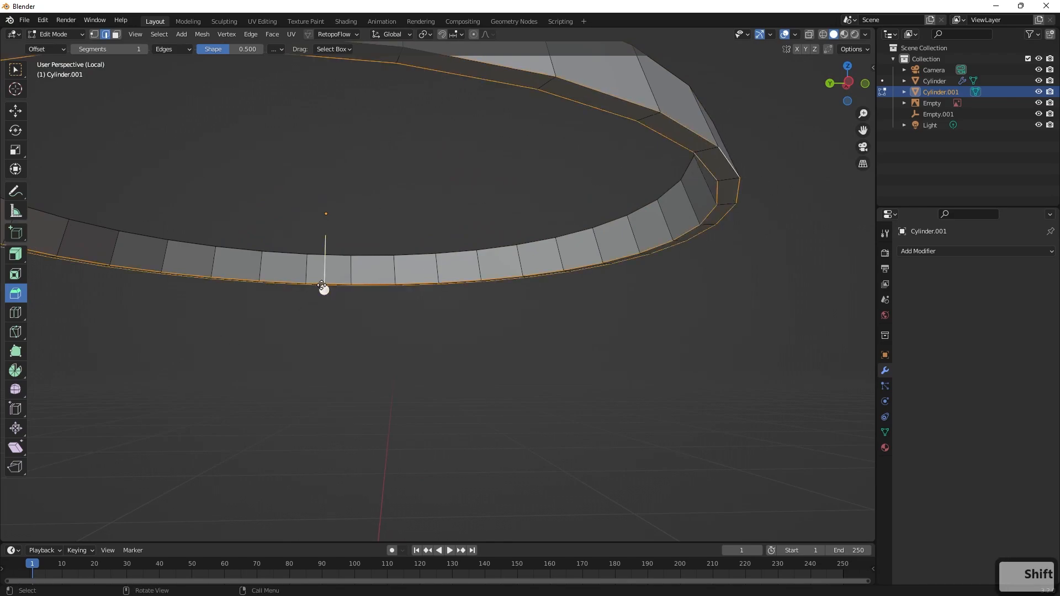
pyautogui.moveTo(324, 287); pyautogui.dragTo(320, 295)
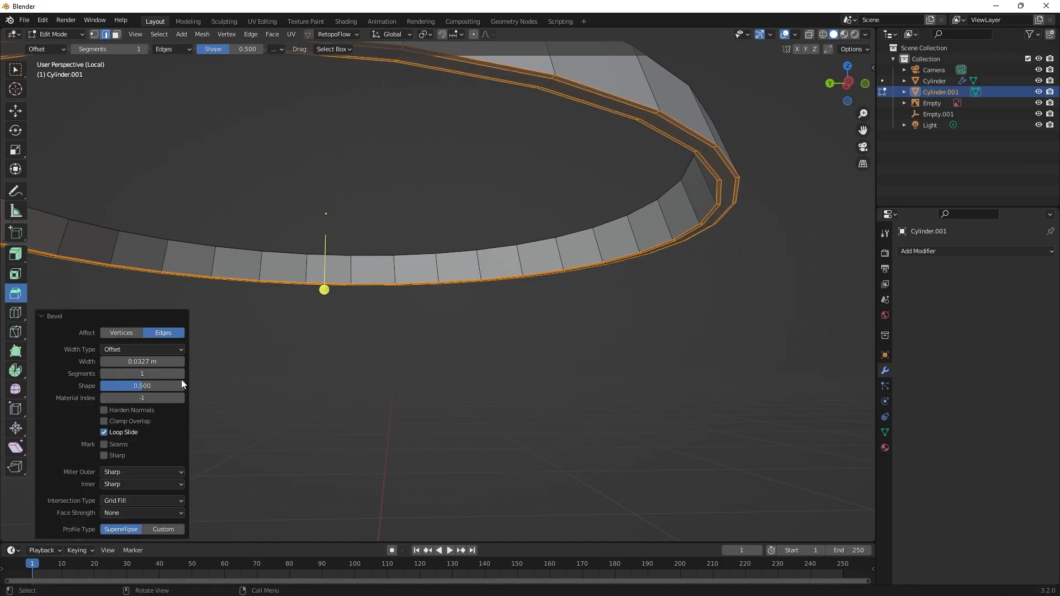
# Return to Object Mode, add a Subdivision Surface modifier to the bevelled hoop and deselect it.
pyautogui.moveTo(538, 314); pyautogui.dragTo(535, 340, button='middle')
pyautogui.press('Tab')
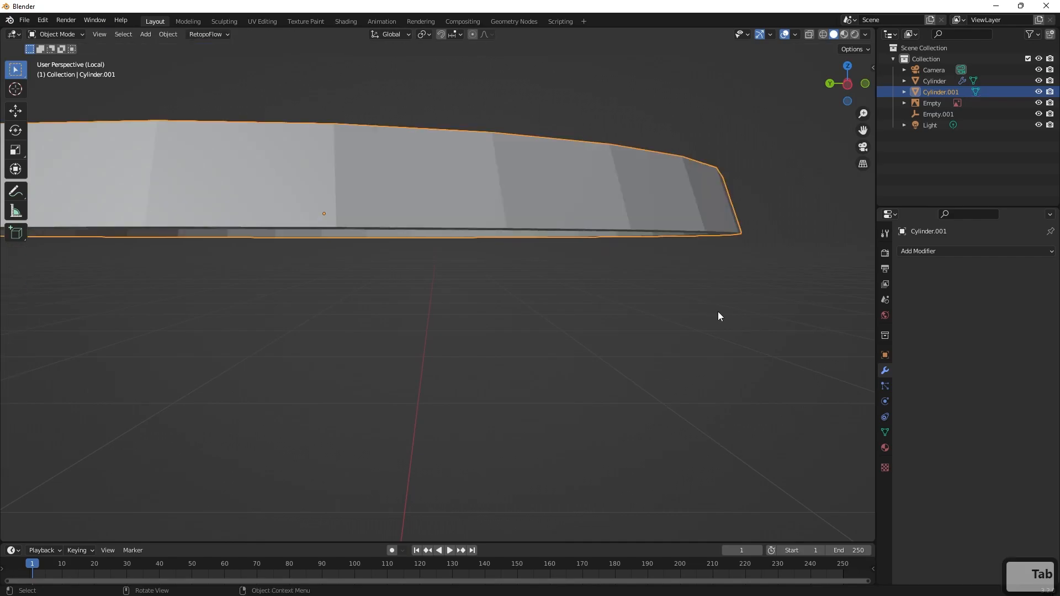
pyautogui.scroll(-3, 718, 313)
pyautogui.click(938, 253)
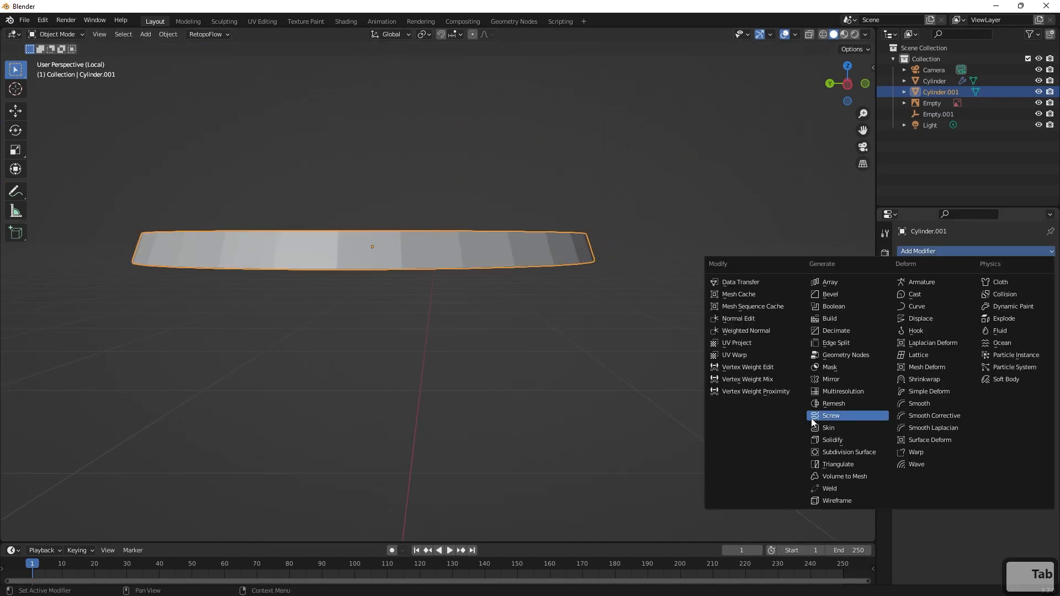
pyautogui.click(838, 448)
pyautogui.moveTo(660, 305); pyautogui.dragTo(616, 396, button='middle')
pyautogui.click(616, 400)
# Apply smooth shading to the hoop, deselect it and check its top rim up close.
pyautogui.scroll(4, 641, 395)
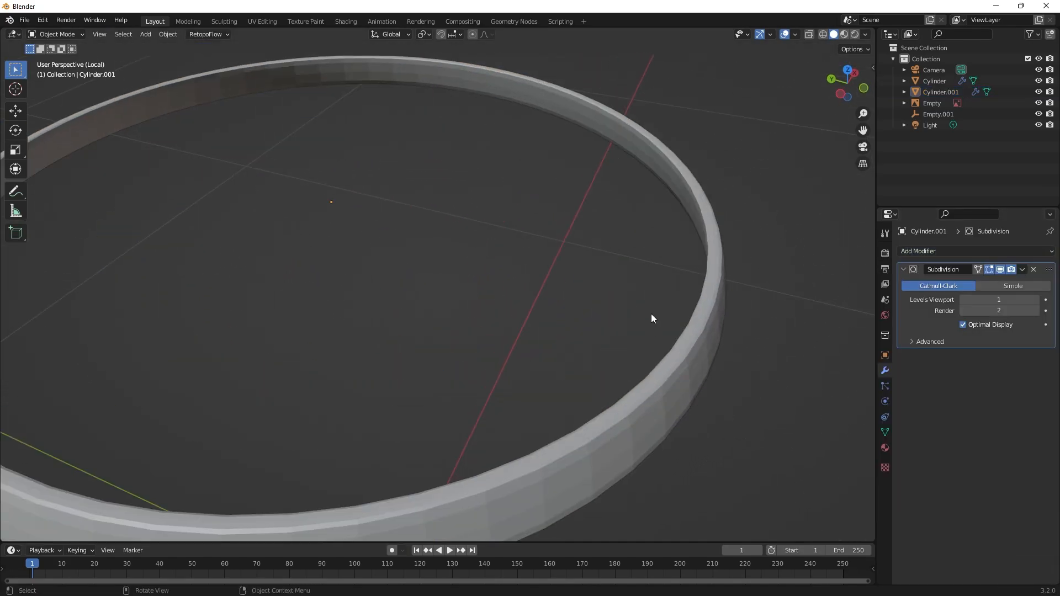
pyautogui.click(700, 357)
pyautogui.rightClick(700, 358)
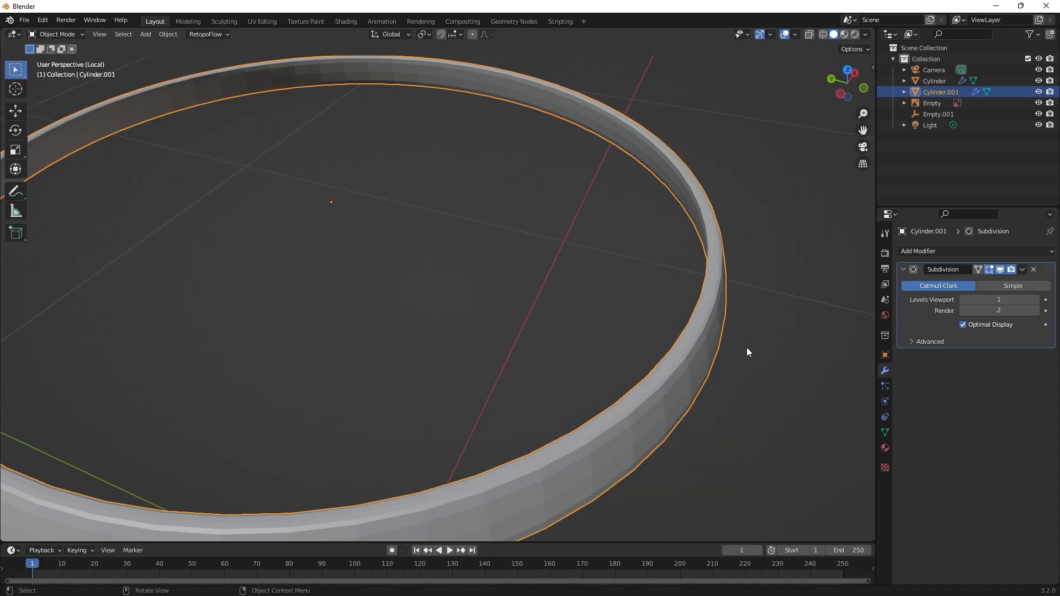
pyautogui.rightClick(655, 361)
pyautogui.click(612, 362)
pyautogui.click(786, 340)
pyautogui.scroll(-3, 762, 325)
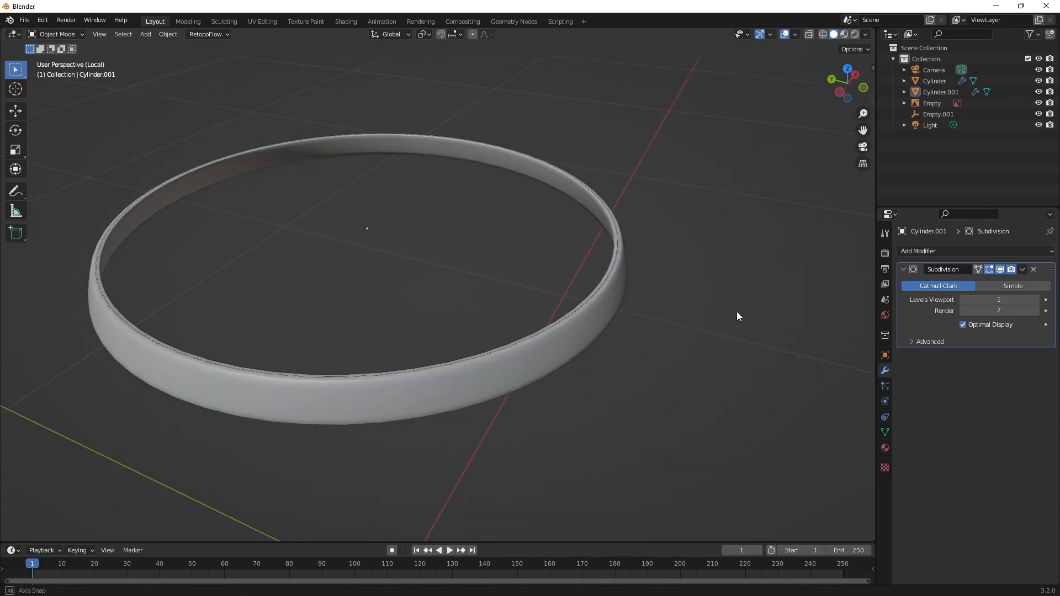
pyautogui.scroll(4, 720, 293)
pyautogui.moveTo(737, 312); pyautogui.dragTo(714, 356, button='middle')
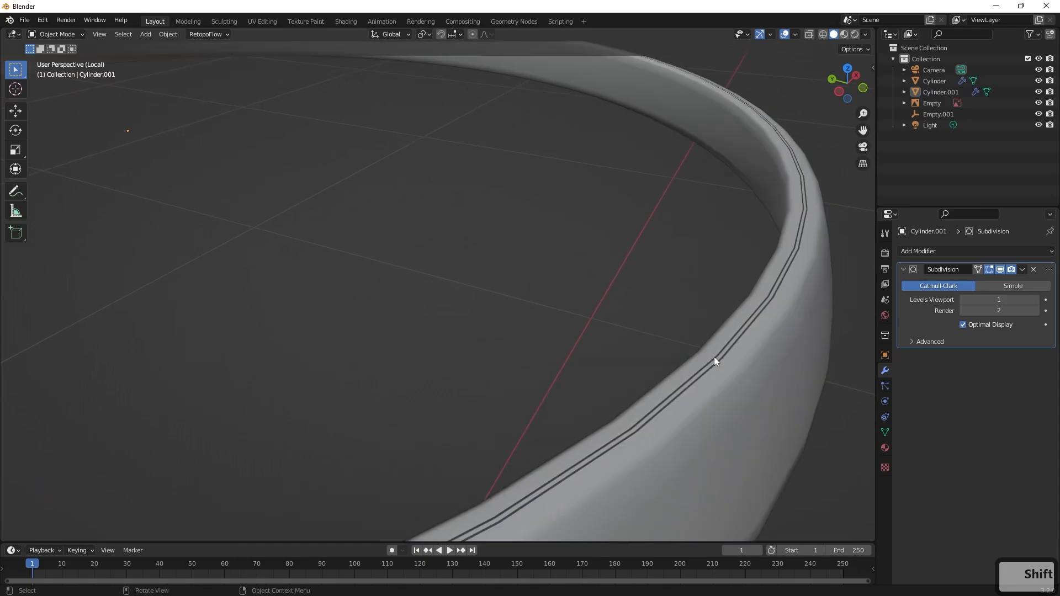
# Select the hoop, reapply smooth shading and check its top rim up close.
pyautogui.click(732, 389)
pyautogui.moveTo(734, 407); pyautogui.dragTo(828, 338, button='middle')
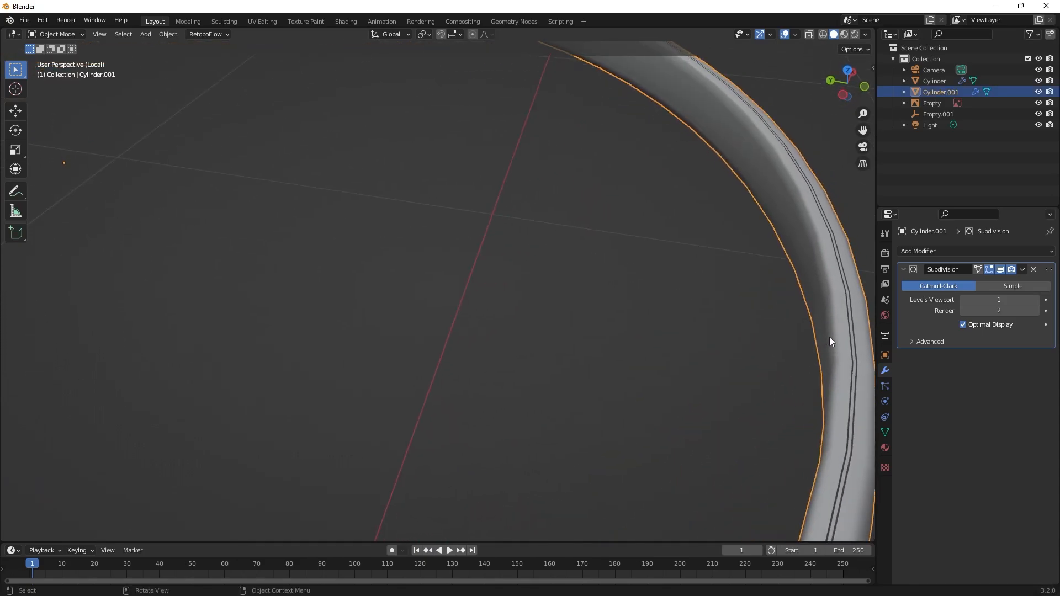
pyautogui.rightClick(845, 318)
pyautogui.click(791, 316)
pyautogui.keyDown('shift'); pyautogui.moveTo(737, 337); pyautogui.dragTo(628, 303, button='middle'); pyautogui.keyUp('shift')
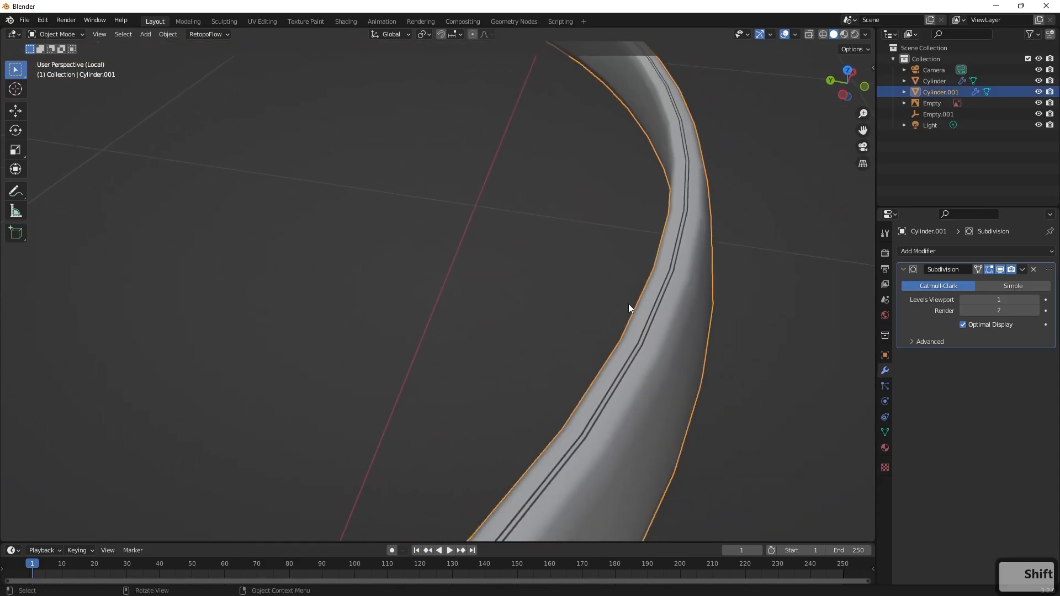
# Check the hoop's edges in Edit Mode, undo the last few changes and return to Object Mode.
pyautogui.click(589, 322)
pyautogui.press('Tab')
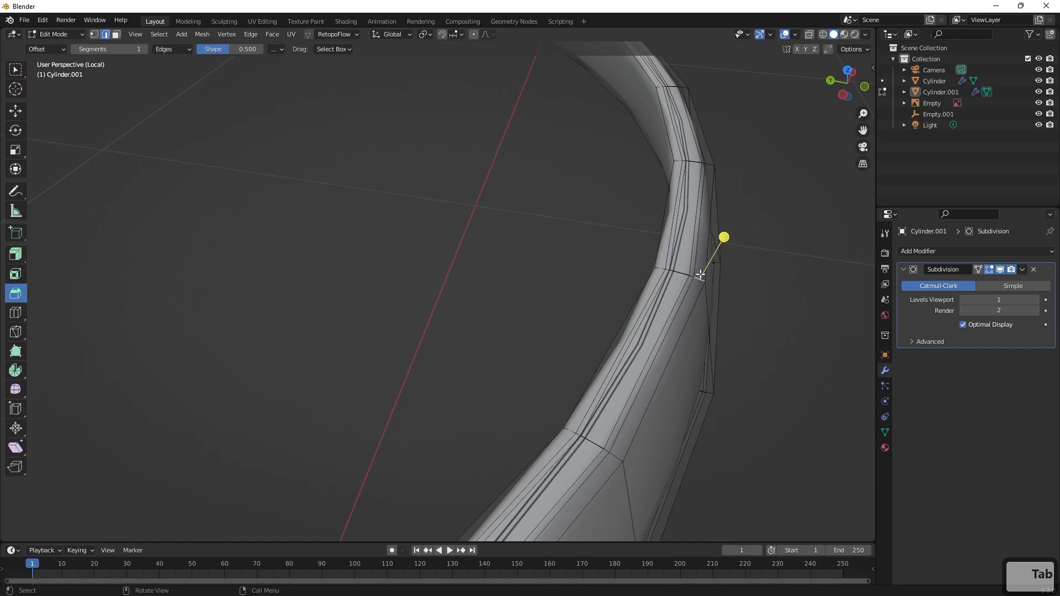
pyautogui.hotkey('ctrl', 'z')
pyautogui.press('q')
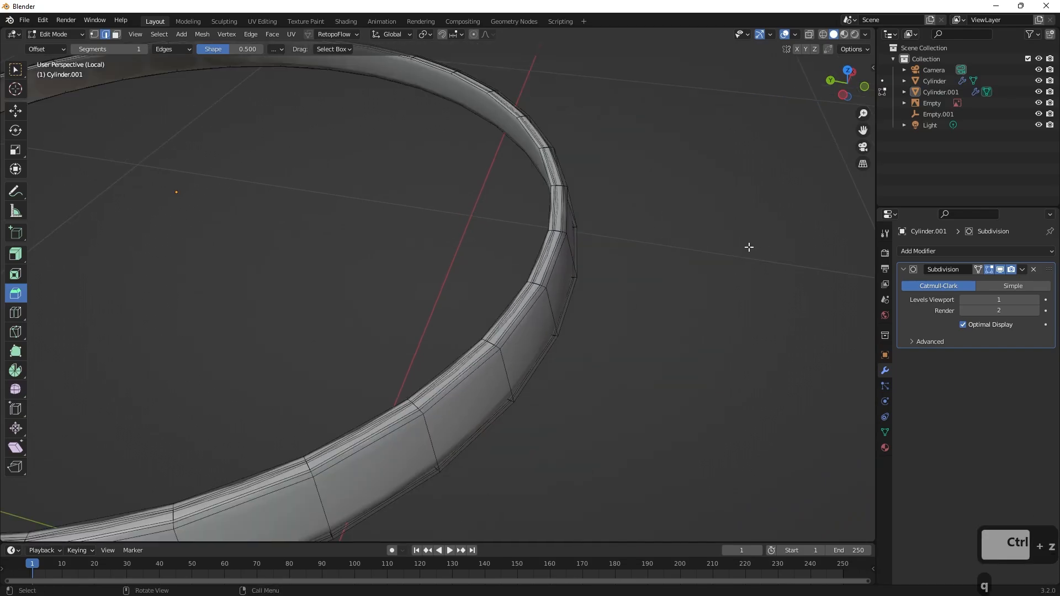
pyautogui.hotkey('ctrl', 'z')
pyautogui.hotkey('ctrl', 'z')
pyautogui.press('Tab')
pyautogui.press('q')
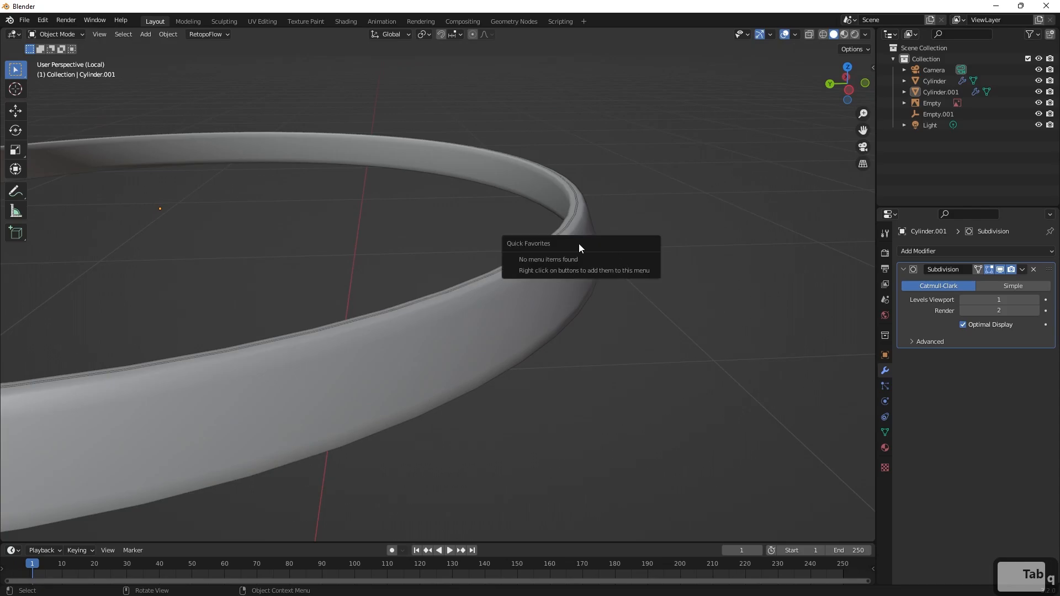
# Apply the Subdivision modifier to the hoop's mesh and select the hoop.
pyautogui.moveTo(632, 230); pyautogui.dragTo(491, 215, button='middle')
pyautogui.scroll(-4, 513, 237)
pyautogui.keyDown('shift'); pyautogui.moveTo(527, 252); pyautogui.dragTo(630, 357, button='middle'); pyautogui.keyUp('shift')
pyautogui.scroll(-2, 618, 284)
pyautogui.click(1022, 270)
pyautogui.click(1003, 284)
pyautogui.click(628, 272)
pyautogui.scroll(5, 712, 329)
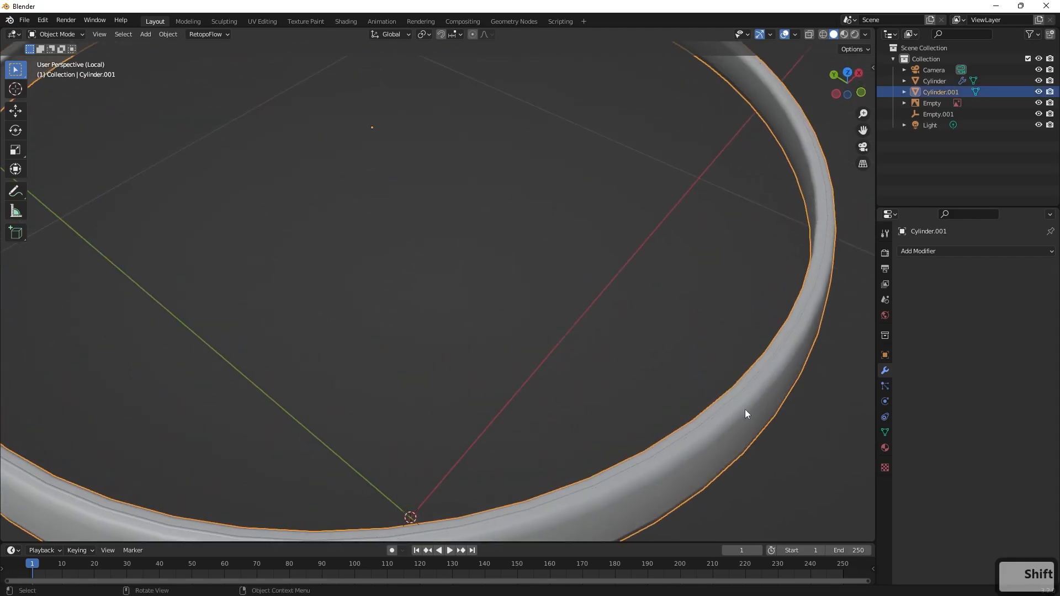
# Enter Edit Mode on the hoop and examine its subdivided mesh around the rim.
pyautogui.moveTo(744, 413); pyautogui.dragTo(697, 267, button='middle')
pyautogui.press('Tab')
pyautogui.scroll(1, 717, 281)
pyautogui.keyDown('shift'); pyautogui.moveTo(715, 275); pyautogui.dragTo(701, 229, button='right'); pyautogui.keyUp('shift')
pyautogui.scroll(-5, 698, 210)
pyautogui.hotkey('ctrl', 'z')
# Snap the 3D cursor back to the world origin.
pyautogui.scroll(-4, 533, 267)
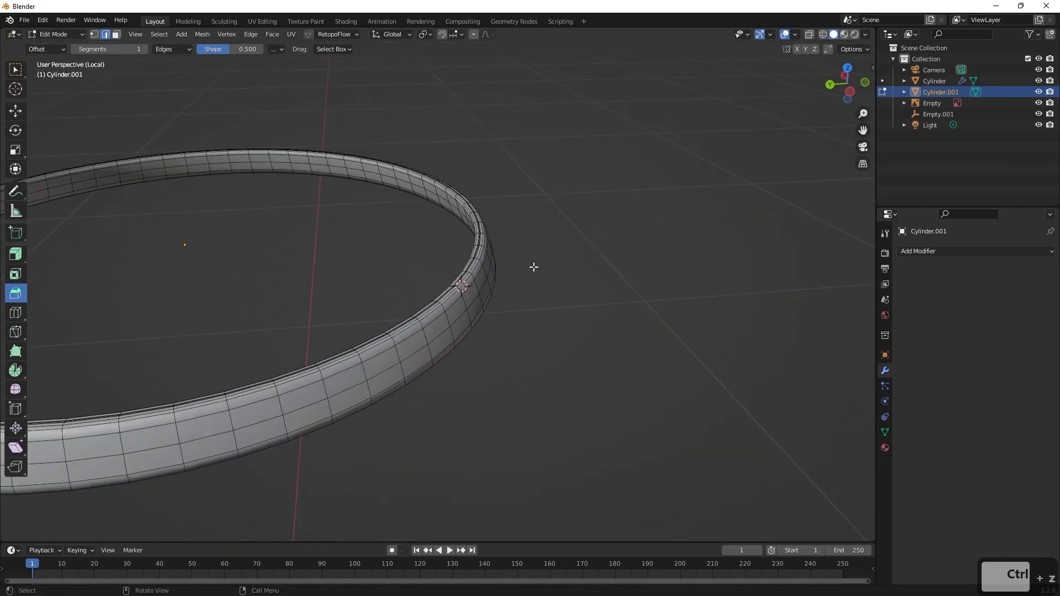
pyautogui.scroll(-2, 533, 267)
pyautogui.hotkey('shift', 's')
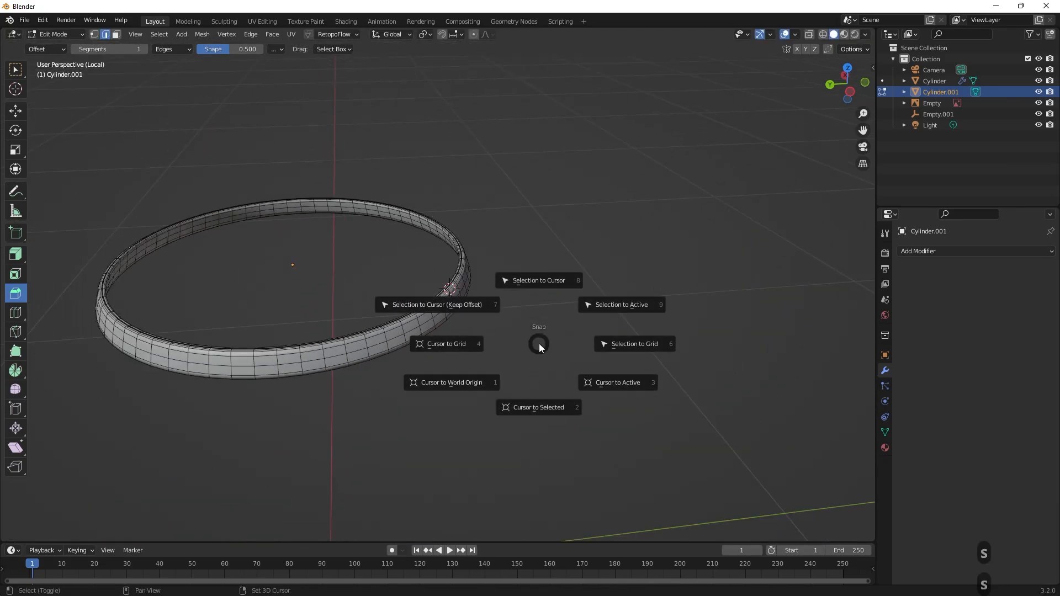
pyautogui.click(432, 384)
pyautogui.scroll(-5, 433, 383)
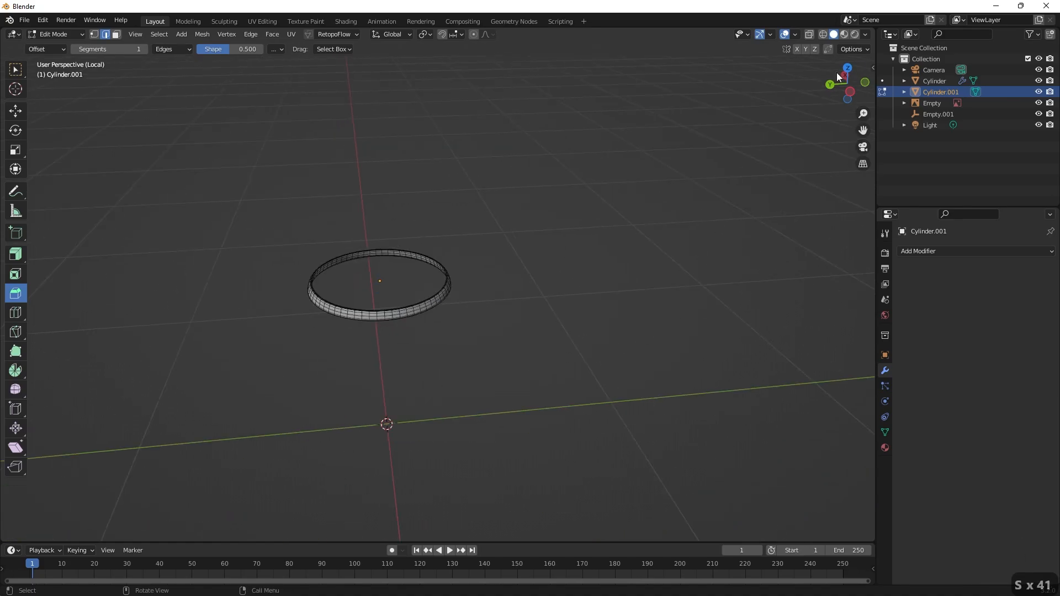
# Leave local view, show the barrel from the front in wireframe shading over the reference, and return to Object Mode.
pyautogui.press('KP_Divide')
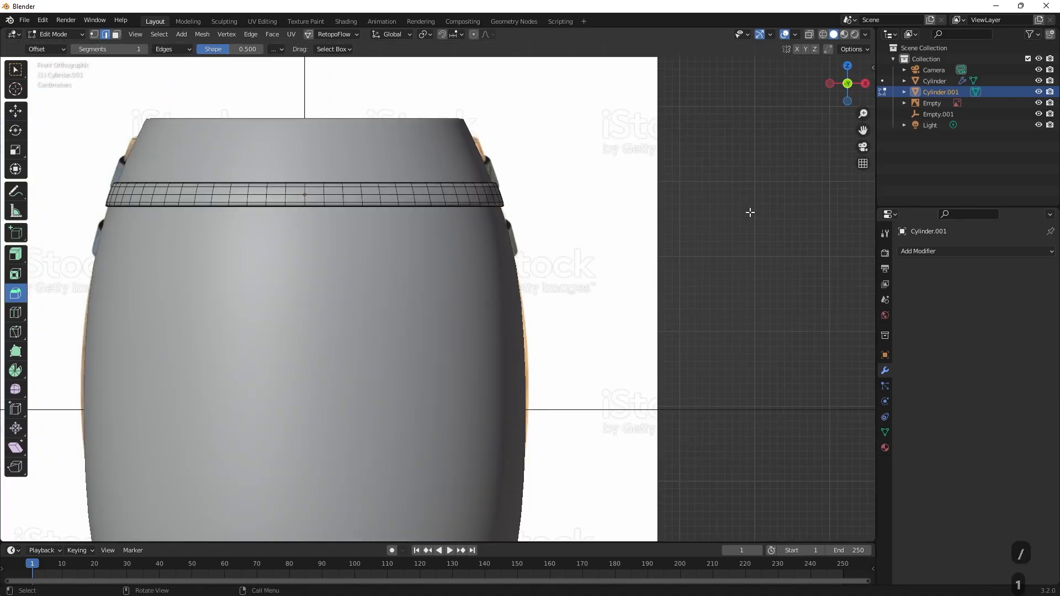
pyautogui.press('KP_1')
pyautogui.moveTo(481, 258); pyautogui.dragTo(541, 267)
pyautogui.scroll(2, 542, 267)
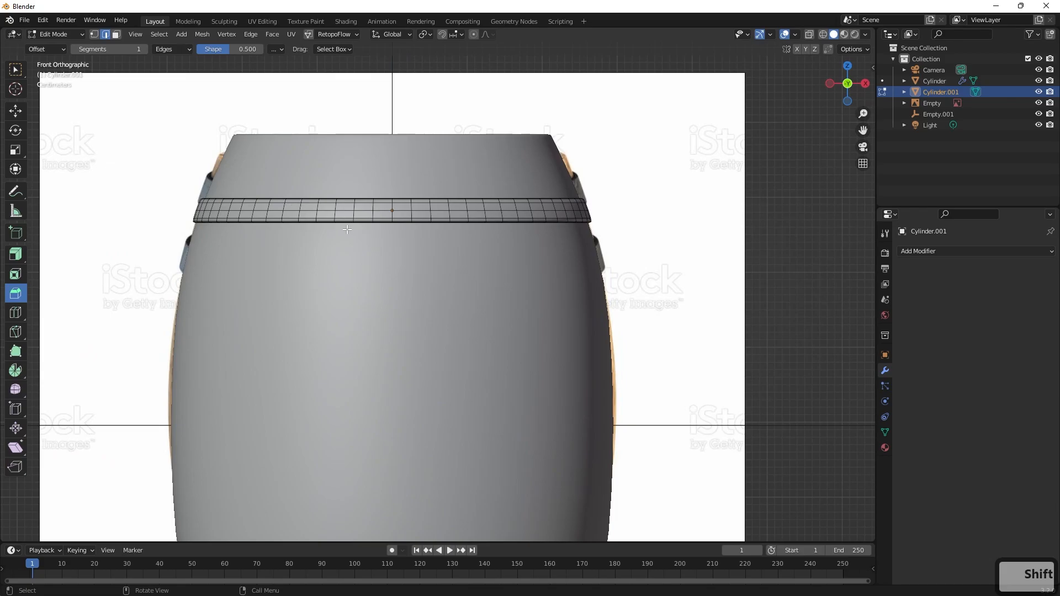
pyautogui.click(823, 35)
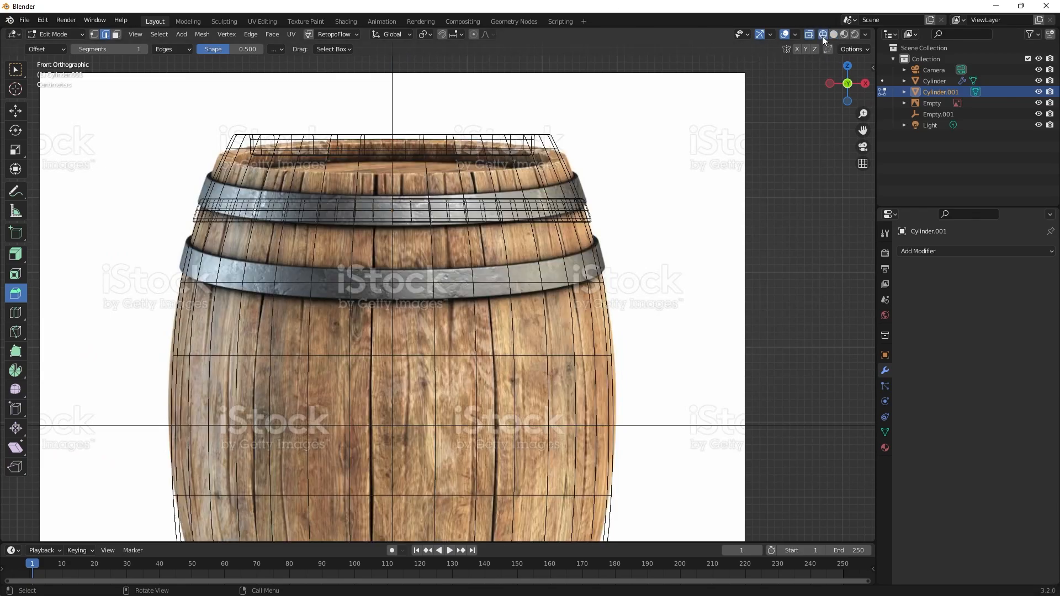
pyautogui.press('q')
pyautogui.hotkey('ctrl', 'z')
pyautogui.press('Tab')
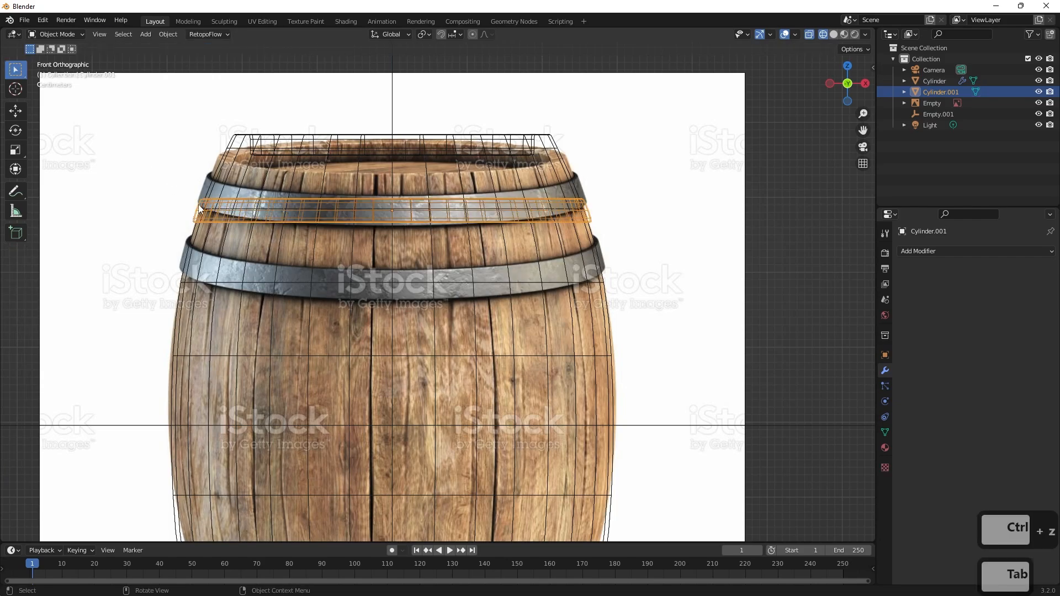
# Scale the hoop by 1.29 along Z and raise it about 0.027 m to the reference's upper hoop.
pyautogui.press('s')
pyautogui.press('z')
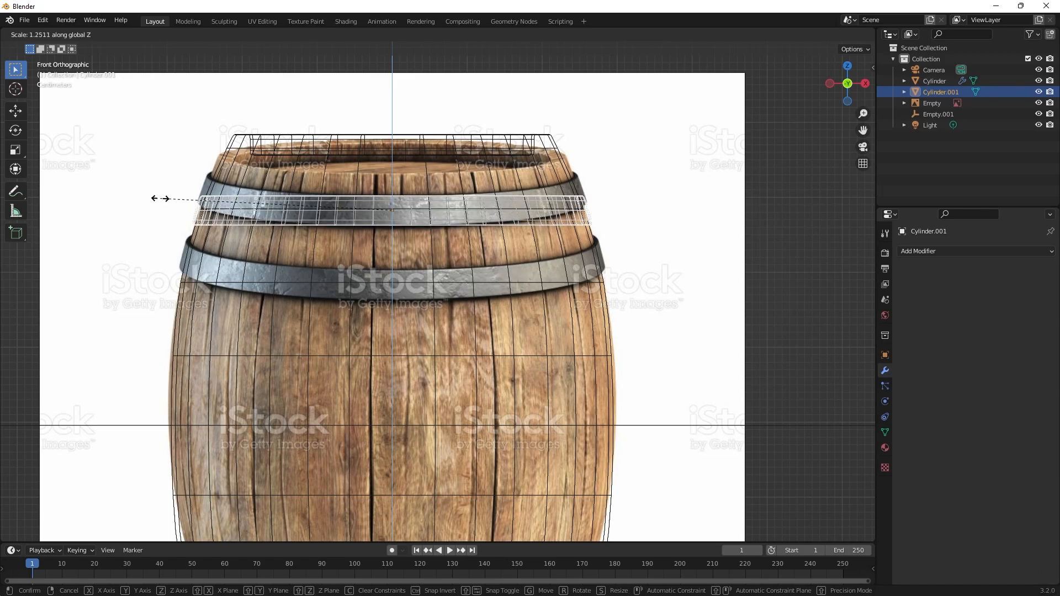
pyautogui.click(155, 200)
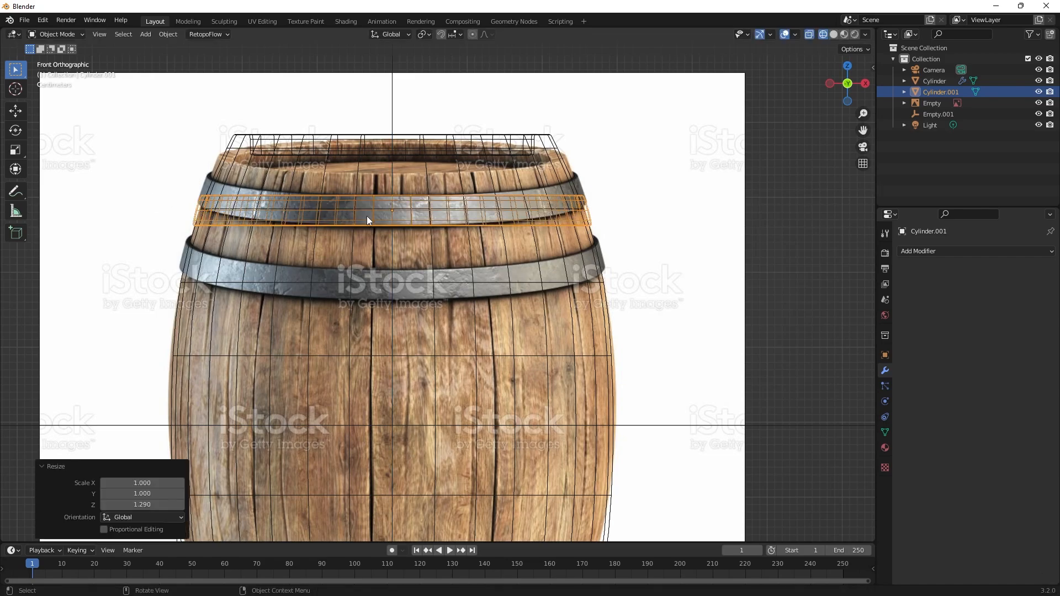
pyautogui.press('g')
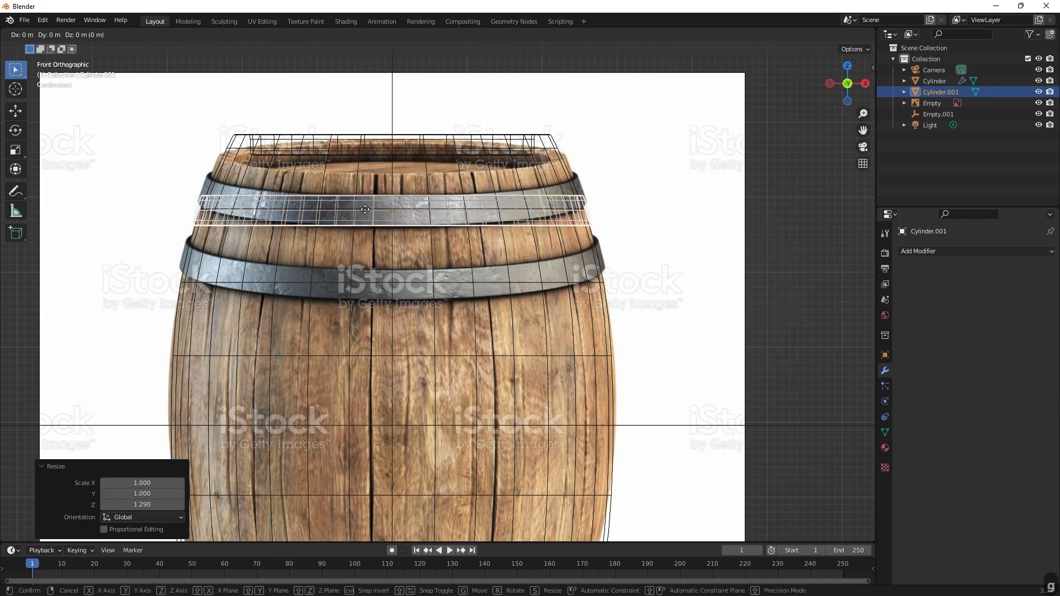
pyautogui.press('z')
pyautogui.click(372, 192)
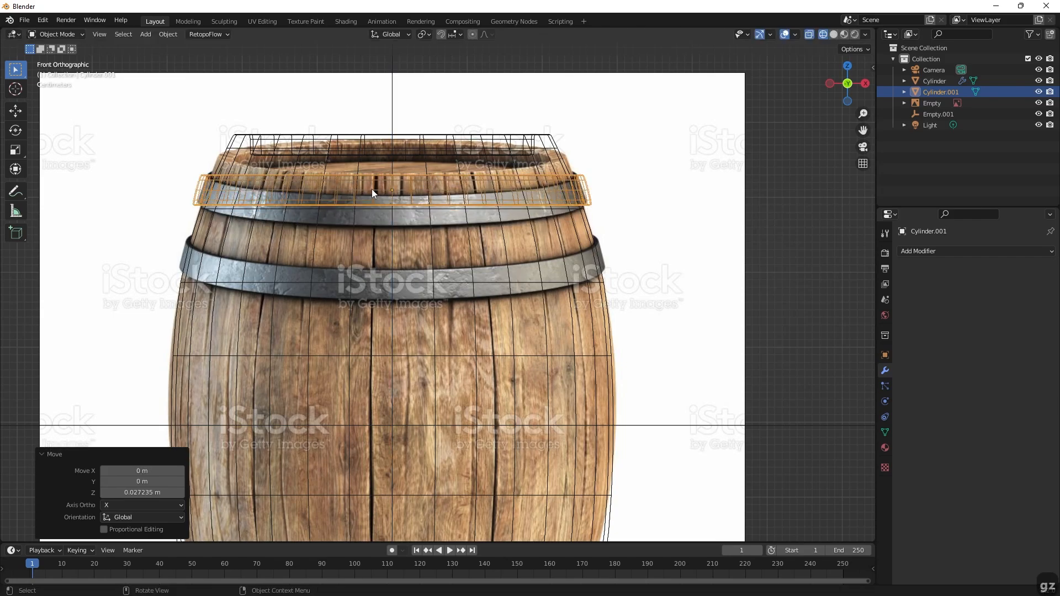
pyautogui.press('s')
pyautogui.press('z')
pyautogui.press('z')
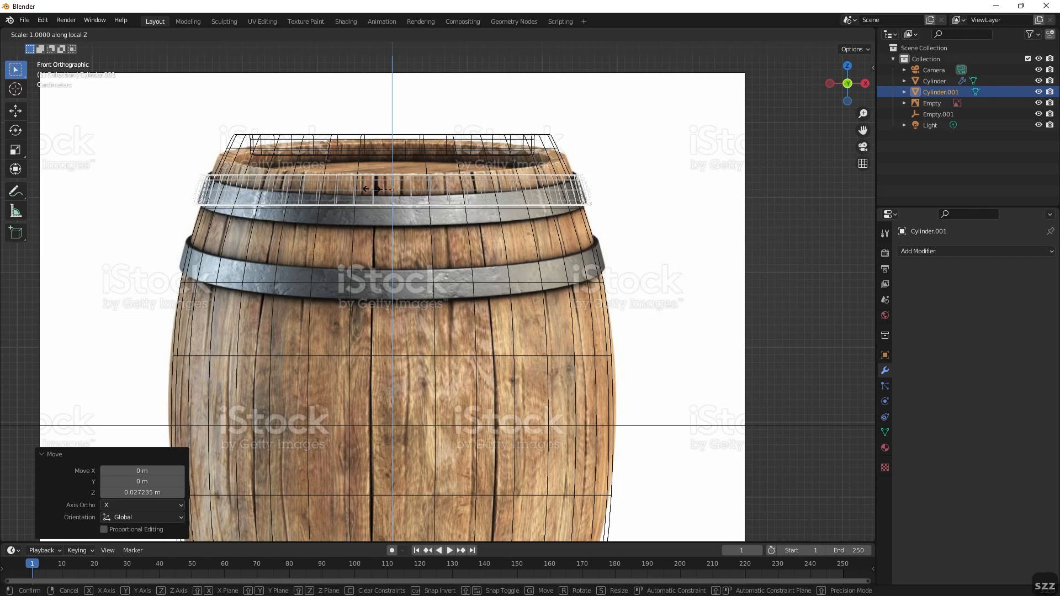
pyautogui.press('Escape')
# Scale the hoop uniformly by about 0.947 and again by about 1.016 to match the reference's upper hoop width.
pyautogui.press('s')
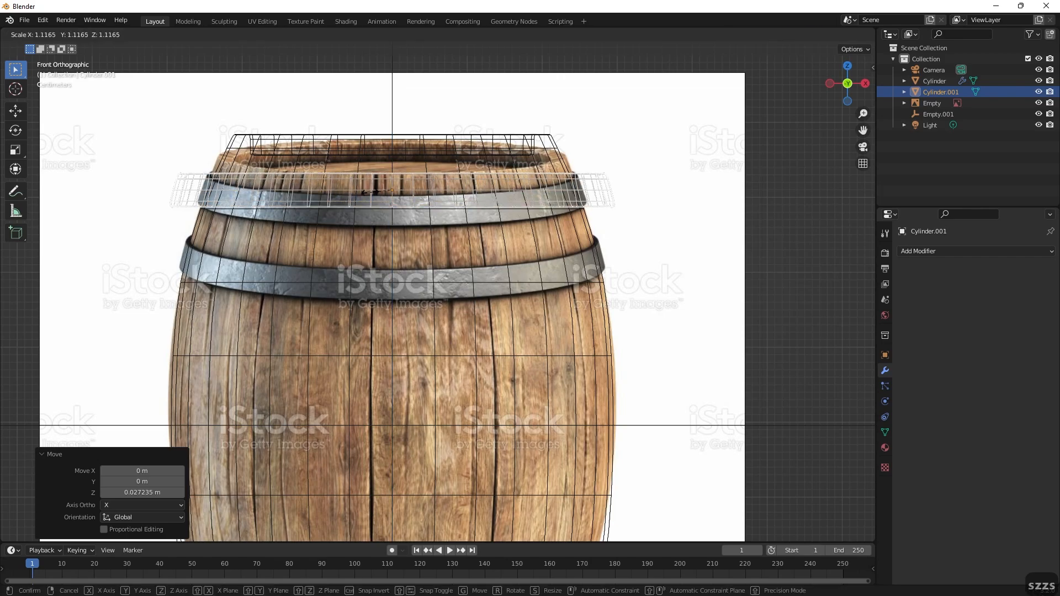
pyautogui.click(374, 196)
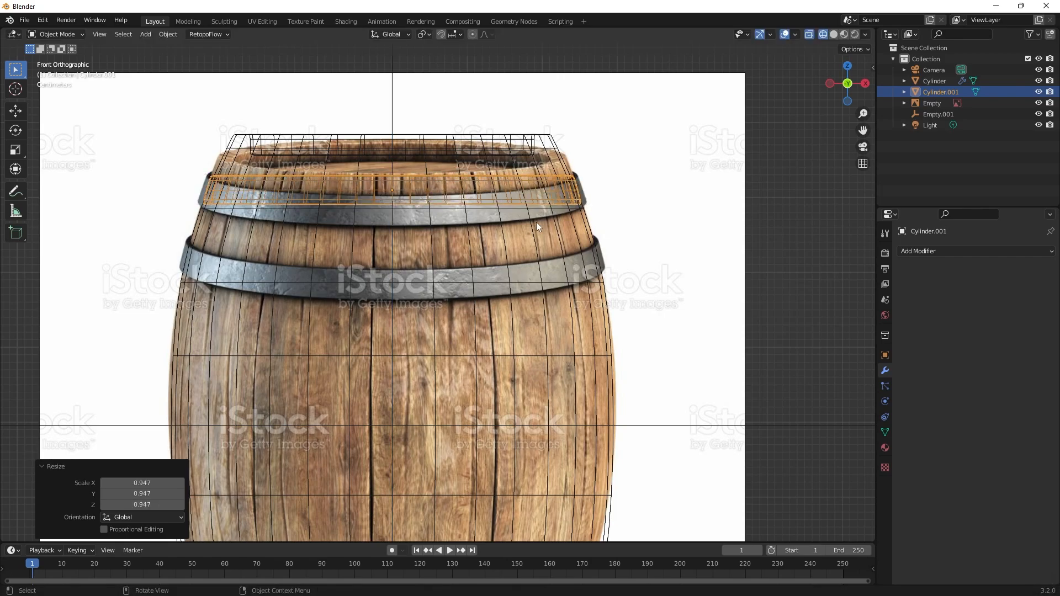
pyautogui.press('s')
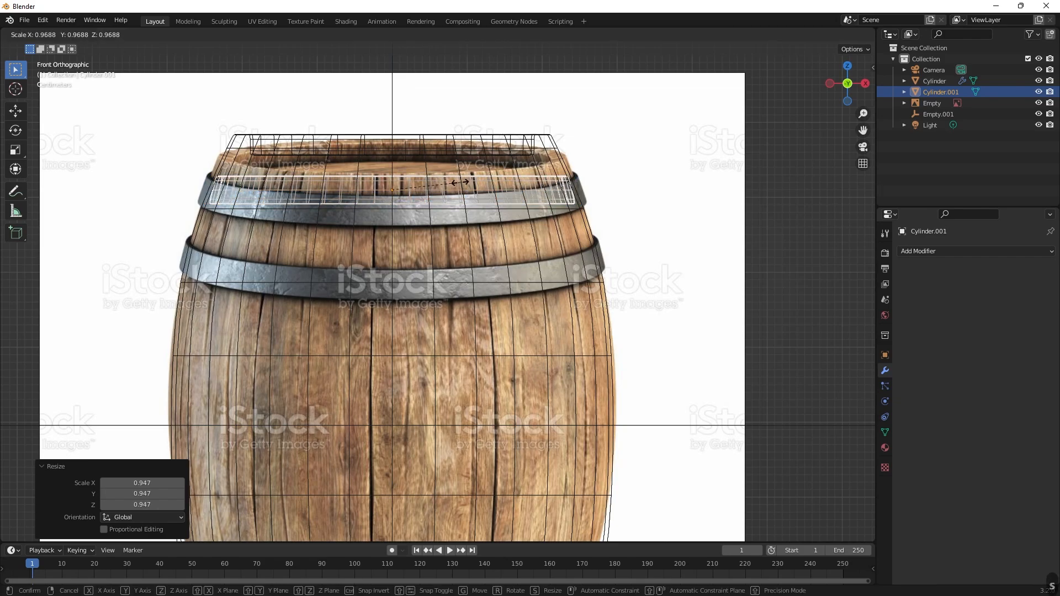
pyautogui.click(466, 184)
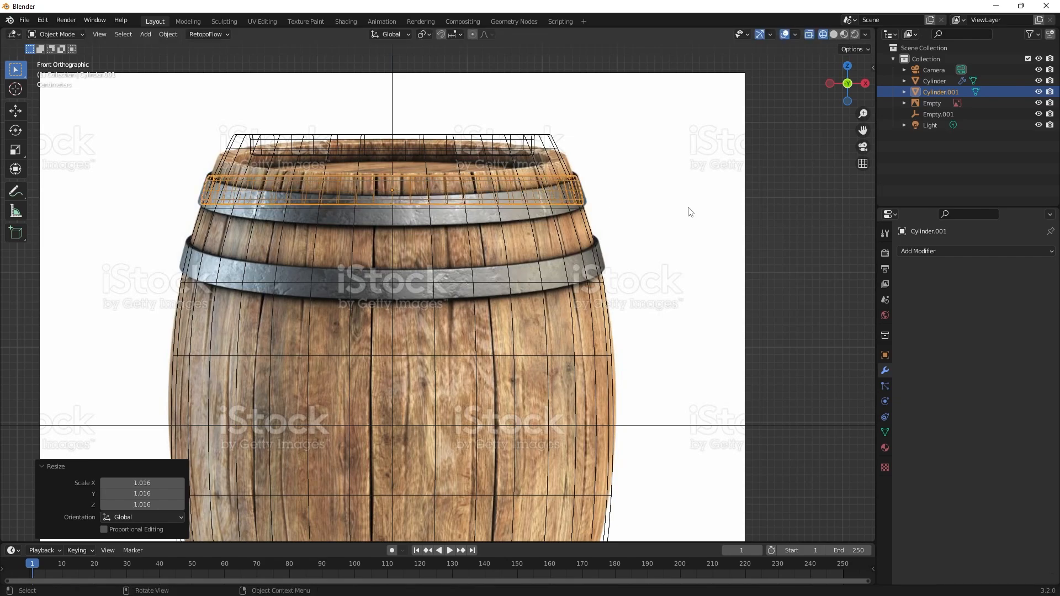
# Duplicate the hoop about 0.094 m lower along Z and scale the copy by 1.118 to fit the second hoop.
pyautogui.moveTo(690, 210); pyautogui.dragTo(709, 223, button='middle')
pyautogui.press('KP_1')
pyautogui.hotkey('shift', 'd')
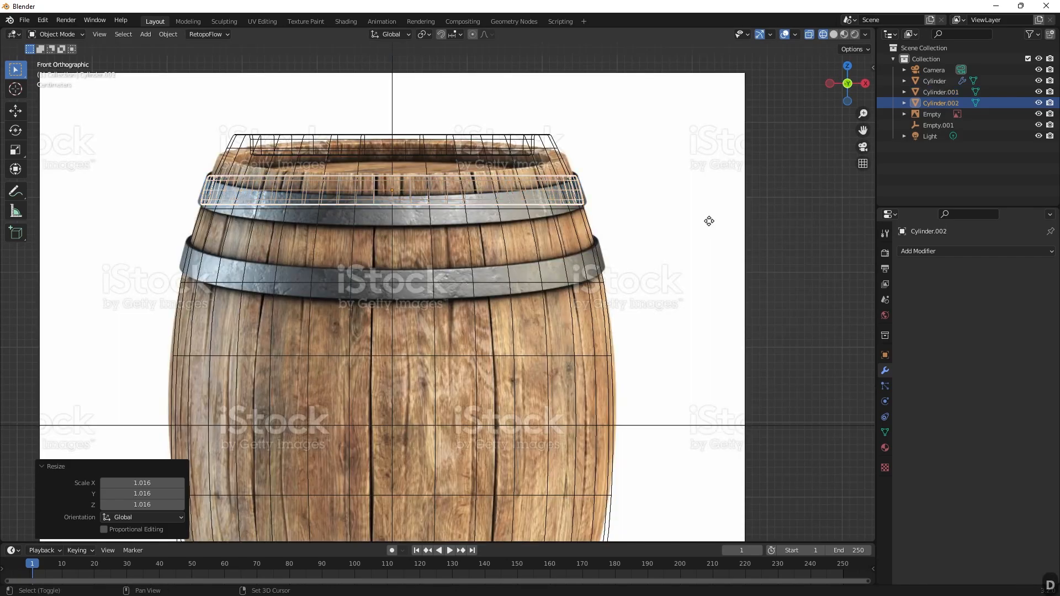
pyautogui.press('g')
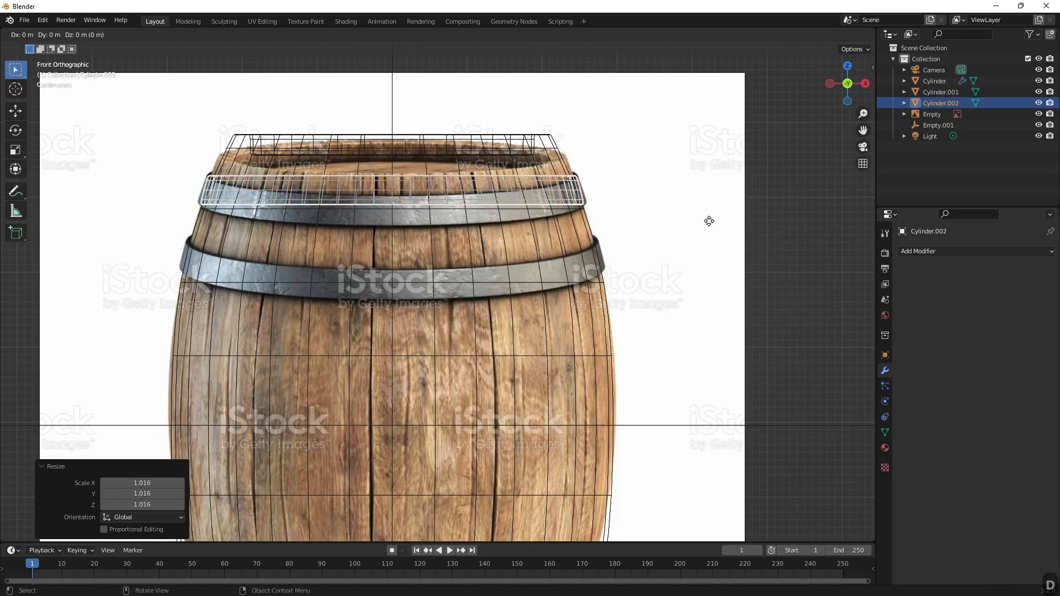
pyautogui.press('z')
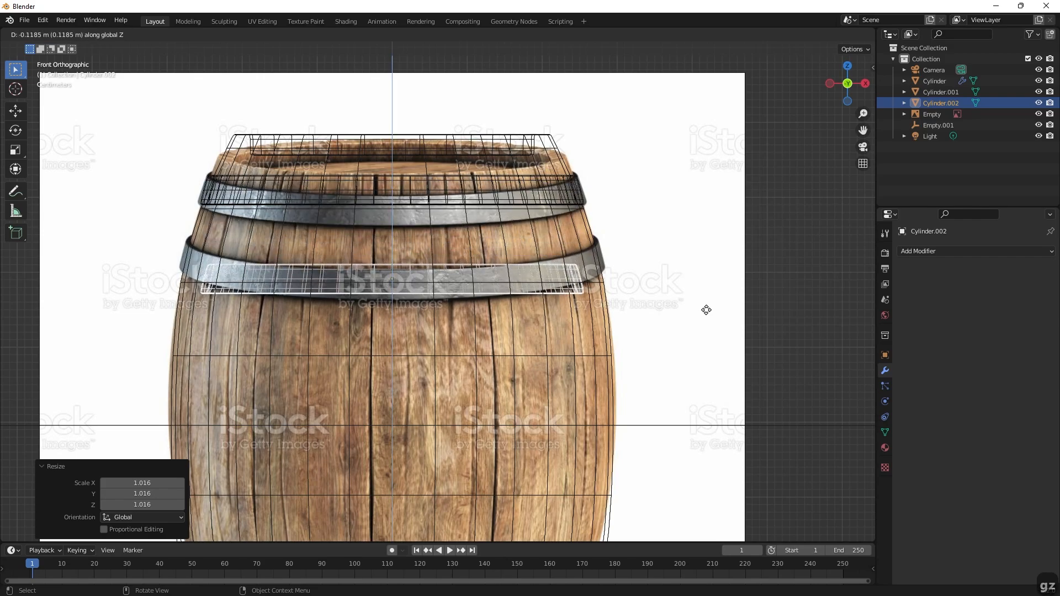
pyautogui.click(710, 296)
pyautogui.press('s')
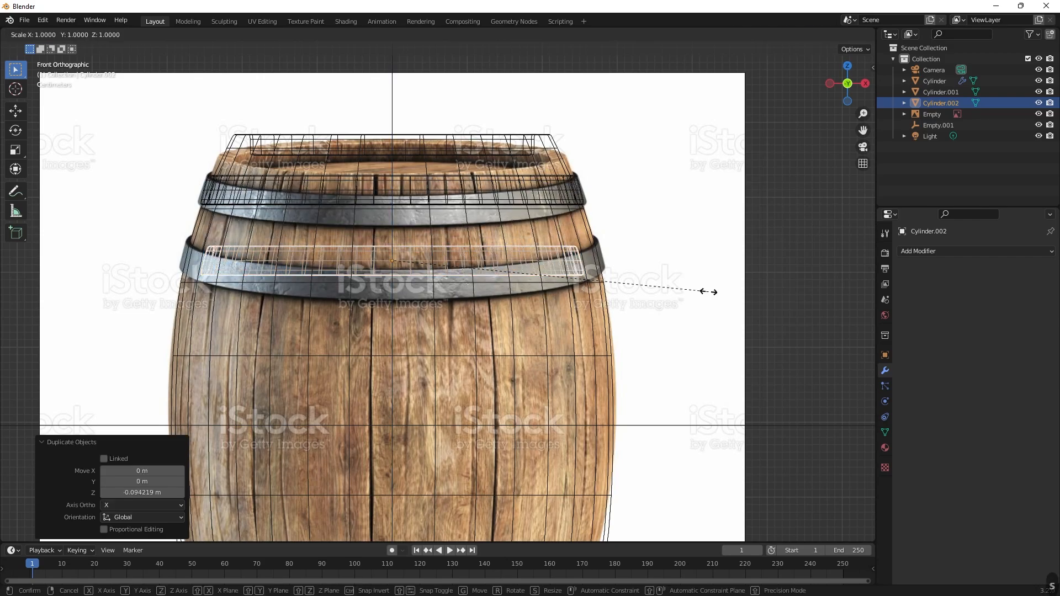
pyautogui.click(746, 291)
# Switch the viewport to solid shading and check both hoops around the barrel.
pyautogui.moveTo(812, 247); pyautogui.dragTo(839, 288, button='middle')
pyautogui.scroll(-4, 750, 276)
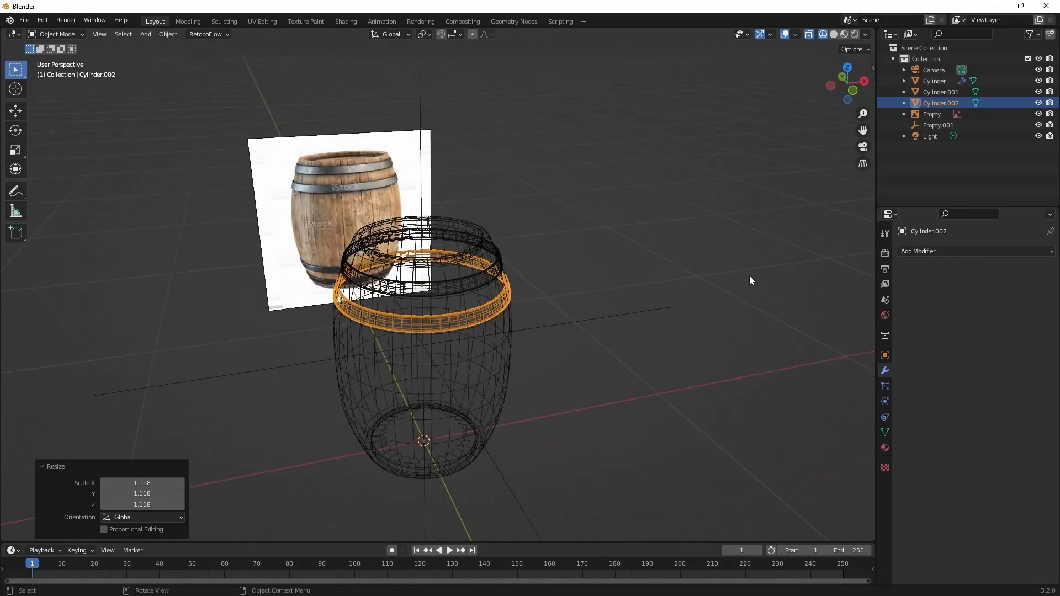
pyautogui.scroll(2, 749, 276)
pyautogui.press('z')
pyautogui.click(798, 279)
pyautogui.click(741, 307)
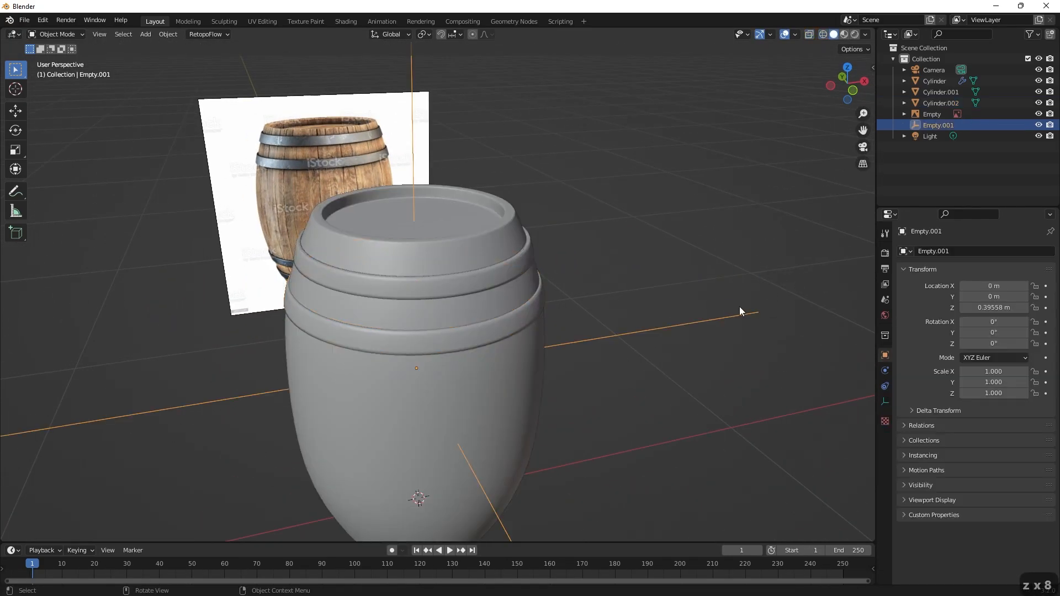
pyautogui.moveTo(740, 306)
pyautogui.mouseDown(button='middle')
pyautogui.moveTo(665, 268)
pyautogui.moveTo(770, 273)
pyautogui.moveTo(722, 286)
pyautogui.mouseUp(button='middle')
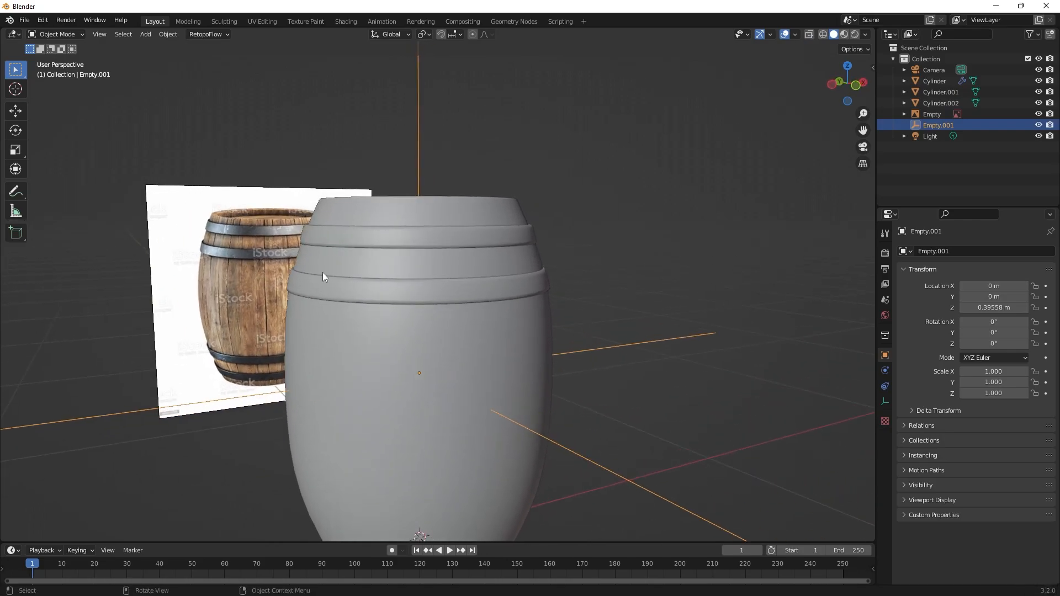
pyautogui.moveTo(388, 253); pyautogui.dragTo(412, 256, button='middle')
# Select the upper and lower hoops and join them into one object.
pyautogui.click(413, 266)
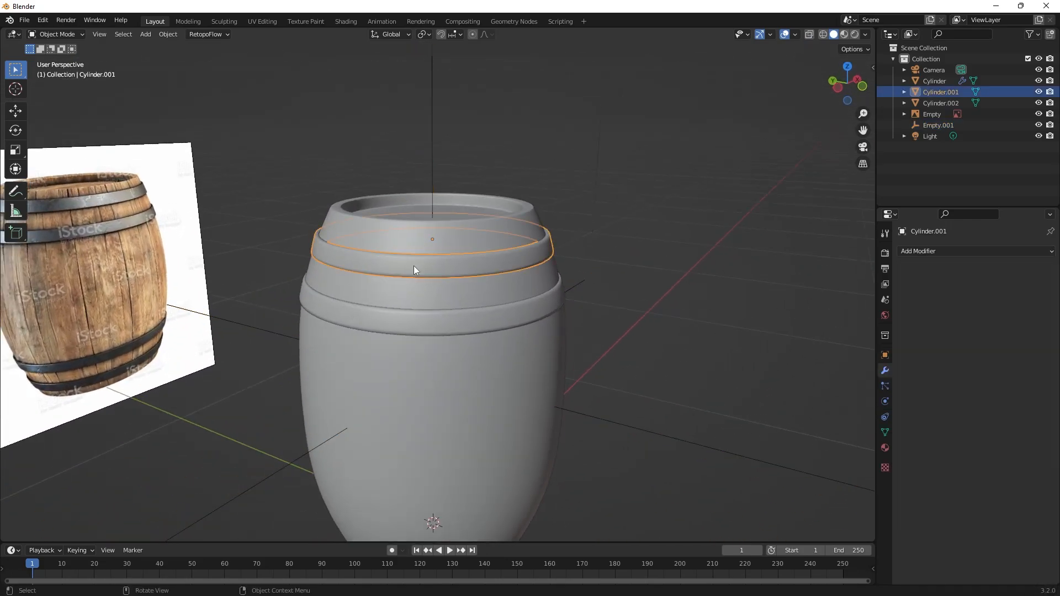
pyautogui.keyDown('shift'); pyautogui.click(434, 323); pyautogui.keyUp('shift')
pyautogui.rightClick(434, 323)
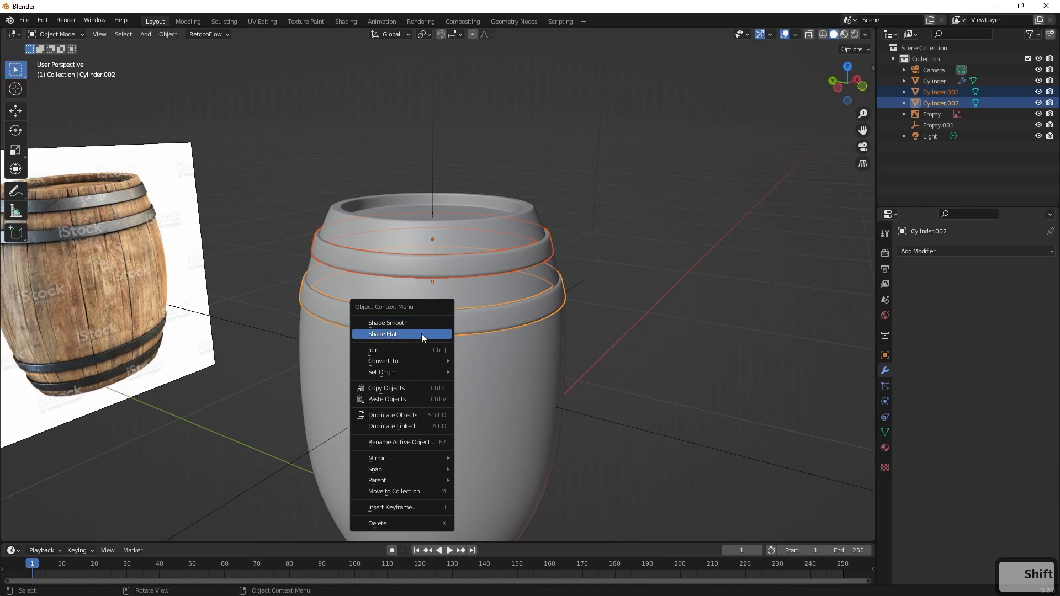
pyautogui.click(403, 350)
pyautogui.moveTo(624, 273); pyautogui.dragTo(618, 191, button='middle')
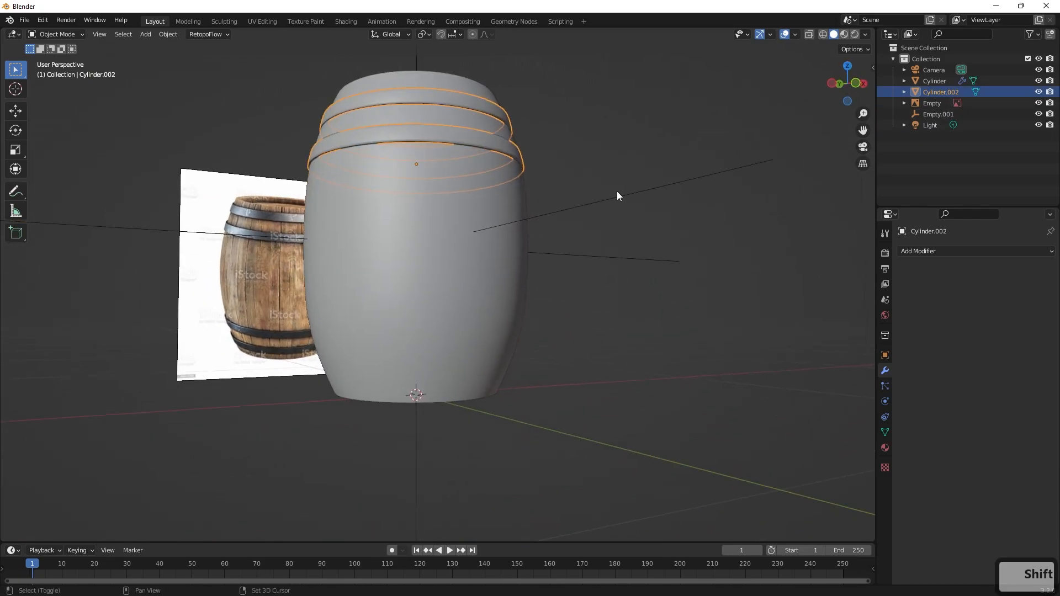
# Add a Mirror modifier to the joined hoops with only the Z axis enabled.
pyautogui.click(577, 257)
pyautogui.moveTo(578, 258); pyautogui.dragTo(589, 282, button='middle')
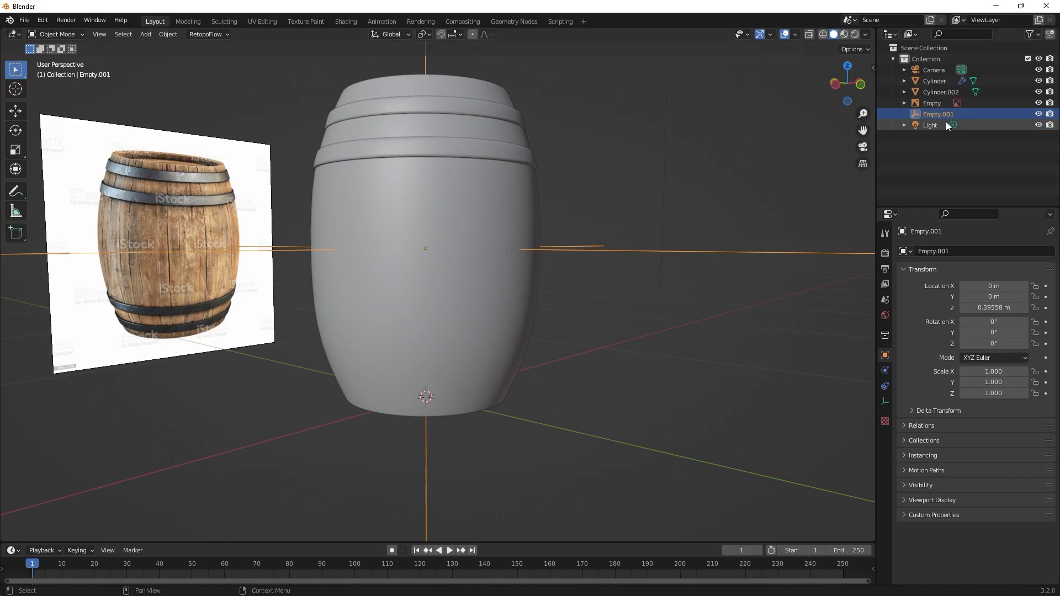
pyautogui.click(500, 121)
pyautogui.click(916, 250)
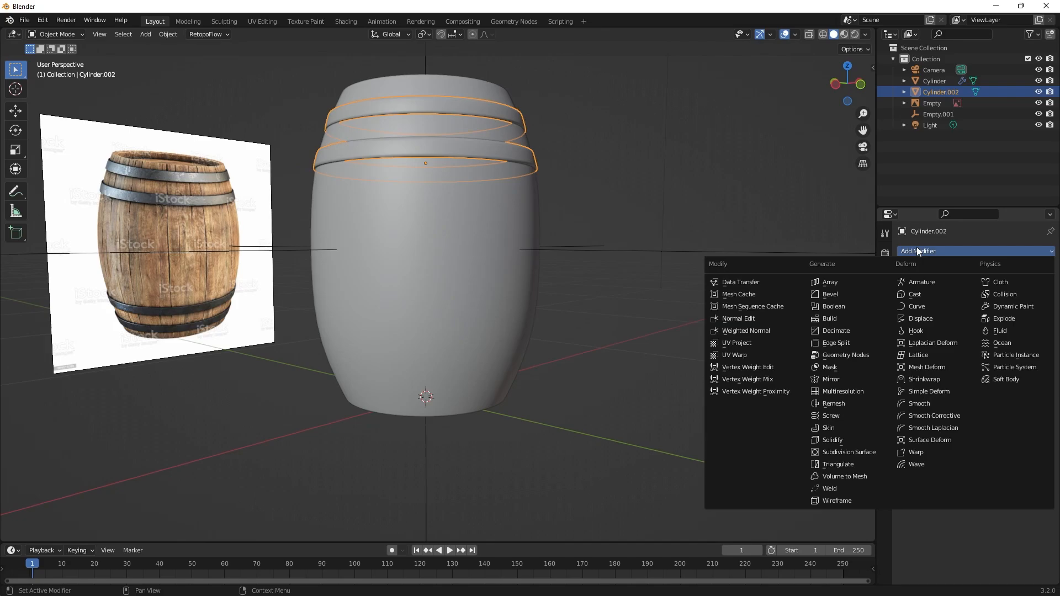
pyautogui.click(830, 379)
pyautogui.click(1026, 286)
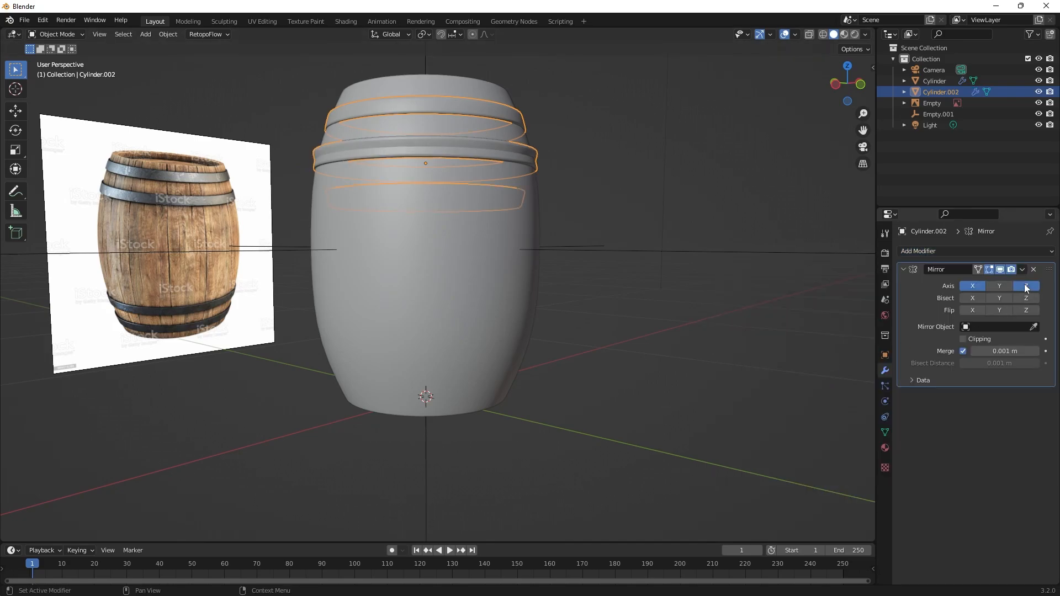
pyautogui.click(975, 286)
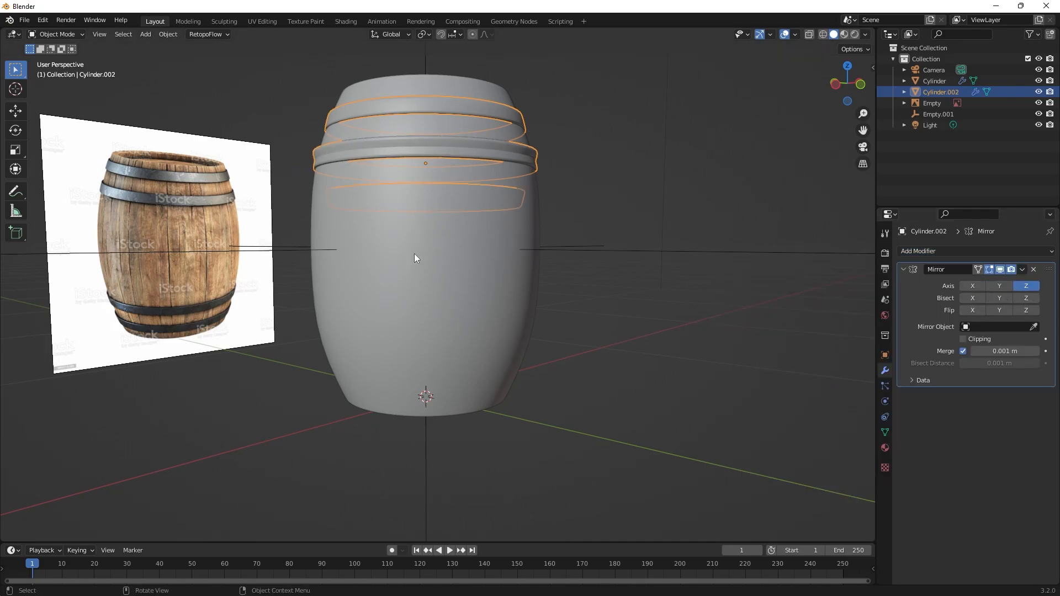
# Use Empty.001 as the mirror object so the hoops are mirrored onto the barrel's lower half.
pyautogui.click(1034, 326)
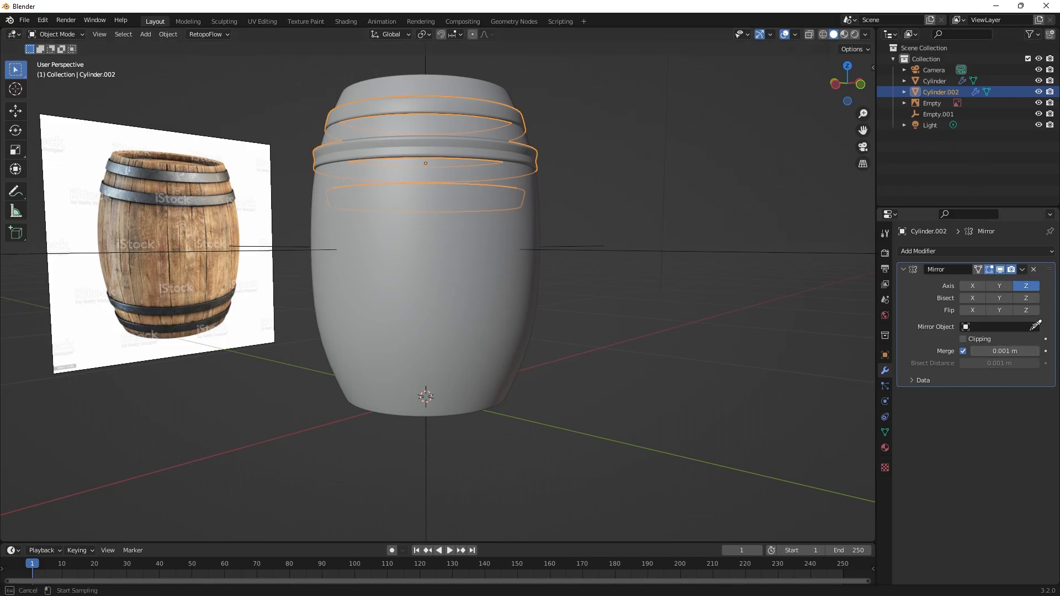
pyautogui.click(939, 114)
pyautogui.moveTo(690, 209); pyautogui.dragTo(447, 221, button='middle')
pyautogui.click(666, 162)
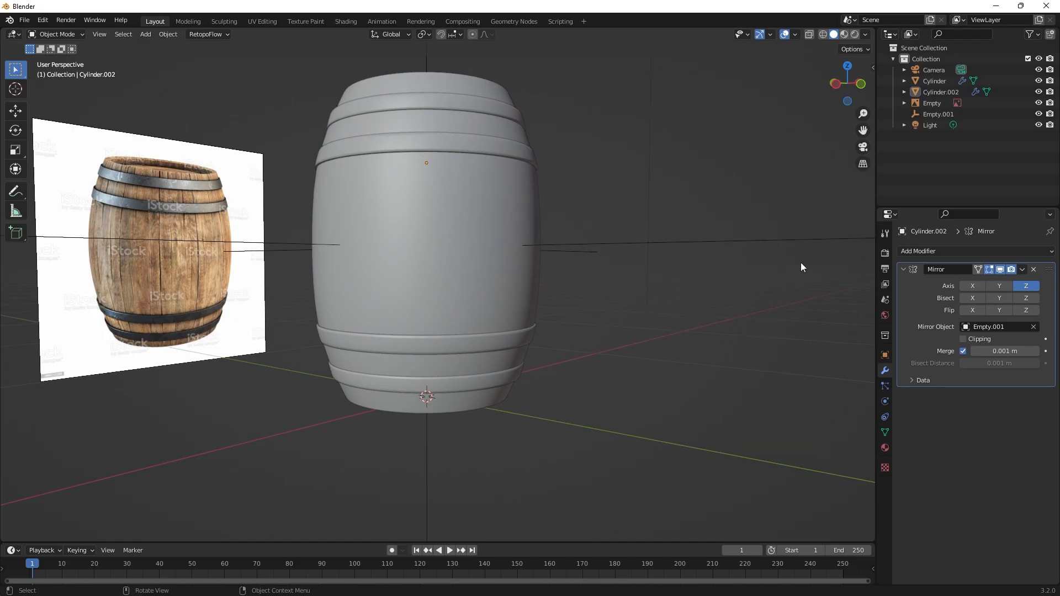
# Apply the hoops' Mirror modifier.
pyautogui.click(1021, 269)
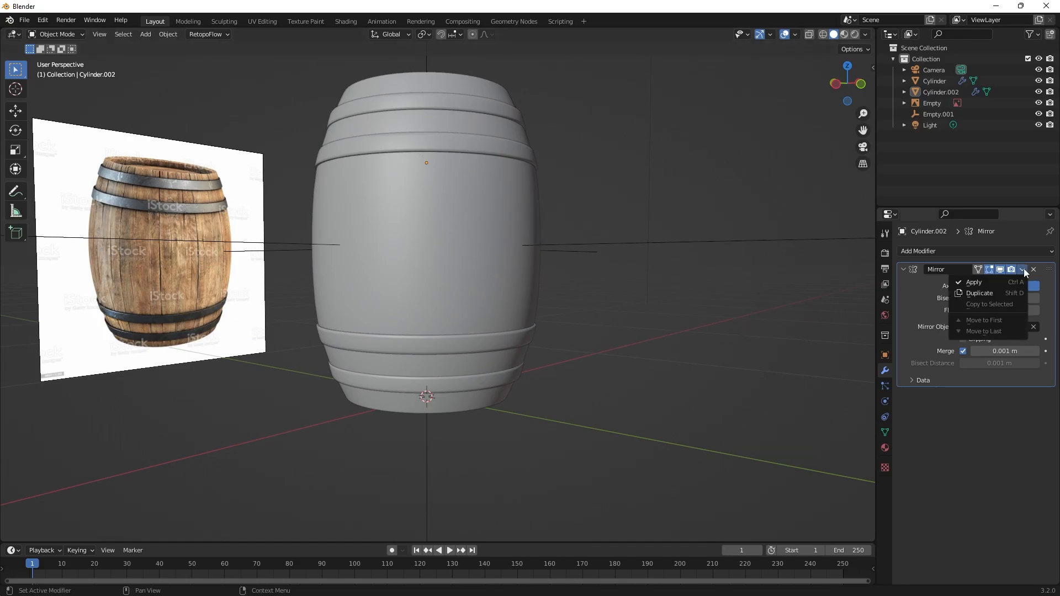
pyautogui.click(999, 283)
pyautogui.scroll(-4, 649, 254)
pyautogui.moveTo(615, 295); pyautogui.dragTo(569, 299, button='middle')
pyautogui.scroll(3, 451, 346)
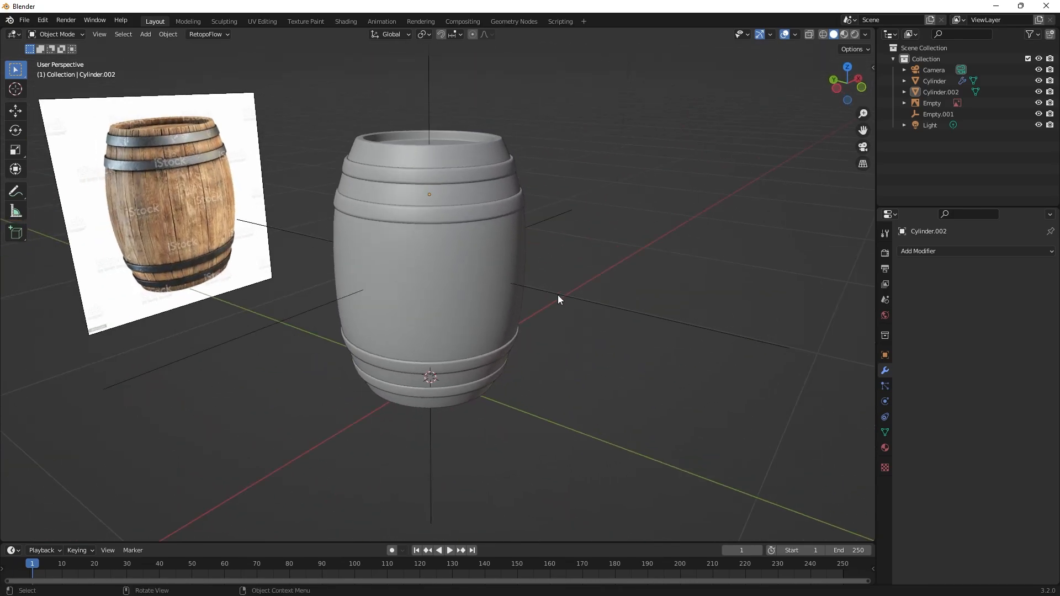
# Delete the mirror-centre empty and the barrel reference image from the scene.
pyautogui.click(560, 296)
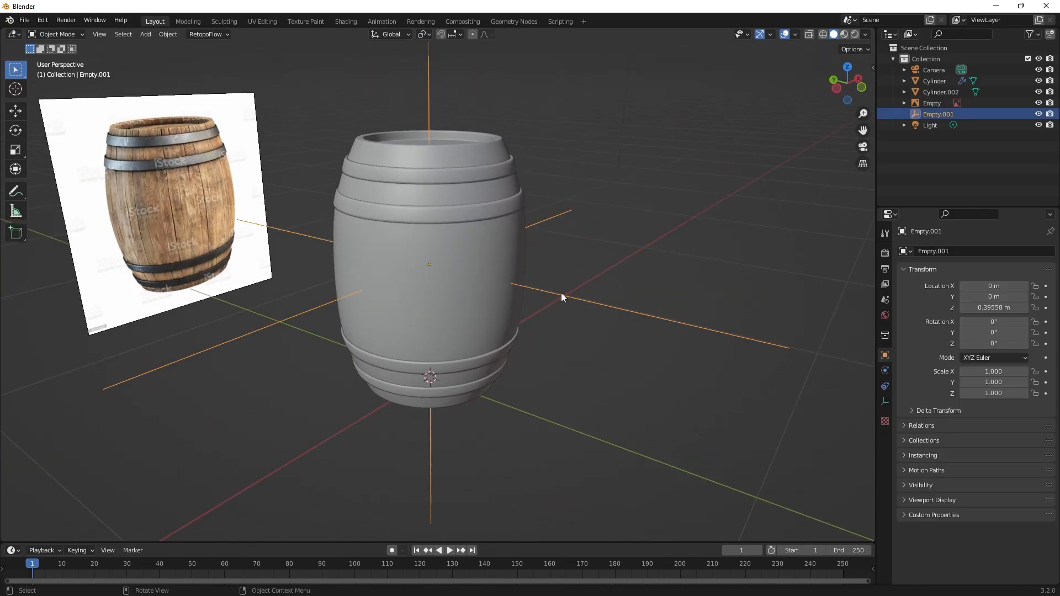
pyautogui.press('Delete')
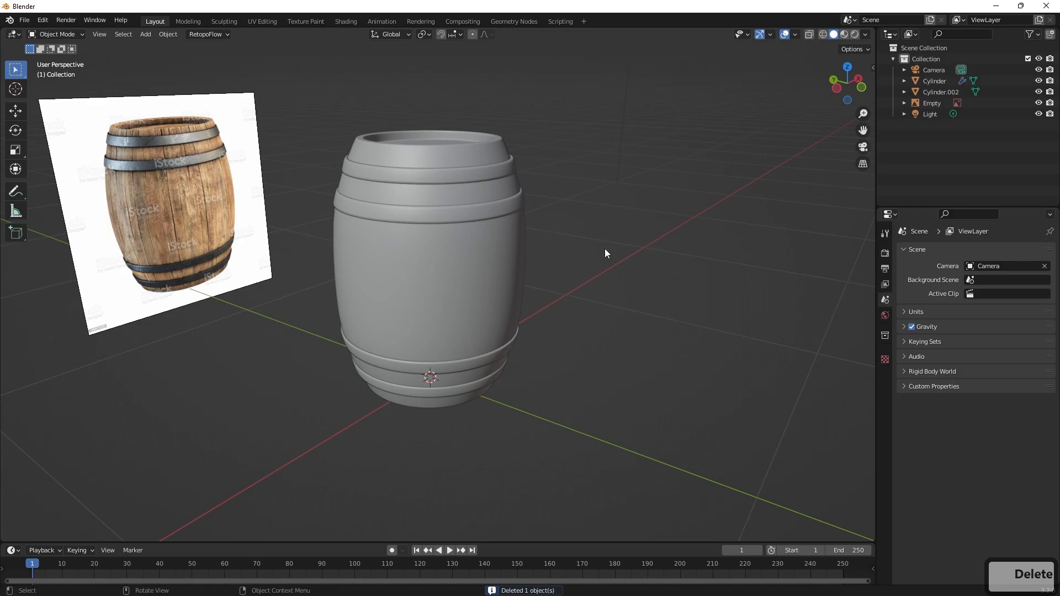
pyautogui.click(943, 105)
pyautogui.press('Delete')
# Examine the barrel and its four hoops from the sides and above.
pyautogui.moveTo(475, 234)
pyautogui.mouseDown(button='middle')
pyautogui.moveTo(407, 132)
pyautogui.moveTo(471, 230)
pyautogui.moveTo(535, 286)
pyautogui.moveTo(543, 354)
pyautogui.moveTo(475, 235)
pyautogui.moveTo(465, 250)
pyautogui.mouseUp(button='middle')
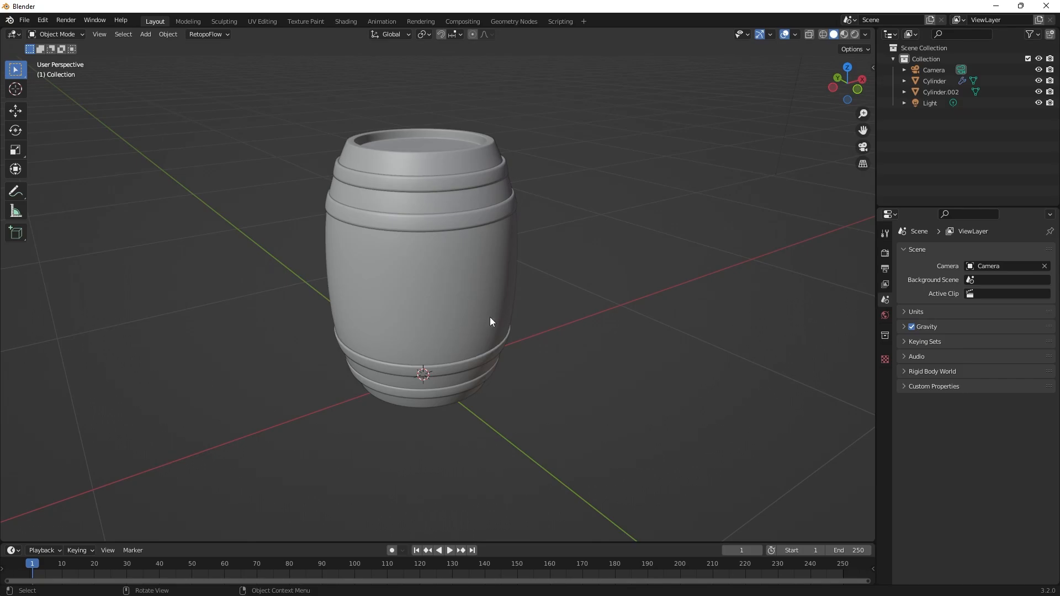
pyautogui.scroll(-4, 511, 309)
pyautogui.scroll(4, 549, 308)
pyautogui.moveTo(549, 307); pyautogui.dragTo(506, 262, button='middle')
pyautogui.moveTo(352, 232); pyautogui.dragTo(619, 280, button='middle')
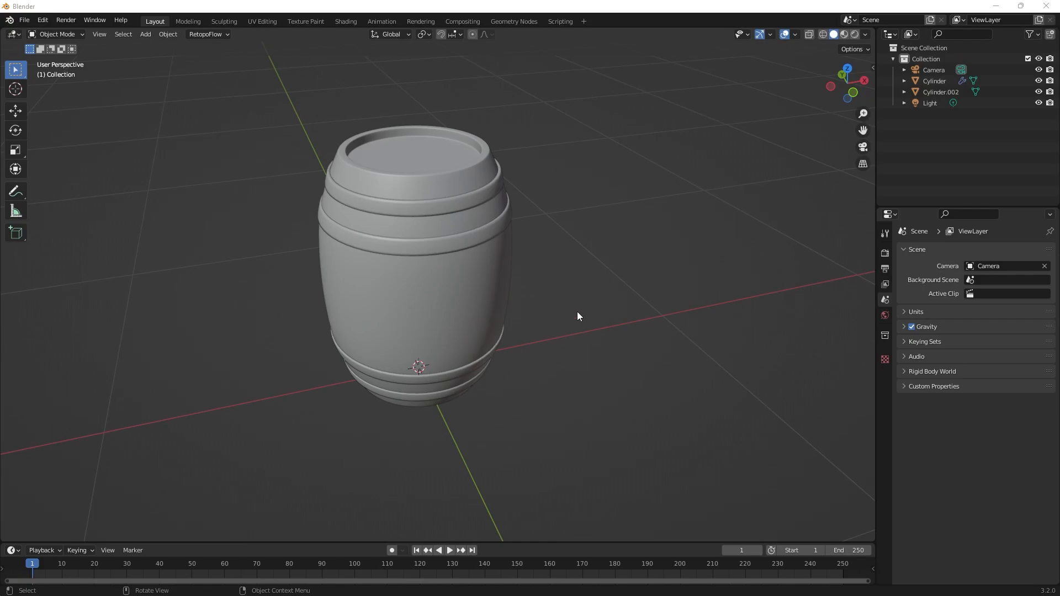
pyautogui.moveTo(516, 322); pyautogui.dragTo(469, 291, button='middle')
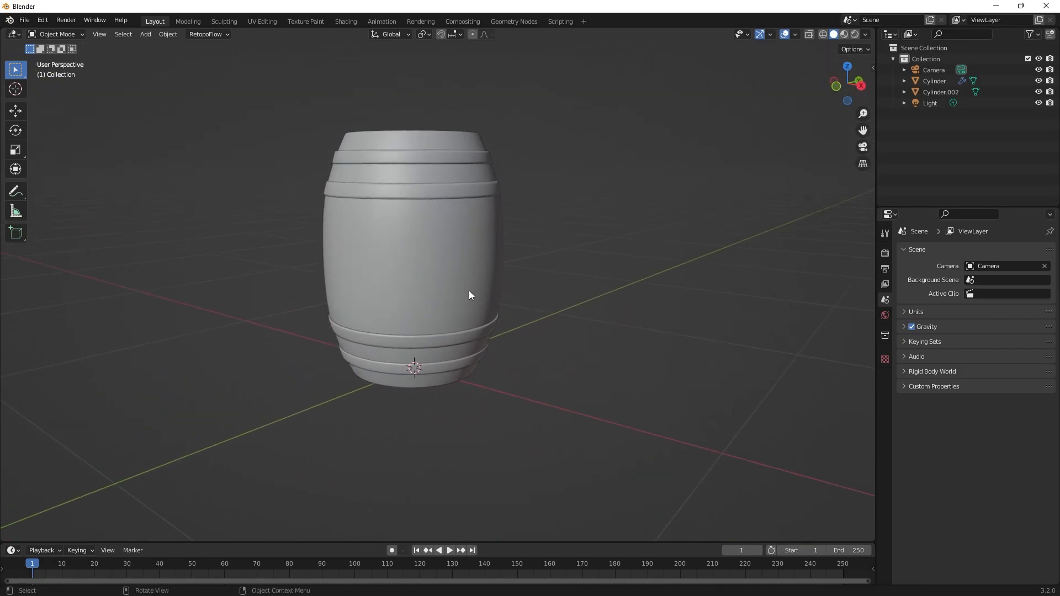
pyautogui.moveTo(536, 273); pyautogui.dragTo(624, 303, button='middle')
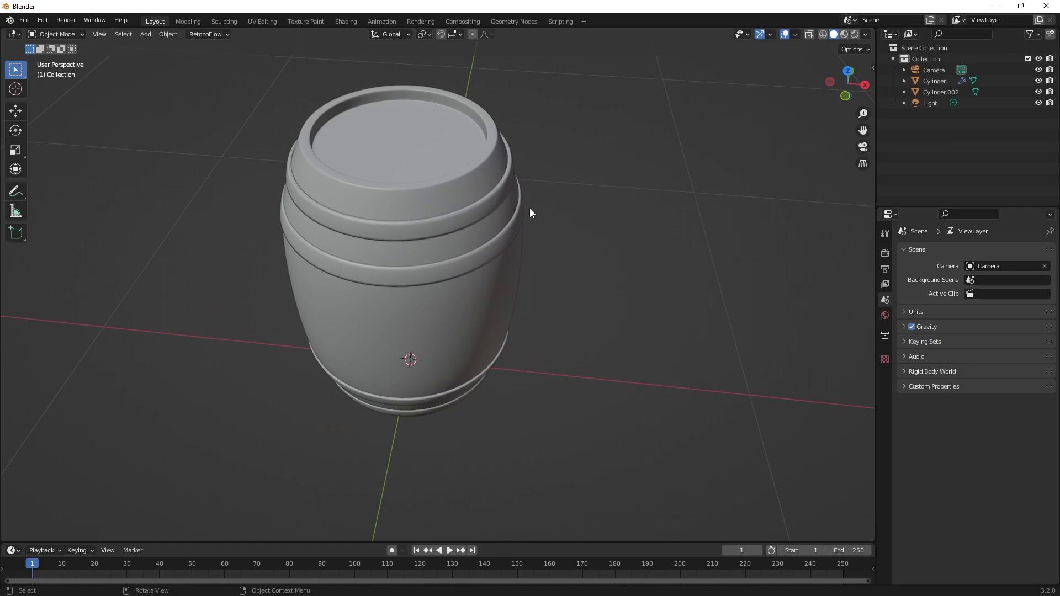
# Isolate the hoops object in local view and inspect the rings all around.
pyautogui.click(458, 216)
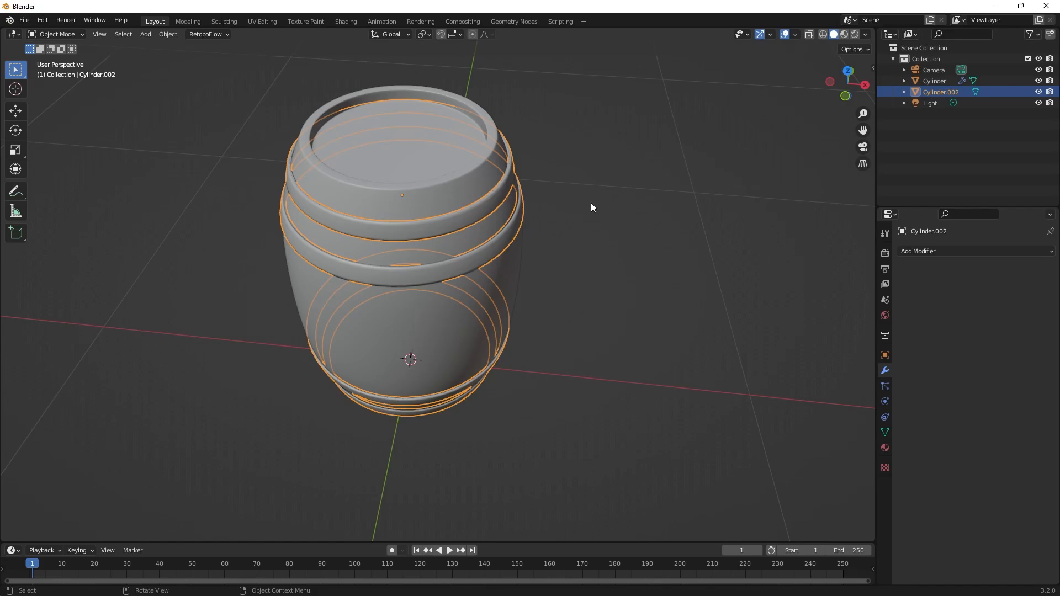
pyautogui.press('/')
pyautogui.moveTo(599, 276); pyautogui.dragTo(600, 213, button='middle')
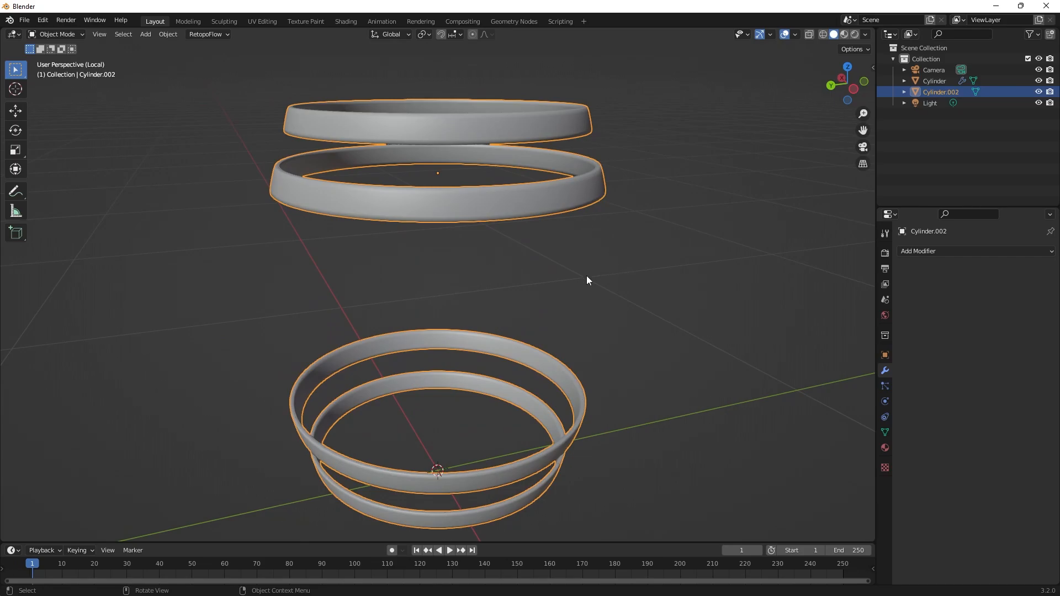
pyautogui.moveTo(587, 279); pyautogui.dragTo(636, 272, button='middle')
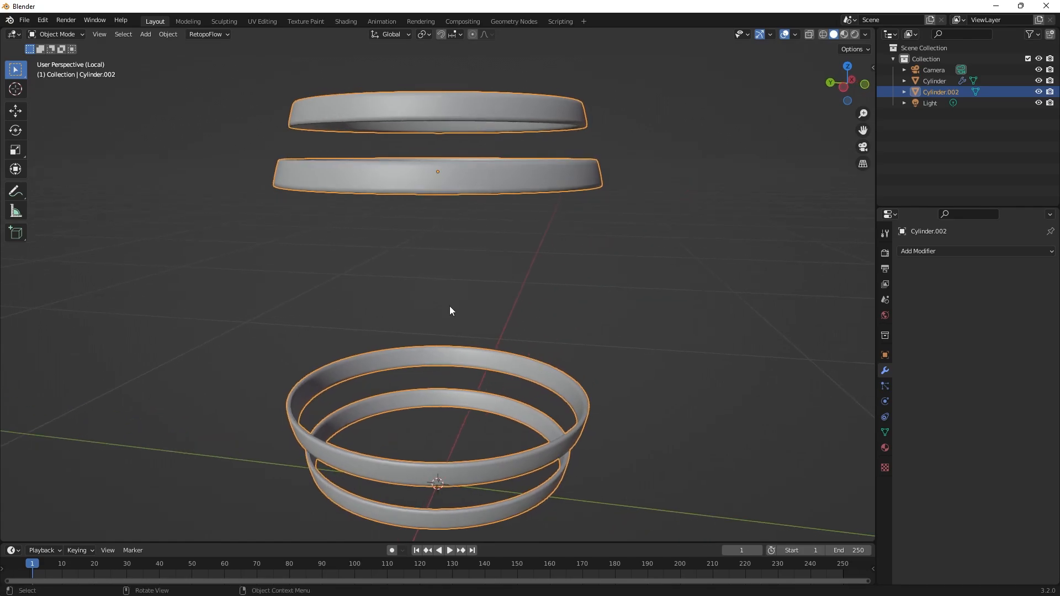
pyautogui.moveTo(586, 313); pyautogui.dragTo(534, 320, button='middle')
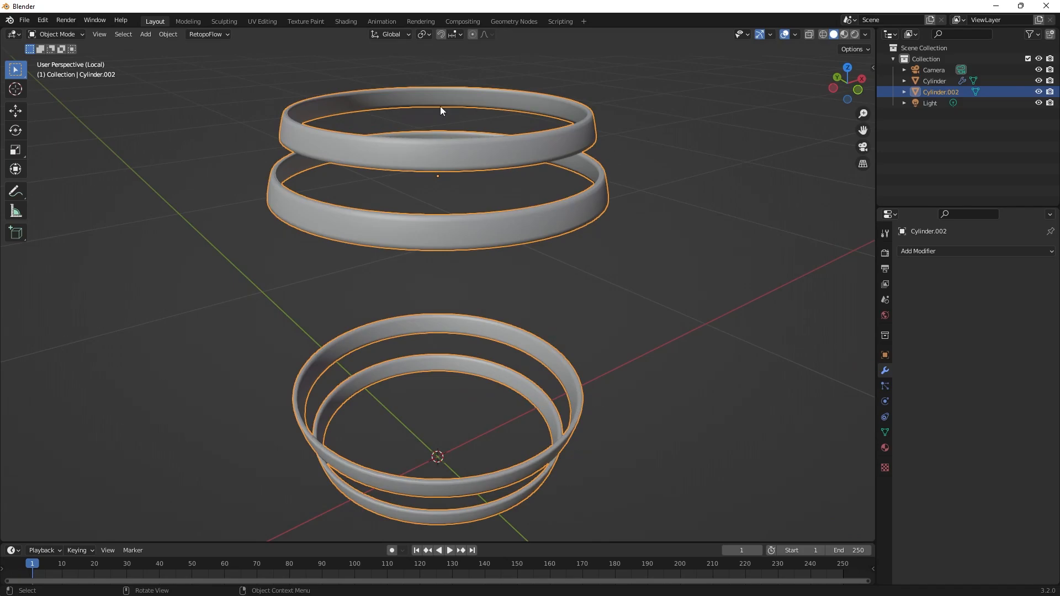
# Switch to the UV Editing workspace and isolate the hoops there in Object Mode.
pyautogui.click(261, 21)
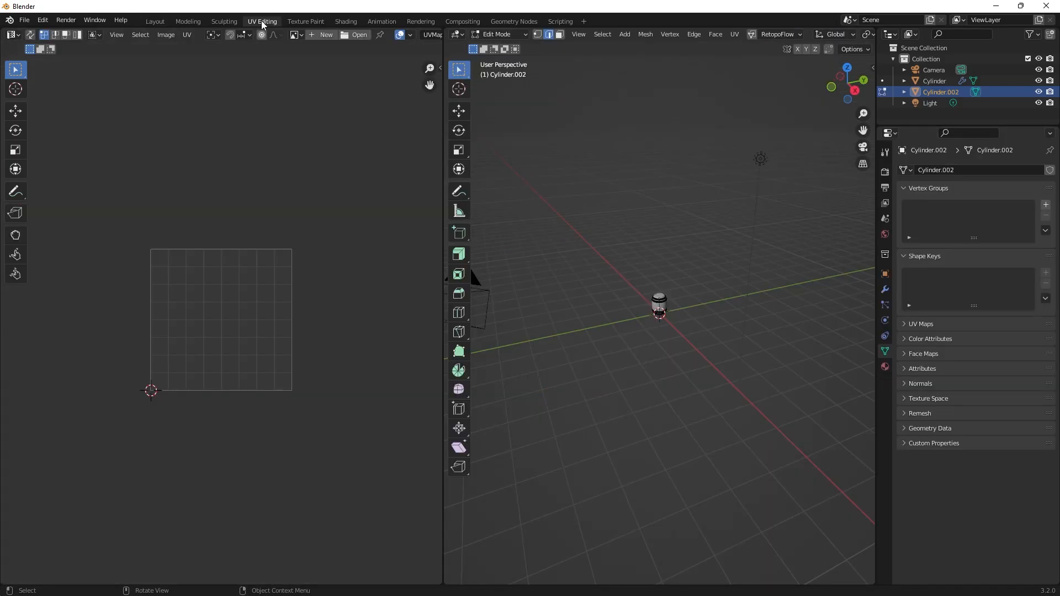
pyautogui.scroll(10, 691, 298)
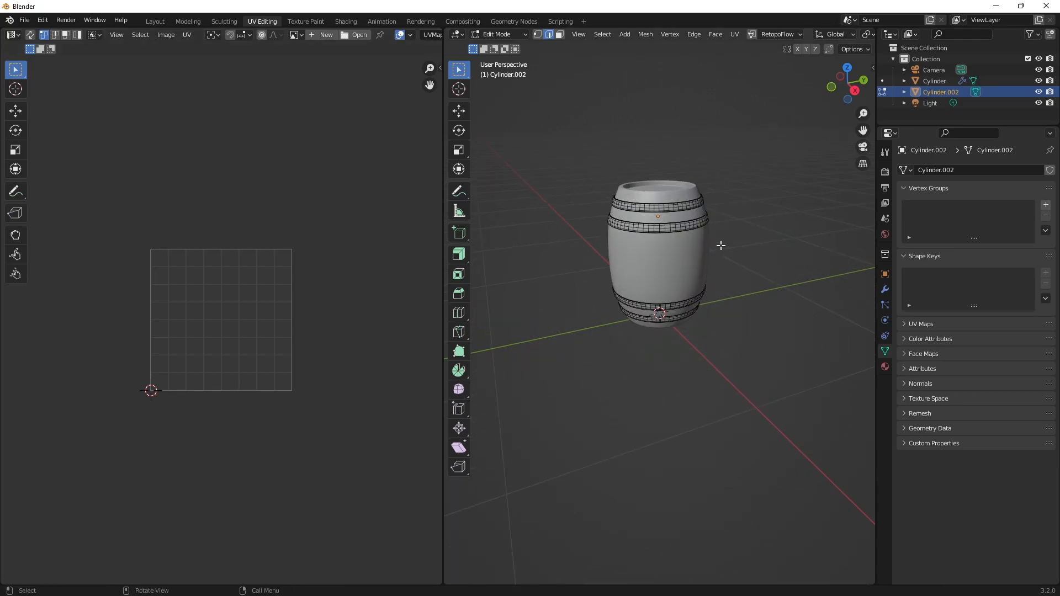
pyautogui.keyDown('shift'); pyautogui.moveTo(744, 204); pyautogui.dragTo(744, 250, button='middle'); pyautogui.keyUp('shift')
pyautogui.press('Tab')
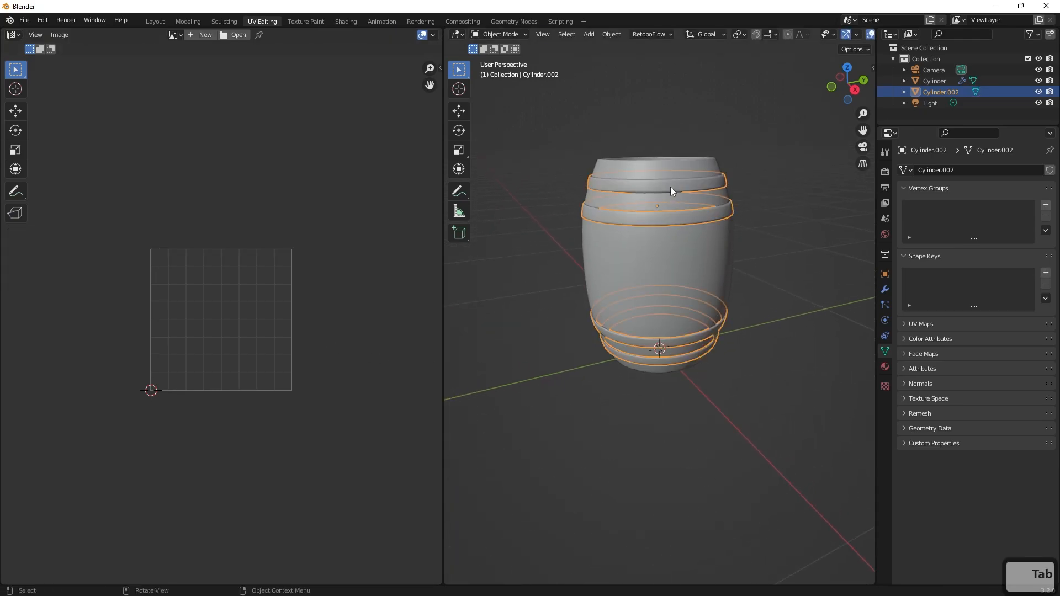
pyautogui.press('/')
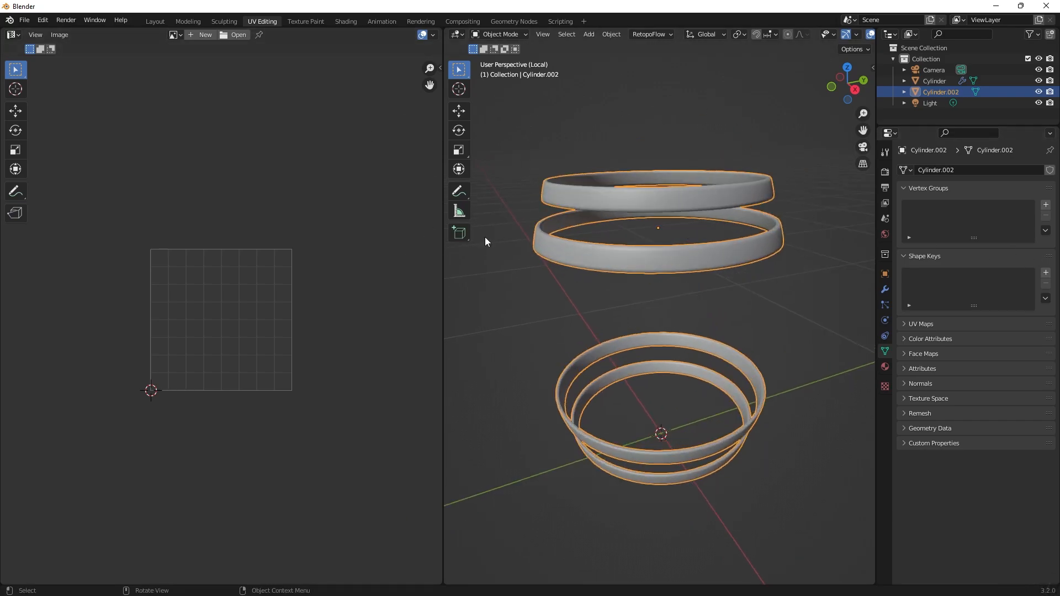
# Enter Edit Mode on the hoops and select their visible geometry to show its UV layout.
pyautogui.scroll(3, 250, 347)
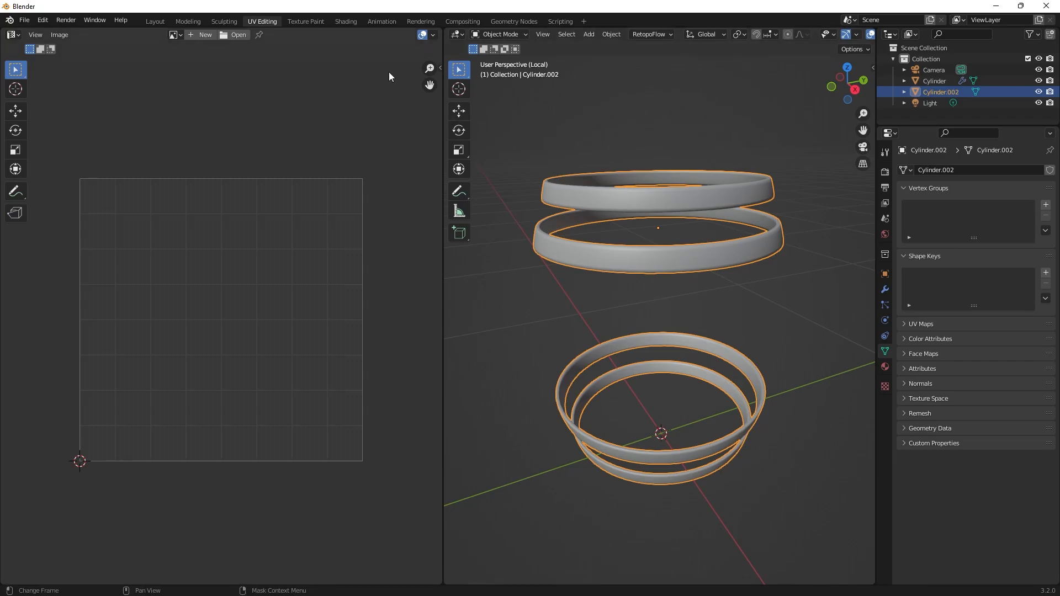
pyautogui.press('Tab')
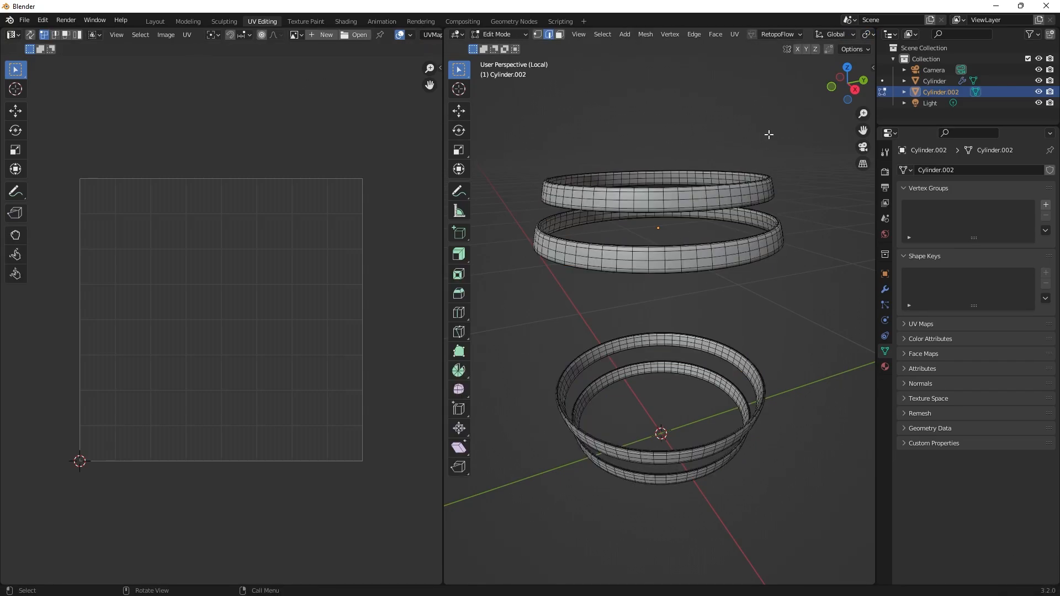
pyautogui.moveTo(795, 123); pyautogui.dragTo(509, 559)
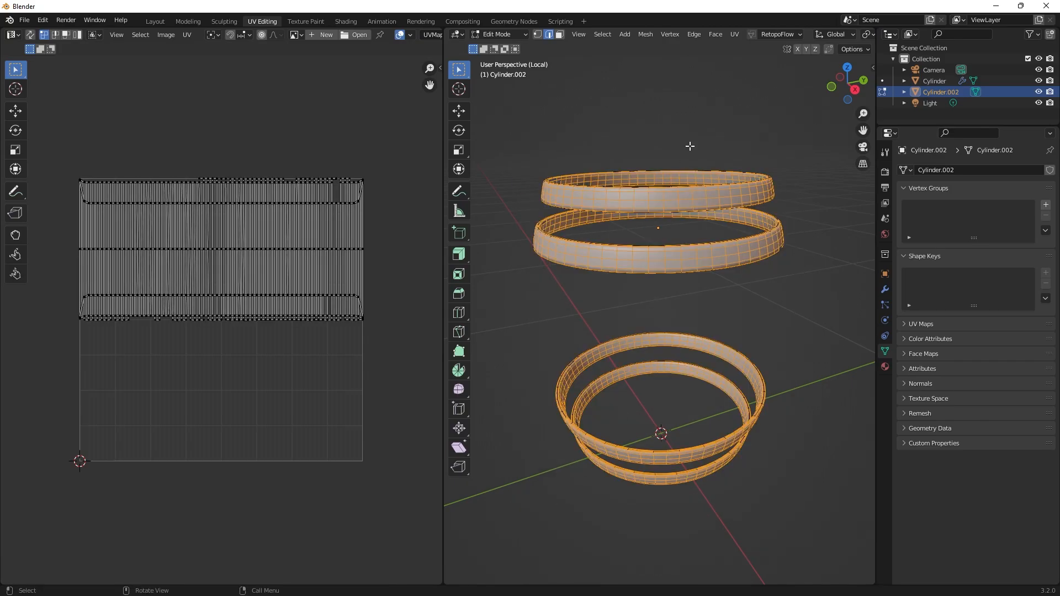
pyautogui.scroll(3, 287, 237)
pyautogui.scroll(-1, 288, 248)
pyautogui.keyDown('shift'); pyautogui.moveTo(286, 274); pyautogui.dragTo(205, 329, button='middle'); pyautogui.keyUp('shift')
pyautogui.scroll(-2, 687, 161)
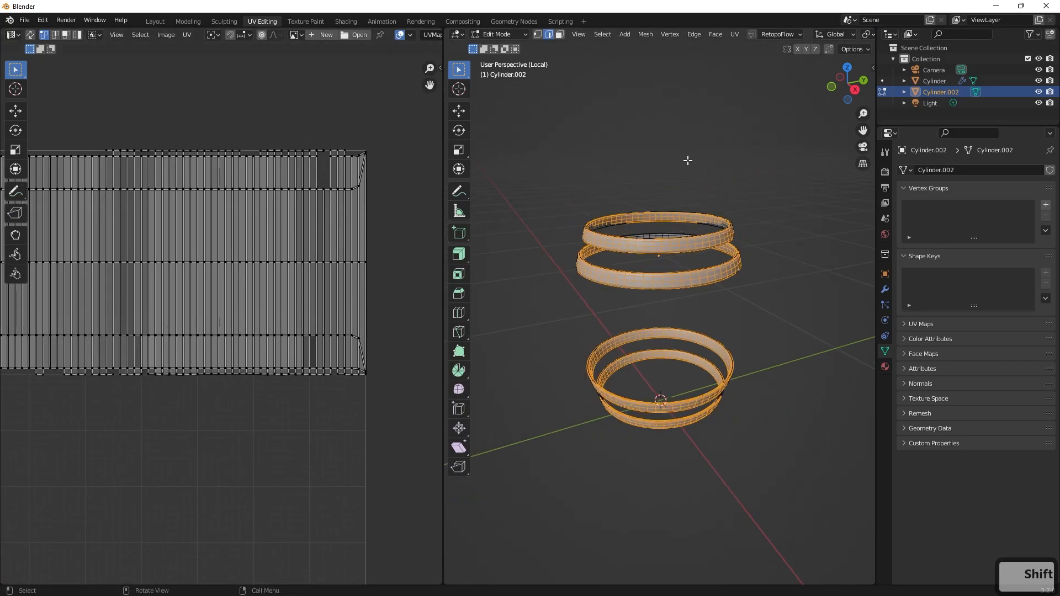
# Clear the selection, switch the viewport to wireframe and select the entire mesh of all four hoops.
pyautogui.click(807, 88)
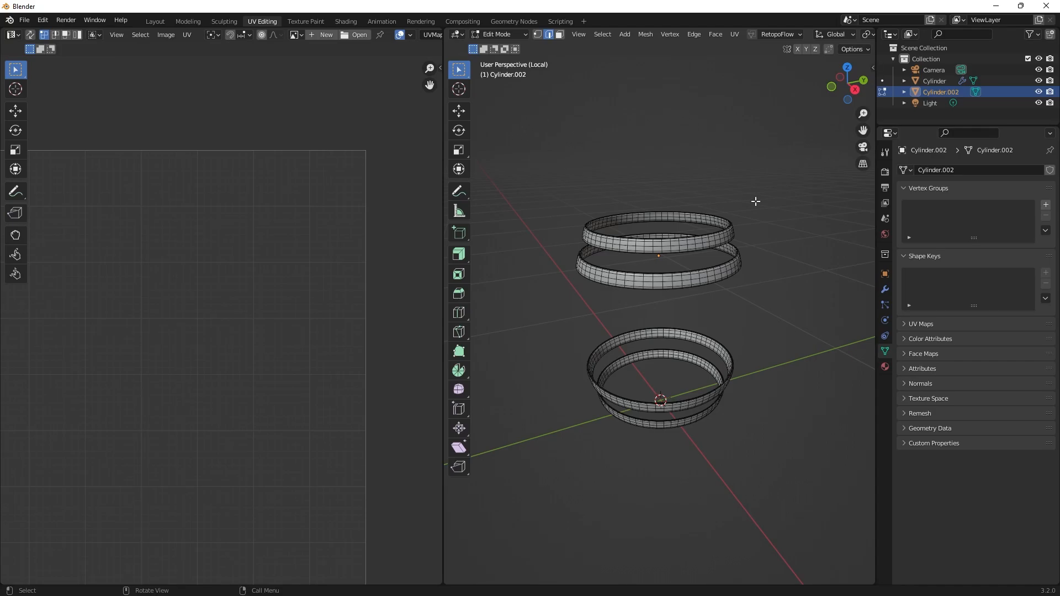
pyautogui.press('z')
pyautogui.click(657, 194)
pyautogui.scroll(-2, 657, 194)
pyautogui.moveTo(796, 164); pyautogui.dragTo(541, 563)
pyautogui.scroll(-2, 230, 331)
pyautogui.scroll(3, 222, 333)
pyautogui.keyDown('shift'); pyautogui.moveTo(223, 334); pyautogui.dragTo(264, 366, button='middle'); pyautogui.keyUp('shift')
pyautogui.scroll(-2, 260, 365)
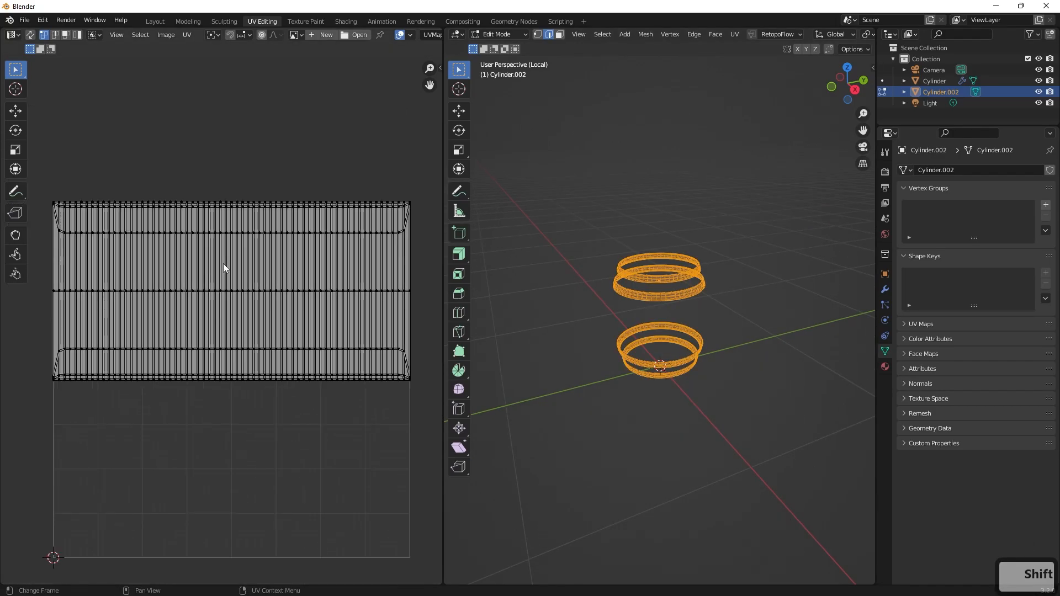
# Examine the hoops' UV layout for overlapping islands and compare it with the ring geometry.
pyautogui.scroll(2, 130, 244)
pyautogui.keyDown('shift'); pyautogui.moveTo(130, 243); pyautogui.dragTo(253, 326, button='middle'); pyautogui.keyUp('shift')
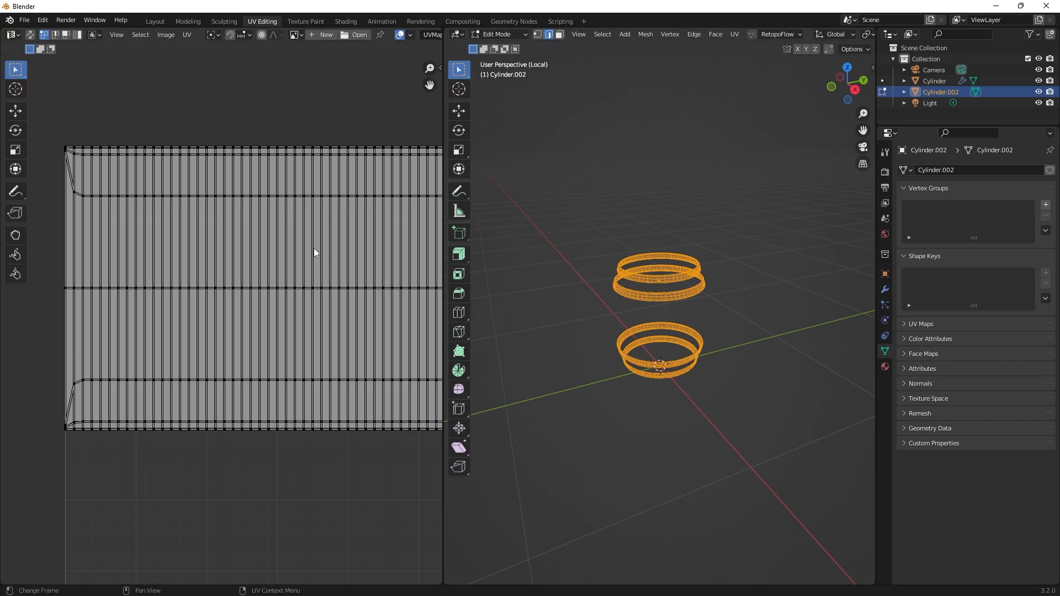
pyautogui.scroll(2, 675, 288)
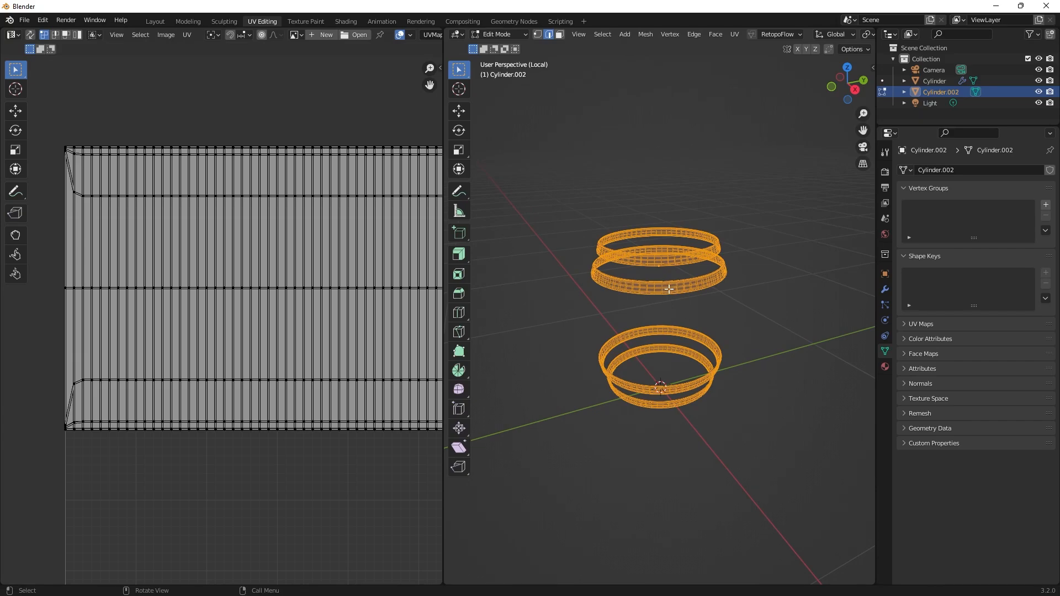
pyautogui.scroll(5, 674, 265)
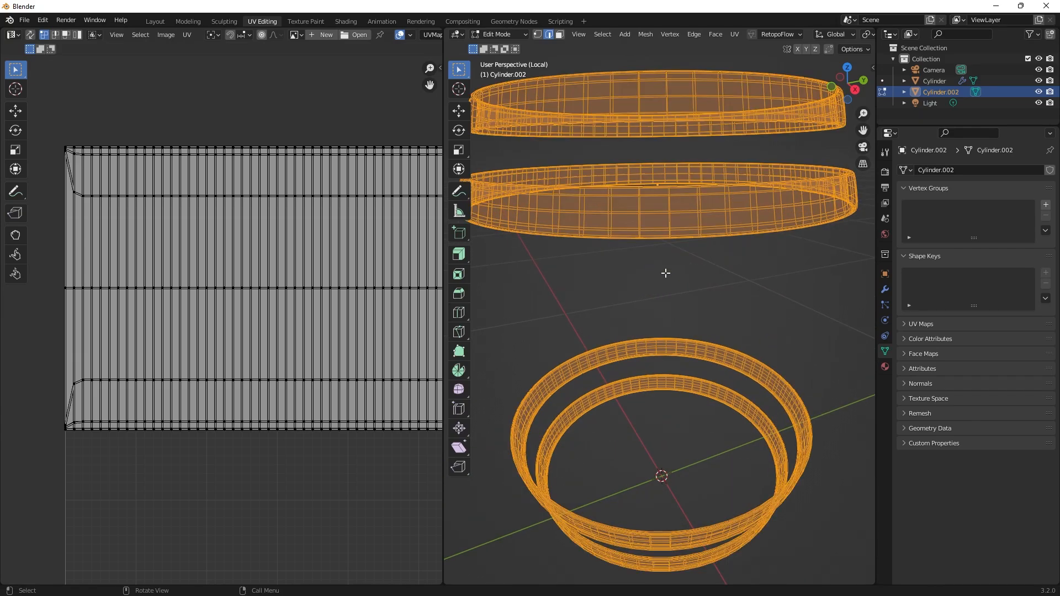
pyautogui.scroll(-3, 701, 231)
pyautogui.moveTo(647, 260); pyautogui.dragTo(707, 263, button='middle')
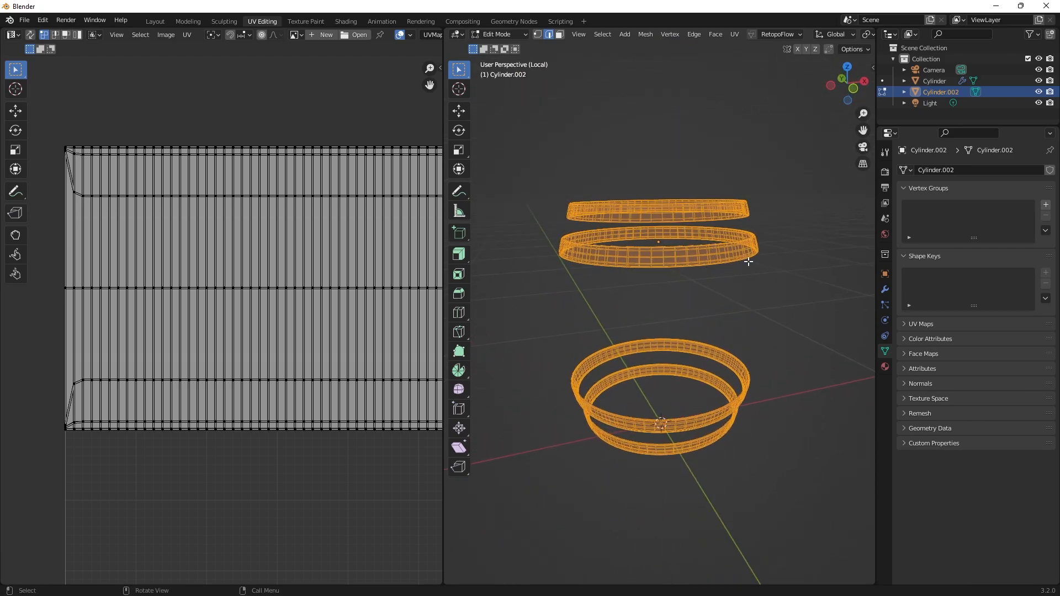
pyautogui.scroll(2, 101, 180)
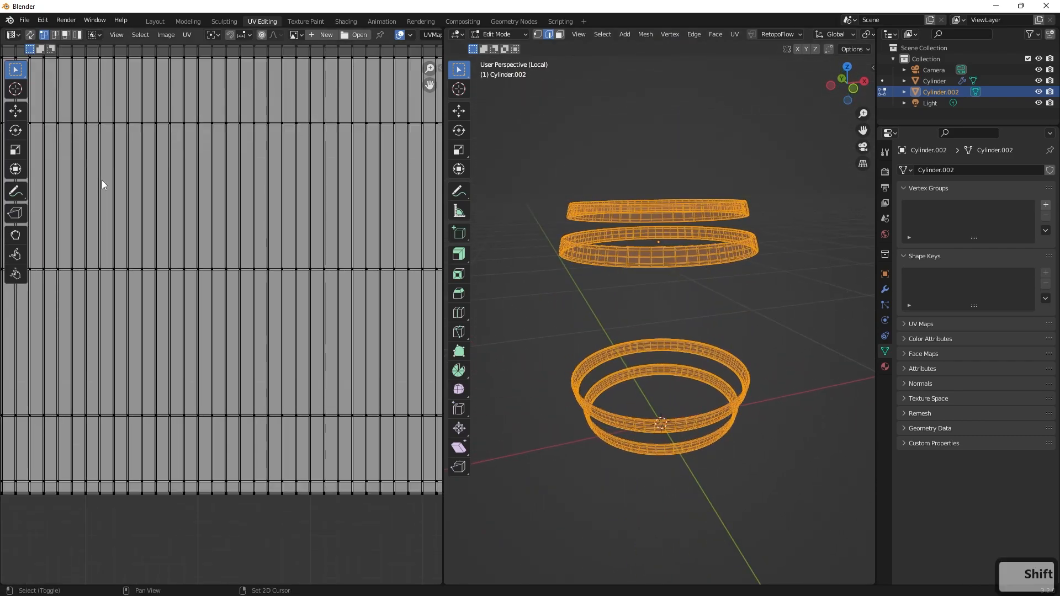
pyautogui.keyDown('shift'); pyautogui.moveTo(102, 180); pyautogui.dragTo(246, 266, button='middle'); pyautogui.keyUp('shift')
pyautogui.scroll(-1, 194, 223)
pyautogui.scroll(-4, 232, 231)
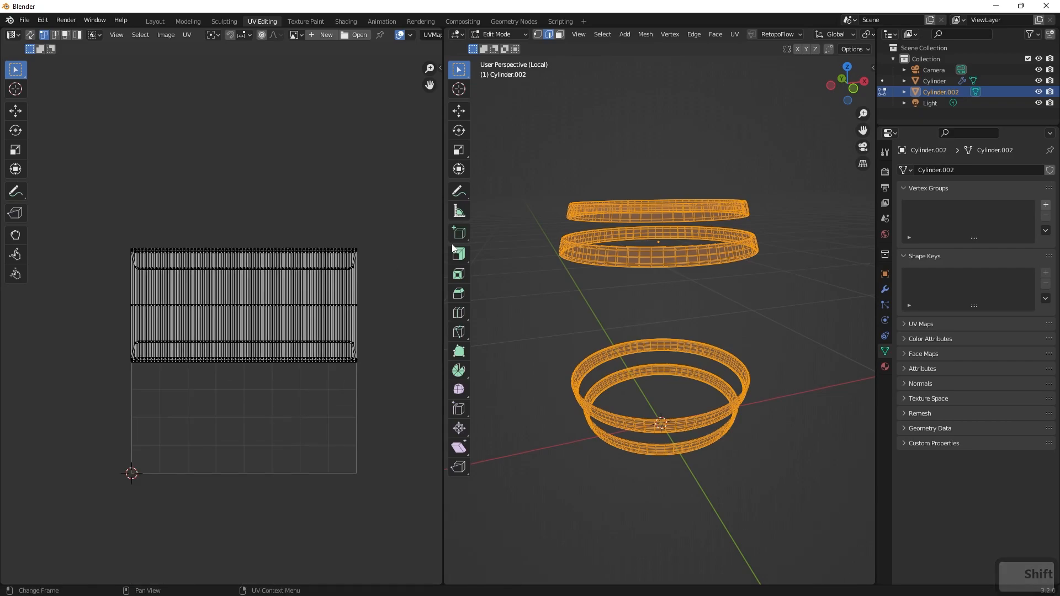
# Try to unwrap the selected hoops, and select all their UVs and the whole mesh again.
pyautogui.click(734, 35)
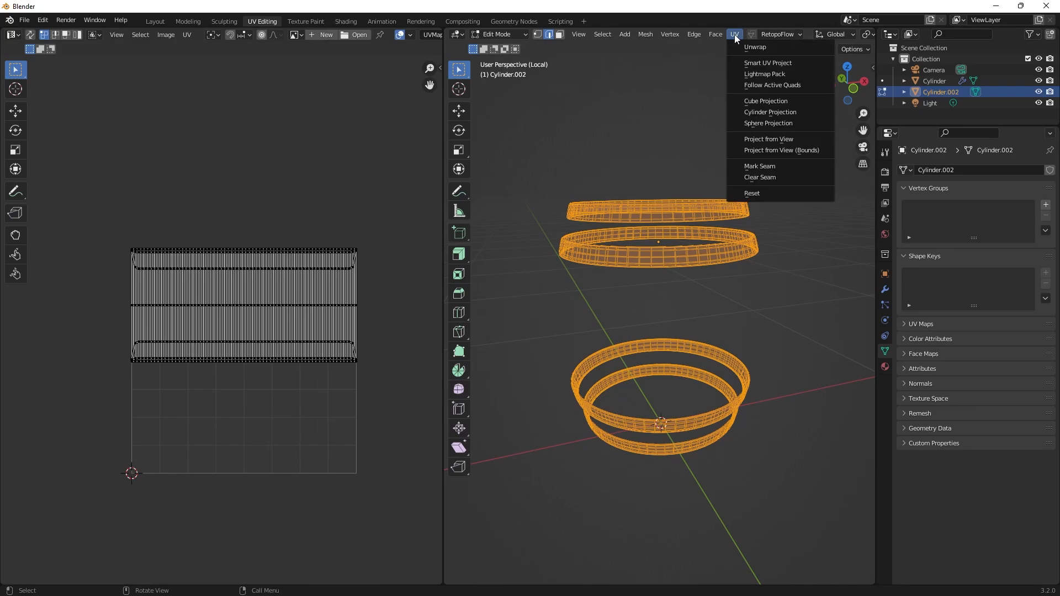
pyautogui.click(761, 48)
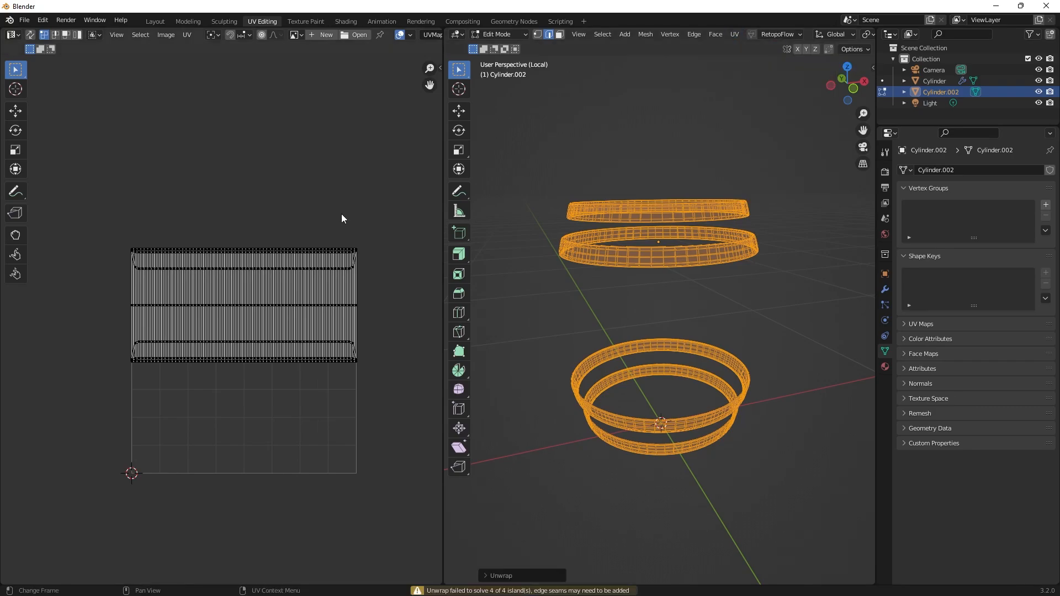
pyautogui.moveTo(381, 208); pyautogui.dragTo(105, 402)
pyautogui.click(786, 196)
pyautogui.moveTo(804, 166); pyautogui.dragTo(480, 558)
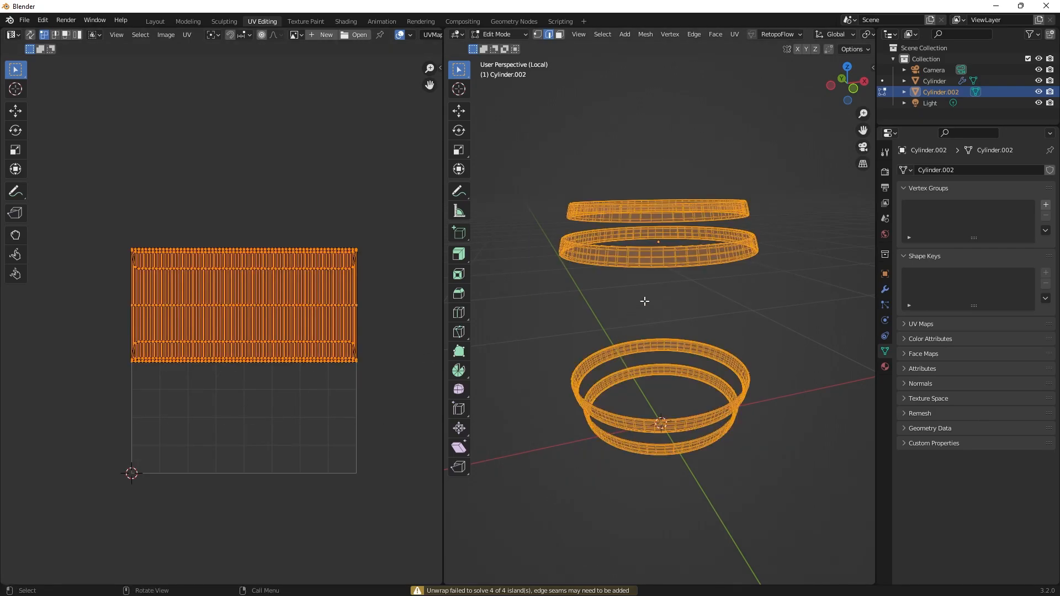
# Select all hoop vertices in vertex select mode and try the Angle Based Unwrap with margin 0.001.
pyautogui.press('1')
pyautogui.moveTo(781, 158); pyautogui.dragTo(521, 513)
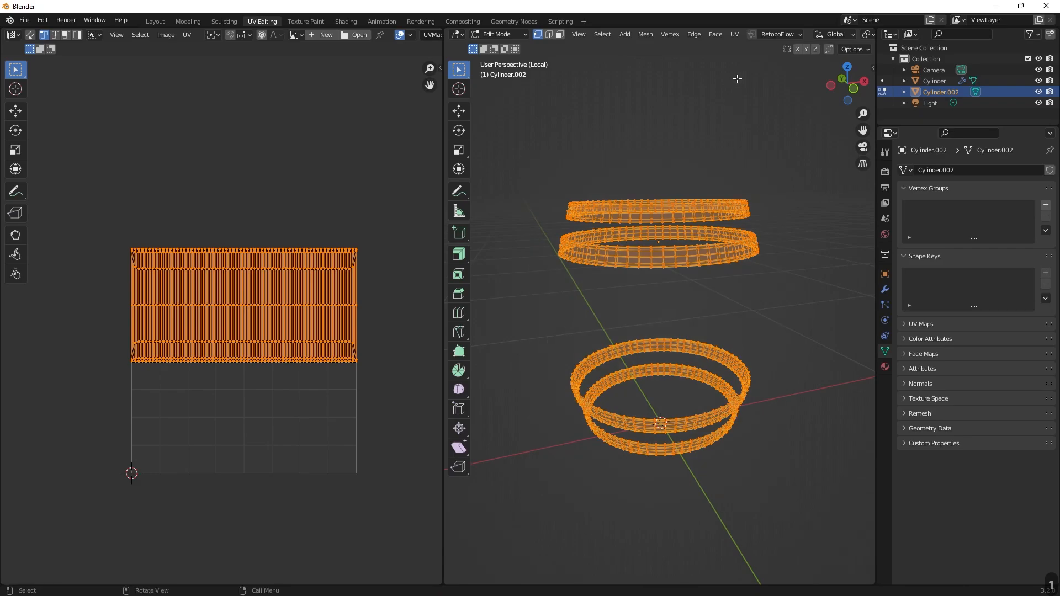
pyautogui.click(734, 34)
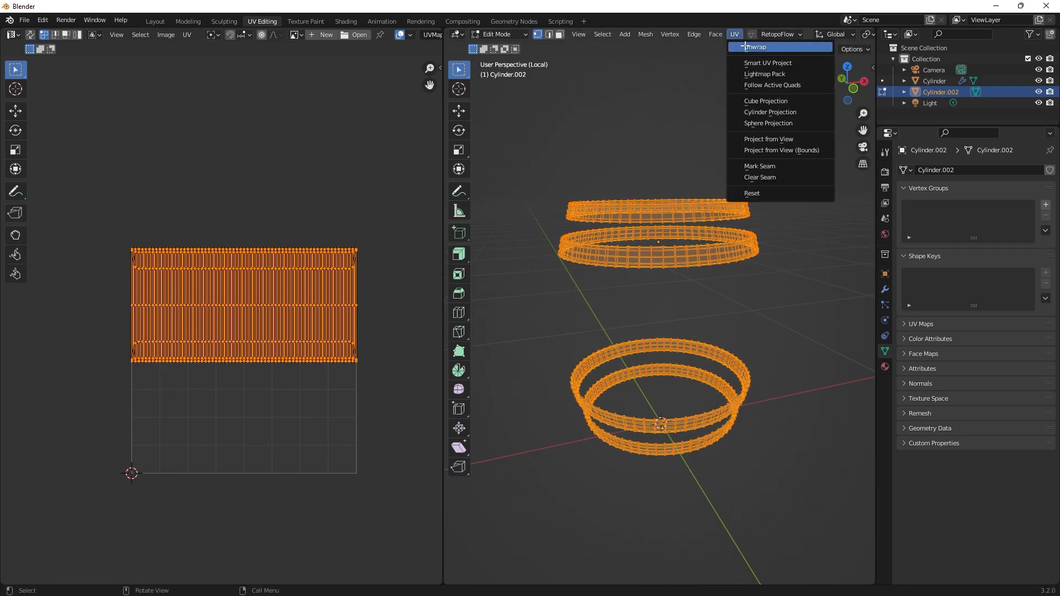
pyautogui.click(755, 47)
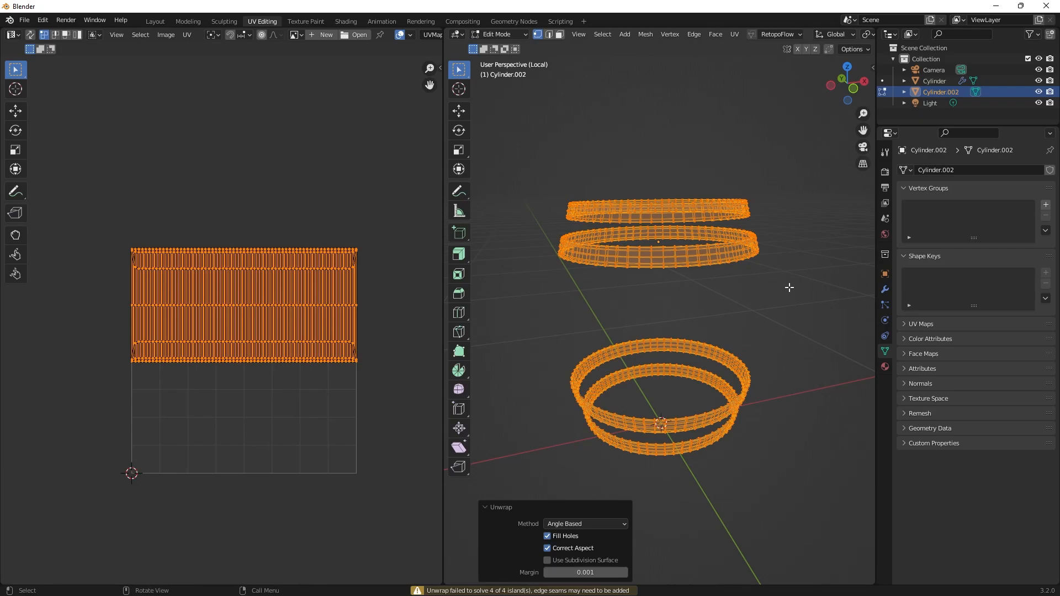
# Open the hoops' object transform properties to examine their scale values.
pyautogui.click(885, 274)
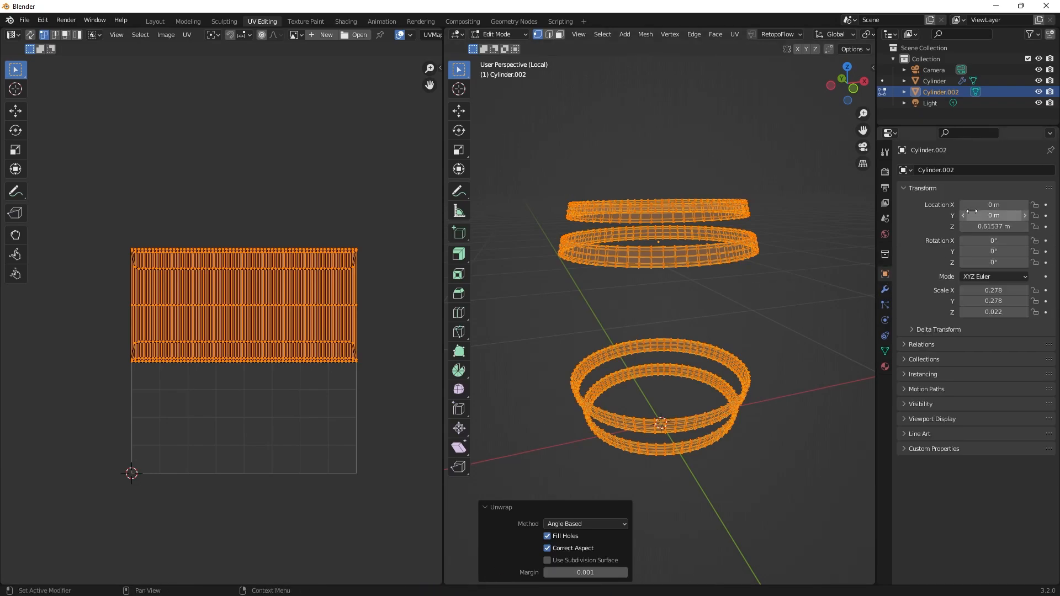
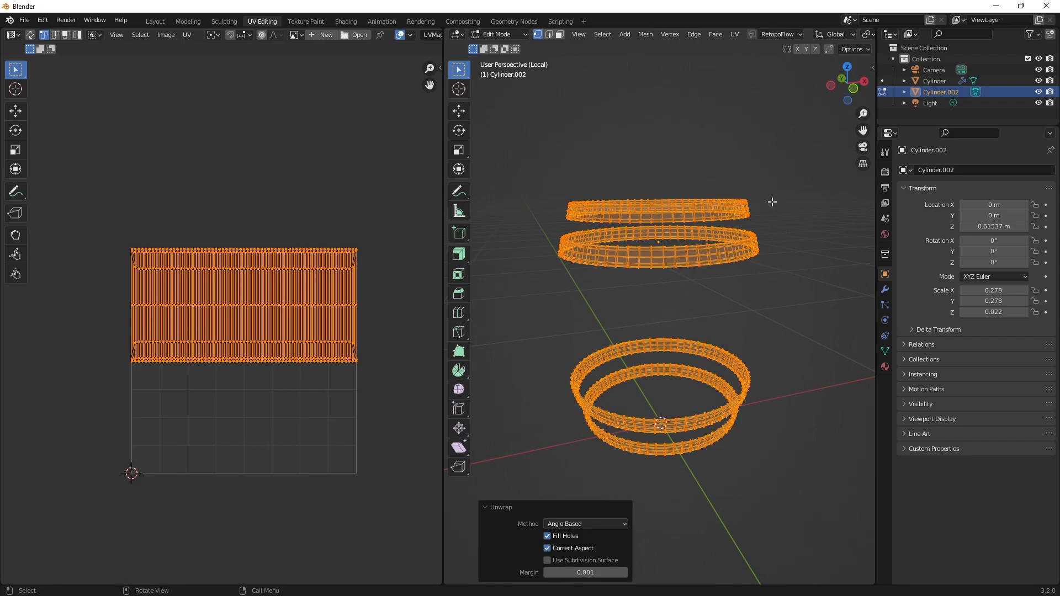
# Apply all transforms to the hoops object in object mode, including location, rotation and scale.
pyautogui.moveTo(771, 297); pyautogui.dragTo(740, 285, button='middle')
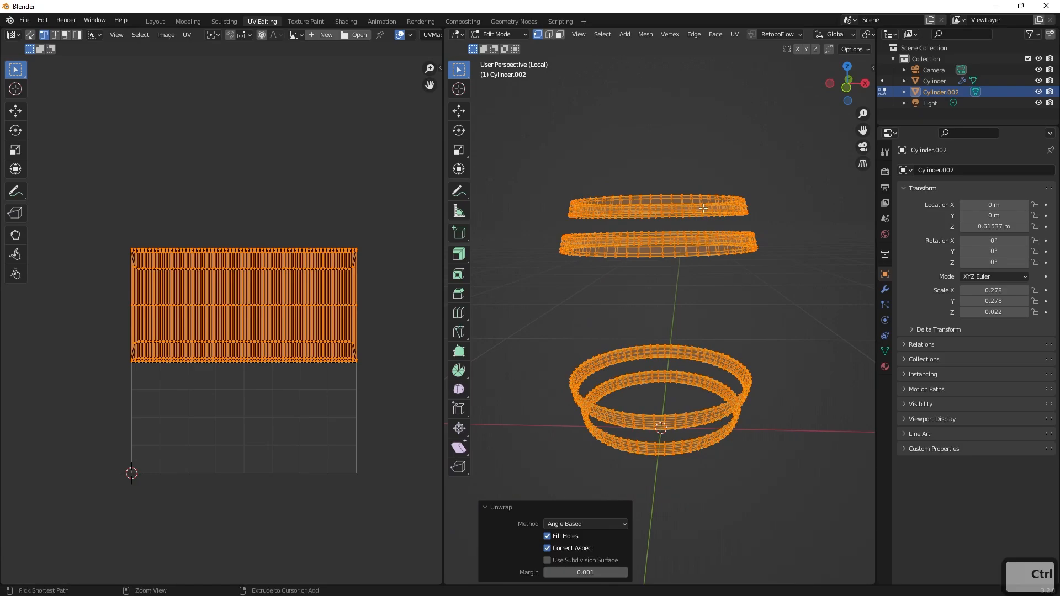
pyautogui.hotkey('shift', 'a')
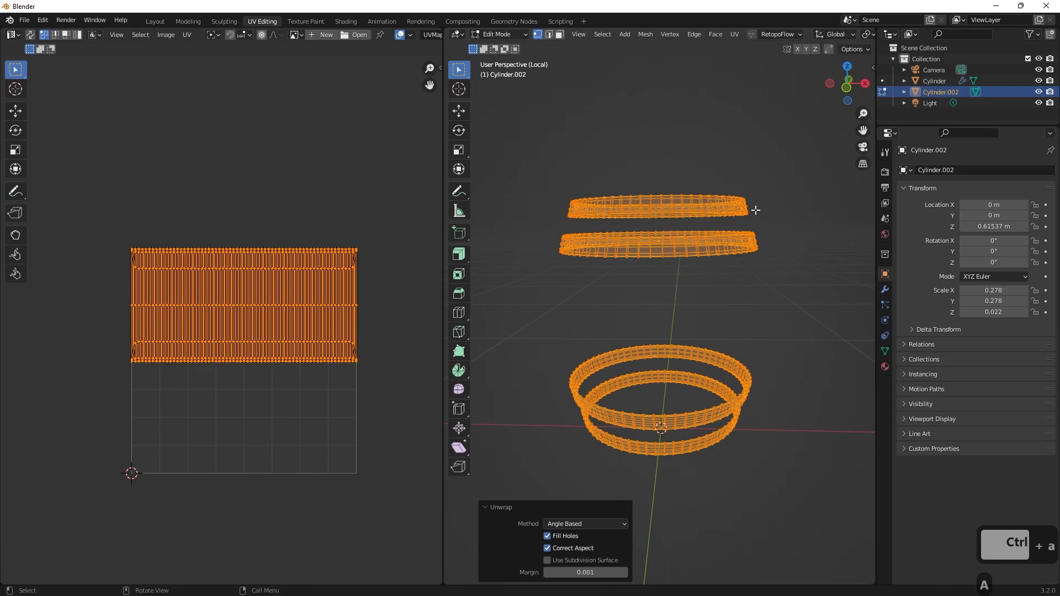
pyautogui.moveTo(755, 210); pyautogui.dragTo(765, 219, button='middle')
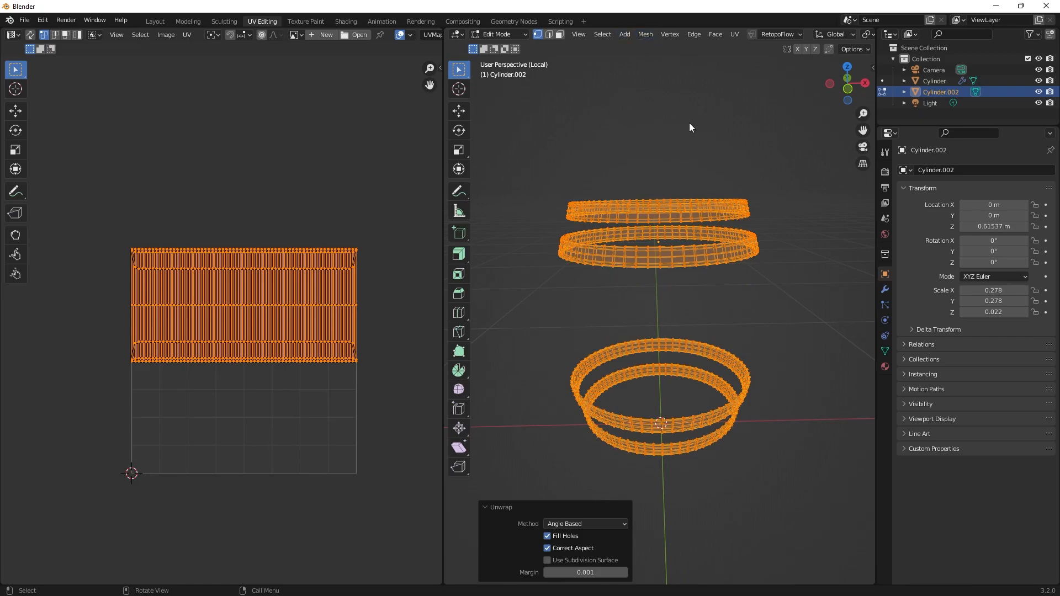
pyautogui.press('Tab')
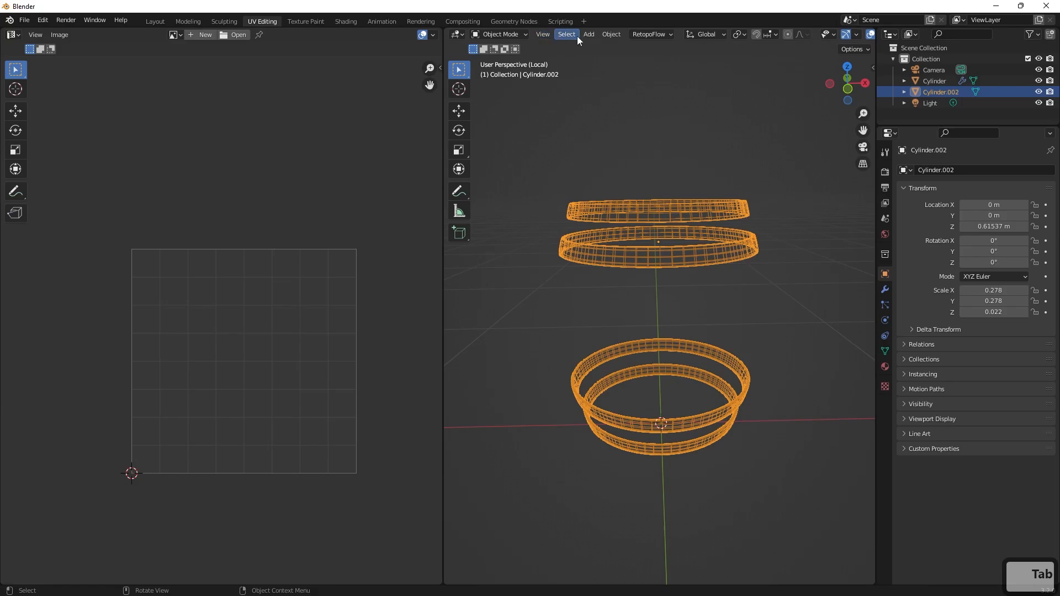
pyautogui.click(607, 34)
pyautogui.moveTo(630, 91)
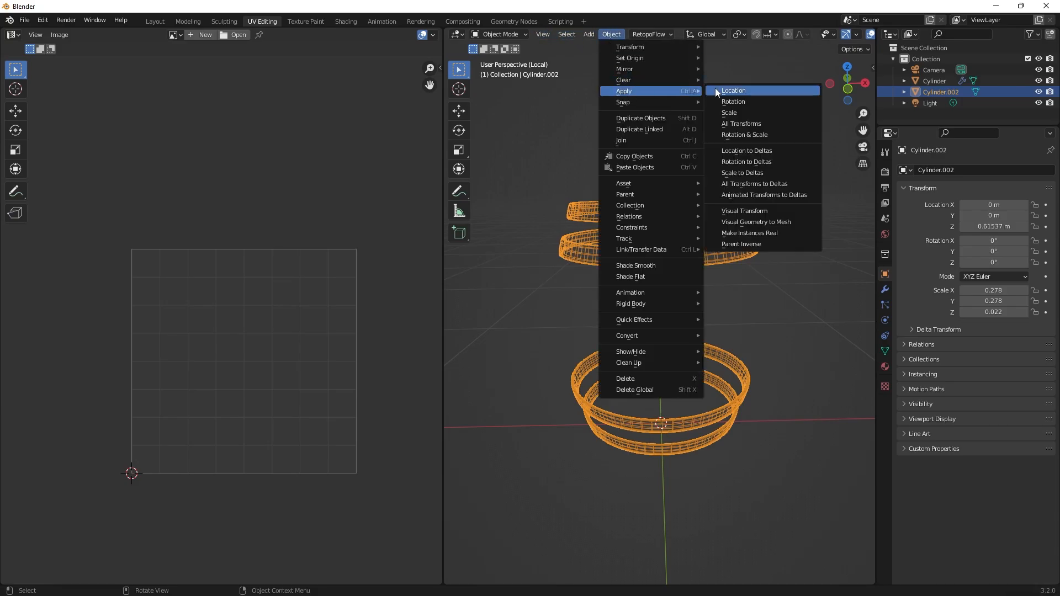
pyautogui.click(746, 123)
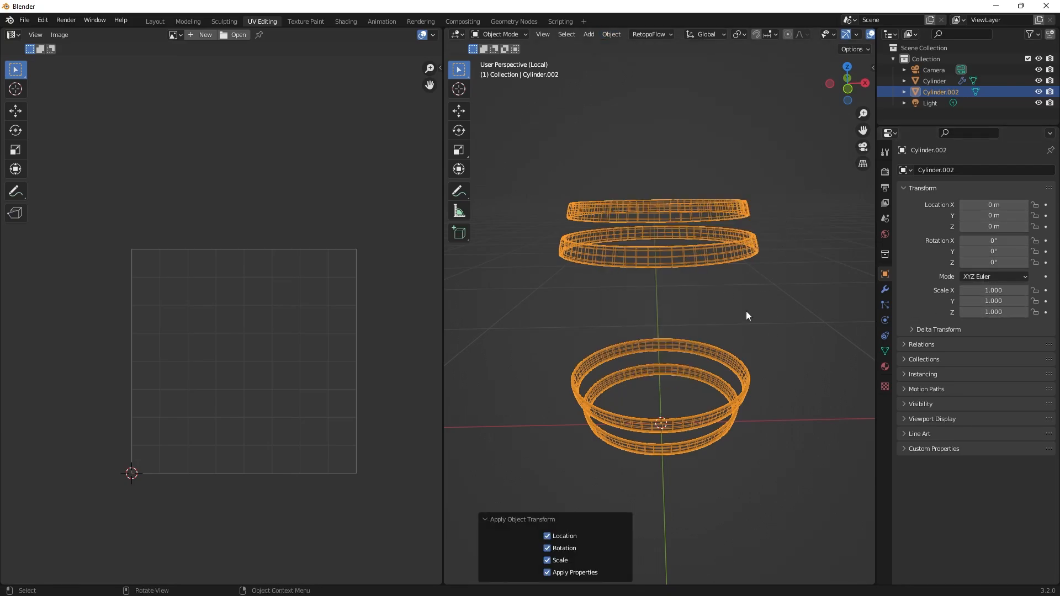
# Try the Angle Based Unwrap on all hoop vertices again, and reselect the whole mesh.
pyautogui.press('Tab')
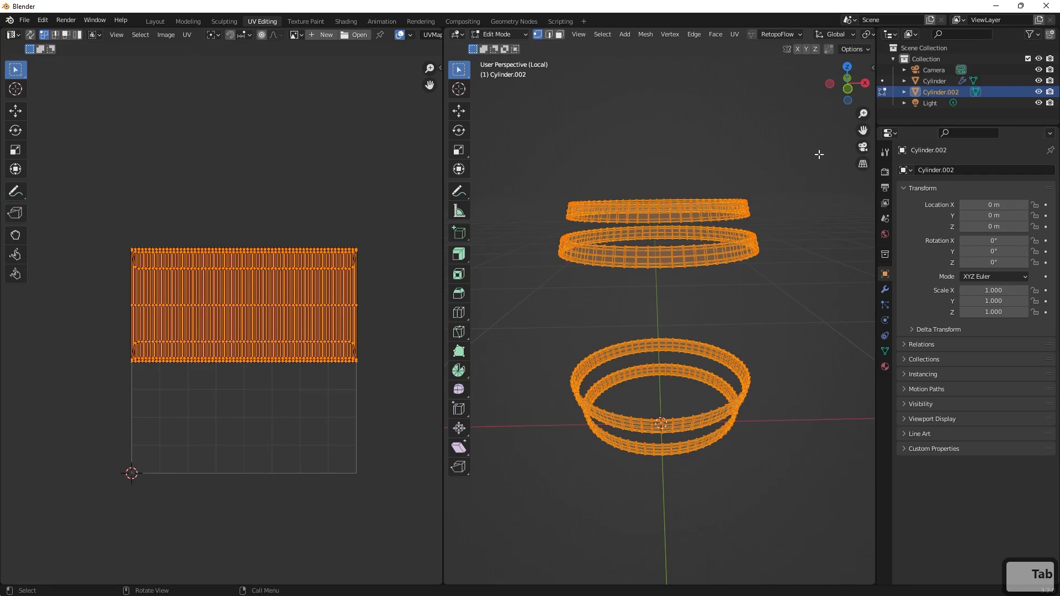
pyautogui.moveTo(822, 147); pyautogui.dragTo(510, 524)
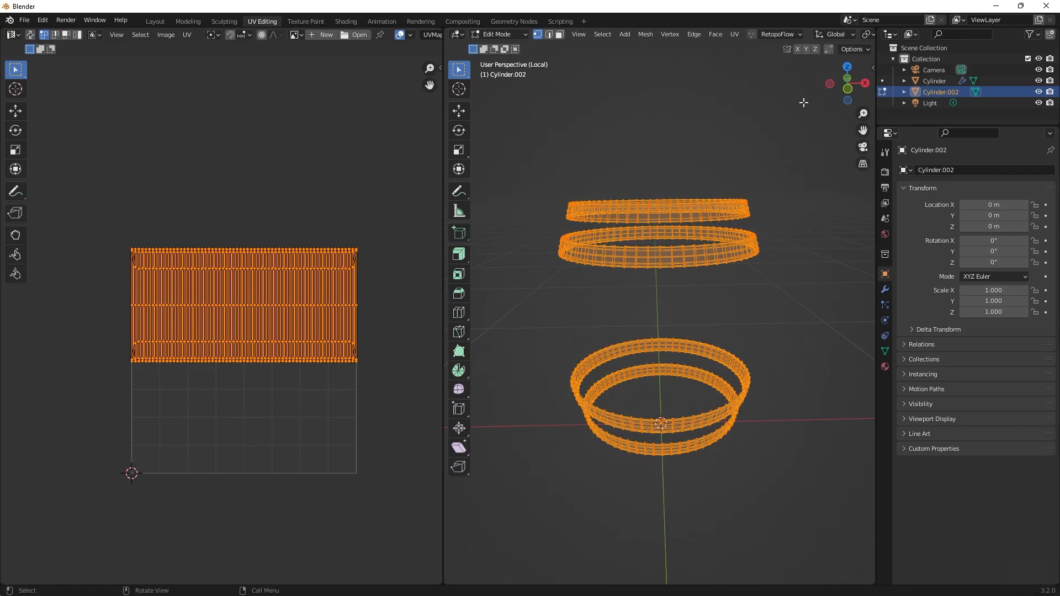
pyautogui.click(733, 34)
pyautogui.click(754, 44)
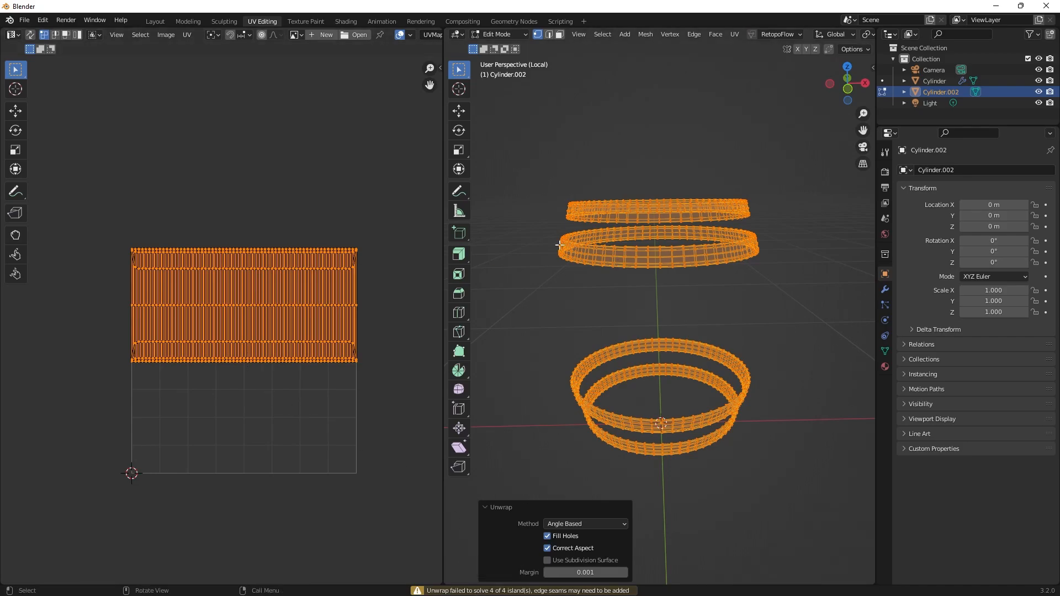
pyautogui.moveTo(564, 232); pyautogui.dragTo(695, 147, button='middle')
pyautogui.hotkey('alt', 'a')
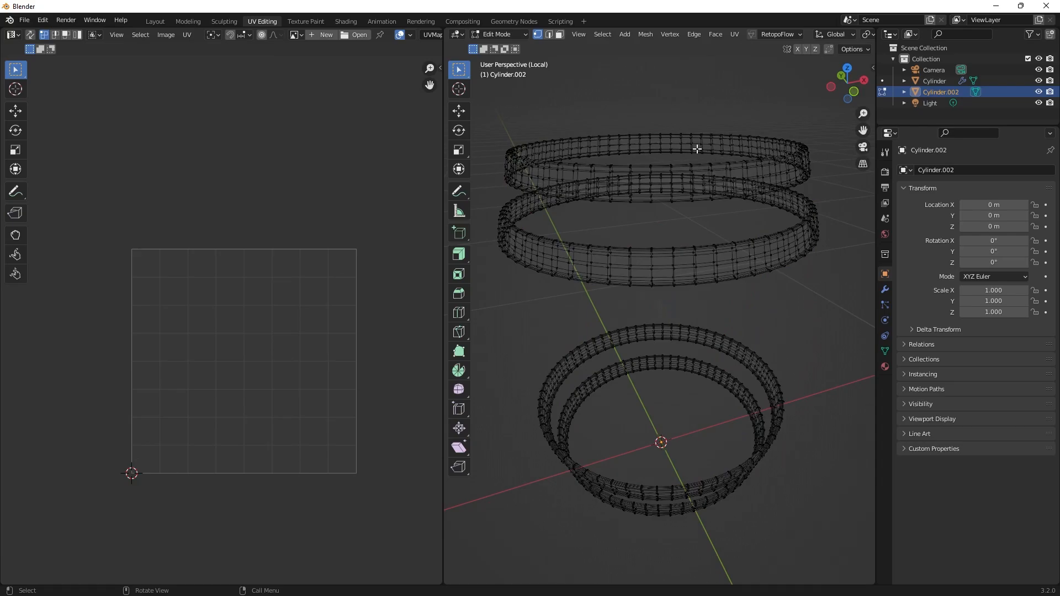
pyautogui.moveTo(831, 137); pyautogui.dragTo(516, 533)
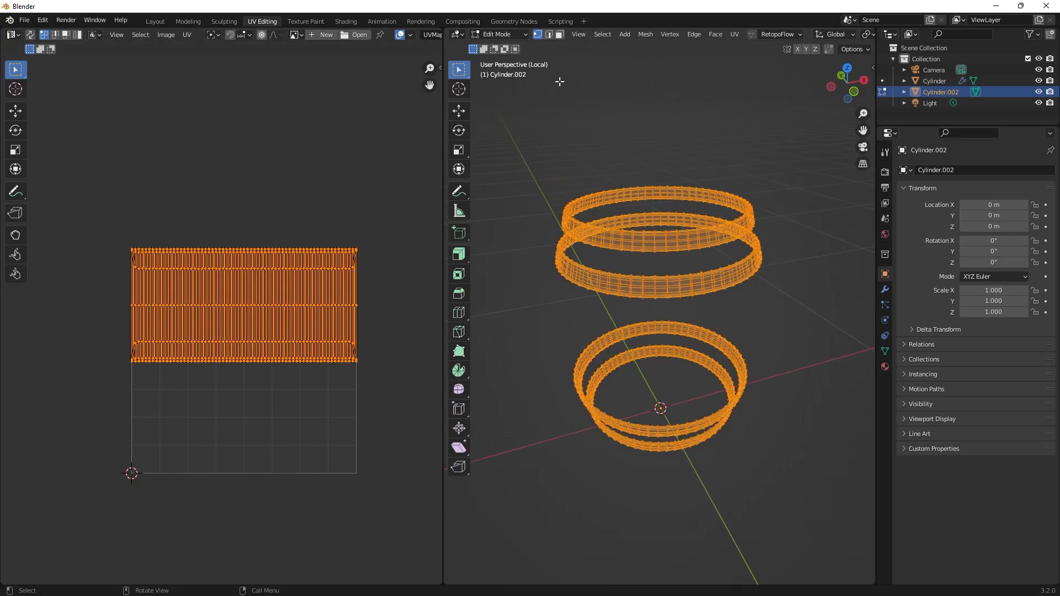
# Show the hoops in solid shading and examine their inner faces in edit mode.
pyautogui.press('Tab')
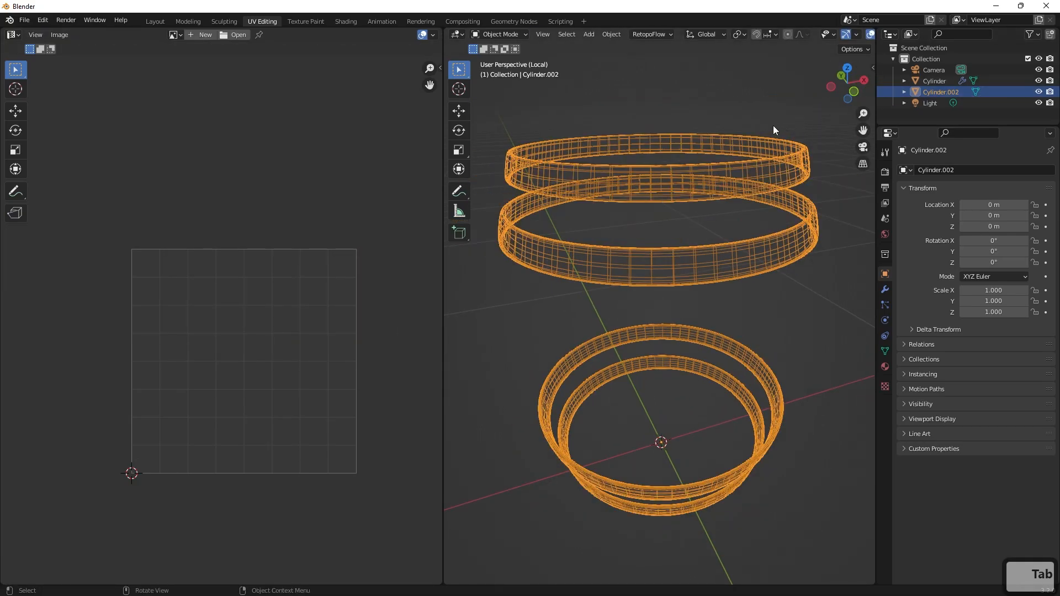
pyautogui.press('z')
pyautogui.click(830, 122)
pyautogui.moveTo(830, 123); pyautogui.dragTo(805, 138, button='middle')
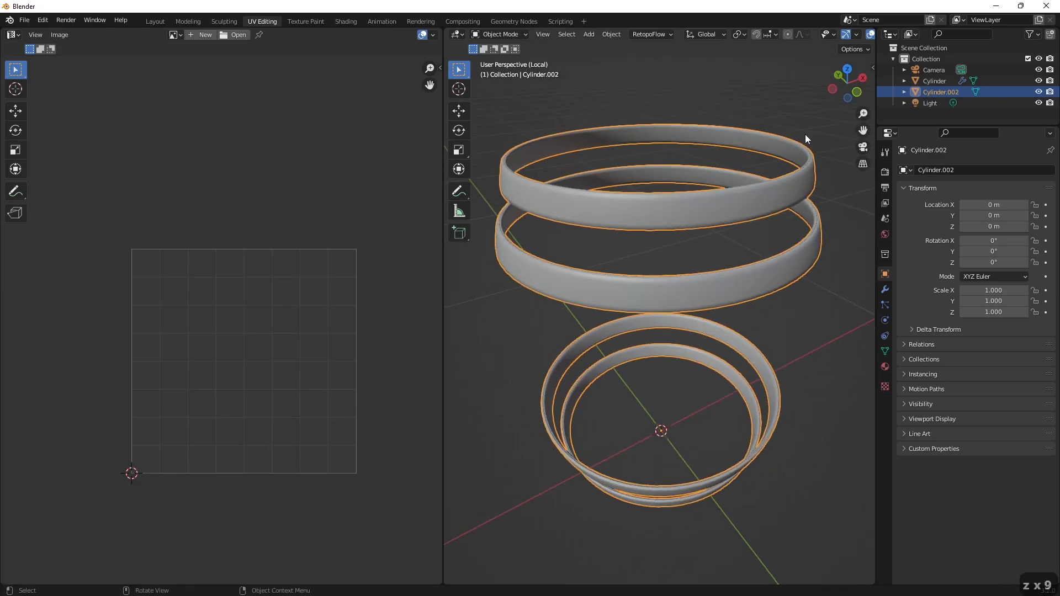
pyautogui.press('Tab')
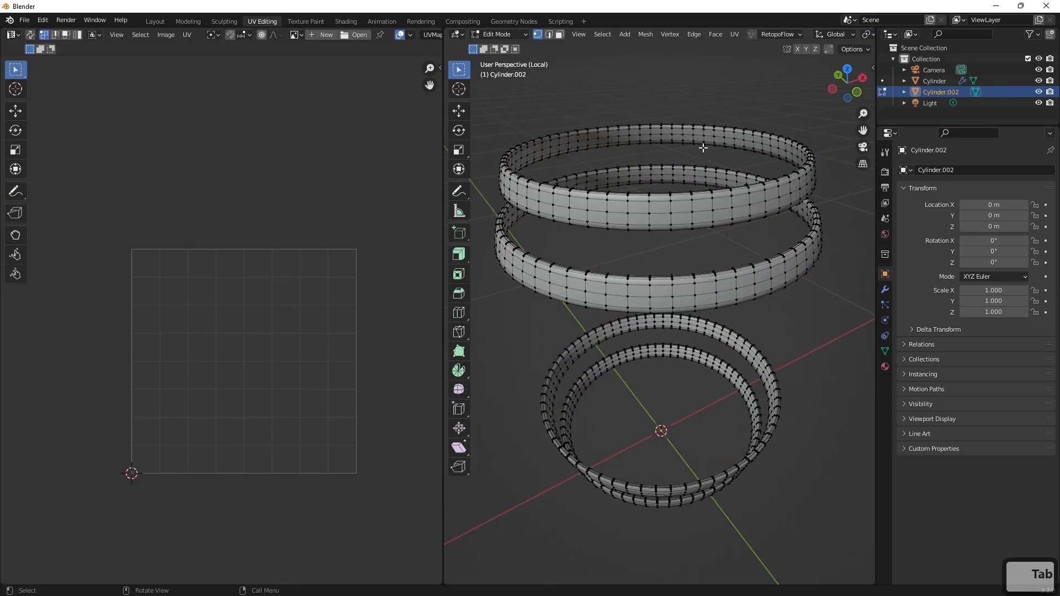
pyautogui.moveTo(703, 147); pyautogui.dragTo(739, 70, button='middle')
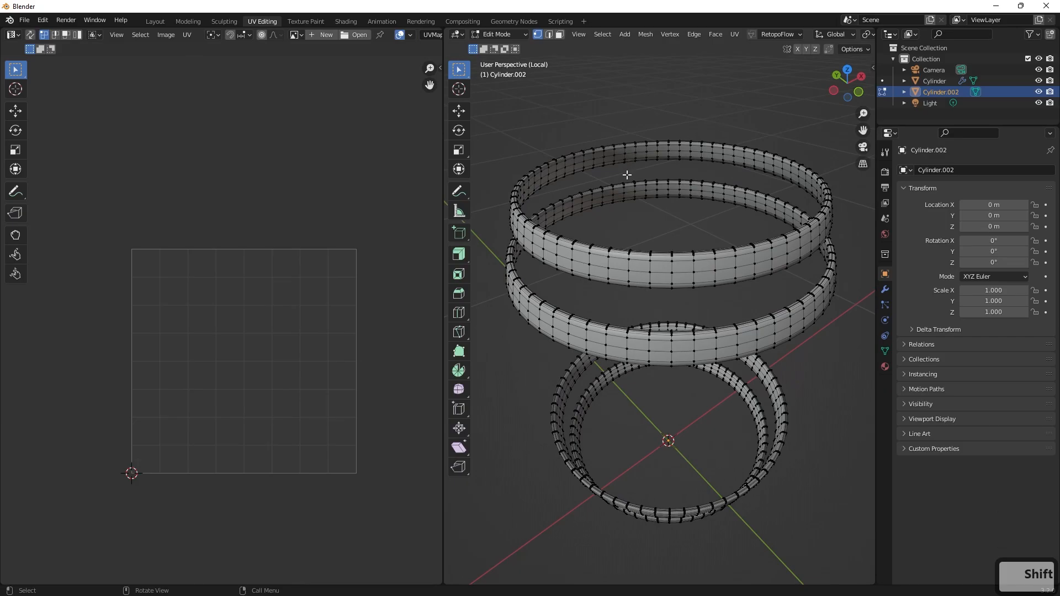
pyautogui.keyDown('shift'); pyautogui.moveTo(627, 175); pyautogui.dragTo(660, 227, button='middle'); pyautogui.keyUp('shift')
pyautogui.scroll(2, 662, 227)
pyautogui.scroll(-1, 669, 192)
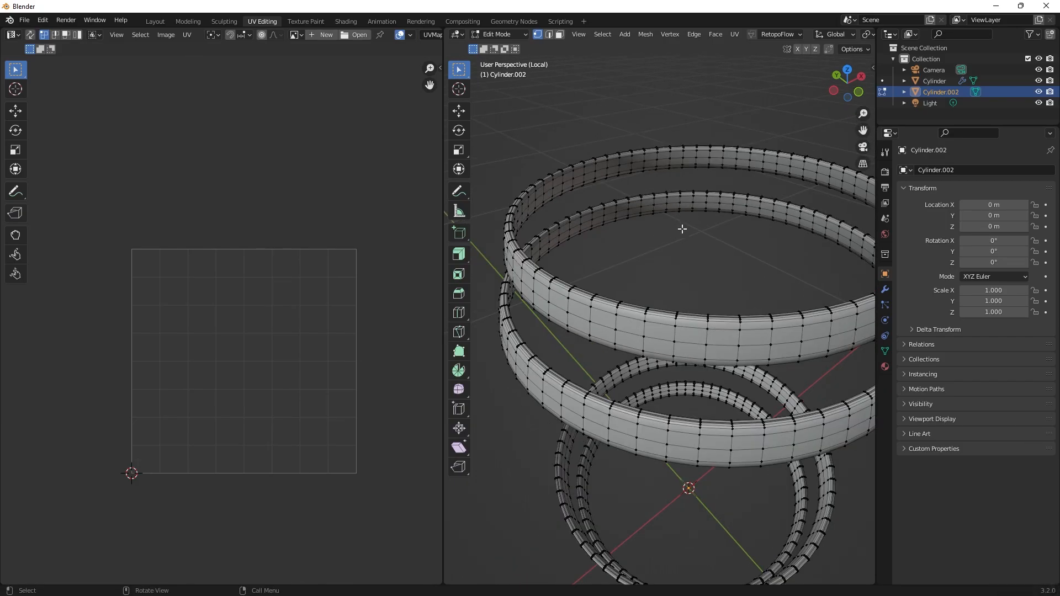
# Switch to the browser, search Google Images for "kinder surprise", view a wrapped egg photo, and return to Blender.
pyautogui.press('super')
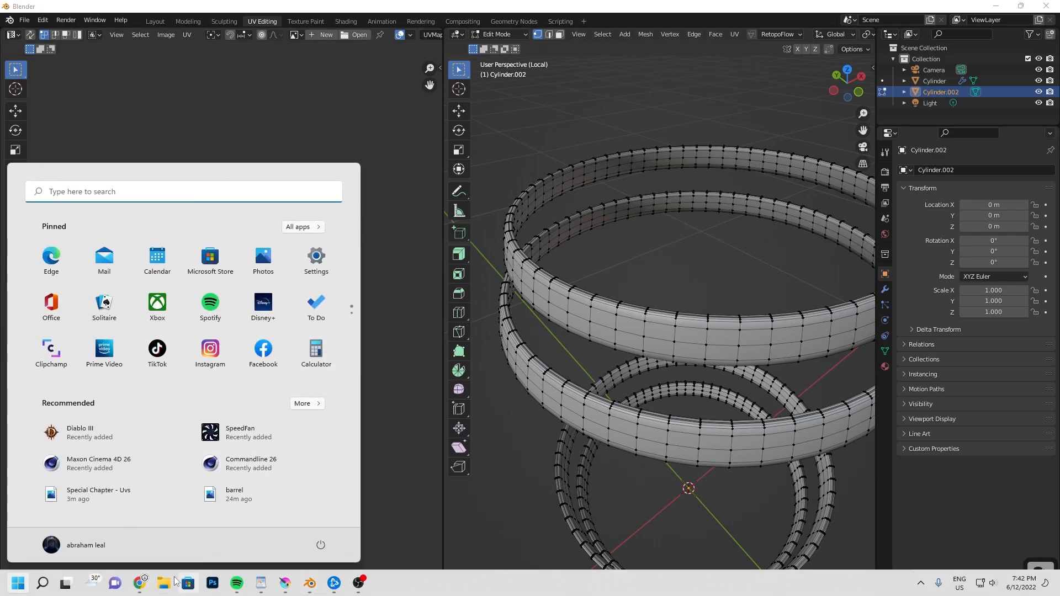
pyautogui.moveTo(140, 583)
pyautogui.click(233, 528)
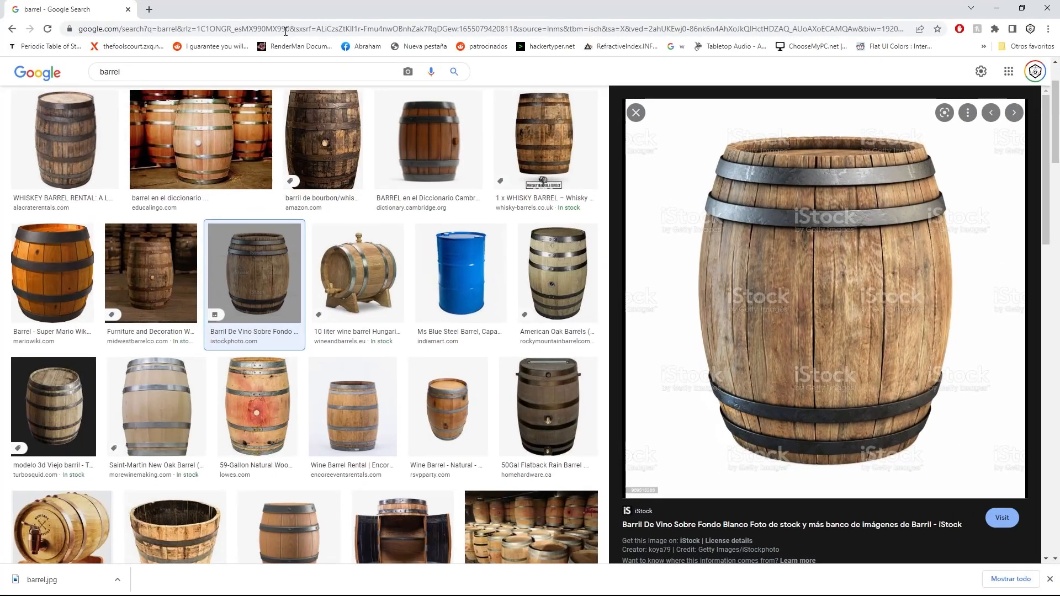
pyautogui.click(145, 10)
pyautogui.write('kinder surprise')
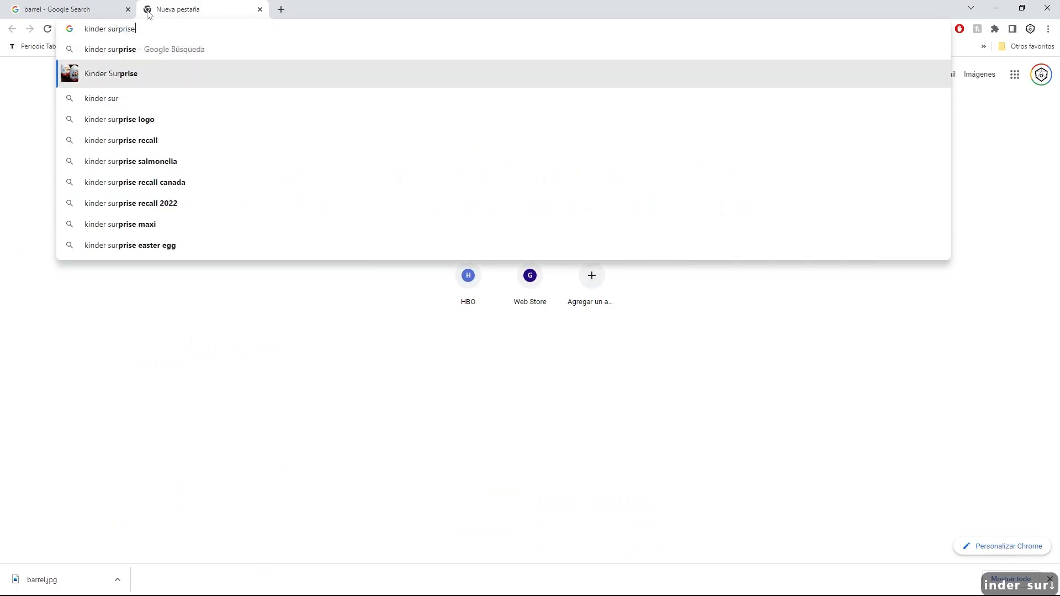
pyautogui.press('Return')
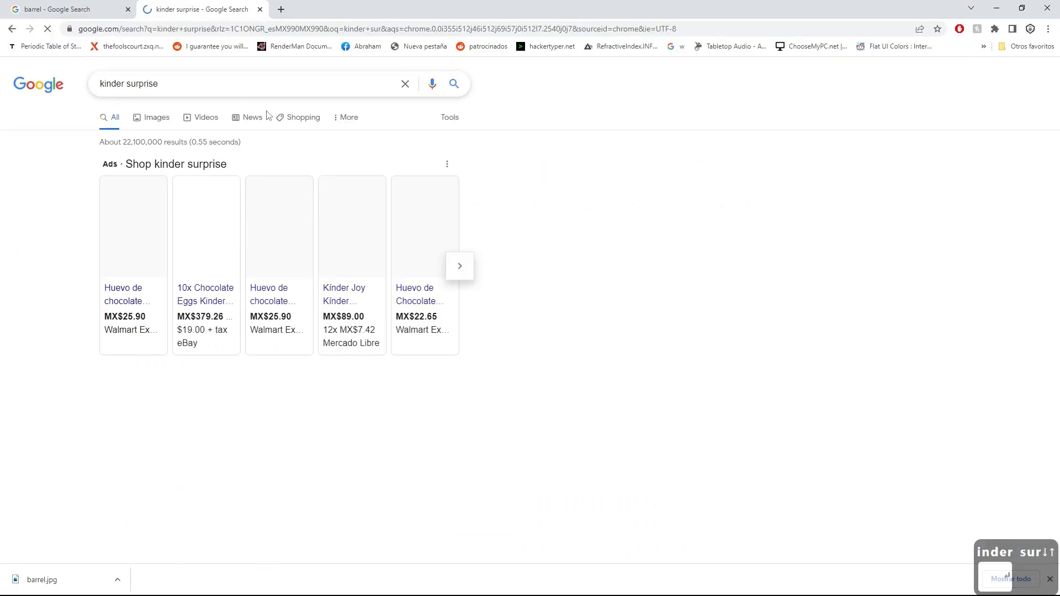
pyautogui.click(154, 118)
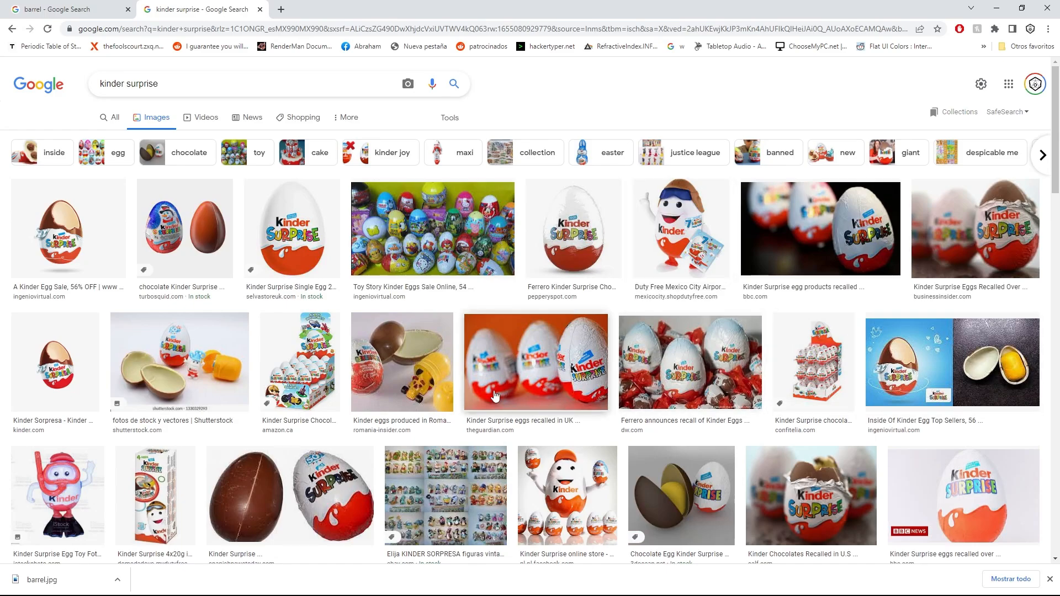
pyautogui.click(494, 395)
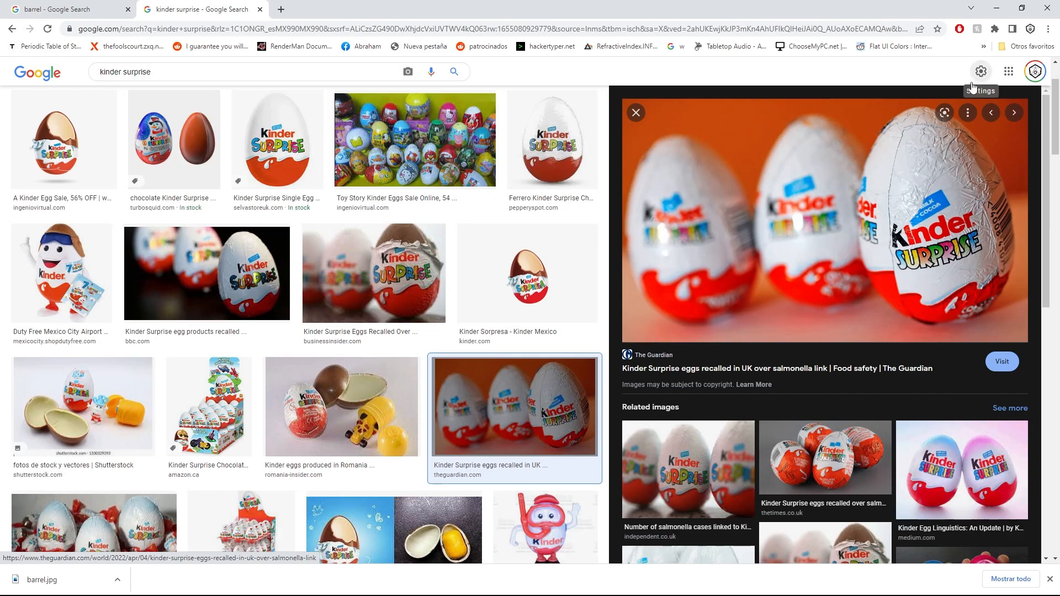
pyautogui.click(996, 9)
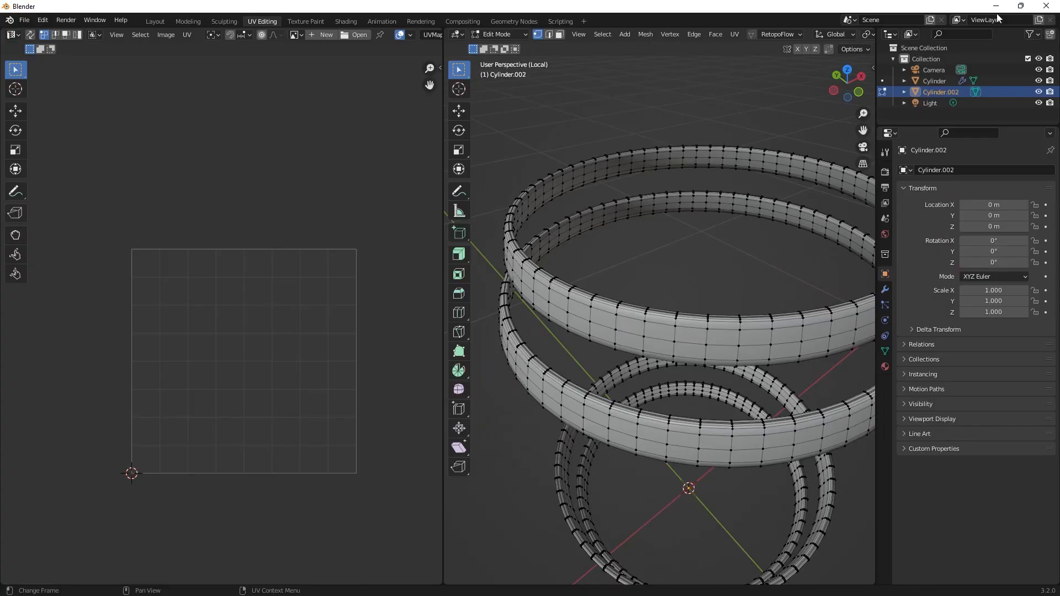
# Select the middle edge loop running around the inner side of all four hoops in edge select mode.
pyautogui.keyDown('shift'); pyautogui.moveTo(741, 270); pyautogui.dragTo(705, 265, button='middle'); pyautogui.keyUp('shift')
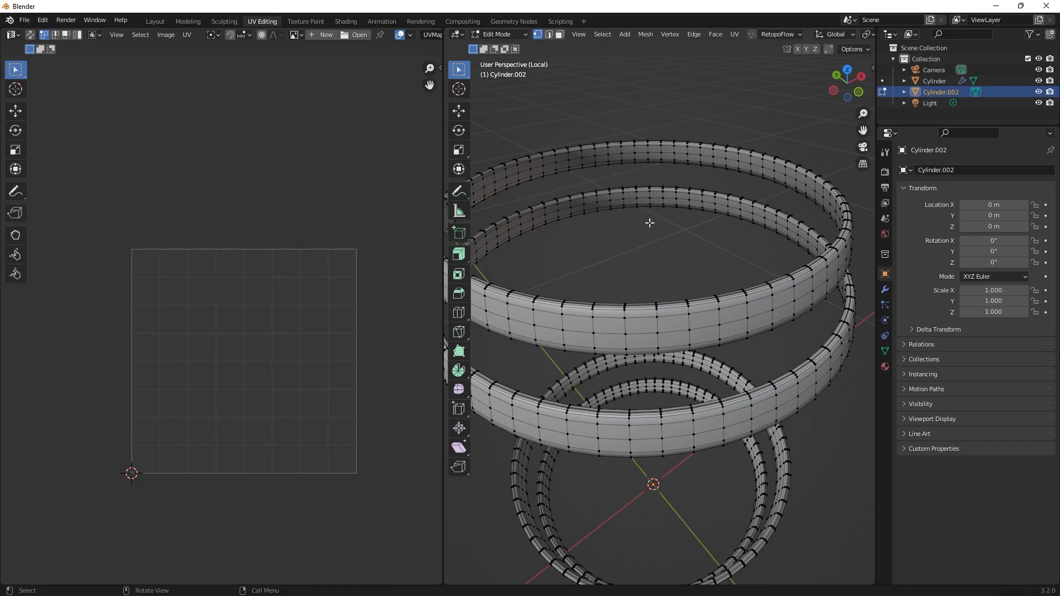
pyautogui.moveTo(649, 223)
pyautogui.keyDown('alt'); pyautogui.mouseDown(button='middle')
pyautogui.moveTo(691, 286)
pyautogui.moveTo(660, 219)
pyautogui.mouseUp(button='middle'); pyautogui.keyUp('alt')
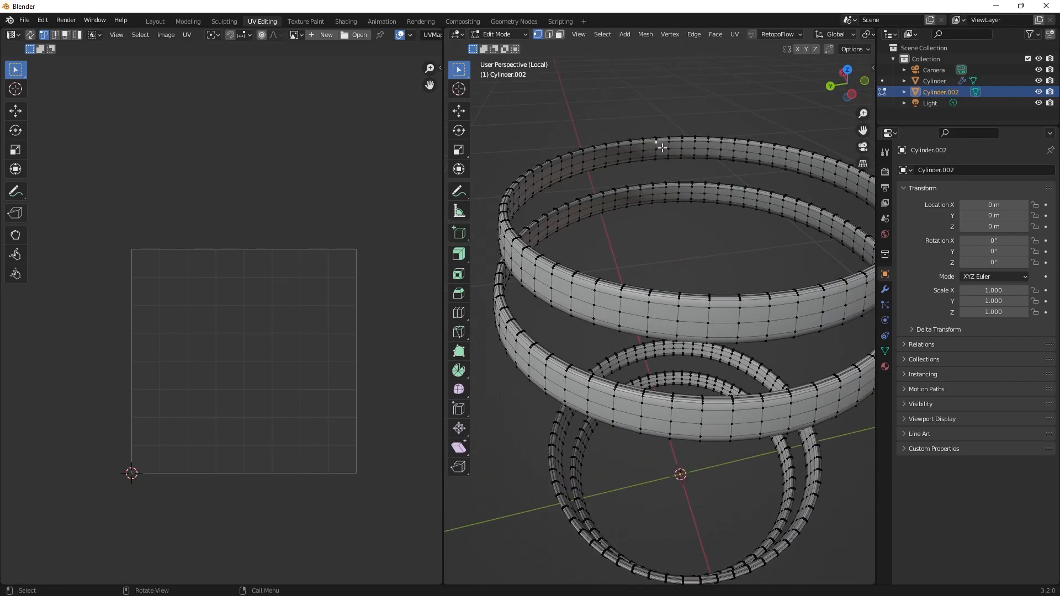
pyautogui.press('3')
pyautogui.press('2')
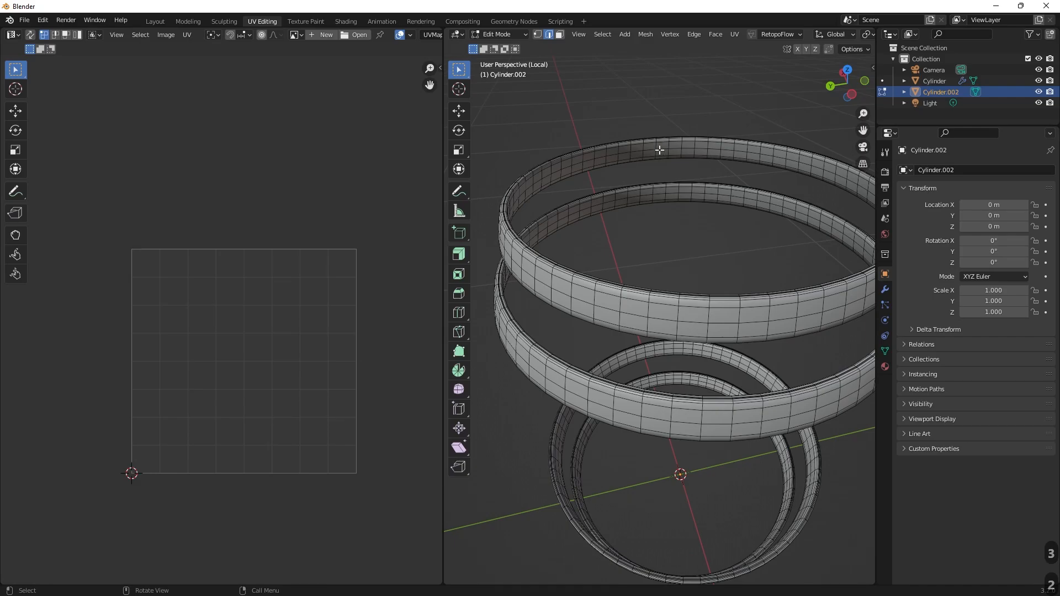
pyautogui.keyDown('alt'); pyautogui.click(659, 150); pyautogui.keyUp('alt')
pyautogui.keyDown('alt'); pyautogui.moveTo(657, 194); pyautogui.dragTo(673, 287, button='middle'); pyautogui.keyUp('alt')
pyautogui.keyDown('alt'); pyautogui.keyDown('shift'); pyautogui.click(661, 145); pyautogui.keyUp('shift'); pyautogui.keyUp('alt')
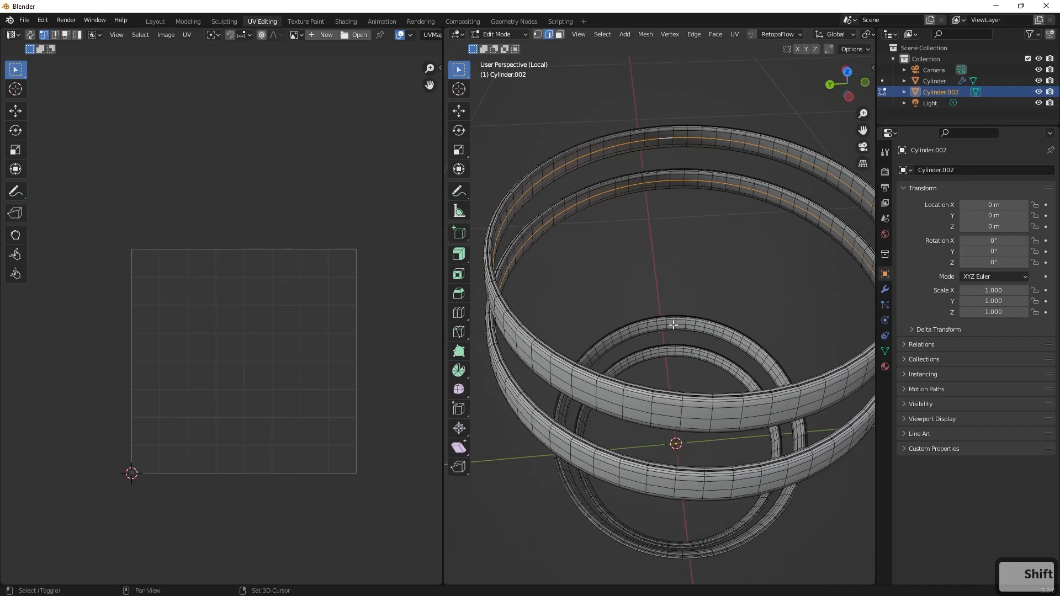
pyautogui.keyDown('alt'); pyautogui.keyDown('shift'); pyautogui.click(670, 351); pyautogui.keyUp('shift'); pyautogui.keyUp('alt')
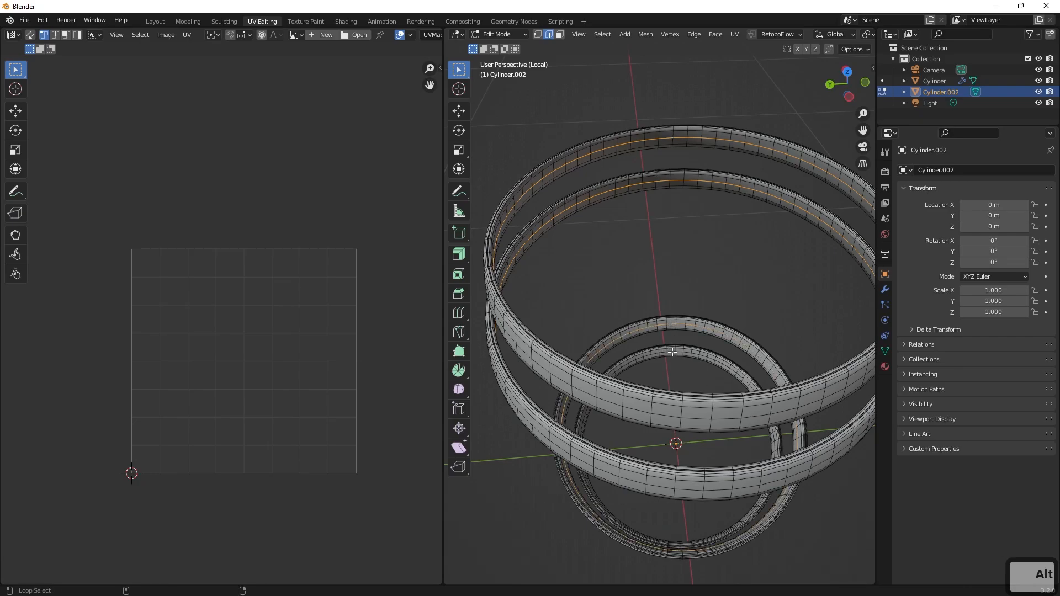
# Add one crosswise edge loop on each of the four hoops to the selection and mark the selected edges as seams.
pyautogui.keyDown('alt'); pyautogui.moveTo(698, 286); pyautogui.dragTo(677, 152, button='middle'); pyautogui.keyUp('alt')
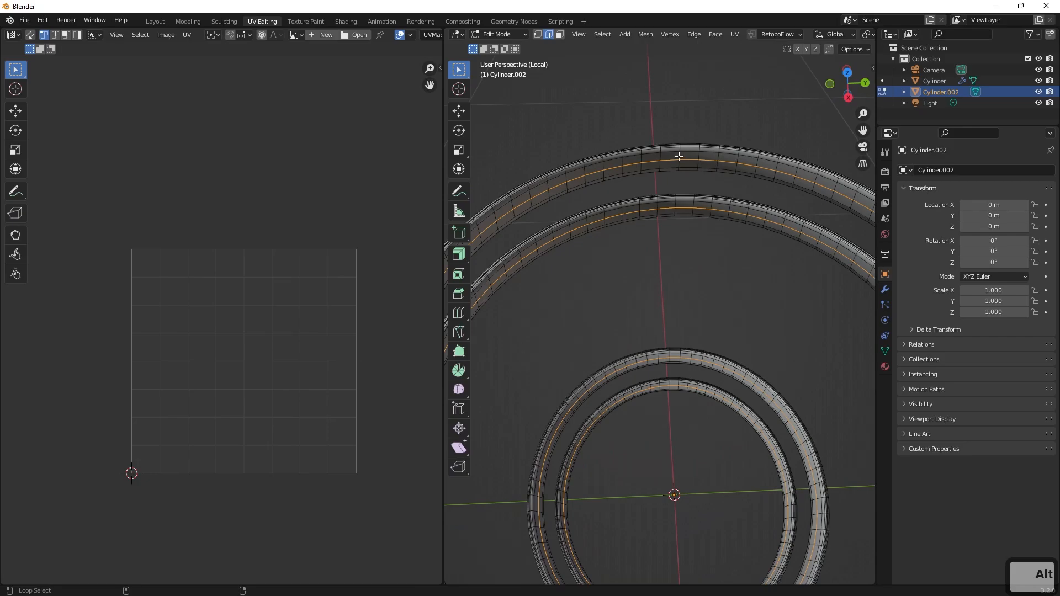
pyautogui.keyDown('alt'); pyautogui.keyDown('shift'); pyautogui.click(679, 157); pyautogui.keyUp('shift'); pyautogui.keyUp('alt')
pyautogui.keyDown('alt'); pyautogui.keyDown('shift'); pyautogui.click(668, 354); pyautogui.keyUp('shift'); pyautogui.keyUp('alt')
pyautogui.scroll(4, 688, 406)
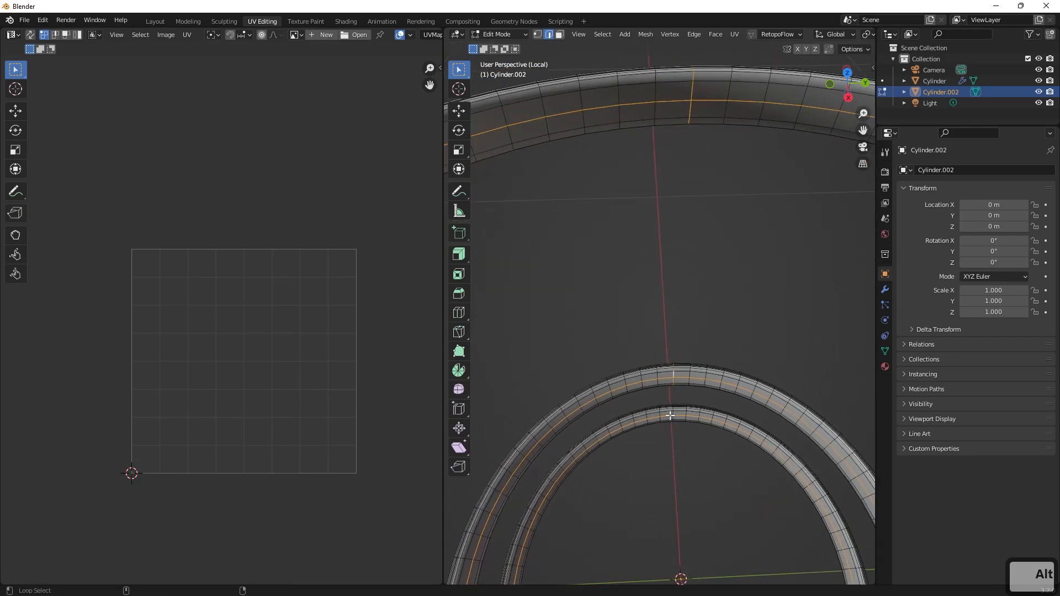
pyautogui.keyDown('alt'); pyautogui.keyDown('shift'); pyautogui.click(673, 412); pyautogui.keyUp('shift'); pyautogui.keyUp('alt')
pyautogui.scroll(-5, 711, 428)
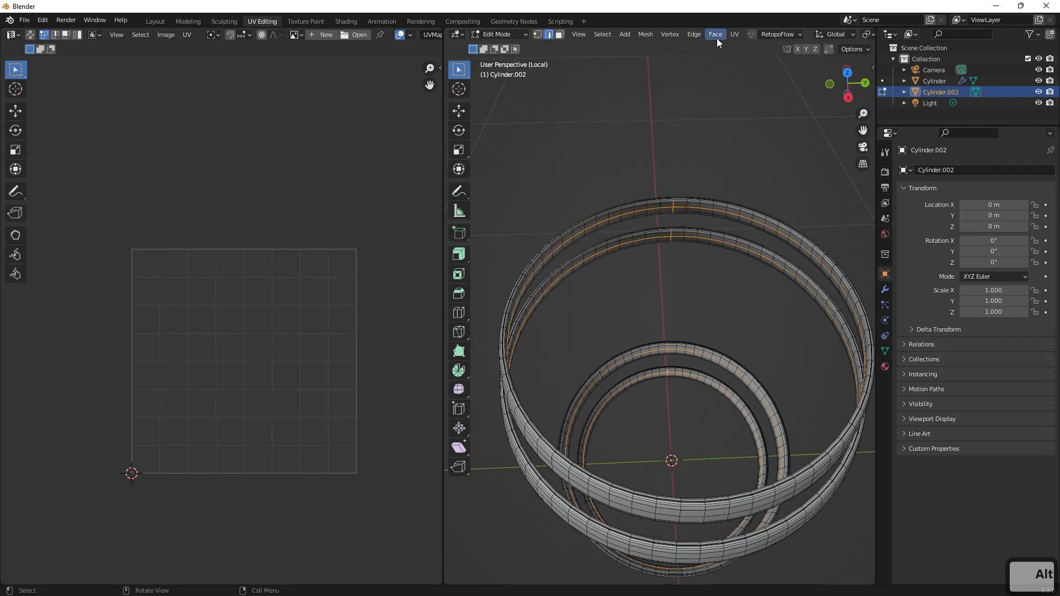
pyautogui.click(735, 35)
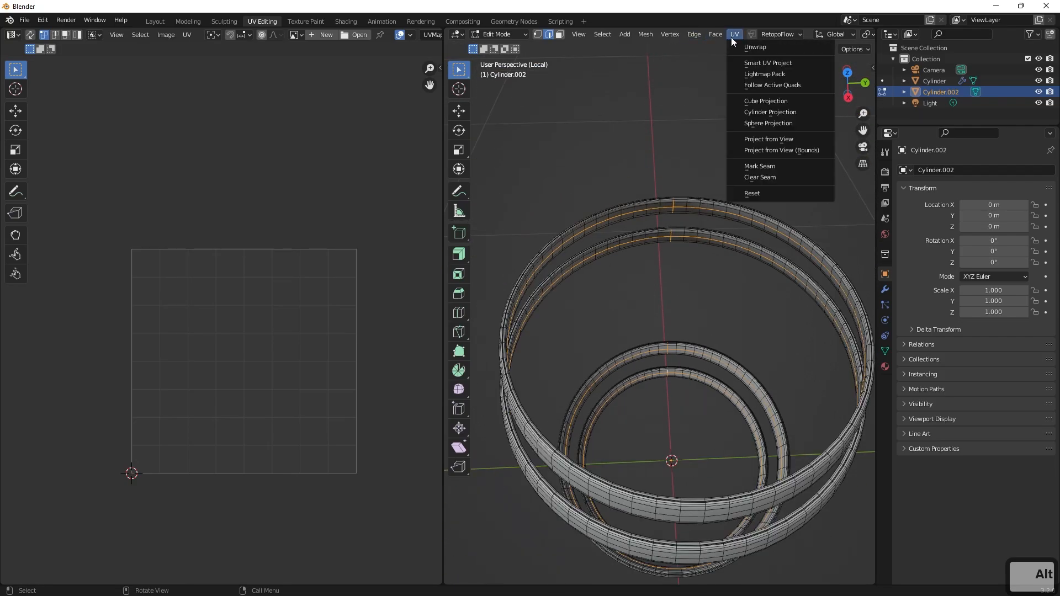
pyautogui.click(761, 166)
pyautogui.moveTo(761, 170); pyautogui.dragTo(711, 228, button='middle')
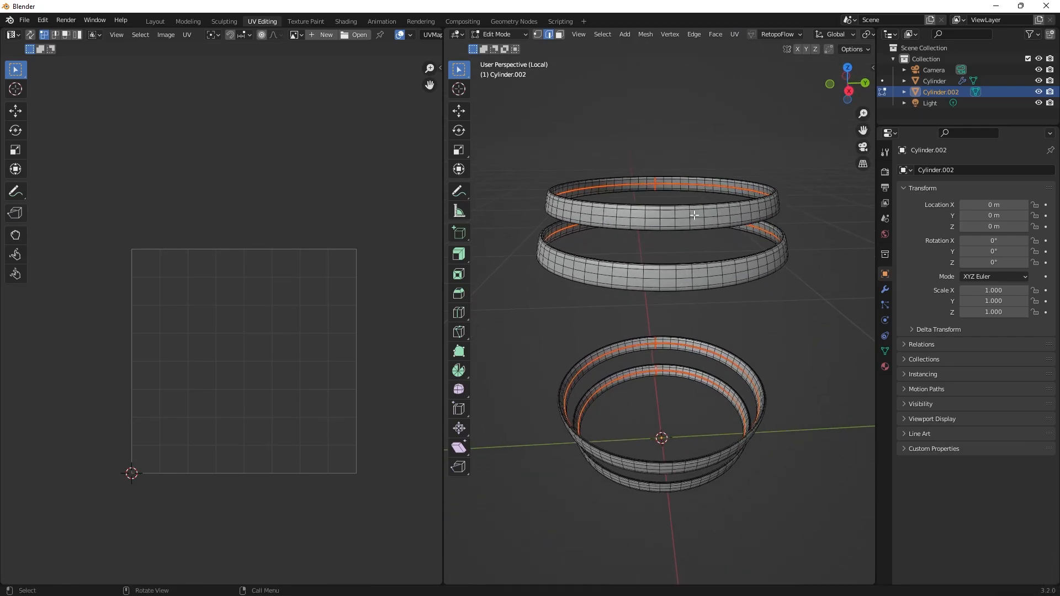
# Select all geometry of the four hoops in wireframe display and unwrap it along the marked seams.
pyautogui.scroll(-1, 694, 215)
pyautogui.moveTo(770, 168); pyautogui.dragTo(576, 474)
pyautogui.scroll(-2, 729, 109)
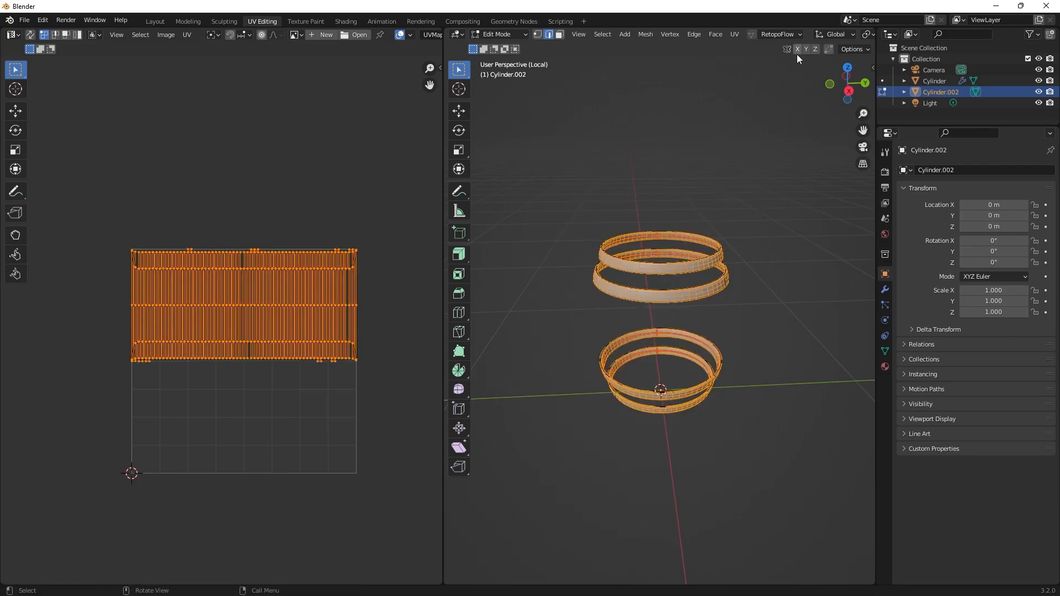
pyautogui.press('z')
pyautogui.moveTo(785, 141); pyautogui.dragTo(536, 505)
pyautogui.scroll(1, 607, 398)
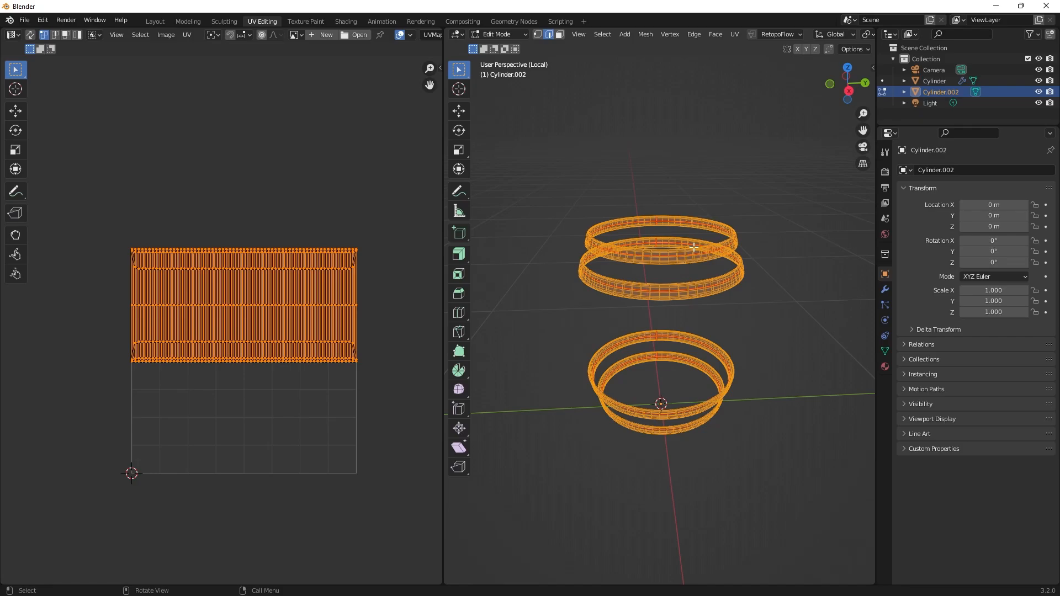
pyautogui.click(731, 35)
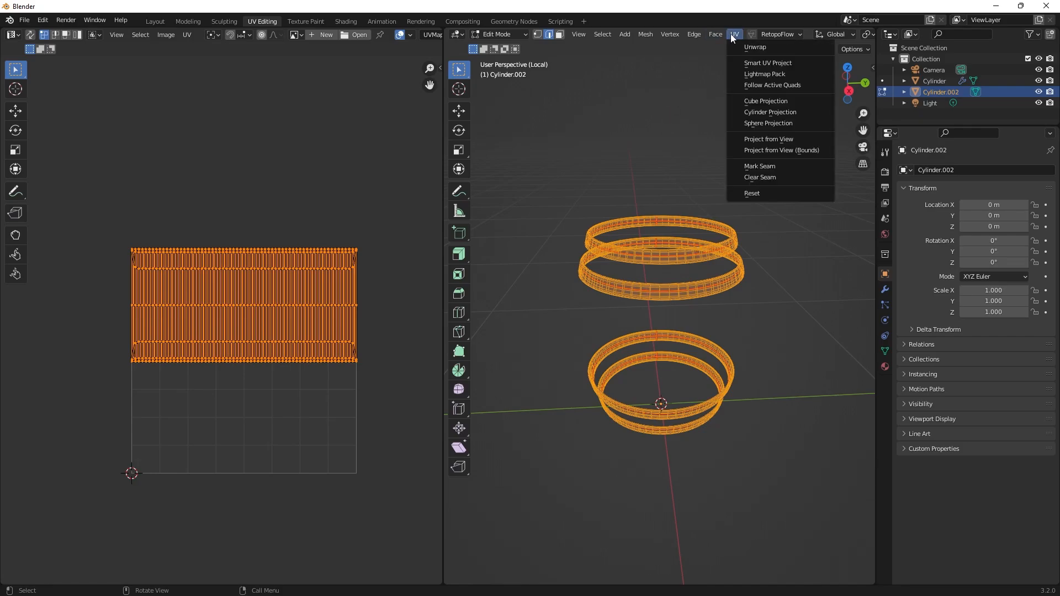
pyautogui.click(757, 48)
pyautogui.scroll(3, 282, 260)
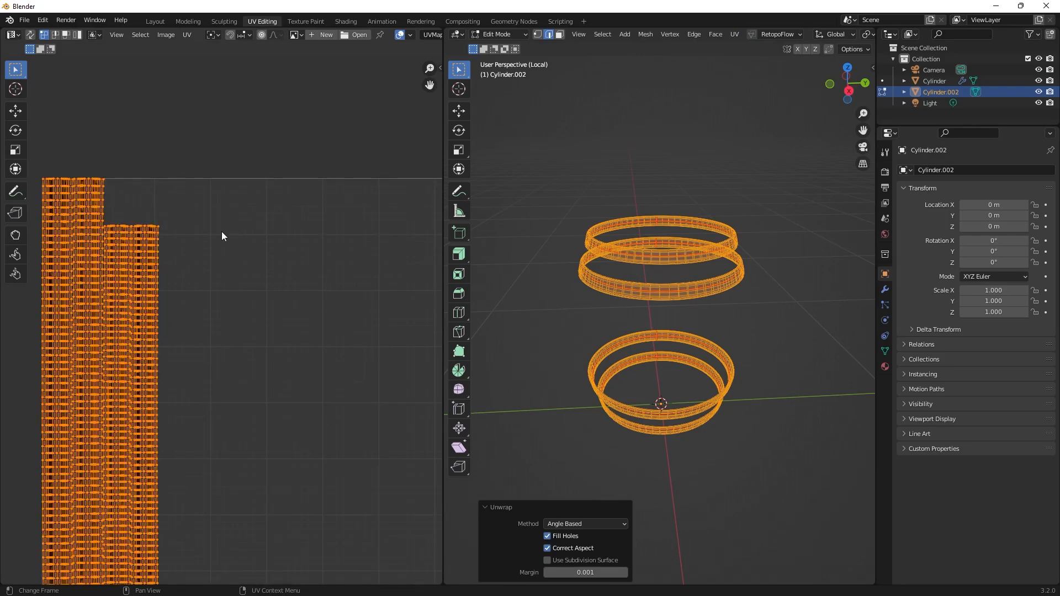
# Examine the unwrapped strips of the four hoops in the UV layout, up close and as a whole.
pyautogui.click(221, 231)
pyautogui.keyDown('shift'); pyautogui.moveTo(211, 283); pyautogui.dragTo(346, 239, button='middle'); pyautogui.keyUp('shift')
pyautogui.scroll(4, 345, 238)
pyautogui.keyDown('shift'); pyautogui.moveTo(305, 122); pyautogui.dragTo(316, 239, button='middle'); pyautogui.keyUp('shift')
pyautogui.scroll(2, 224, 265)
pyautogui.scroll(2, 232, 221)
pyautogui.keyDown('shift'); pyautogui.moveTo(290, 282); pyautogui.dragTo(327, 296, button='middle'); pyautogui.keyUp('shift')
pyautogui.scroll(-6, 309, 259)
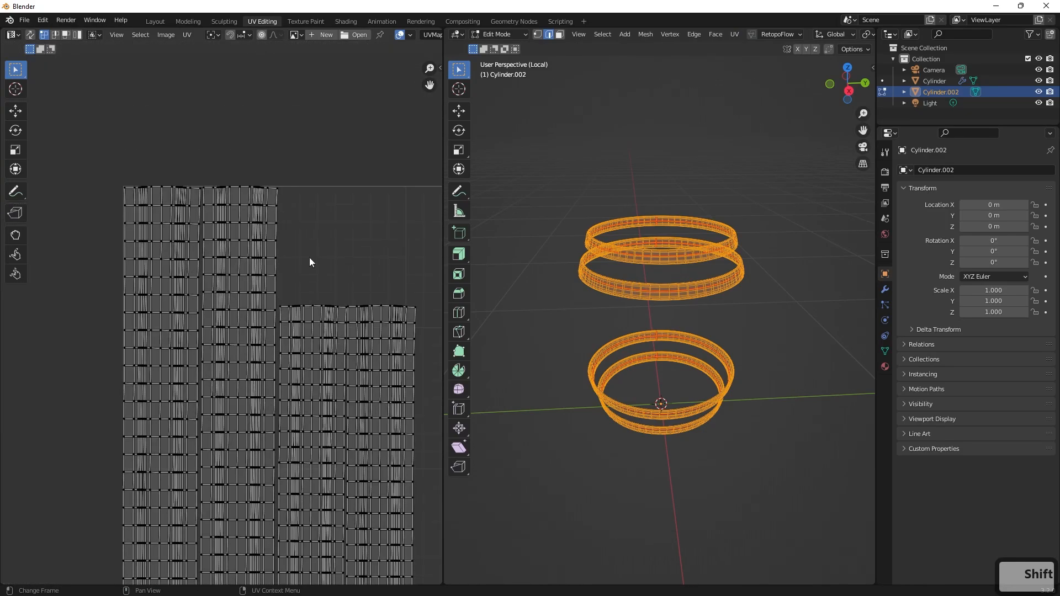
pyautogui.scroll(-5, 254, 342)
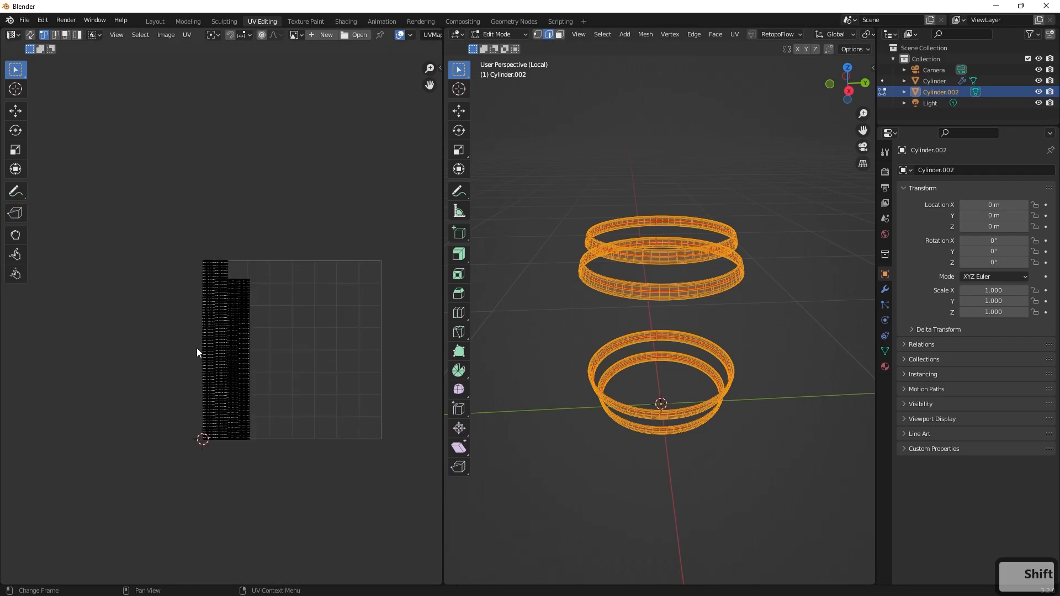
pyautogui.scroll(3, 232, 353)
pyautogui.scroll(2, 277, 356)
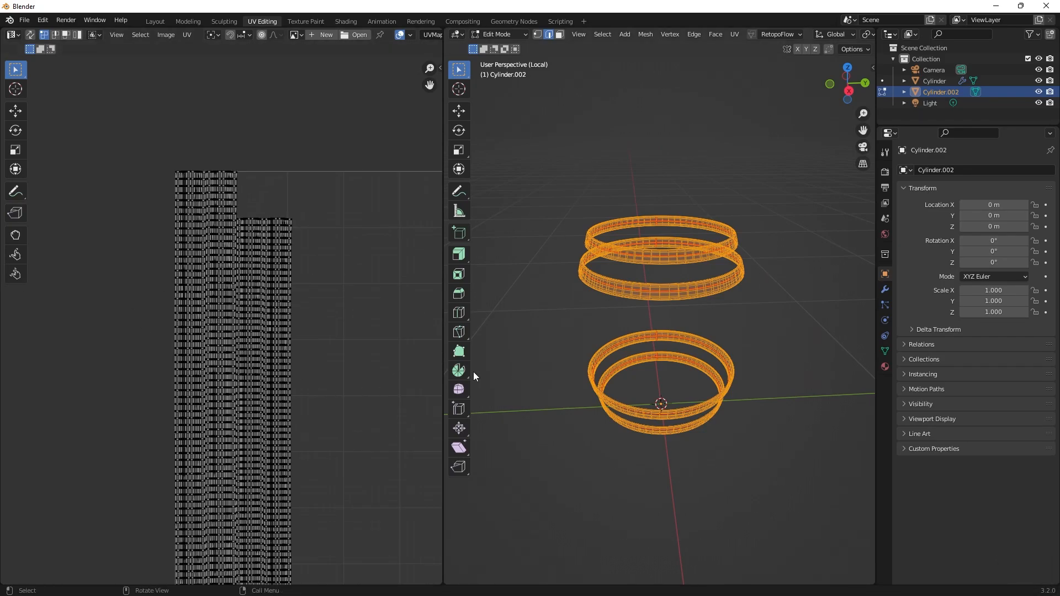
# Leave the hoops' edit mode and local view, then isolate the barrel body and open it in edit mode.
pyautogui.click(794, 215)
pyautogui.press('capslock')
pyautogui.press('/')
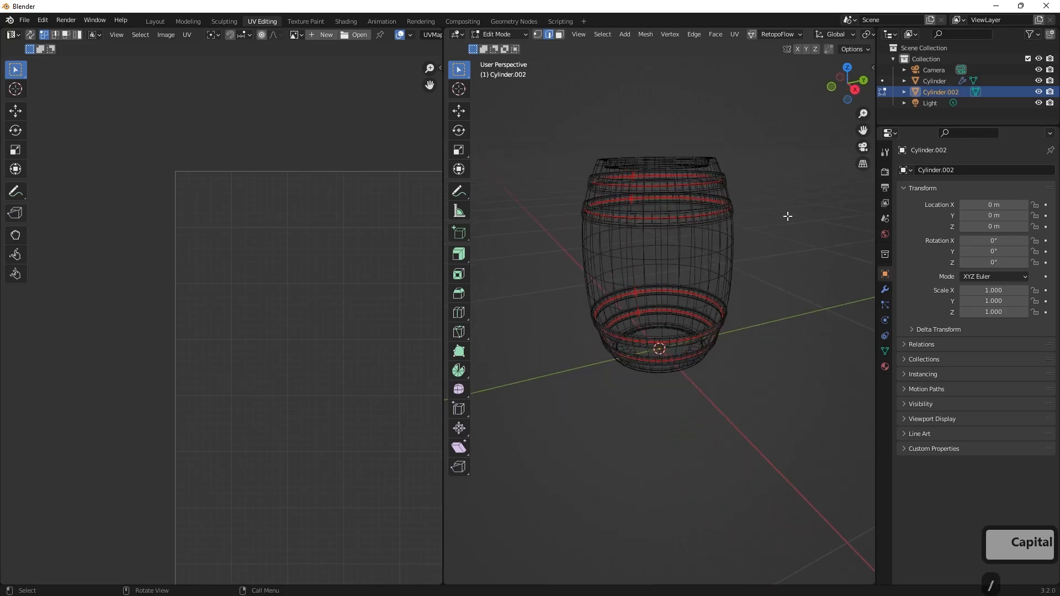
pyautogui.press('Tab')
pyautogui.click(643, 251)
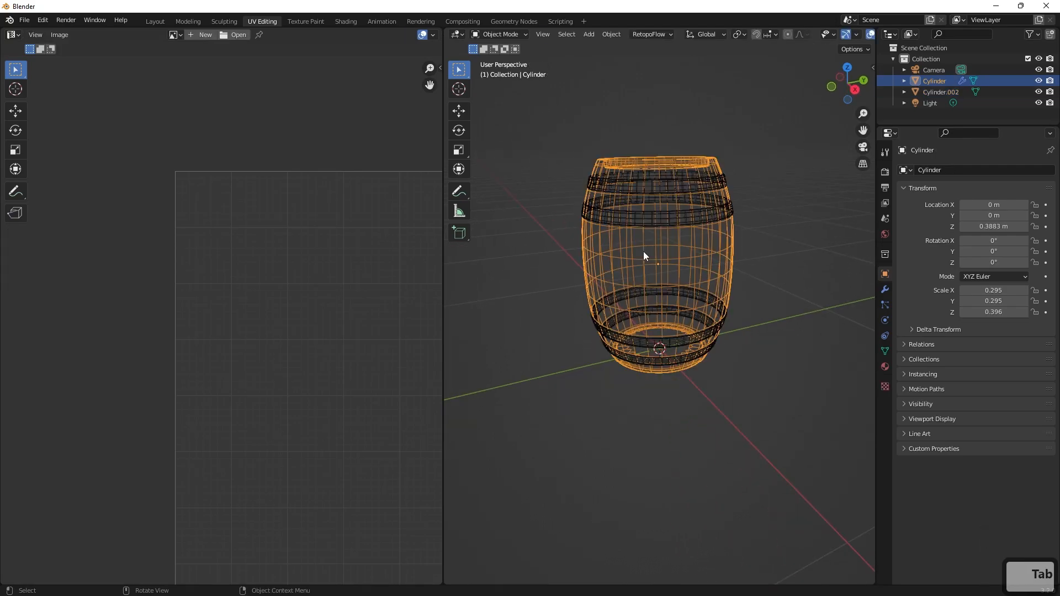
pyautogui.press('/')
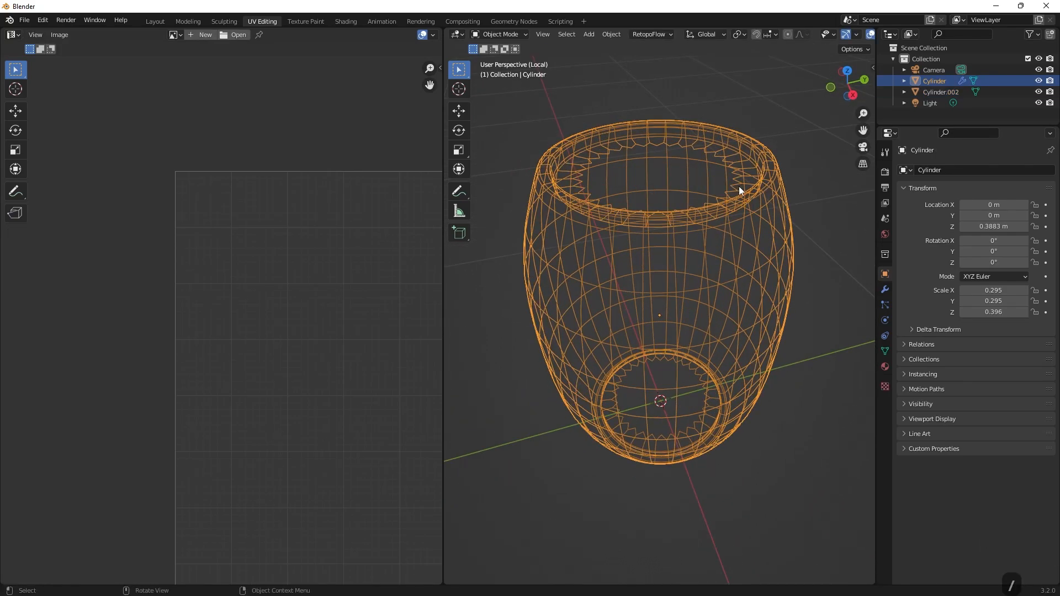
pyautogui.press('Tab')
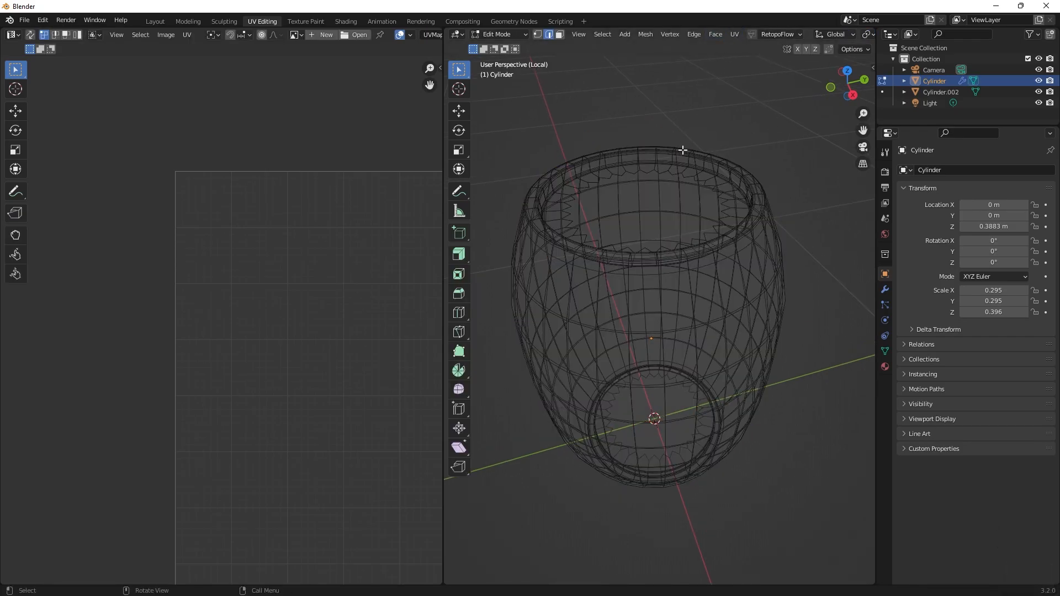
# Select the inner edge loops at both barrel ends plus one lengthwise edge line along the wall, and mark them as seams.
pyautogui.keyDown('alt'); pyautogui.moveTo(684, 152); pyautogui.dragTo(740, 292, button='middle'); pyautogui.keyUp('alt')
pyautogui.scroll(1, 708, 160)
pyautogui.keyDown('alt'); pyautogui.click(617, 221); pyautogui.keyUp('alt')
pyautogui.moveTo(618, 220); pyautogui.dragTo(684, 207, button='middle')
pyautogui.scroll(-4, 684, 216)
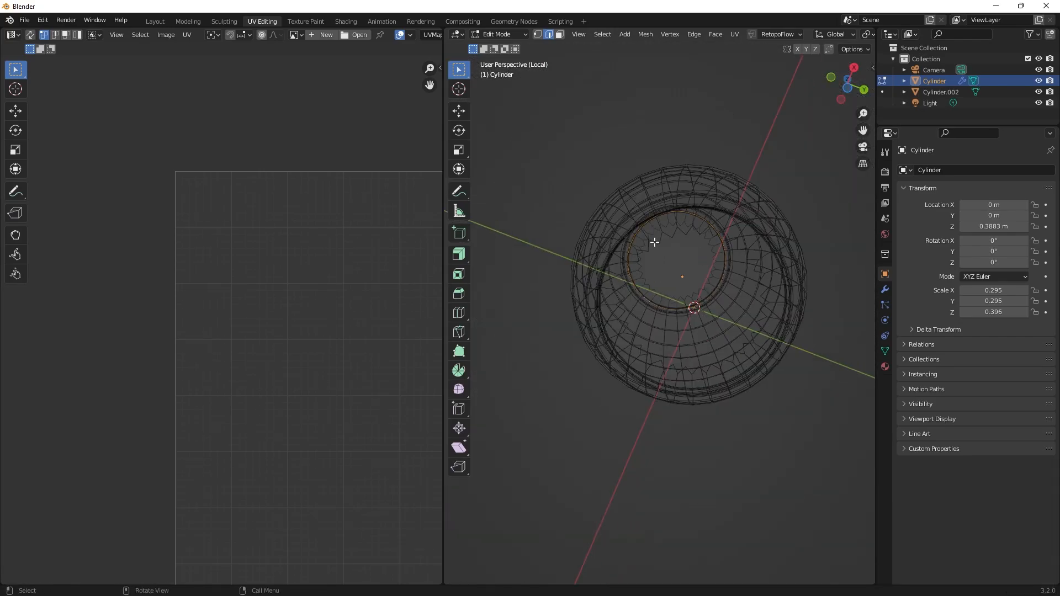
pyautogui.moveTo(656, 241); pyautogui.dragTo(682, 248, button='middle')
pyautogui.keyDown('alt'); pyautogui.keyDown('shift'); pyautogui.click(803, 301); pyautogui.keyUp('shift'); pyautogui.keyUp('alt')
pyautogui.moveTo(829, 294); pyautogui.dragTo(854, 428, button='middle')
pyautogui.keyDown('alt'); pyautogui.keyDown('shift'); pyautogui.click(673, 329); pyautogui.keyUp('shift'); pyautogui.keyUp('alt')
pyautogui.moveTo(673, 329); pyautogui.dragTo(707, 310, button='middle')
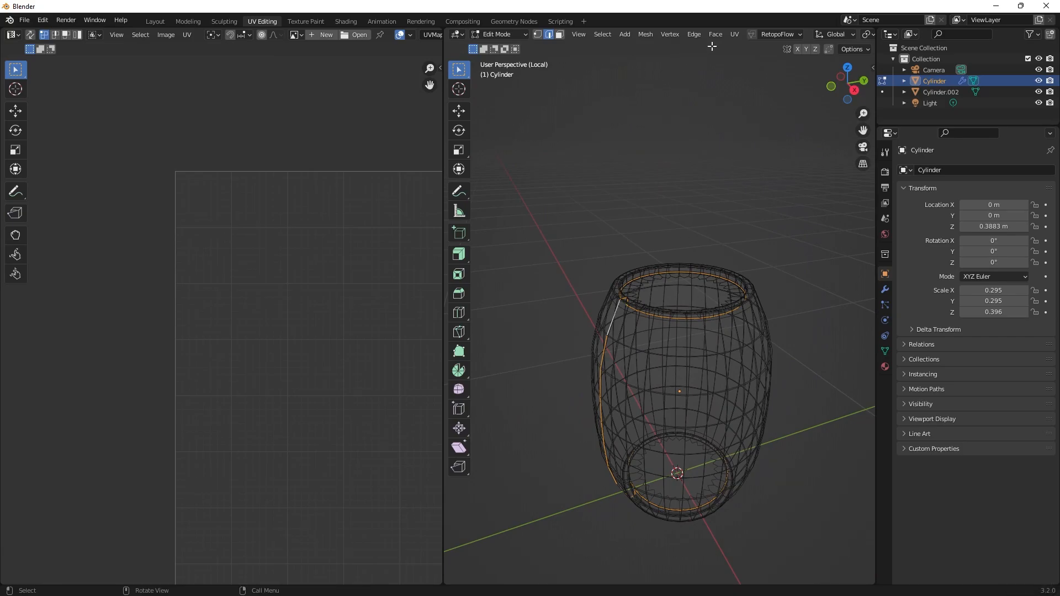
pyautogui.click(735, 35)
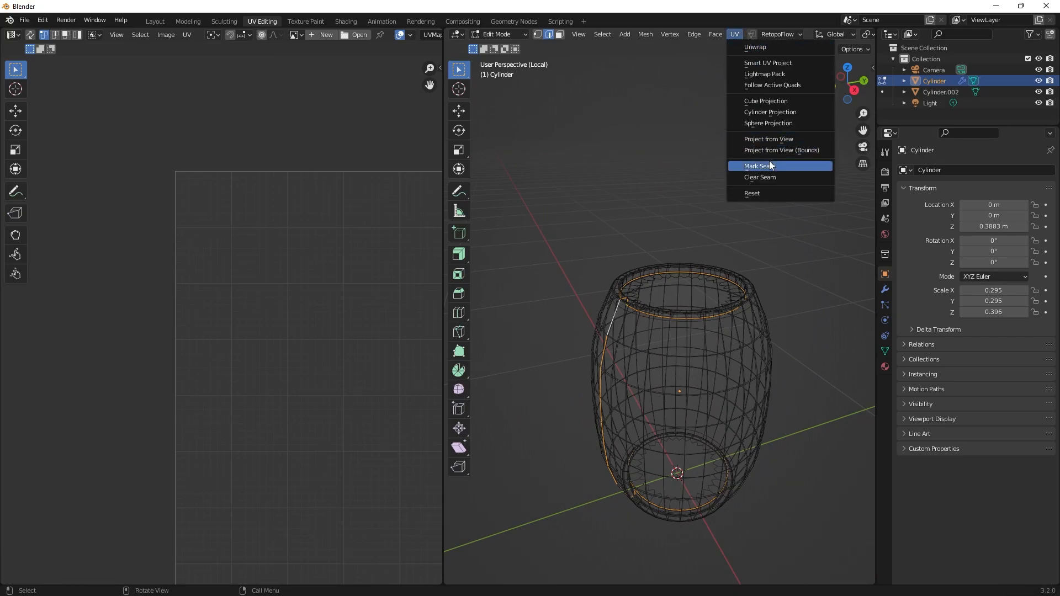
pyautogui.click(770, 161)
# Select the entire barrel body mesh and unwrap it along its seams.
pyautogui.scroll(-3, 733, 268)
pyautogui.moveTo(793, 200); pyautogui.dragTo(549, 504)
pyautogui.click(736, 39)
pyautogui.click(748, 47)
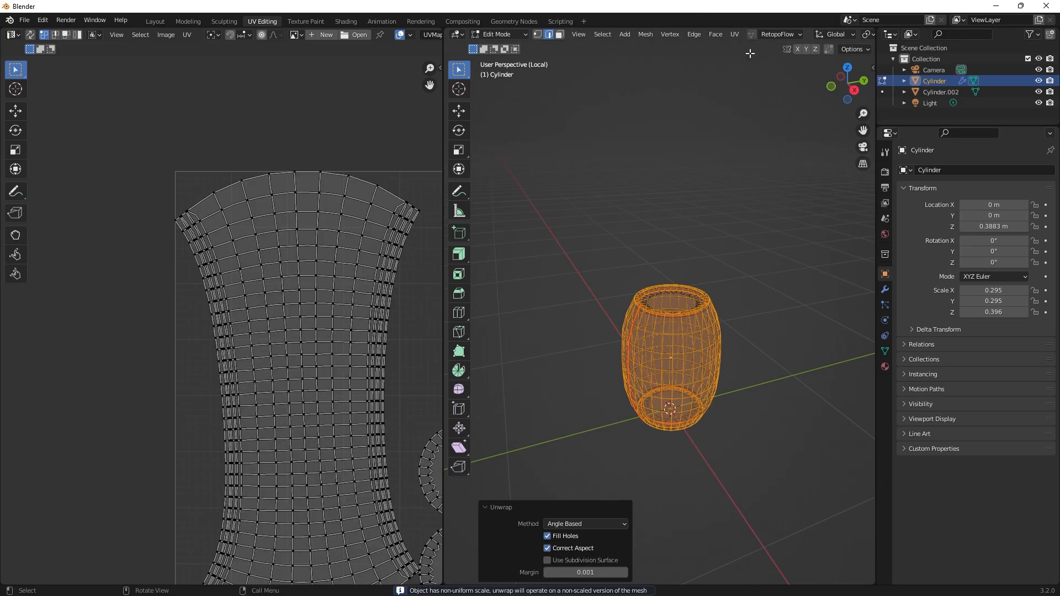
# Examine the barrel body's UV islands, comparing the large wall piece with the two round end pieces.
pyautogui.scroll(-3, 317, 316)
pyautogui.keyDown('shift'); pyautogui.moveTo(334, 285); pyautogui.dragTo(331, 279, button='middle'); pyautogui.keyUp('shift')
pyautogui.scroll(3, 193, 296)
pyautogui.scroll(-2, 304, 315)
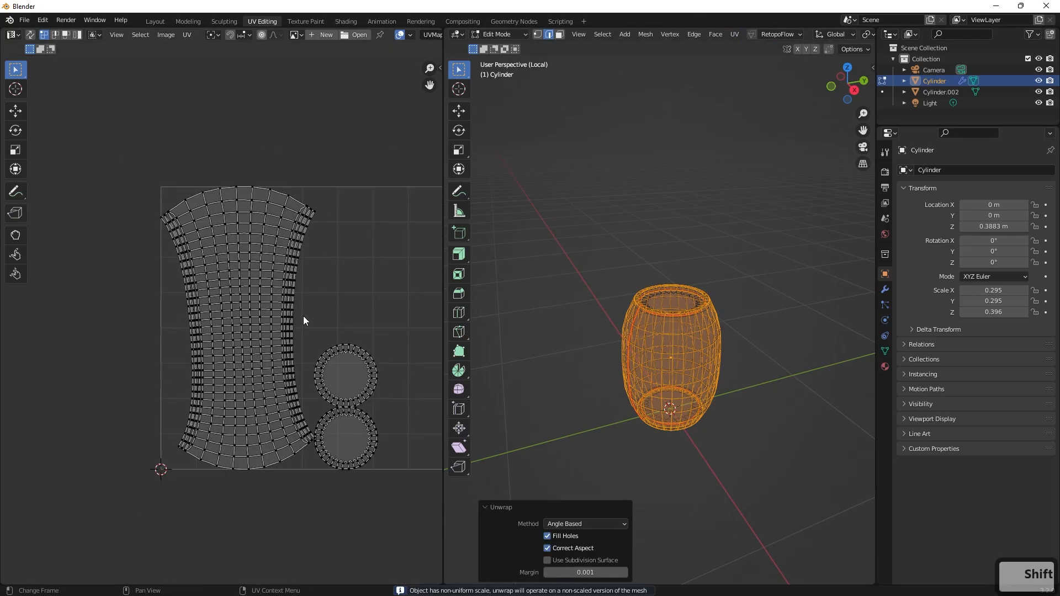
pyautogui.scroll(2, 309, 316)
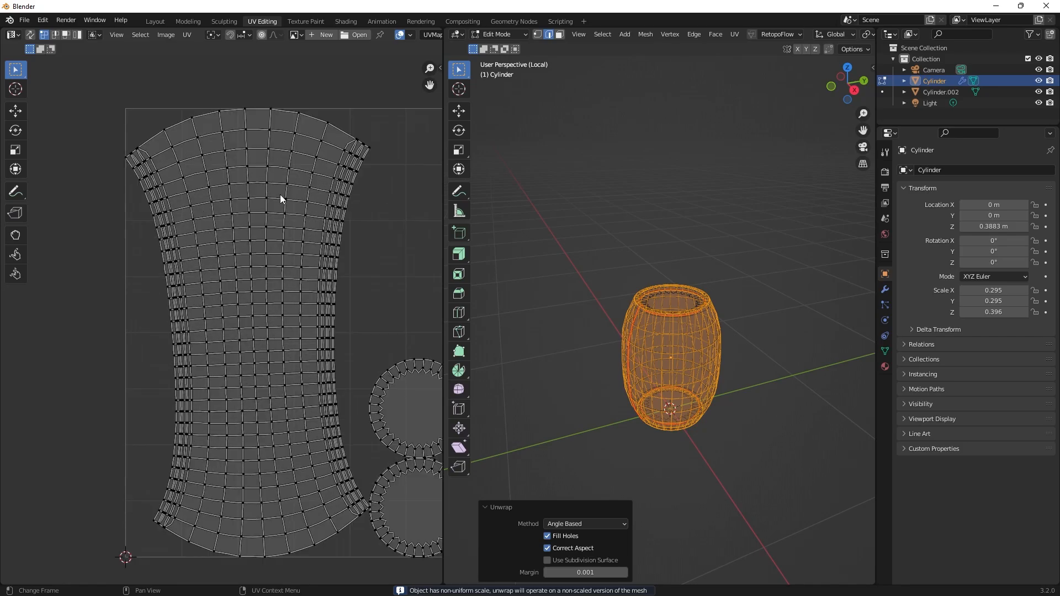
pyautogui.click(287, 185)
pyautogui.scroll(-2, 296, 177)
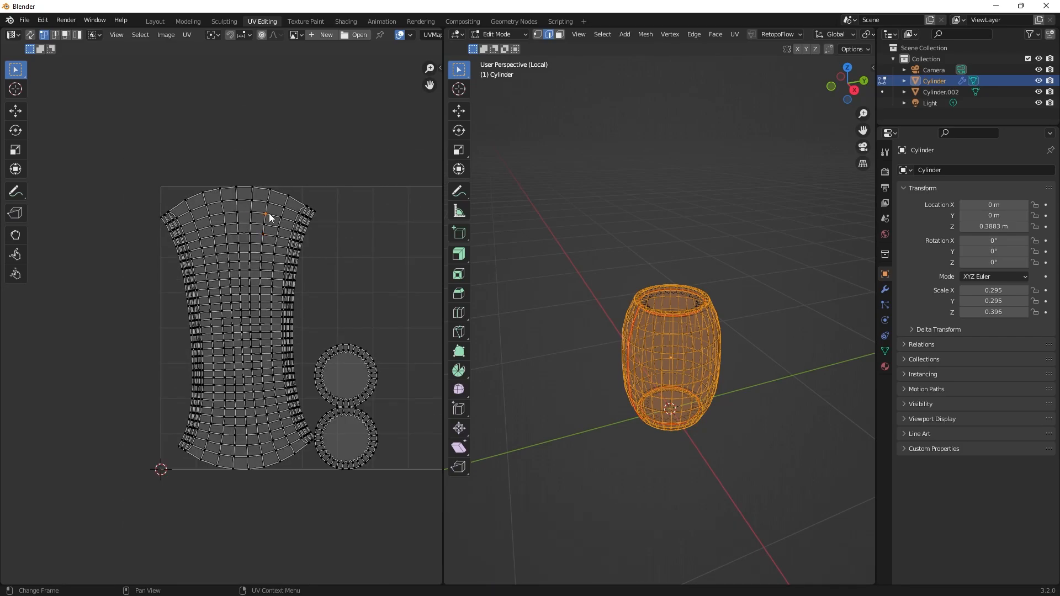
pyautogui.scroll(2, 324, 258)
pyautogui.scroll(-1, 326, 260)
pyautogui.keyDown('shift'); pyautogui.moveTo(331, 263); pyautogui.dragTo(244, 222, button='middle'); pyautogui.keyUp('shift')
pyautogui.scroll(2, 244, 222)
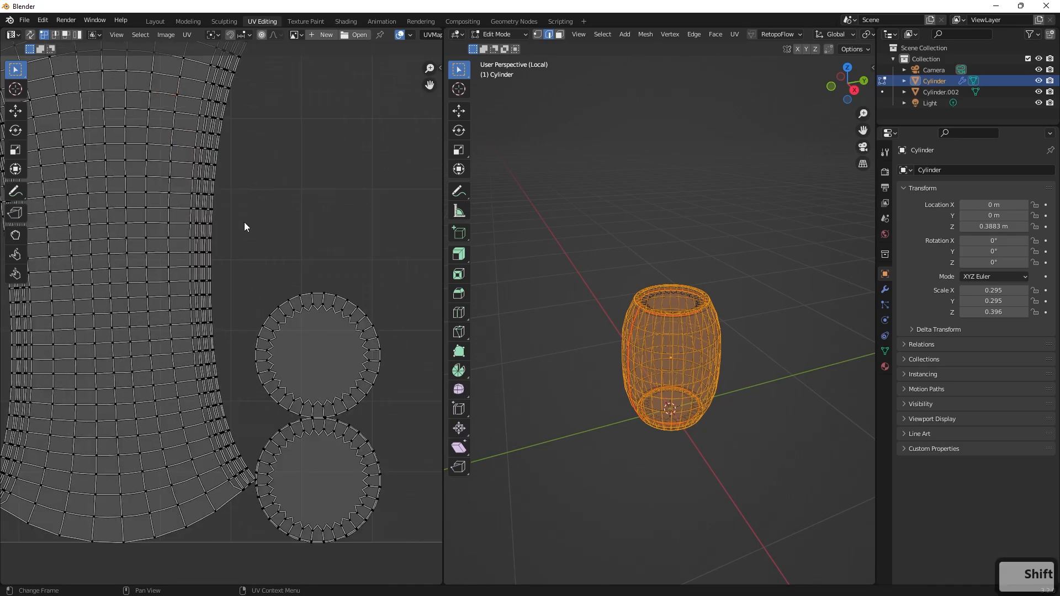
pyautogui.scroll(-4, 244, 222)
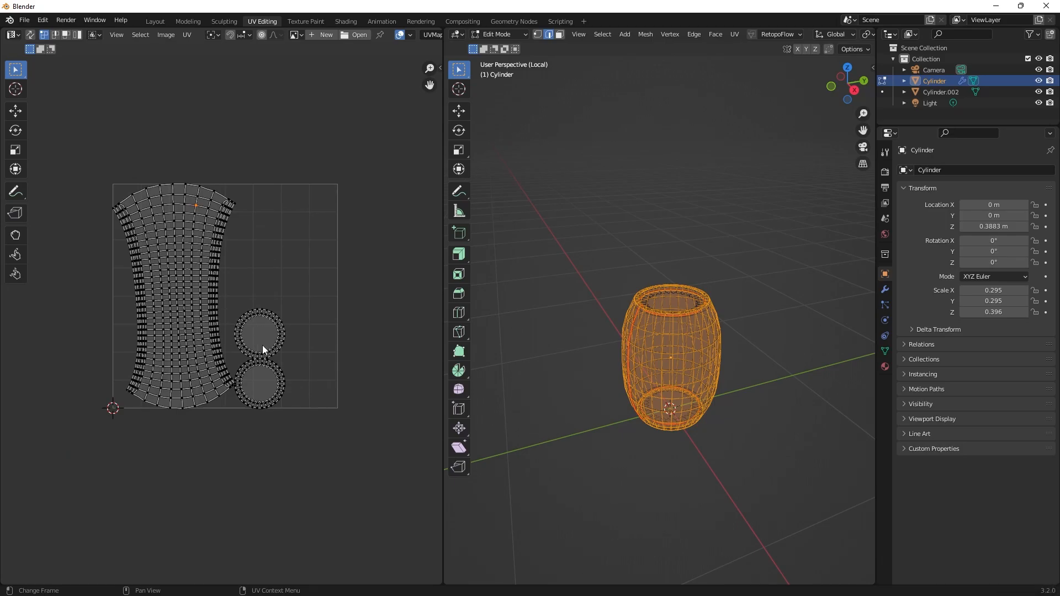
pyautogui.scroll(2, 321, 261)
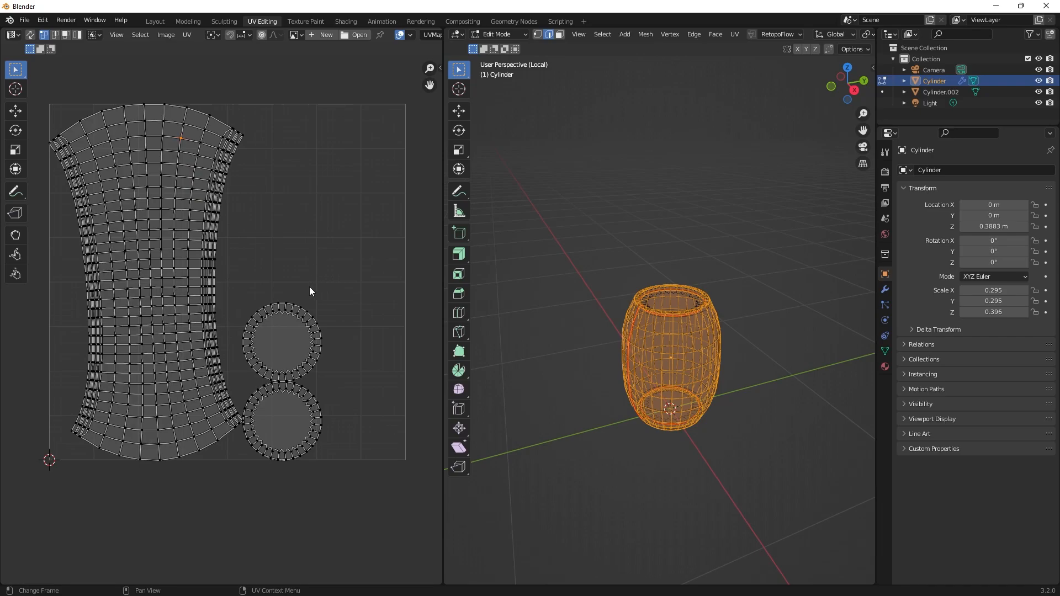
# Deselect the barrel body's geometry, return to object mode and leave local view to show body and hoops together.
pyautogui.click(584, 198)
pyautogui.moveTo(582, 197); pyautogui.dragTo(591, 274, button='middle')
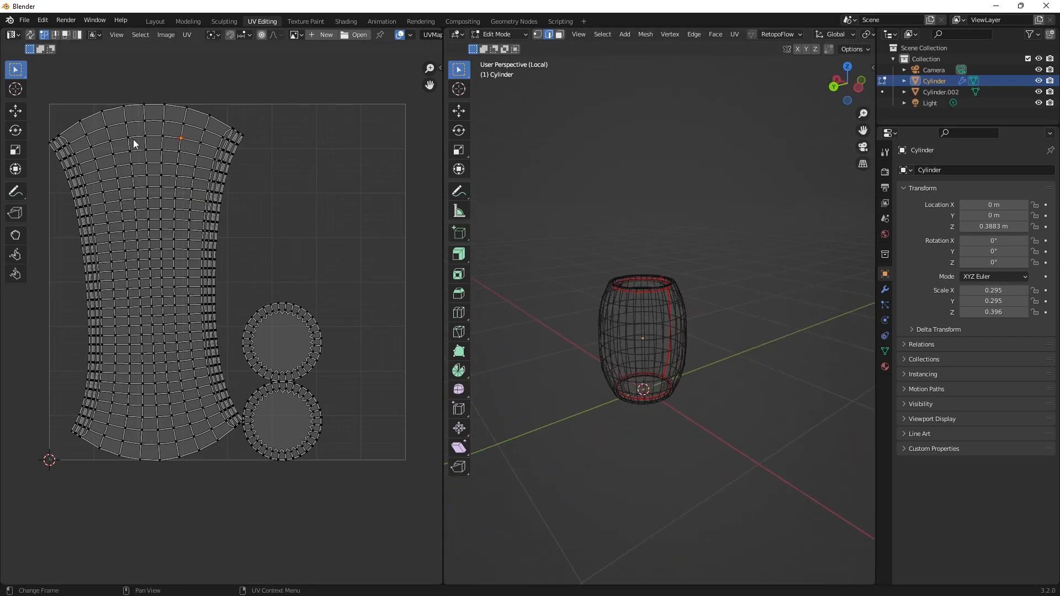
pyautogui.moveTo(745, 246); pyautogui.dragTo(707, 237, button='middle')
pyautogui.press('Tab')
pyautogui.click(743, 247)
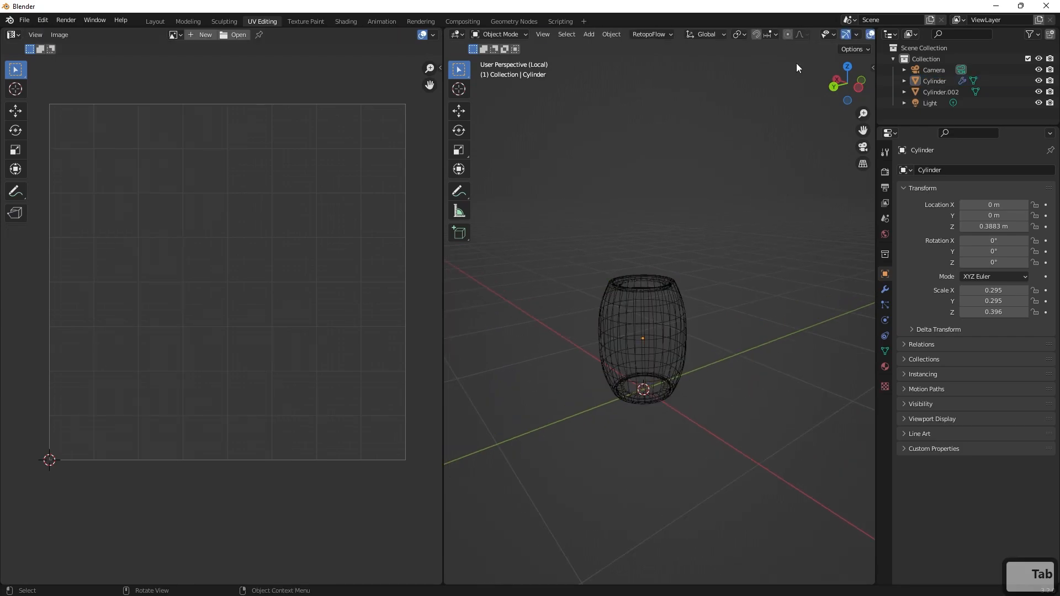
pyautogui.press('KP_Divide')
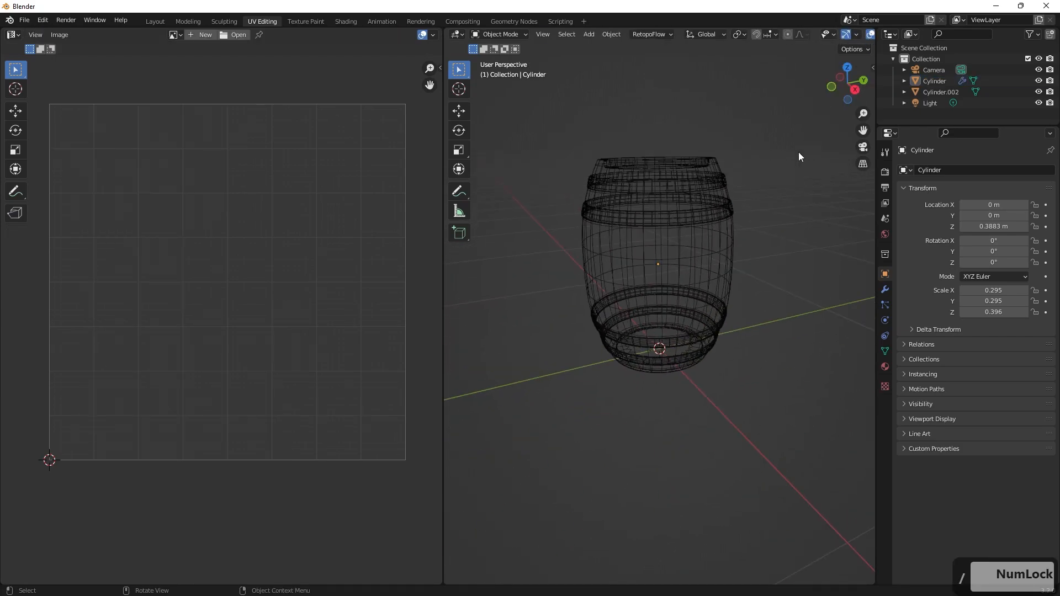
# Select the hoops and rename their object to Rings.
pyautogui.moveTo(744, 151); pyautogui.dragTo(450, 422)
pyautogui.scroll(1, 688, 265)
pyautogui.click(700, 193)
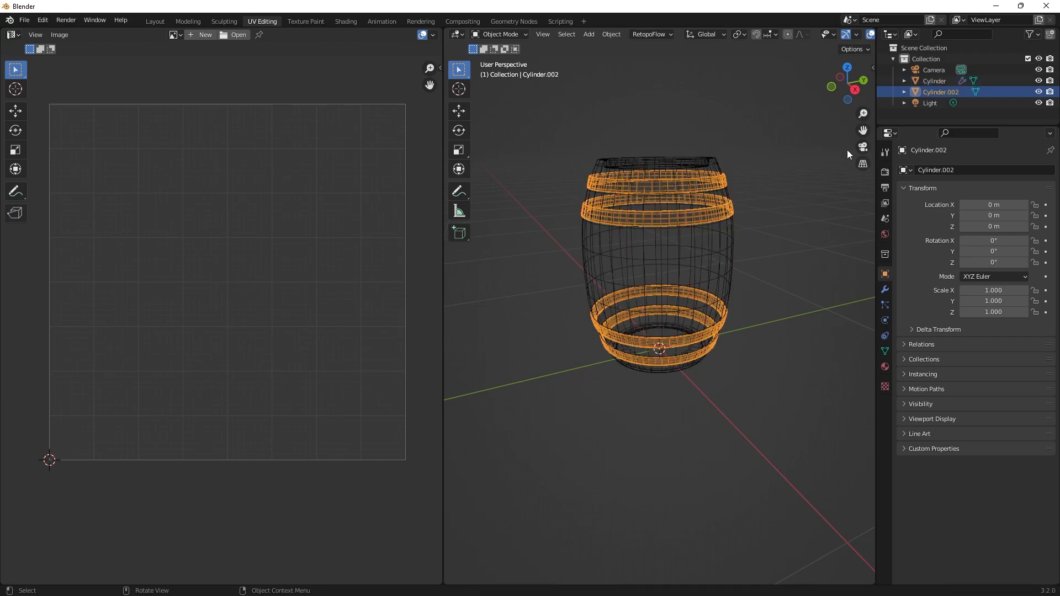
pyautogui.doubleClick(933, 93)
pyautogui.write('rINGS')
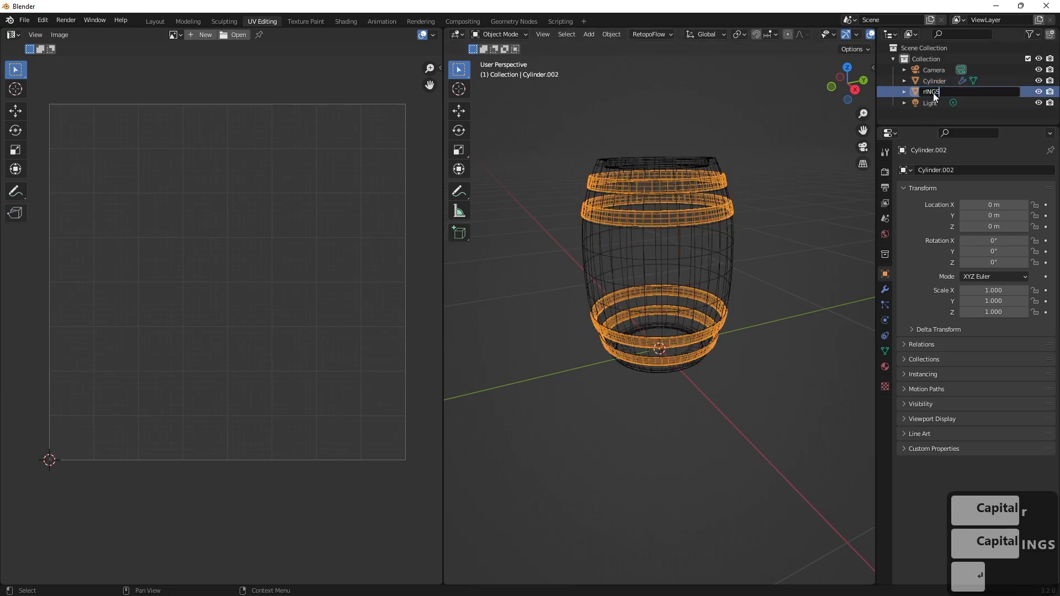
pyautogui.press('Return')
pyautogui.doubleClick(947, 103)
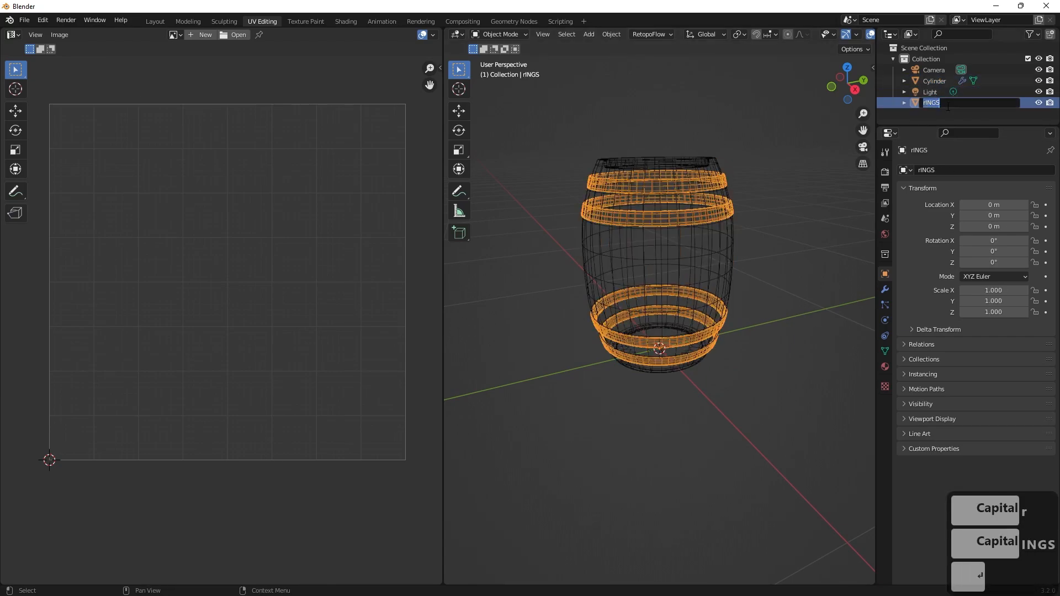
pyautogui.press('BackSpace')
pyautogui.write('R')
pyautogui.press('capslock')
pyautogui.write('ings')
pyautogui.press('Return')
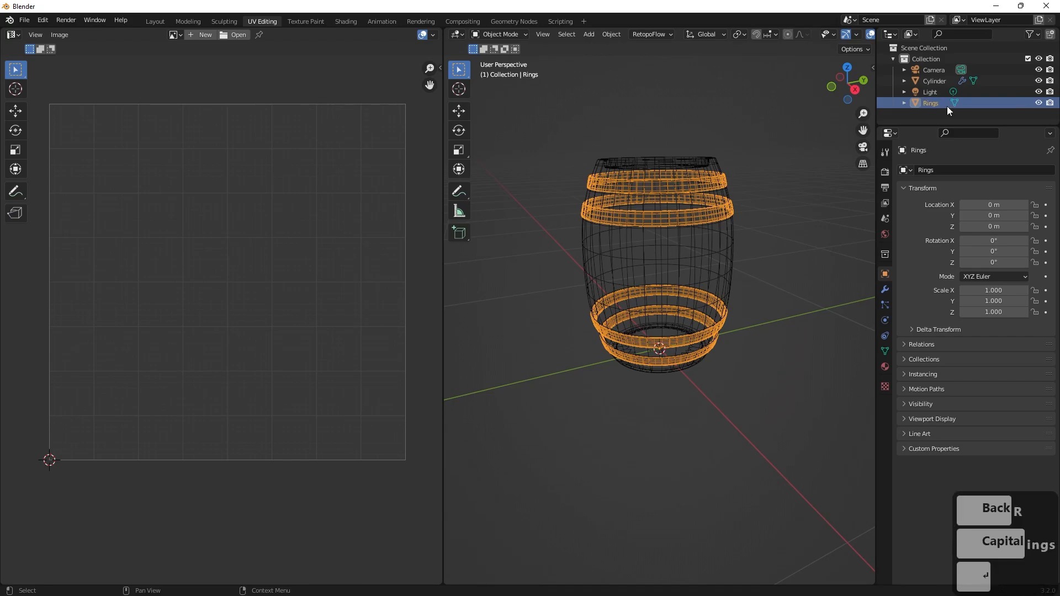
# Rename the barrel body object to Barrel.
pyautogui.doubleClick(934, 81)
pyautogui.press('capslock')
pyautogui.write('Bar')
pyautogui.press('capslock')
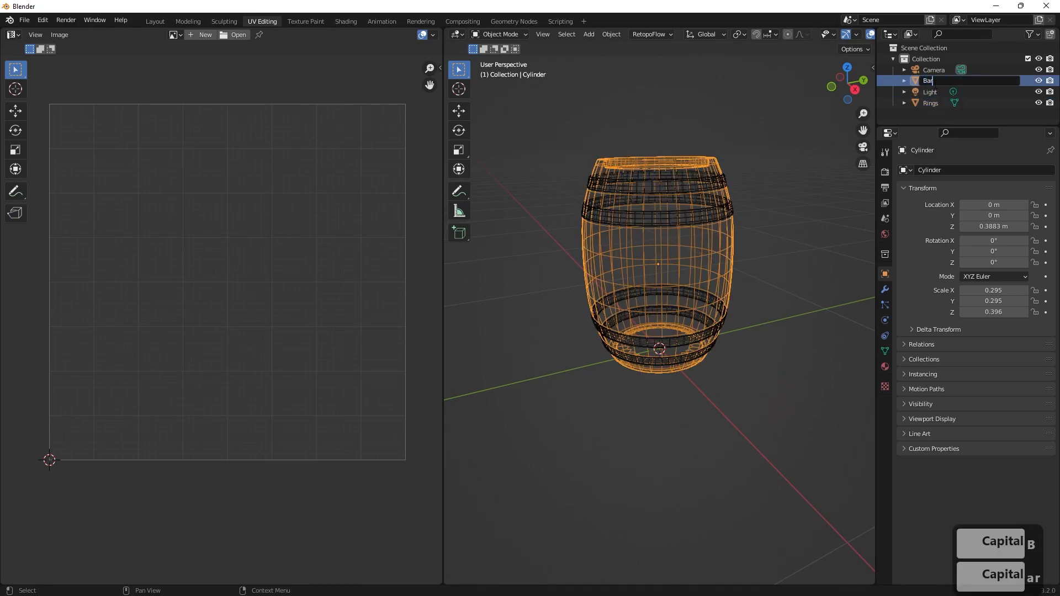
pyautogui.write('rel')
pyautogui.press('Return')
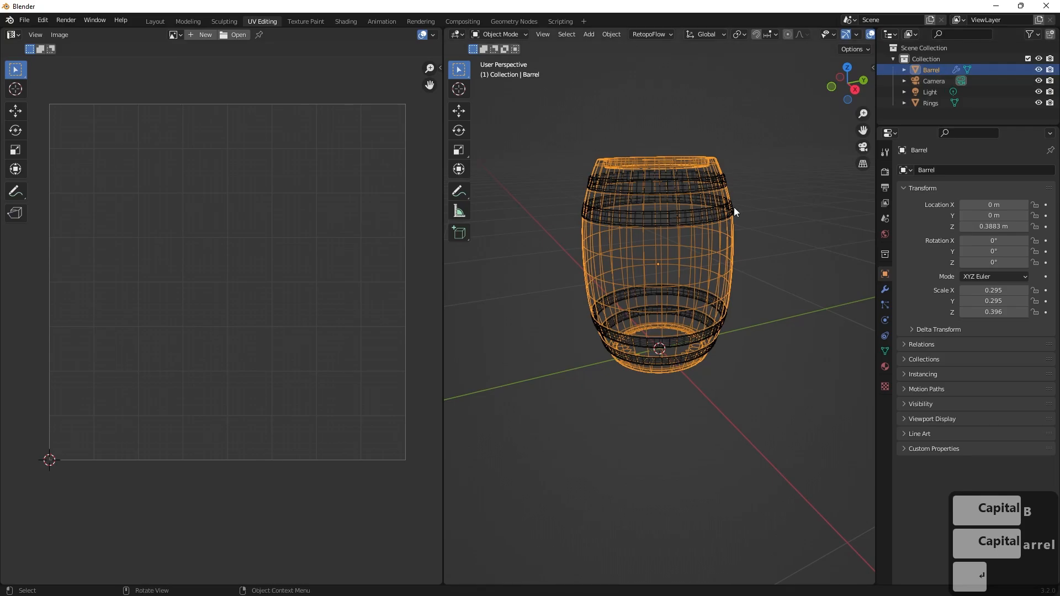
# Open the Barrel and Rings objects together in edit mode, view their UVs with all geometry selected, and clear the selection.
pyautogui.moveTo(763, 129); pyautogui.dragTo(510, 427)
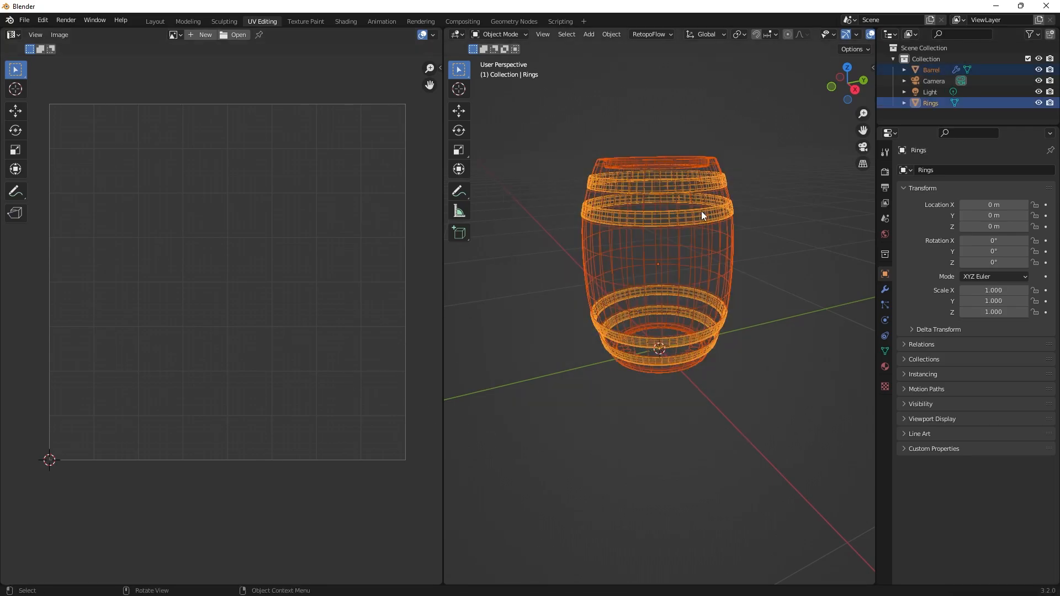
pyautogui.press('Tab')
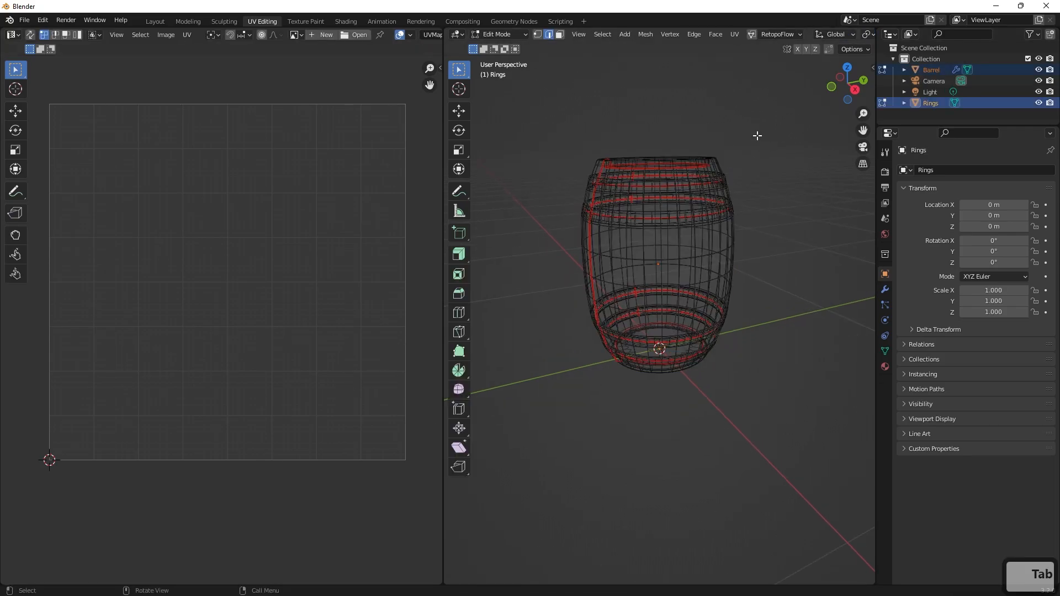
pyautogui.moveTo(771, 110); pyautogui.dragTo(514, 432)
pyautogui.scroll(-2, 203, 315)
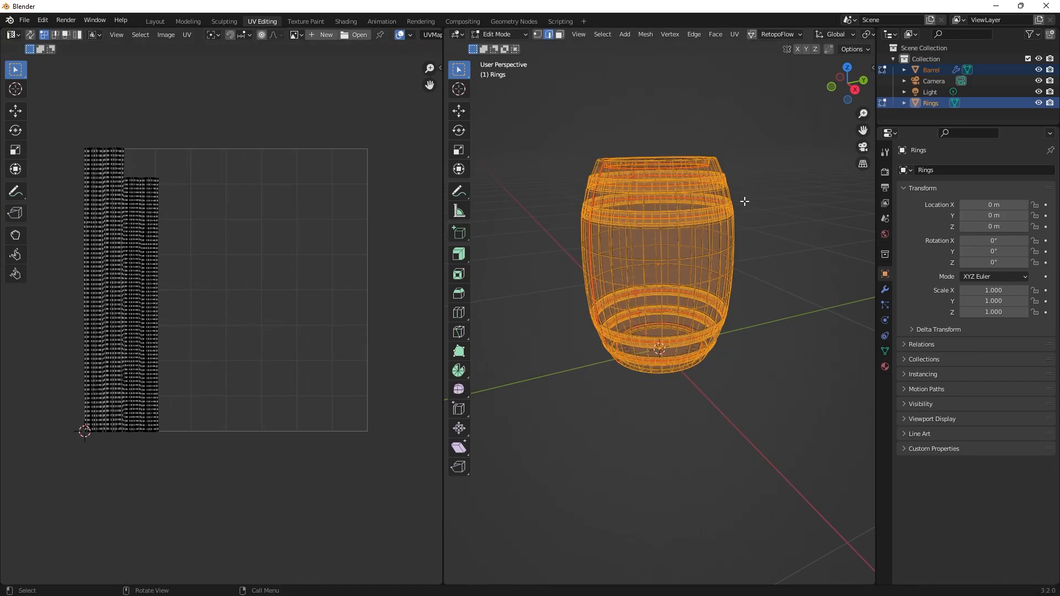
pyautogui.keyDown('shift'); pyautogui.moveTo(779, 121); pyautogui.dragTo(513, 492); pyautogui.keyUp('shift')
pyautogui.scroll(1, 580, 358)
pyautogui.hotkey('alt', 'a')
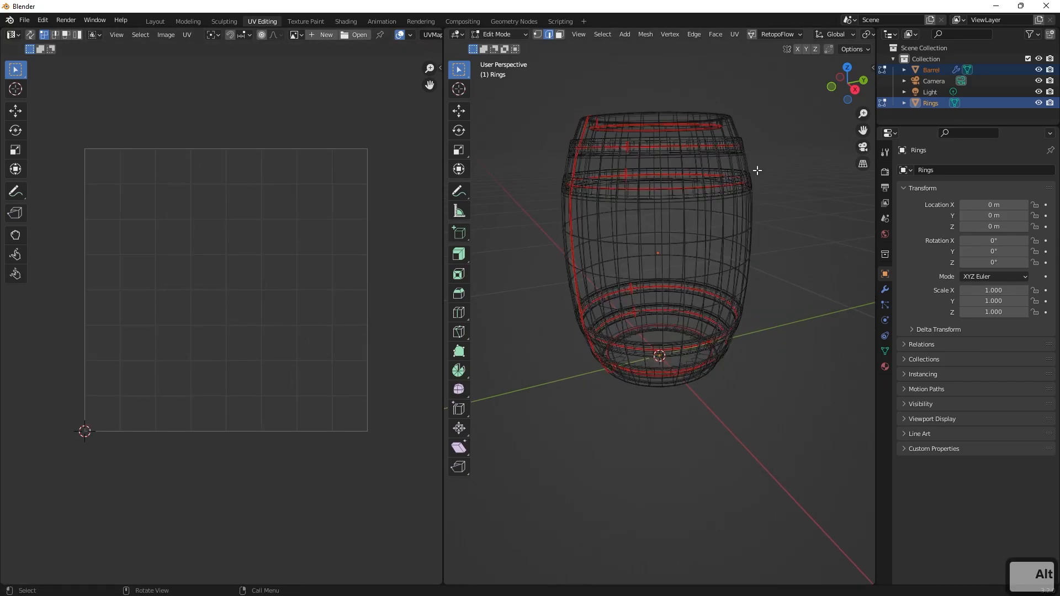
# Return to object mode and select only the Rings object.
pyautogui.press('Tab')
pyautogui.moveTo(789, 67); pyautogui.dragTo(543, 470)
pyautogui.click(654, 246)
pyautogui.click(677, 193)
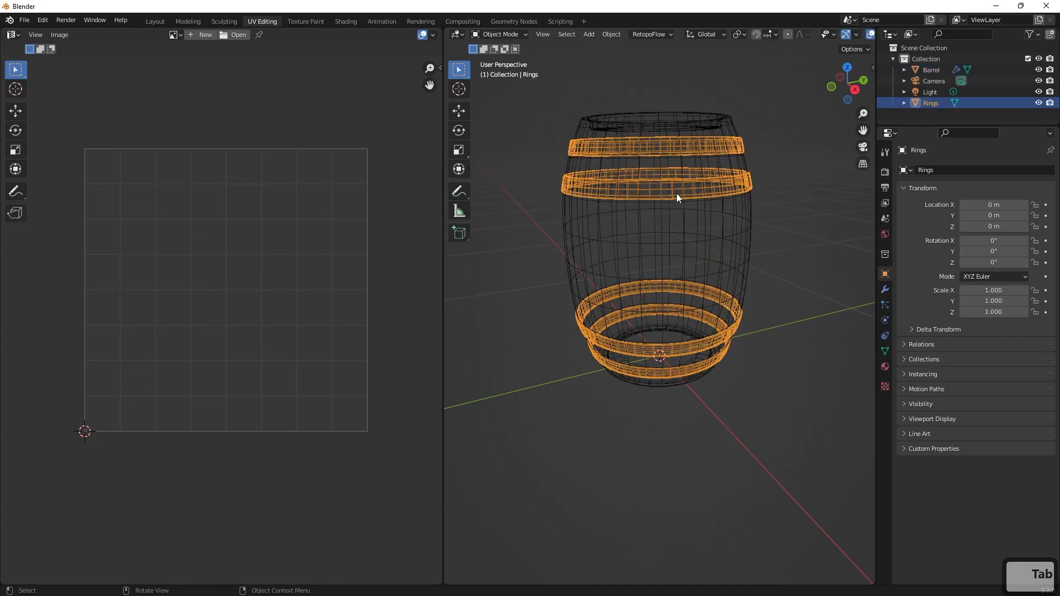
# Join the Barrel and Rings objects into a single object and select the joined mesh.
pyautogui.click(684, 228)
pyautogui.keyDown('shift'); pyautogui.click(677, 191); pyautogui.keyUp('shift')
pyautogui.rightClick(677, 191)
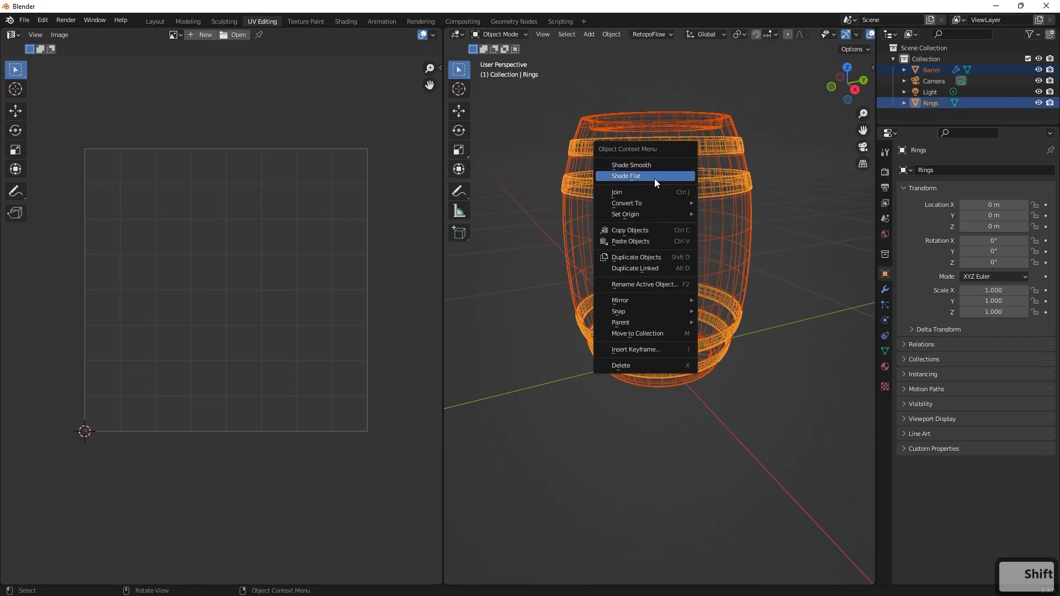
pyautogui.click(655, 195)
pyautogui.click(542, 274)
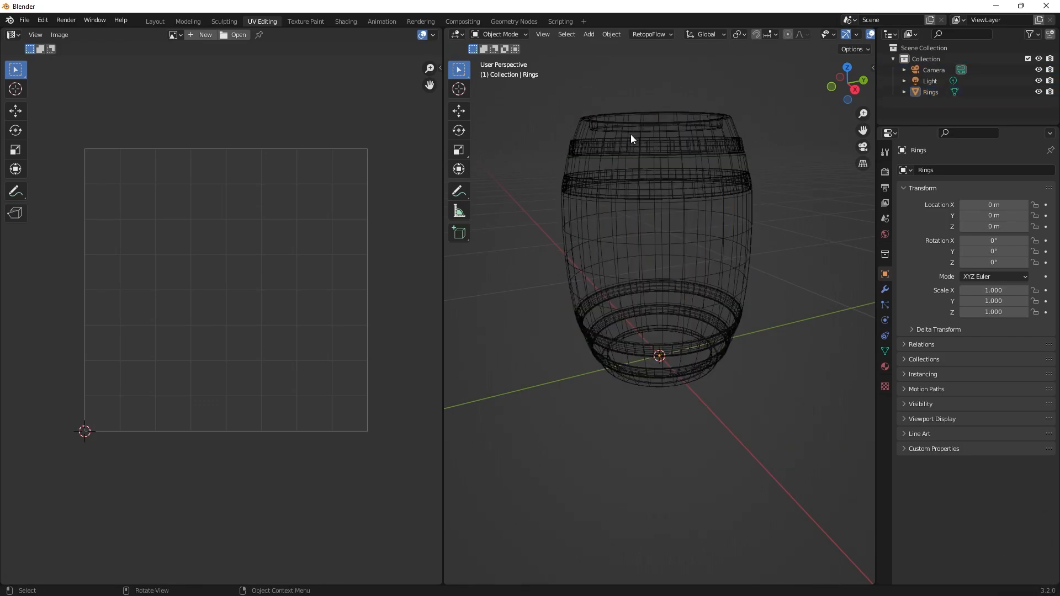
pyautogui.moveTo(625, 221); pyautogui.dragTo(664, 217, button='middle')
pyautogui.click(624, 224)
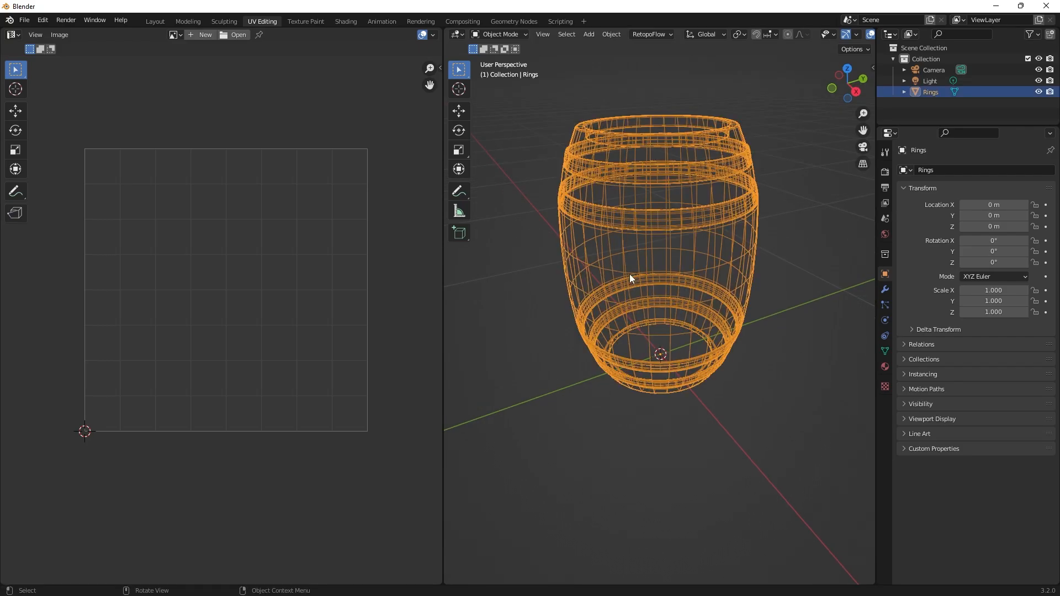
# Enter edit mode on the joined barrel and select all of its geometry and all of its UVs.
pyautogui.press('Tab')
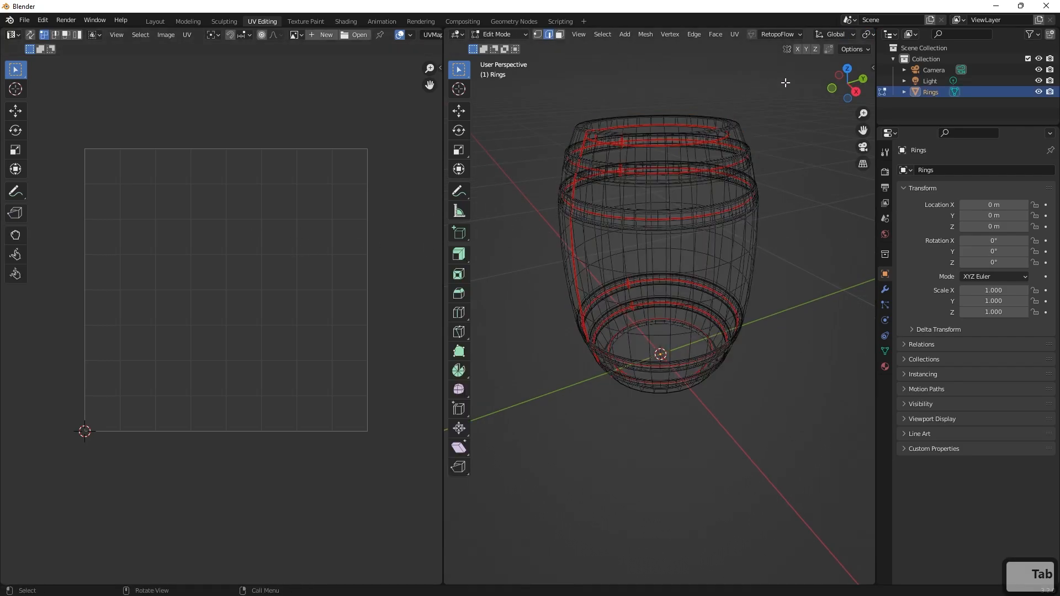
pyautogui.moveTo(785, 82); pyautogui.dragTo(519, 544)
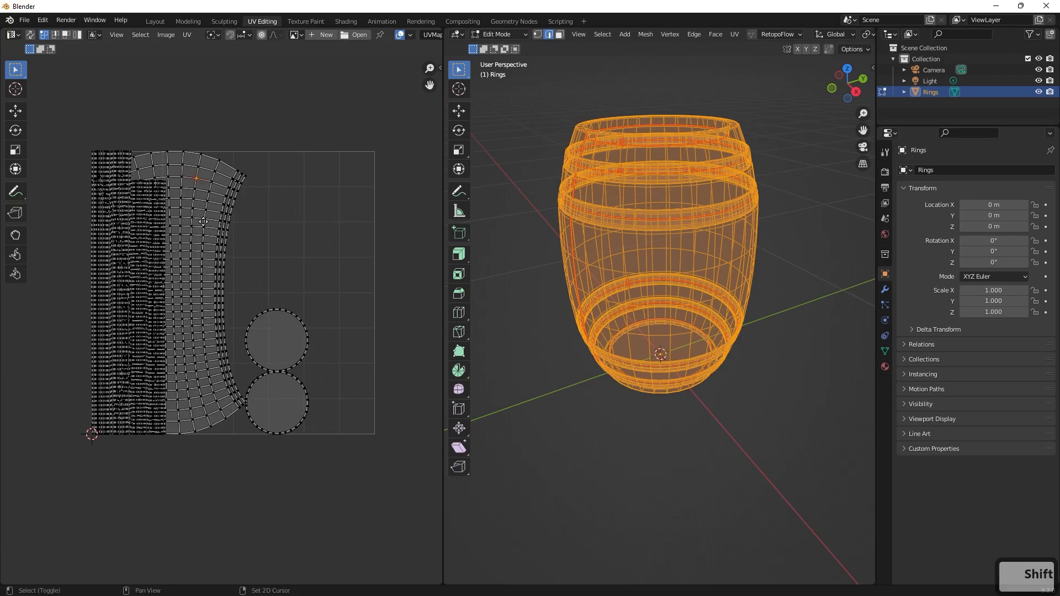
pyautogui.scroll(8, 203, 221)
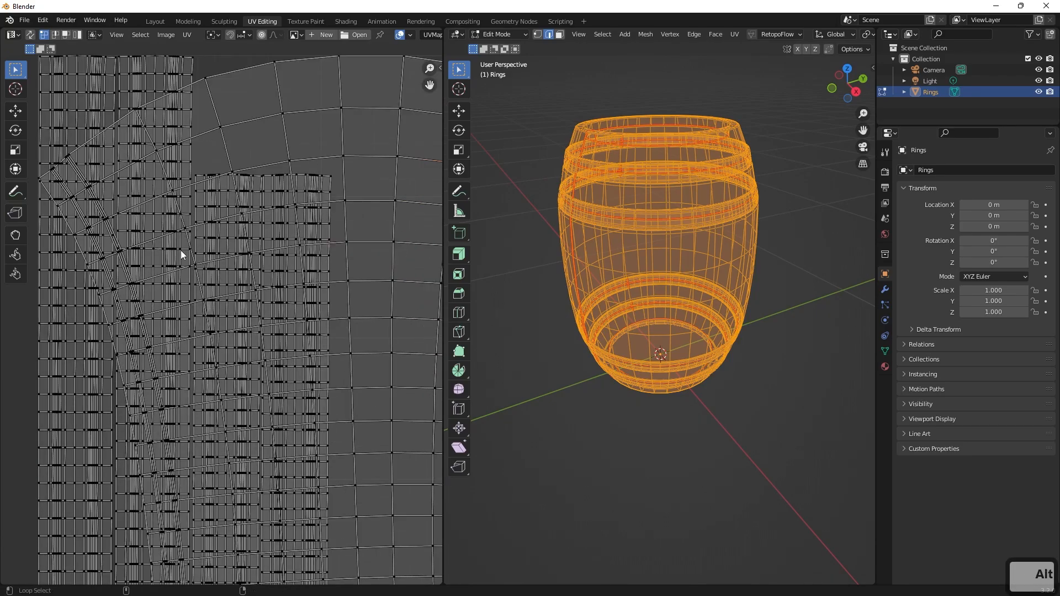
pyautogui.scroll(-4, 180, 250)
pyautogui.scroll(-1, 182, 215)
pyautogui.keyDown('shift'); pyautogui.moveTo(331, 269); pyautogui.dragTo(241, 208, button='middle'); pyautogui.keyUp('shift')
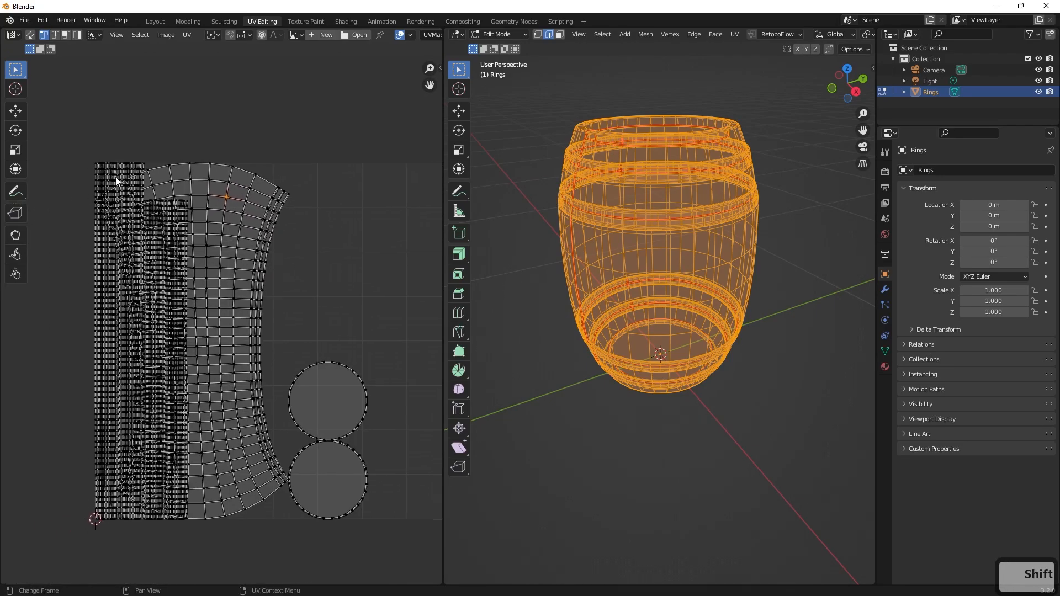
pyautogui.scroll(-2, 226, 298)
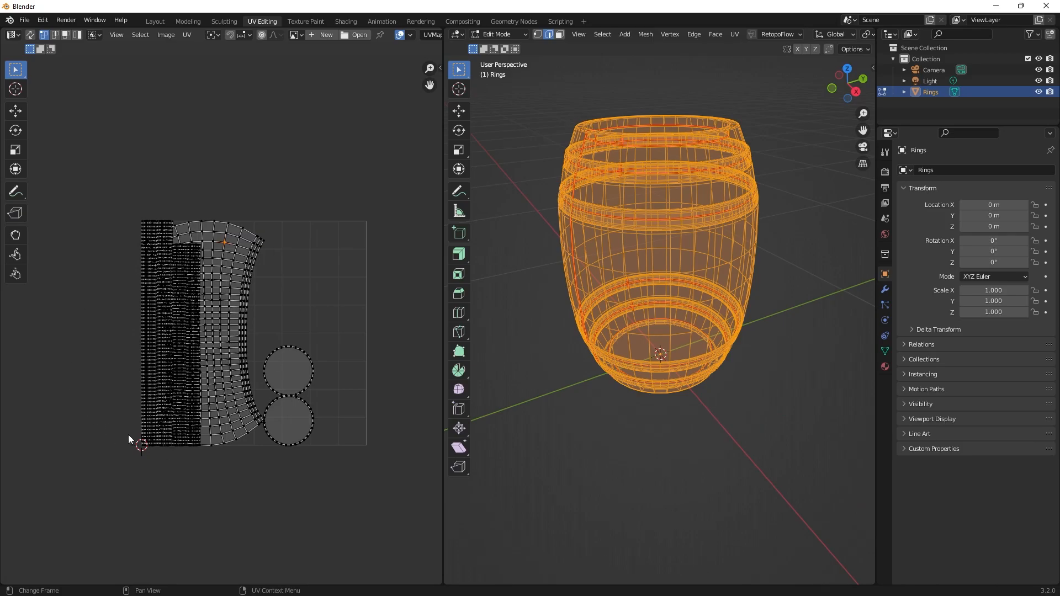
pyautogui.moveTo(366, 203); pyautogui.dragTo(97, 488)
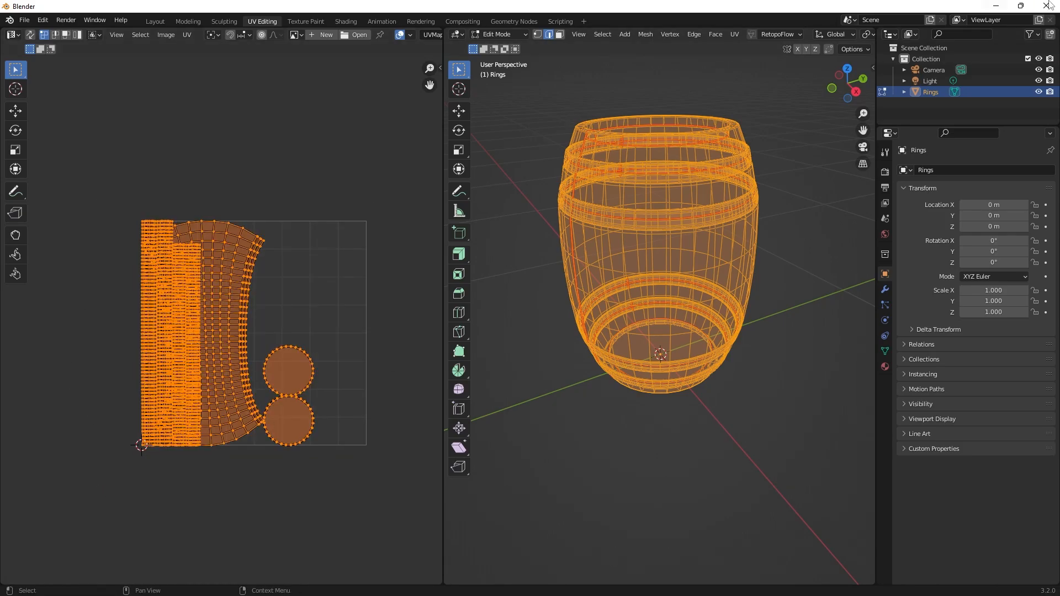
# Try a Lightmap Pack on the selected faces with image size 512, pack quality 12 and margin 0.10, and undo it.
pyautogui.click(735, 35)
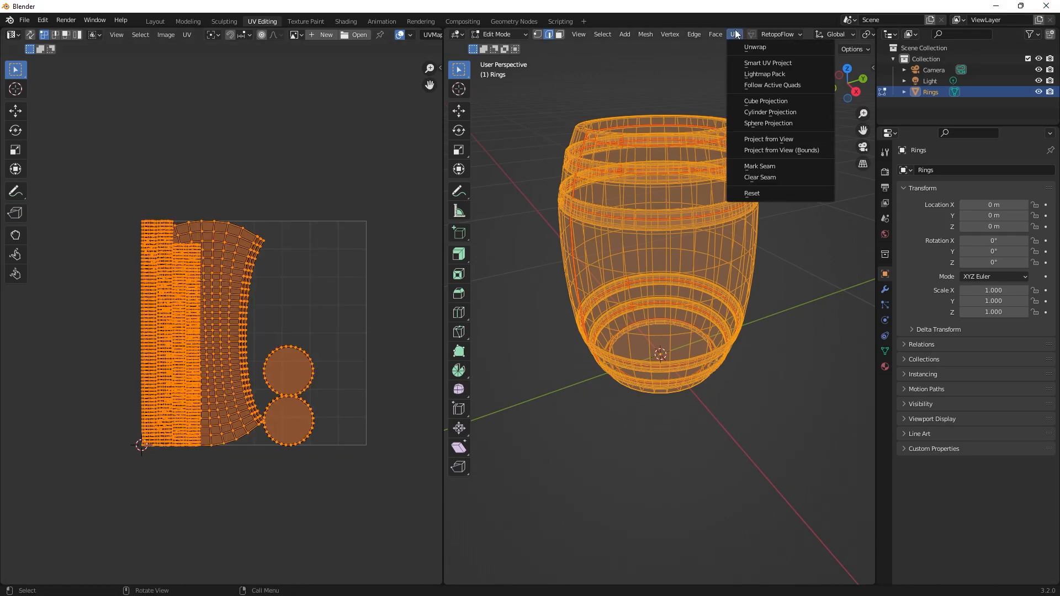
pyautogui.click(767, 74)
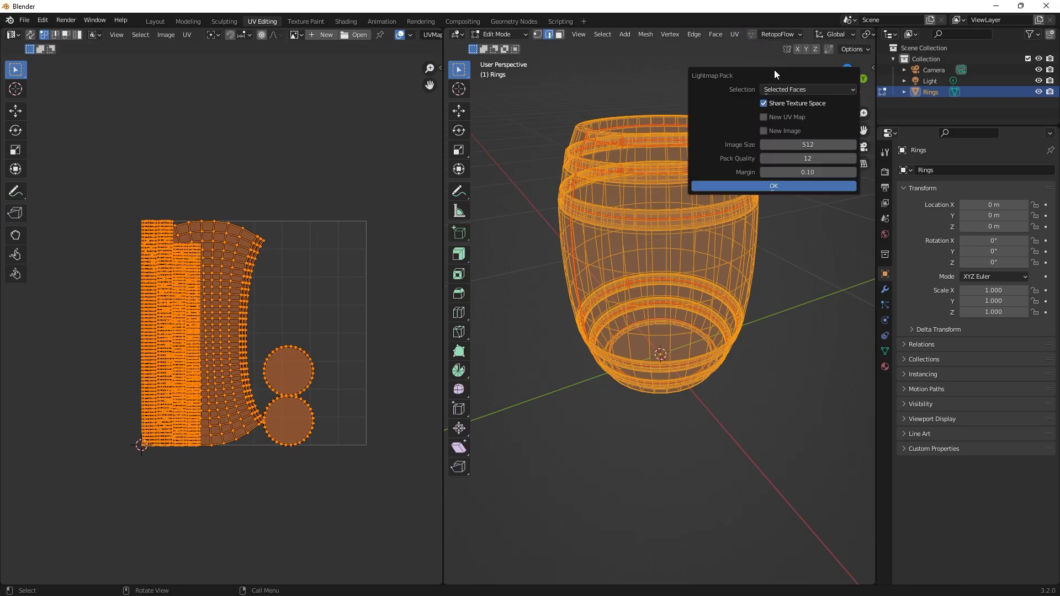
pyautogui.click(766, 187)
pyautogui.hotkey('ctrl', 'z')
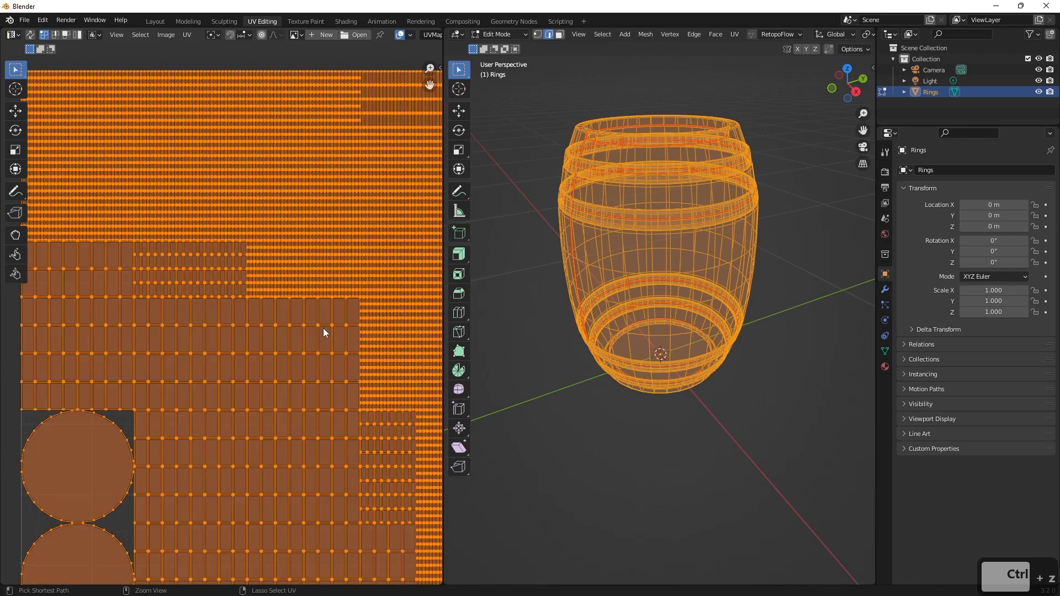
pyautogui.hotkey('ctrl', 'z')
# Unwrap the whole barrel along its seams with the Angle Based method and clear the UV selection.
pyautogui.click(734, 34)
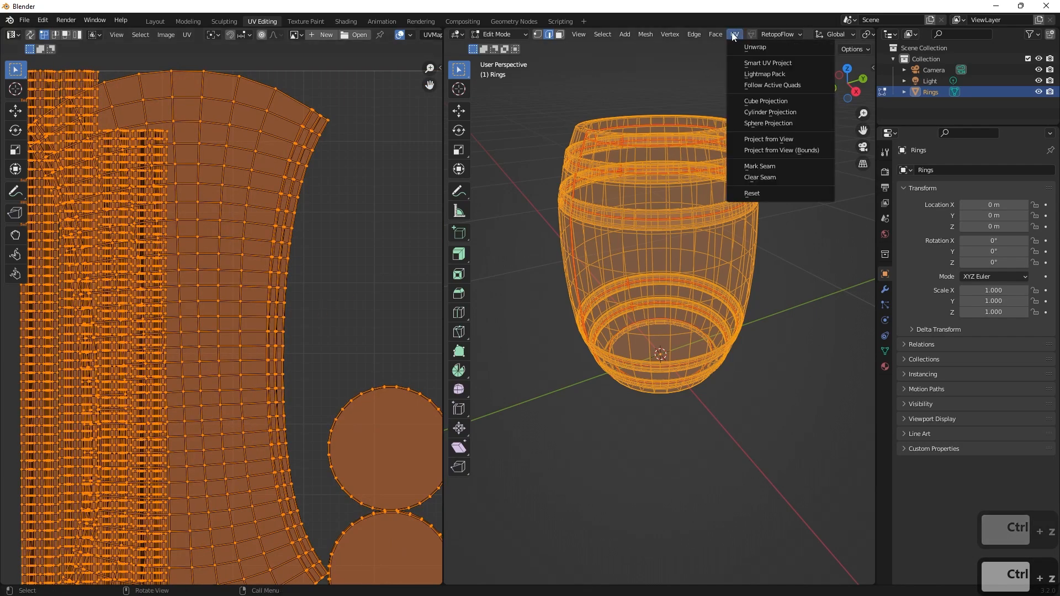
pyautogui.click(752, 44)
pyautogui.scroll(-4, 297, 256)
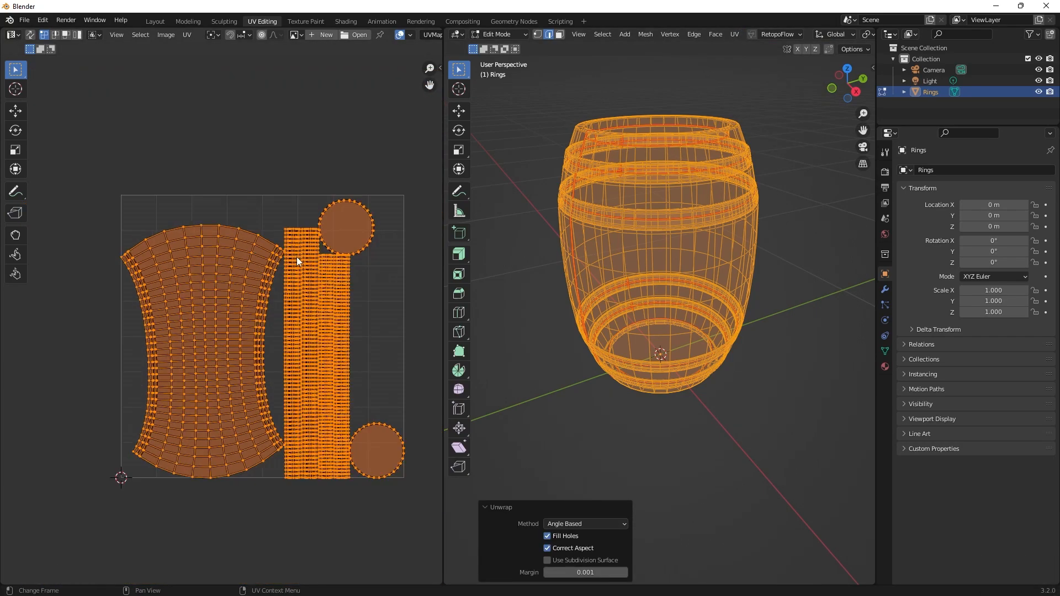
pyautogui.click(395, 188)
# Examine the layout of the barrel body, hoop and lid islands in the unwrapped UV map.
pyautogui.scroll(3, 398, 197)
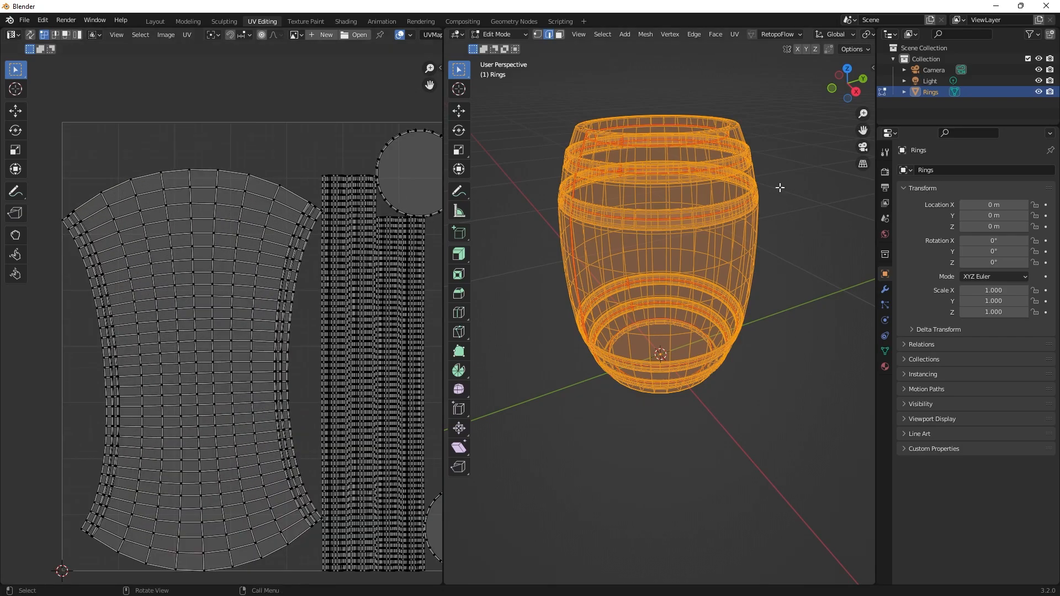
pyautogui.scroll(1, 234, 255)
pyautogui.scroll(-4, 390, 184)
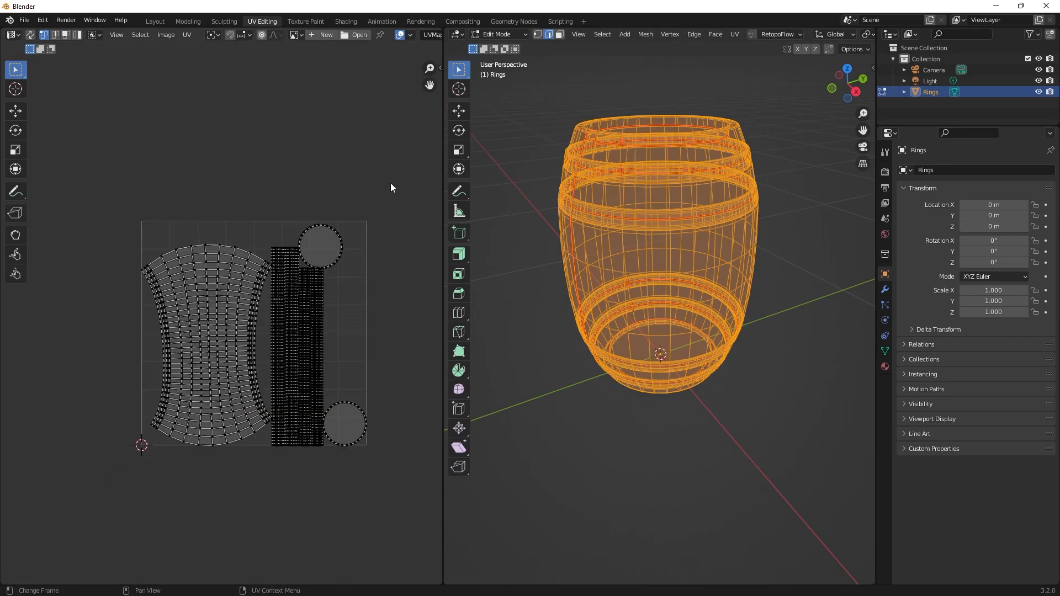
pyautogui.scroll(2, 337, 225)
pyautogui.scroll(2, 315, 249)
pyautogui.keyDown('shift'); pyautogui.moveTo(356, 257); pyautogui.dragTo(227, 241, button='middle'); pyautogui.keyUp('shift')
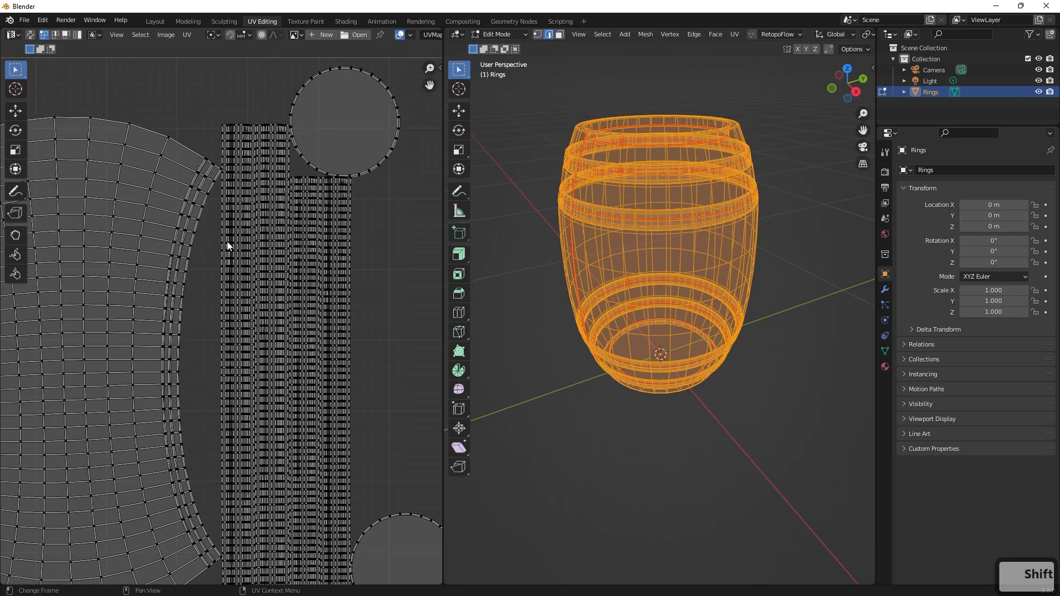
pyautogui.scroll(-1, 227, 241)
pyautogui.scroll(1, 310, 240)
pyautogui.scroll(1, 311, 240)
pyautogui.scroll(-2, 333, 241)
pyautogui.scroll(-2, 334, 240)
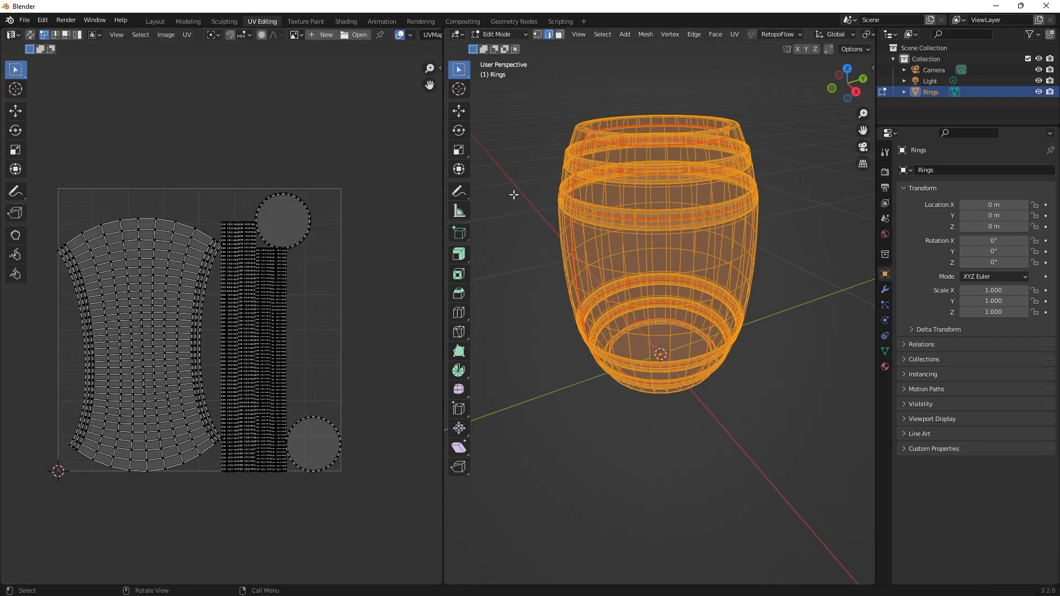
# Deselect all of the barrel's geometry and return to the Layout workspace to view the shaded barrel in object mode.
pyautogui.moveTo(513, 194); pyautogui.dragTo(496, 226, button='middle')
pyautogui.click(495, 226)
pyautogui.scroll(2, 500, 221)
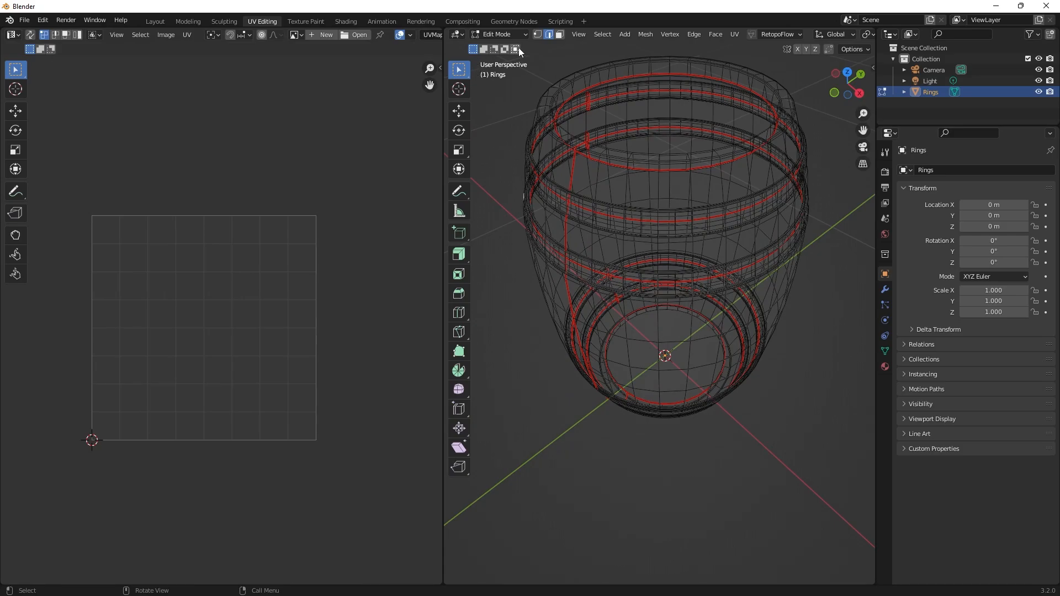
pyautogui.click(155, 21)
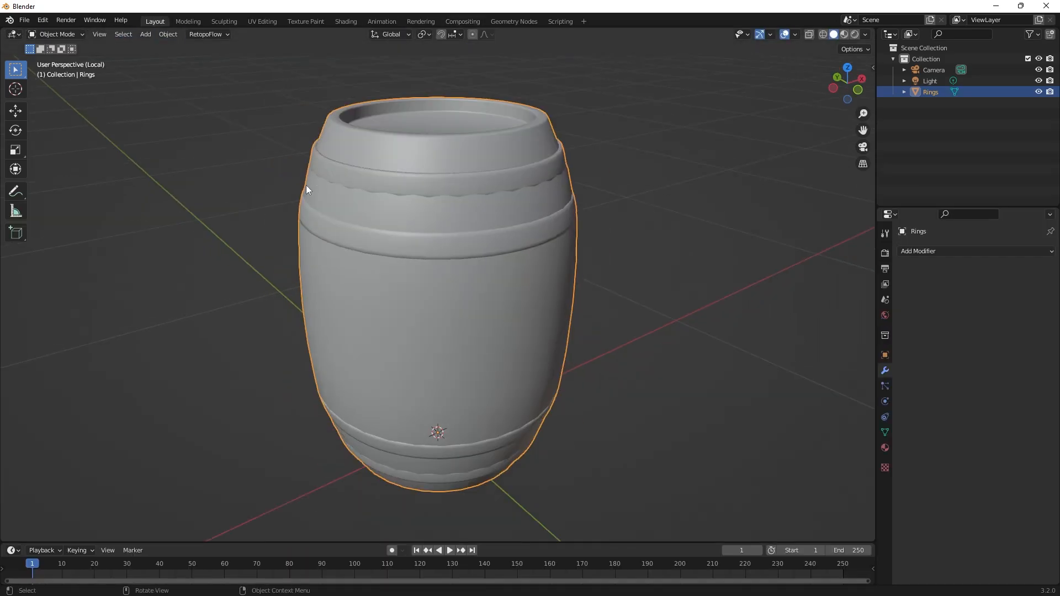
pyautogui.moveTo(306, 189); pyautogui.dragTo(502, 194, button='middle')
pyautogui.scroll(1, 457, 206)
pyautogui.scroll(-2, 501, 194)
# Add a Subdivision Surface modifier to the joined barrel and deselect the object.
pyautogui.click(928, 251)
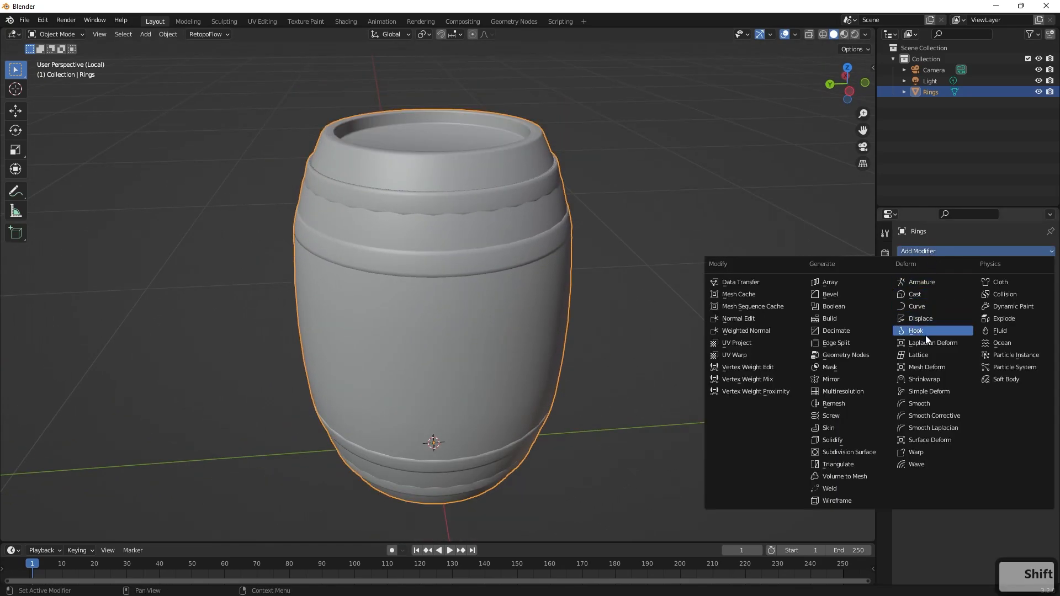
pyautogui.click(869, 452)
pyautogui.click(651, 313)
pyautogui.moveTo(652, 313); pyautogui.dragTo(722, 300, button='middle')
pyautogui.scroll(-3, 701, 299)
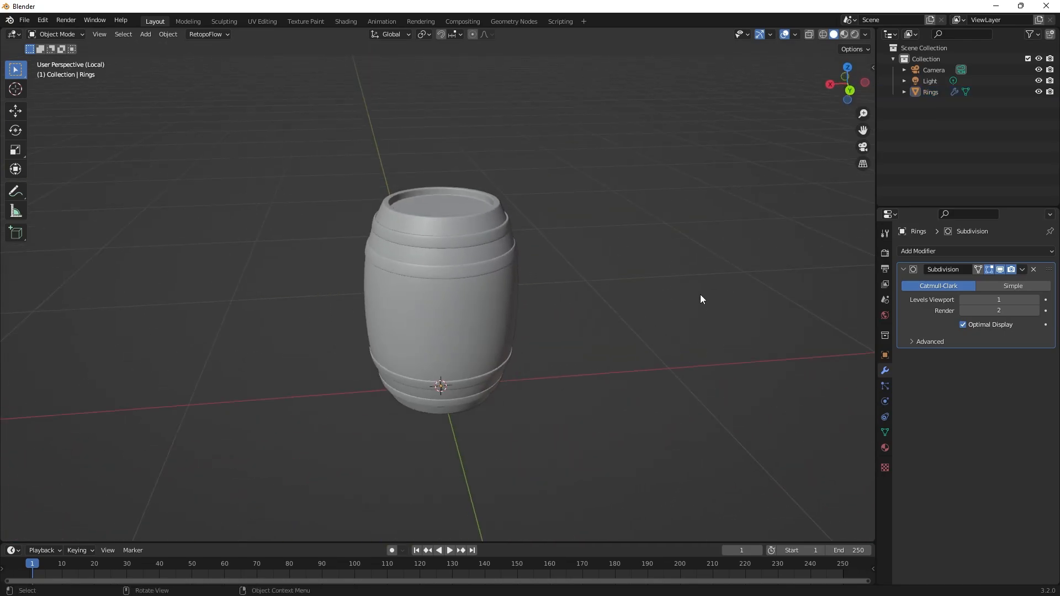
pyautogui.scroll(1, 699, 299)
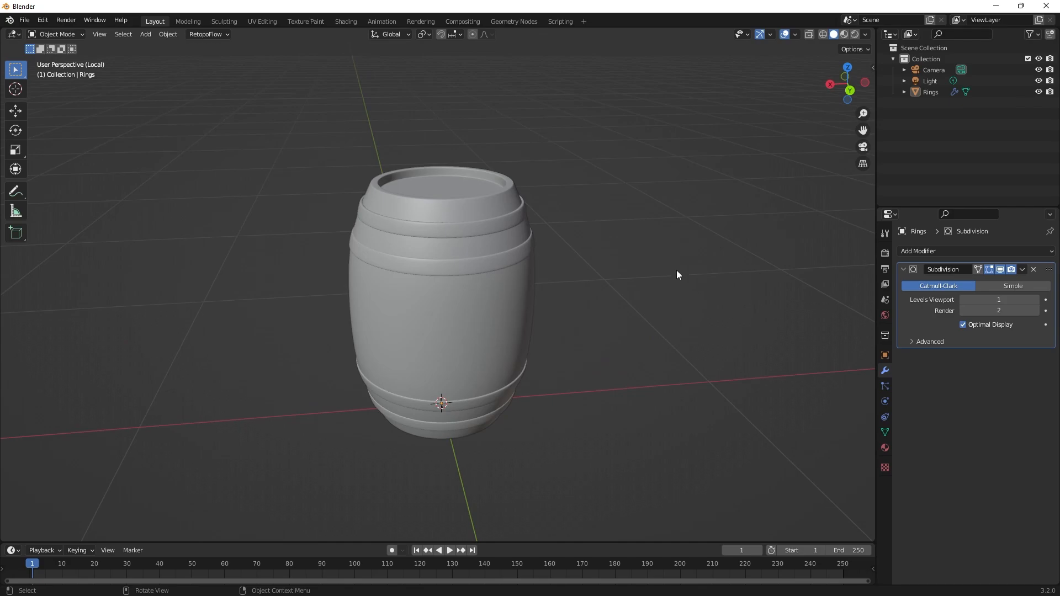
# Switch to the Chrome window with the Google image search and search for "wood texture".
pyautogui.press('super')
pyautogui.moveTo(140, 583)
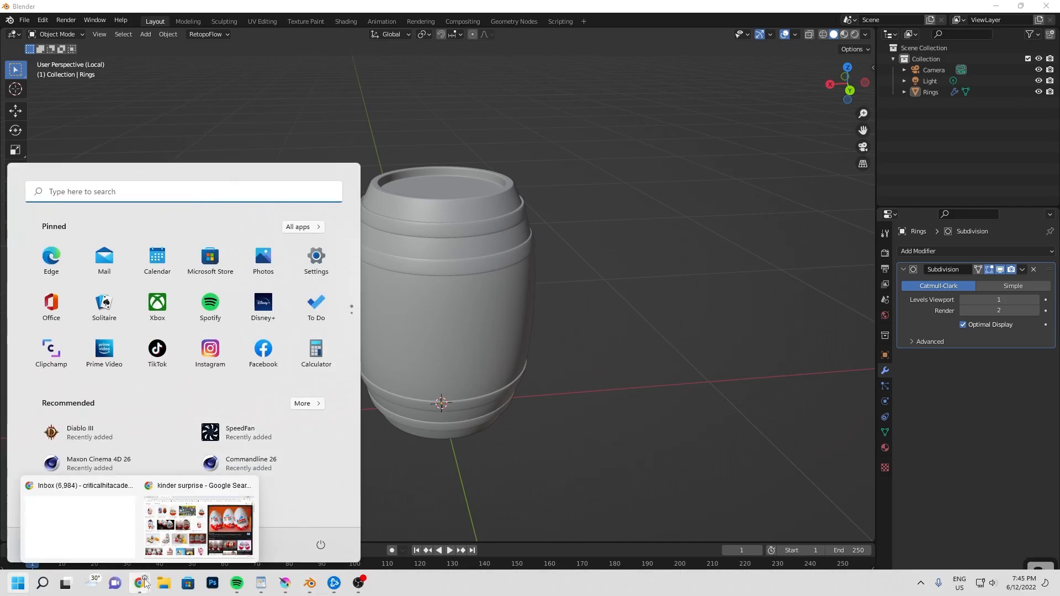
pyautogui.click(221, 505)
pyautogui.tripleClick(136, 75)
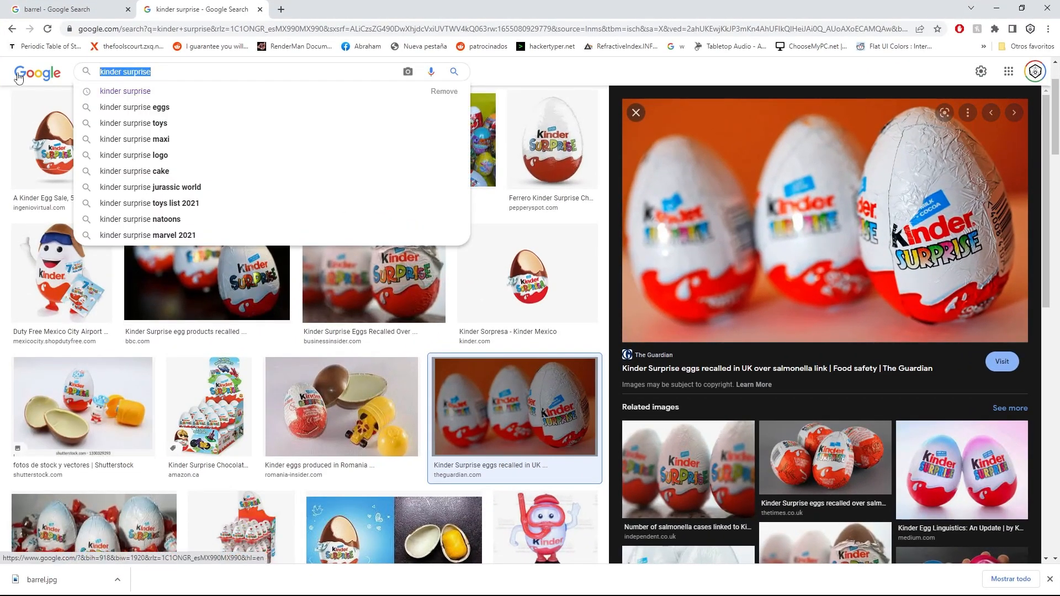
pyautogui.write('wood texture')
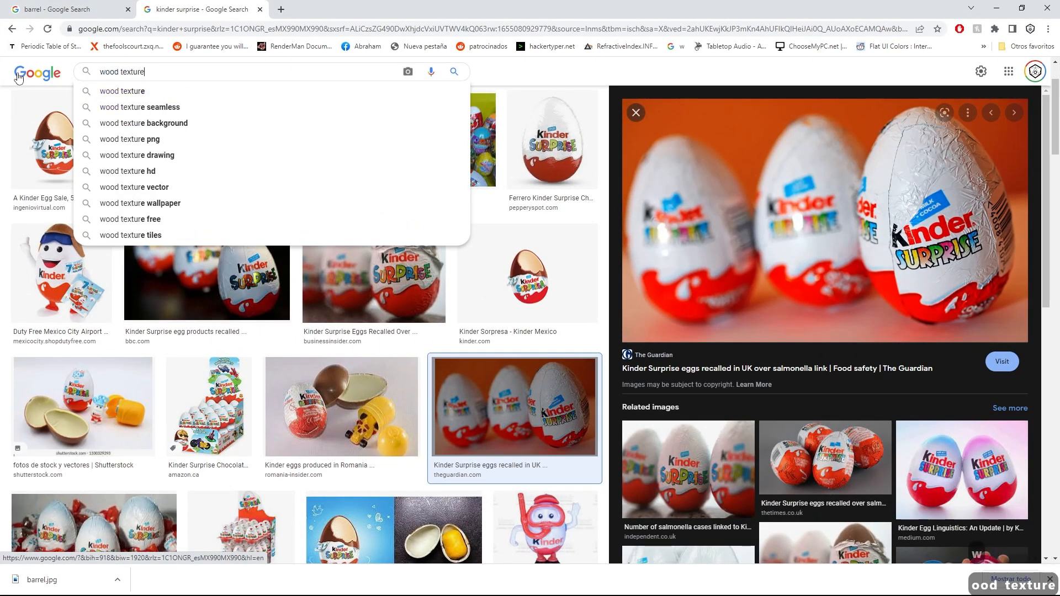
pyautogui.press('Return')
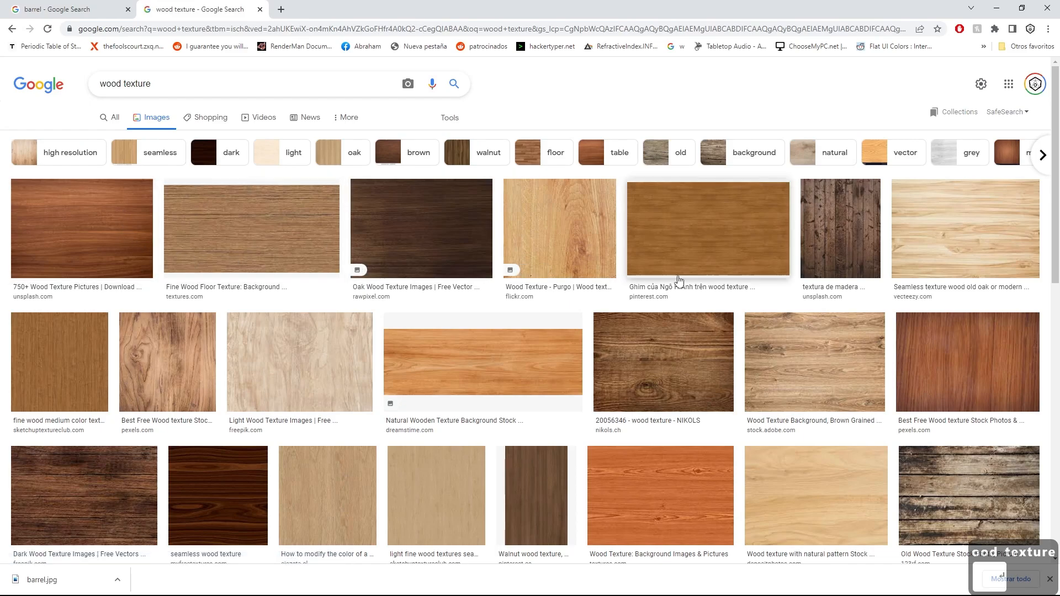
# Open the dark vertical wood plank texture from Unsplash and start saving the image.
pyautogui.click(817, 229)
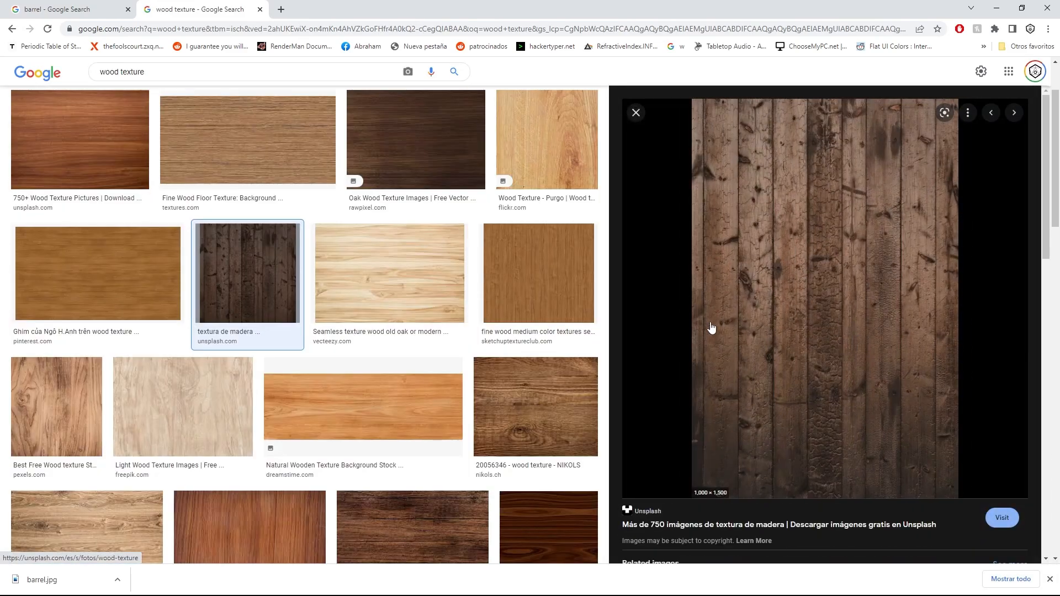
pyautogui.rightClick(867, 234)
pyautogui.click(724, 351)
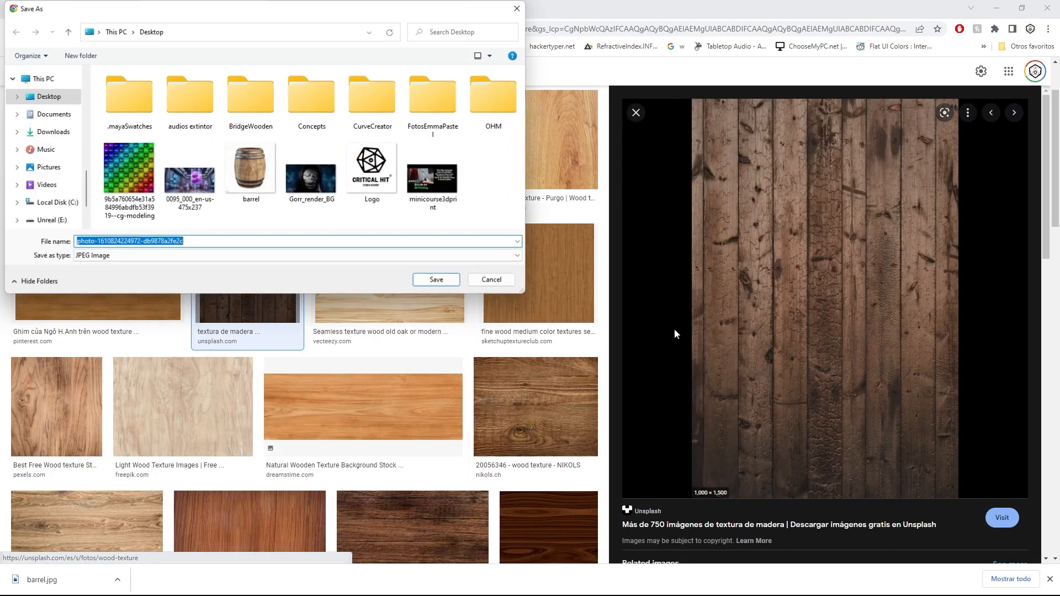
# Set the save location to the UC_BlenderMayago project's Blender_Basics\scenes\textures folder.
pyautogui.scroll(6, 66, 113)
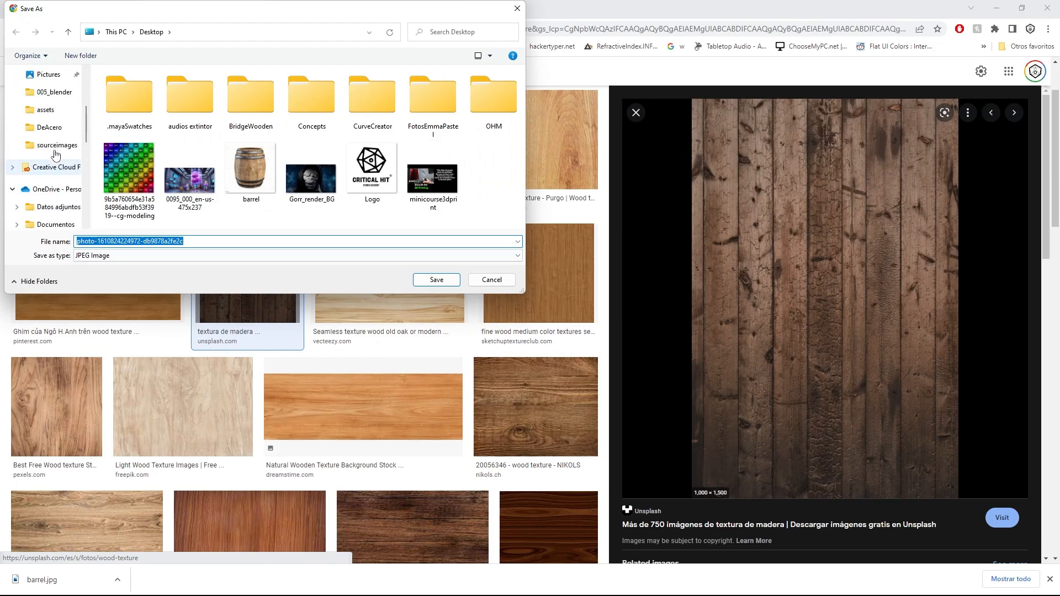
pyautogui.scroll(-2, 65, 173)
pyautogui.click(57, 162)
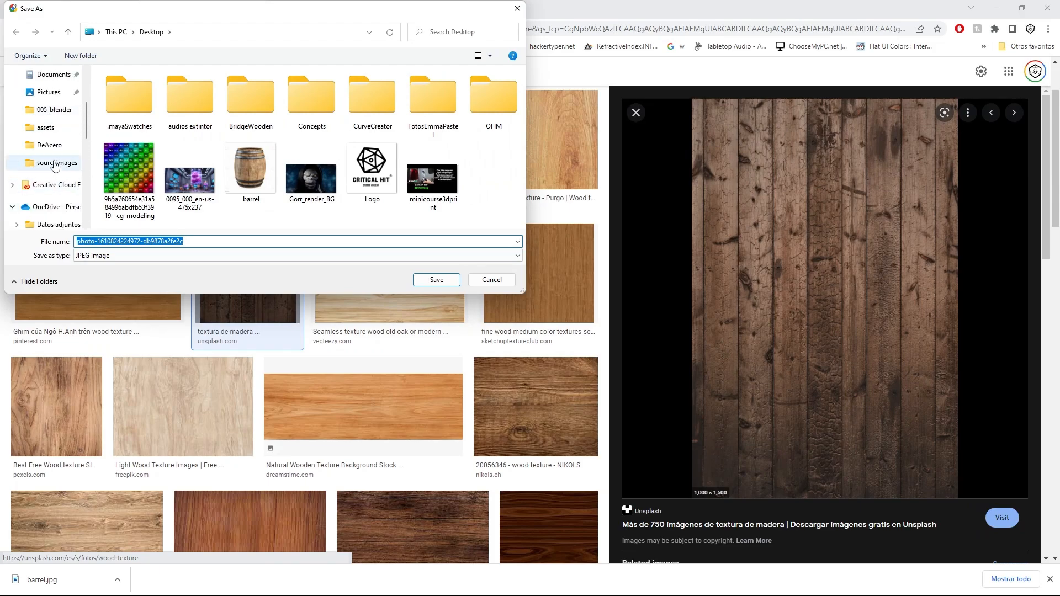
pyautogui.click(126, 33)
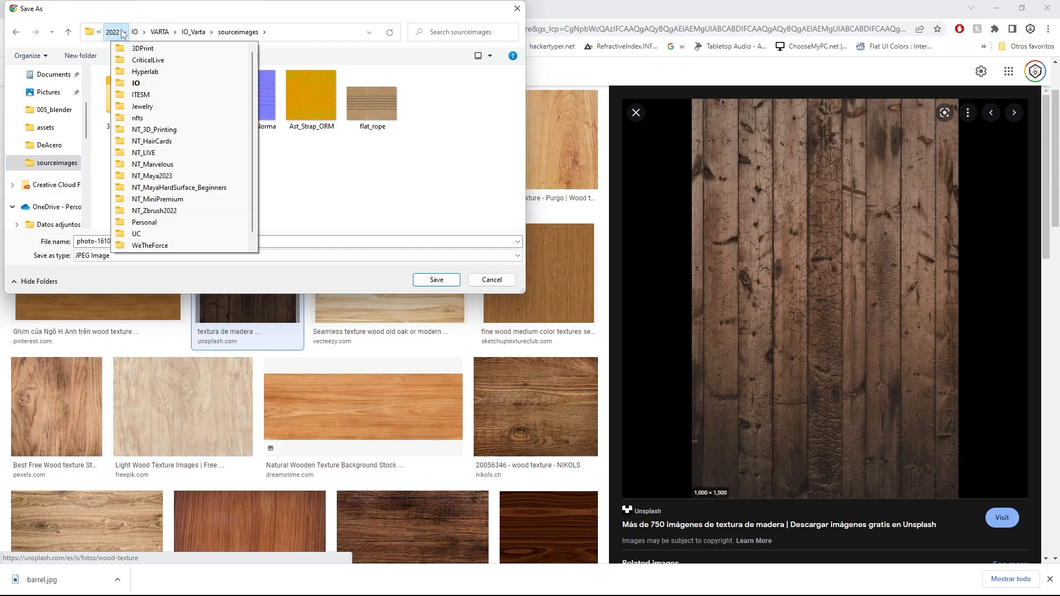
pyautogui.click(116, 33)
pyautogui.doubleClick(143, 124)
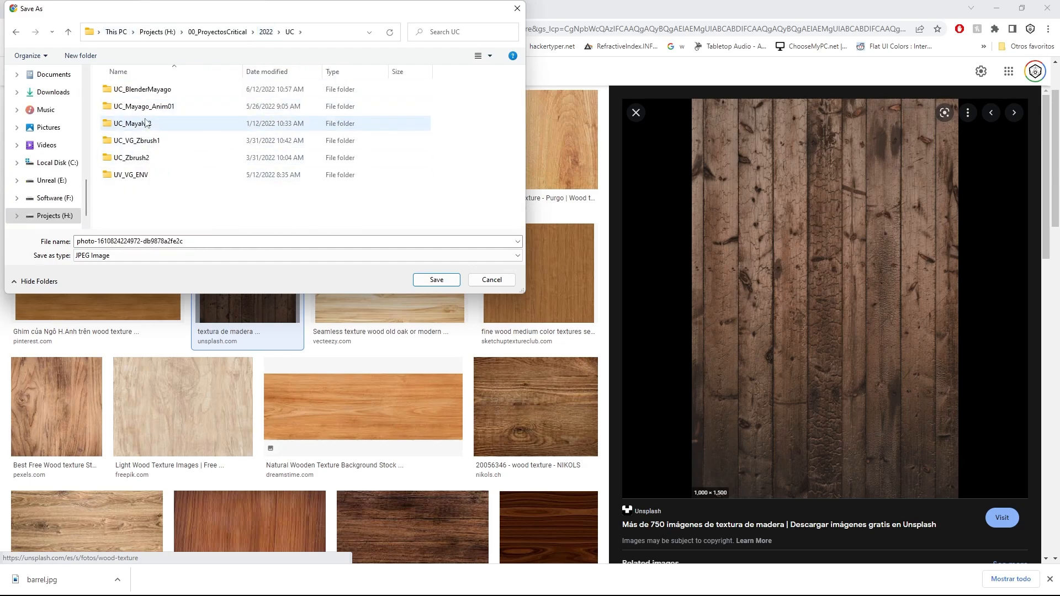
pyautogui.doubleClick(158, 96)
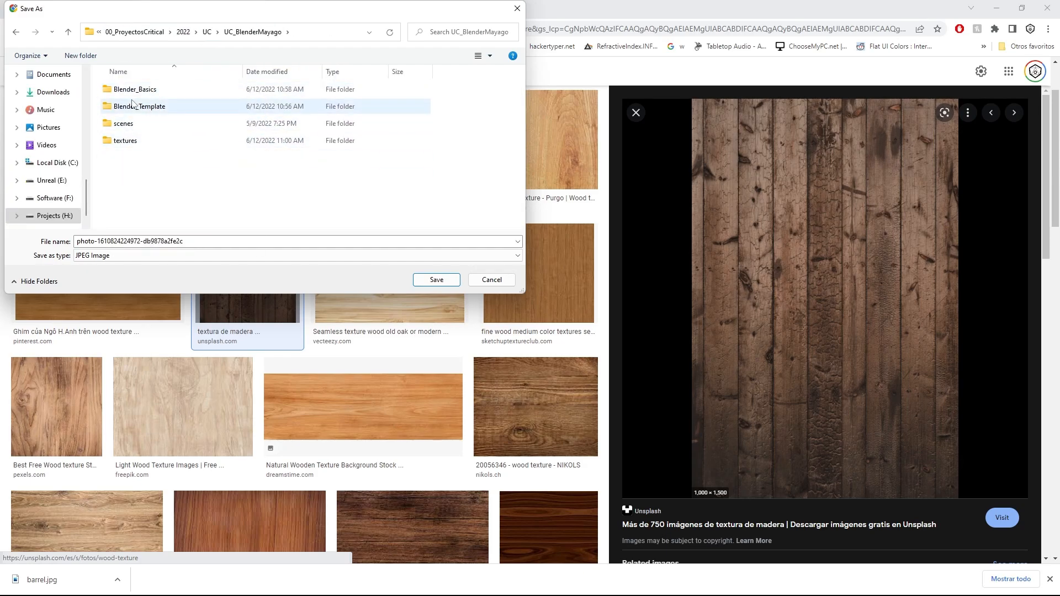
pyautogui.click(133, 92)
pyautogui.doubleClick(133, 92)
pyautogui.scroll(-2, 140, 160)
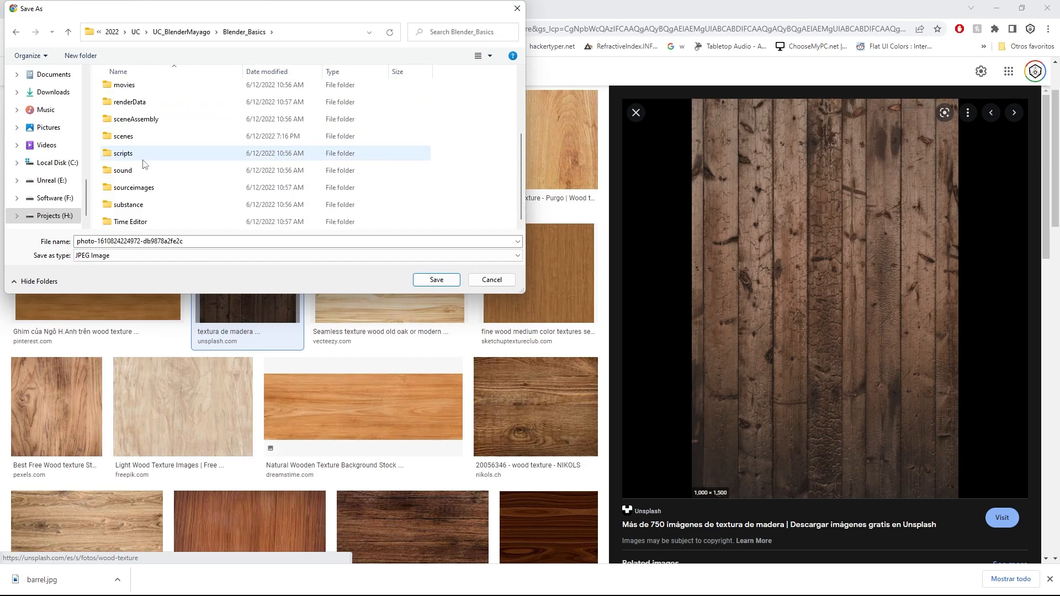
pyautogui.doubleClick(143, 139)
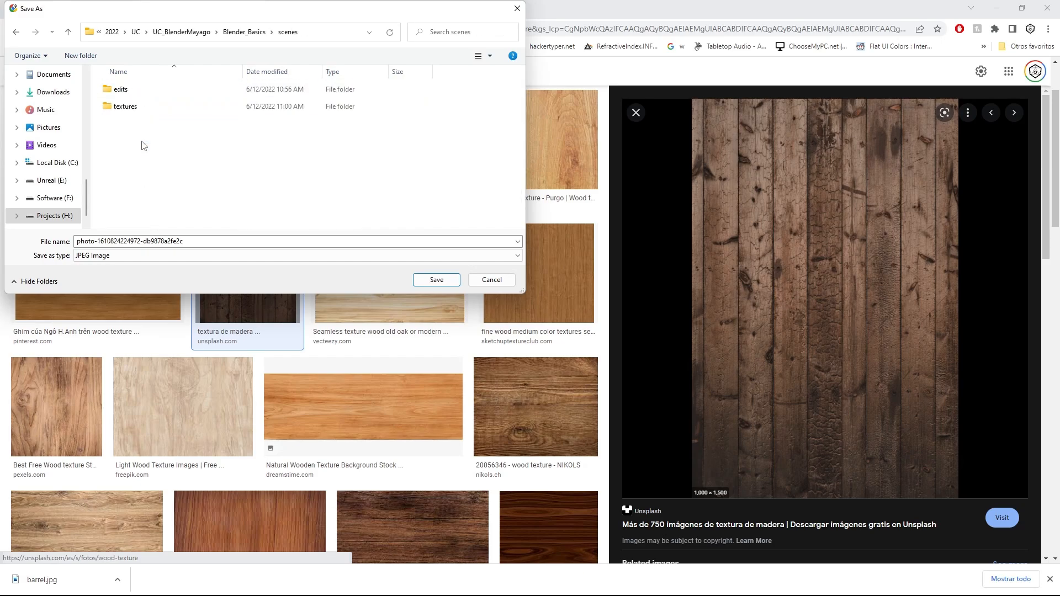
pyautogui.doubleClick(143, 105)
# Name the image file Wood_texture and save it as a JPEG in the textures folder.
pyautogui.doubleClick(202, 241)
pyautogui.write('Wo')
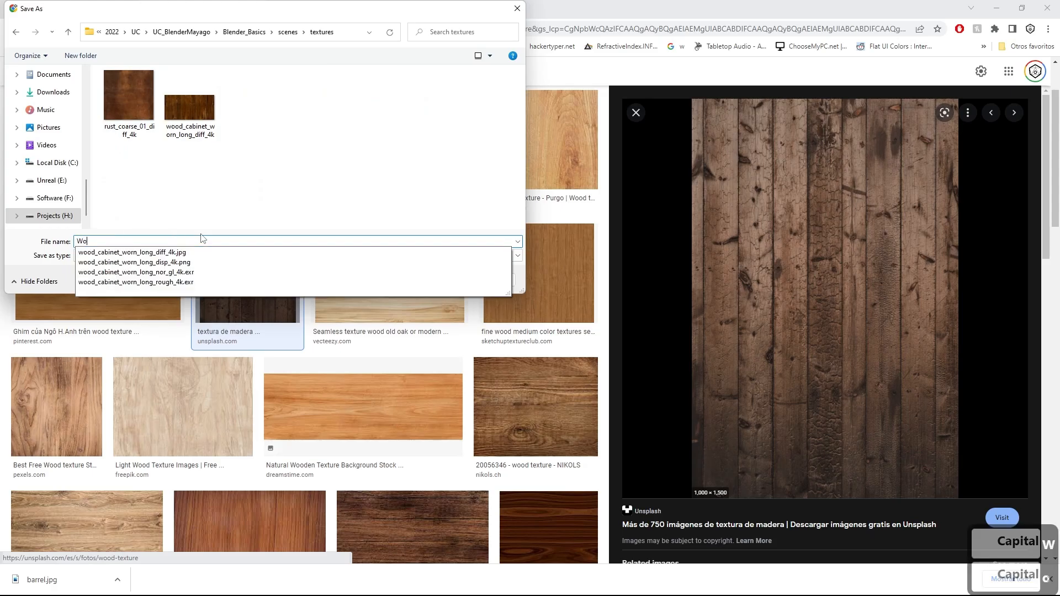
pyautogui.write('od?Tex')
pyautogui.press('BackSpace')
pyautogui.press('BackSpace')
pyautogui.press('BackSpace')
pyautogui.press('BackSpace')
pyautogui.write('_t')
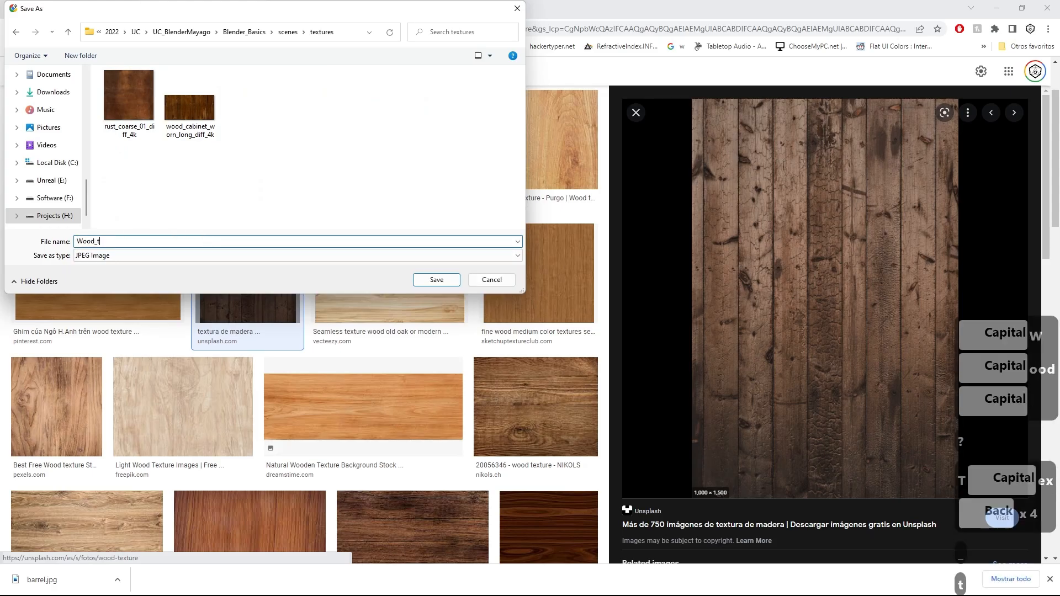
pyautogui.write('exture')
pyautogui.press('Return')
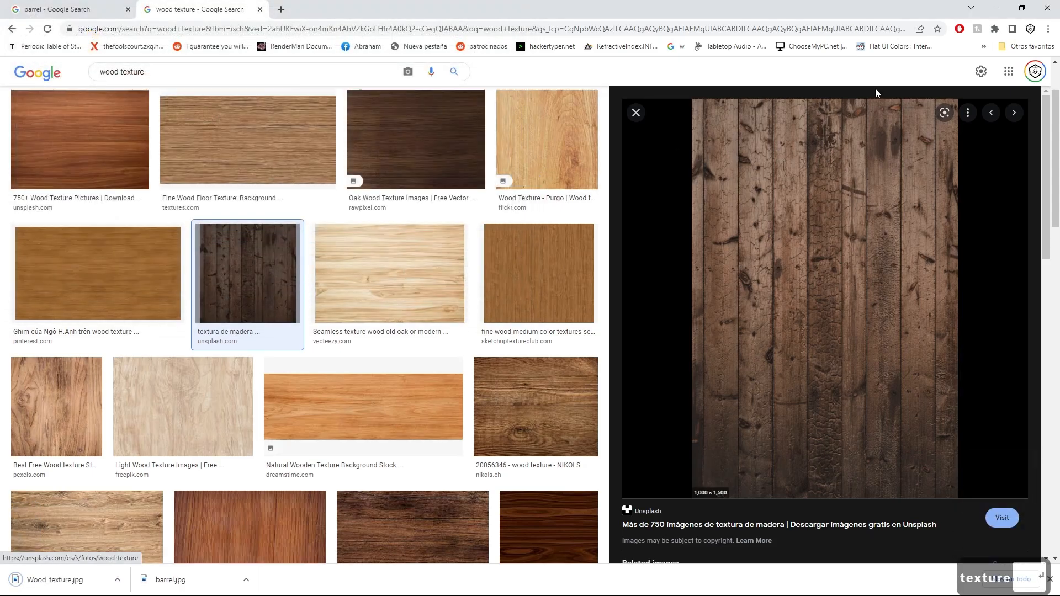
# Switch back to Blender and select the joined barrel object in the Layout workspace.
pyautogui.click(996, 8)
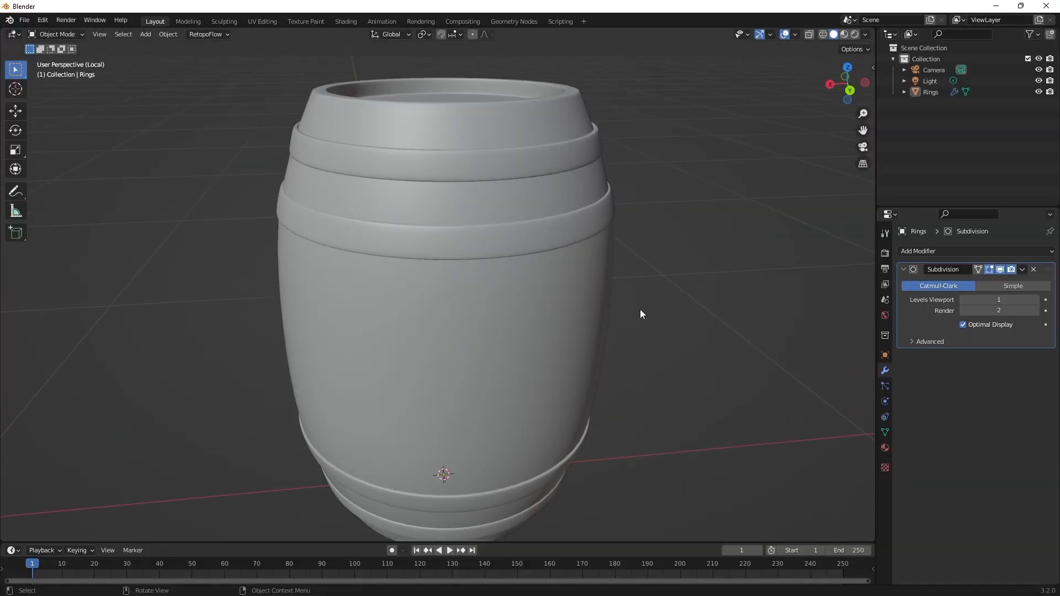
pyautogui.scroll(-2, 643, 310)
pyautogui.scroll(2, 643, 310)
pyautogui.moveTo(692, 308); pyautogui.dragTo(643, 277, button='middle')
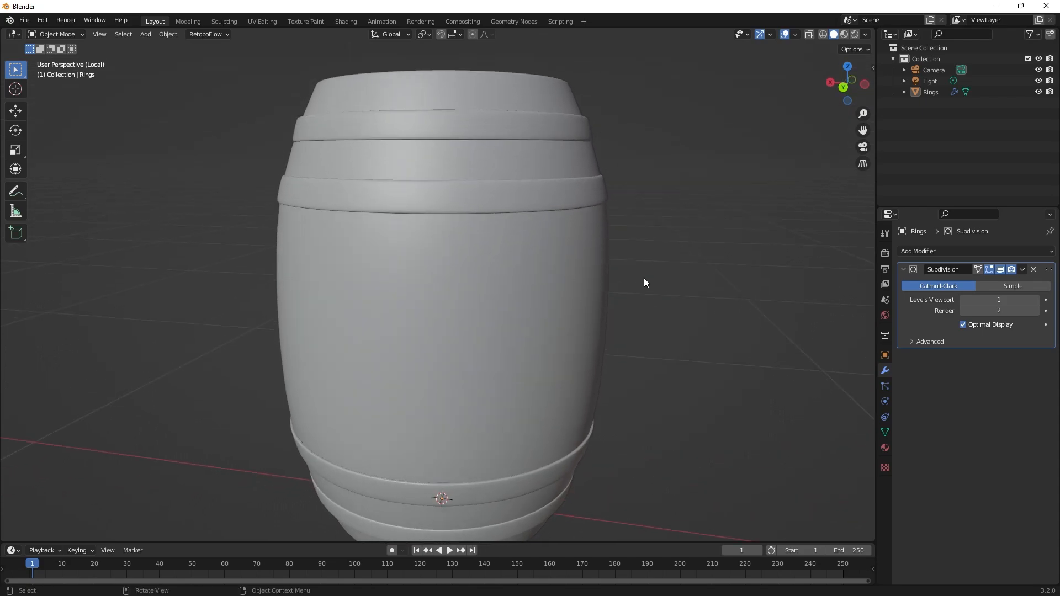
pyautogui.scroll(-3, 644, 278)
pyautogui.moveTo(595, 317); pyautogui.dragTo(677, 315, button='middle')
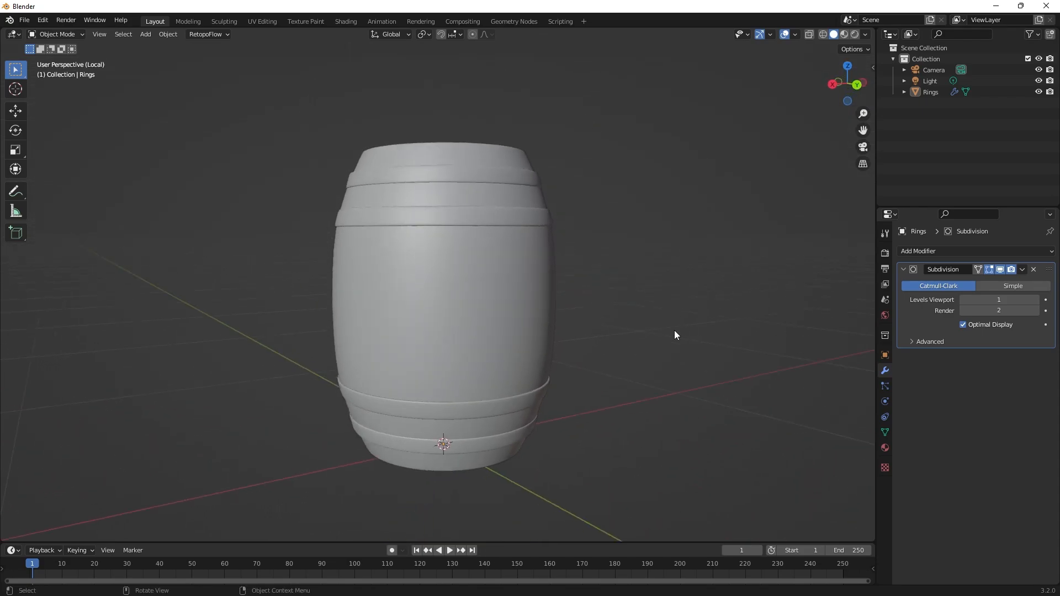
pyautogui.click(395, 284)
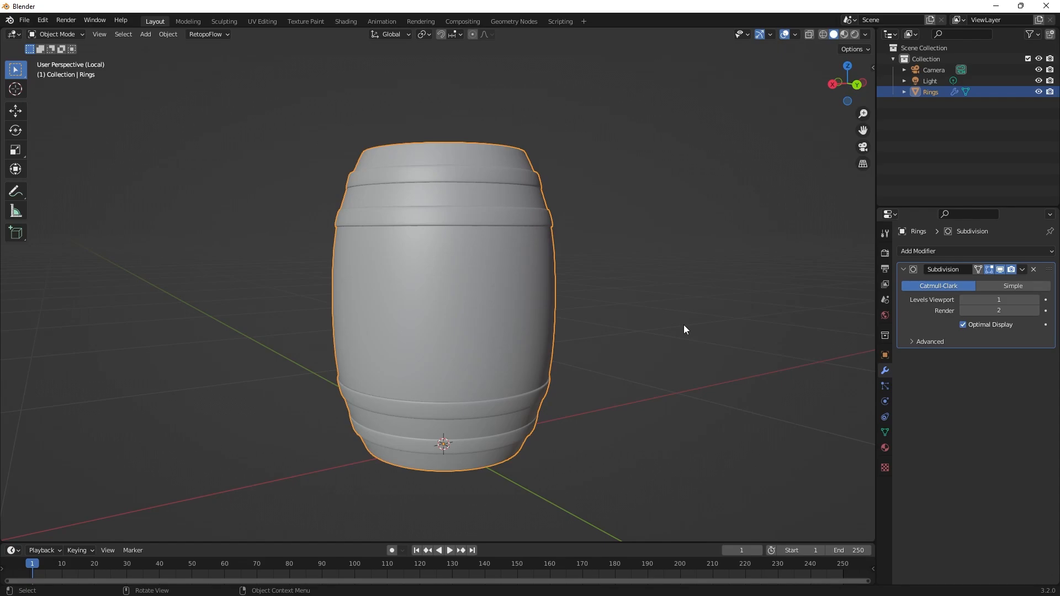
# Create a new material on the selected barrel and name it M_Barrel.
pyautogui.scroll(-3, 710, 324)
pyautogui.moveTo(710, 324); pyautogui.dragTo(581, 374, button='middle')
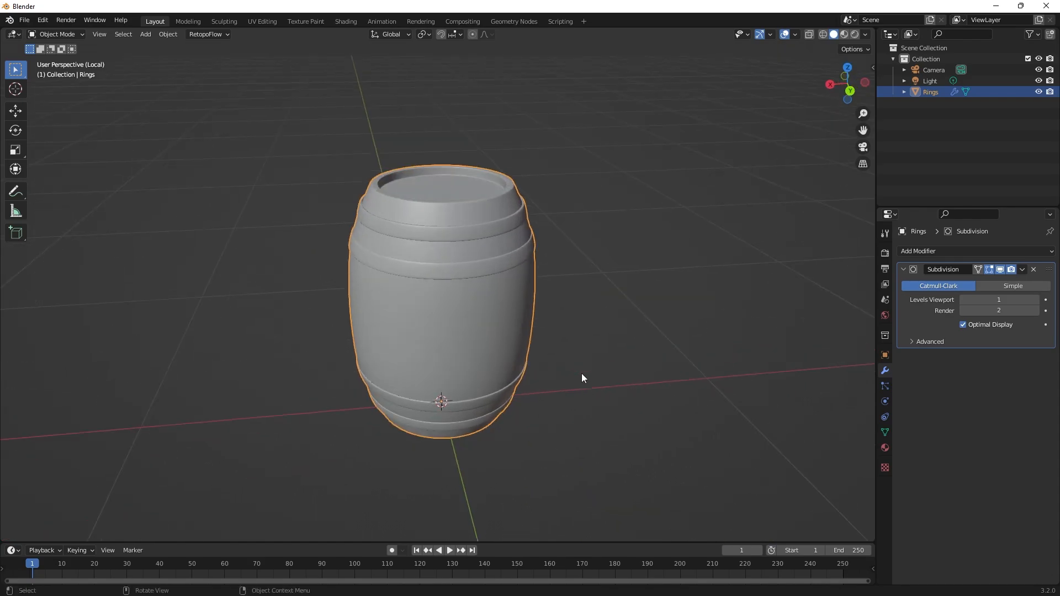
pyautogui.scroll(2, 634, 337)
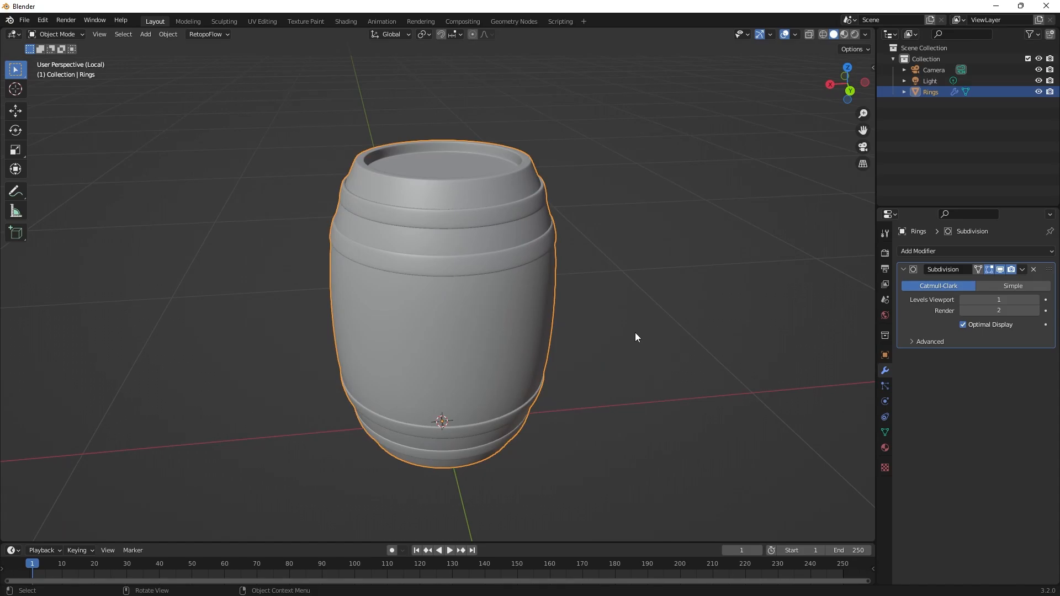
pyautogui.moveTo(758, 395); pyautogui.dragTo(624, 350, button='middle')
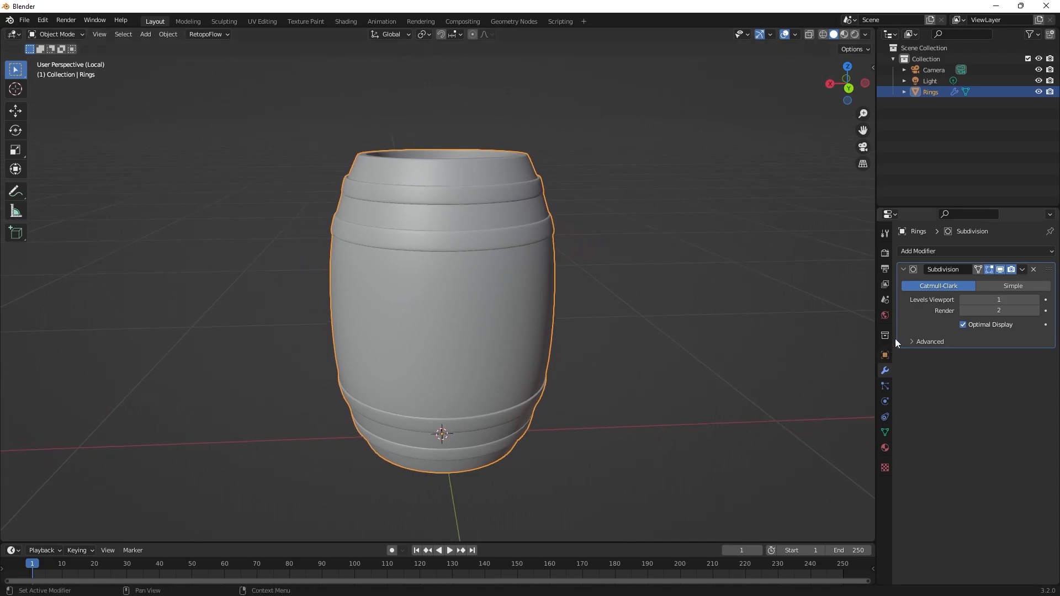
pyautogui.click(884, 448)
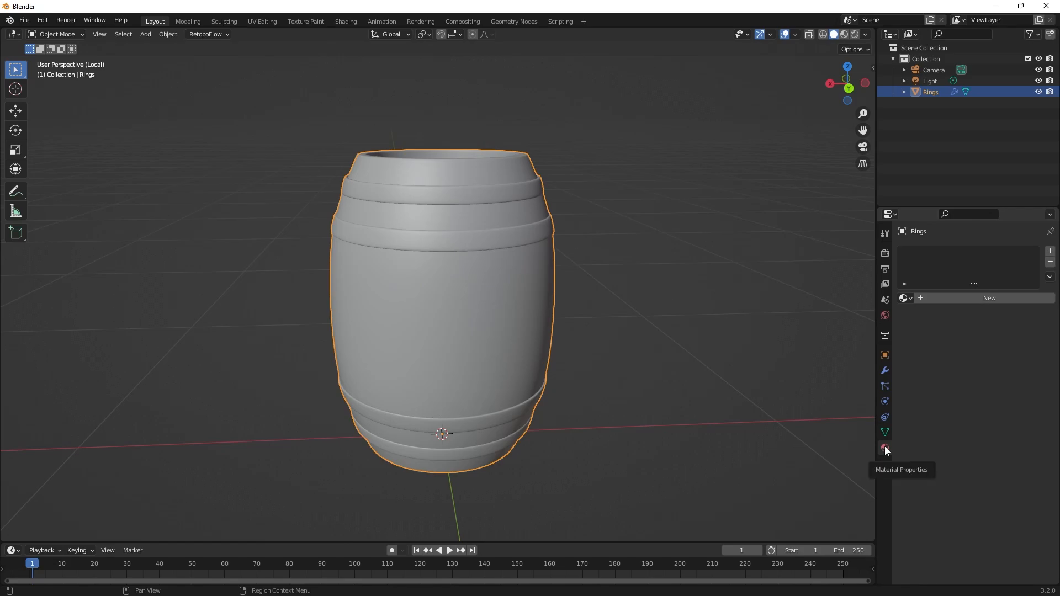
pyautogui.click(945, 297)
pyautogui.click(959, 299)
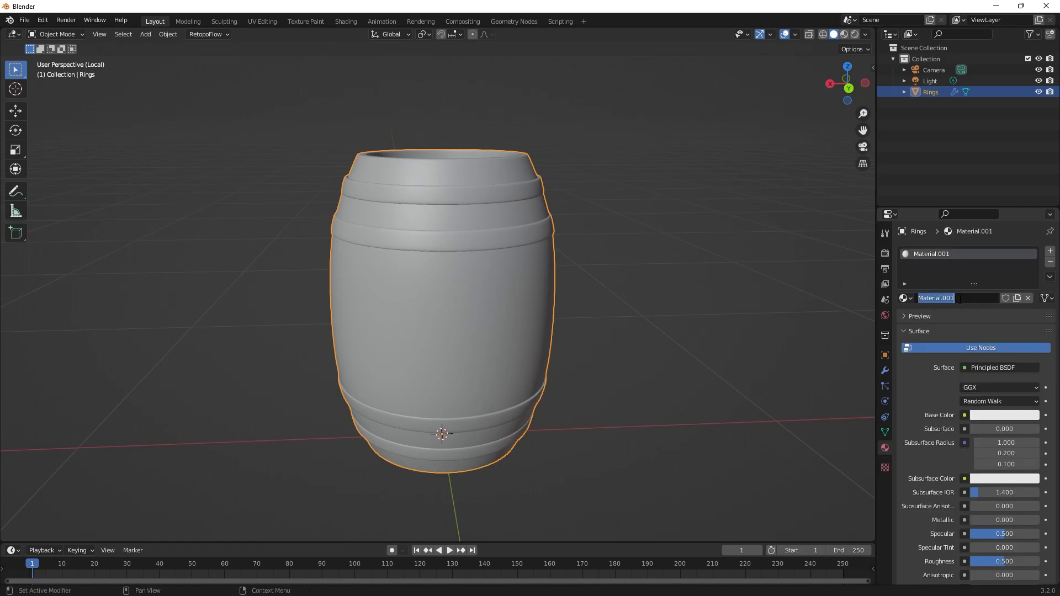
pyautogui.write('M')
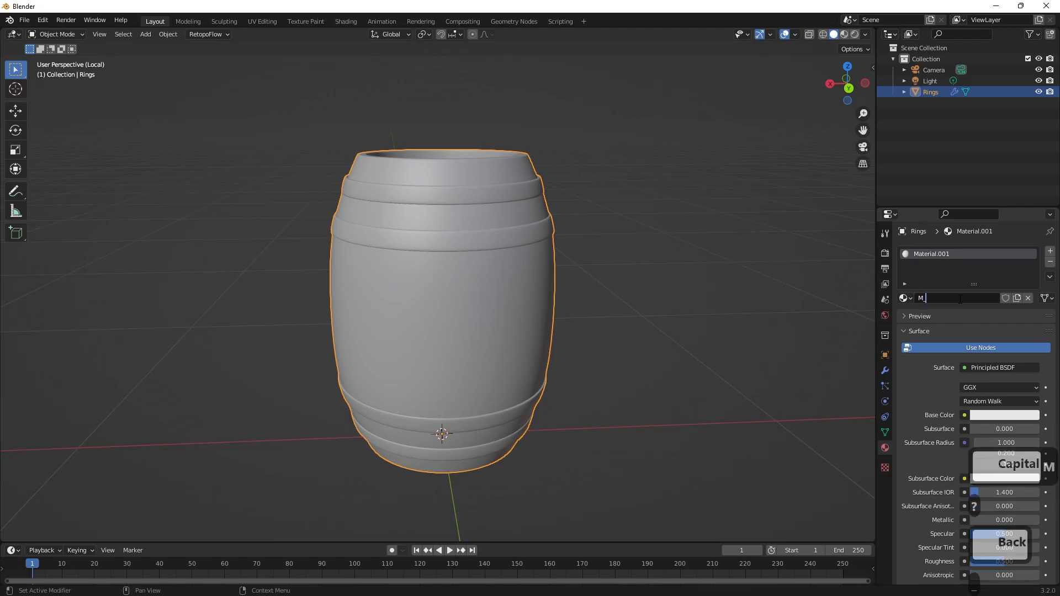
pyautogui.write('_Barrel')
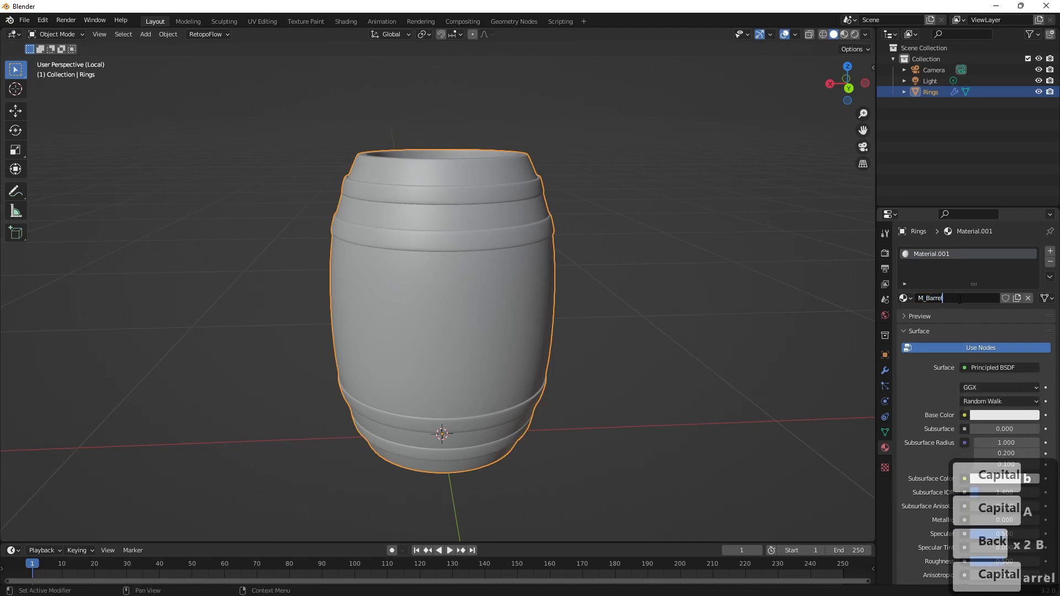
pyautogui.press('Return')
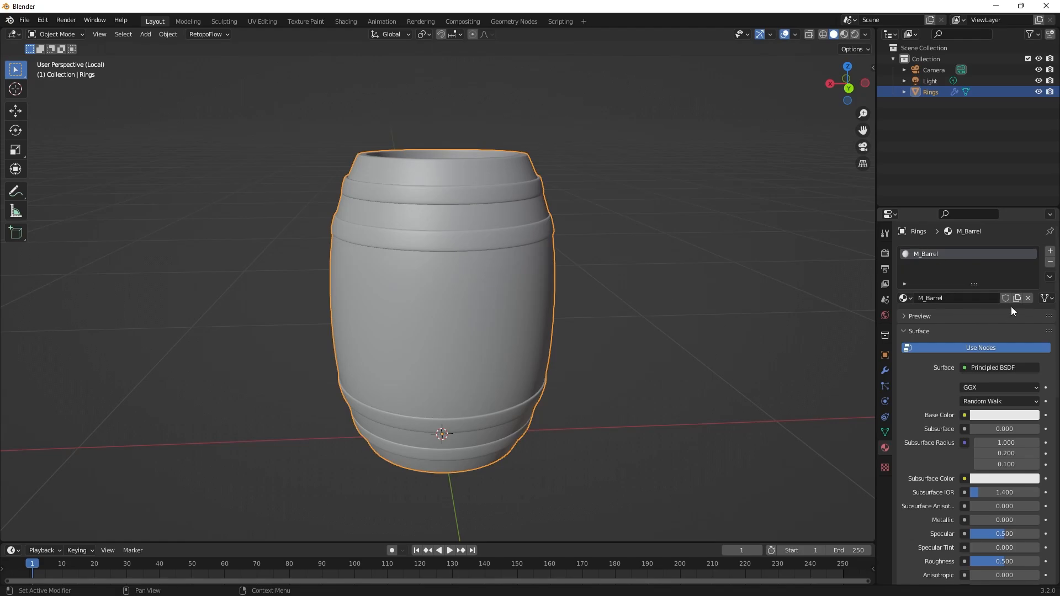
# Assign an Image Texture to the base color of M_Barrel and start opening an image file for it.
pyautogui.click(964, 415)
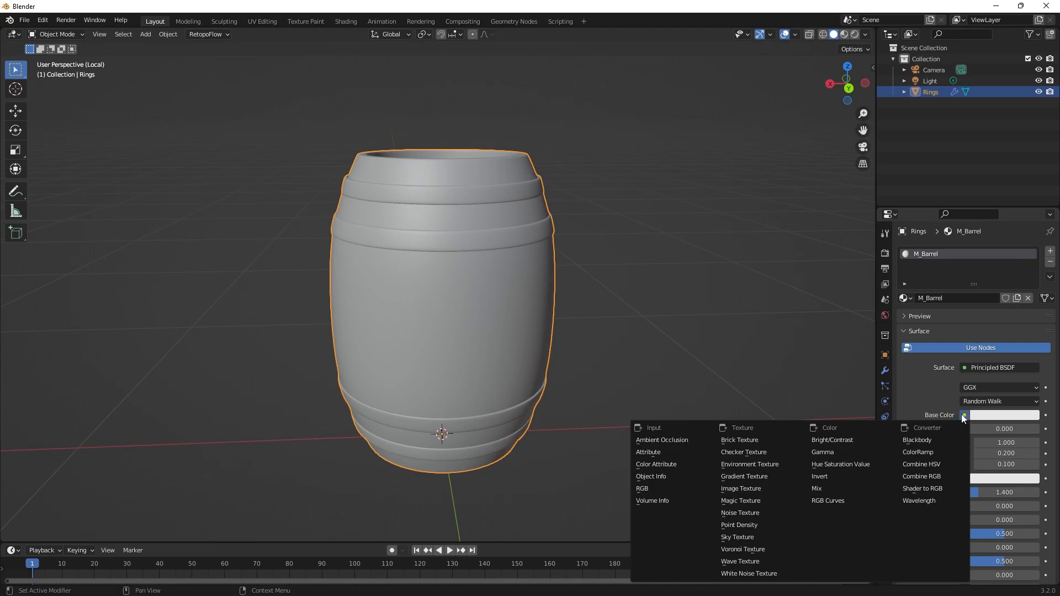
pyautogui.click(757, 490)
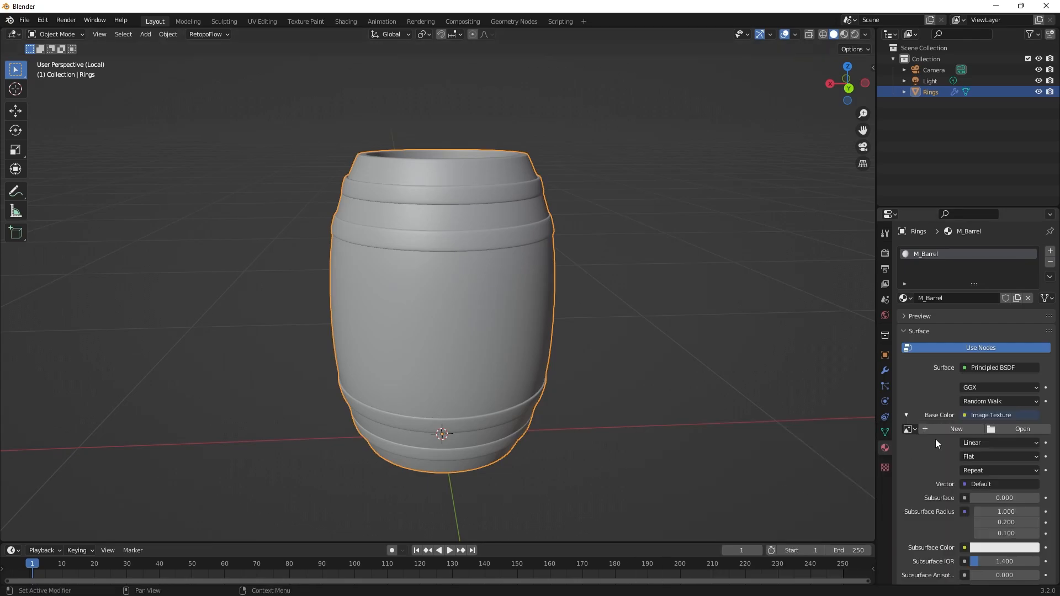
pyautogui.click(989, 429)
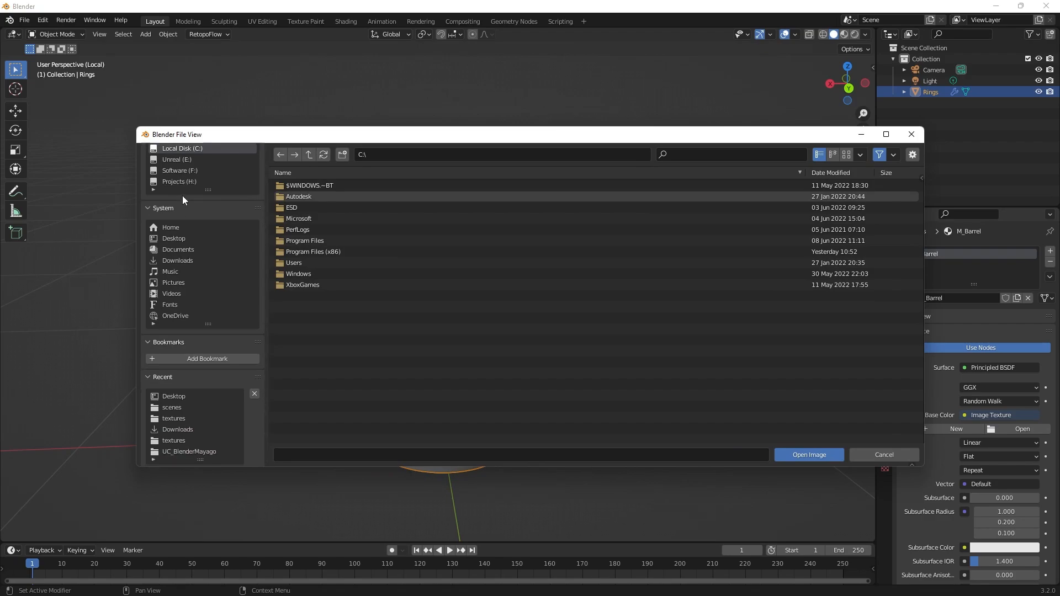
# Browse to the UC_BlenderMayago folder on the Projects (H:) drive, through 00_ProyectosCritical, 2022 and UC.
pyautogui.hotkey('alt', 'Tab')
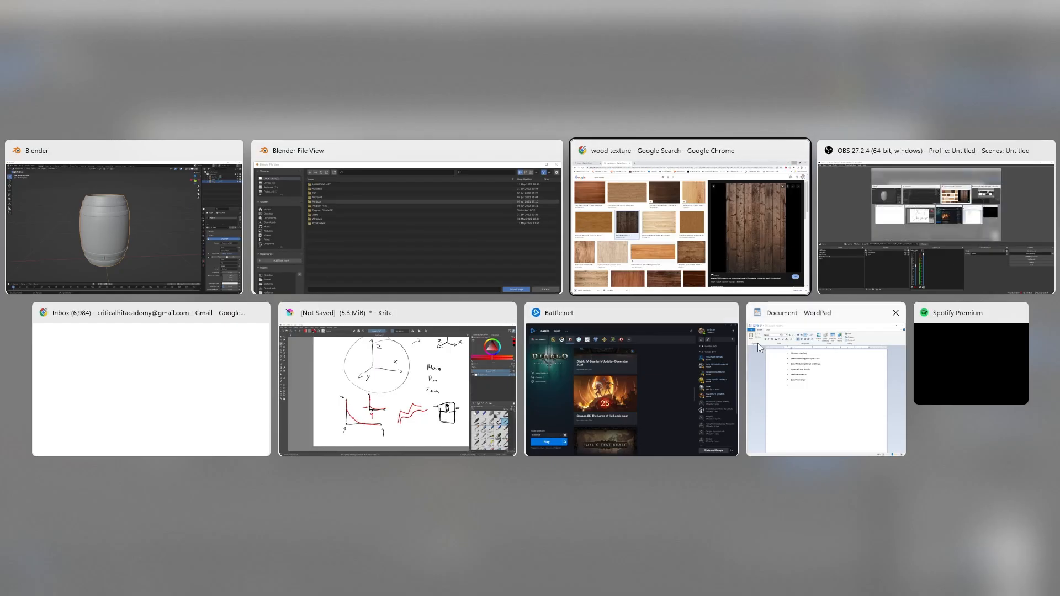
pyautogui.hotkey('alt', 'Tab')
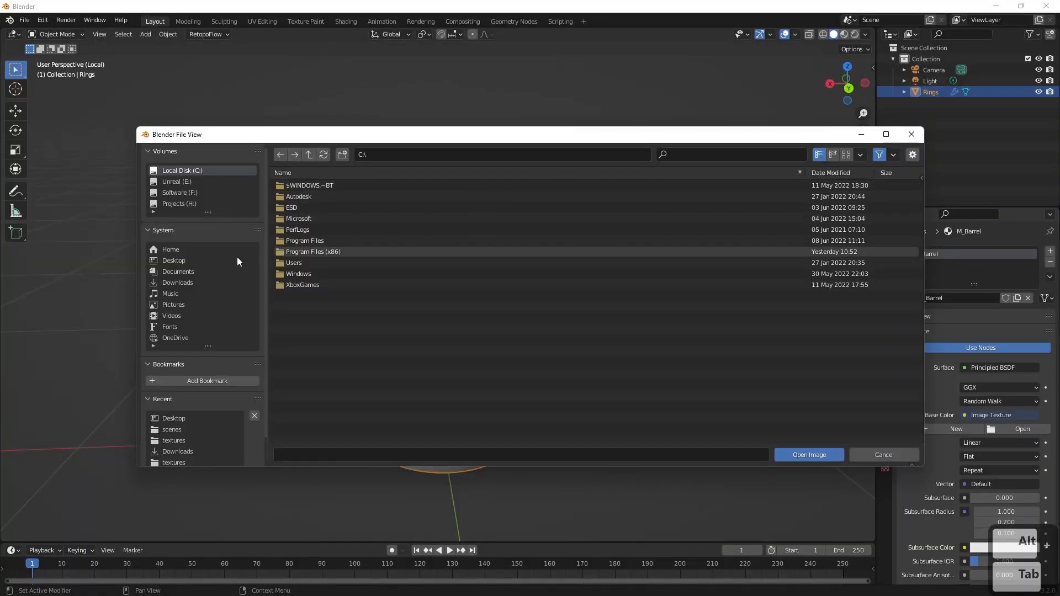
pyautogui.click(185, 202)
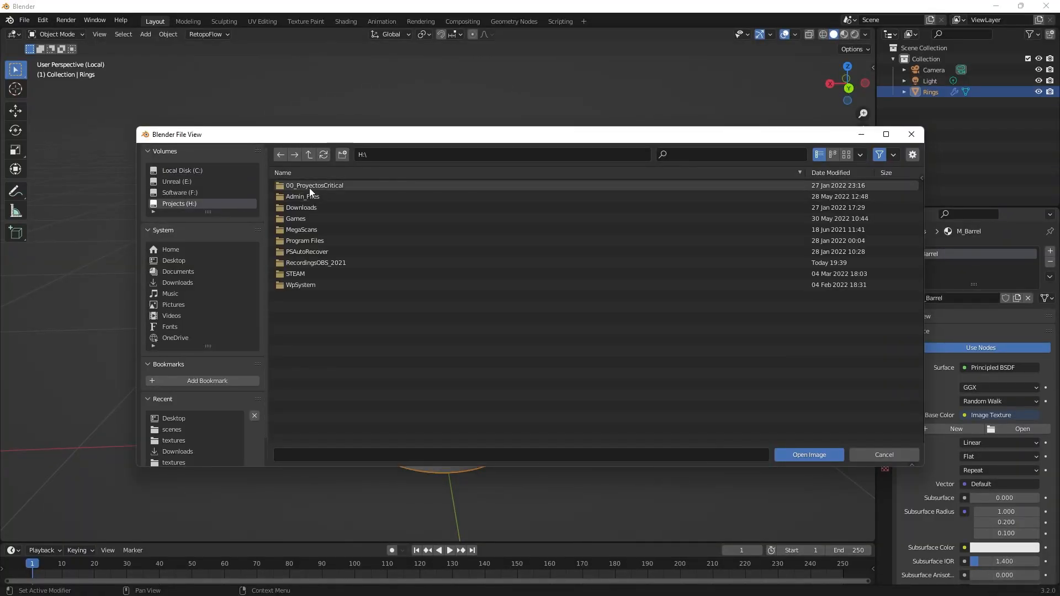
pyautogui.doubleClick(309, 186)
pyautogui.doubleClick(289, 208)
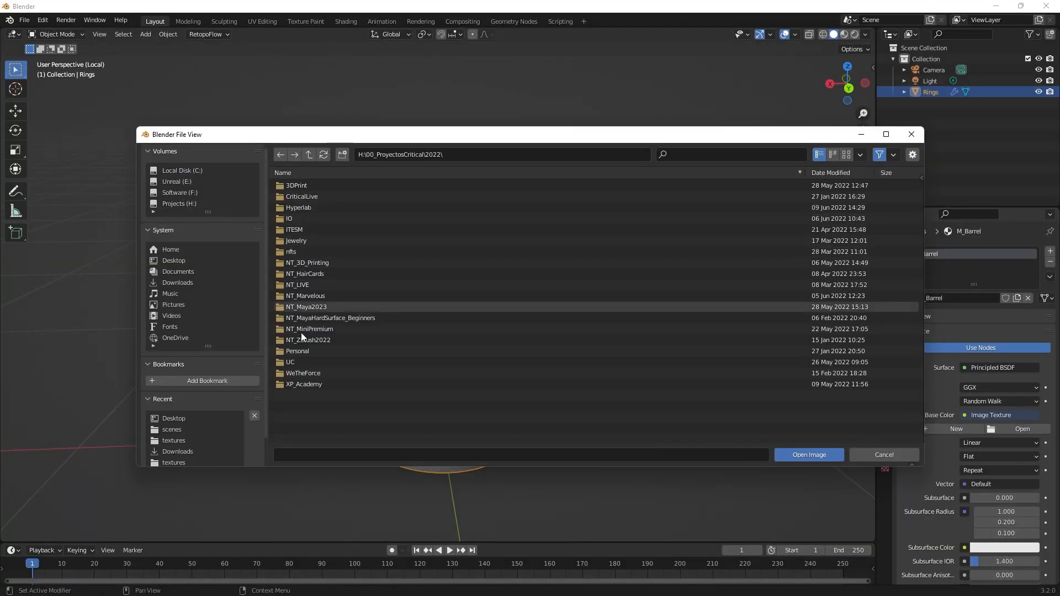
pyautogui.doubleClick(297, 361)
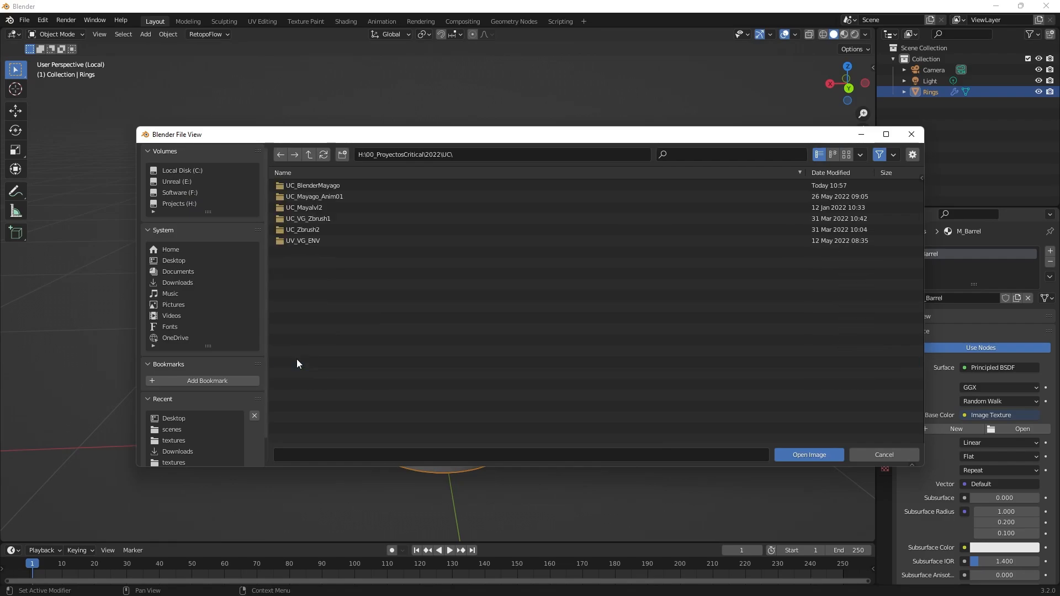
pyautogui.click(312, 173)
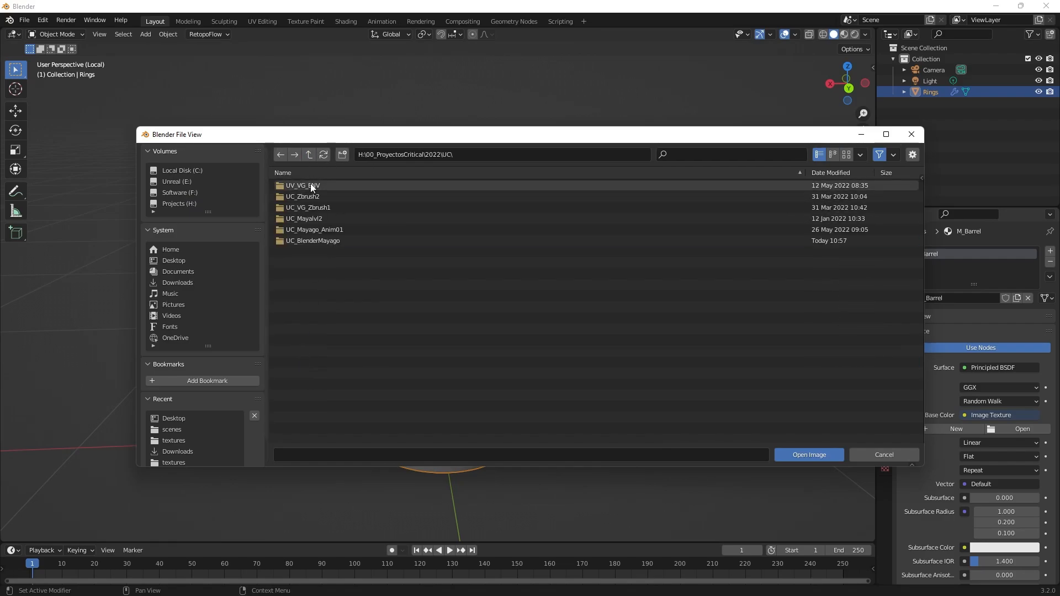
pyautogui.doubleClick(310, 241)
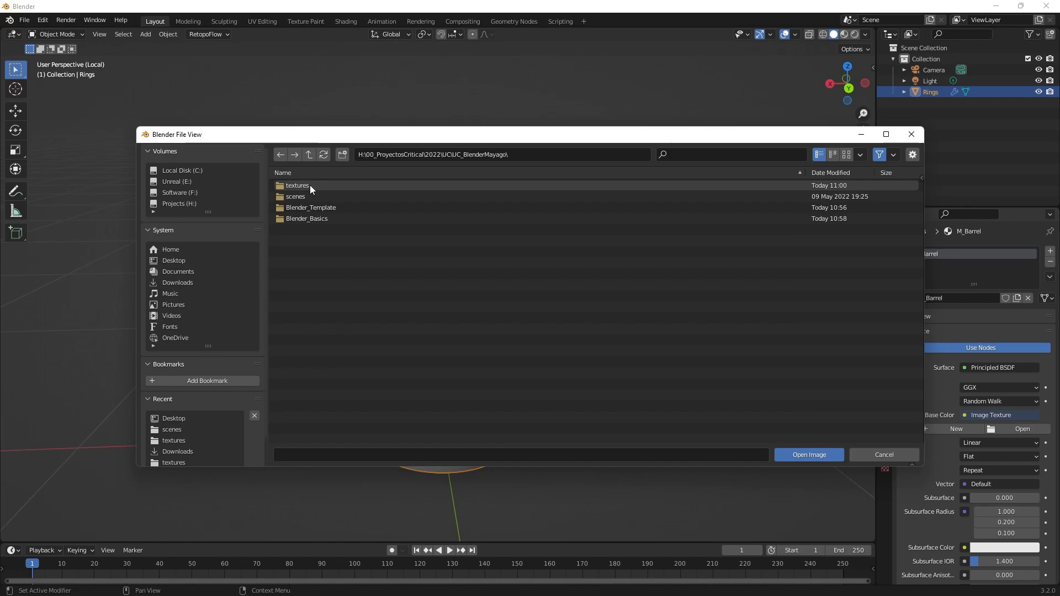
# Load Wood_texture.jpg from the Blender_Basics scenes textures folder as the base color image of M_Barrel.
pyautogui.doubleClick(304, 218)
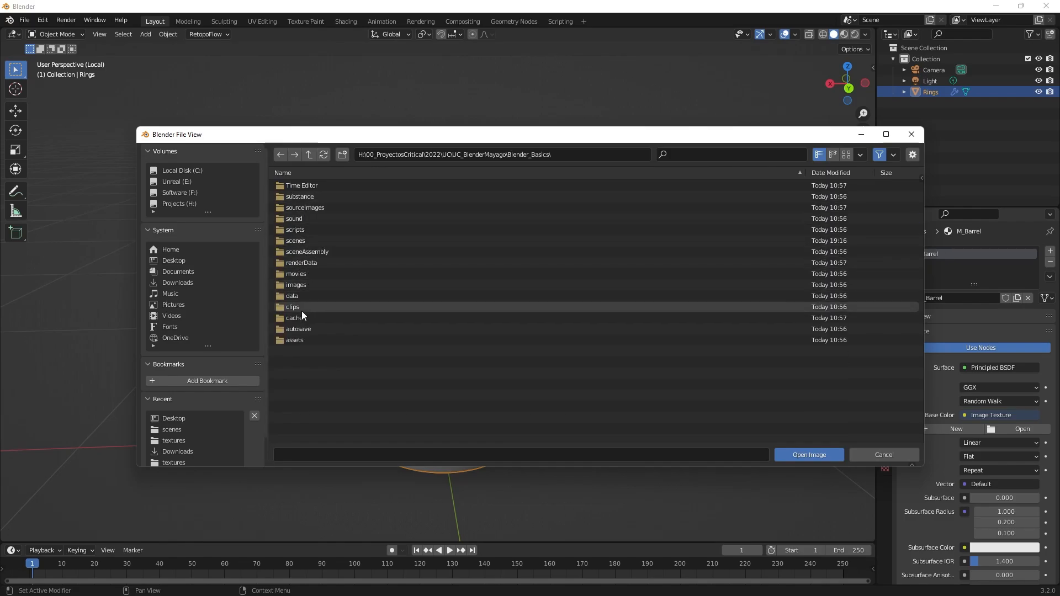
pyautogui.doubleClick(303, 240)
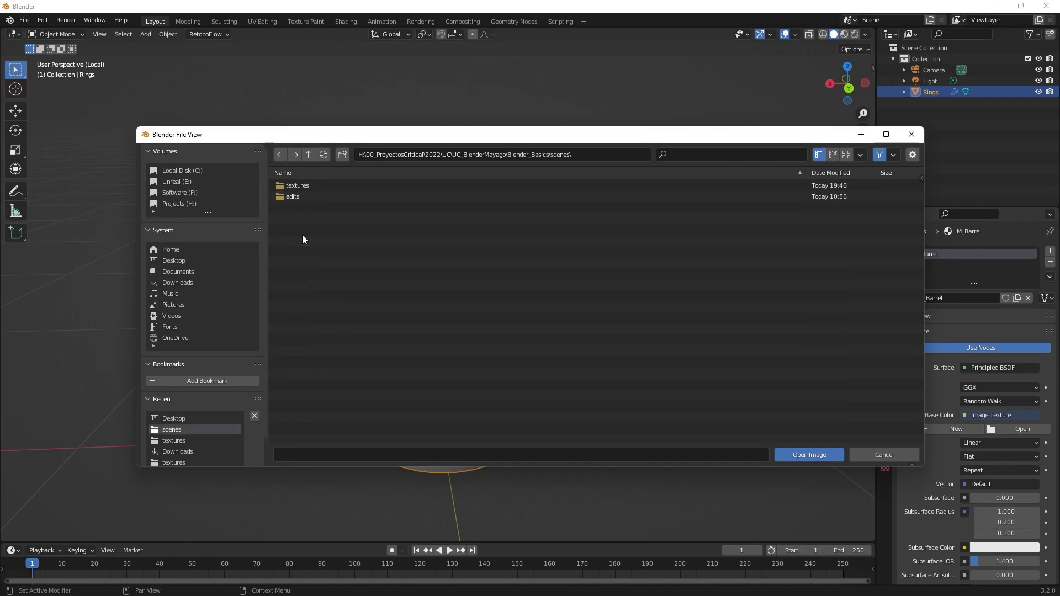
pyautogui.doubleClick(307, 187)
pyautogui.click(316, 197)
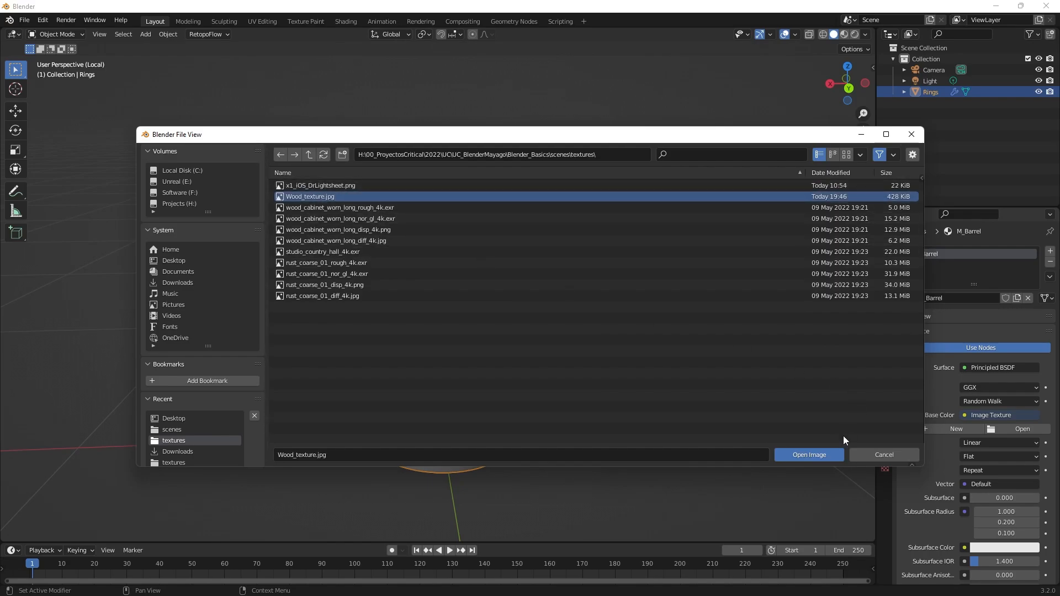
pyautogui.click(812, 456)
# Set the viewport shading to Material Preview and inspect the wood texture on the barrel from all sides.
pyautogui.scroll(-3, 657, 356)
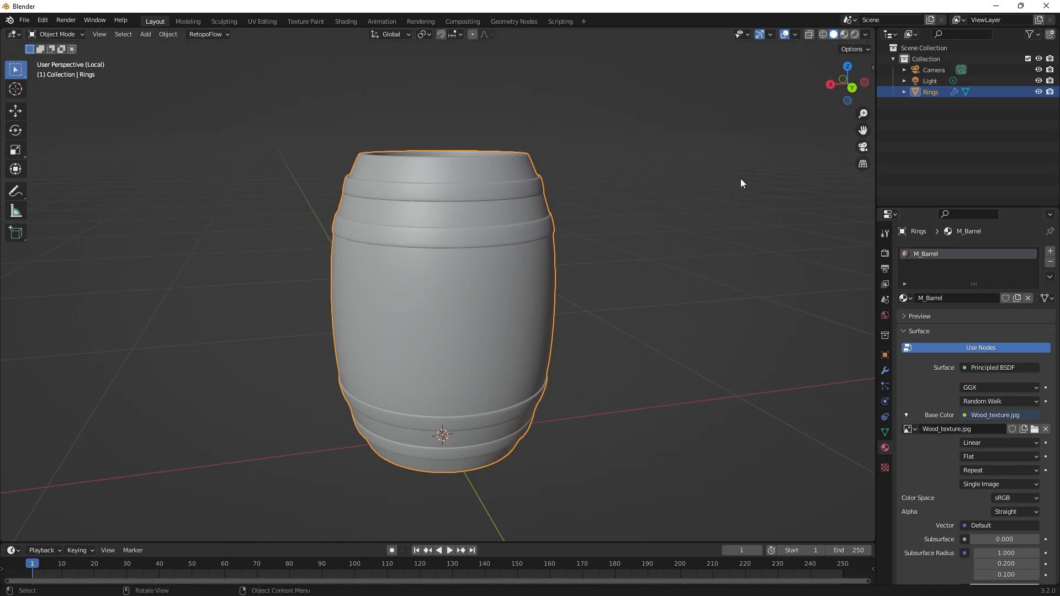
pyautogui.click(843, 35)
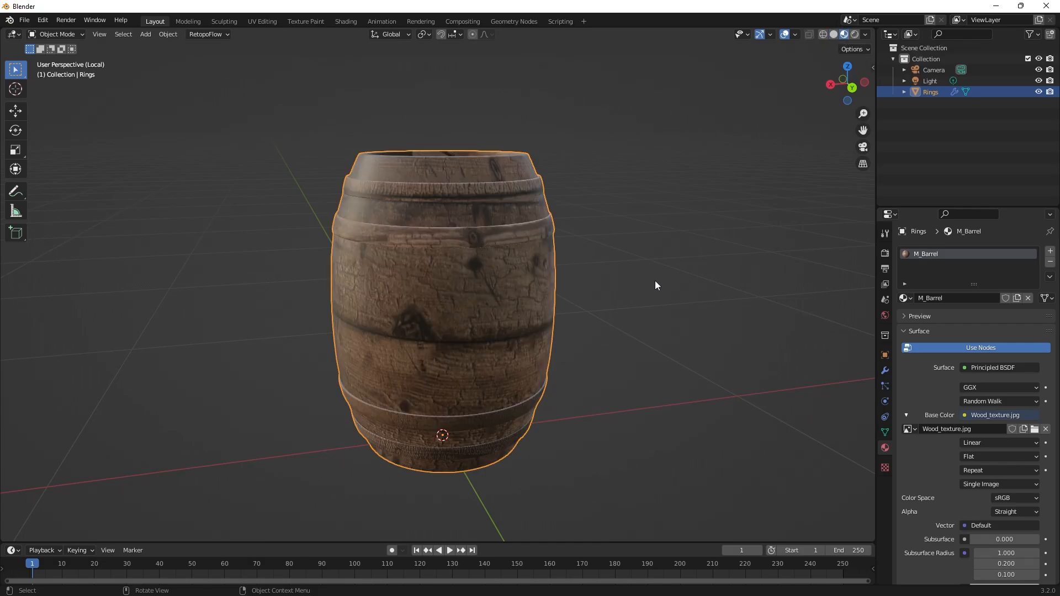
pyautogui.moveTo(654, 280); pyautogui.dragTo(626, 254, button='middle')
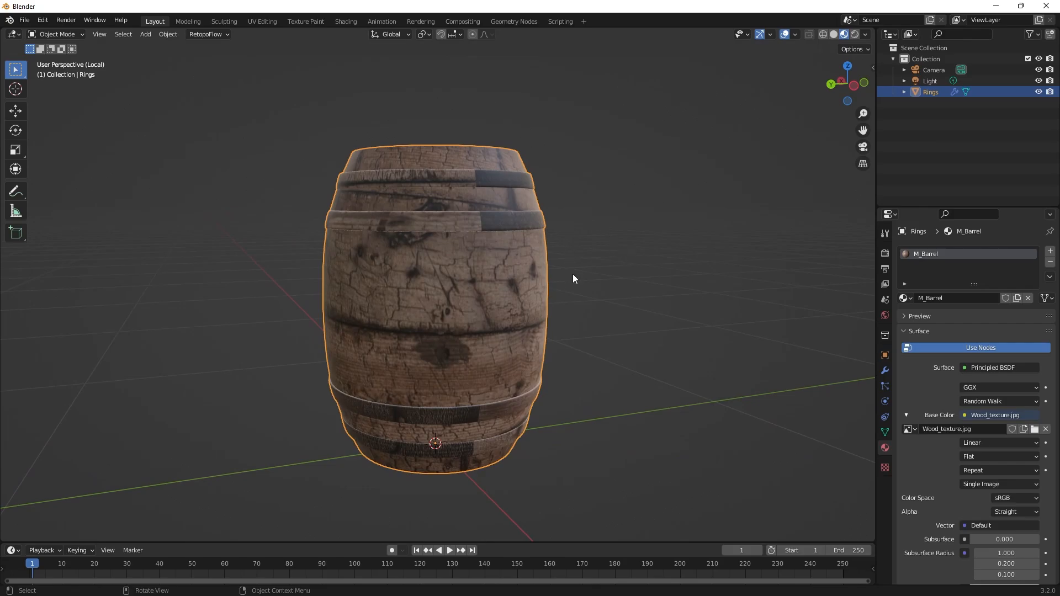
pyautogui.moveTo(575, 277); pyautogui.dragTo(249, 299, button='middle')
pyautogui.scroll(6, 325, 315)
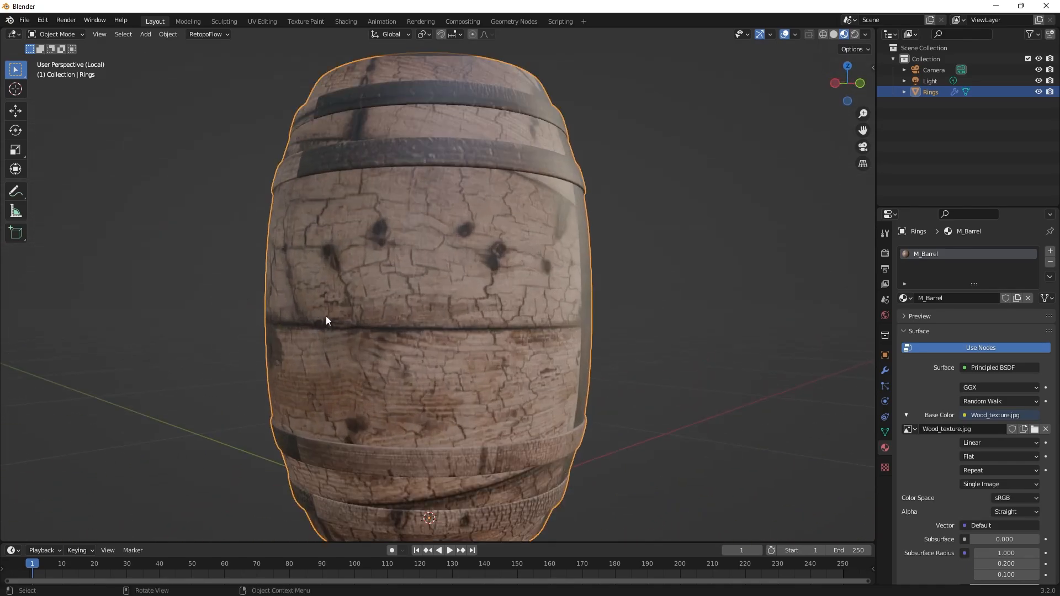
pyautogui.scroll(-4, 454, 220)
pyautogui.moveTo(463, 278); pyautogui.dragTo(609, 333, button='middle')
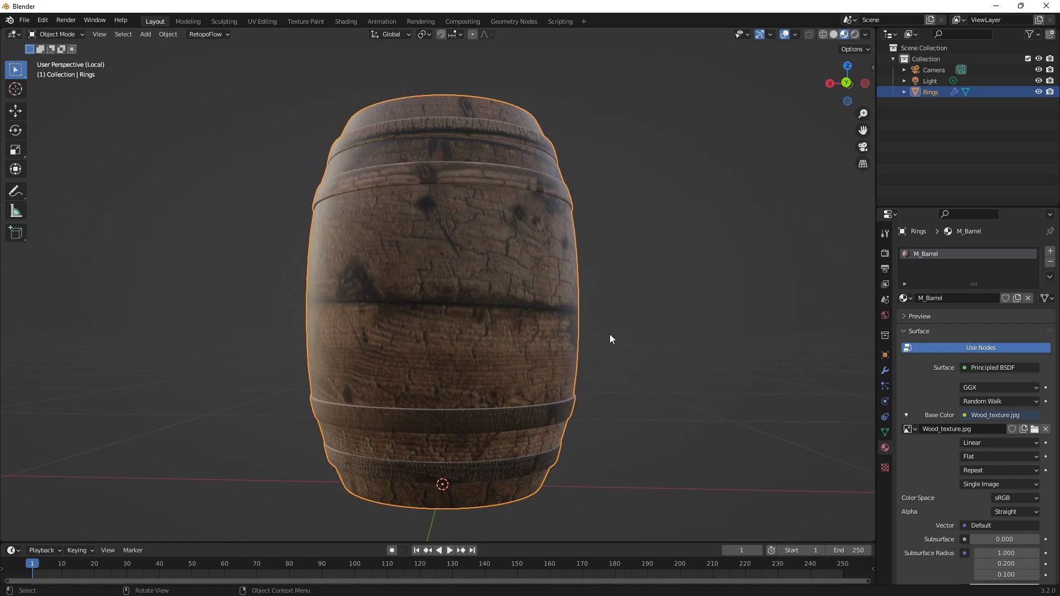
pyautogui.moveTo(610, 334); pyautogui.dragTo(628, 365, button='middle')
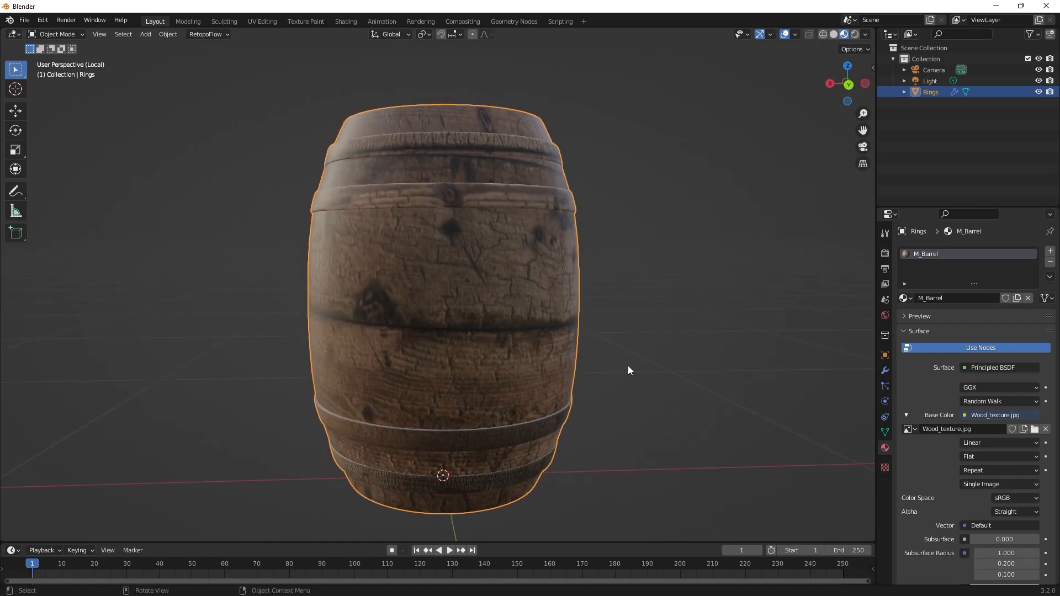
pyautogui.scroll(-3, 698, 340)
pyautogui.keyDown('alt'); pyautogui.moveTo(698, 341); pyautogui.dragTo(612, 382, button='middle'); pyautogui.keyUp('alt')
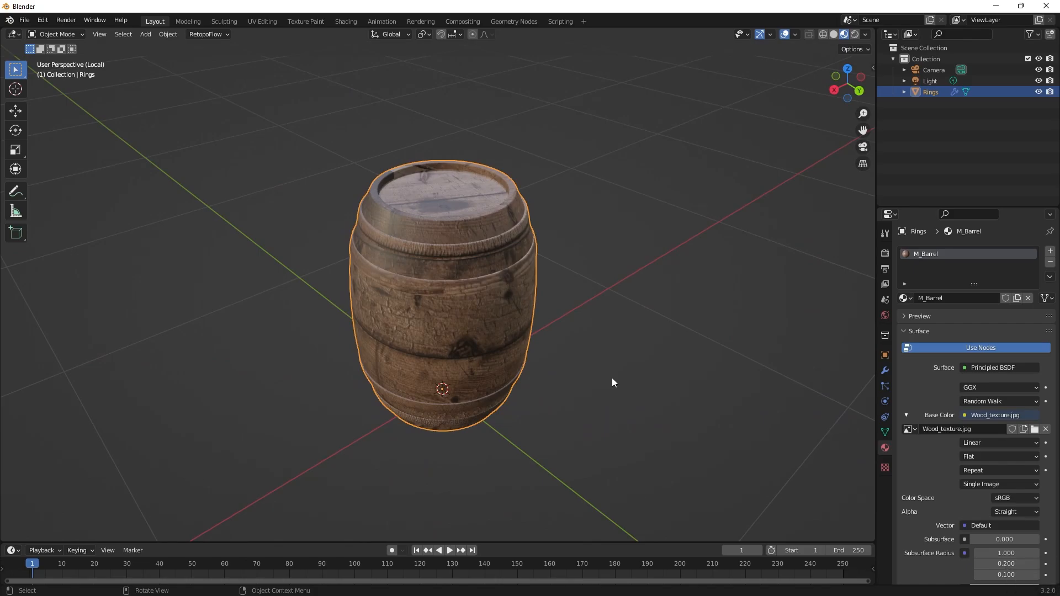
pyautogui.moveTo(595, 357); pyautogui.dragTo(608, 347, button='middle')
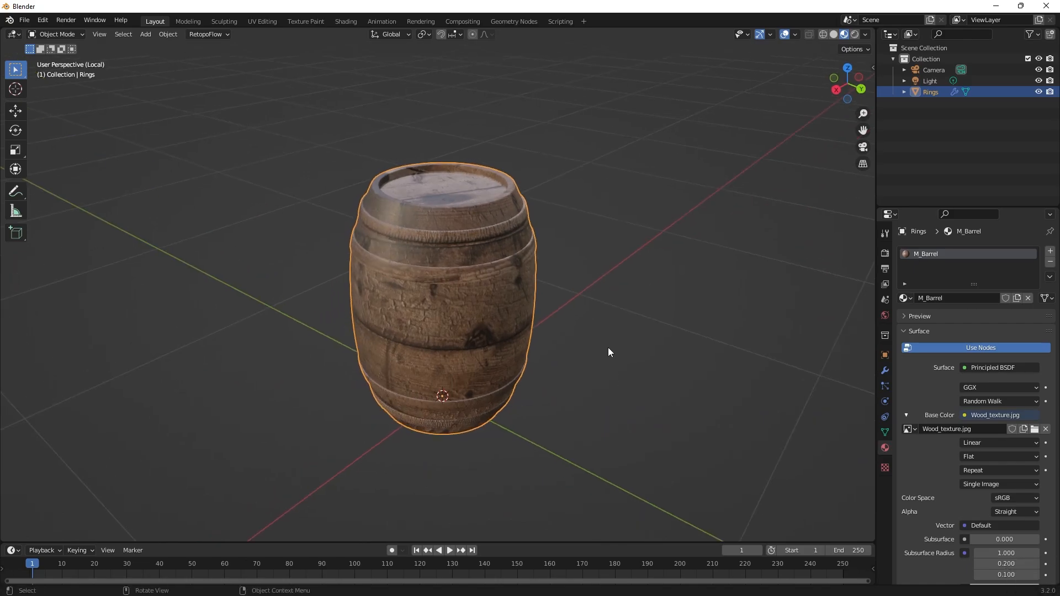
# Select the whole barrel mesh in the UV Editing workspace and examine the wood image behind its UVs.
pyautogui.click(260, 21)
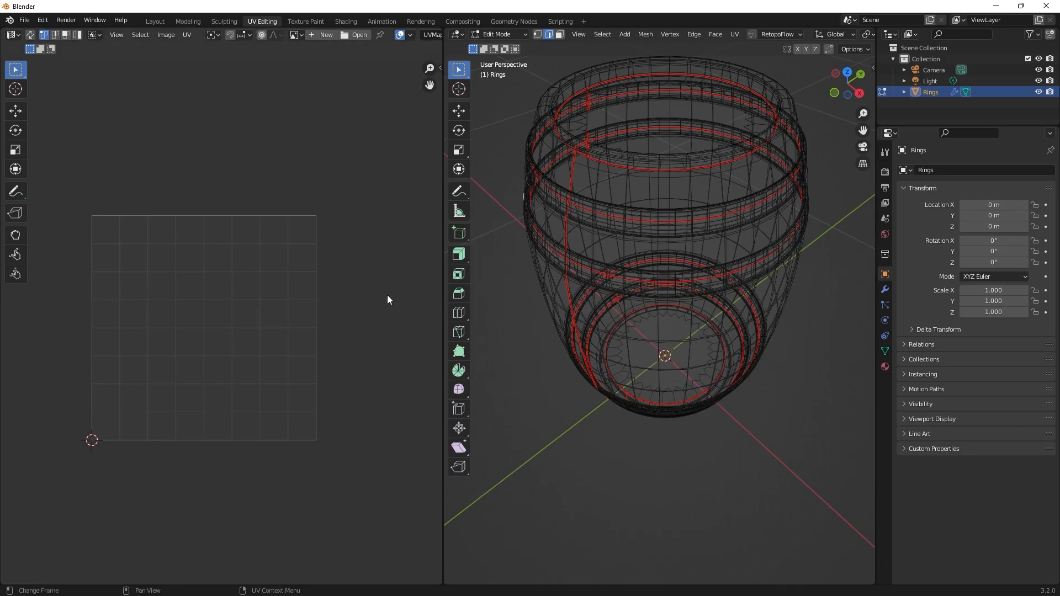
pyautogui.scroll(-3, 657, 210)
pyautogui.moveTo(808, 107); pyautogui.dragTo(364, 580)
pyautogui.scroll(-5, 200, 264)
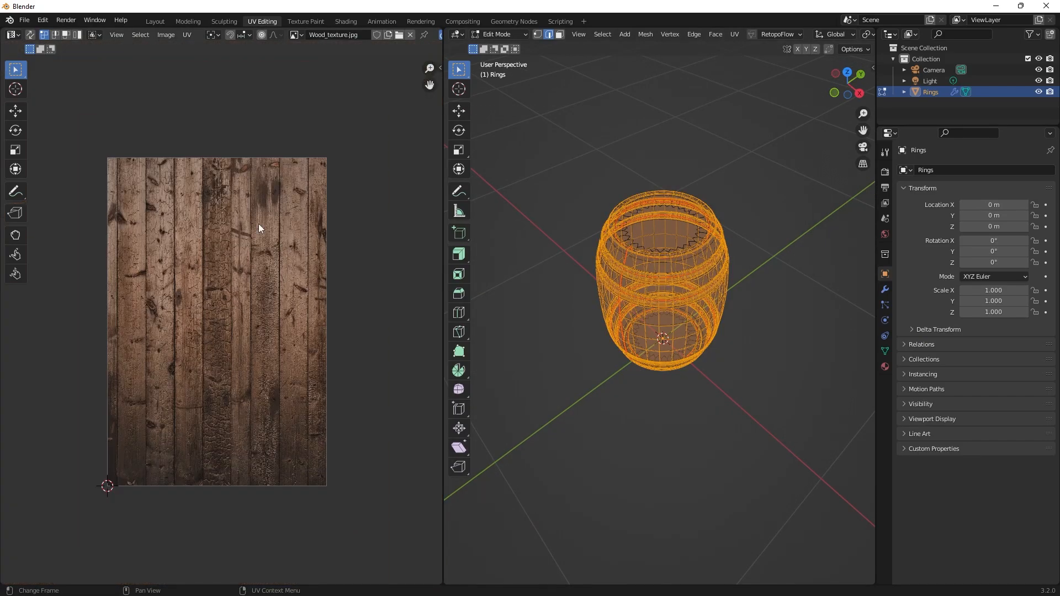
pyautogui.scroll(2, 155, 417)
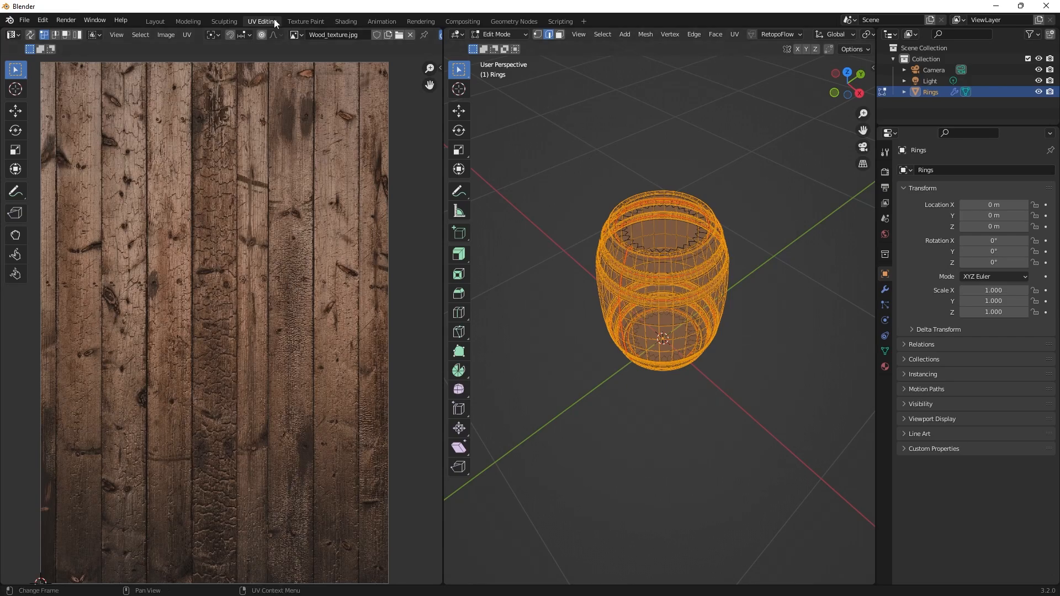
# Return to the Layout workspace and examine the barrel together with the remaining surface settings of M_Barrel.
pyautogui.click(149, 23)
pyautogui.scroll(1, 634, 286)
pyautogui.moveTo(635, 287); pyautogui.dragTo(640, 263, button='middle')
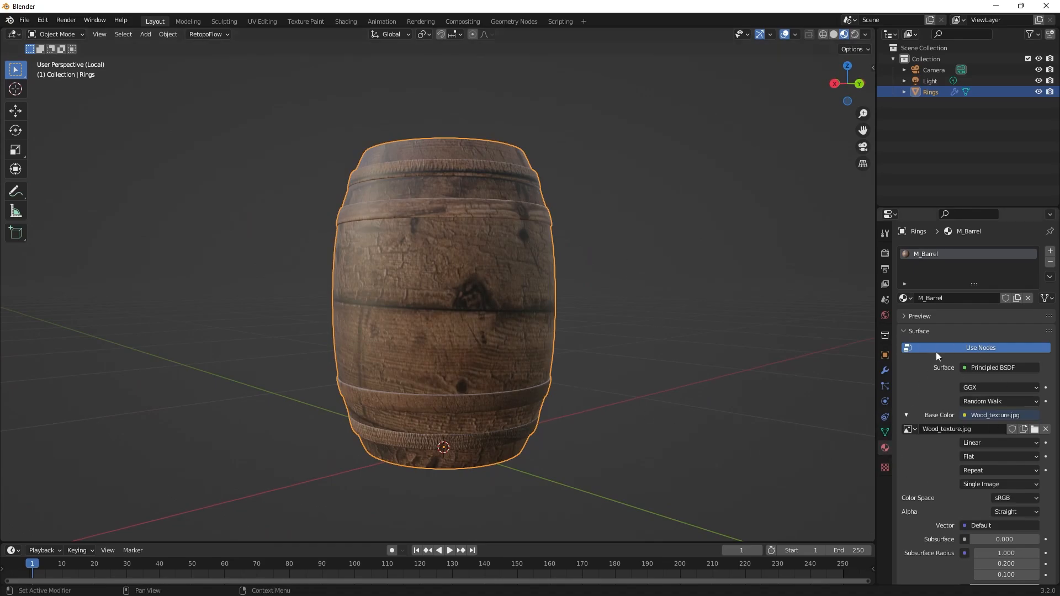
pyautogui.scroll(-3, 935, 418)
pyautogui.scroll(-4, 935, 415)
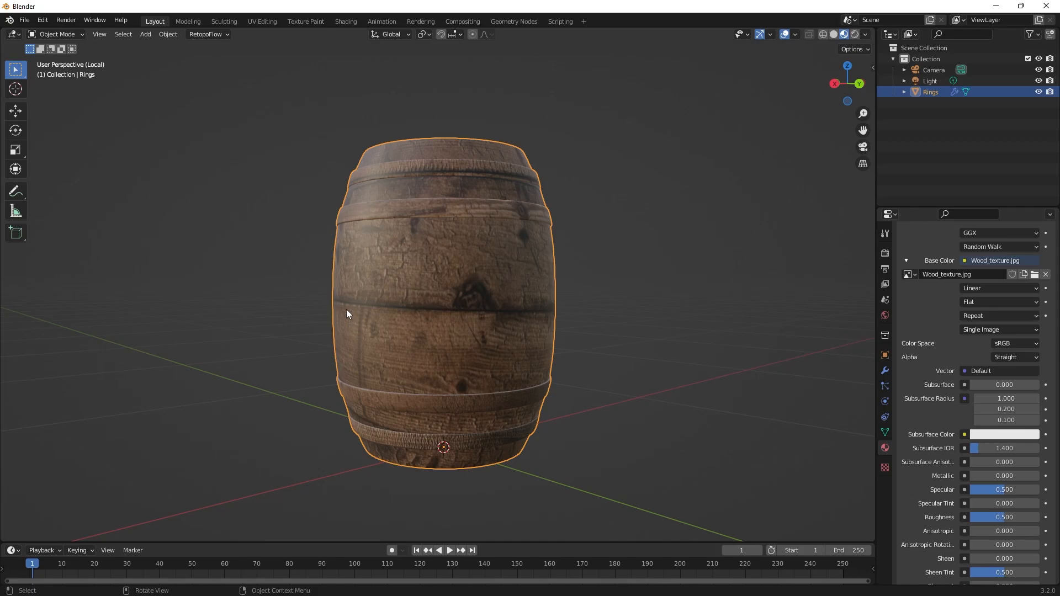
pyautogui.moveTo(654, 338)
pyautogui.mouseDown(button='middle')
pyautogui.moveTo(686, 346)
pyautogui.moveTo(626, 310)
pyautogui.mouseUp(button='middle')
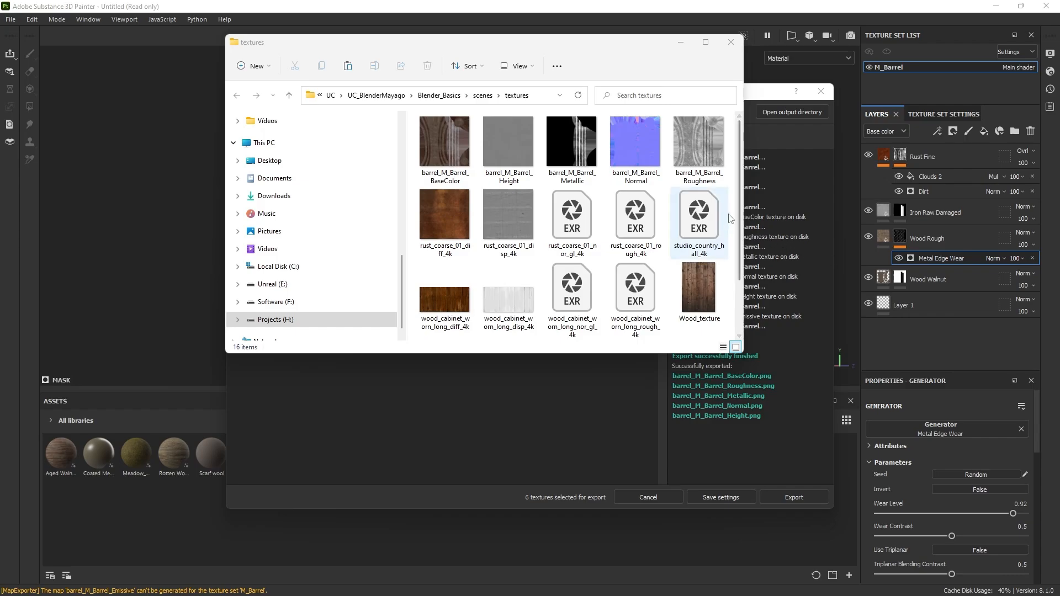
# Close the texture export dialog in Substance 3D Painter and examine the painted barrel's wood and metal hoops from several angles.
pyautogui.click(760, 102)
pyautogui.click(819, 94)
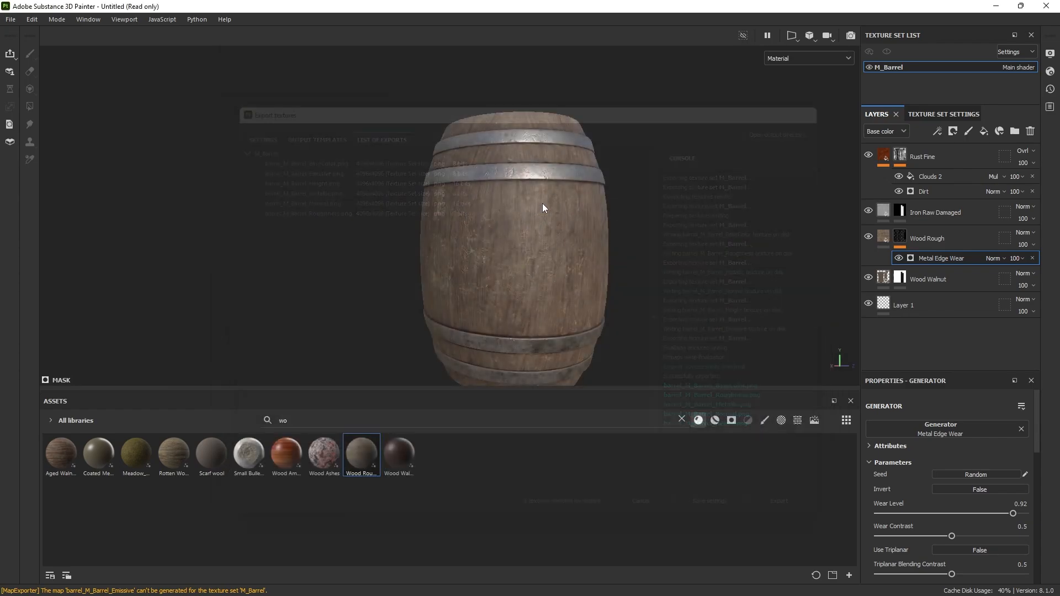
pyautogui.moveTo(544, 208)
pyautogui.keyDown('alt'); pyautogui.mouseDown()
pyautogui.moveTo(631, 256)
pyautogui.moveTo(485, 222)
pyautogui.mouseUp(); pyautogui.keyUp('alt')
pyautogui.keyDown('alt'); pyautogui.moveTo(485, 223); pyautogui.dragTo(565, 234, button='middle'); pyautogui.keyUp('alt')
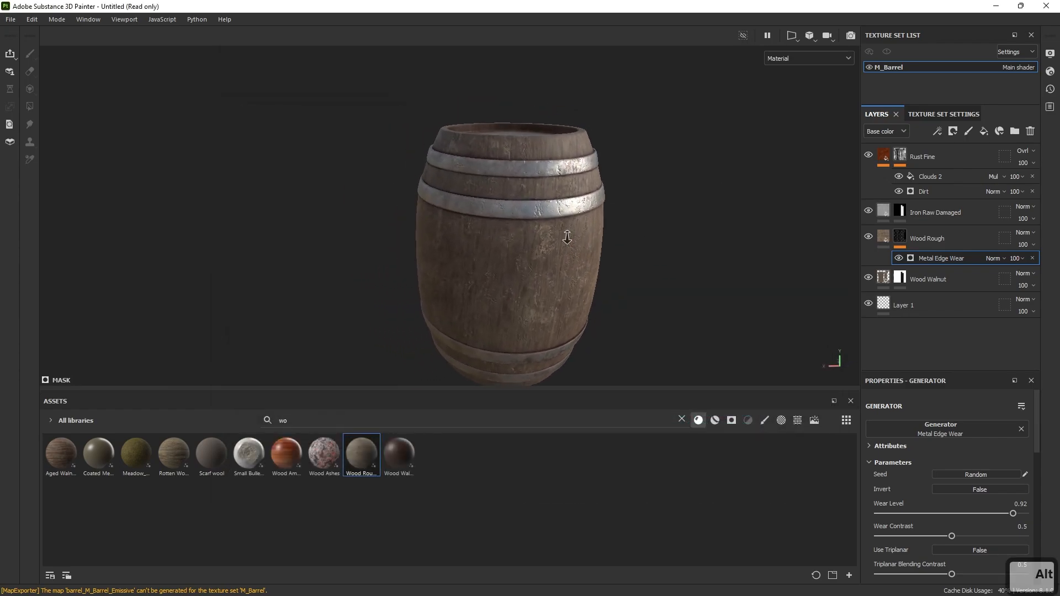
pyautogui.keyDown('alt'); pyautogui.moveTo(566, 234); pyautogui.dragTo(657, 286, button='right'); pyautogui.keyUp('alt')
pyautogui.keyDown('alt'); pyautogui.moveTo(657, 287); pyautogui.dragTo(519, 193); pyautogui.keyUp('alt')
pyautogui.keyDown('alt'); pyautogui.moveTo(518, 194); pyautogui.dragTo(508, 174, button='middle'); pyautogui.keyUp('alt')
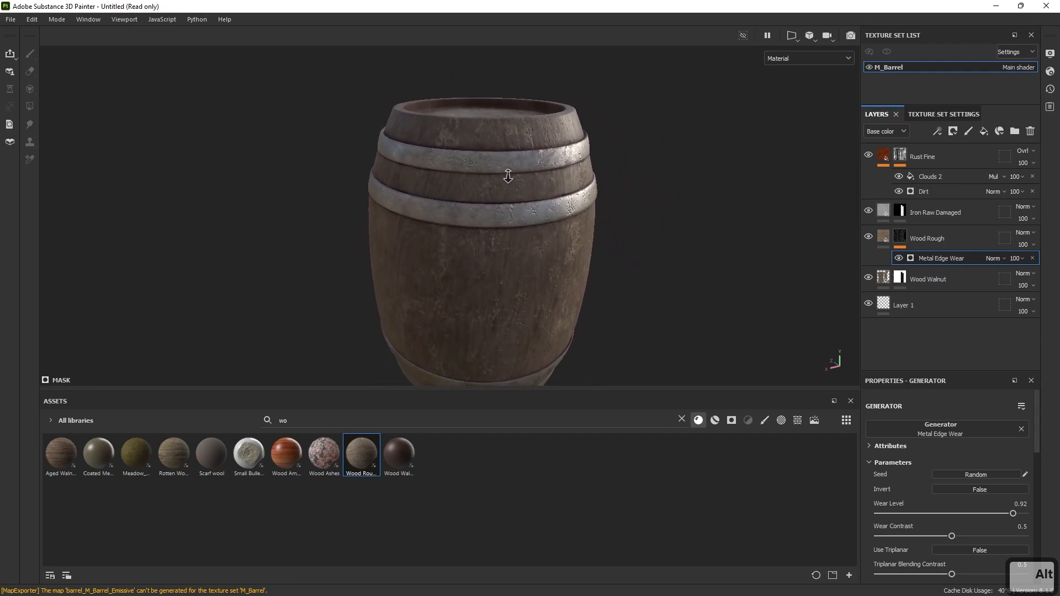
pyautogui.keyDown('alt'); pyautogui.moveTo(509, 173); pyautogui.dragTo(693, 275, button='right'); pyautogui.keyUp('alt')
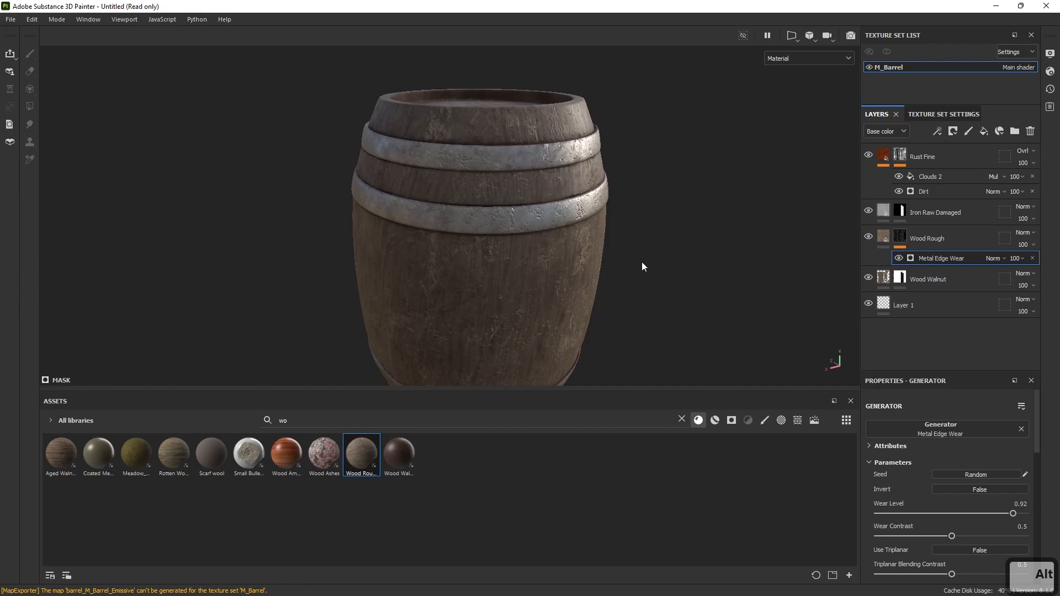
pyautogui.keyDown('alt'); pyautogui.moveTo(632, 263); pyautogui.dragTo(339, 279); pyautogui.keyUp('alt')
pyautogui.keyDown('alt'); pyautogui.moveTo(339, 279); pyautogui.dragTo(489, 222, button='middle'); pyautogui.keyUp('alt')
pyautogui.keyDown('alt'); pyautogui.moveTo(489, 222); pyautogui.dragTo(530, 246, button='right'); pyautogui.keyUp('alt')
pyautogui.moveTo(530, 246)
pyautogui.keyDown('shift'); pyautogui.mouseDown(button='right')
pyautogui.moveTo(492, 249)
pyautogui.moveTo(516, 249)
pyautogui.mouseUp(button='right'); pyautogui.keyUp('shift')
pyautogui.keyDown('alt'); pyautogui.moveTo(516, 248); pyautogui.dragTo(561, 267); pyautogui.keyUp('alt')
pyautogui.moveTo(561, 267)
pyautogui.keyDown('alt'); pyautogui.mouseDown(button='right')
pyautogui.moveTo(473, 228)
pyautogui.moveTo(549, 236)
pyautogui.mouseUp(button='right'); pyautogui.keyUp('alt')
# Minimize Substance 3D Painter, enlarge the textures folder window and look through the barrel's Roughness, Normal, Metallic and Height maps.
pyautogui.click(996, 6)
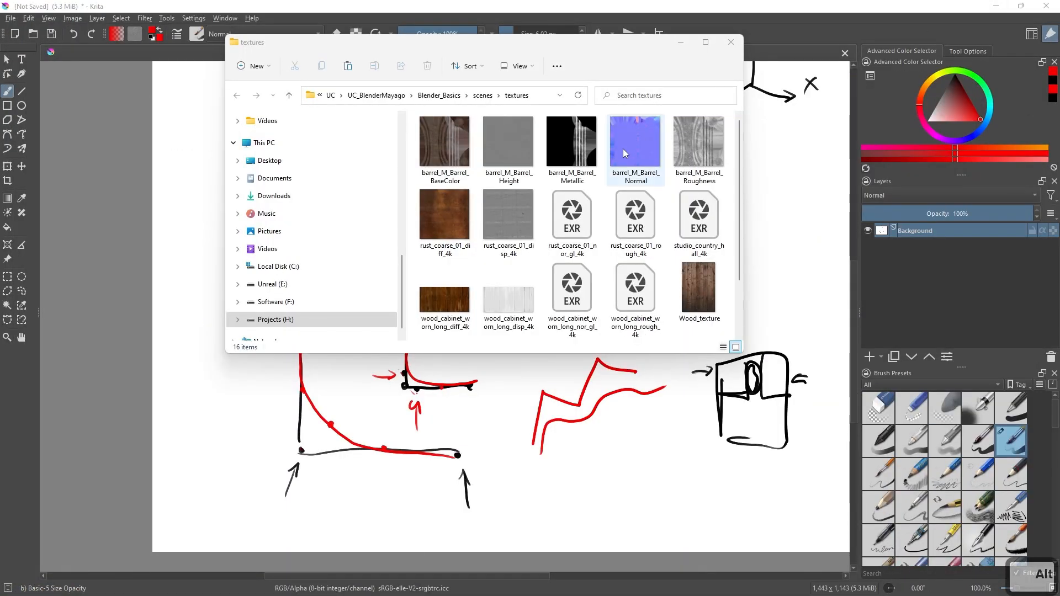
pyautogui.moveTo(532, 43); pyautogui.dragTo(456, 53)
pyautogui.moveTo(664, 362); pyautogui.dragTo(767, 487)
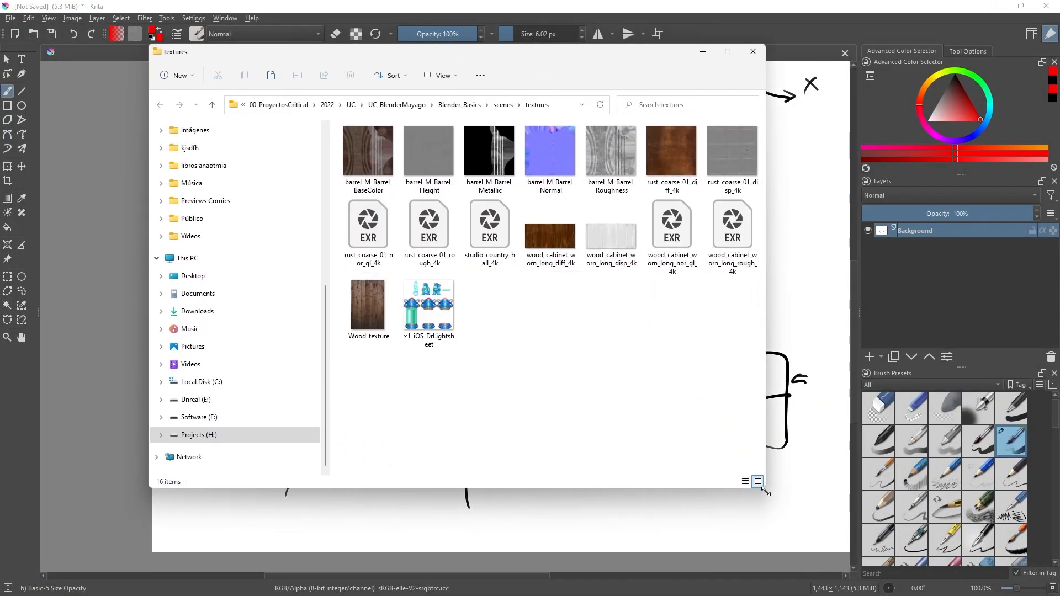
pyautogui.click(624, 153)
pyautogui.click(552, 157)
pyautogui.click(493, 168)
pyautogui.click(441, 166)
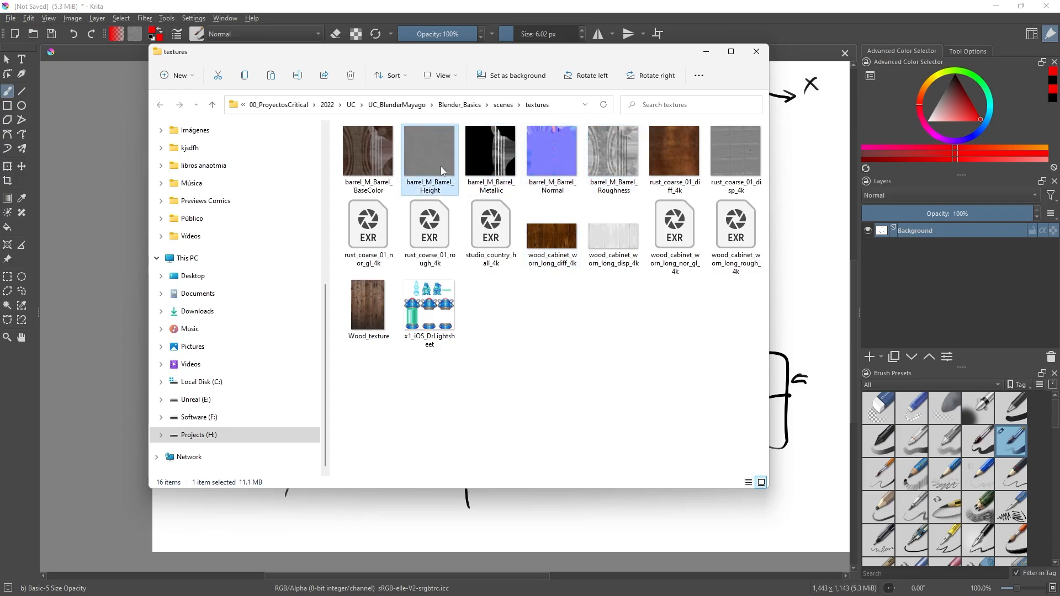
# Delete the barrel_M_Barrel_Height map from the textures folder.
pyautogui.click(370, 161)
pyautogui.click(422, 163)
pyautogui.press('Delete')
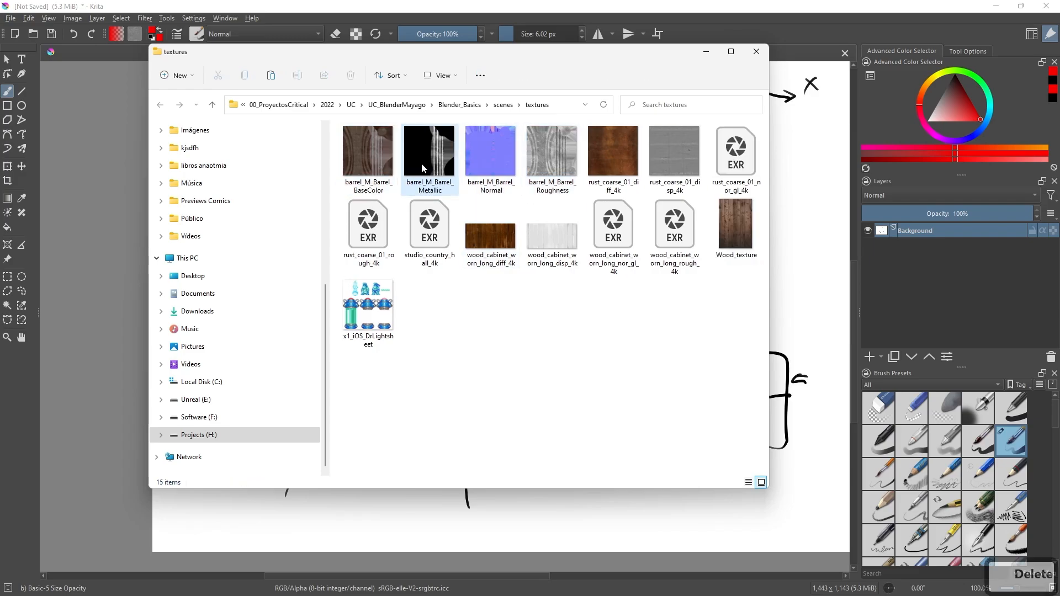
# Select the barrel_M_Barrel_BaseColor map, move the textures folder window out of the way and switch to Blender.
pyautogui.click(382, 157)
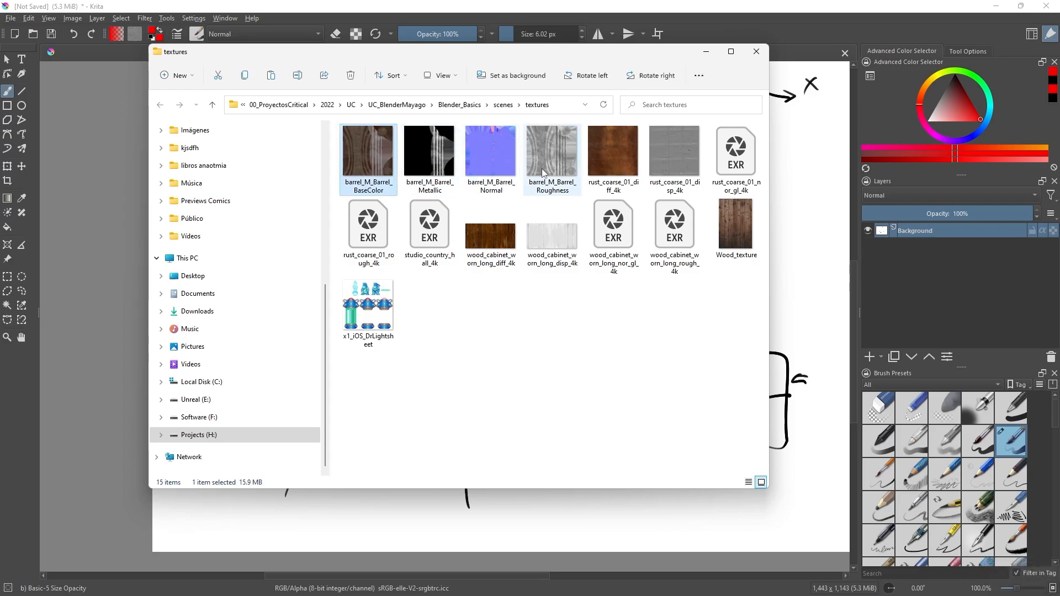
pyautogui.moveTo(475, 54); pyautogui.dragTo(1059, 129)
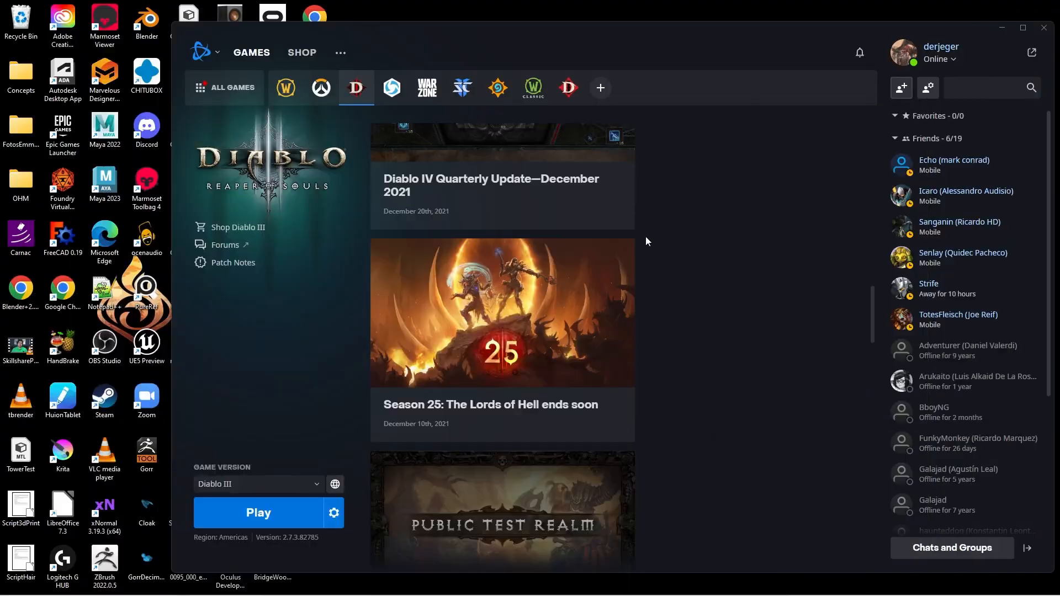
pyautogui.hotkey('alt', 'Tab')
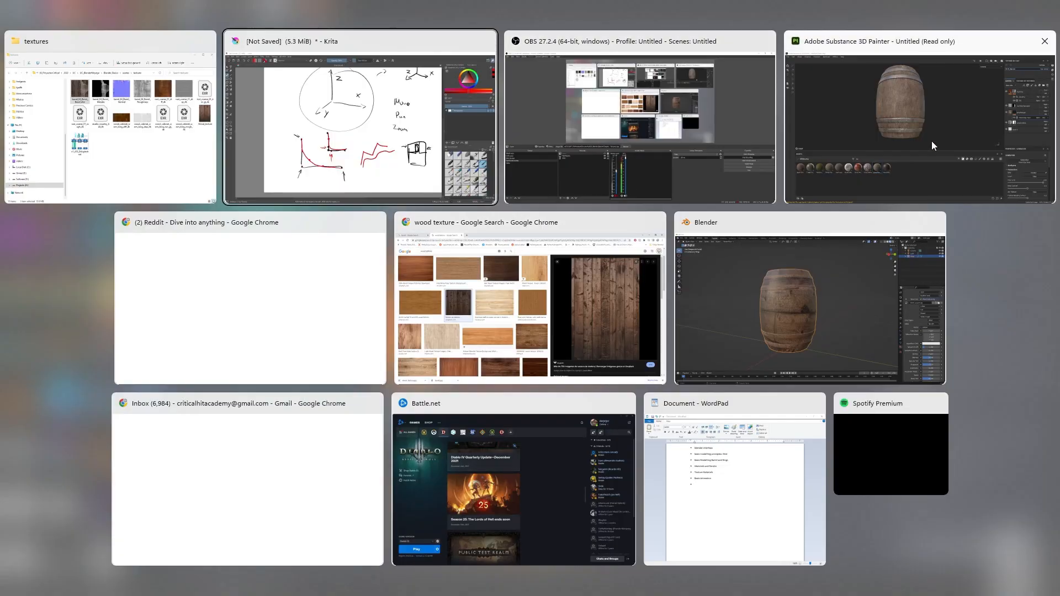
pyautogui.click(765, 303)
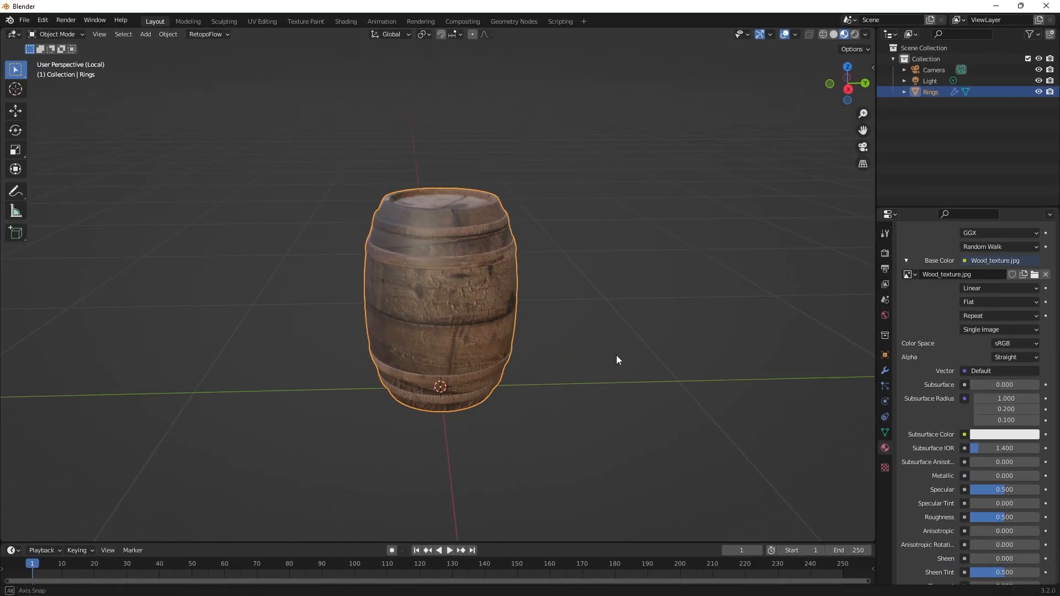
# Switch to the Shading workspace with the barrel in close view above its M_Barrel nodes.
pyautogui.moveTo(617, 356); pyautogui.dragTo(753, 328, button='middle')
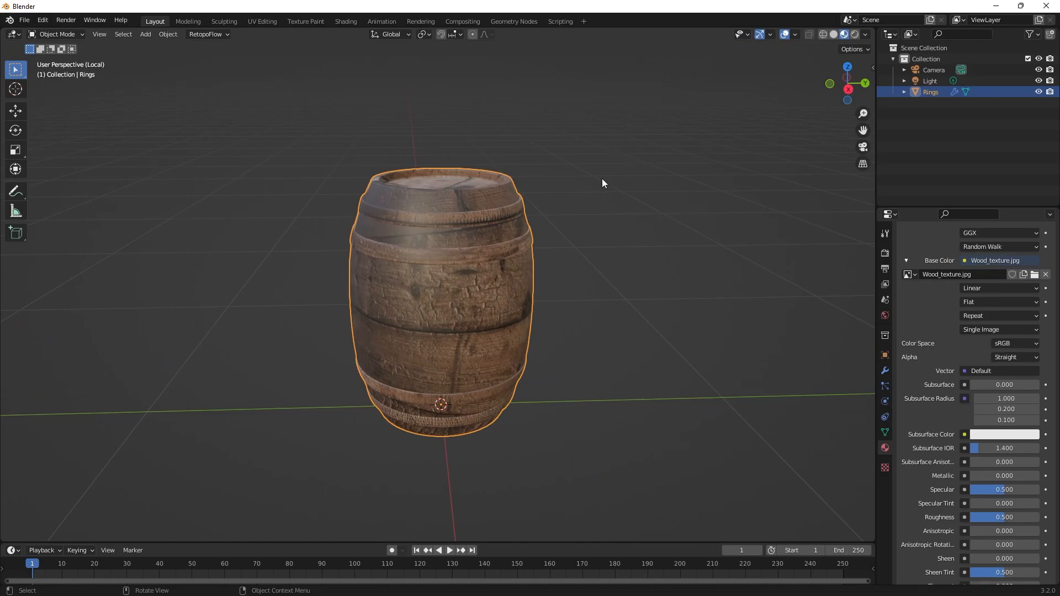
pyautogui.click(353, 23)
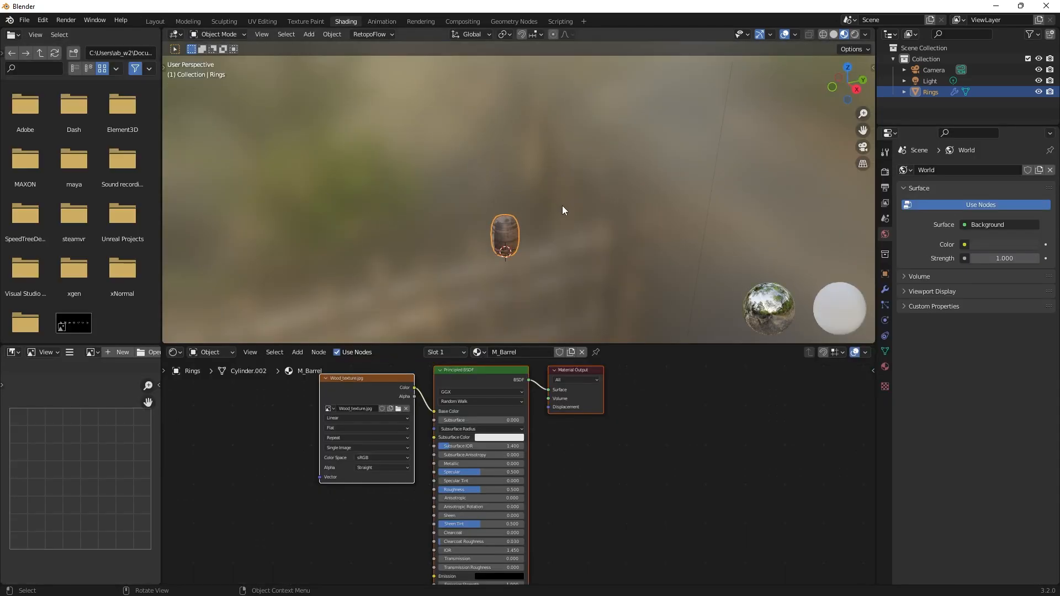
pyautogui.moveTo(540, 239); pyautogui.dragTo(489, 190, button='middle')
pyautogui.keyDown('shift'); pyautogui.moveTo(535, 273); pyautogui.dragTo(650, 224, button='middle'); pyautogui.keyUp('shift')
pyautogui.scroll(5, 559, 221)
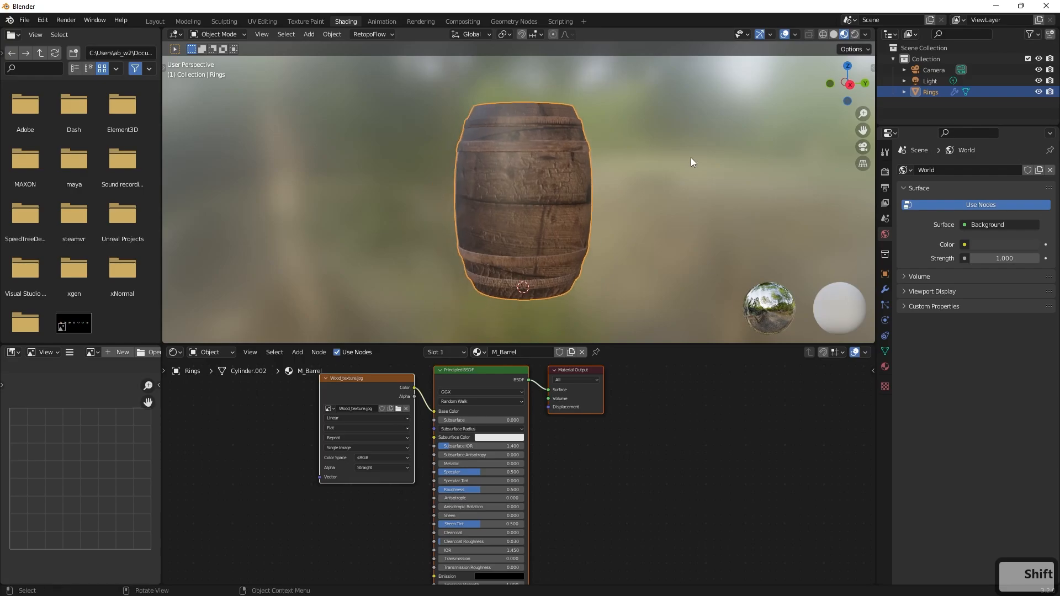
# Rename the Rings object as Barrel.
pyautogui.press('Tab')
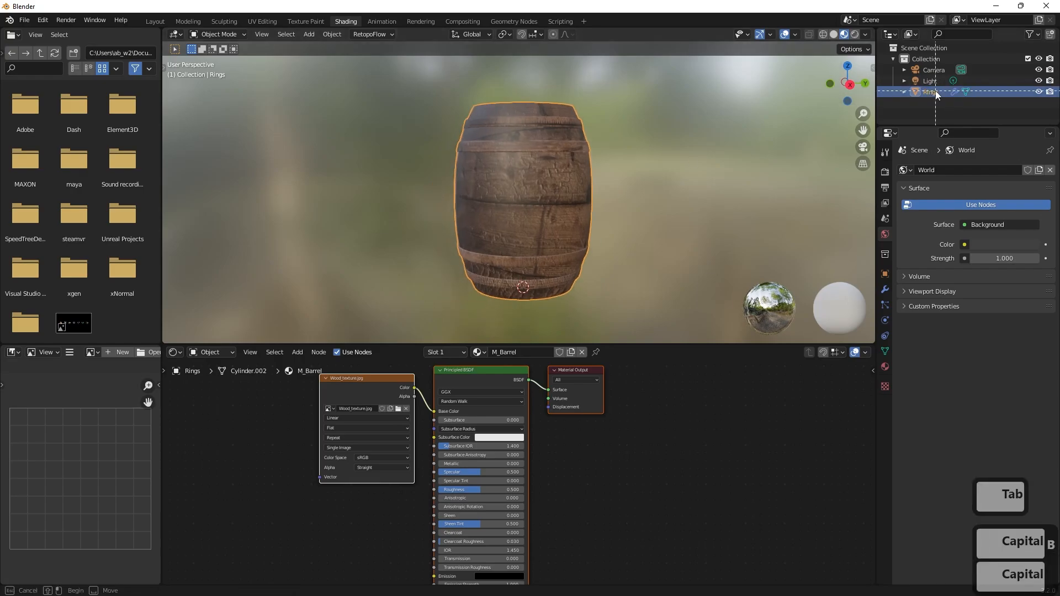
pyautogui.press('b')
pyautogui.click(936, 93)
pyautogui.doubleClick(935, 92)
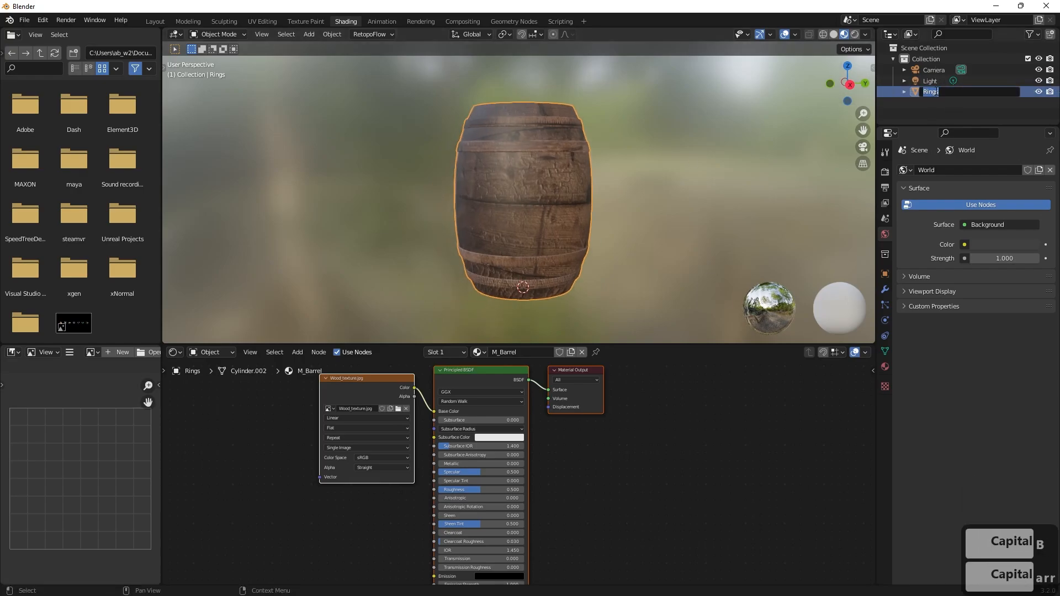
pyautogui.write('Barrel')
pyautogui.press('Return')
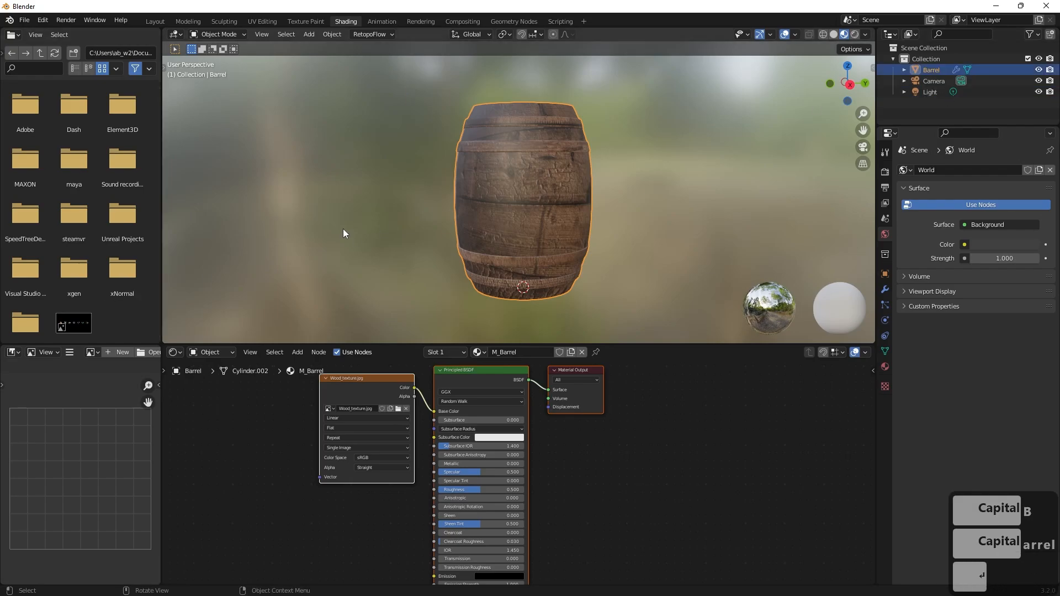
# Replace the Wood_texture.jpg image in the M_Barrel texture node with barrel_M_Barrel_BaseColor.png.
pyautogui.moveTo(497, 240)
pyautogui.mouseDown(button='middle')
pyautogui.moveTo(531, 243)
pyautogui.moveTo(508, 240)
pyautogui.mouseUp(button='middle')
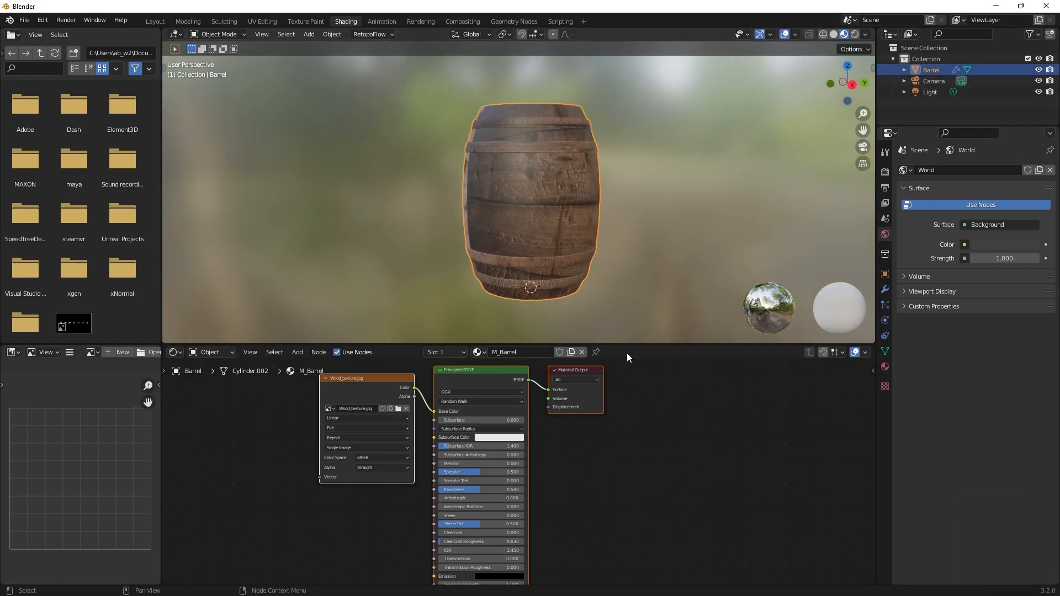
pyautogui.moveTo(598, 454); pyautogui.dragTo(705, 483, button='middle')
pyautogui.scroll(6, 383, 459)
pyautogui.moveTo(310, 438); pyautogui.dragTo(298, 486, button='middle')
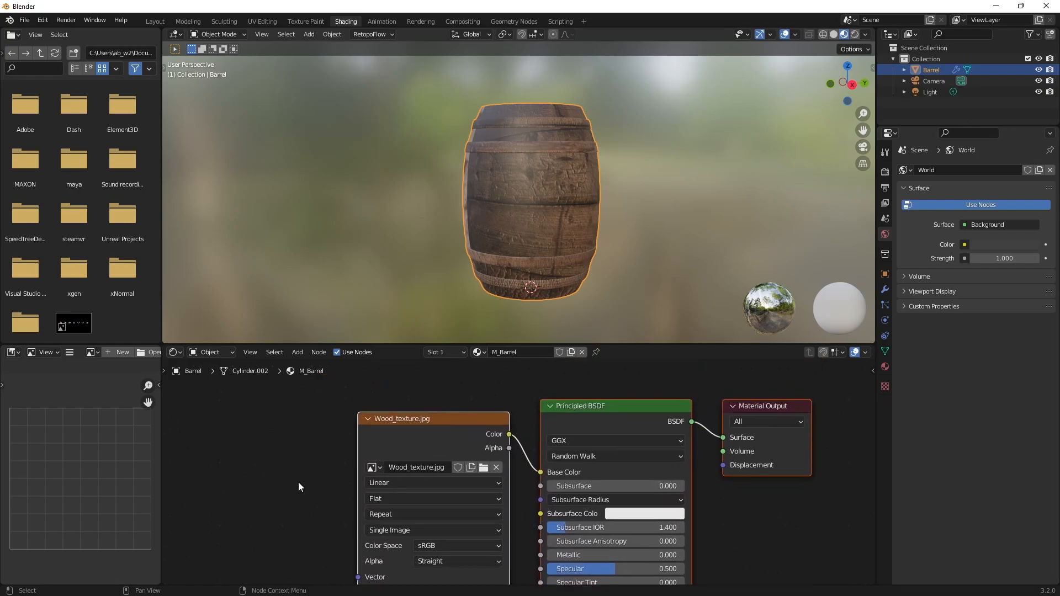
pyautogui.click(425, 419)
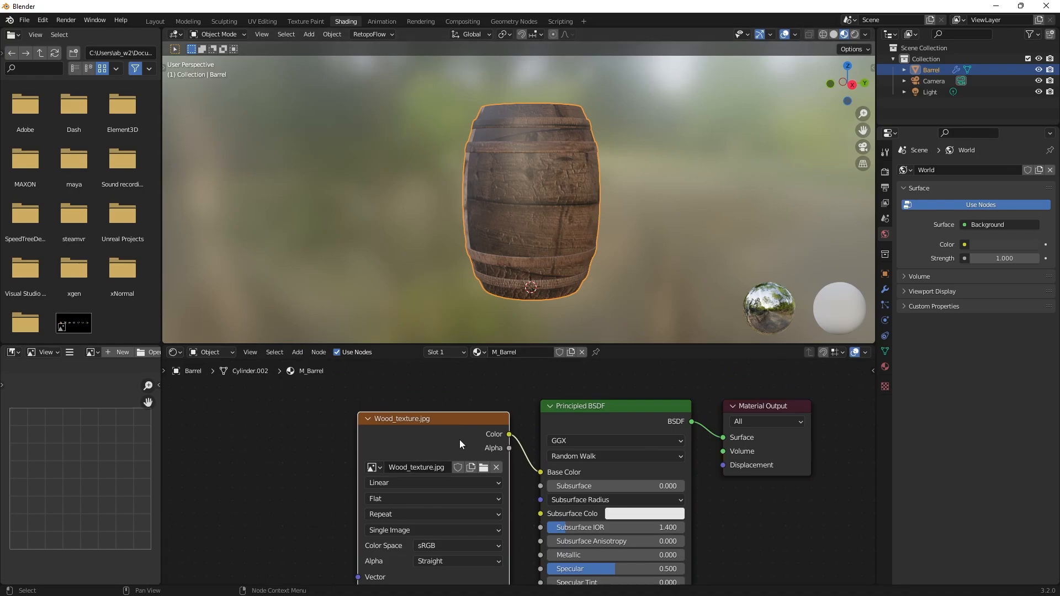
pyautogui.click(482, 469)
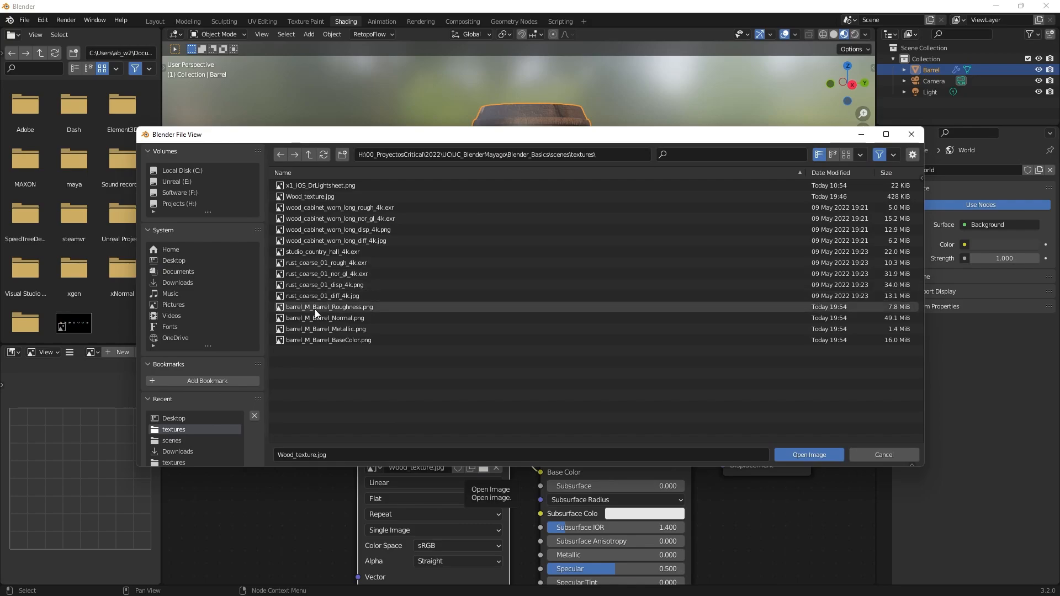
pyautogui.click(324, 339)
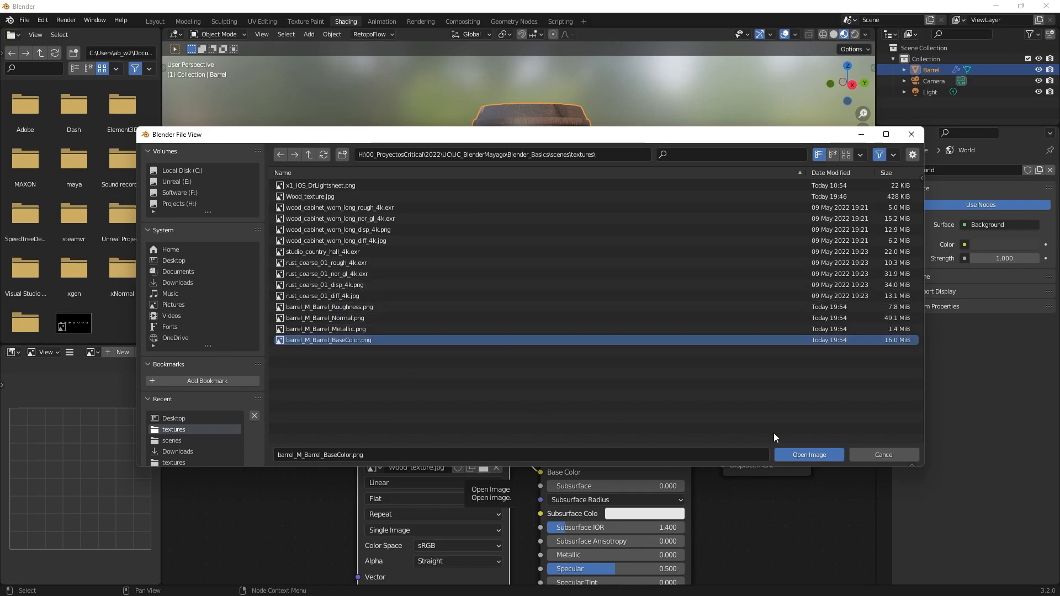
pyautogui.click(789, 453)
# Examine the base color map on the barrel's wood and hoops from several sides.
pyautogui.scroll(4, 568, 244)
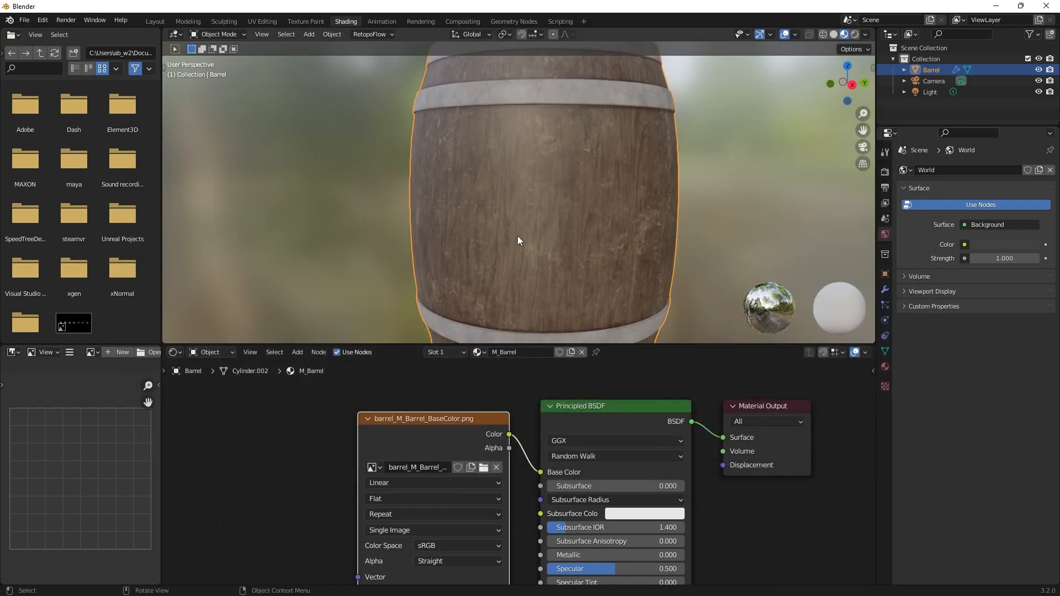
pyautogui.scroll(-1, 480, 250)
pyautogui.moveTo(480, 250); pyautogui.dragTo(613, 265, button='middle')
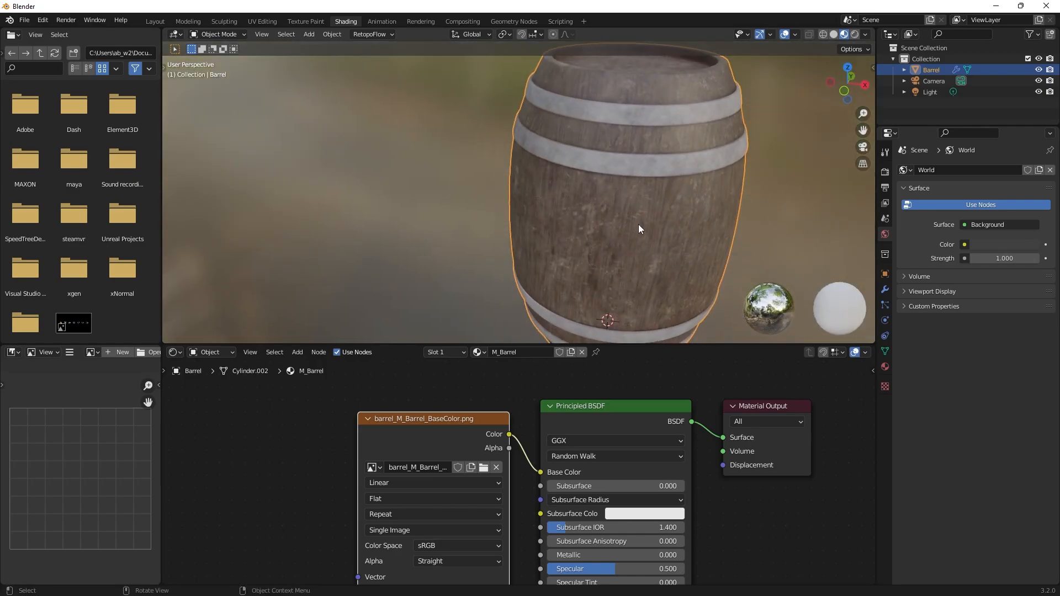
pyautogui.scroll(2, 638, 224)
pyautogui.keyDown('shift'); pyautogui.moveTo(674, 224); pyautogui.dragTo(519, 203, button='middle'); pyautogui.keyUp('shift')
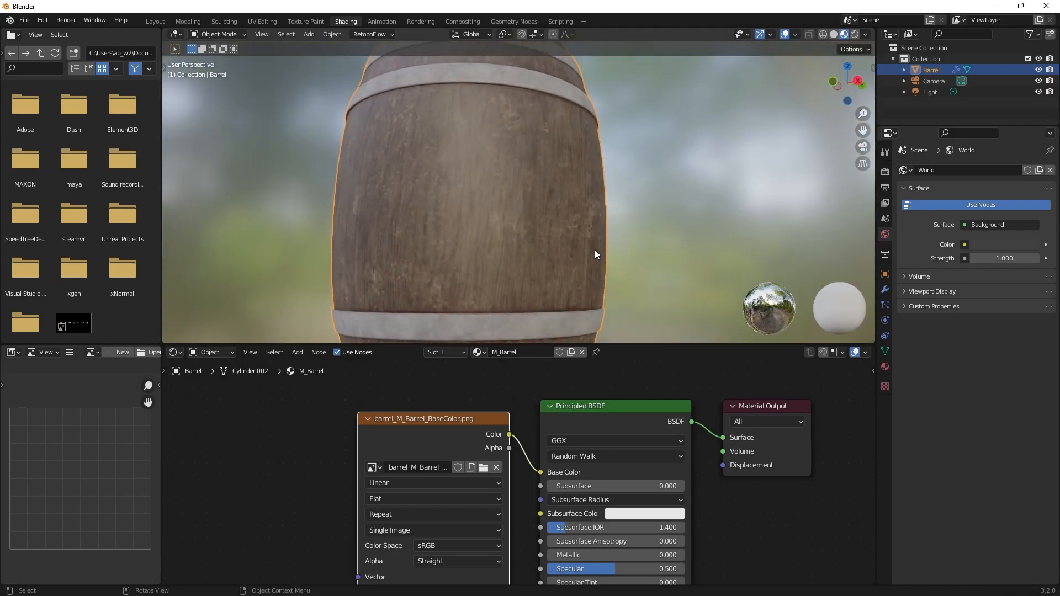
pyautogui.scroll(-3, 613, 262)
pyautogui.moveTo(535, 257); pyautogui.dragTo(591, 236, button='middle')
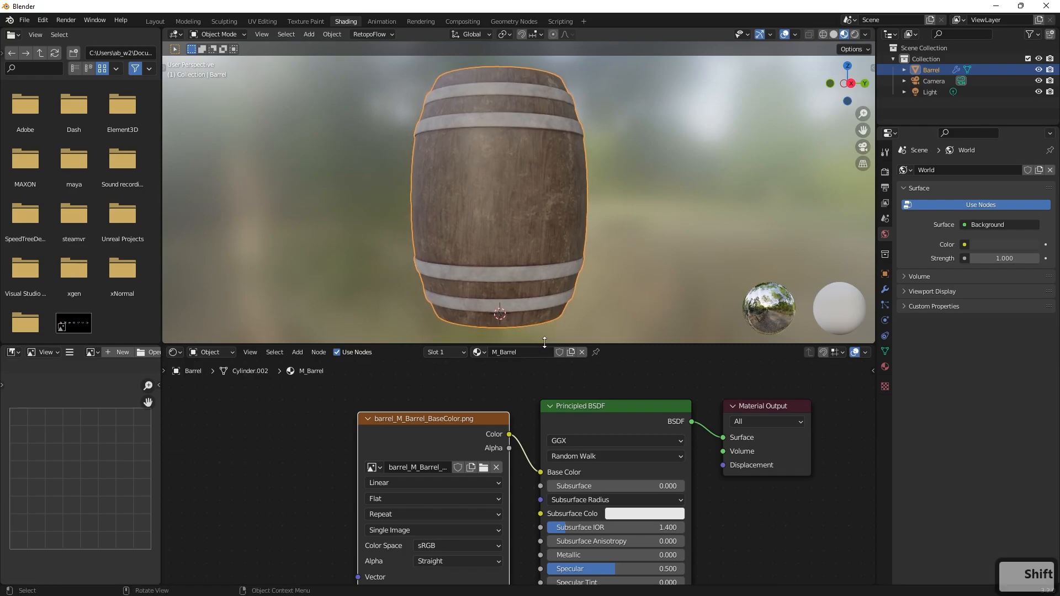
# Enlarge the node editor area at the expense of the 3D viewport.
pyautogui.moveTo(560, 343); pyautogui.dragTo(559, 301)
pyautogui.scroll(-2, 537, 223)
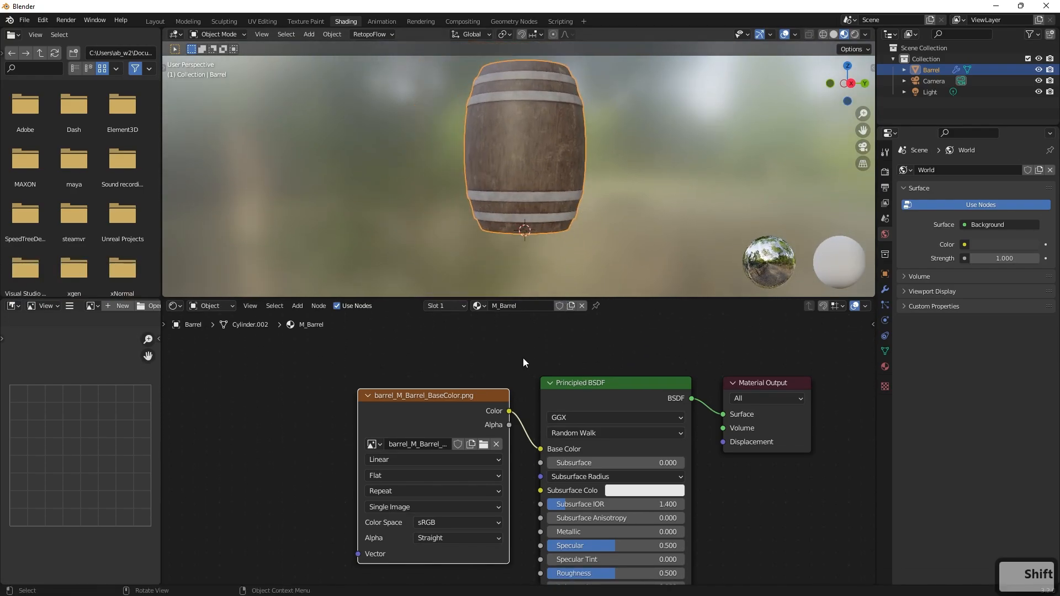
pyautogui.scroll(-2, 486, 442)
pyautogui.scroll(-1, 485, 442)
pyautogui.keyDown('shift'); pyautogui.moveTo(311, 478); pyautogui.dragTo(309, 409, button='middle'); pyautogui.keyUp('shift')
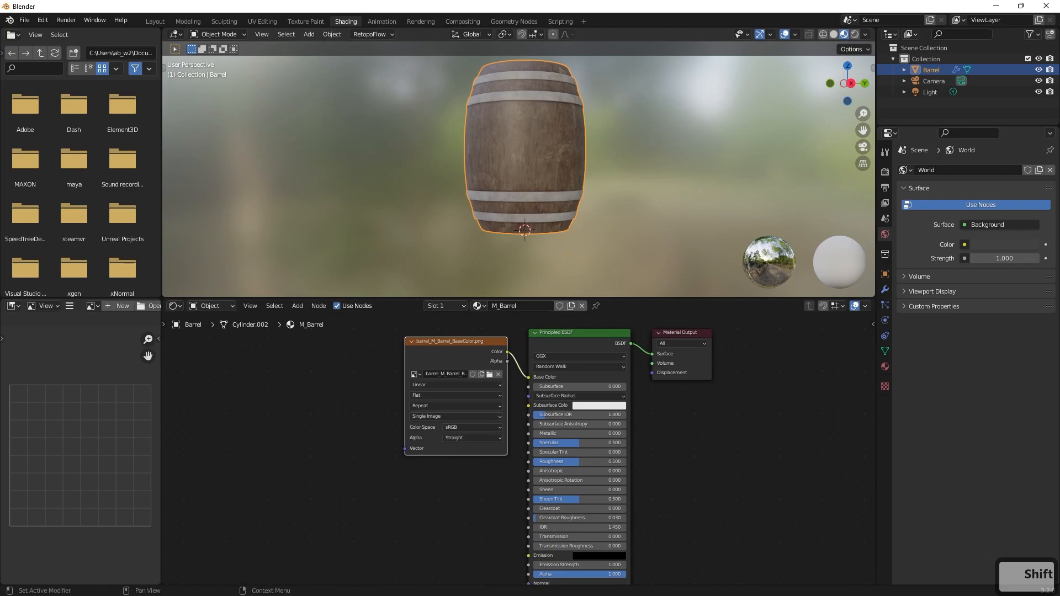
# Move the base color image node away from the Principled BSDF and add barrel_M_Barrel_Metallic.png from the textures folder as an image node below it.
pyautogui.moveTo(468, 345); pyautogui.dragTo(376, 326)
pyautogui.click(456, 424)
pyautogui.keyDown('shift'); pyautogui.moveTo(476, 456); pyautogui.dragTo(524, 447, button='middle'); pyautogui.keyUp('shift')
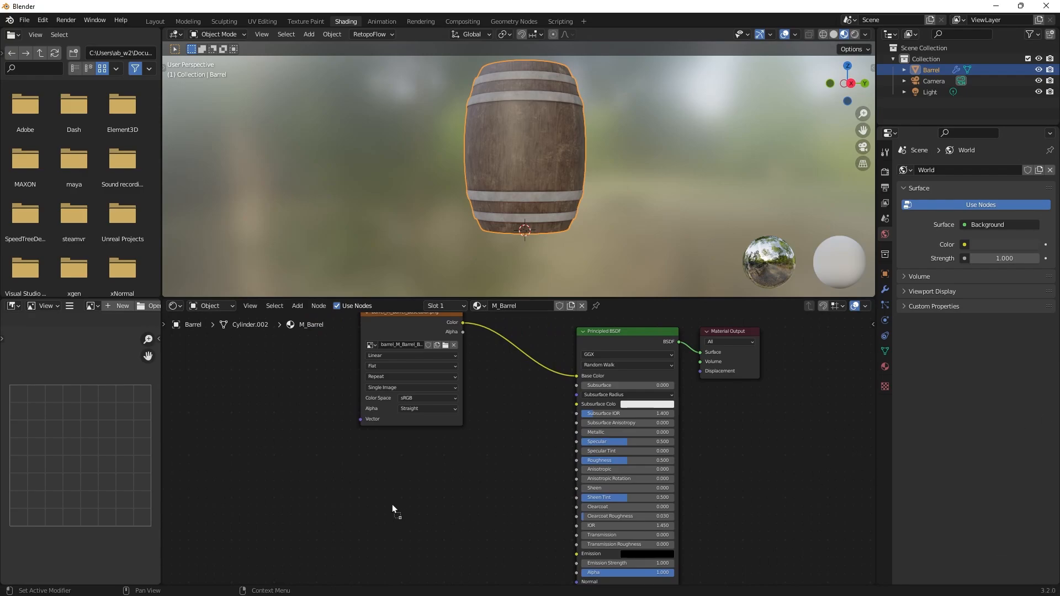
pyautogui.moveTo(392, 505); pyautogui.dragTo(392, 503)
pyautogui.click(399, 446)
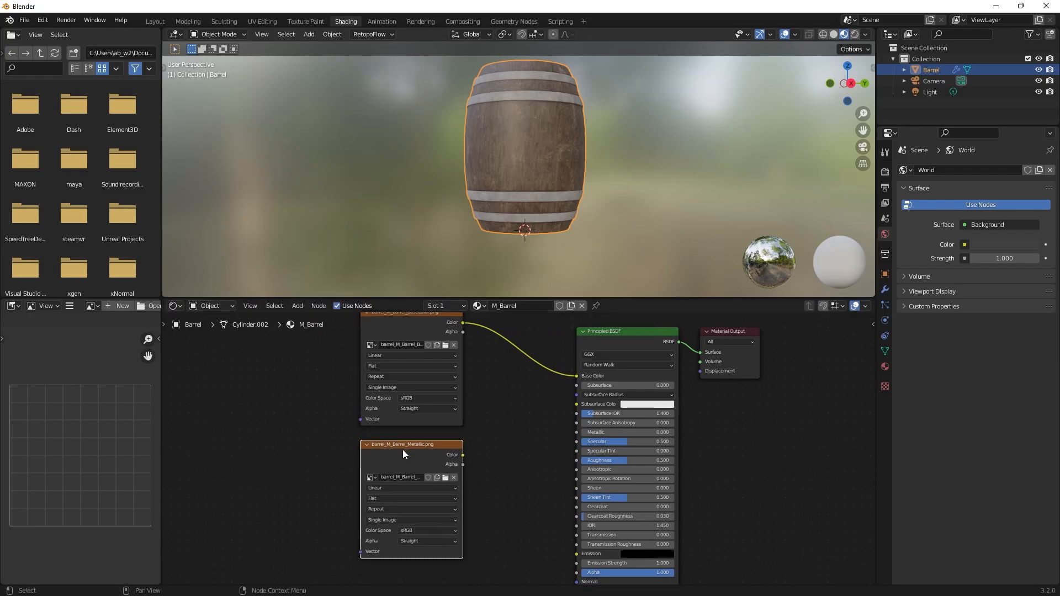
pyautogui.click(223, 465)
pyautogui.hotkey('shift', 'a')
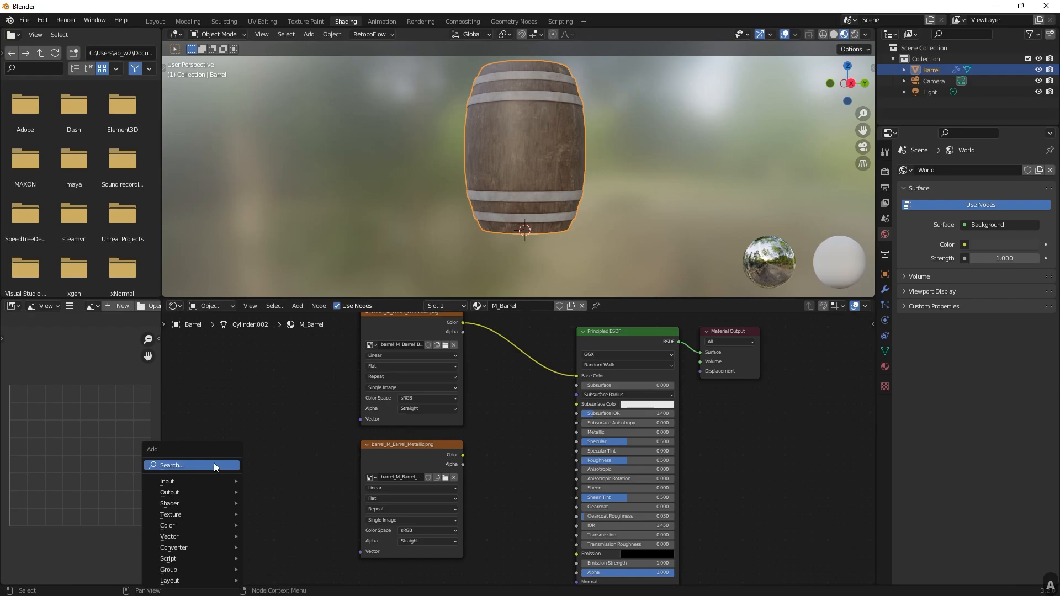
pyautogui.click(198, 465)
pyautogui.write('text')
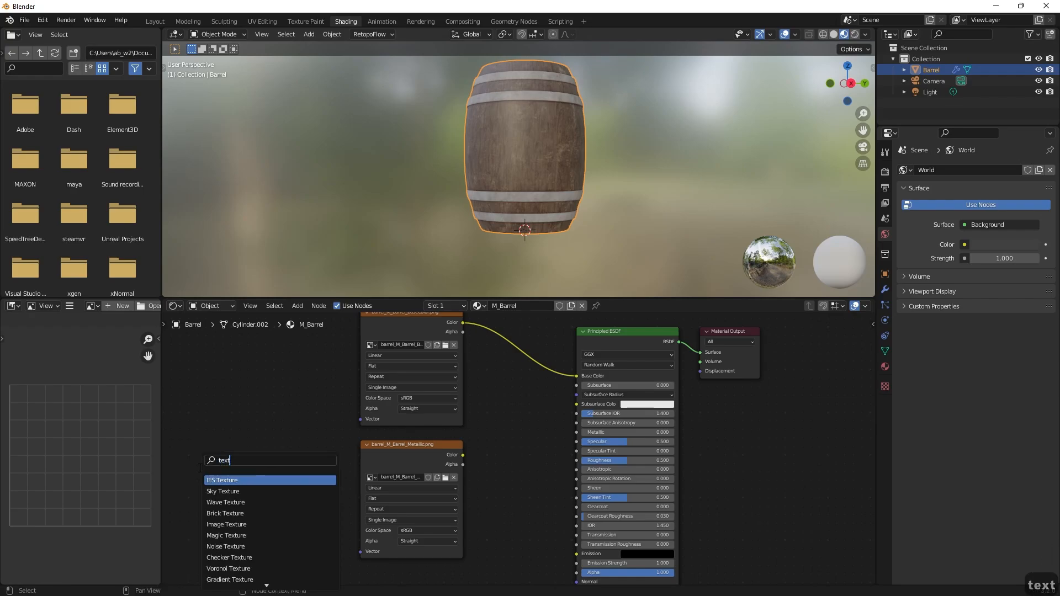
pyautogui.press('Down')
pyautogui.press('Down')
pyautogui.press('Down')
pyautogui.press('Down')
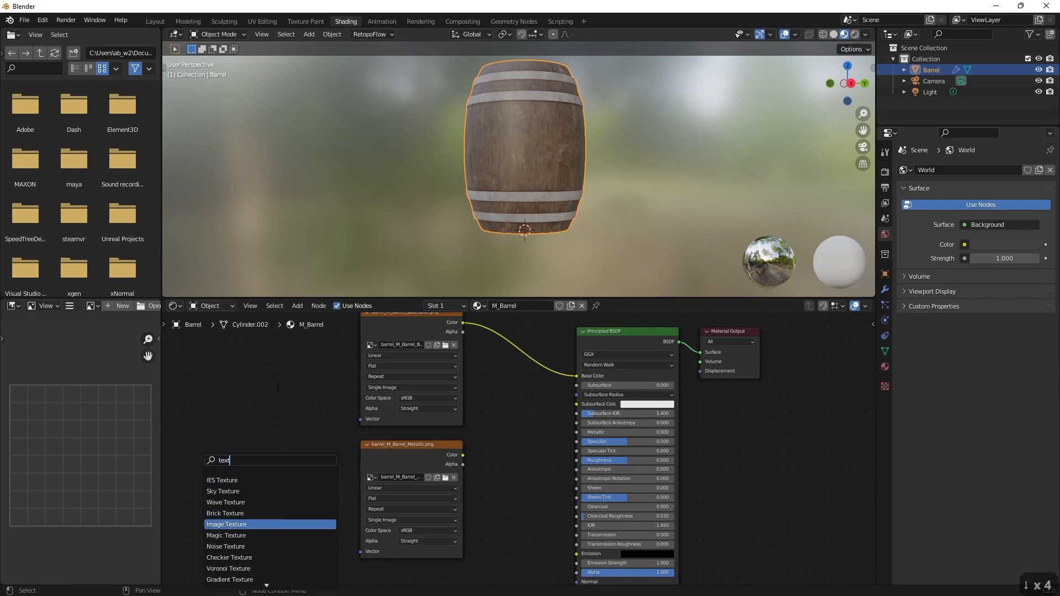
# Load barrel_M_Barrel_Metallic.png from the textures folder into the lower image node.
pyautogui.click(409, 447)
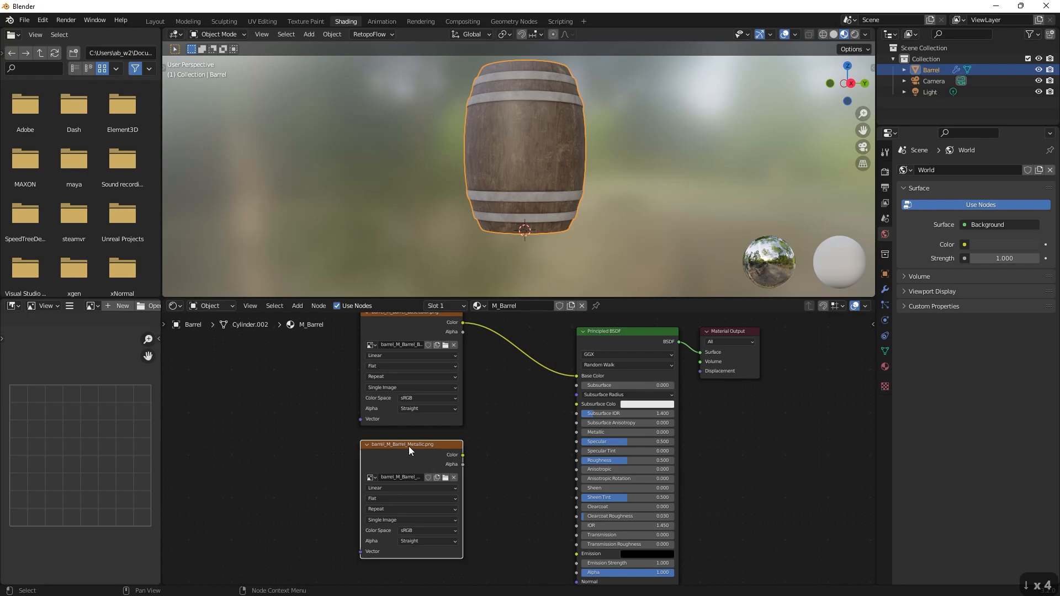
pyautogui.click(444, 478)
pyautogui.click(329, 329)
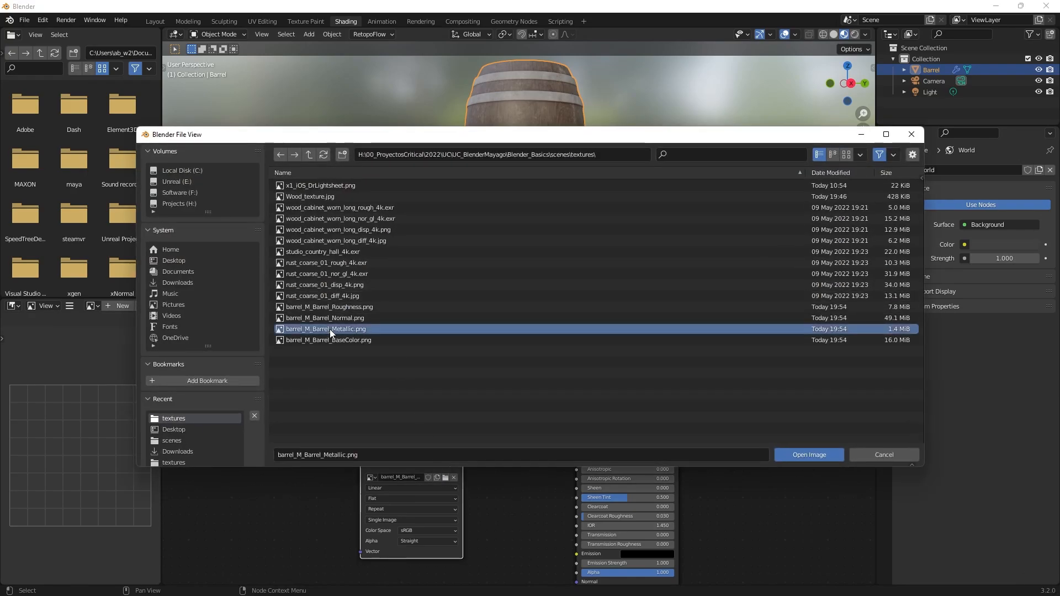
pyautogui.click(807, 457)
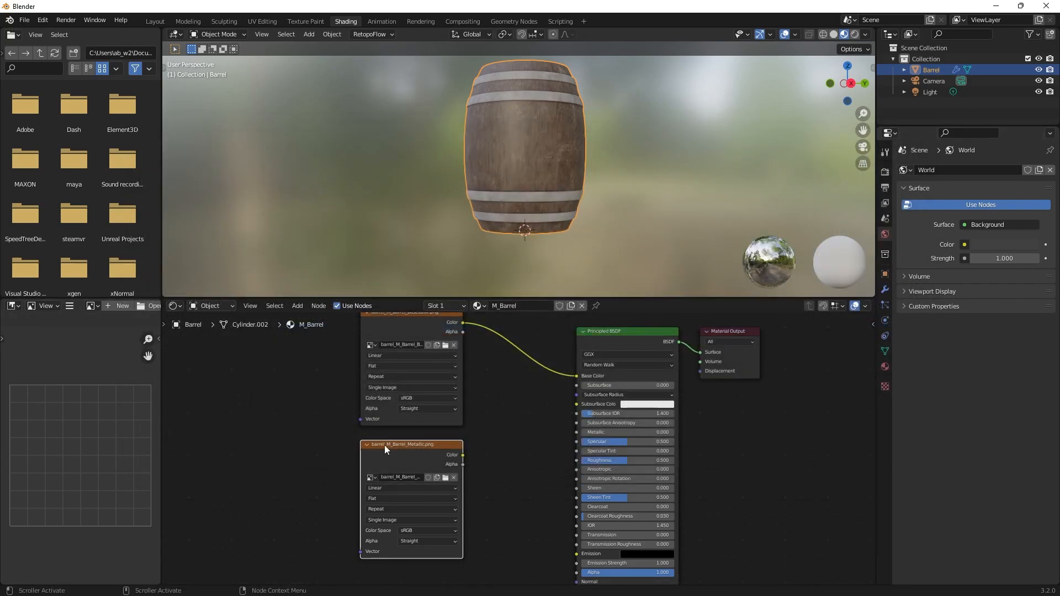
# Connect the Color output of the barrel_M_Barrel_Metallic.png node to the Principled BSDF's Metallic input and inspect the hoops.
pyautogui.scroll(2, 497, 469)
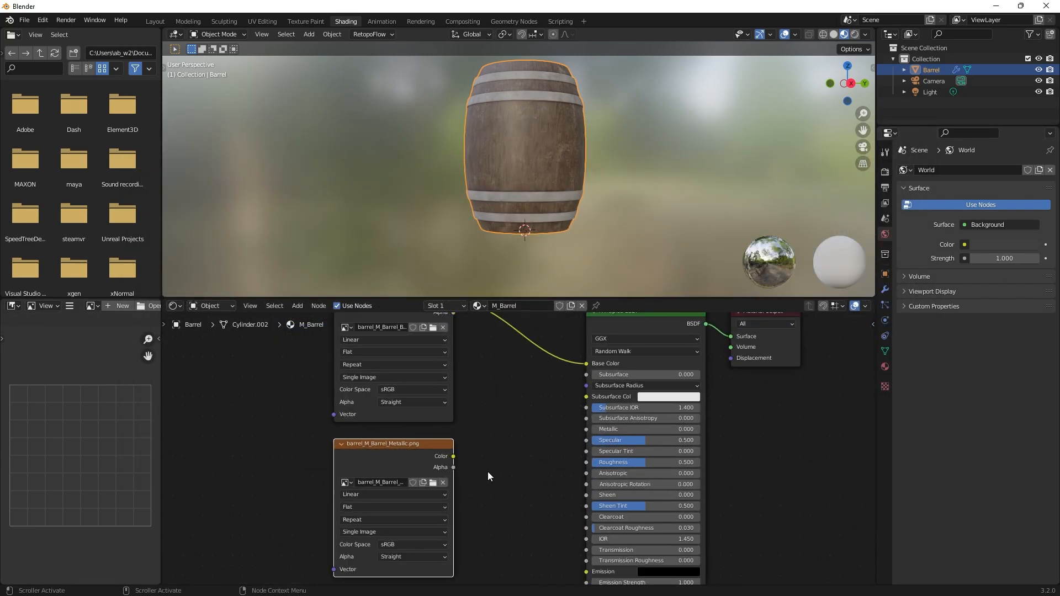
pyautogui.scroll(-1, 488, 472)
pyautogui.moveTo(488, 471); pyautogui.dragTo(481, 490, button='middle')
pyautogui.scroll(-1, 481, 491)
pyautogui.keyDown('shift'); pyautogui.scroll(-2, 481, 489); pyautogui.keyUp('shift')
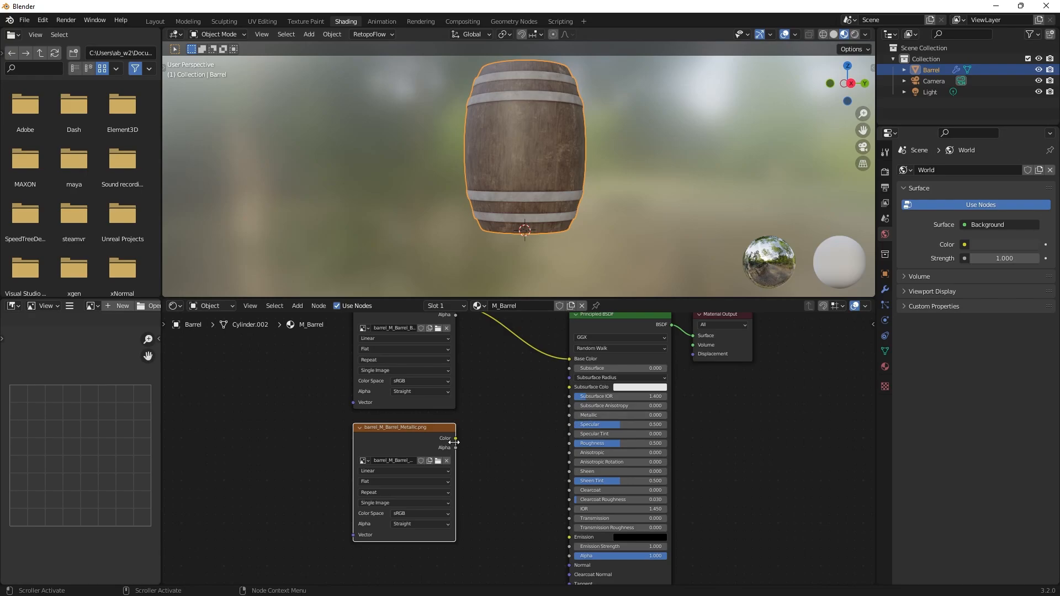
pyautogui.moveTo(455, 439); pyautogui.dragTo(569, 417)
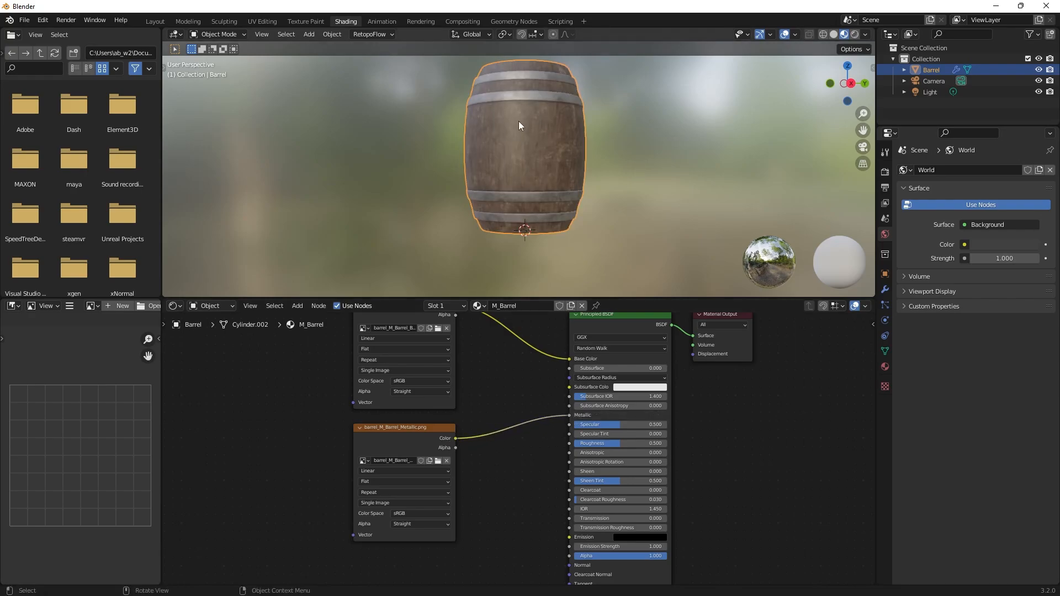
pyautogui.keyDown('shift'); pyautogui.moveTo(640, 155); pyautogui.dragTo(615, 140, button='middle'); pyautogui.keyUp('shift')
pyautogui.scroll(3, 575, 165)
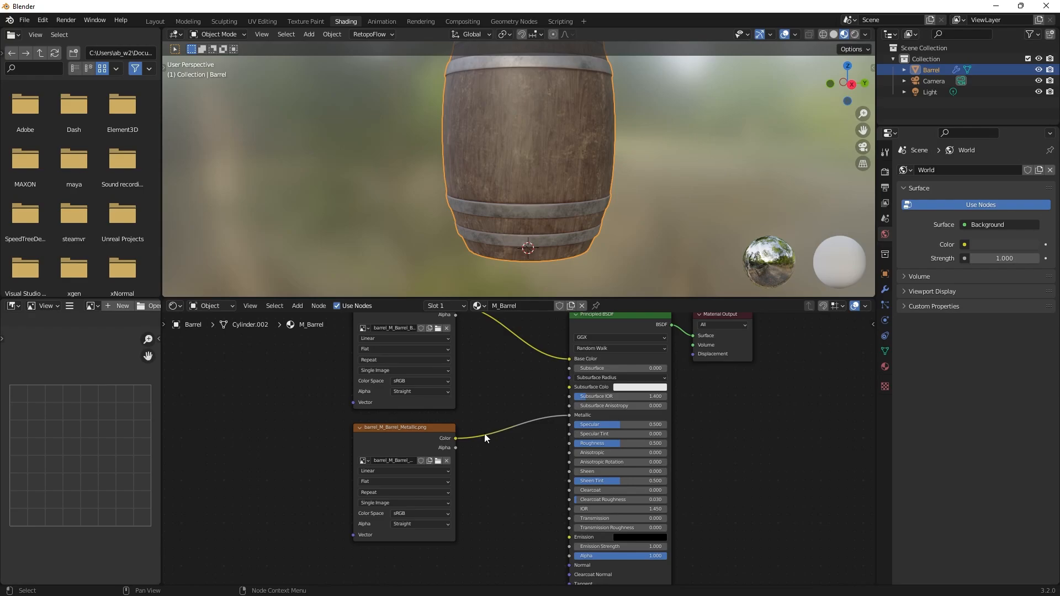
# Set the barrel_M_Barrel_Metallic.png node's color space to Raw, check the barrel's shading, and shift the node slightly.
pyautogui.click(416, 430)
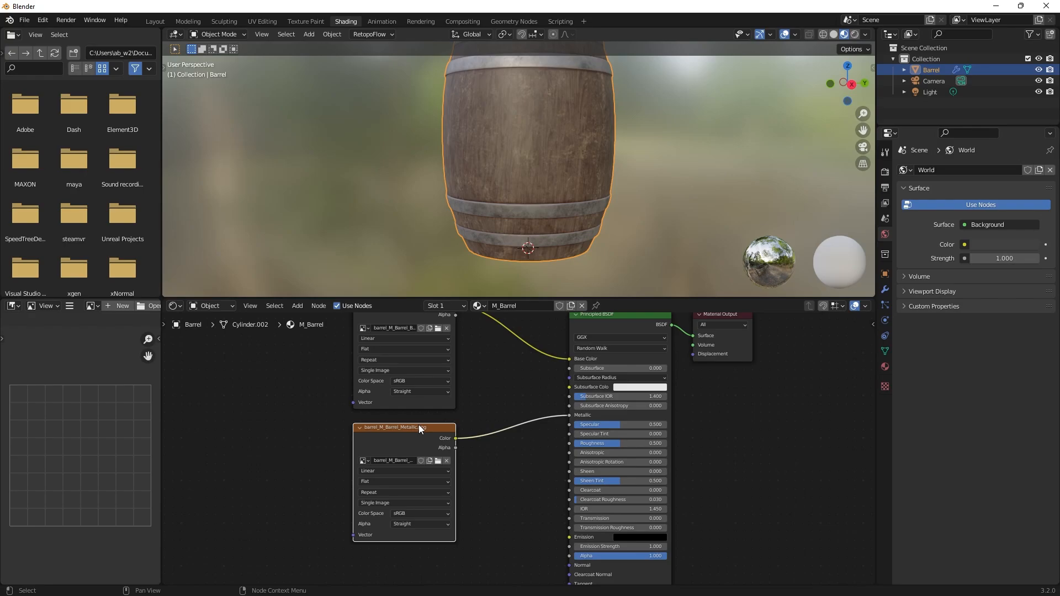
pyautogui.click(407, 513)
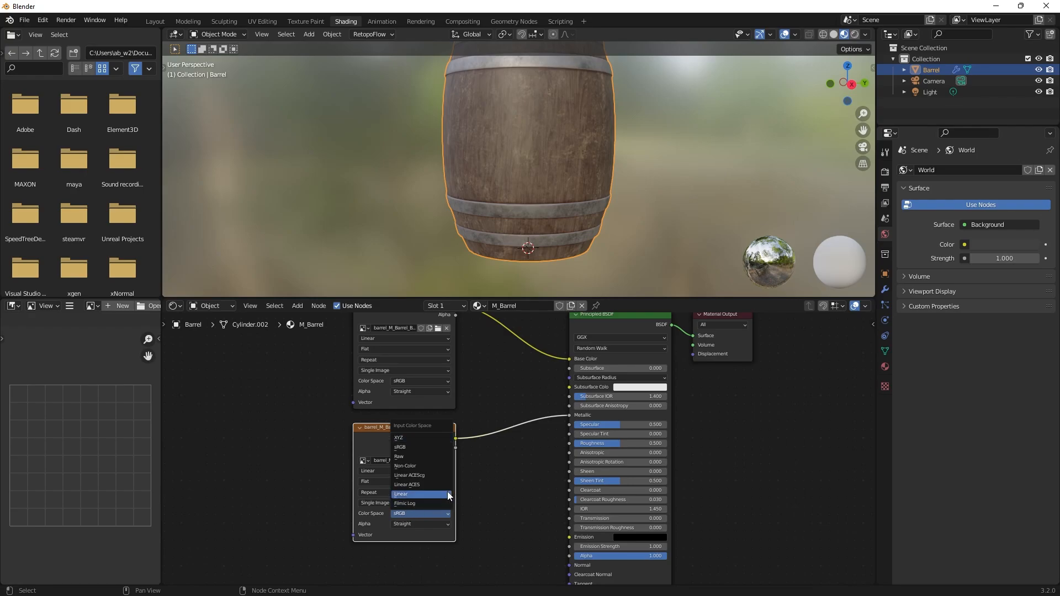
pyautogui.click(403, 456)
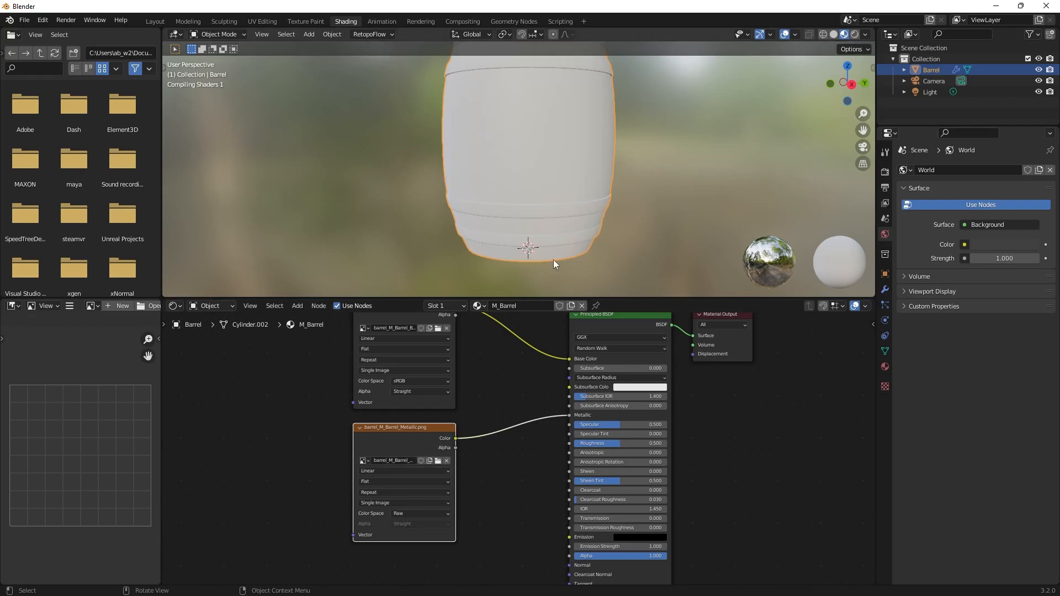
pyautogui.moveTo(647, 170); pyautogui.dragTo(552, 287, button='middle')
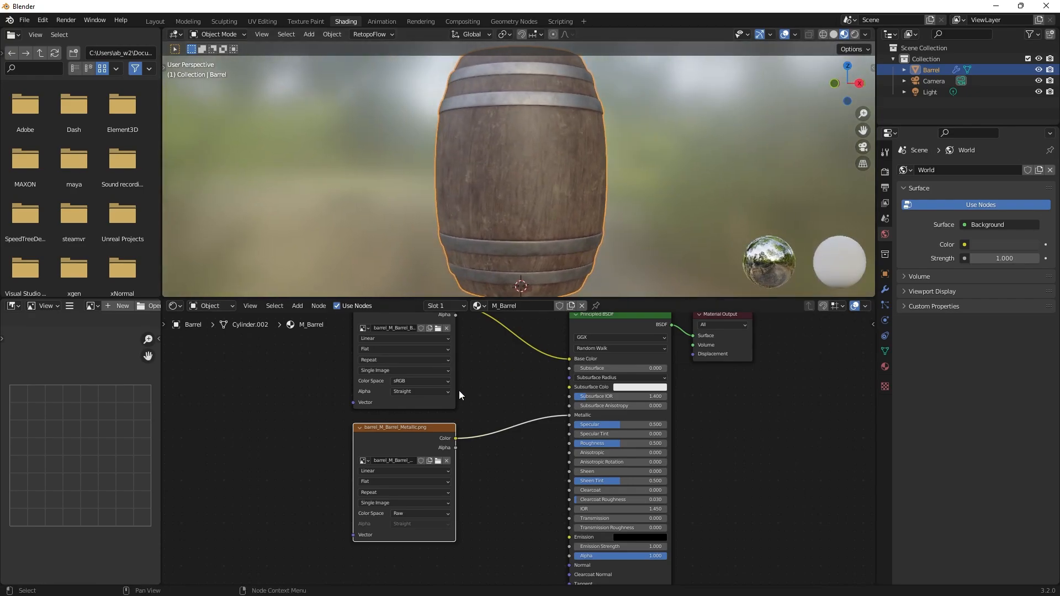
pyautogui.moveTo(402, 430); pyautogui.dragTo(400, 429)
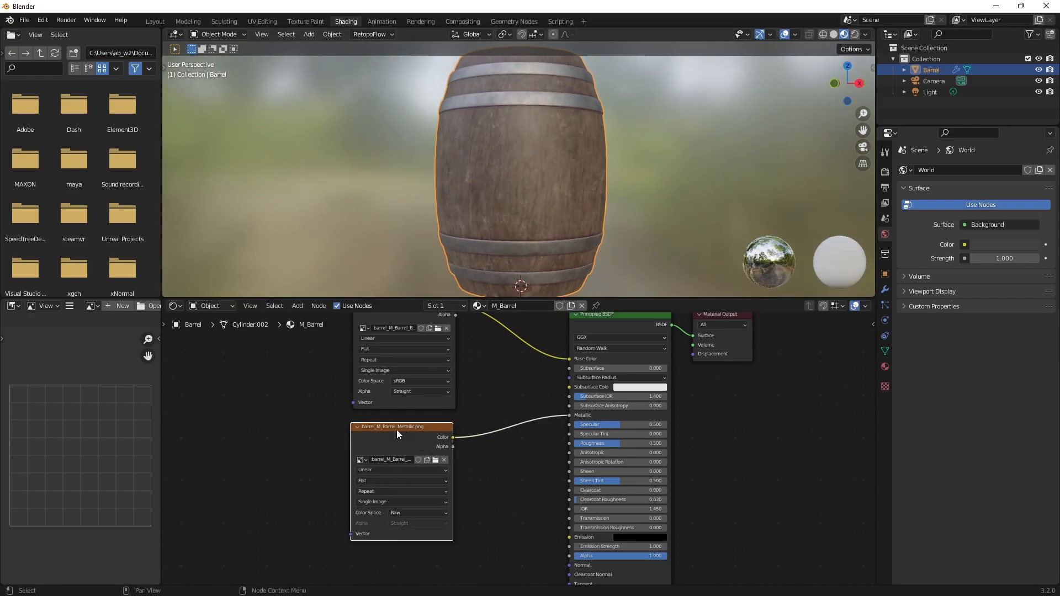
# Add barrel_M_Barrel_Roughness.png as an image node below the metallic node and set its color space to Raw.
pyautogui.scroll(-1, 515, 501)
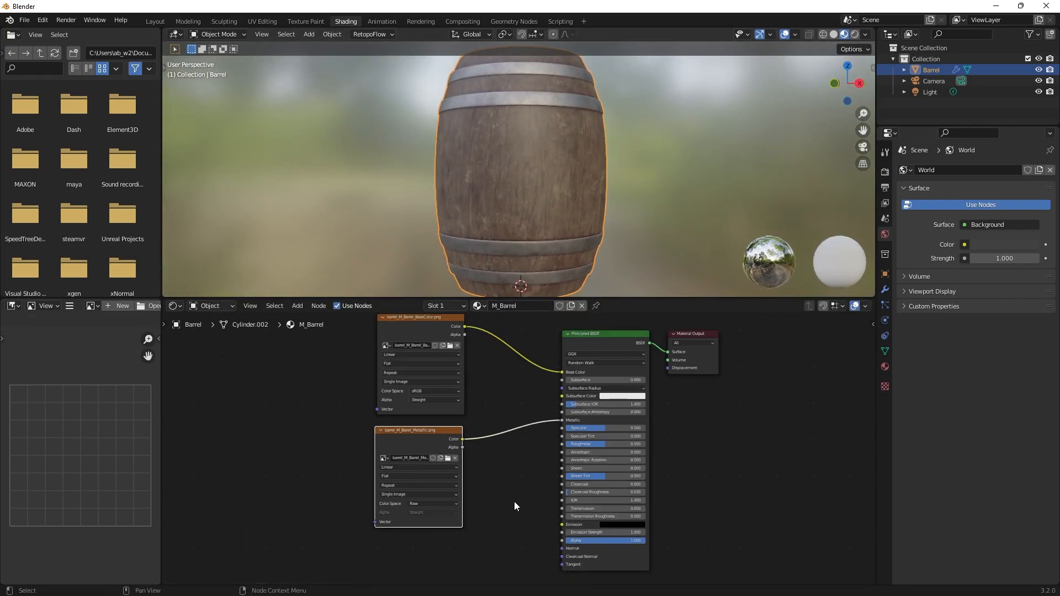
pyautogui.keyDown('shift'); pyautogui.scroll(-3, 540, 451); pyautogui.keyUp('shift')
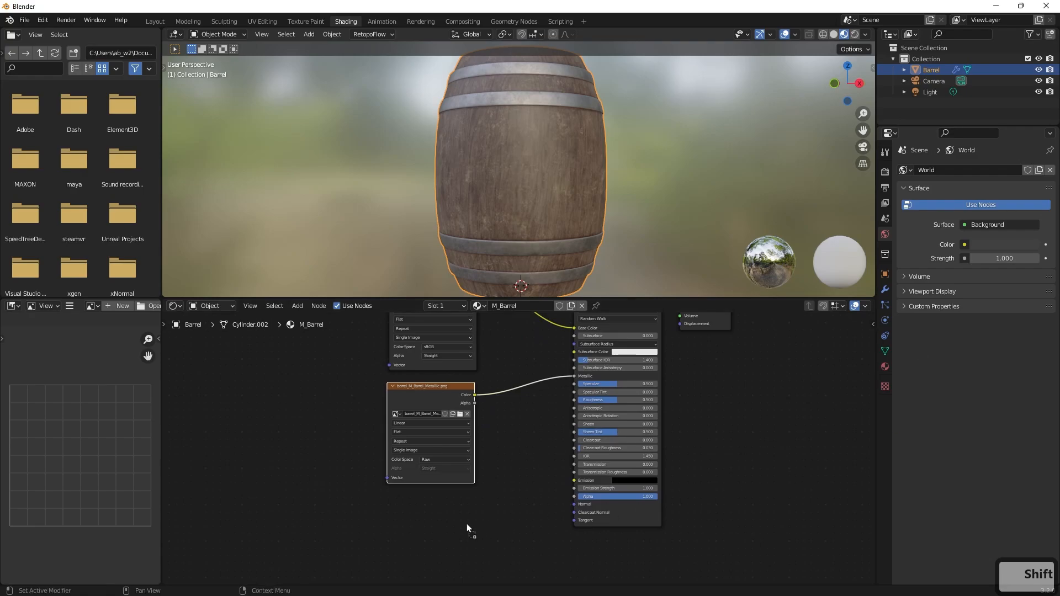
pyautogui.moveTo(466, 525); pyautogui.dragTo(430, 495)
pyautogui.moveTo(515, 470); pyautogui.dragTo(534, 391, button='middle')
pyautogui.scroll(3, 519, 436)
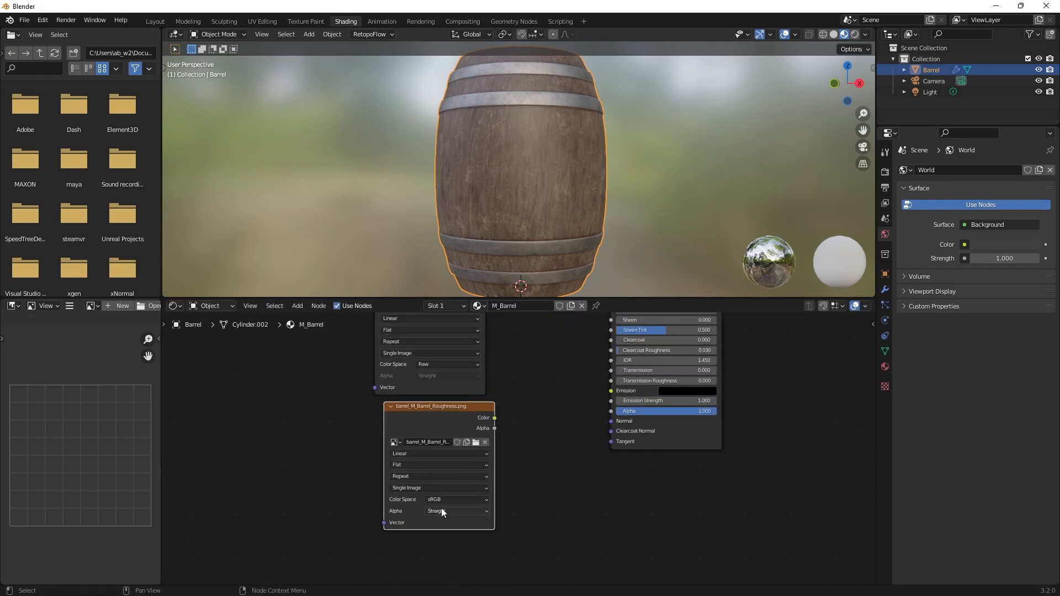
pyautogui.click(439, 498)
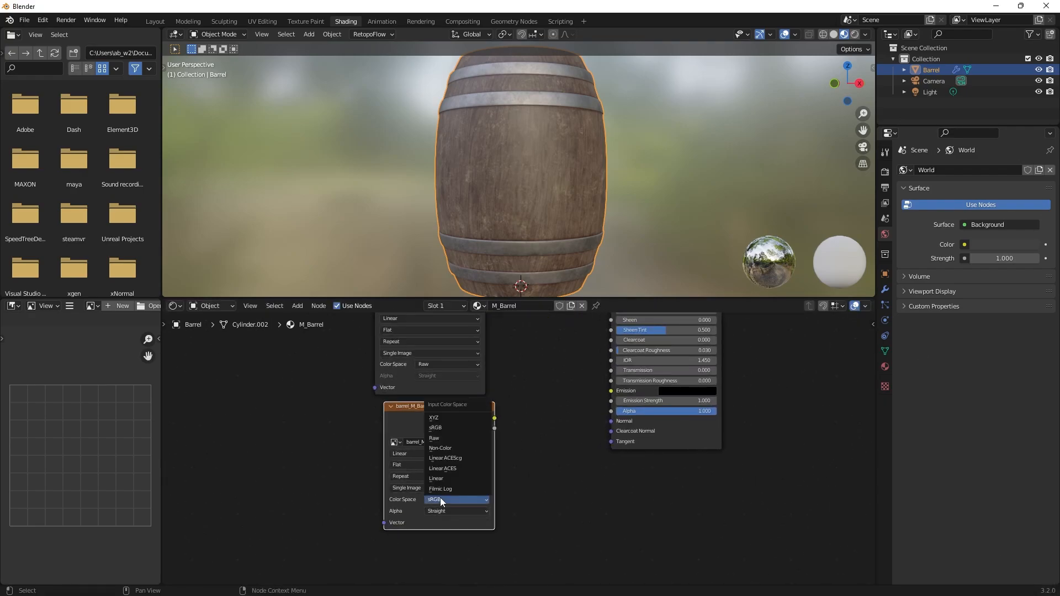
pyautogui.click(448, 441)
# Align the roughness image node under the metallic node, connect its Color output to the Principled BSDF's Roughness input, and inspect the barrel.
pyautogui.scroll(-3, 497, 483)
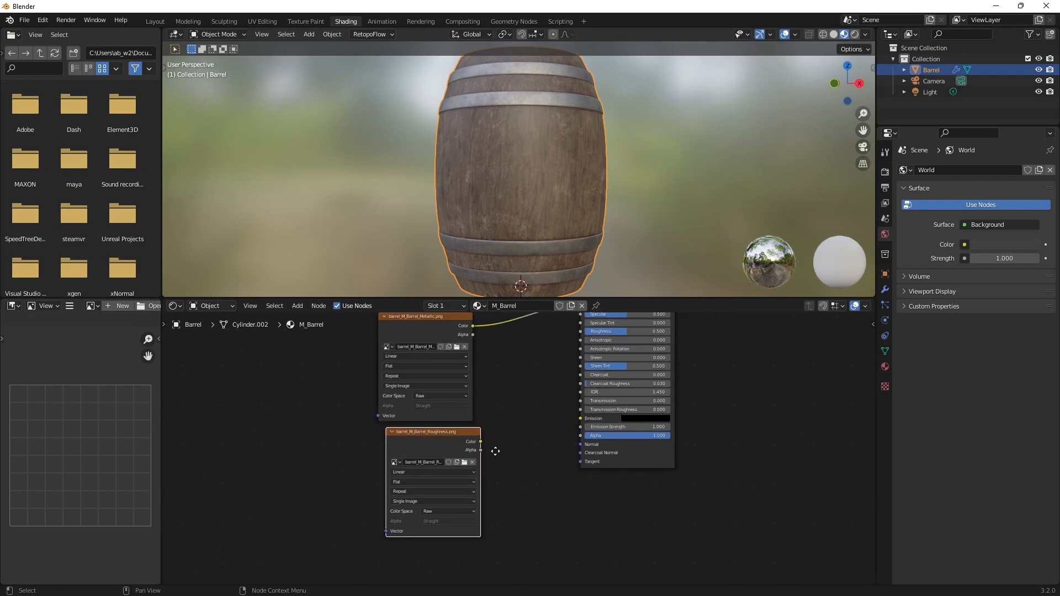
pyautogui.moveTo(451, 455); pyautogui.dragTo(441, 456)
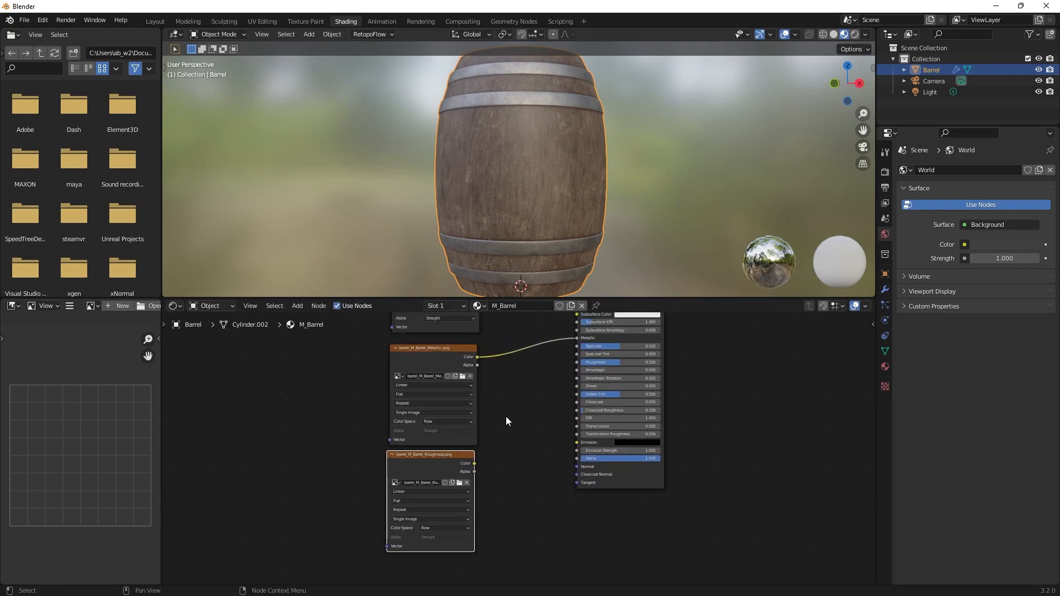
pyautogui.moveTo(532, 415); pyautogui.dragTo(522, 439, button='middle')
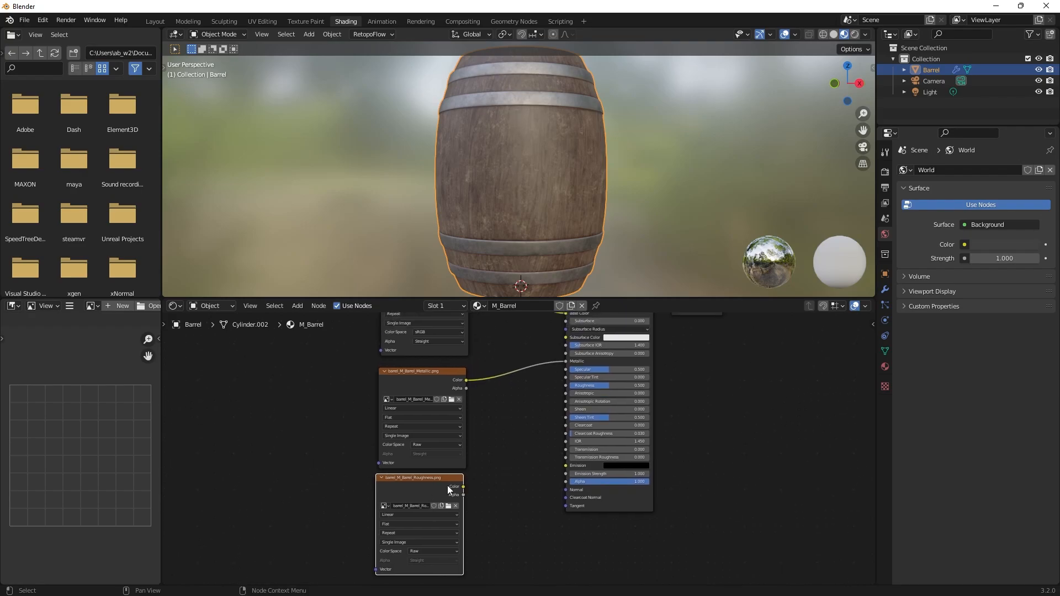
pyautogui.moveTo(462, 487); pyautogui.dragTo(567, 385)
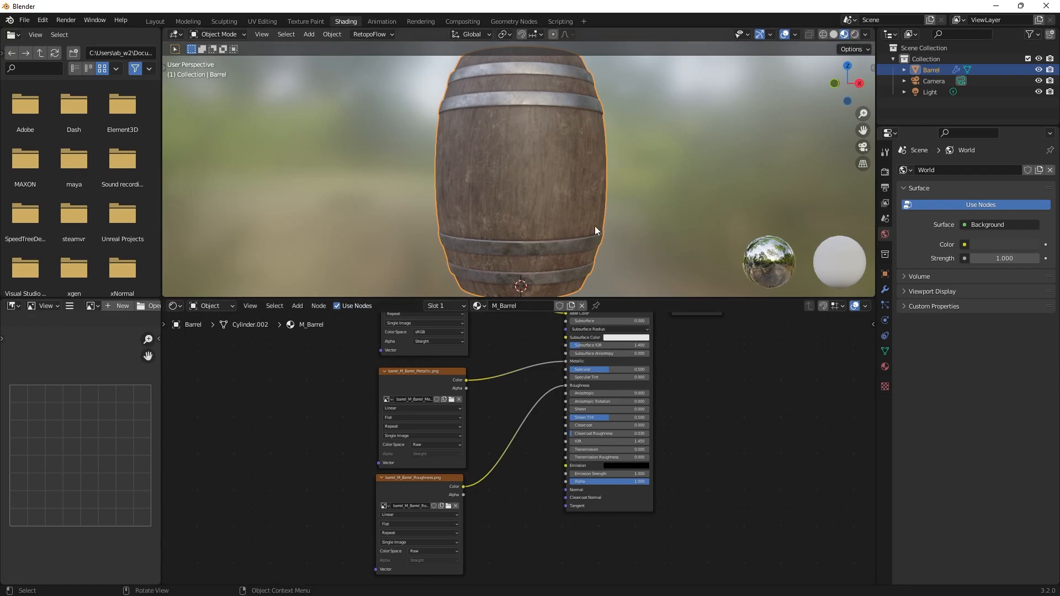
pyautogui.scroll(2, 573, 209)
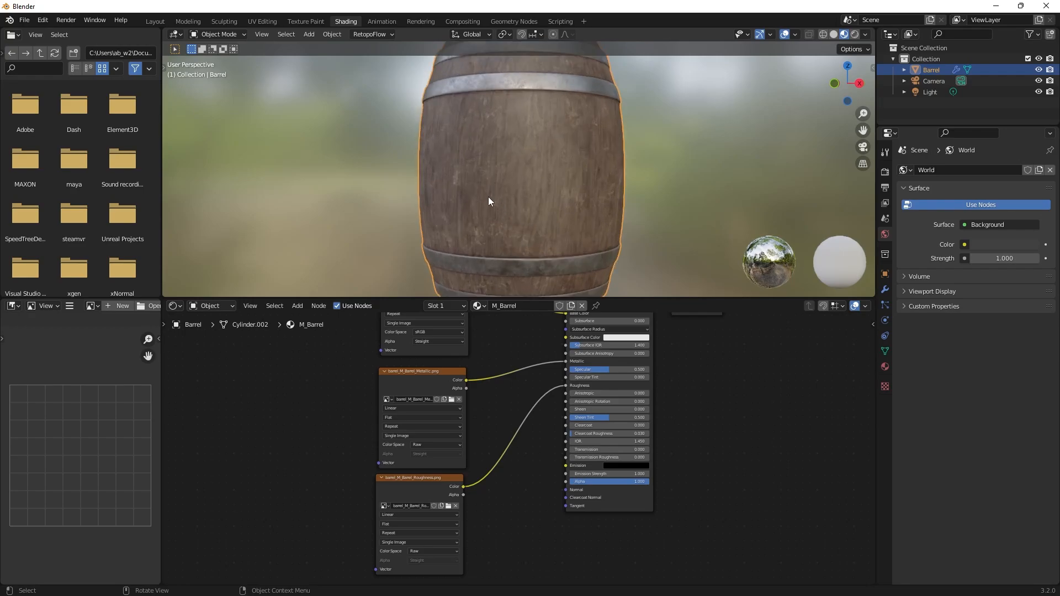
pyautogui.press('alt')
pyautogui.keyDown('alt'); pyautogui.moveTo(521, 189); pyautogui.dragTo(665, 188, button='middle'); pyautogui.keyUp('alt')
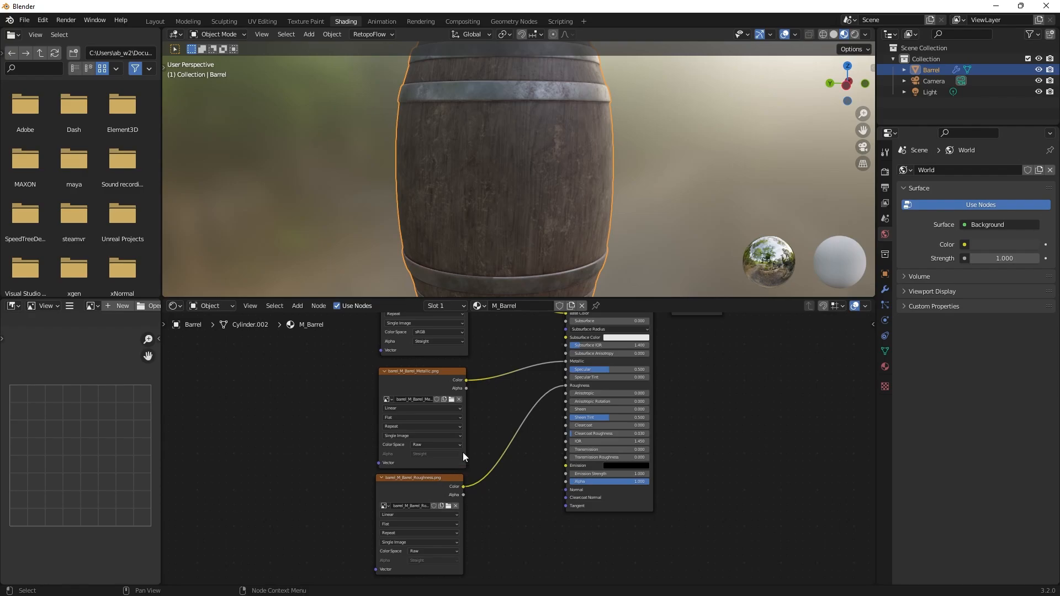
# Add barrel_M_Barrel_Normal.png as an image node below the roughness node, offset away from the Principled BSDF.
pyautogui.scroll(-1, 475, 432)
pyautogui.moveTo(481, 426); pyautogui.dragTo(476, 486, button='middle')
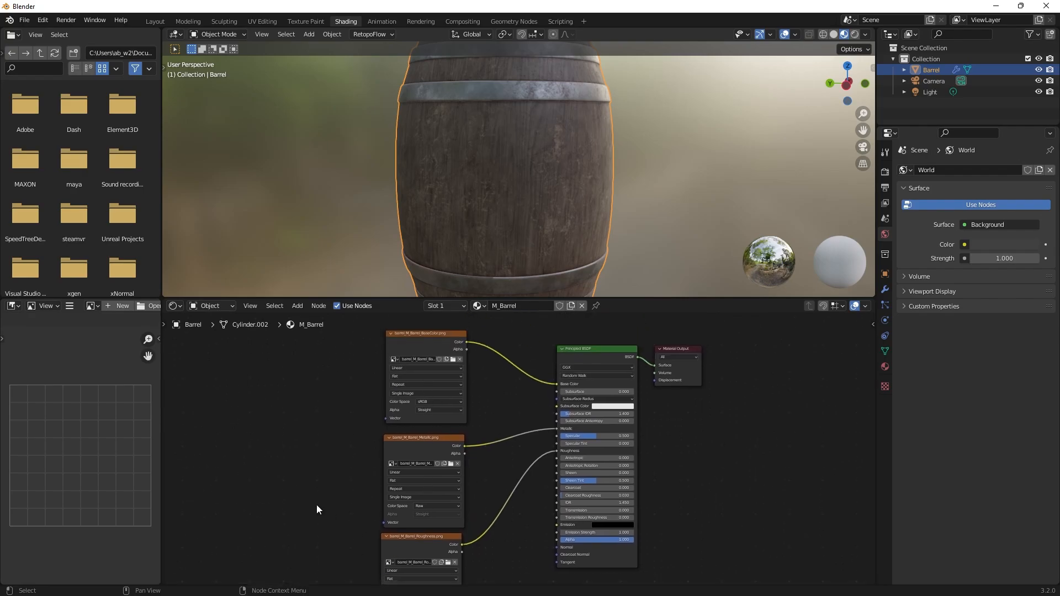
pyautogui.moveTo(316, 505); pyautogui.dragTo(328, 422, button='middle')
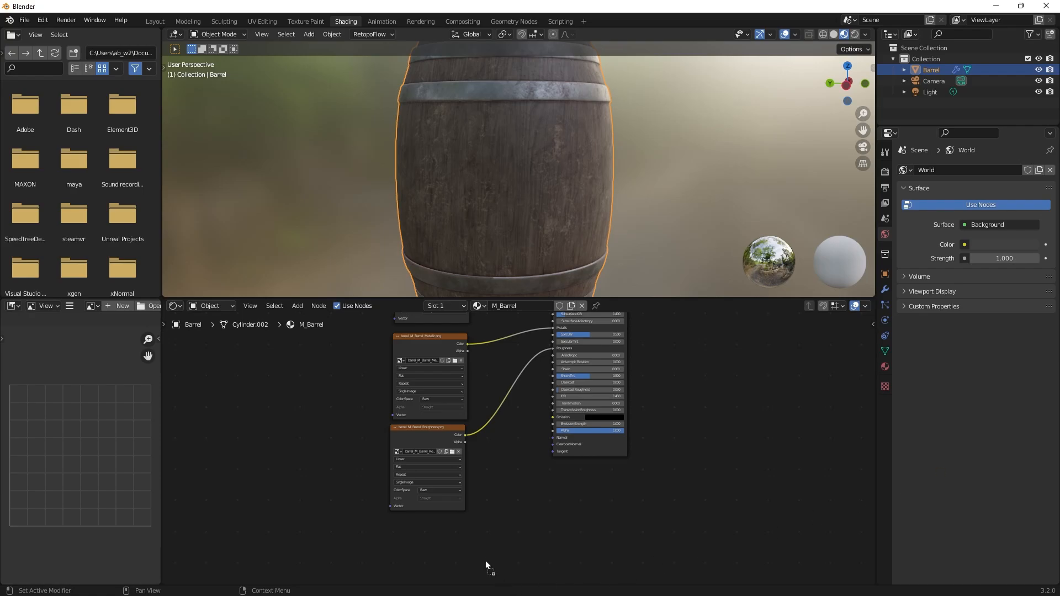
pyautogui.moveTo(485, 561); pyautogui.dragTo(495, 518)
pyautogui.moveTo(584, 522); pyautogui.dragTo(616, 458, button='middle')
pyautogui.scroll(2, 644, 457)
pyautogui.moveTo(570, 453); pyautogui.dragTo(362, 469)
pyautogui.scroll(1, 490, 484)
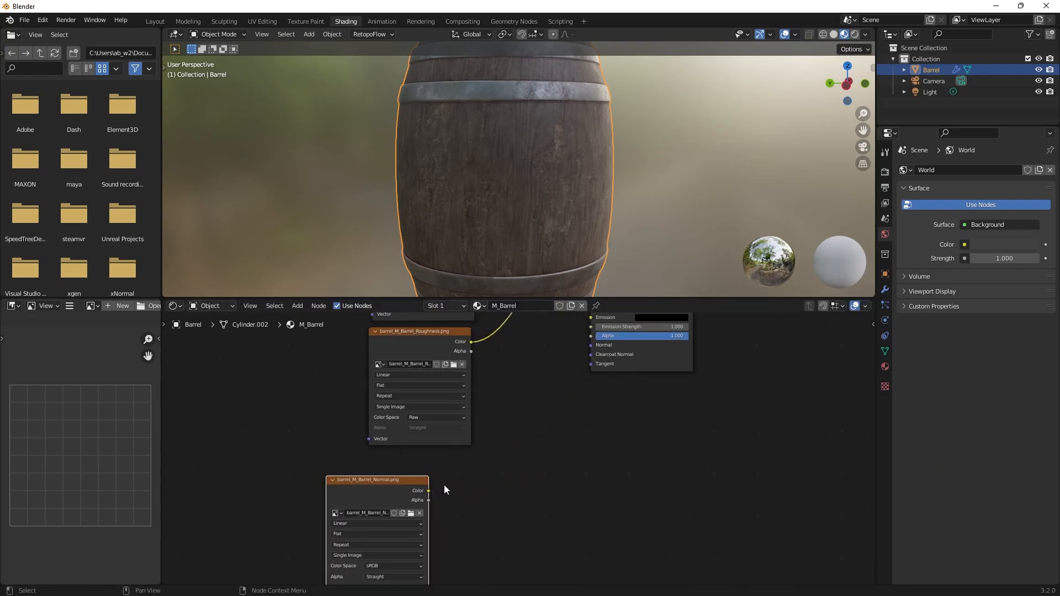
pyautogui.moveTo(563, 463); pyautogui.dragTo(542, 493, button='middle')
pyautogui.scroll(-1, 565, 430)
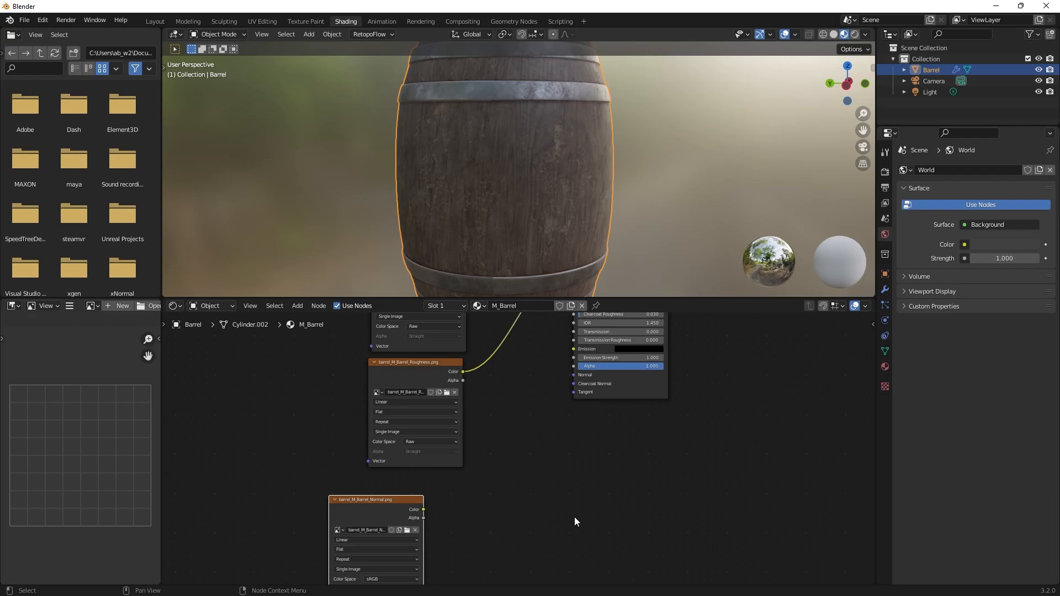
# Add a Normal Map node between the barrel_M_Barrel_Normal.png node and the Principled BSDF.
pyautogui.hotkey('shift', 'a')
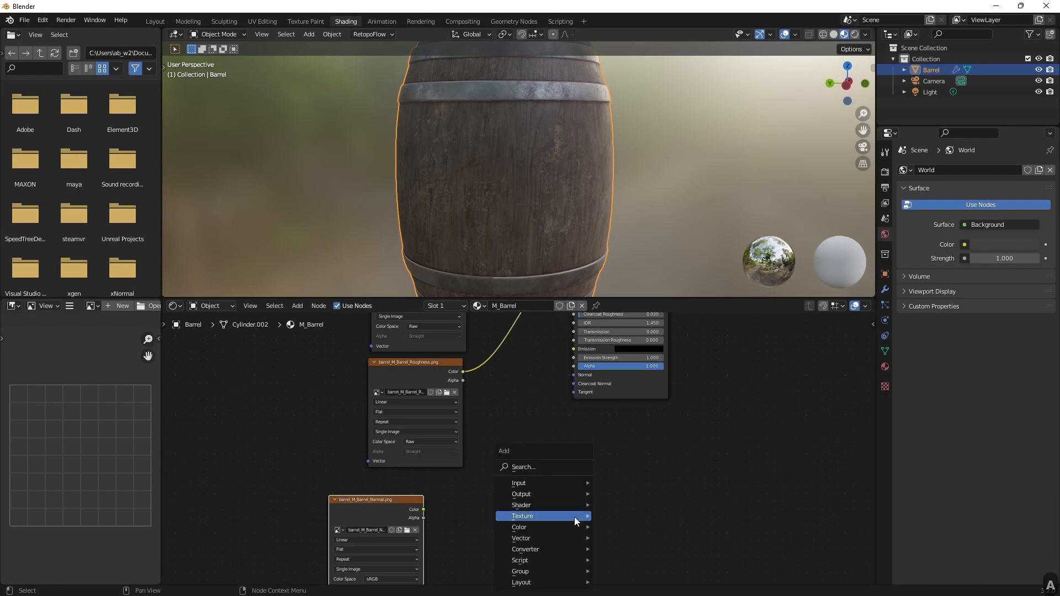
pyautogui.click(534, 468)
pyautogui.write('noram')
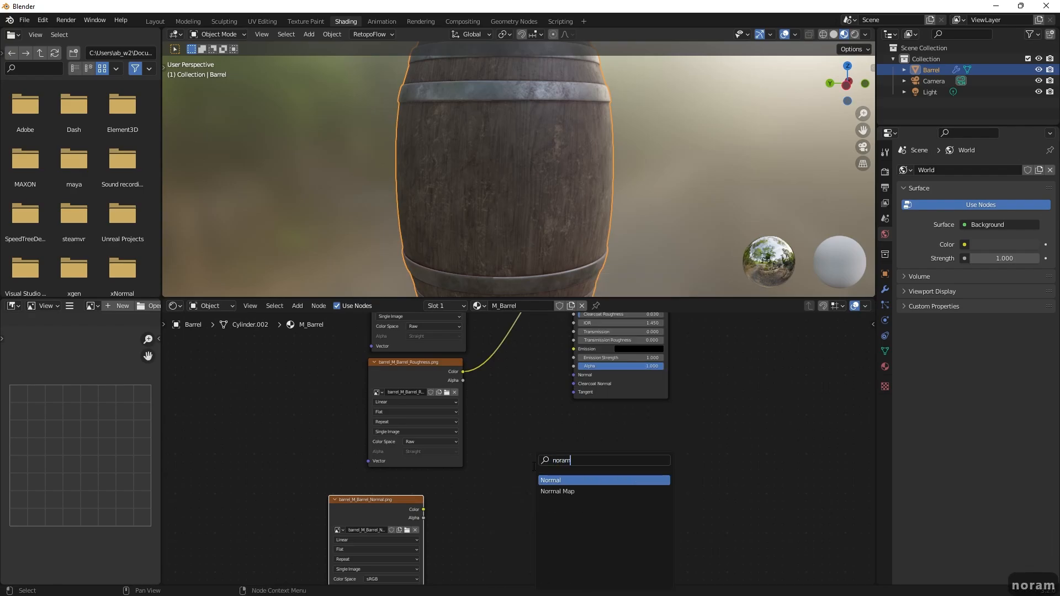
pyautogui.press('Down')
pyautogui.press('Return')
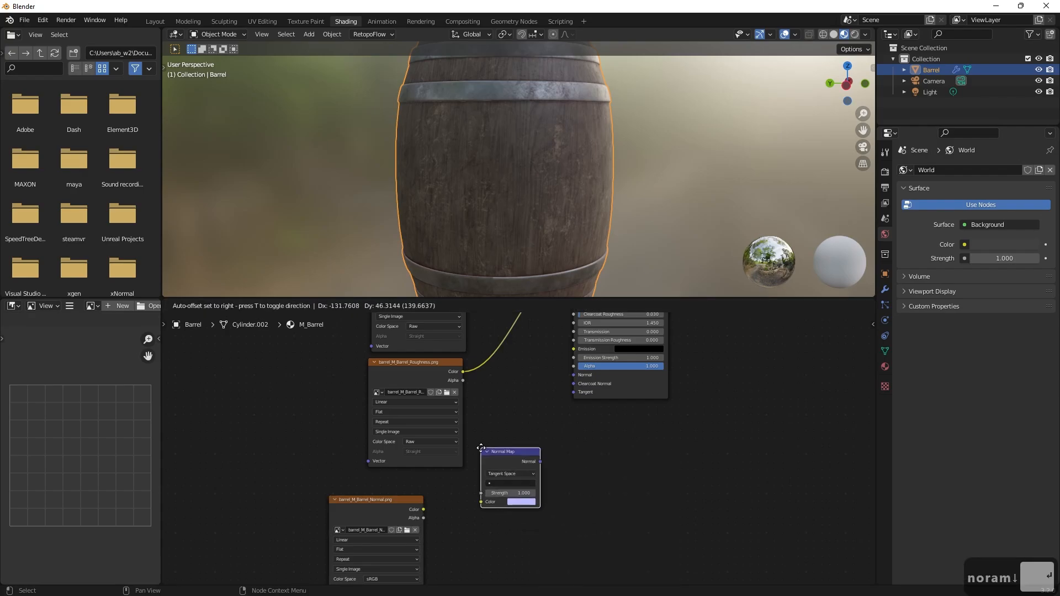
pyautogui.click(480, 447)
pyautogui.scroll(3, 520, 452)
pyautogui.moveTo(495, 449); pyautogui.dragTo(523, 441)
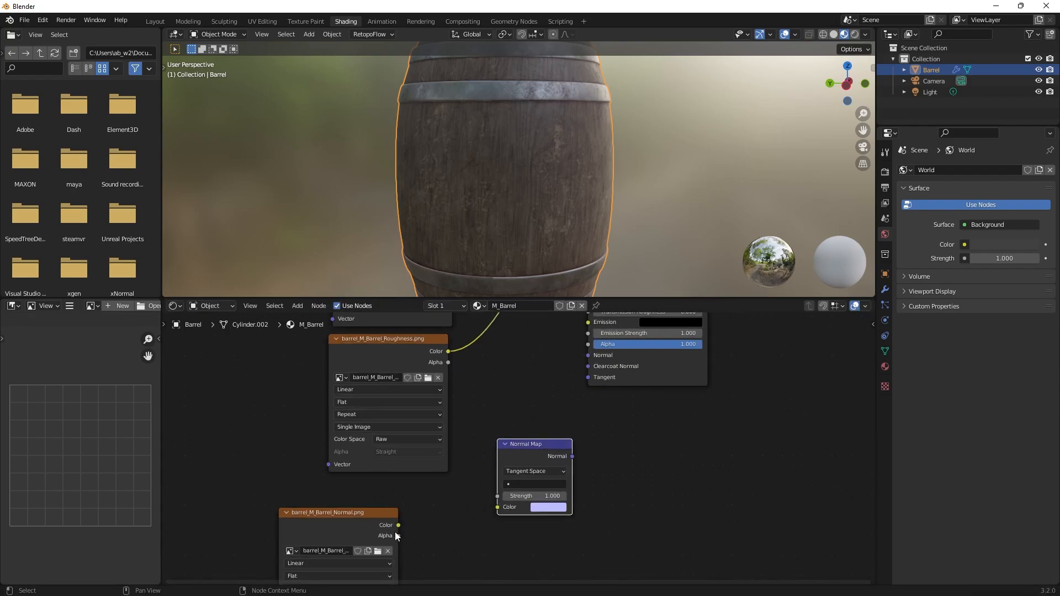
# Route the normal image's Color through the Normal Map node into the Principled BSDF's Normal input and inspect the barrel's surface.
pyautogui.moveTo(398, 524); pyautogui.dragTo(501, 506)
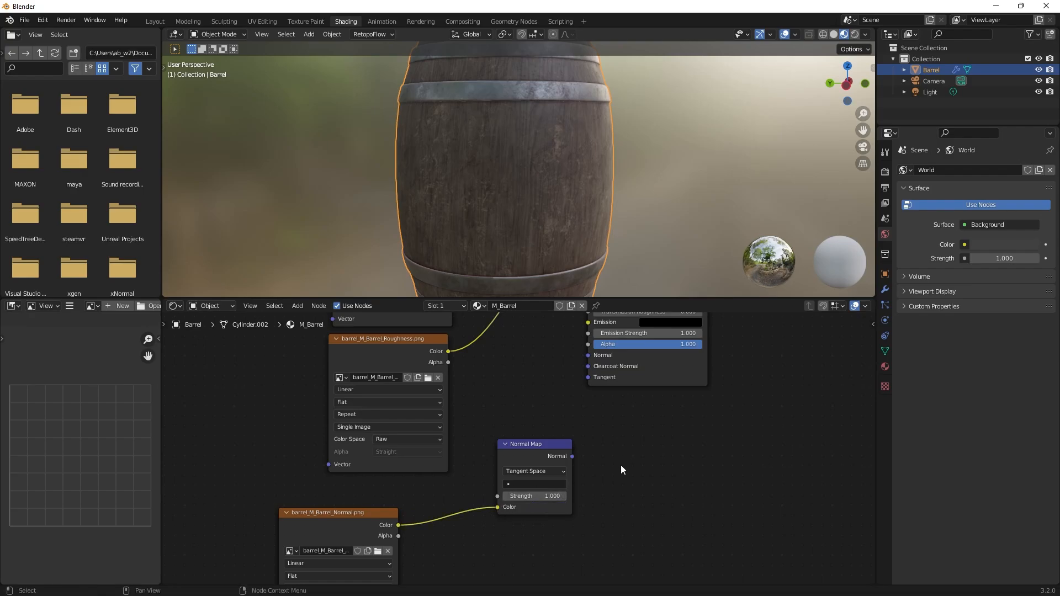
pyautogui.moveTo(568, 467); pyautogui.dragTo(584, 367)
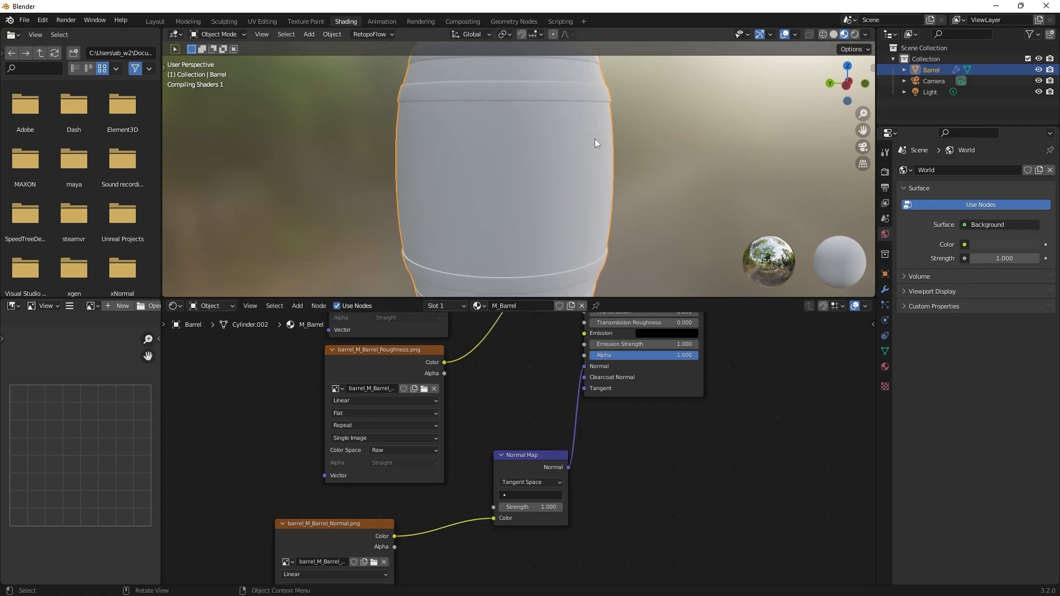
pyautogui.scroll(2, 552, 171)
pyautogui.scroll(2, 555, 175)
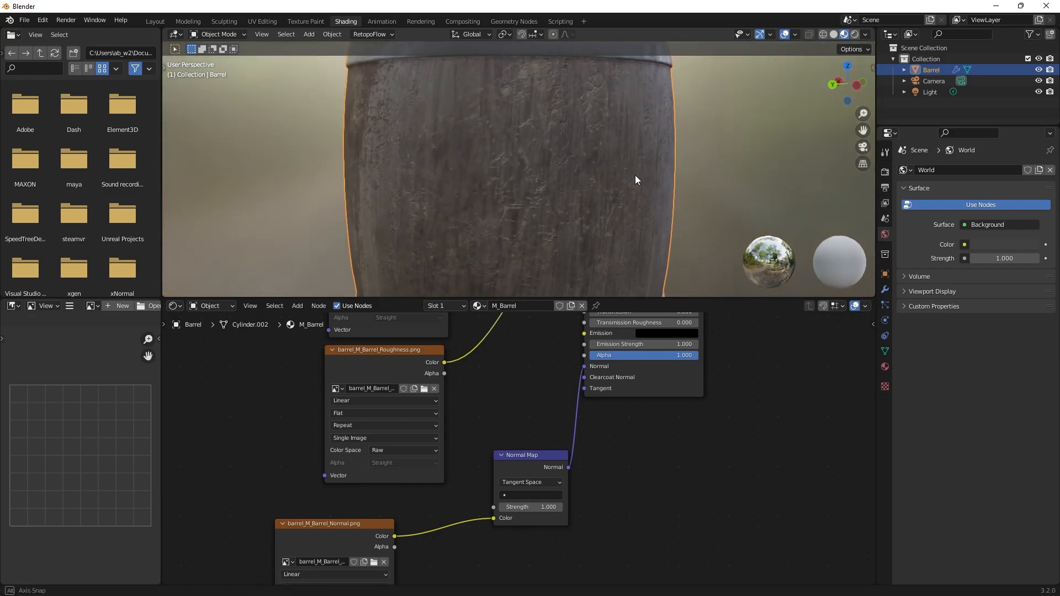
pyautogui.keyDown('shift'); pyautogui.scroll(3, 623, 191); pyautogui.keyUp('shift')
pyautogui.moveTo(535, 177); pyautogui.dragTo(351, 221, button='middle')
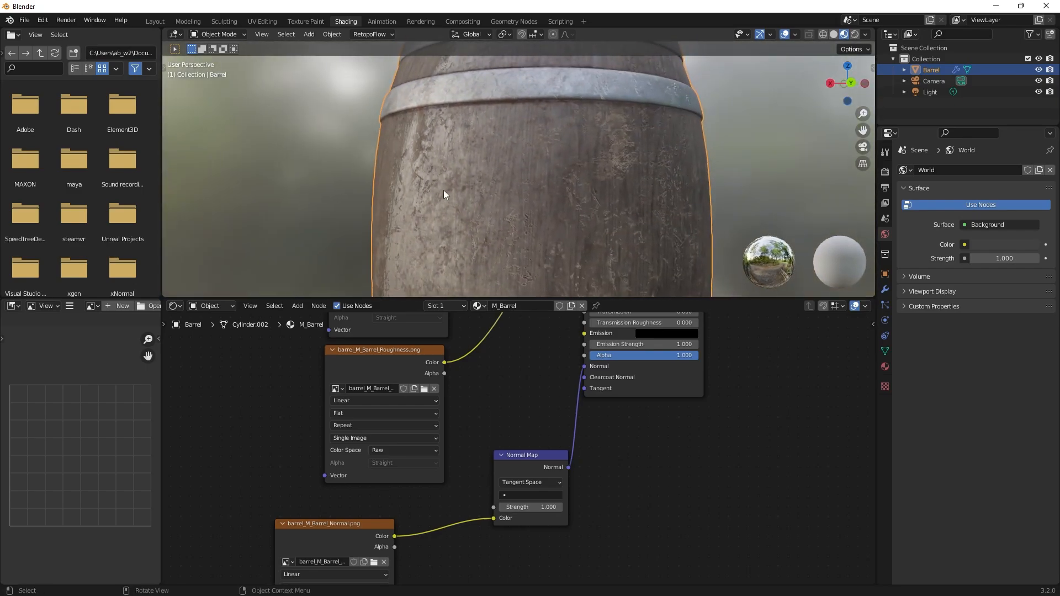
pyautogui.moveTo(443, 190); pyautogui.dragTo(362, 216, button='middle')
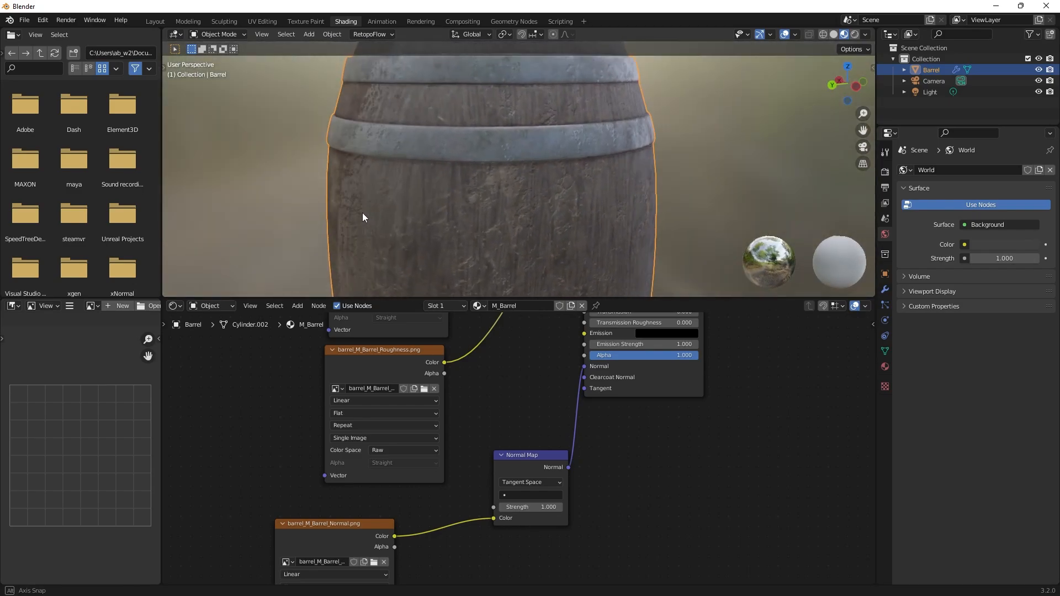
pyautogui.moveTo(560, 177); pyautogui.dragTo(605, 204, button='middle')
# Move the barrel_M_Barrel_Normal.png node up, set its color space to Raw, and examine the surface relief on the hoops and wood.
pyautogui.keyDown('shift'); pyautogui.moveTo(515, 363); pyautogui.dragTo(548, 331, button='middle'); pyautogui.keyUp('shift')
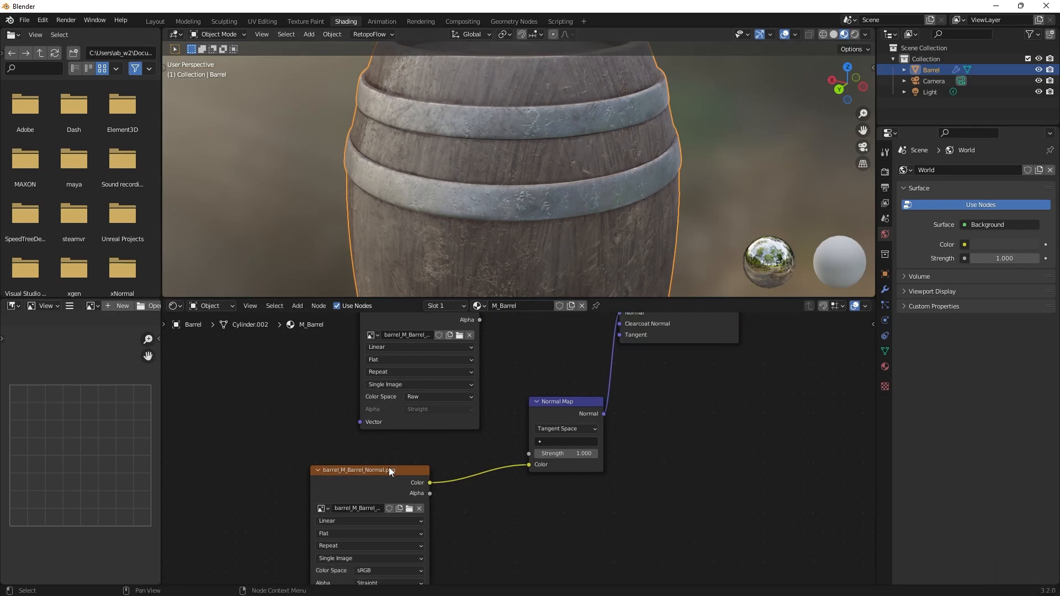
pyautogui.moveTo(389, 467); pyautogui.dragTo(390, 439)
pyautogui.click(395, 545)
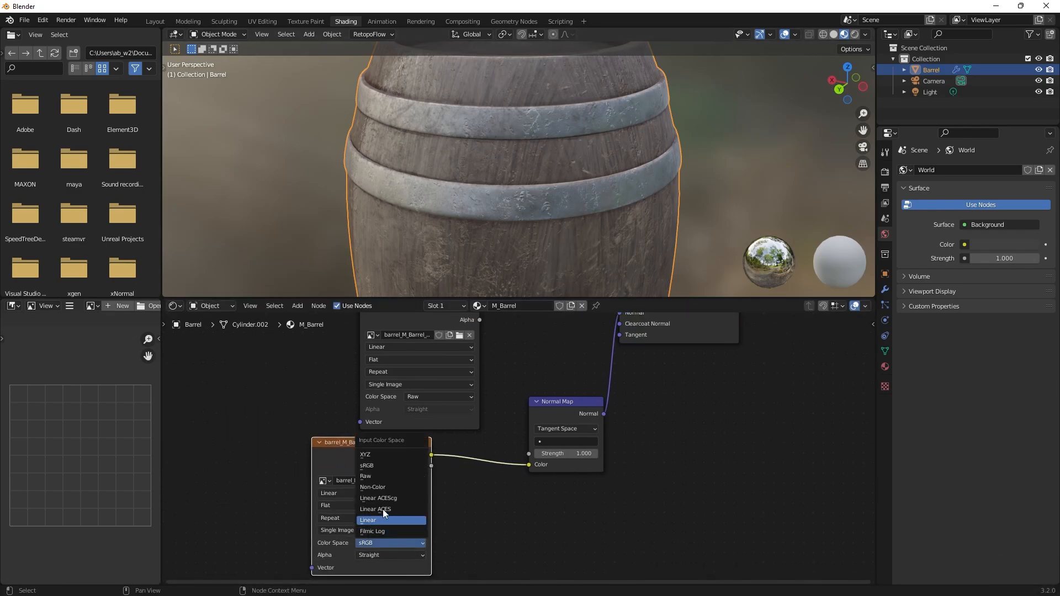
pyautogui.click(377, 477)
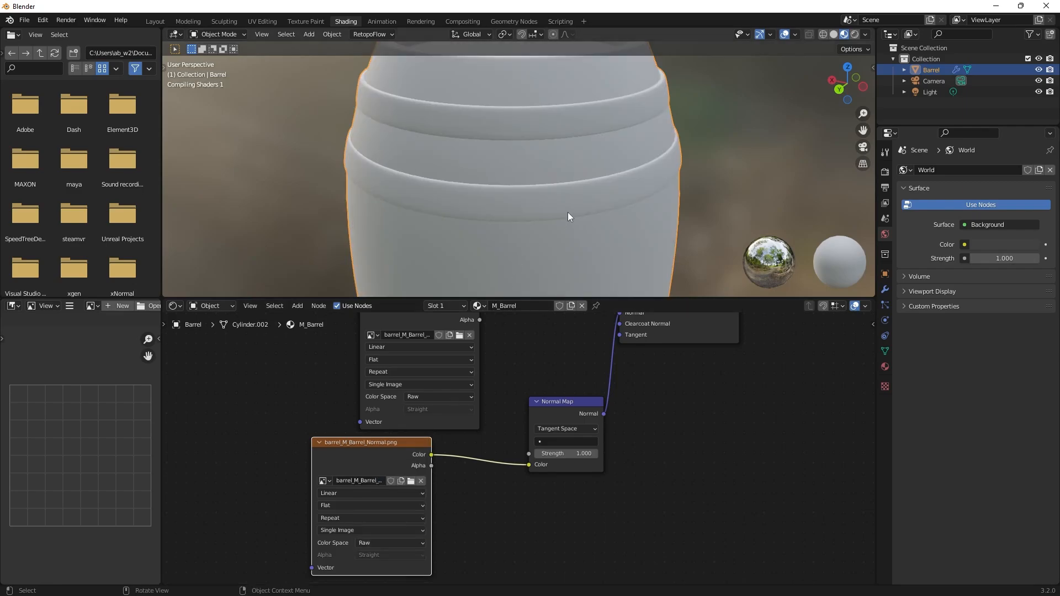
pyautogui.moveTo(578, 187); pyautogui.dragTo(689, 173, button='middle')
pyautogui.scroll(1, 689, 177)
pyautogui.click(568, 402)
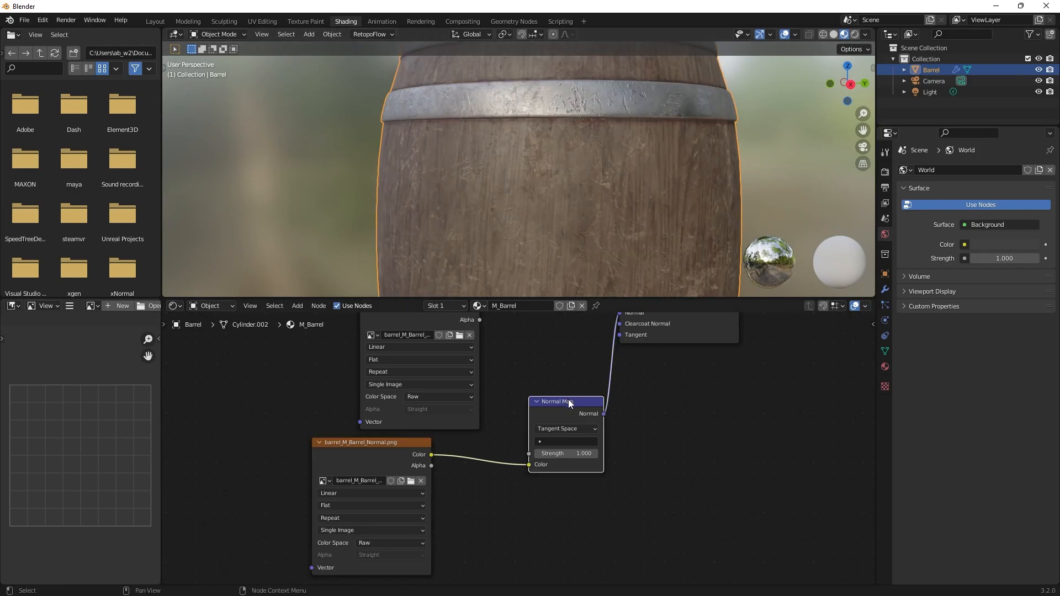
pyautogui.moveTo(614, 94); pyautogui.dragTo(714, 133, button='middle')
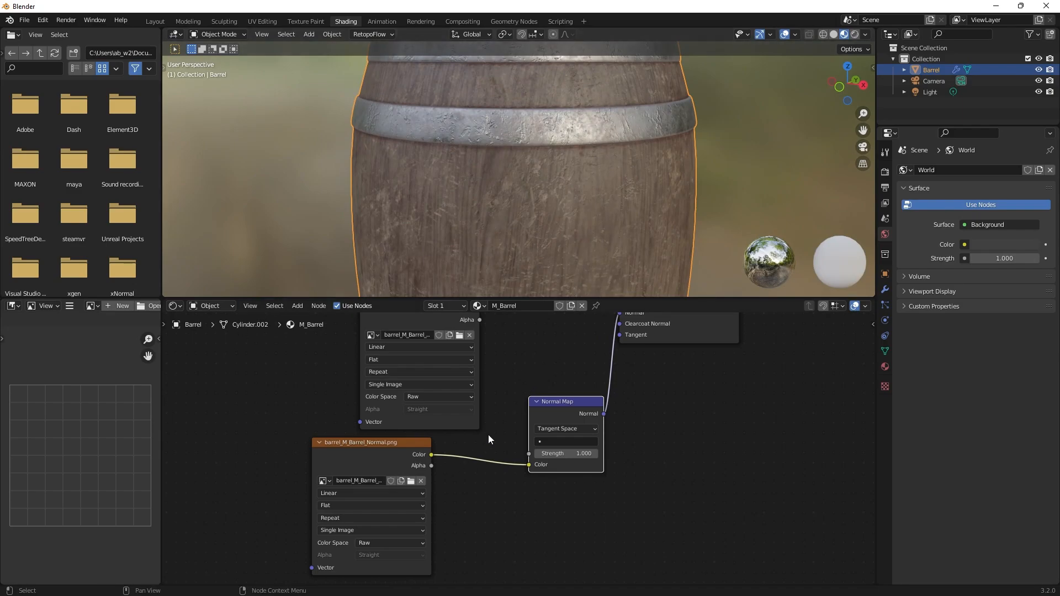
# Move the barrel_M_Barrel_Normal.png node farther away from the Normal Map node.
pyautogui.moveTo(404, 462); pyautogui.dragTo(454, 431, button='middle')
pyautogui.moveTo(455, 431); pyautogui.dragTo(415, 430)
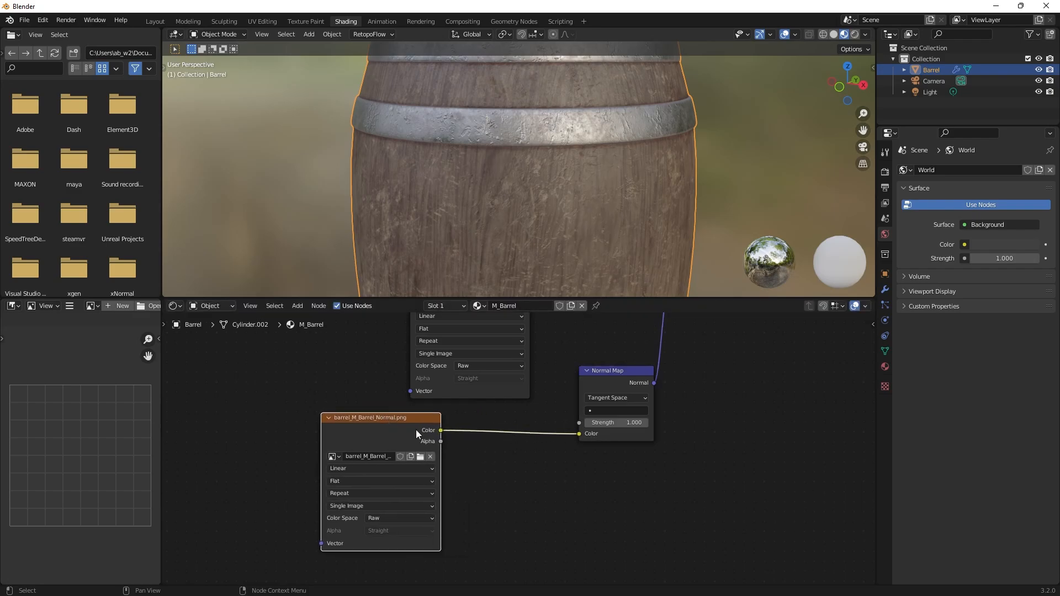
pyautogui.moveTo(526, 491); pyautogui.dragTo(517, 501, button='middle')
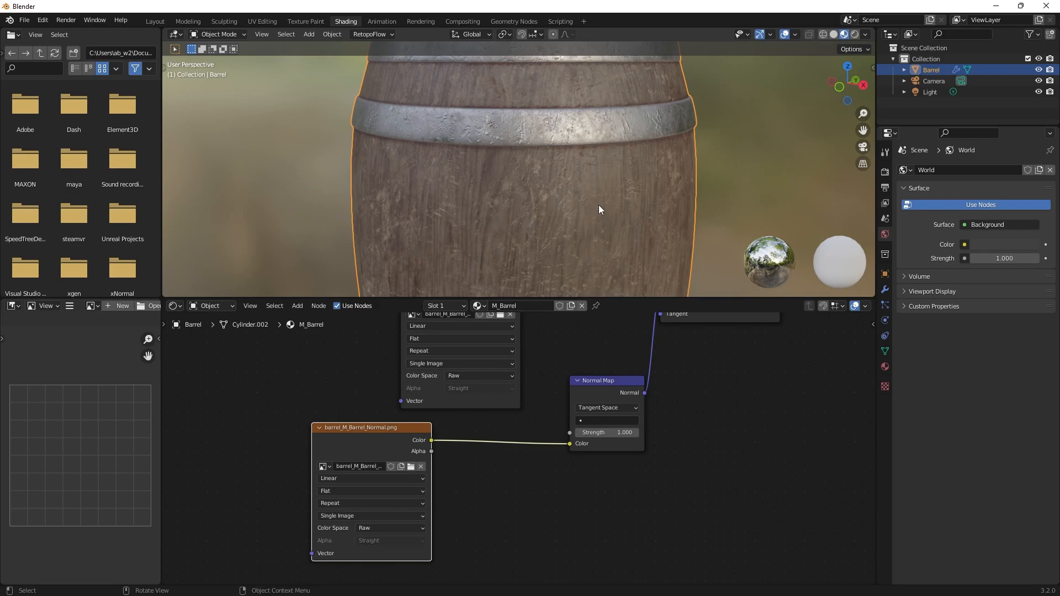
# Examine the normal-mapped relief on the barrel's wood and metal hoops from several angles, including close up on the upper hoops.
pyautogui.scroll(-6, 604, 177)
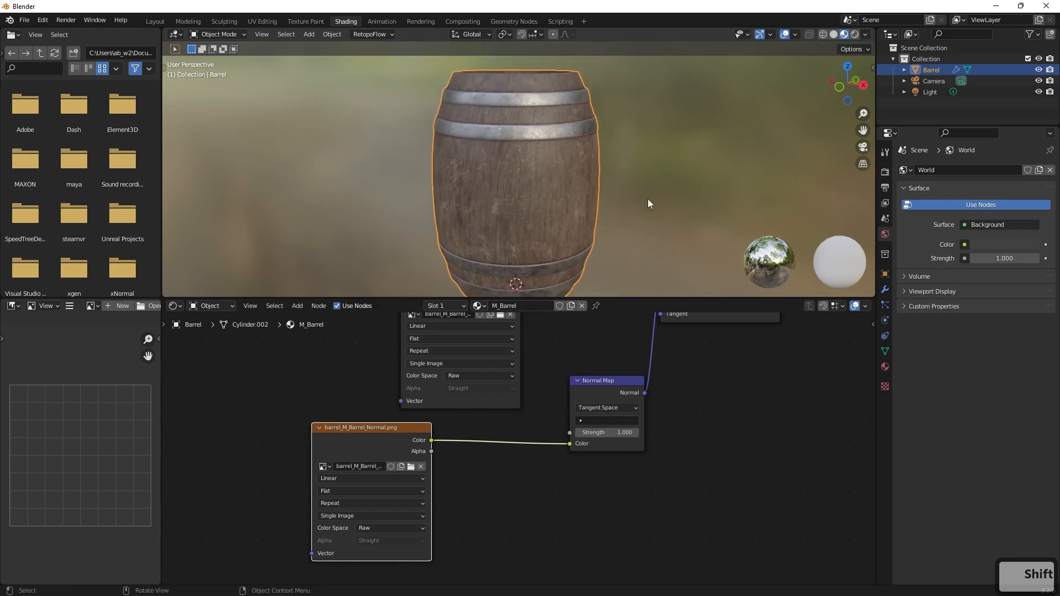
pyautogui.moveTo(647, 198)
pyautogui.mouseDown(button='middle')
pyautogui.moveTo(647, 190)
pyautogui.moveTo(735, 180)
pyautogui.moveTo(660, 184)
pyautogui.mouseUp(button='middle')
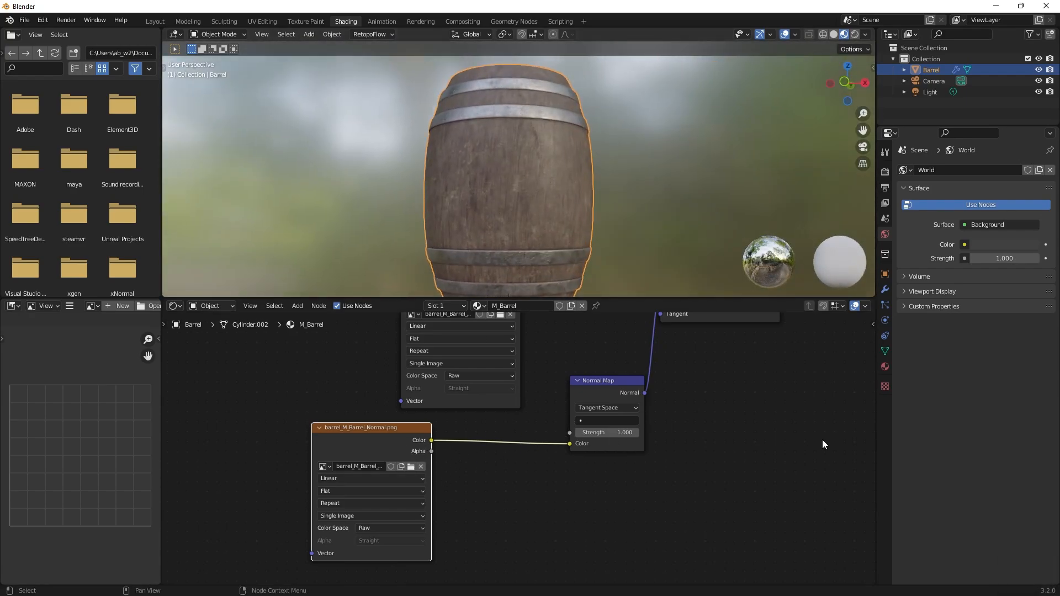
pyautogui.scroll(2, 595, 241)
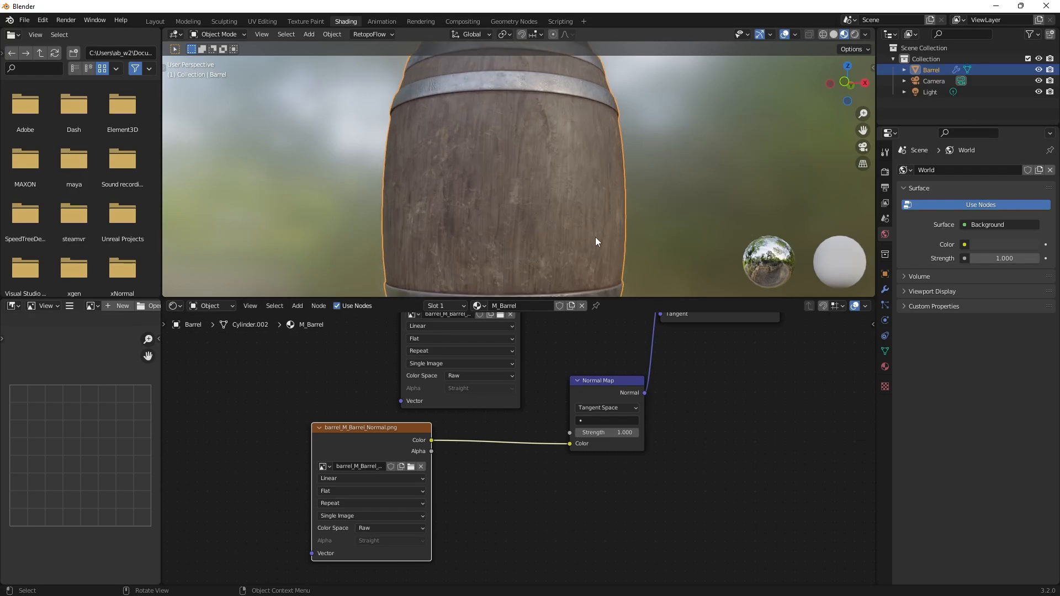
pyautogui.scroll(1, 641, 160)
pyautogui.moveTo(642, 160); pyautogui.dragTo(581, 180, button='middle')
pyautogui.keyDown('shift'); pyautogui.moveTo(577, 155); pyautogui.dragTo(613, 249, button='middle'); pyautogui.keyUp('shift')
pyautogui.scroll(1, 598, 227)
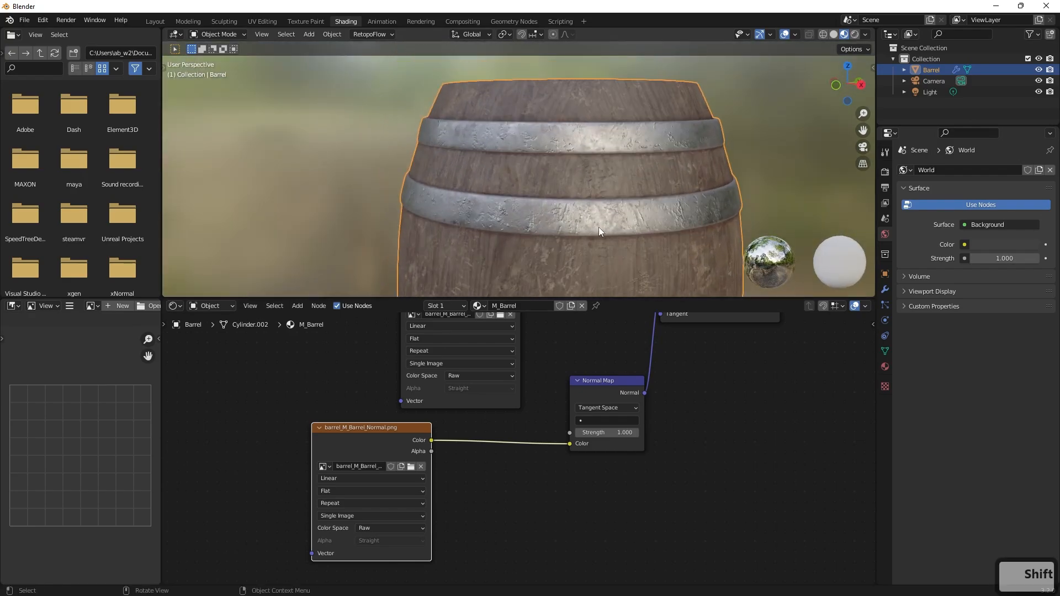
pyautogui.scroll(1, 598, 227)
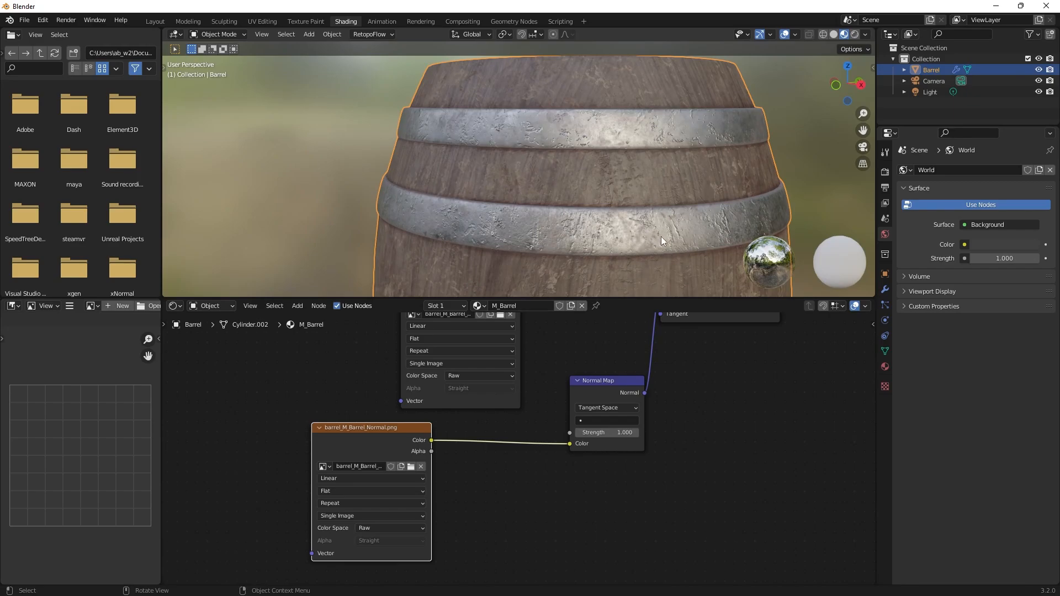
pyautogui.keyDown('shift'); pyautogui.moveTo(661, 236); pyautogui.dragTo(684, 214, button='middle'); pyautogui.keyUp('shift')
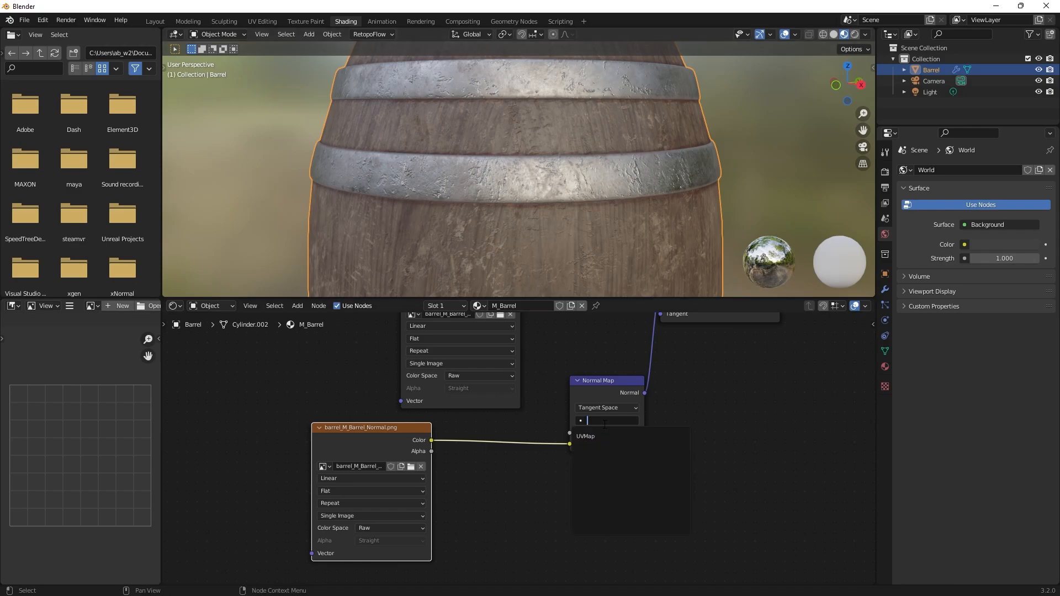
# Open the Normal Map node's space options.
pyautogui.click(611, 409)
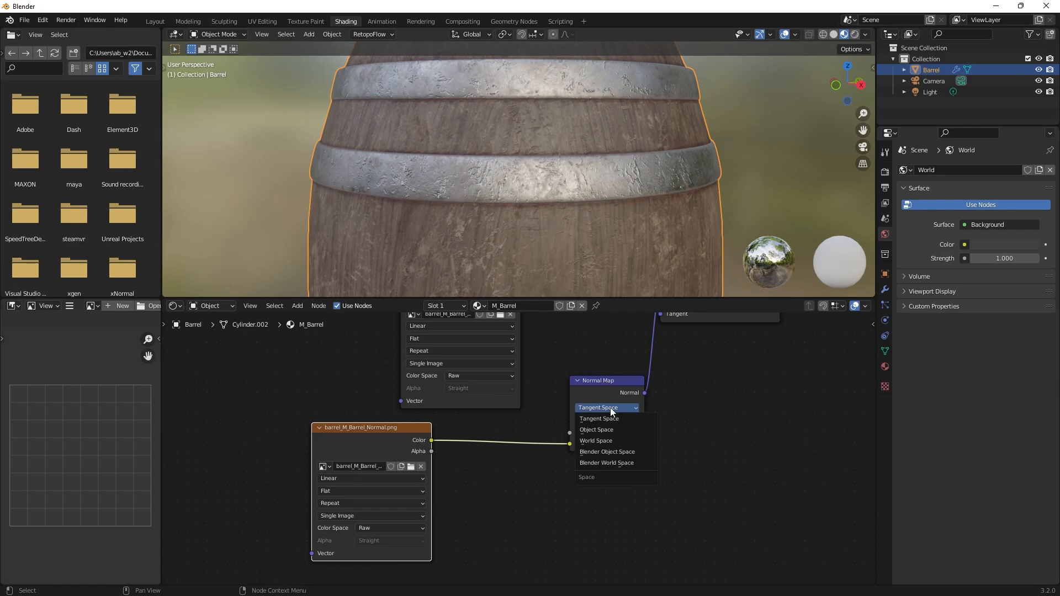
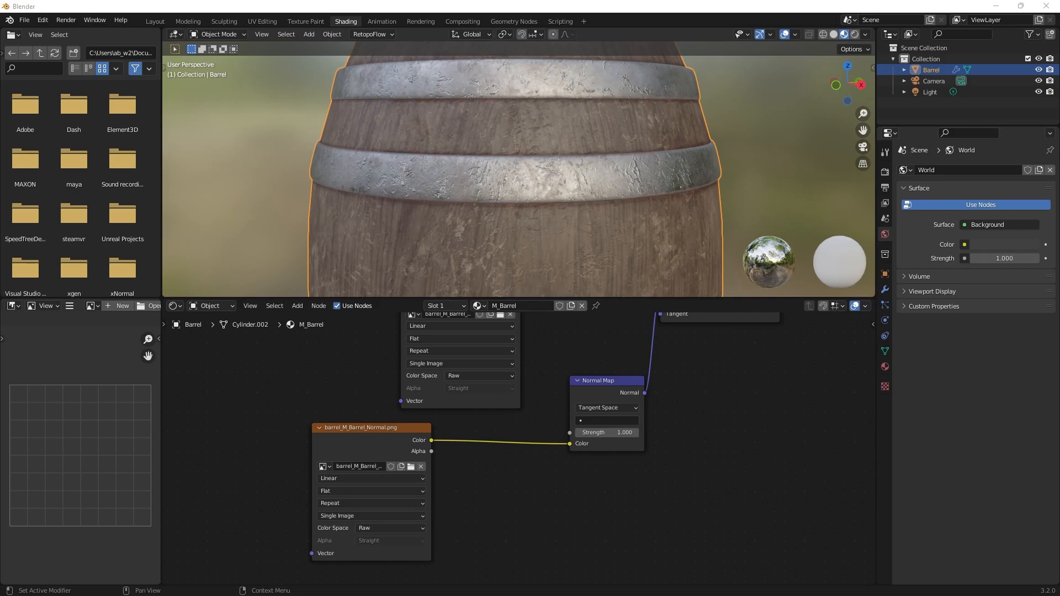
# Insert an RGB Curves node between the barrel_M_Barrel_Normal.png texture and the Normal Map node, and space the nodes apart.
pyautogui.moveTo(568, 546); pyautogui.dragTo(616, 518, button='middle')
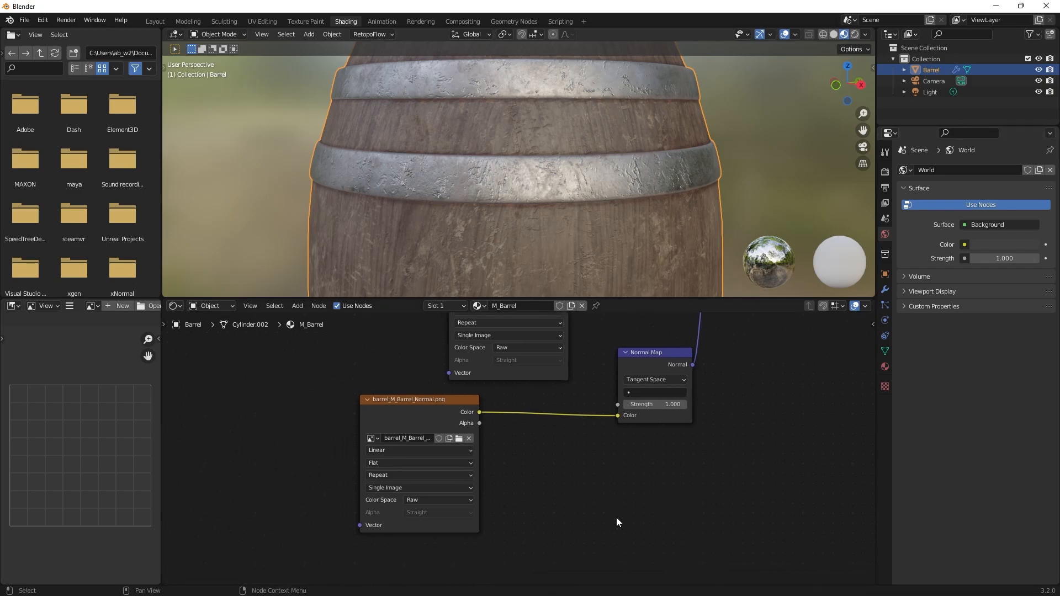
pyautogui.press('Tab')
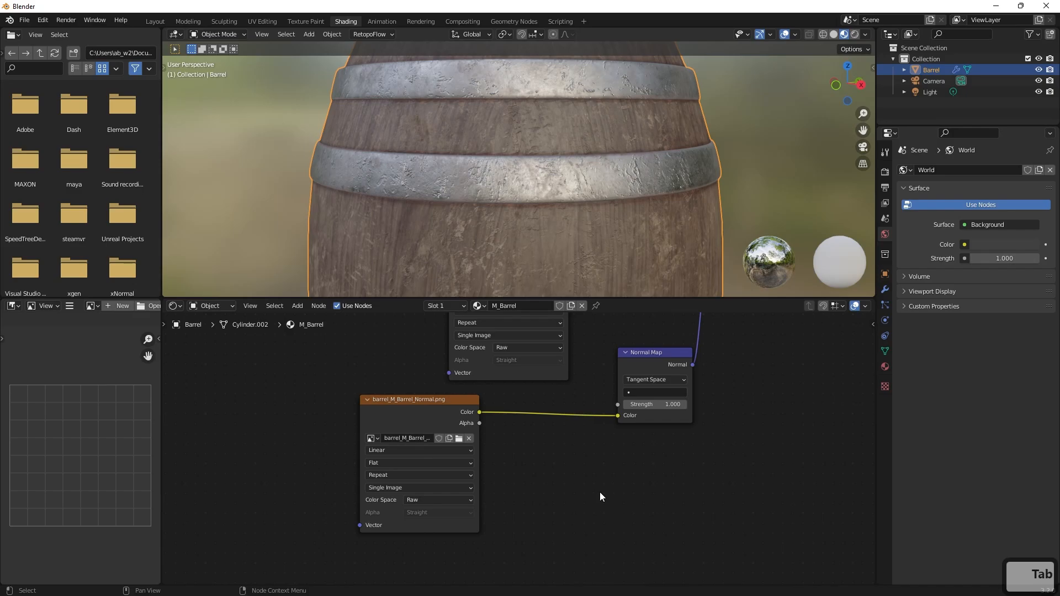
pyautogui.hotkey('shift', 'a')
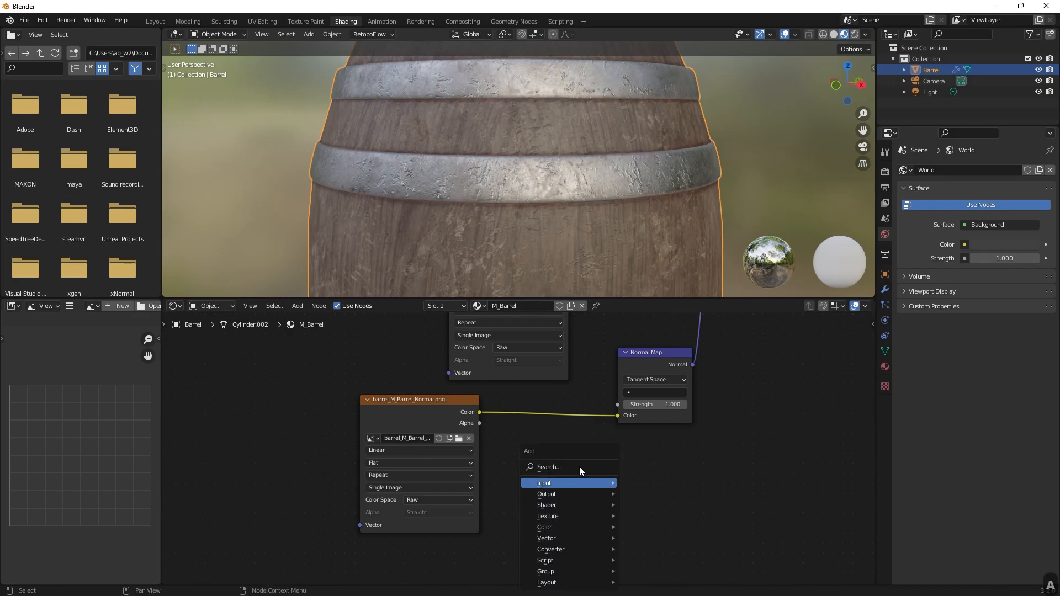
pyautogui.write('rgb')
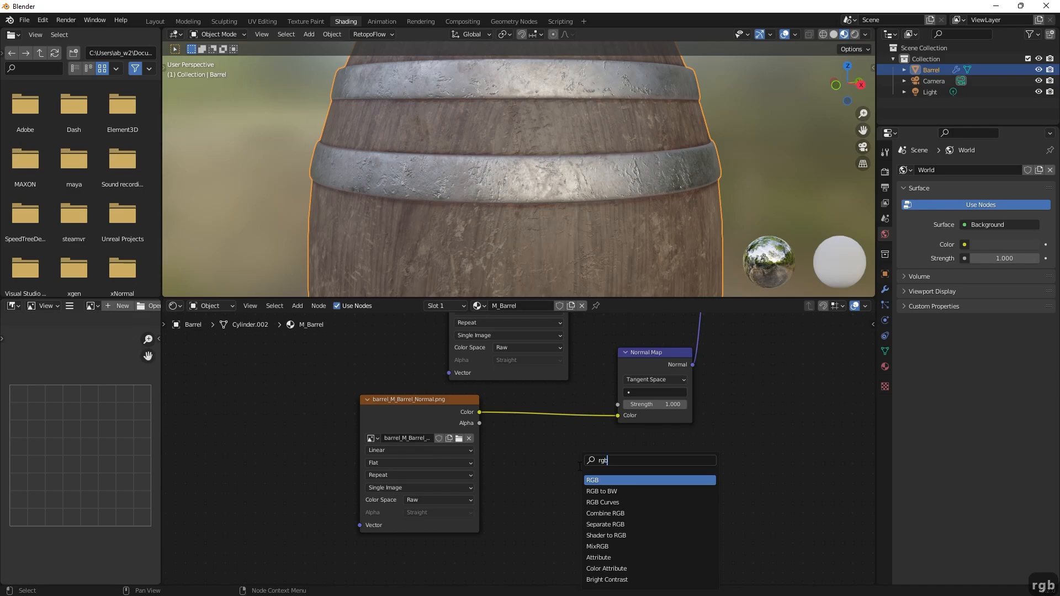
pyautogui.press('Down')
pyautogui.press('Down')
pyautogui.press('Return')
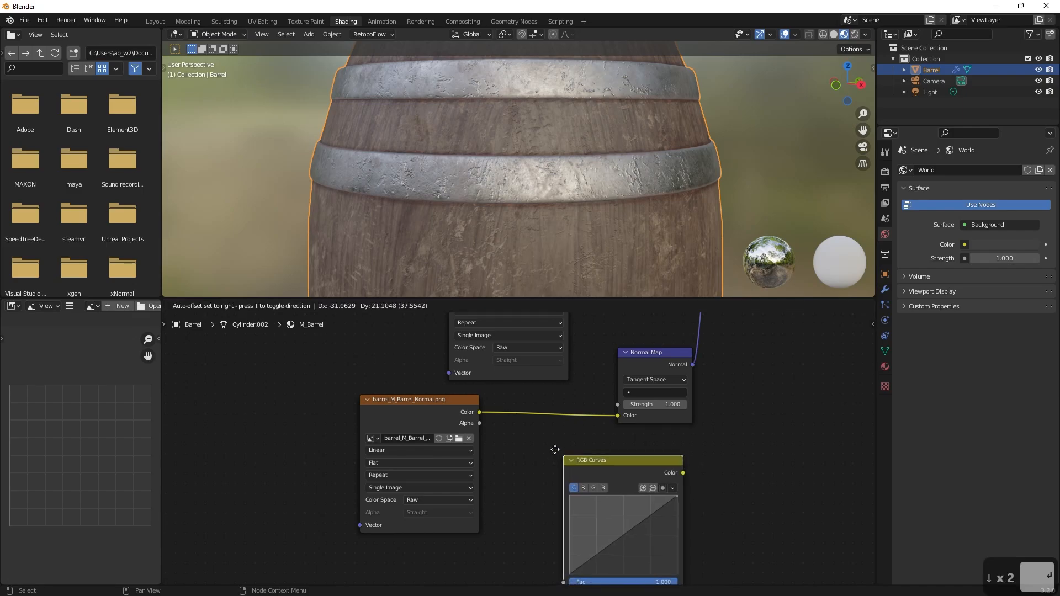
pyautogui.click(524, 412)
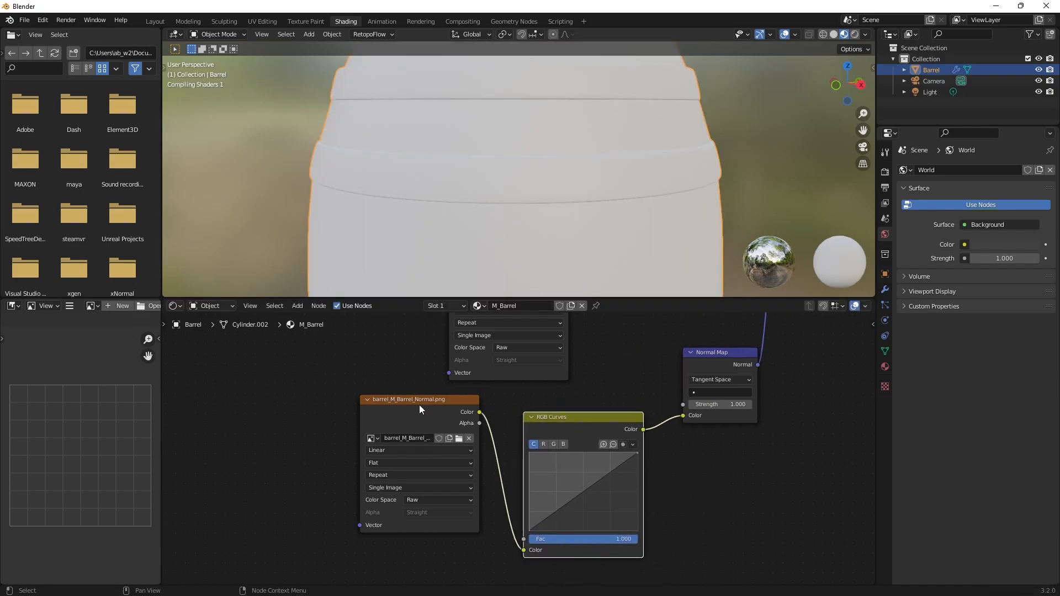
pyautogui.moveTo(396, 397); pyautogui.dragTo(357, 400)
pyautogui.moveTo(576, 416); pyautogui.dragTo(560, 410)
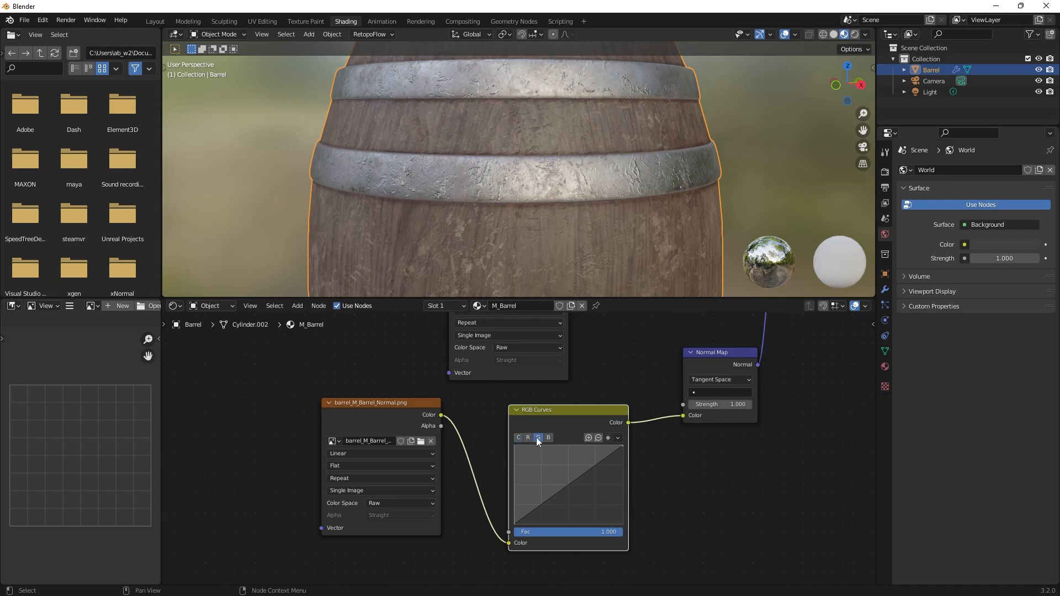
# Invert the green channel in the RGB Curves node by raising its start point to 1 and lowering its end point to 0.
pyautogui.moveTo(516, 524); pyautogui.dragTo(514, 446)
pyautogui.moveTo(625, 449); pyautogui.dragTo(622, 525)
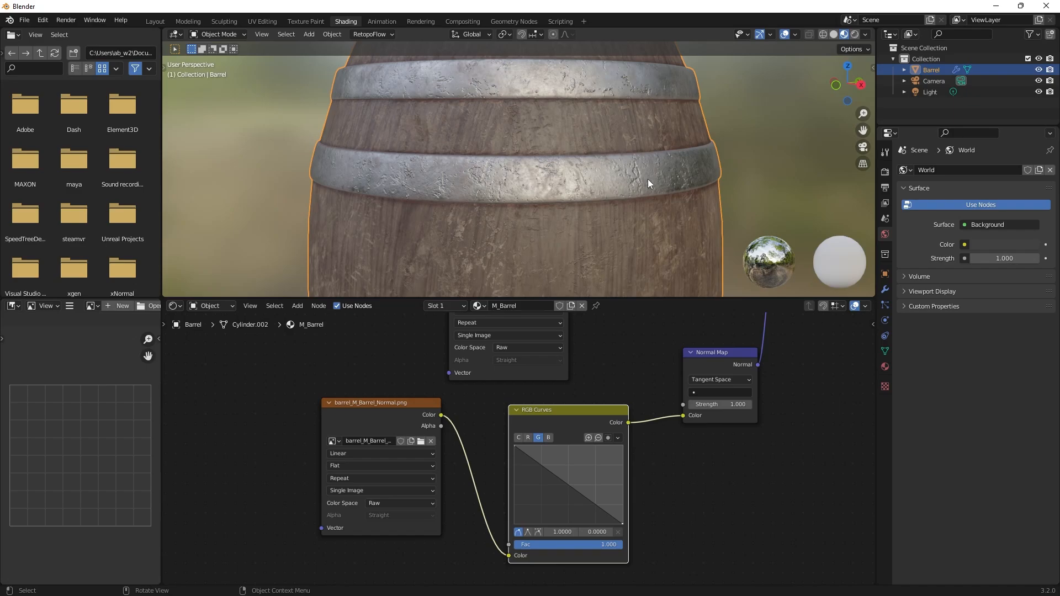
pyautogui.scroll(-3, 648, 179)
pyautogui.scroll(3, 650, 183)
pyautogui.scroll(4, 650, 183)
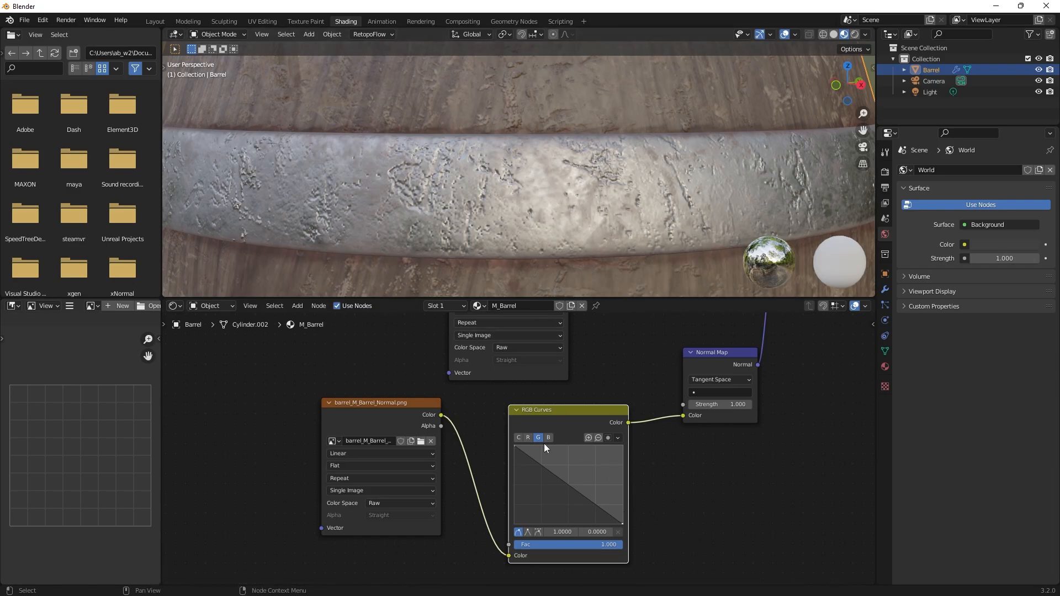
# Review the full M_Barrel node tree, and examine the textured barrel from above and from the front in the Layout workspace.
pyautogui.scroll(-2, 544, 442)
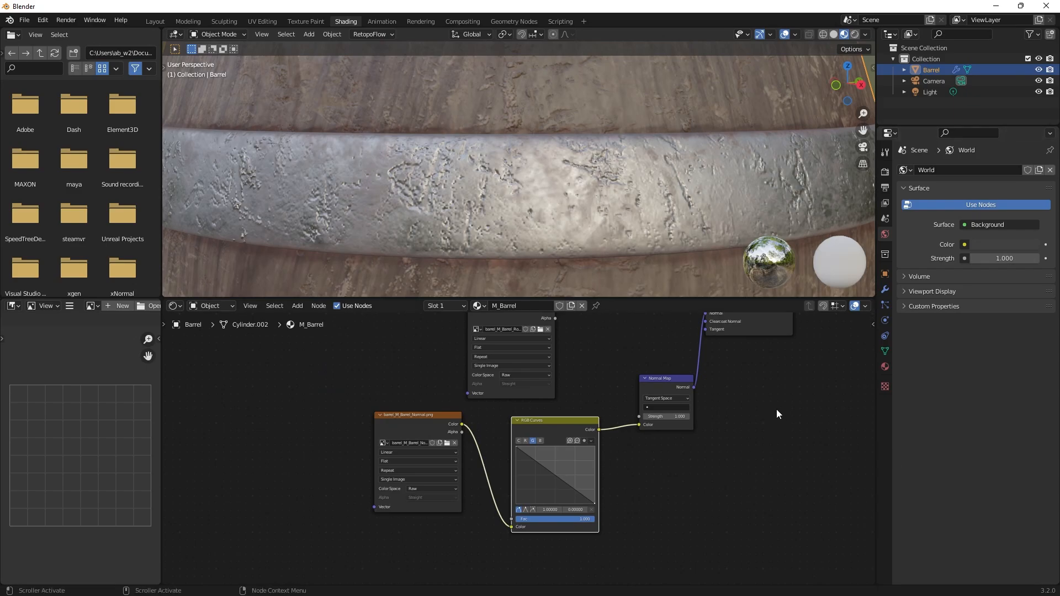
pyautogui.scroll(-2, 762, 389)
pyautogui.moveTo(761, 389); pyautogui.dragTo(767, 575, button='middle')
pyautogui.scroll(-1, 738, 479)
pyautogui.scroll(-1, 777, 522)
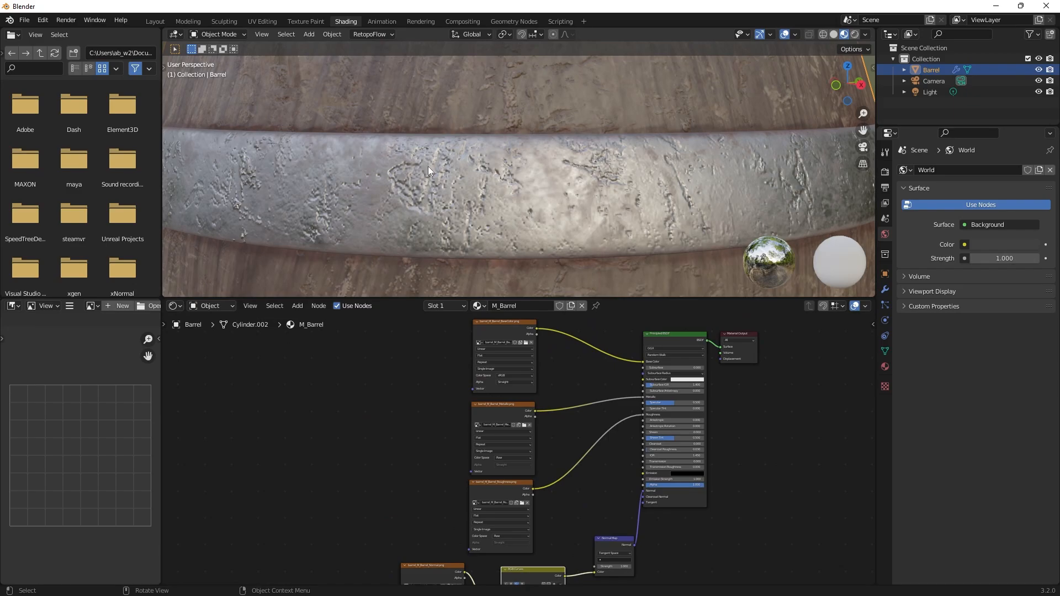
pyautogui.click(153, 22)
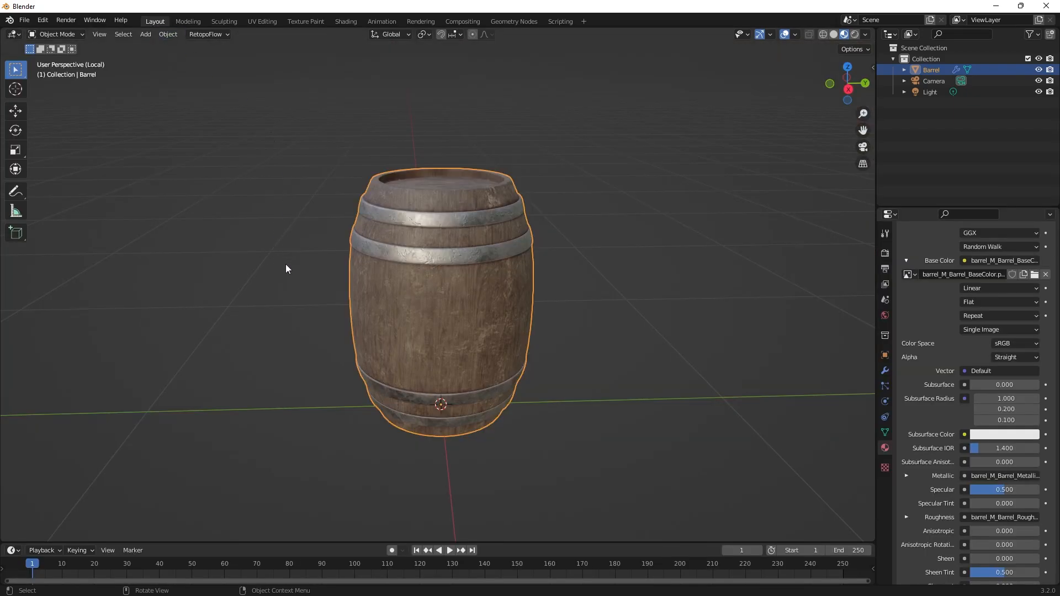
pyautogui.moveTo(285, 263); pyautogui.dragTo(486, 441, button='middle')
pyautogui.click(637, 279)
pyautogui.scroll(4, 525, 339)
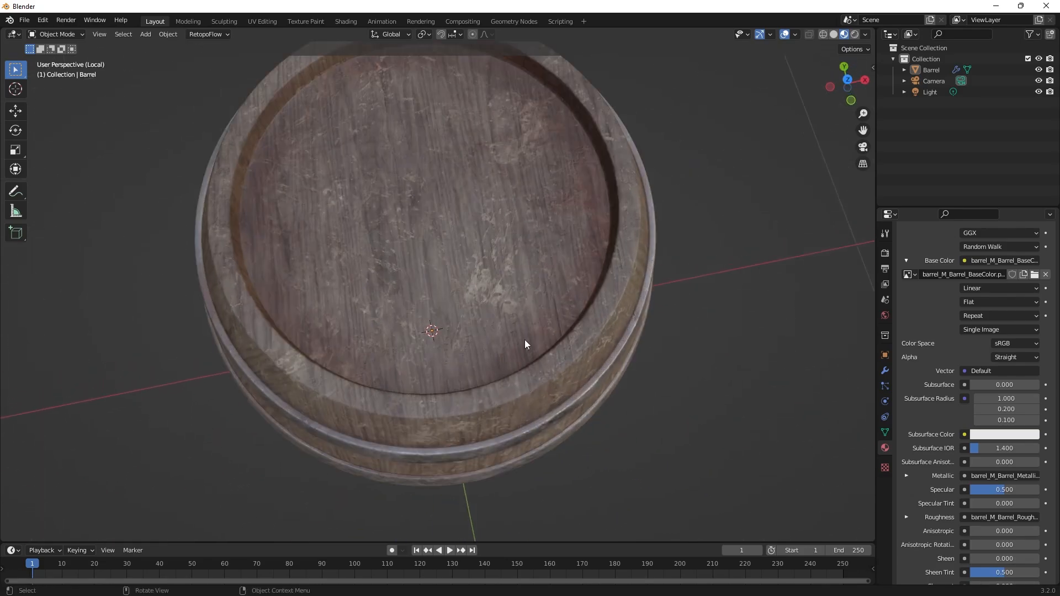
pyautogui.scroll(-2, 583, 386)
pyautogui.moveTo(583, 385); pyautogui.dragTo(565, 293, button='middle')
pyautogui.scroll(-4, 565, 293)
pyautogui.moveTo(584, 341); pyautogui.dragTo(597, 352, button='middle')
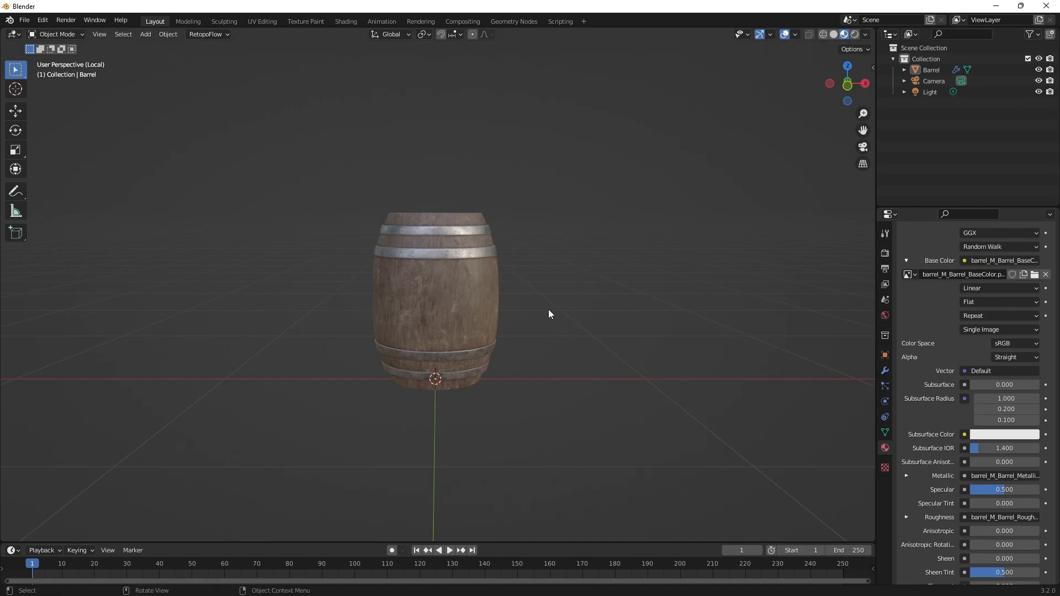
pyautogui.click(459, 288)
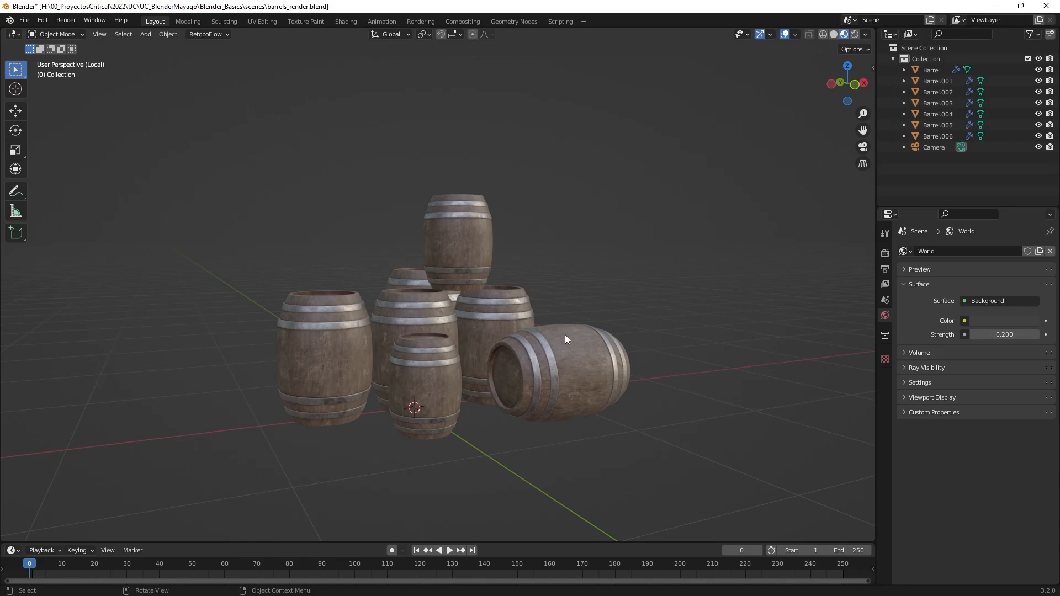
# Add a plane mesh at the world origin beneath the group of barrels.
pyautogui.moveTo(685, 313); pyautogui.dragTo(651, 302, button='middle')
pyautogui.scroll(2, 718, 317)
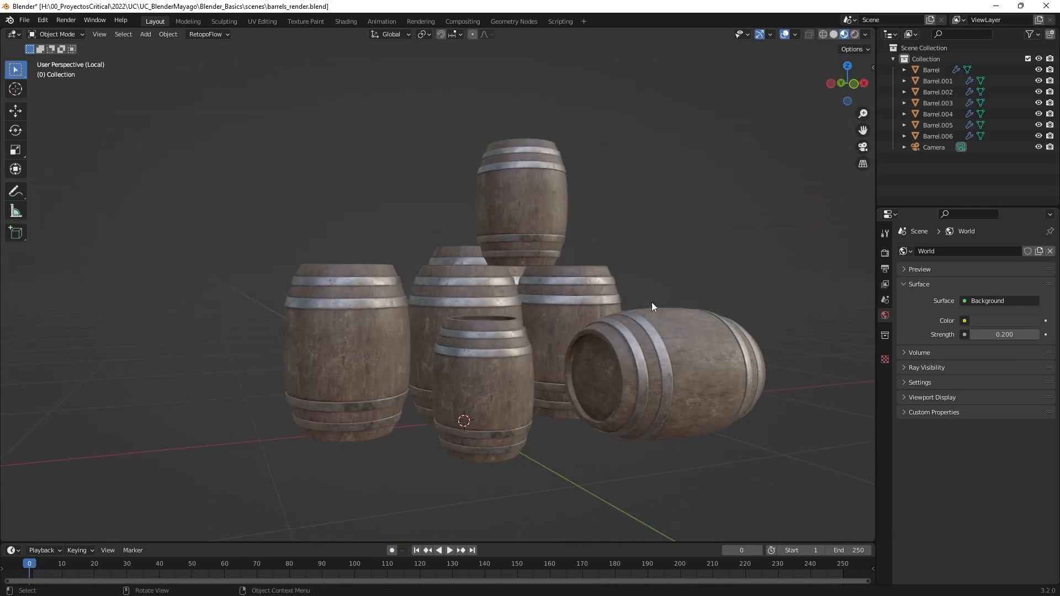
pyautogui.scroll(-2, 652, 302)
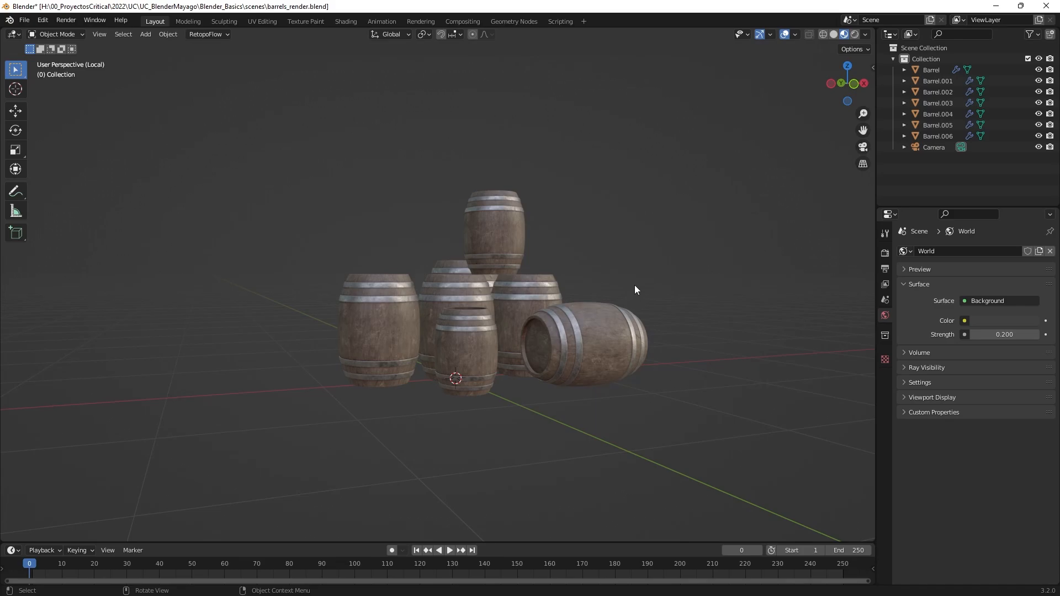
pyautogui.moveTo(633, 299); pyautogui.dragTo(657, 333, button='middle')
pyautogui.hotkey('shift', 'a')
pyautogui.moveTo(657, 333)
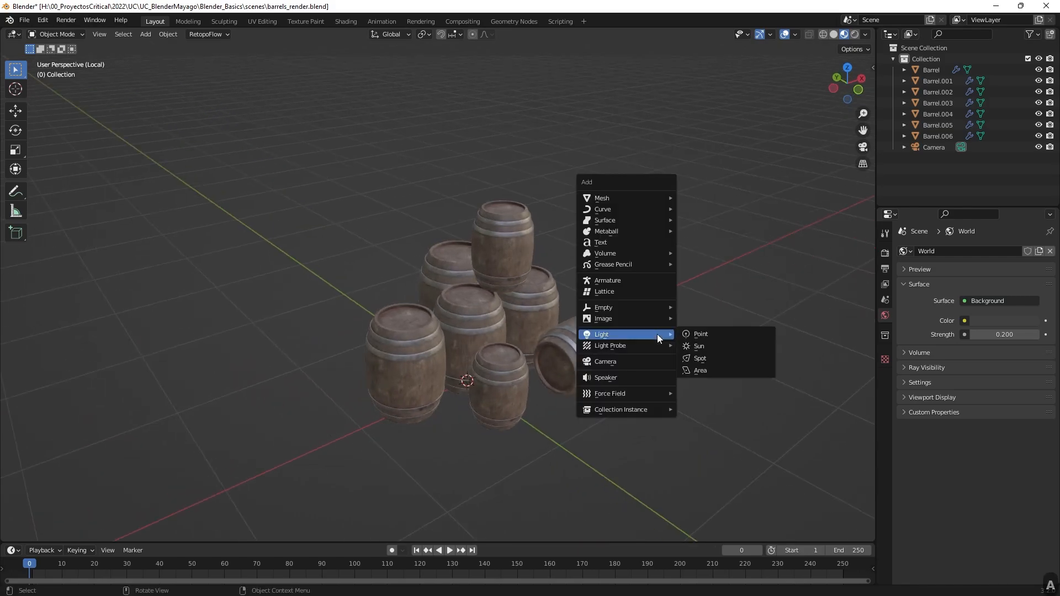
pyautogui.moveTo(641, 198)
pyautogui.click(728, 198)
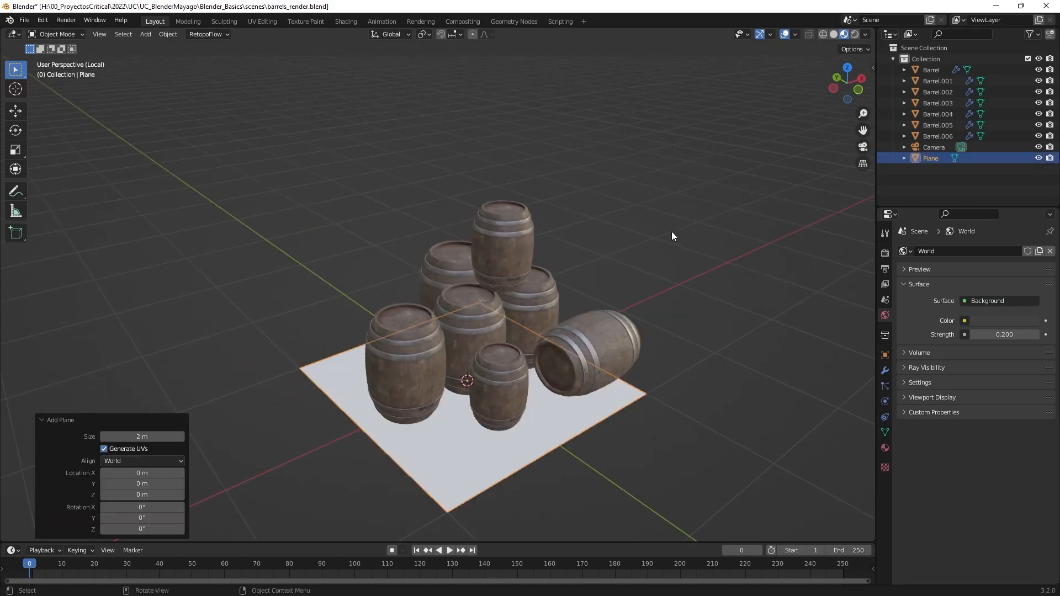
# Scale the plane uniformly by about -2.77 so it forms a wide floor around the barrels.
pyautogui.press('s')
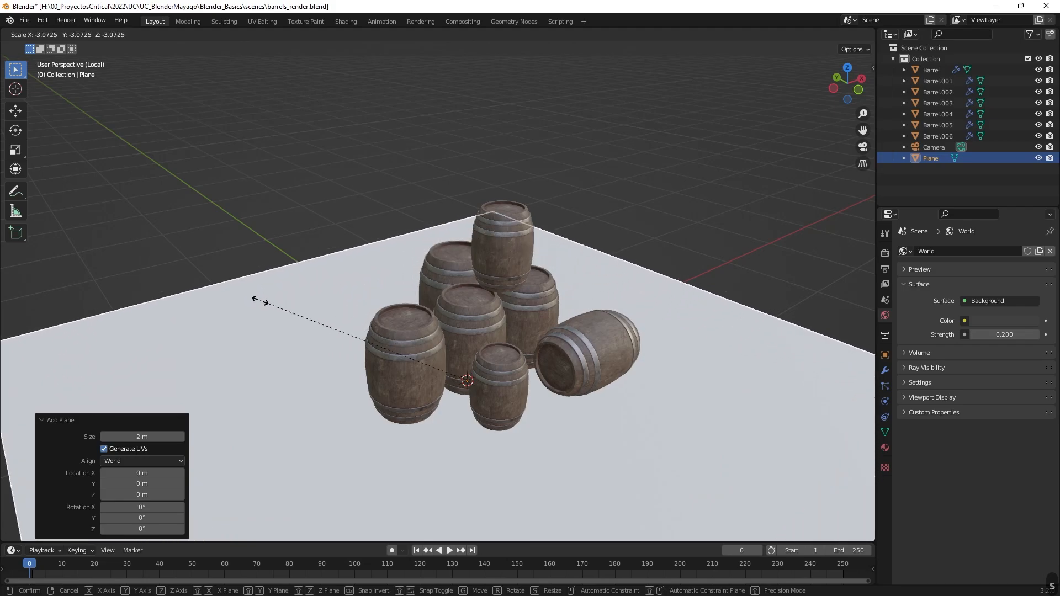
pyautogui.click(285, 298)
pyautogui.scroll(-3, 630, 334)
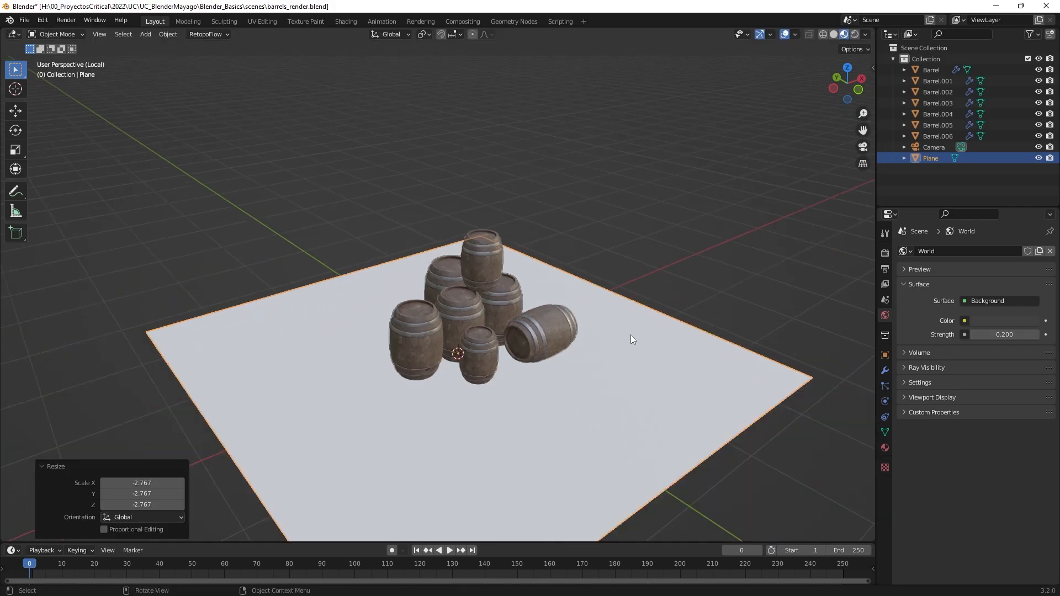
# Extrude the plane's edge behind the barrels upward along Z by about 3.96 m to form a back wall.
pyautogui.moveTo(581, 334); pyautogui.dragTo(626, 294, button='middle')
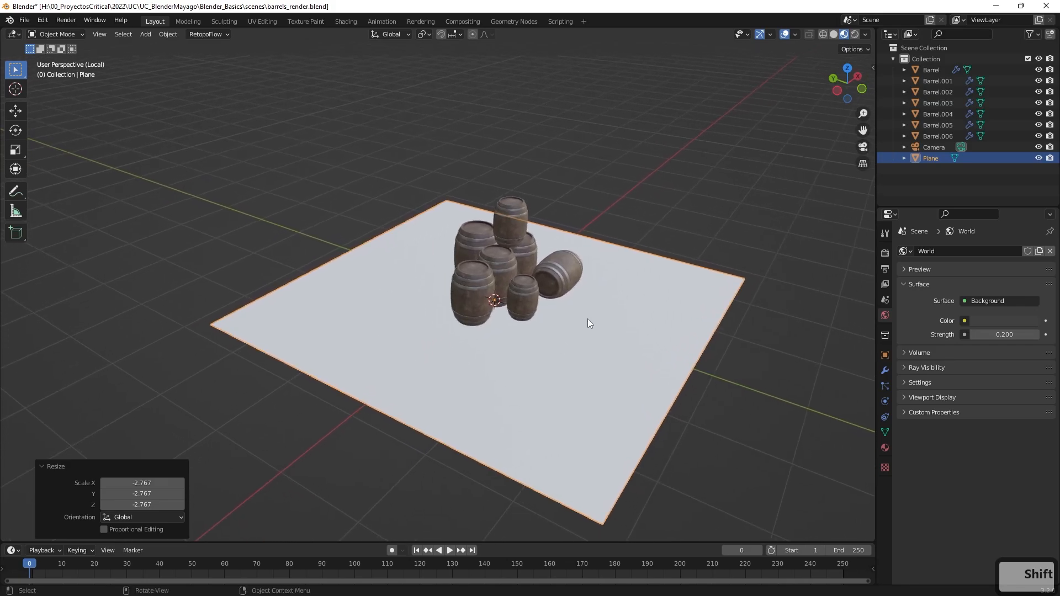
pyautogui.press('Tab')
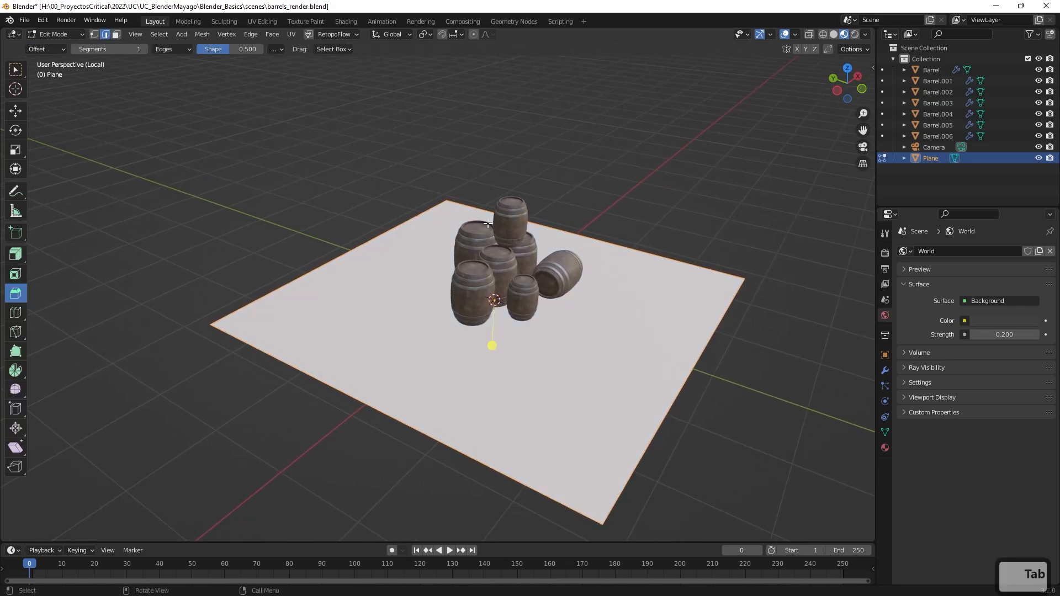
pyautogui.click(370, 236)
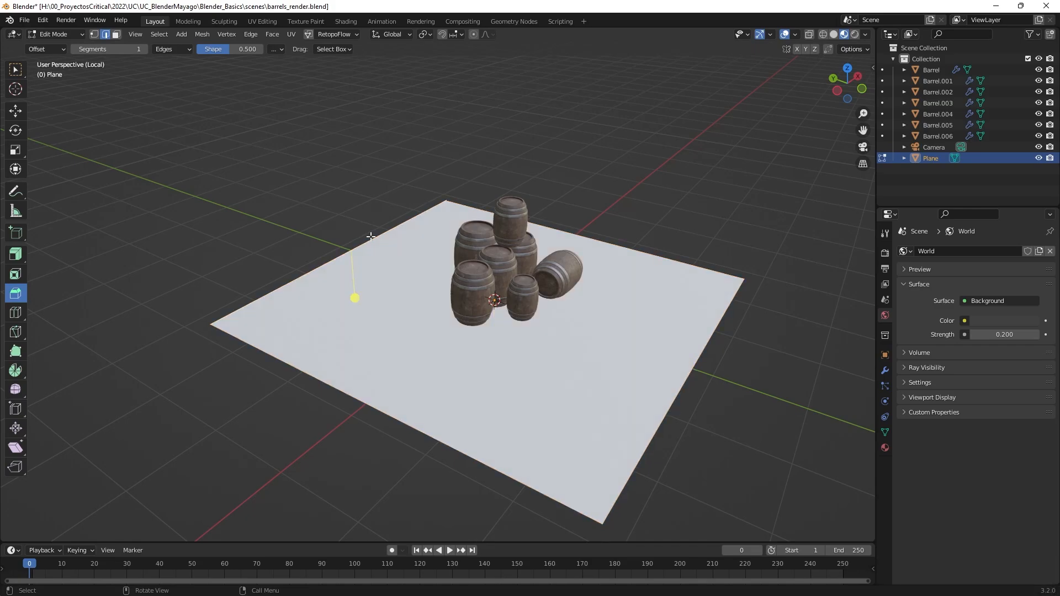
pyautogui.press('e')
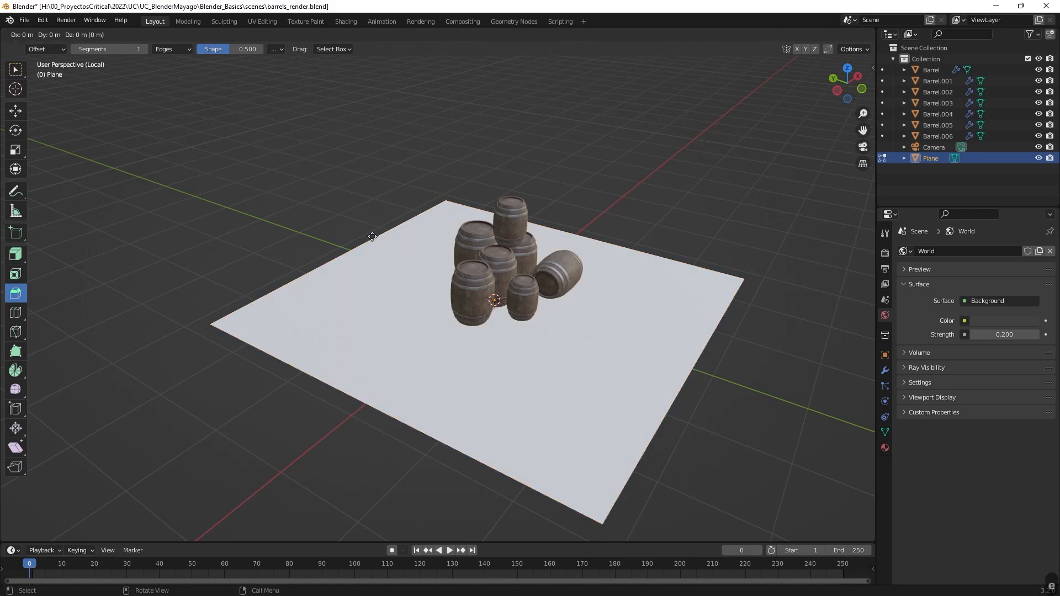
pyautogui.press('z')
pyautogui.click(392, 407)
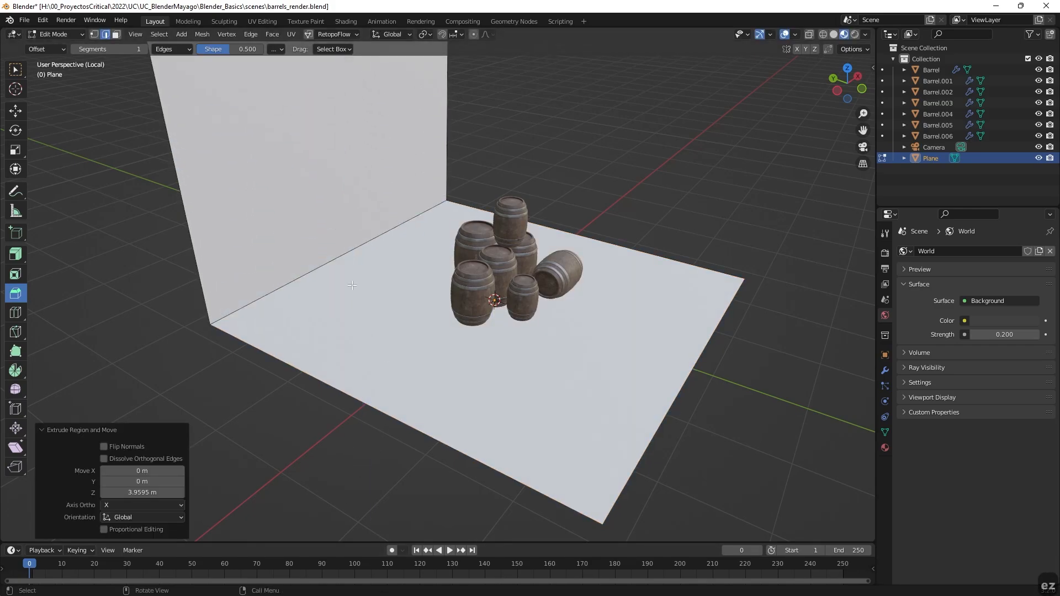
# Bevel the edge between floor and back wall with a width of about 0.326 m and several segments to round it.
pyautogui.click(327, 273)
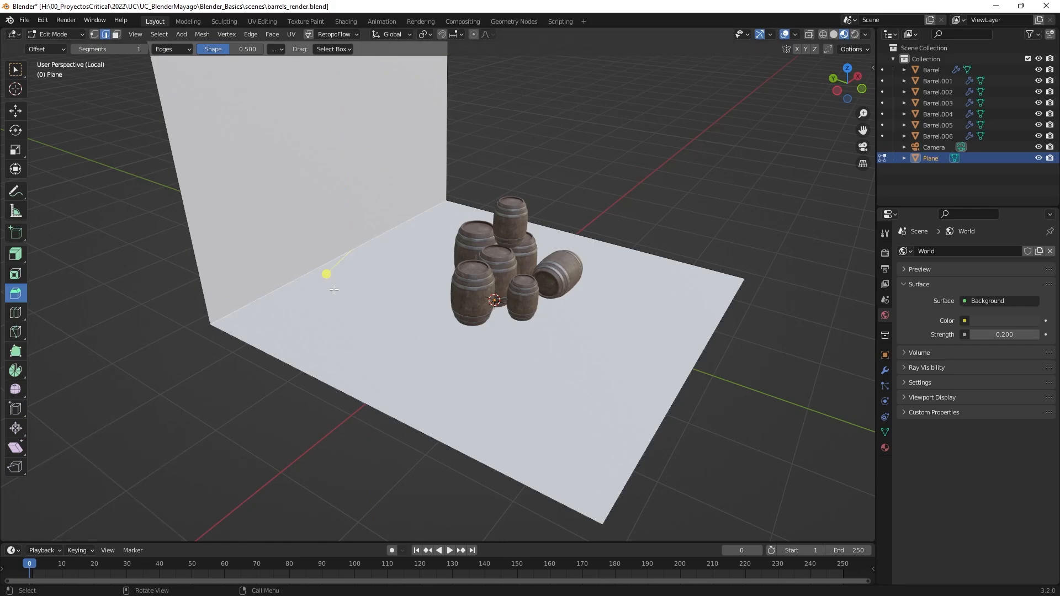
pyautogui.moveTo(325, 271); pyautogui.dragTo(287, 307)
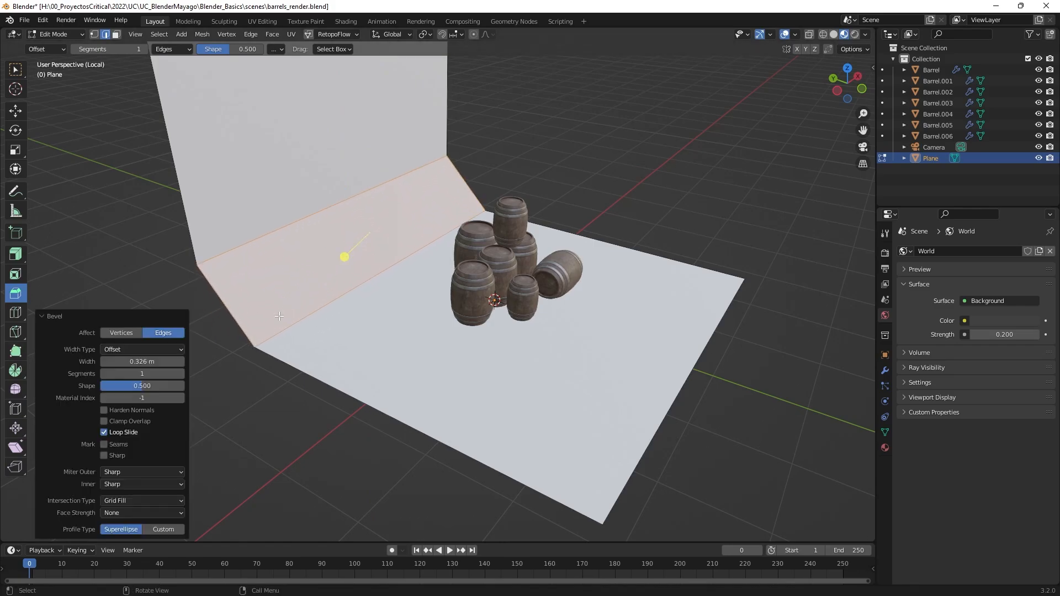
pyautogui.click(181, 374)
pyautogui.click(181, 374)
pyautogui.click(181, 374)
pyautogui.click(181, 373)
pyautogui.click(181, 374)
pyautogui.click(181, 374)
pyautogui.click(579, 184)
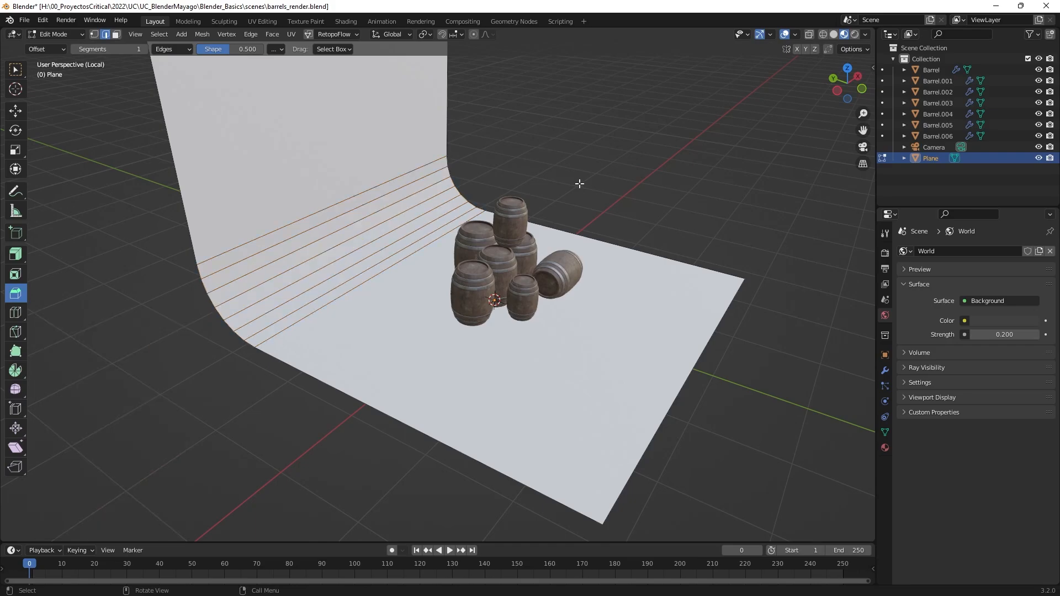
# Return to Object Mode and apply smooth shading to the curved backdrop, leaving it selected.
pyautogui.moveTo(579, 184)
pyautogui.mouseDown(button='middle')
pyautogui.moveTo(429, 163)
pyautogui.moveTo(570, 180)
pyautogui.mouseUp(button='middle')
pyautogui.press('Tab')
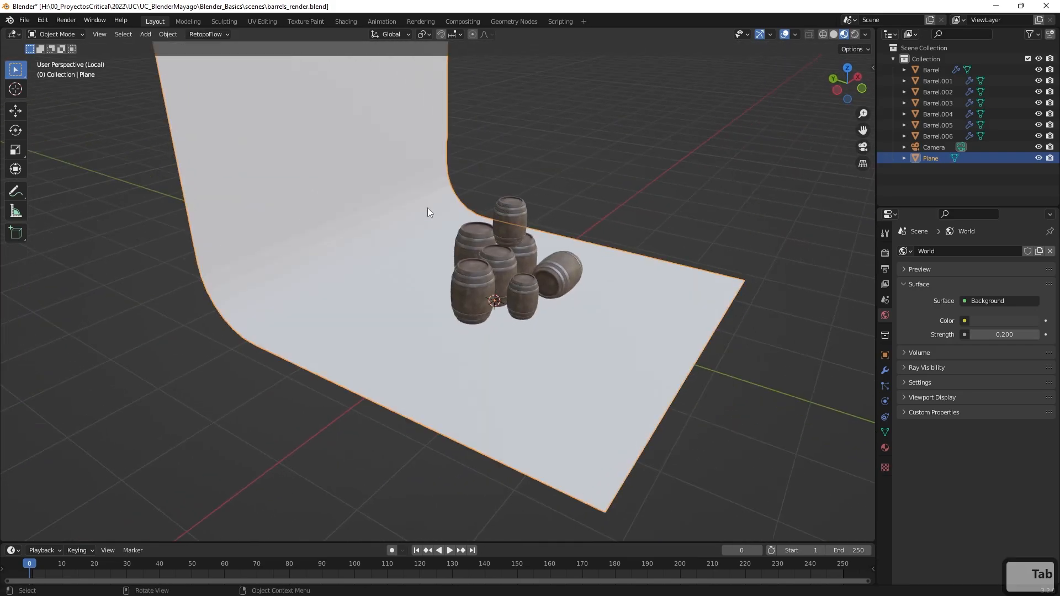
pyautogui.rightClick(362, 190)
pyautogui.click(329, 188)
pyautogui.moveTo(329, 187); pyautogui.dragTo(522, 181, button='middle')
pyautogui.click(684, 245)
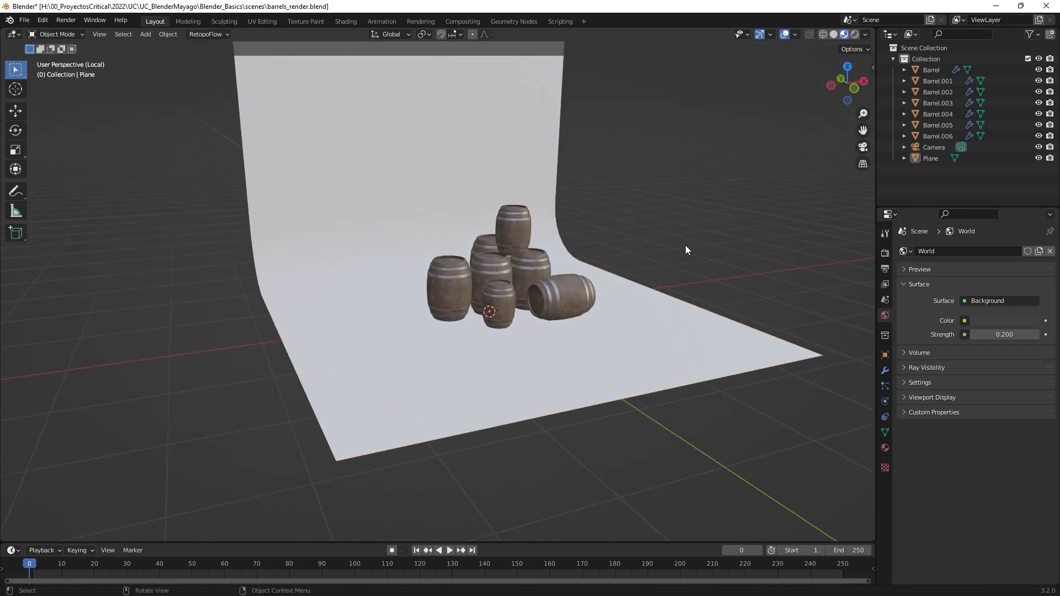
pyautogui.moveTo(685, 245); pyautogui.dragTo(554, 217, button='middle')
pyautogui.click(554, 218)
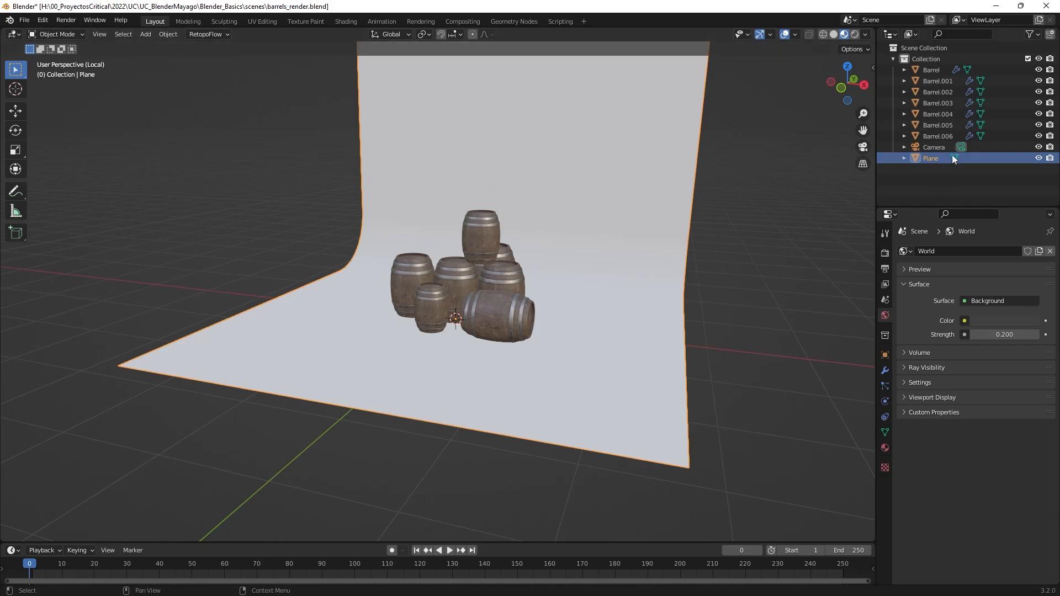
# Look through the camera, pull it back to an oblique view of the whole backdrop, and check the Camera to View lock.
pyautogui.click(861, 147)
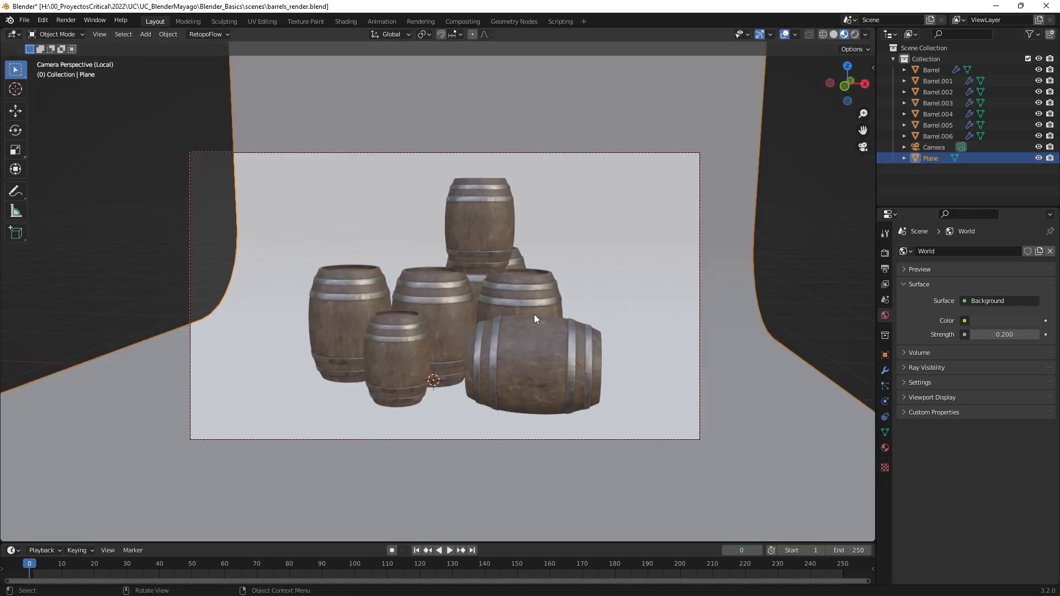
pyautogui.scroll(-5, 574, 288)
pyautogui.moveTo(568, 287); pyautogui.dragTo(591, 299, button='middle')
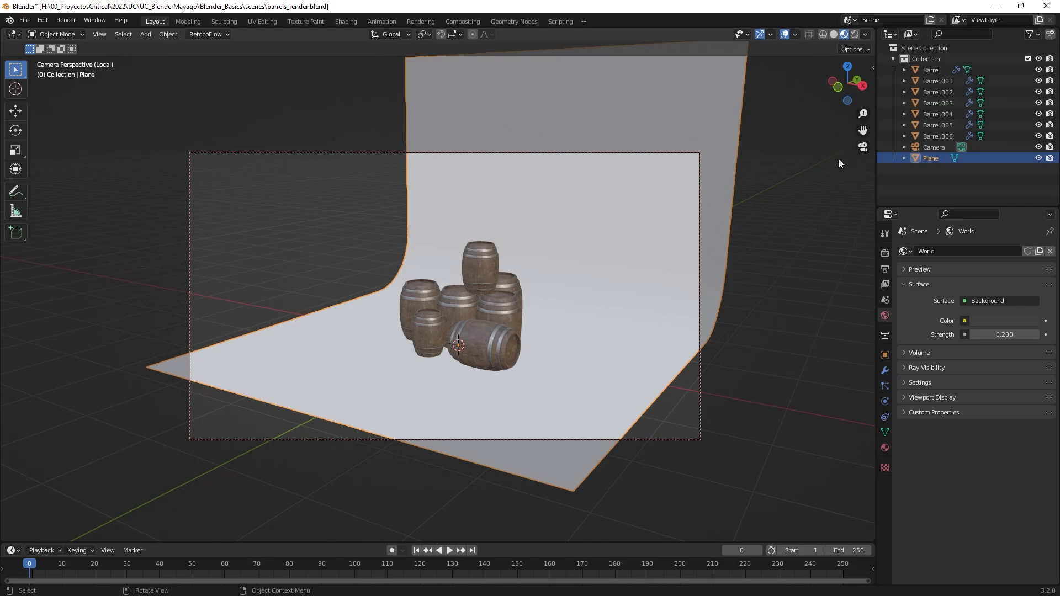
pyautogui.click(862, 148)
pyautogui.click(863, 148)
pyautogui.press('n')
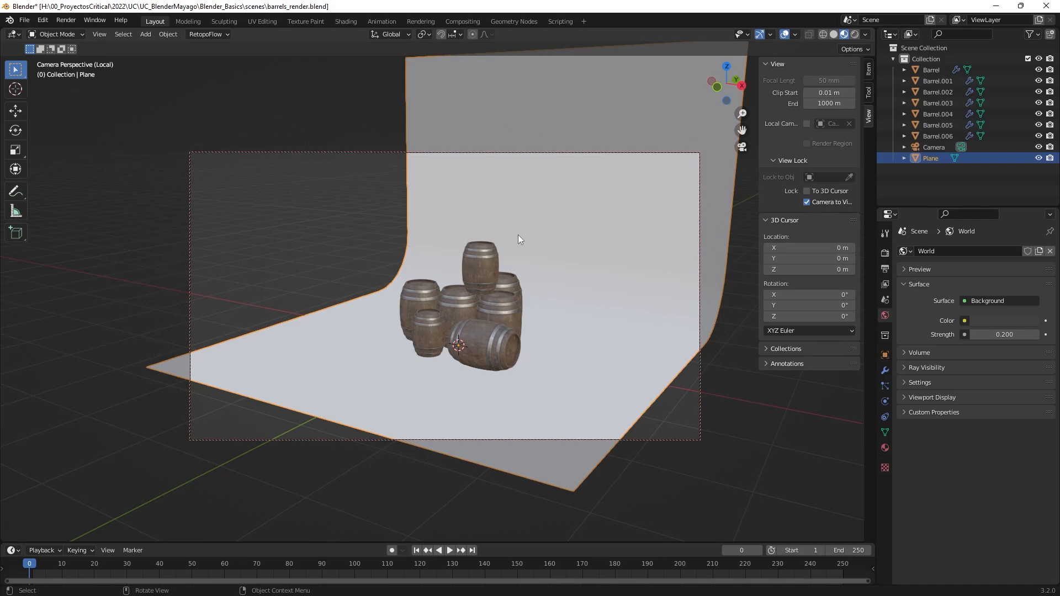
pyautogui.press('n')
# With the camera locked to the view, frame the barrel stack frontally and closely so the backdrop fills the frame, and deselect the plane.
pyautogui.moveTo(519, 236); pyautogui.dragTo(588, 290, button='middle')
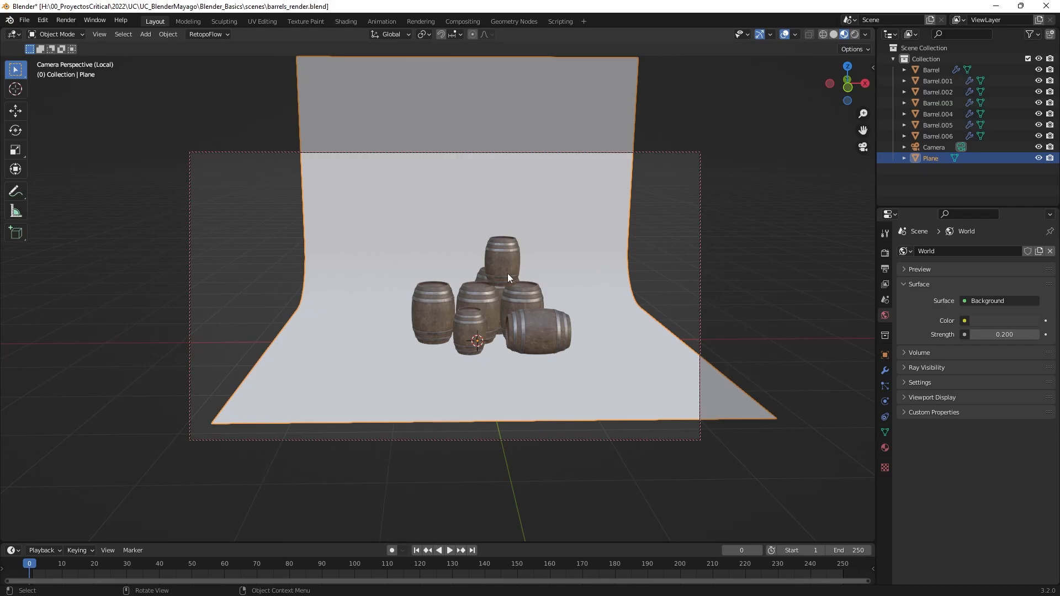
pyautogui.scroll(2, 542, 297)
pyautogui.moveTo(563, 306); pyautogui.dragTo(618, 306, button='middle')
pyautogui.scroll(1, 521, 307)
pyautogui.scroll(1, 578, 318)
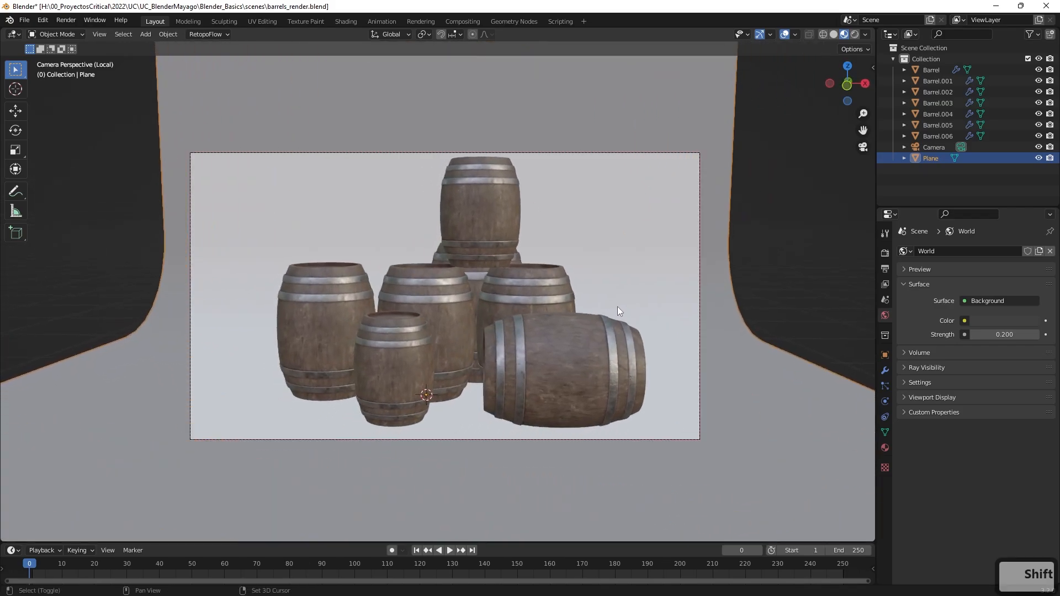
pyautogui.scroll(-1, 645, 275)
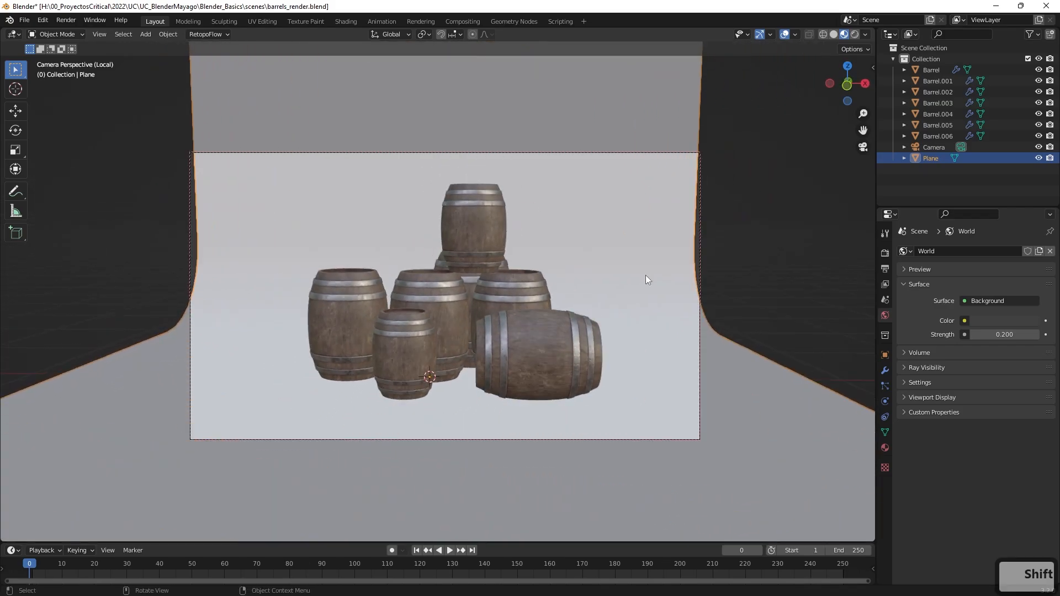
pyautogui.moveTo(863, 114); pyautogui.dragTo(862, 108)
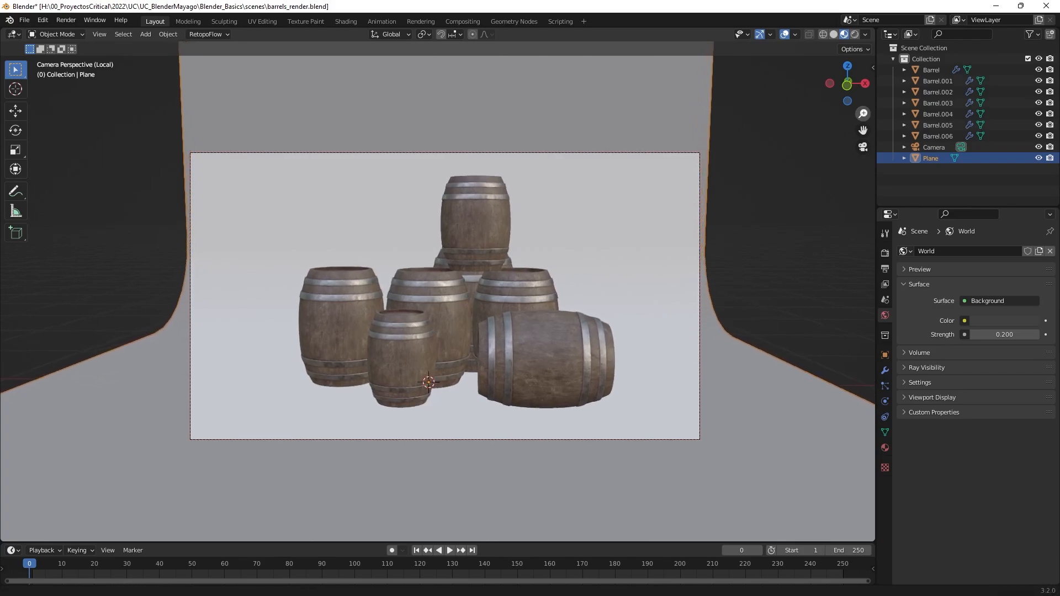
pyautogui.click(777, 255)
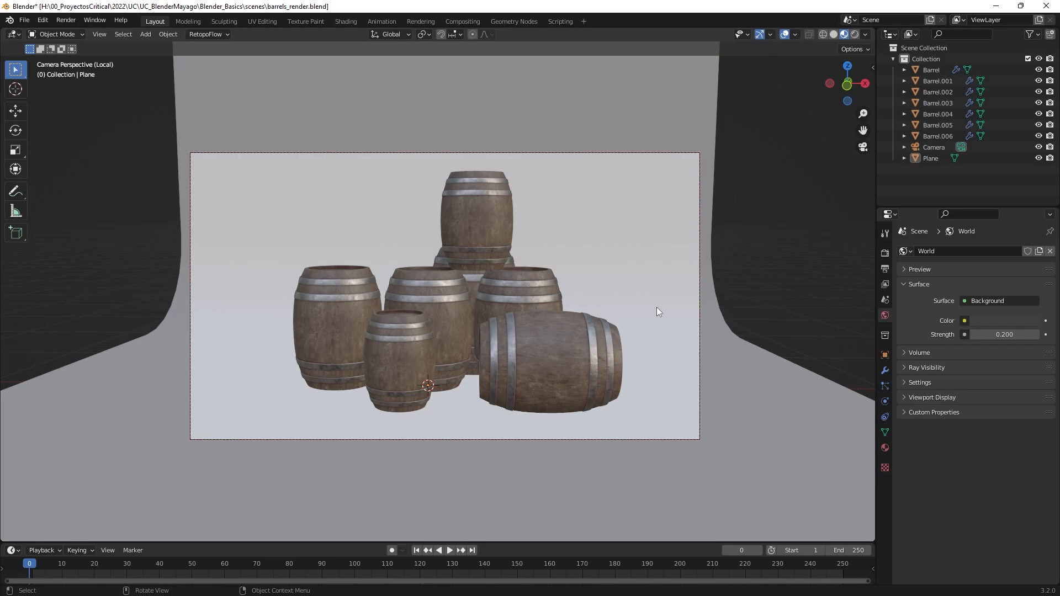
# Leave the camera view, orbit to the side of the barrels, and display the scene in Rendered viewport shading.
pyautogui.click(862, 147)
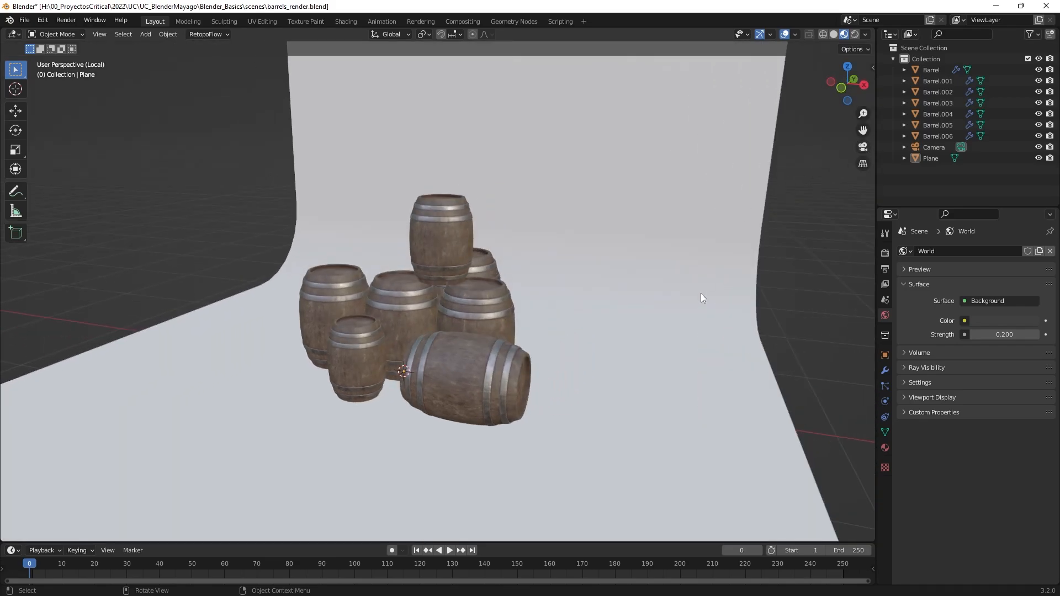
pyautogui.moveTo(701, 293); pyautogui.dragTo(505, 294, button='middle')
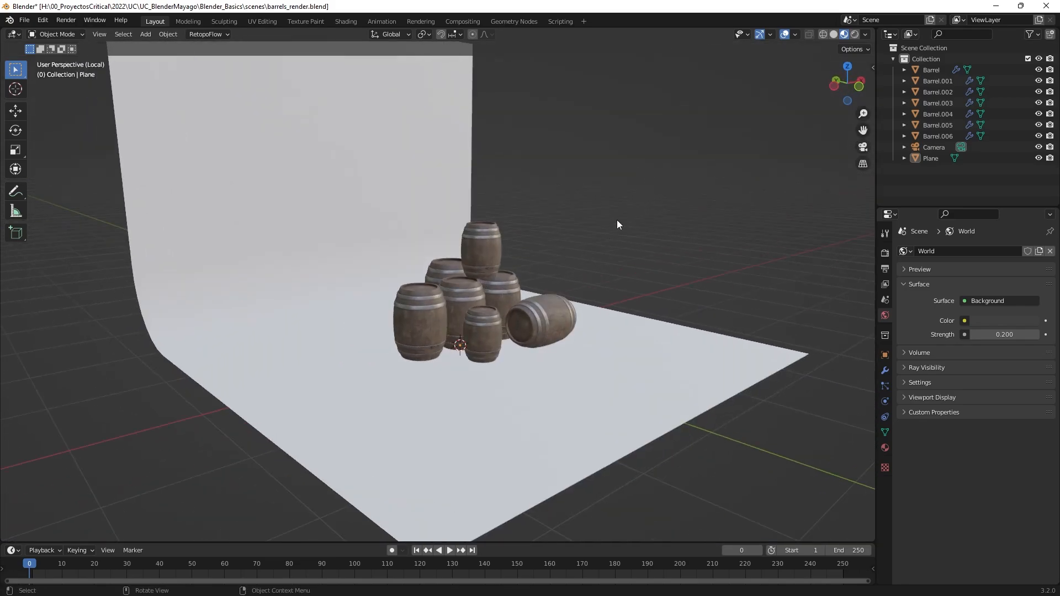
pyautogui.click(855, 35)
pyautogui.scroll(2, 663, 319)
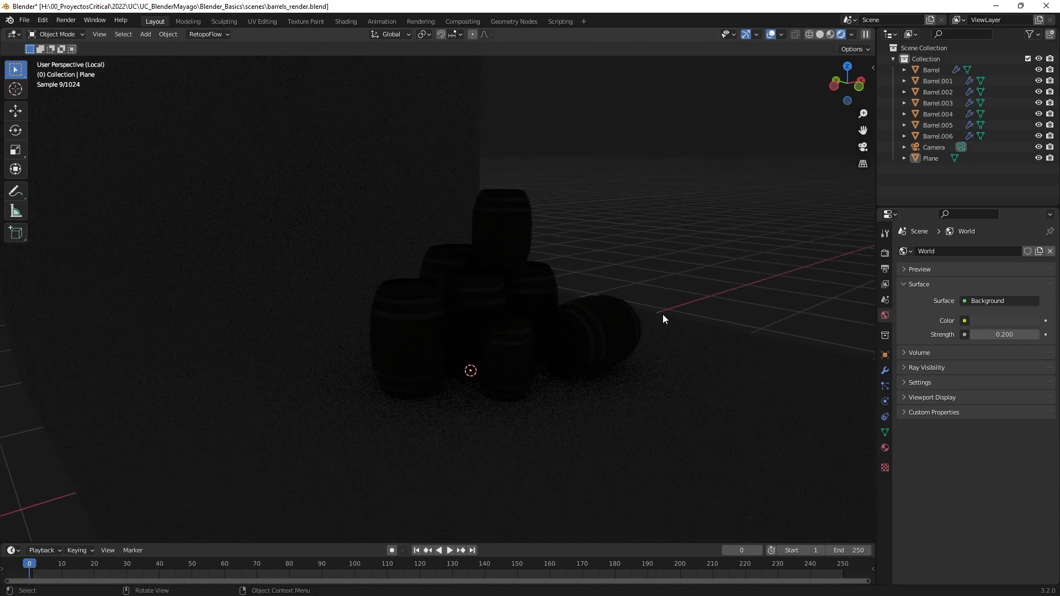
pyautogui.scroll(-4, 706, 271)
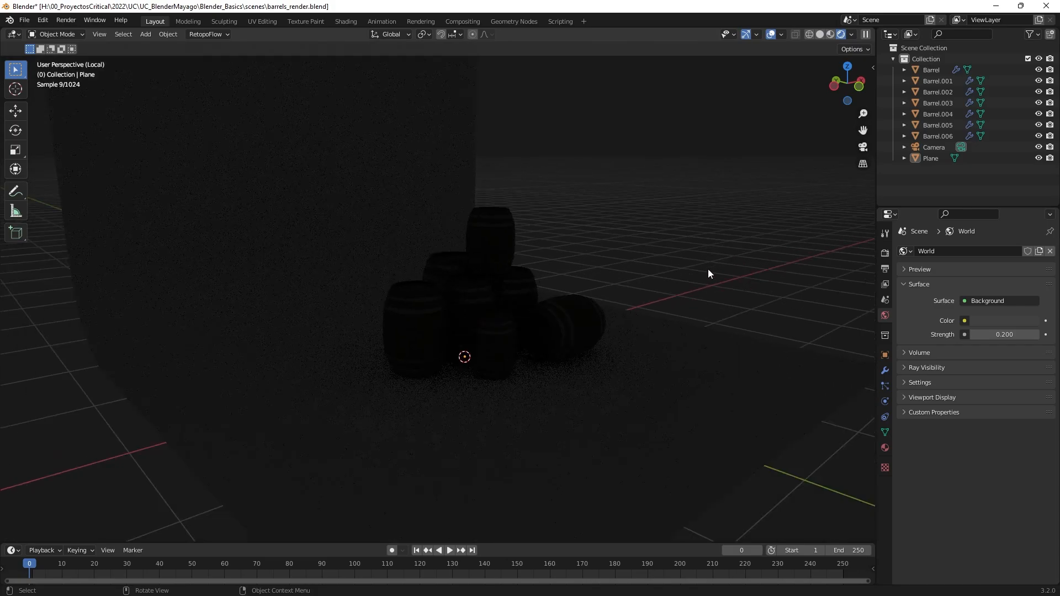
# Switch the render engine to Eevee and view the barrels up close in the rendered preview.
pyautogui.click(885, 253)
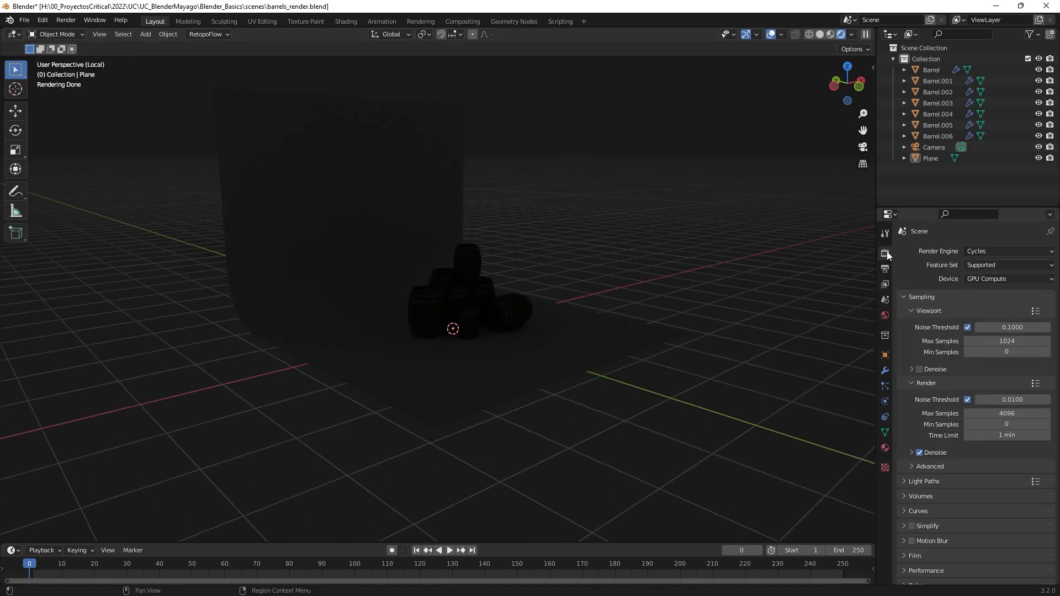
pyautogui.click(986, 251)
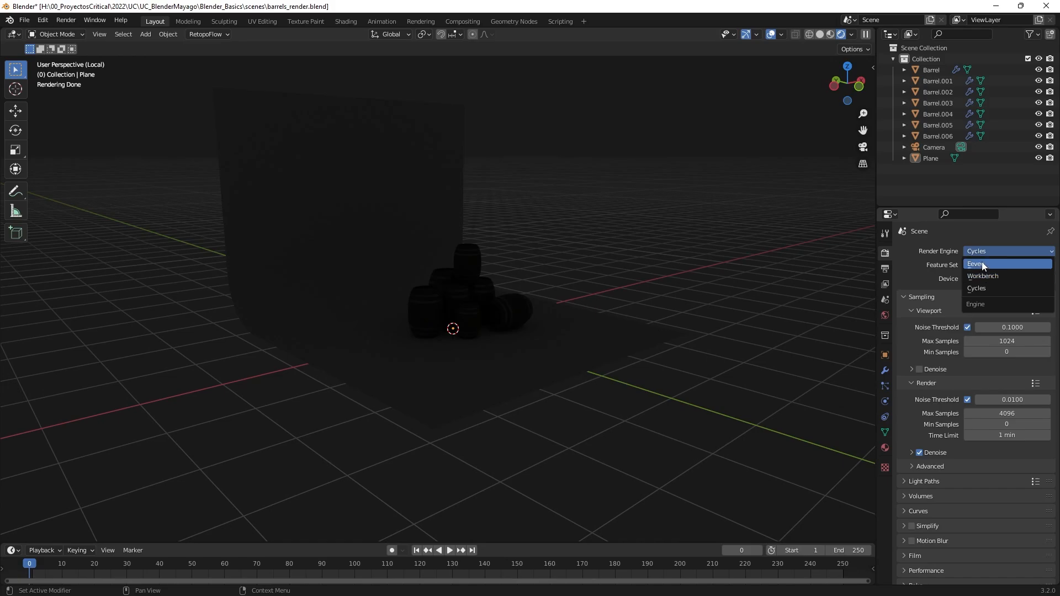
pyautogui.click(974, 265)
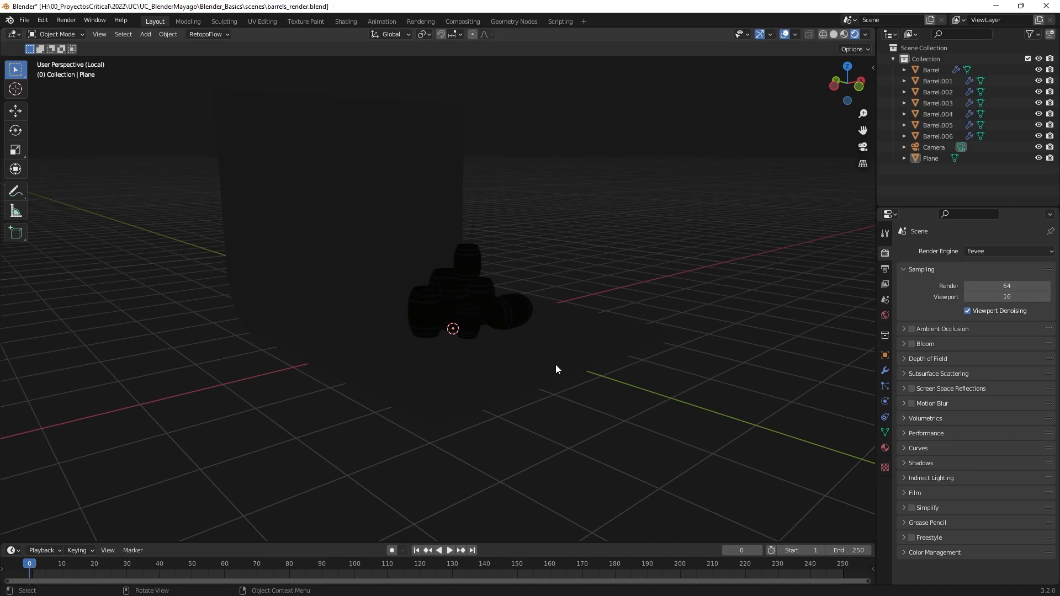
pyautogui.scroll(6, 580, 312)
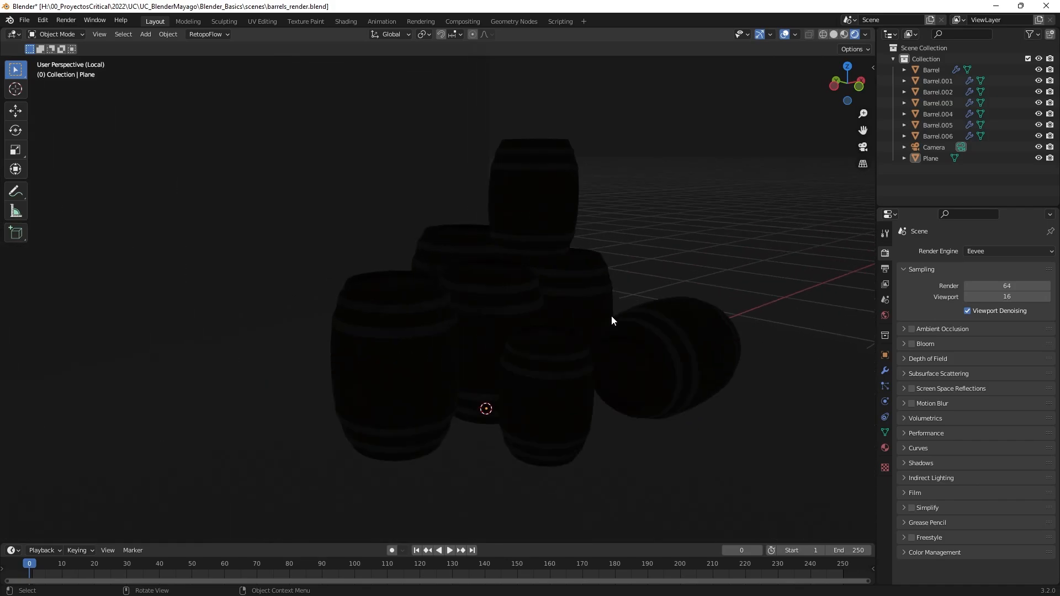
# Set the render engine to Cycles with GPU Compute as the device.
pyautogui.click(991, 251)
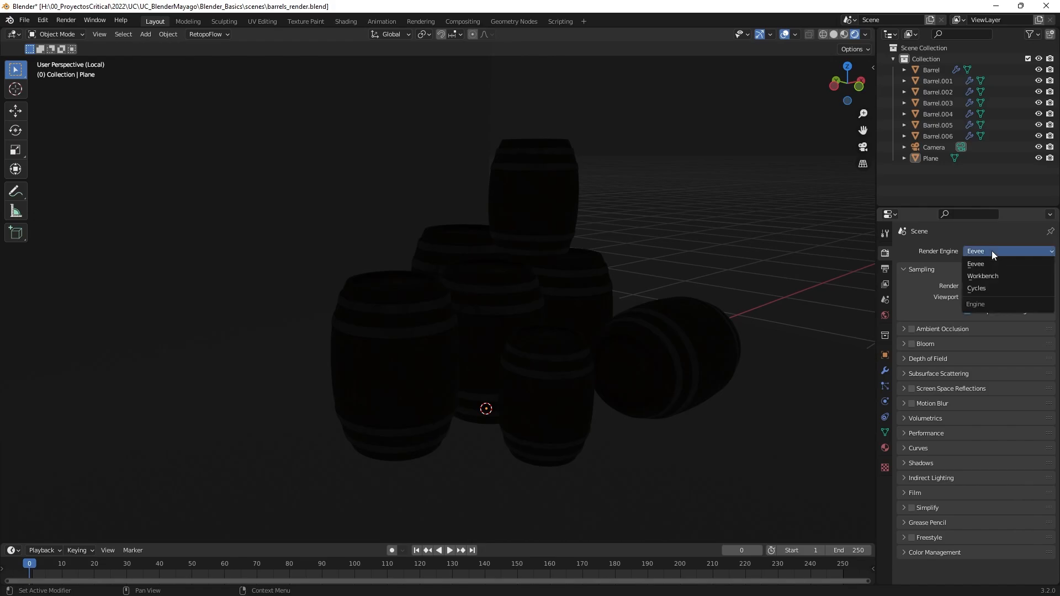
pyautogui.click(986, 287)
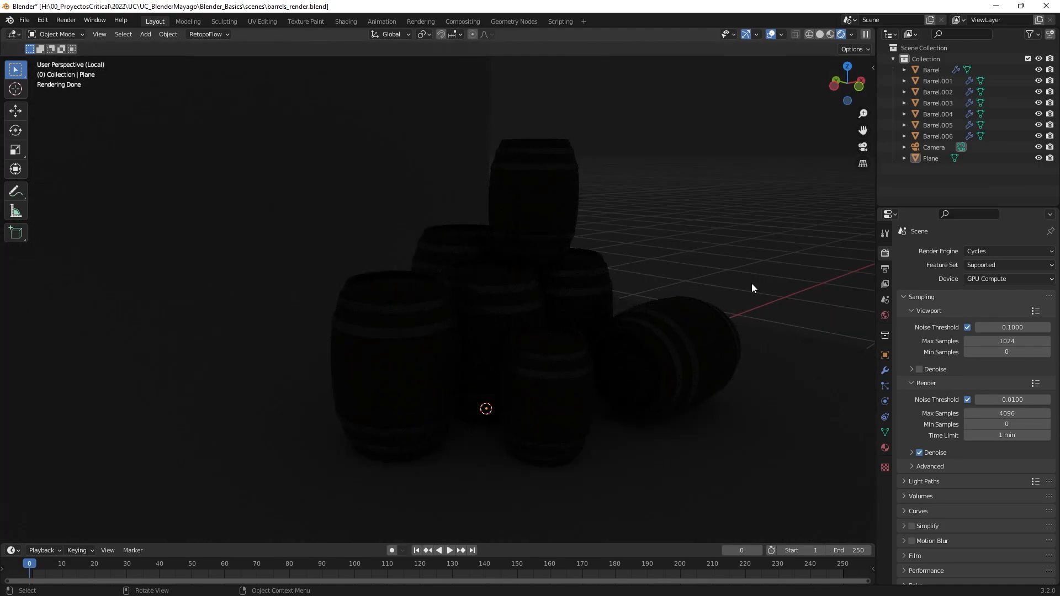
pyautogui.click(992, 280)
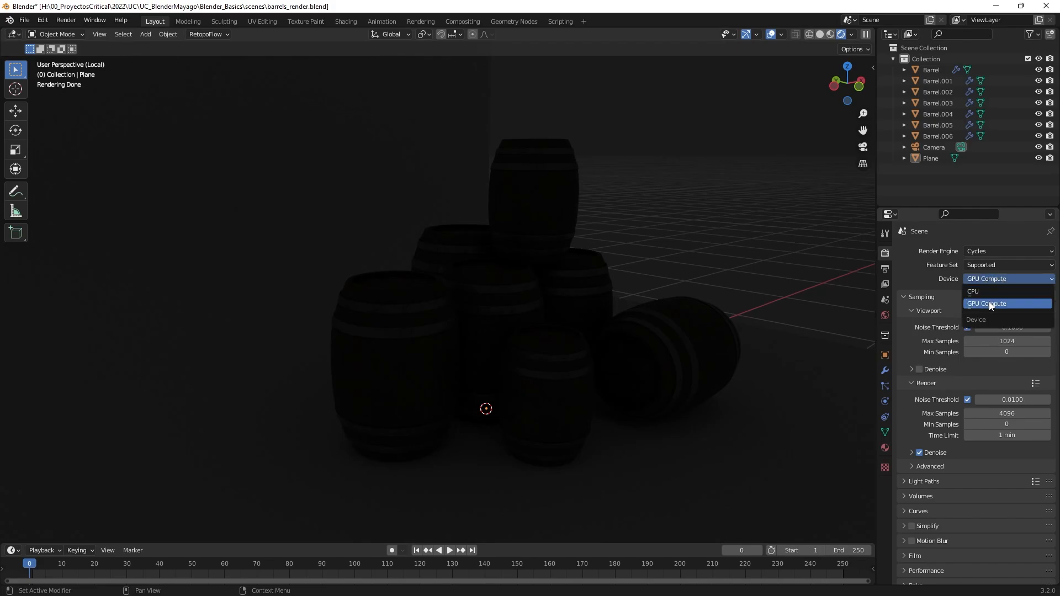
pyautogui.click(991, 303)
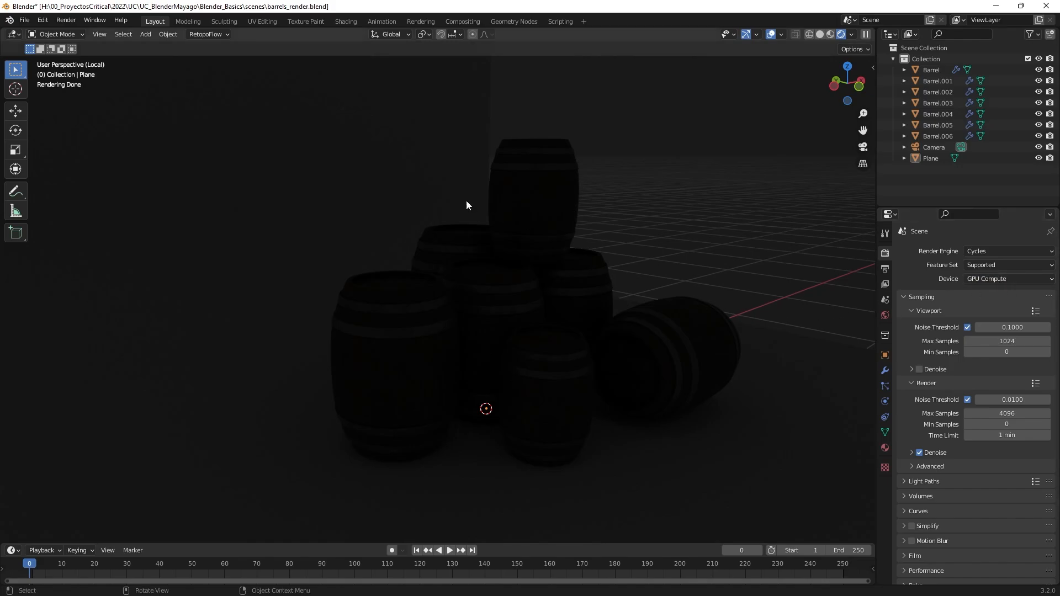
# Look through the Interface, Themes, Viewport, Lights, Editing and Animation sections of the Preferences and close them.
pyautogui.click(44, 21)
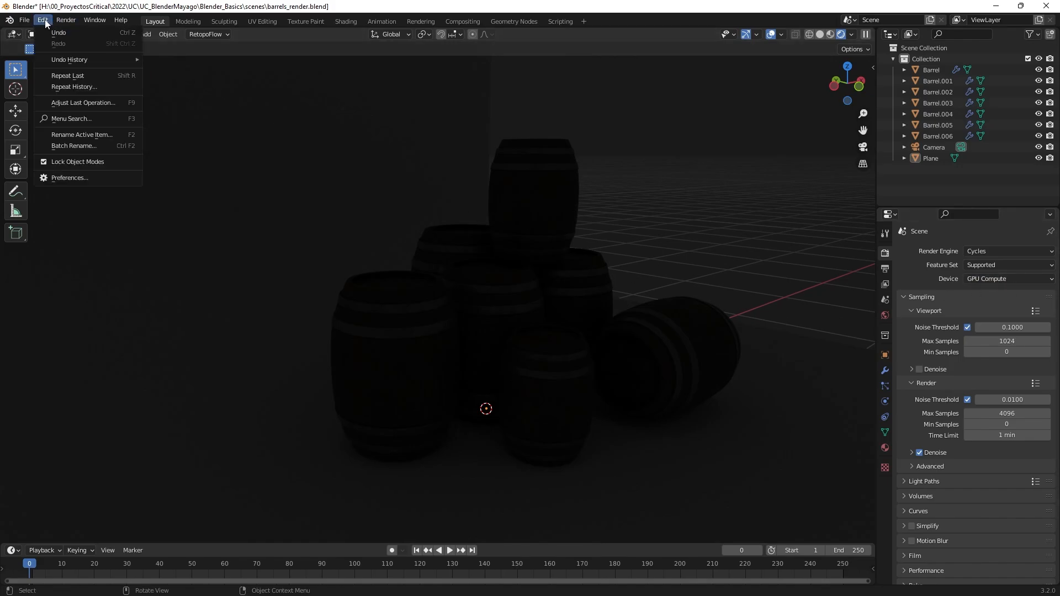
pyautogui.click(92, 174)
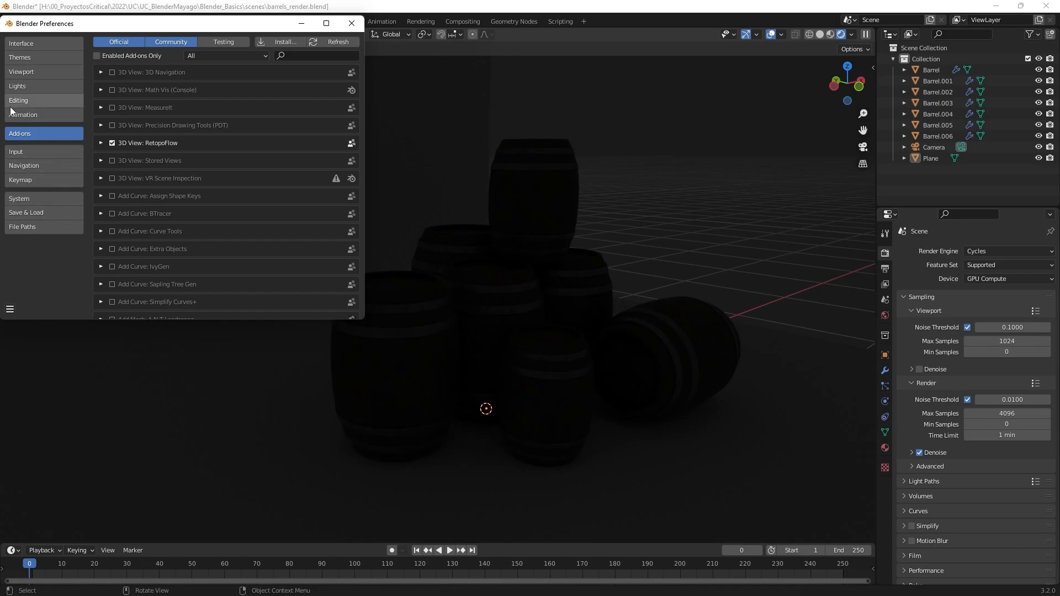
pyautogui.click(44, 44)
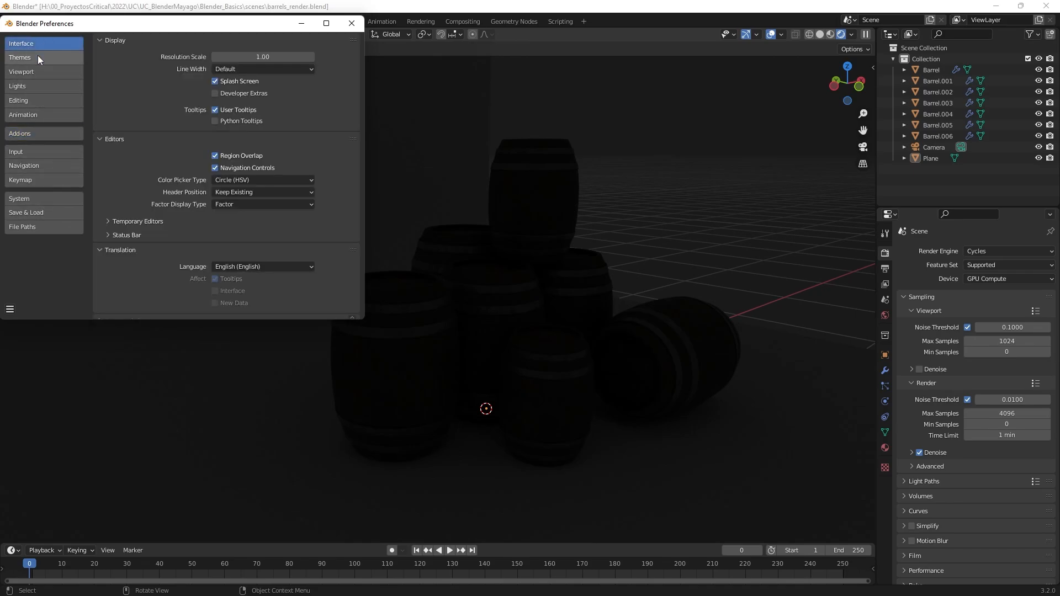
pyautogui.click(37, 58)
pyautogui.click(32, 72)
pyautogui.click(29, 85)
pyautogui.click(25, 98)
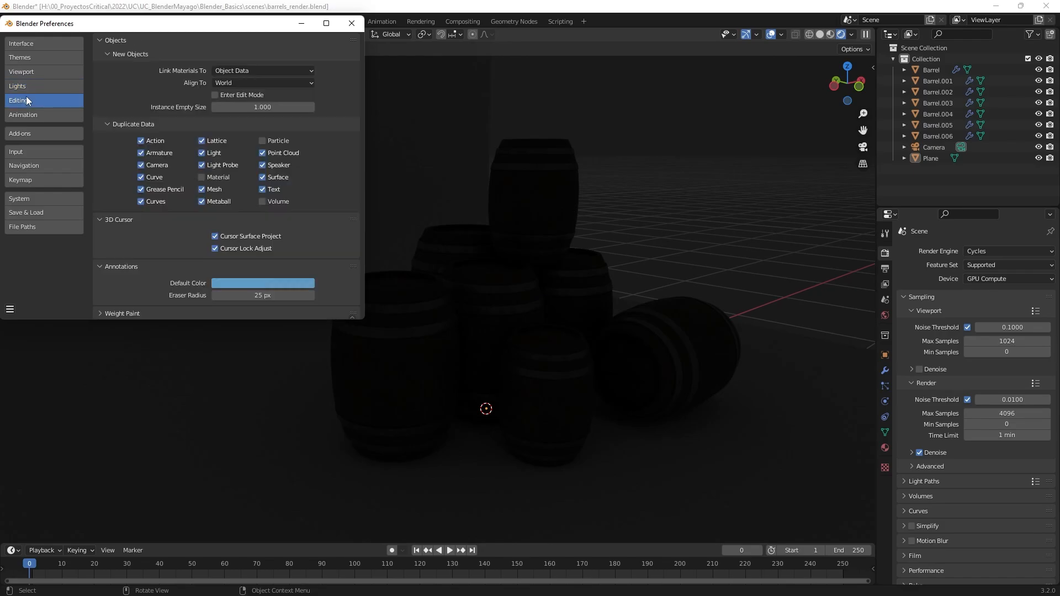
pyautogui.click(27, 113)
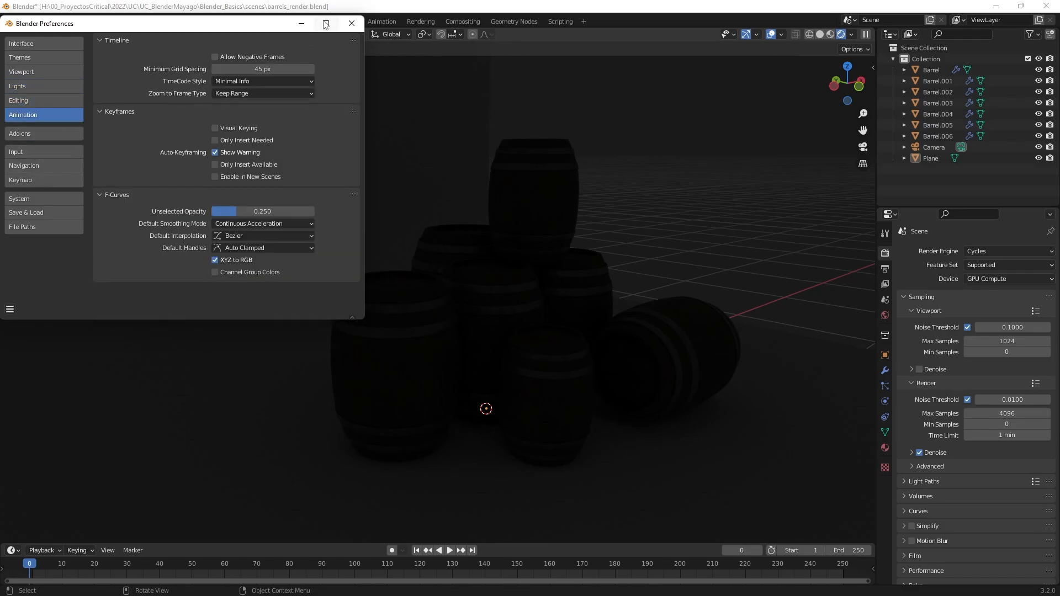
pyautogui.click(352, 23)
# Compare the CUDA and OptiX options for the Cycles render devices in the System preferences, leaving CUDA chosen.
pyautogui.click(41, 20)
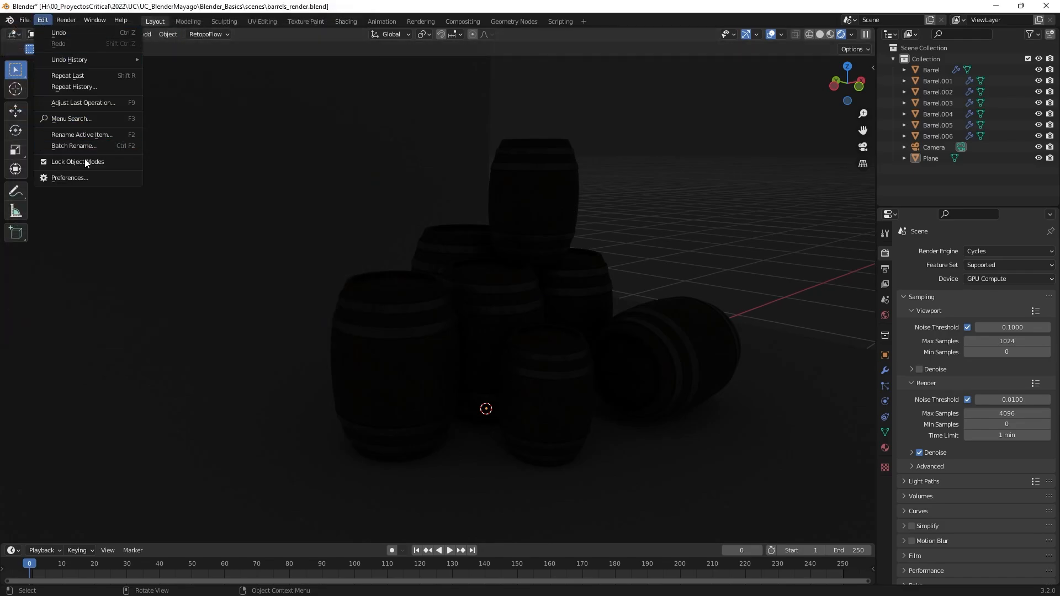
pyautogui.click(83, 178)
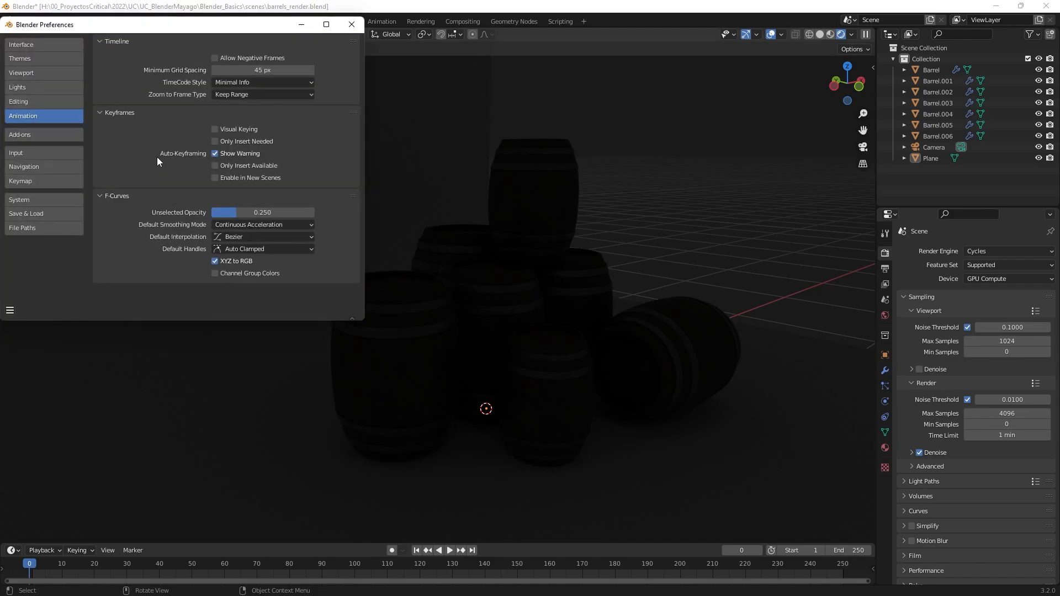
pyautogui.click(41, 200)
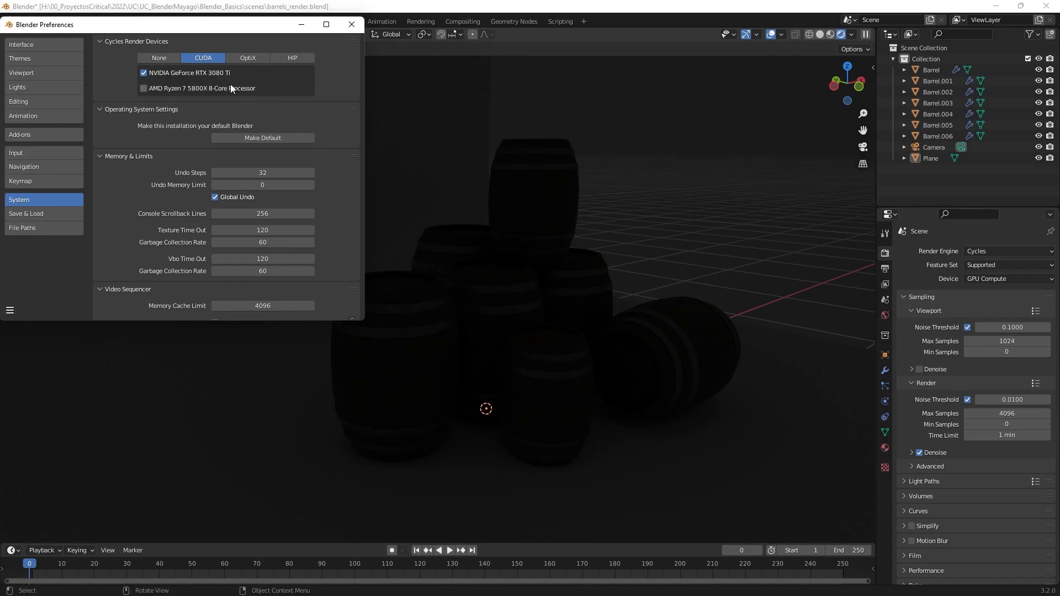
pyautogui.click(252, 58)
pyautogui.click(207, 58)
pyautogui.click(250, 55)
pyautogui.click(210, 58)
pyautogui.click(351, 26)
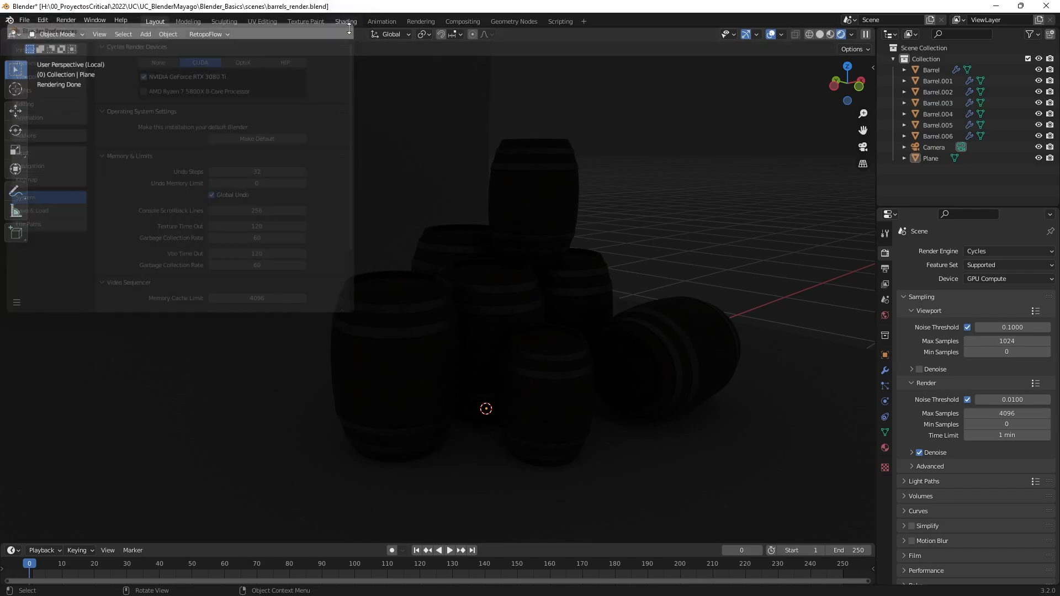
pyautogui.moveTo(689, 230); pyautogui.dragTo(648, 233, button='middle')
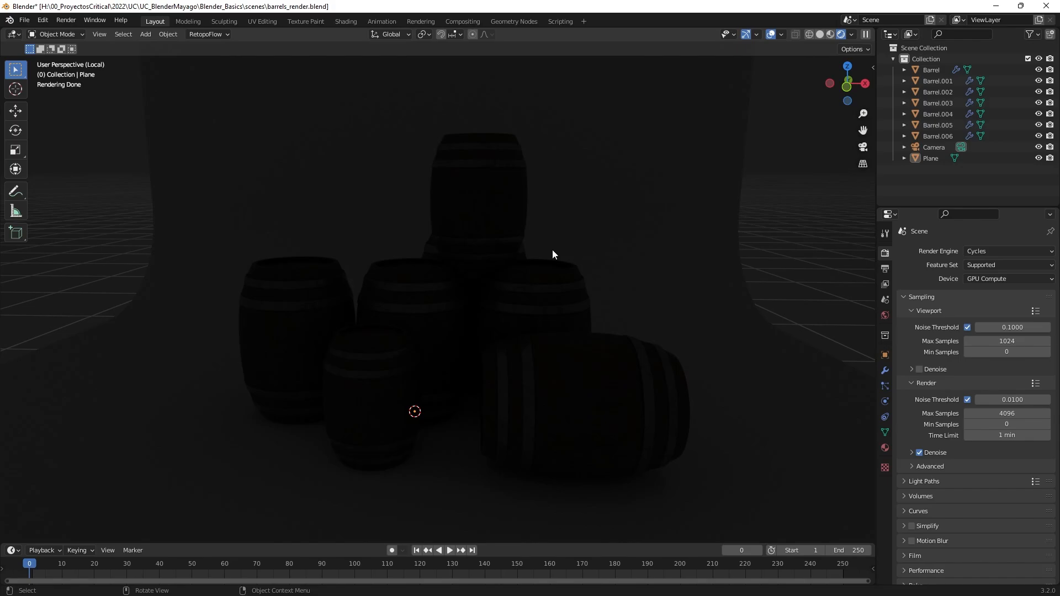
pyautogui.moveTo(630, 306); pyautogui.dragTo(672, 298, button='middle')
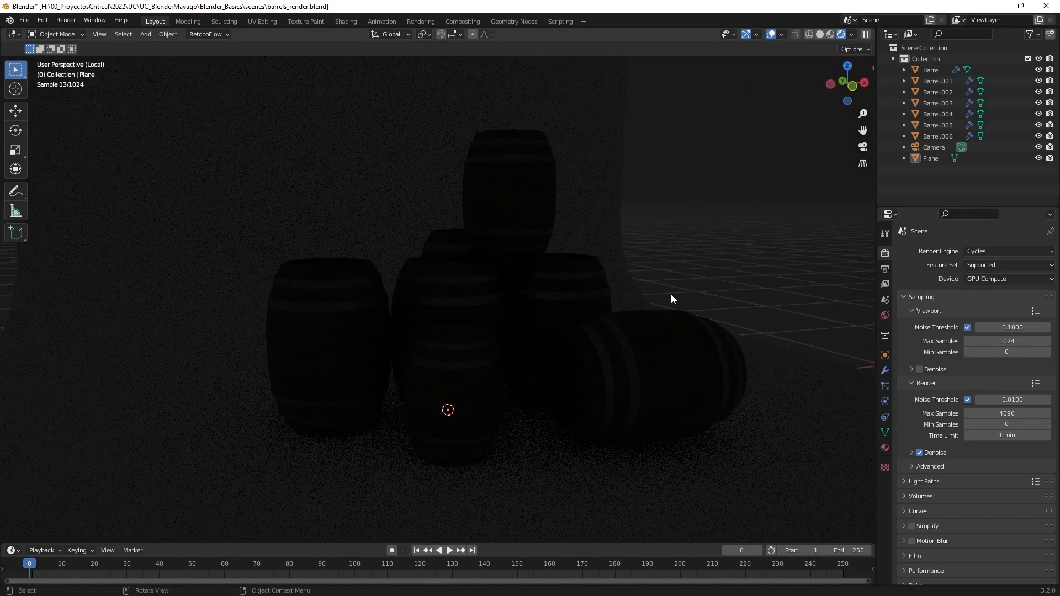
# Switch to the Poly Haven page in Chrome, open its HDRI library, and browse the available environment images.
pyautogui.press('super')
pyautogui.moveTo(139, 583)
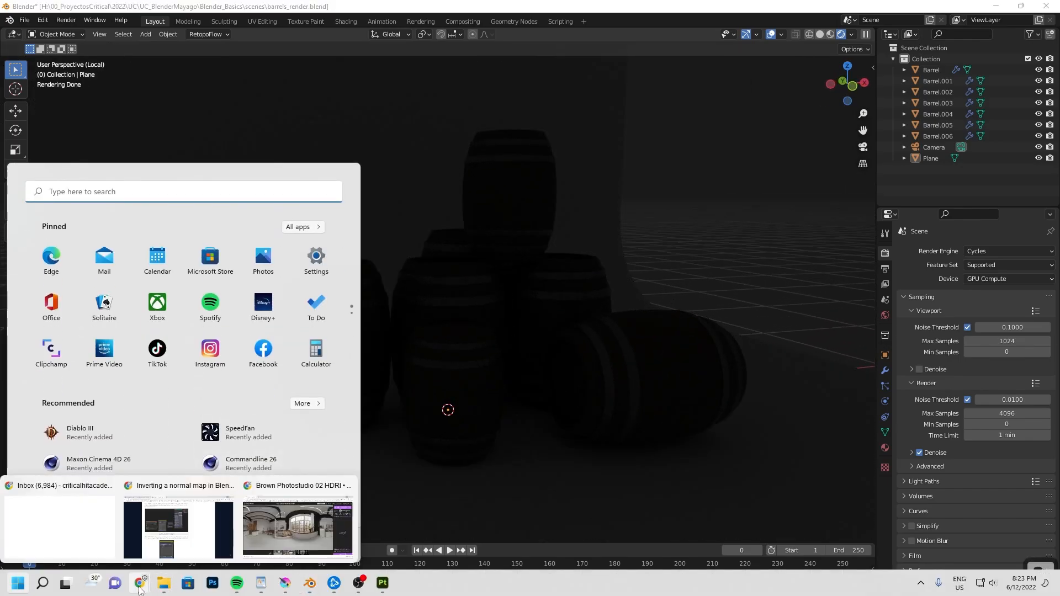
pyautogui.click(296, 525)
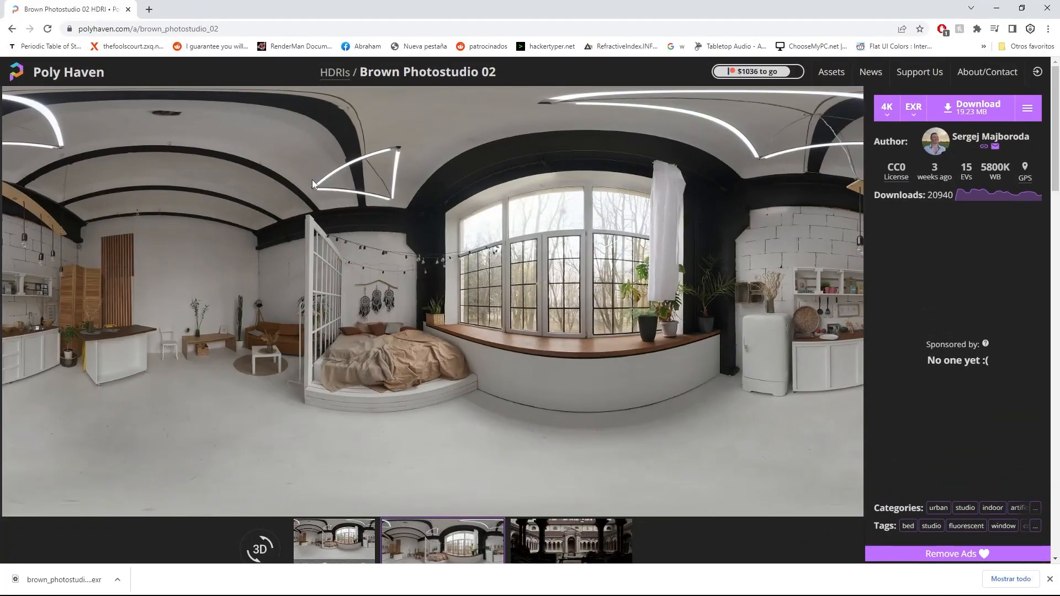
pyautogui.click(53, 82)
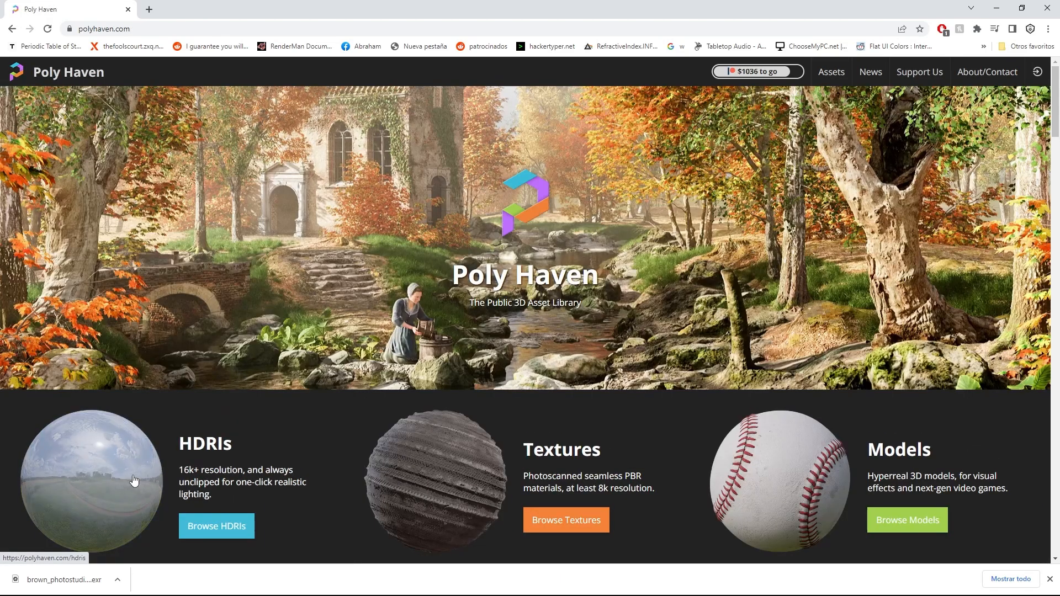
pyautogui.click(209, 440)
pyautogui.scroll(-5, 797, 331)
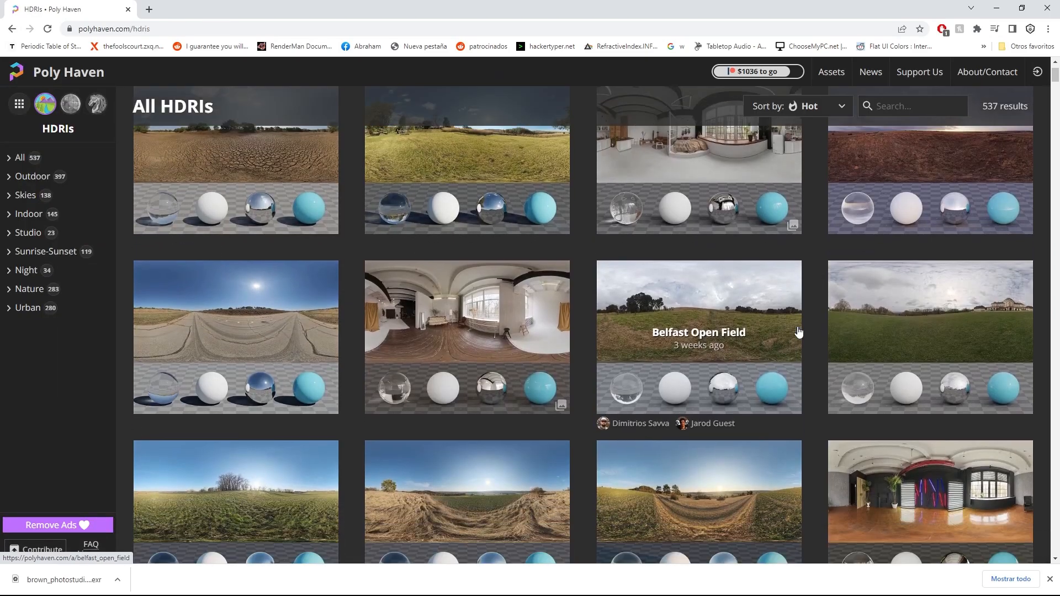
pyautogui.scroll(-9, 798, 332)
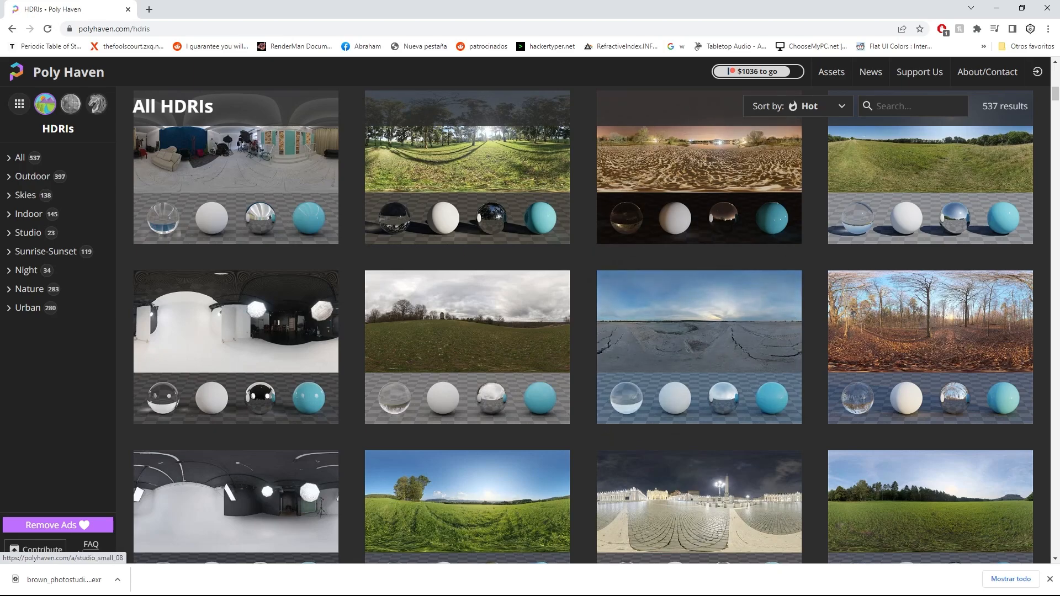
# Return from the HDRI library to Blender and set the World background strength to 1.
pyautogui.scroll(-5, 593, 331)
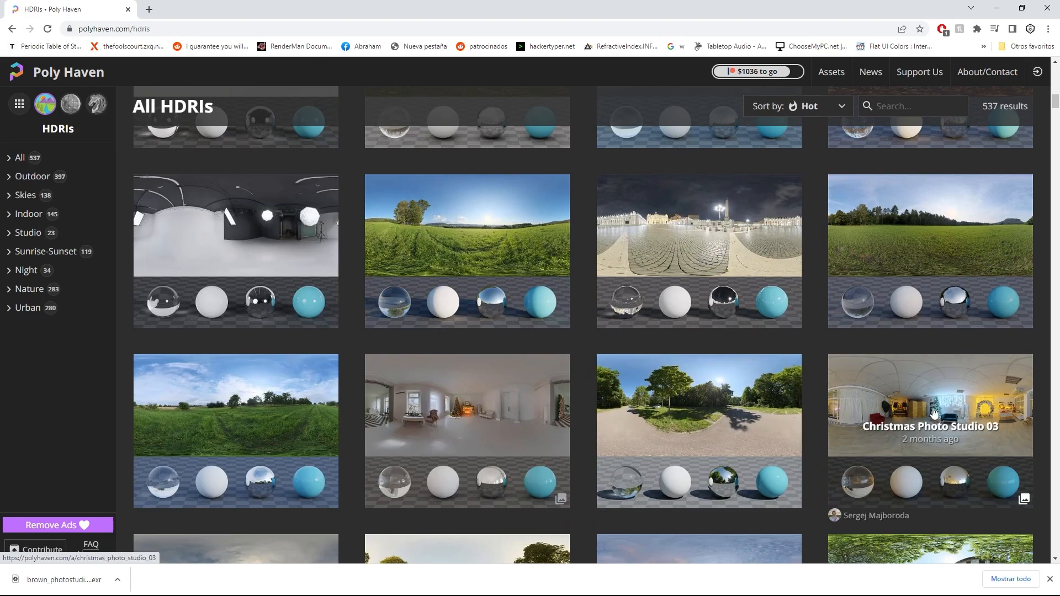
pyautogui.click(997, 8)
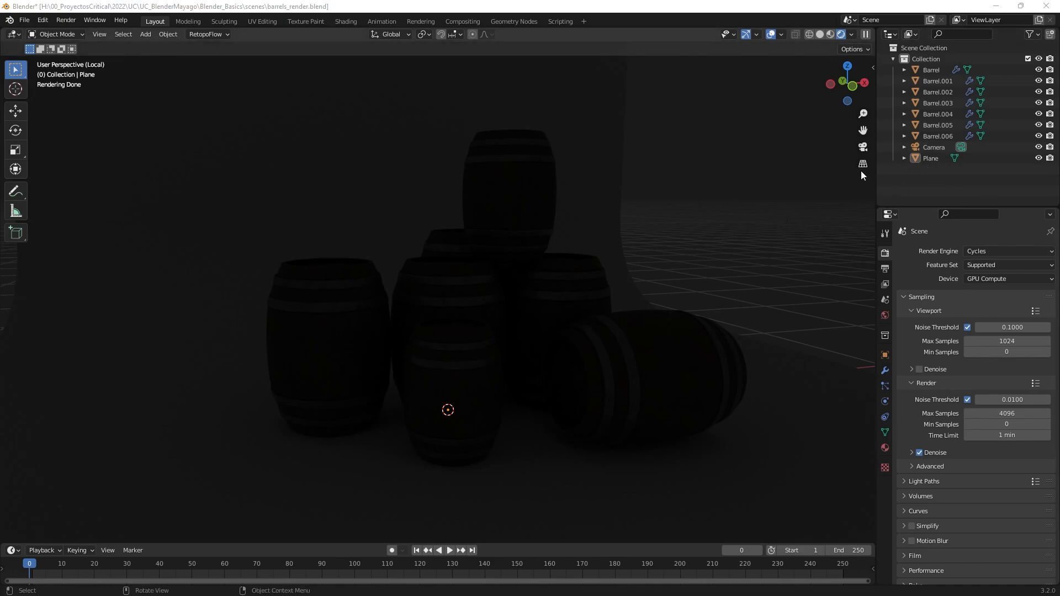
pyautogui.click(884, 316)
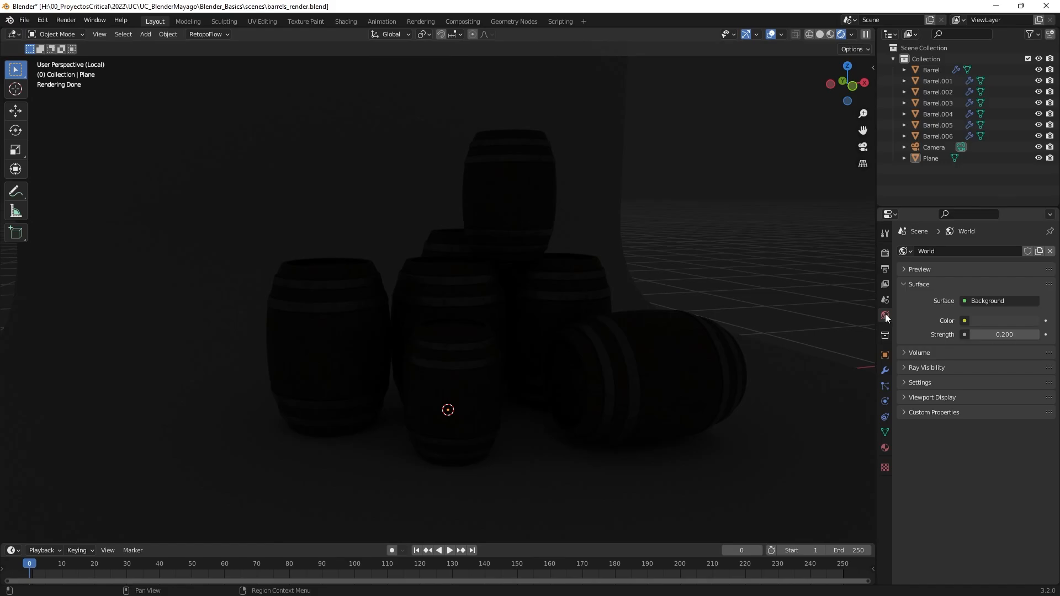
pyautogui.click(1022, 335)
pyautogui.write('1')
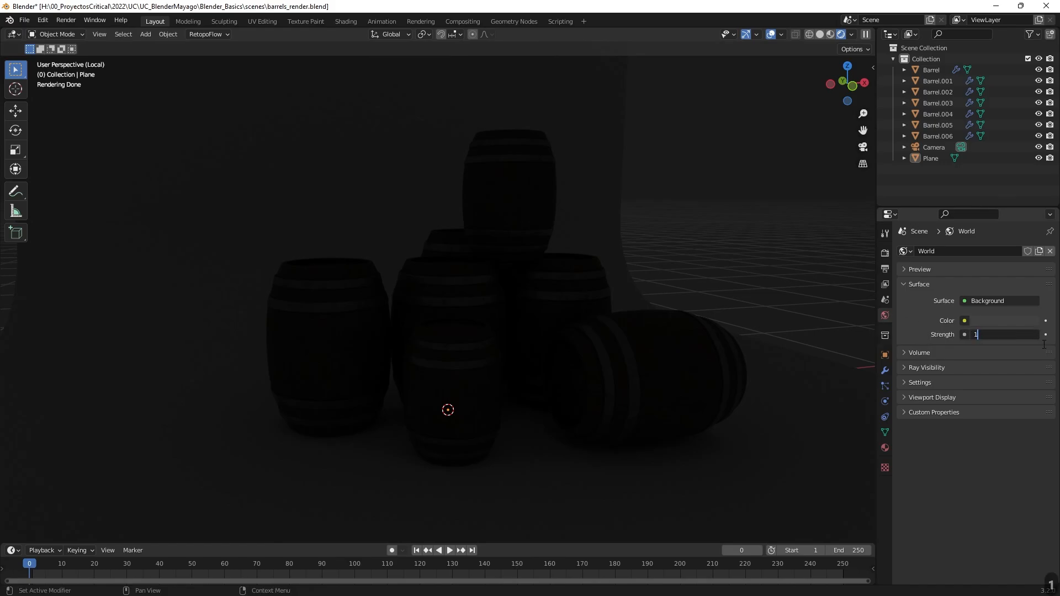
pyautogui.press('Return')
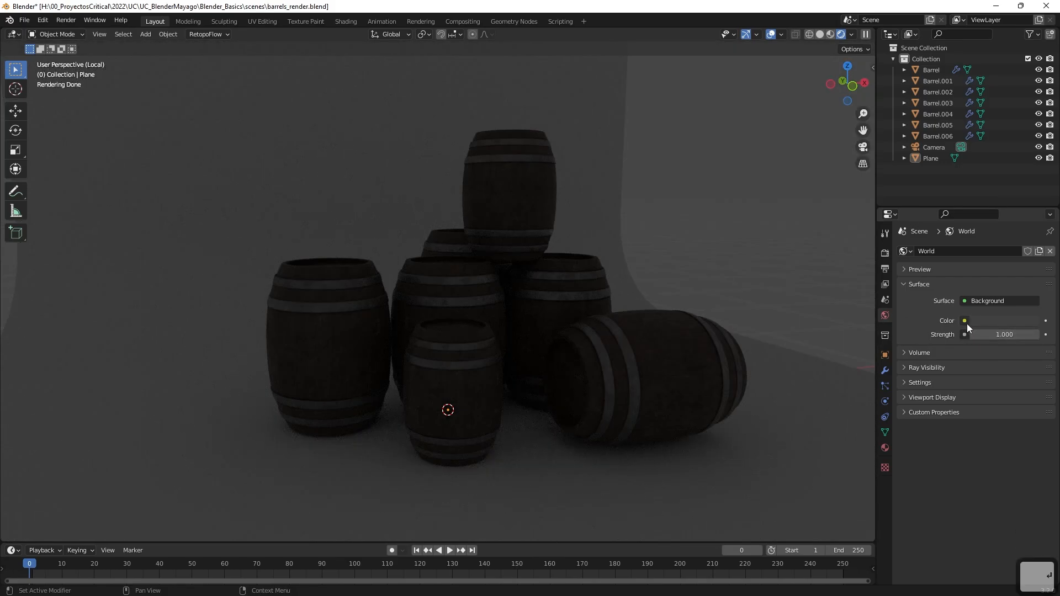
# Use an Environment Texture as the World color and load brown_photostudio_02_4k.exr from the textures folder.
pyautogui.click(965, 322)
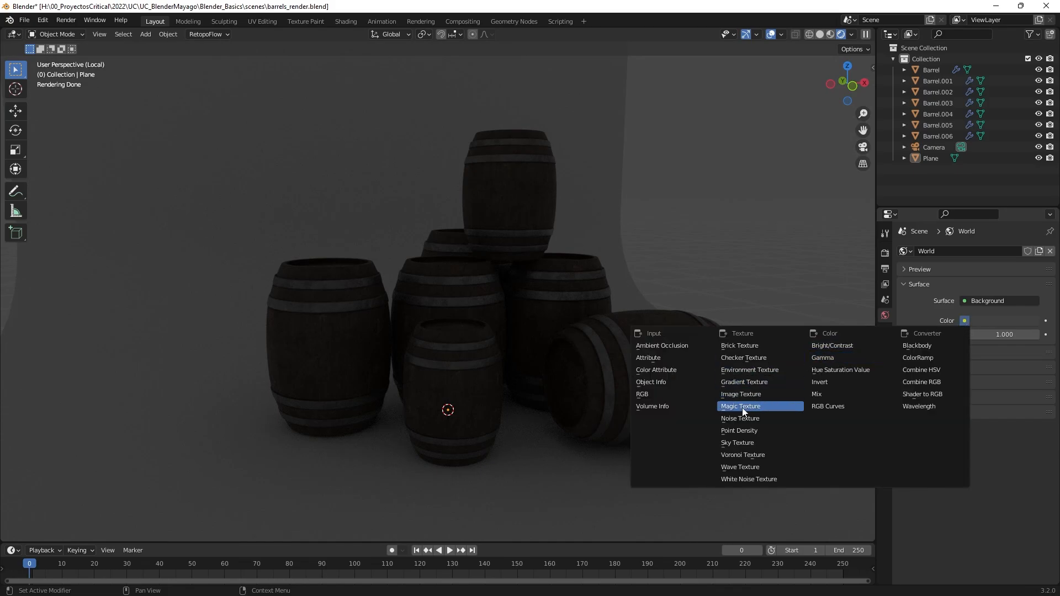
pyautogui.click(749, 370)
pyautogui.click(1013, 334)
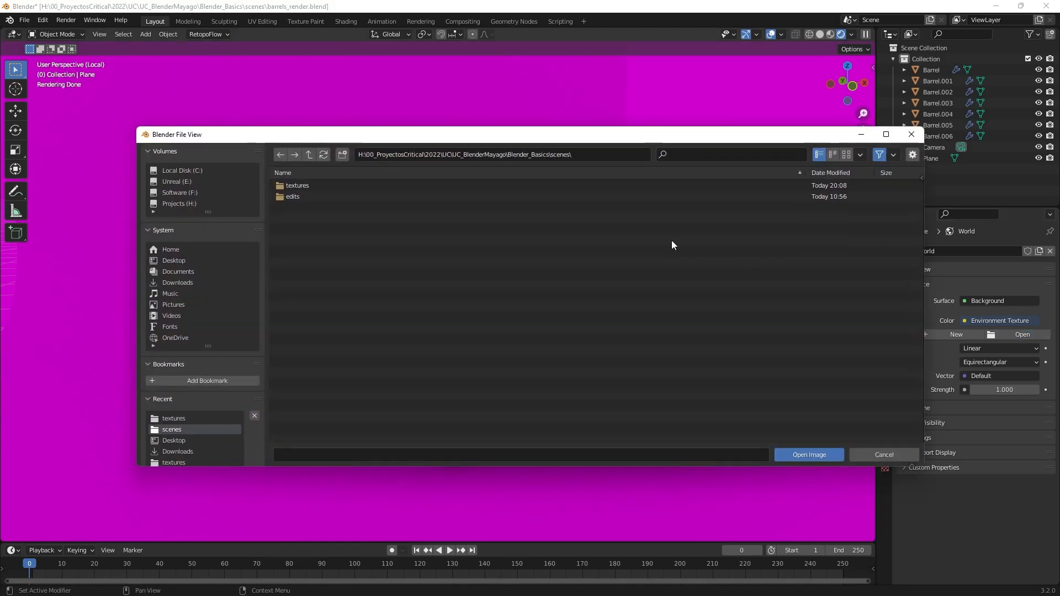
pyautogui.doubleClick(286, 192)
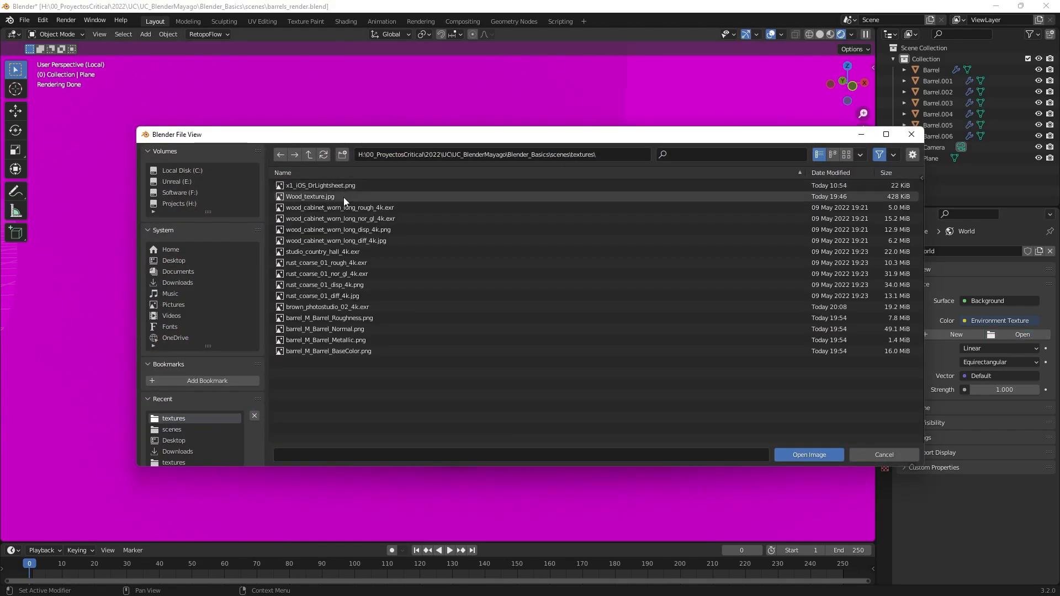
pyautogui.click(325, 305)
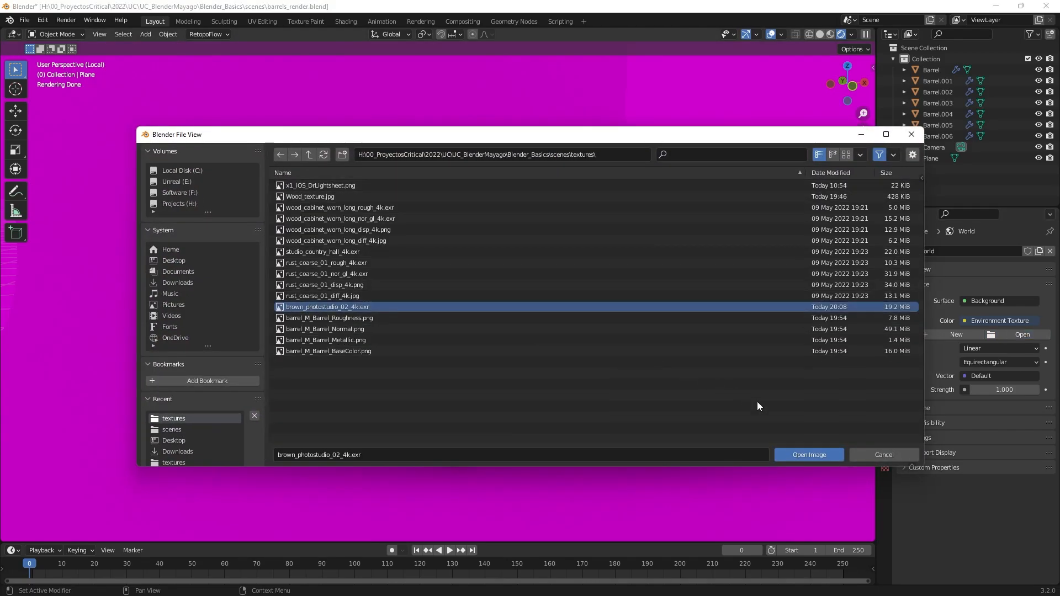
pyautogui.click(804, 452)
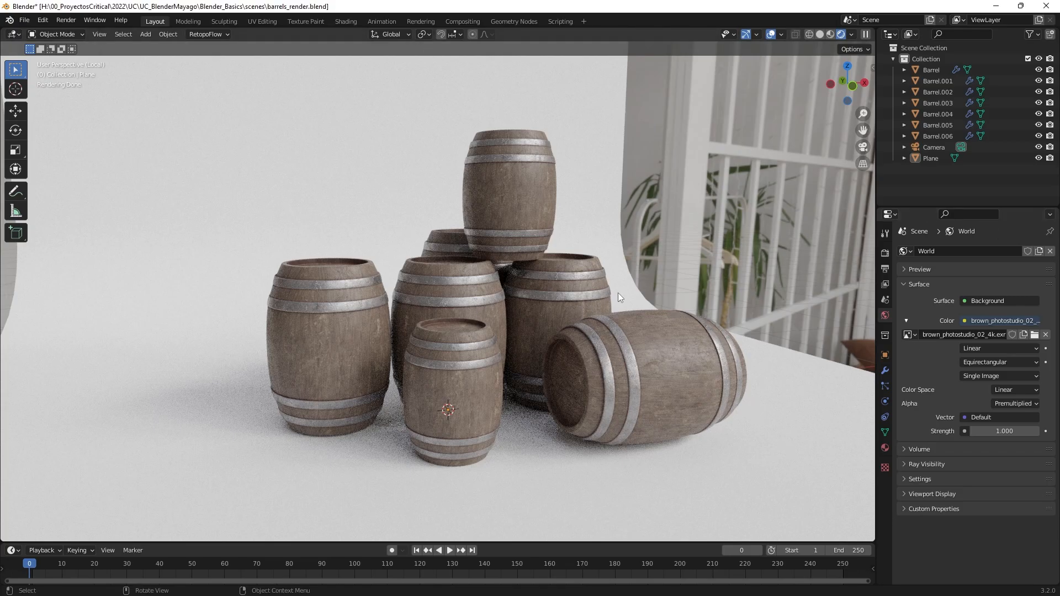
# Check the HDRI lighting around the barrels and start a test render of the current frame from the camera.
pyautogui.moveTo(662, 300)
pyautogui.mouseDown(button='middle')
pyautogui.moveTo(757, 297)
pyautogui.moveTo(651, 305)
pyautogui.mouseUp(button='middle')
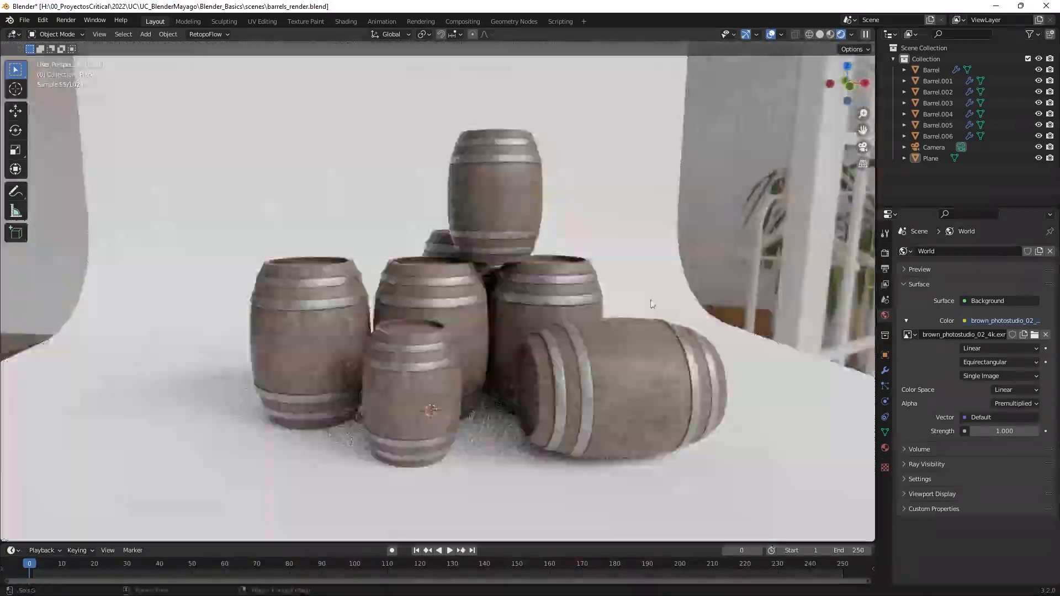
pyautogui.scroll(2, 652, 304)
pyautogui.scroll(-2, 662, 302)
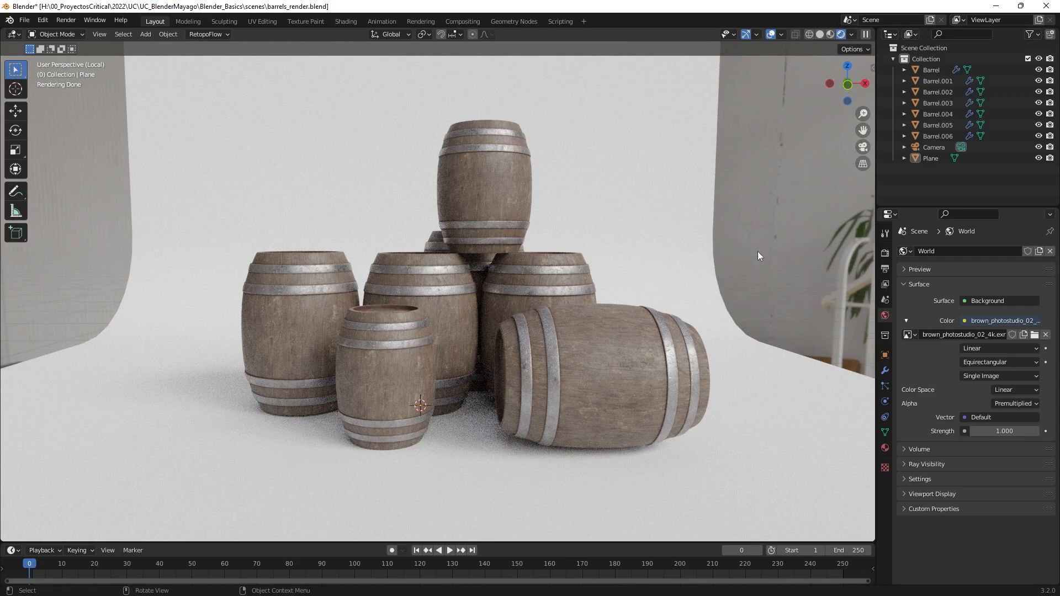
pyautogui.click(863, 148)
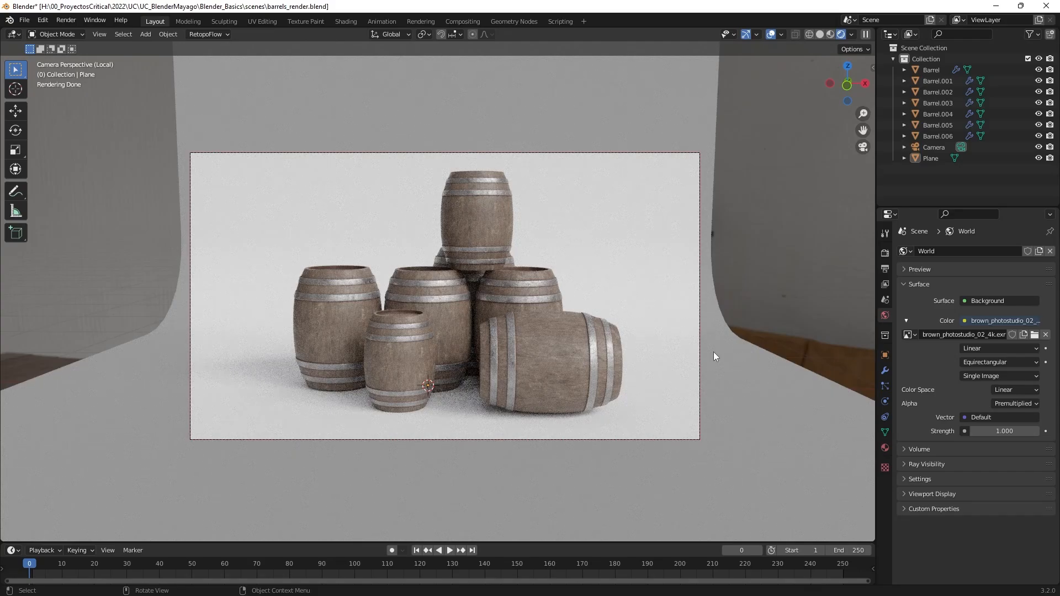
pyautogui.click(57, 20)
pyautogui.click(68, 34)
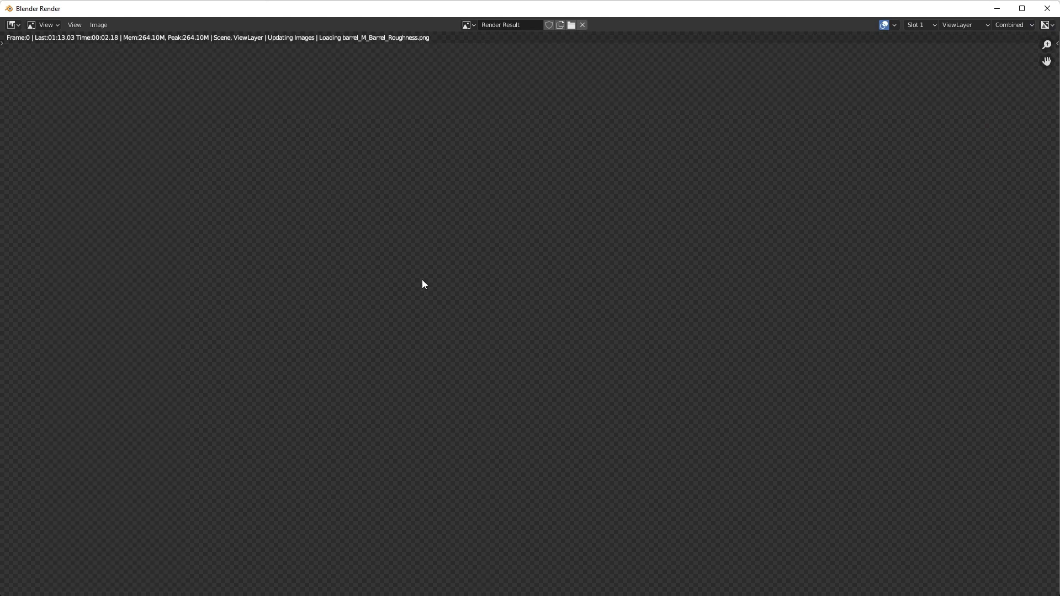
# Examine the barrels in the render up close, unlink the render result and close the render window.
pyautogui.scroll(-1, 421, 279)
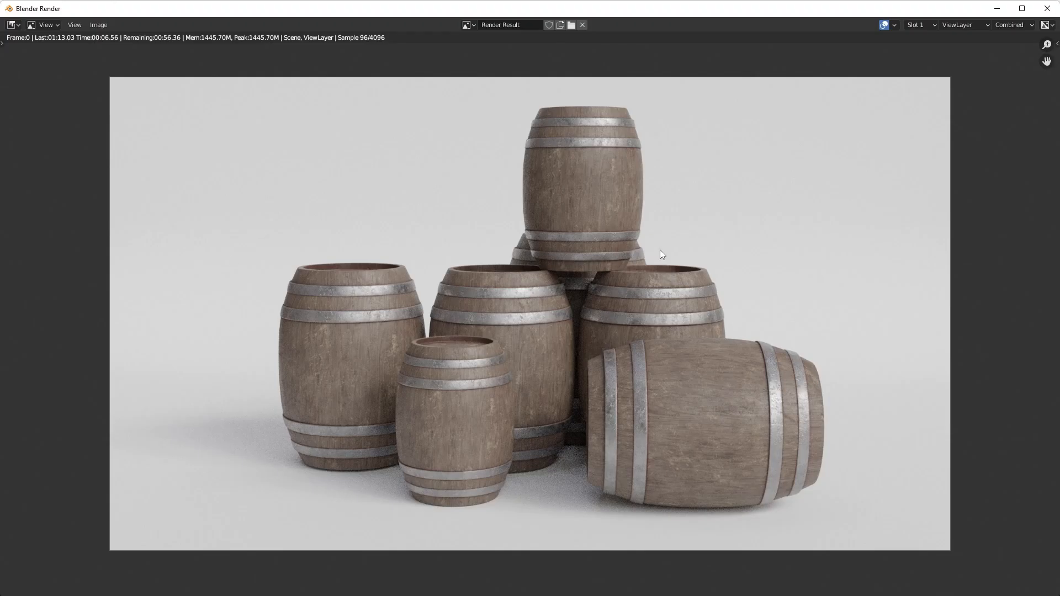
pyautogui.scroll(4, 621, 227)
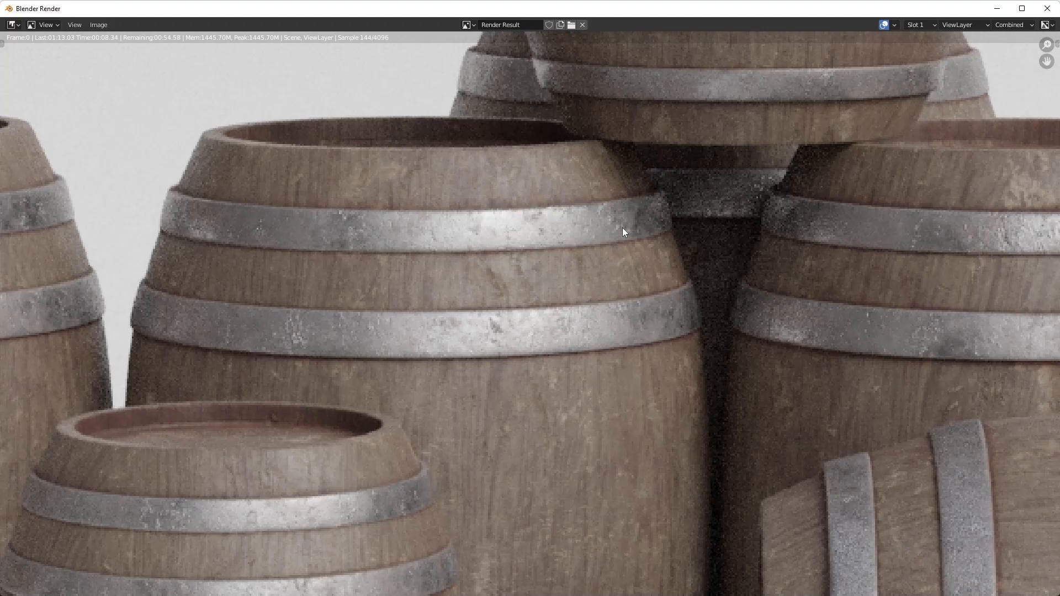
pyautogui.scroll(-3, 621, 227)
pyautogui.scroll(-2, 621, 228)
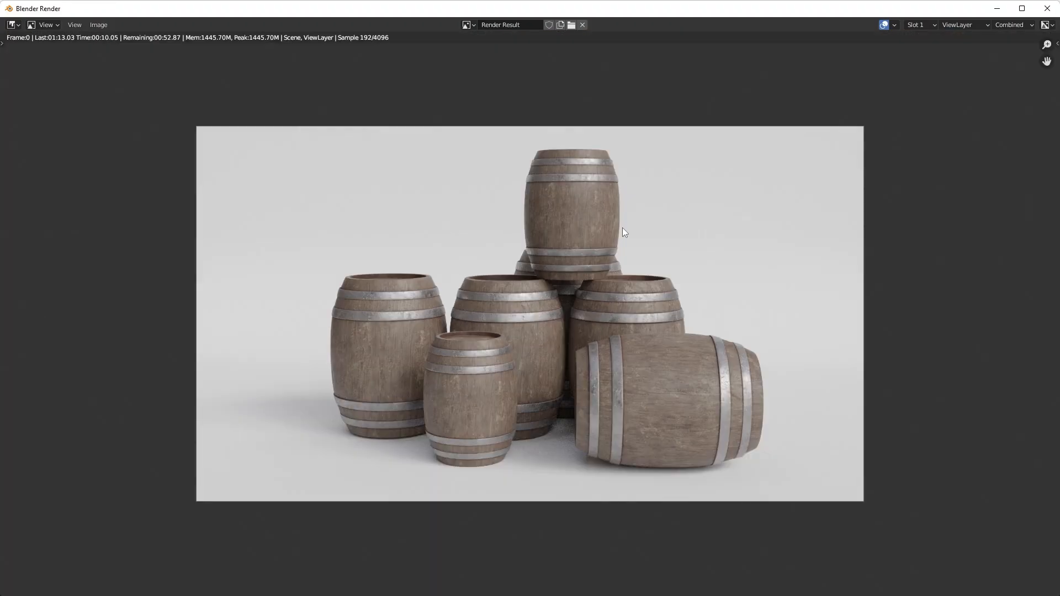
pyautogui.scroll(1, 621, 228)
pyautogui.click(581, 25)
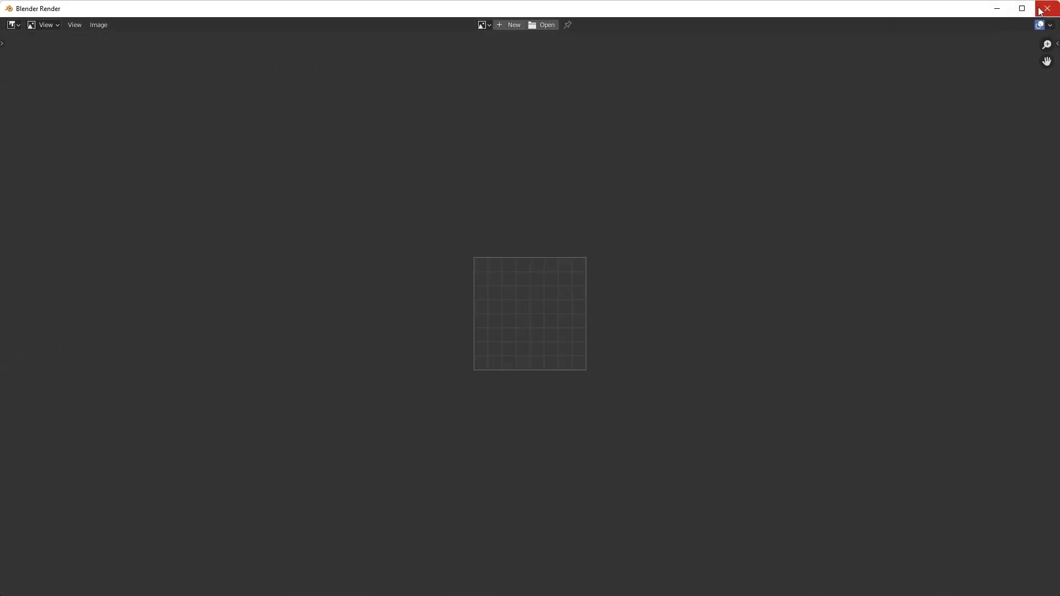
pyautogui.press('Escape')
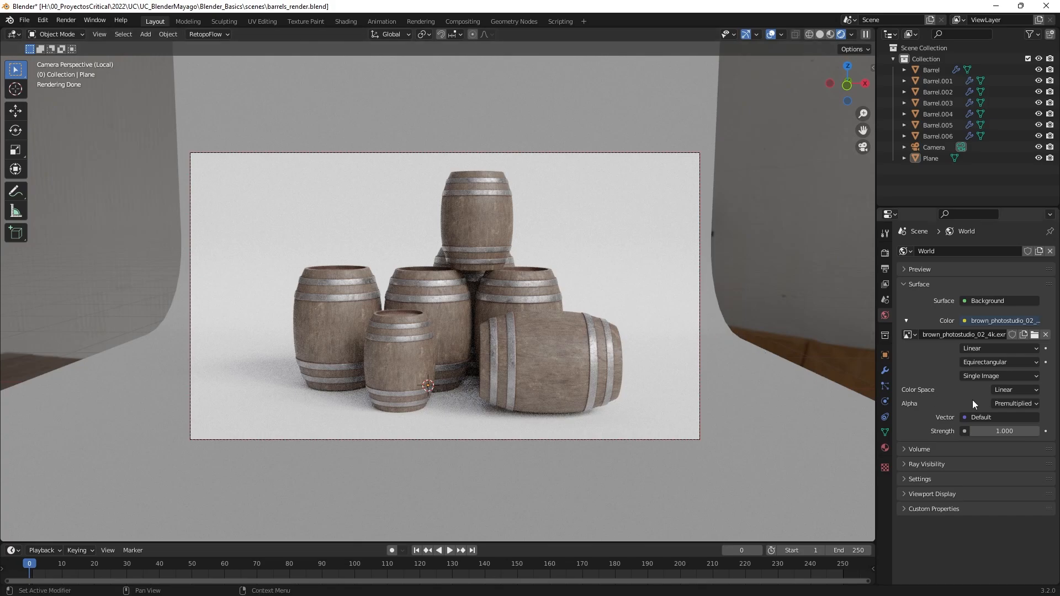
# Lower the World background strength to 0.1.
pyautogui.click(1000, 434)
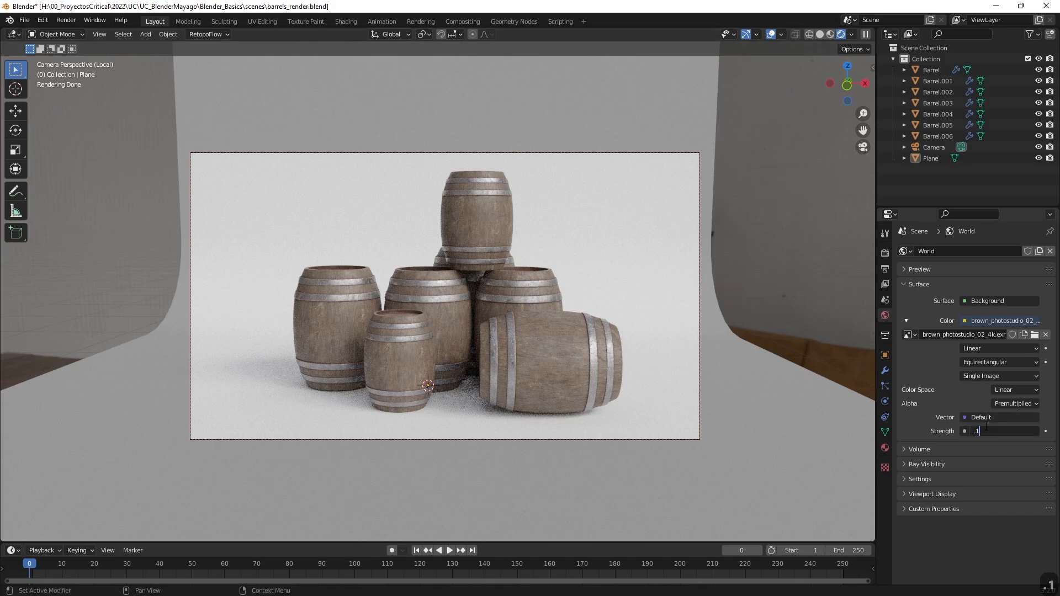
pyautogui.write('.1')
pyautogui.press('Return')
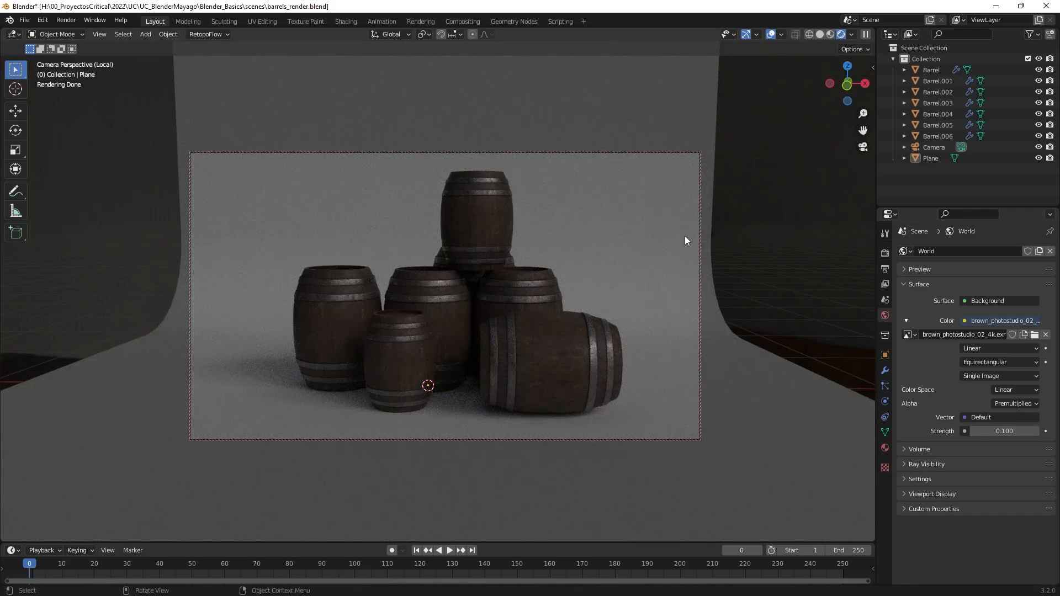
# Add a point light outside the camera view and move it about 1.42 m in X, 0.61 m in Y and 0.42 m in Z.
pyautogui.click(863, 147)
pyautogui.moveTo(659, 307); pyautogui.dragTo(293, 151, button='middle')
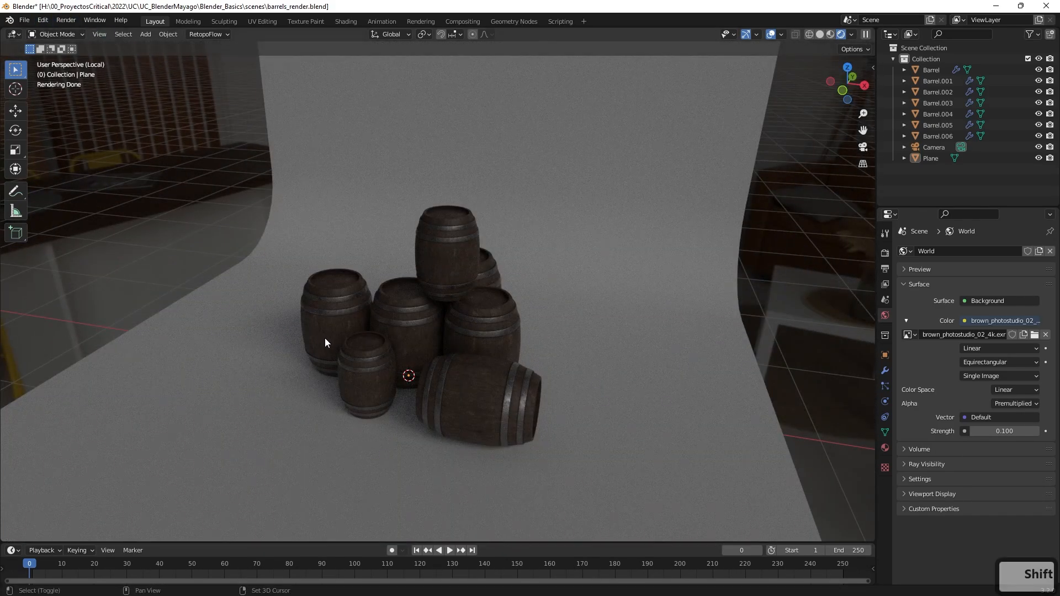
pyautogui.hotkey('shift', 'a')
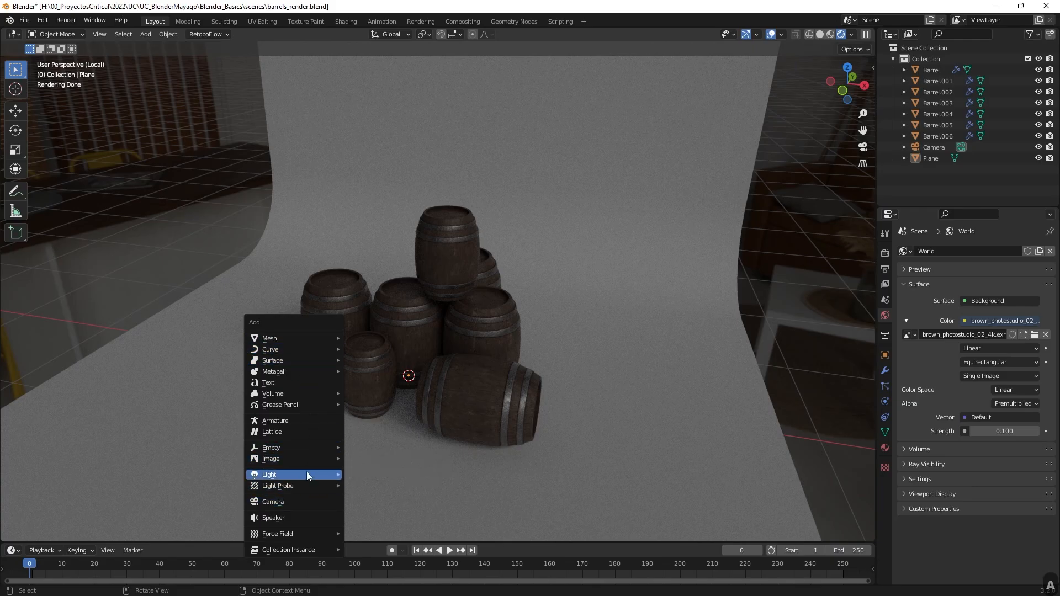
pyautogui.moveTo(307, 473)
pyautogui.click(375, 474)
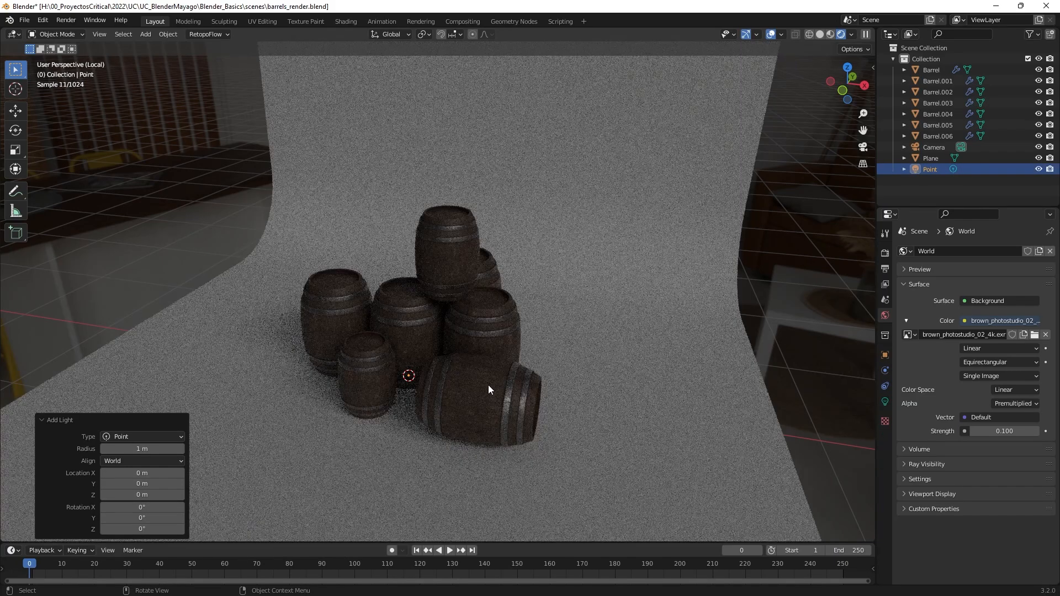
pyautogui.scroll(-3, 489, 380)
pyautogui.press('g')
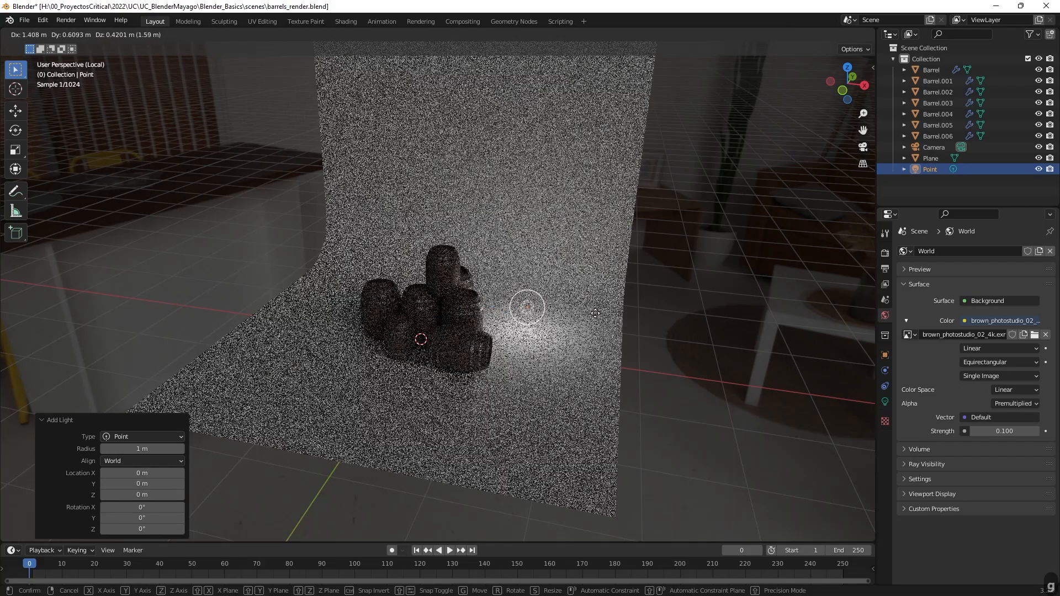
pyautogui.click(530, 310)
# Reposition the point light from several angles so it sits above and to the right of the barrel stack.
pyautogui.moveTo(596, 315); pyautogui.dragTo(425, 315, button='middle')
pyautogui.press('g')
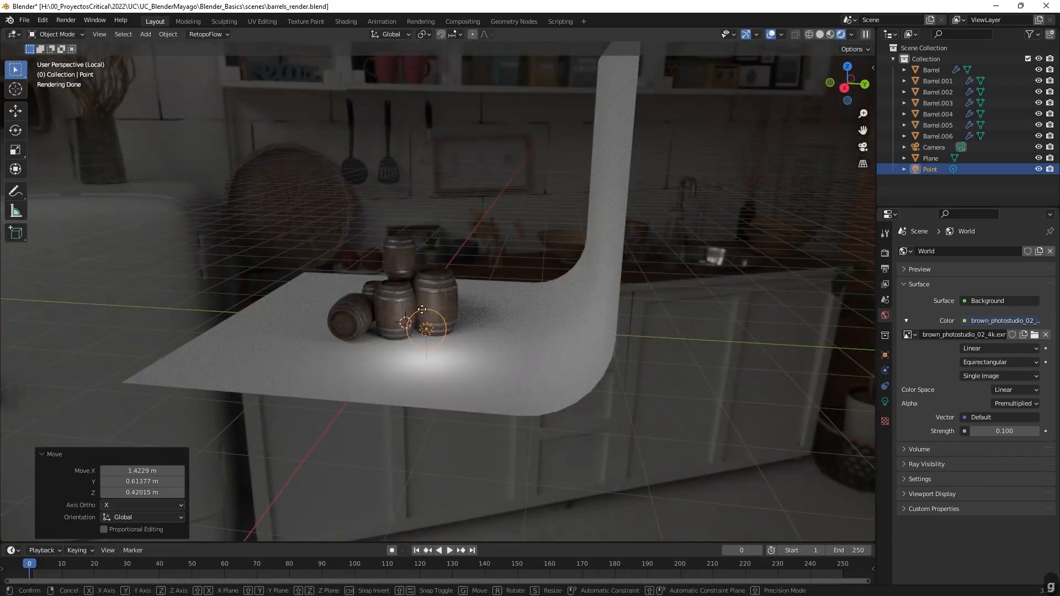
pyautogui.click(436, 260)
pyautogui.moveTo(437, 260); pyautogui.dragTo(568, 276, button='middle')
pyautogui.press('g')
pyautogui.click(585, 253)
pyautogui.moveTo(556, 231); pyautogui.dragTo(395, 270, button='middle')
pyautogui.press('g')
pyautogui.click(329, 269)
pyautogui.moveTo(329, 270); pyautogui.dragTo(606, 297, button='middle')
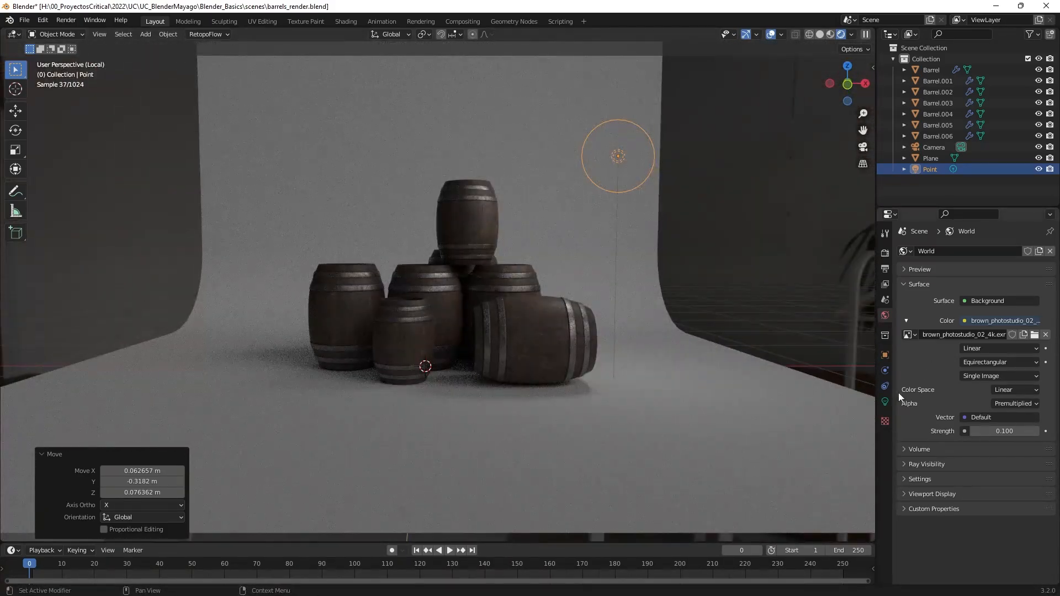
# Try a power of 100 W on the point light and settle on 200 W.
pyautogui.click(885, 401)
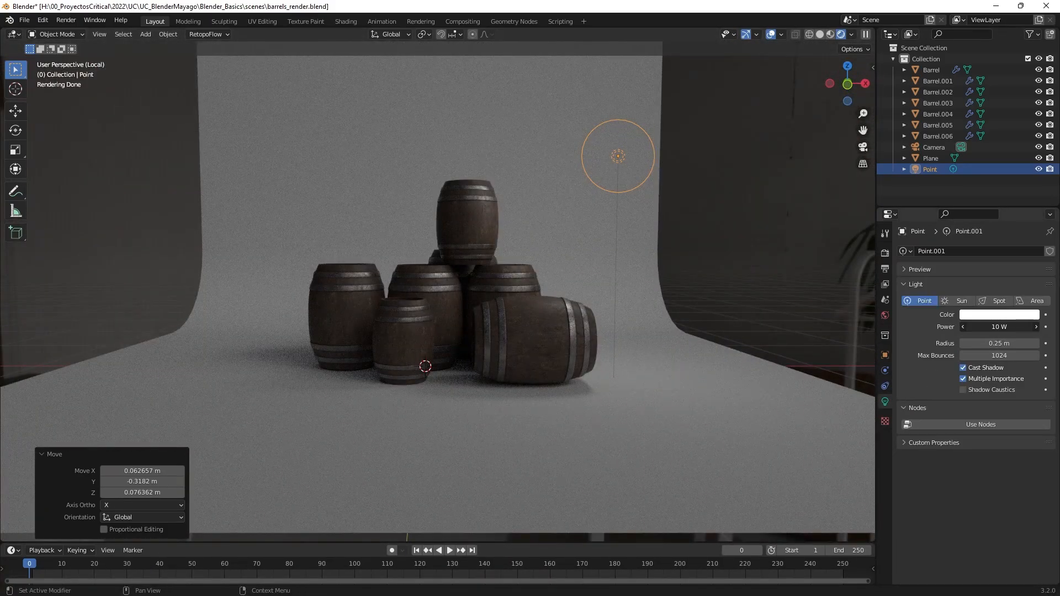
pyautogui.write('100')
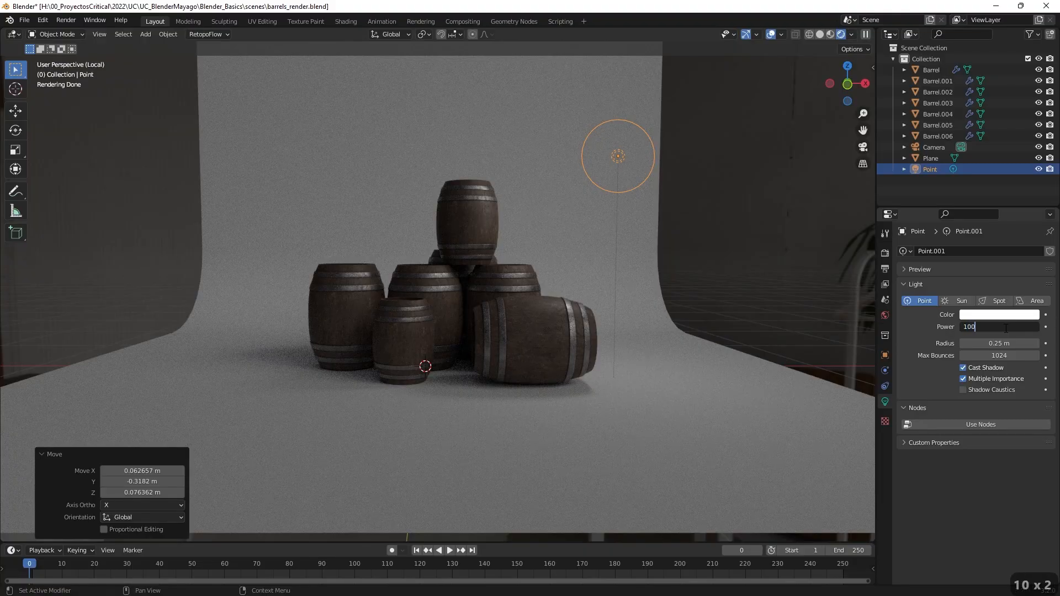
pyautogui.press('Return')
pyautogui.click(1002, 327)
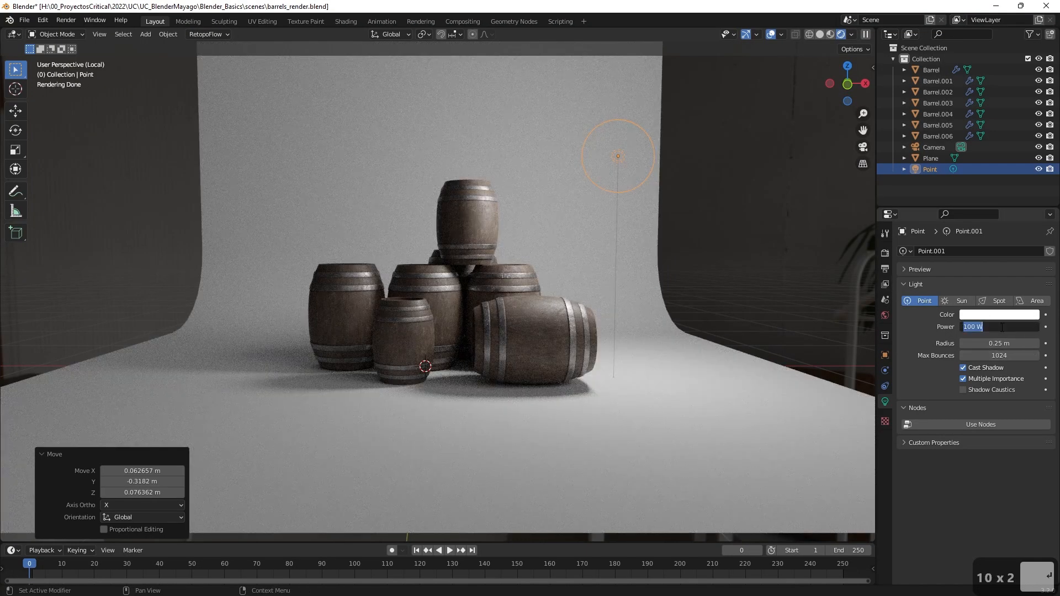
pyautogui.write('200')
pyautogui.press('Return')
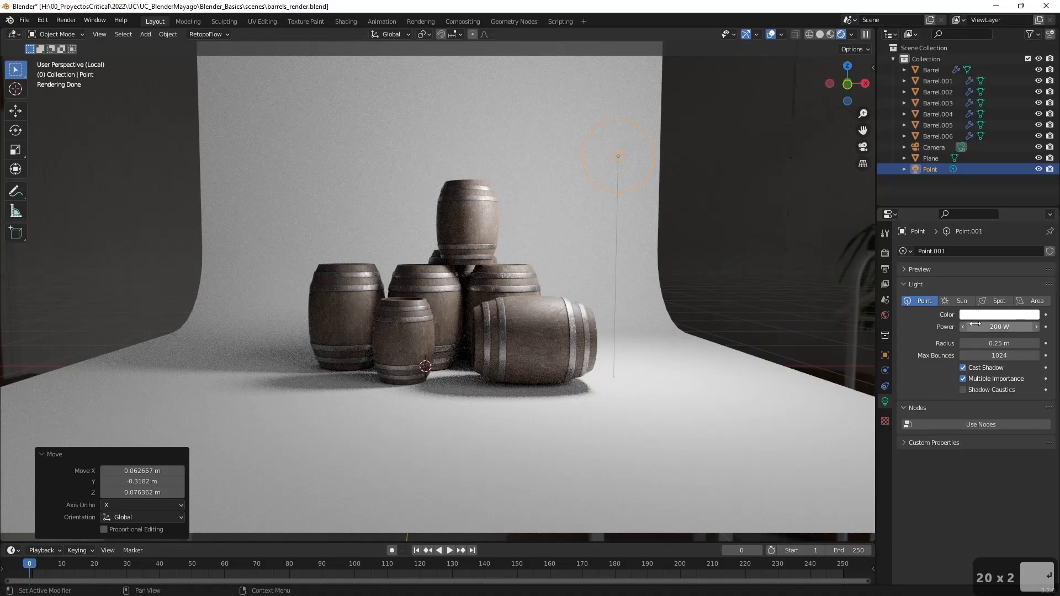
# Change the point light's color to a warm light salmon tone.
pyautogui.click(984, 318)
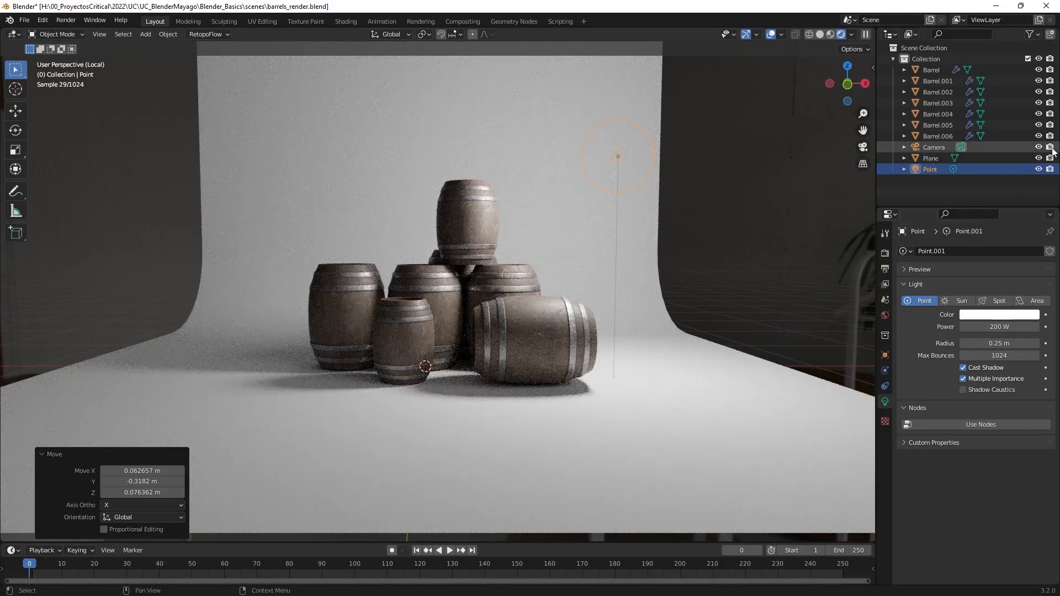
pyautogui.click(988, 314)
pyautogui.moveTo(982, 208)
pyautogui.mouseDown()
pyautogui.moveTo(980, 229)
pyautogui.moveTo(969, 223)
pyautogui.moveTo(979, 219)
pyautogui.mouseUp()
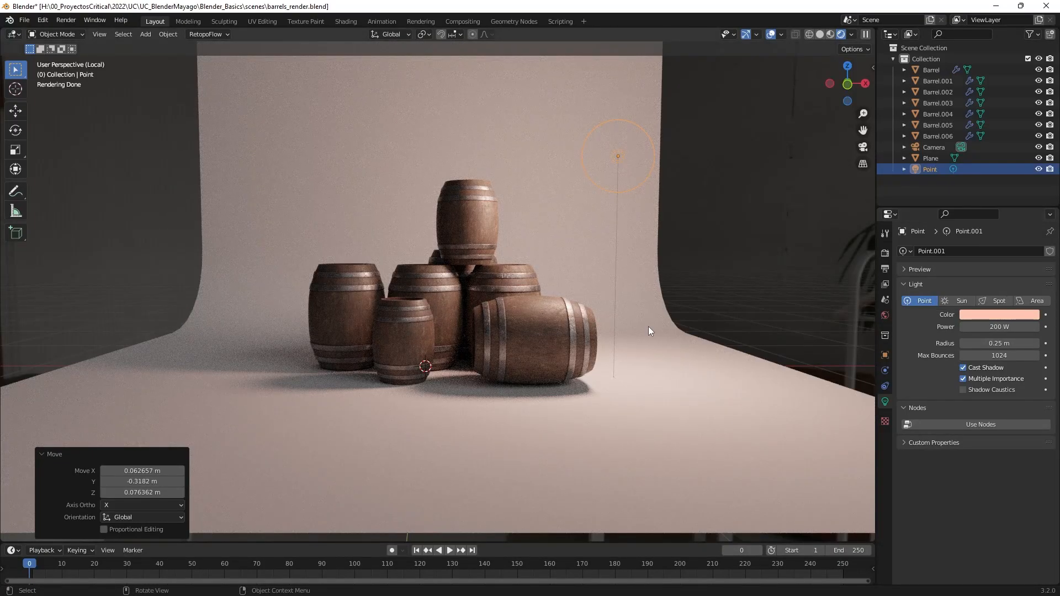
# In the camera view, move the point light about -0.34 m in X, -0.08 m in Y and -0.61 m in Z.
pyautogui.click(863, 147)
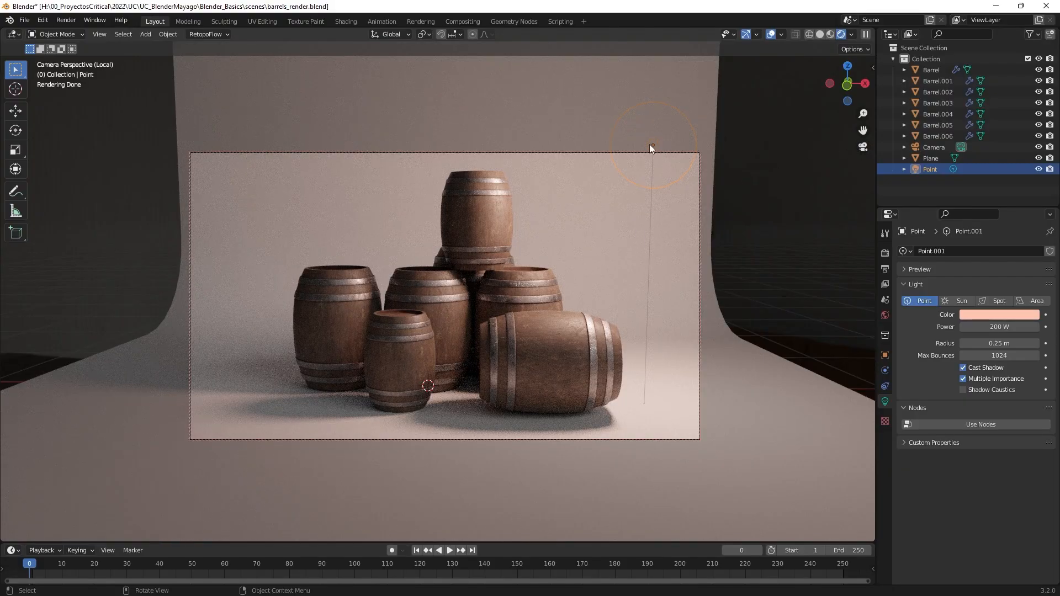
pyautogui.press('g')
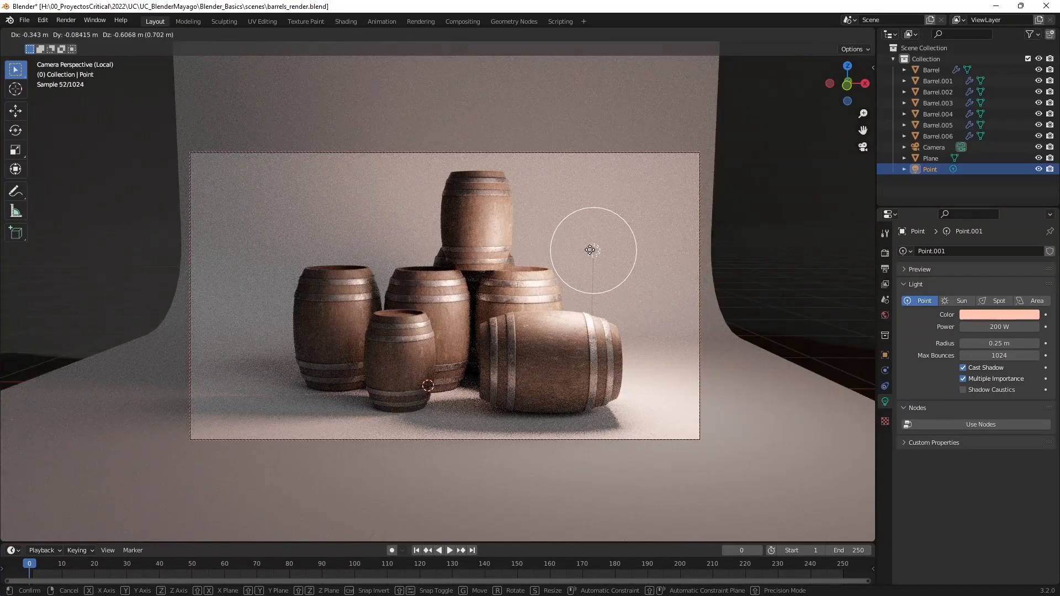
pyautogui.click(590, 250)
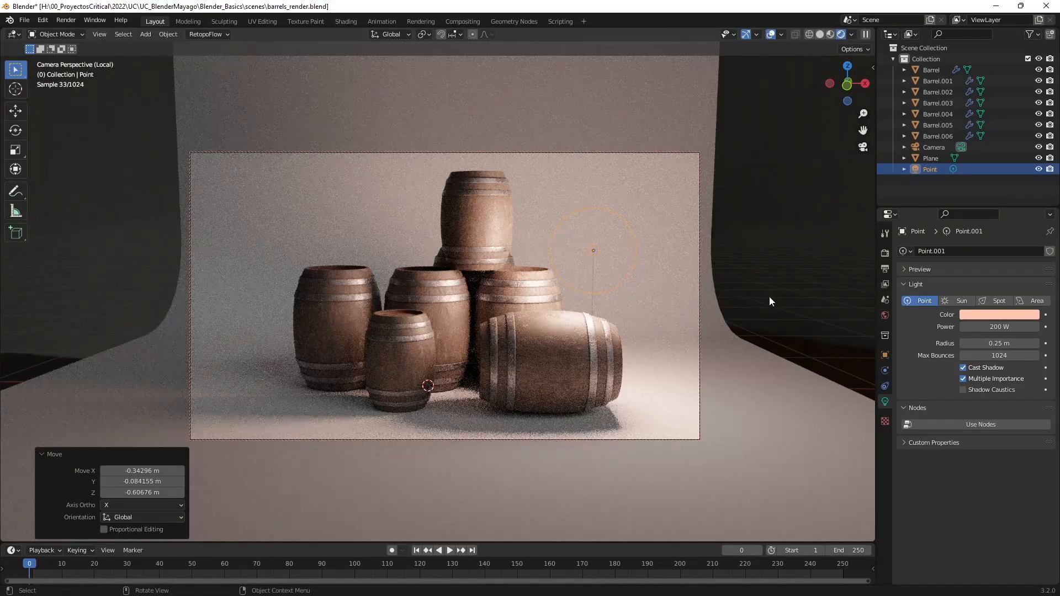
# Move the point light about 0.57 m forward along negative Y from a side view, and shift it about 0.16 m in X from the front.
pyautogui.click(864, 147)
pyautogui.moveTo(534, 353); pyautogui.dragTo(450, 361, button='middle')
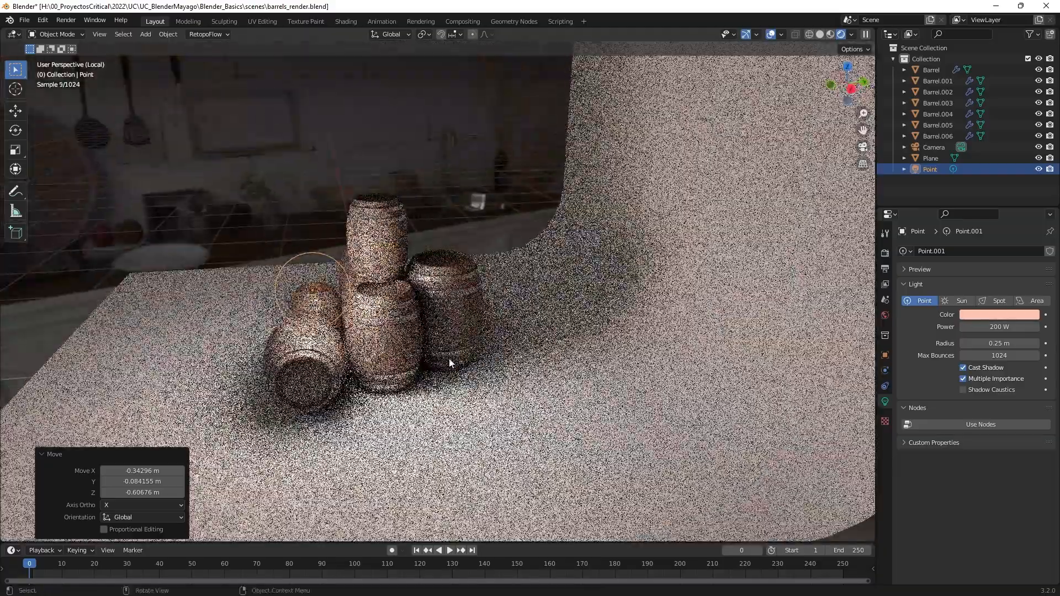
pyautogui.press('g')
pyautogui.click(254, 312)
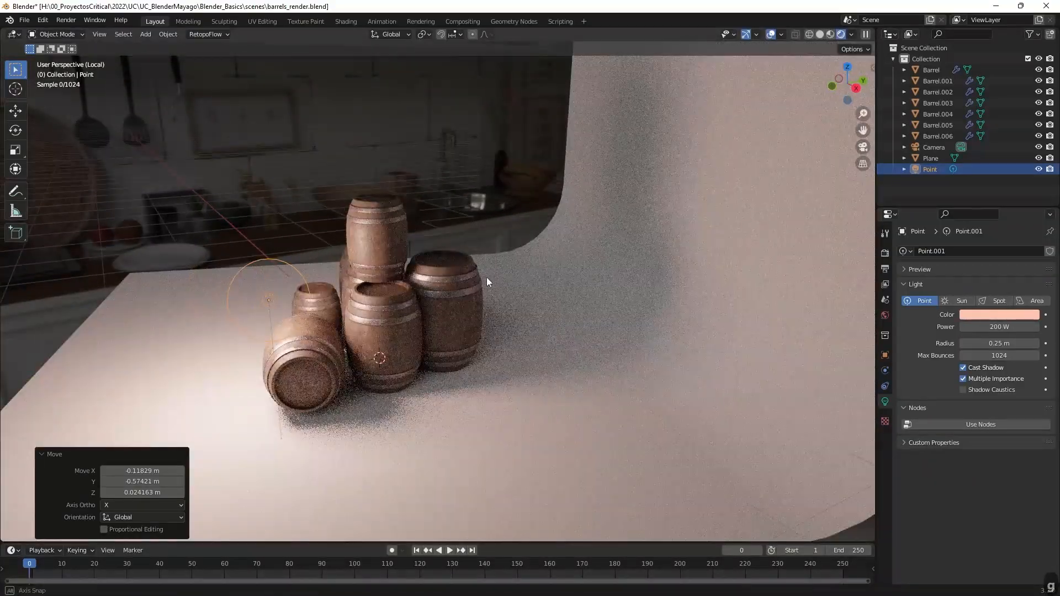
pyautogui.moveTo(485, 277); pyautogui.dragTo(552, 260, button='middle')
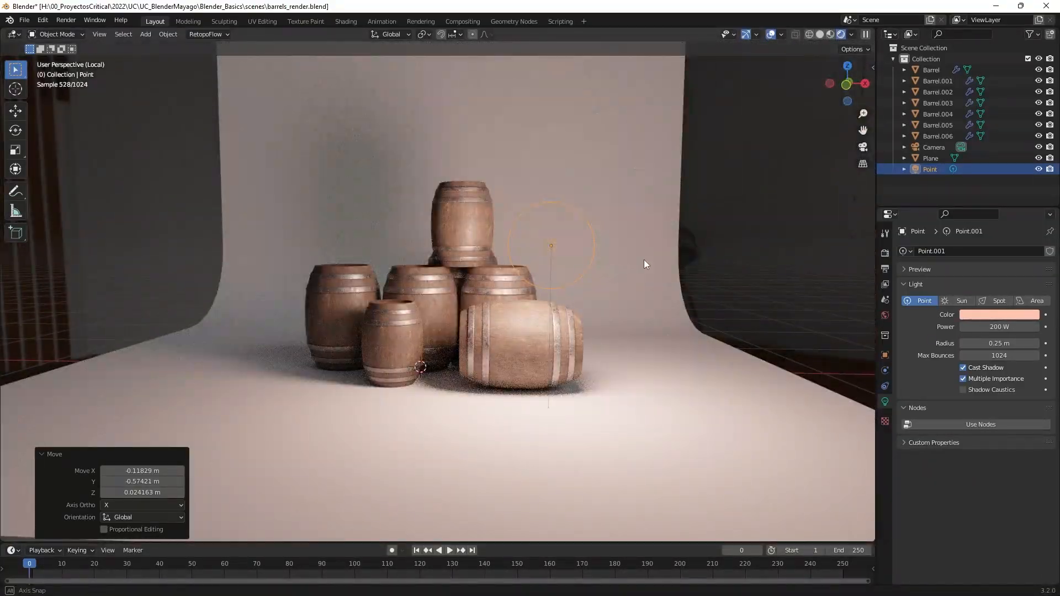
pyautogui.moveTo(644, 260); pyautogui.dragTo(568, 254, button='middle')
pyautogui.press('g')
pyautogui.click(596, 251)
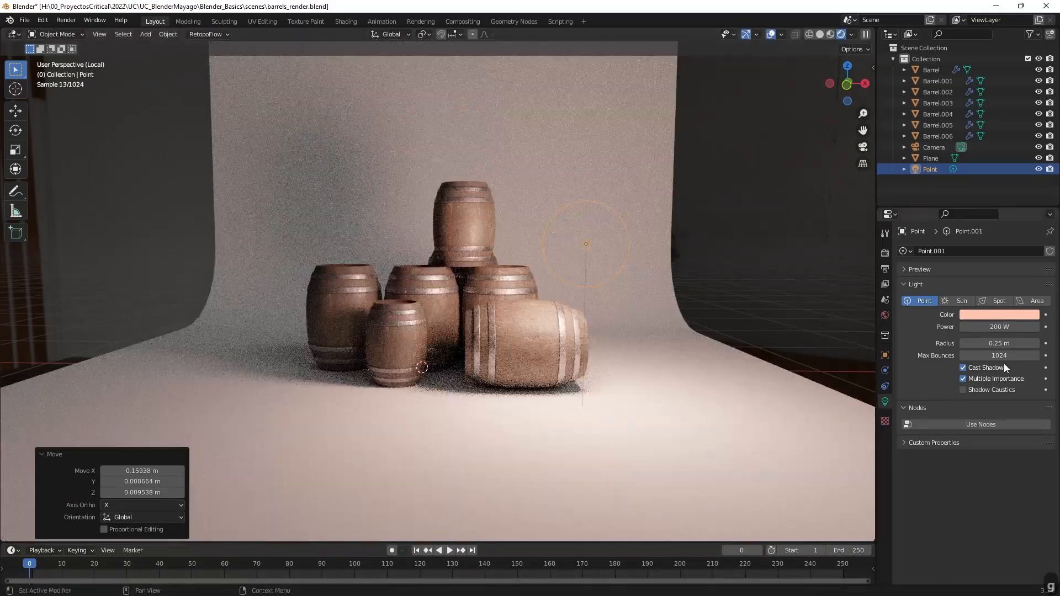
# Set the point light's power to 150 W and check the lighting through the camera.
pyautogui.click(999, 327)
pyautogui.write('150')
pyautogui.press('Return')
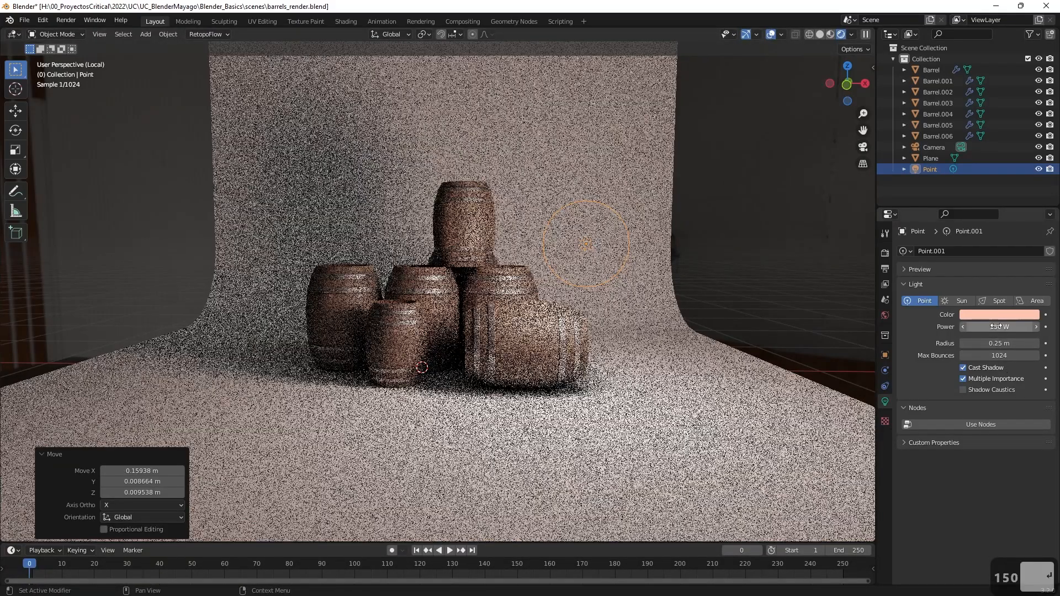
pyautogui.scroll(1, 721, 295)
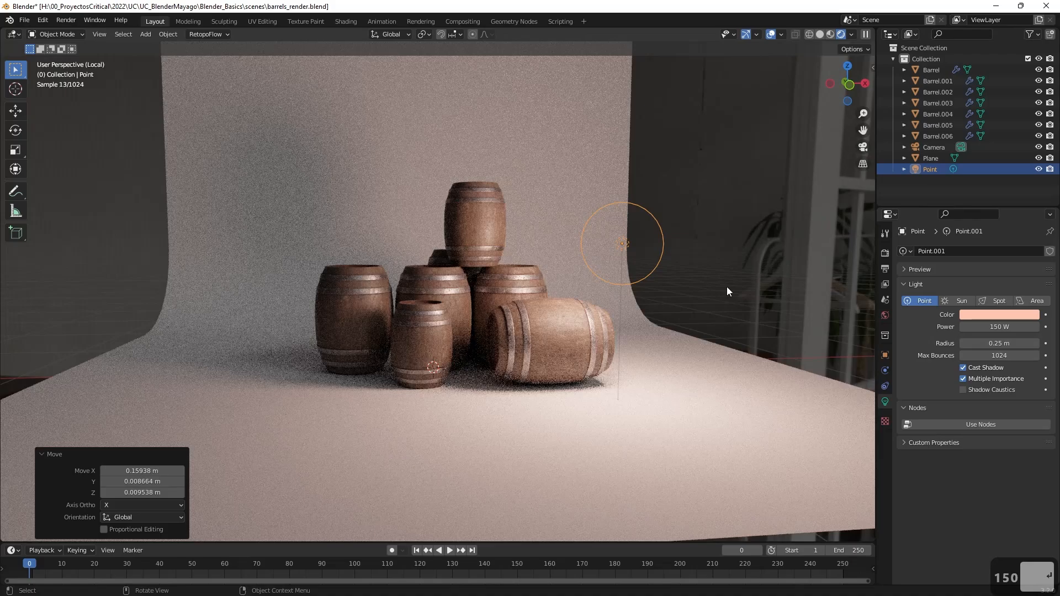
pyautogui.click(863, 148)
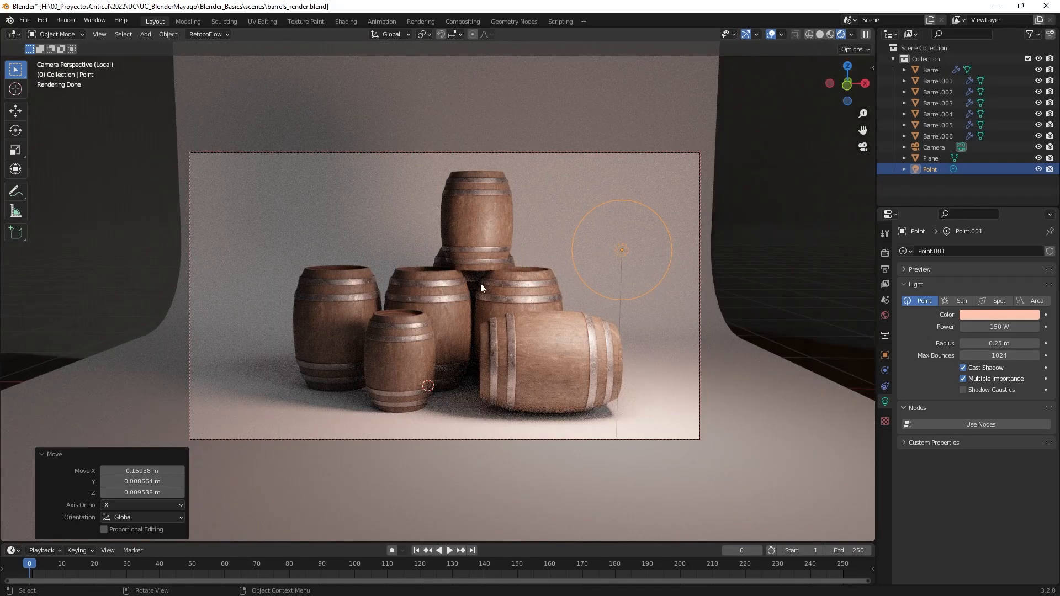
# Limit the viewport sampling to a maximum of 32 samples and slightly readjust the camera framing around the barrels.
pyautogui.click(884, 254)
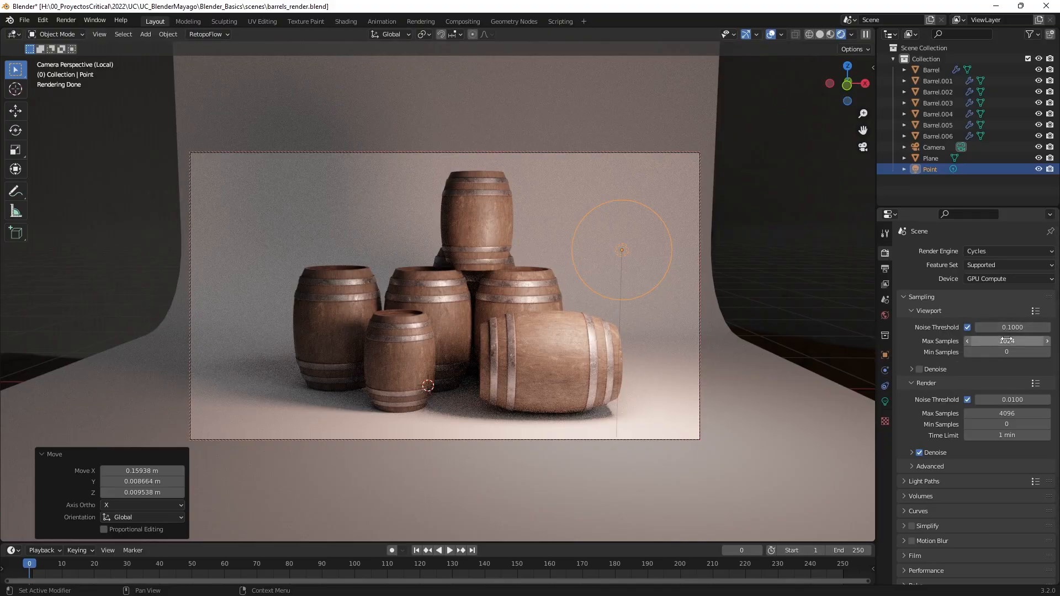
pyautogui.write('32')
pyautogui.press('Return')
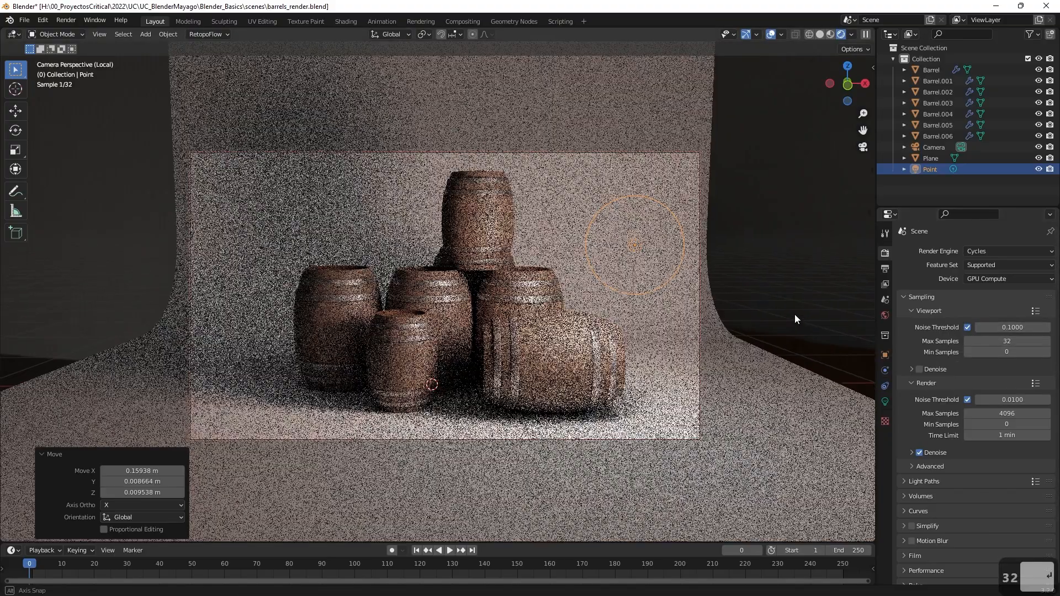
pyautogui.moveTo(795, 315); pyautogui.dragTo(786, 313, button='middle')
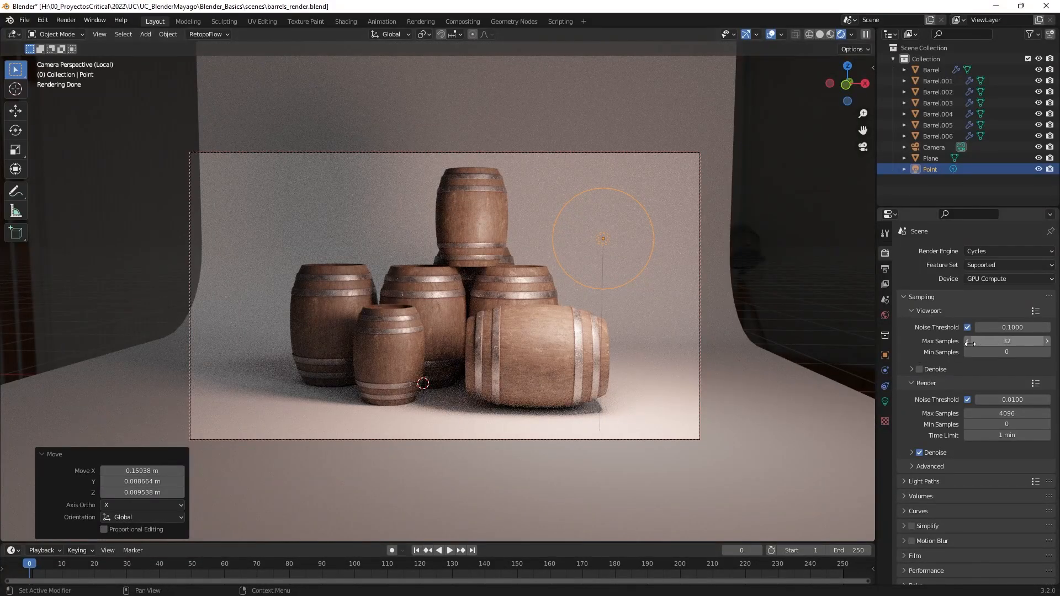
pyautogui.press('g')
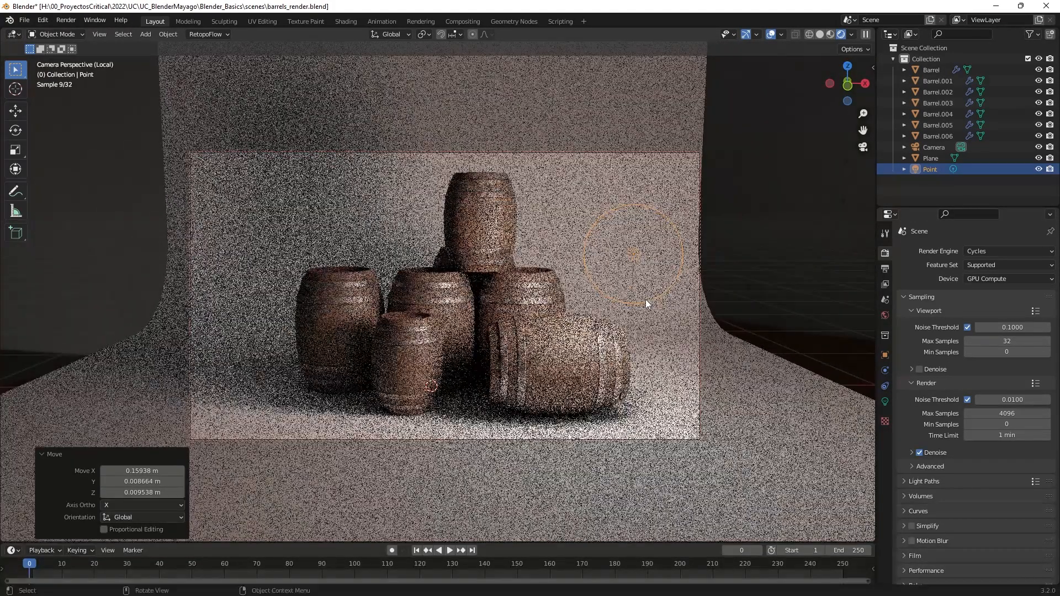
pyautogui.click(645, 300)
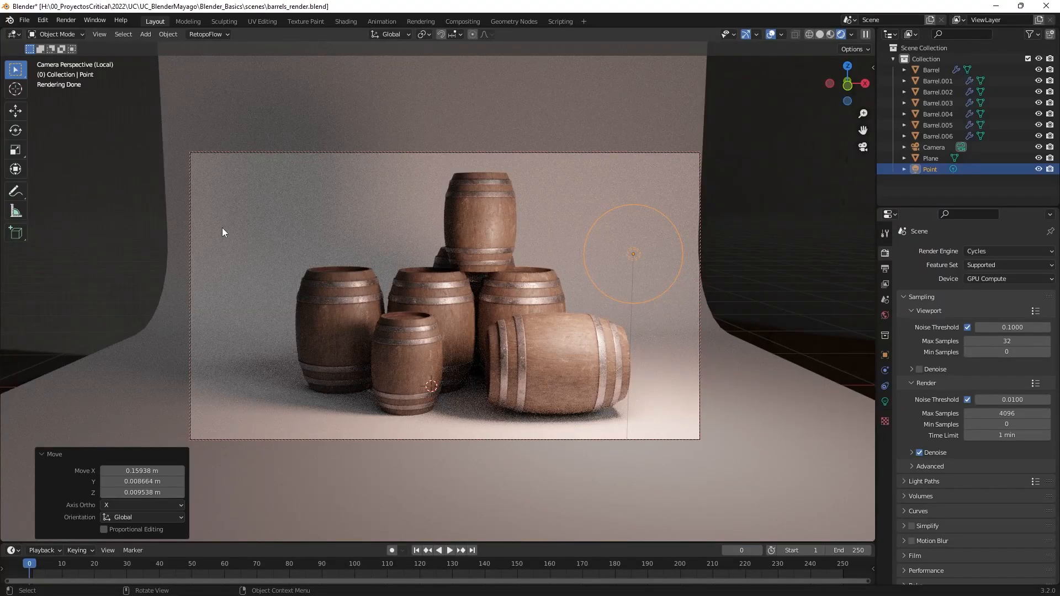
# Add a spot light and move it high above the left side of the barrel stack, outside the camera frame.
pyautogui.hotkey('shift', 'a')
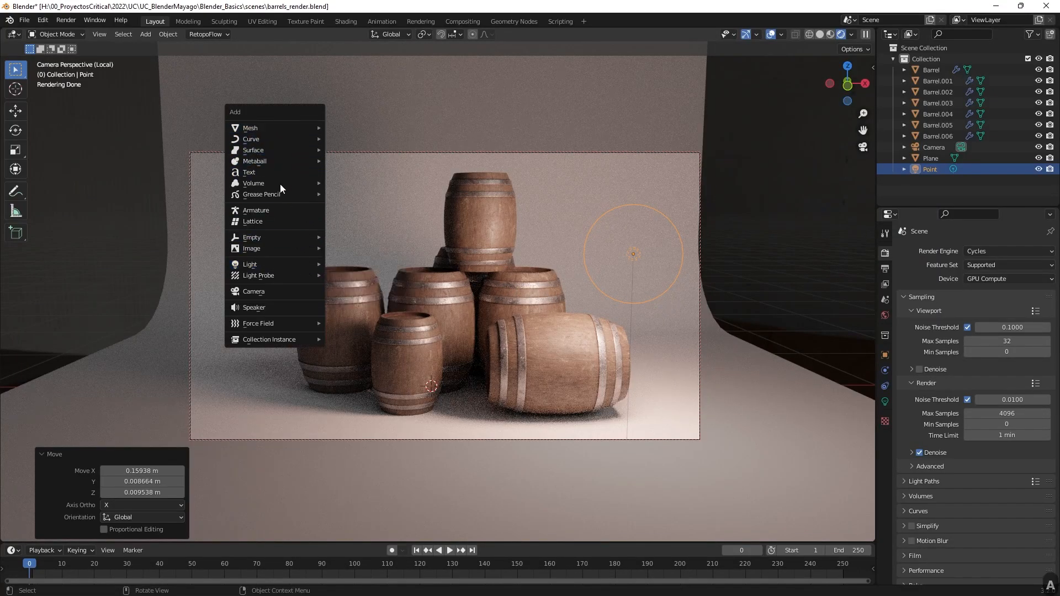
pyautogui.moveTo(282, 248)
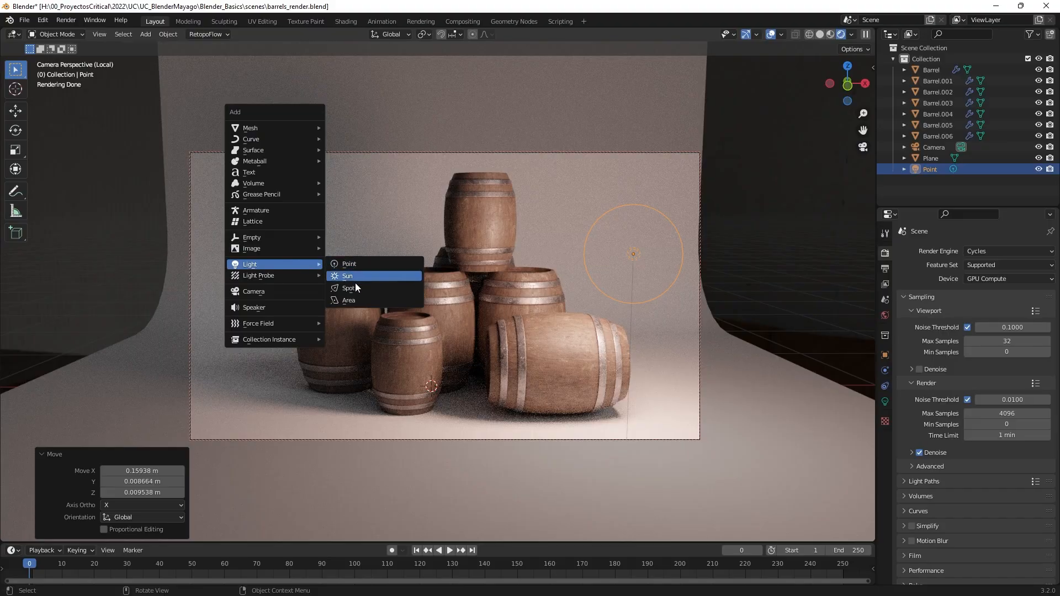
pyautogui.click(351, 289)
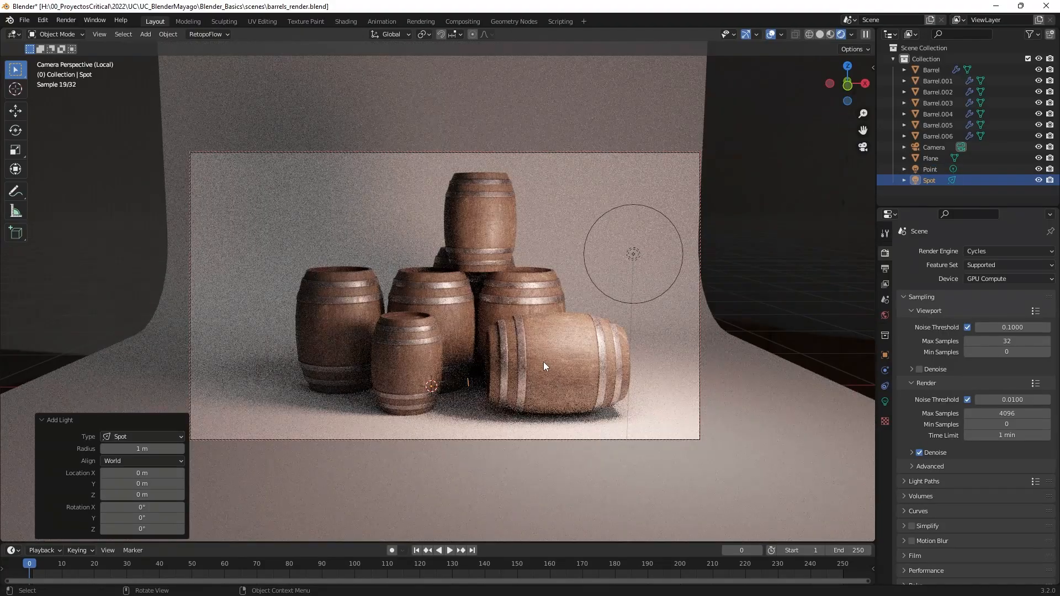
pyautogui.click(863, 149)
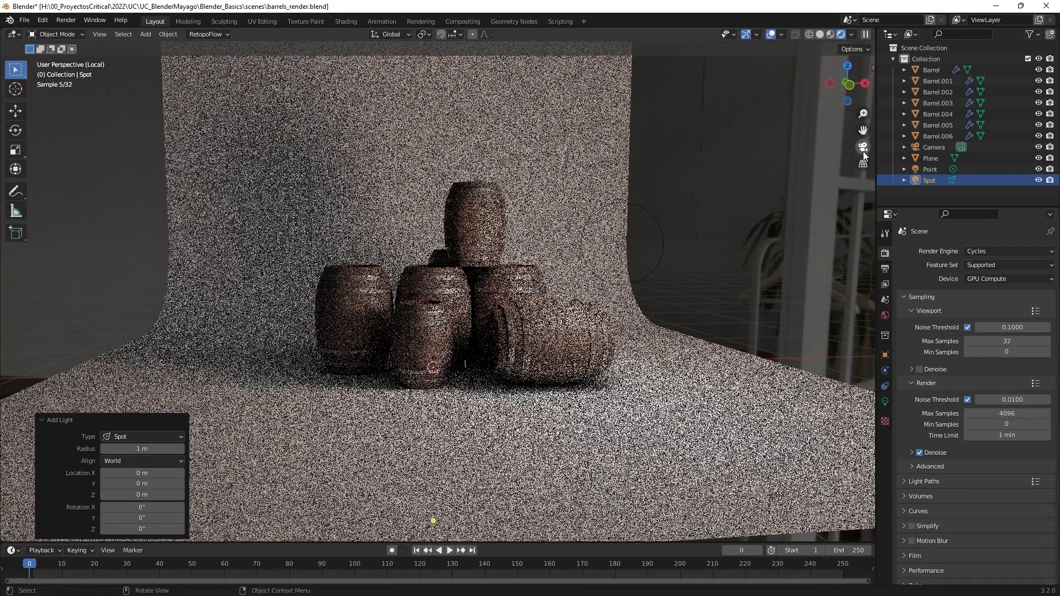
pyautogui.press('g')
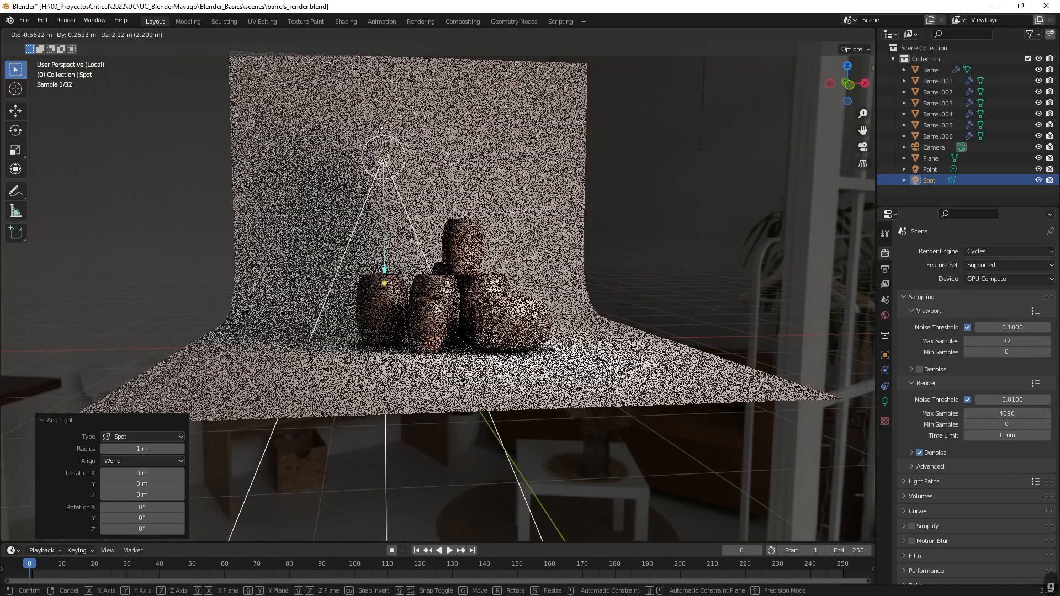
pyautogui.click(345, 97)
# Rotate the spot light from several angles so its cone points down at the barrels, finishing with a turn of about -48.7°.
pyautogui.moveTo(345, 97); pyautogui.dragTo(569, 325, button='middle')
pyautogui.press('r')
pyautogui.click(525, 215)
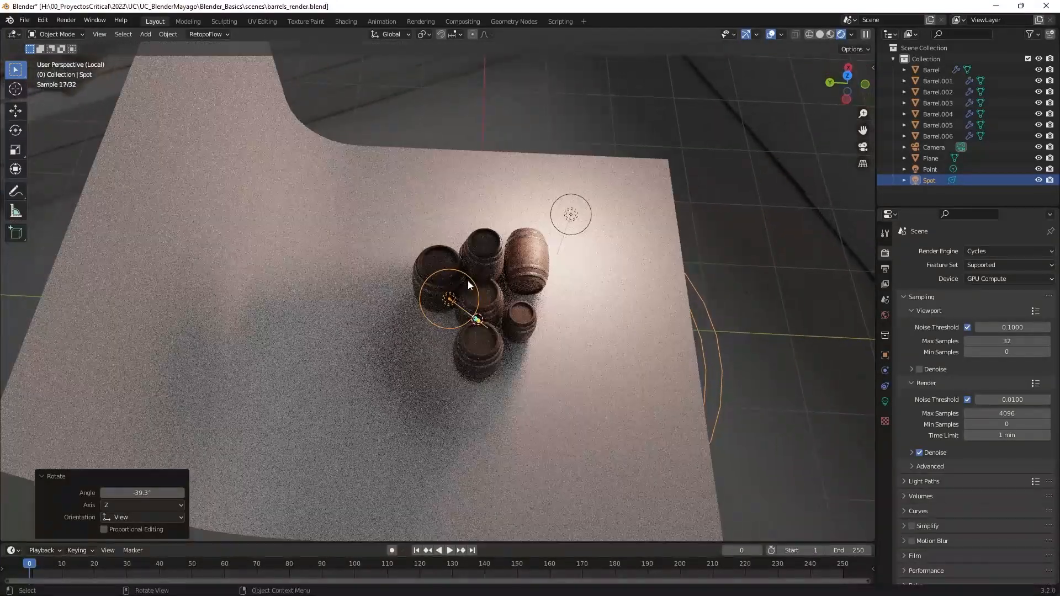
pyautogui.press('r')
pyautogui.click(569, 285)
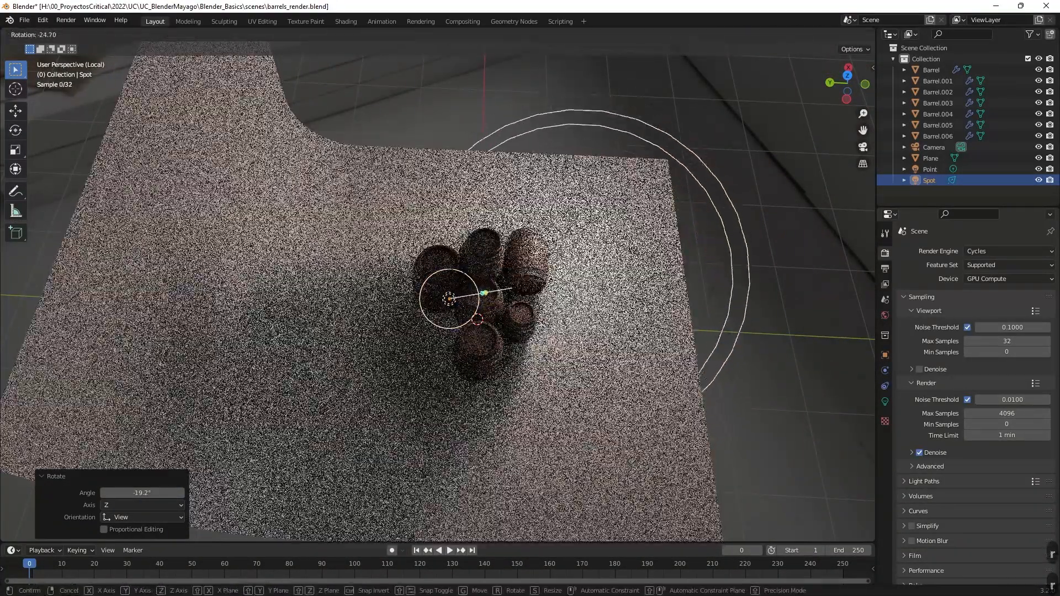
pyautogui.click(541, 292)
pyautogui.moveTo(541, 292); pyautogui.dragTo(378, 221, button='middle')
pyautogui.press('r')
pyautogui.click(468, 279)
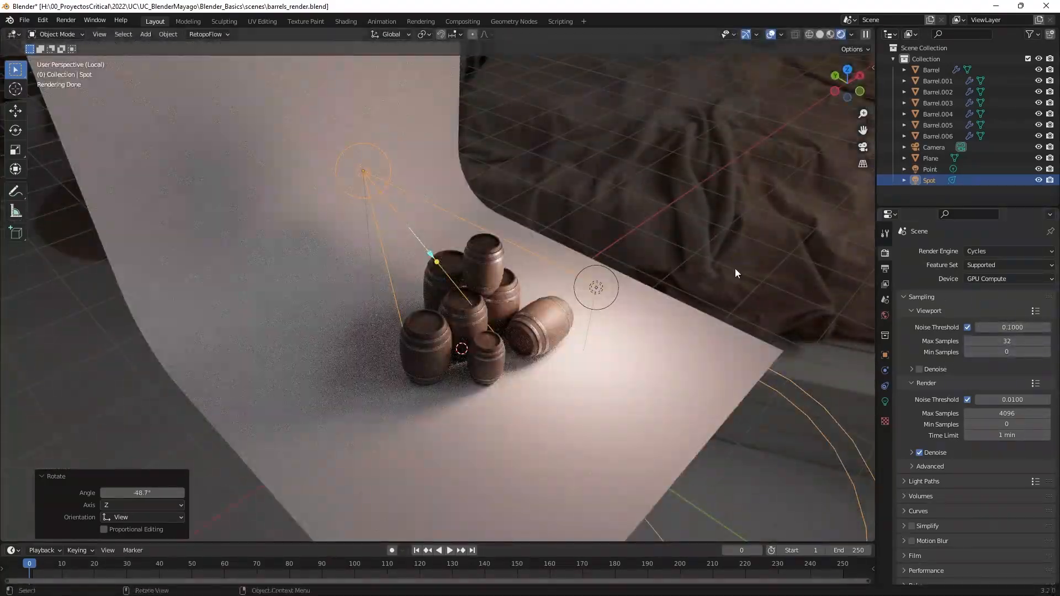
# Set the spot light's power to 200 W and its color to light blue.
pyautogui.click(885, 401)
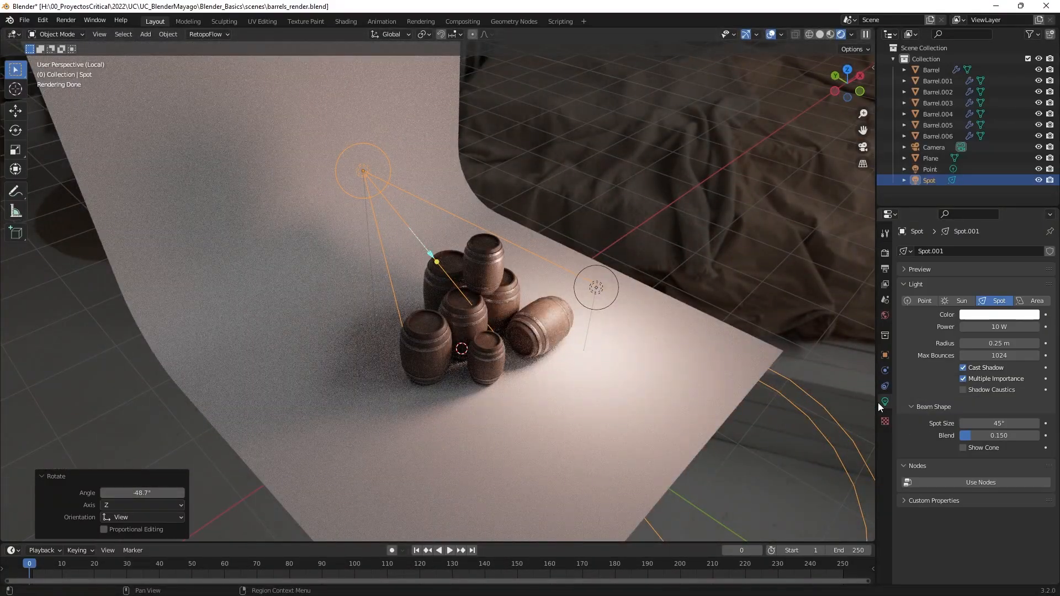
pyautogui.click(999, 327)
pyautogui.write('200')
pyautogui.press('Return')
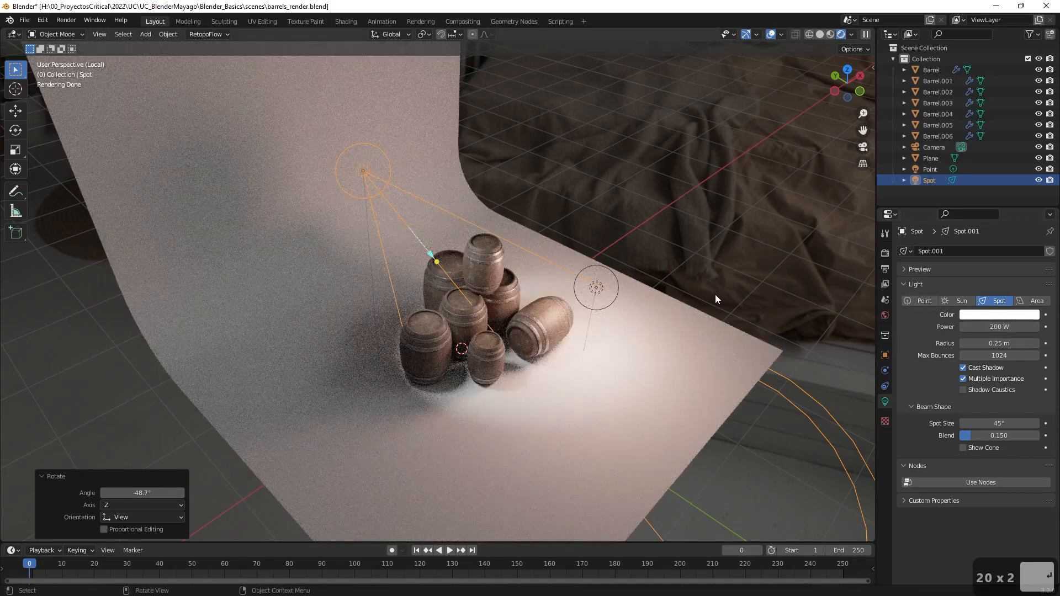
pyautogui.moveTo(715, 293); pyautogui.dragTo(662, 257, button='middle')
pyautogui.click(963, 317)
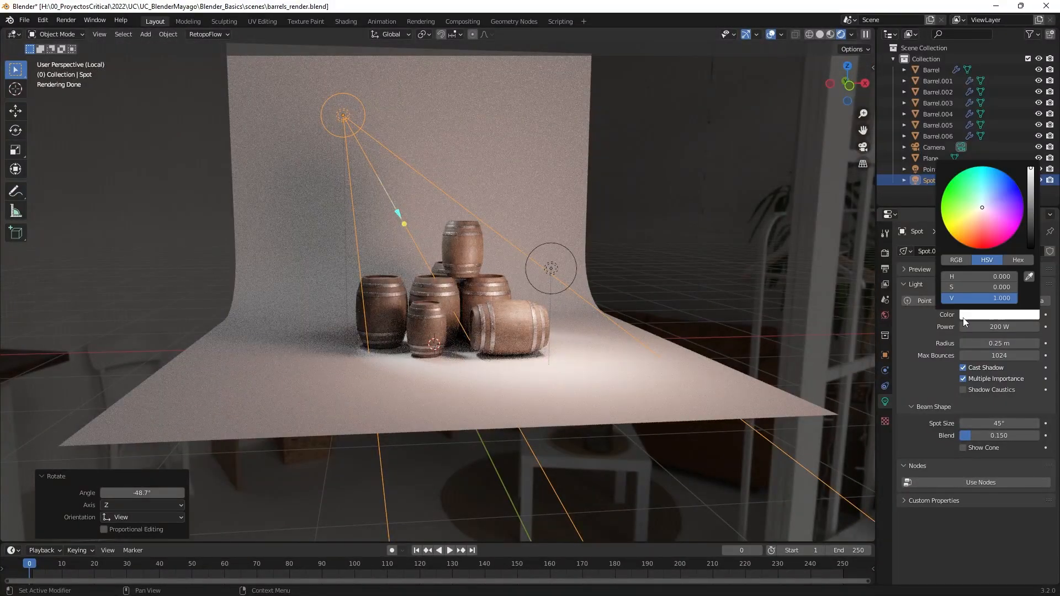
pyautogui.click(997, 200)
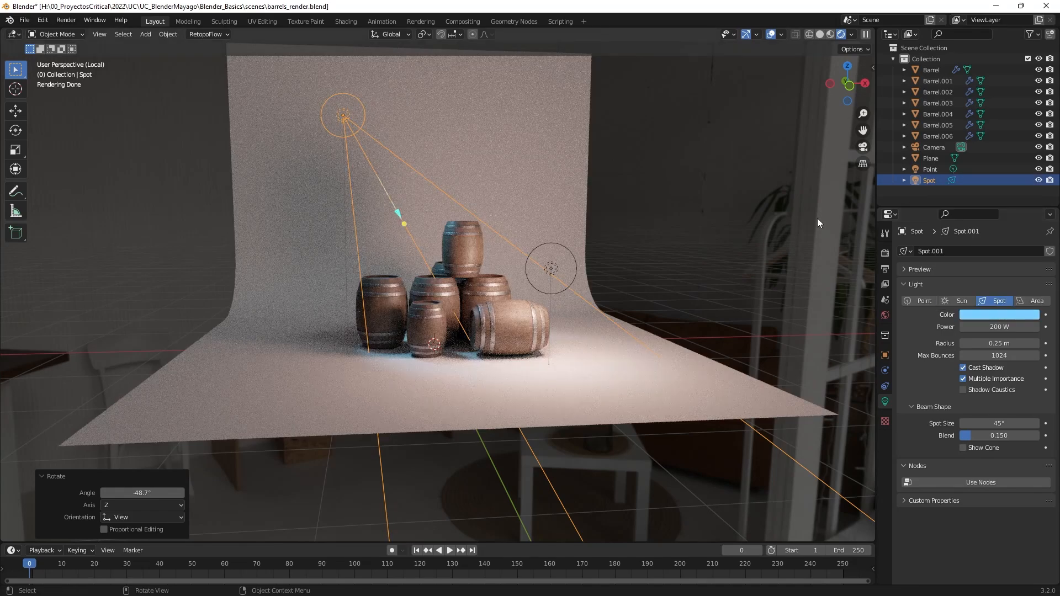
# Increase the spot light's power to 500 W and check the result through the camera.
pyautogui.click(988, 327)
pyautogui.write('500')
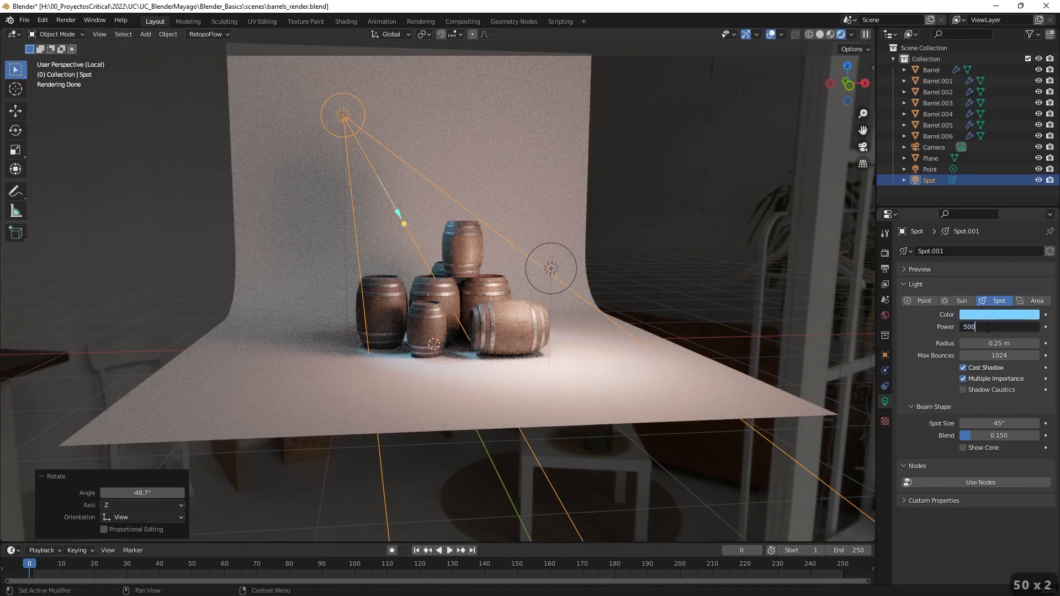
pyautogui.press('Return')
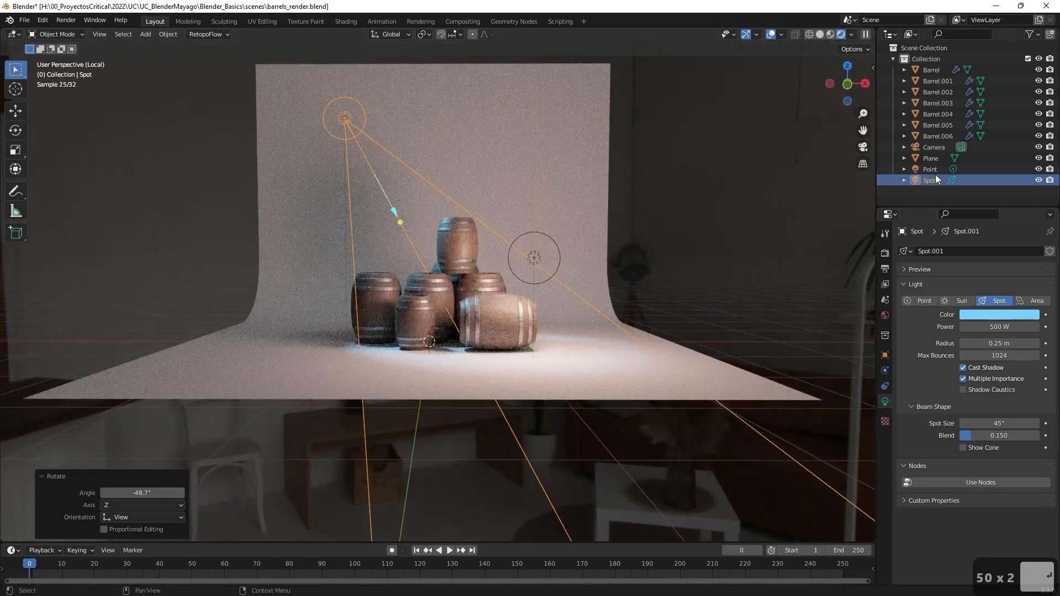
pyautogui.click(863, 147)
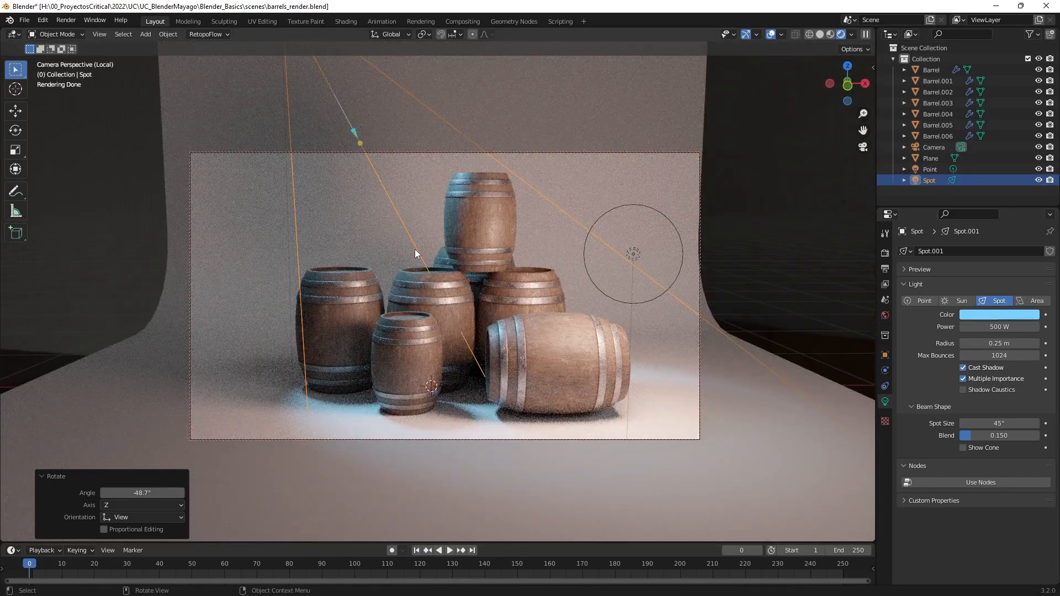
# Undo the accidental re-aiming of the spot light and increase its radius to 1.24 m.
pyautogui.click(360, 144)
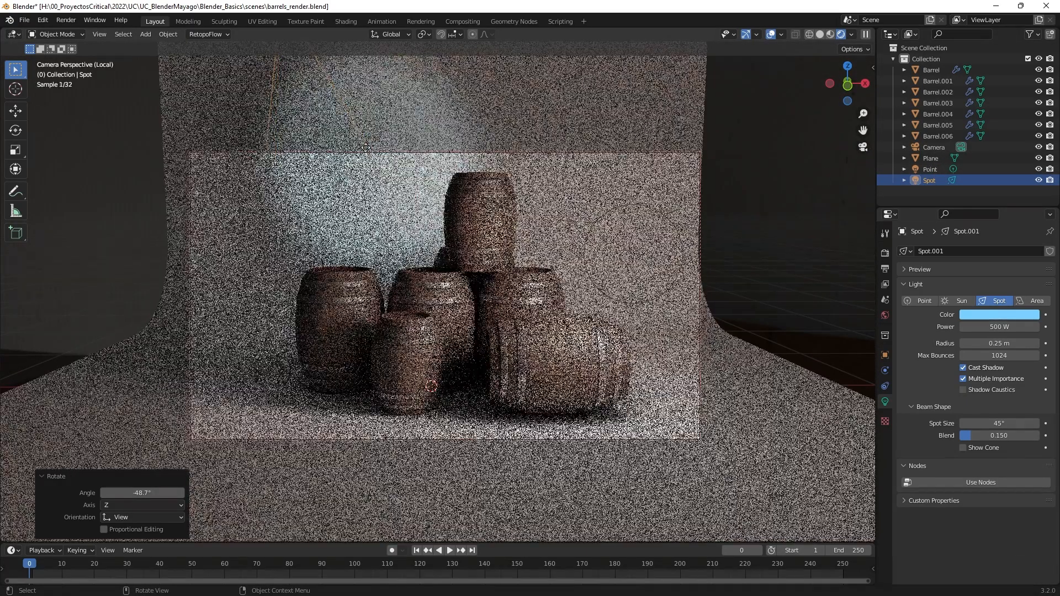
pyautogui.hotkey('ctrl', 'z')
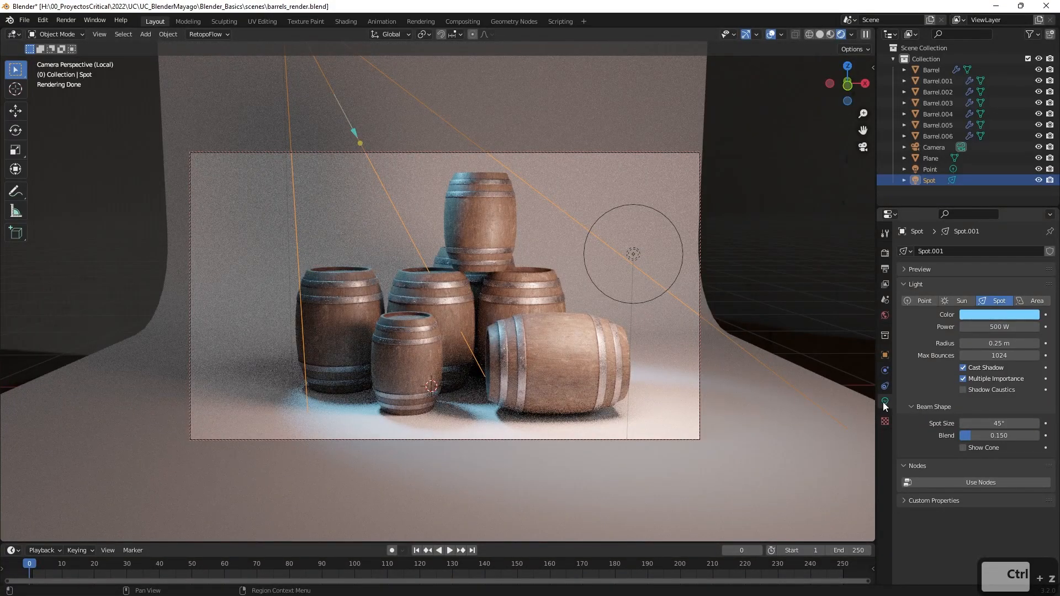
pyautogui.moveTo(994, 343); pyautogui.dragTo(1052, 343)
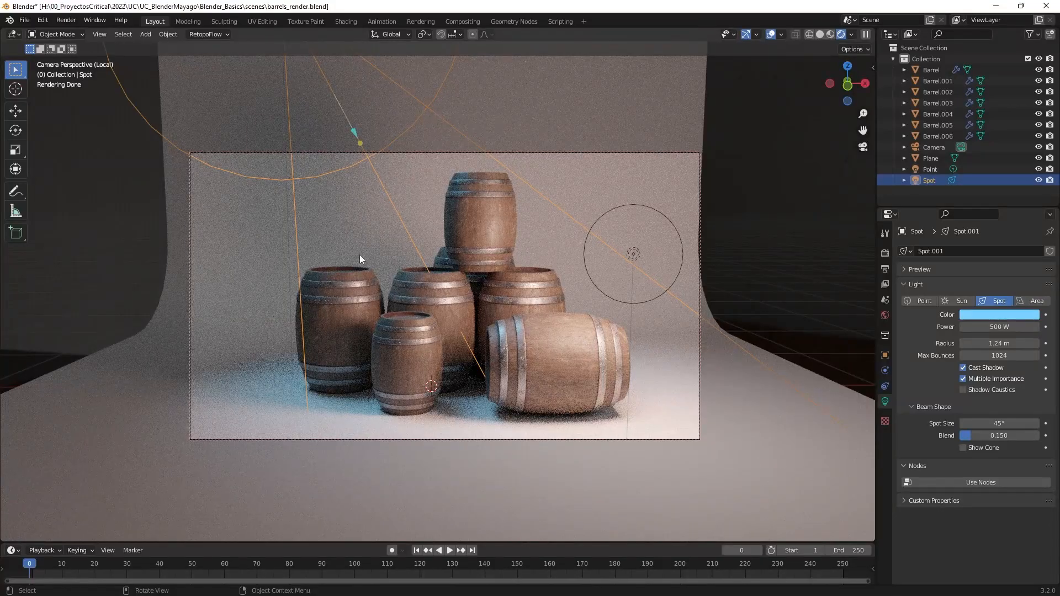
# Raise the spot light's power to 5000 W.
pyautogui.click(1006, 325)
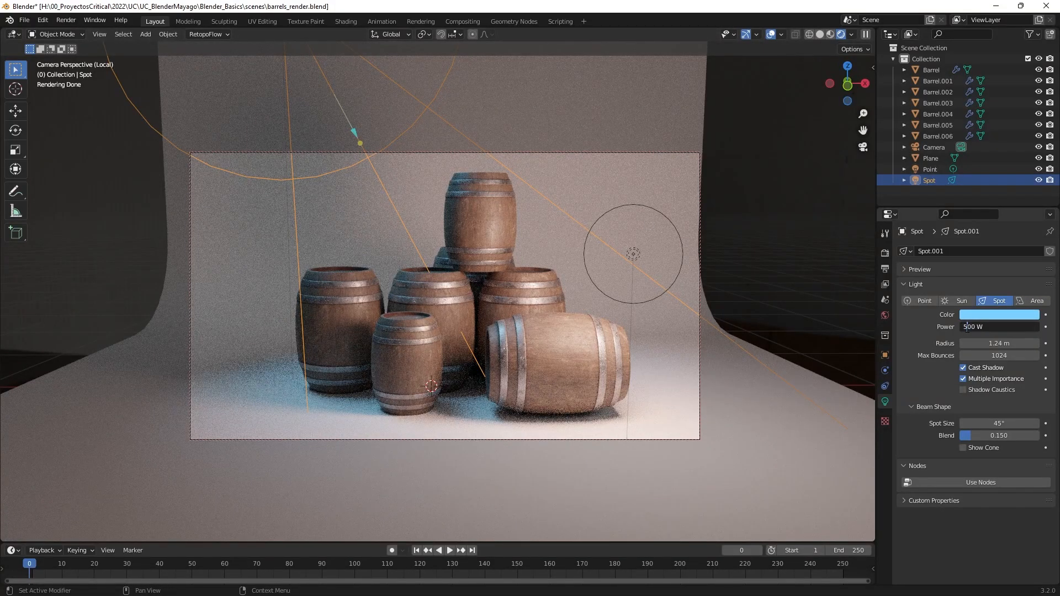
pyautogui.write('0')
pyautogui.press('Return')
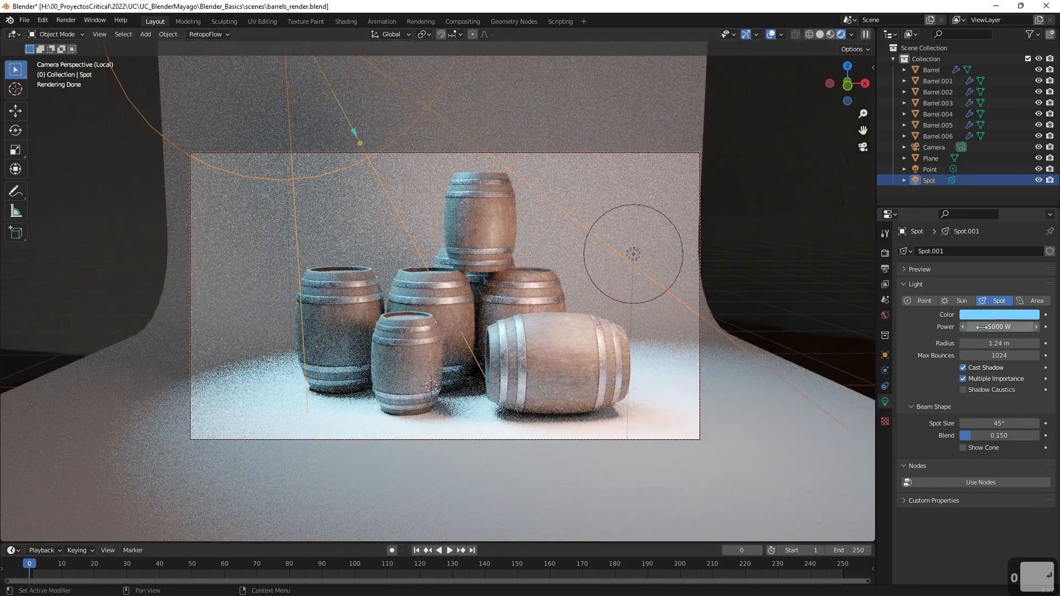
# Lower the spot light's power to 2000 W.
pyautogui.click(983, 327)
pyautogui.write('2000')
pyautogui.press('Return')
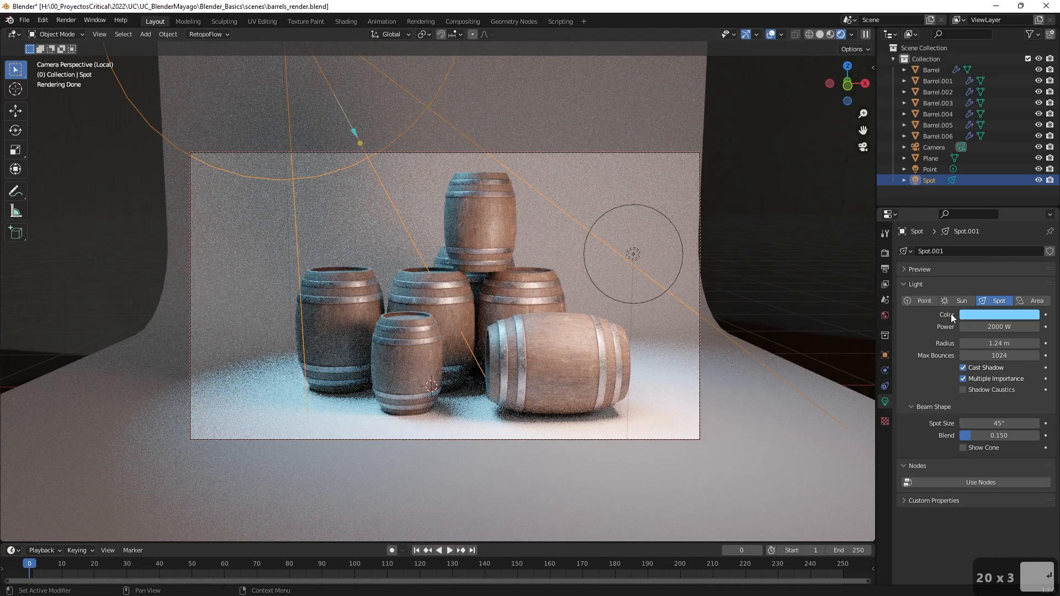
# Set the spot light's power to 1000 W and deselect the light.
pyautogui.click(984, 326)
pyautogui.write('1000')
pyautogui.press('Return')
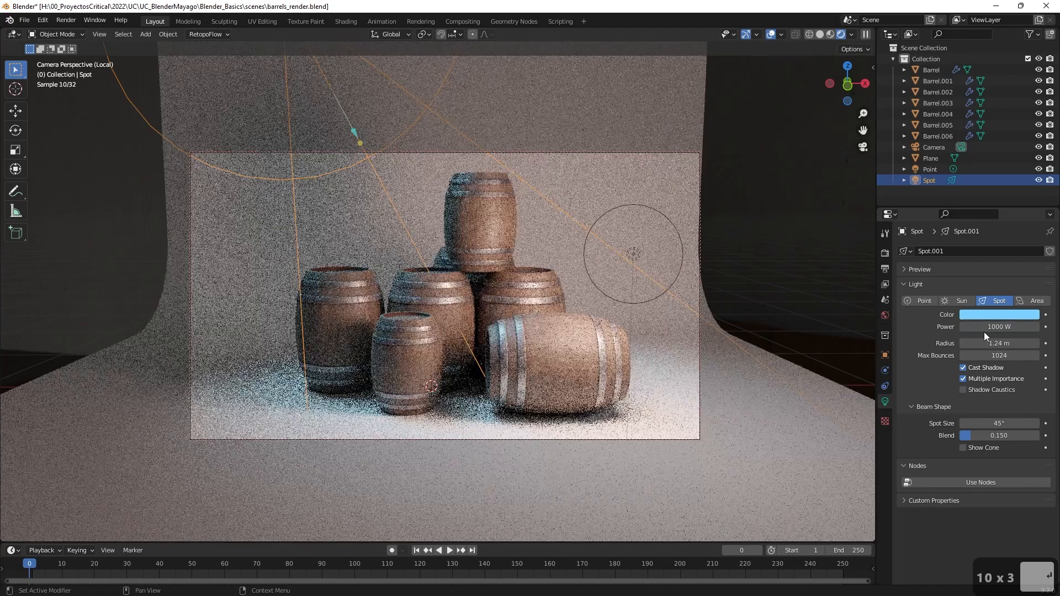
pyautogui.click(864, 285)
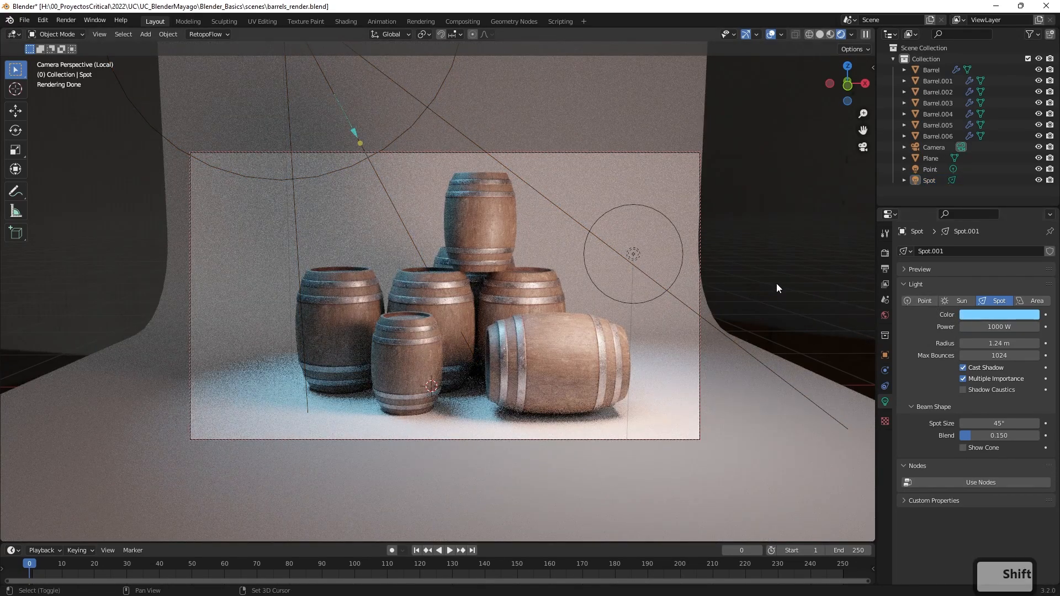
# Reframe the camera slightly closer and adjust its angle so the stacked barrels fill more of the frame.
pyautogui.keyDown('shift'); pyautogui.moveTo(777, 284); pyautogui.dragTo(755, 284, button='middle'); pyautogui.keyUp('shift')
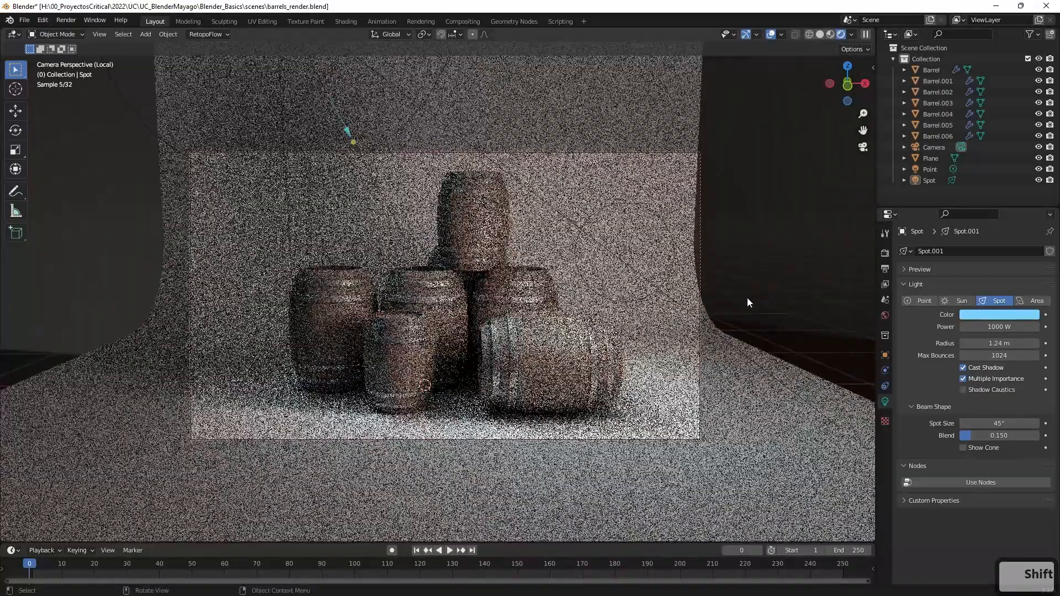
pyautogui.scroll(1, 718, 302)
pyautogui.moveTo(681, 308); pyautogui.dragTo(700, 309, button='middle')
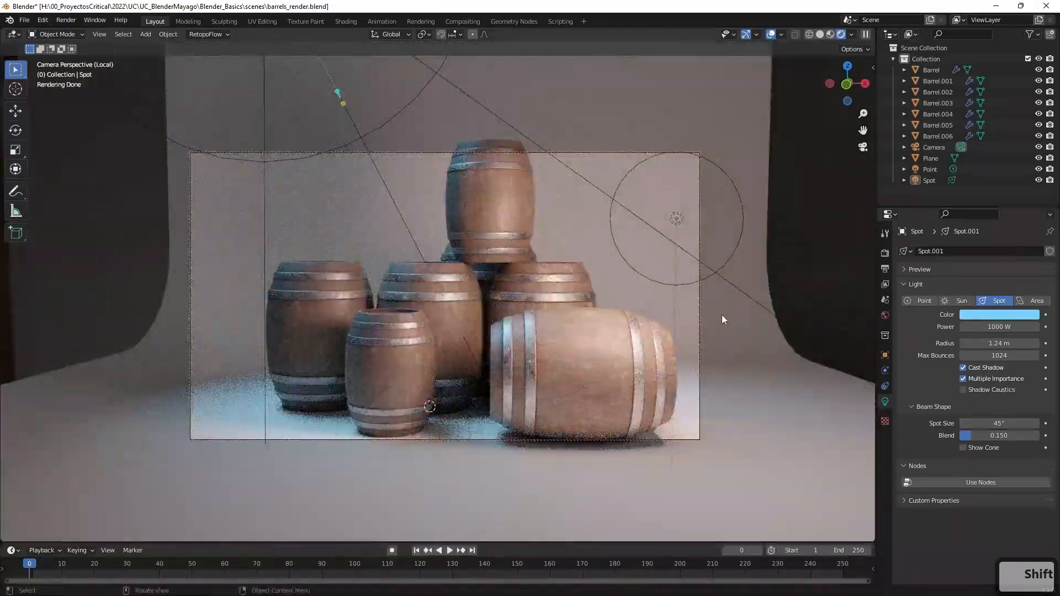
pyautogui.moveTo(863, 114); pyautogui.dragTo(863, 116)
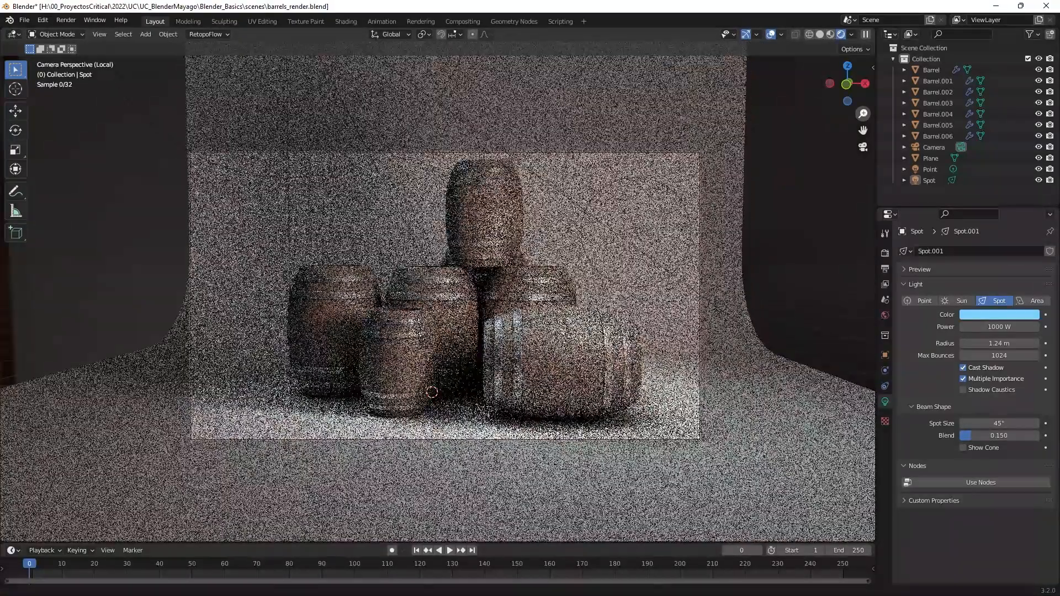
pyautogui.click(587, 221)
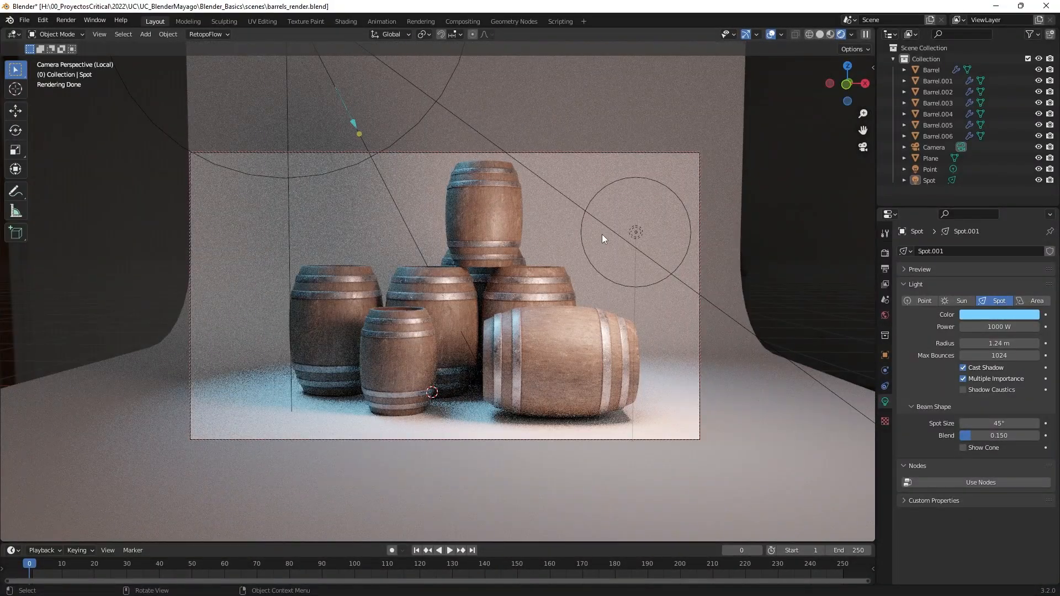
pyautogui.moveTo(602, 234); pyautogui.dragTo(567, 262, button='middle')
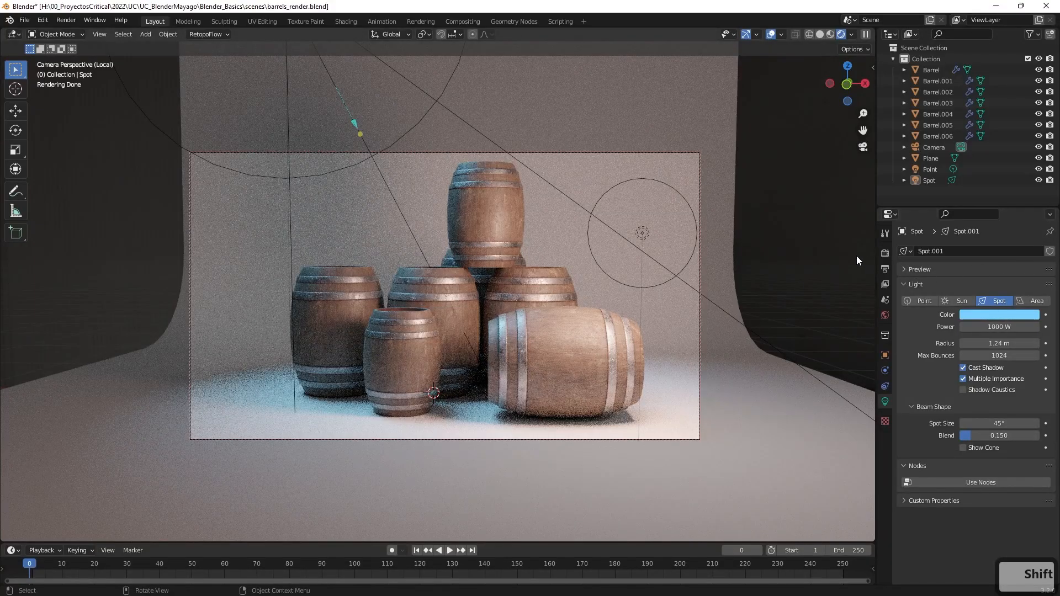
# Check the Cycles render and sampling settings, and render the still image from the camera.
pyautogui.click(884, 255)
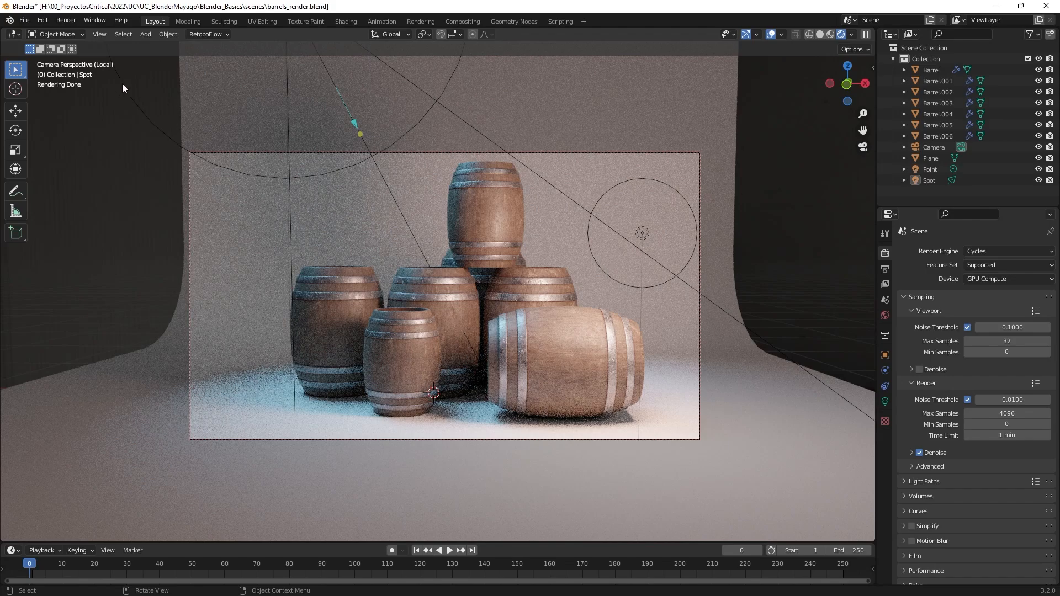
pyautogui.click(59, 22)
pyautogui.click(82, 33)
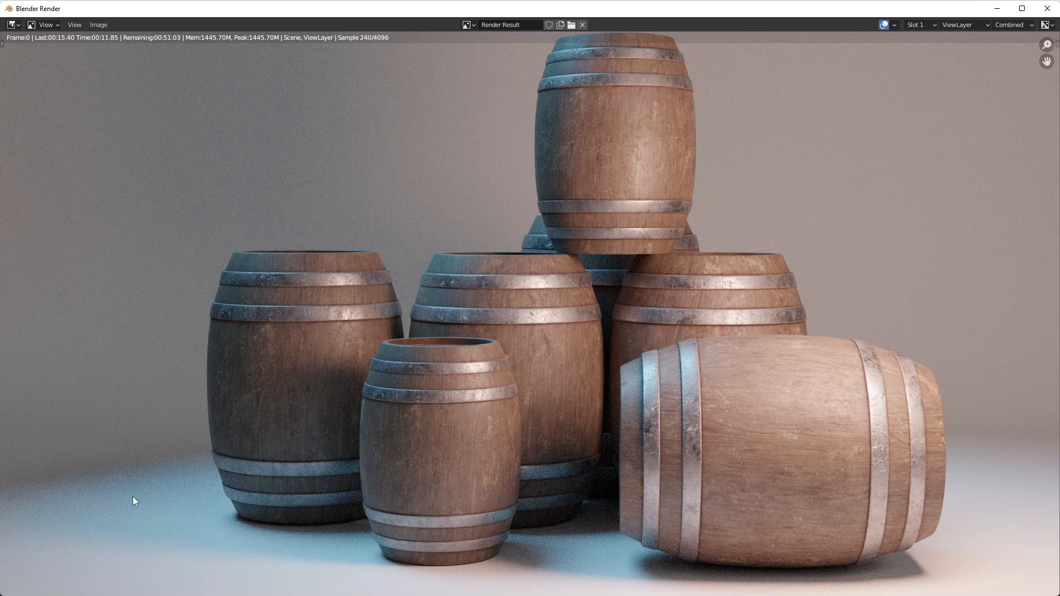
# Examine the in-progress render up close for noise and detail on the barrels, backdrop and blue-lit floor.
pyautogui.scroll(3, 250, 419)
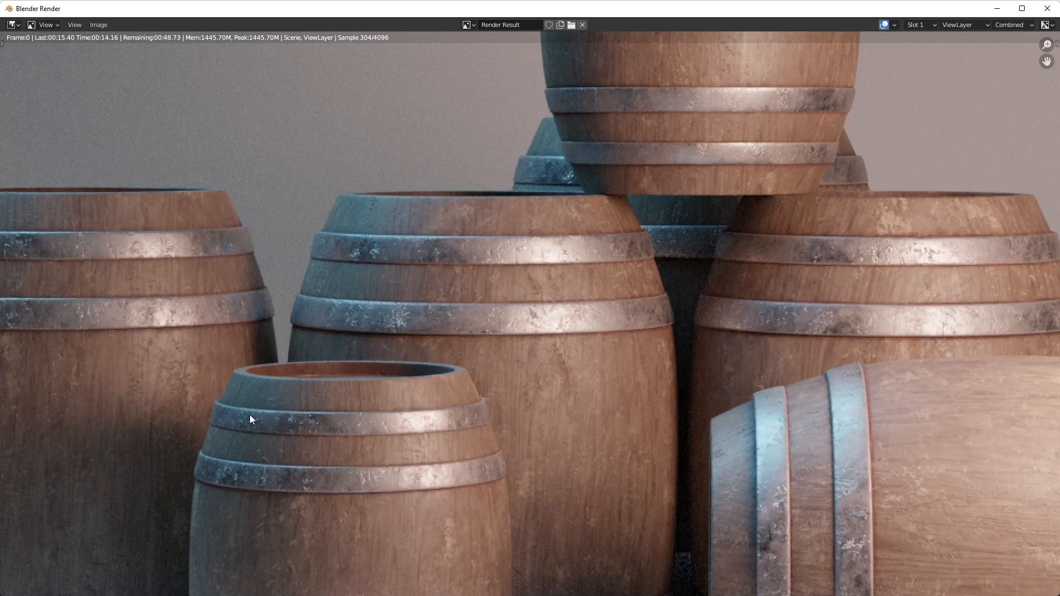
pyautogui.moveTo(298, 431); pyautogui.dragTo(511, 111, button='middle')
pyautogui.scroll(-3, 484, 442)
pyautogui.scroll(3, 502, 379)
pyautogui.moveTo(495, 577); pyautogui.dragTo(513, 218, button='middle')
pyautogui.scroll(2, 502, 381)
pyautogui.moveTo(527, 387); pyautogui.dragTo(527, 243, button='middle')
pyautogui.scroll(2, 532, 335)
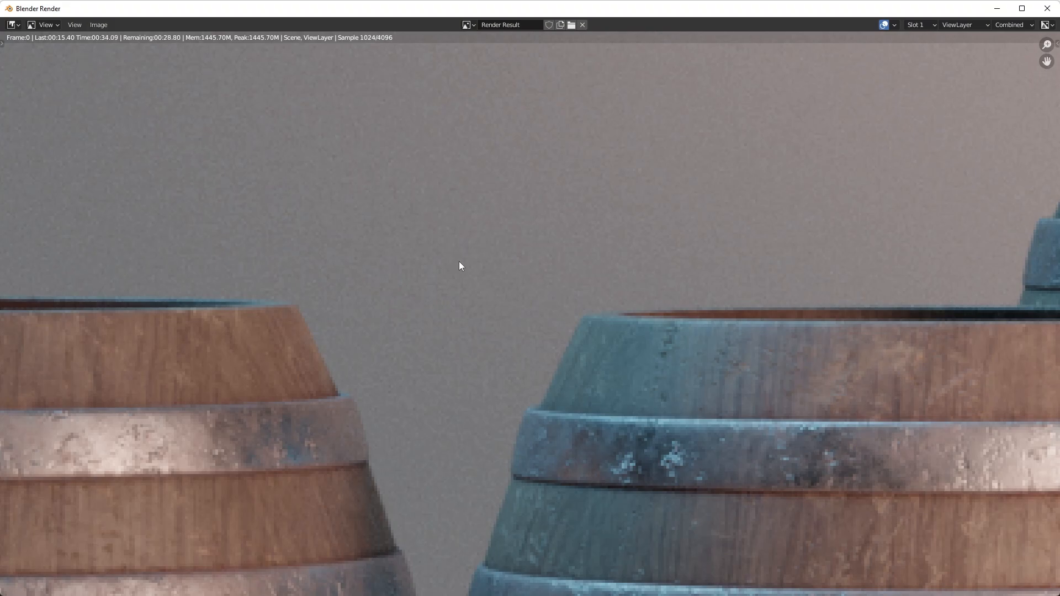
pyautogui.scroll(4, 431, 314)
pyautogui.scroll(-5, 336, 236)
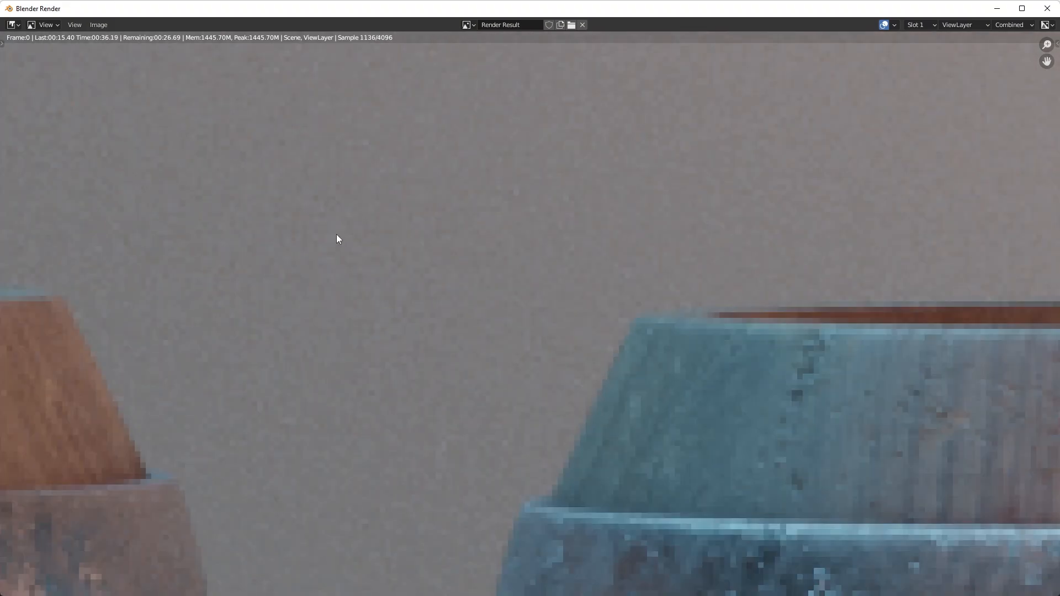
pyautogui.scroll(10, 517, 369)
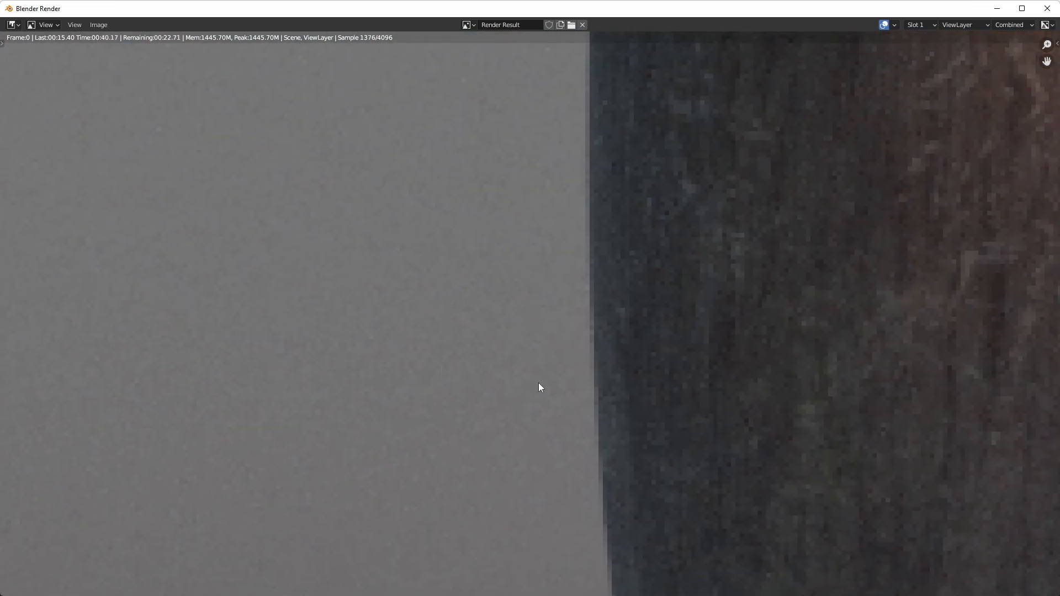
pyautogui.scroll(-4, 539, 386)
pyautogui.moveTo(629, 371); pyautogui.dragTo(531, 132, button='middle')
pyautogui.scroll(6, 515, 394)
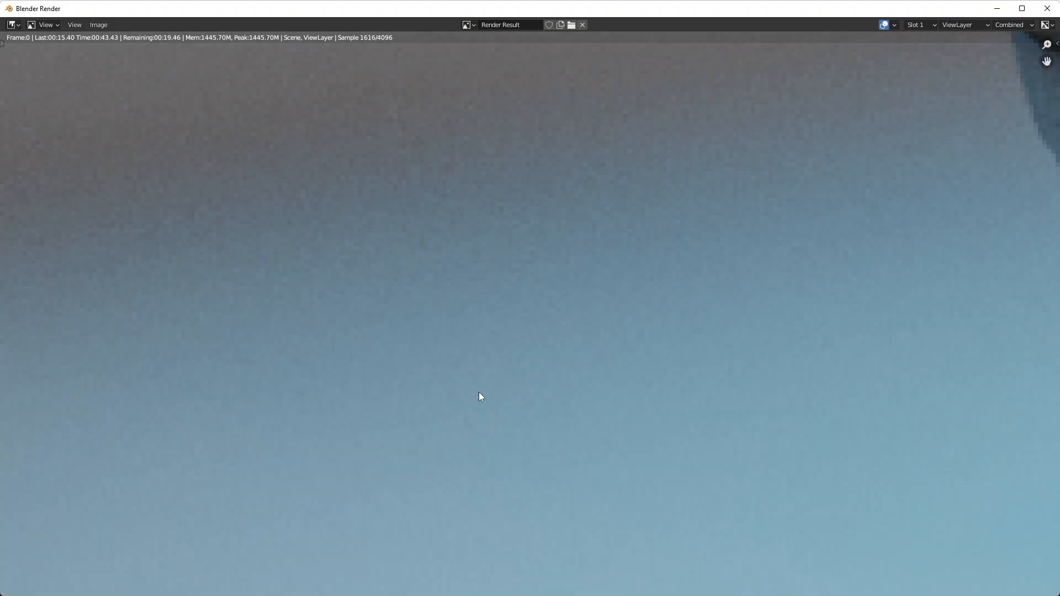
pyautogui.scroll(-1, 478, 392)
pyautogui.moveTo(484, 307); pyautogui.dragTo(525, 360, button='middle')
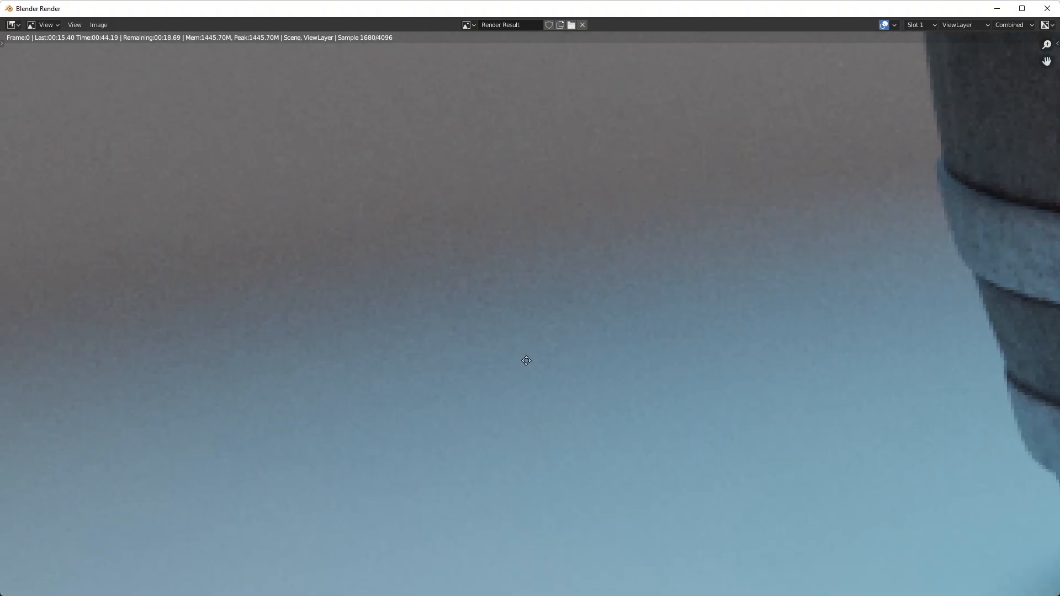
pyautogui.scroll(1, 575, 316)
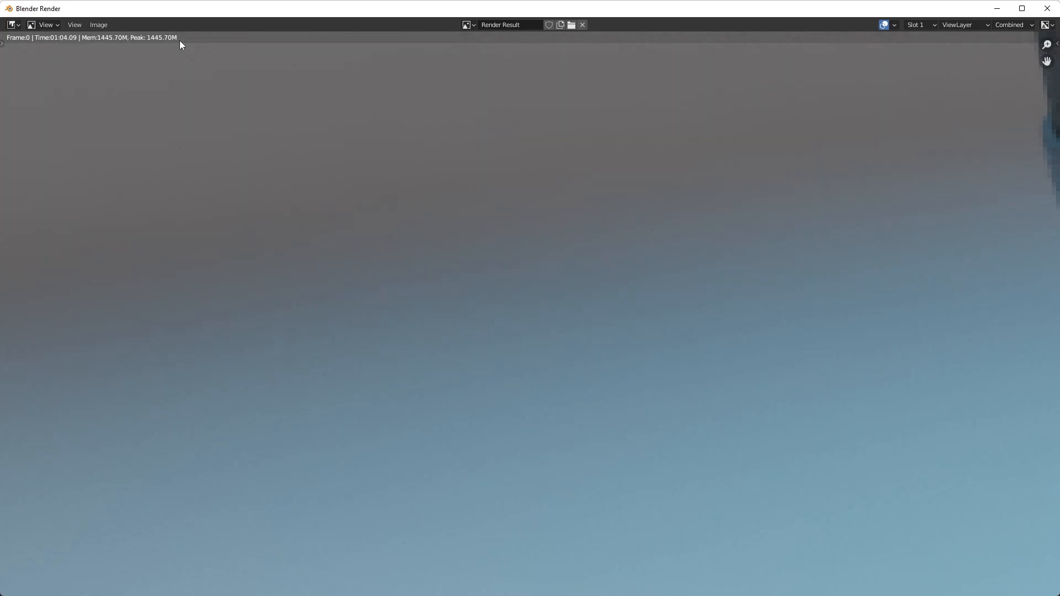
# Inspect the whole denoised render, centering the full barrel image in the render window.
pyautogui.scroll(-6, 552, 225)
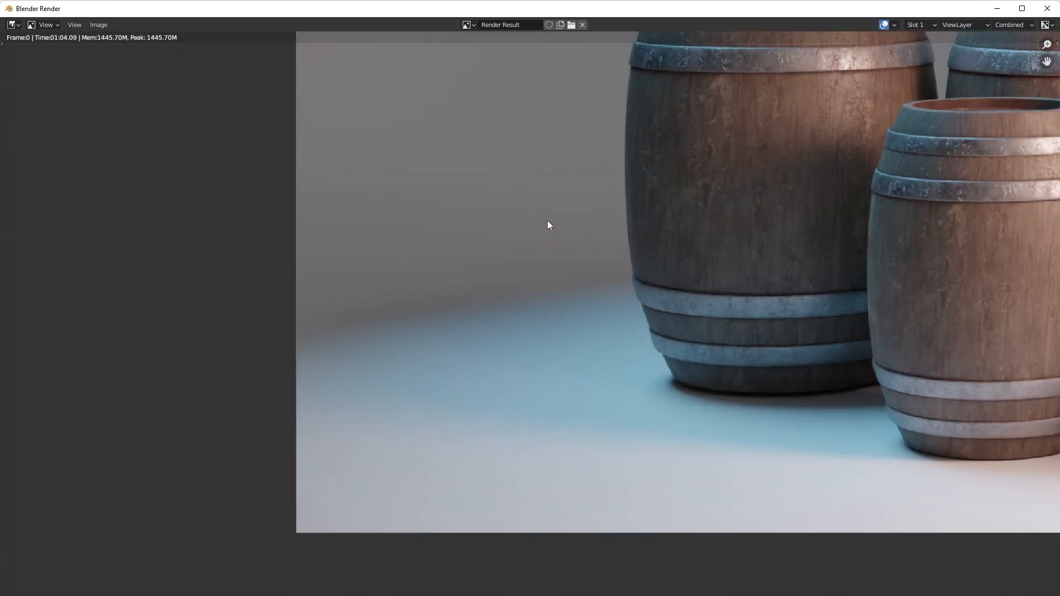
pyautogui.scroll(-5, 689, 241)
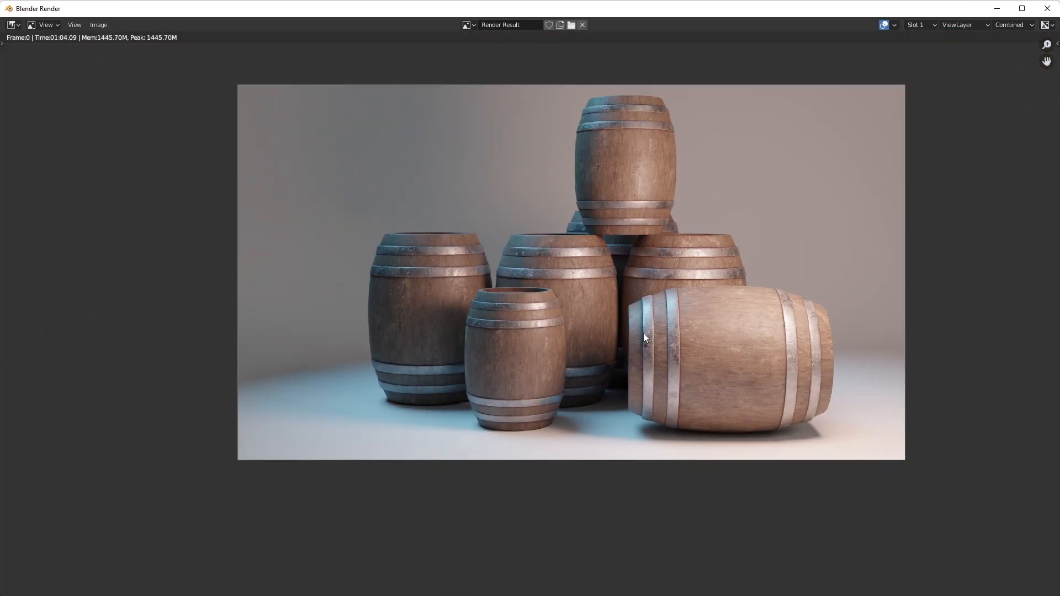
pyautogui.scroll(1, 644, 333)
pyautogui.moveTo(650, 322); pyautogui.dragTo(588, 357, button='middle')
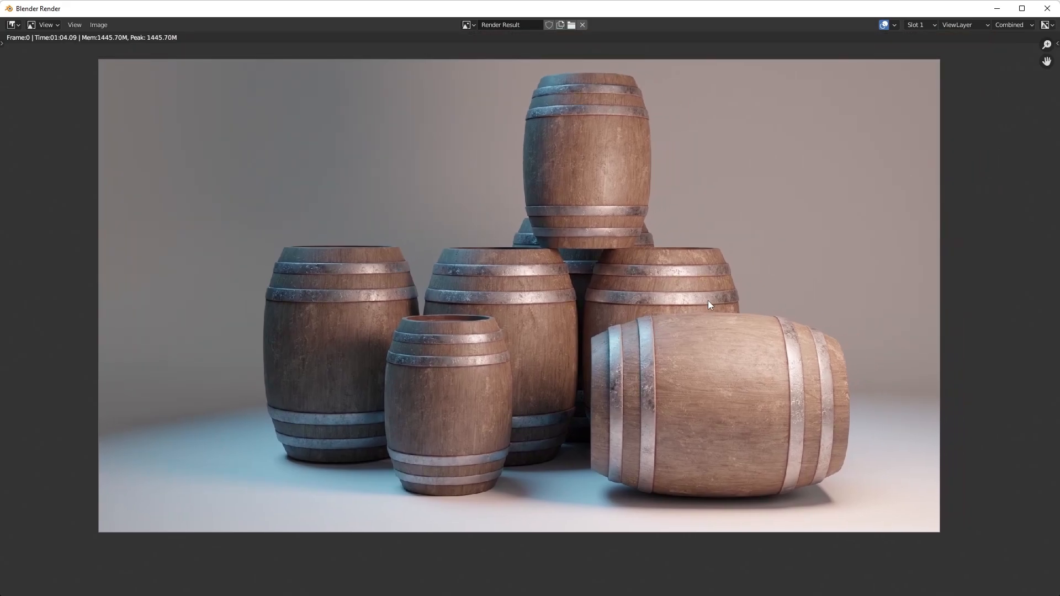